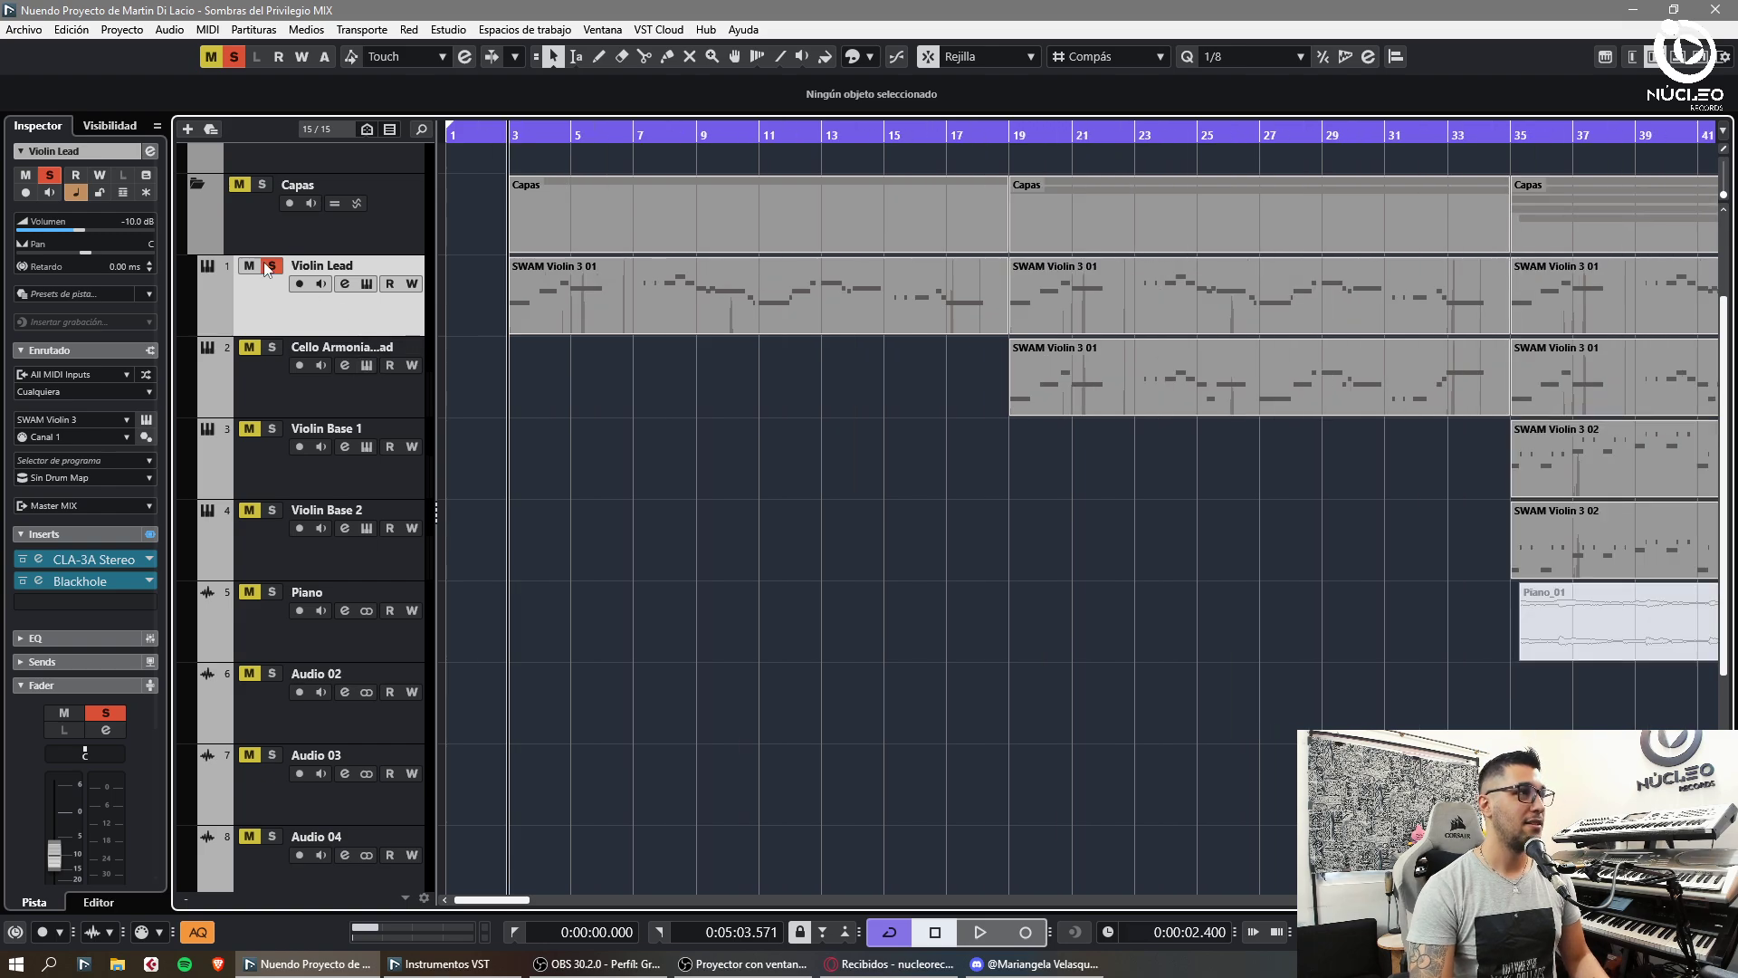
- Turn off solo on the Violin Lead track
click(272, 267)
key(g)
key(g)
key(g)
key(g)
key(g)
key(g)
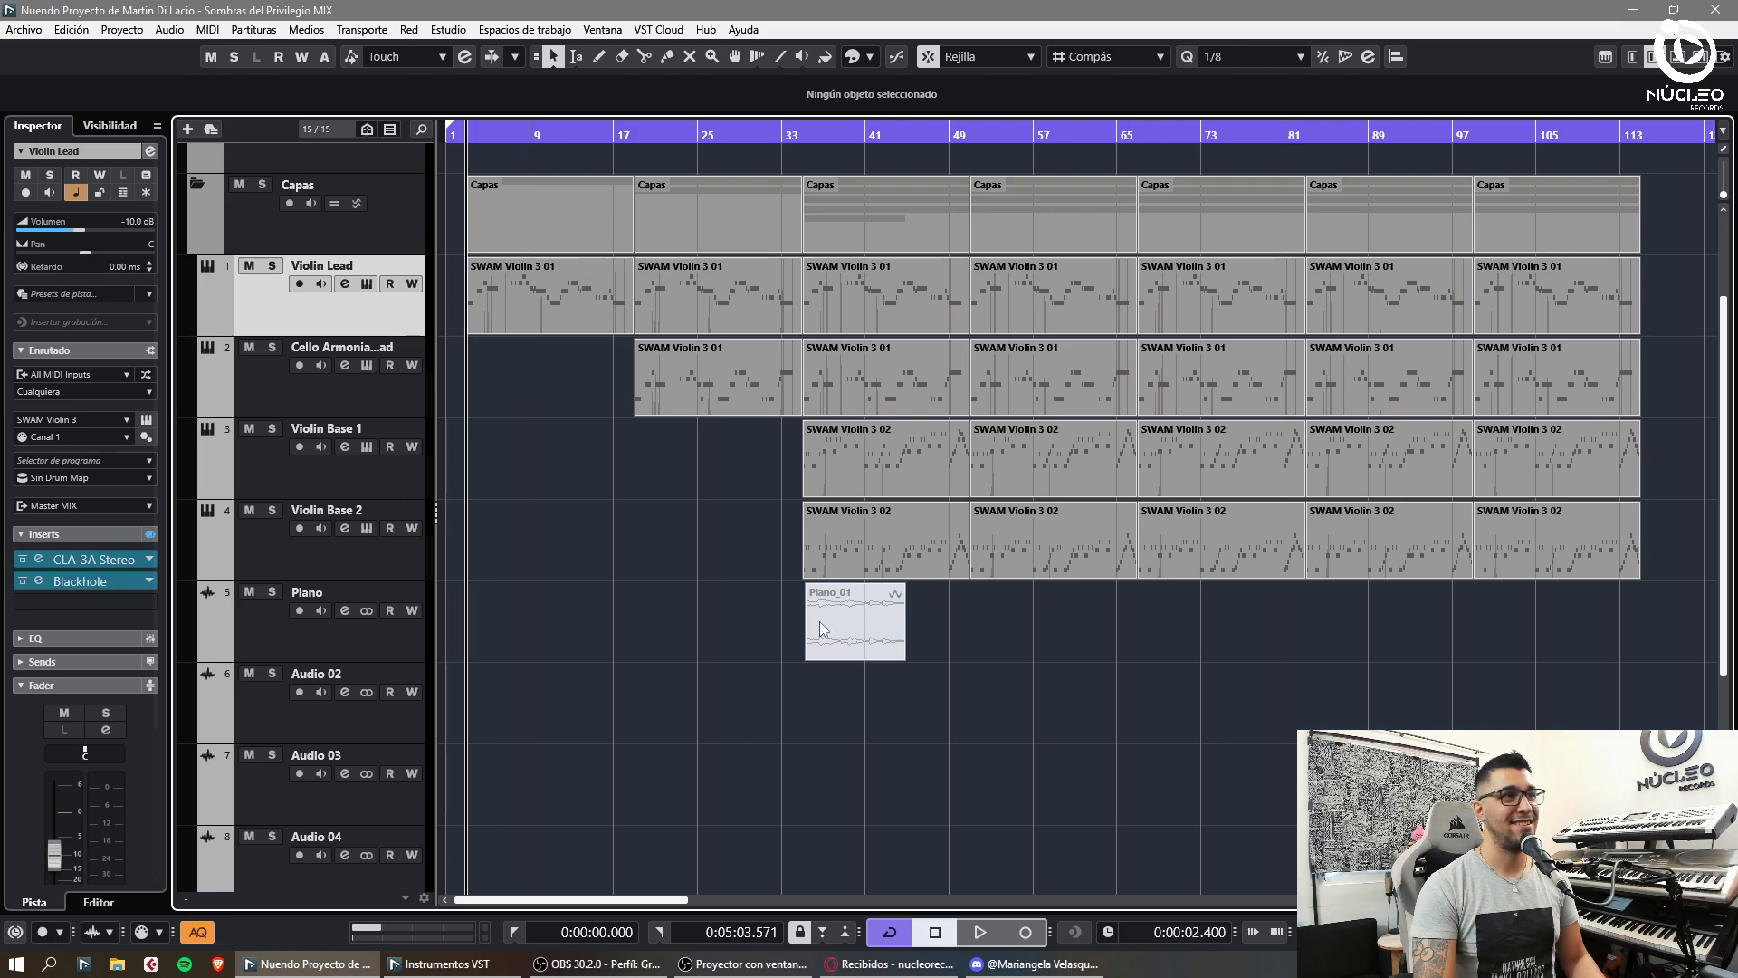
key(g)
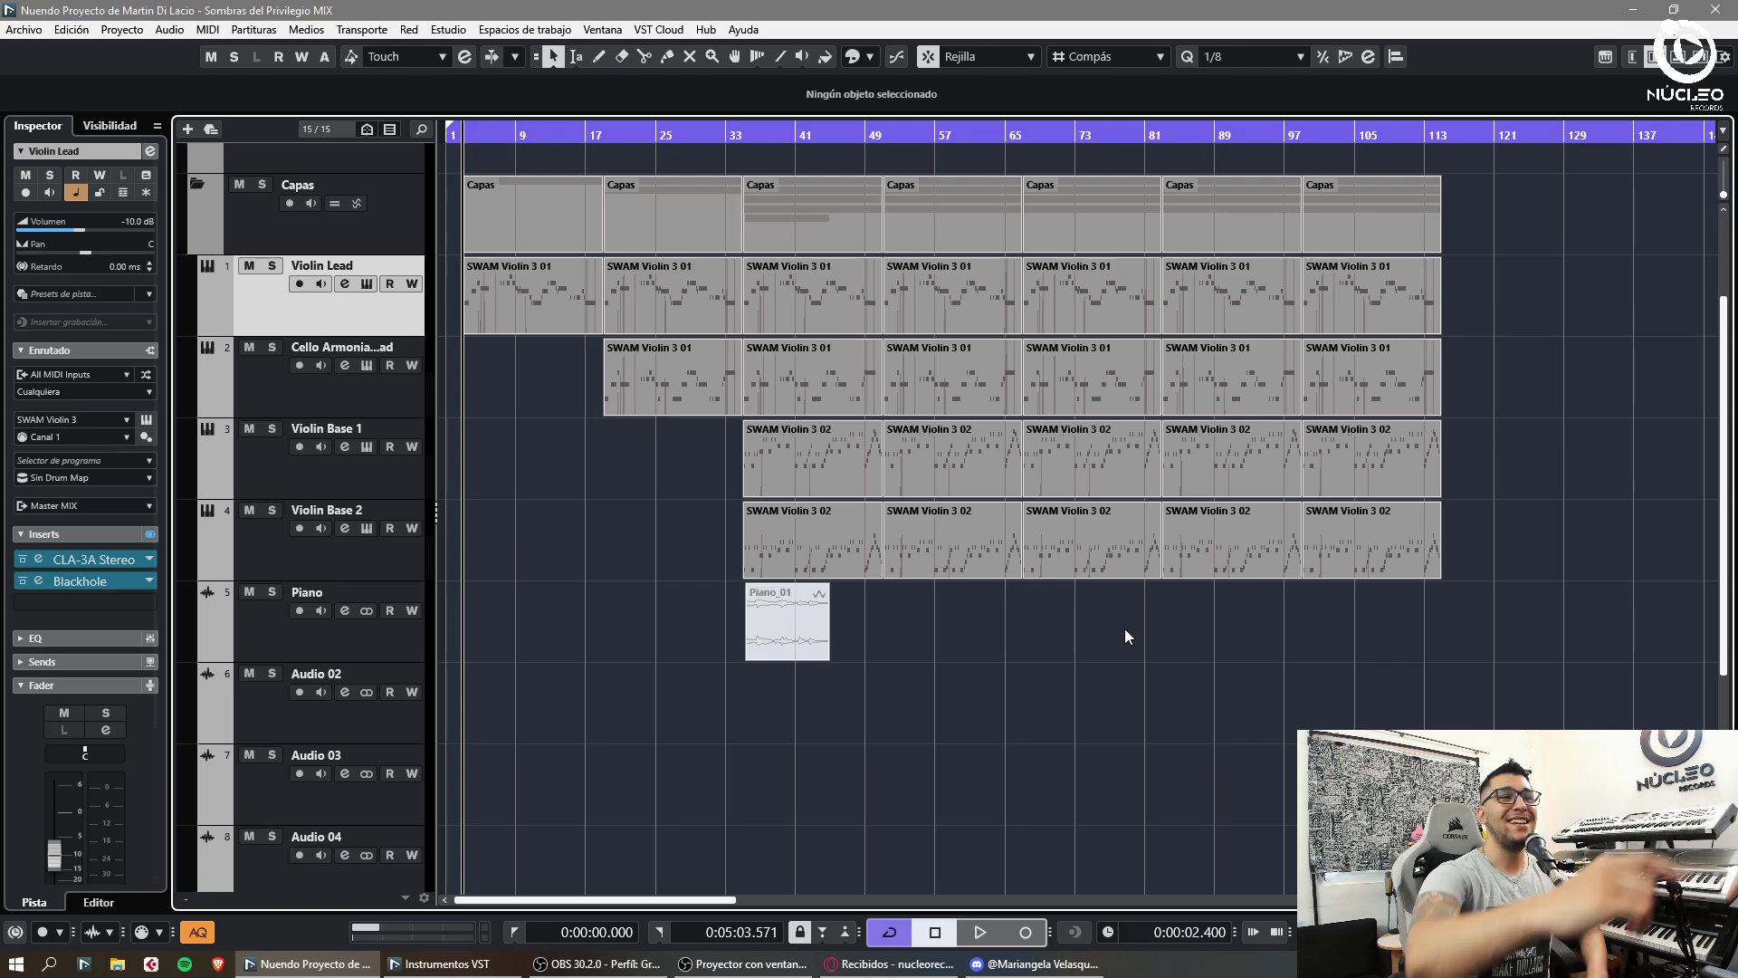
- Play the arrangement from about bar 35 and delete the Piano_01 clip from the Piano track
click(1301, 153)
key(g)
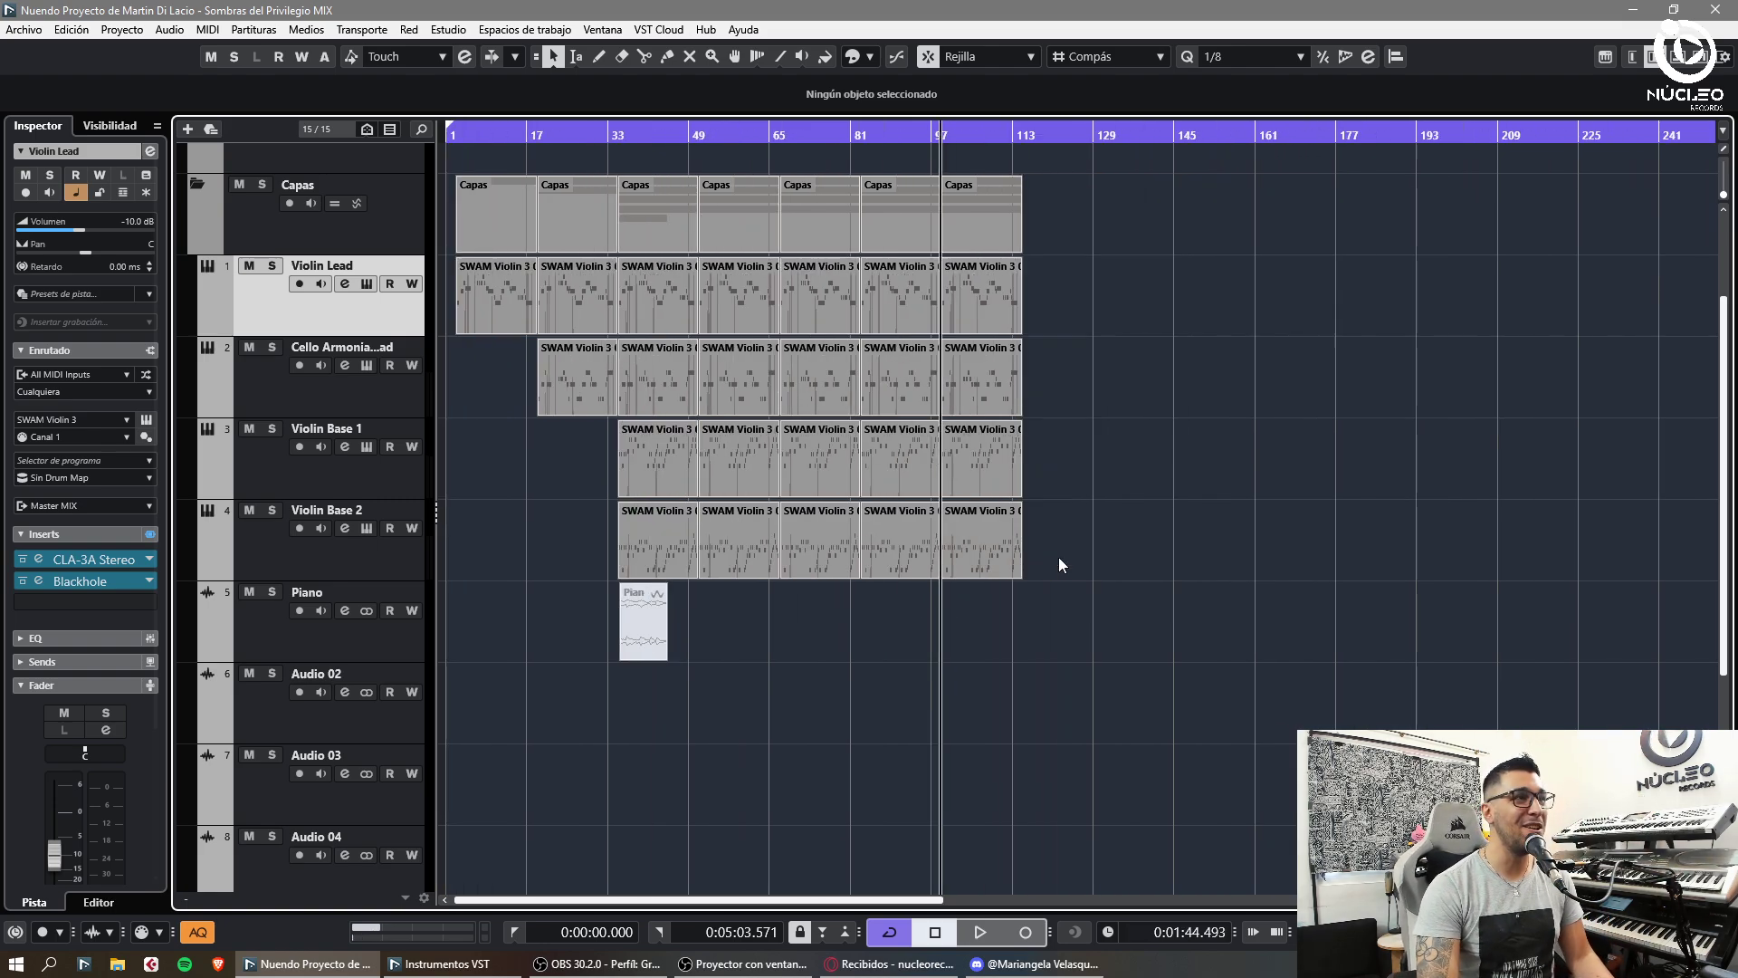
click(640, 141)
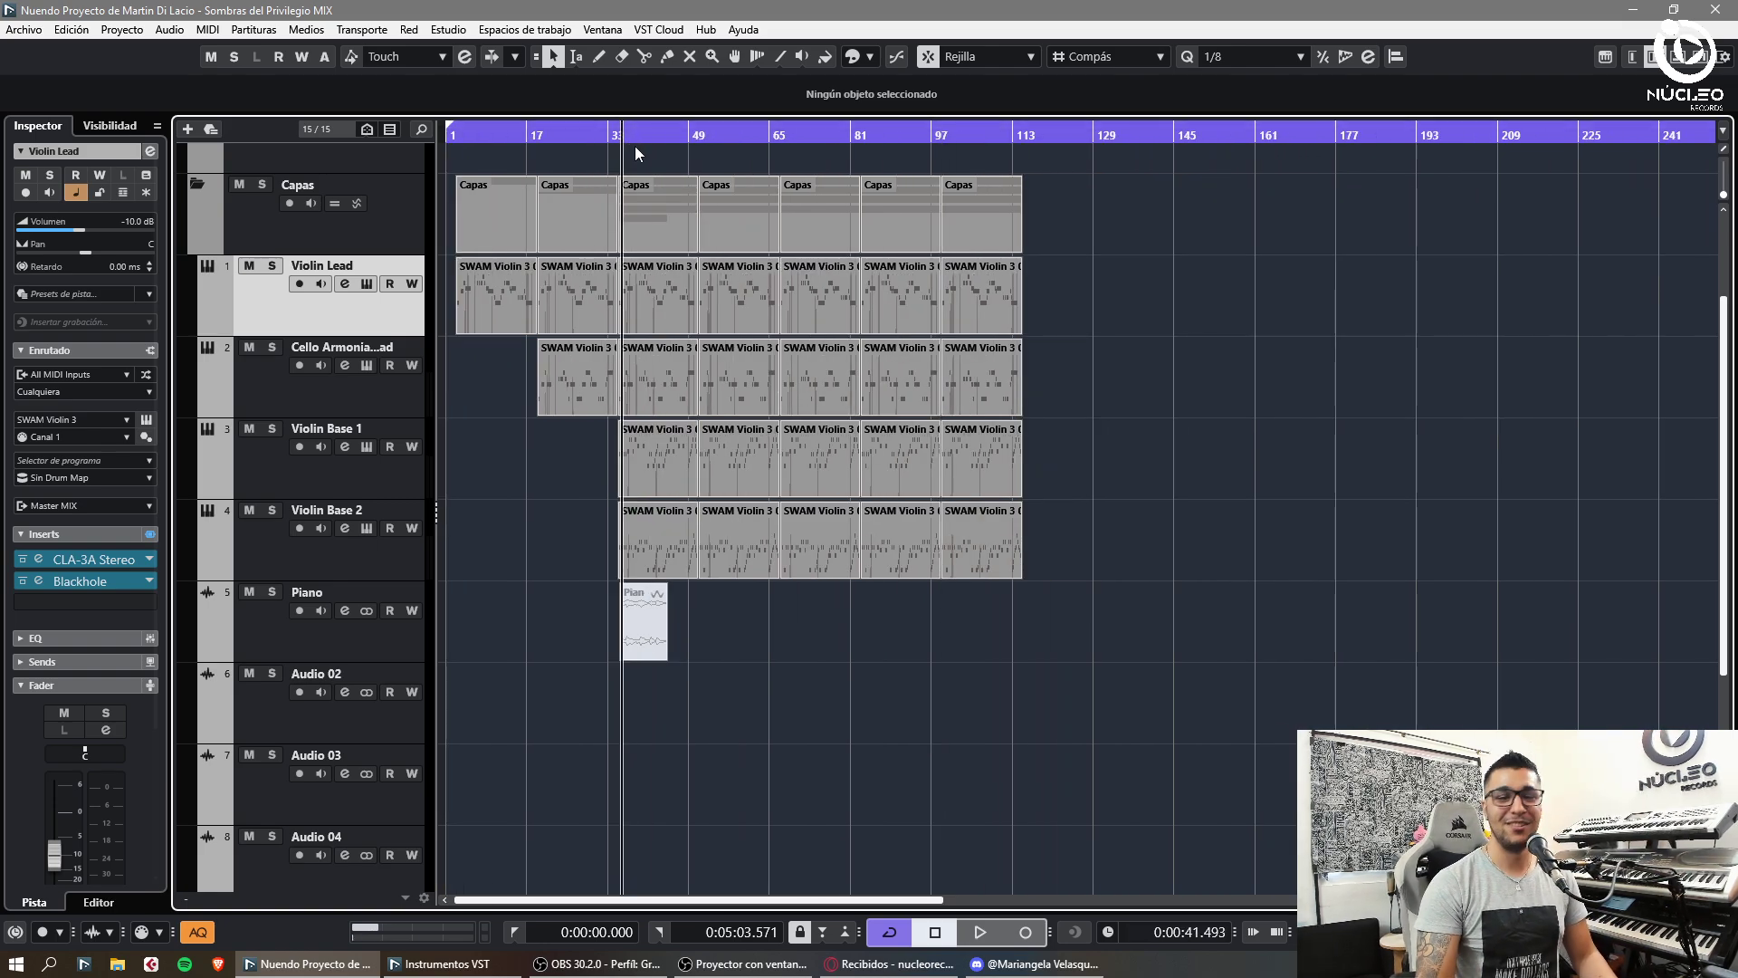
key(h)
key(h)
key(space)
key(h)
key(h)
key(h)
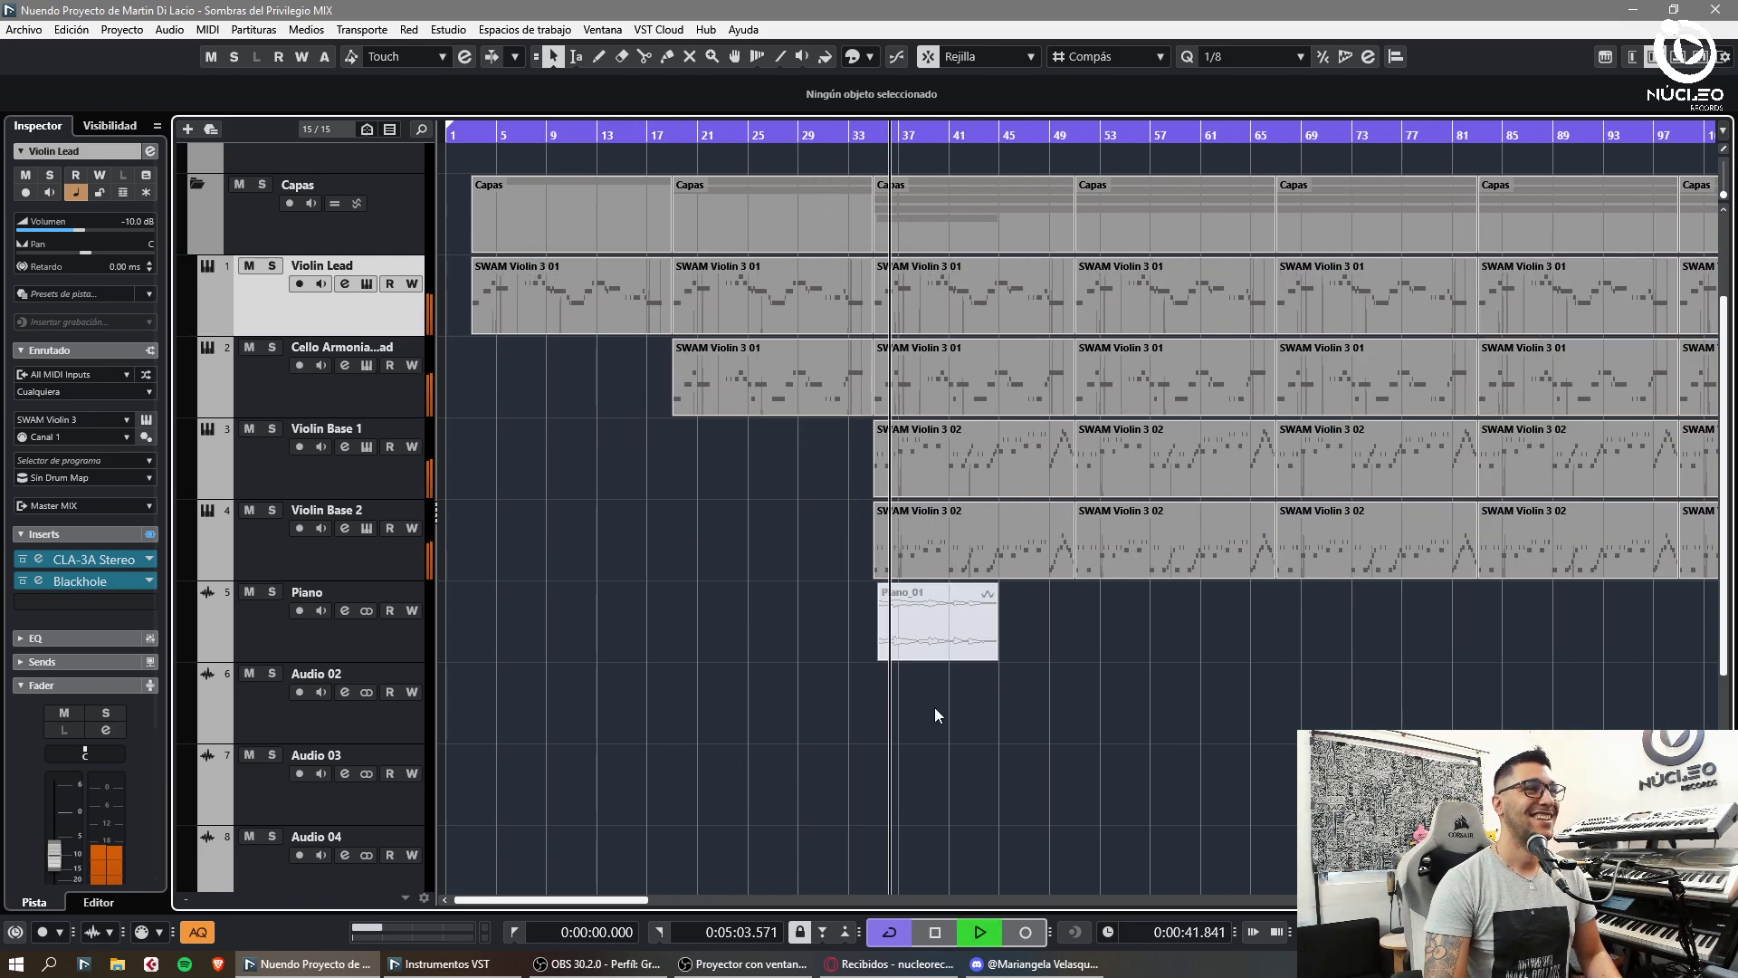
click(1070, 641)
key(Delete)
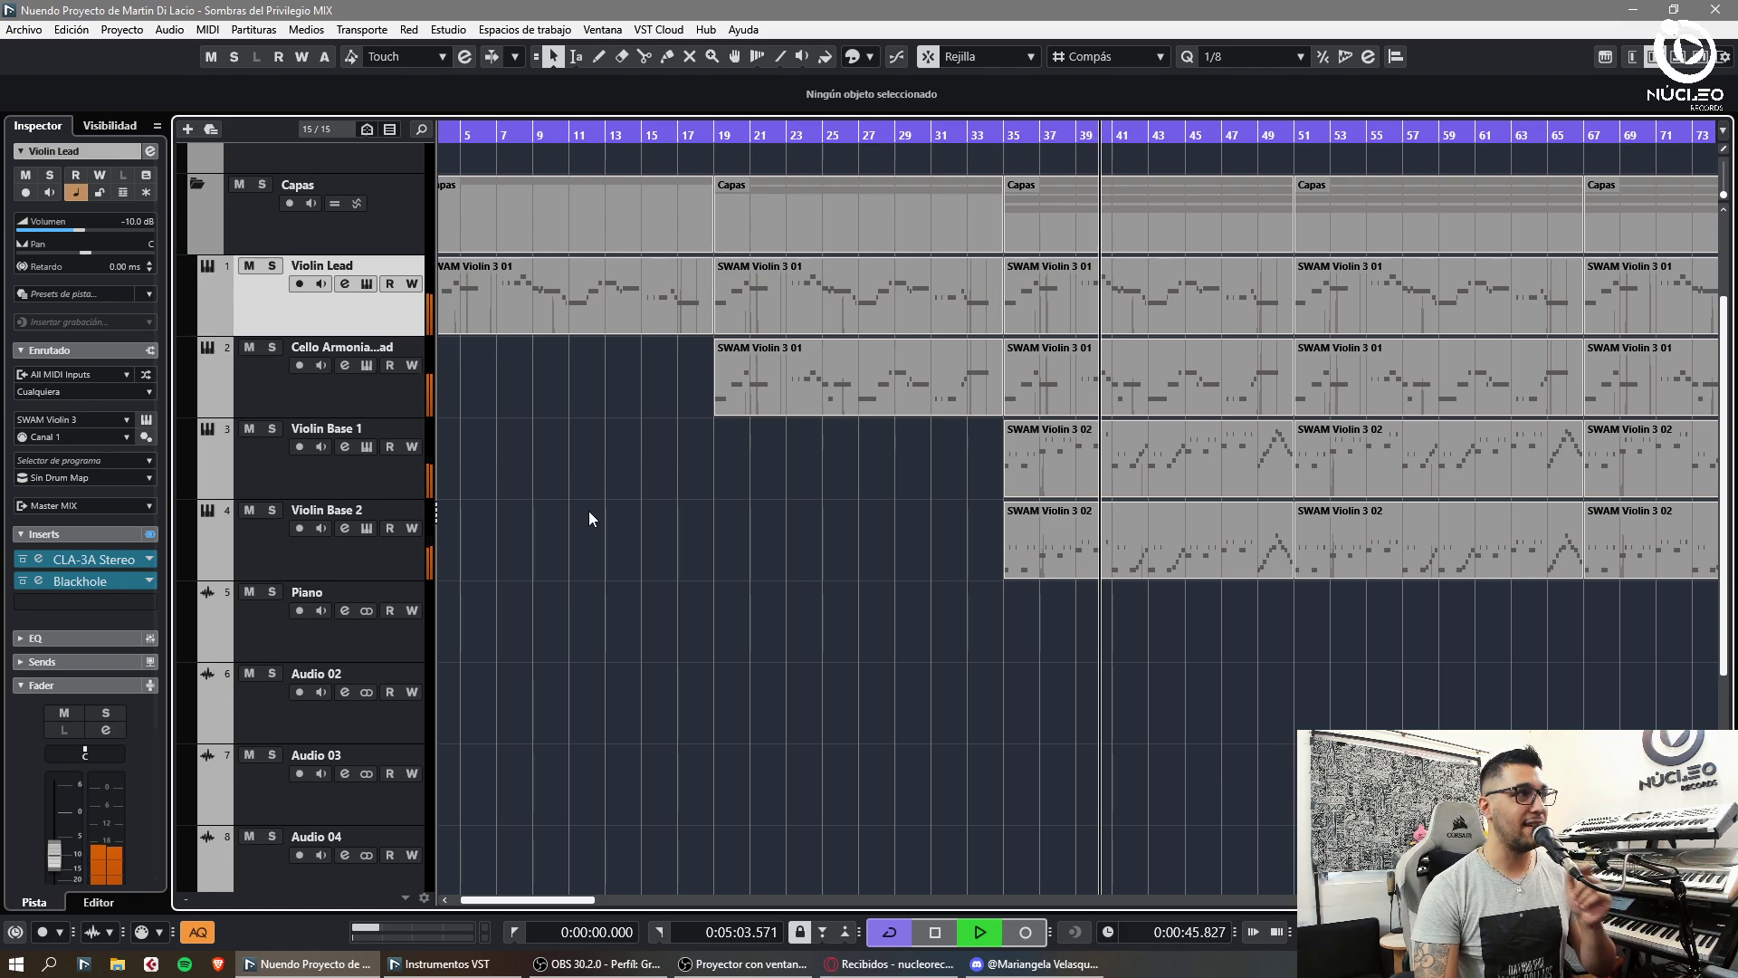
- Solo the Violin Base 1 and Violin Base 2 tracks together and listen to them
click(254, 373)
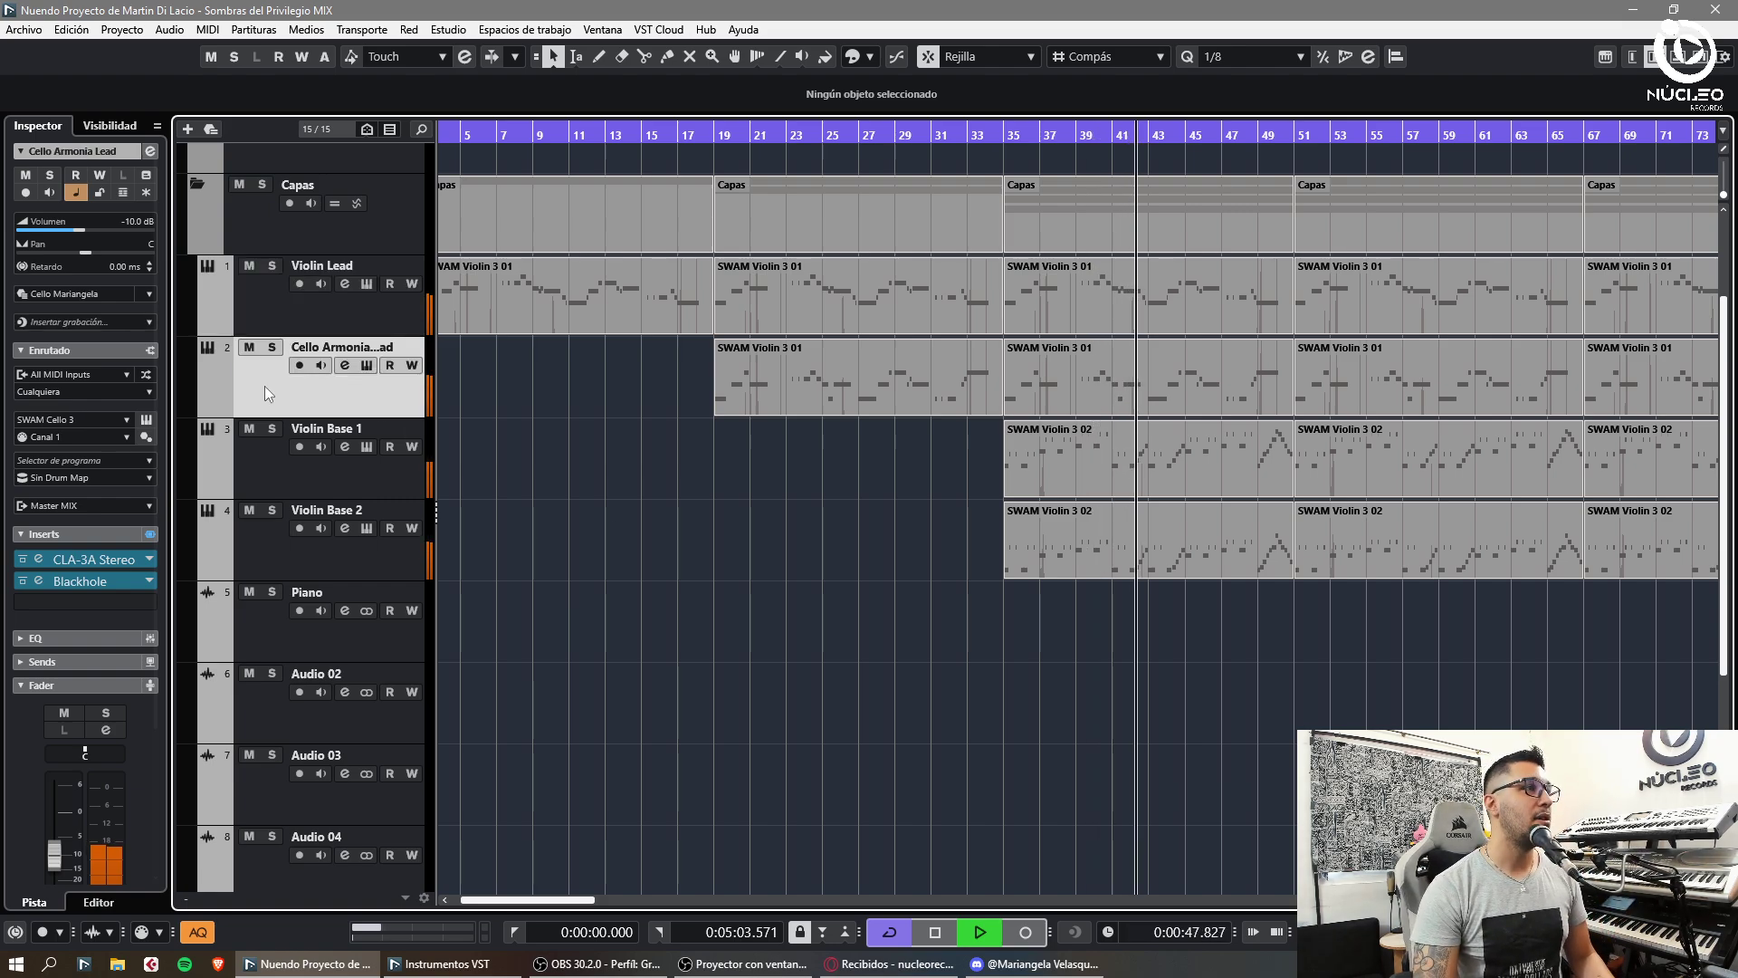
click(274, 489)
click(279, 528)
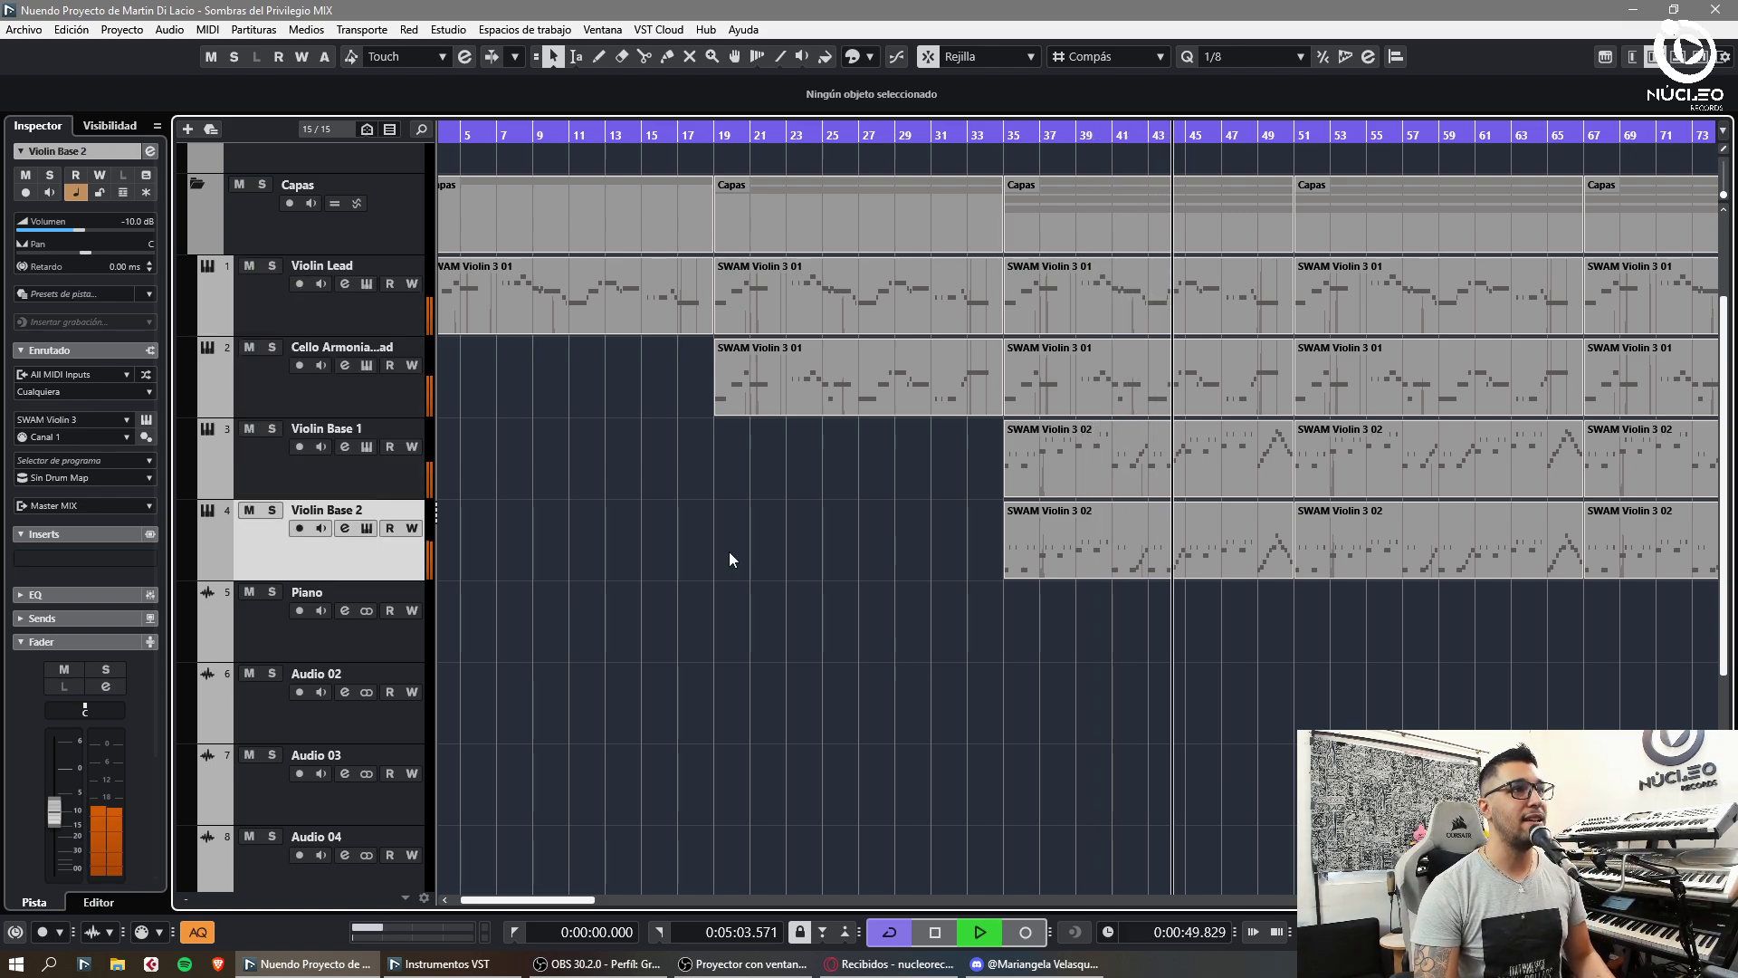
key(g)
key(g)
key(space)
drag(272, 429, 272, 511)
key(space)
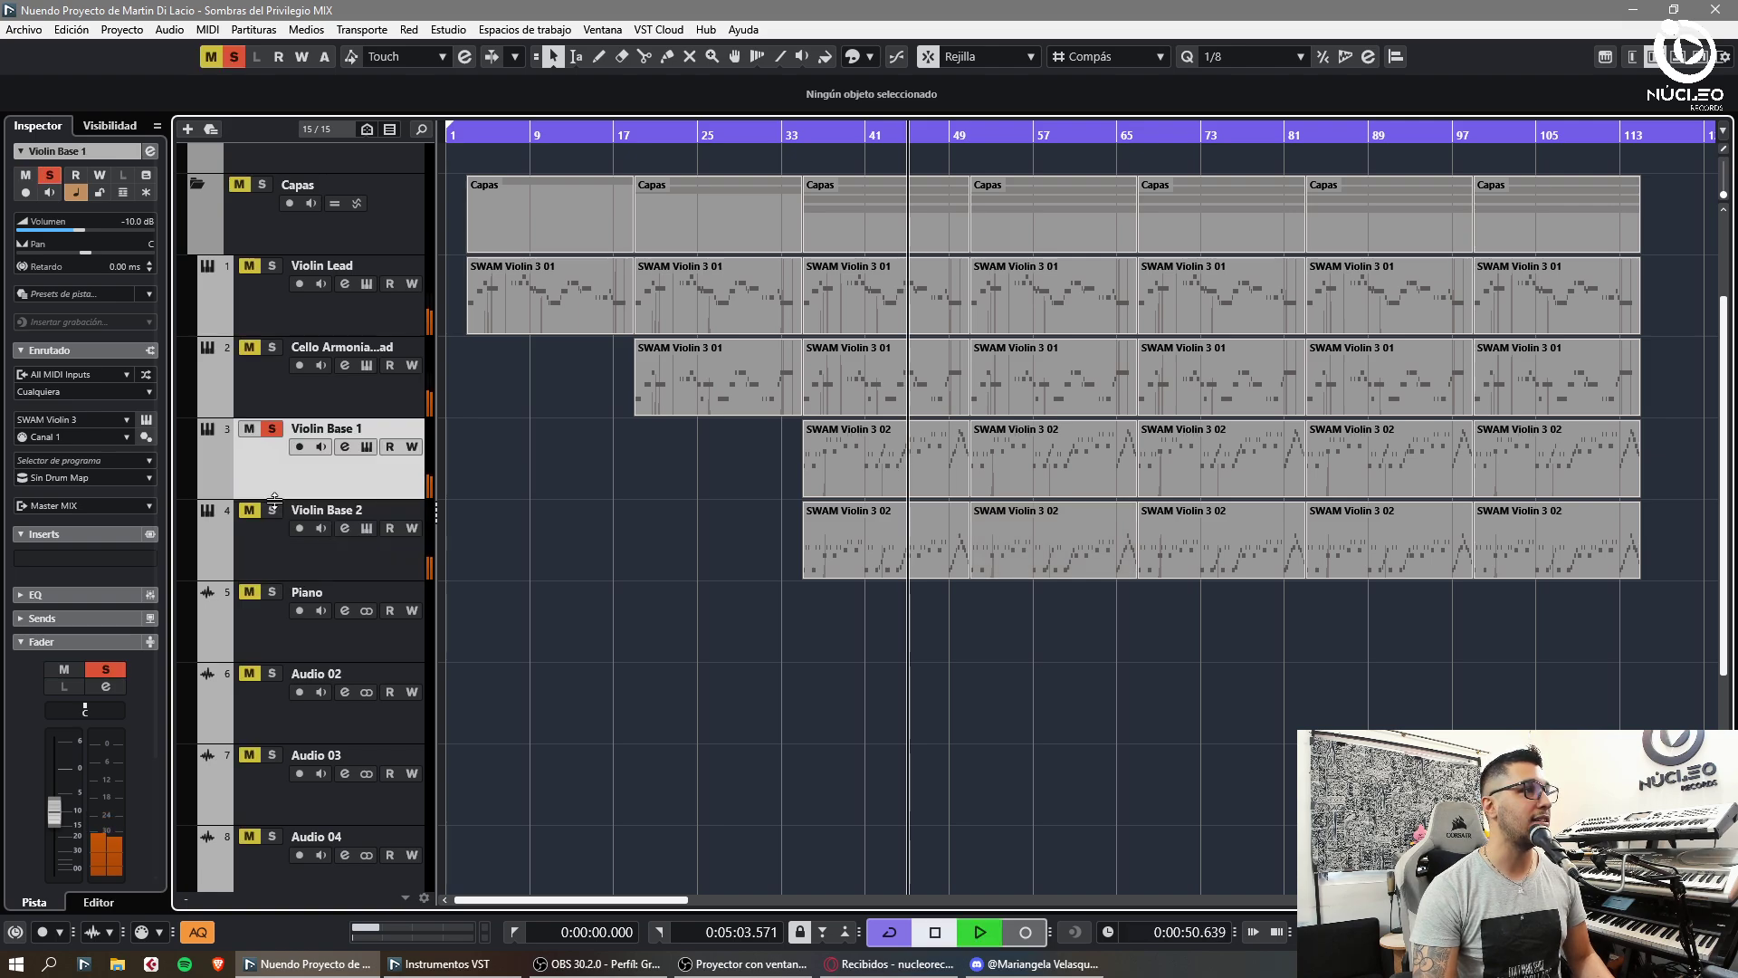
key(h)
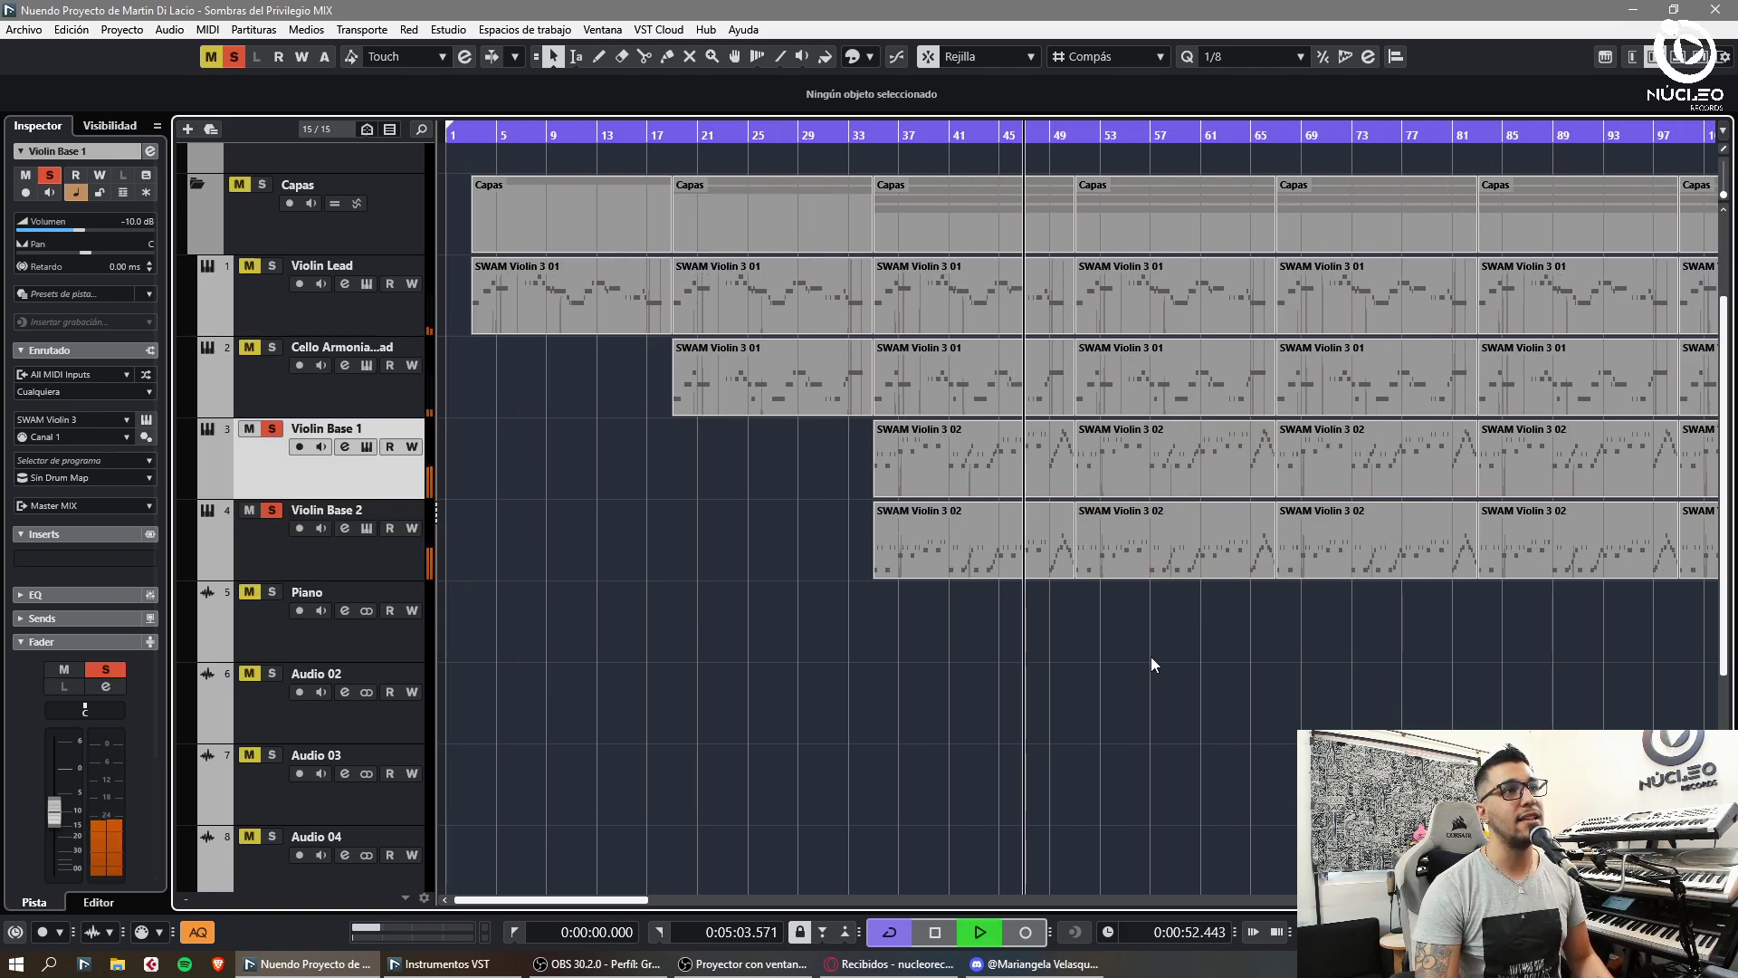
key(space)
- Add a new instrument track using the SWAM Viola 3 instrument
key(F11)
click(558, 259)
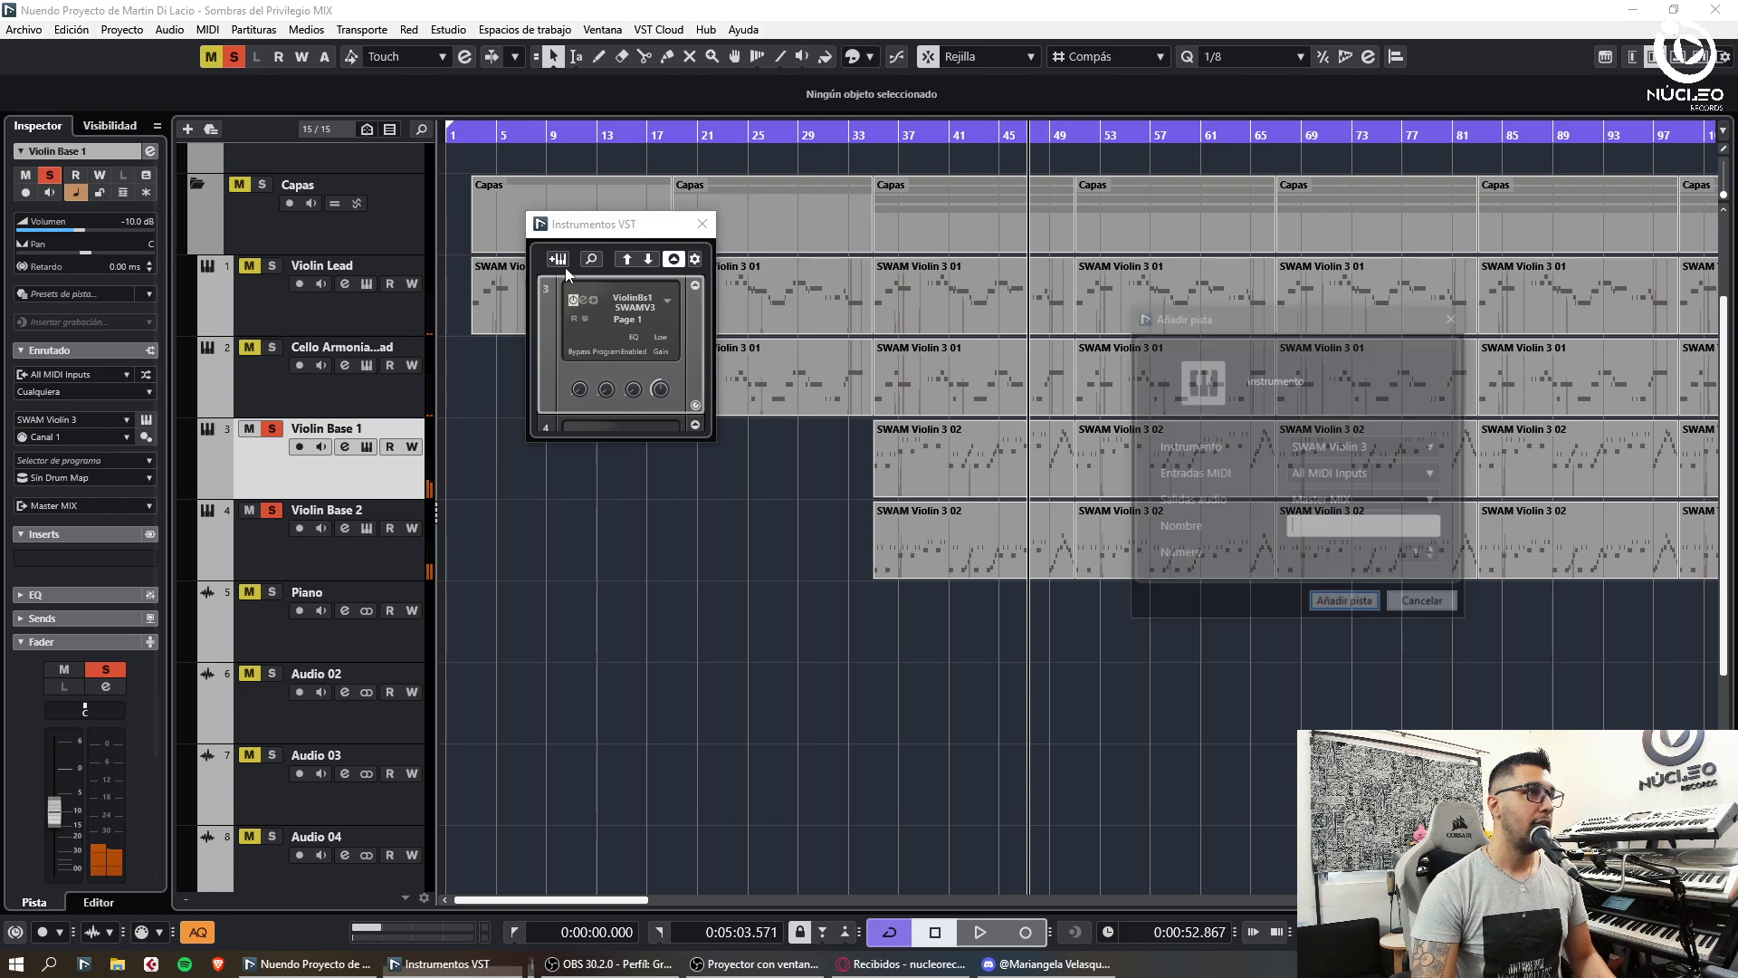
click(1328, 448)
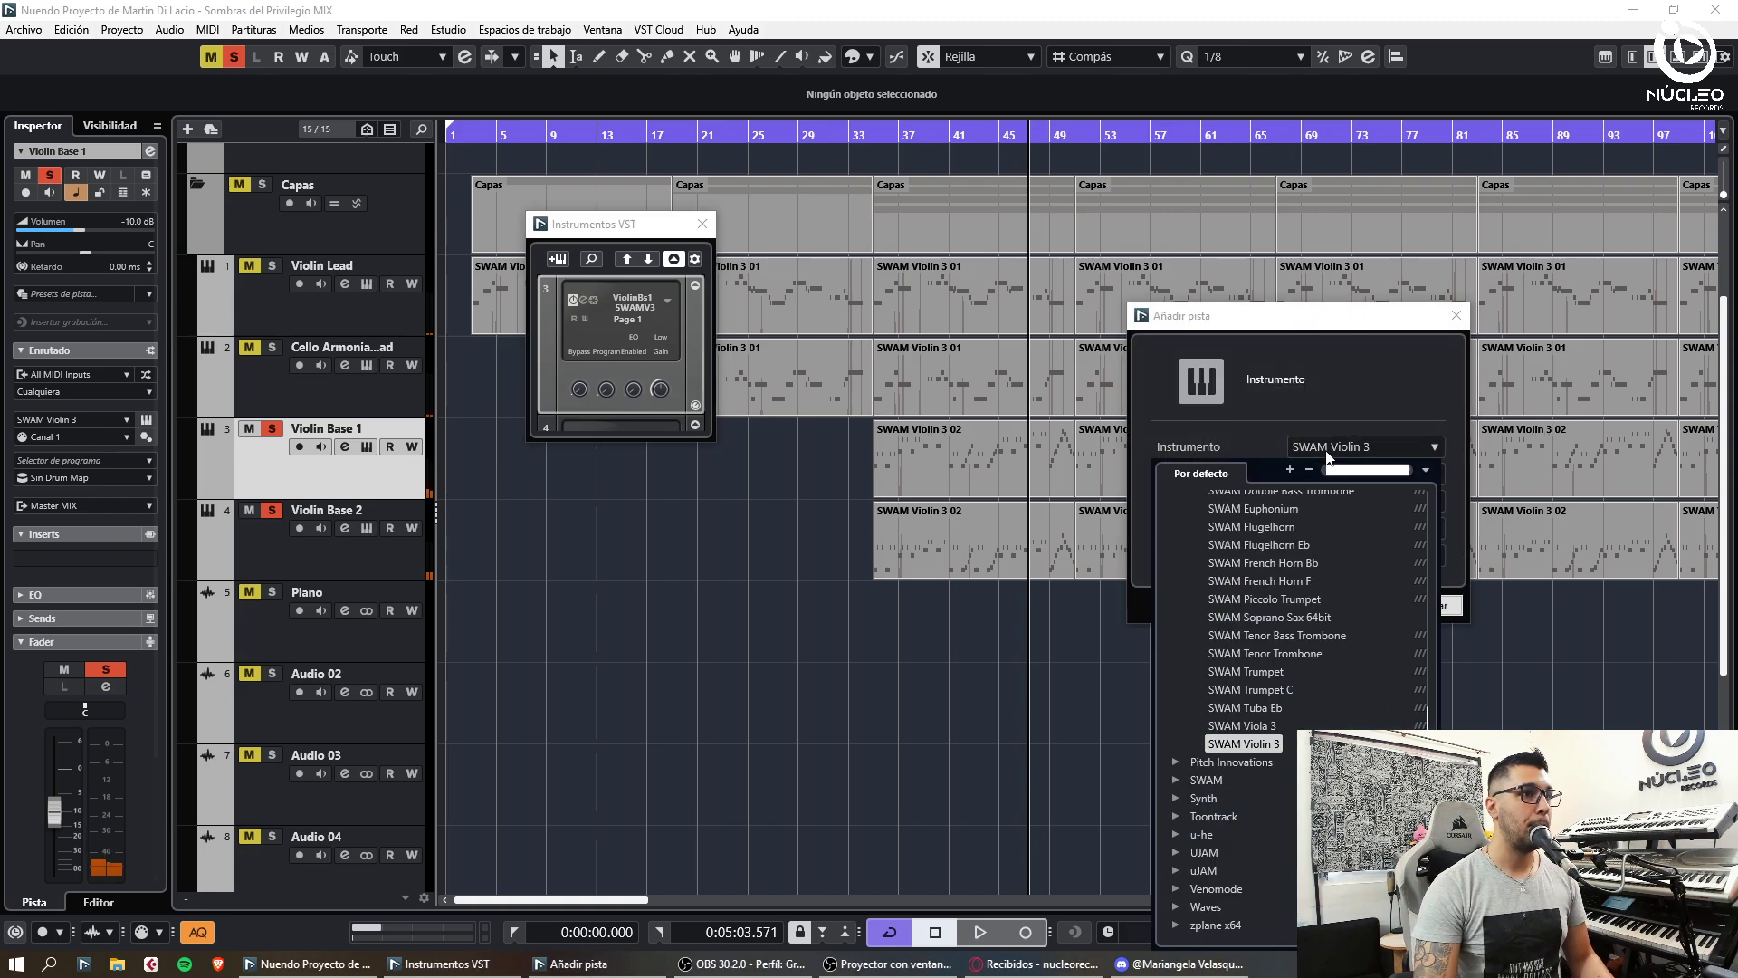
click(1262, 727)
click(1346, 605)
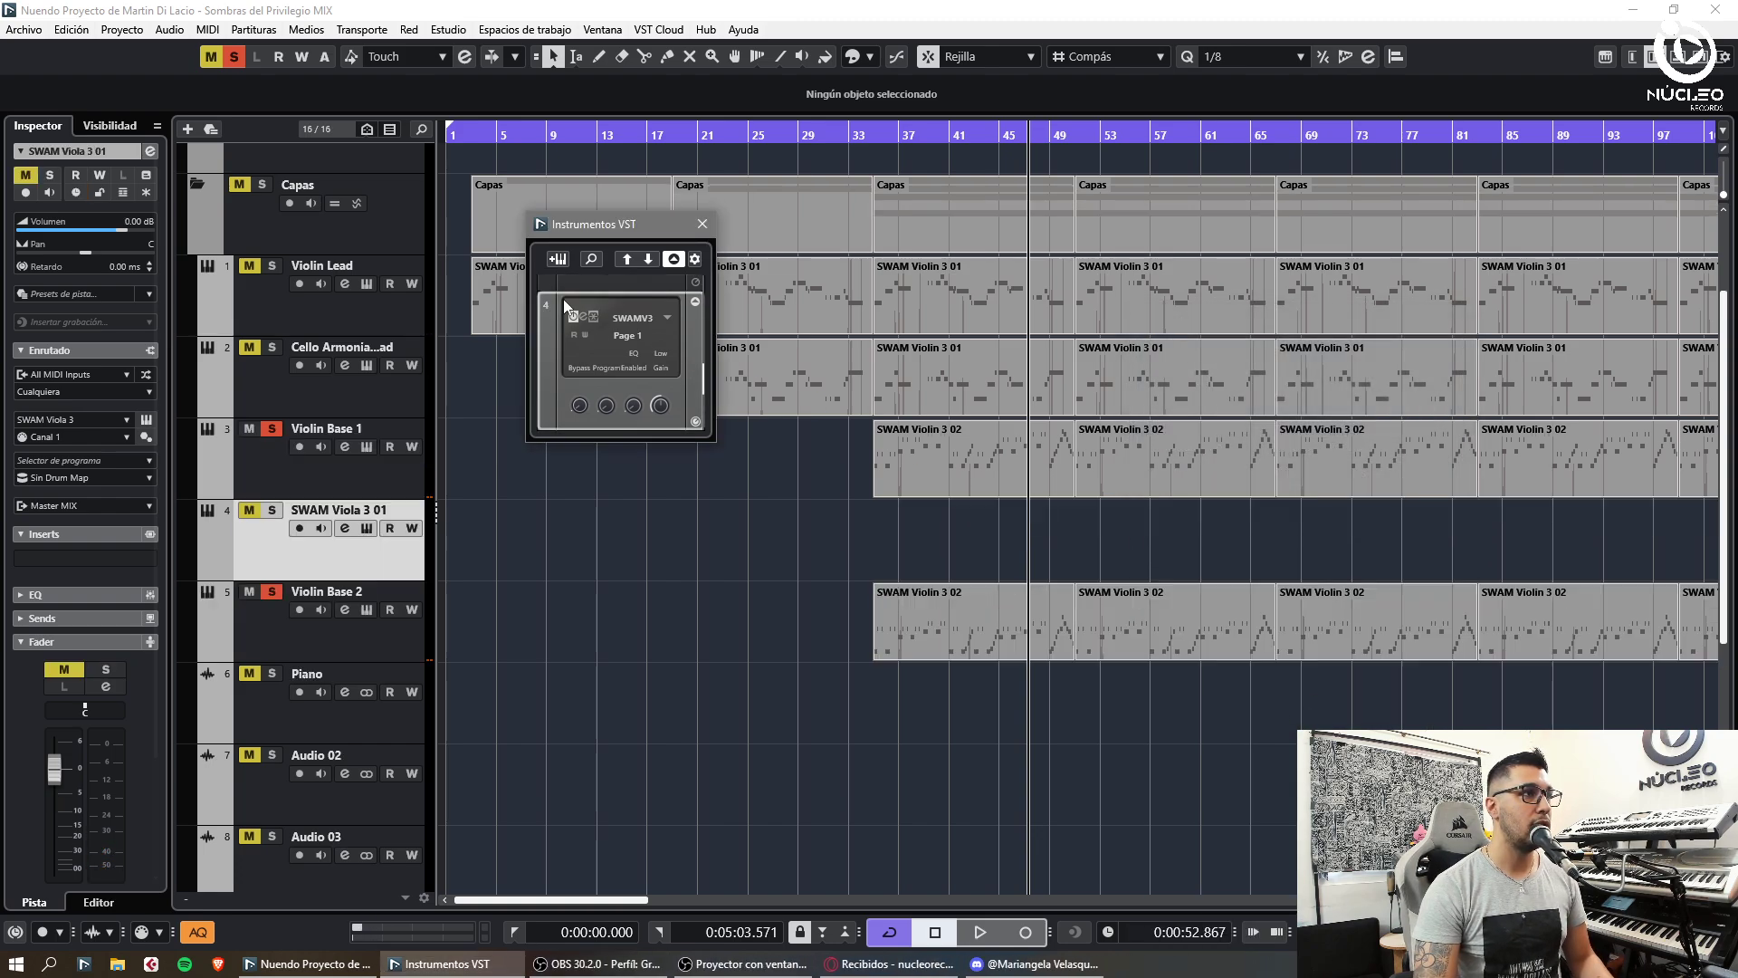
- Add another instrument track using SWAM Cello 3 and close the VST instruments rack
click(557, 259)
click(1322, 447)
scroll(1298, 609, up, 5)
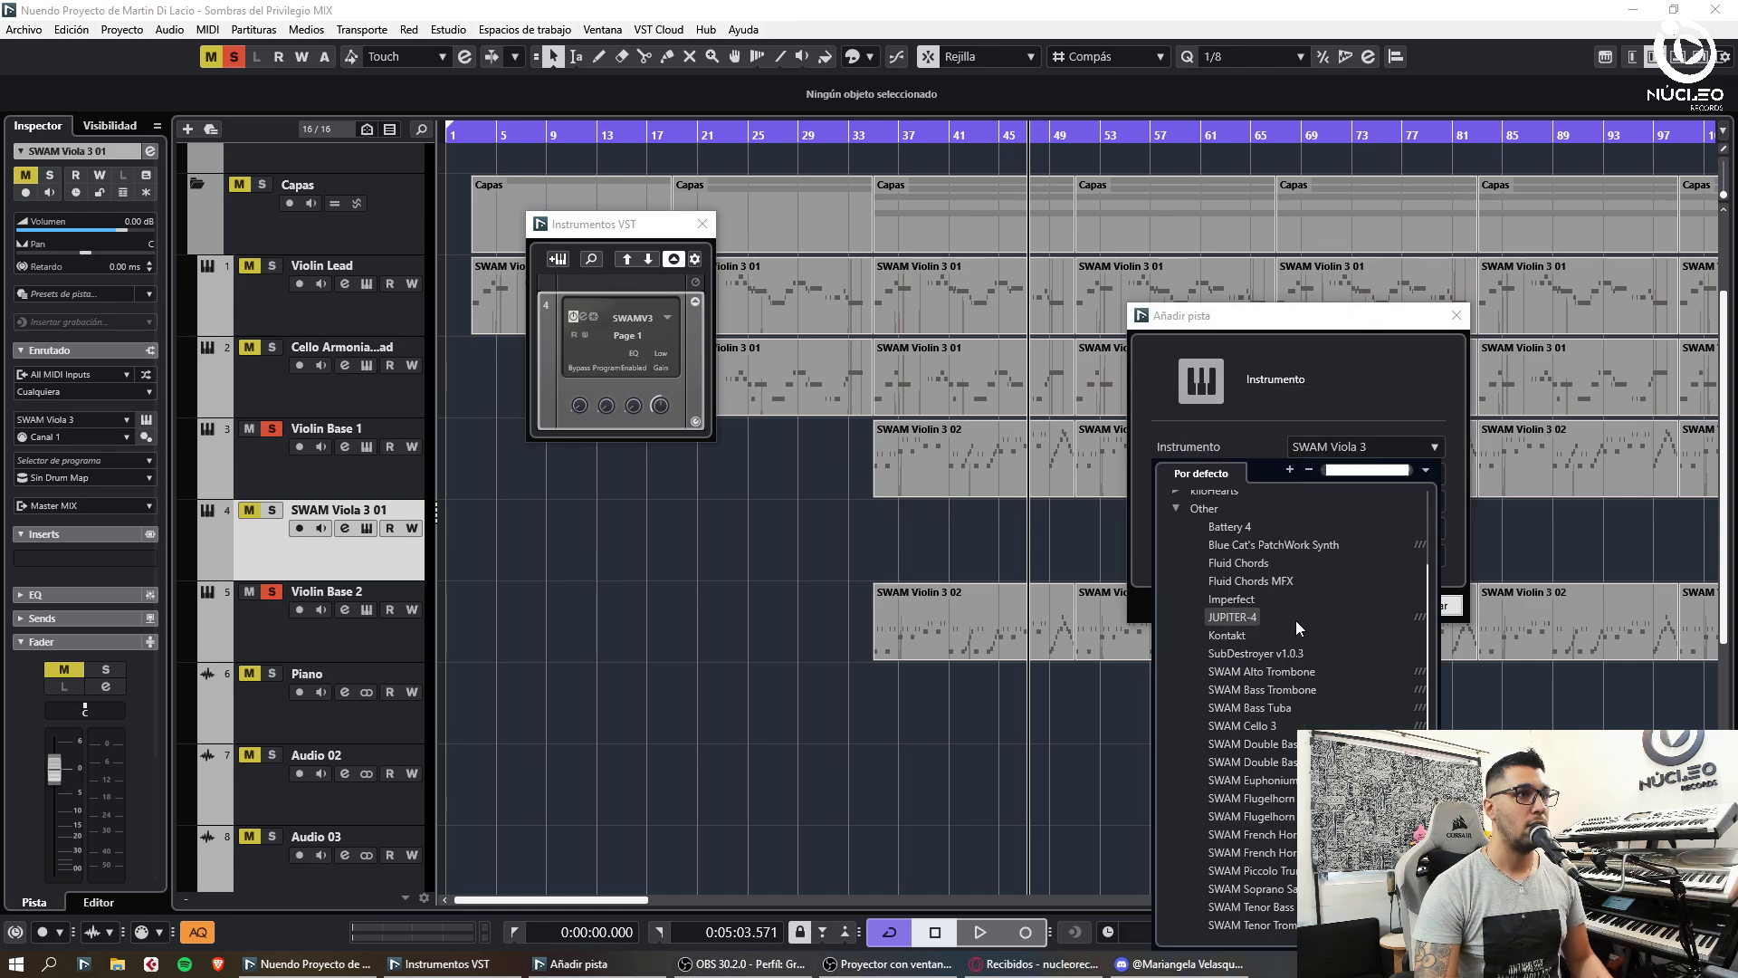
click(1259, 726)
click(1334, 608)
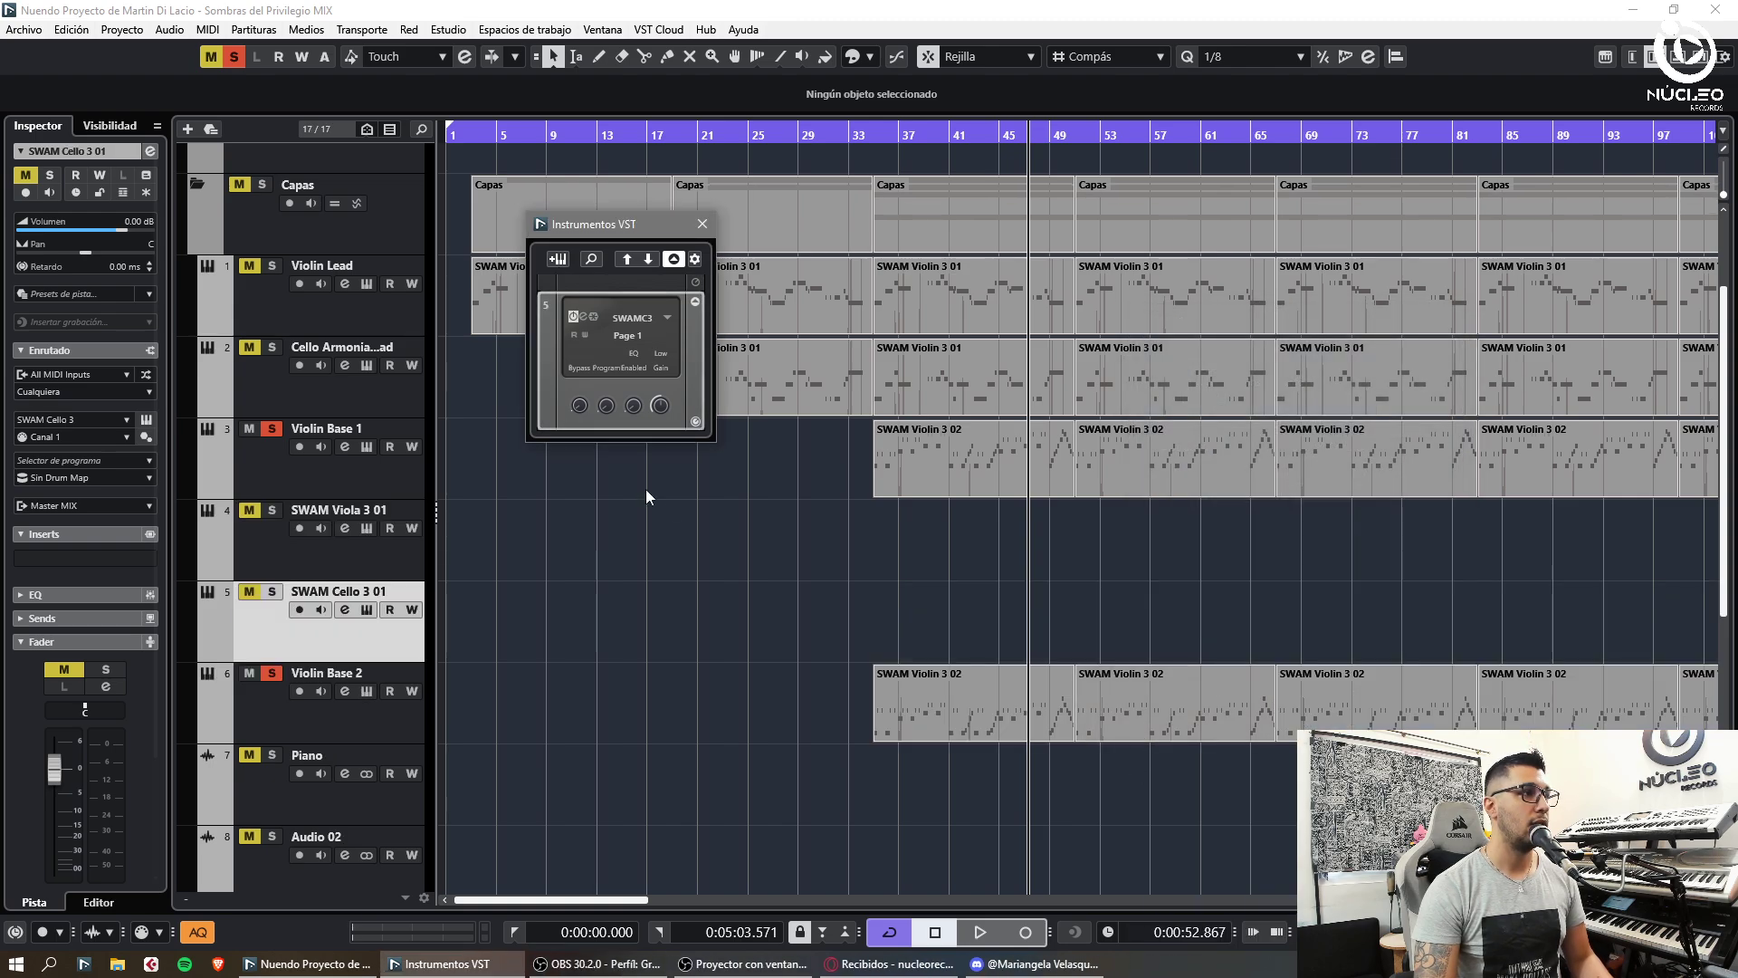
click(703, 223)
- Move the SWAM Viola and SWAM Cello tracks below Violin Base 2 and copy both Violin Base clips starting at bar 51 onto them
shift+click(315, 553)
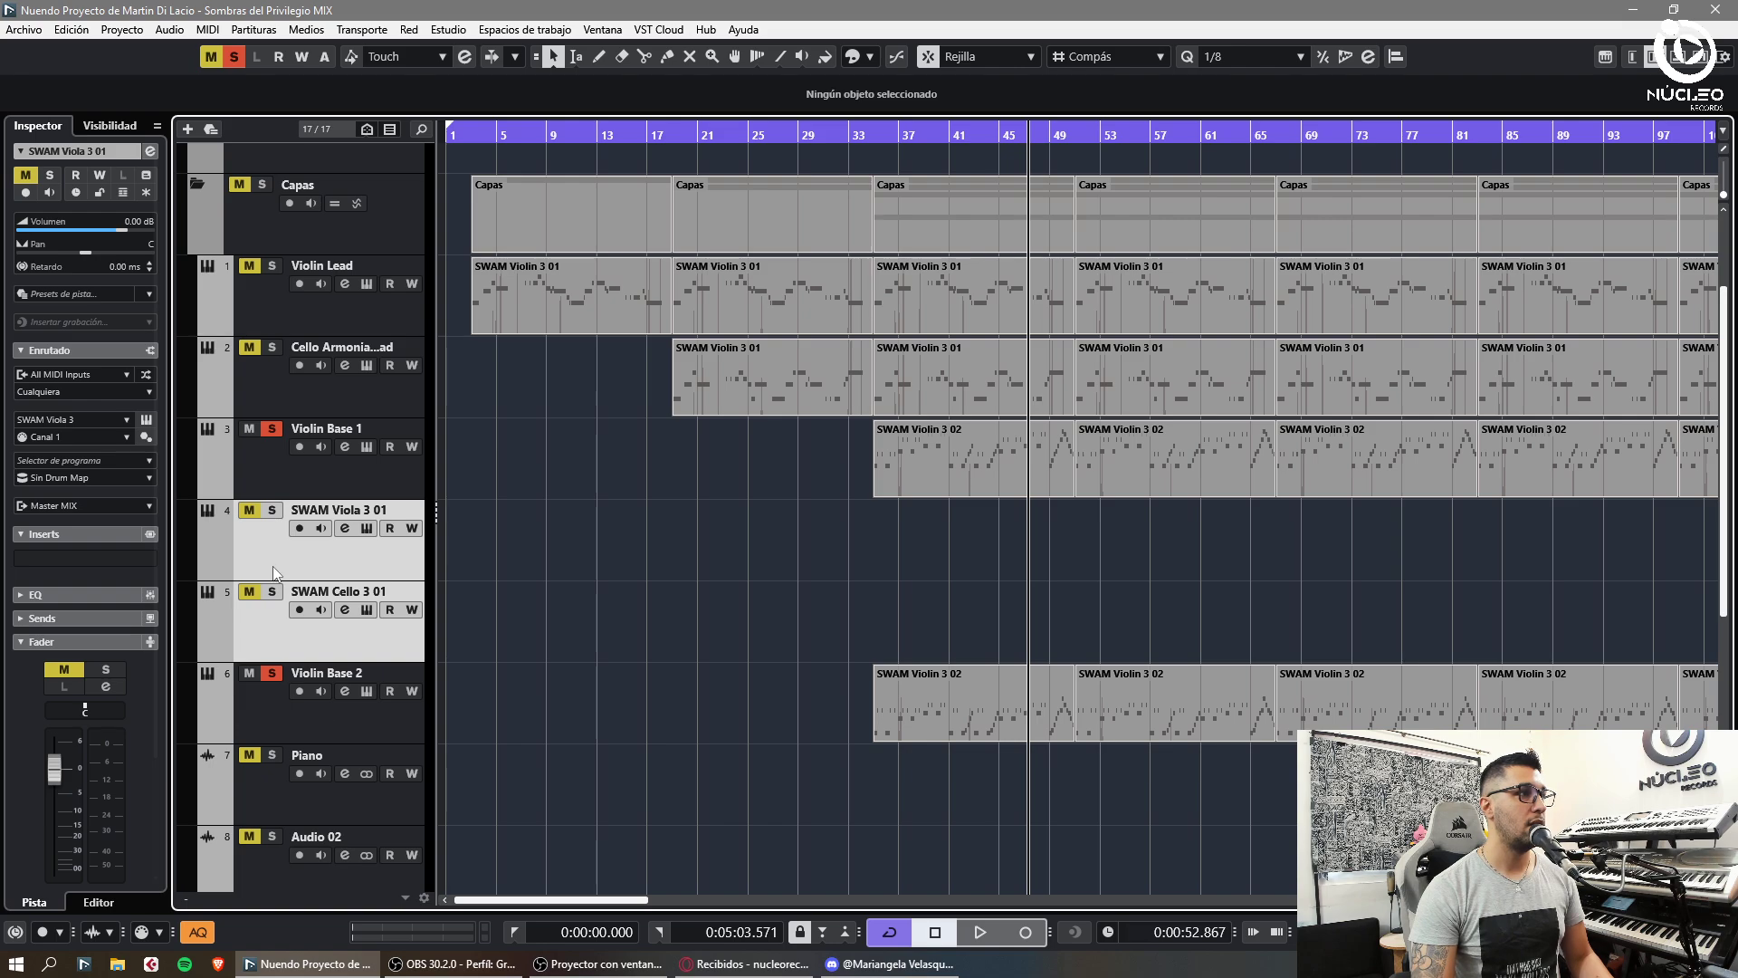
drag(274, 566, 363, 638)
drag(1130, 633, 1253, 498)
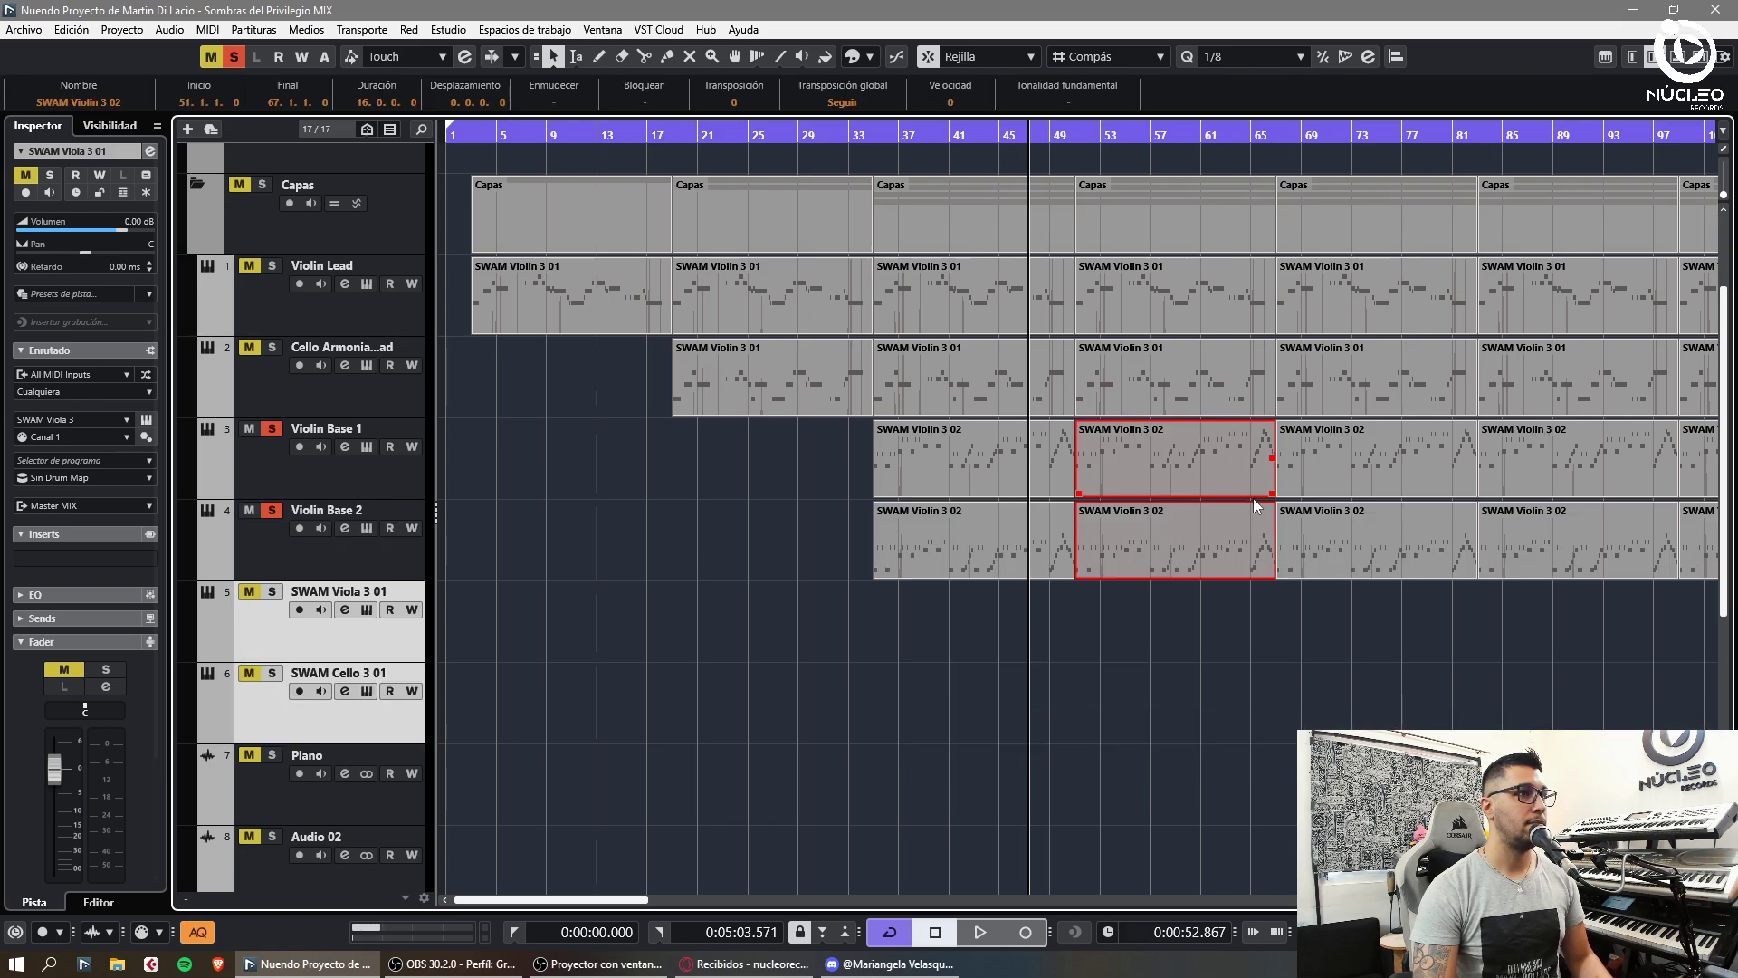
drag(1124, 471, 1126, 635)
click(1349, 645)
- Solo the SWAM Viola 3 01 track, play it from bar 51 and set its instrument's Expression to about 0.55
key(g)
key(g)
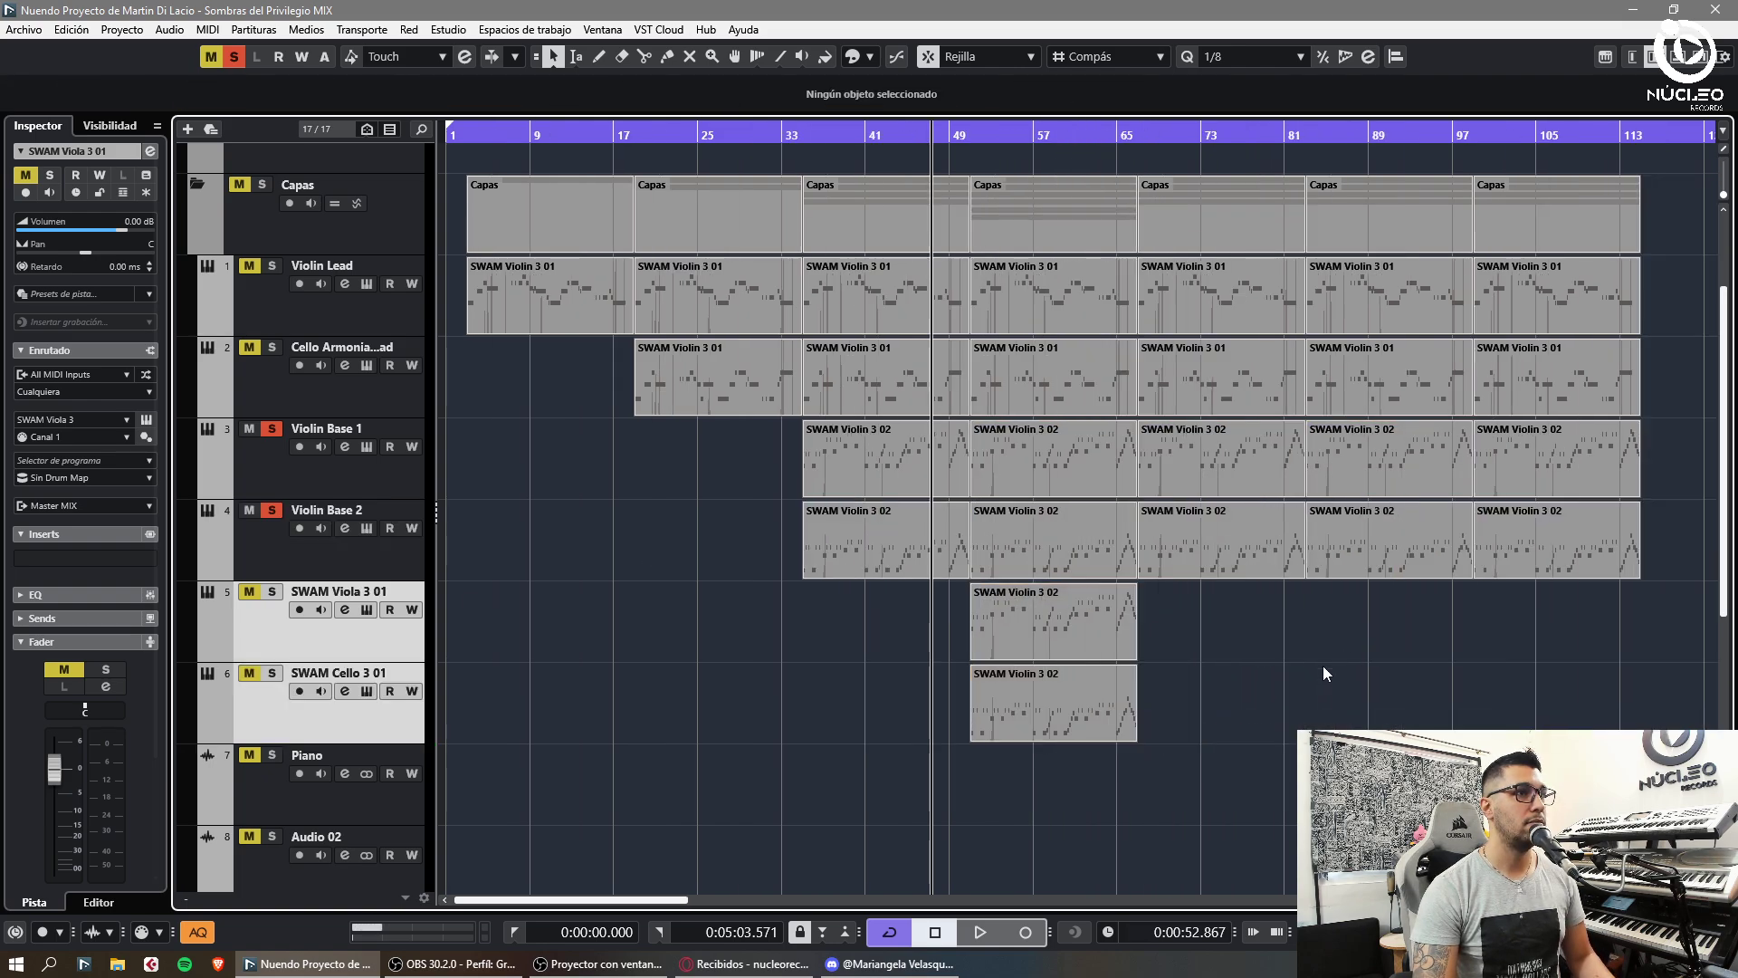
drag(1177, 697, 987, 634)
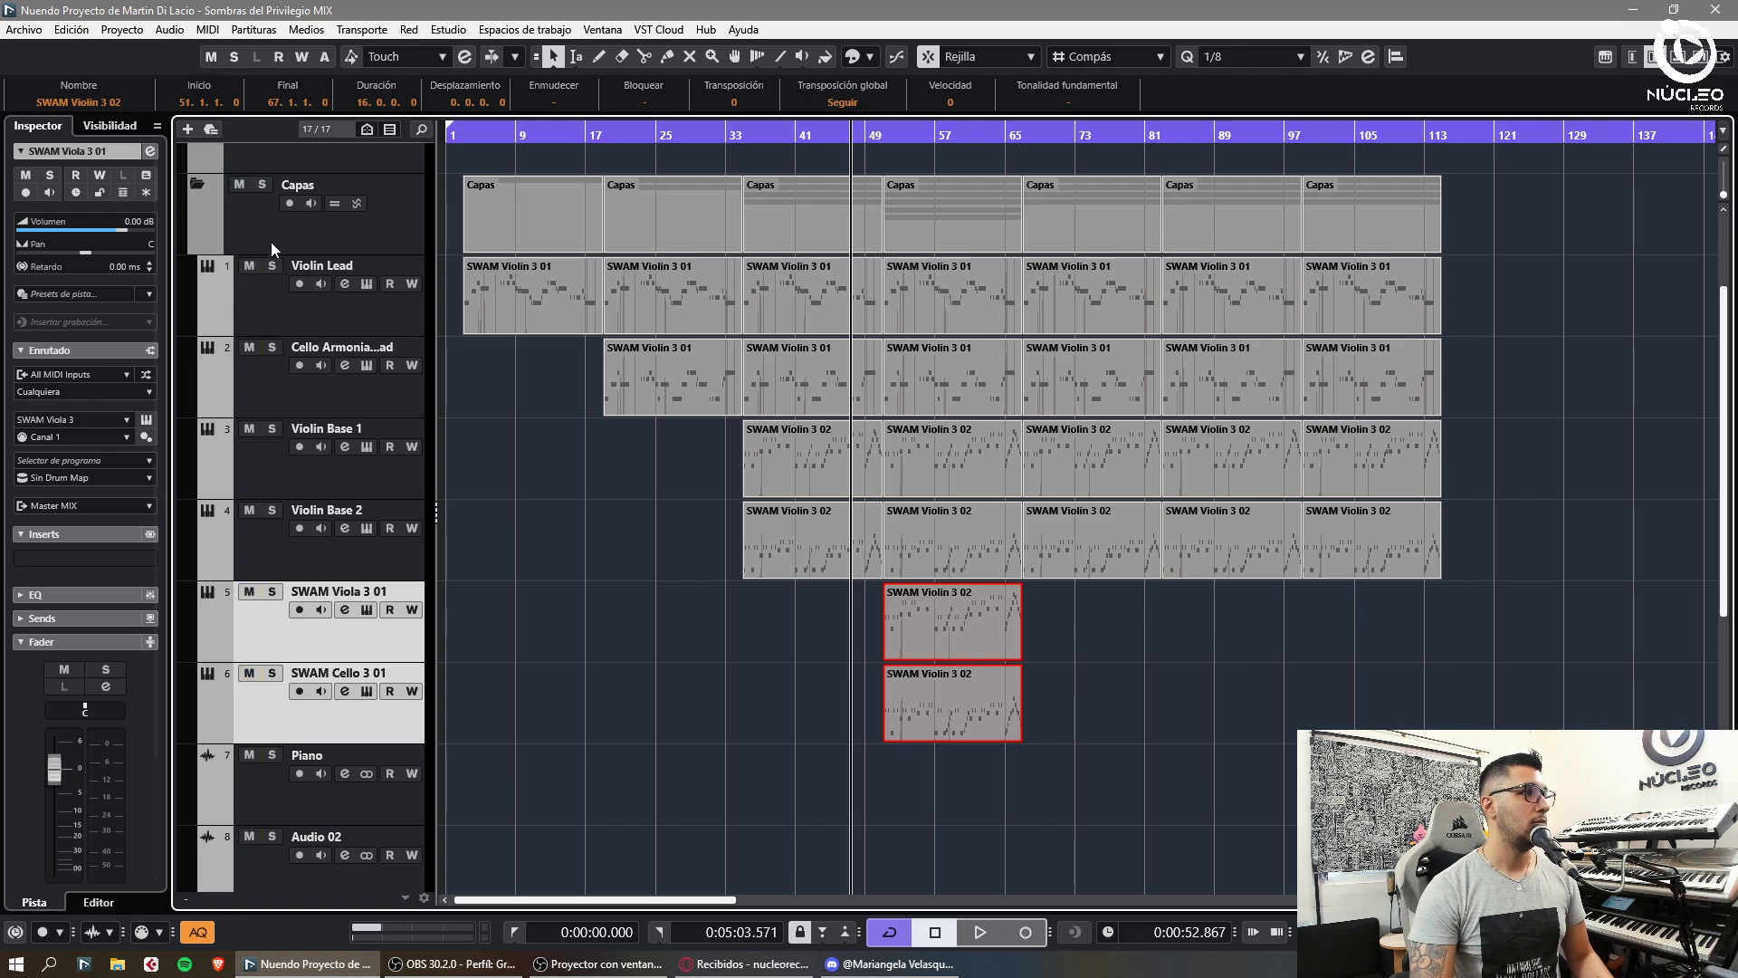
click(272, 591)
click(883, 155)
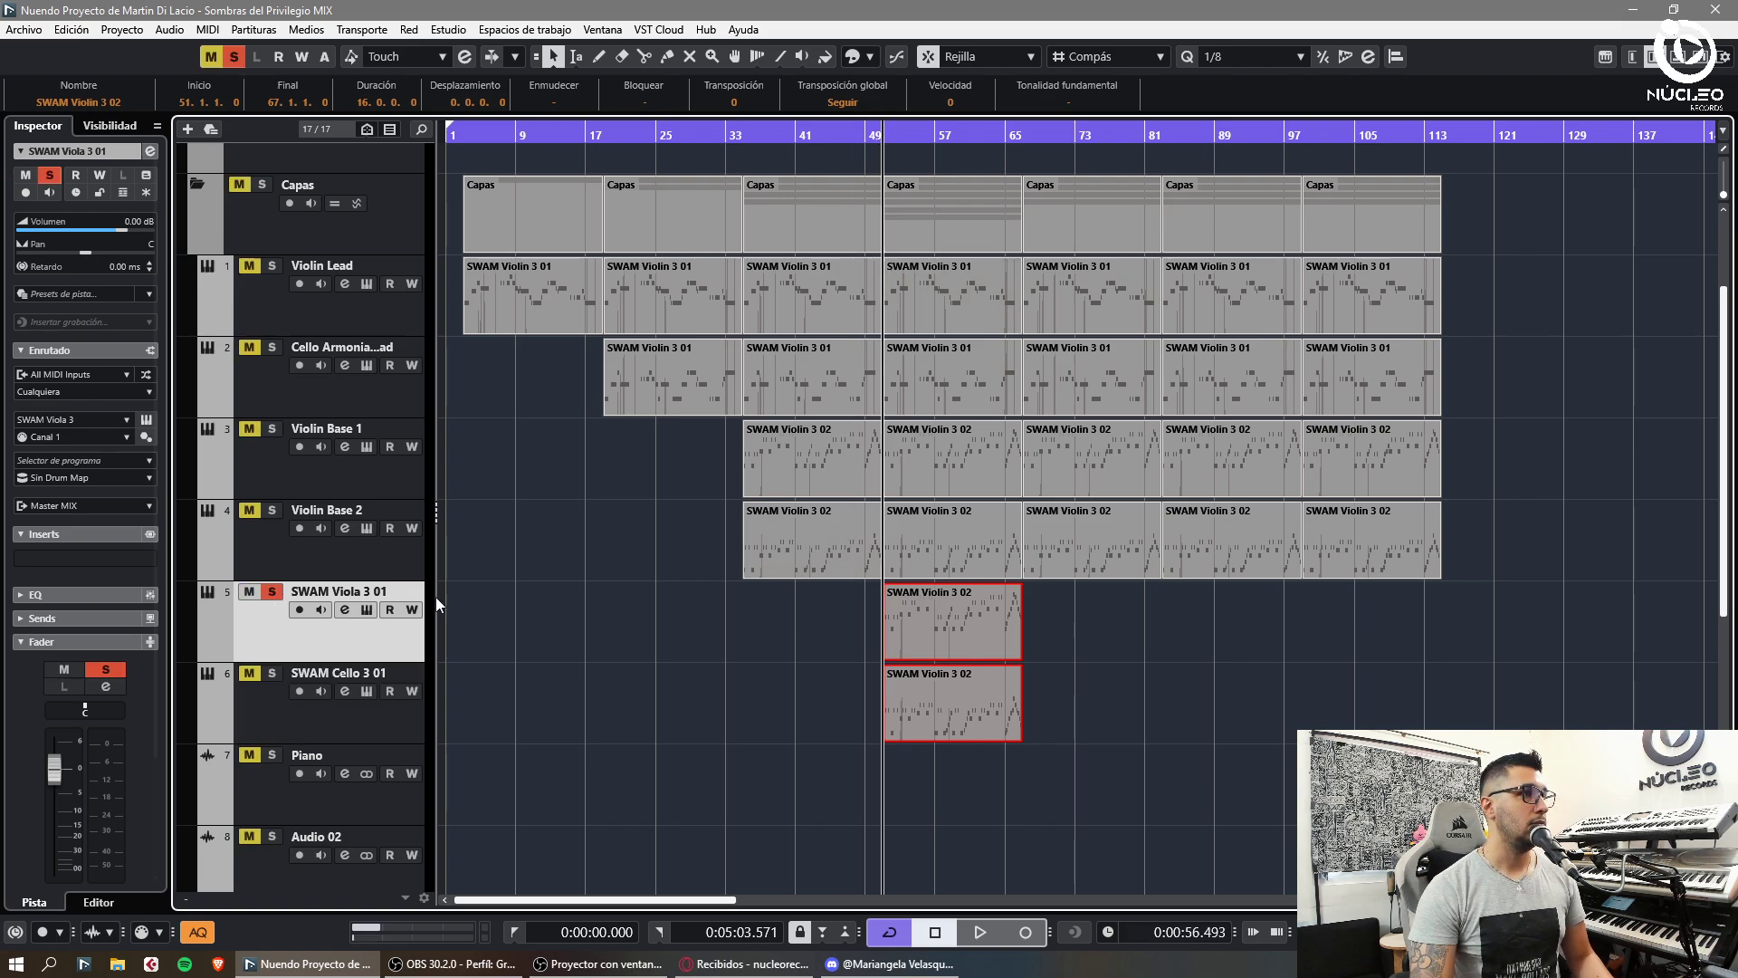
key(space)
click(1112, 408)
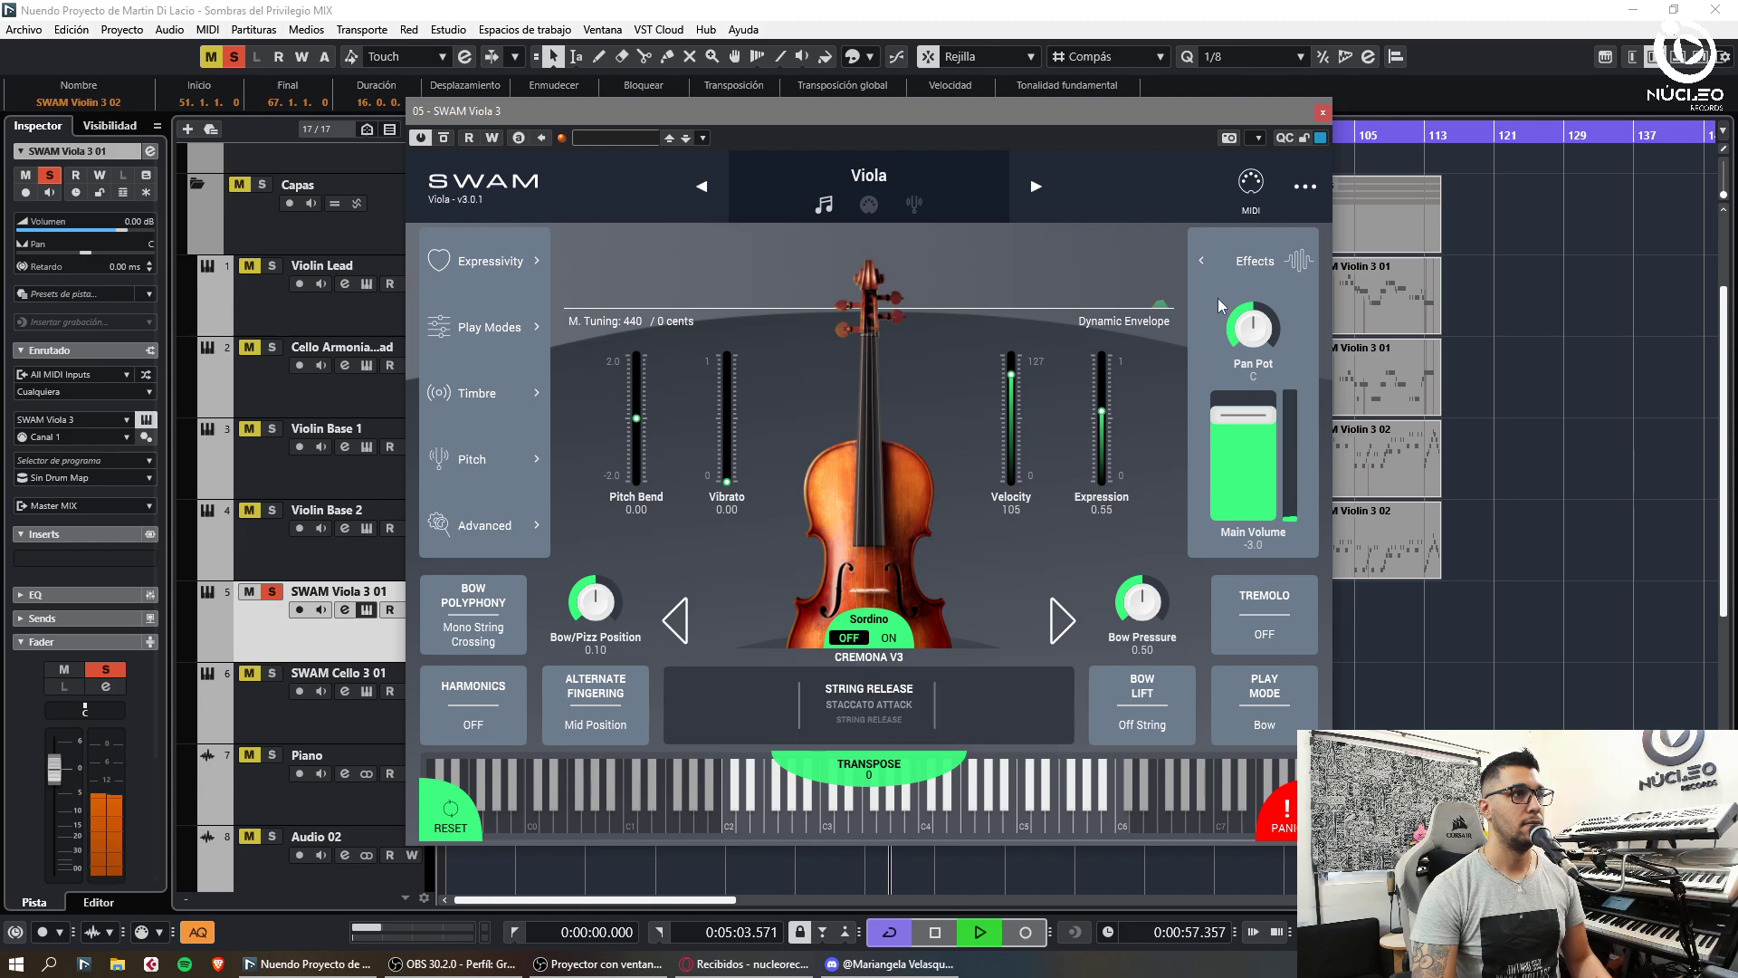
click(1323, 113)
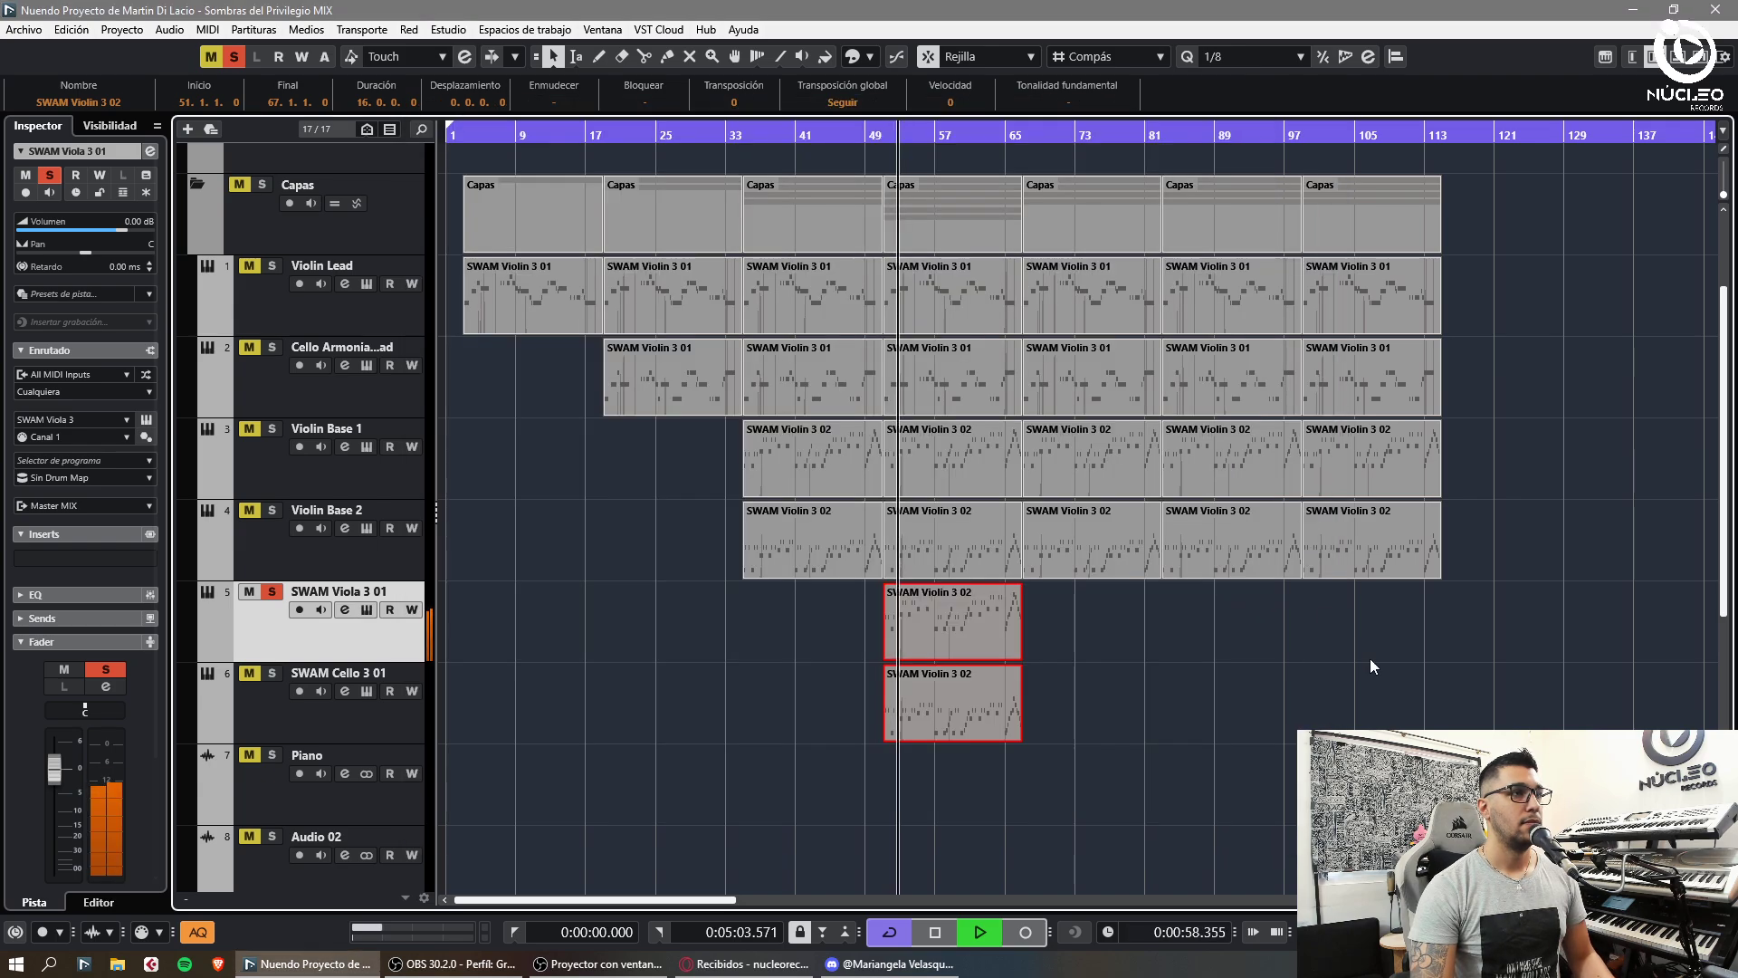
- Solo Violin Base 1 as well to hear it together with the viola track
click(272, 429)
click(819, 616)
click(306, 475)
key(h)
key(h)
key(h)
key(h)
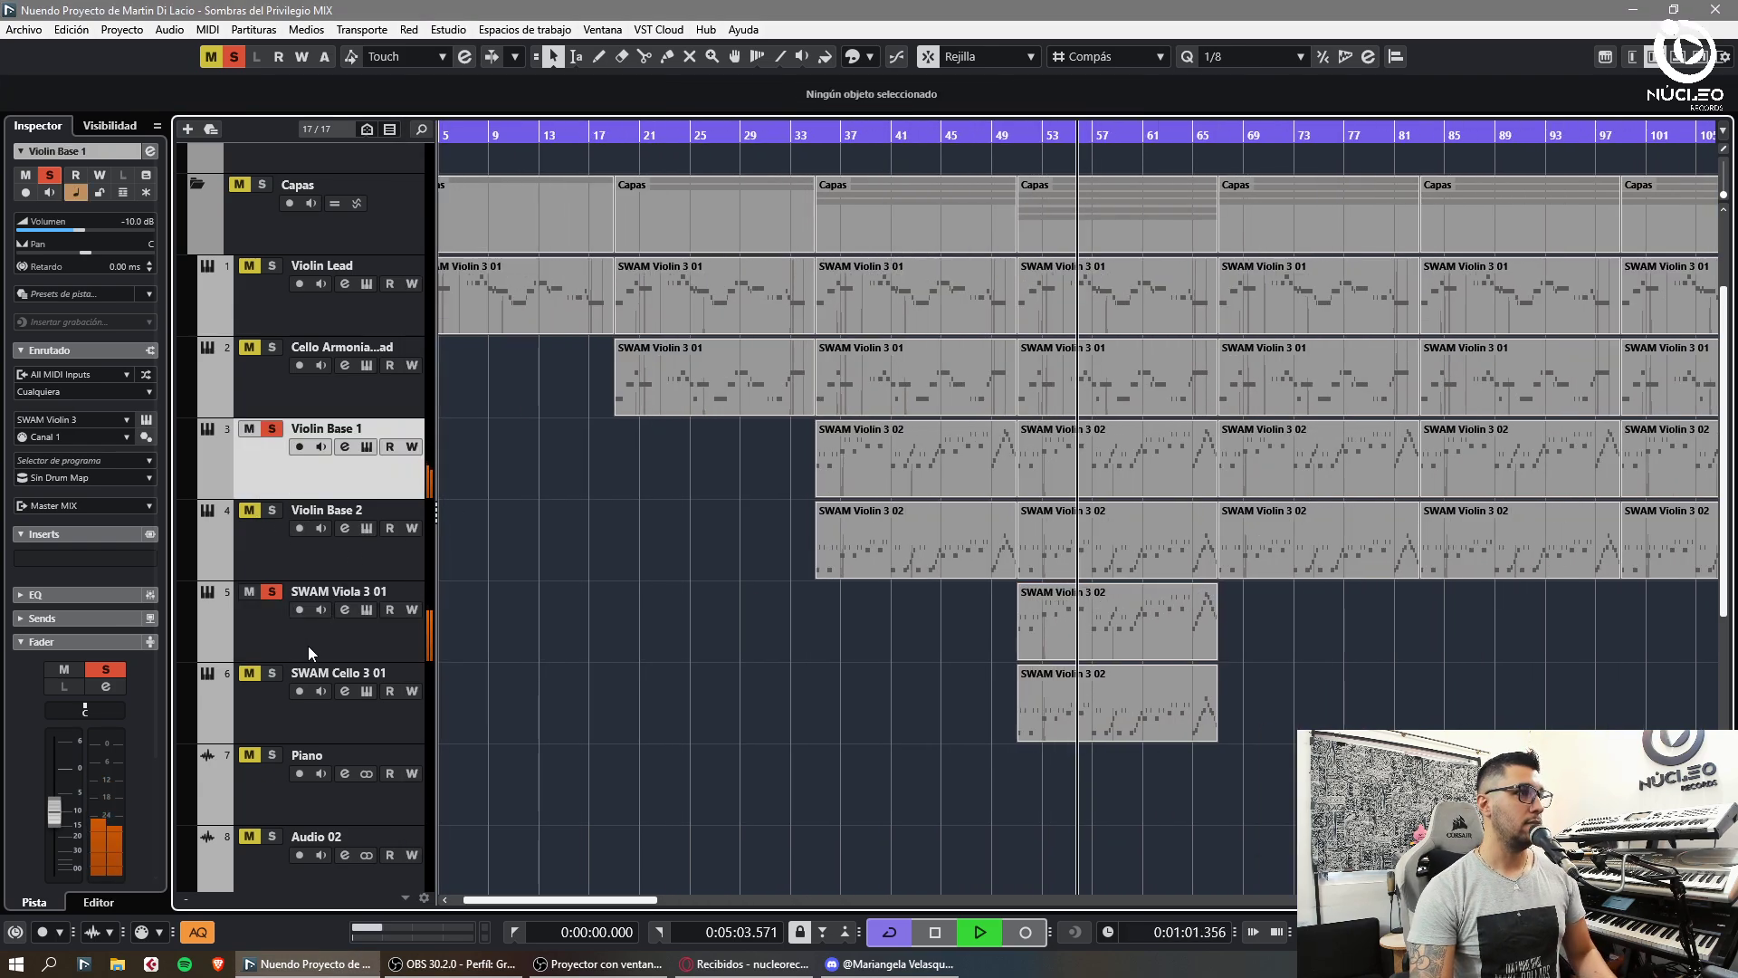
- Open the SWAM Viola 3 01 clip's notes, move them all up in pitch, and close the editor
click(308, 644)
double_click(1125, 618)
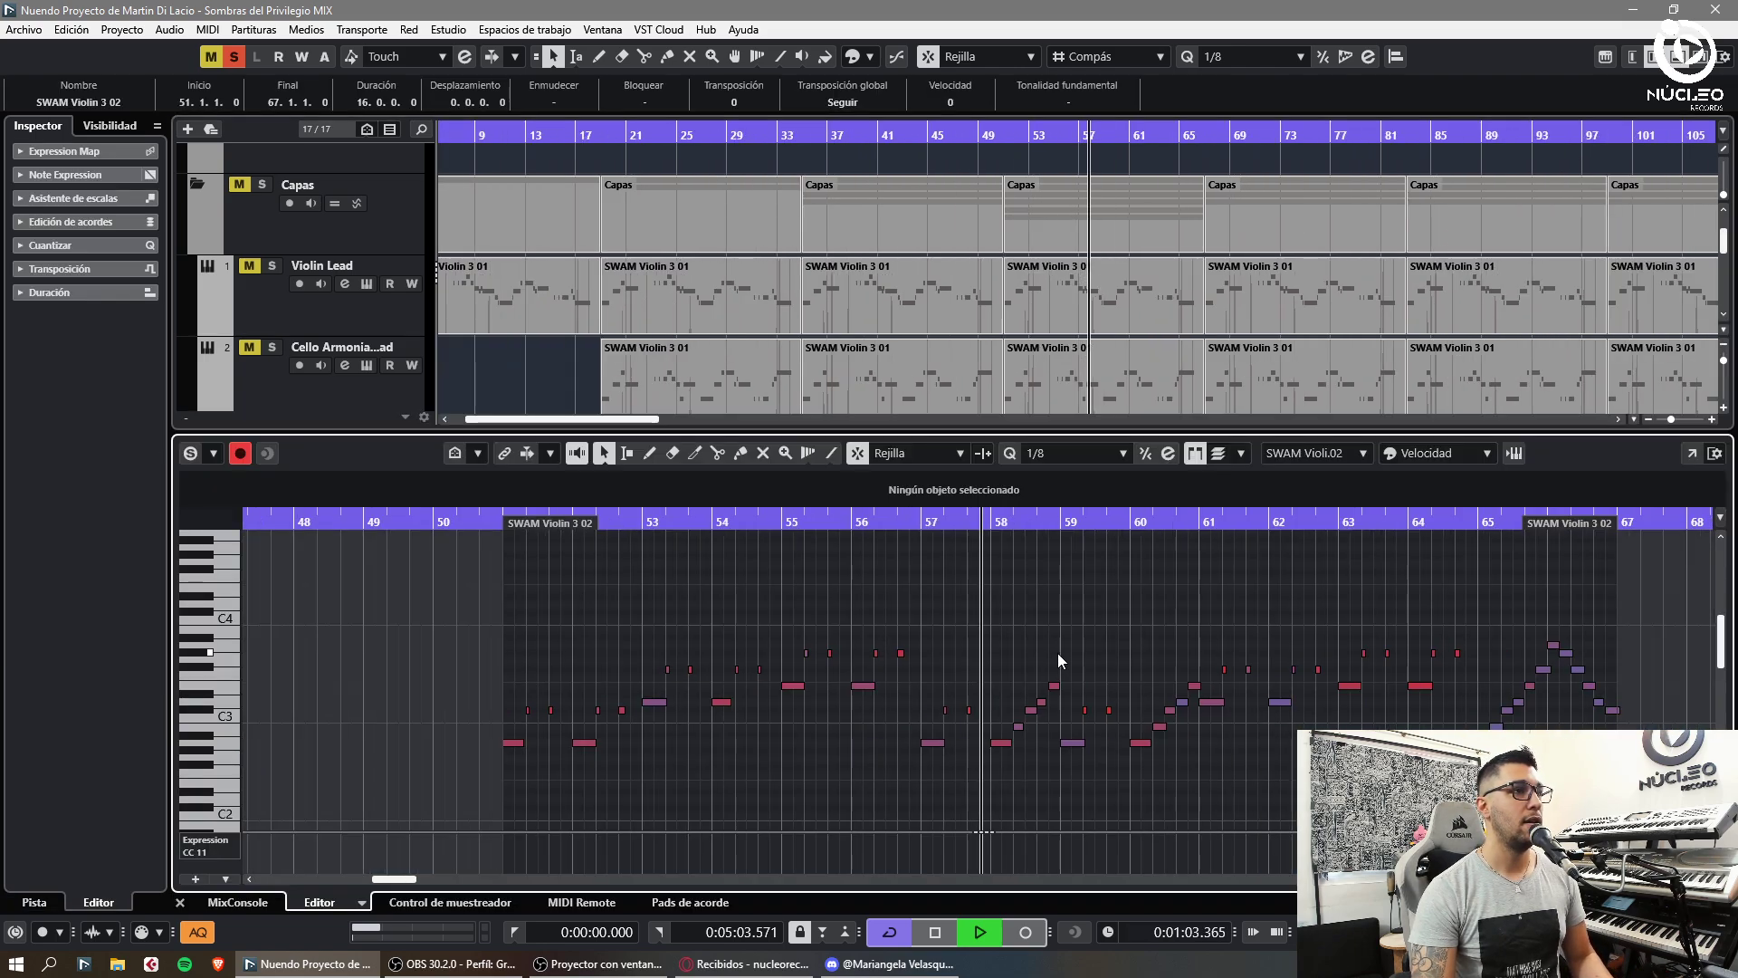
key(space)
key(g)
drag(687, 608, 1290, 753)
drag(733, 746, 744, 678)
click(1684, 56)
- Delete the Violin Base 1 clip that spans bars 51 to 67
key(g)
key(g)
click(1134, 665)
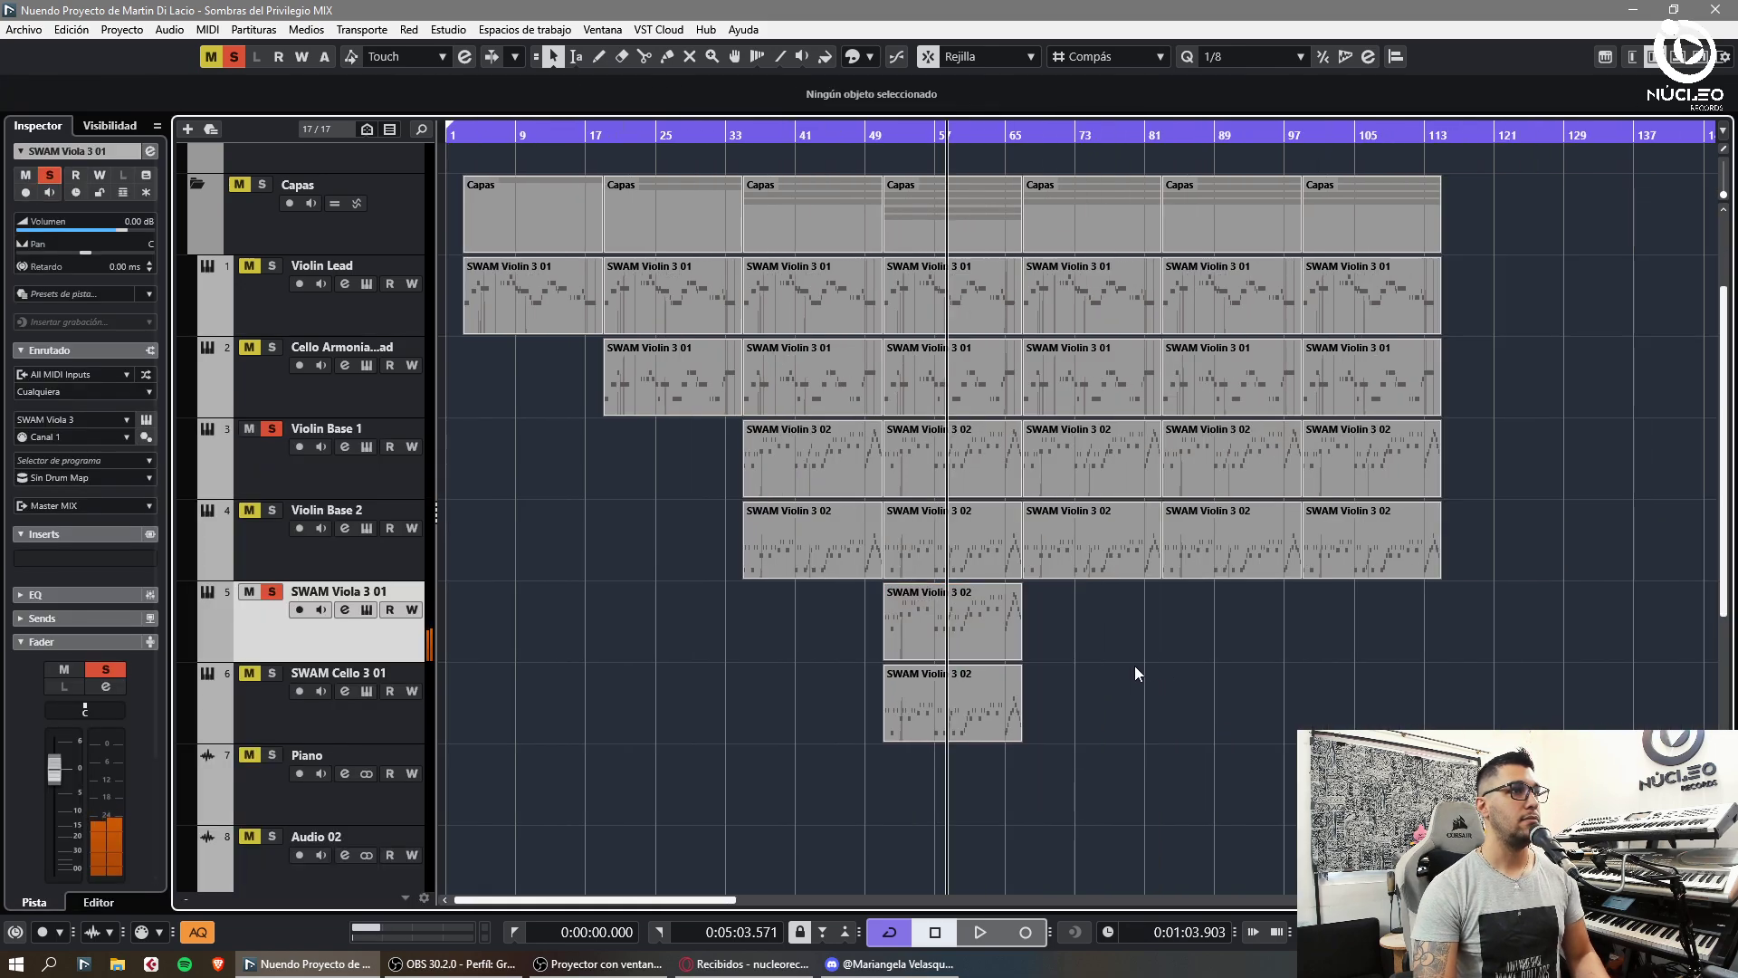
click(1001, 450)
key(Delete)
click(1188, 644)
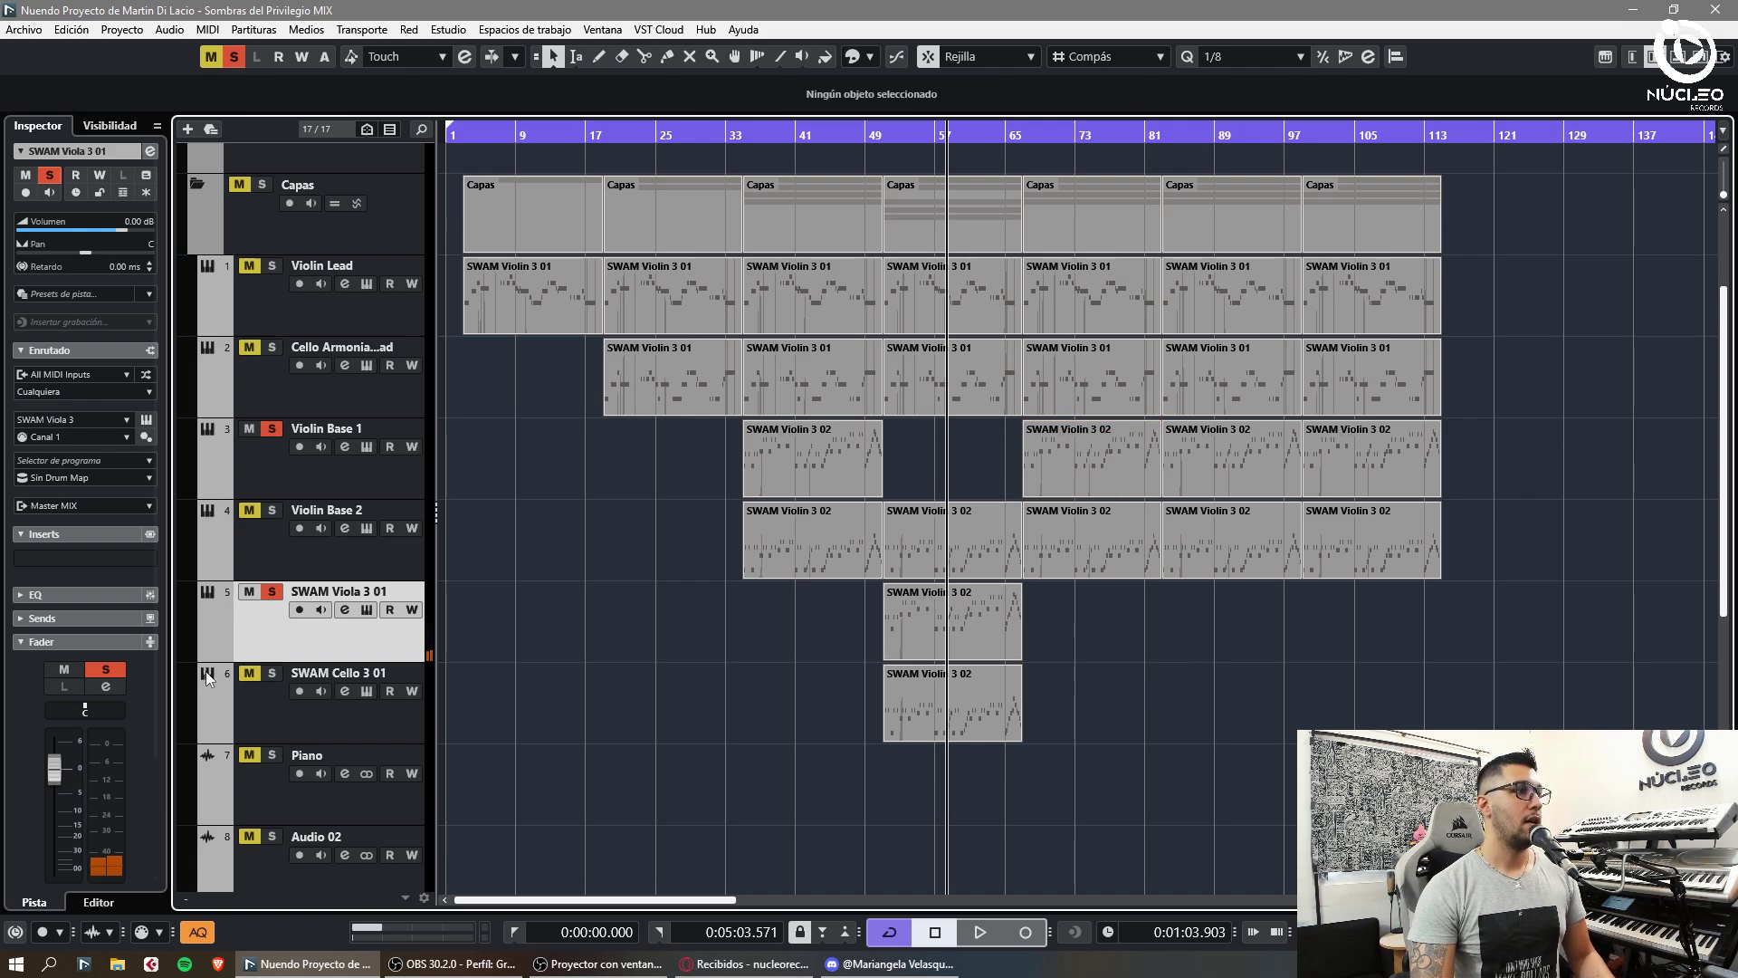
- Solo only the SWAM Cello 3 01 track and play it from bar 51 with its instrument open
click(879, 131)
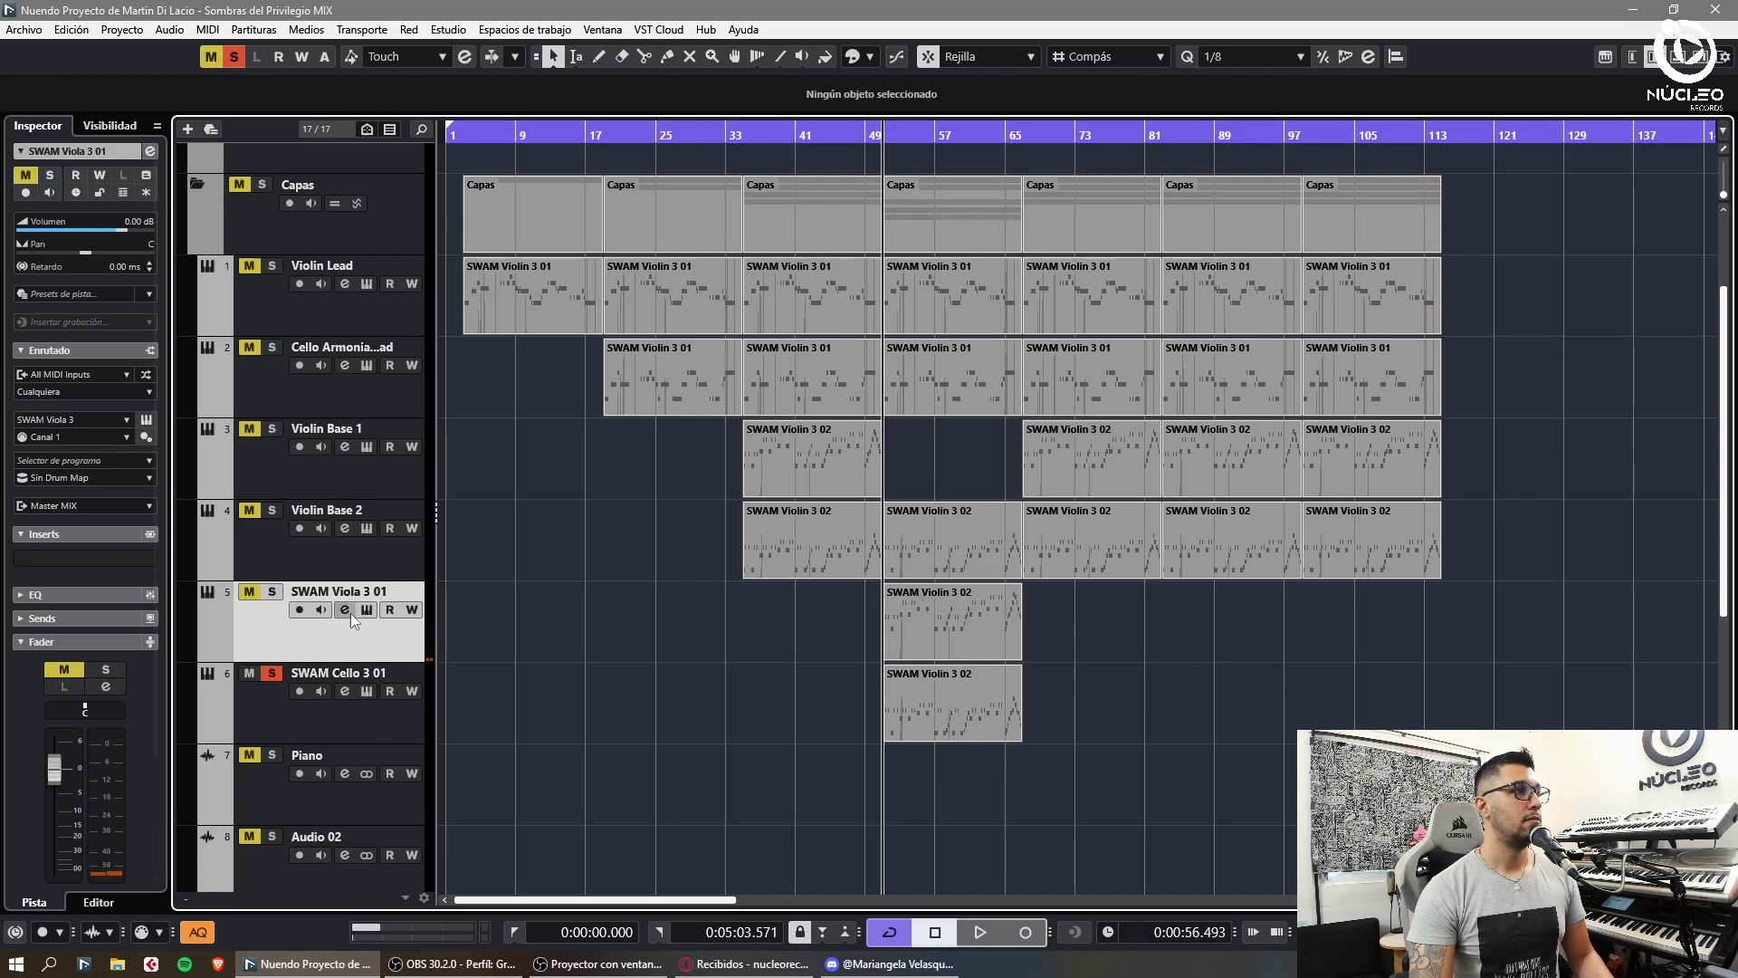
click(366, 692)
key(space)
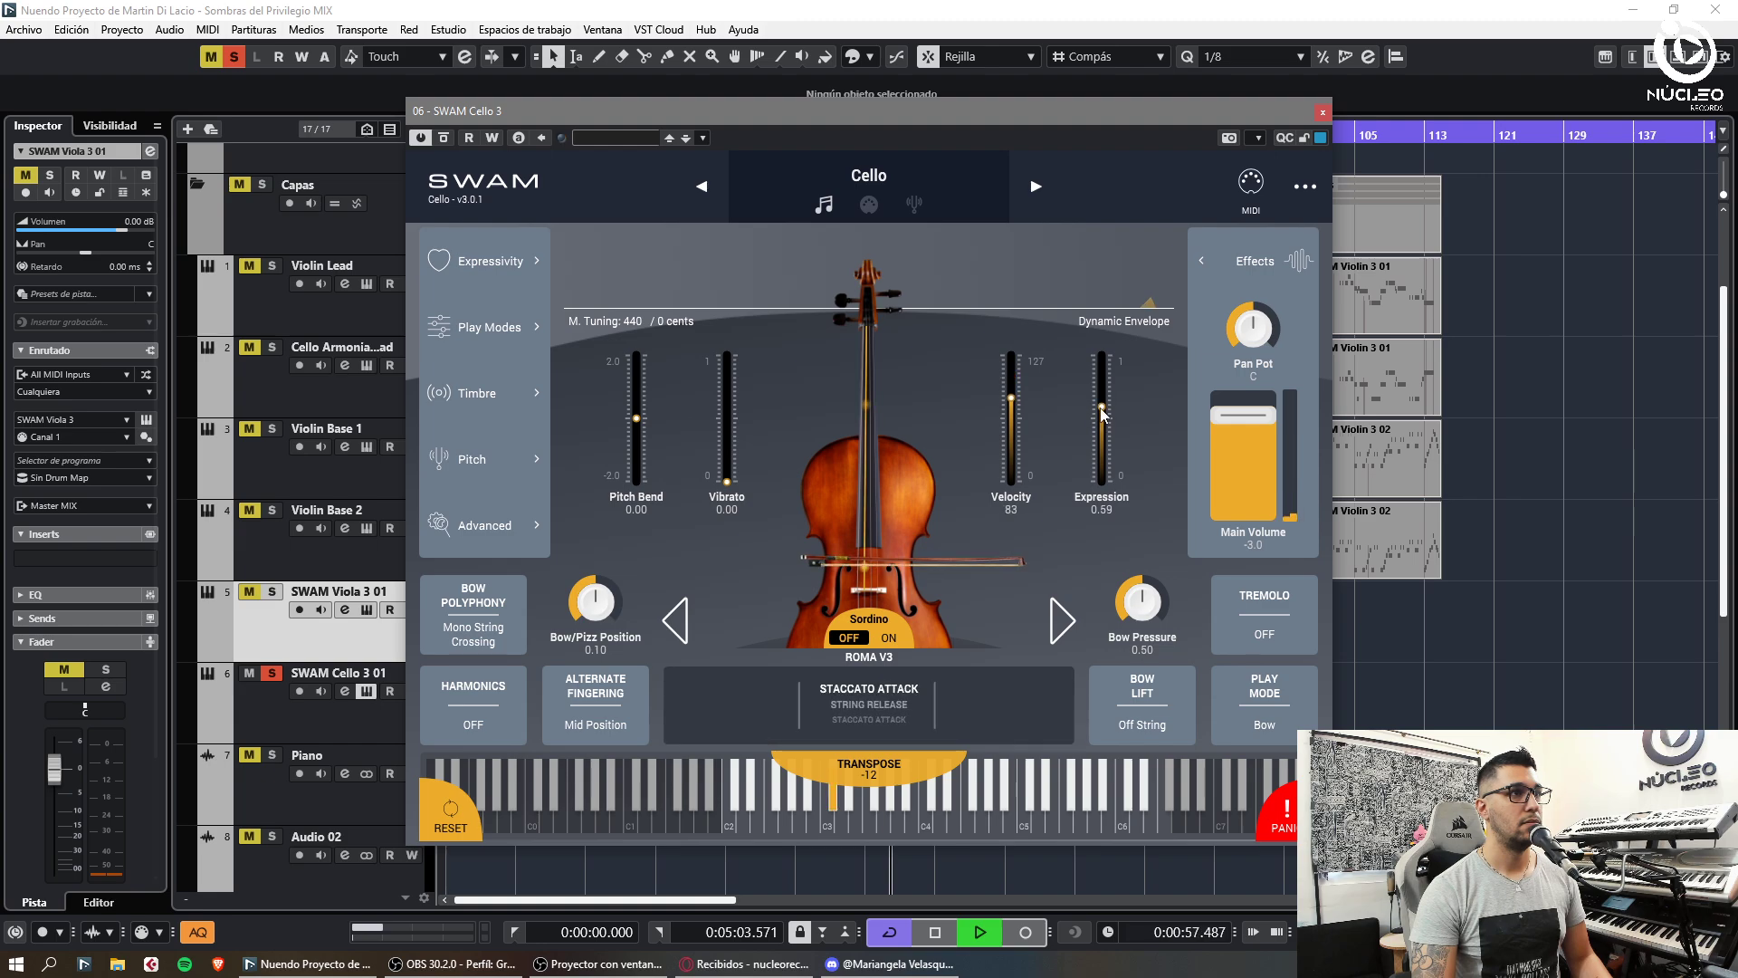
- Switch the cello model to Venezia V3 and audition the Pizzicato play mode before returning it to Bow
click(1061, 626)
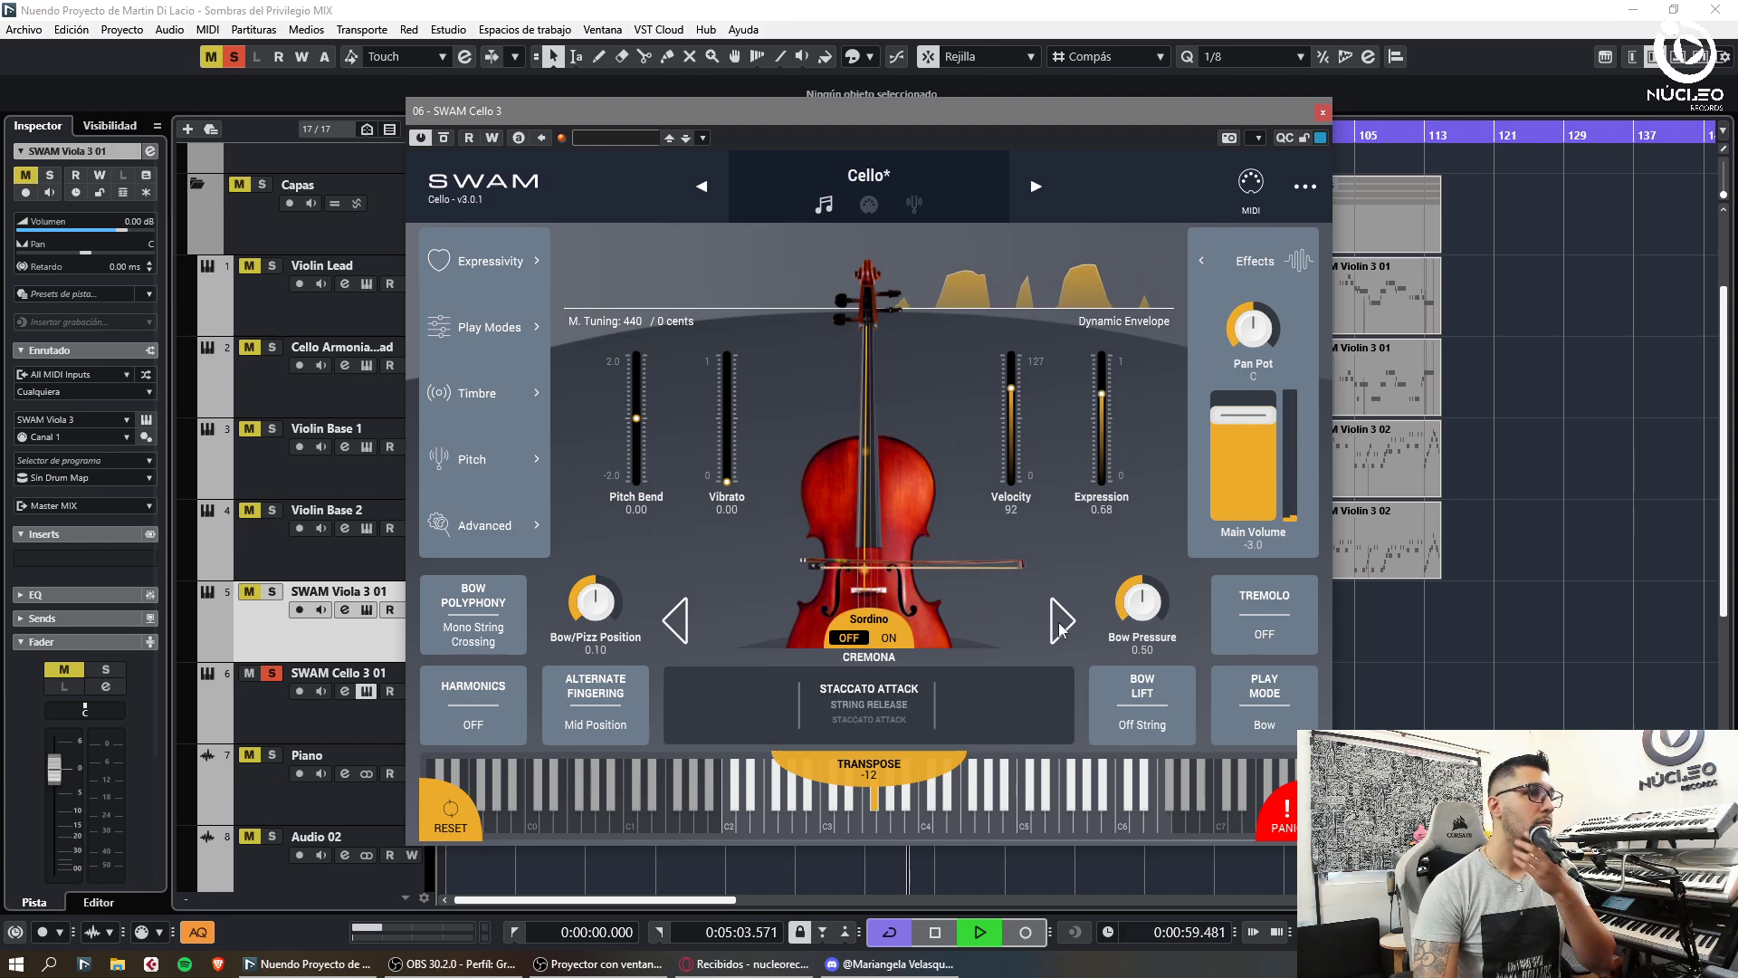
click(1061, 629)
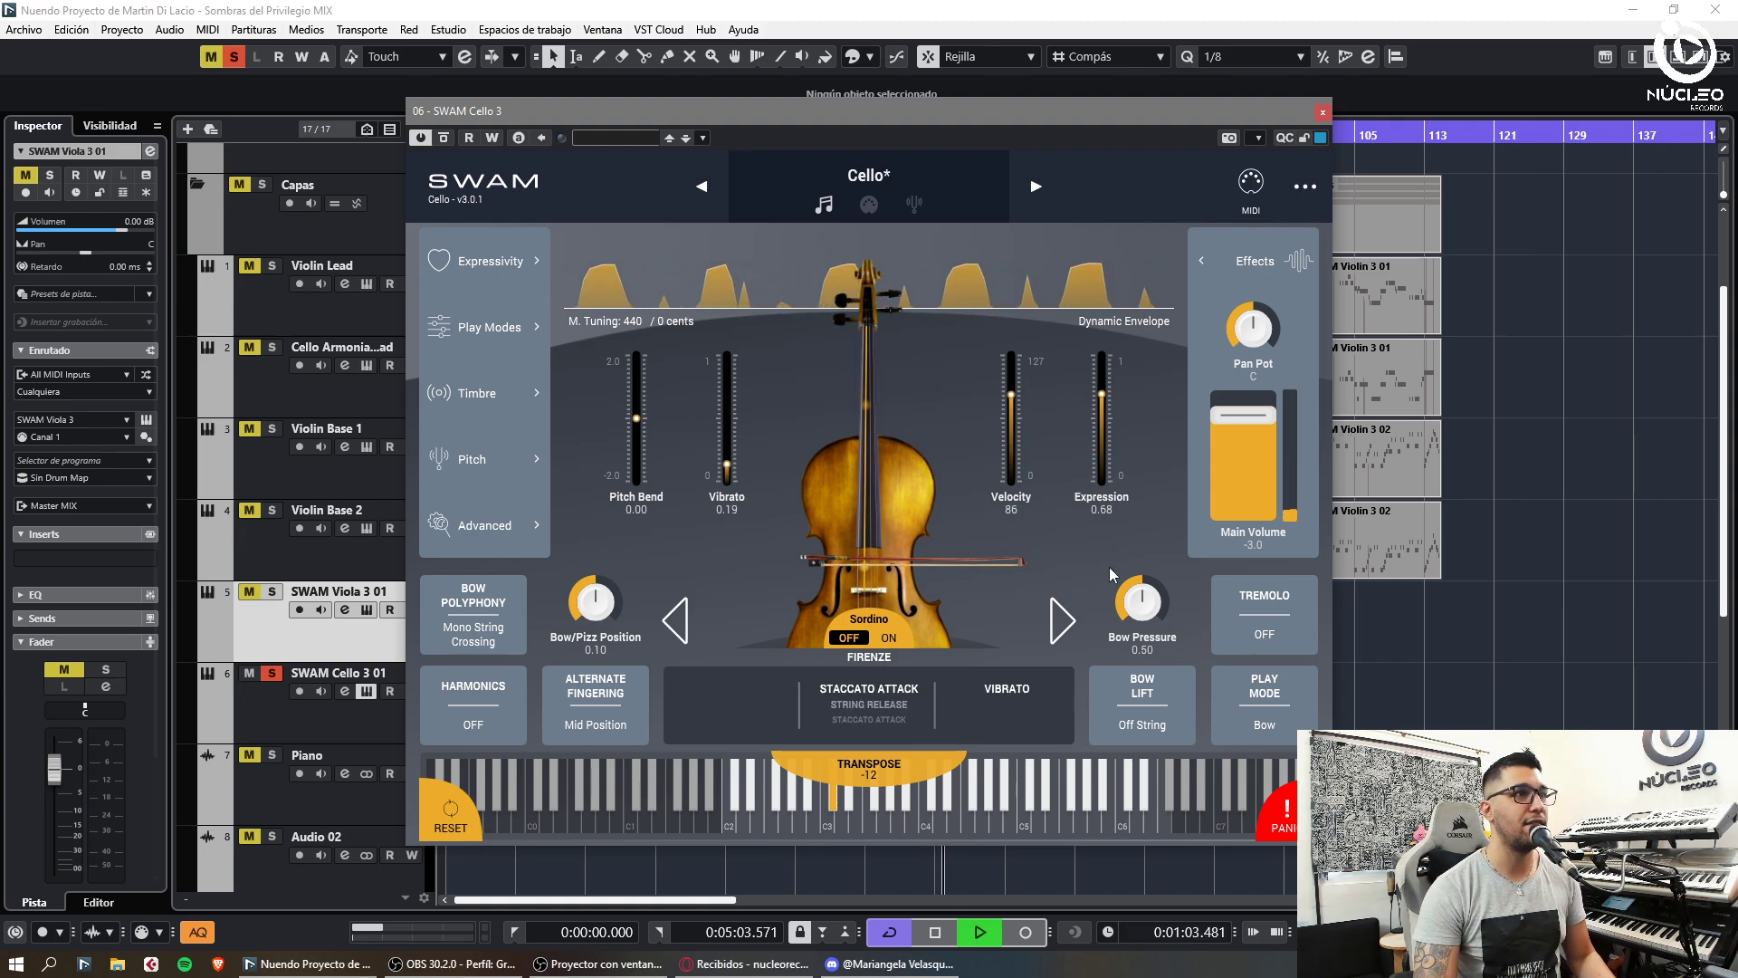
click(1060, 638)
click(1274, 727)
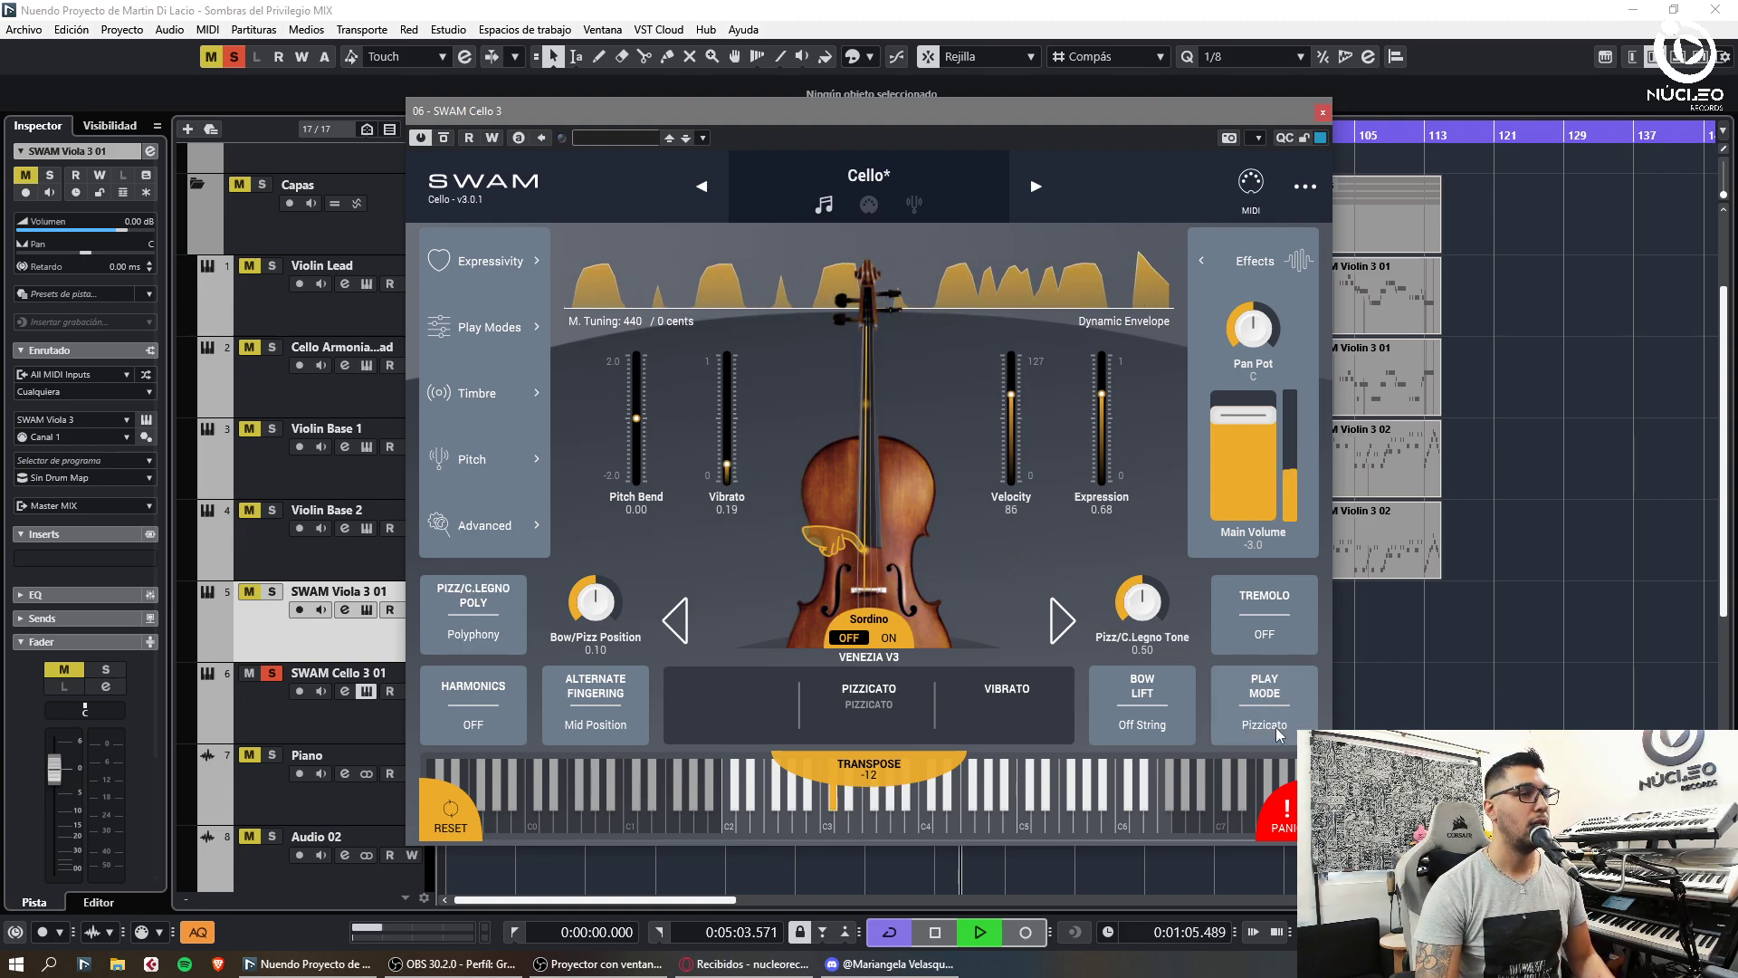
click(1277, 728)
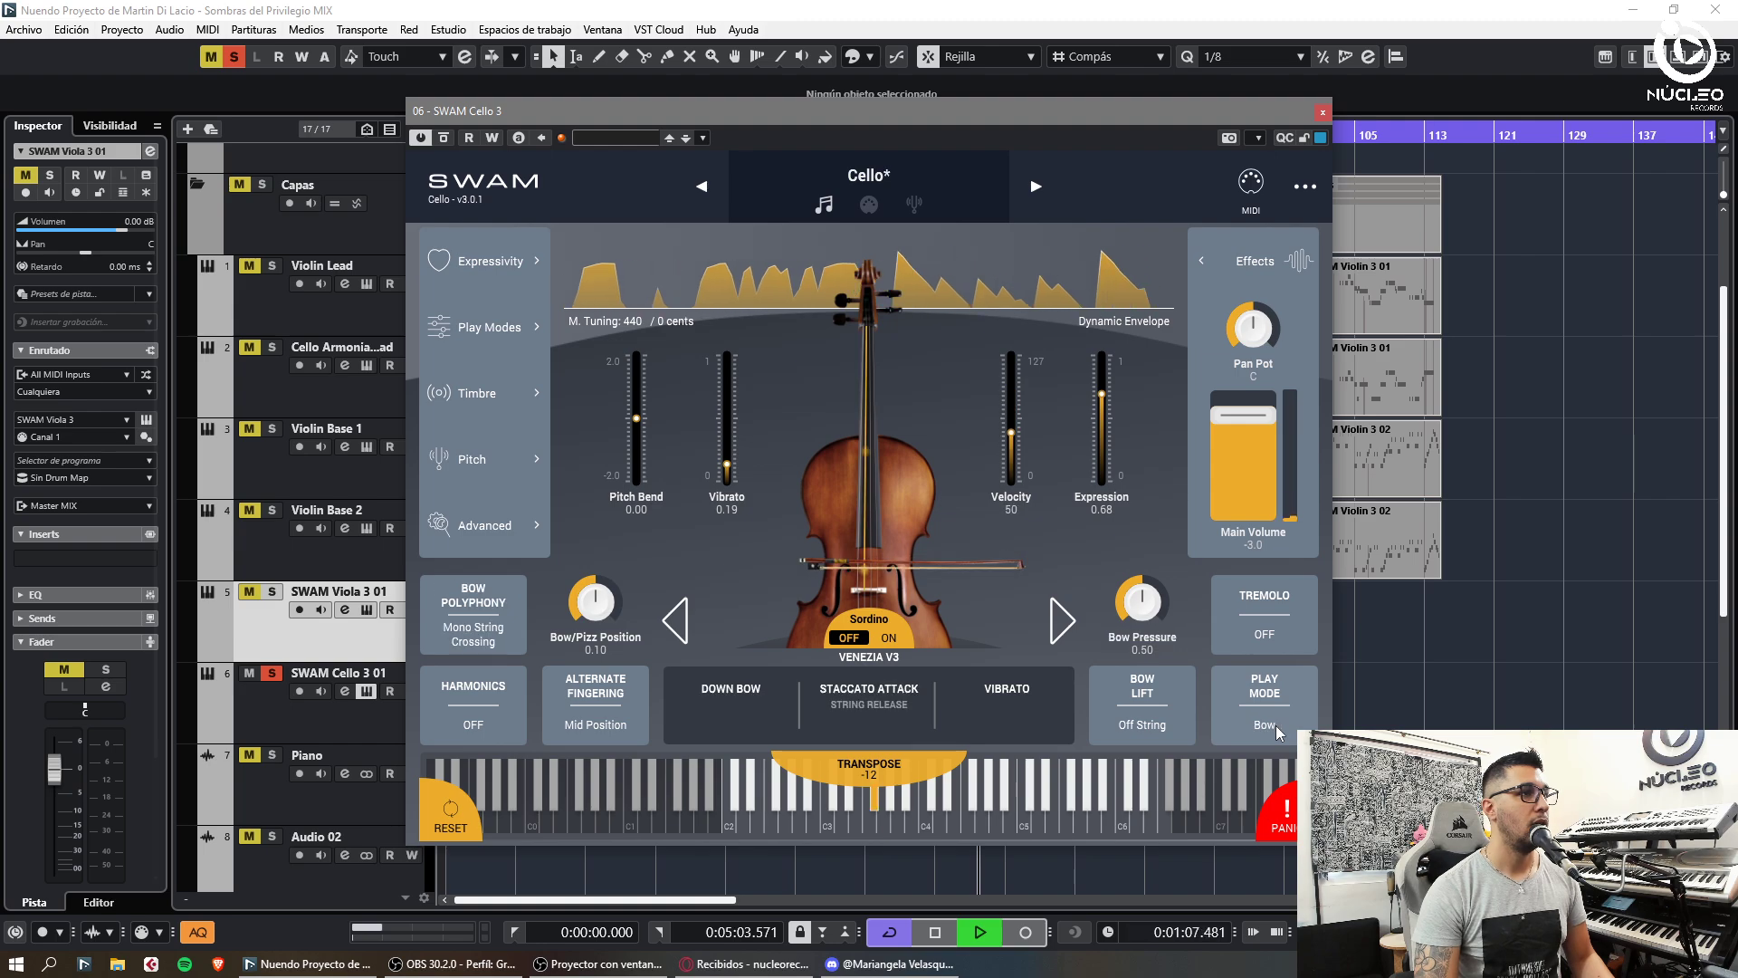
click(1323, 112)
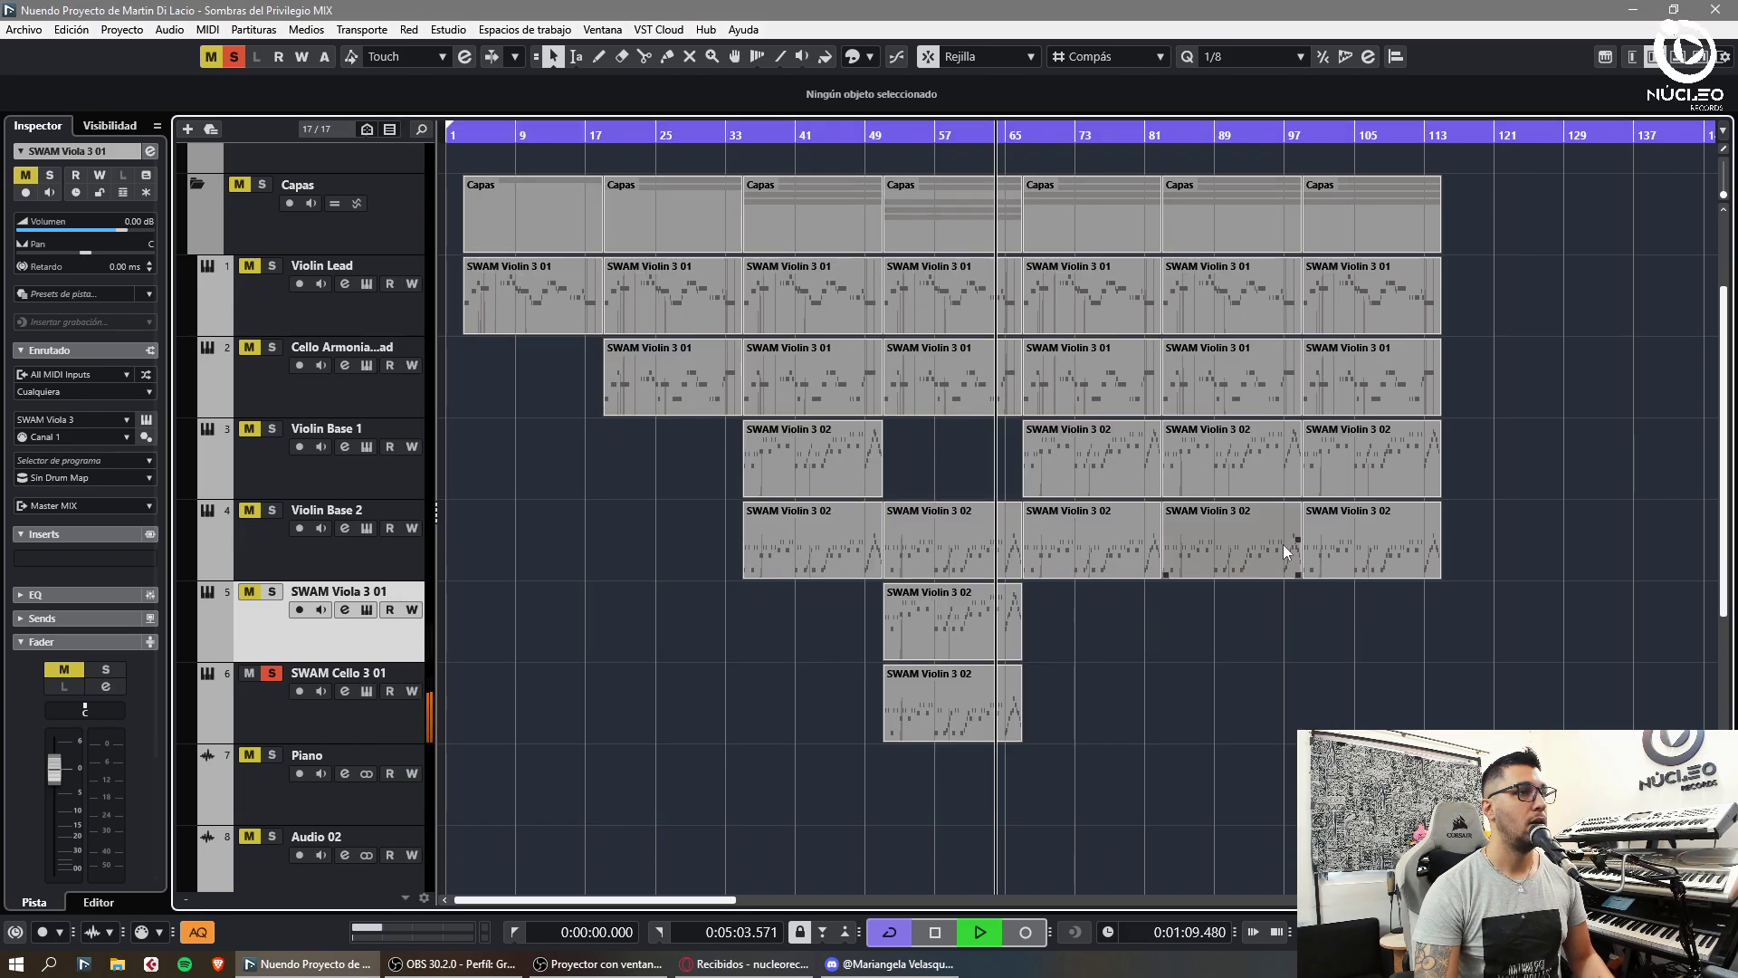
- Duplicate the viola and cello clips so that the copies start at bar 67
drag(1159, 634, 981, 744)
key(ctrl+d)
click(1311, 678)
- Solo the SWAM Viola 3 01 track together with the cello track
key(h)
key(h)
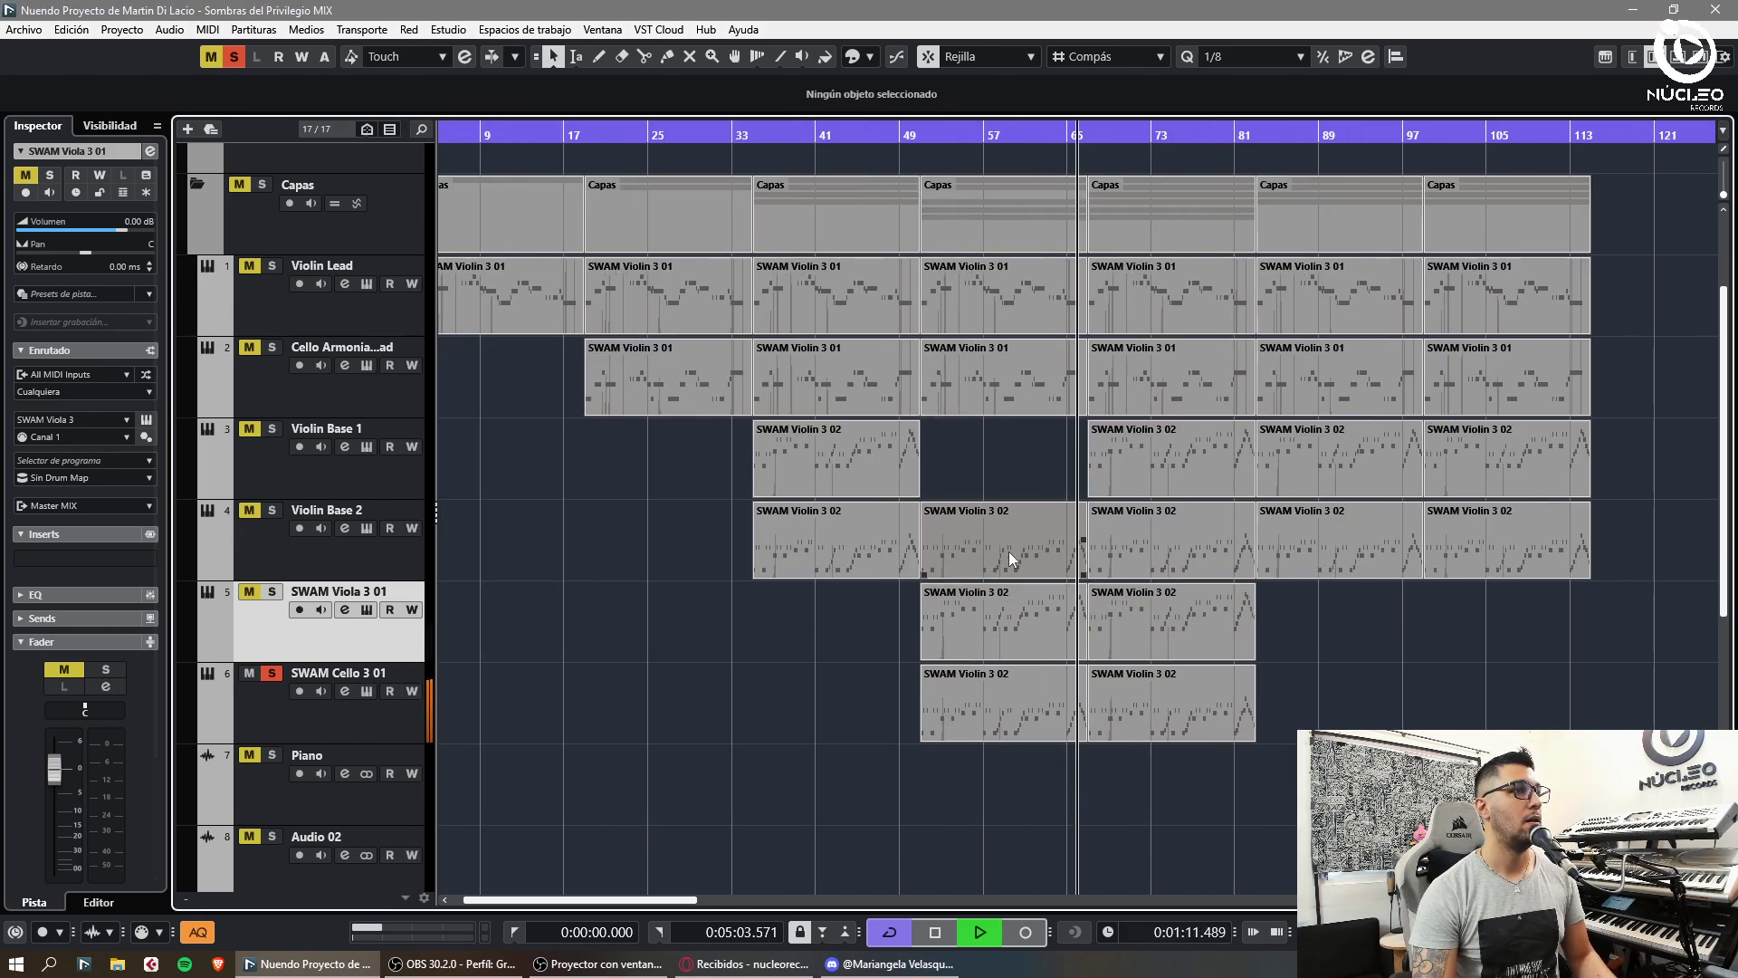
click(272, 592)
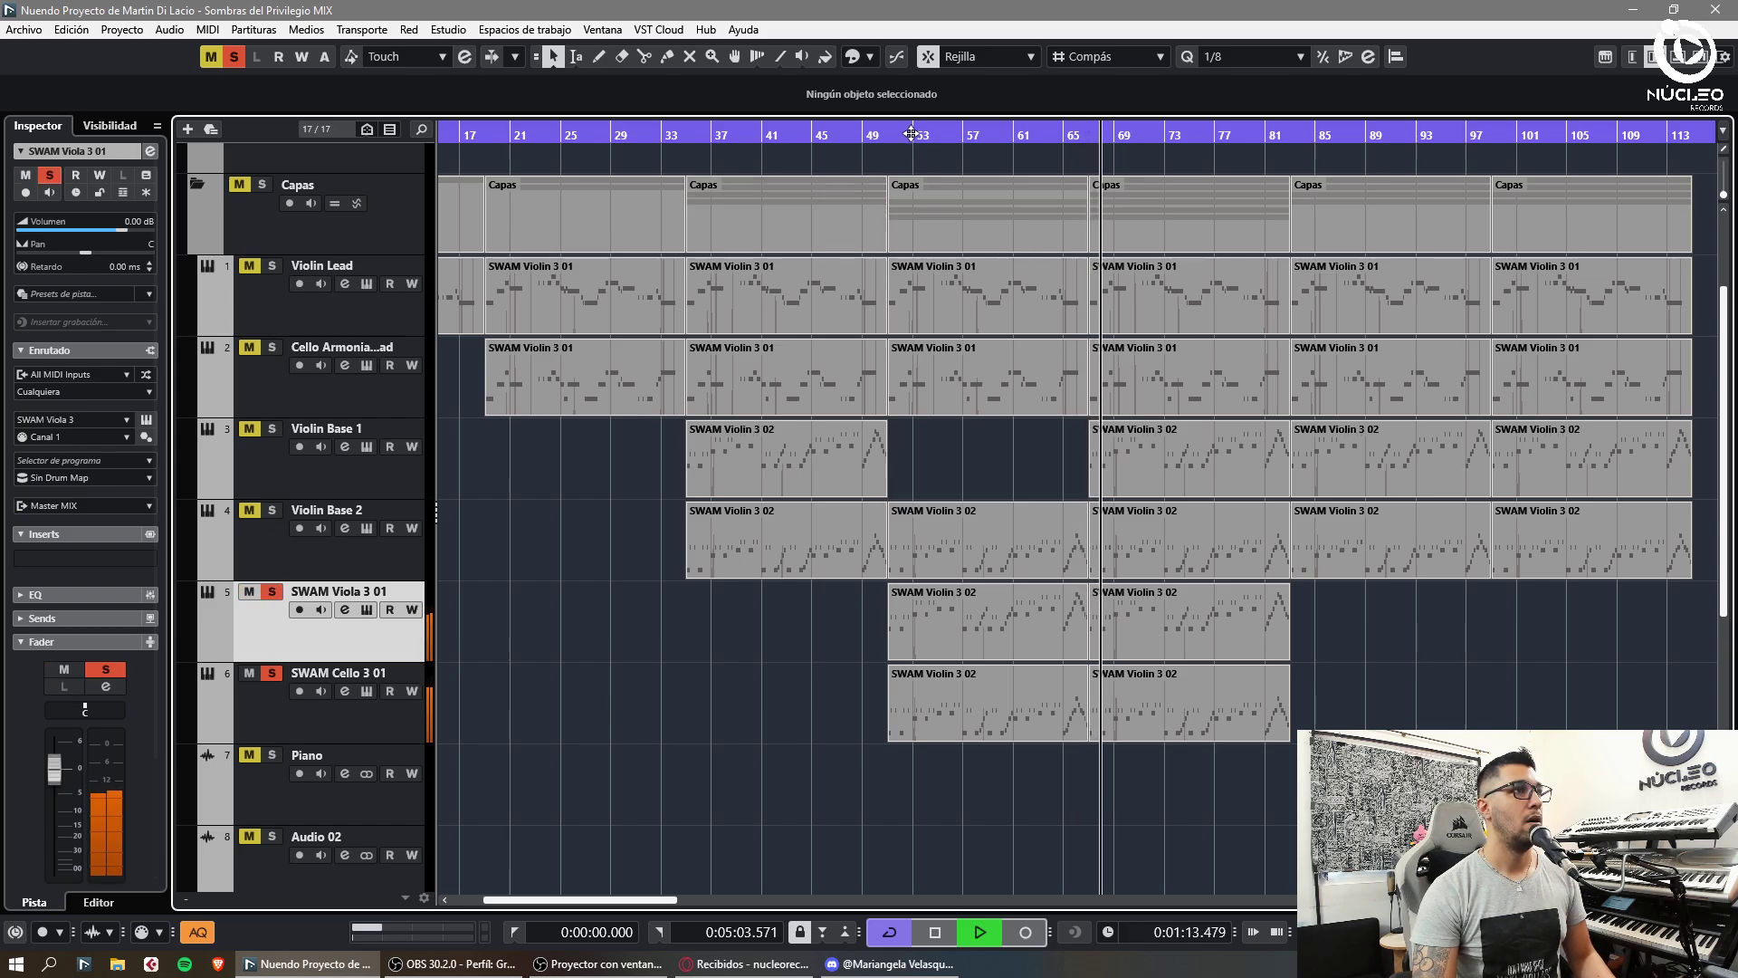
- Set the SWAM Viola 3 01 volume to -3.00 dB in the mixer and add Violin Lead and Cello Armonia to the solo
key(F3)
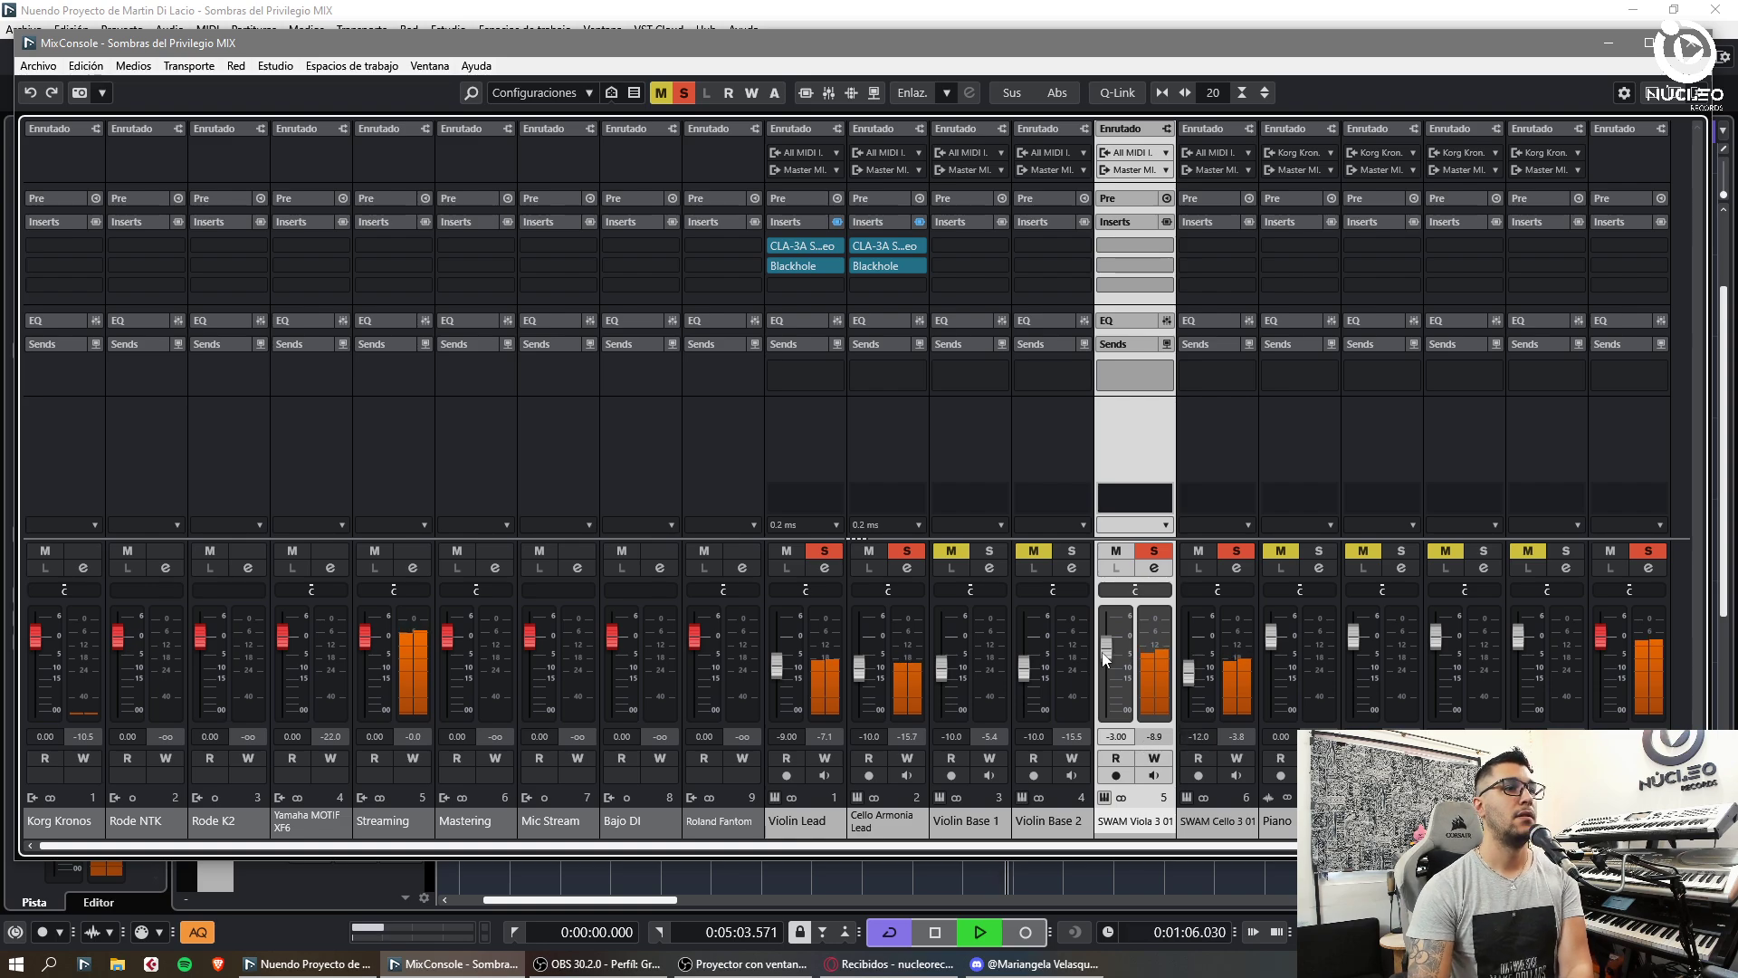
key(F3)
key(h)
key(h)
key(g)
- Solo the Violin Base 2 track together with the other soloed string tracks
click(274, 514)
key(g)
key(g)
key(g)
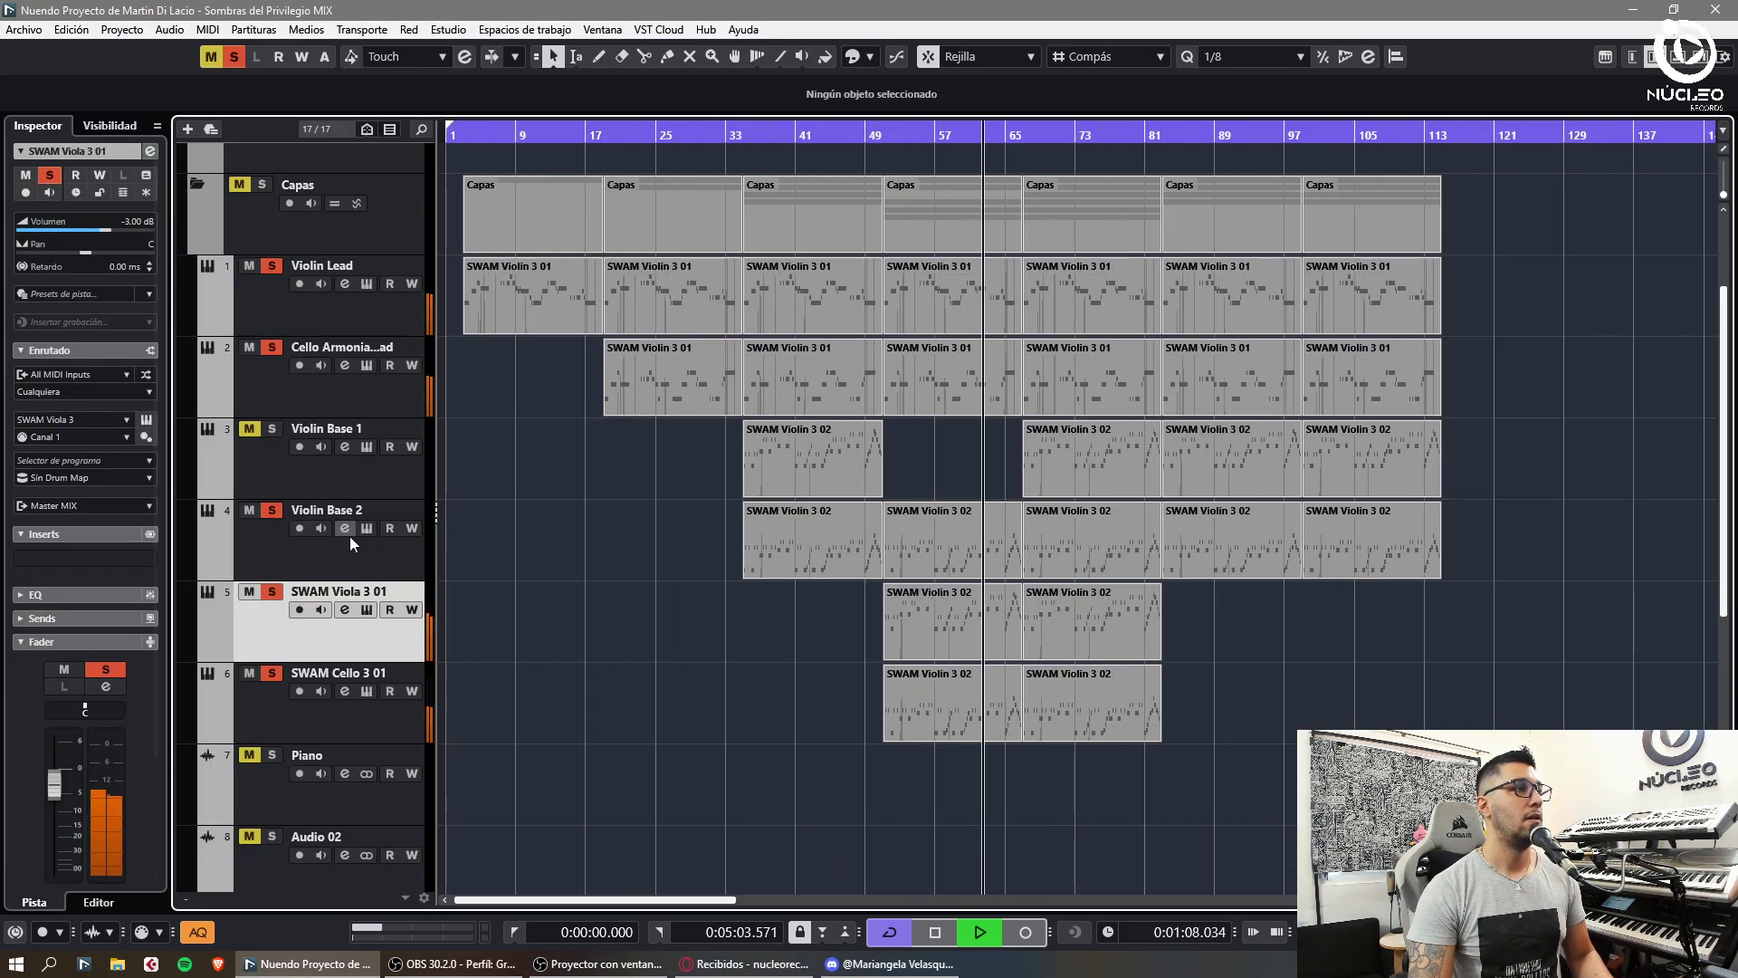
key(h)
key(h)
- Restore the deleted Violin Base 1 clip between bars 51 and 67
key(ctrl+z)
key(g)
key(g)
key(h)
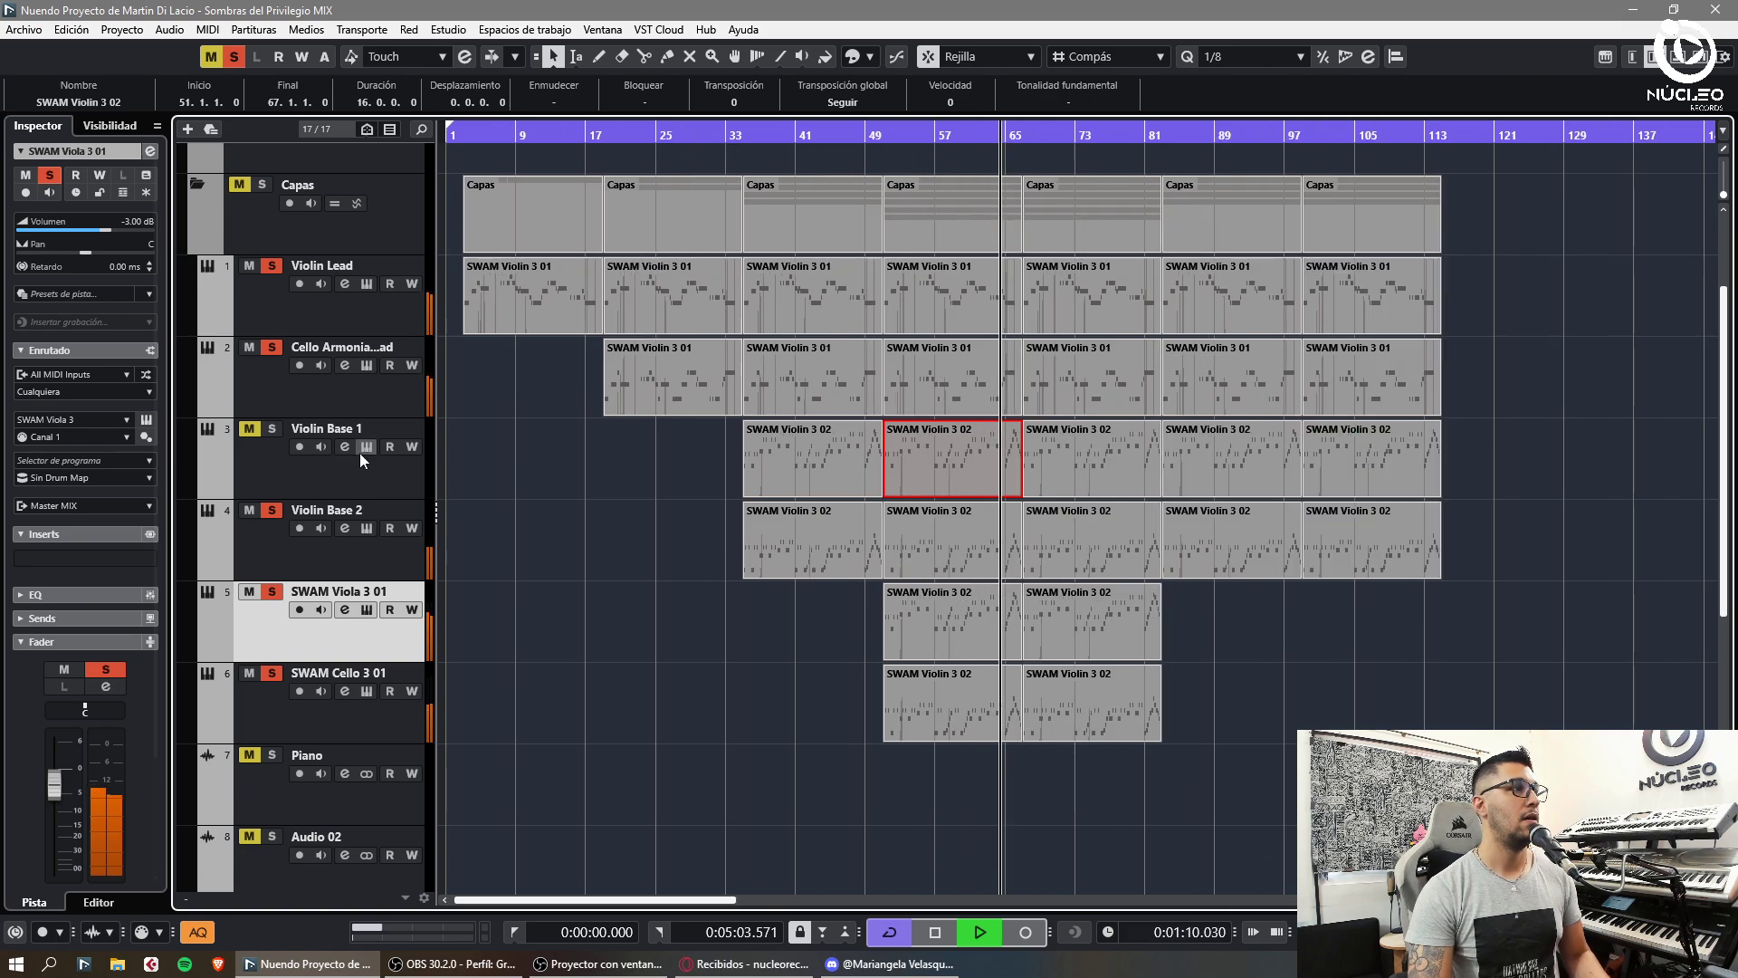
- Solo the Violin Base 1 track as well, set its volume to -12 dB, and stop playback
click(264, 432)
click(257, 433)
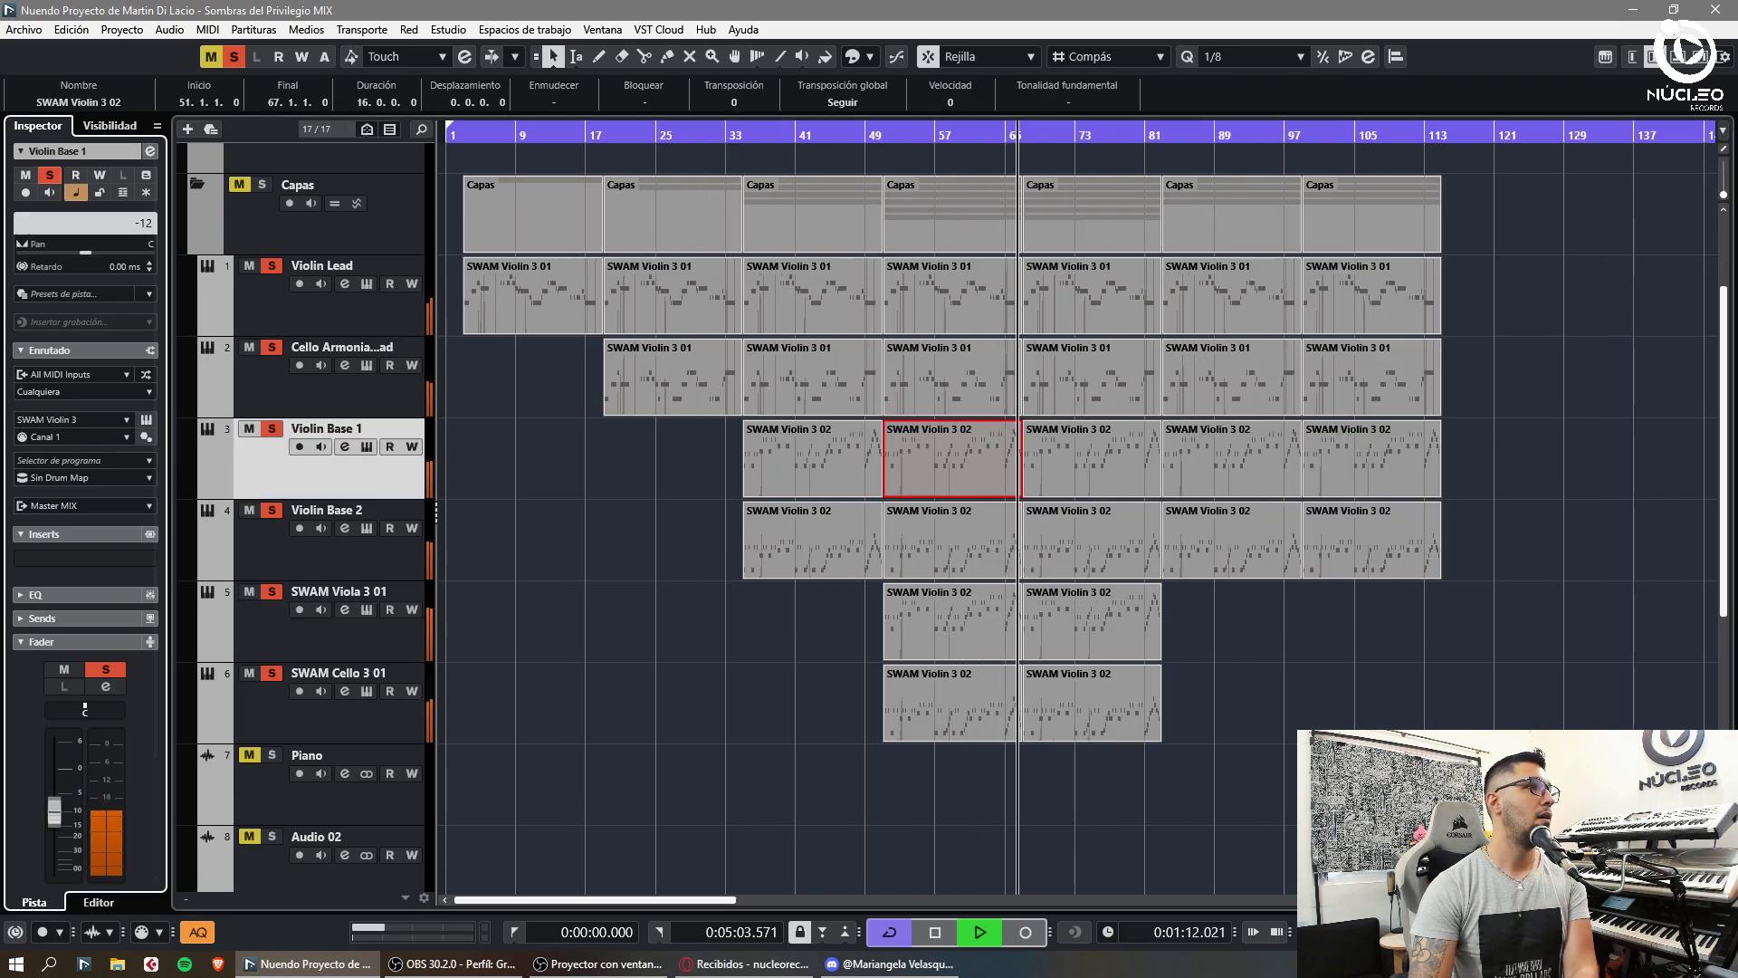
click(1329, 681)
key(g)
key(h)
key(h)
key(space)
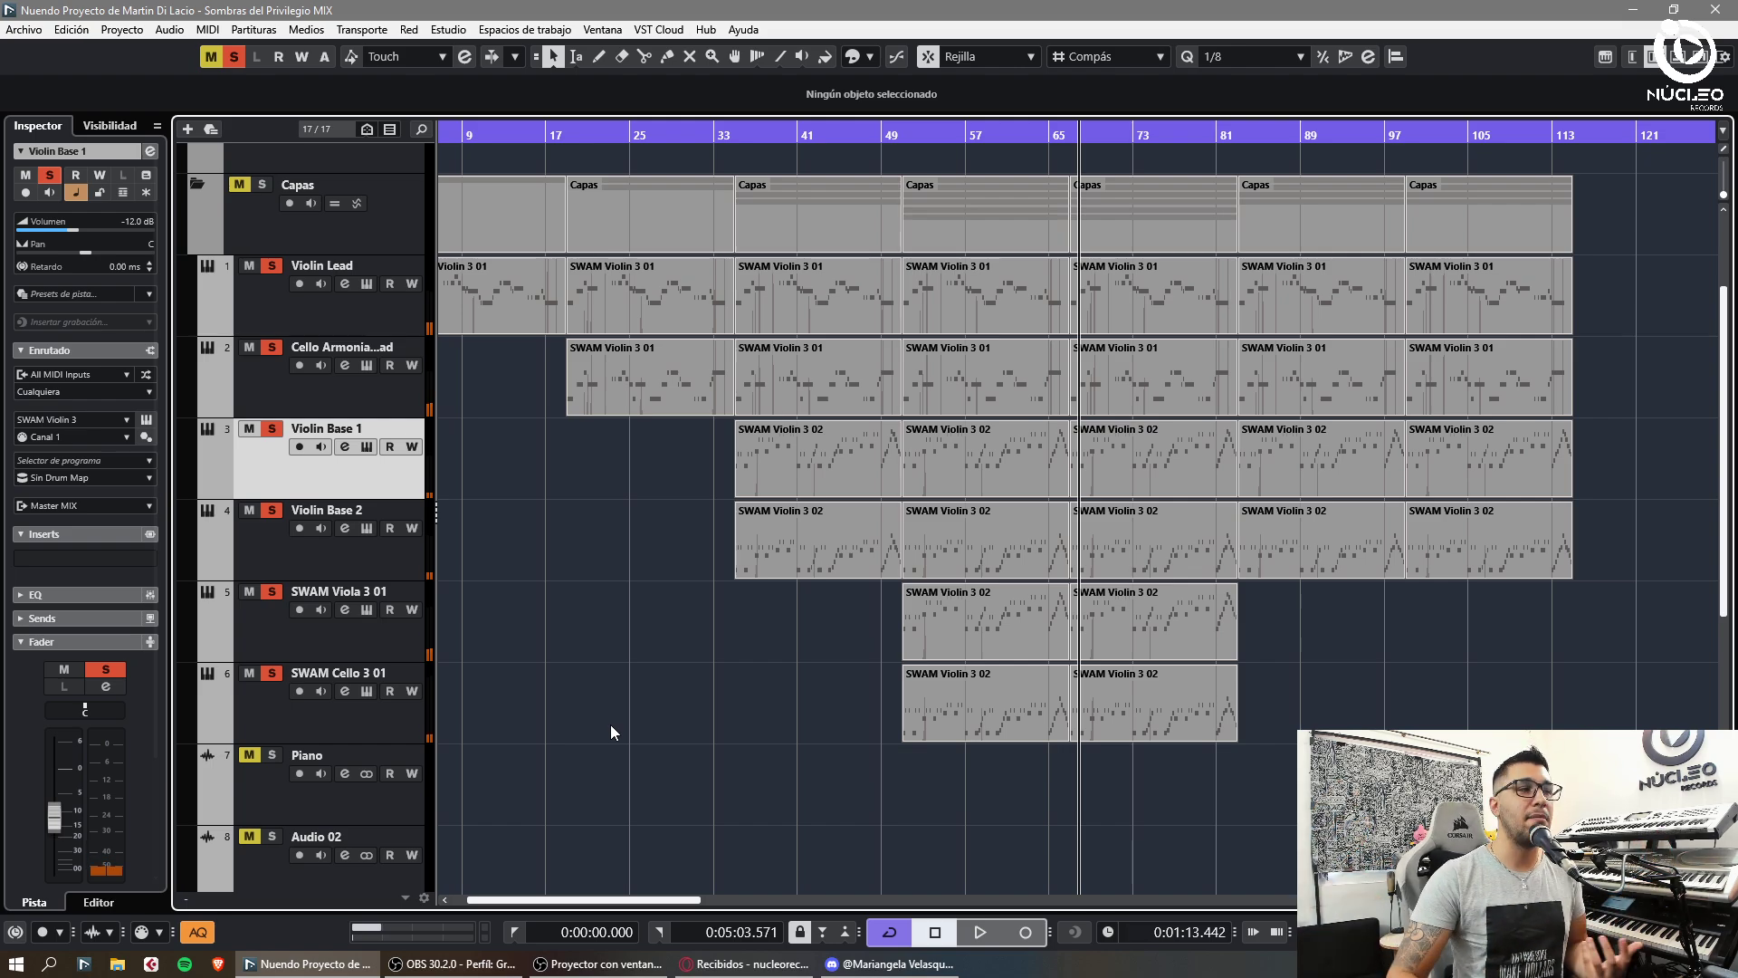
- Clear all solo and mute states in the project
click(233, 56)
click(211, 56)
scroll(480, 580, down, 2)
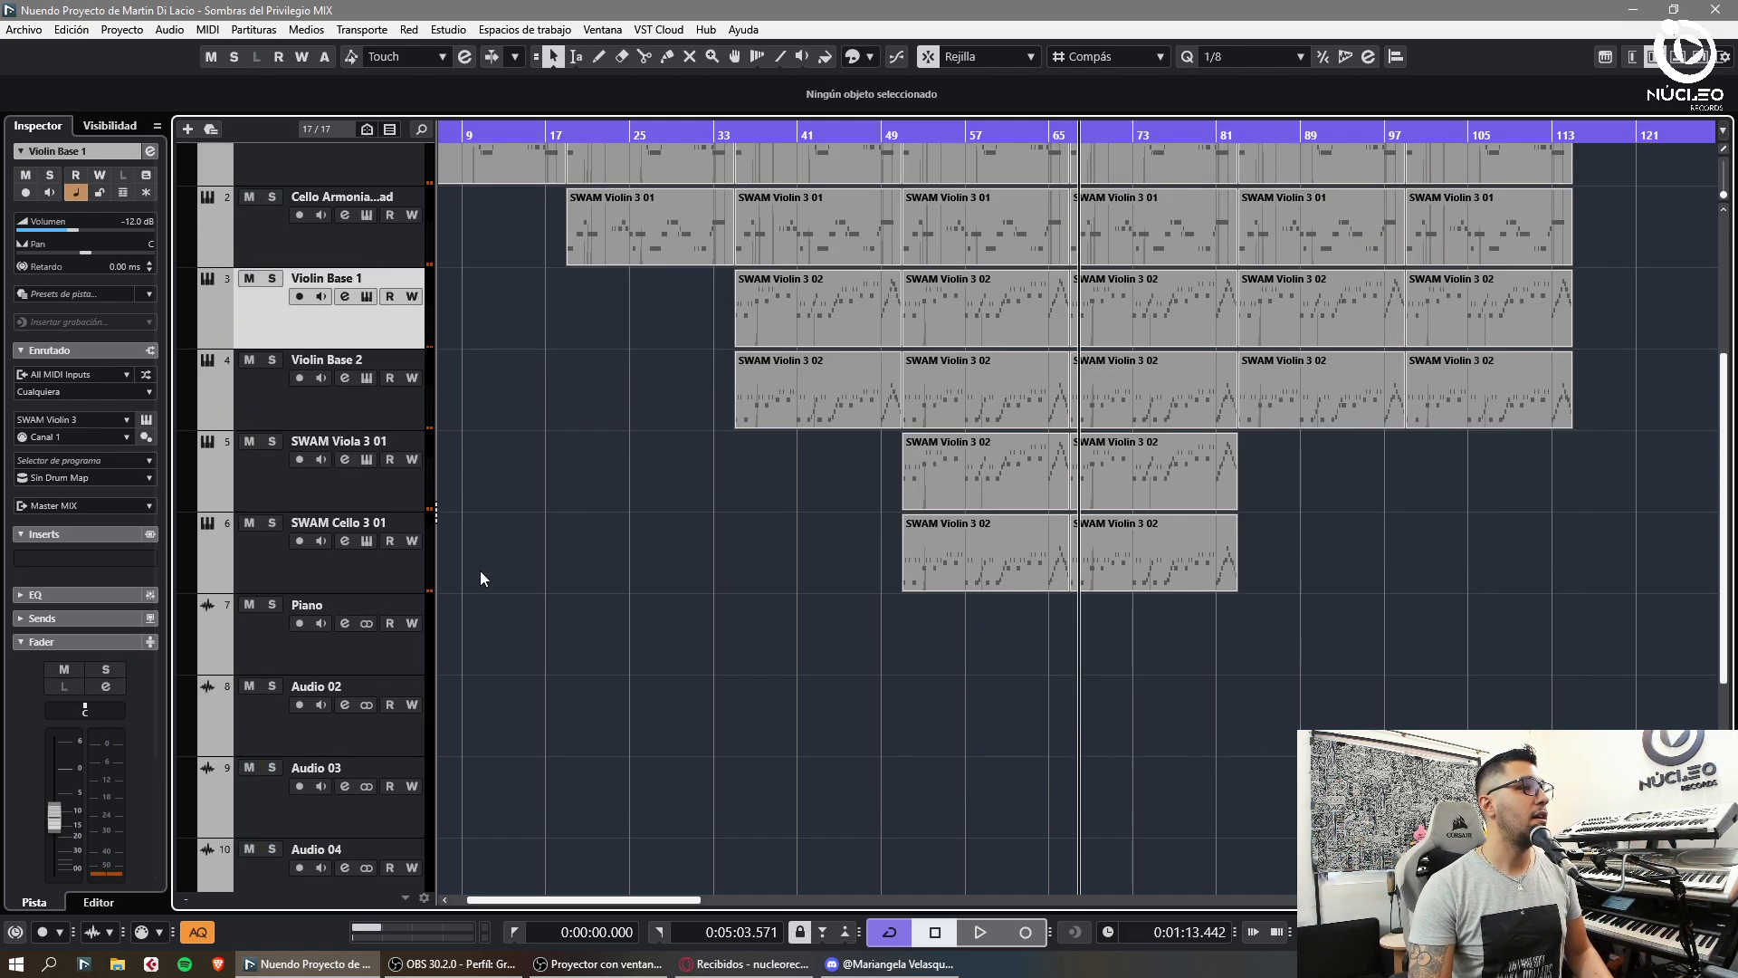
- Rename the SWAM Viola 3 01 track Viola Base 1 and the SWAM Cello 3 01 track Cello Base 2
click(378, 584)
double_click(324, 444)
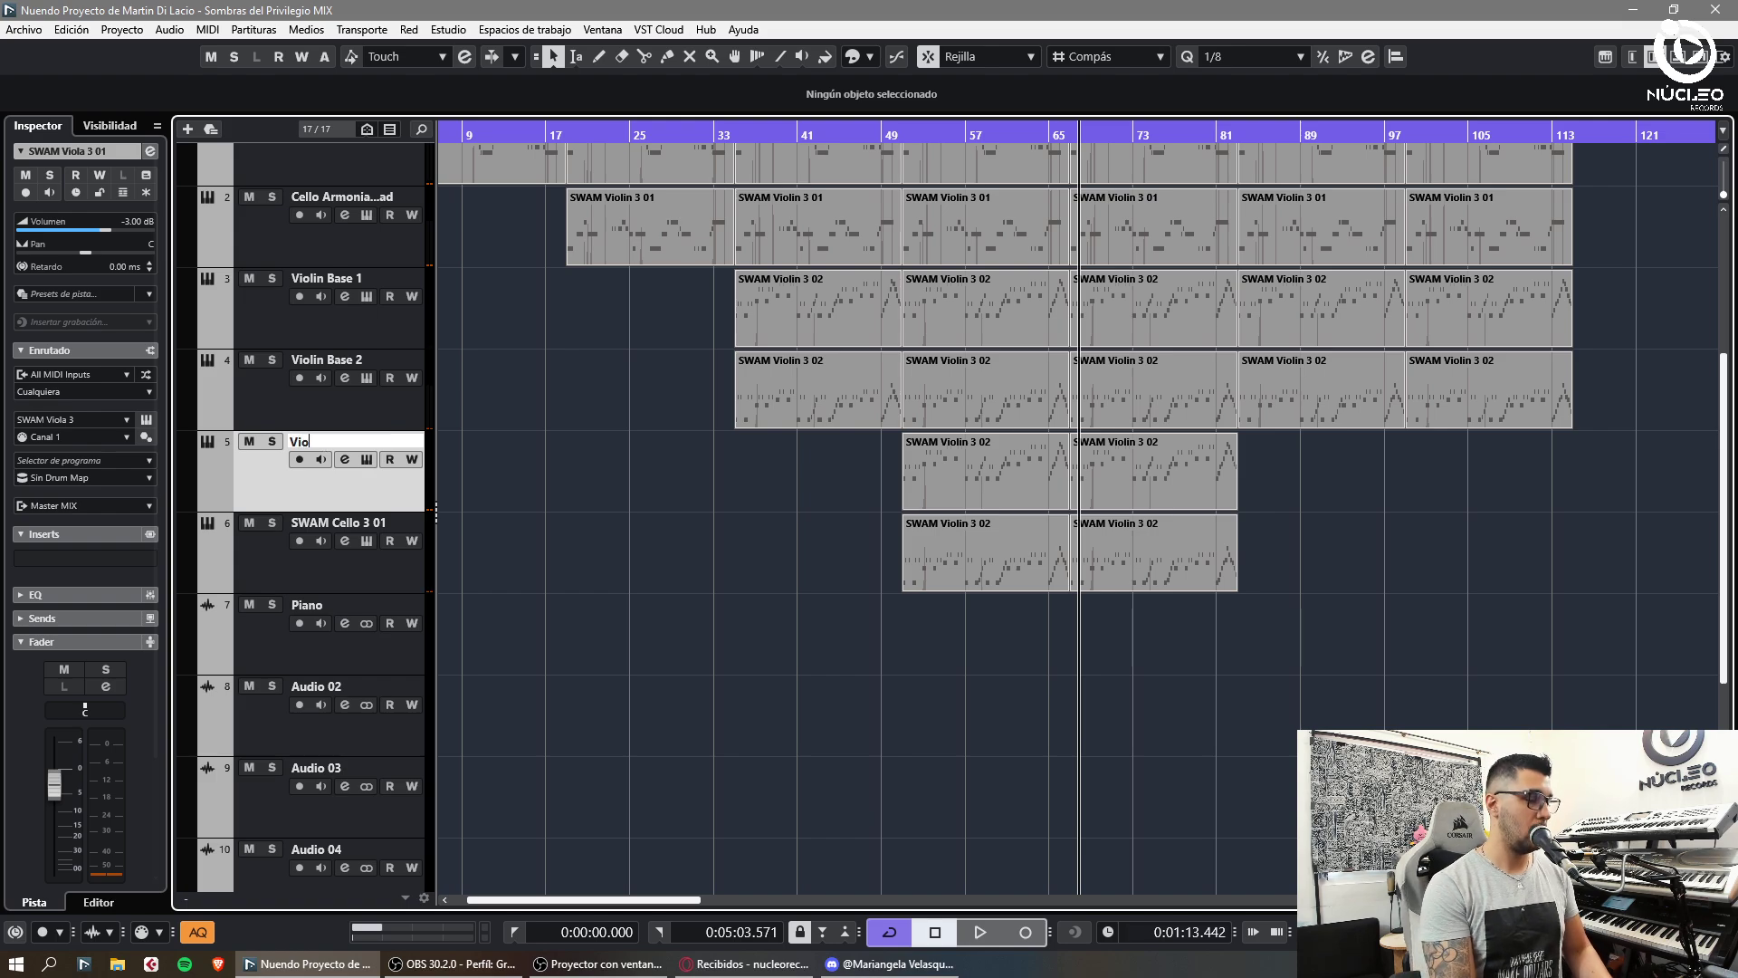
text(Viola Base 1)
key(Tab)
text(Cello B)
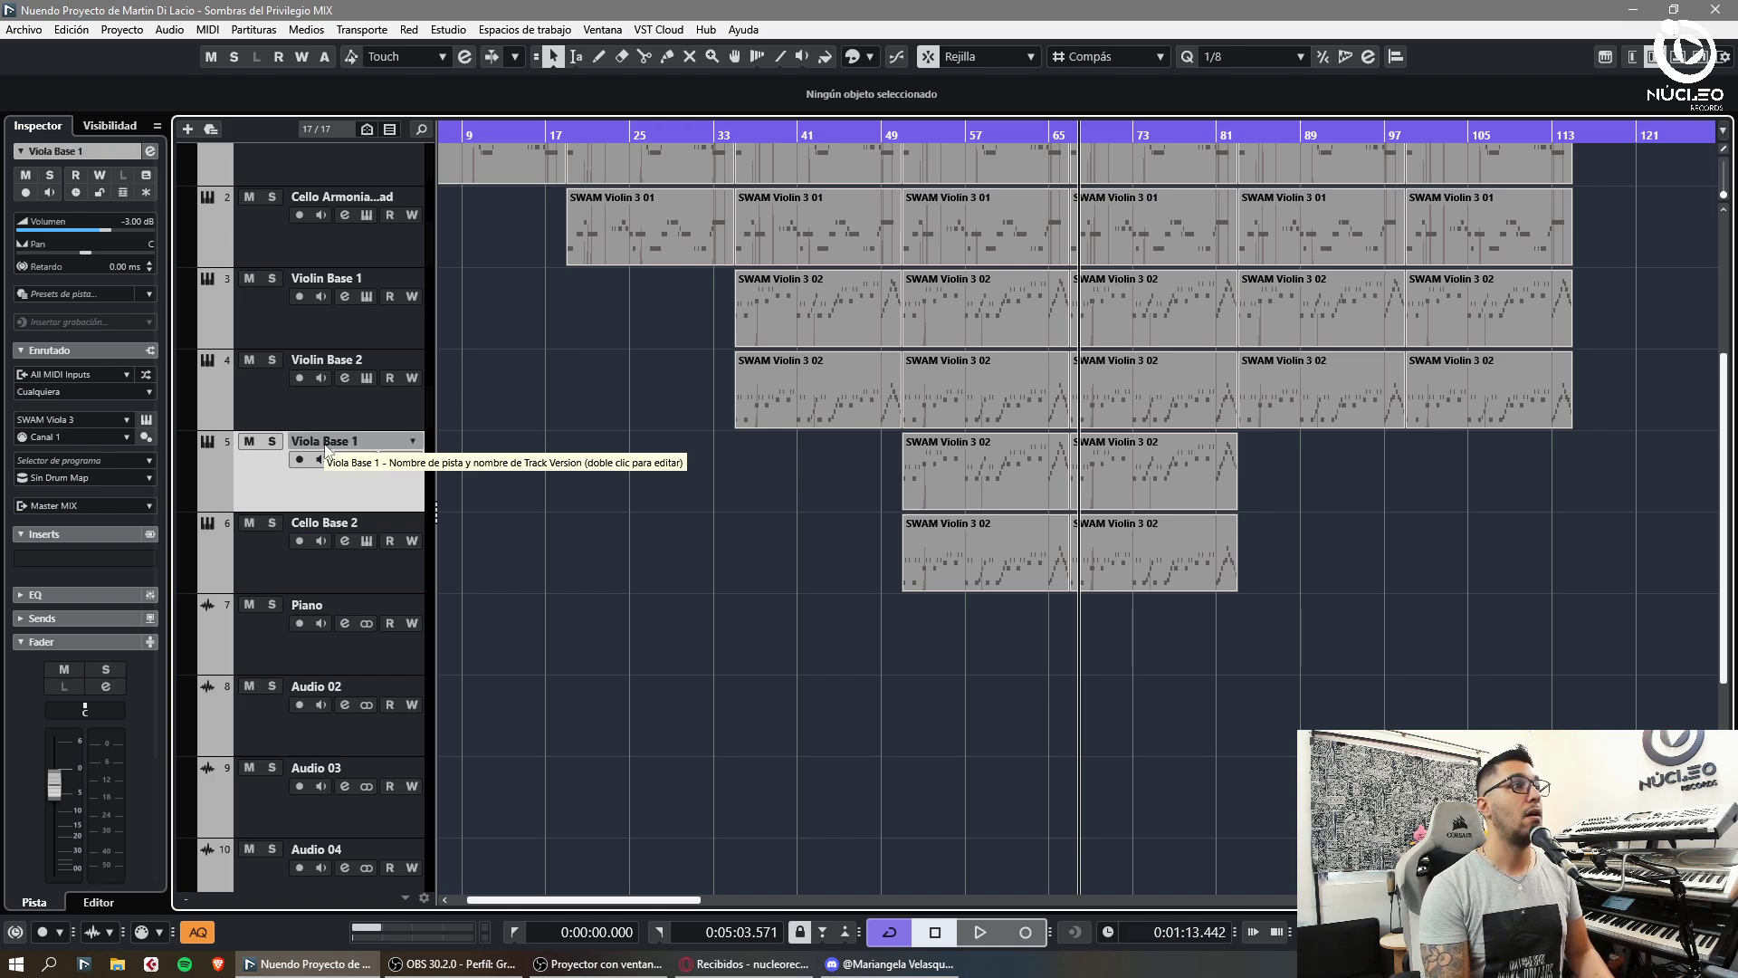
- Look over the project's track list and the clip layout of the whole string arrangement
click(328, 573)
click(337, 655)
key(g)
key(g)
key(g)
key(g)
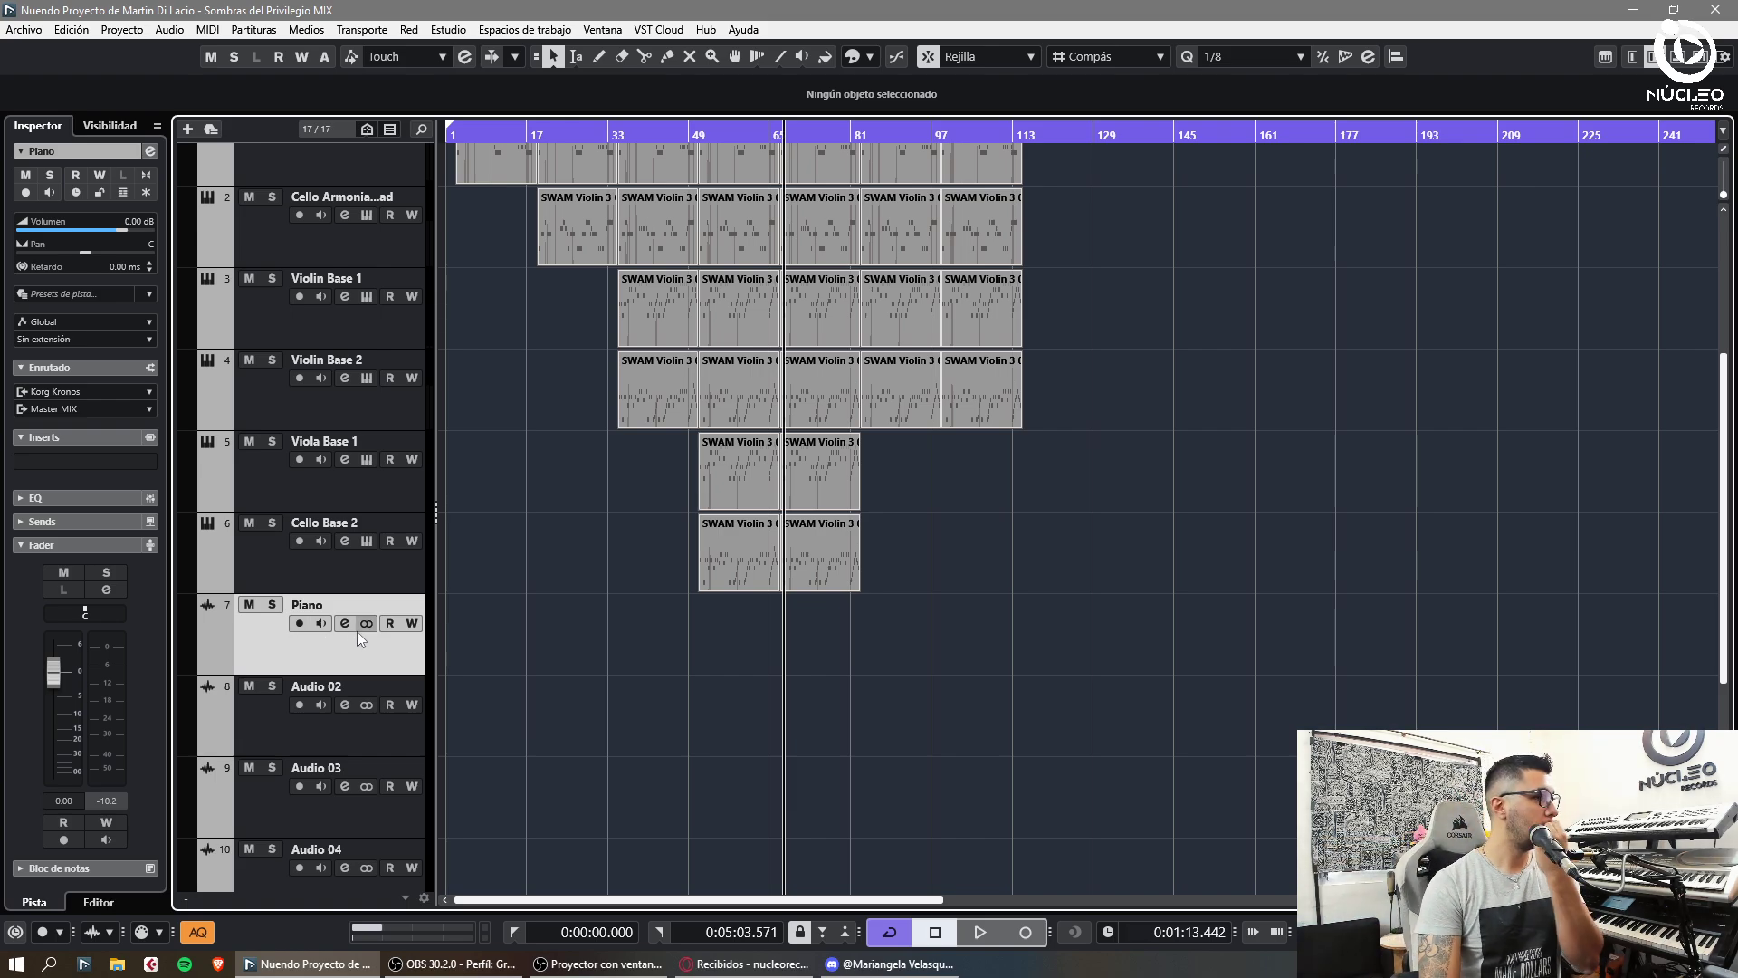
scroll(380, 627, up, 3)
scroll(425, 620, down, 5)
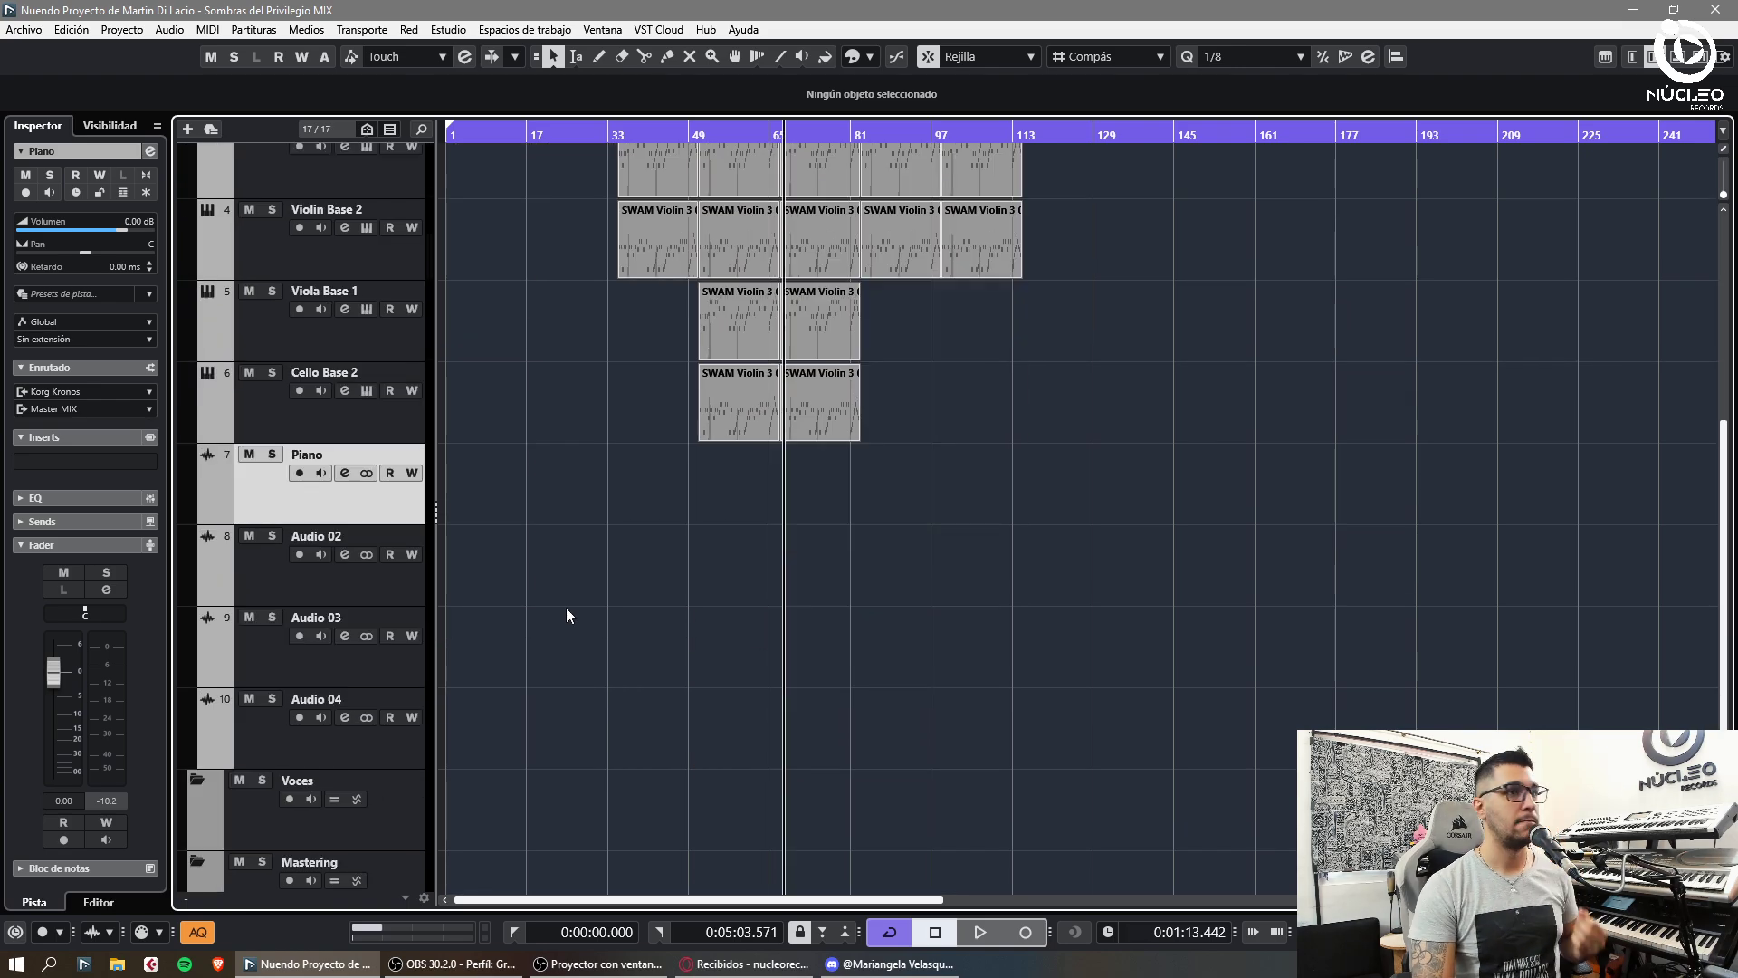
scroll(567, 618, up, 4)
scroll(567, 618, down, 1)
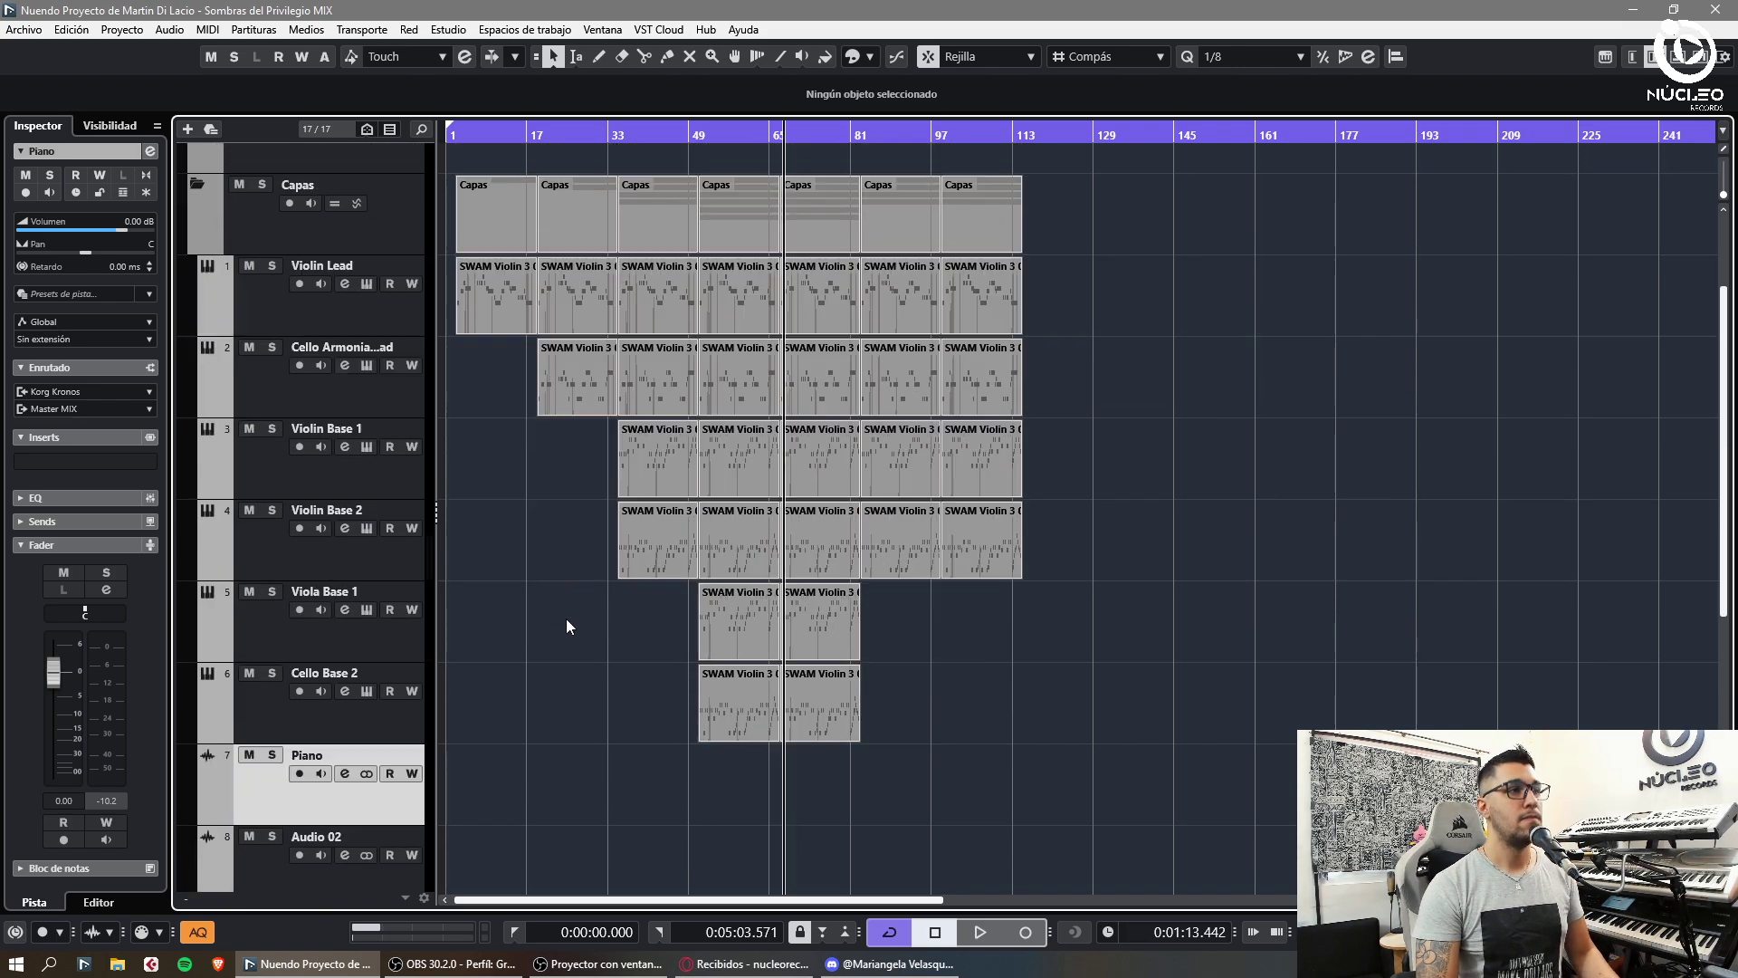
scroll(567, 617, up, 2)
scroll(977, 655, up, 2)
drag(898, 140, 978, 308)
scroll(978, 308, down, 4)
scroll(1311, 608, up, 2)
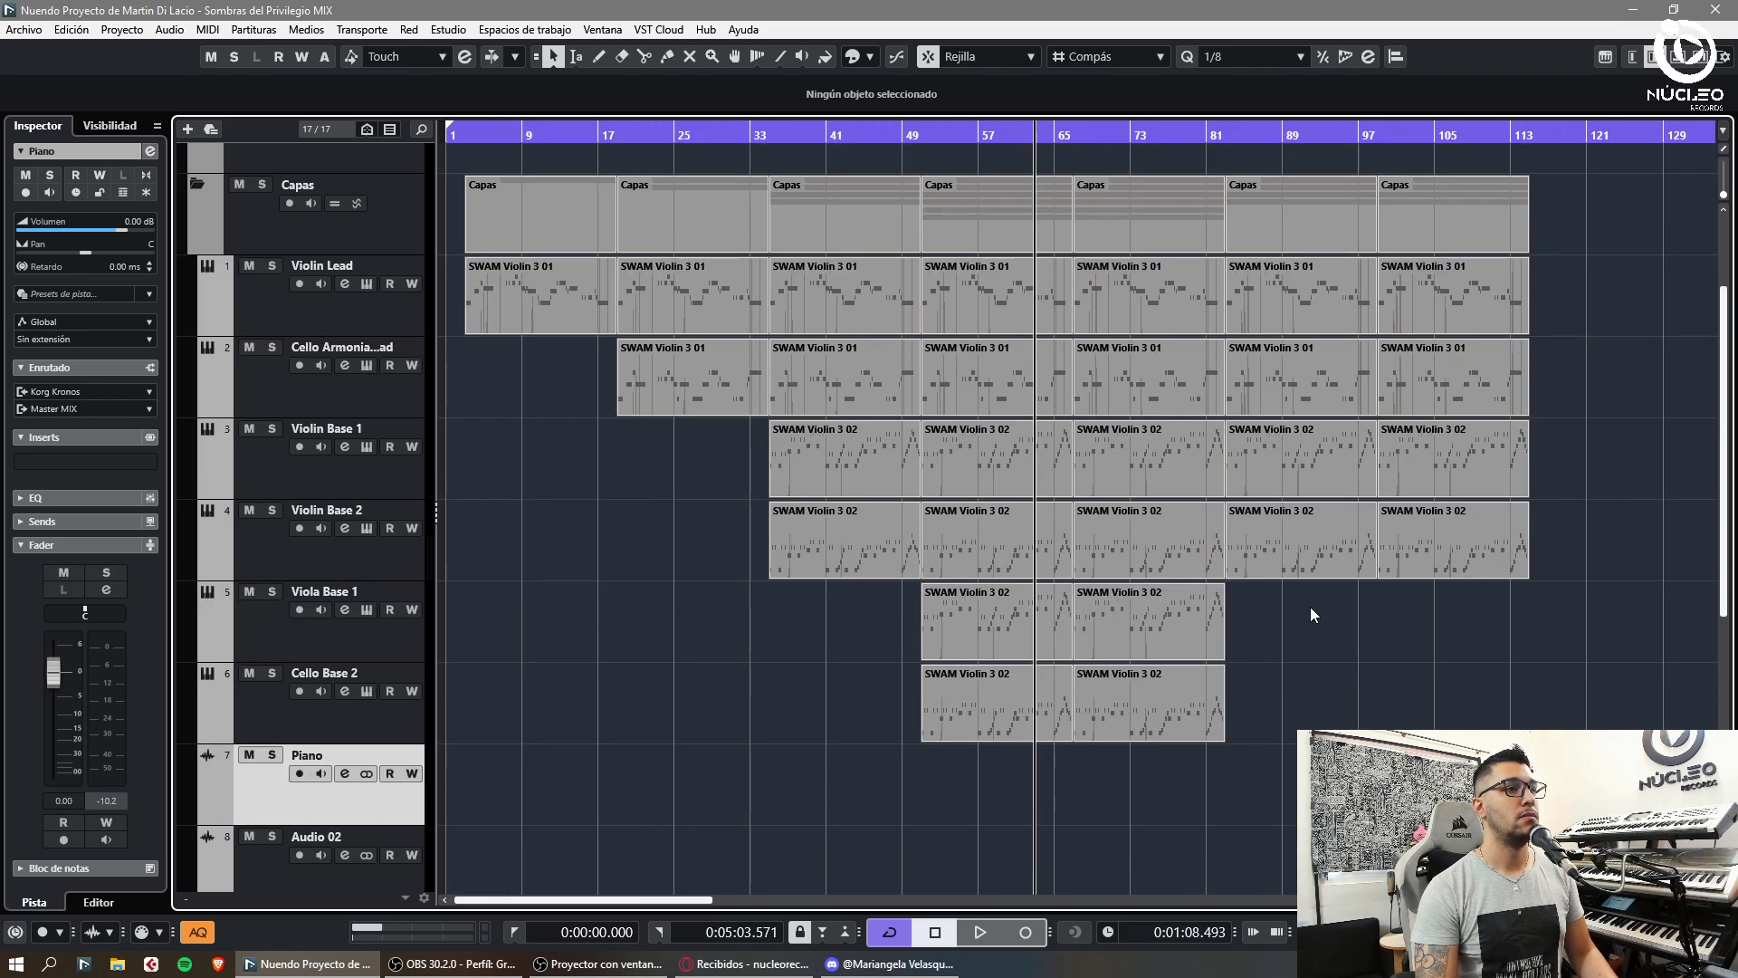
key(h)
scroll(1311, 607, up, 3)
- Play the arrangement from about bar 48 to hear the viola and cello layers enter at bar 51, and stop playback after bar 67
click(385, 466)
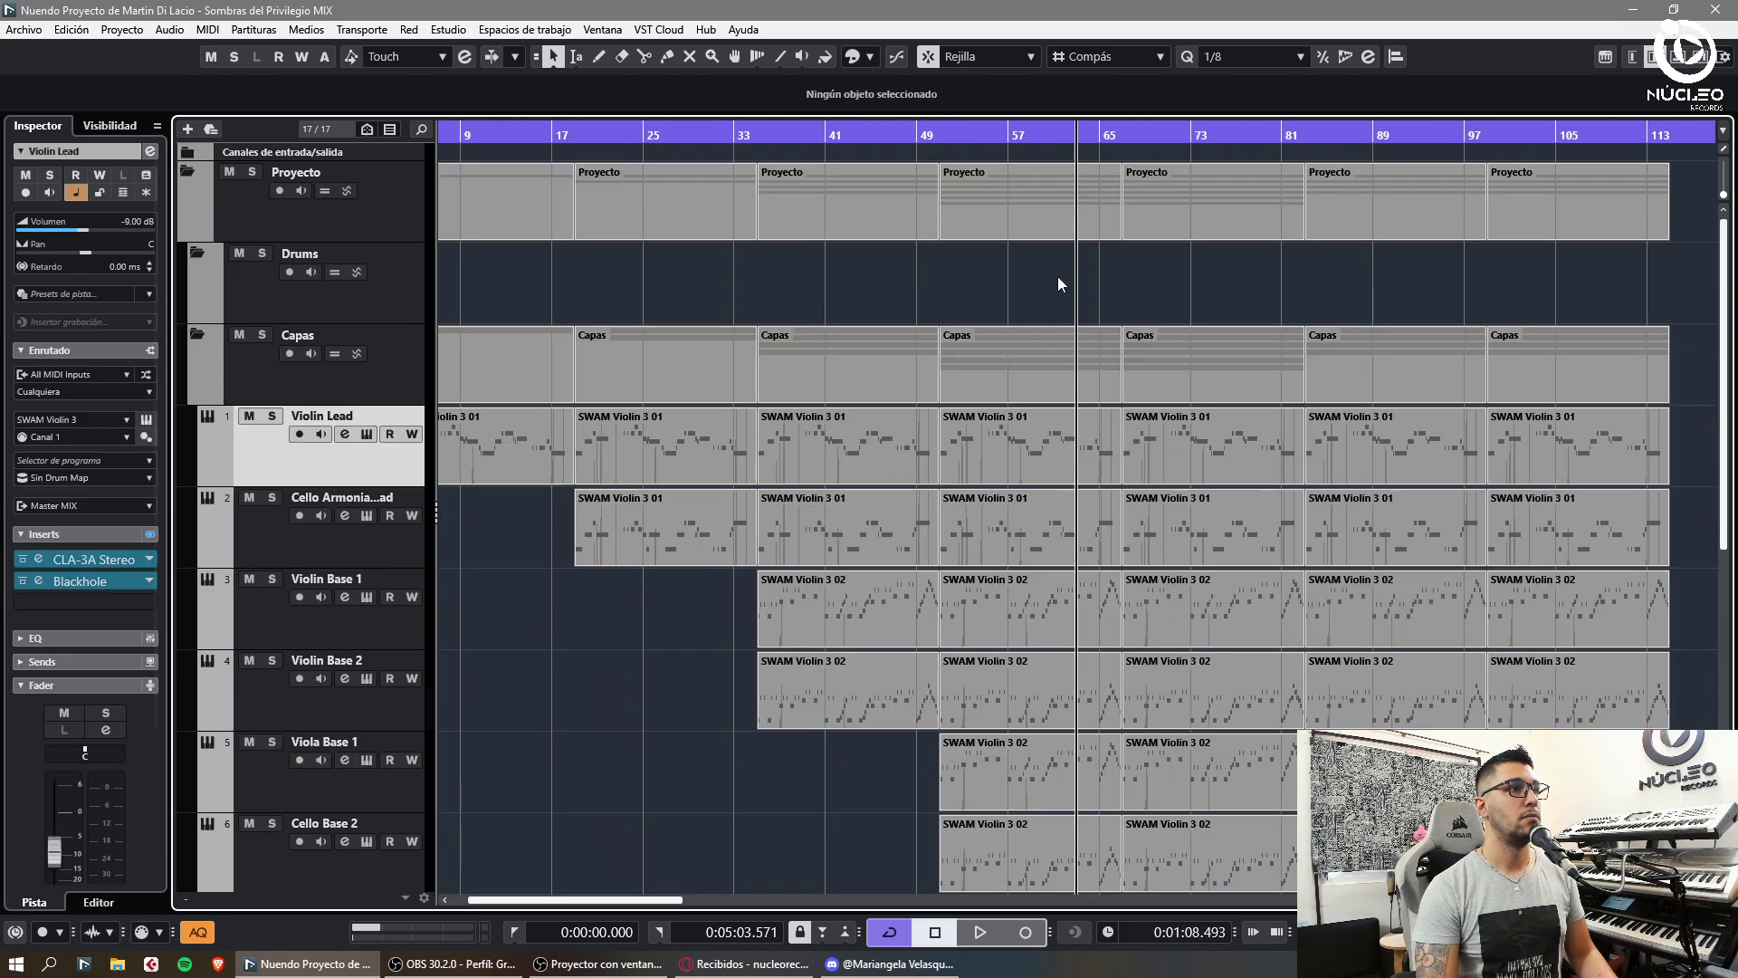
click(909, 140)
key(g)
key(space)
key(h)
scroll(1034, 436, down, 2)
scroll(1034, 438, up, 2)
scroll(1040, 457, down, 2)
key(h)
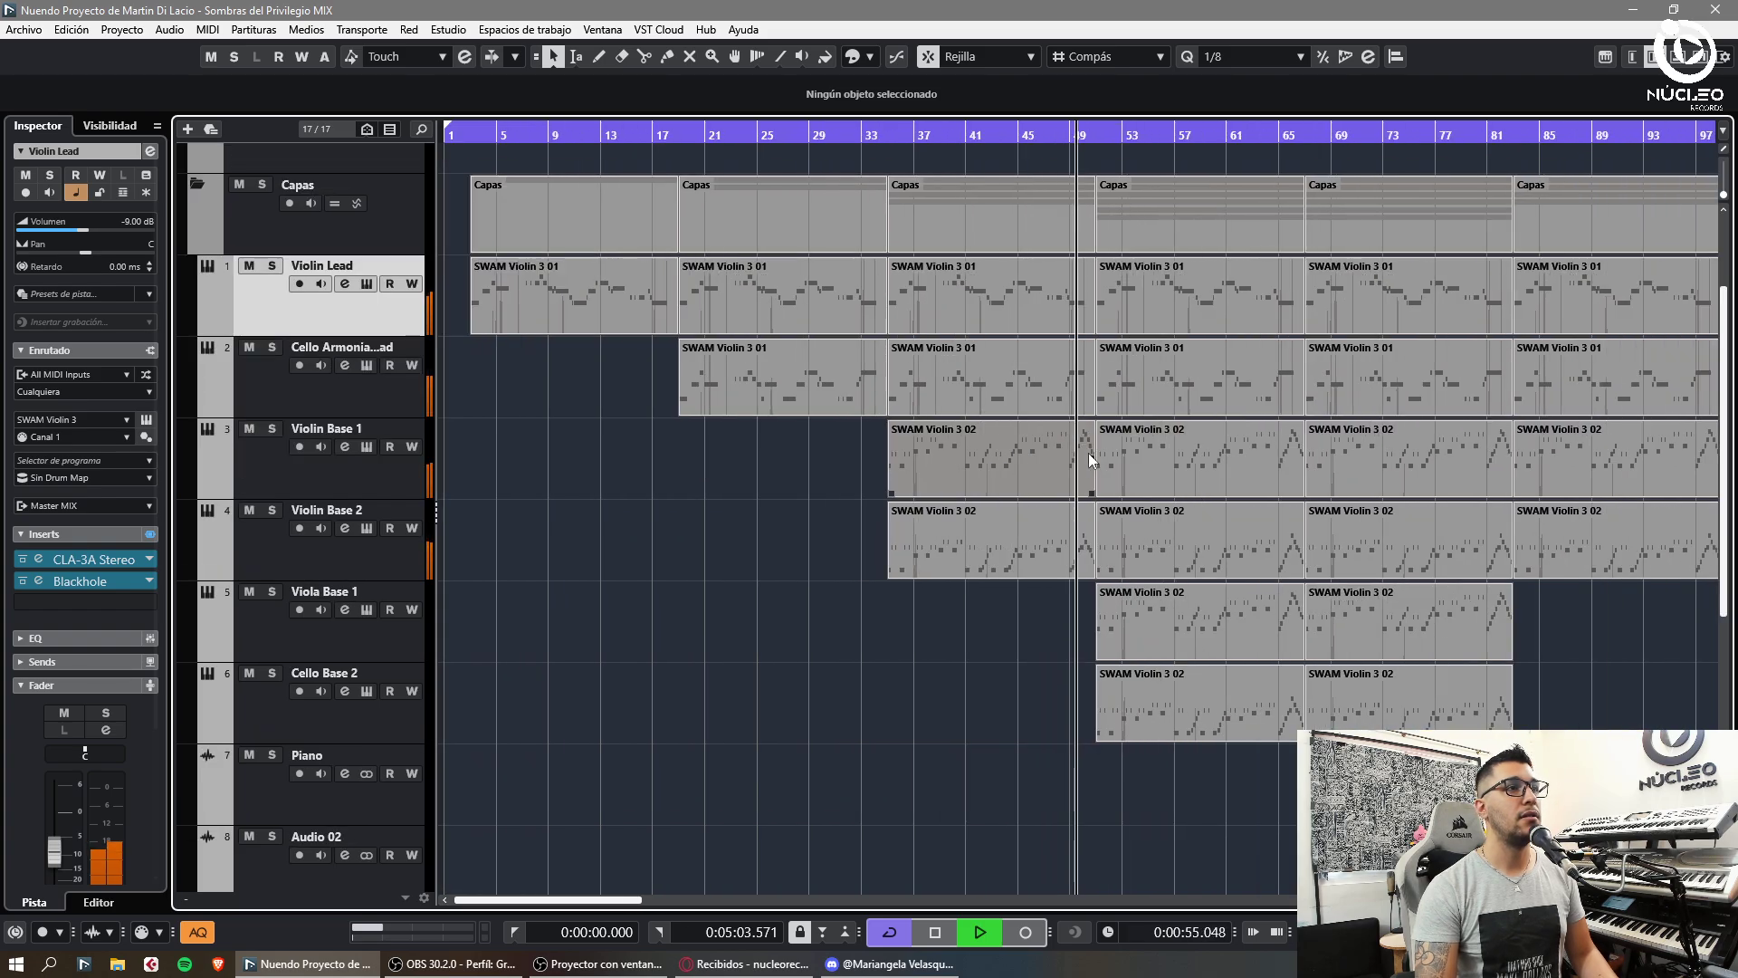
key(g)
key(h)
key(h)
key(h)
key(h)
key(h)
key(h)
key(h)
key(h)
key(h)
key(g)
key(g)
key(g)
key(g)
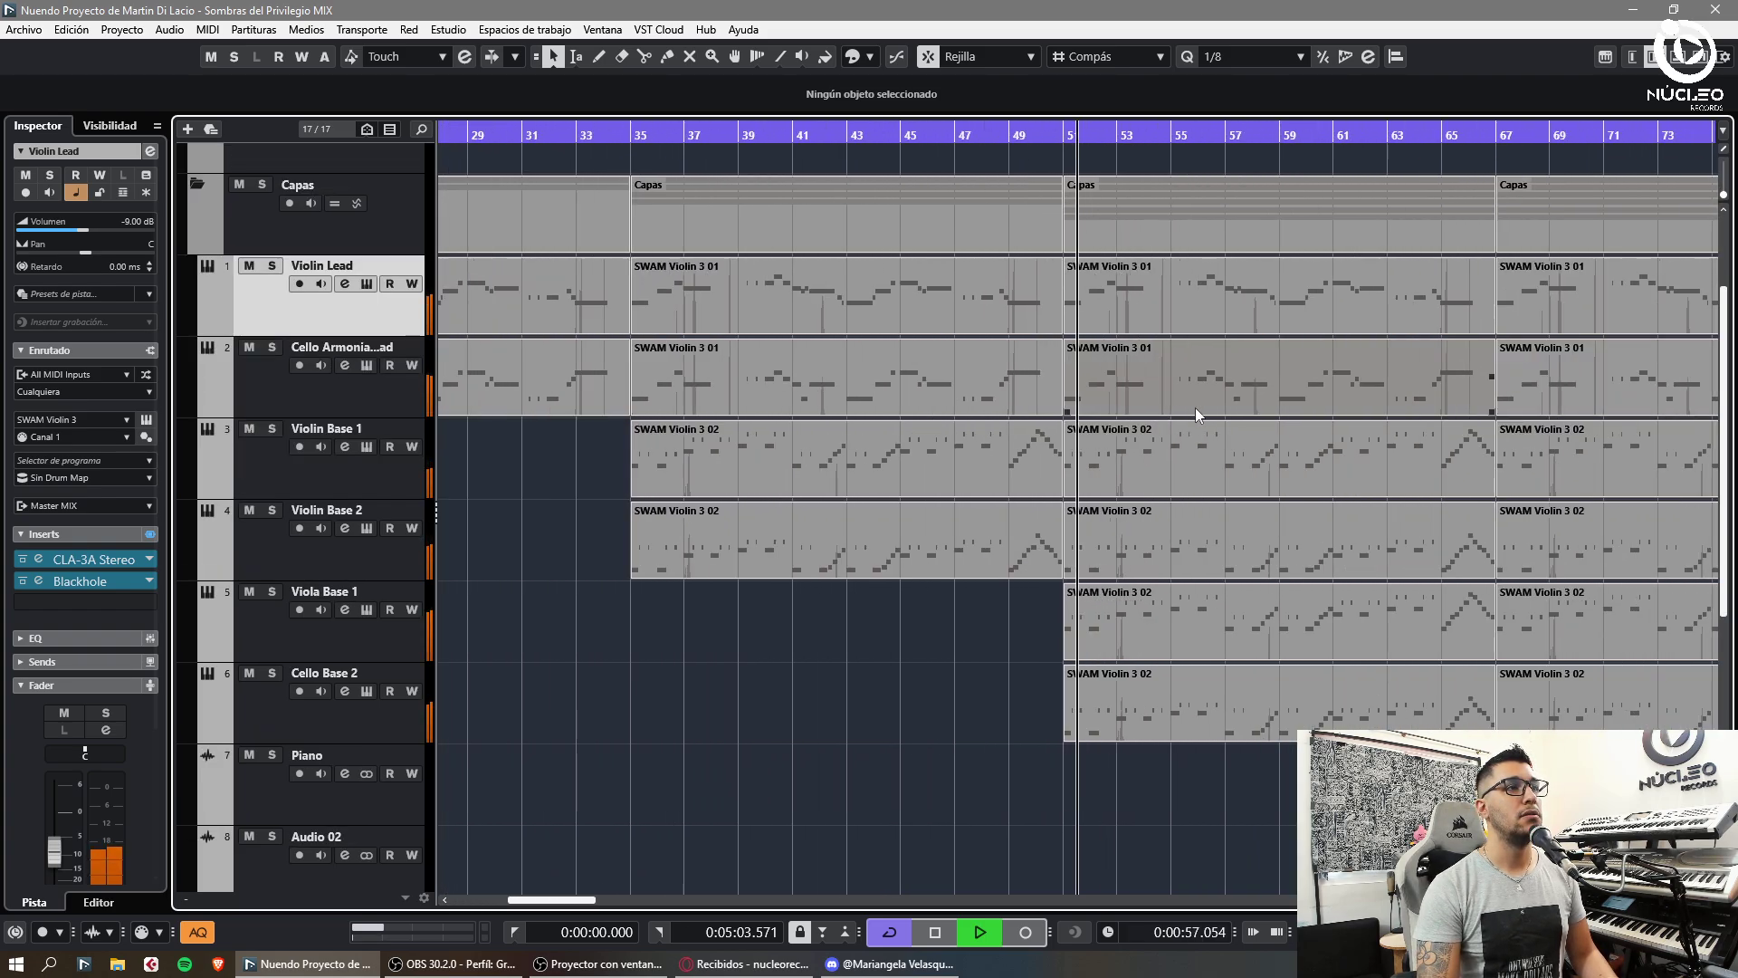
key(g)
key(g)
key(g)
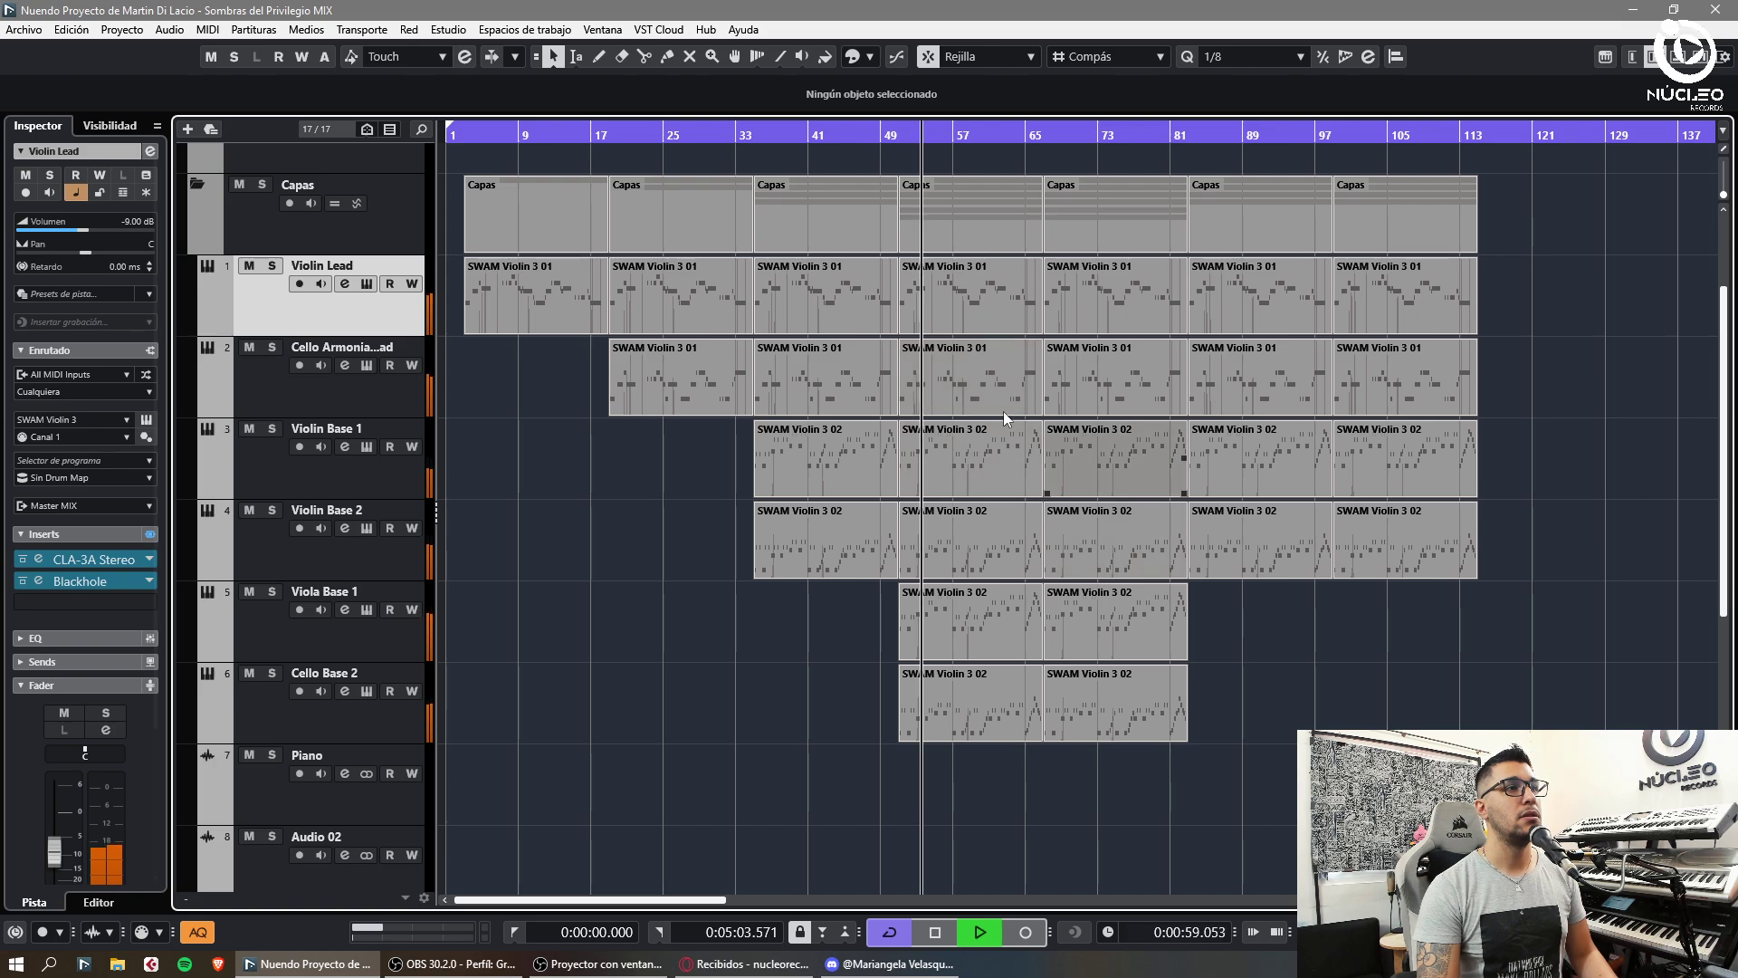
key(h)
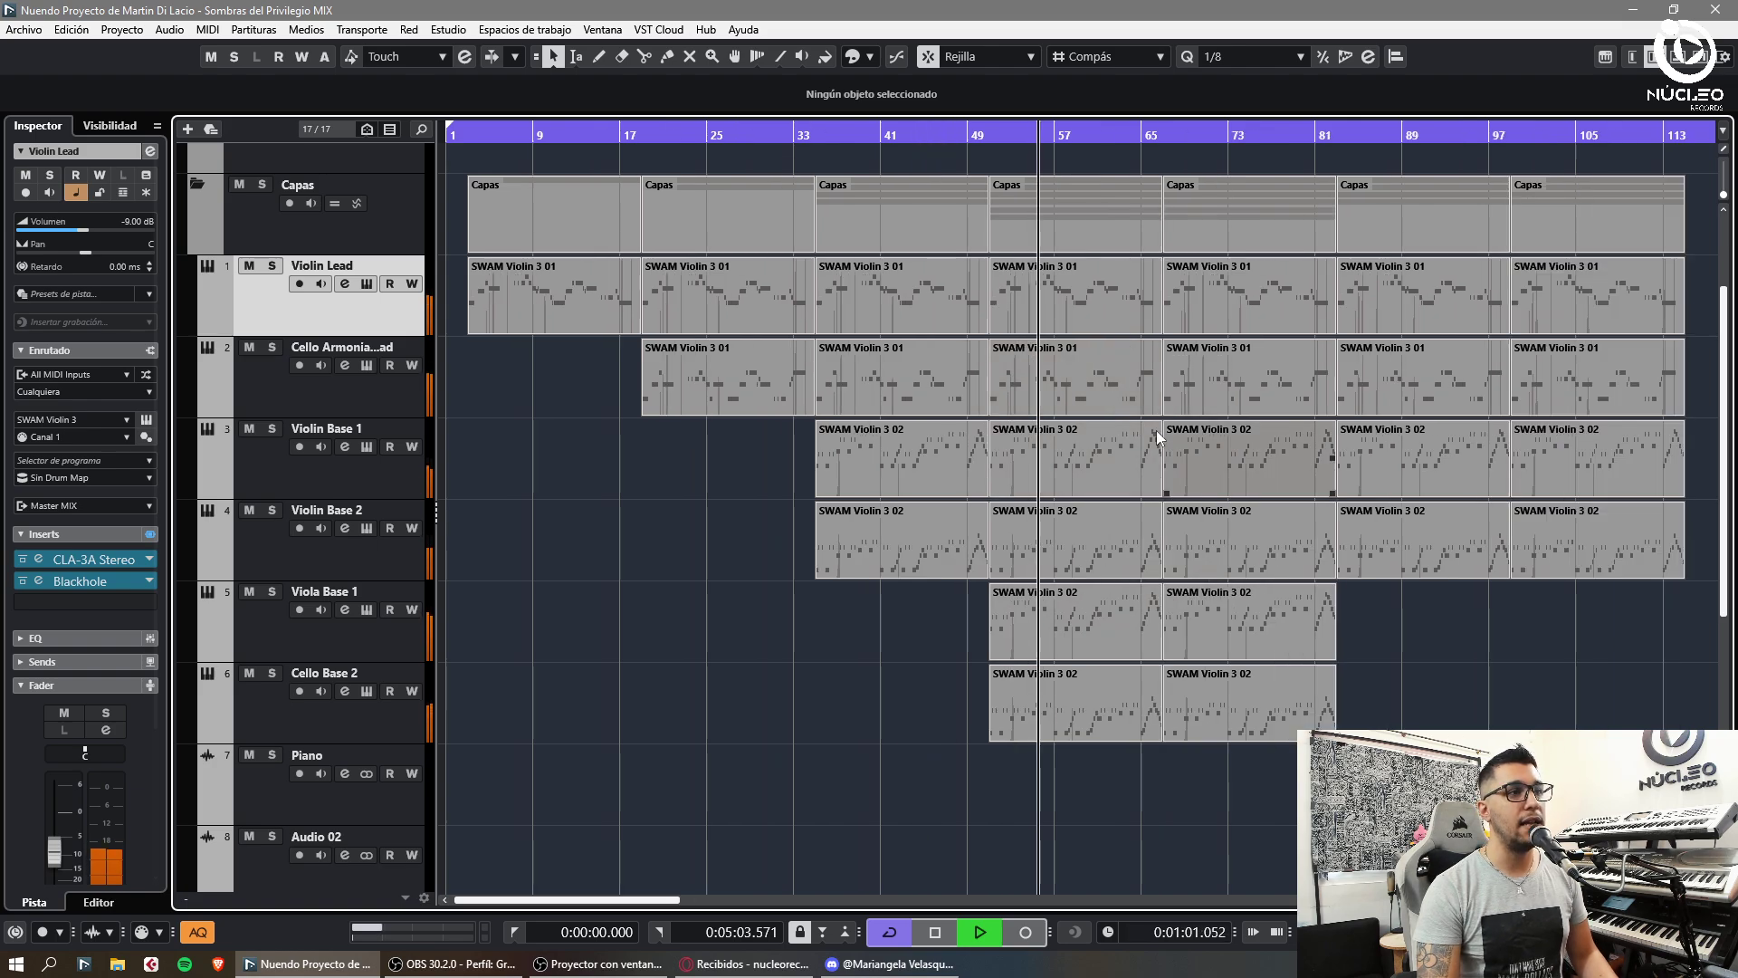
key(h)
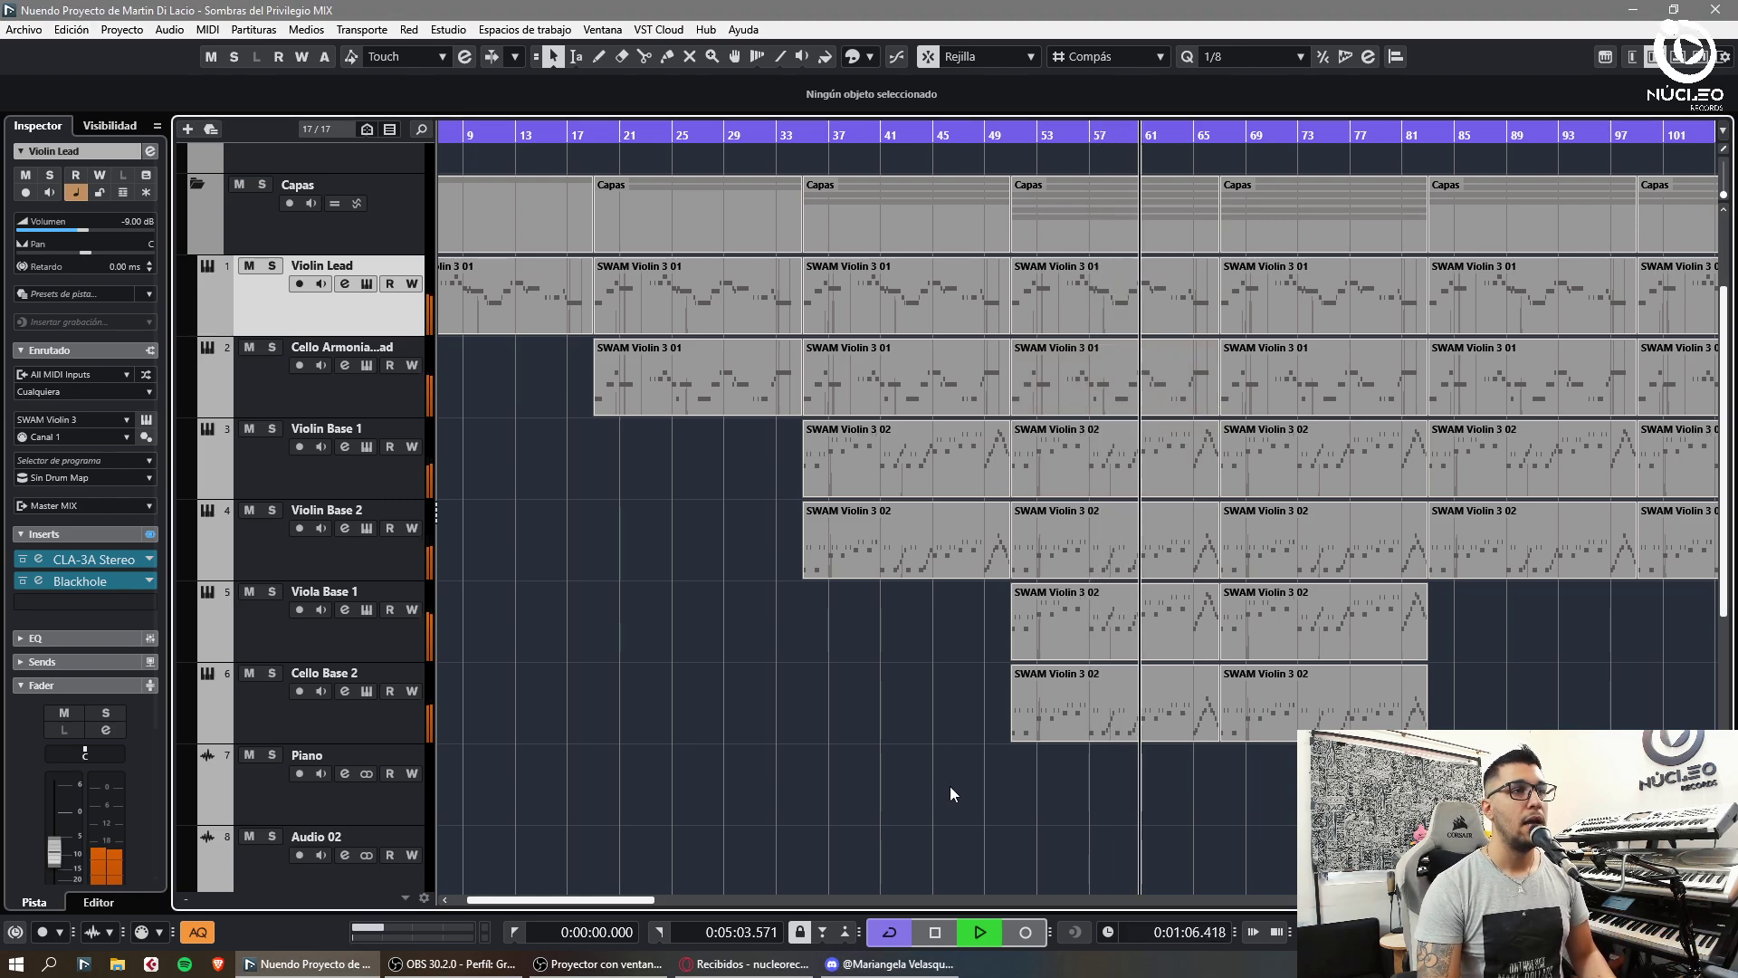
key(g)
key(h)
key(h)
key(g)
key(g)
key(g)
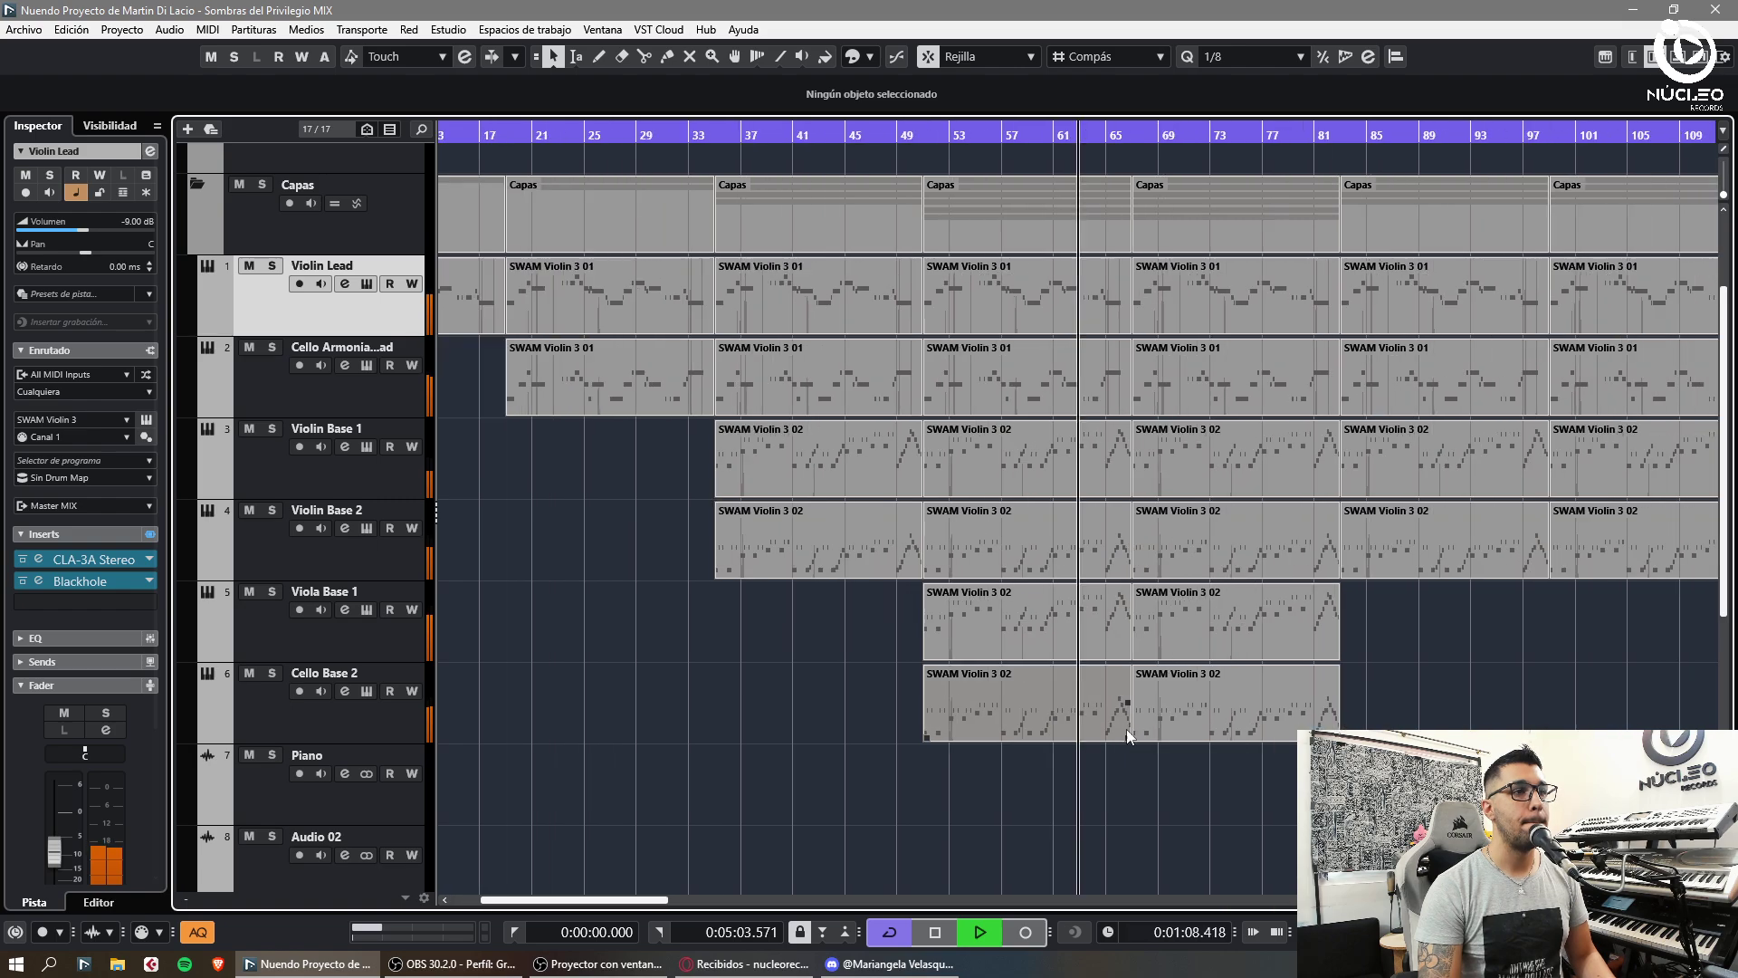
key(h)
key(h)
key(h)
key(g)
key(g)
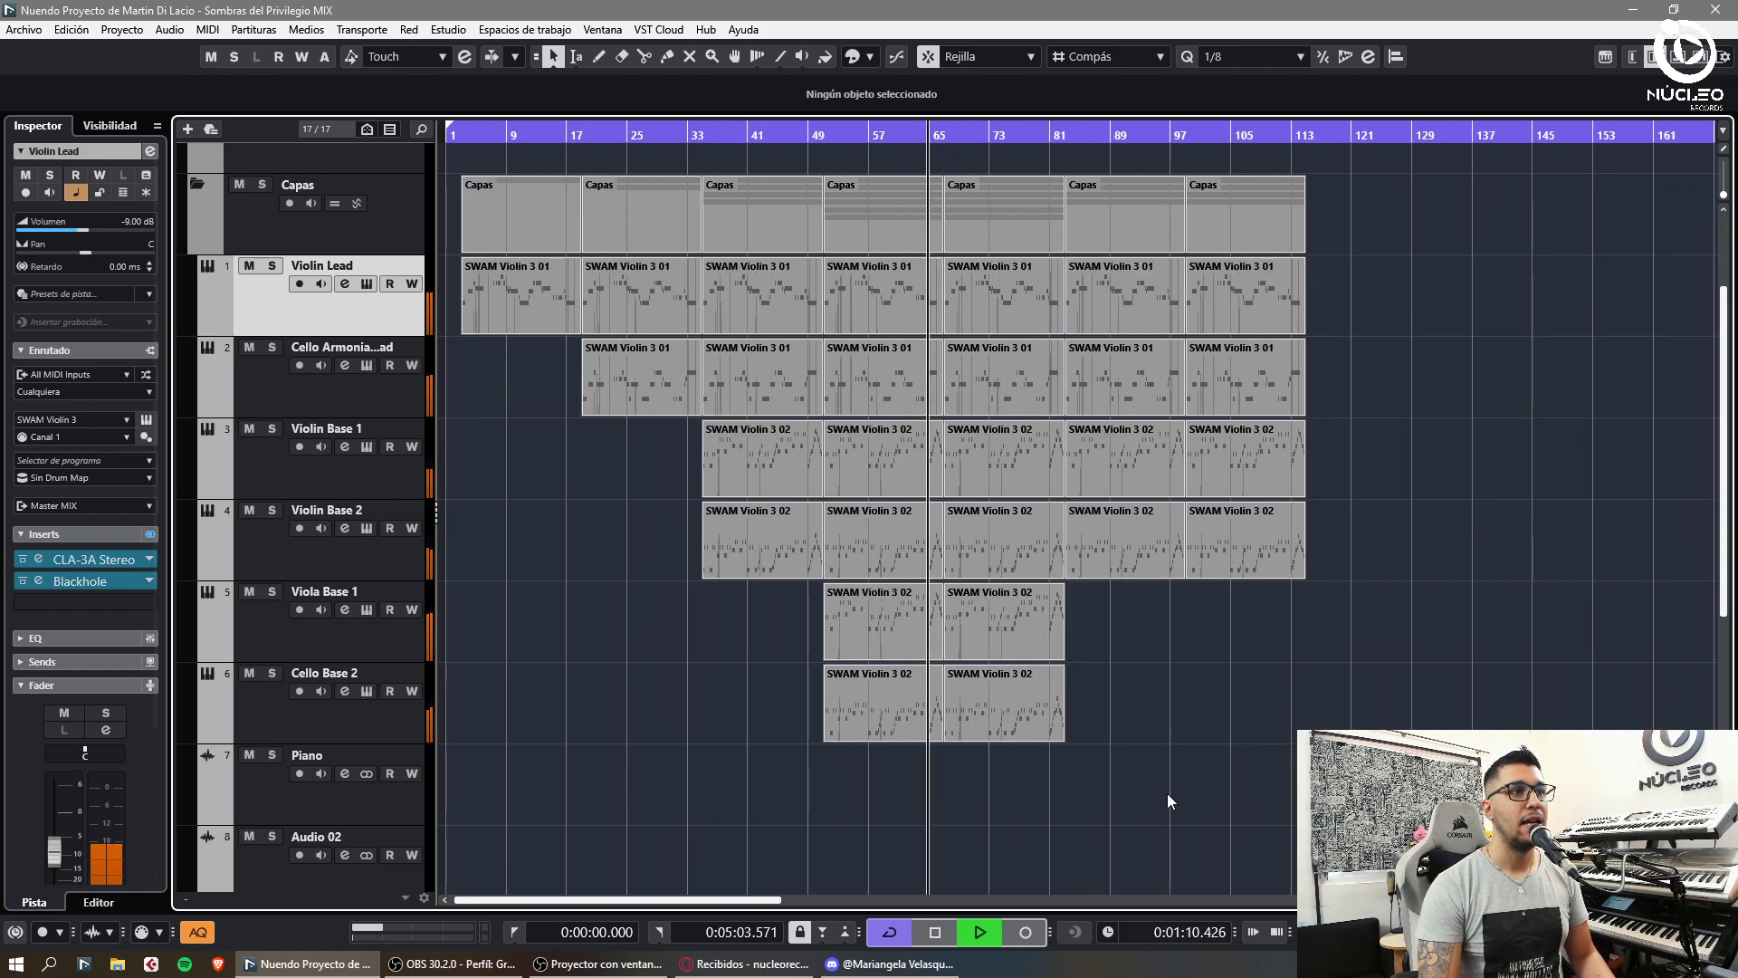
key(h)
key(h)
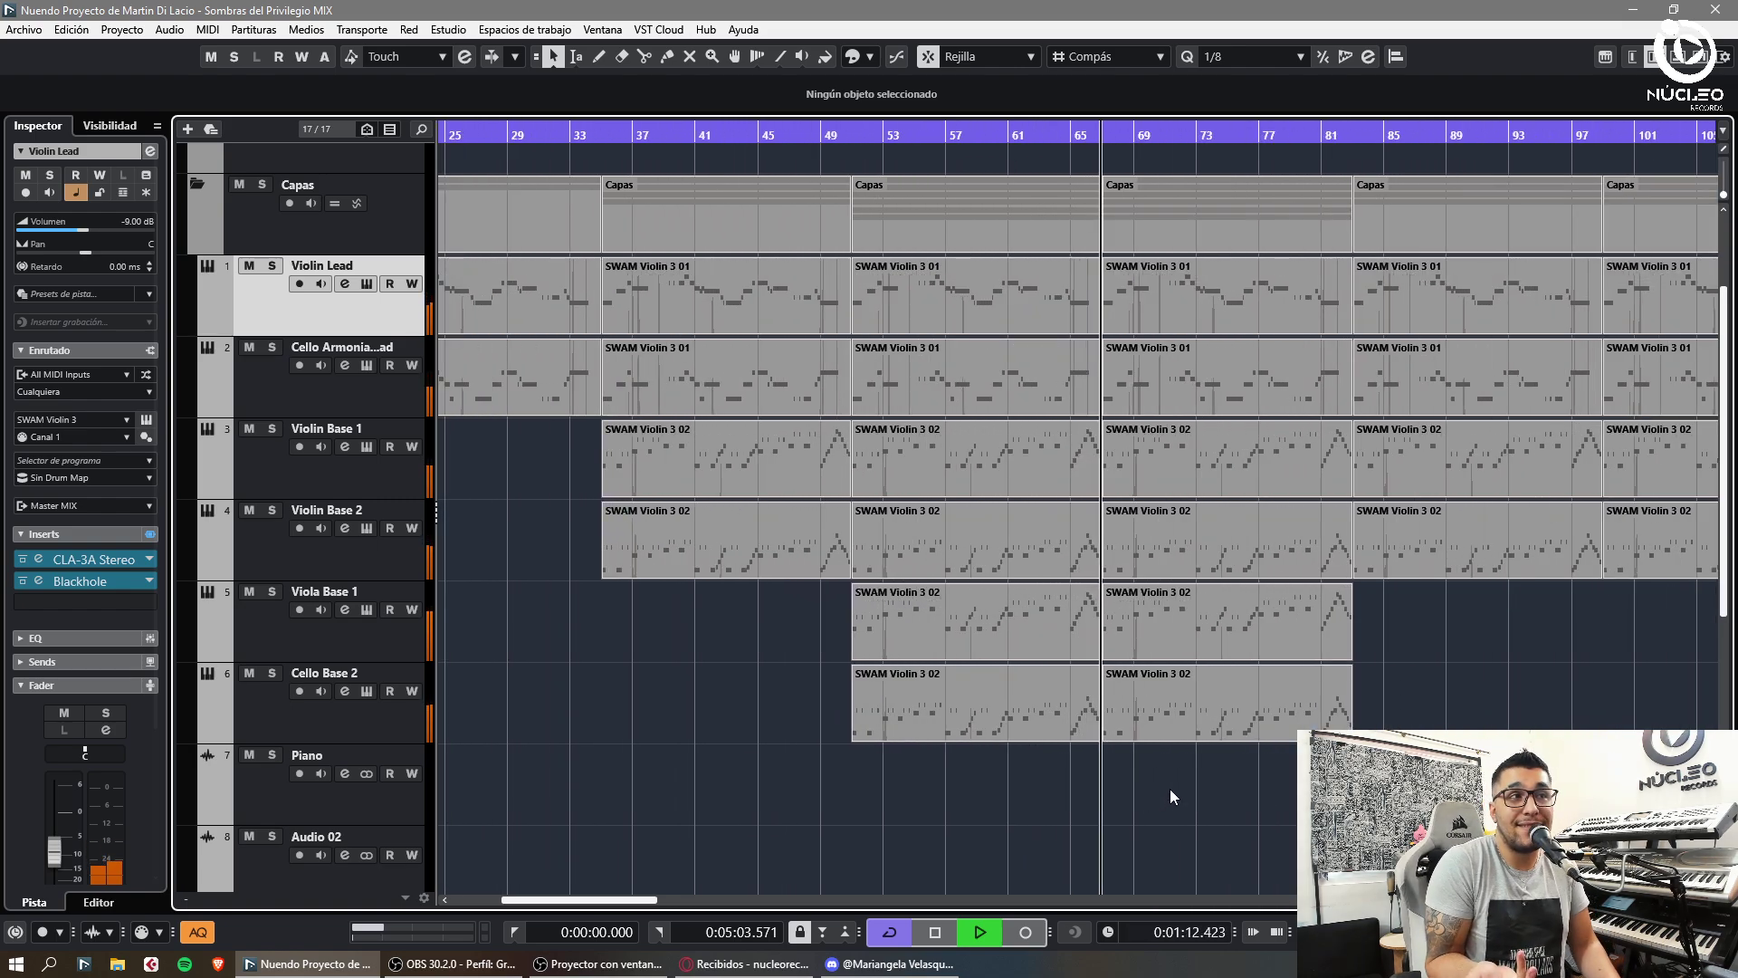
key(g)
key(space)
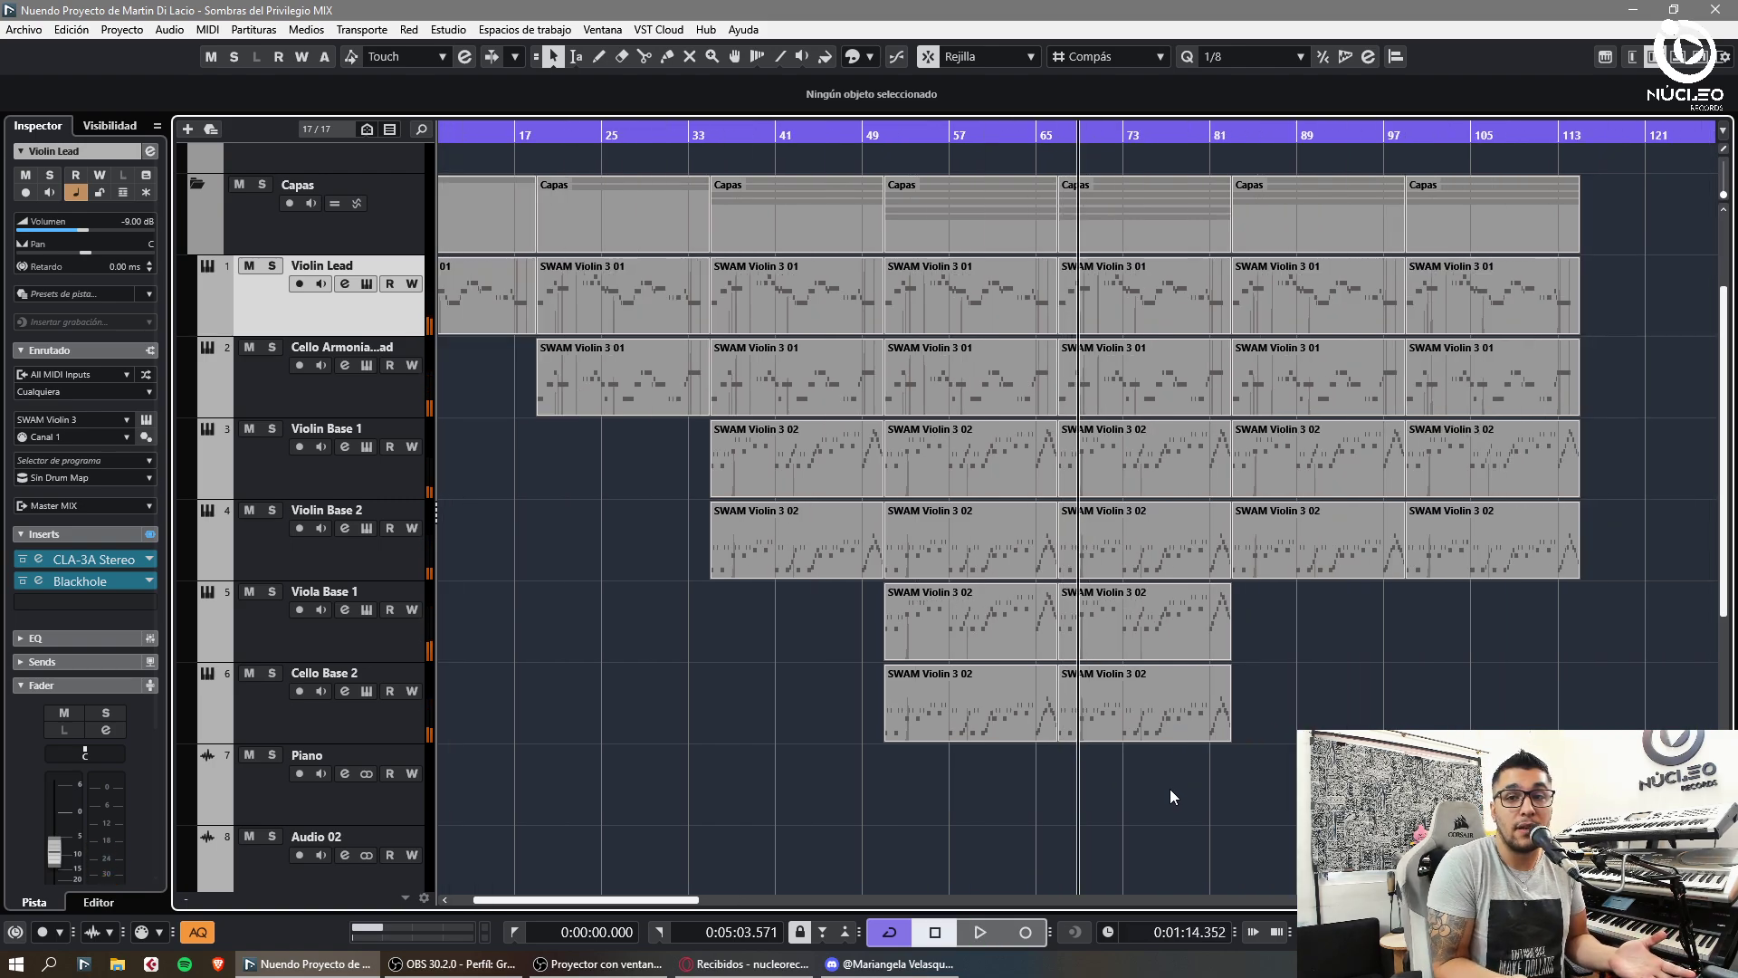
- Delete the Violin Lead and Cello Armonia clips between bars 83 and 99
click(1293, 290)
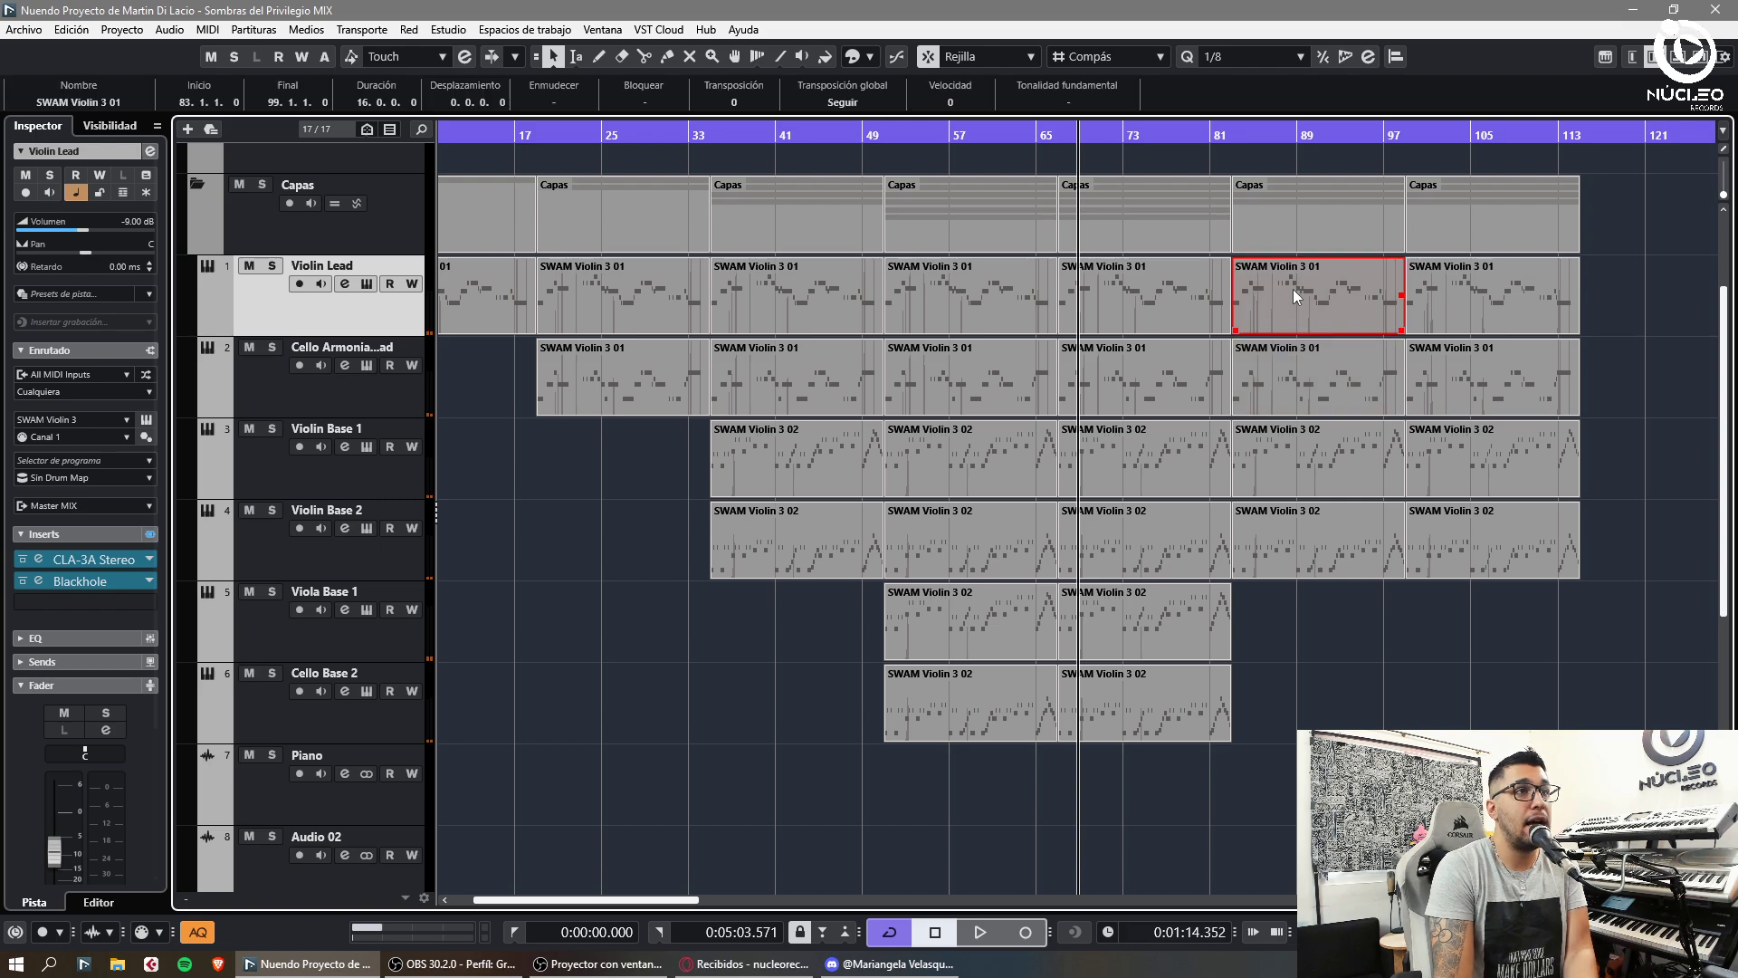
scroll(1306, 366, down, 4)
scroll(1306, 367, up, 5)
click(1313, 476)
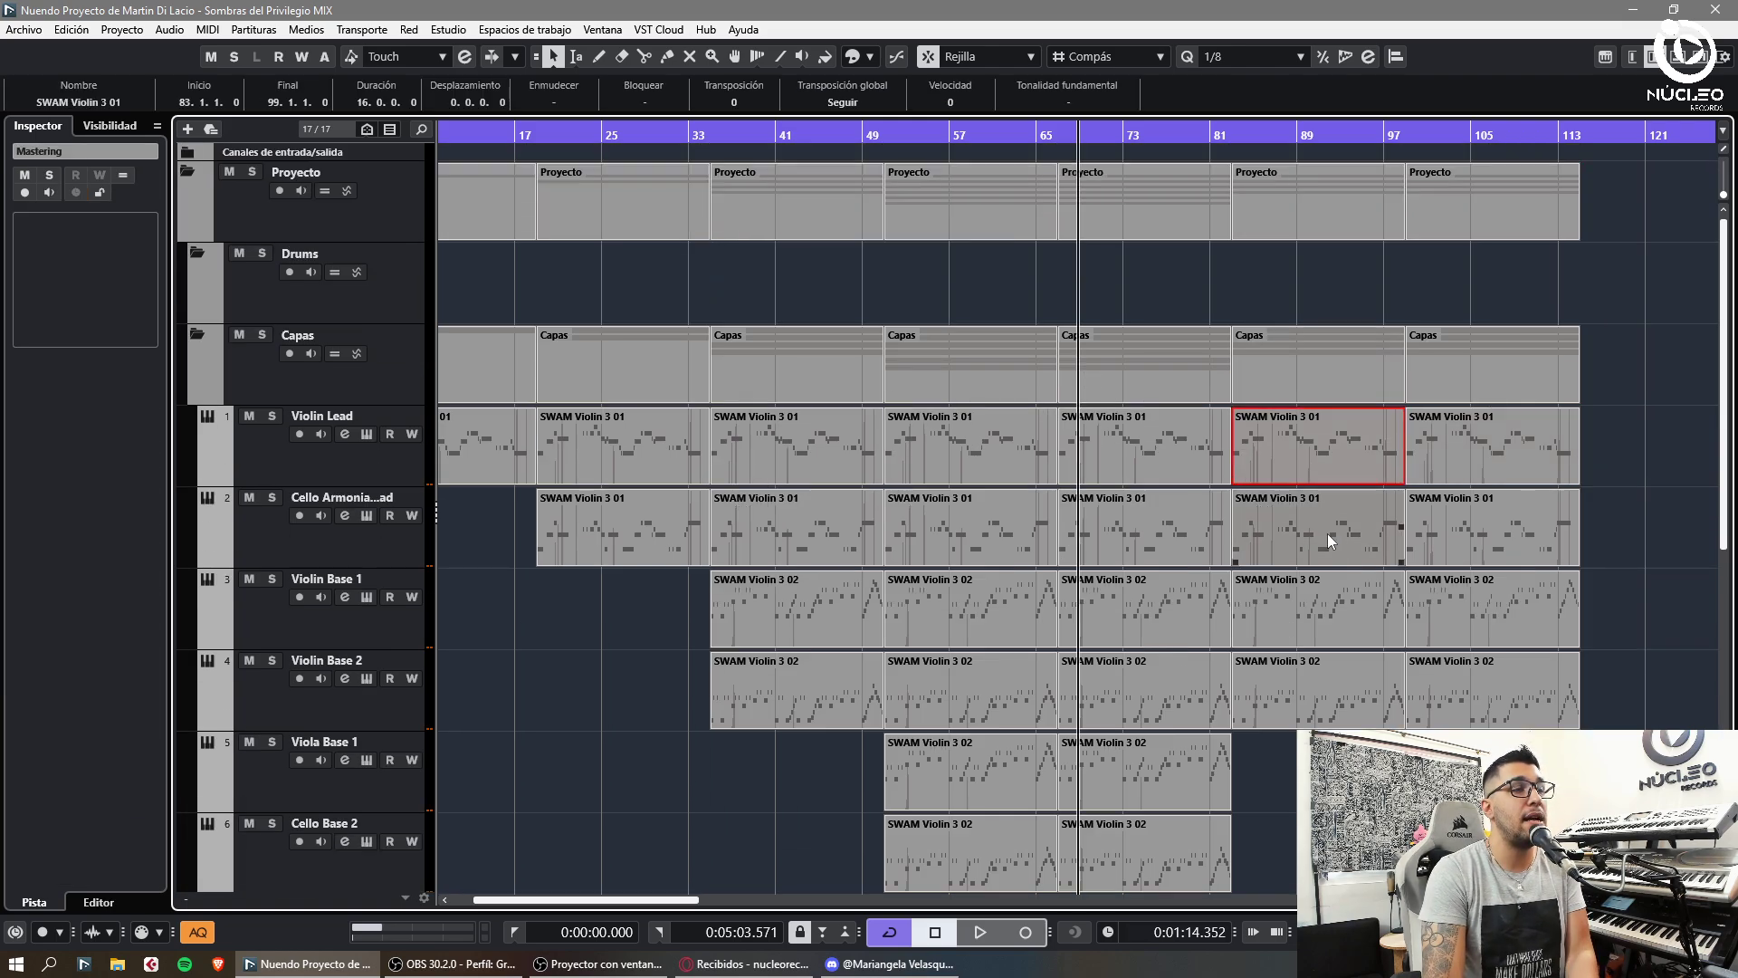
shift+click(1302, 511)
key(Delete)
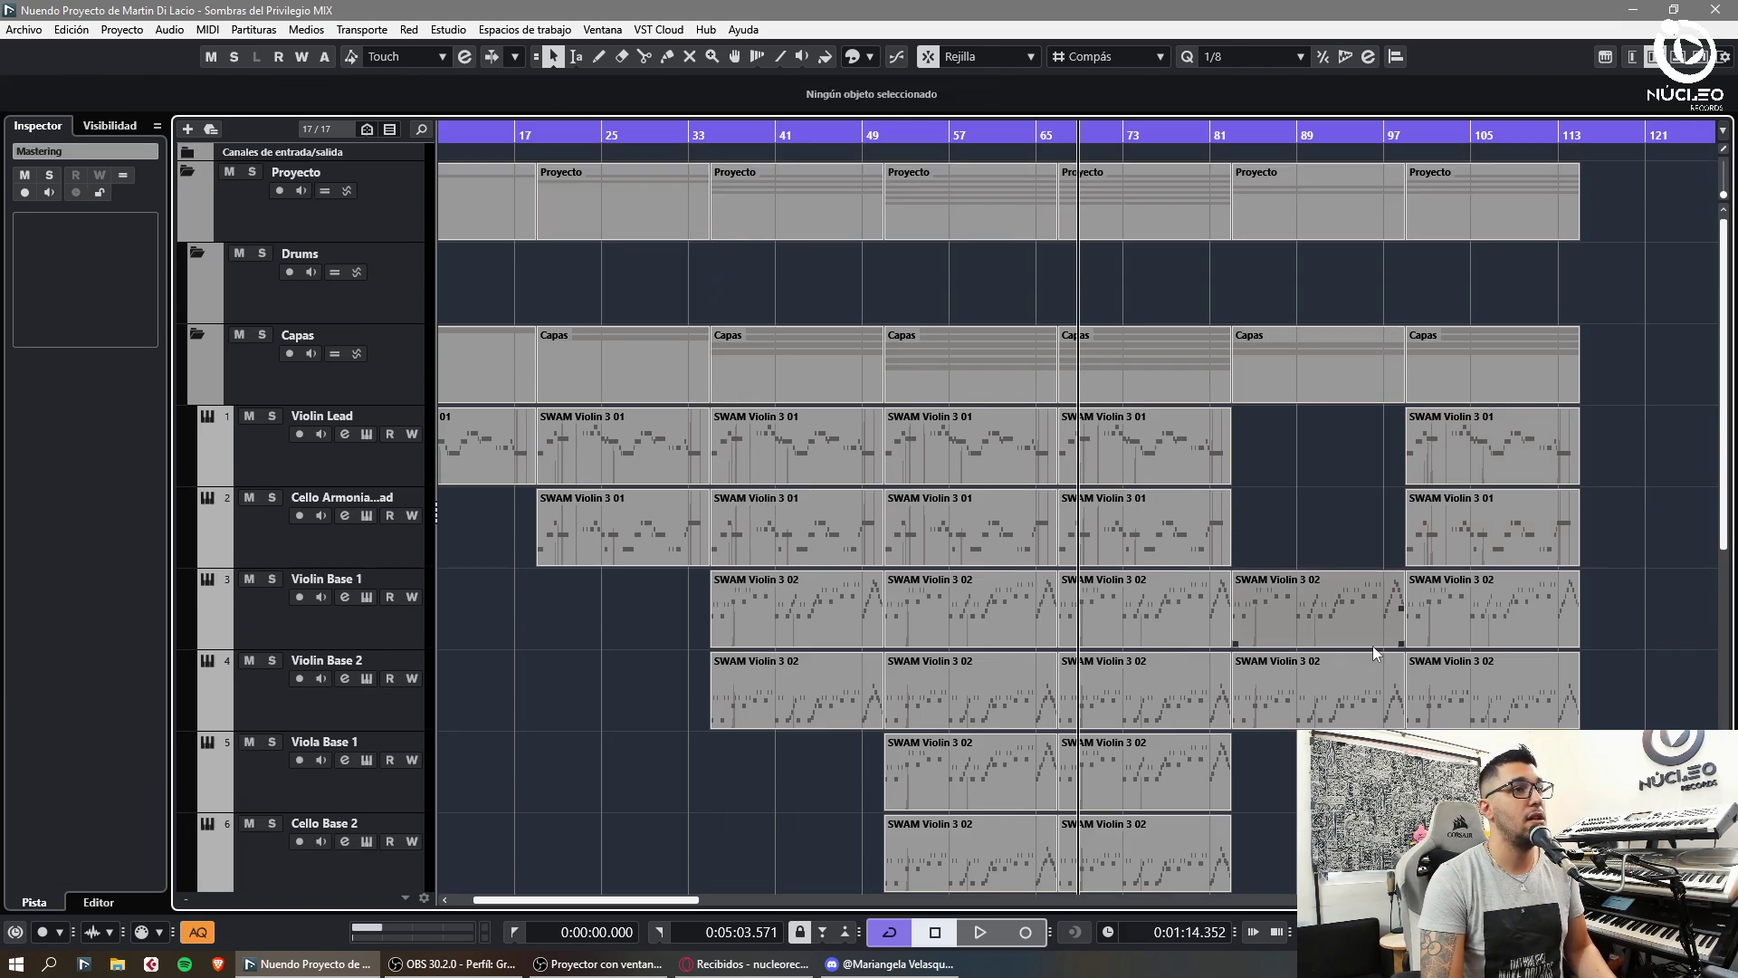
- Start playback from about bar 81 and duplicate the Viola Base 1 and Cello Base 2 clips so the copies start at bar 83
click(1220, 136)
key(space)
scroll(1222, 371, down, 3)
key(h)
drag(1163, 324, 1042, 399)
key(ctrl+d)
scroll(1210, 433, up, 2)
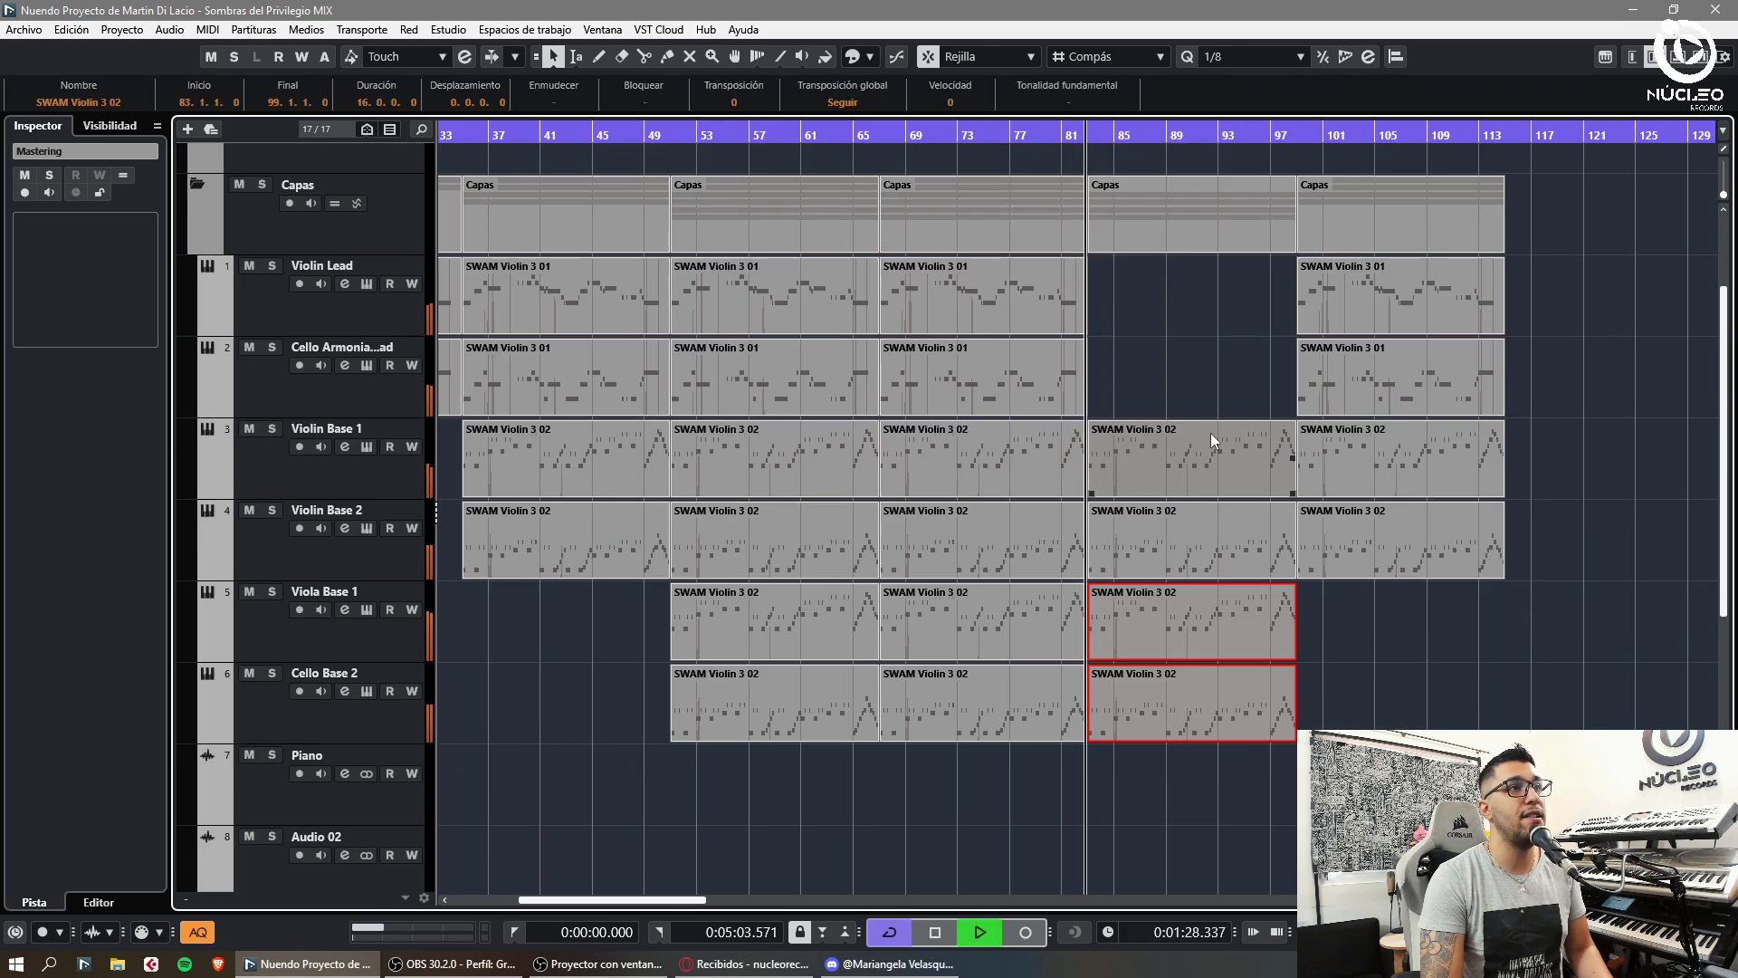
key(h)
key(h)
click(1516, 679)
key(g)
key(h)
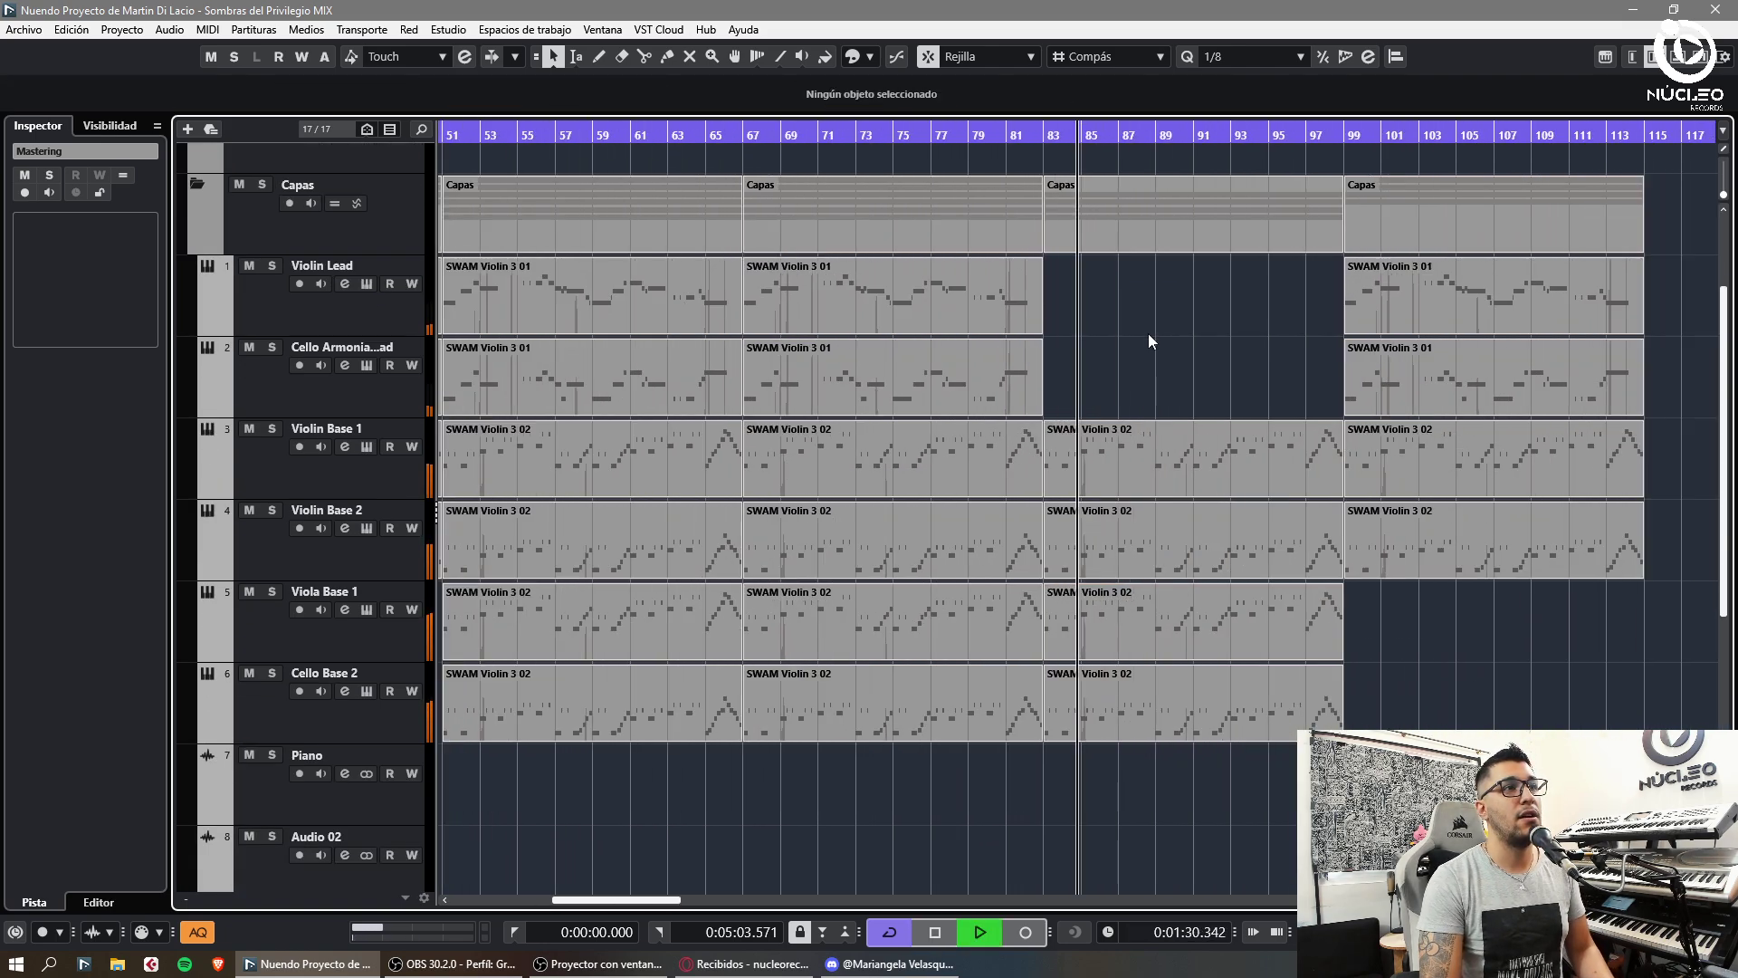
- Delete the Violin Base 1 and Violin Base 2 clips between bars 83 and 99
key(g)
drag(1146, 407, 1166, 546)
key(Delete)
click(1166, 545)
key(h)
key(h)
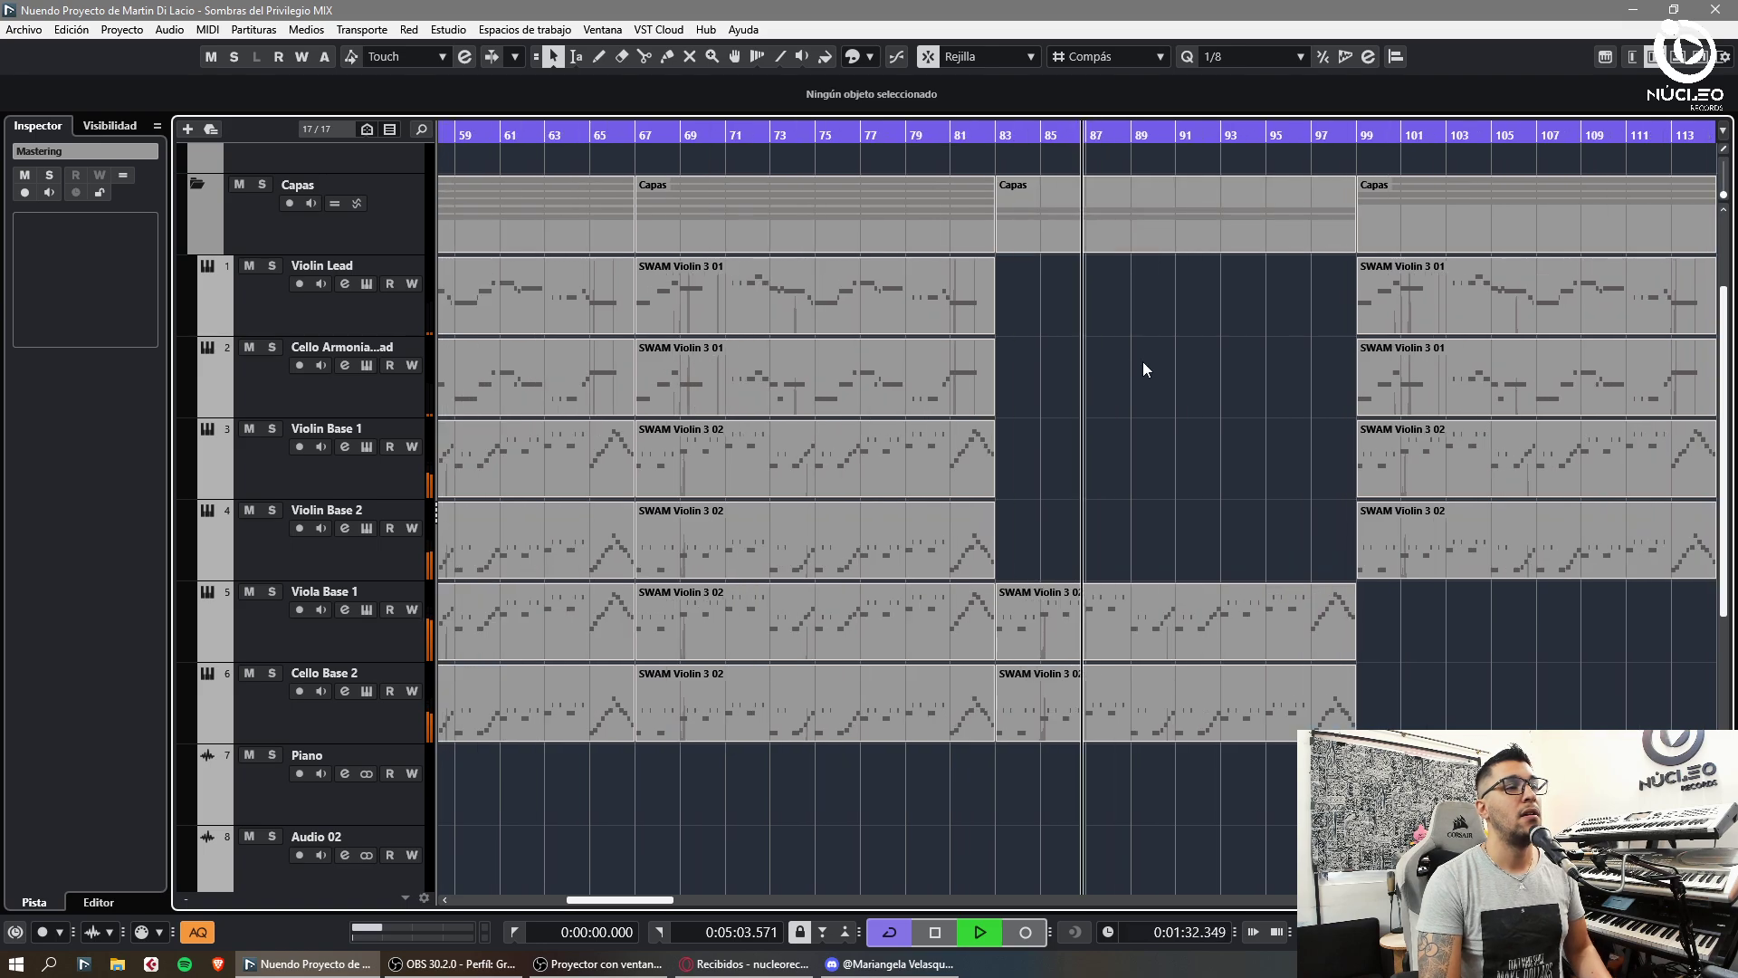
- Listen to the section from bar 83 where only the viola and cello bases play
key(g)
key(g)
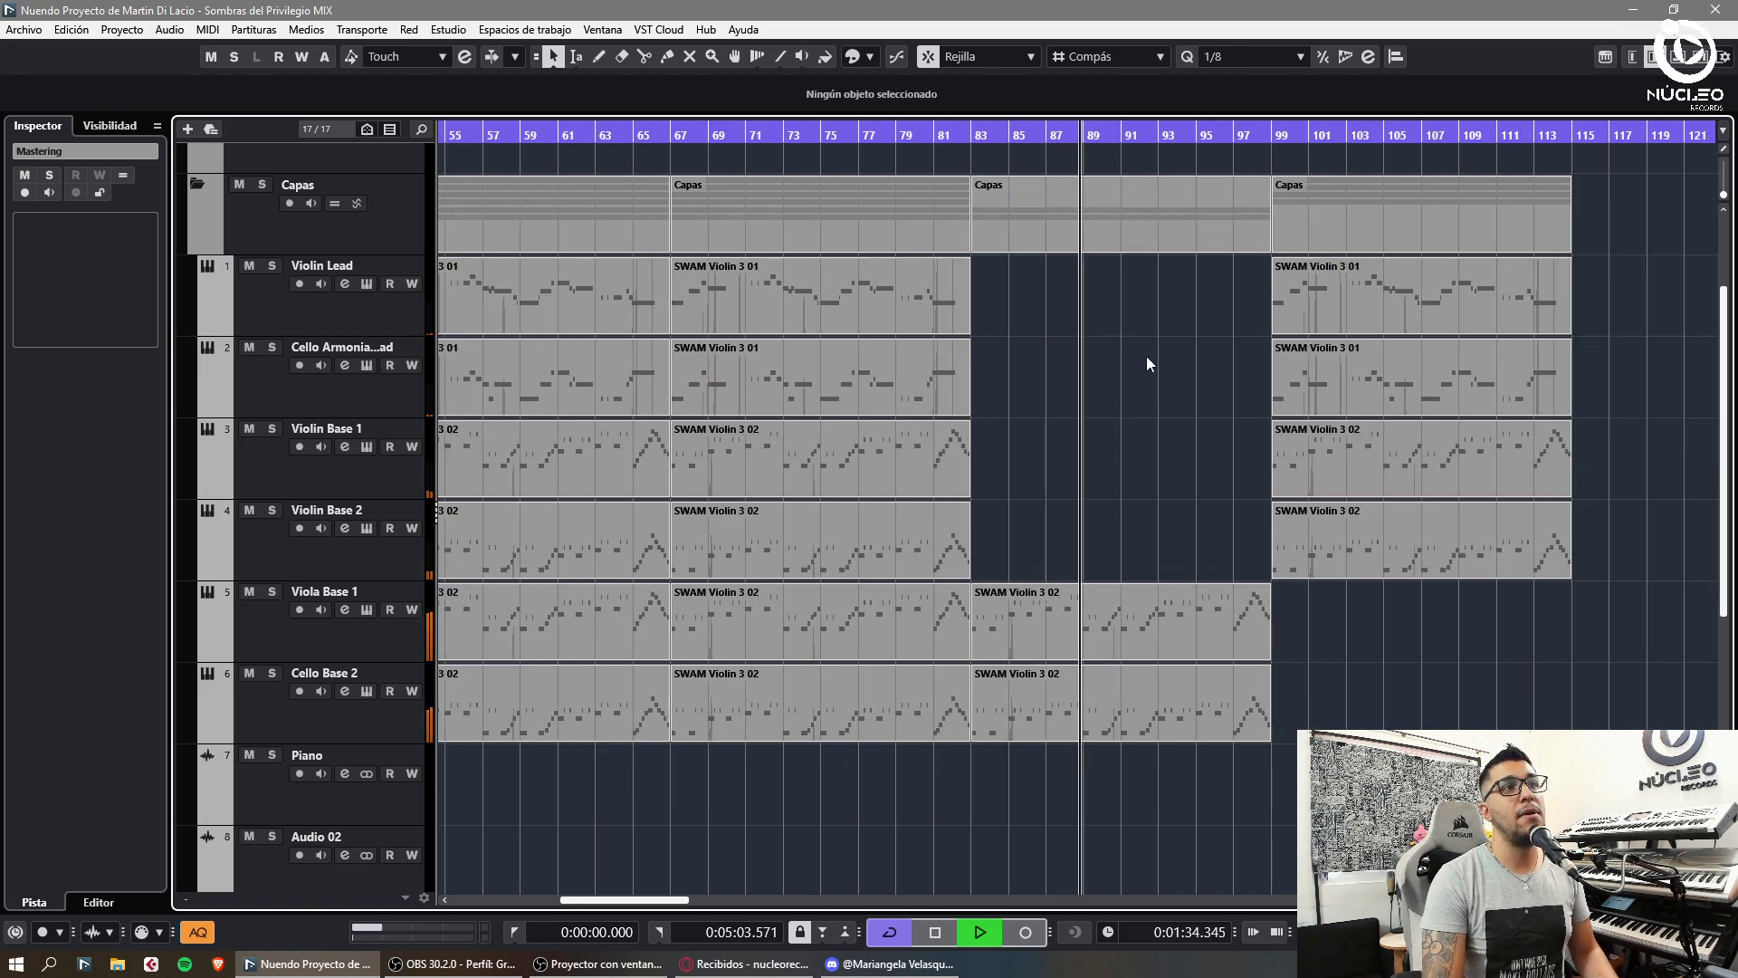
key(g)
key(g)
key(g)
key(h)
key(h)
key(h)
key(h)
key(h)
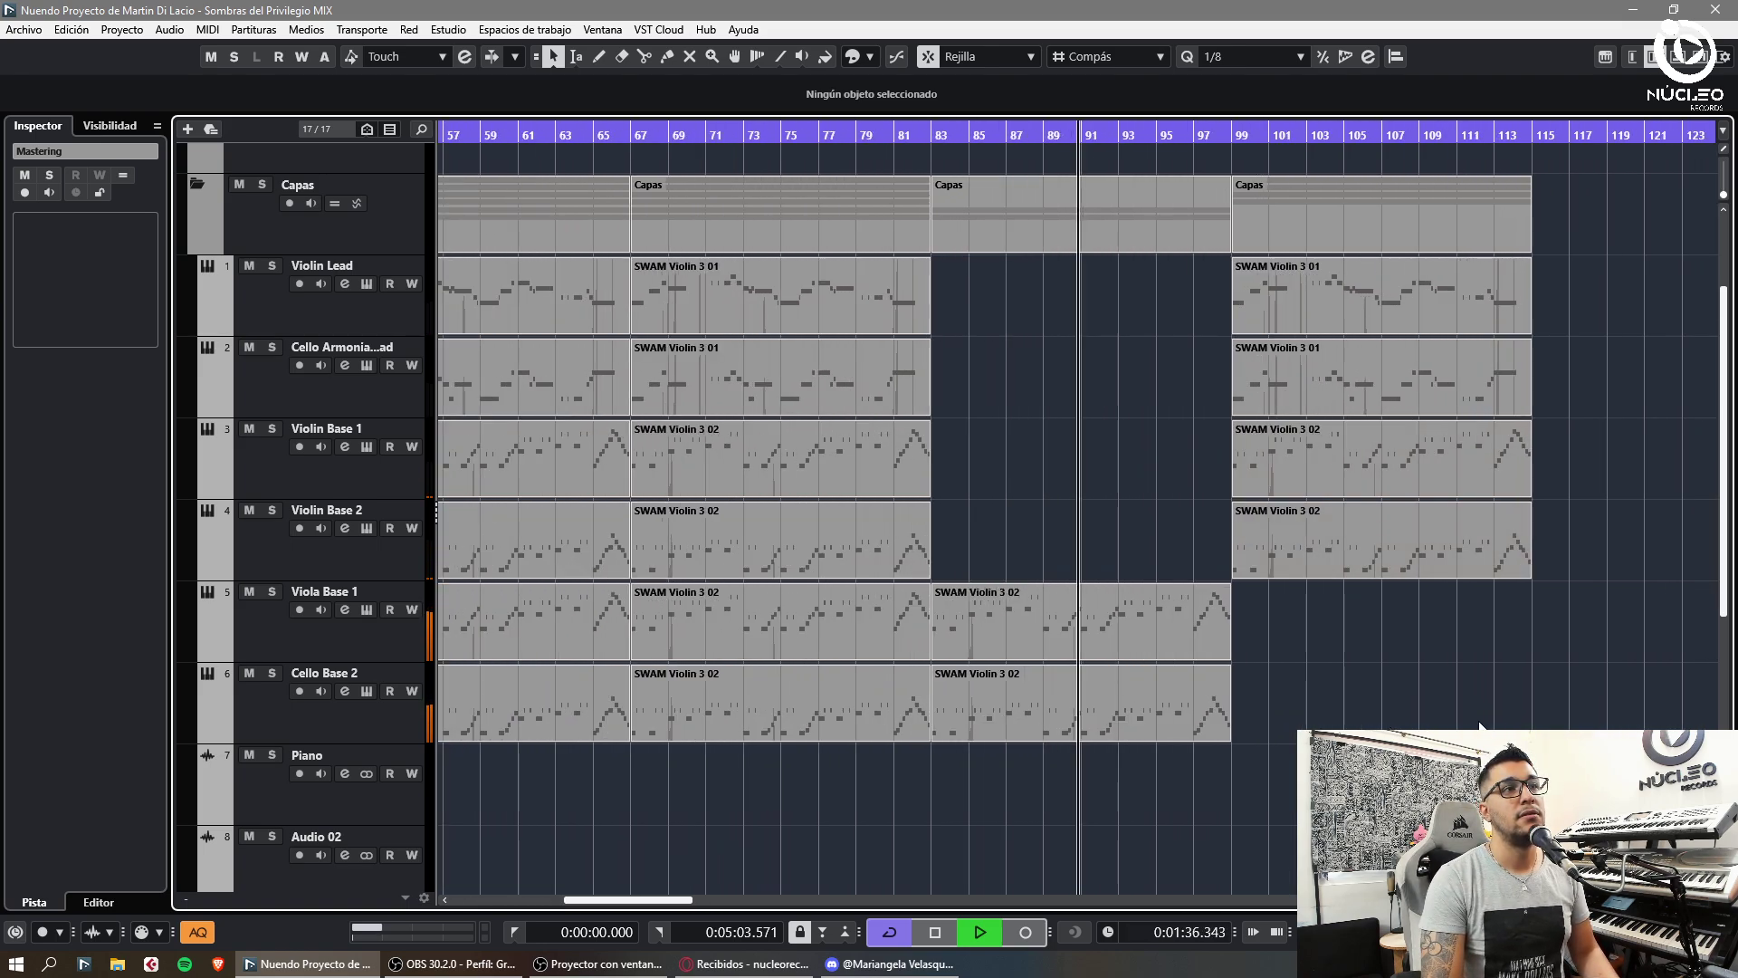
- Copy the Viola Base 1 and Cello Base 2 clips to bar 99 beneath the violin clips
key(g)
key(g)
key(g)
click(883, 618)
shift+click(889, 693)
drag(871, 625, 1215, 622)
- Duplicate the clips of all six string tracks at bar 99 so the copies start at bar 115
drag(1355, 318, 1255, 709)
key(ctrl+d)
click(1556, 620)
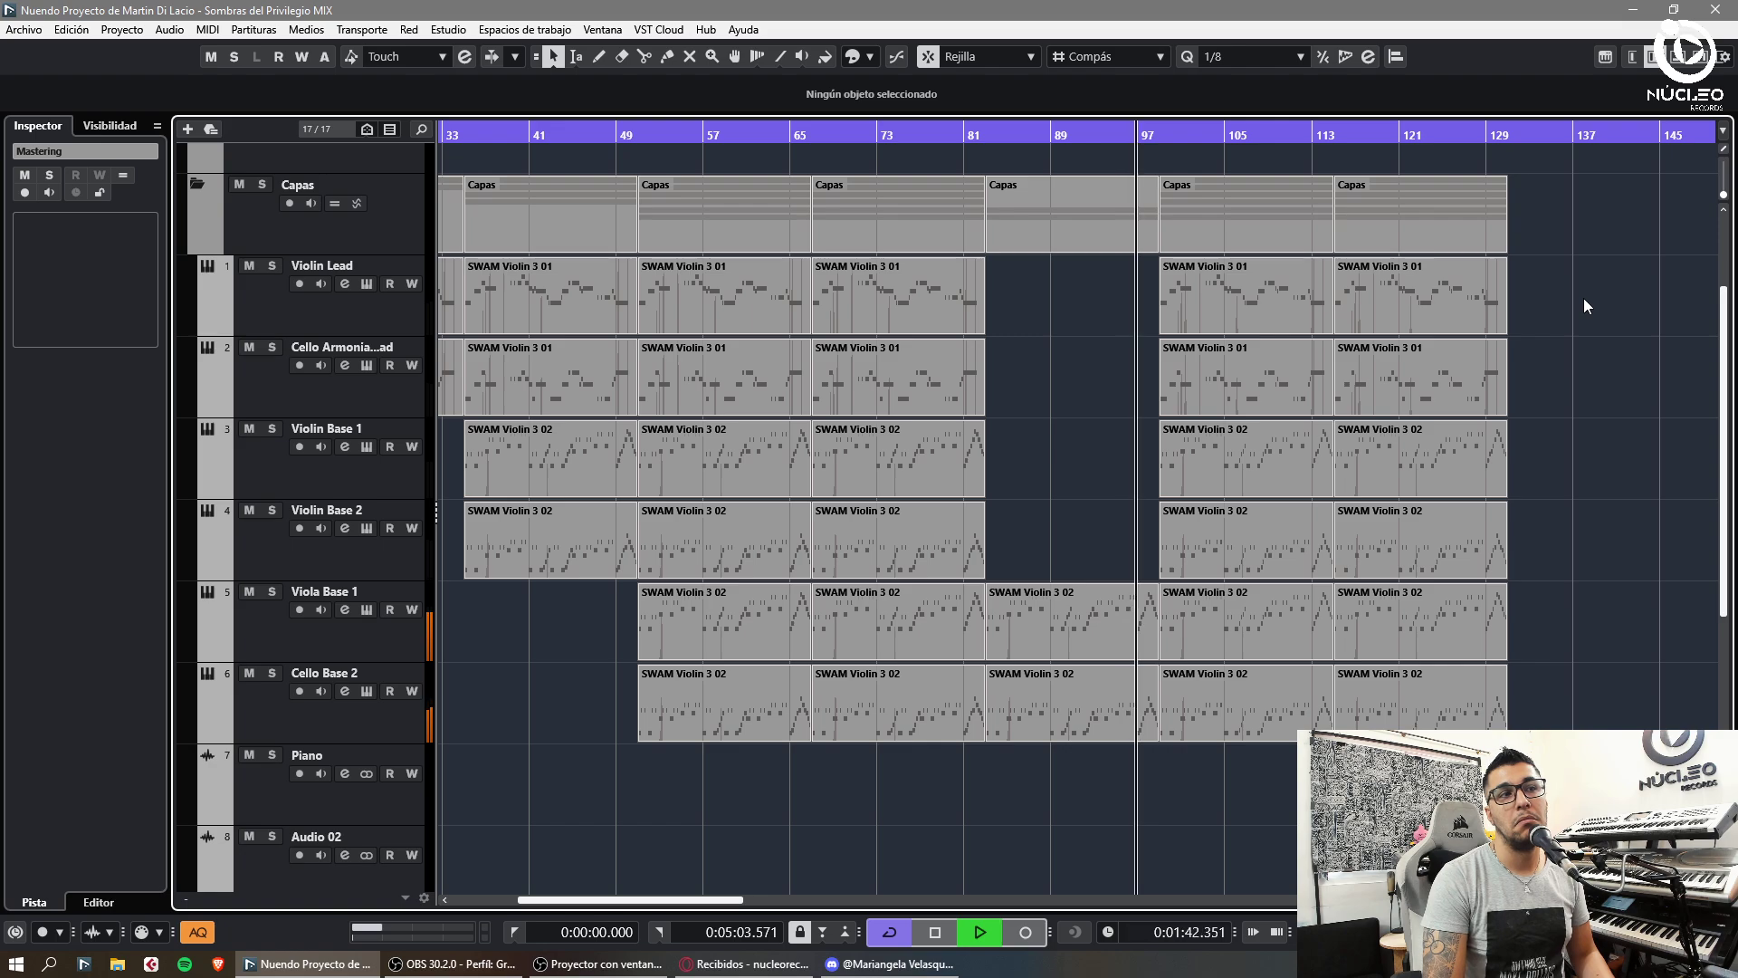
- Listen to the transition at bar 99 where all six string layers play together, and stop playback
key(h)
key(h)
key(g)
key(g)
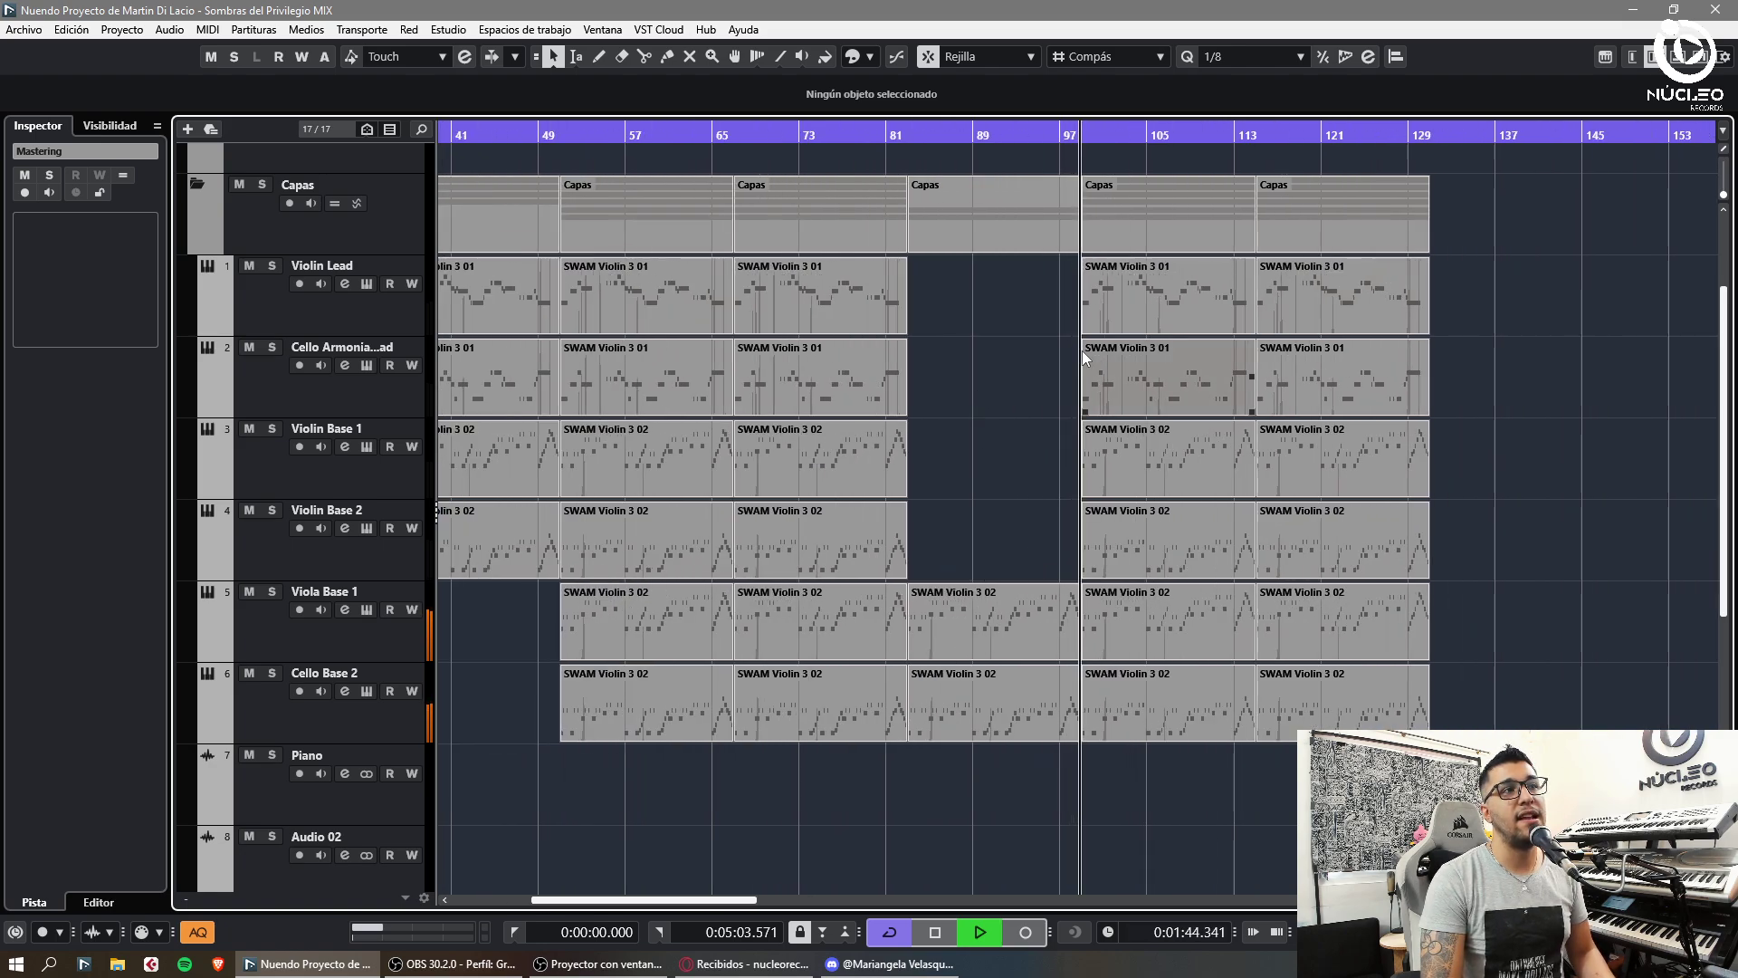
key(h)
key(h)
key(g)
key(g)
key(g)
key(g)
key(g)
key(h)
key(h)
key(h)
key(h)
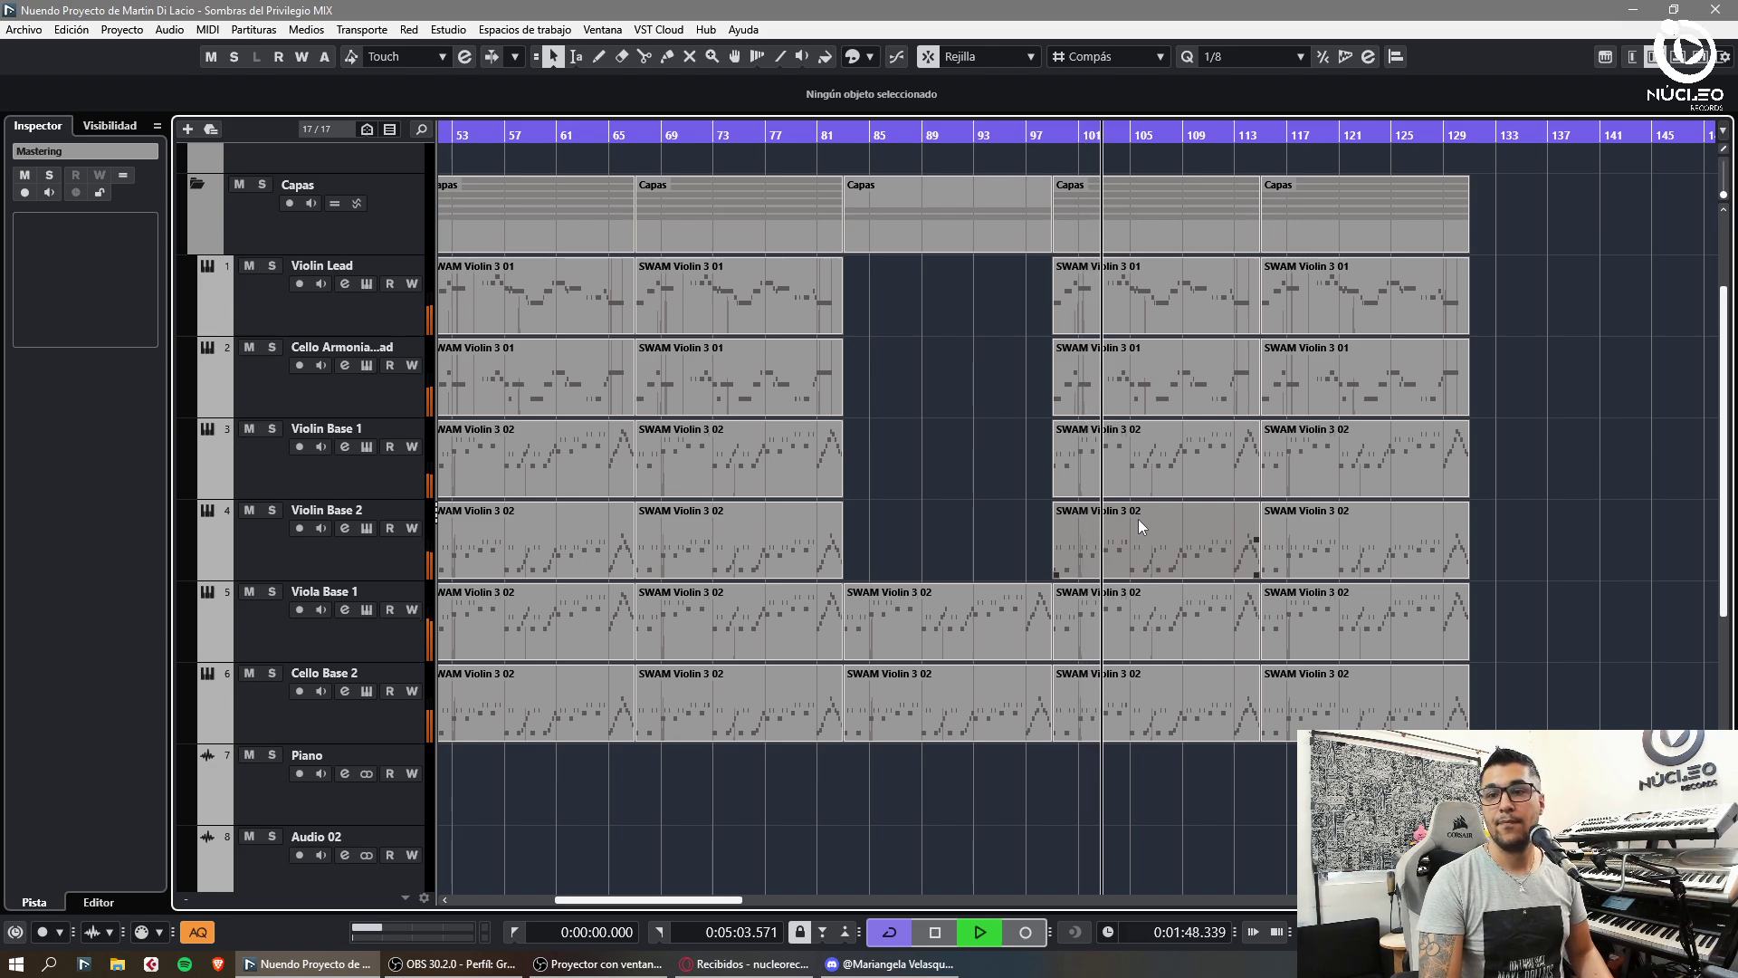
key(g)
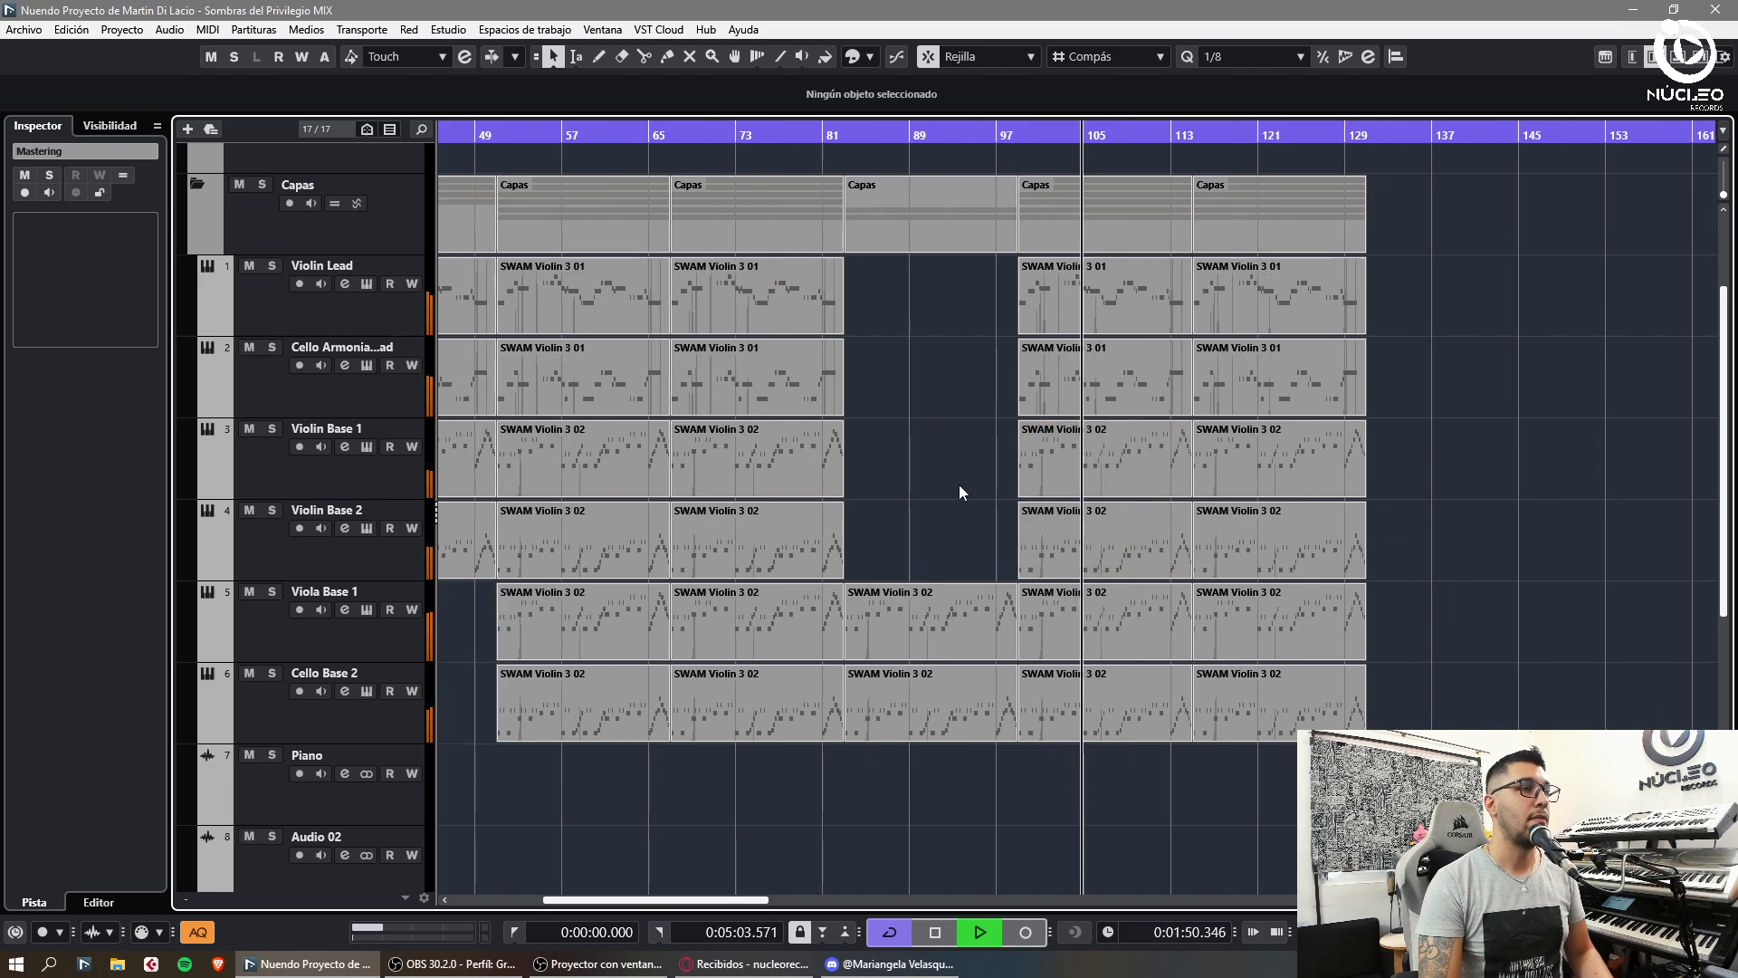
key(space)
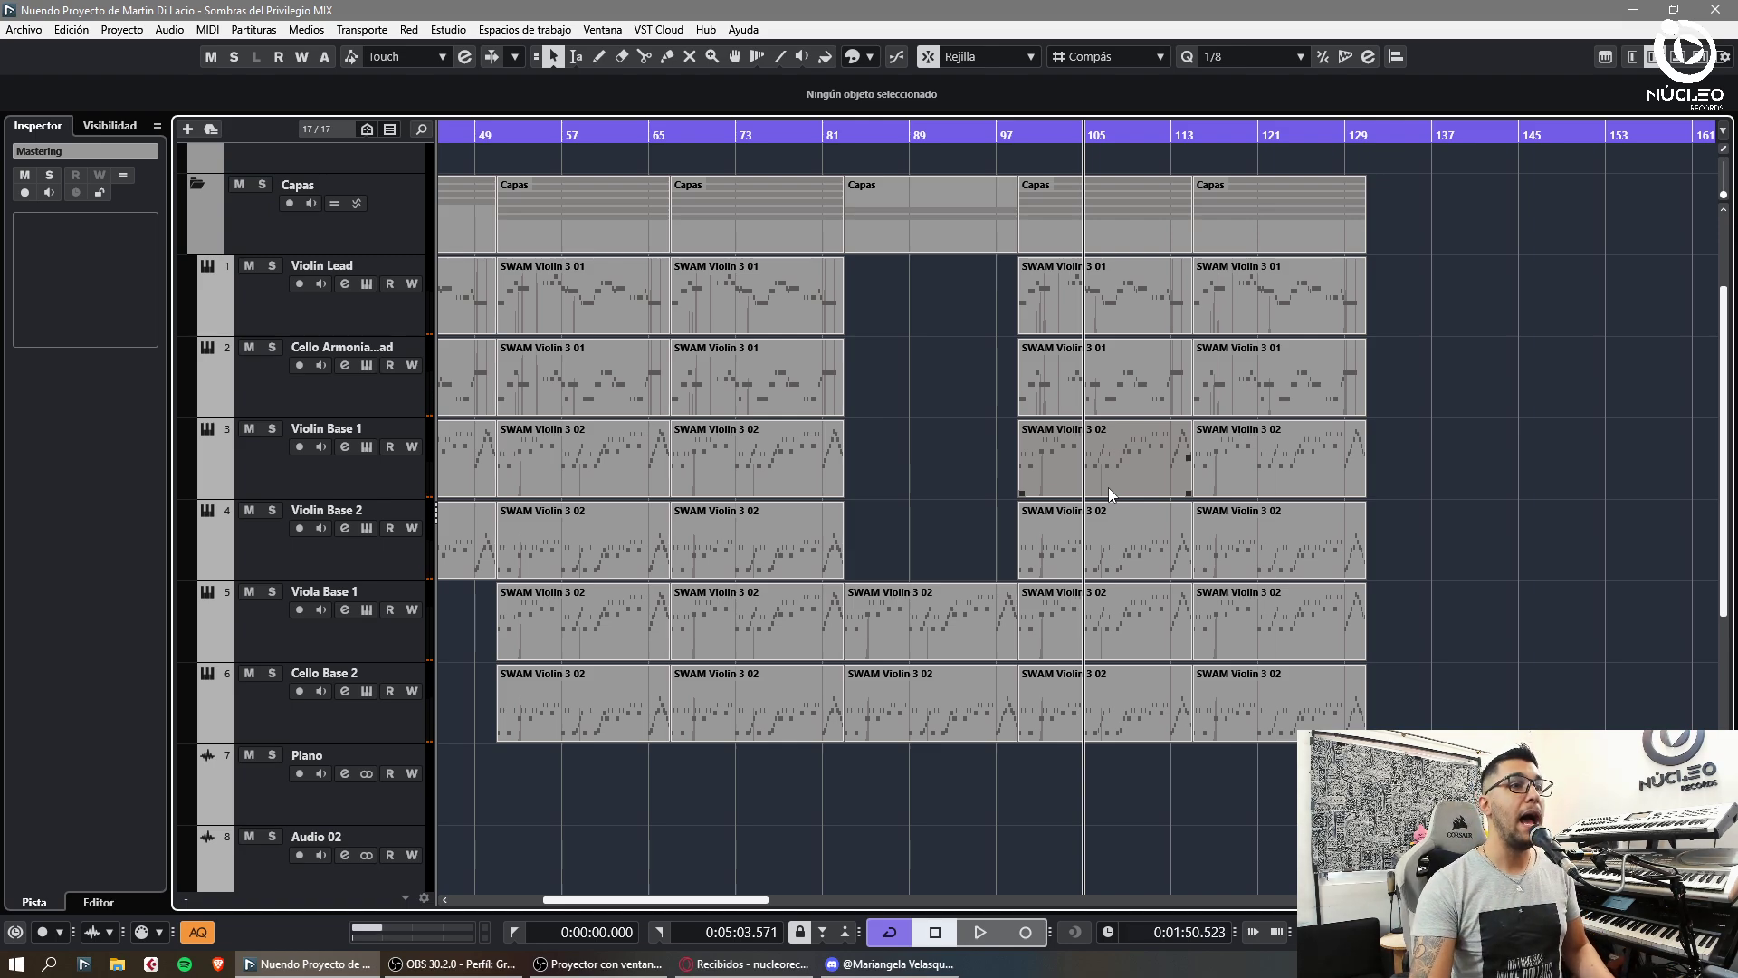
- Draw a rising tempo ramp in the tempo track from about 180 BPM at bar 115 up to bar 125
click(1186, 150)
key(ctrl+t)
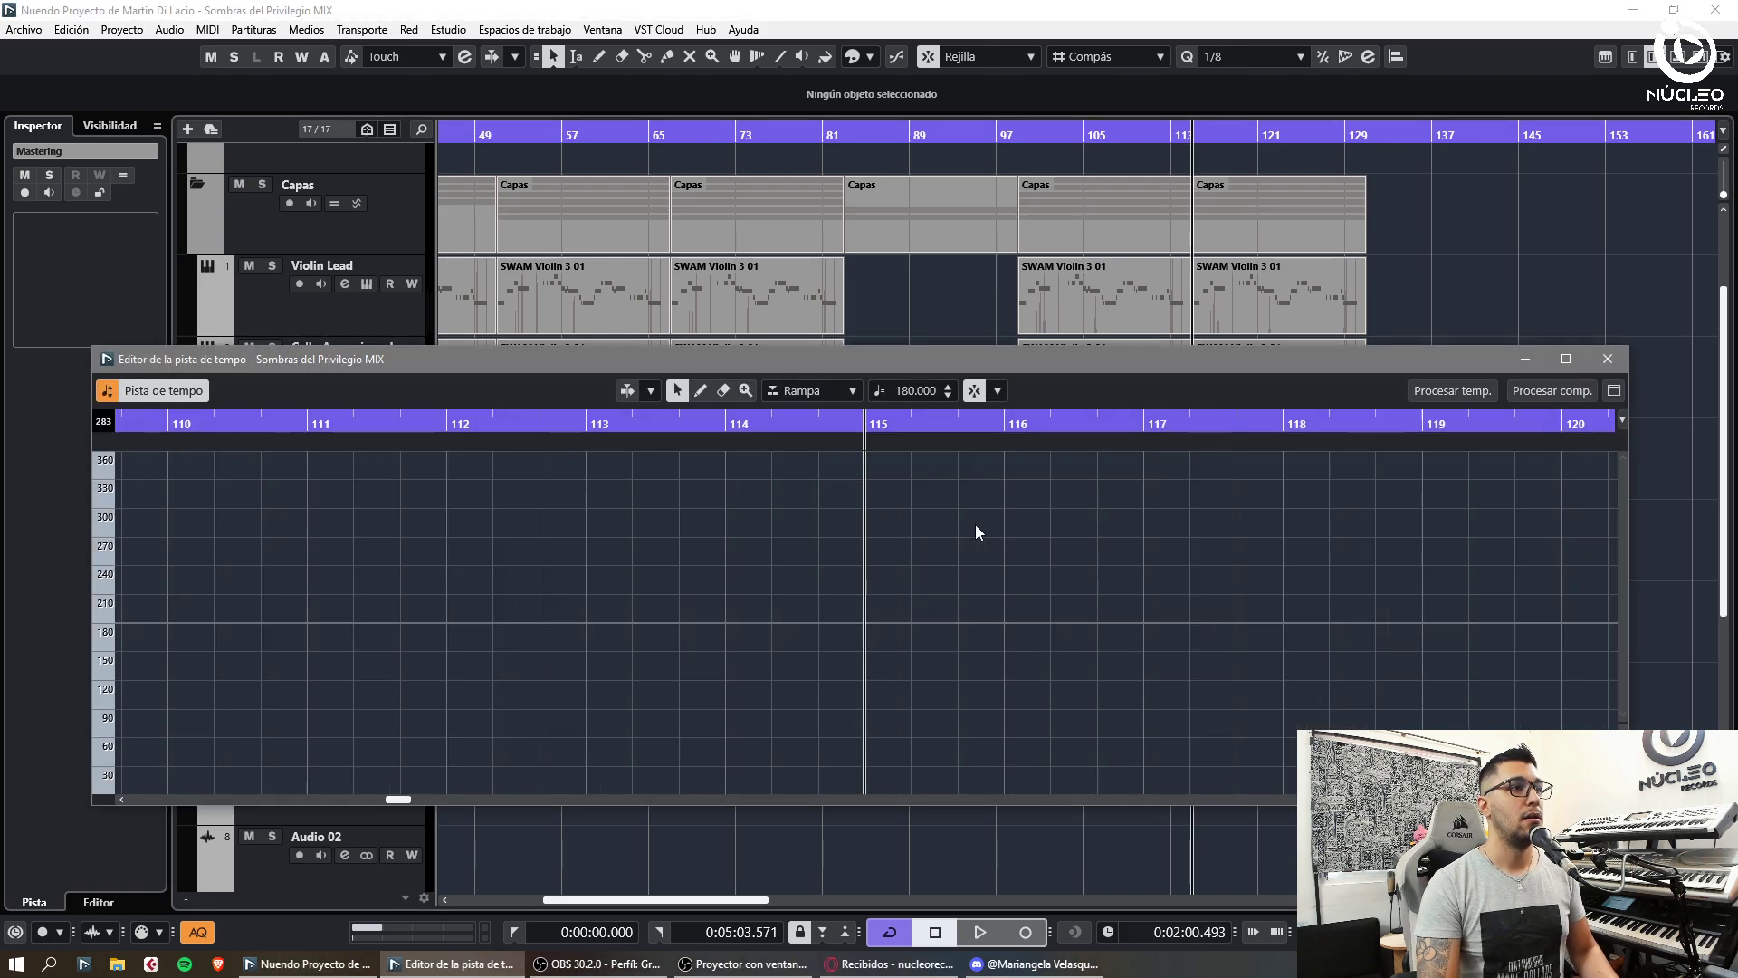
key(g)
key(g)
key(g)
key(8)
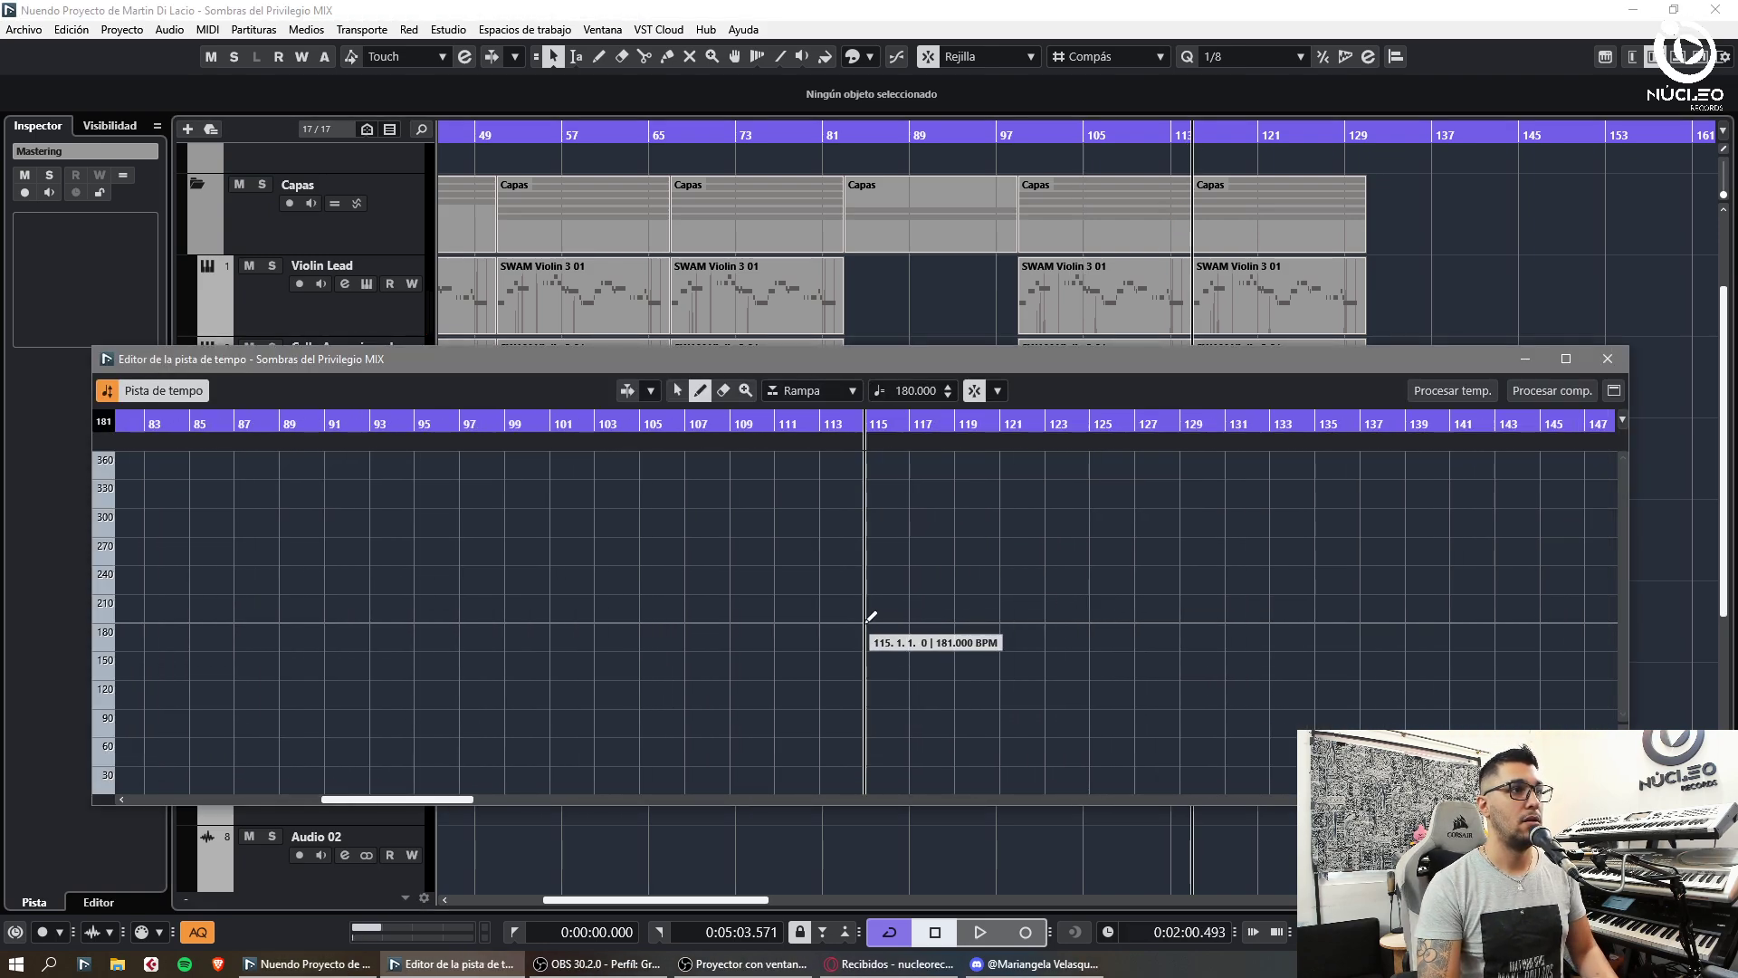
click(865, 623)
key(1)
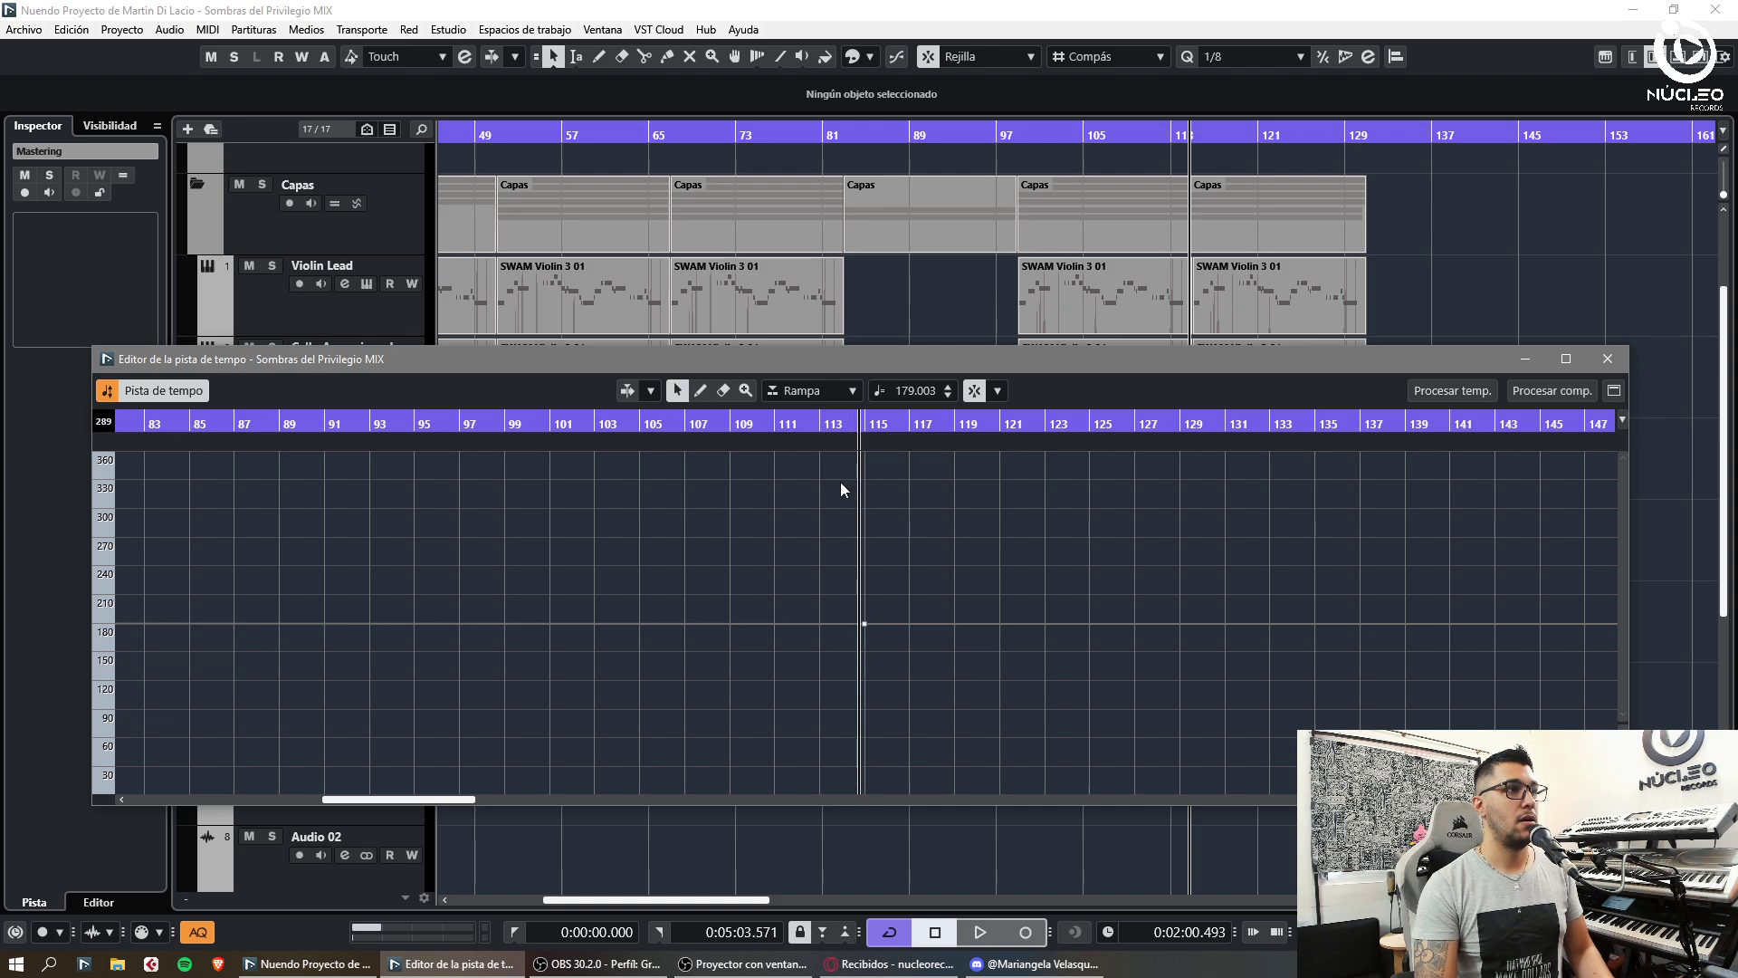
key(8)
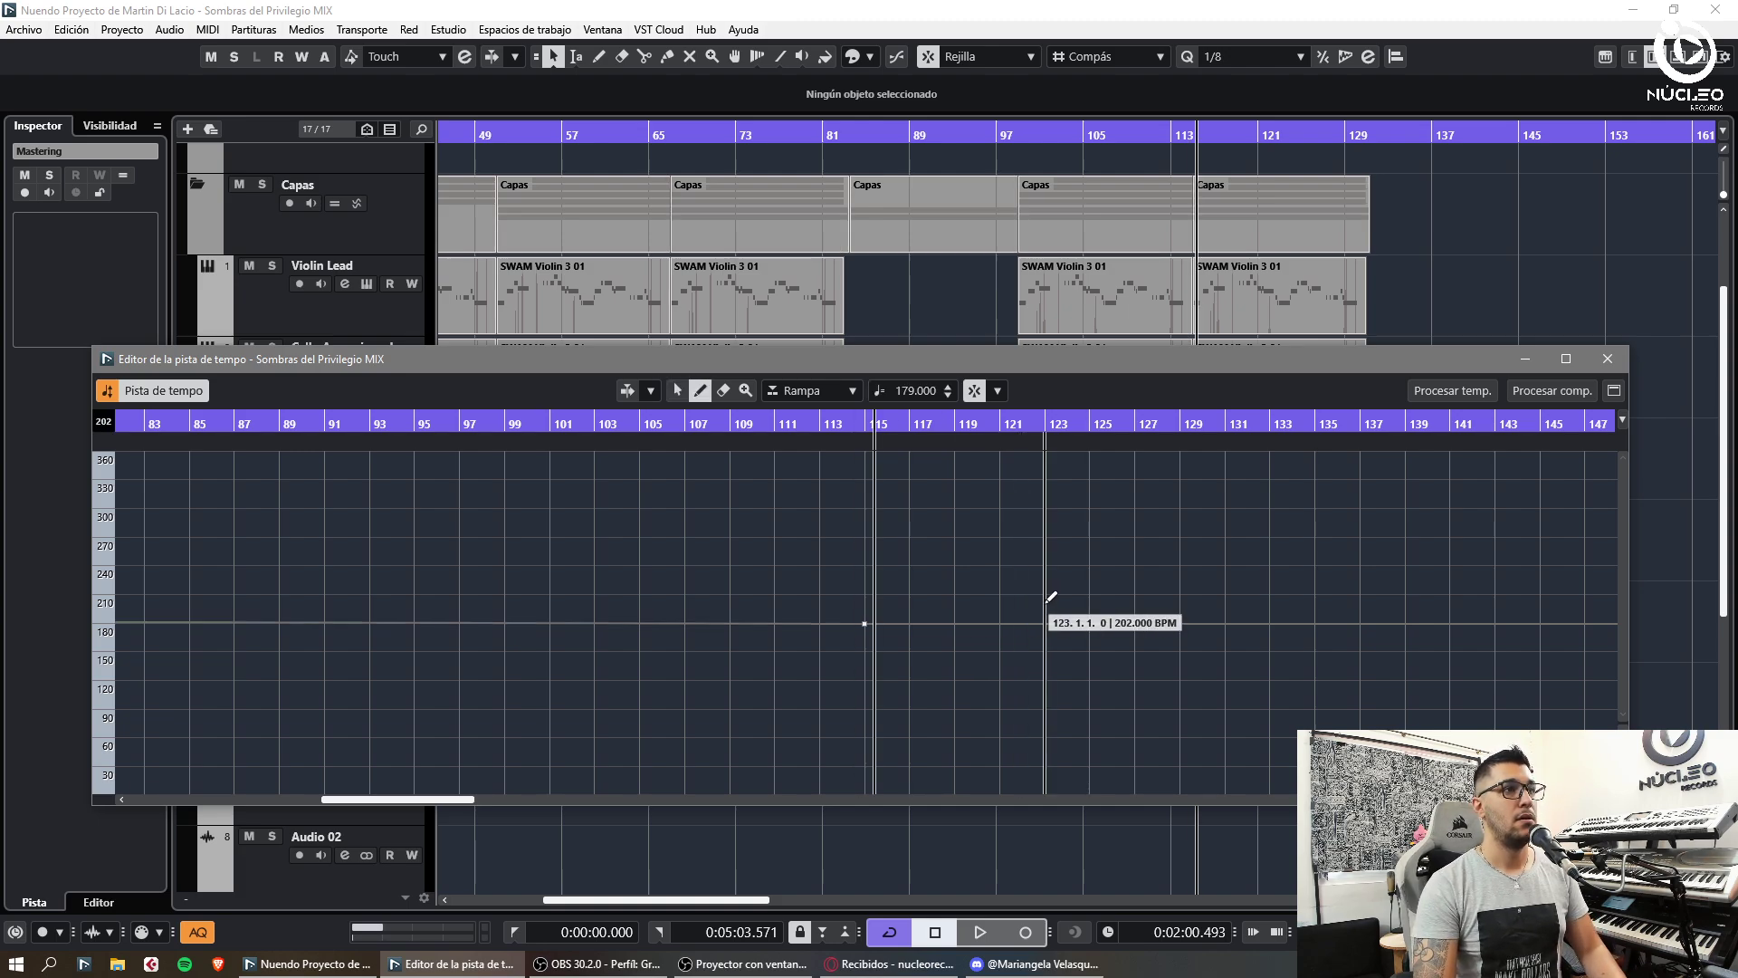
click(1090, 599)
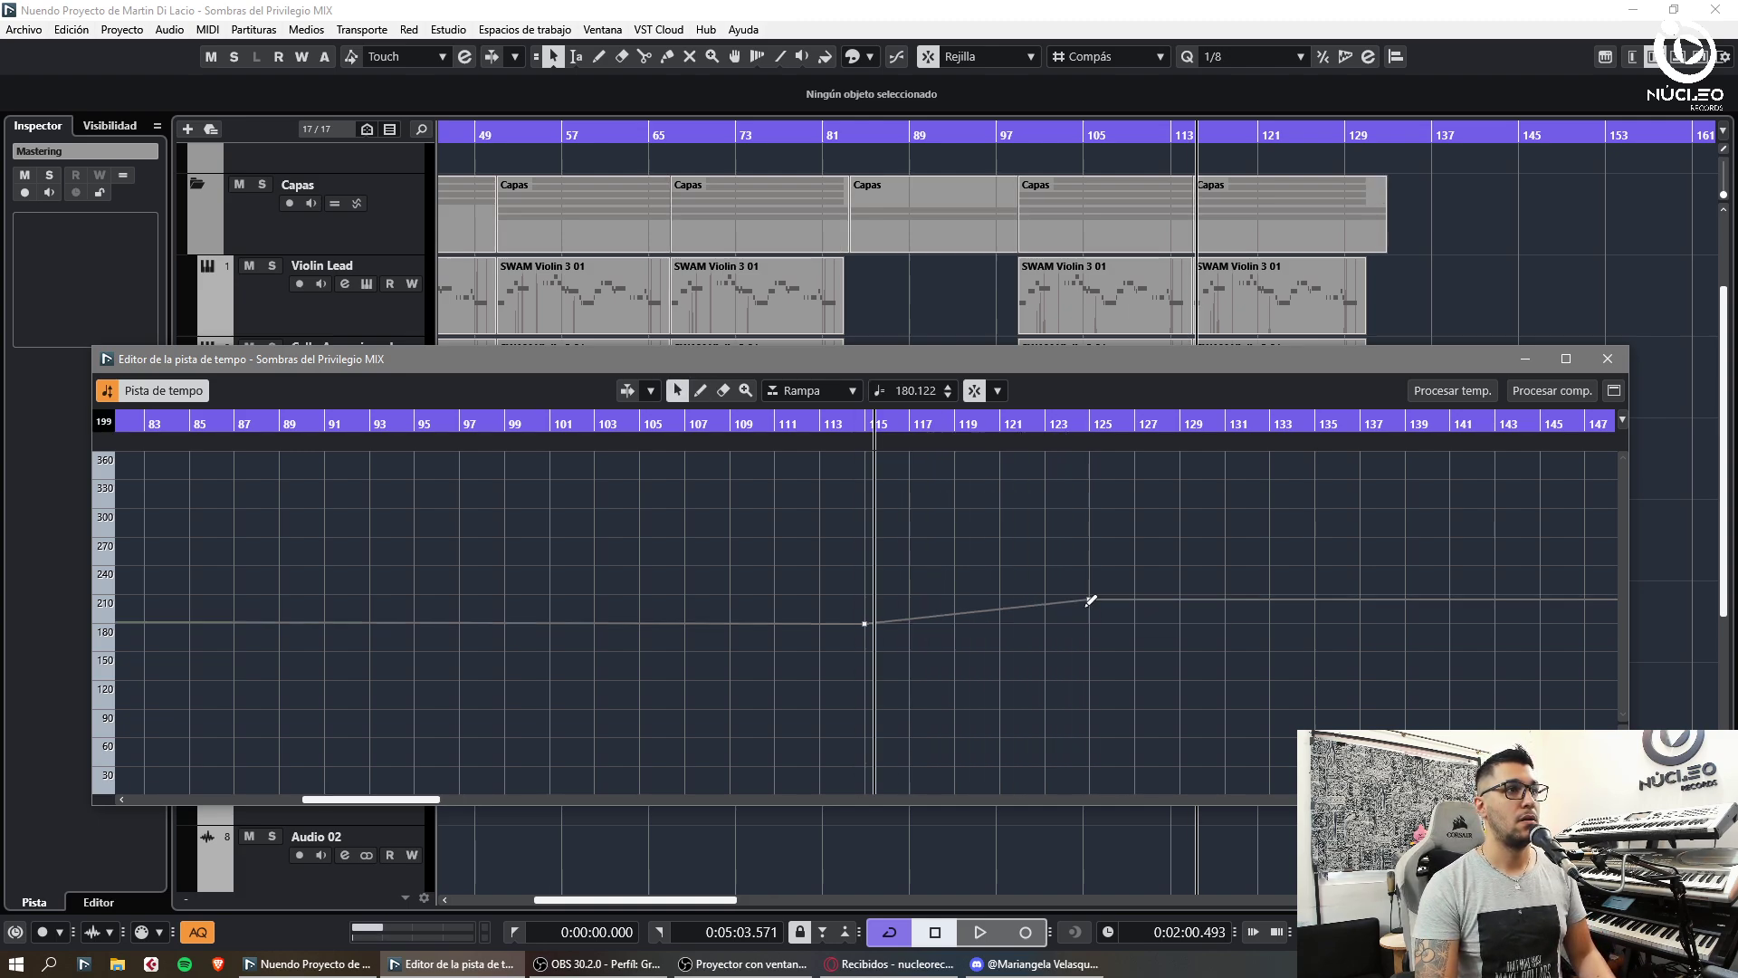
- Listen to the tempo ramp from bar 115, undo the last tempo point, and put the tempo editor away
key(space)
key(1)
key(space)
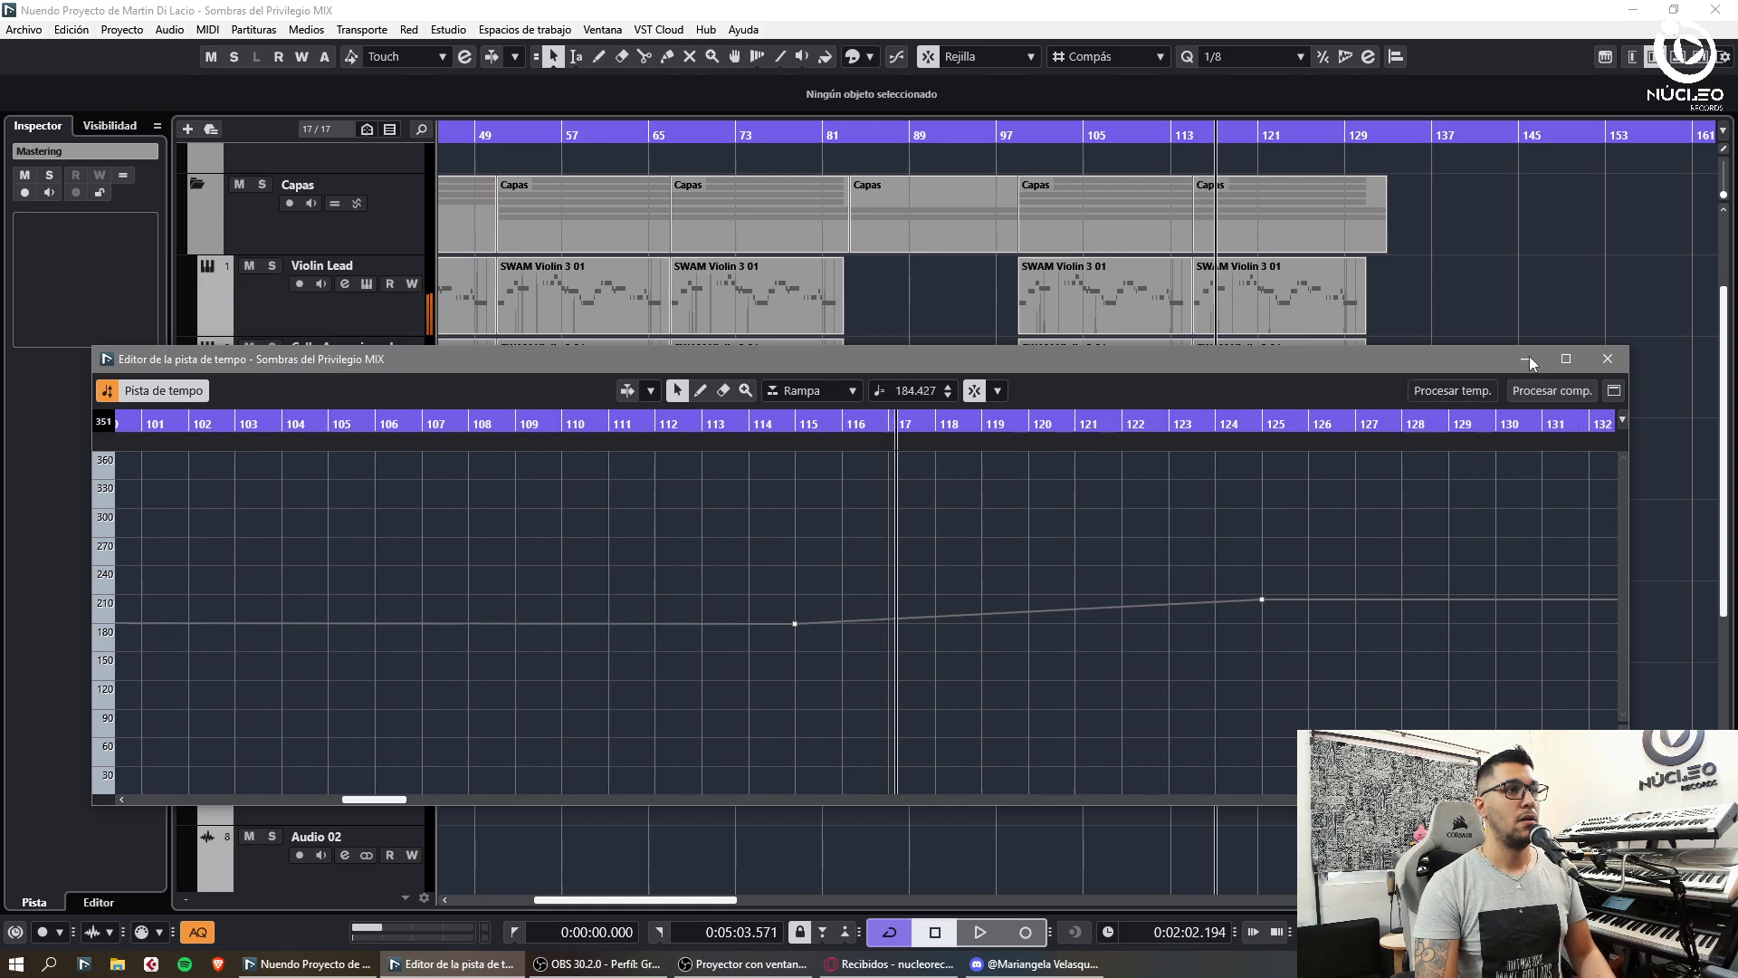
key(ctrl+z)
key(h)
click(1655, 57)
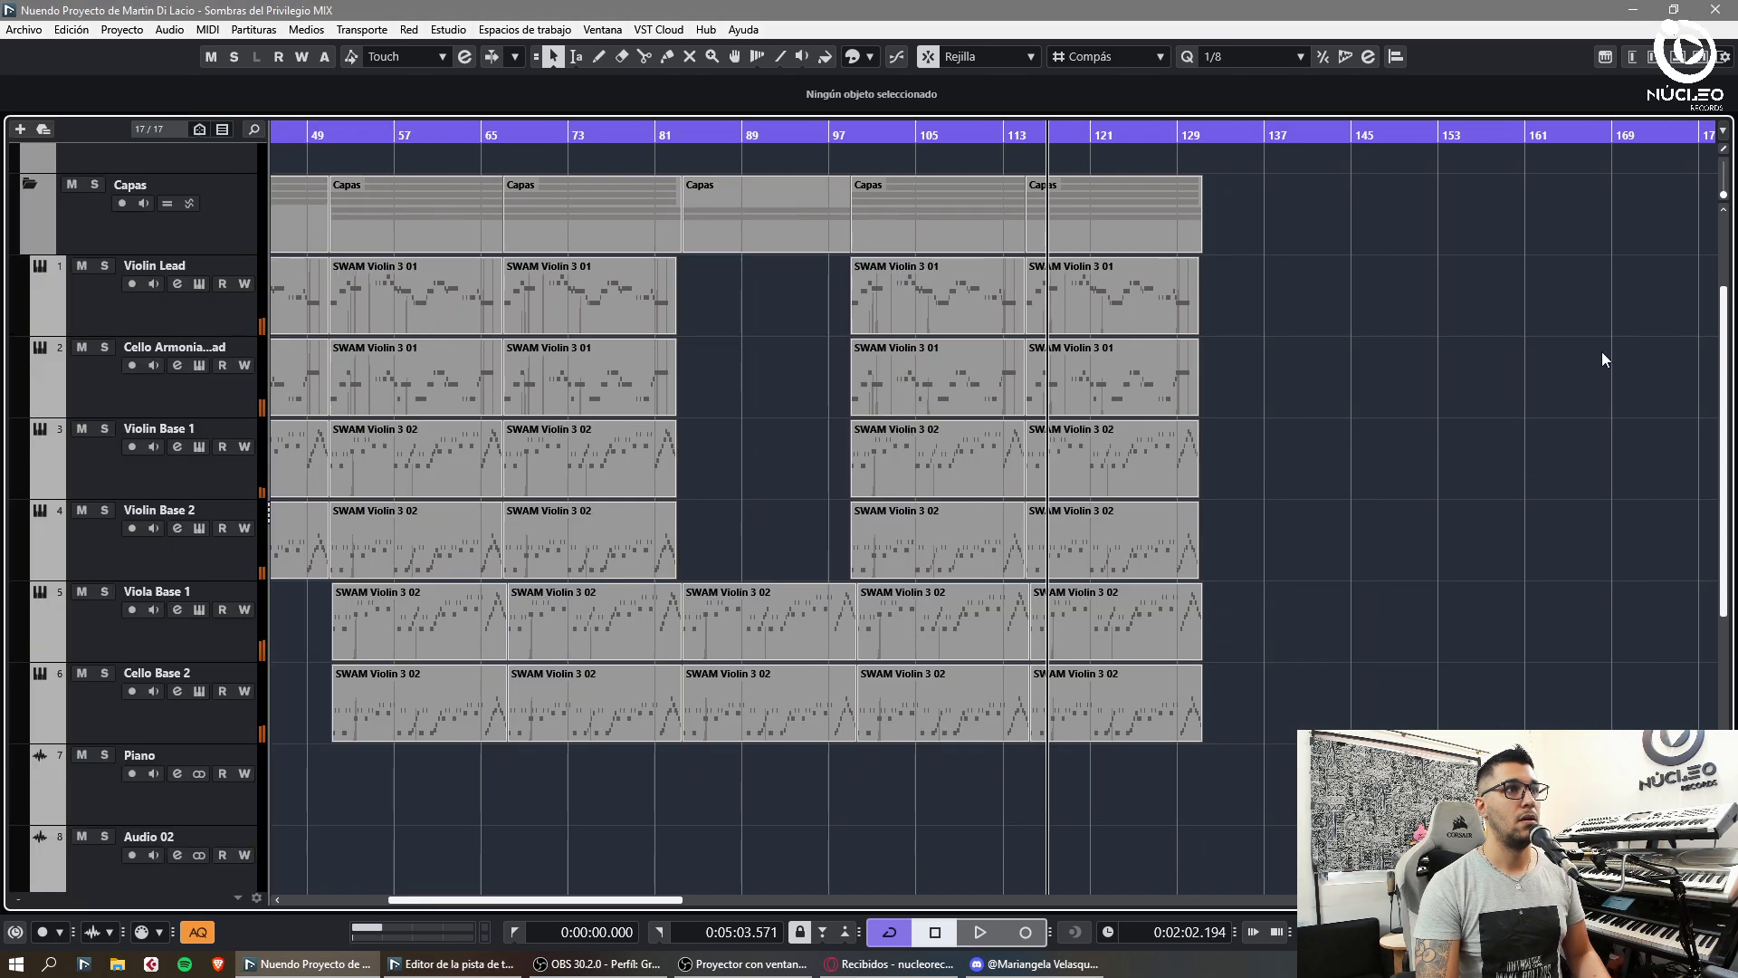
- Compare the track settings of Viola Base 1 and Cello Base 2 with those of the violin and Cello Armonia Lead tracks
click(226, 647)
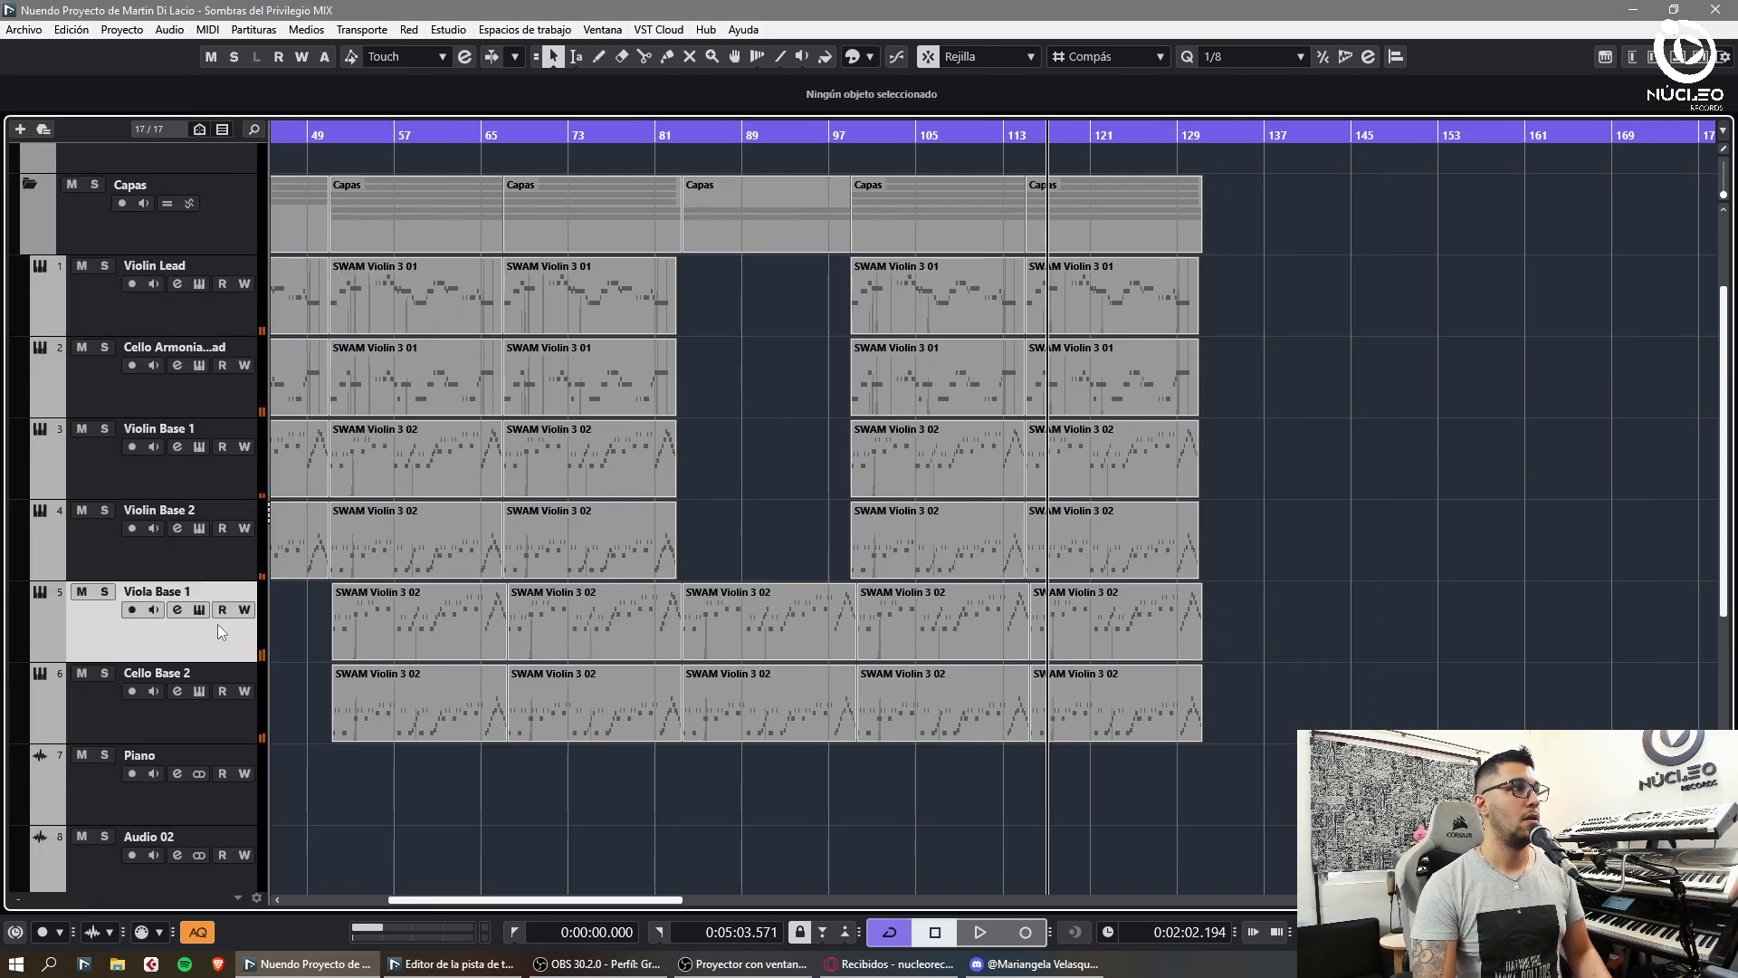
click(1654, 57)
key(Down)
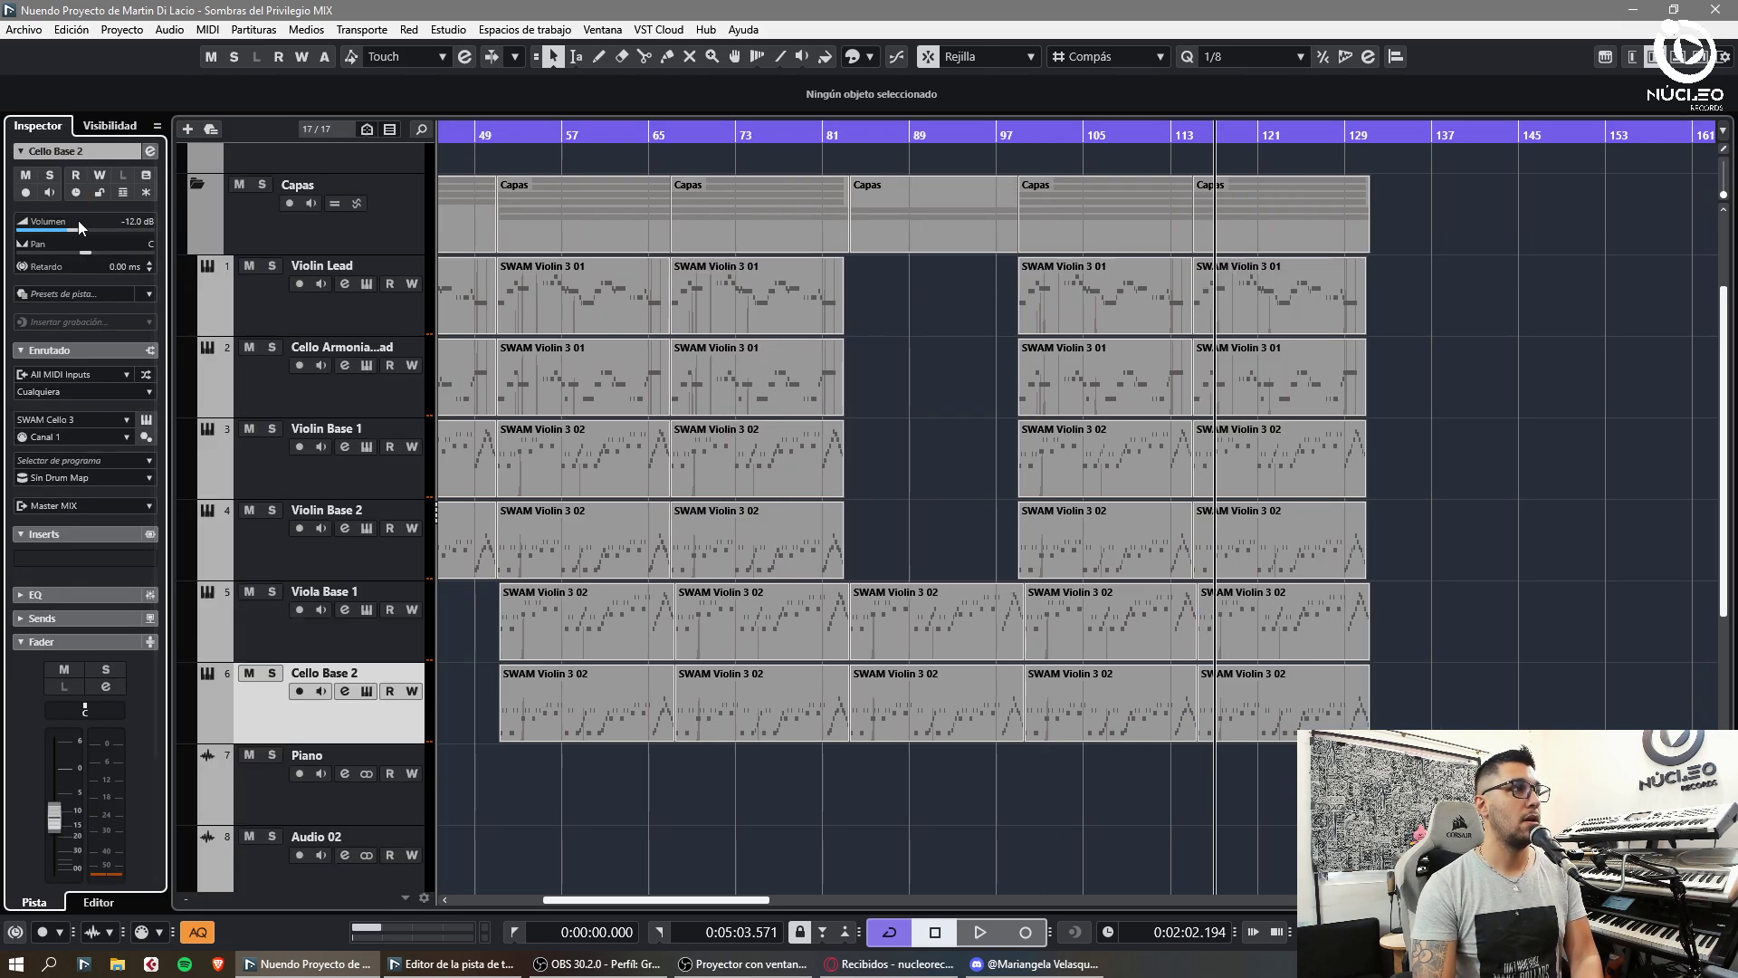
key(Up)
key(Up)
key(Up)
key(Up)
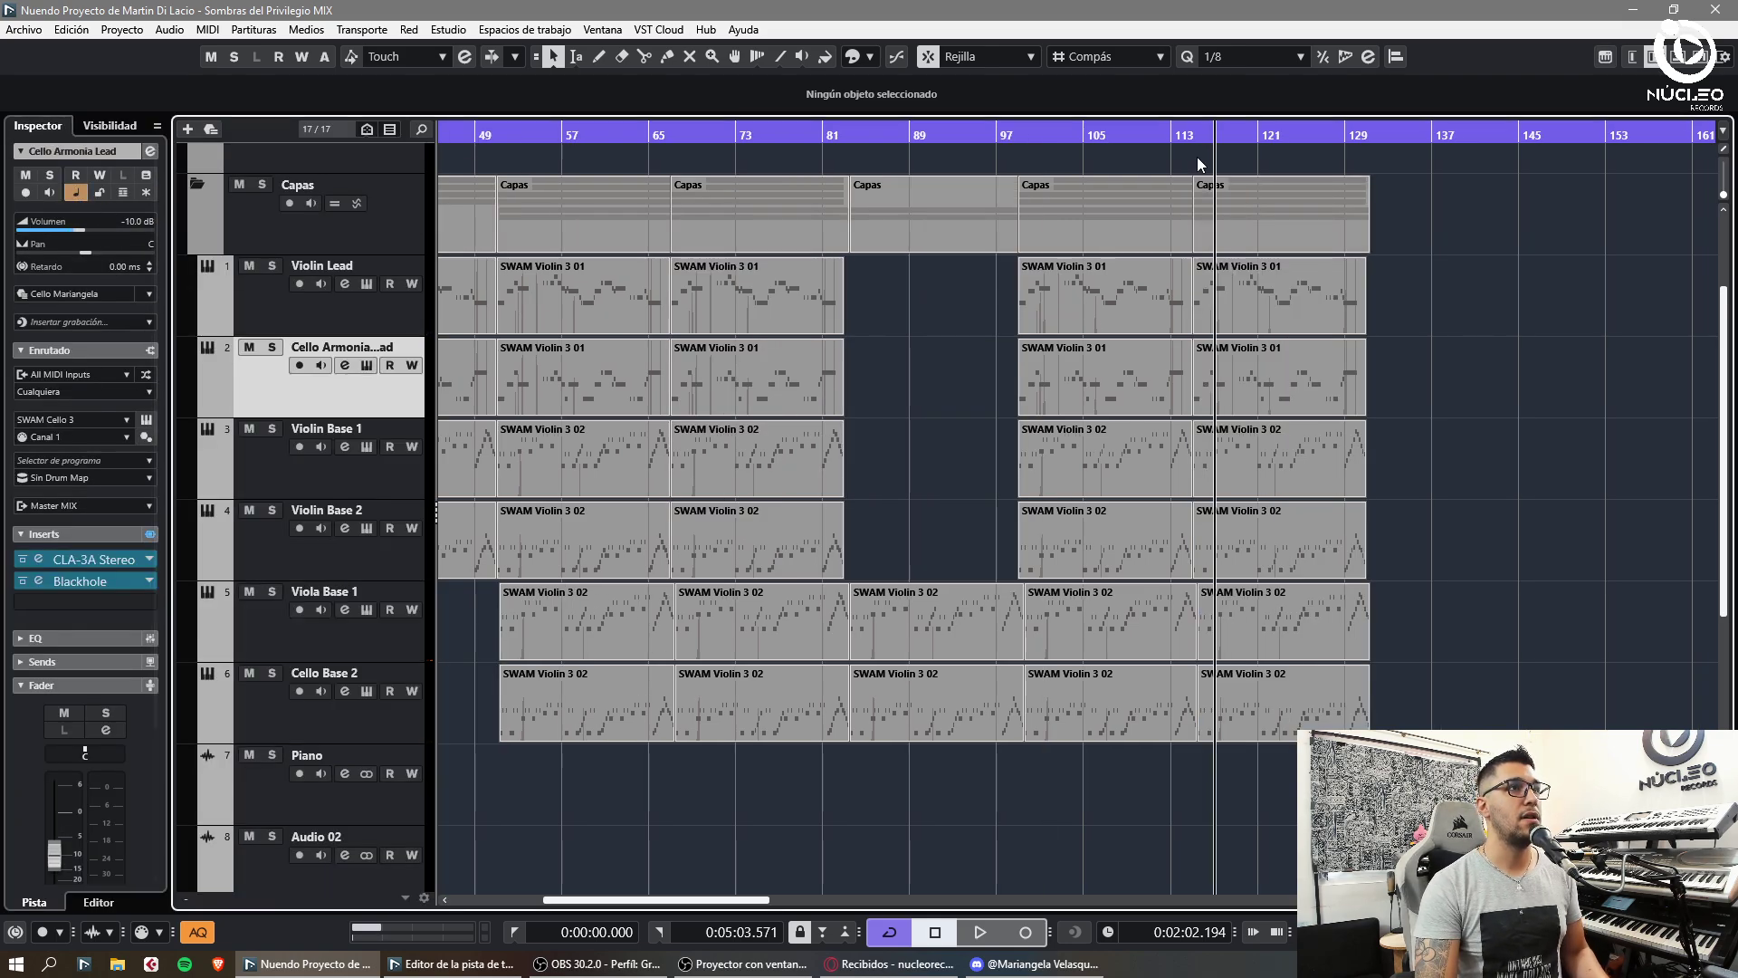
- Examine how the viola and cello clips line up with the violin clips around bar 115
key(h)
key(h)
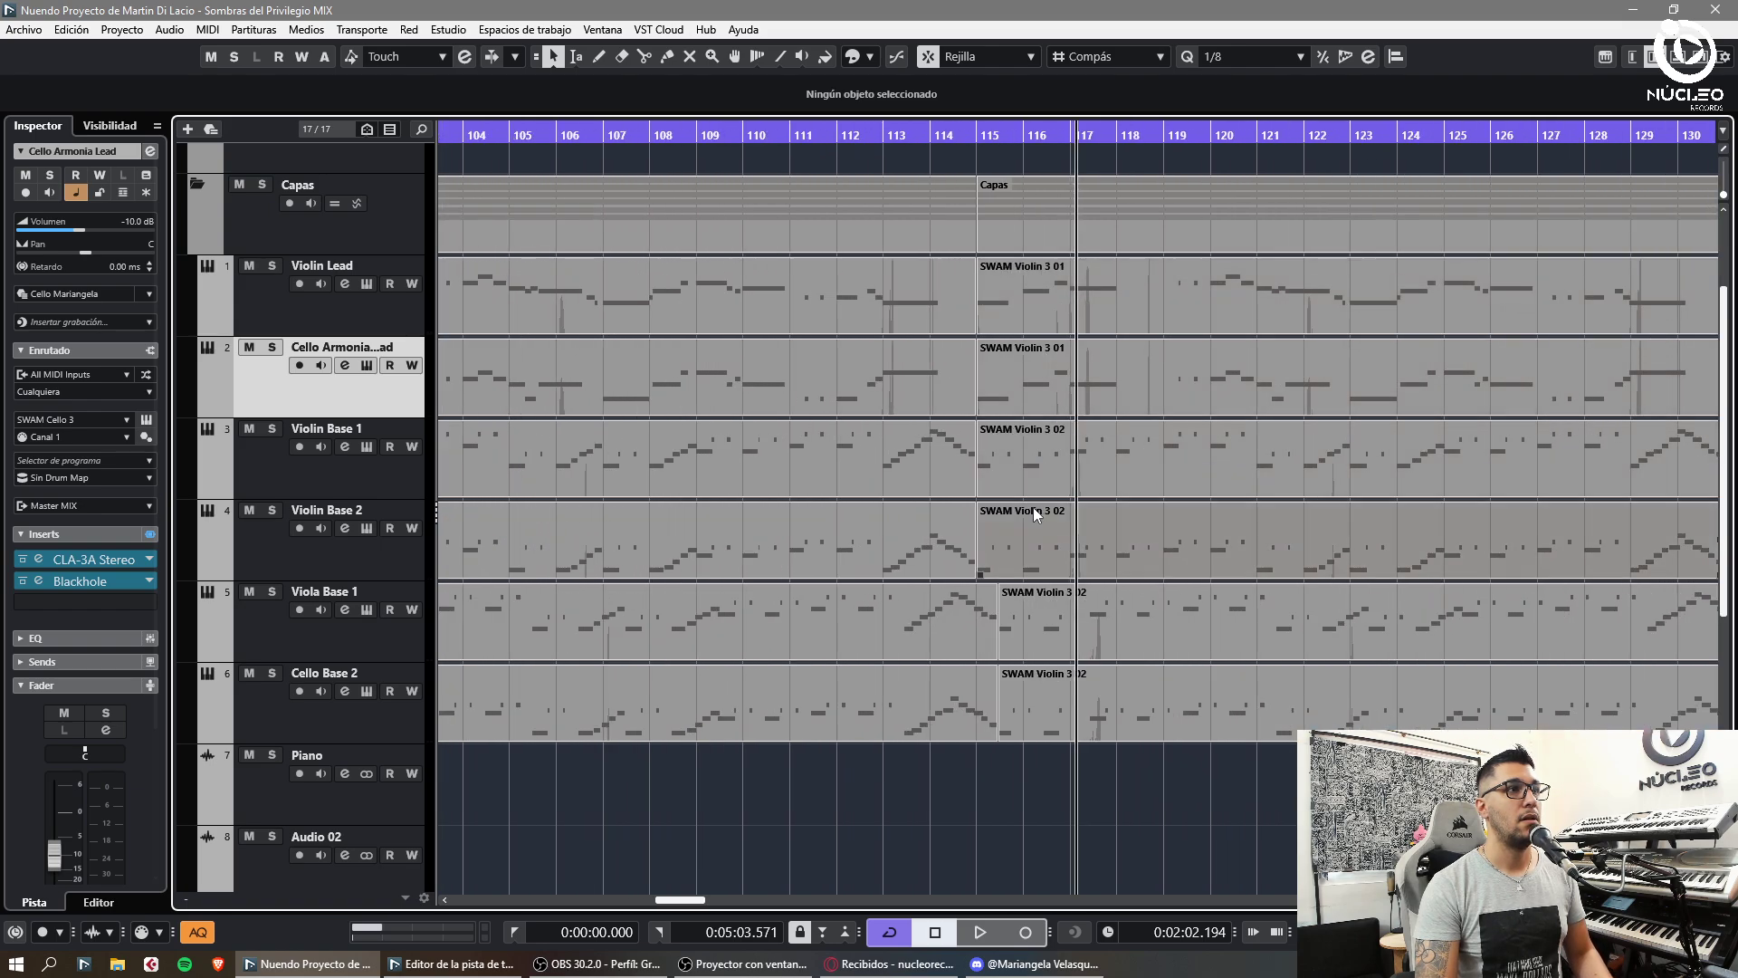
key(g)
key(g)
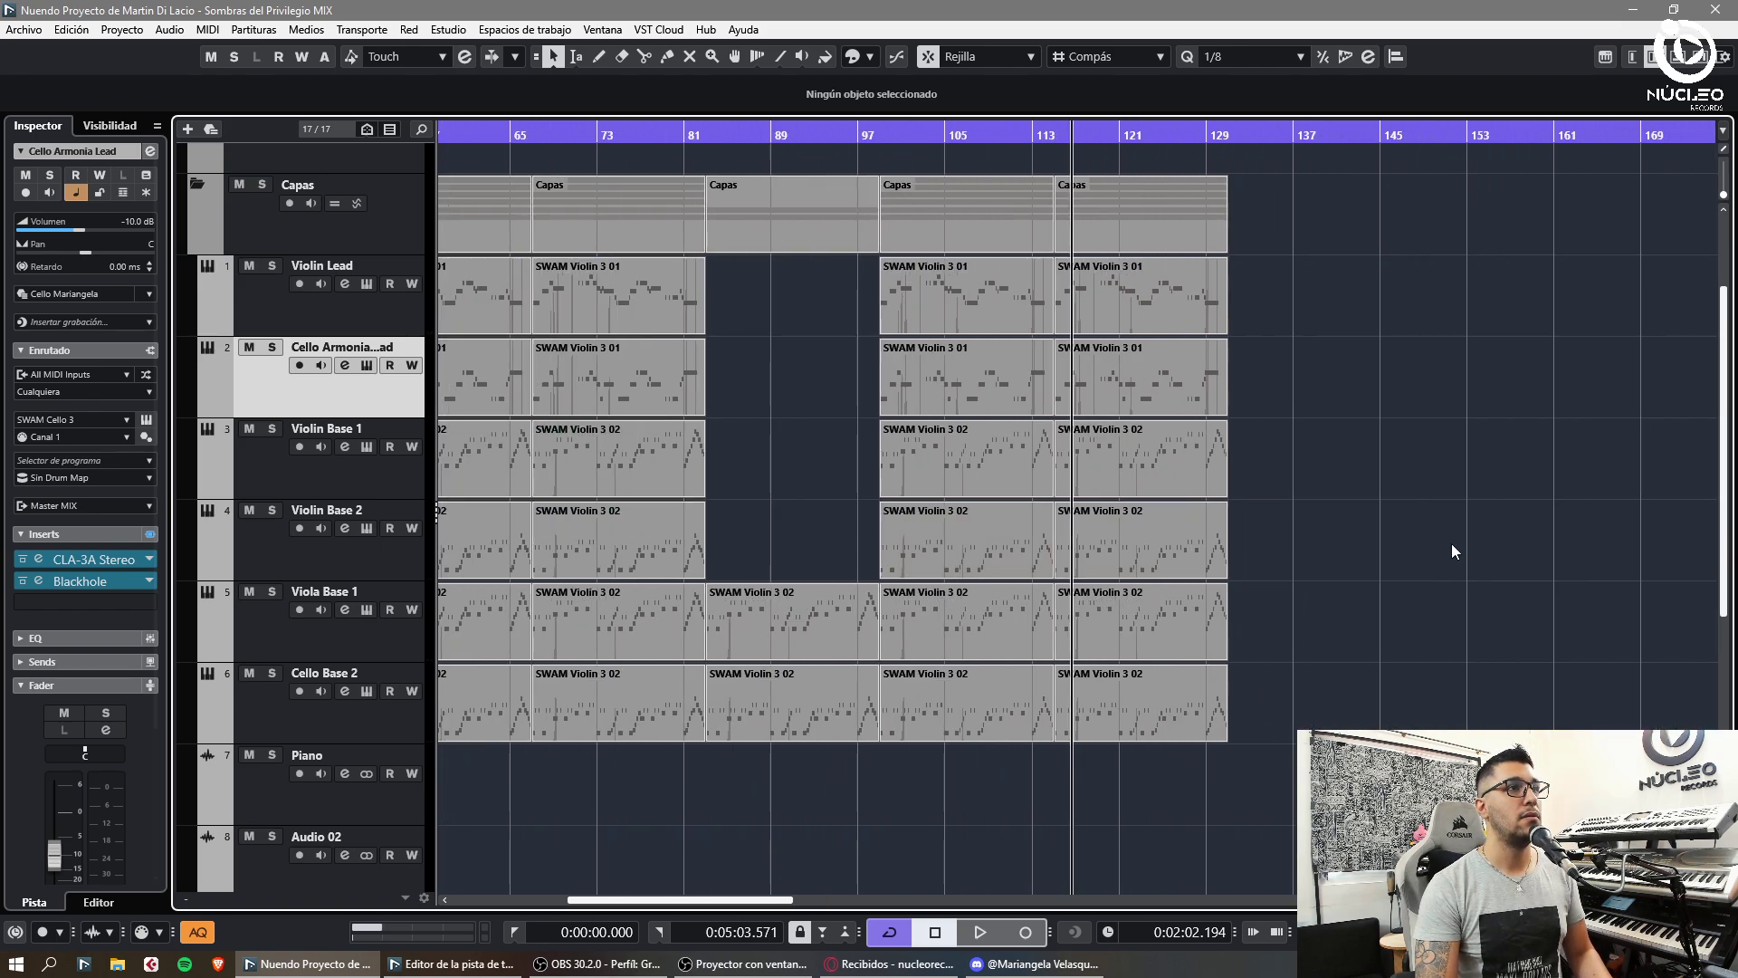
key(g)
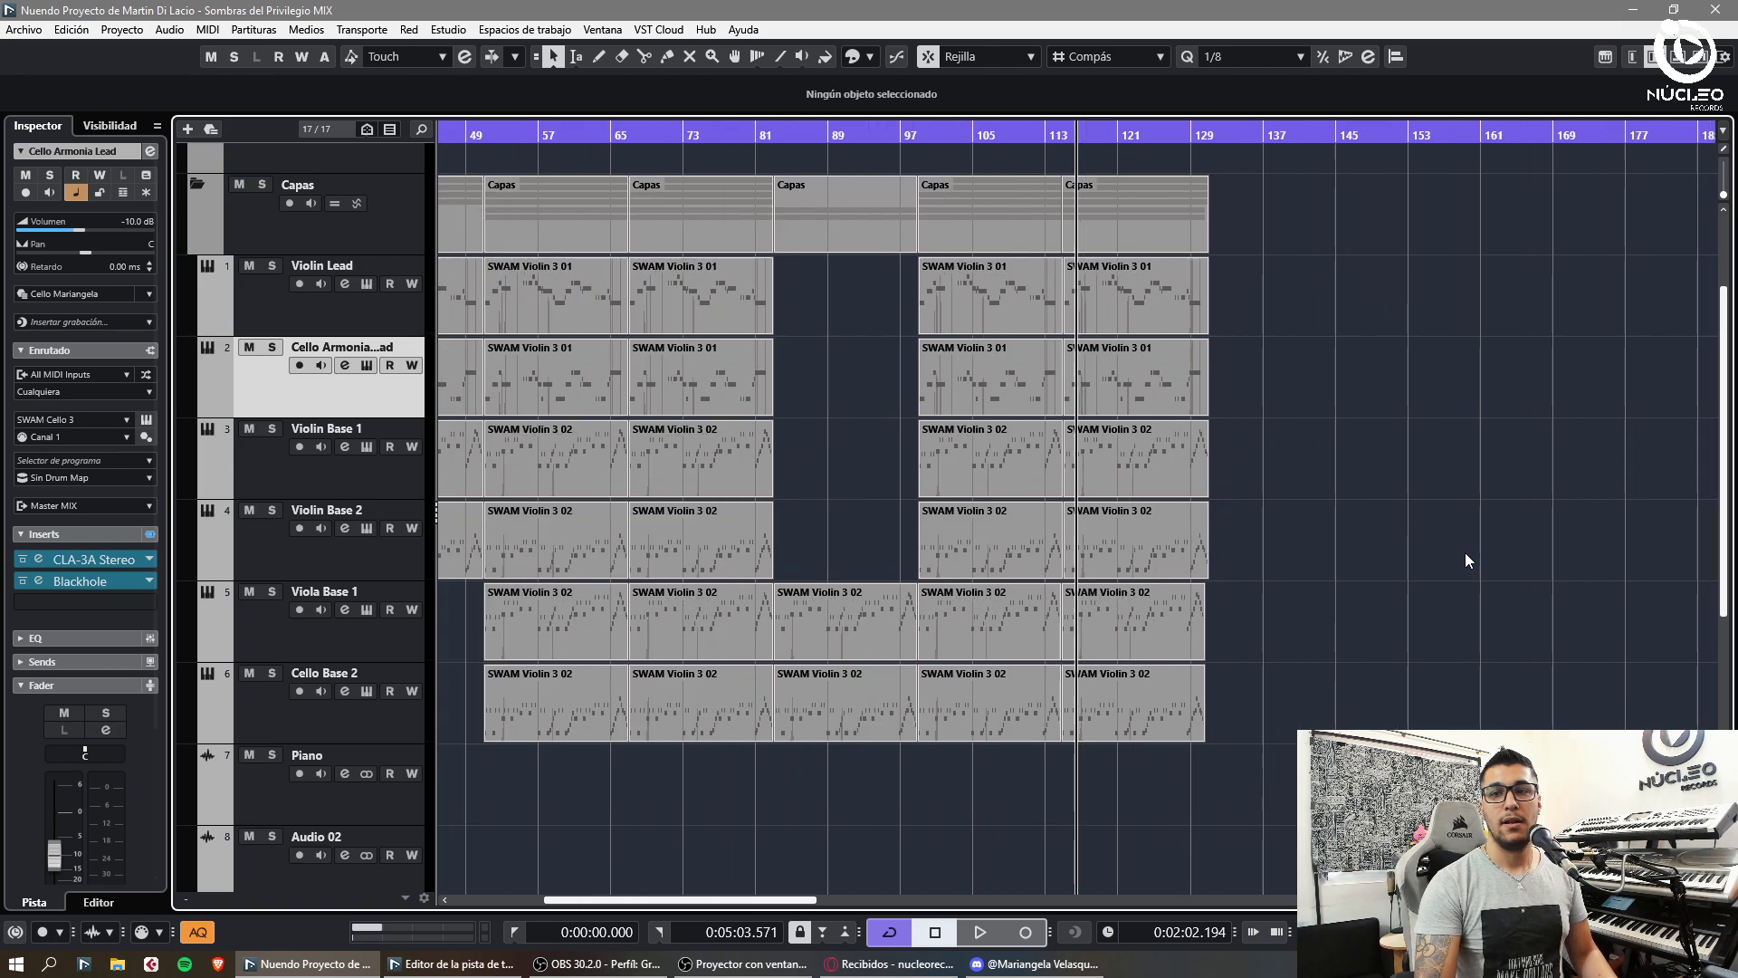
key(h)
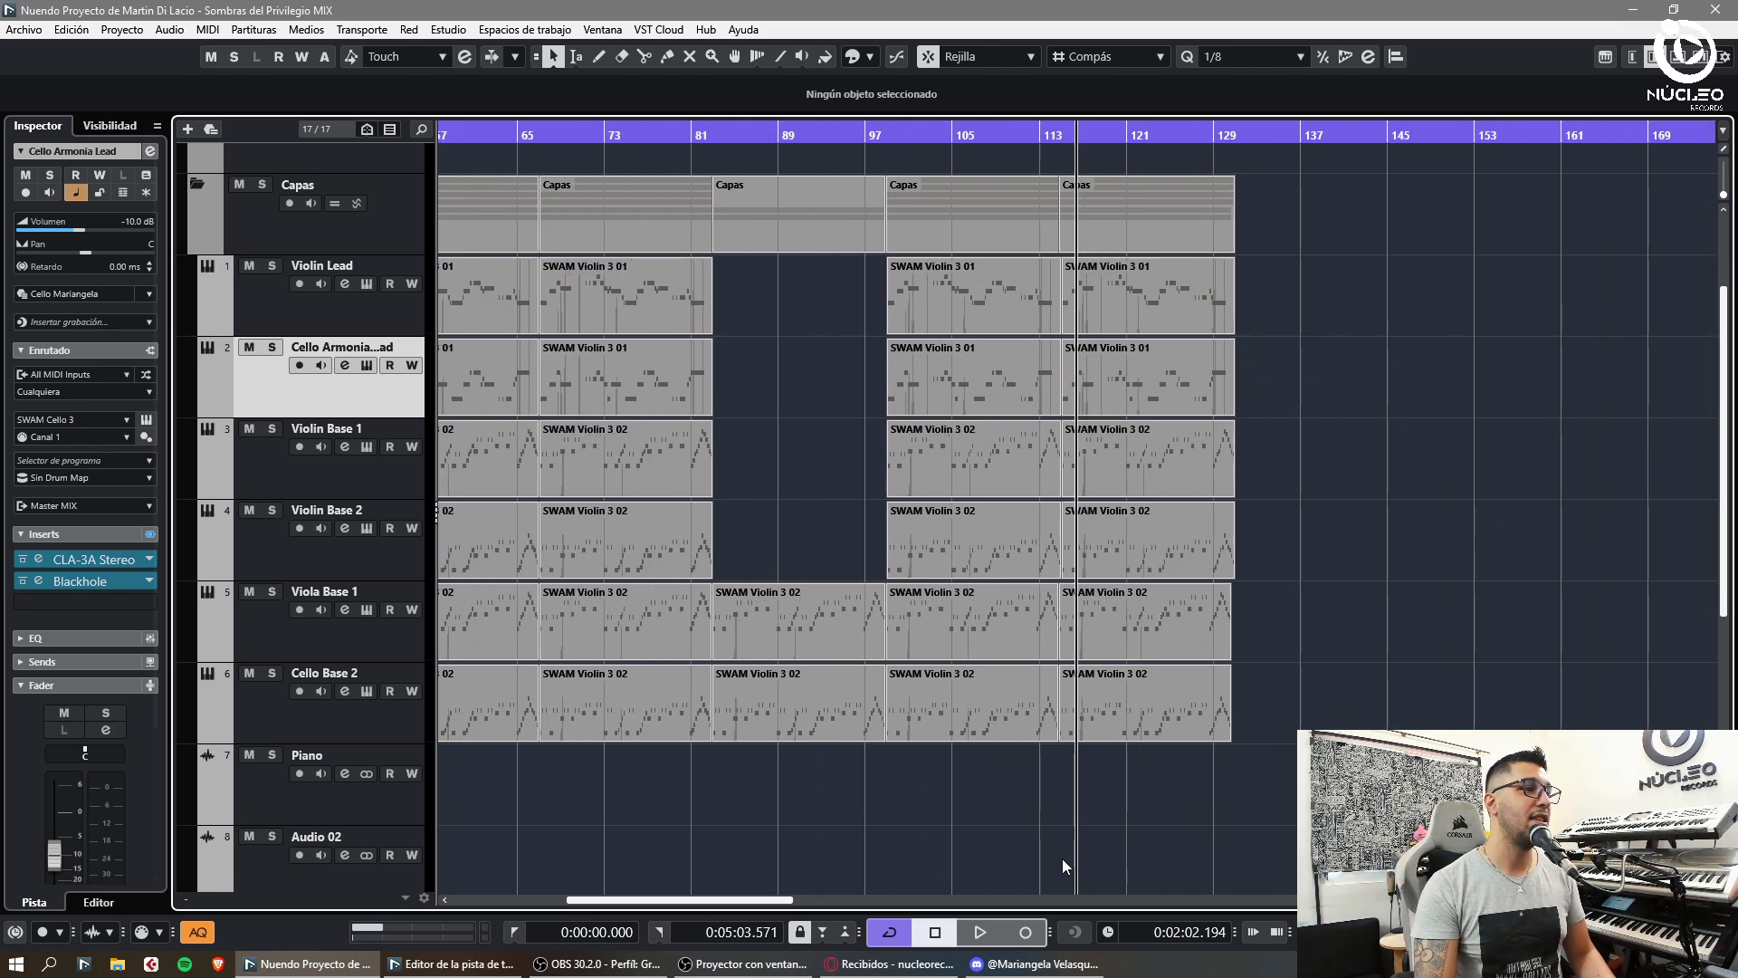
click(637, 962)
click(869, 788)
key(h)
key(h)
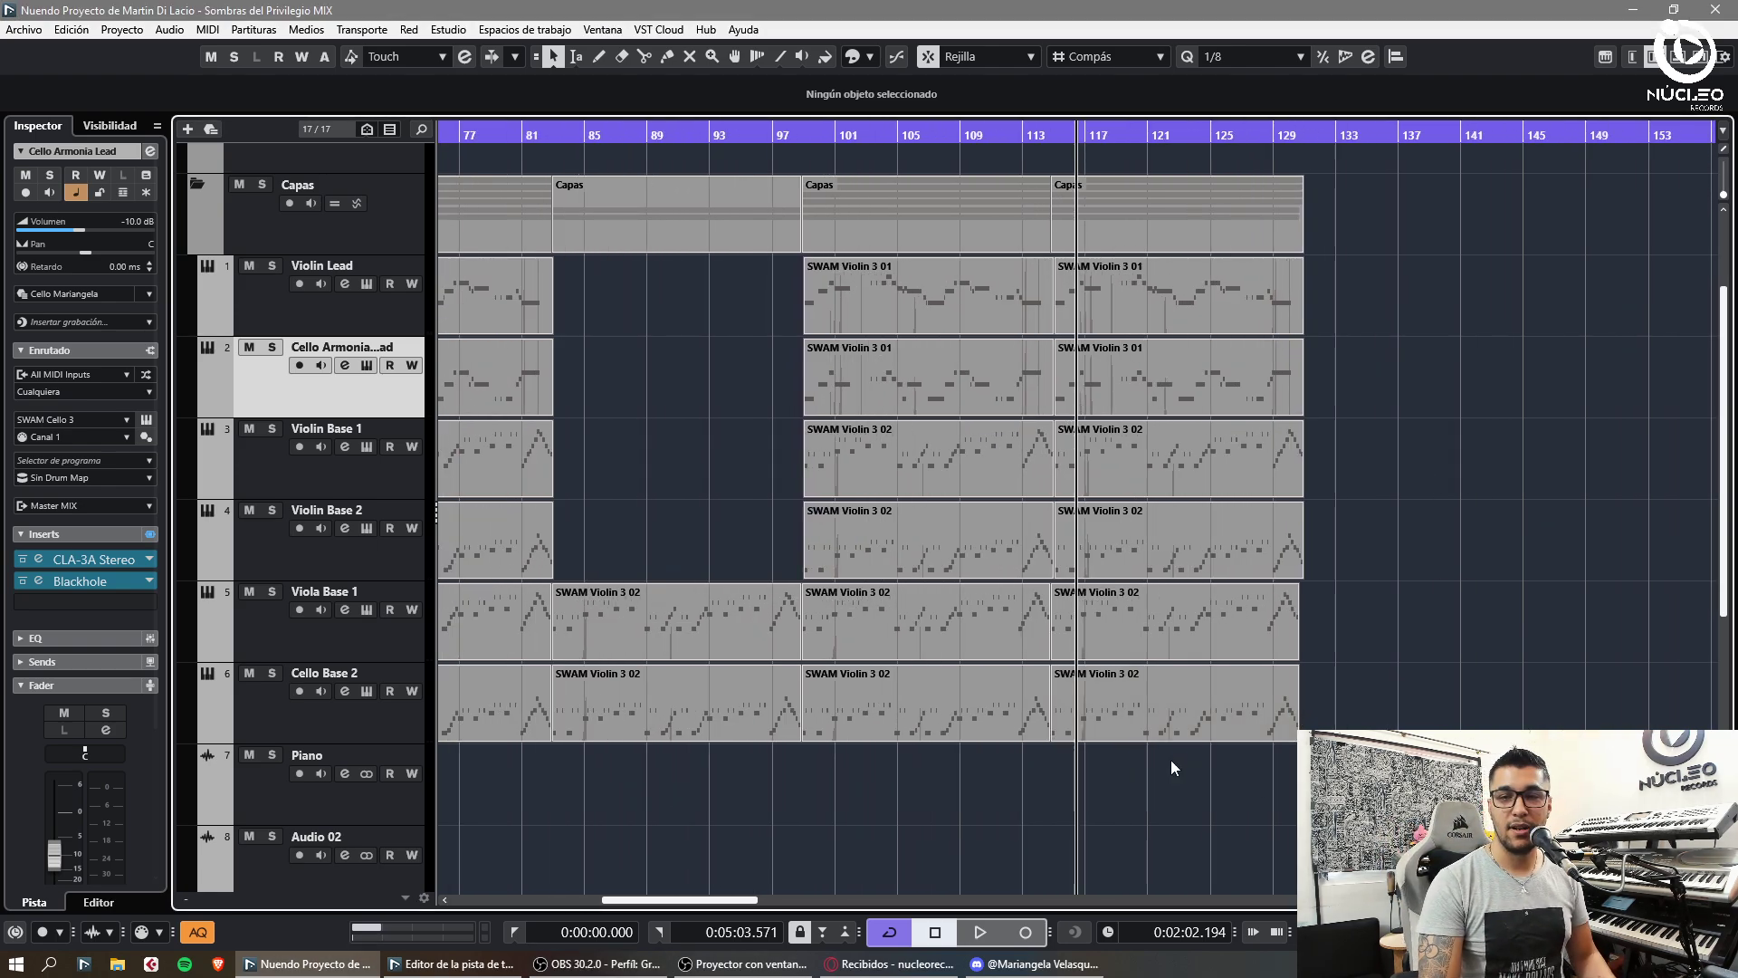
key(g)
key(g)
key(h)
key(h)
key(h)
- Examine the clip alignment at bar 99 and the start positions of the Viola Base 1 clips near bars 51 and 67
click(754, 136)
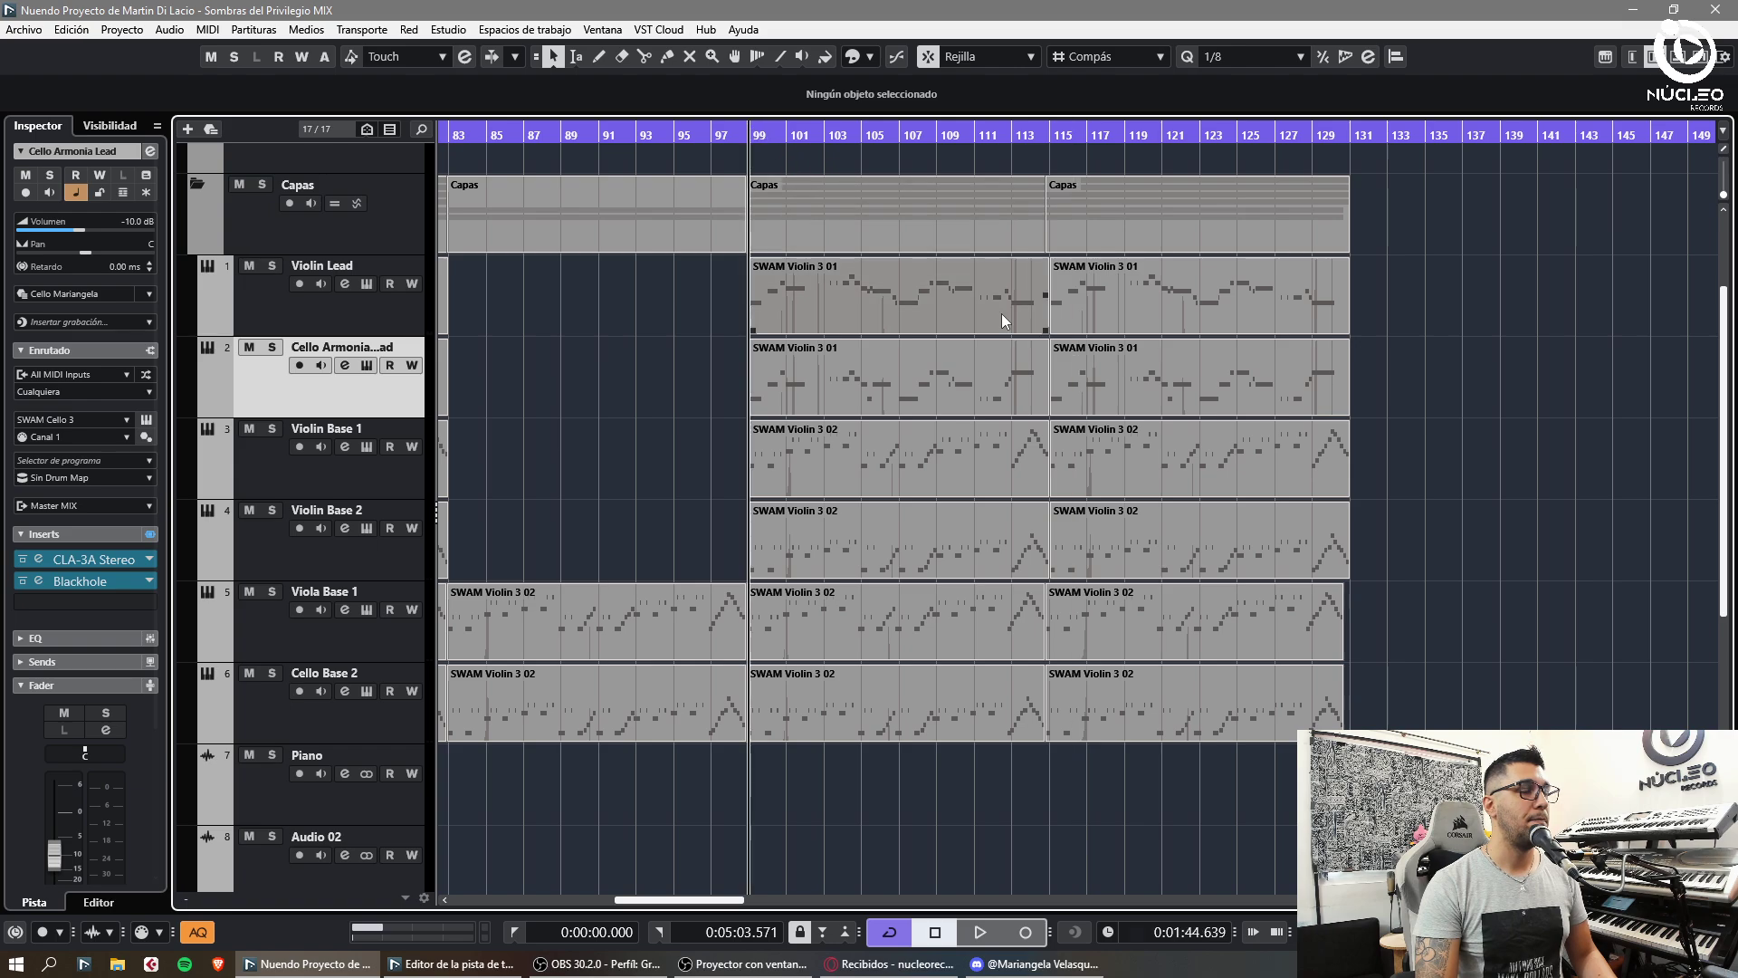
key(g)
key(h)
key(h)
key(h)
key(h)
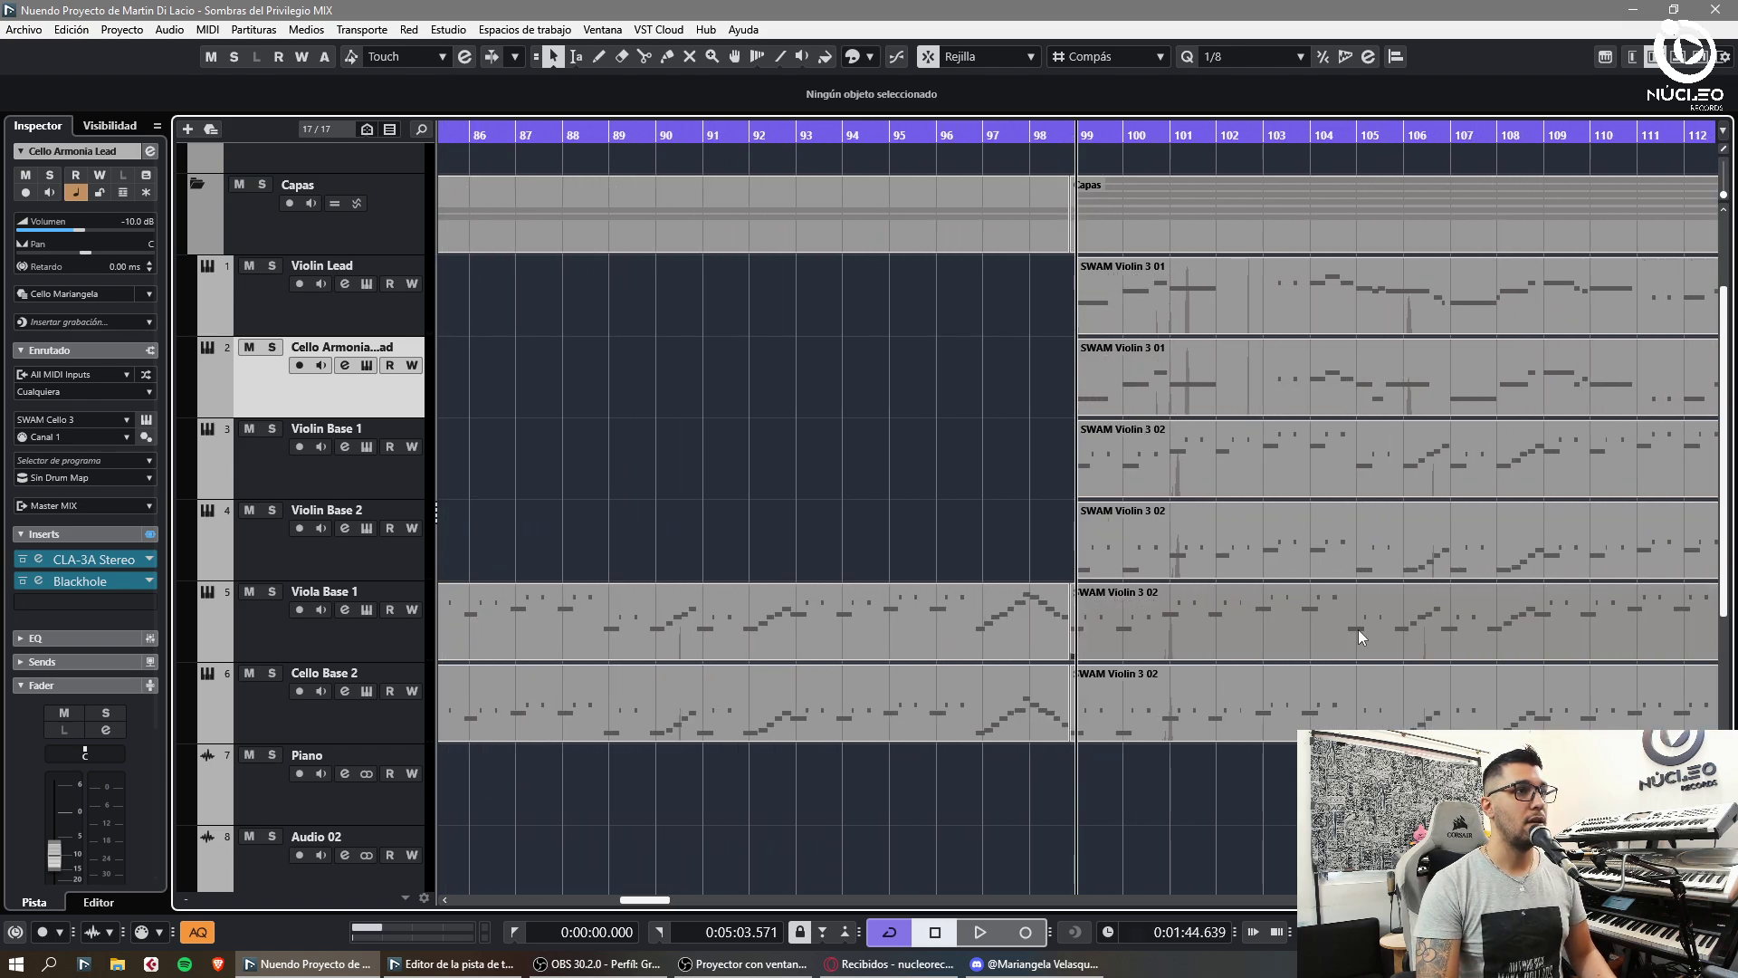
key(g)
key(g)
key(g)
key(g)
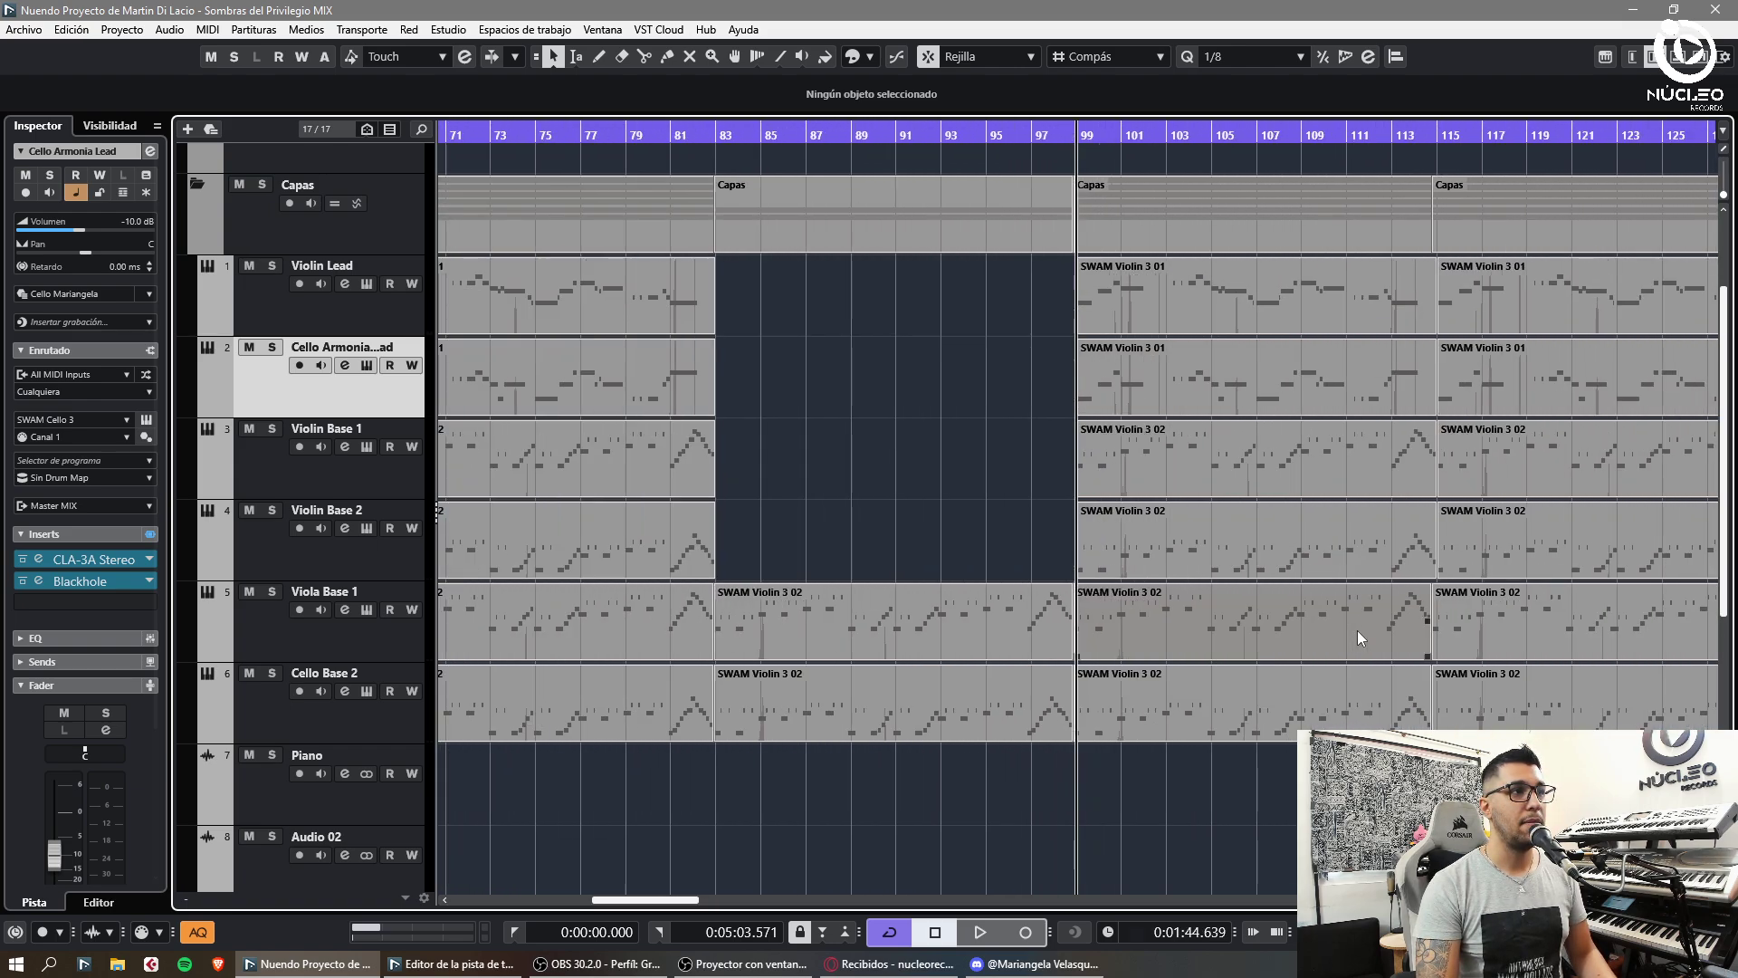
click(513, 648)
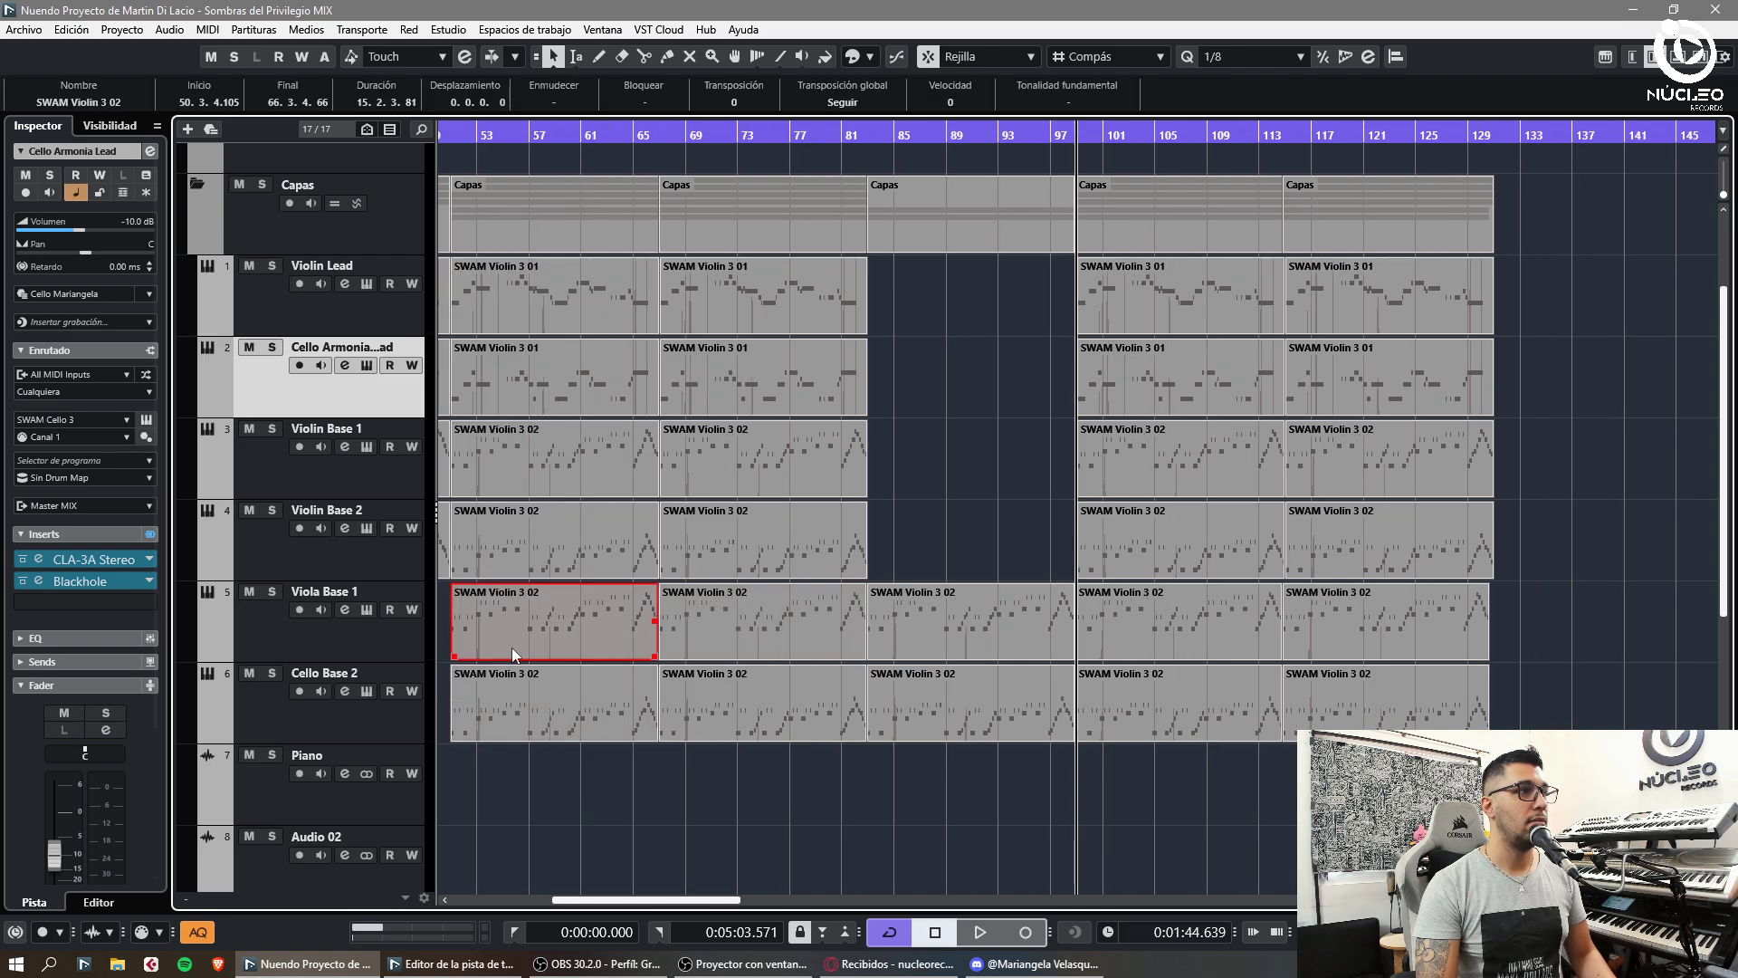
click(775, 621)
key(g)
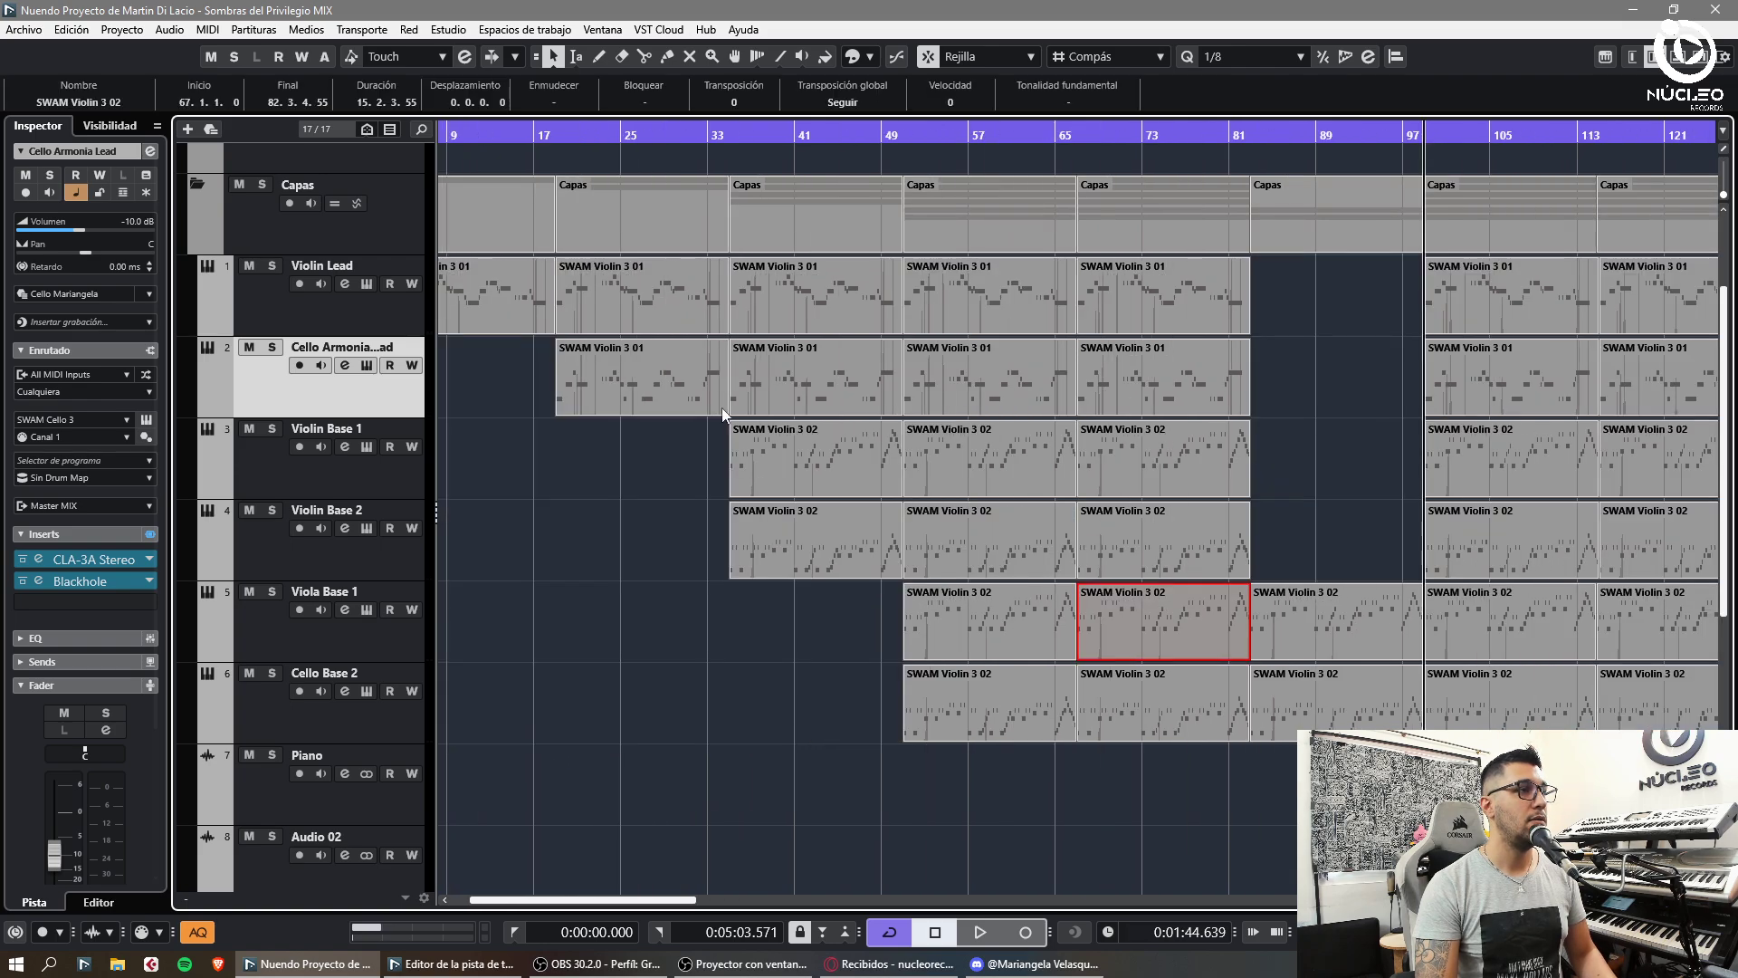
- Step back through the edit history to where the Viola Base 1 and Cello Base 2 clips end at bar 99, redoing excess undos
key(ctrl+z)
key(ctrl+z)
key(ctrl+z)
key(ctrl+z)
key(ctrl+z)
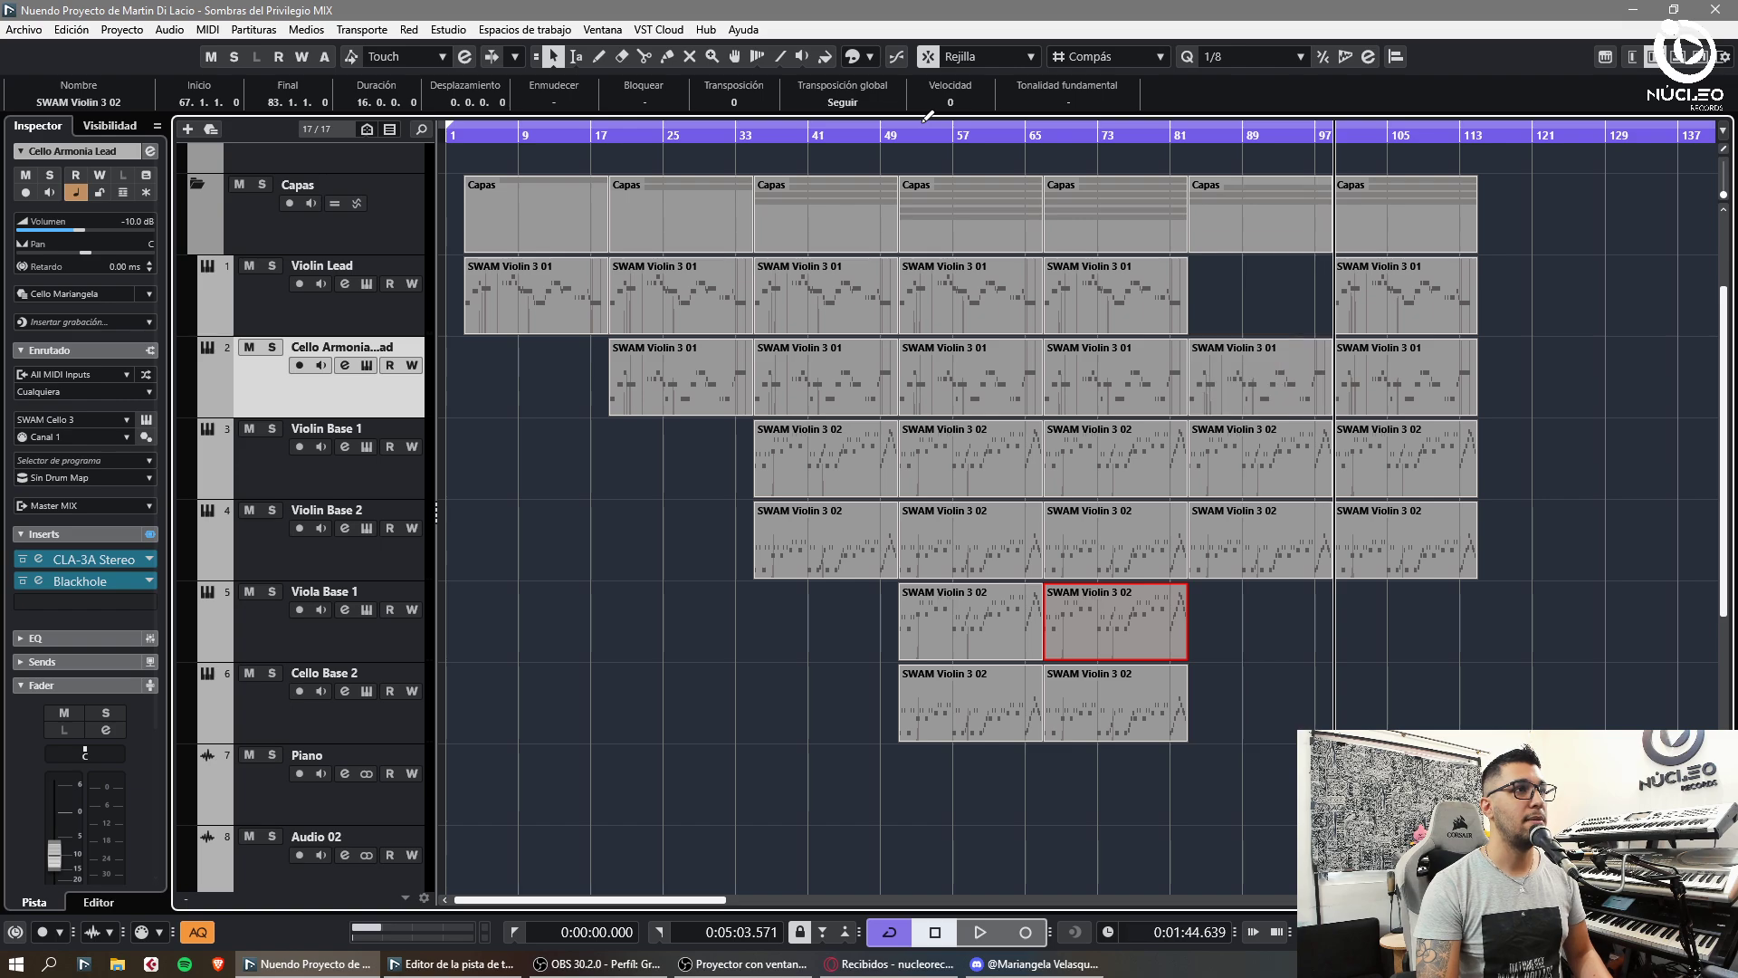
key(ctrl+shift+z)
key(ctrl+shift+z)
key(ctrl+shift+z)
key(ctrl+shift+z)
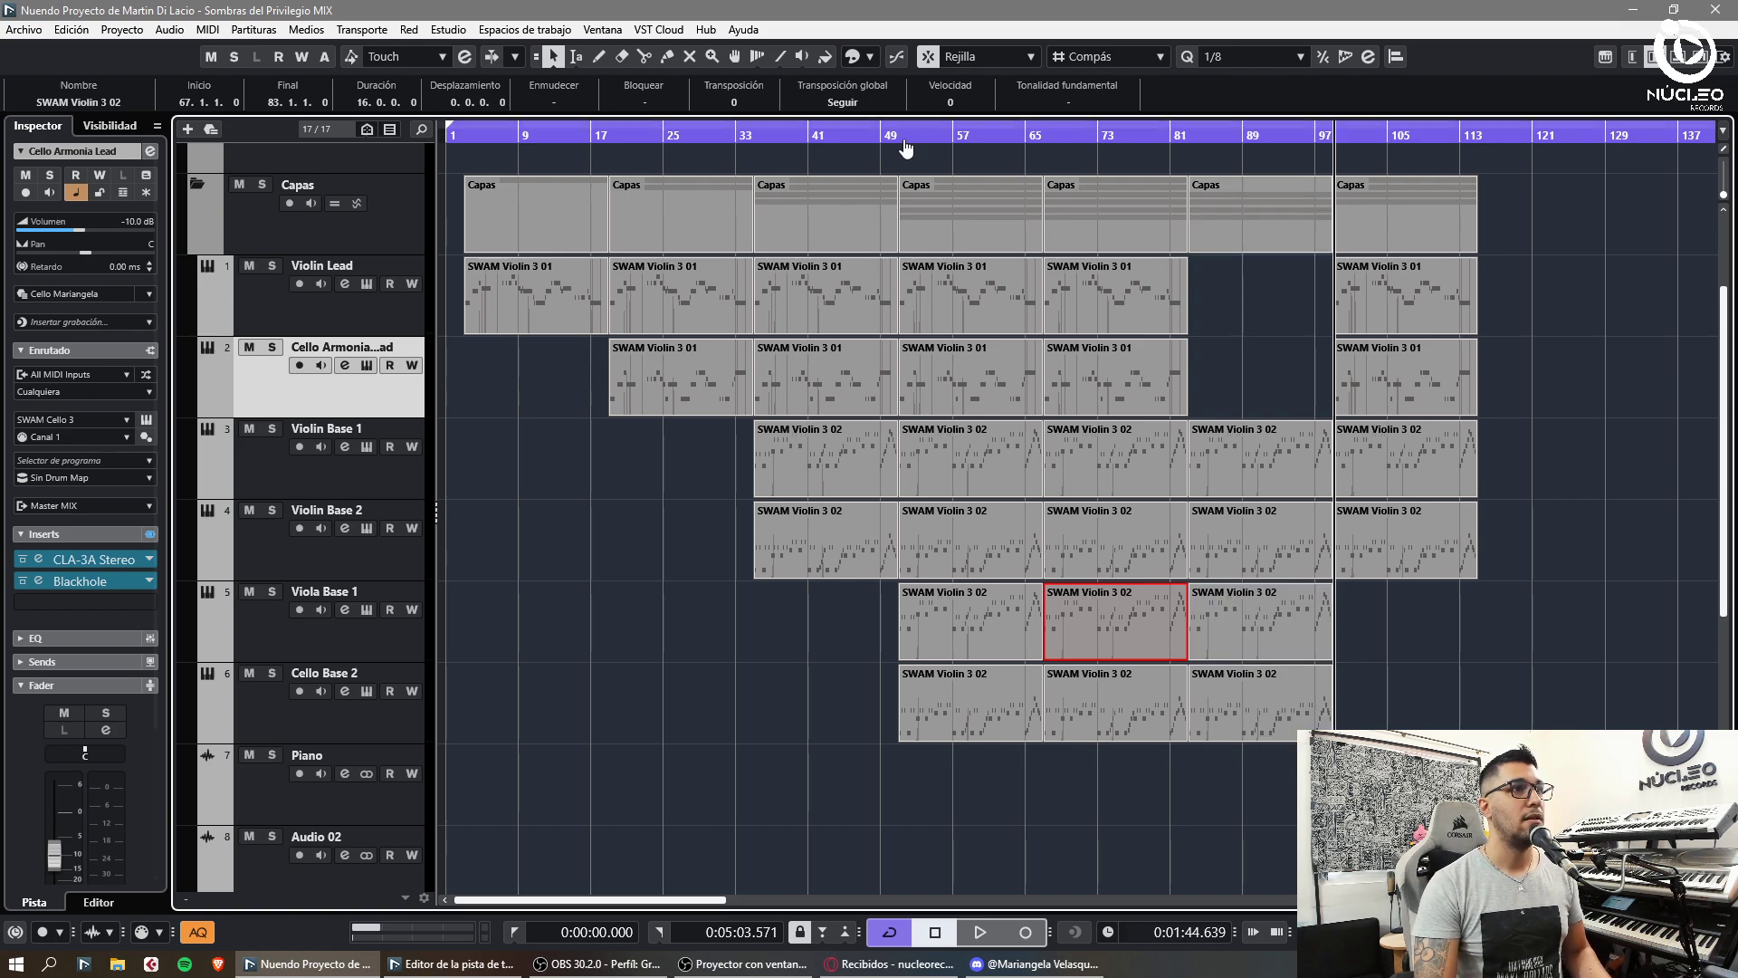
- Examine closely whether the Viola Base 1 and Cello Base 2 clips start exactly at bar 51 with the other string clips
drag(904, 138, 913, 181)
key(h)
key(h)
key(h)
key(h)
key(h)
key(g)
click(912, 781)
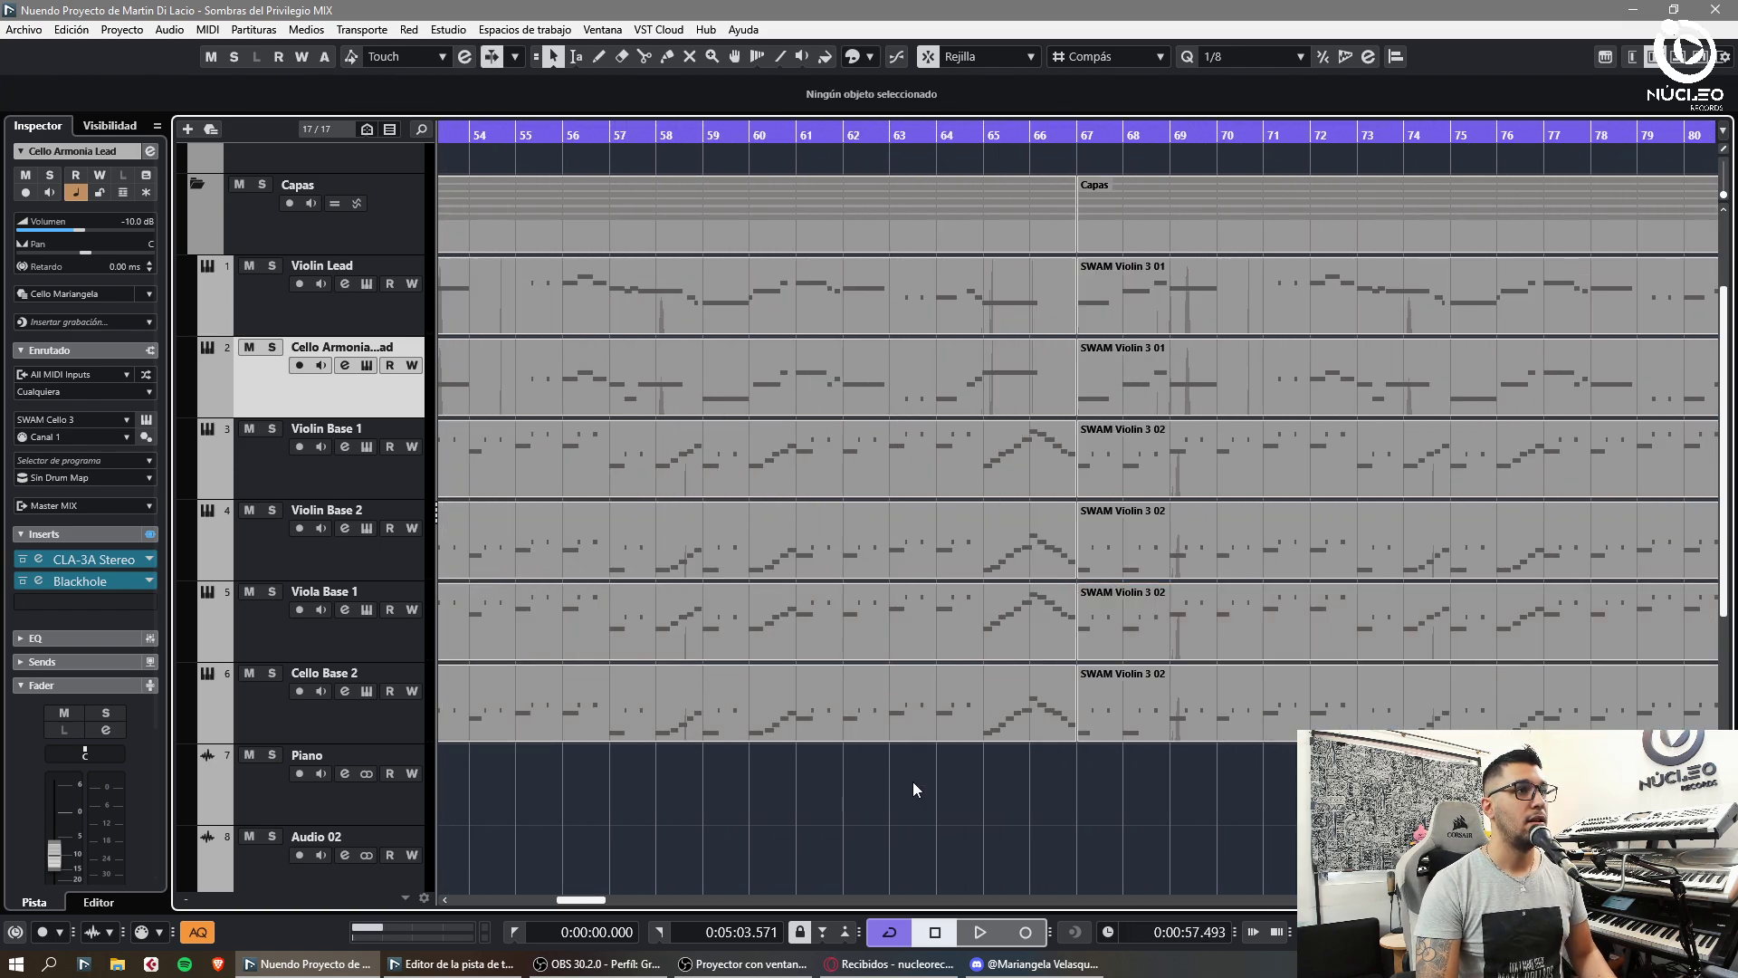
key(f)
key(h)
key(h)
key(h)
key(h)
key(h)
key(h)
key(h)
key(h)
key(h)
click(1041, 658)
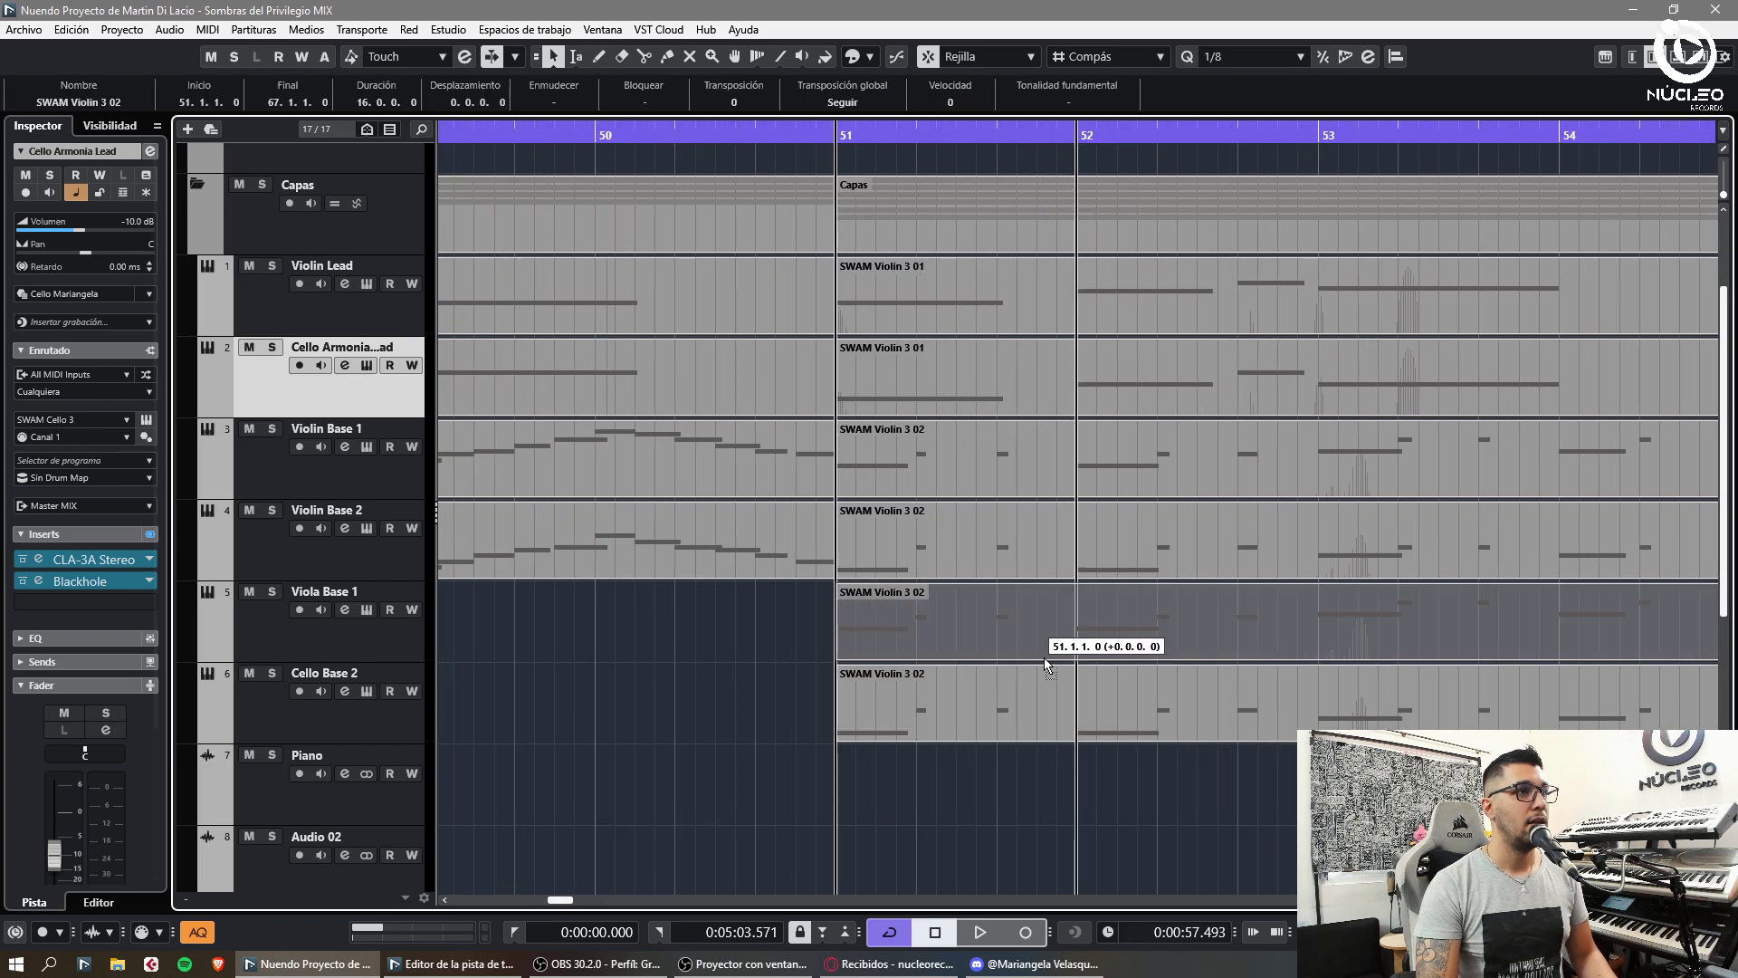
key(g)
key(g)
key(g)
key(g)
key(g)
key(g)
key(g)
key(g)
key(g)
key(g)
key(g)
key(g)
key(g)
key(g)
key(g)
key(g)
key(g)
key(g)
key(g)
click(1286, 796)
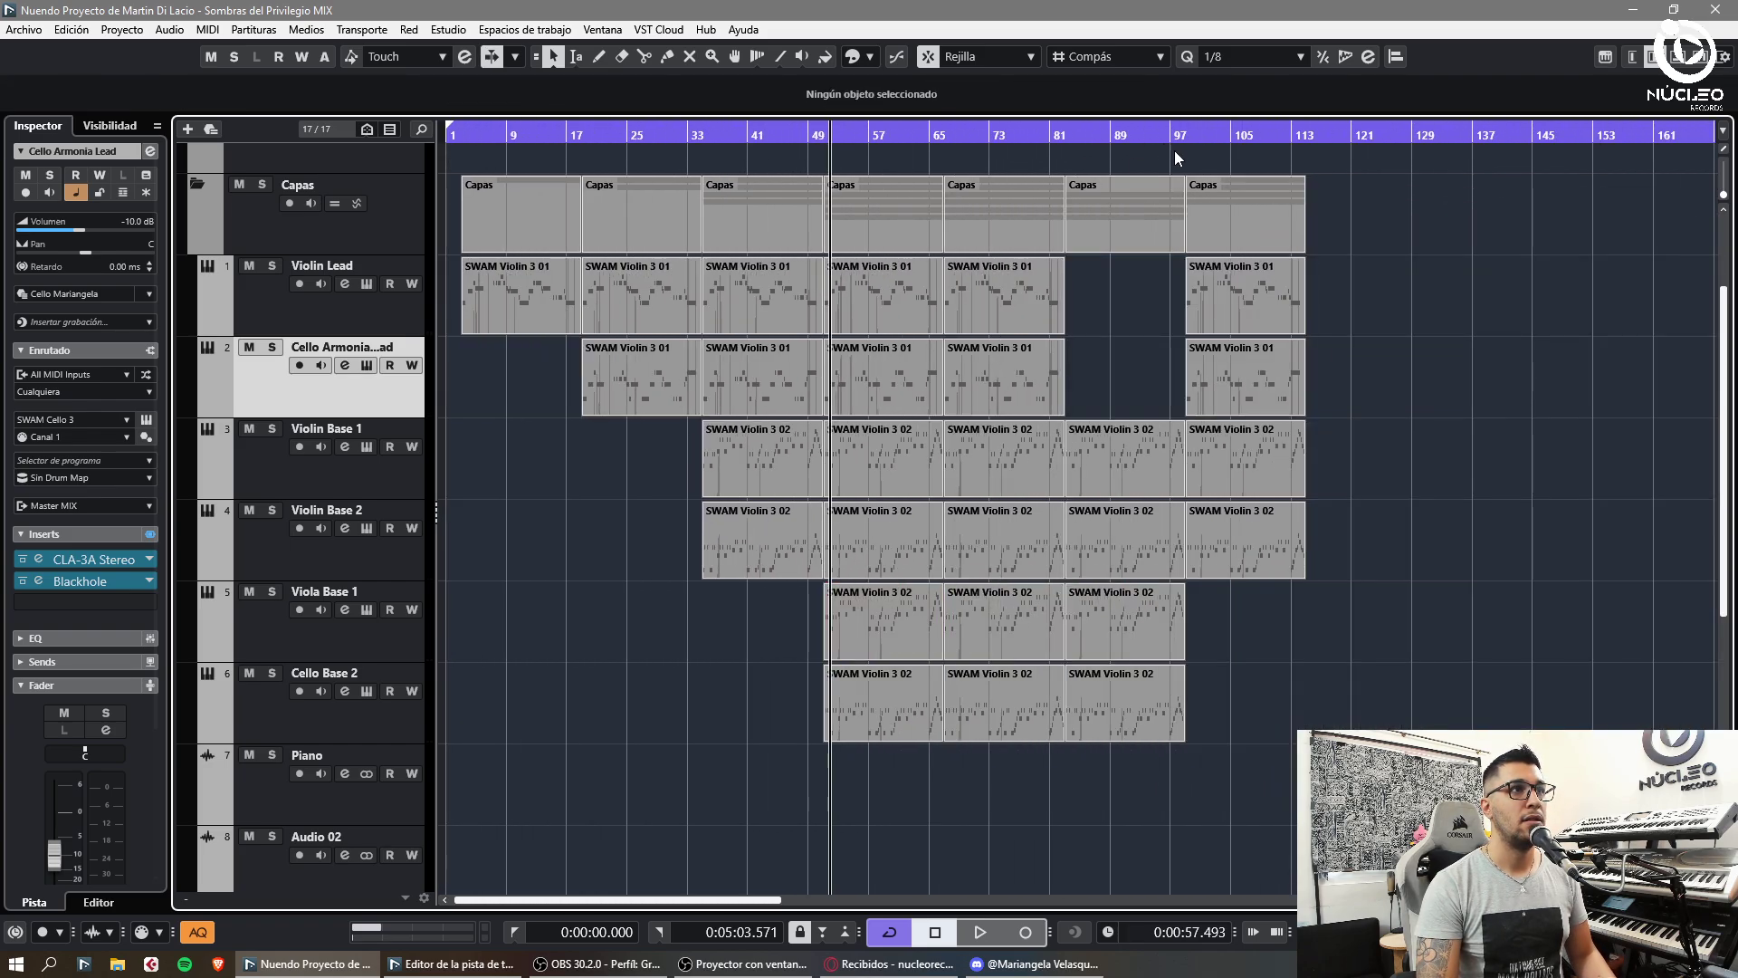
- Delete the Violin Base 1 and Violin Base 2 clips between bars 83 and 99
click(1176, 138)
key(g)
key(h)
key(h)
key(h)
key(h)
key(h)
key(h)
key(h)
key(h)
key(h)
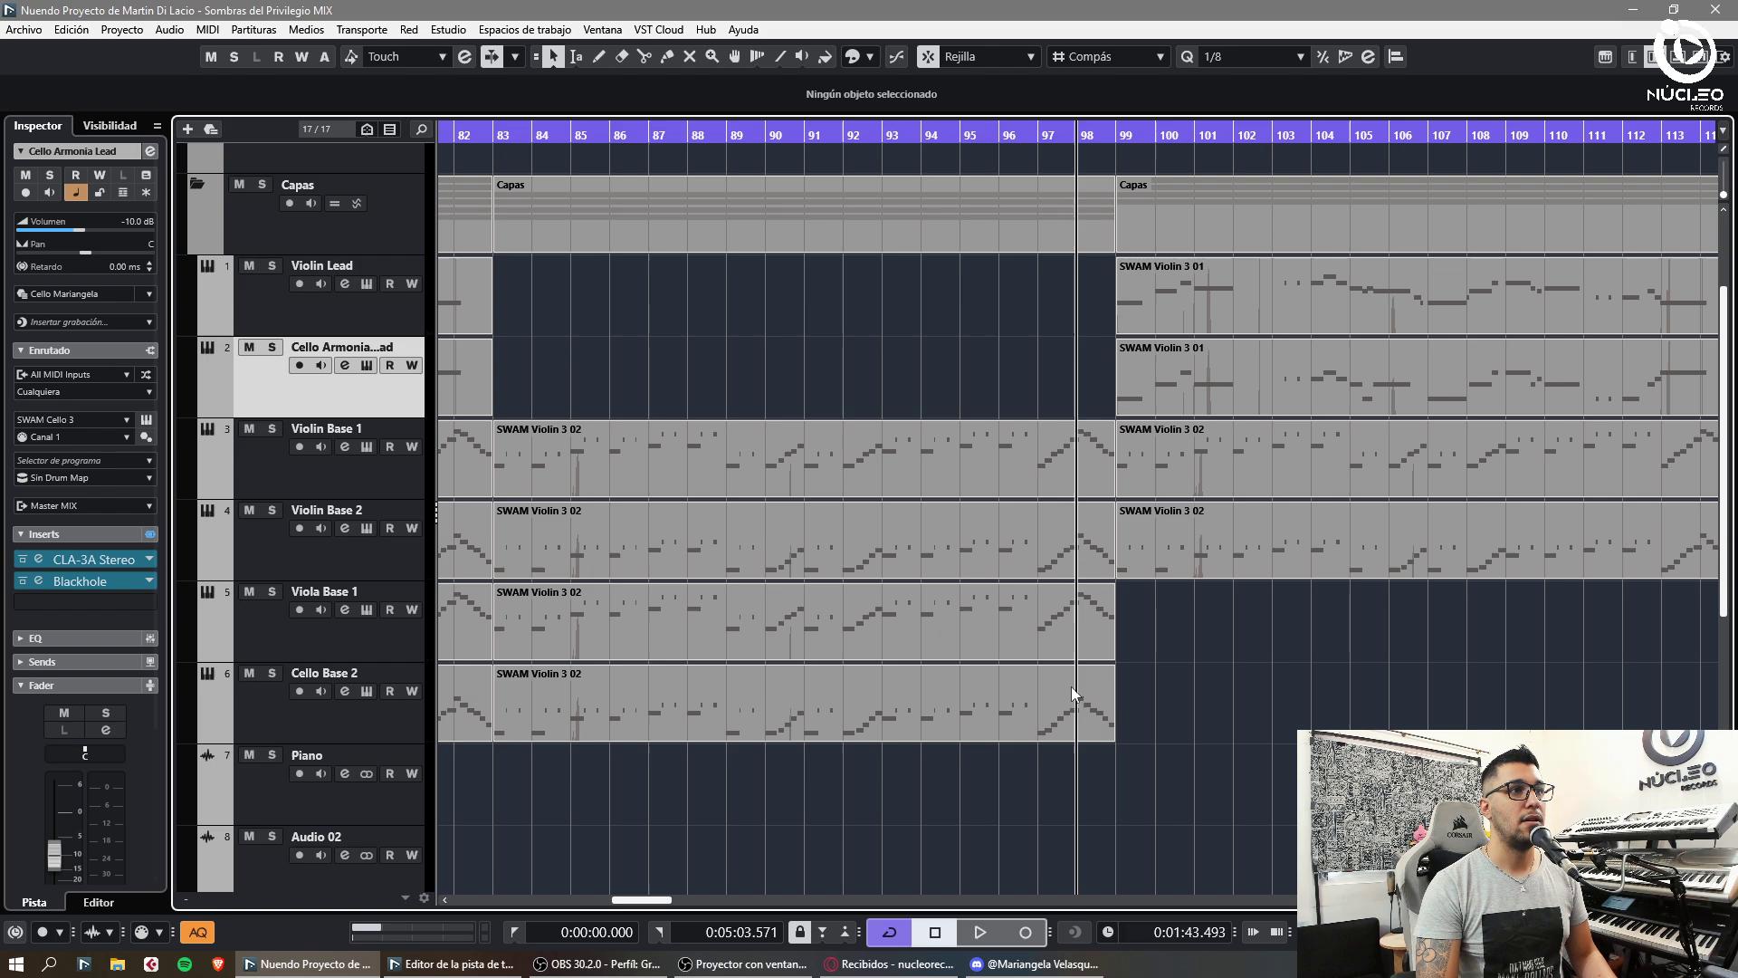
click(943, 586)
click(936, 539)
key(Delete)
click(940, 461)
key(Delete)
click(1242, 656)
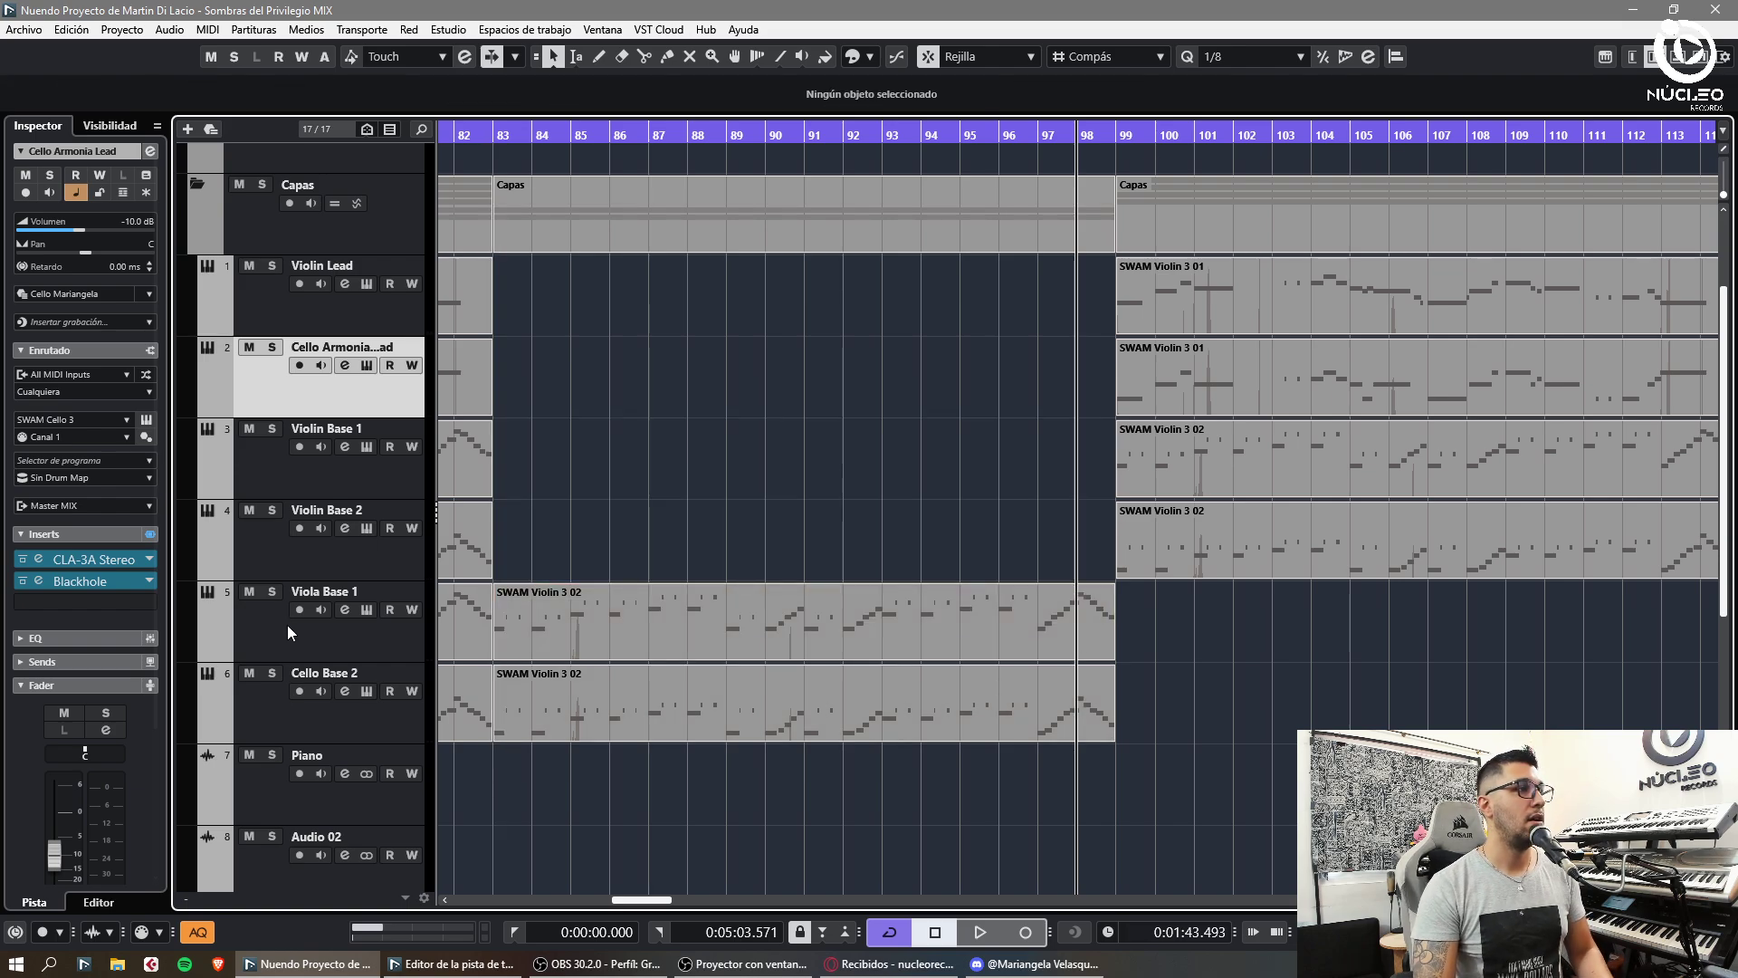
- Switch the Viola Base 1 and Cello Base 2 tracks to musical time base
click(286, 627)
click(79, 217)
key(Down)
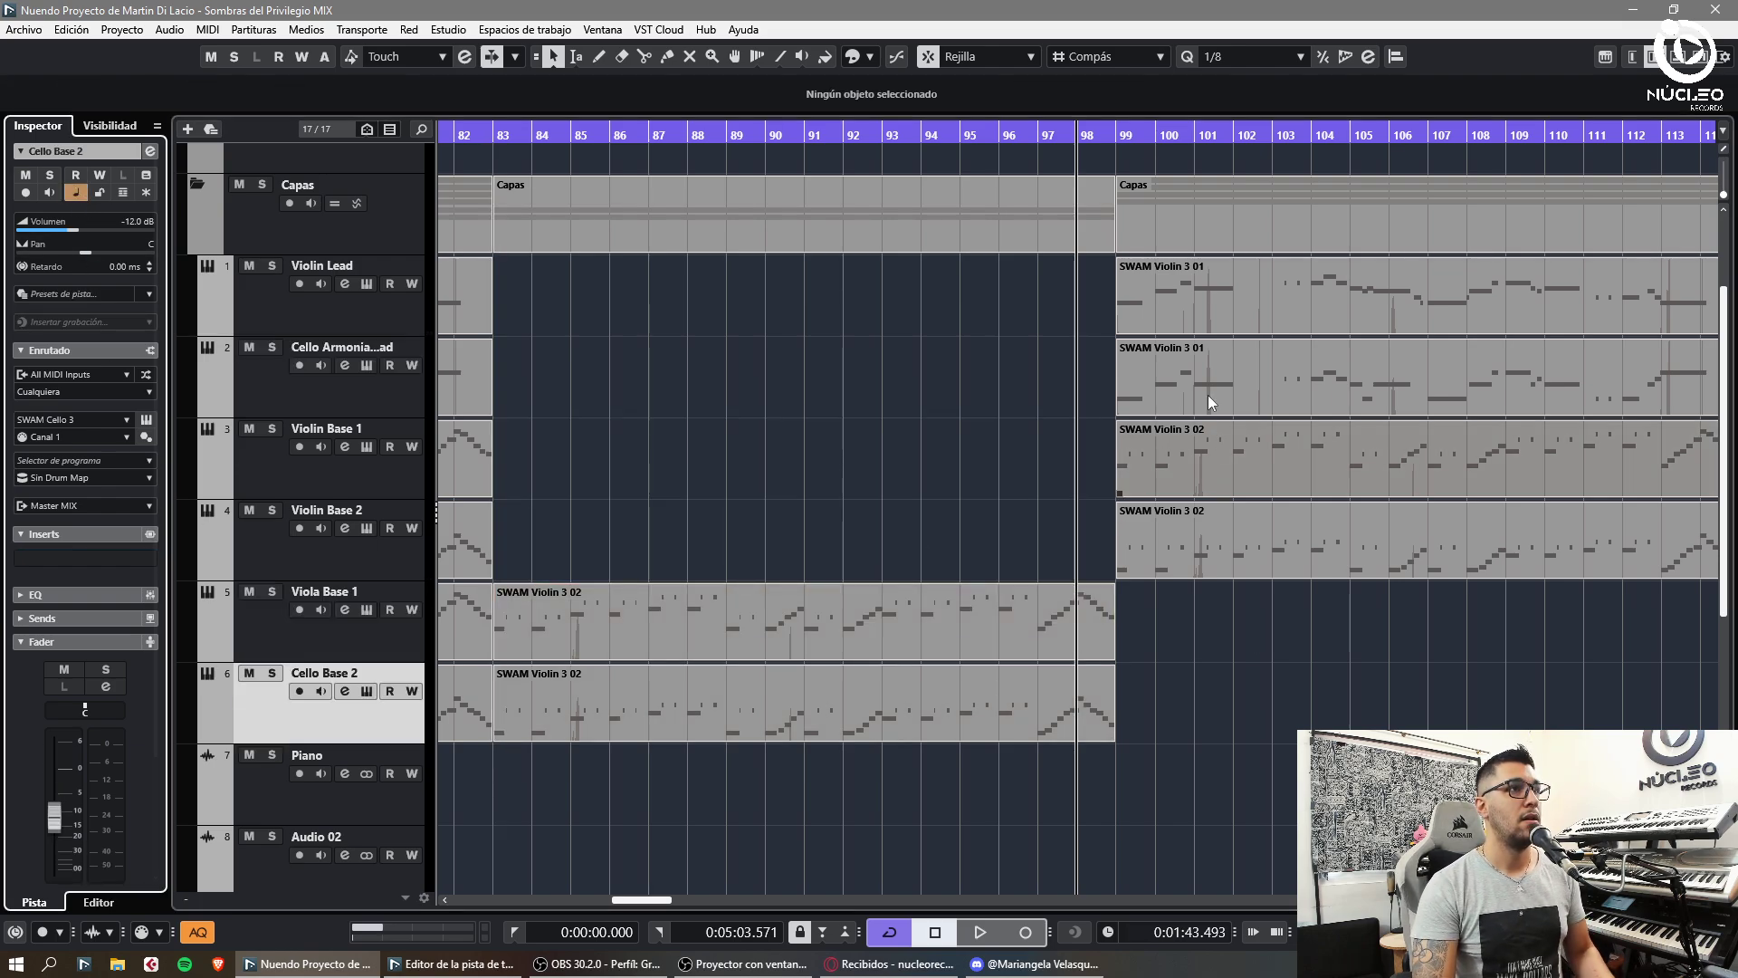
- Draw a tempo ramp from 180 BPM at bar 99 to about 200 BPM at bar 101, and close the tempo editor
click(1117, 143)
key(ctrl+t)
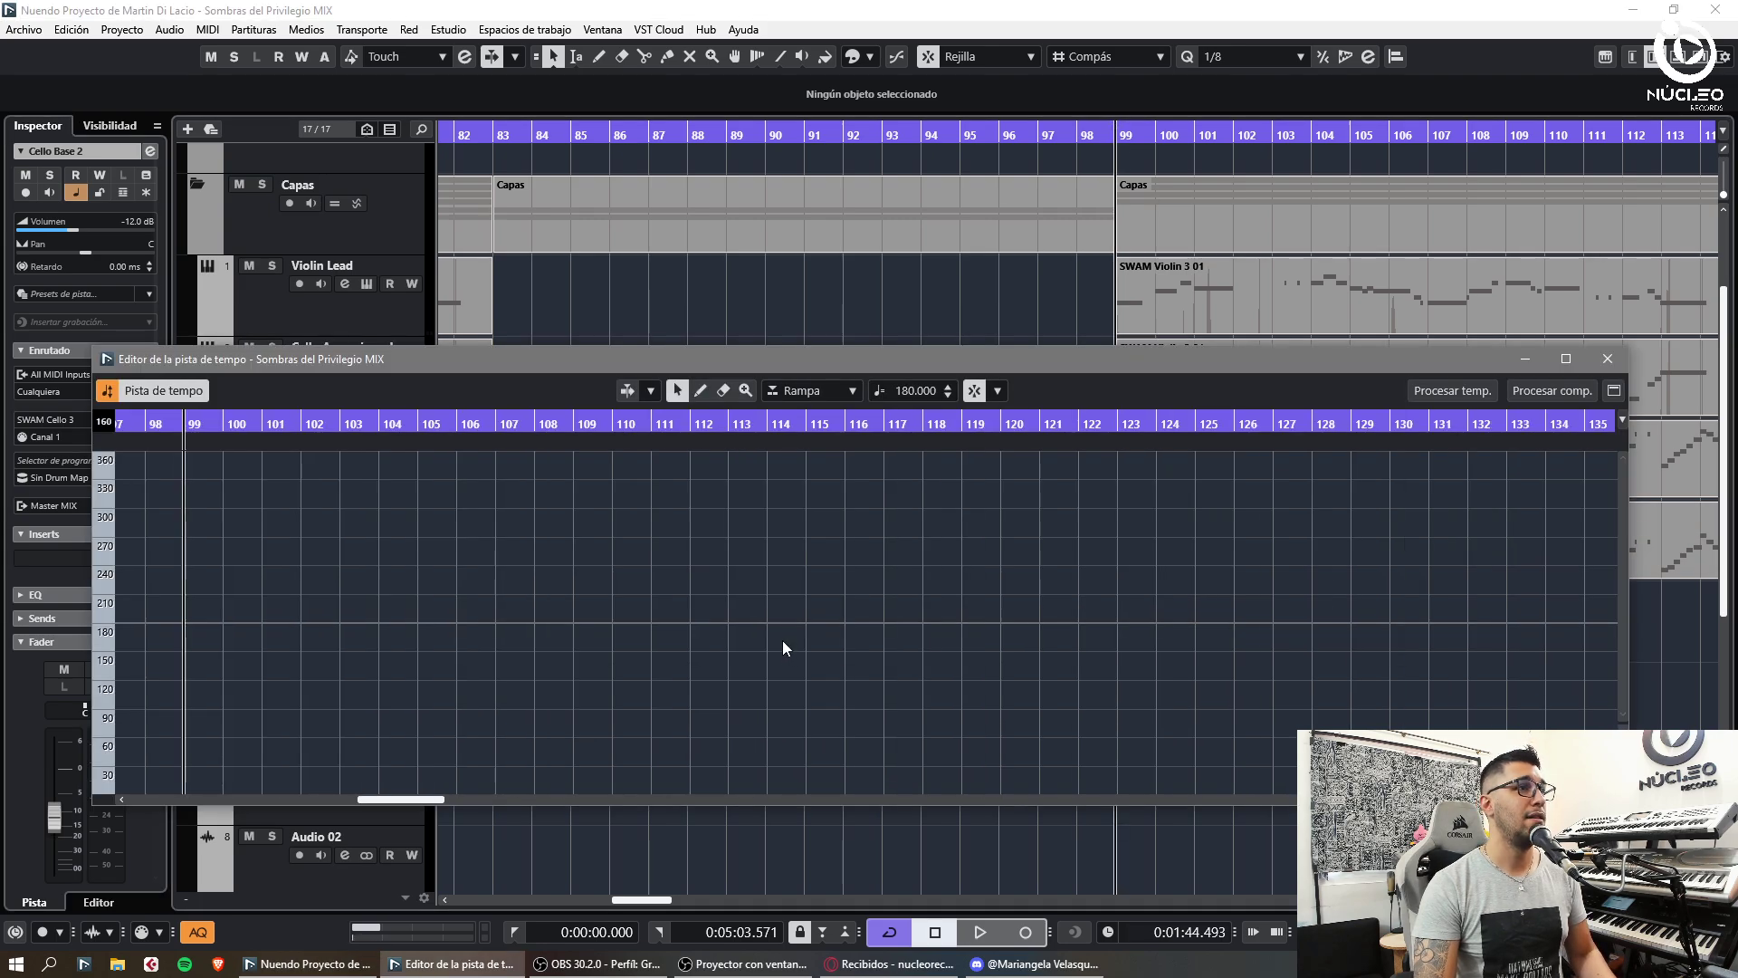
key(h)
alt+click(867, 621)
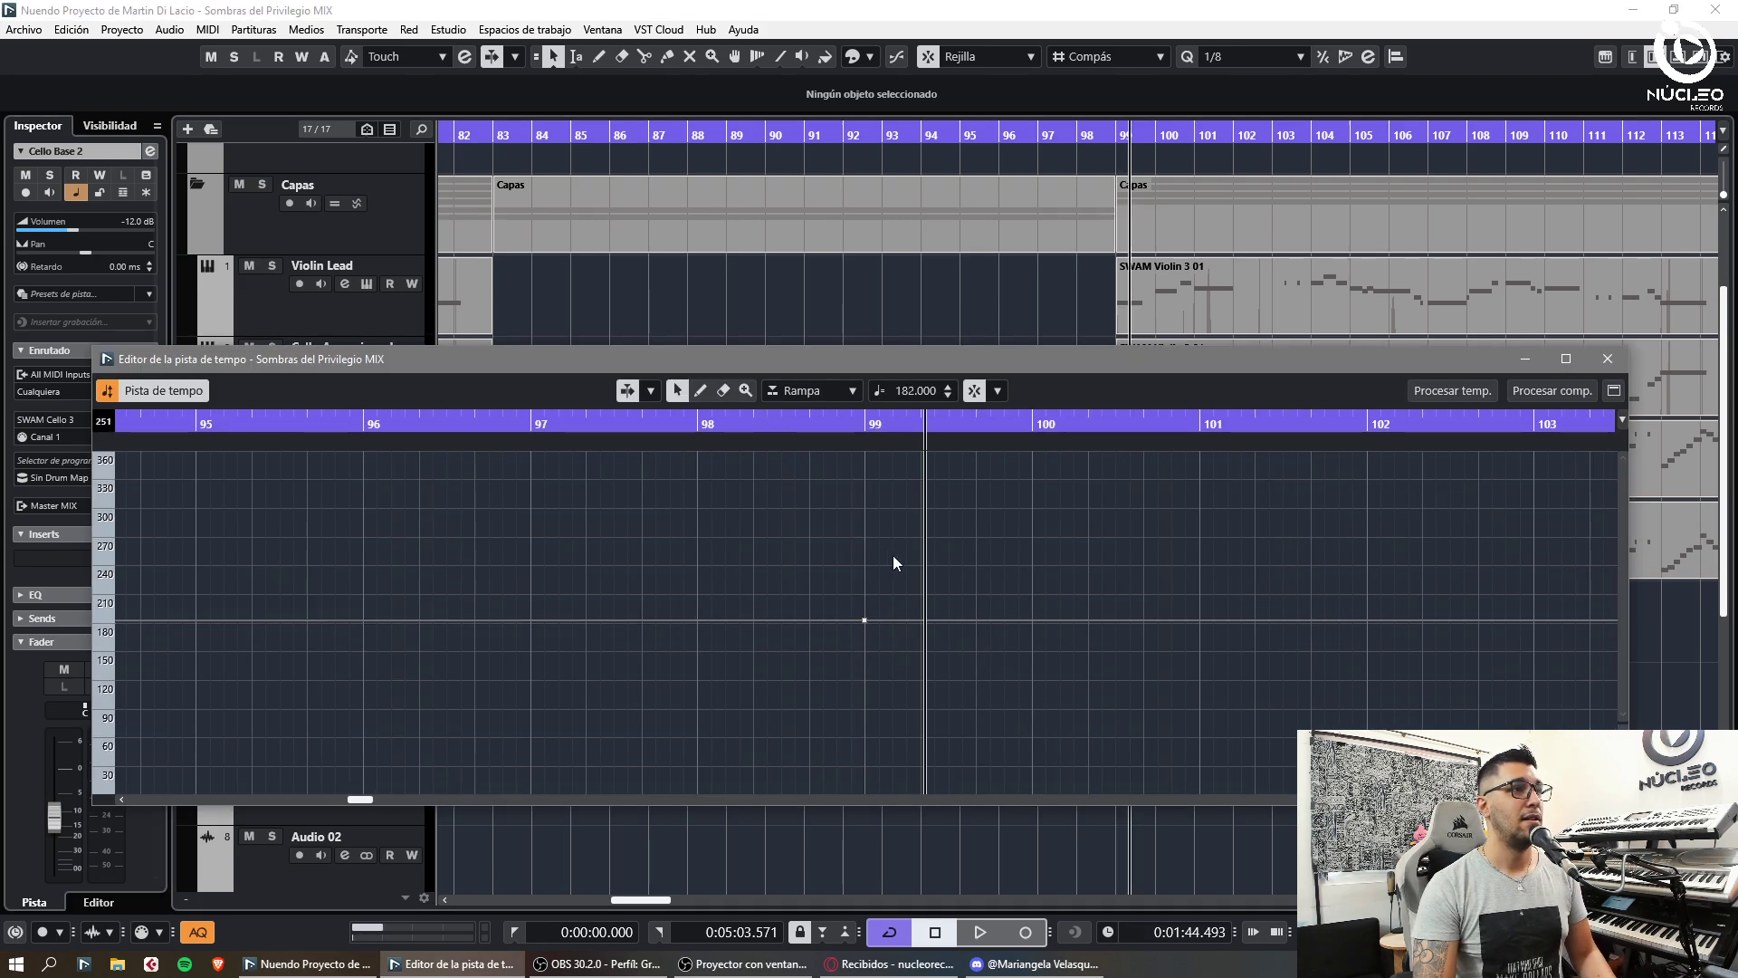
alt+click(1032, 594)
drag(1034, 605, 1215, 614)
key(g)
key(g)
key(g)
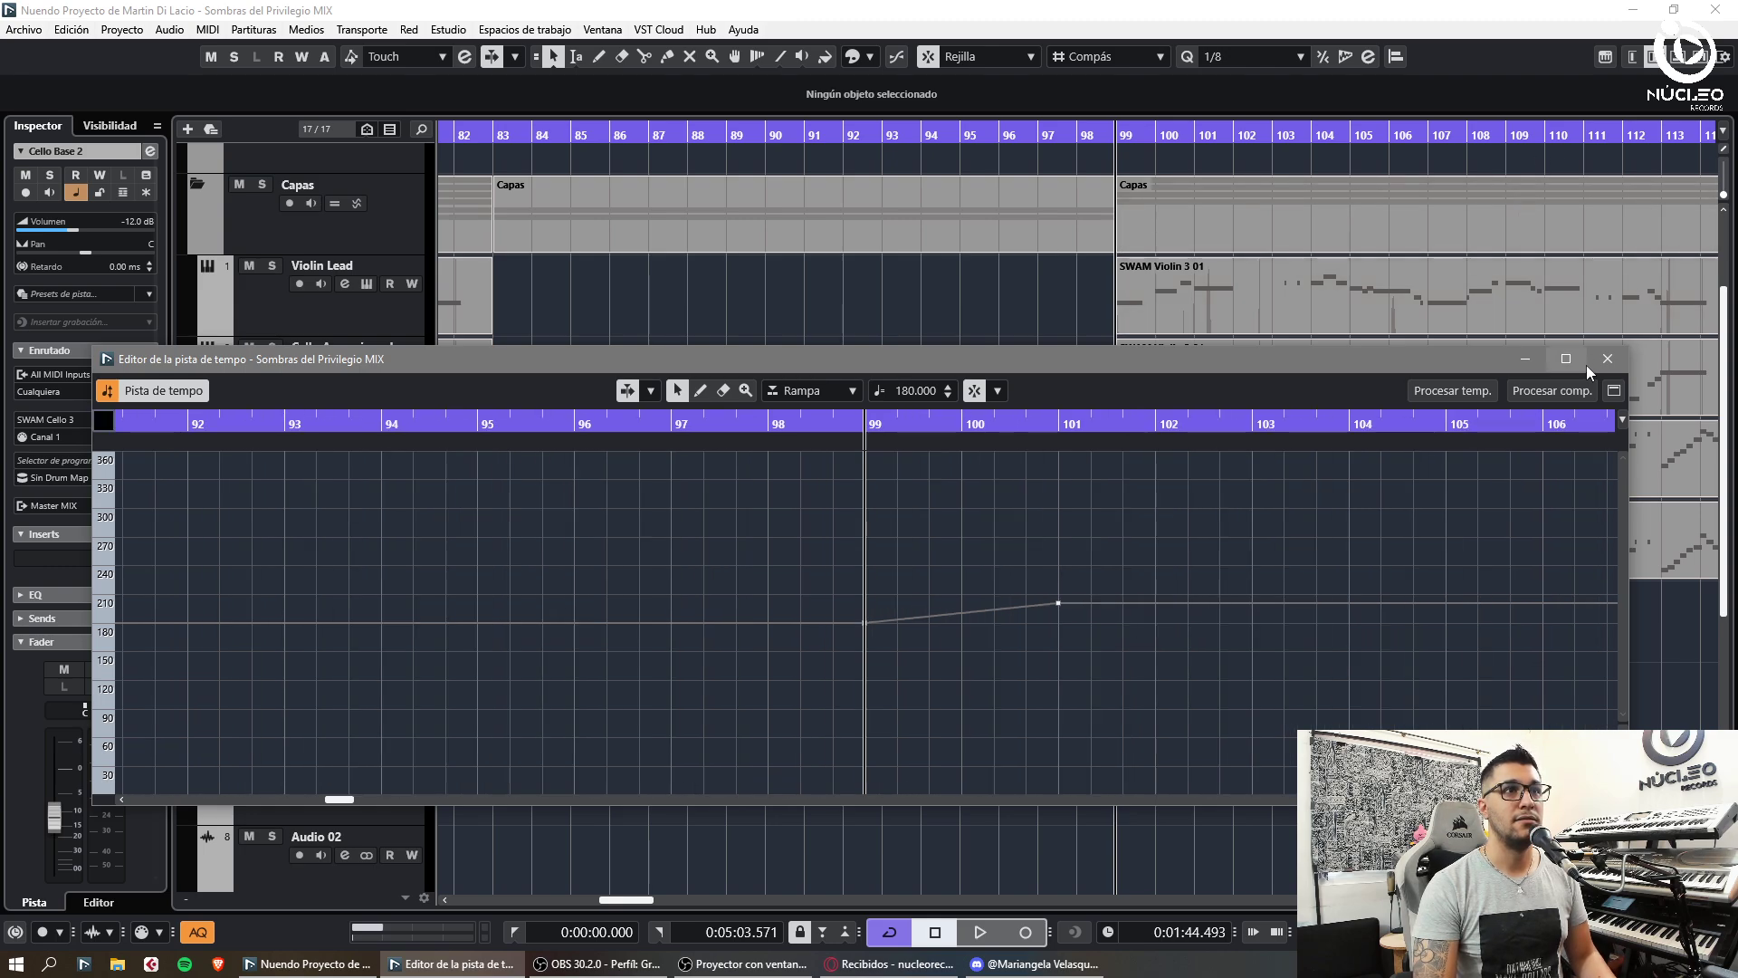
click(1608, 360)
- Duplicate the Viola Base 1 and Cello Base 2 clips at bar 83 so the copies start at bar 99
key(g)
key(g)
key(g)
key(g)
click(1058, 700)
key(space)
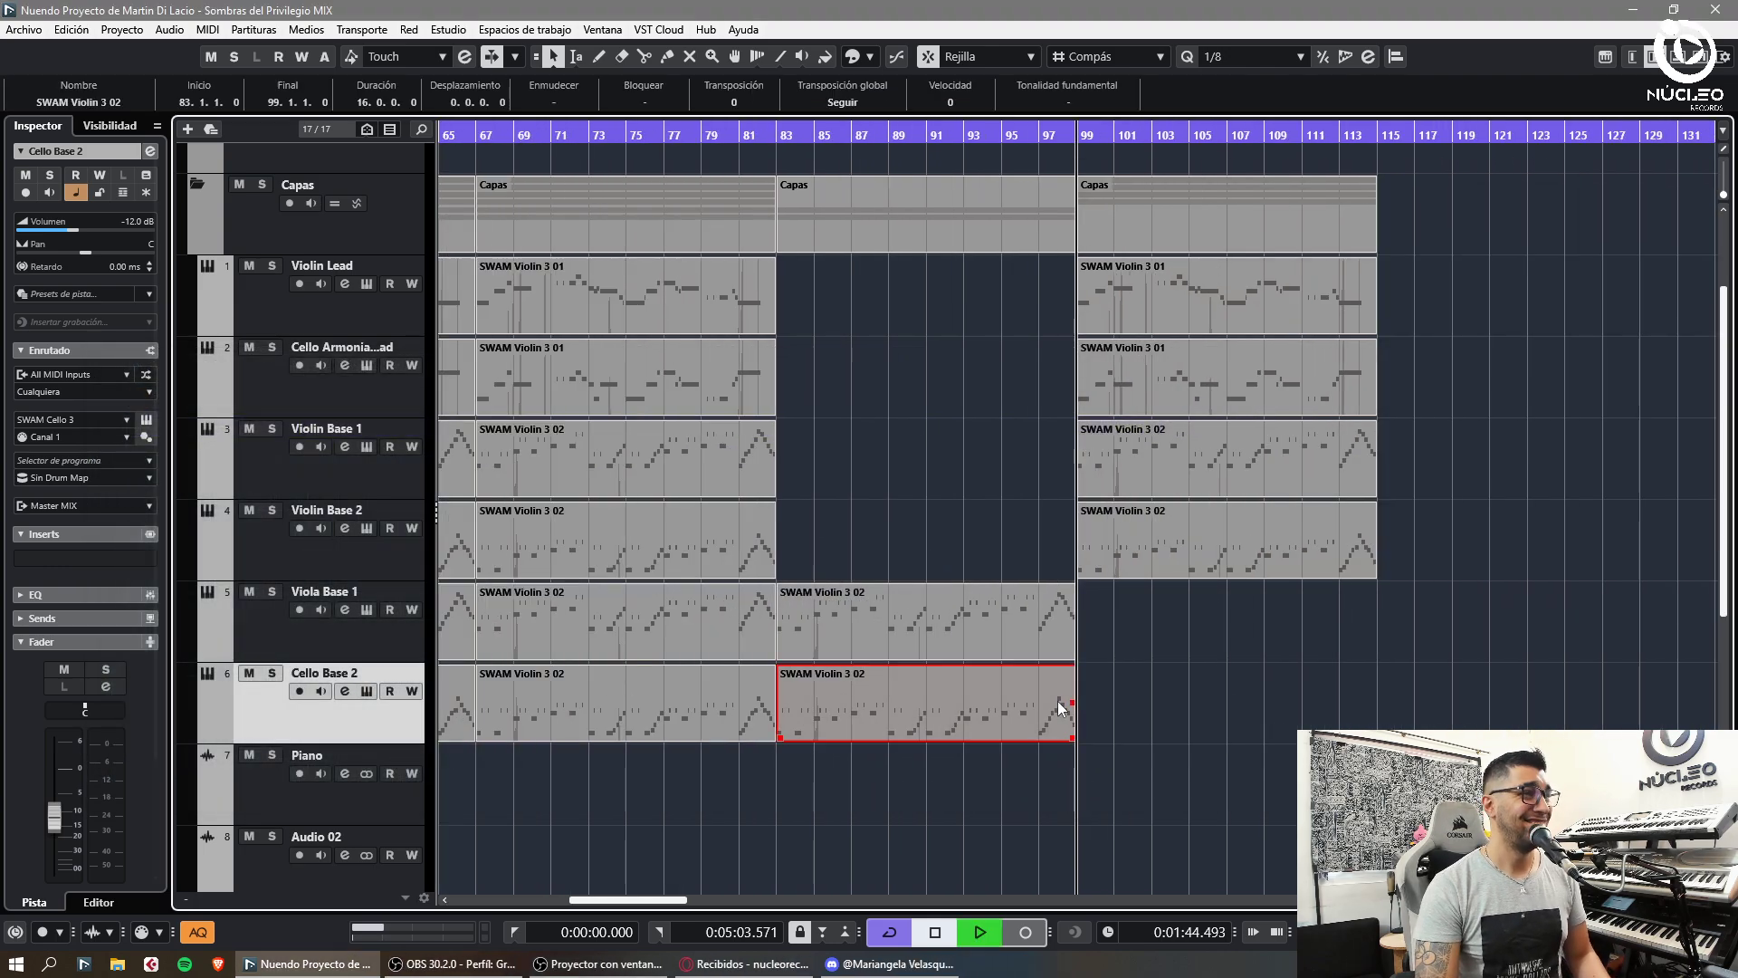
key(h)
key(h)
drag(1023, 779, 919, 634)
key(ctrl+d)
- Listen to all six string layers over the tempo ramp from bar 99, and stop playback
key(g)
key(h)
key(h)
key(h)
click(1198, 790)
key(g)
key(g)
key(g)
key(g)
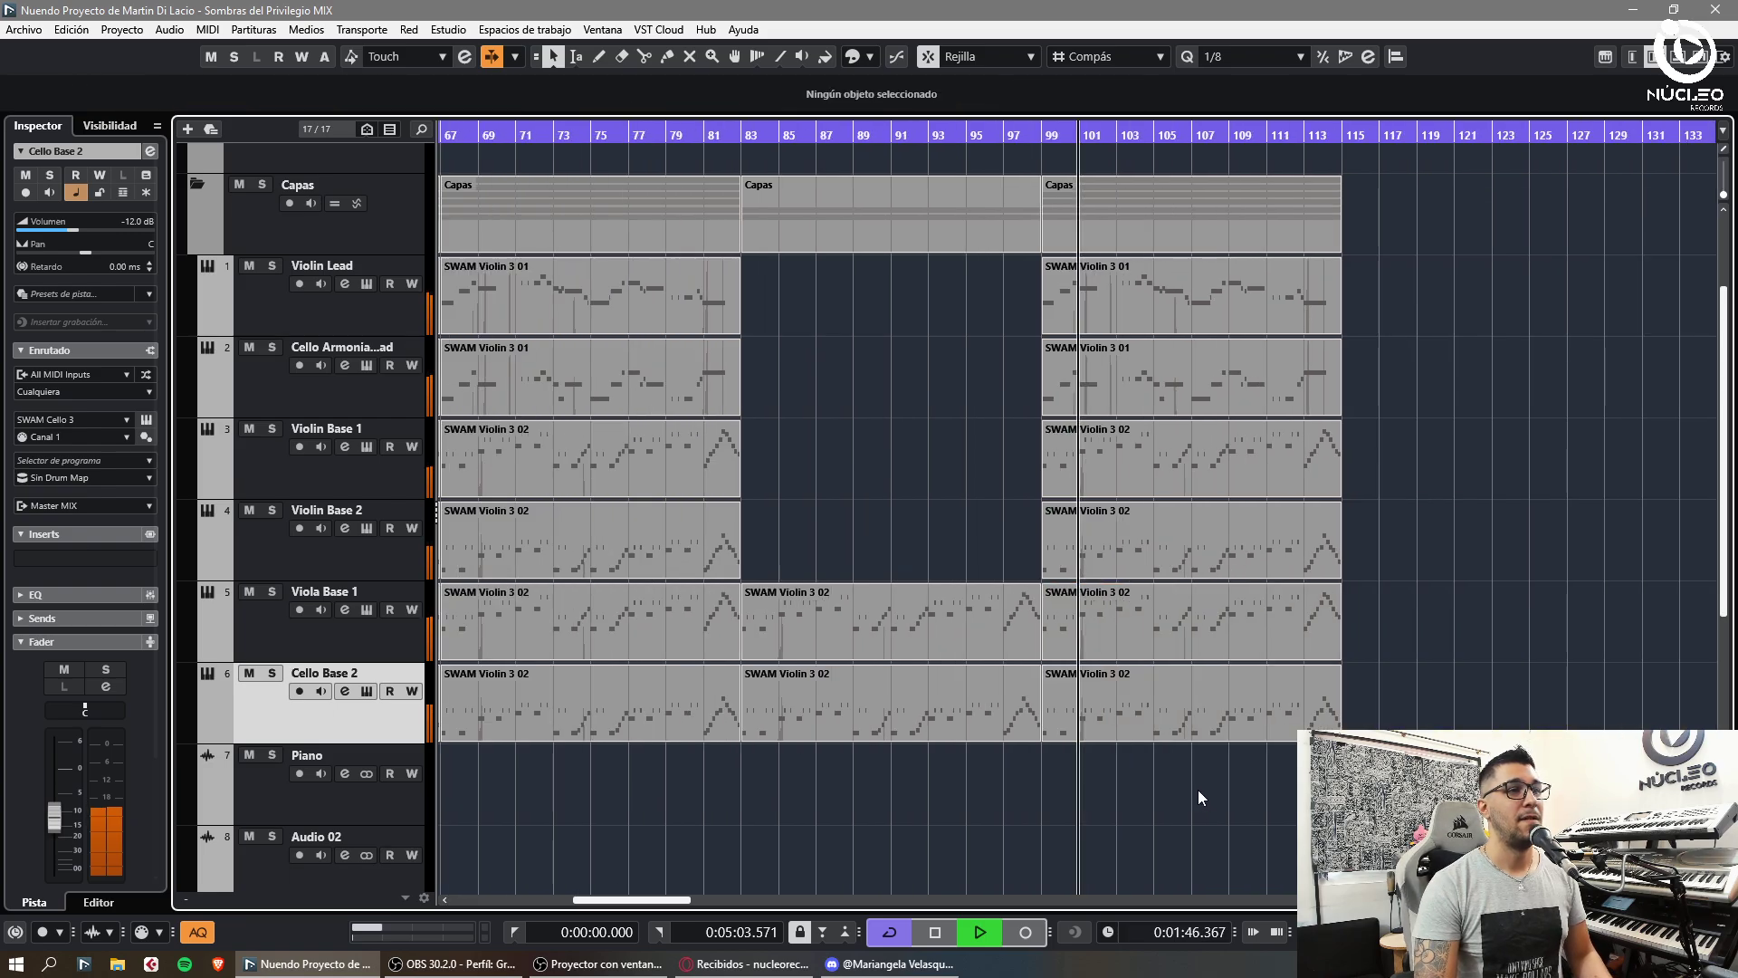
key(h)
key(g)
key(h)
key(space)
key(ctrl+r)
key(t)
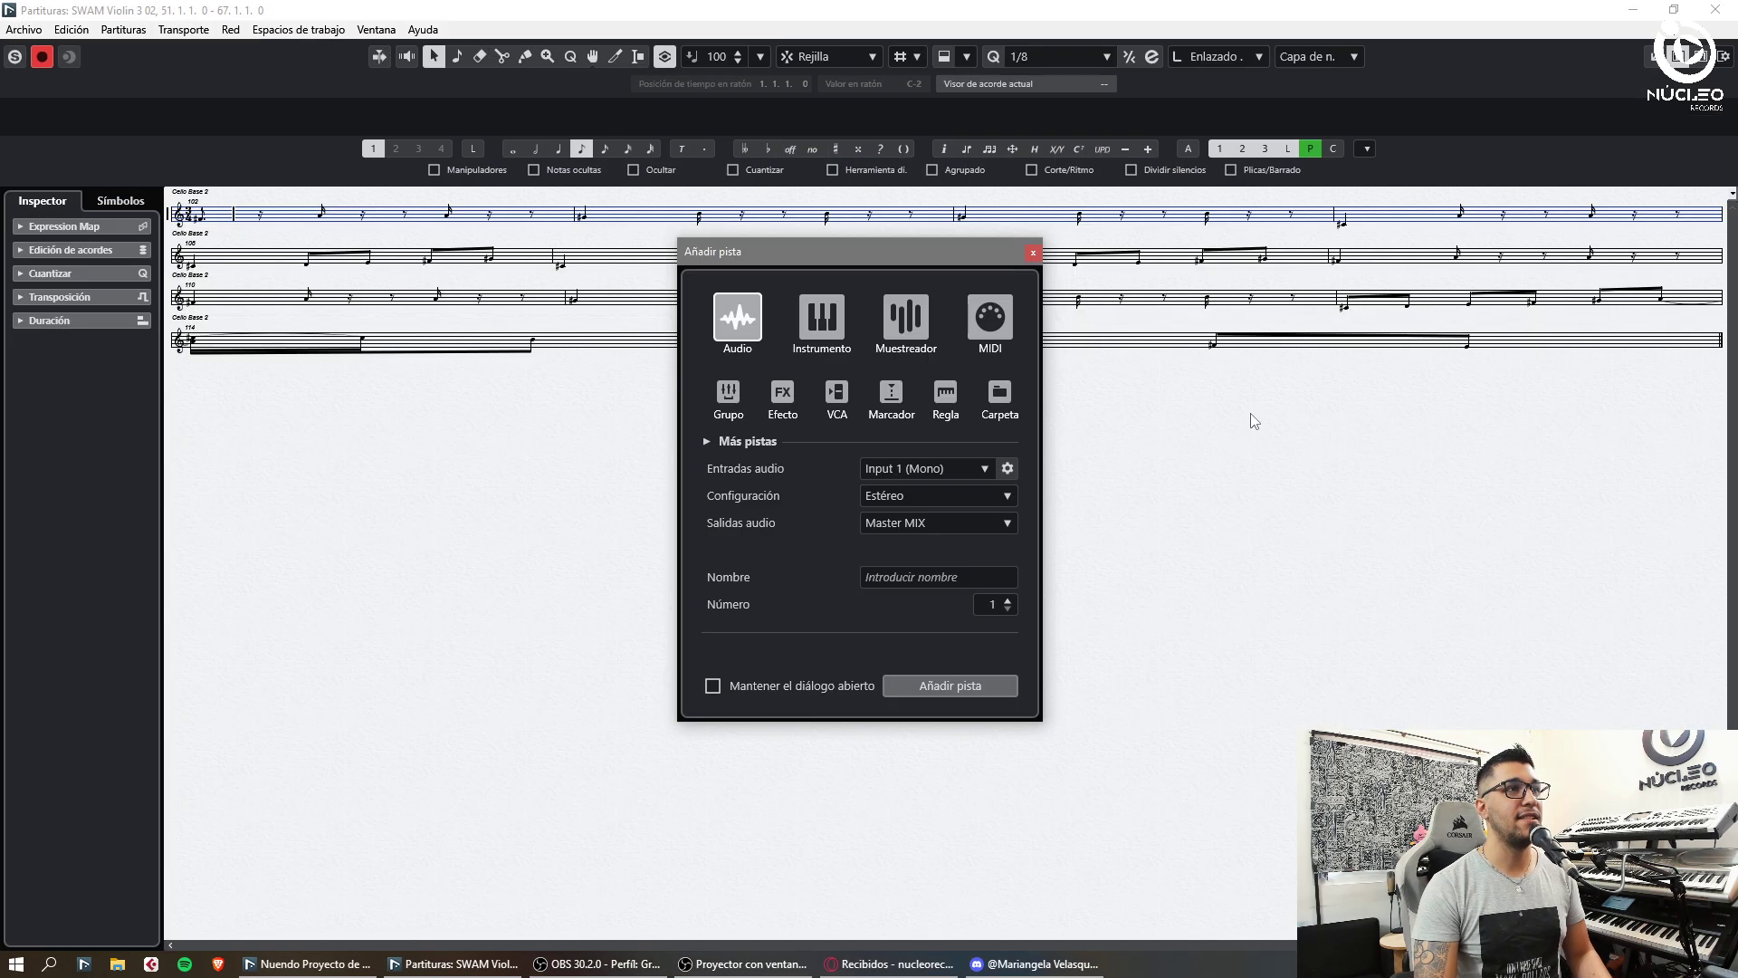
click(1715, 10)
key(g)
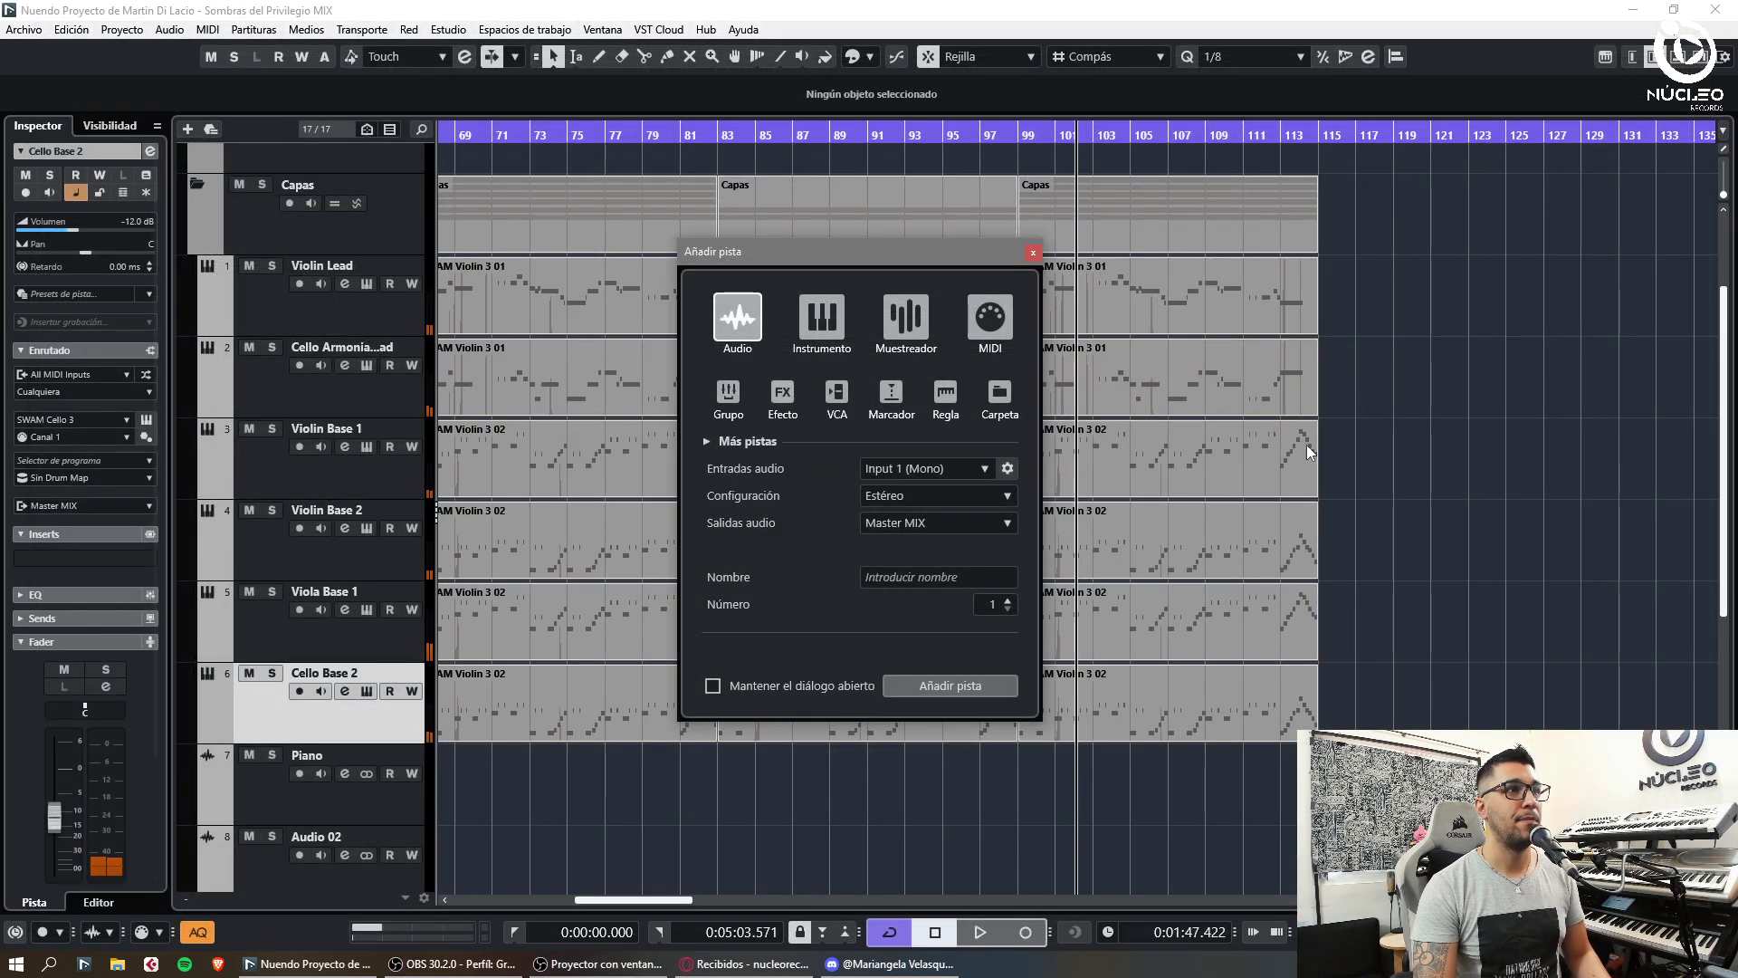
click(1036, 255)
- Open the Cello Base 2 part in the score editor, examine its notes from bar 102 to bar 114, and return to the arrangement
key(ctrl+r)
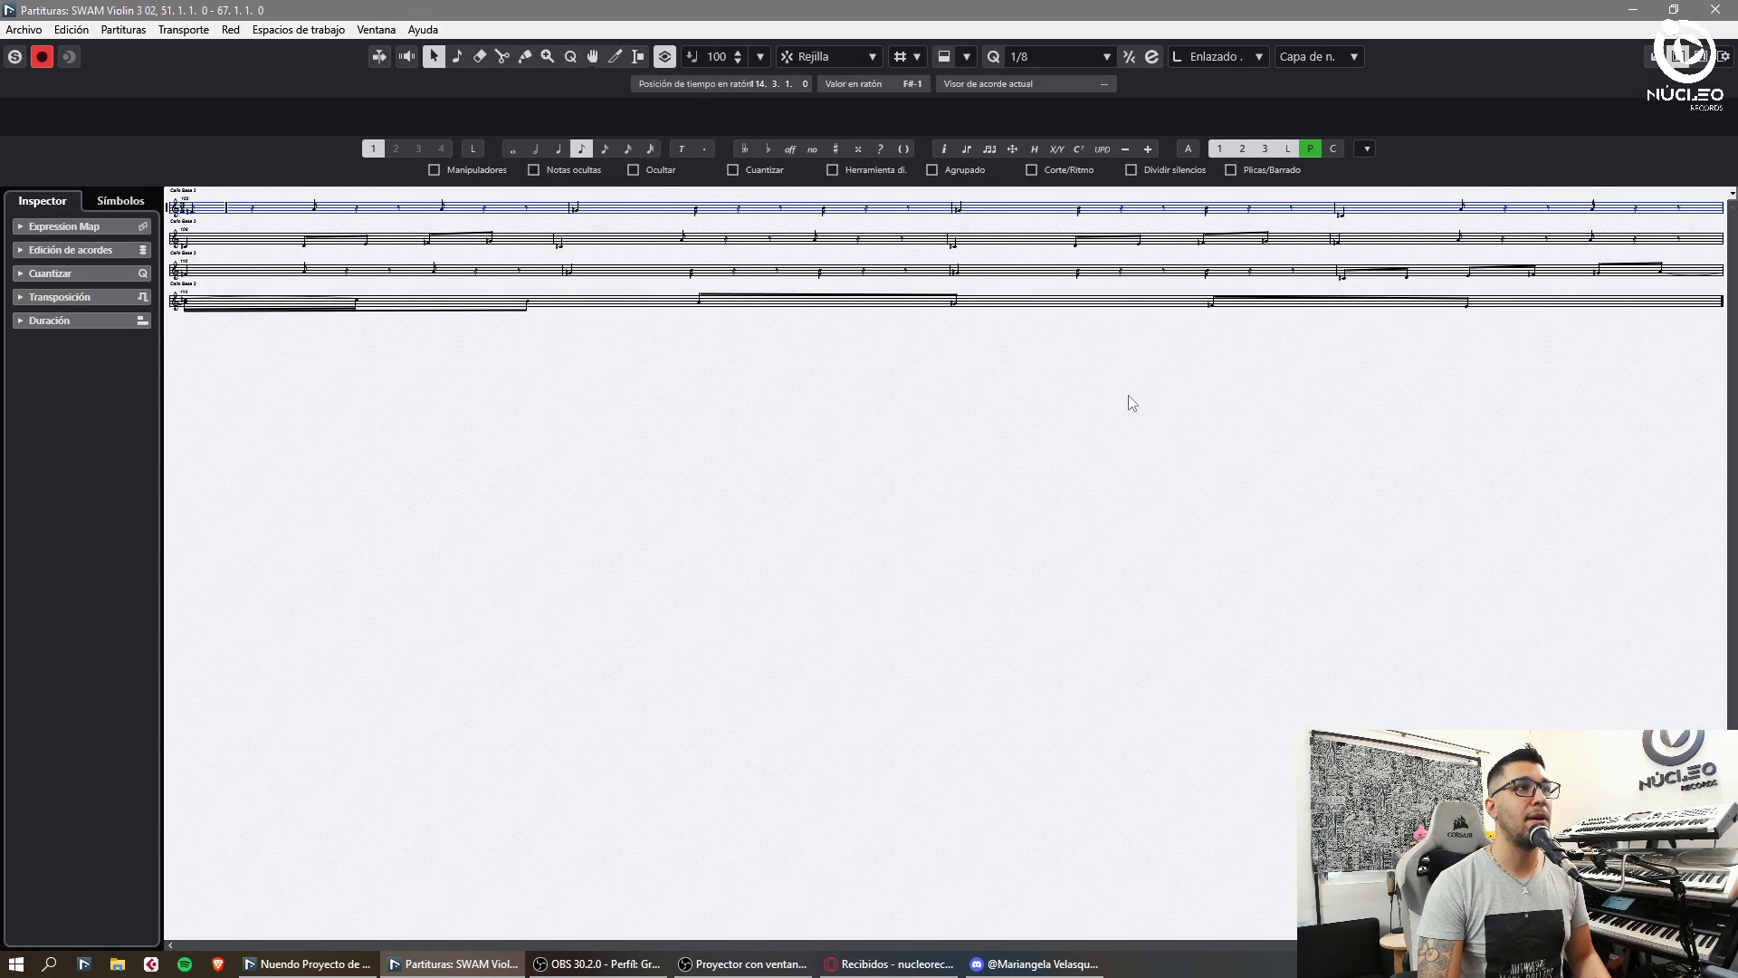
scroll(1133, 404, up, 5)
scroll(1135, 416, down, 1)
scroll(1150, 414, up, 1)
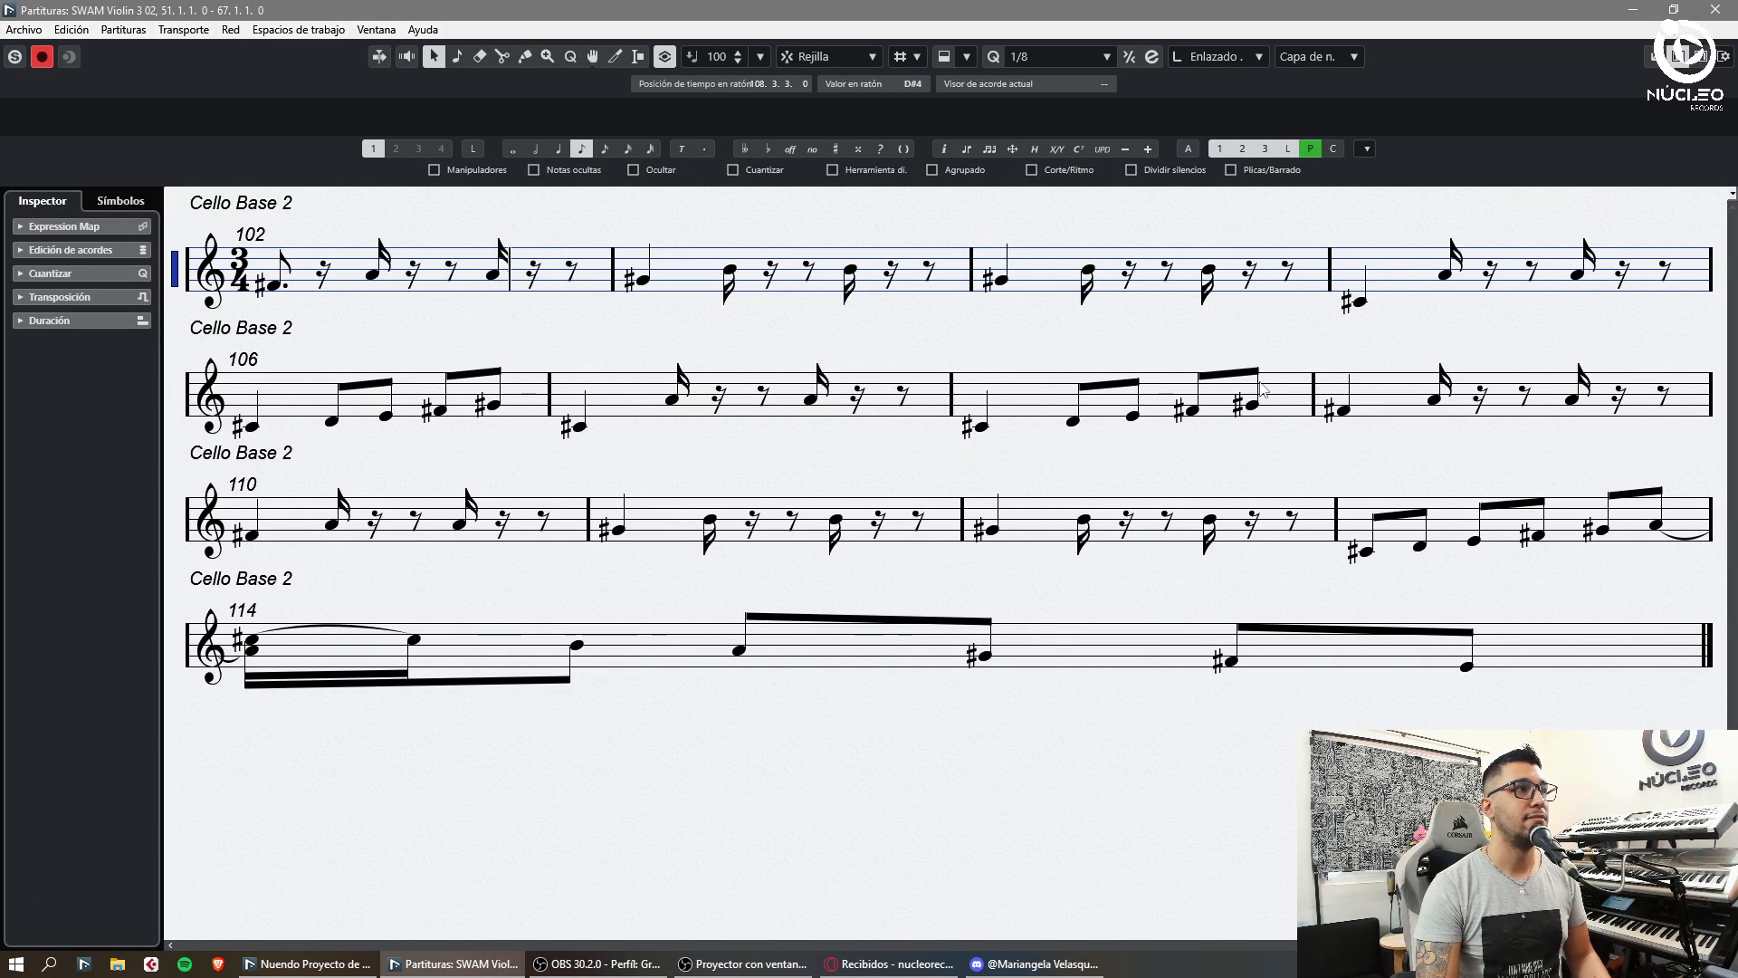
scroll(1261, 389, down, 1)
scroll(1261, 388, up, 1)
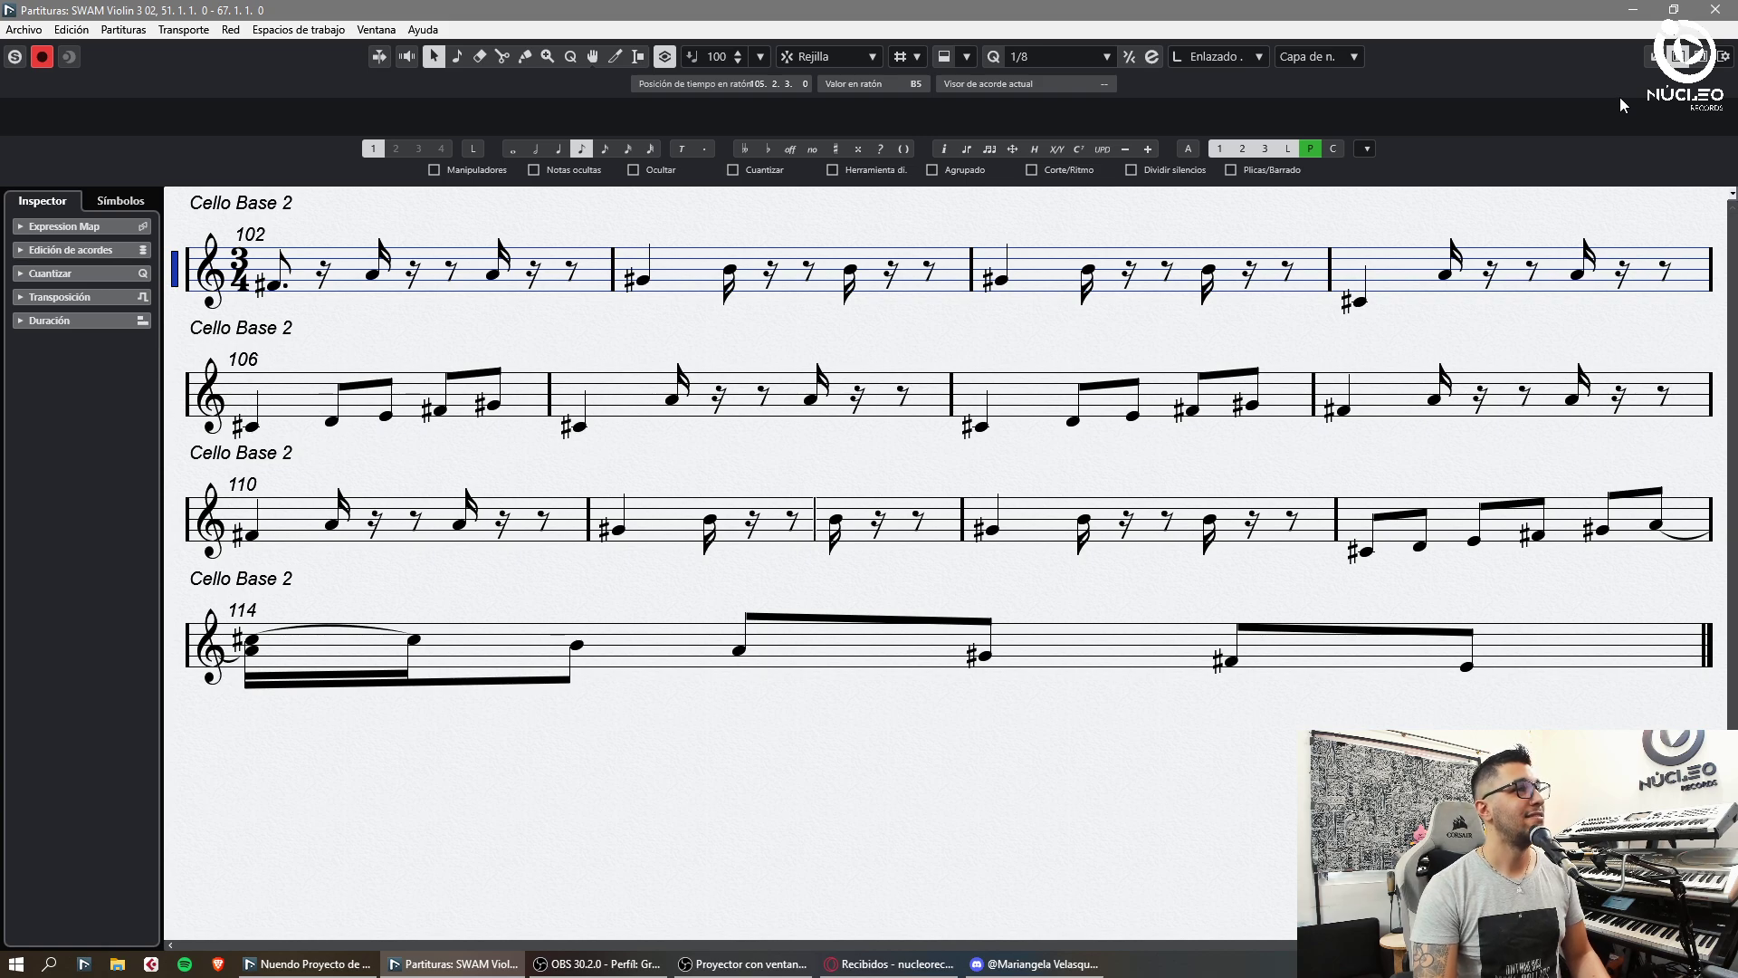
click(1648, 57)
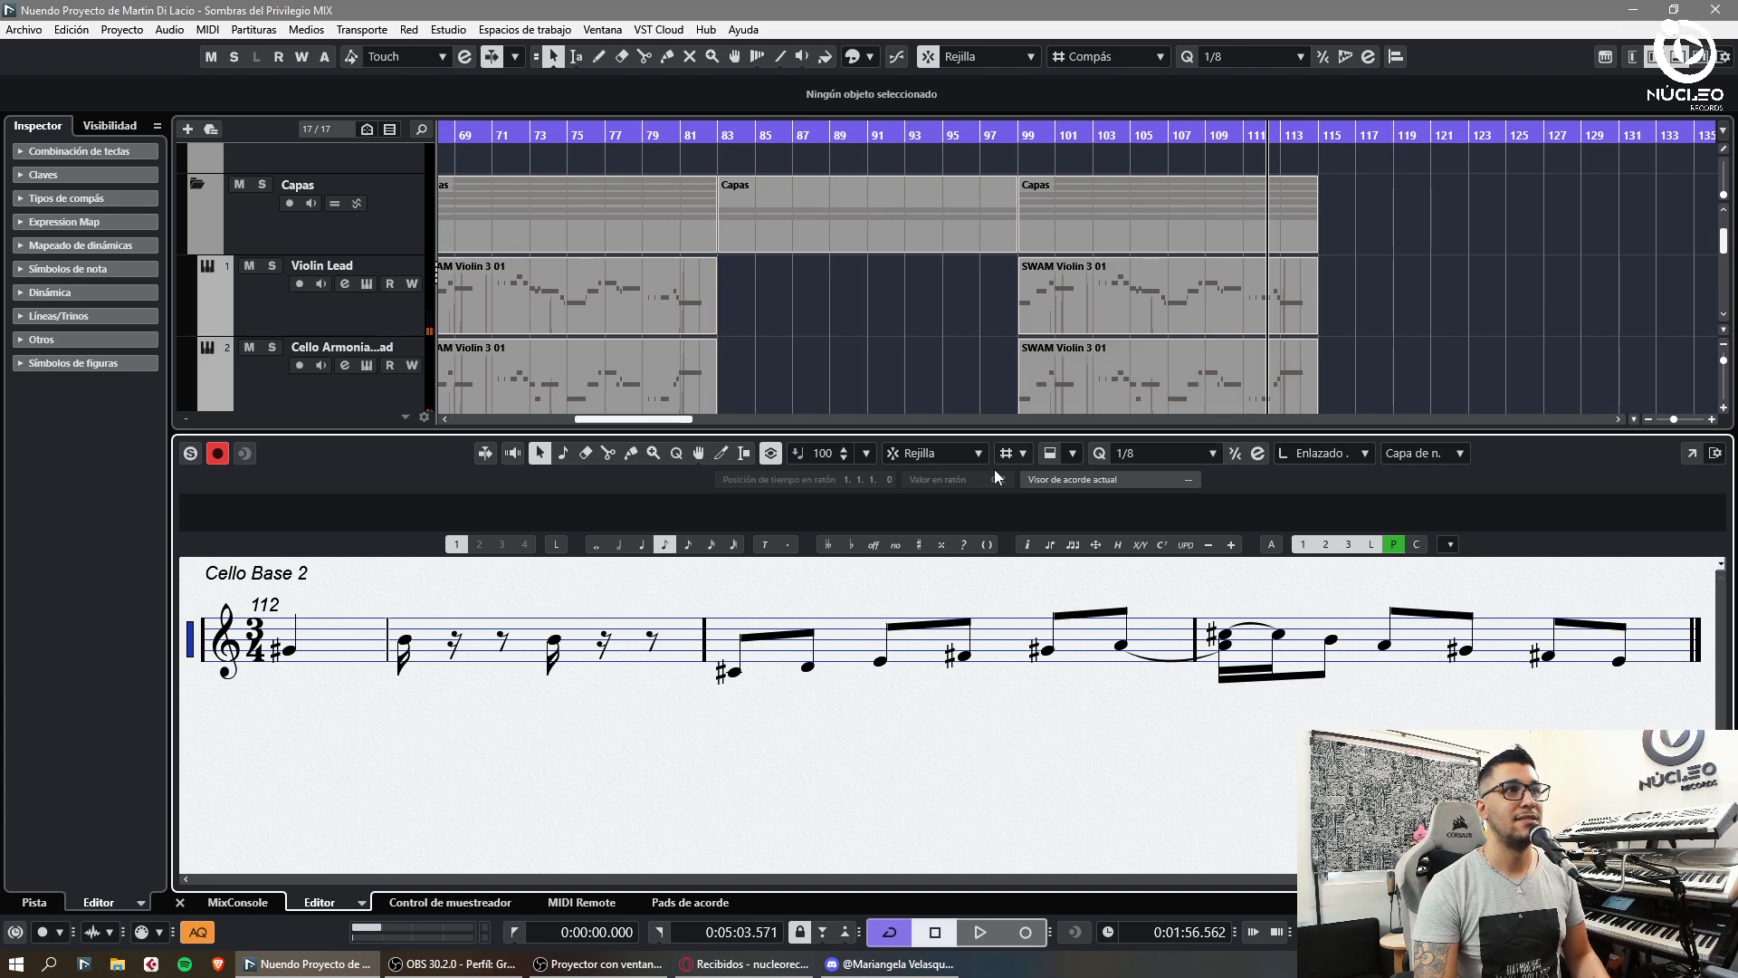
- View the Violin Lead and Cello Armonia Lead tracks together in the score editor to examine their final bars, and close the score
click(883, 391)
scroll(1192, 279, down, 4)
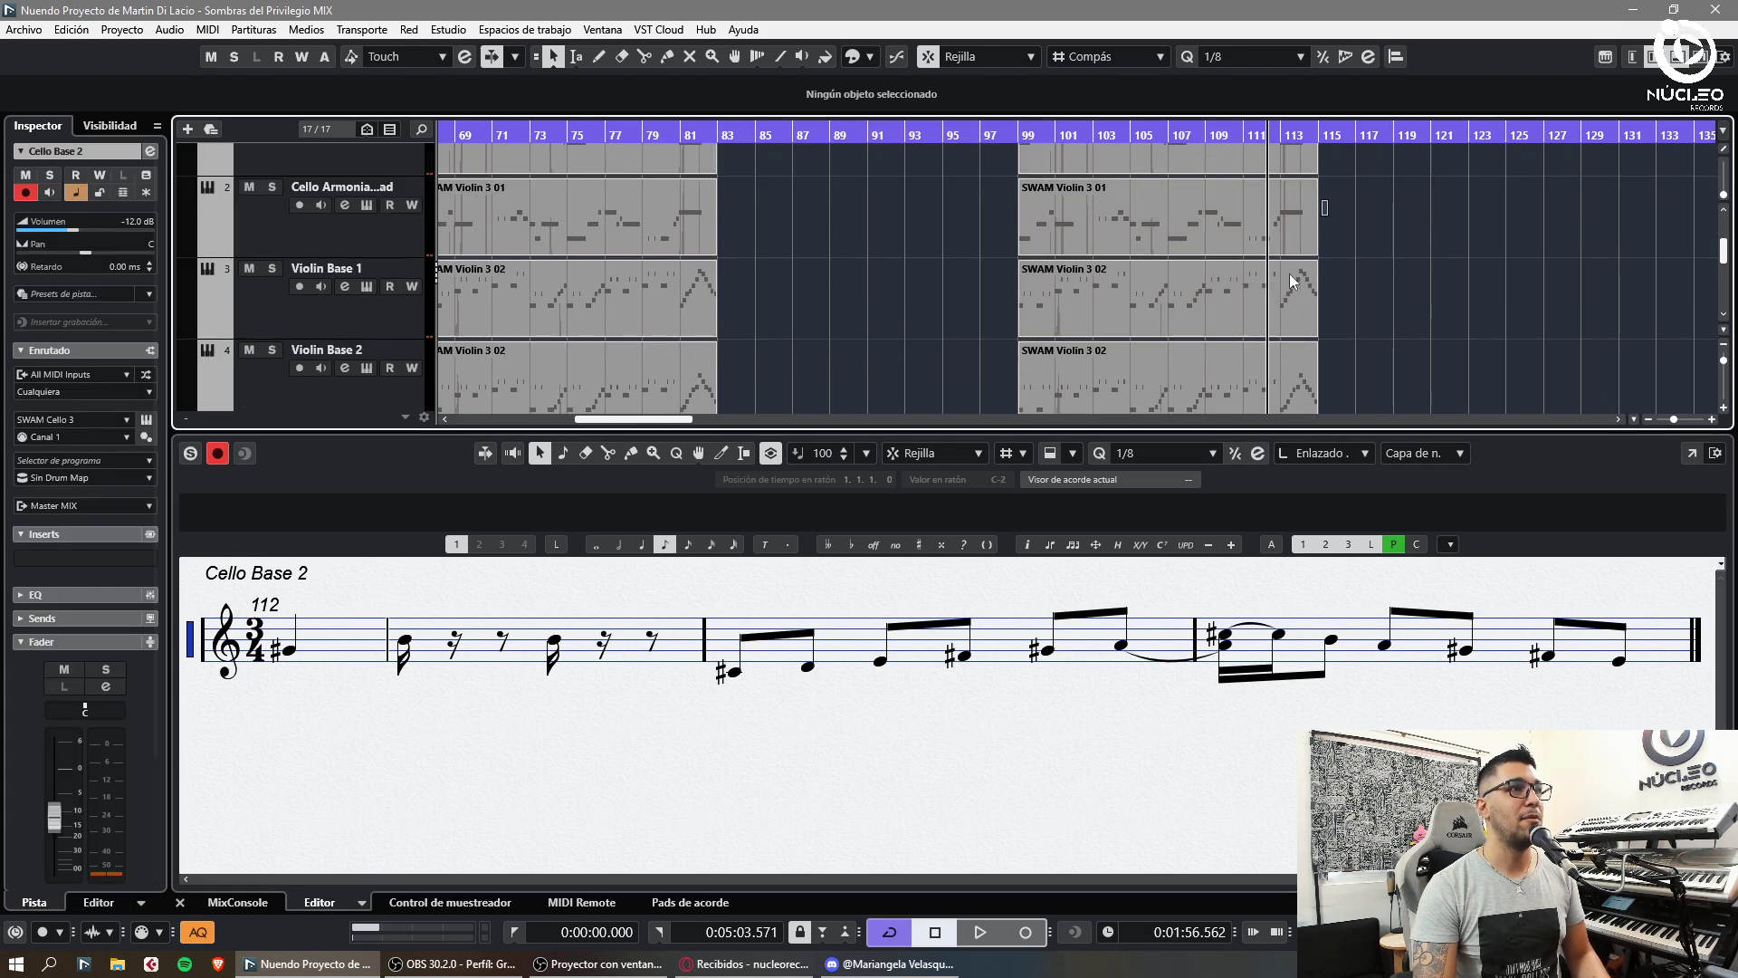
click(1295, 281)
scroll(1350, 334, up, 2)
click(1405, 333)
key(g)
key(g)
key(g)
key(g)
key(g)
key(g)
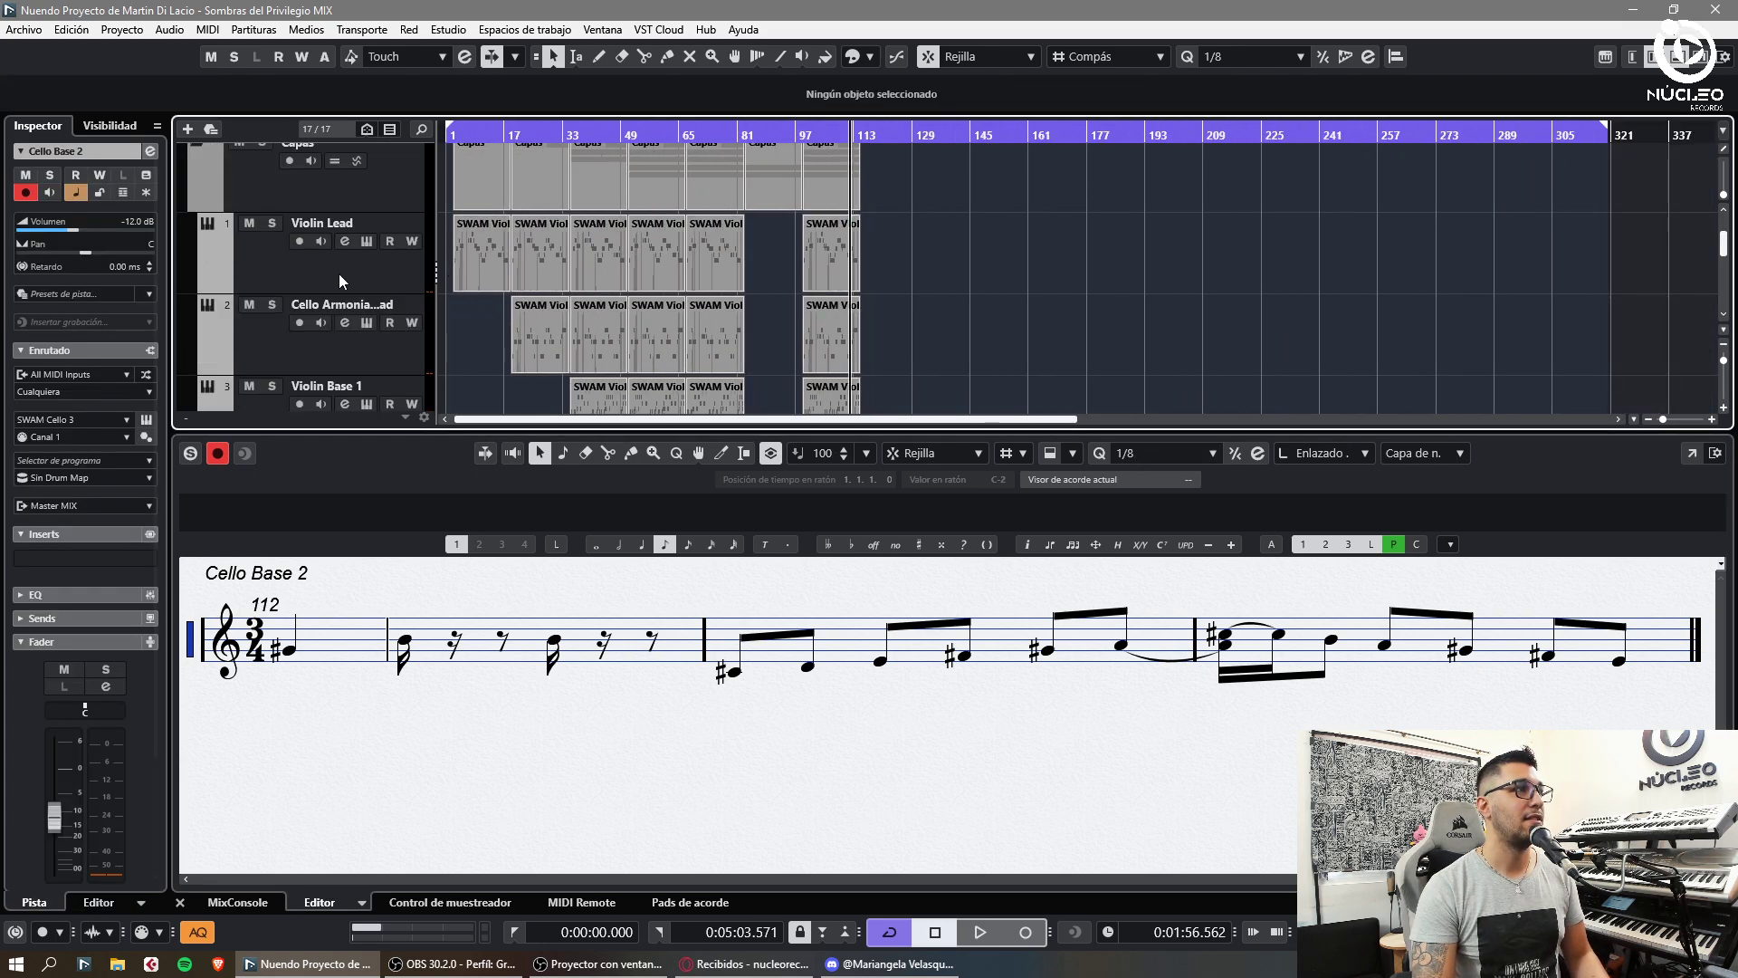
click(340, 277)
ctrl+click(332, 356)
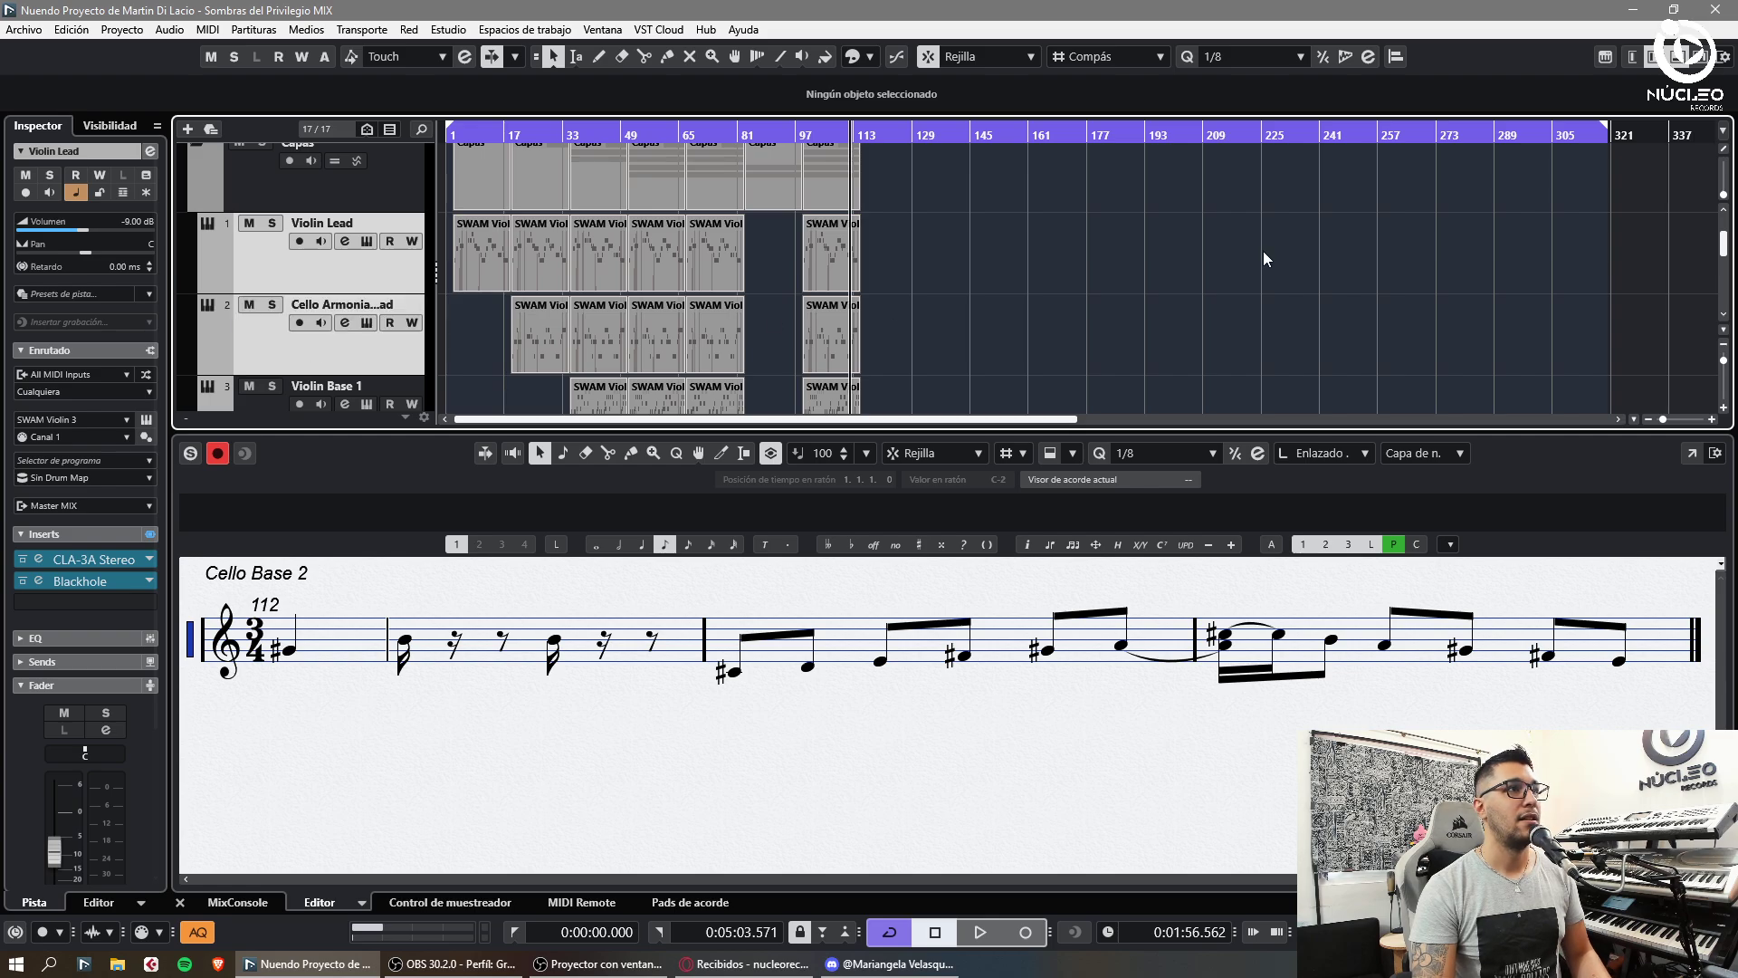
key(ctrl+r)
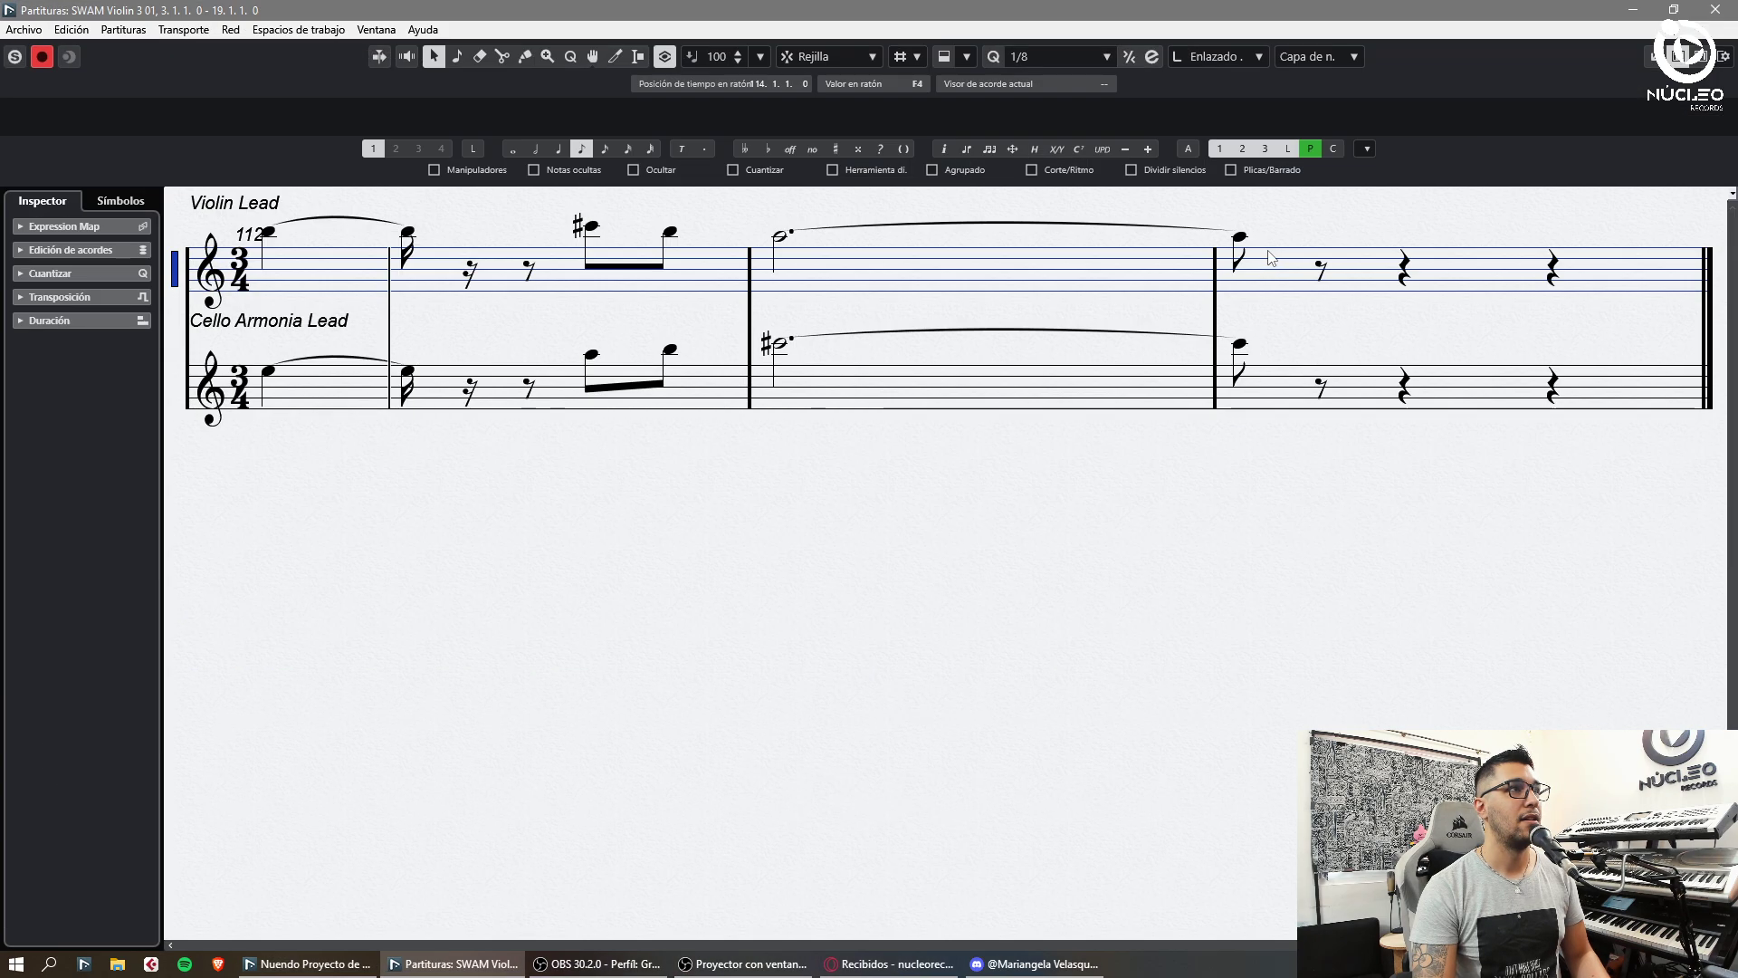
click(1656, 58)
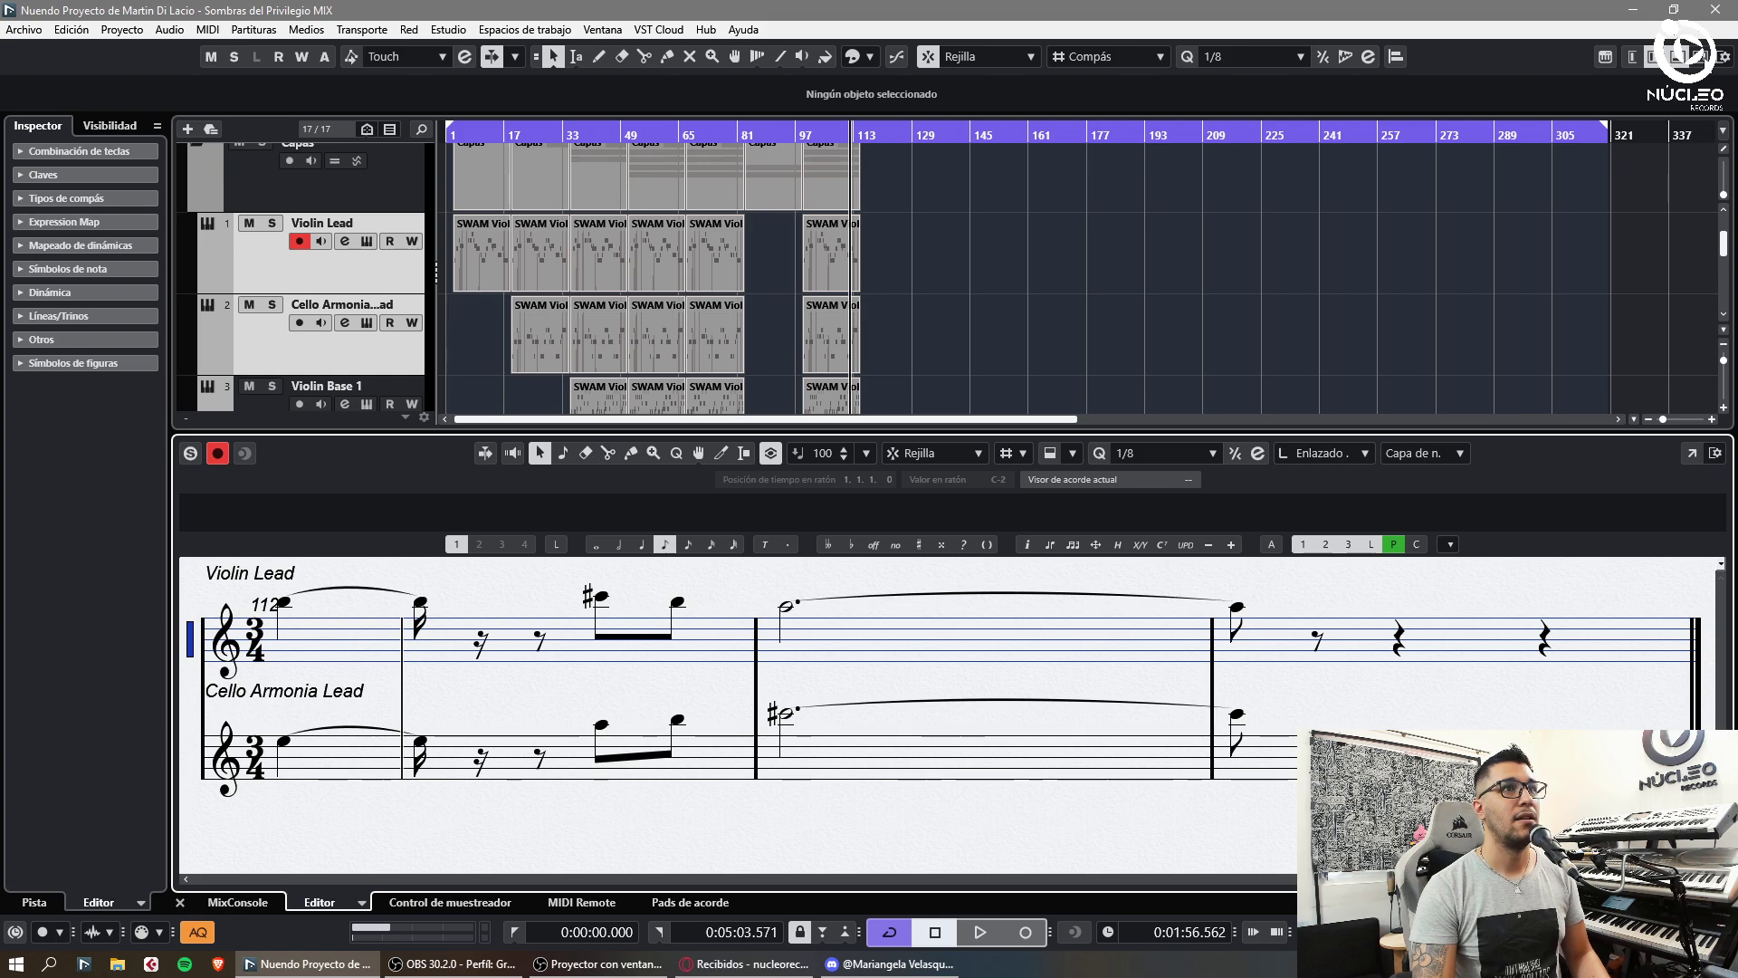
click(1680, 57)
- Open the Viola Base 1 clip at bar 83 as a score, follow its notes through bar 98, and close the score
key(g)
key(f)
key(g)
key(h)
key(h)
key(h)
key(h)
key(h)
key(h)
key(h)
key(h)
key(g)
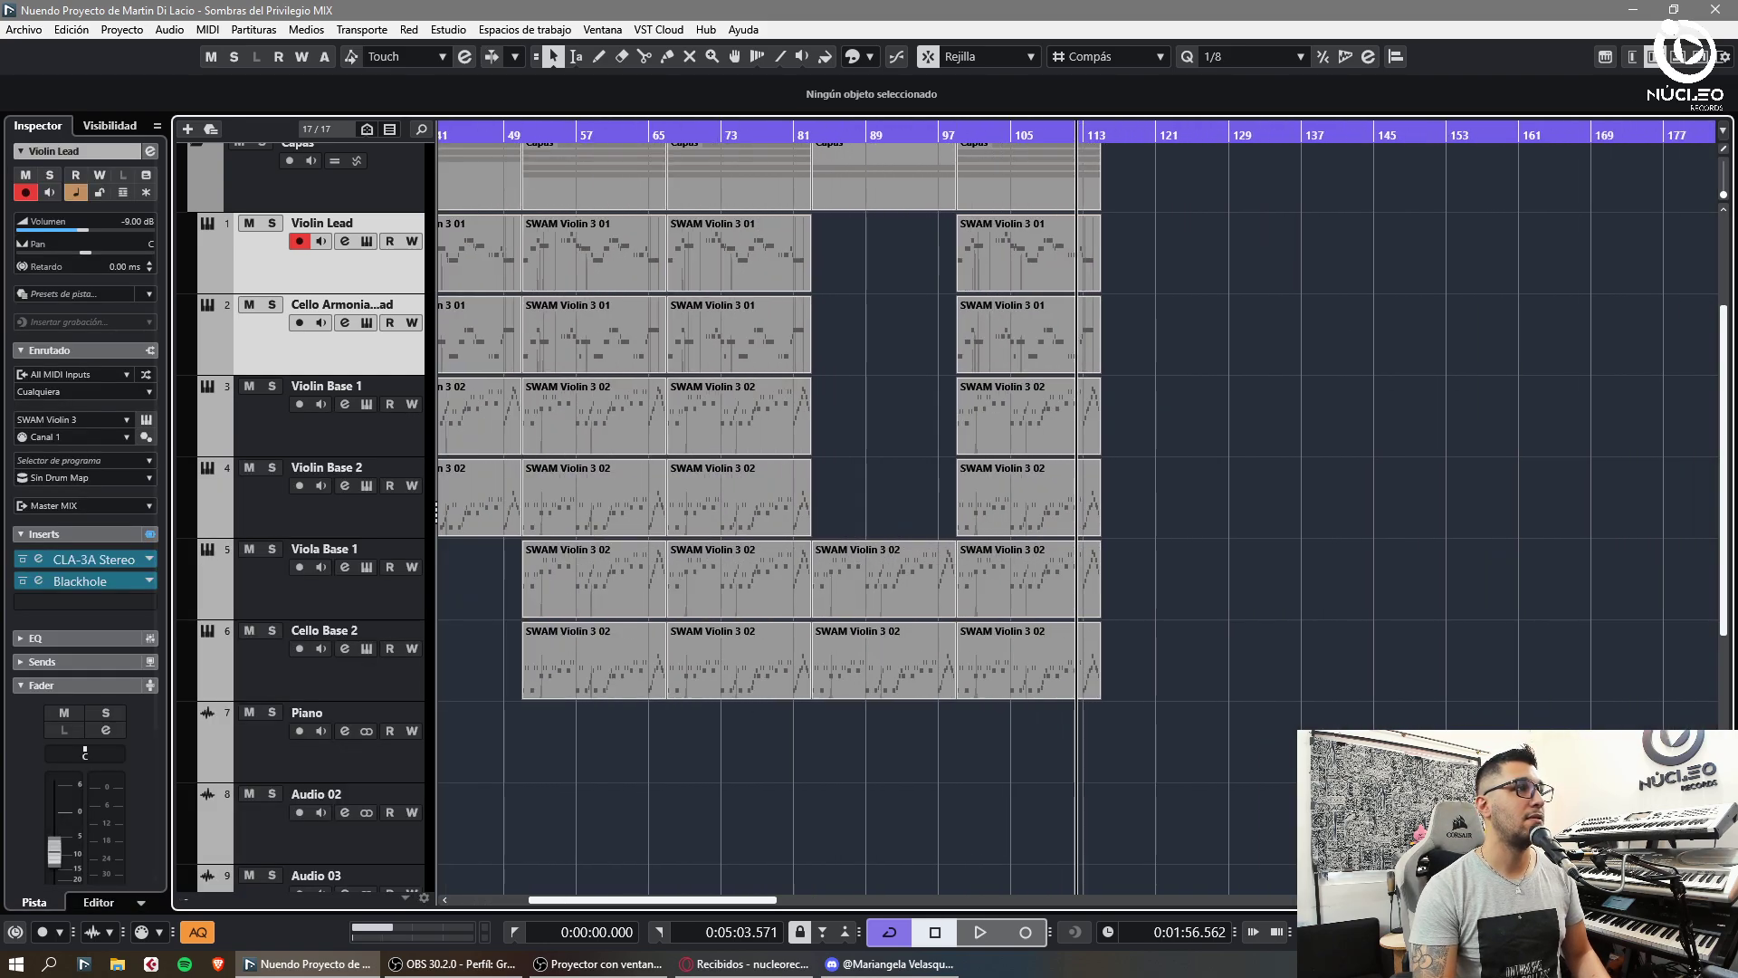
key(g)
click(864, 135)
key(h)
key(h)
key(h)
key(h)
key(h)
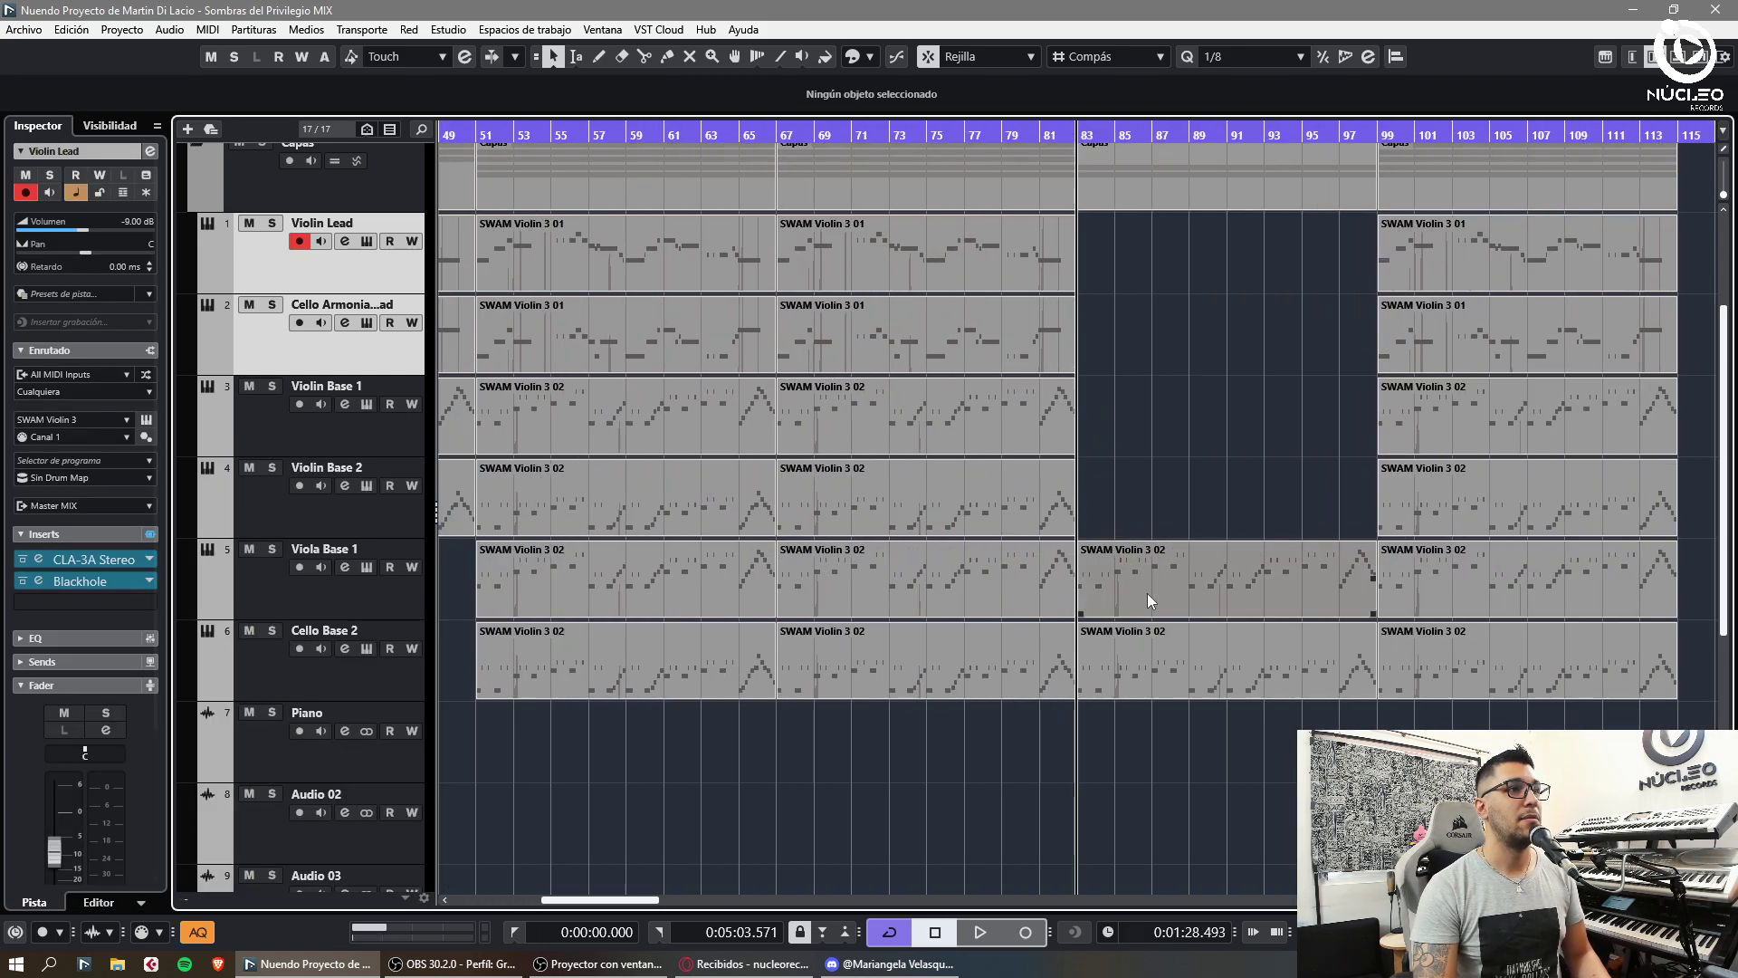
double_click(1148, 594)
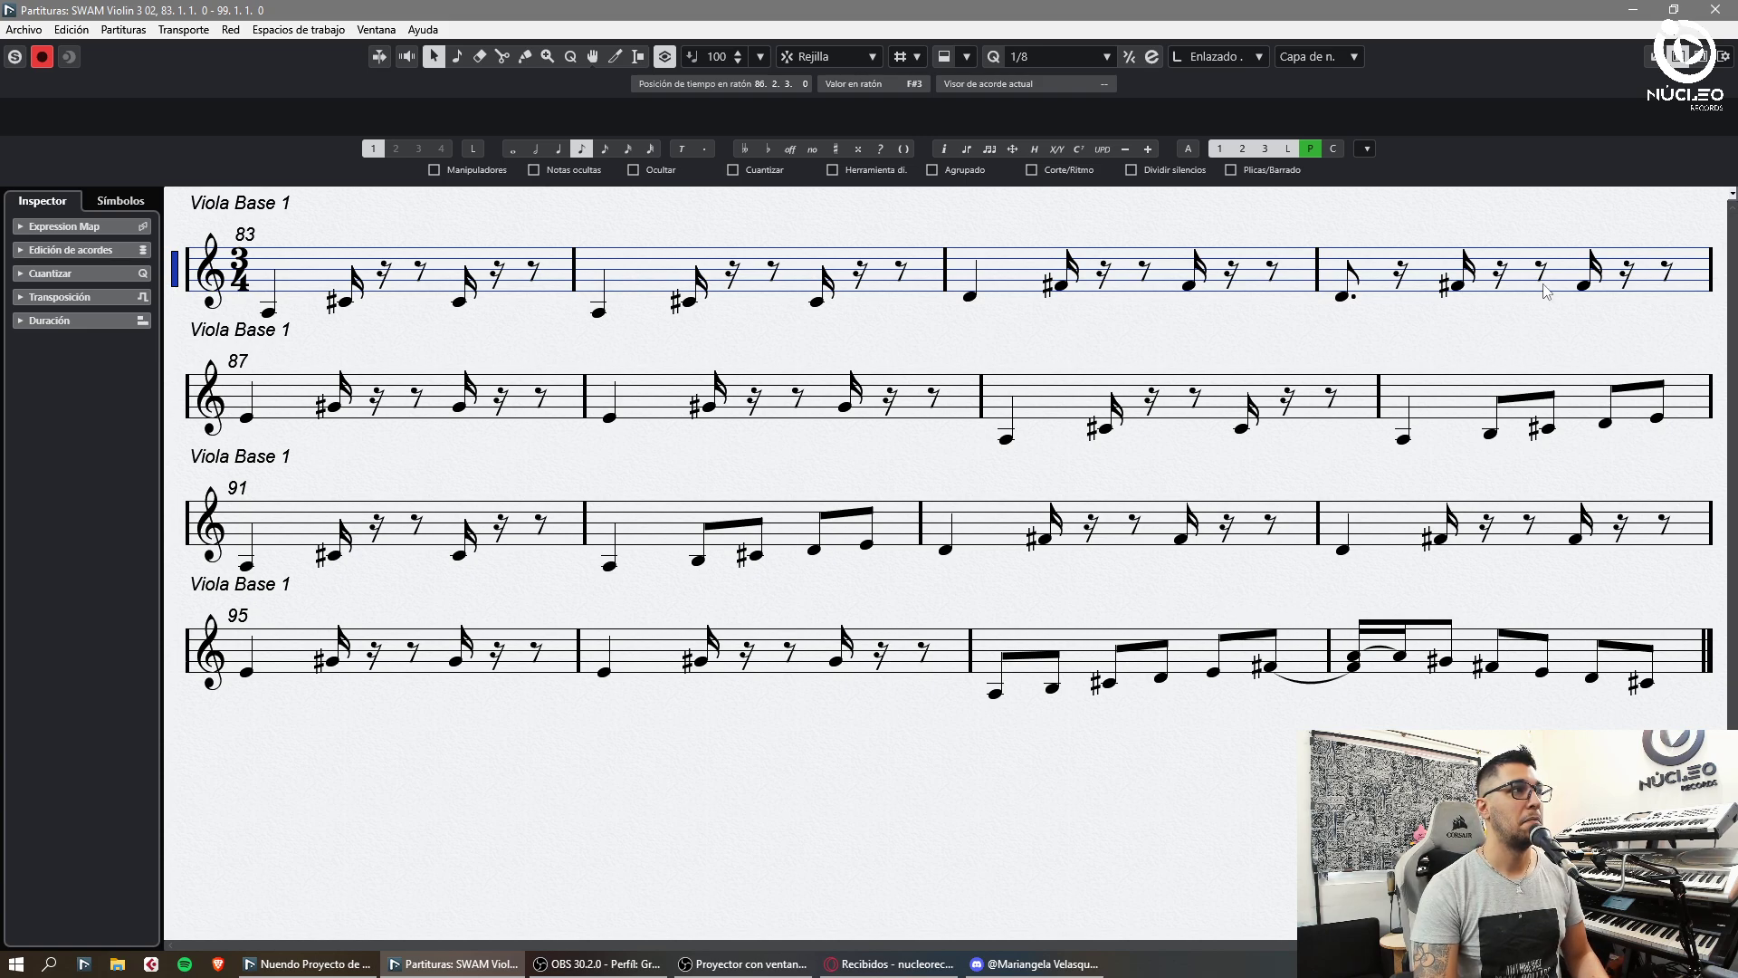
click(1655, 57)
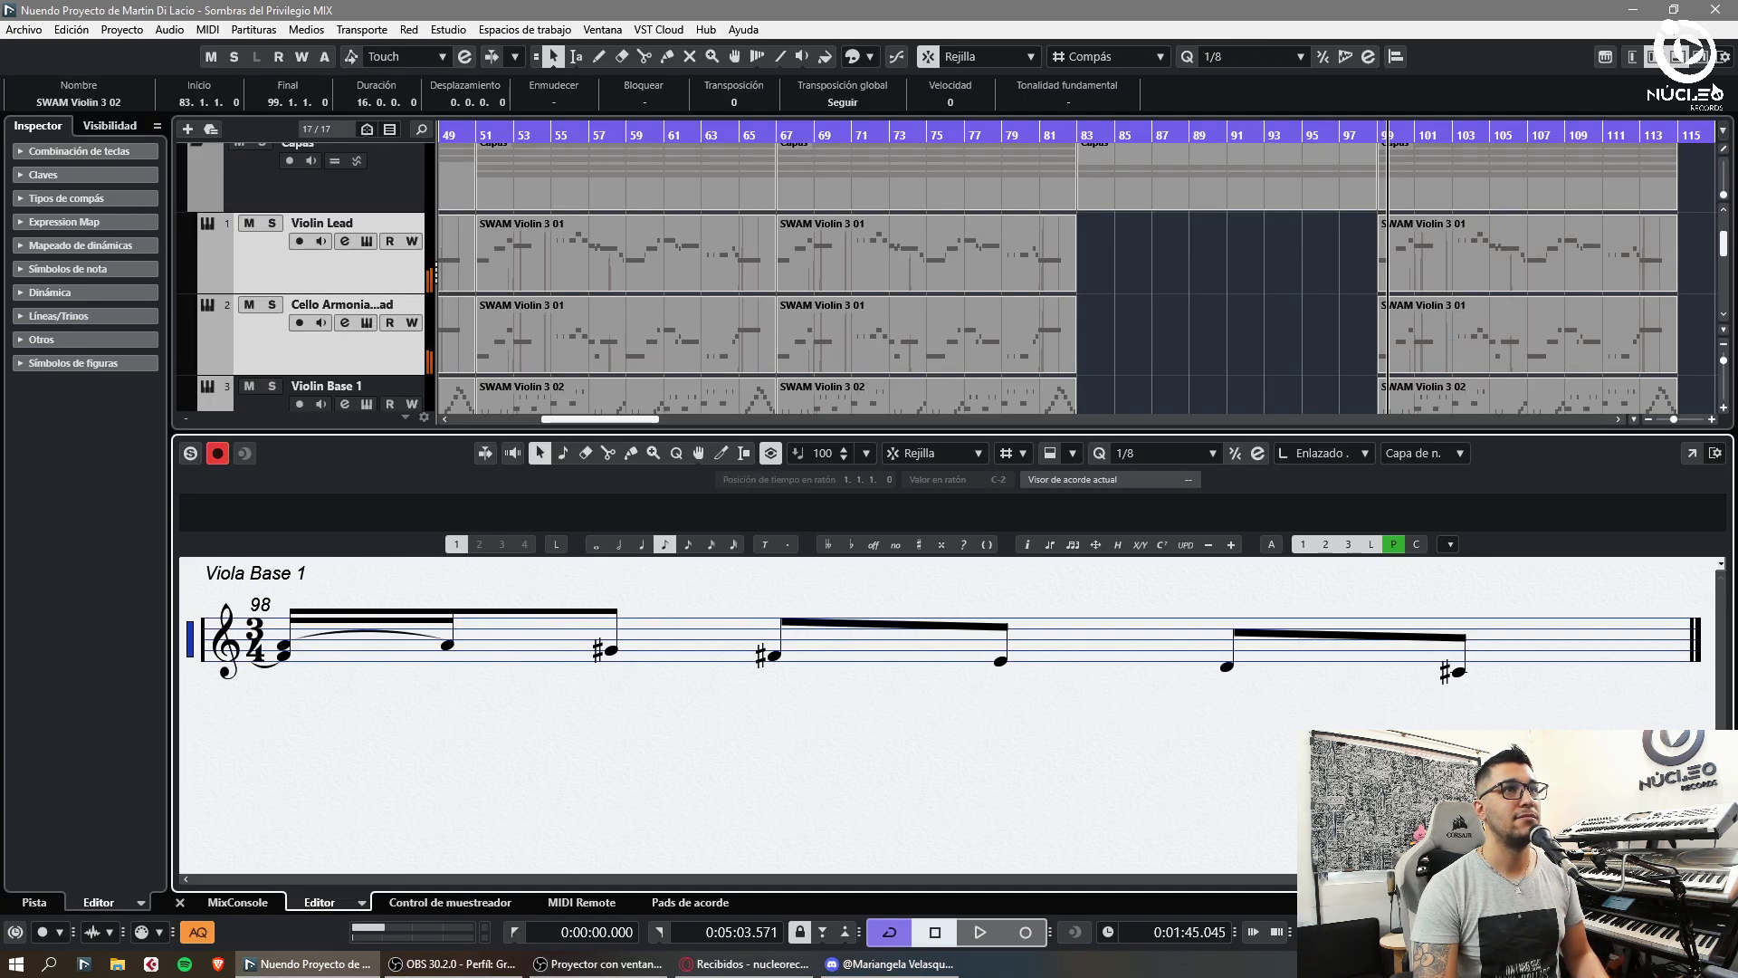
click(1680, 57)
key(g)
click(1689, 433)
click(1472, 135)
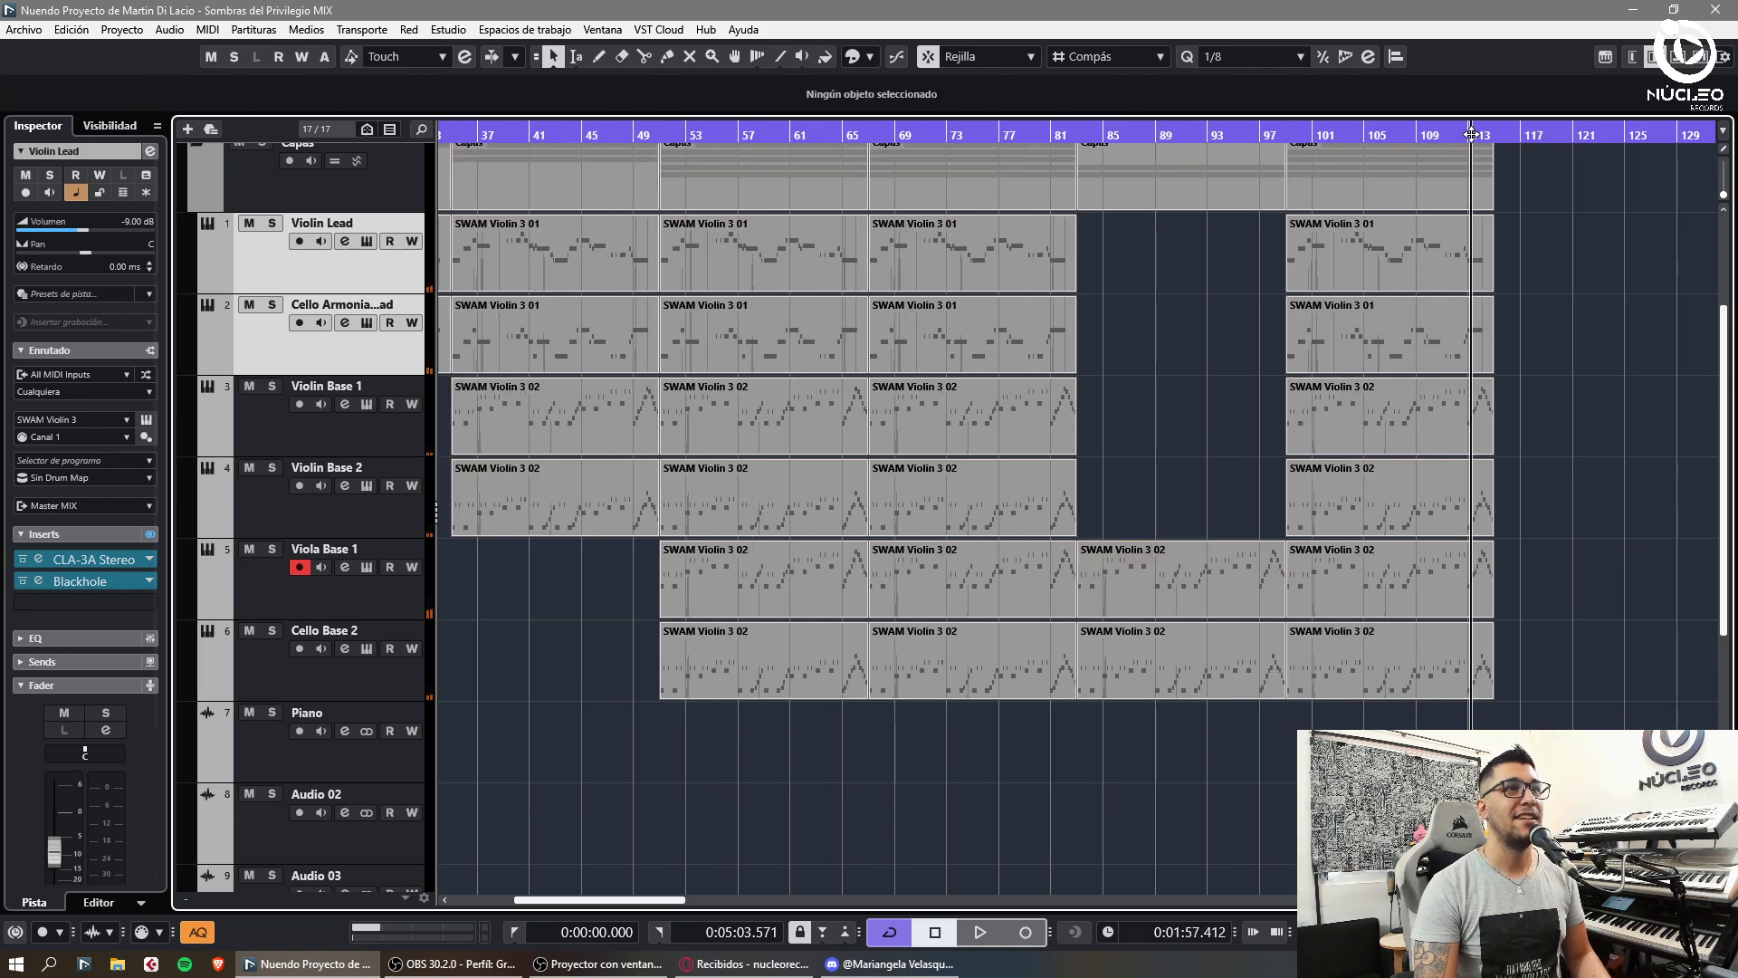
key(g)
key(h)
key(h)
key(h)
key(g)
key(g)
key(h)
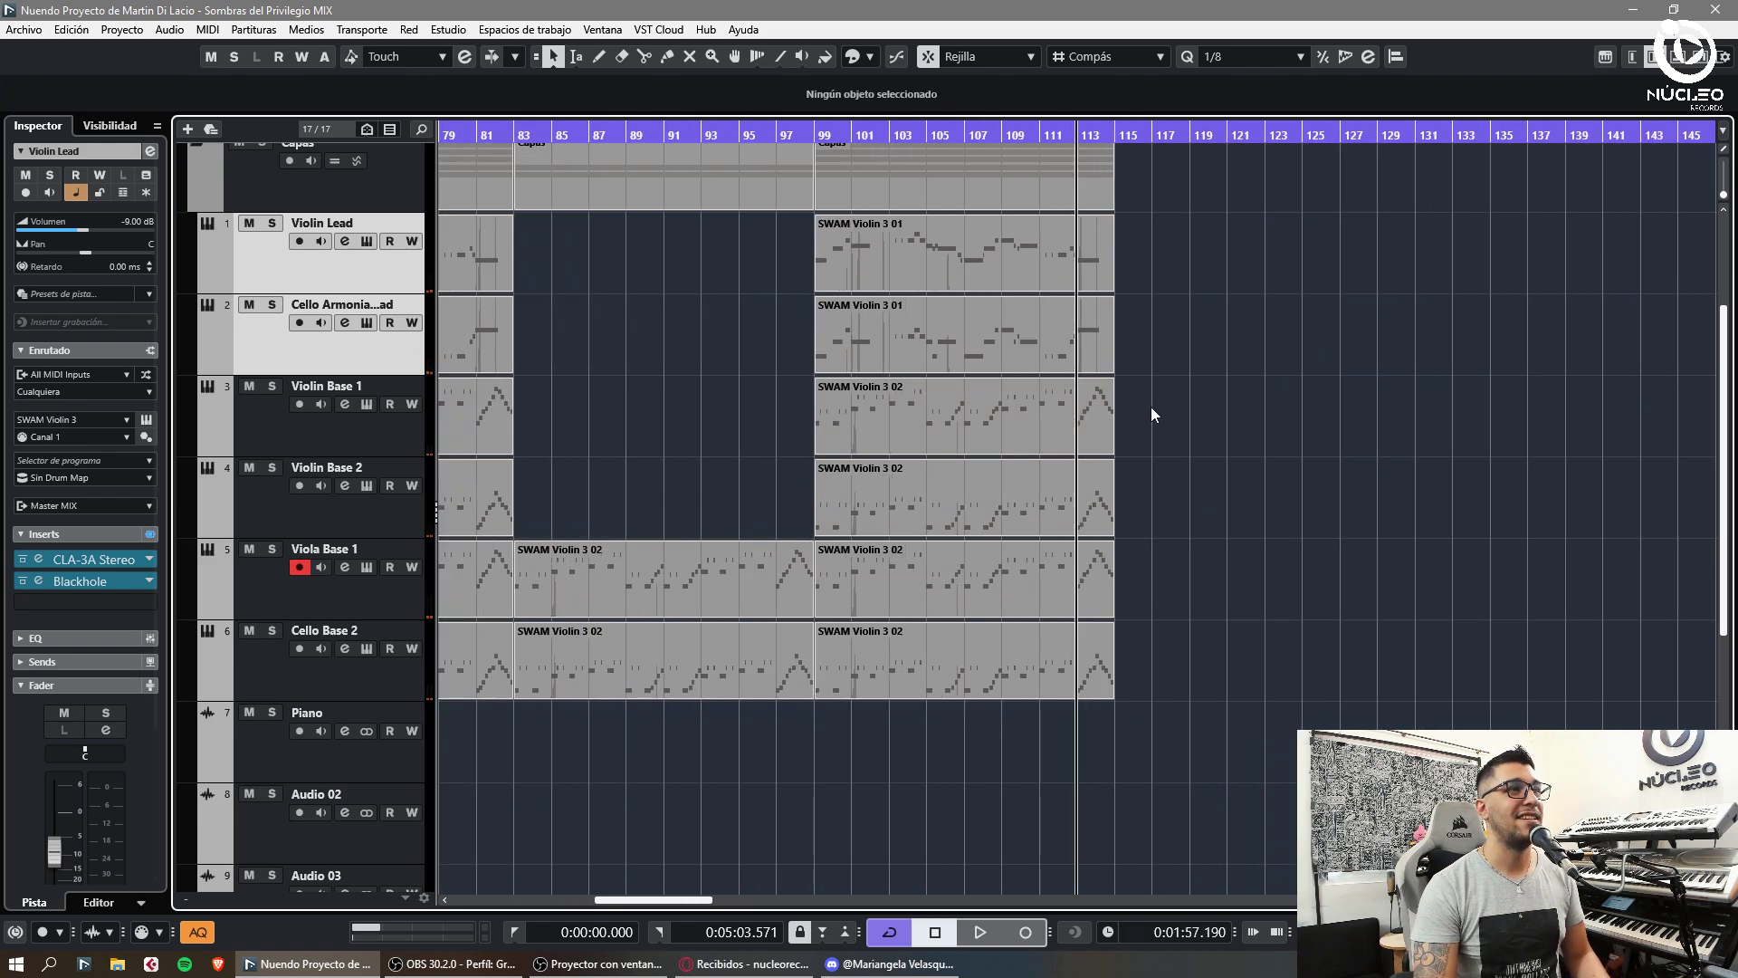
- Extend the tempo ramp that starts at bar 99 so its 200 BPM end point falls at bar 103
click(820, 135)
key(ctrl+t)
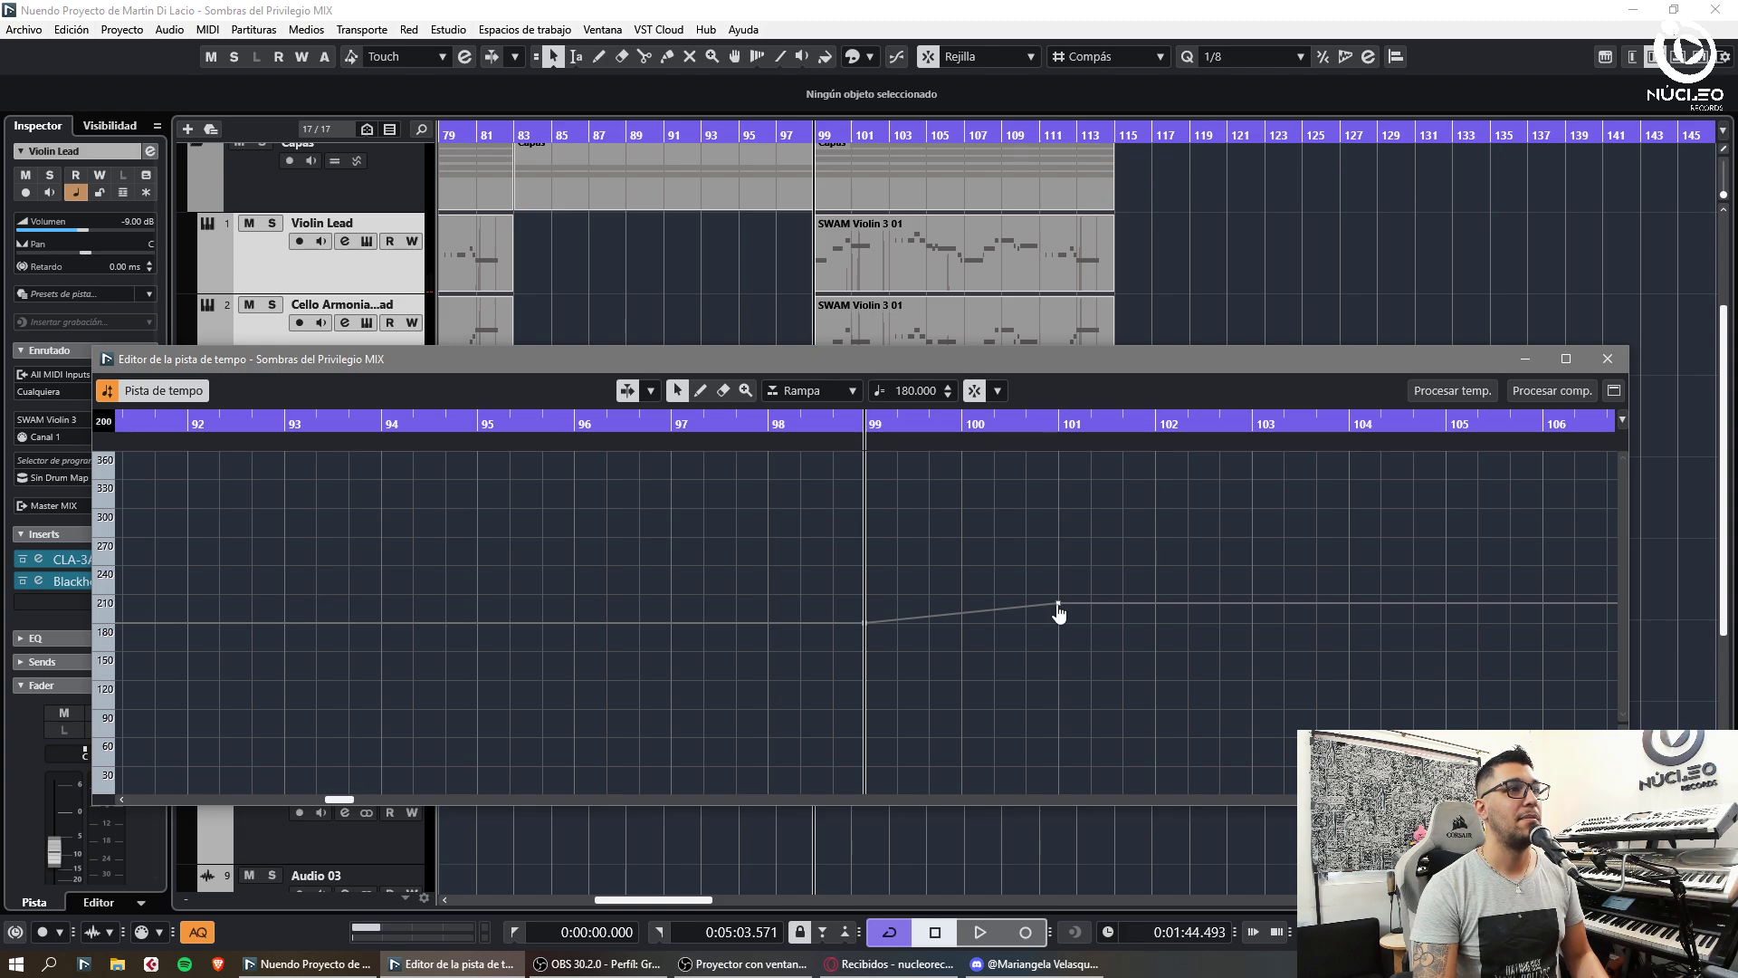
drag(1058, 605, 1210, 612)
drag(1059, 605, 1253, 604)
key(g)
key(g)
key(g)
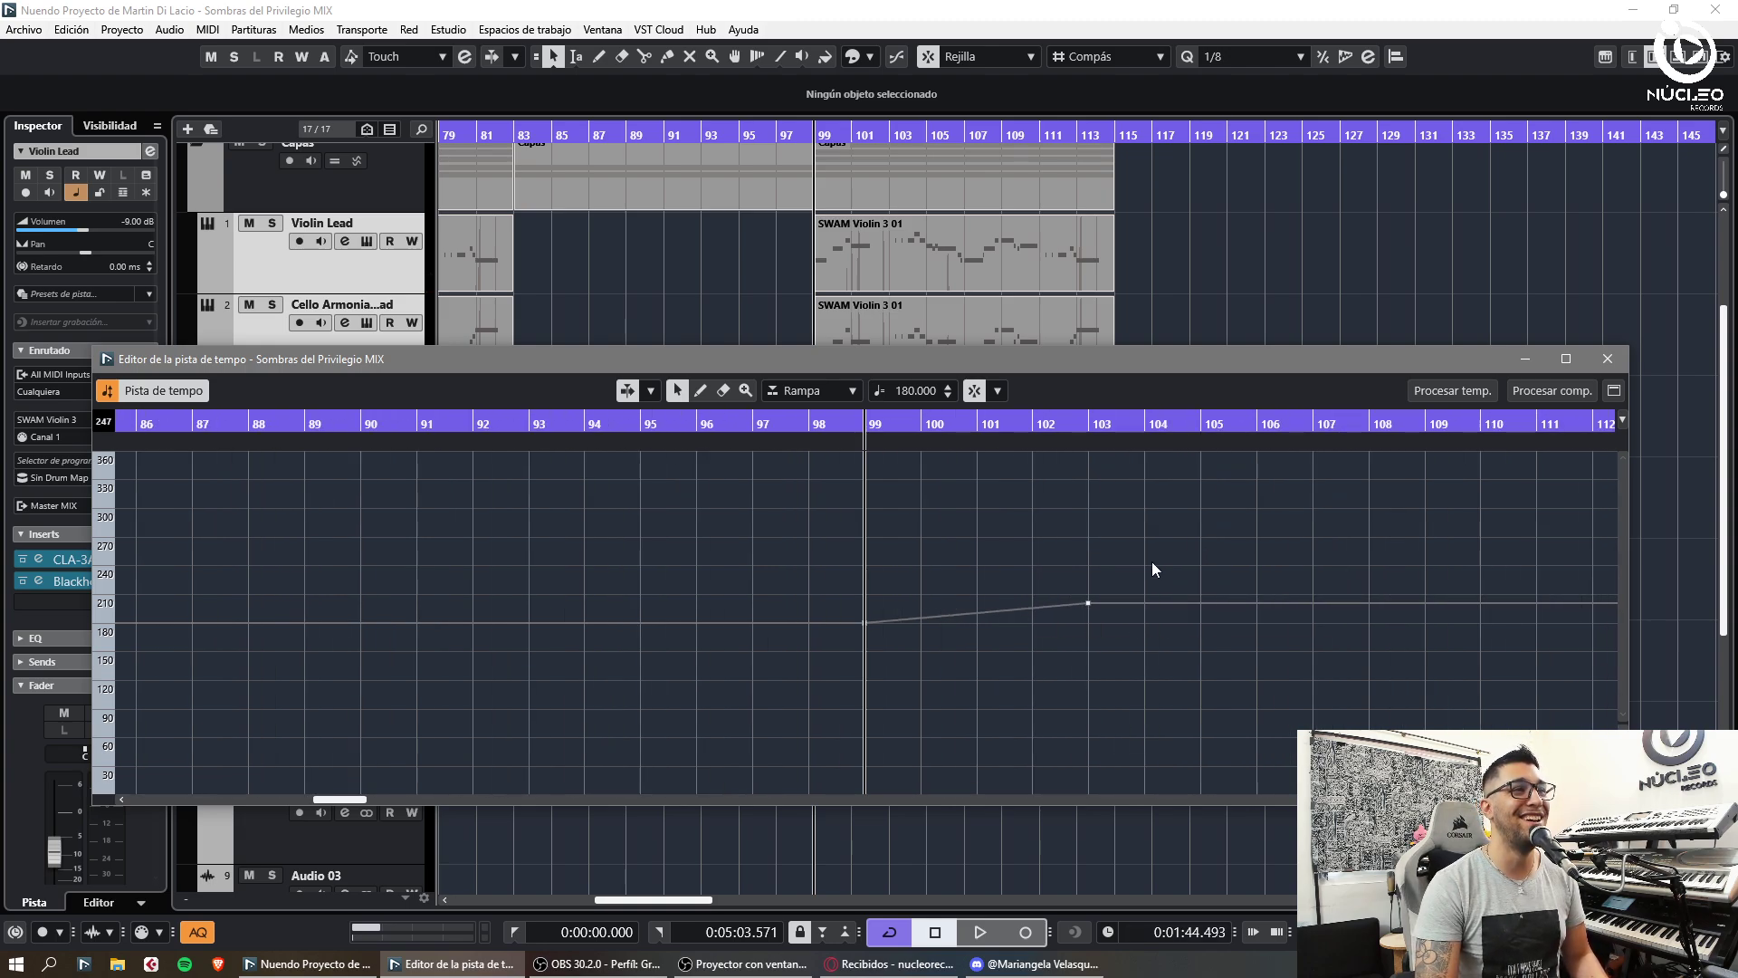
- Play from bar 99 and listen to the lengthened tempo ramp while following its curve
key(space)
key(h)
key(g)
key(h)
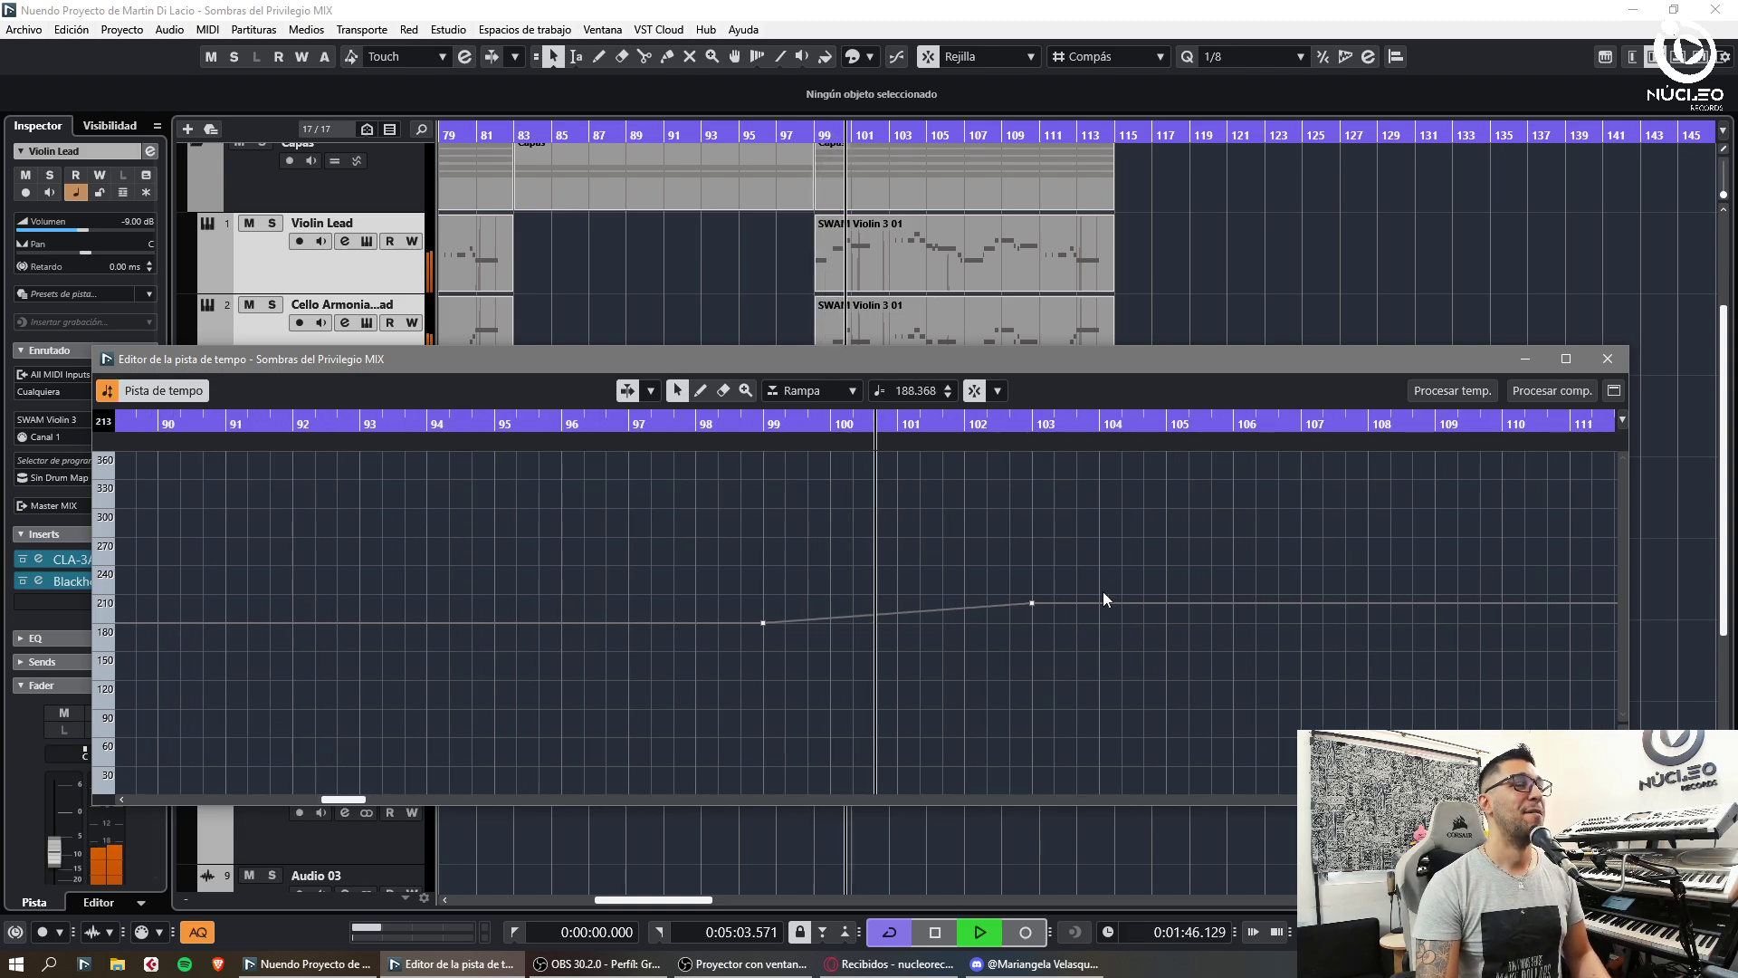
key(g)
key(h)
key(h)
key(g)
key(h)
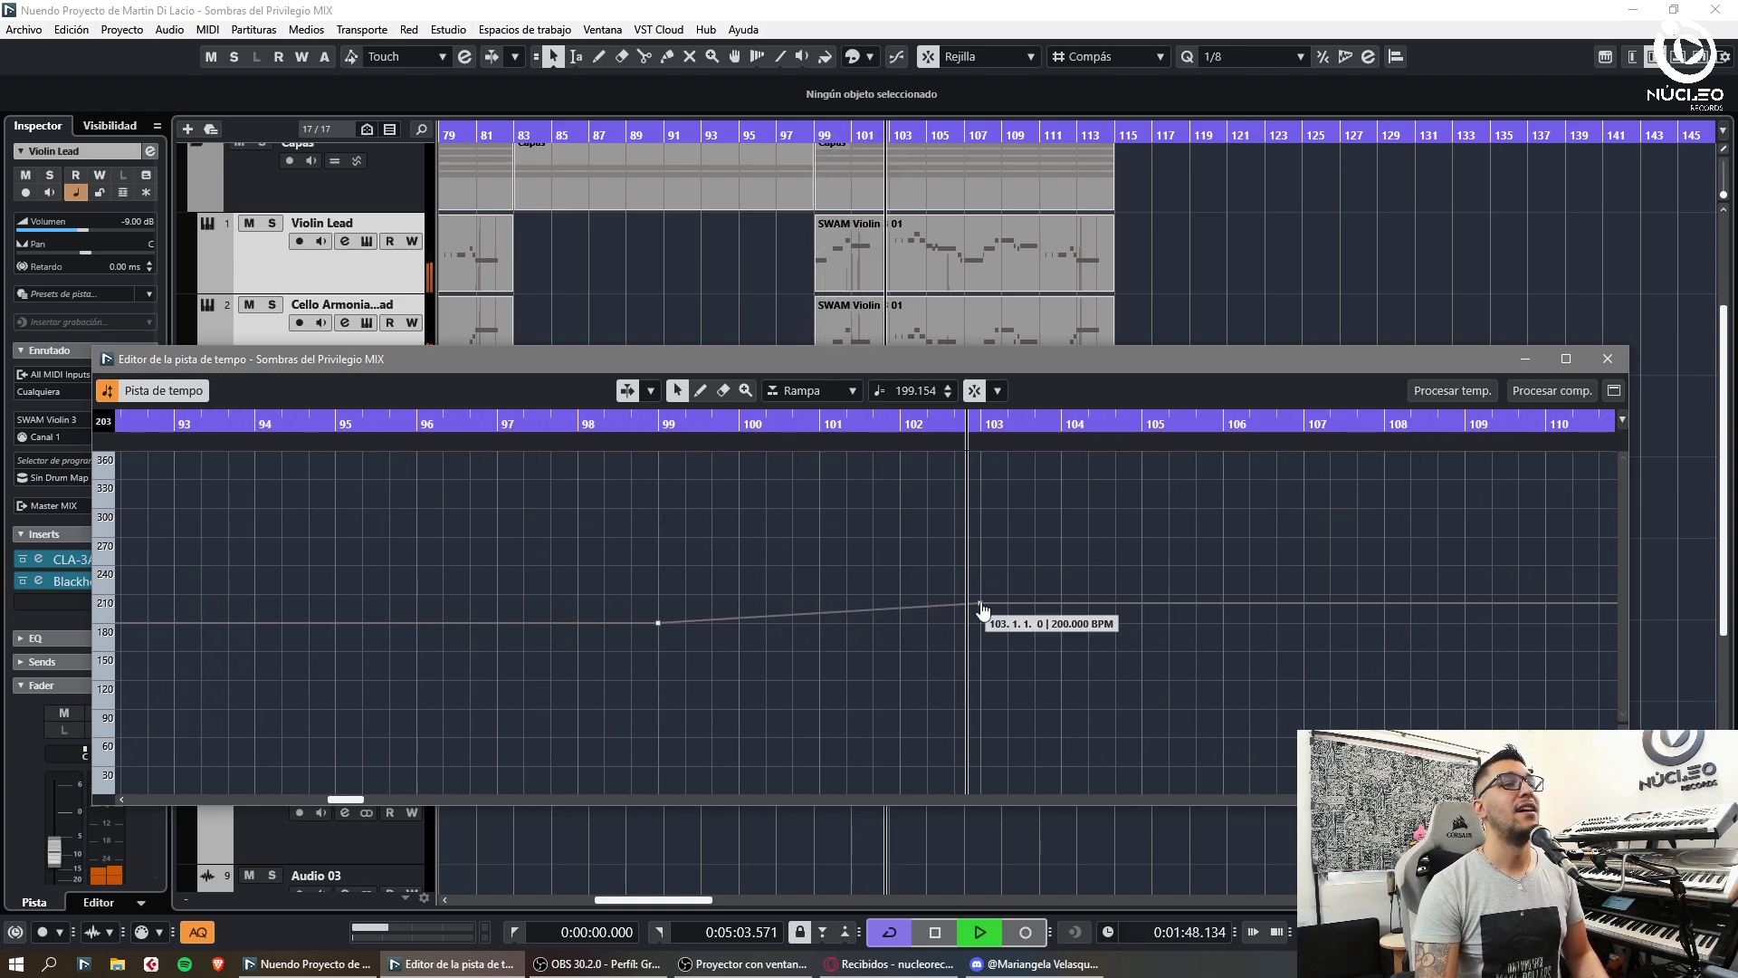
- Put the tempo editor away, listen to the six string layers through the end of their clips at bar 115, and stop playback
click(1654, 57)
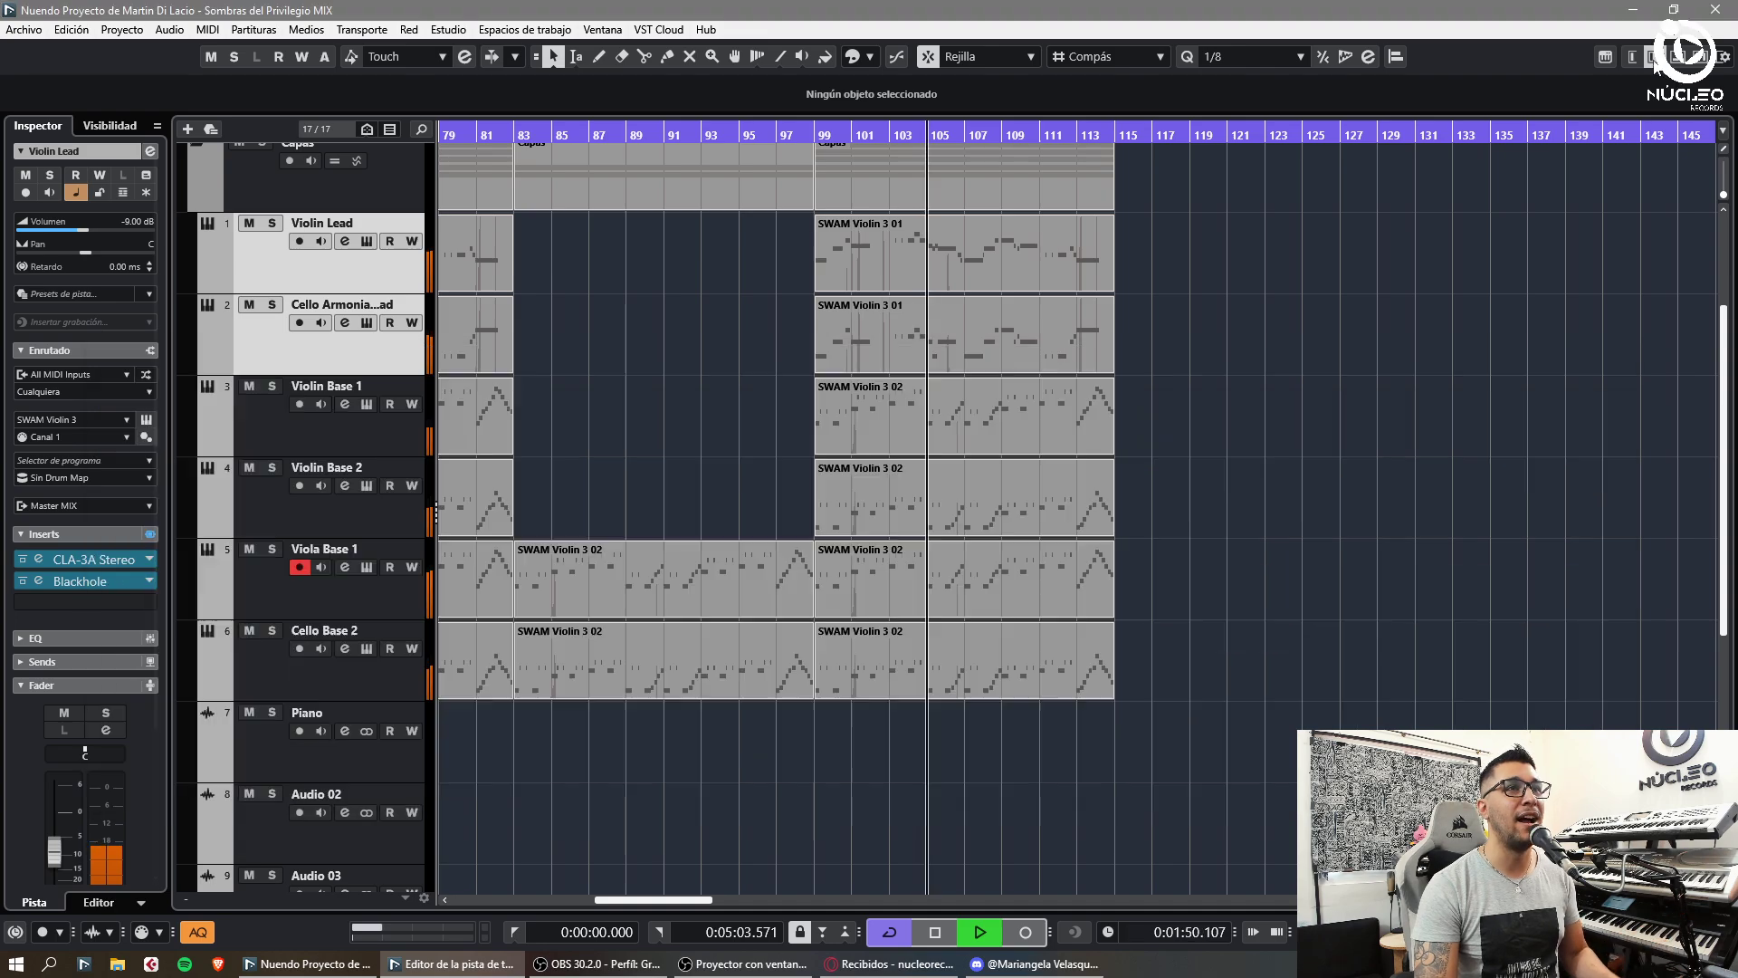
key(g)
key(g)
click(1654, 57)
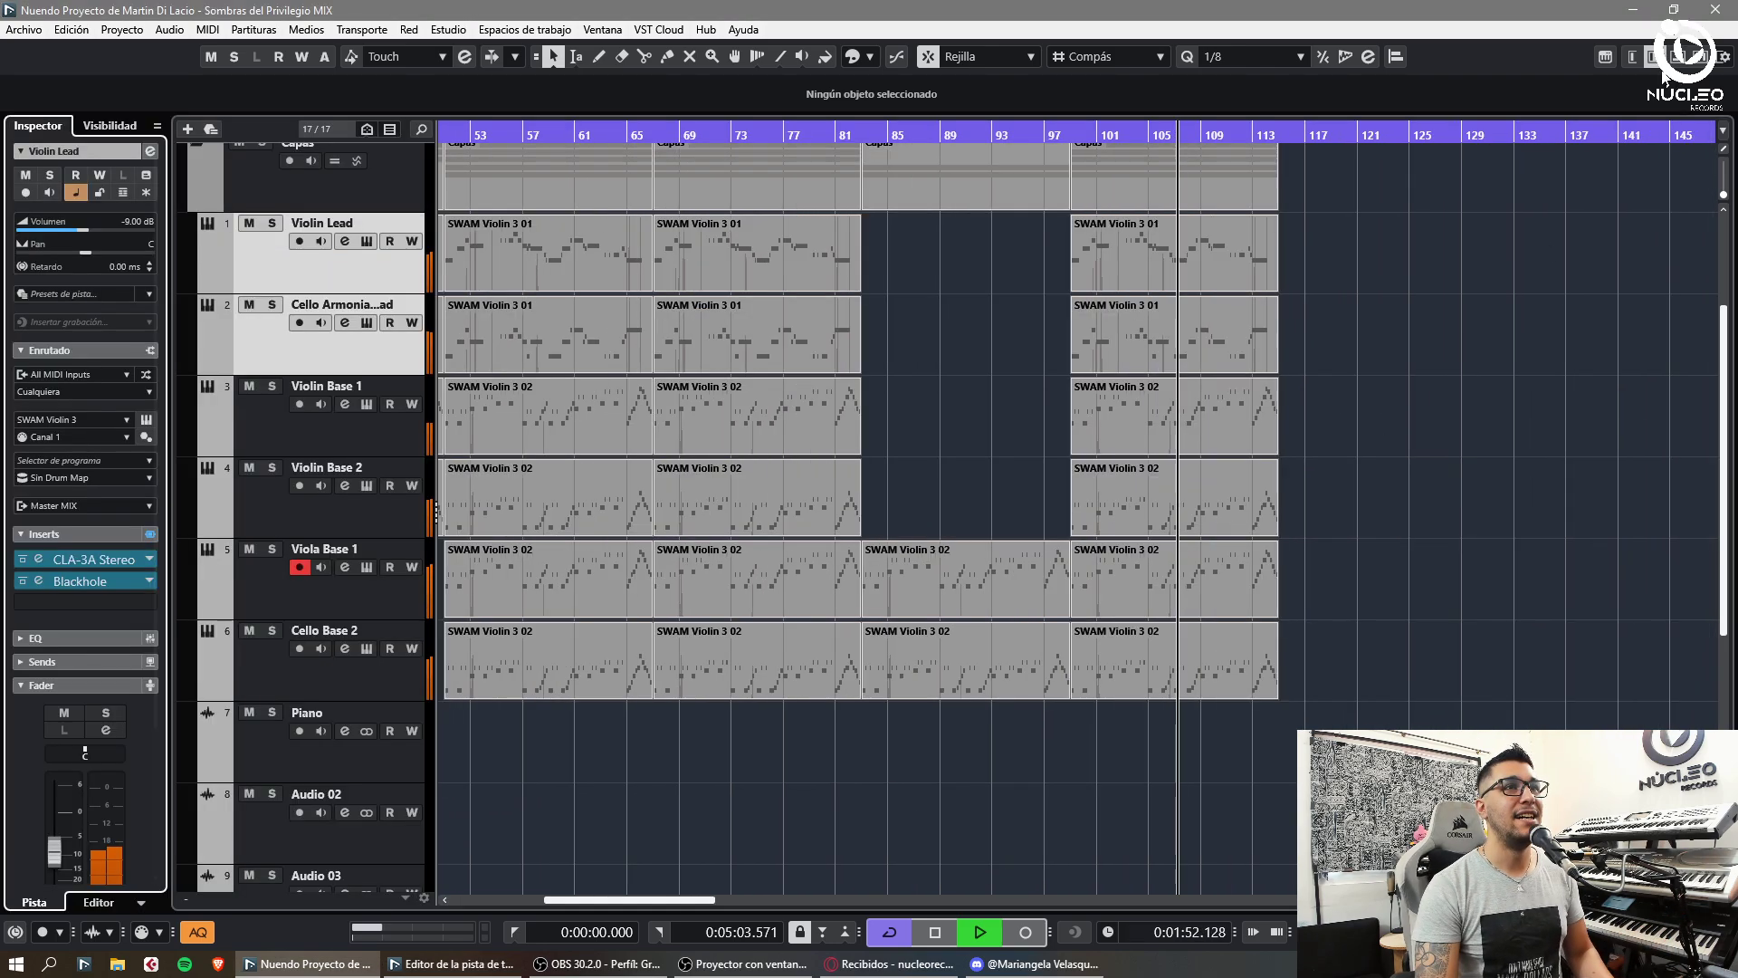
click(1488, 406)
key(h)
key(h)
key(h)
key(h)
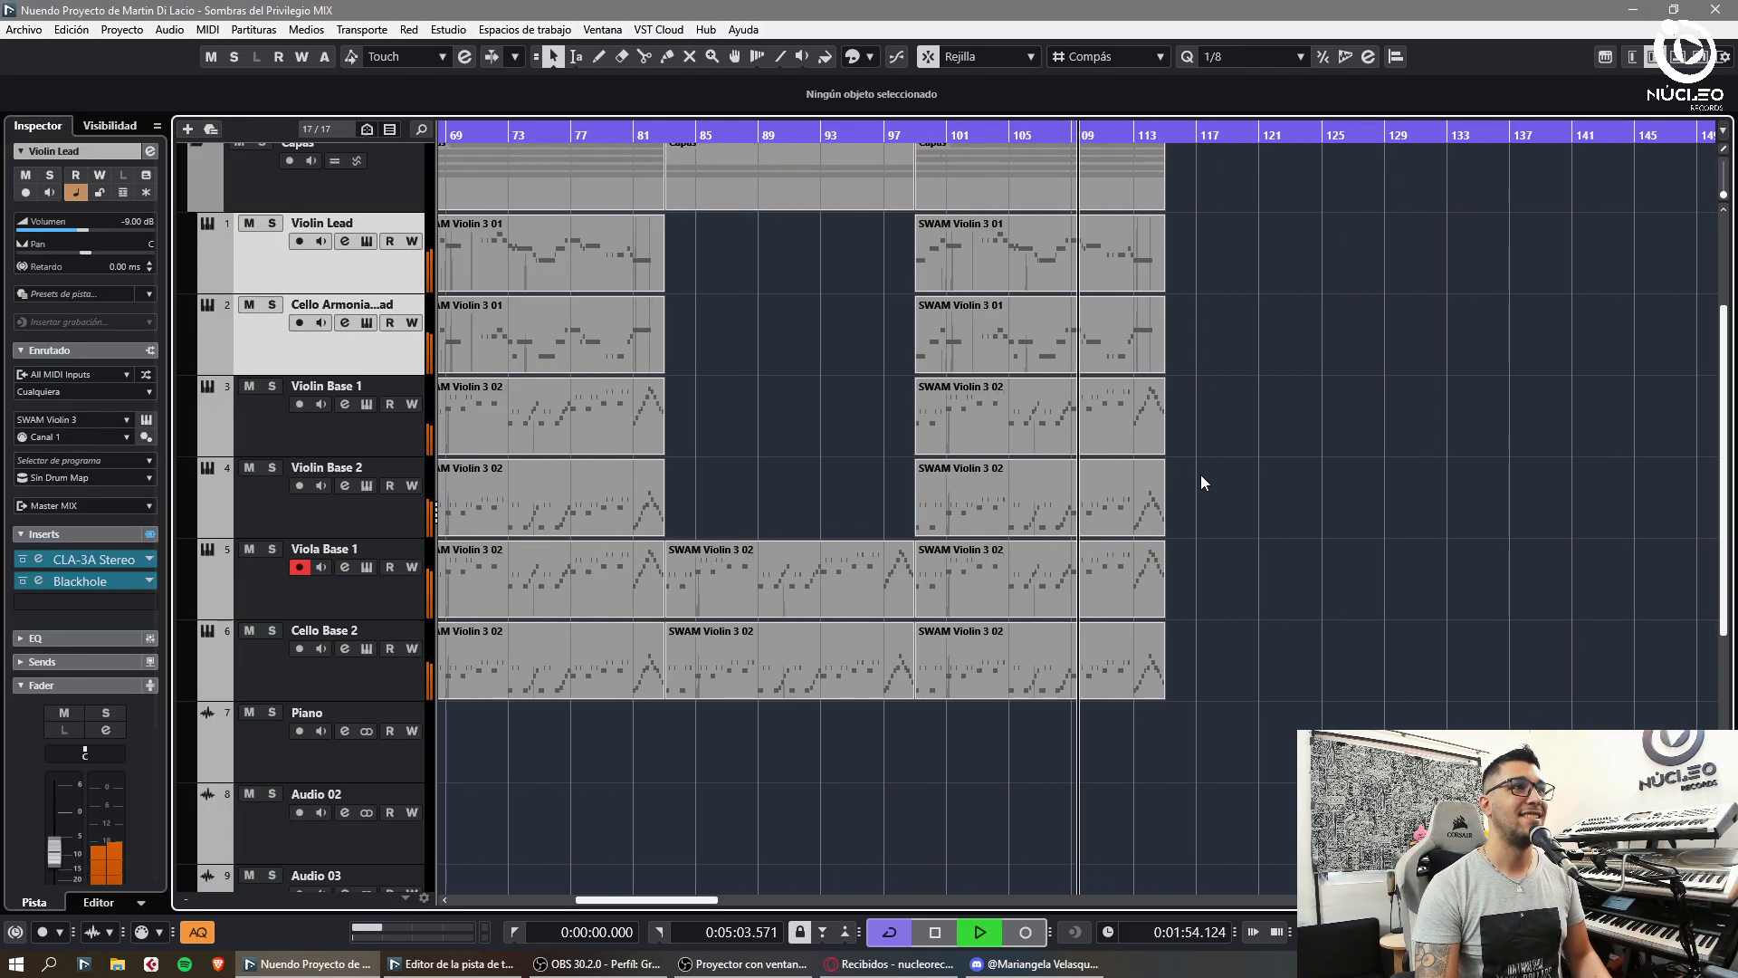
key(g)
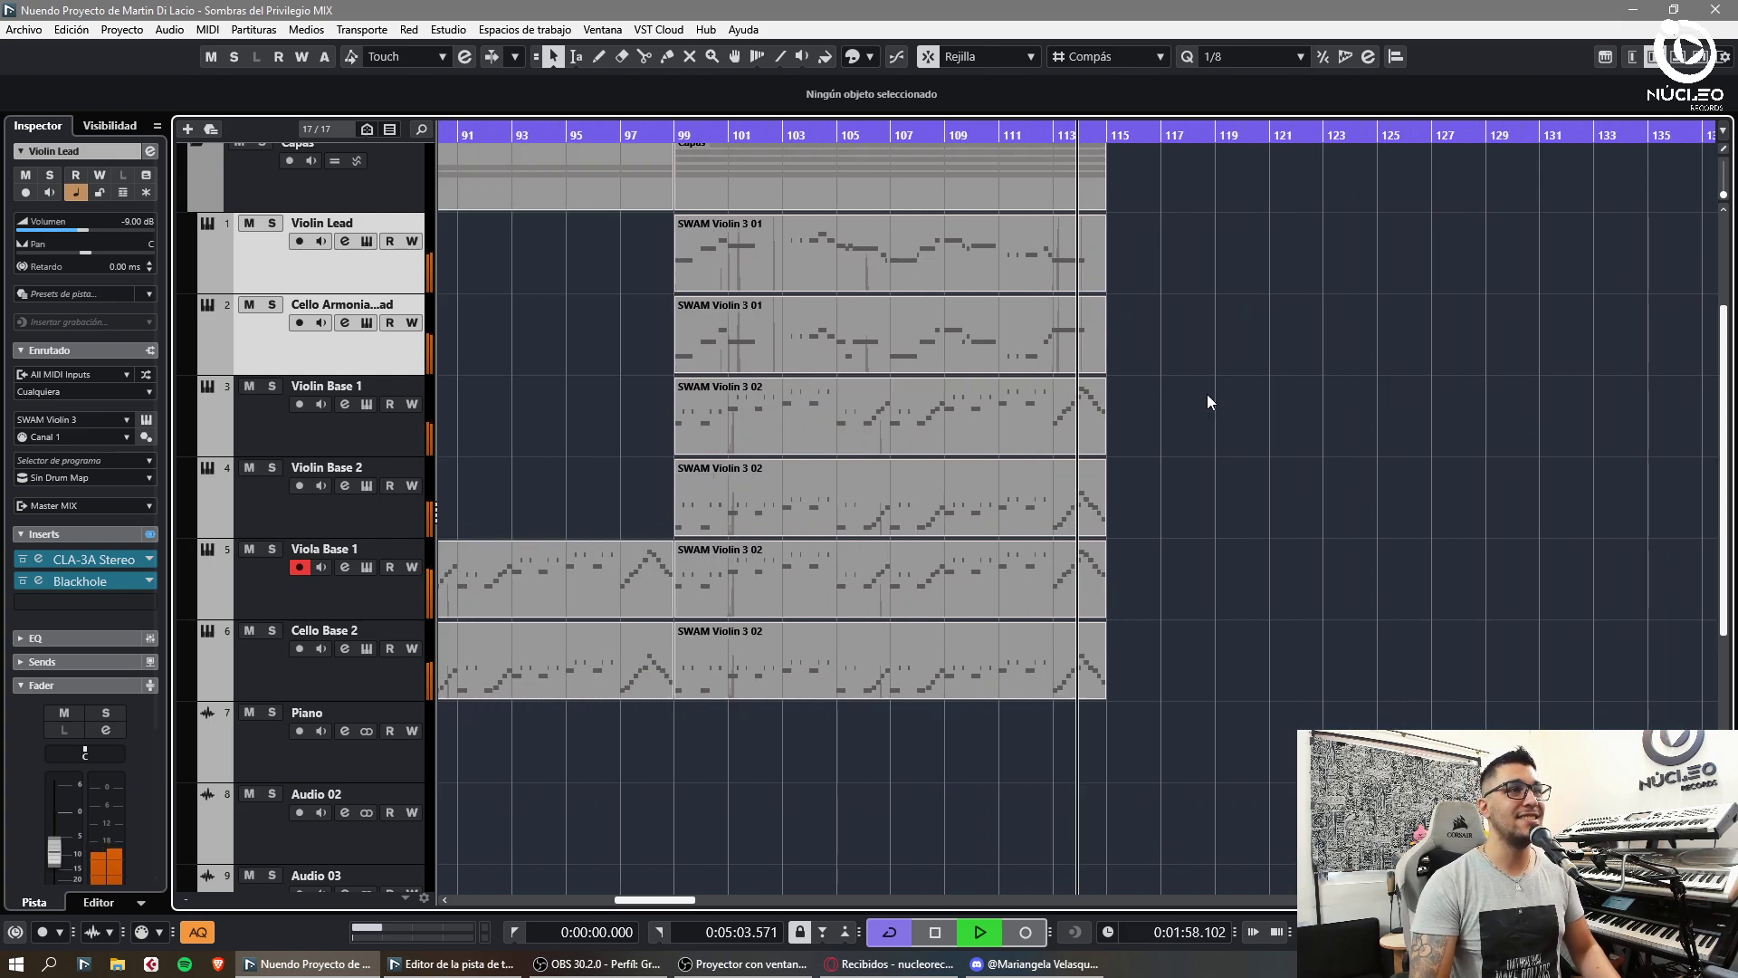
key(h)
key(h)
key(h)
key(h)
key(g)
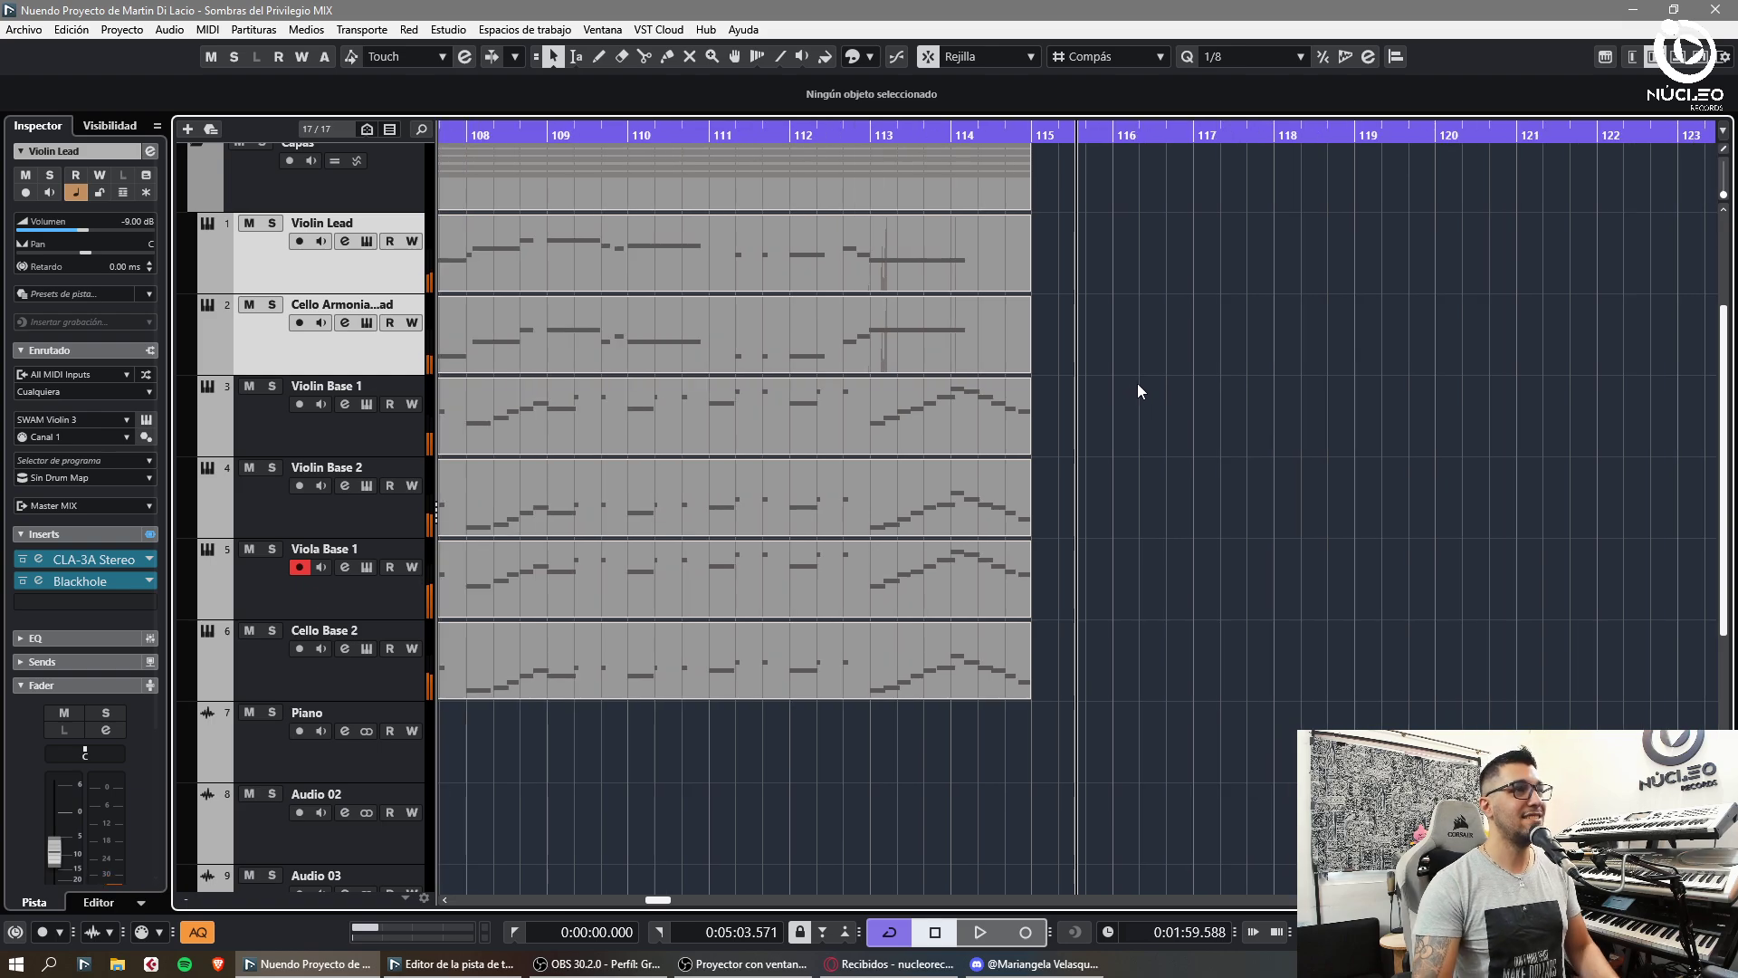
- Try out a one-bar Viola Base 1 clip at bar 115 containing a single note held for the whole bar
key(g)
key(g)
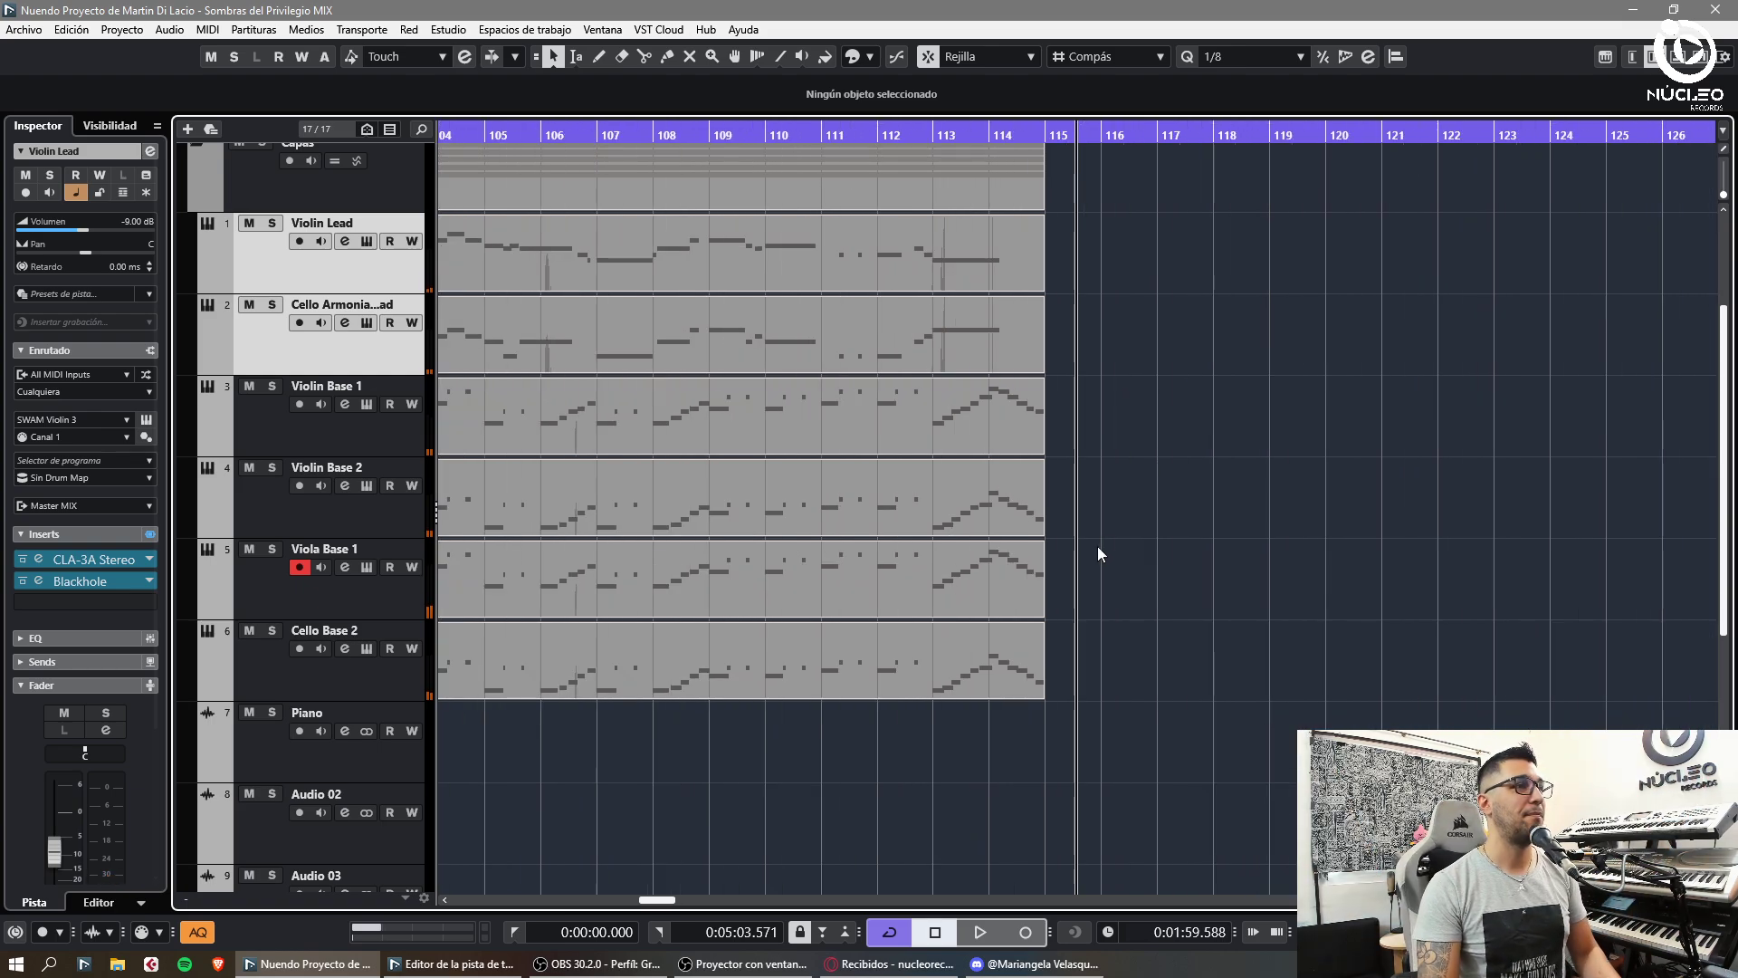
drag(1065, 578, 1104, 598)
double_click(1100, 605)
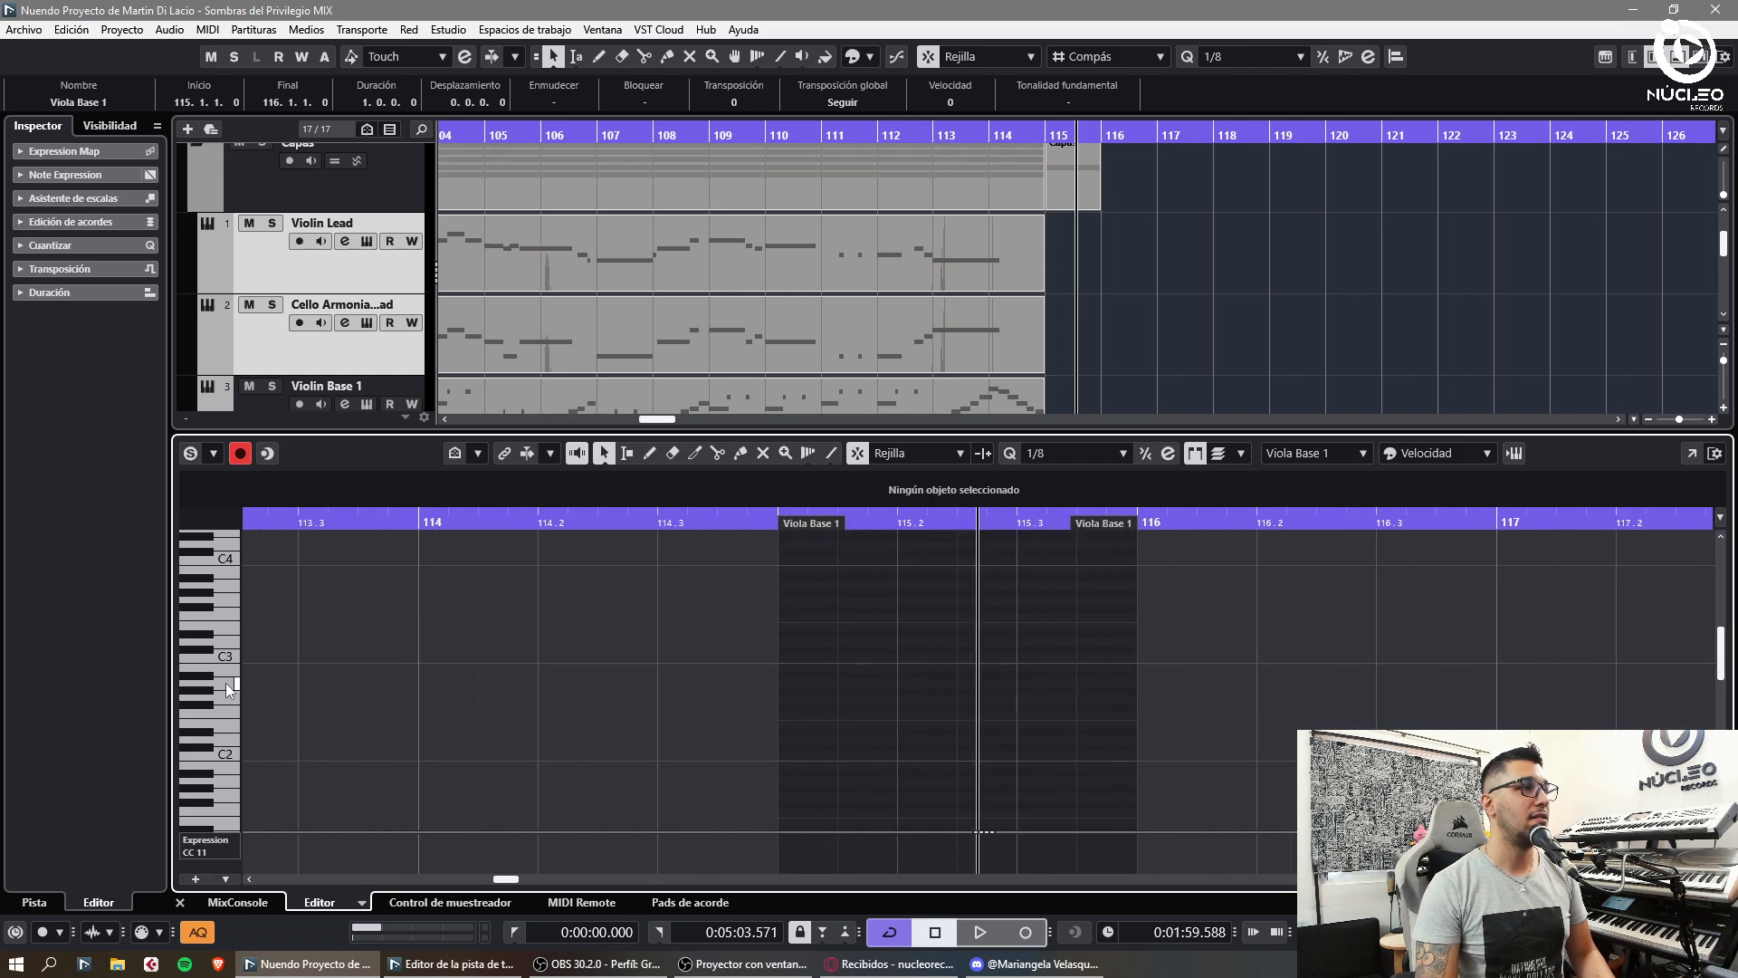
drag(784, 683, 1137, 683)
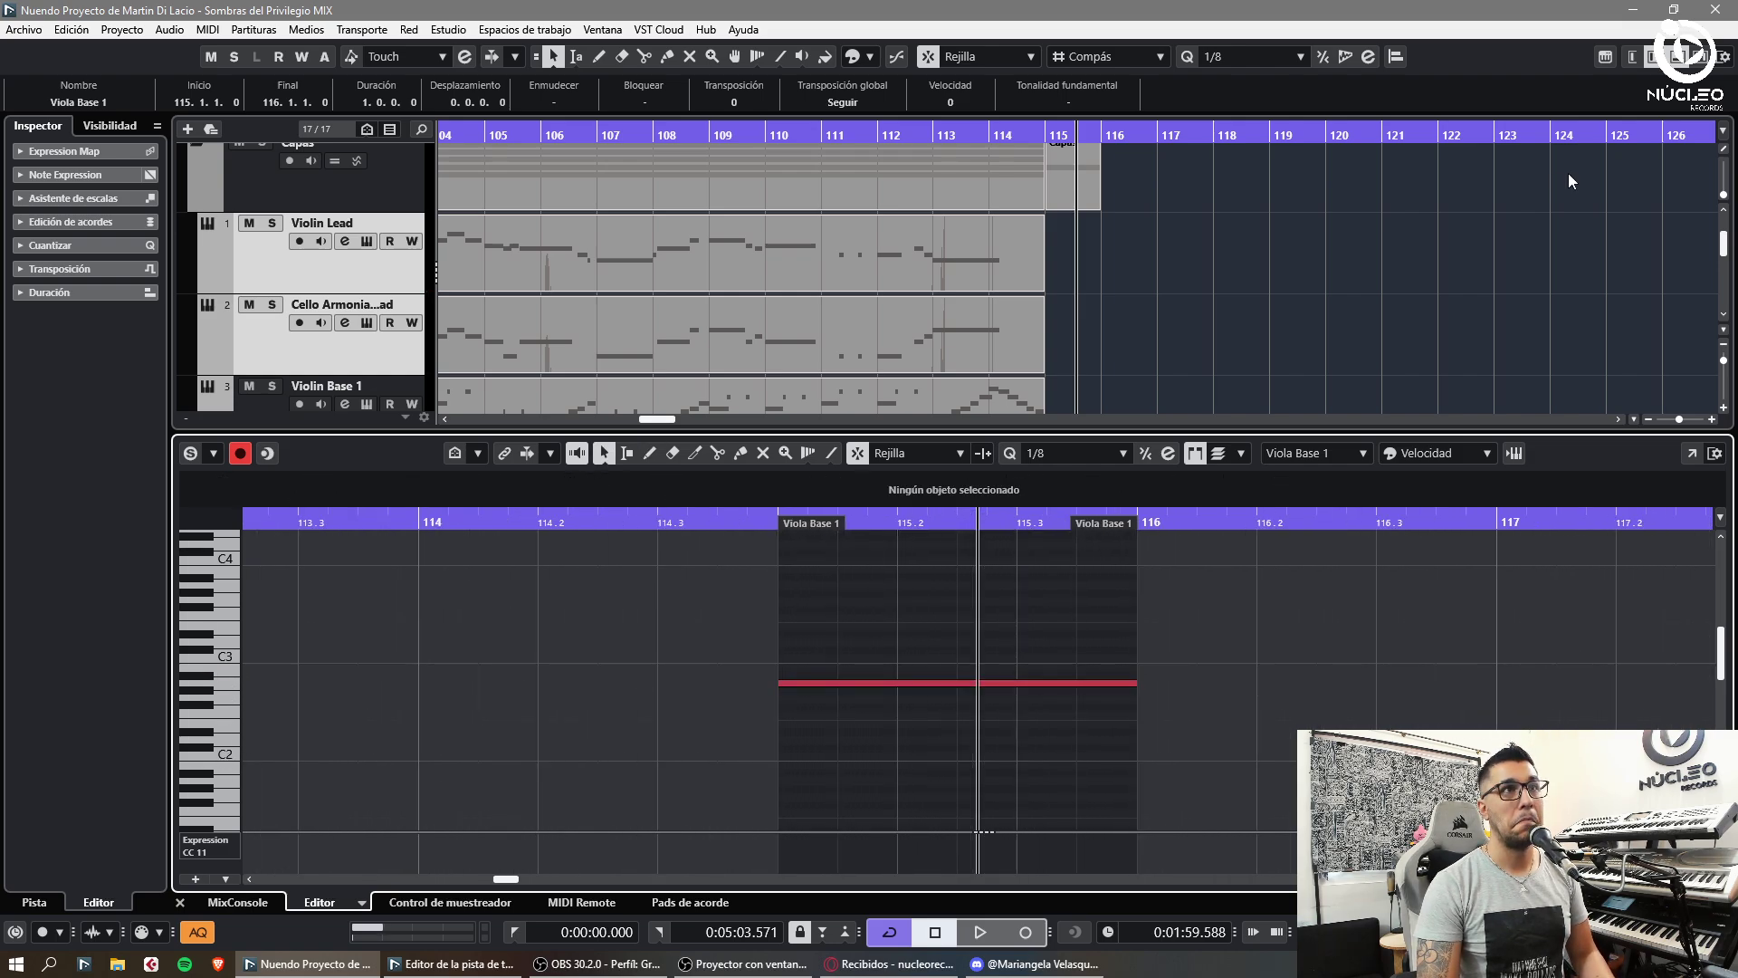
click(1680, 60)
- Try copies of the one-bar ending clip on the other string tracks, and delete the new clips after bar 115
click(1168, 553)
click(1077, 584)
key(ctrl+d)
drag(1136, 591, 1055, 336)
key(ctrl+d)
key(ctrl+d)
key(ctrl+d)
key(ctrl+d)
drag(1118, 334, 1067, 257)
drag(1145, 257, 1217, 686)
drag(1224, 288, 1114, 692)
key(Delete)
- Play from just before bar 83, listen to the viola-and-cello break up to about bar 90, and stop playback
key(g)
key(g)
key(g)
key(g)
key(g)
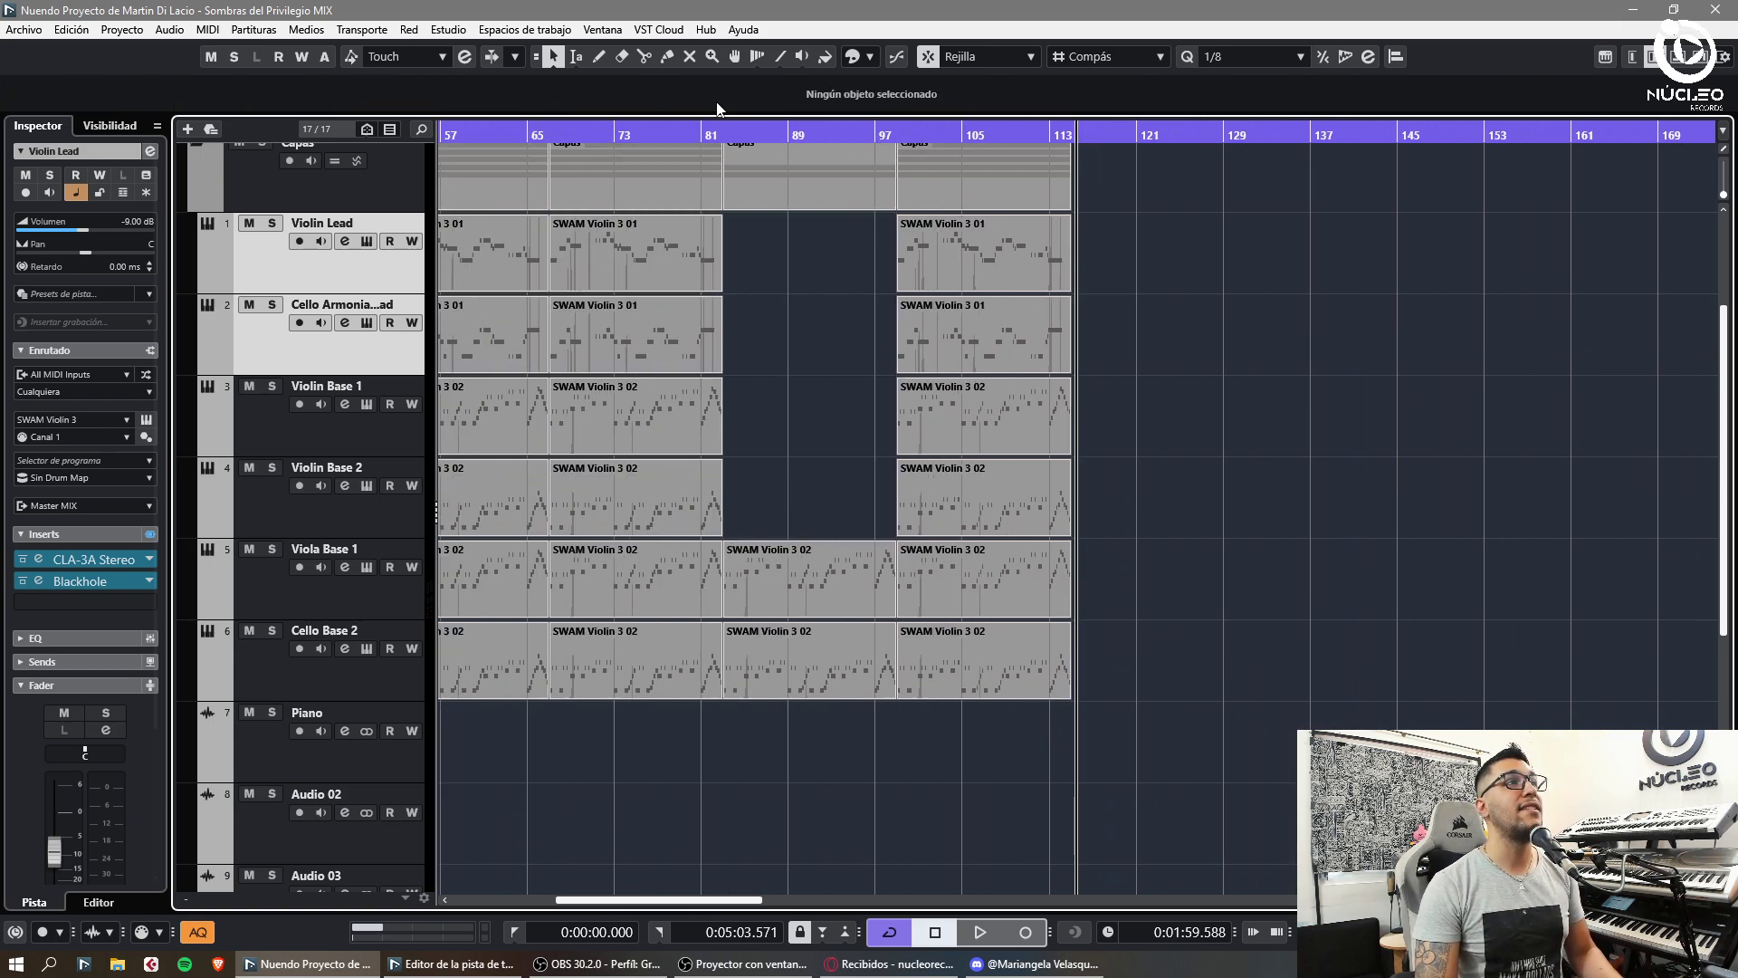
click(715, 133)
key(space)
key(h)
key(h)
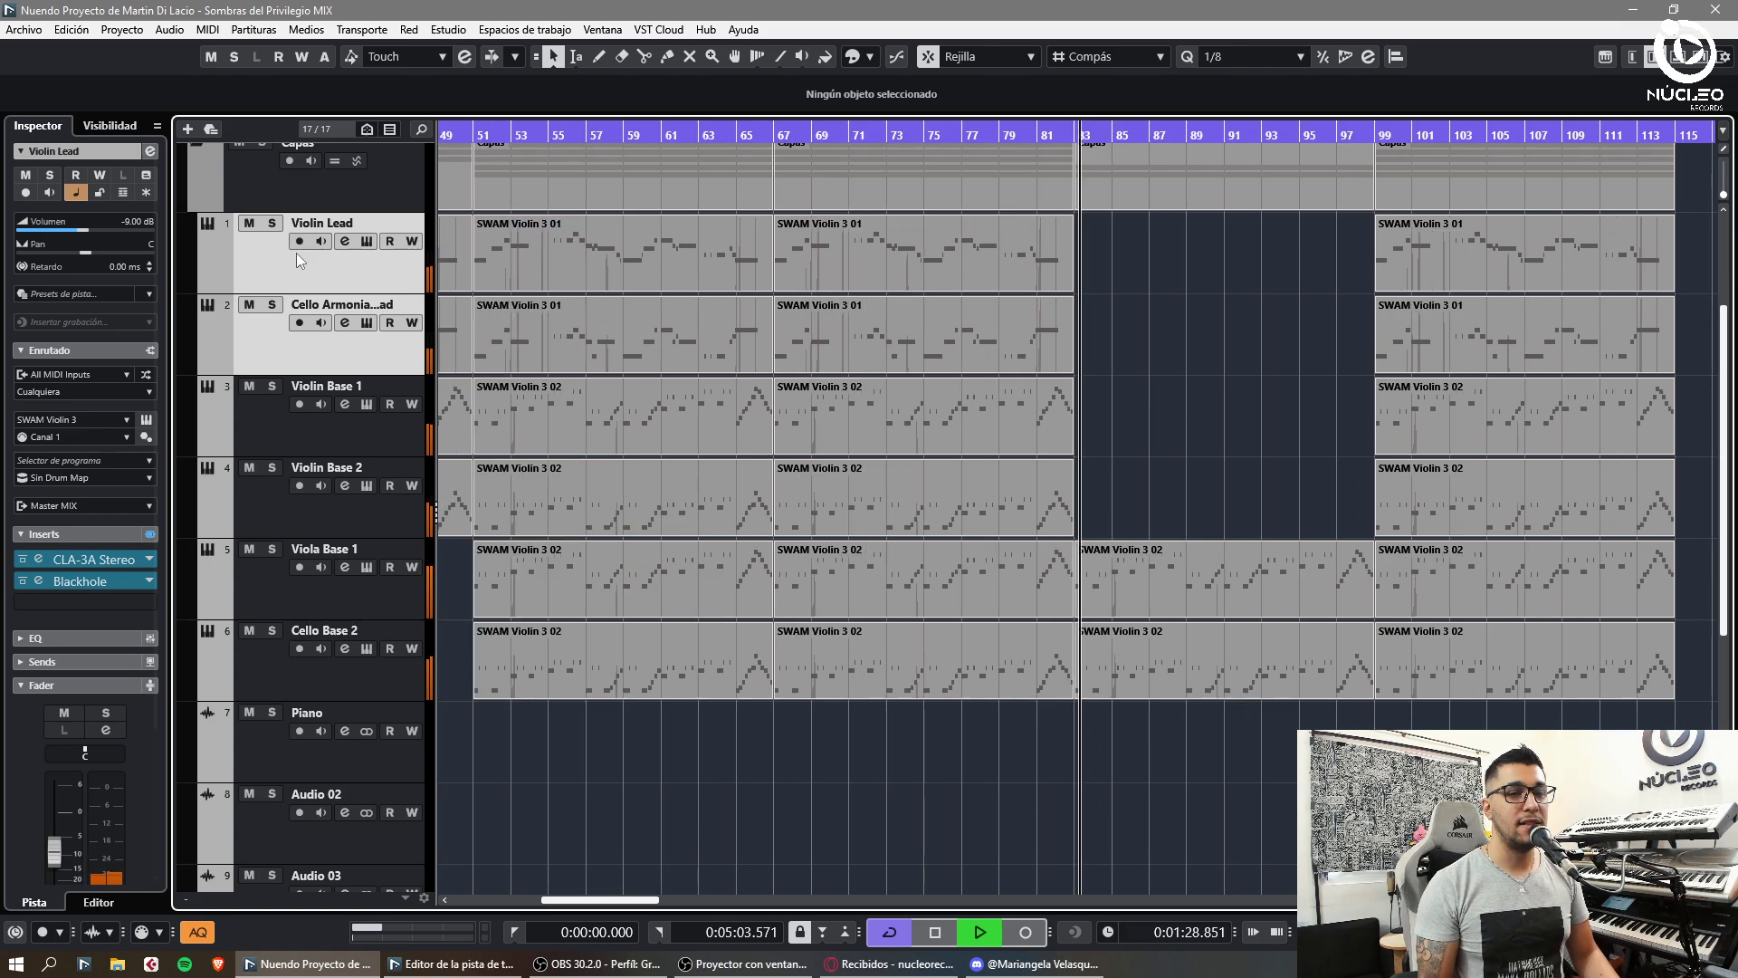
key(h)
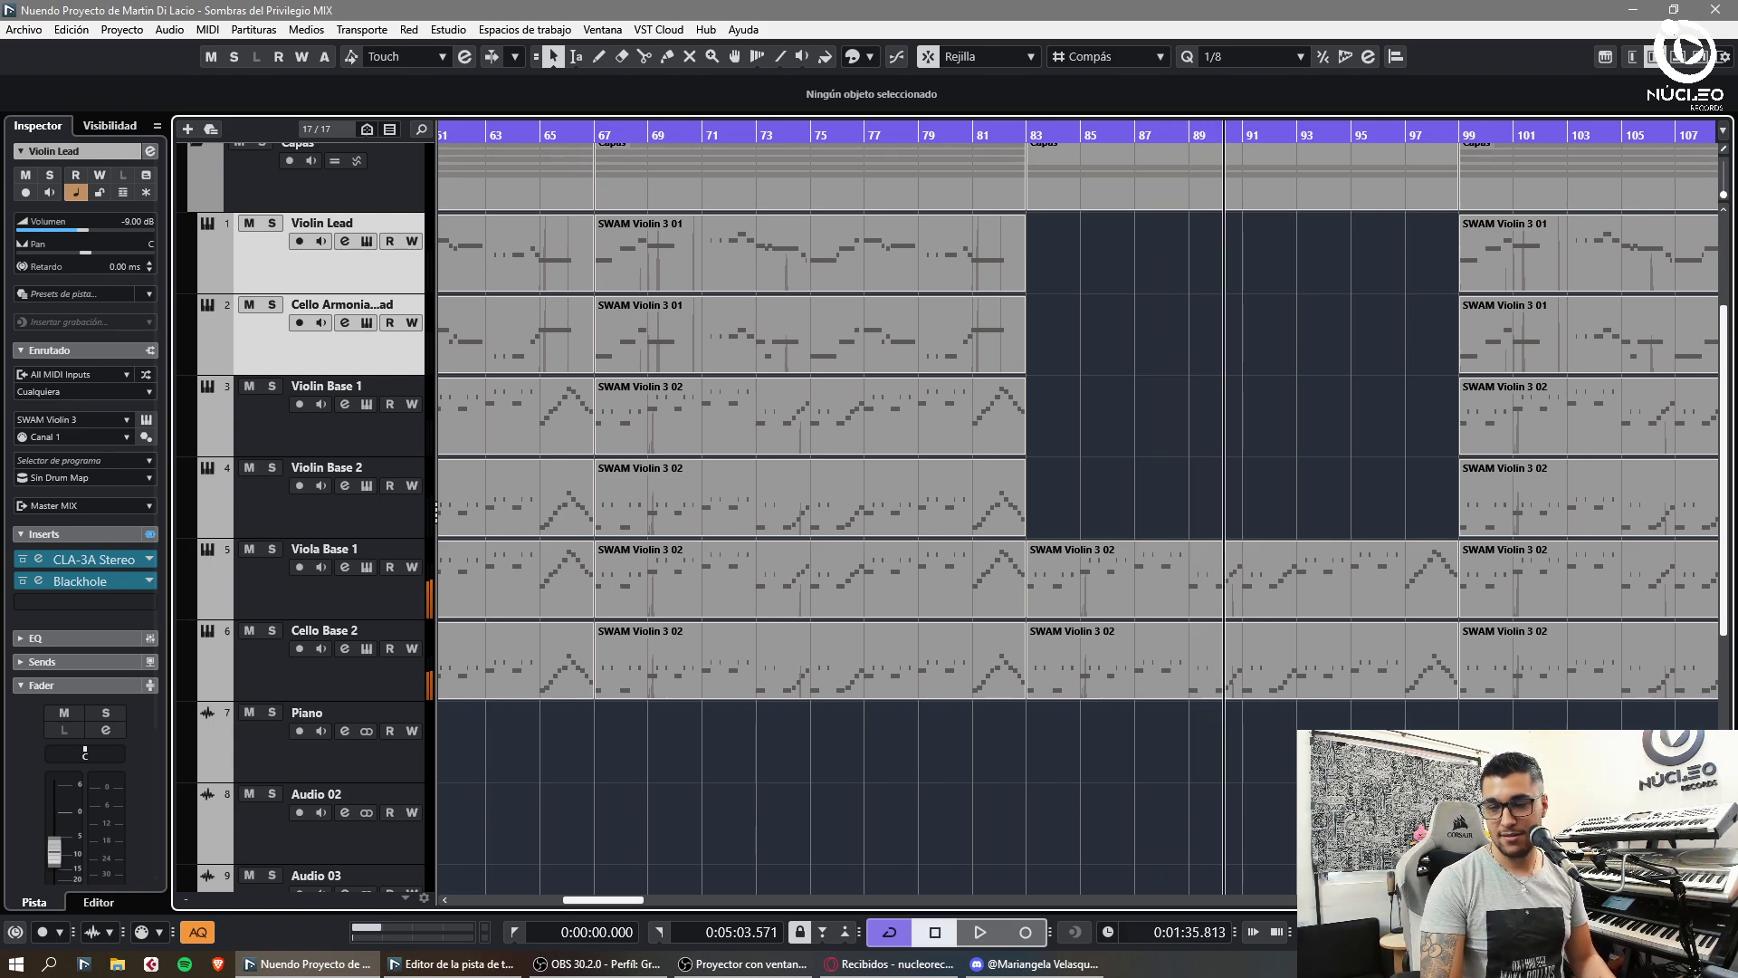
- Arm Violin Lead for recording, play from about bar 80 into the viola-and-cello break, and stop around bar 86
click(1331, 469)
key(h)
key(h)
key(g)
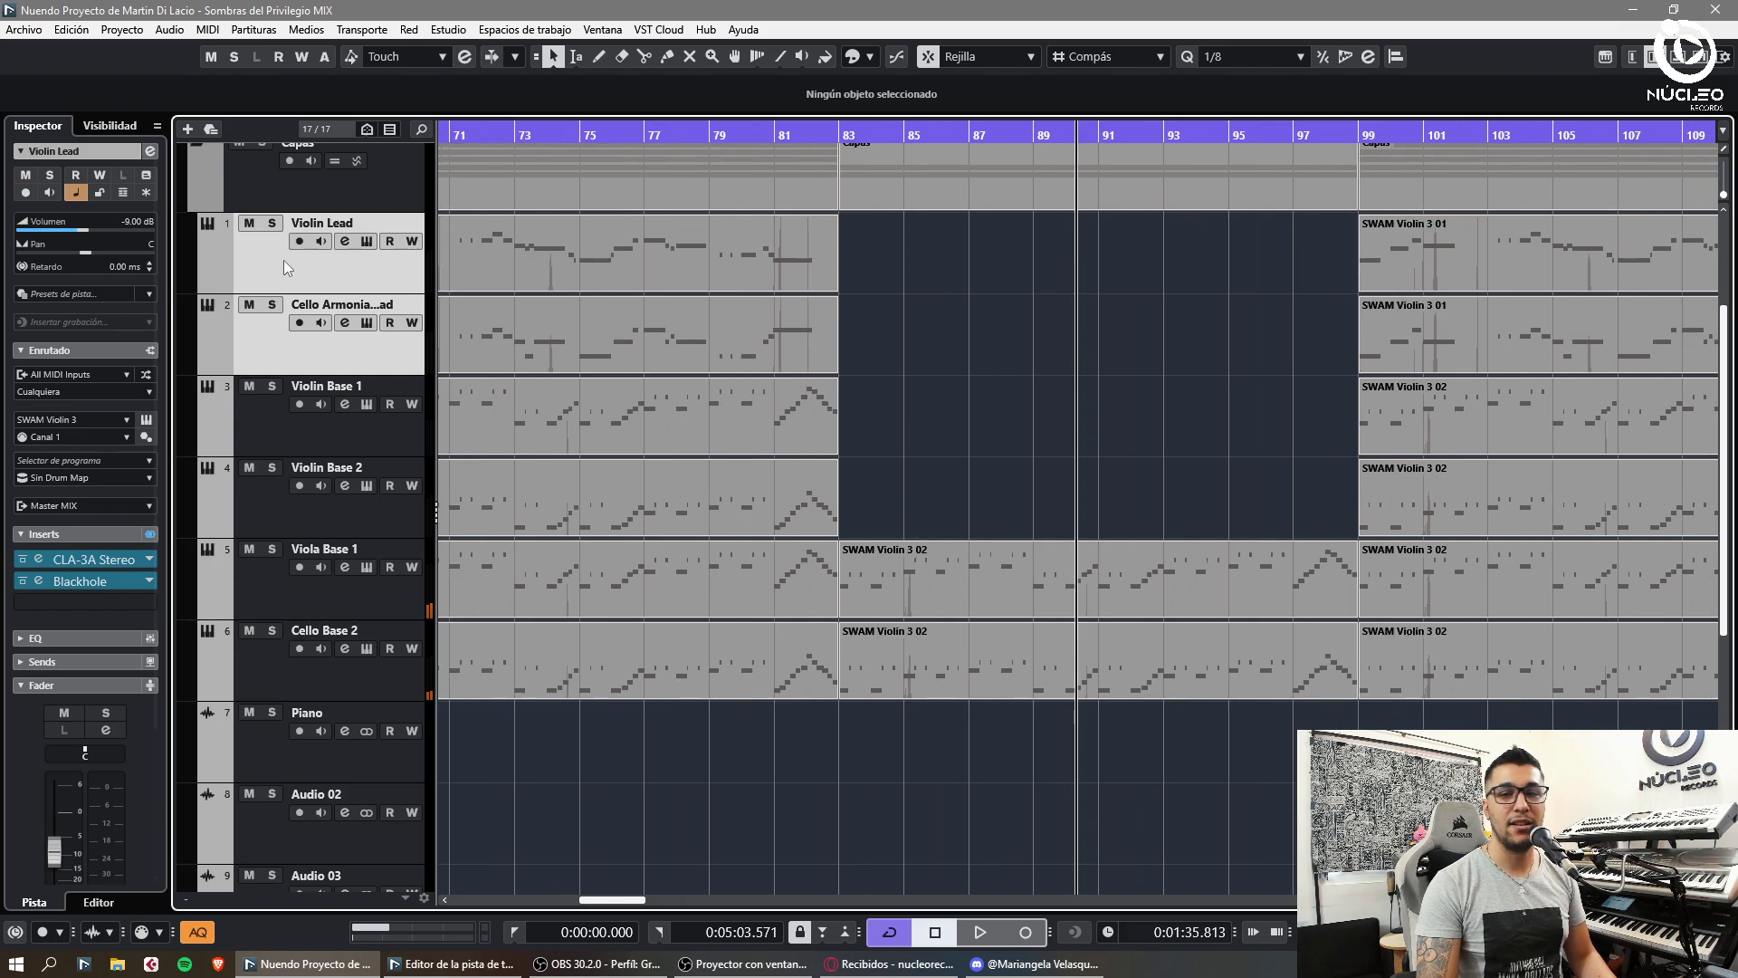
key(g)
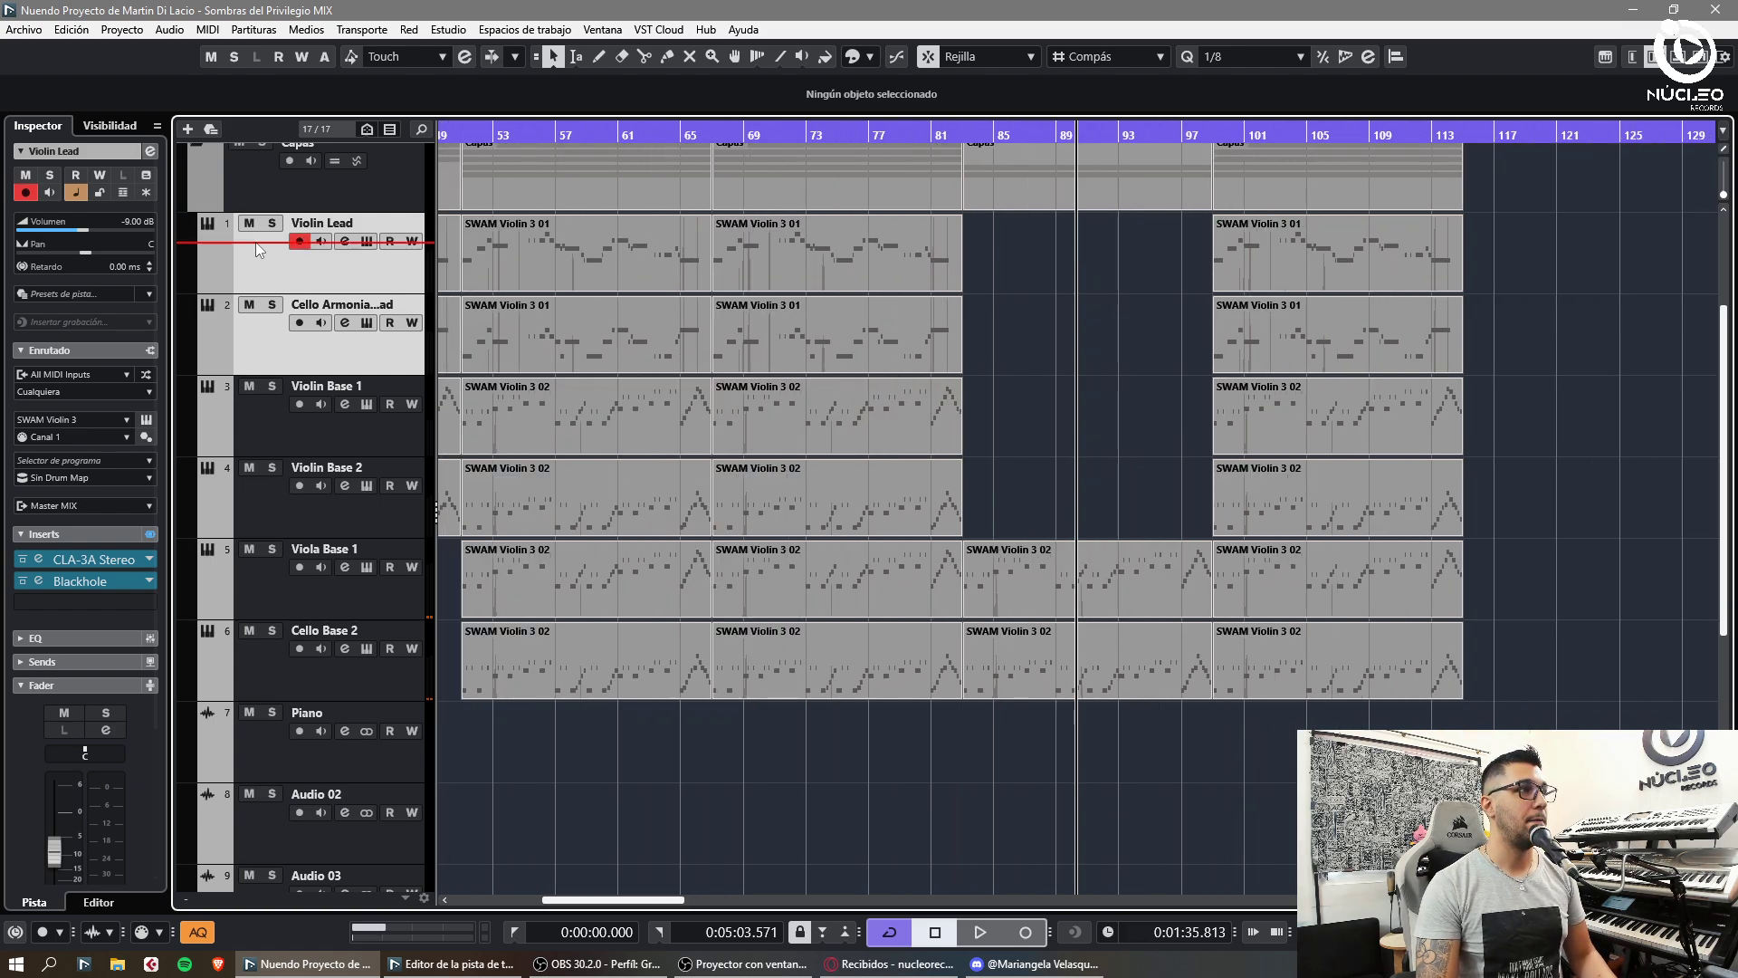
double_click(915, 135)
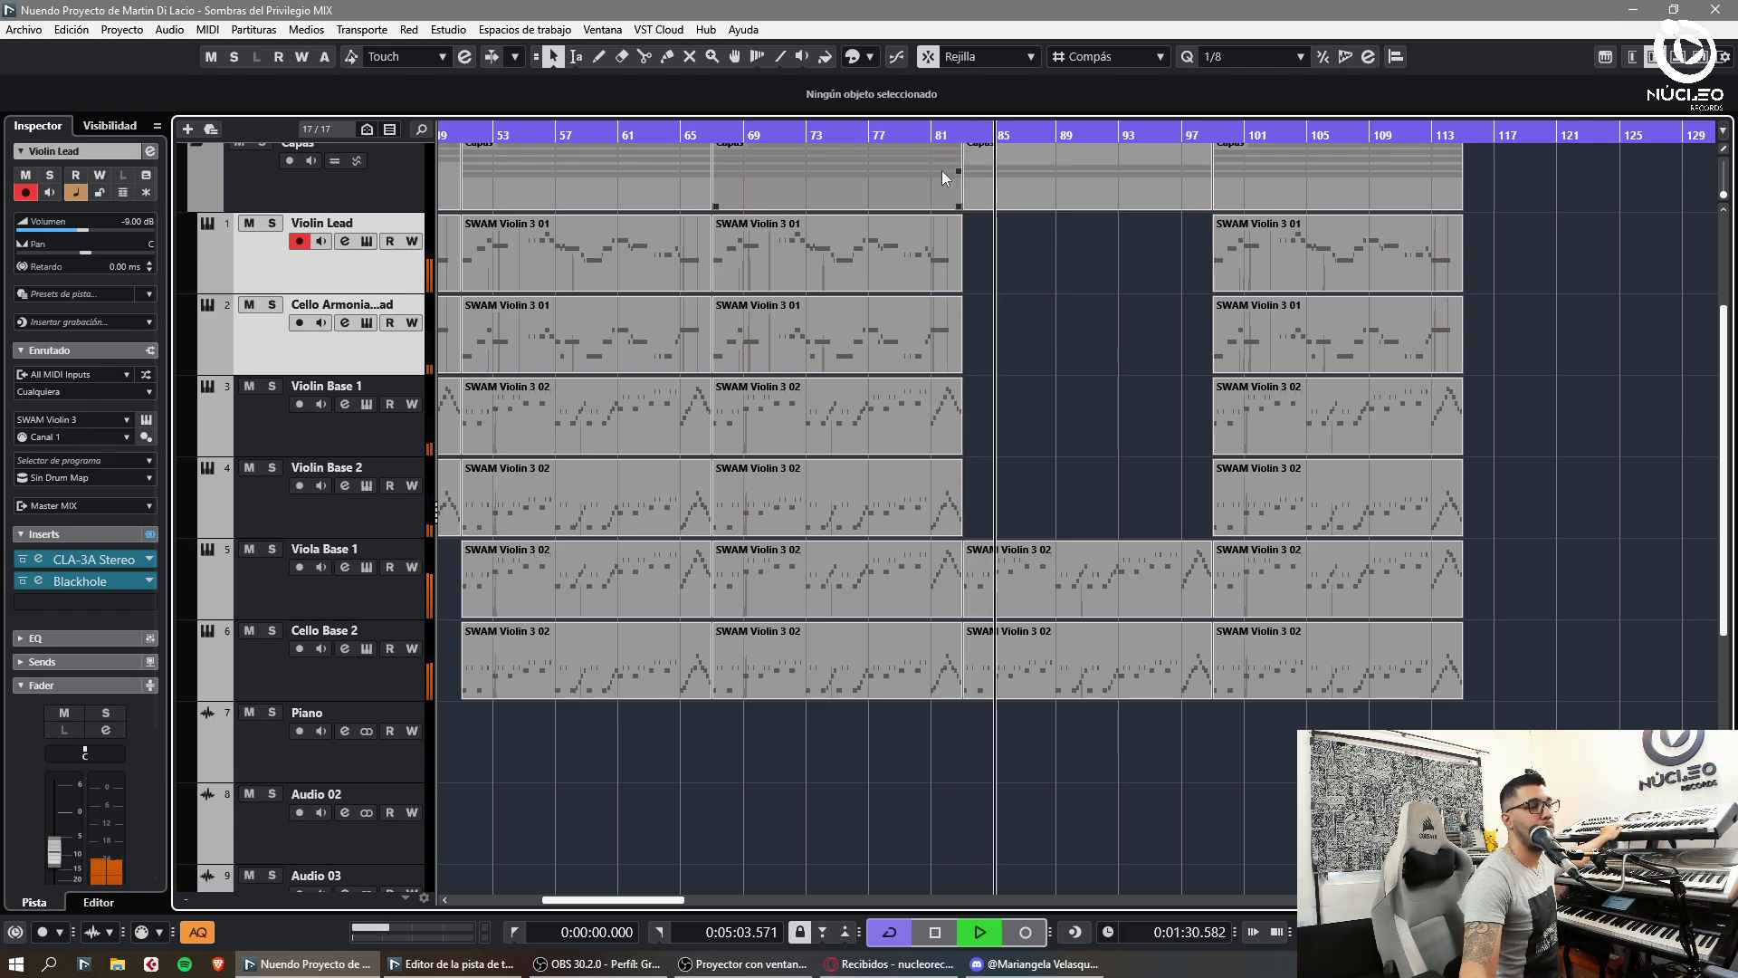
key(space)
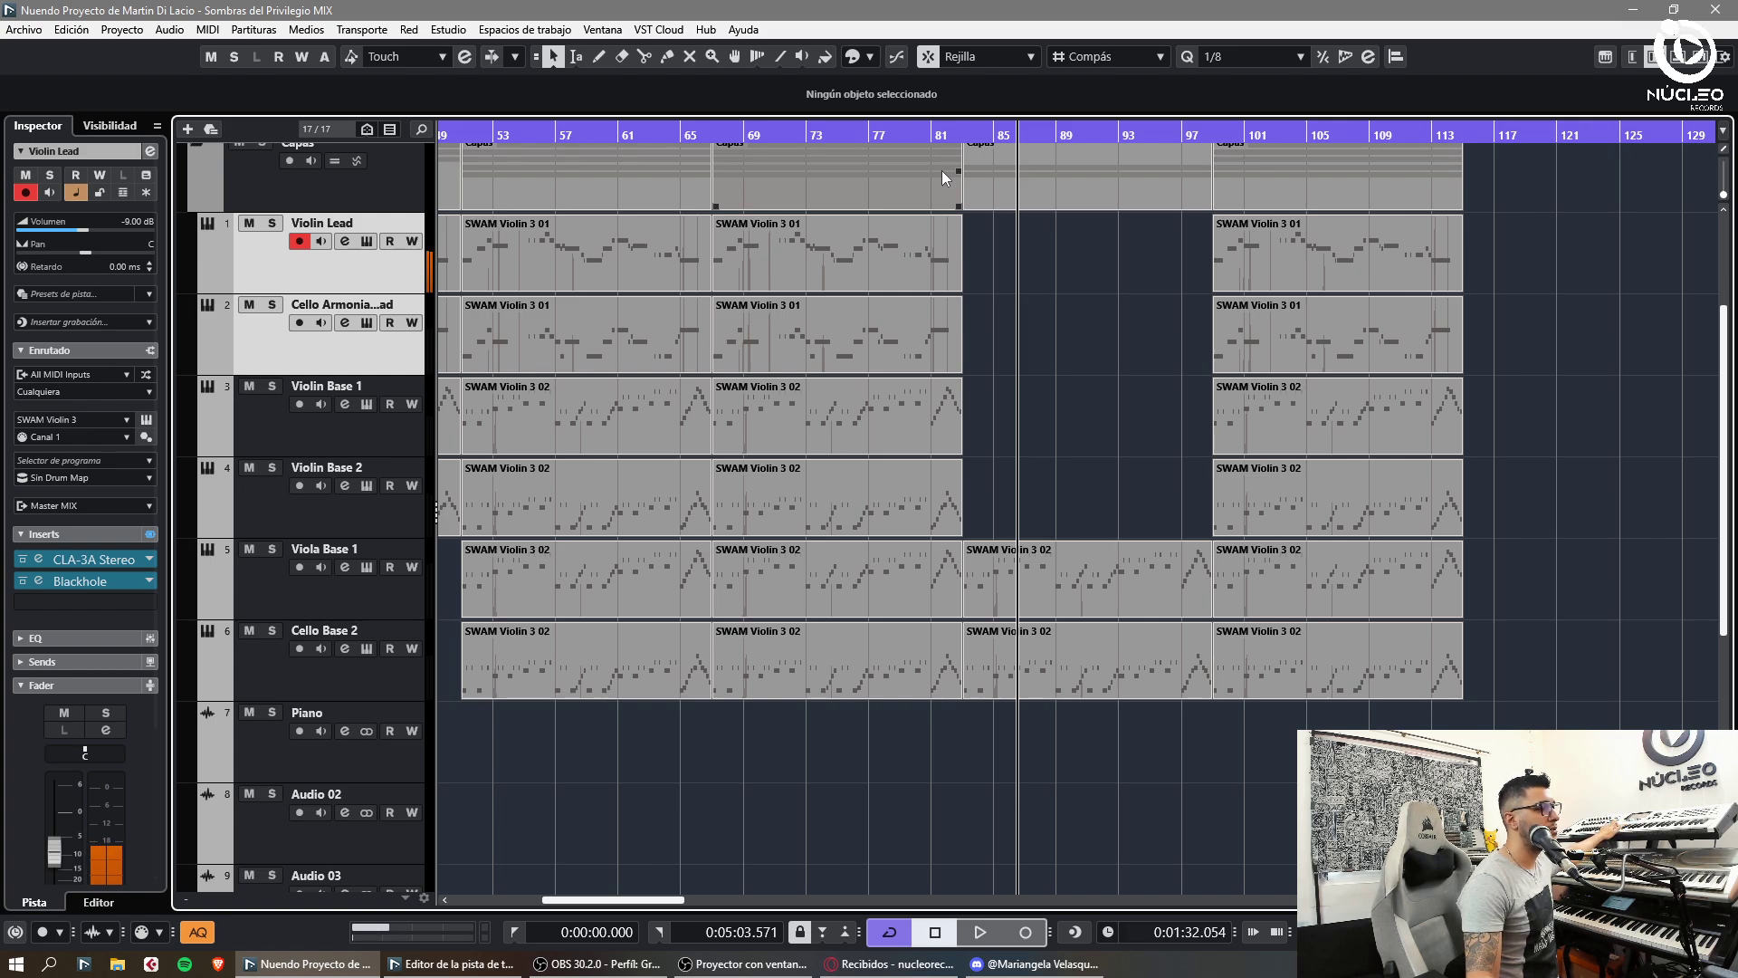
- Record a new Violin Lead line over the viola-and-cello break from bar 83 to about bar 90
key(KP_Multiply)
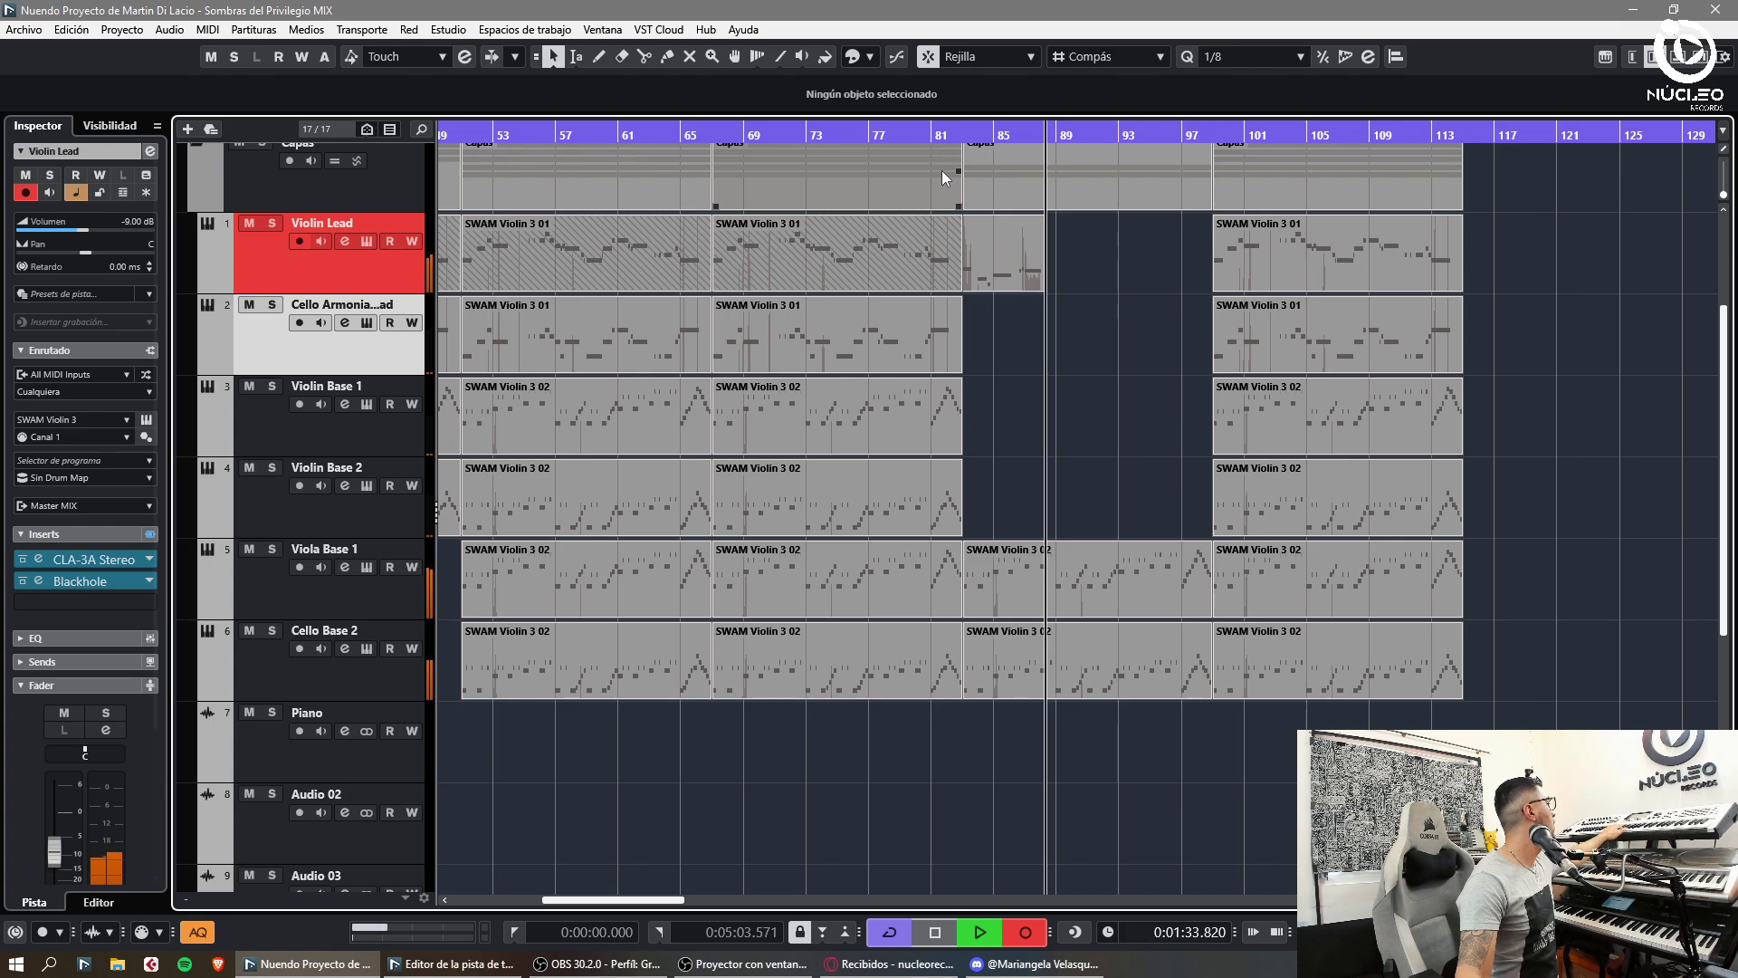
key(space)
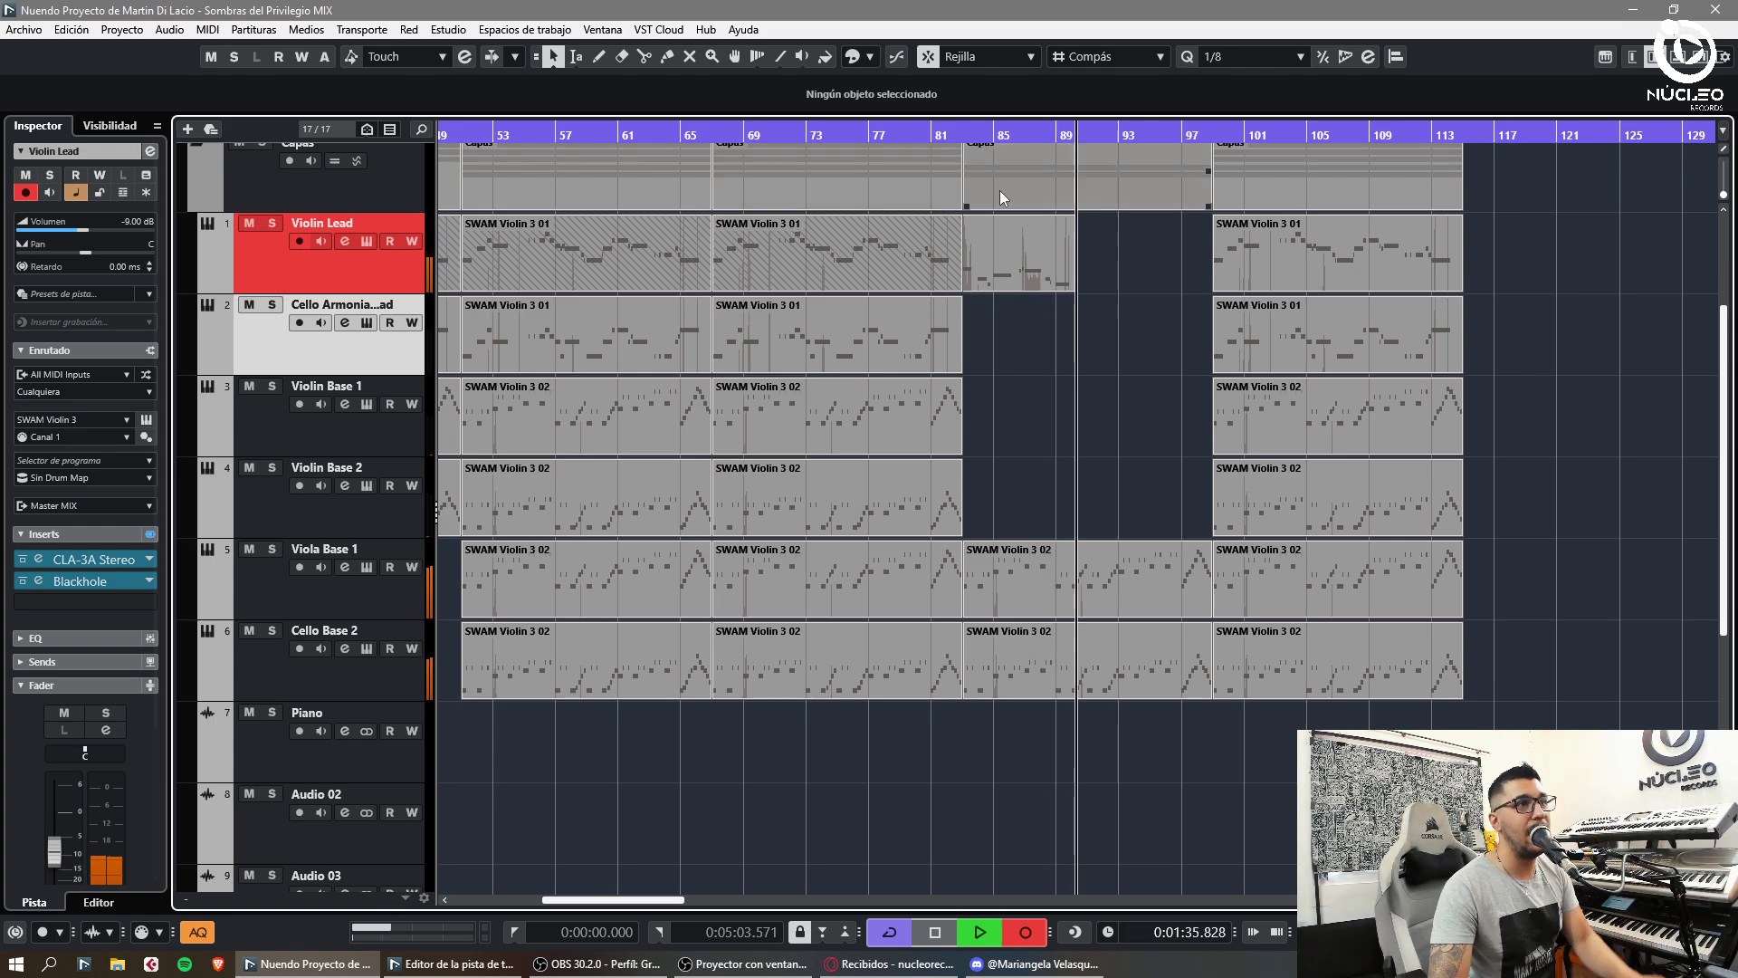
key(space)
- Open the newly recorded Violin Lead clip in the key editor around bar 83
key(h)
key(h)
key(h)
key(h)
key(h)
key(h)
key(h)
key(h)
key(h)
key(h)
double_click(1121, 274)
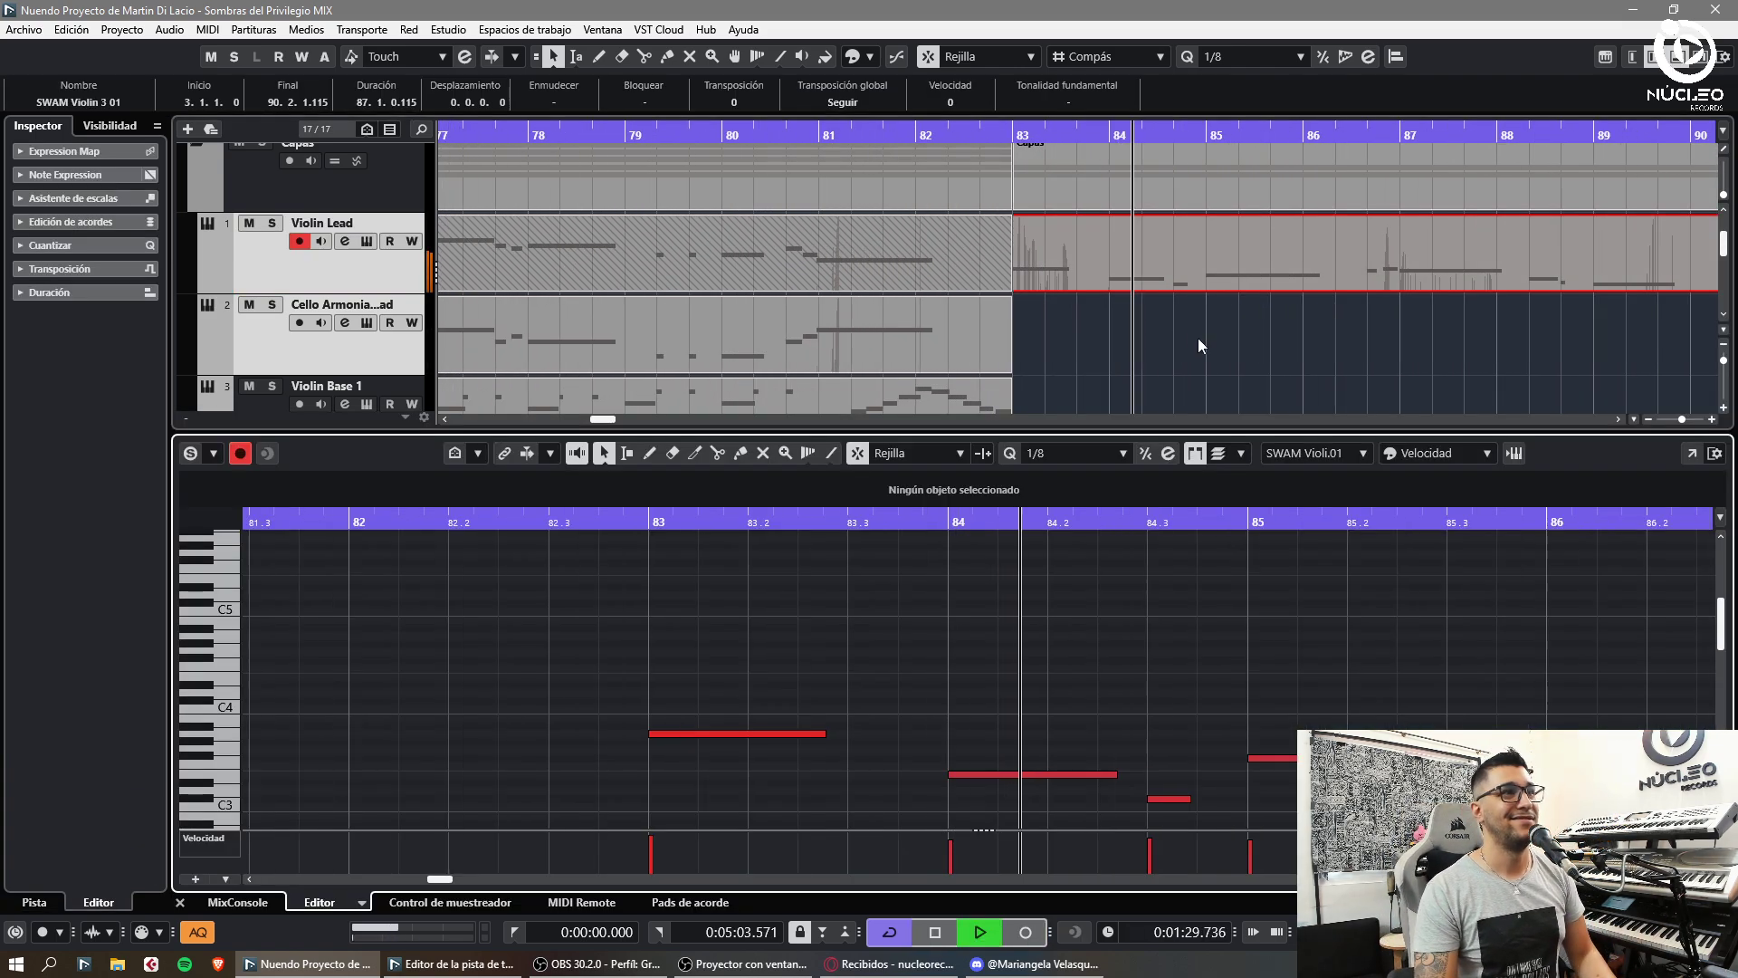
- Listen to the recorded Violin Lead notes up to about bar 89 while following them in the key editor, and stop playback
key(g)
key(g)
key(g)
drag(1336, 679, 1203, 614)
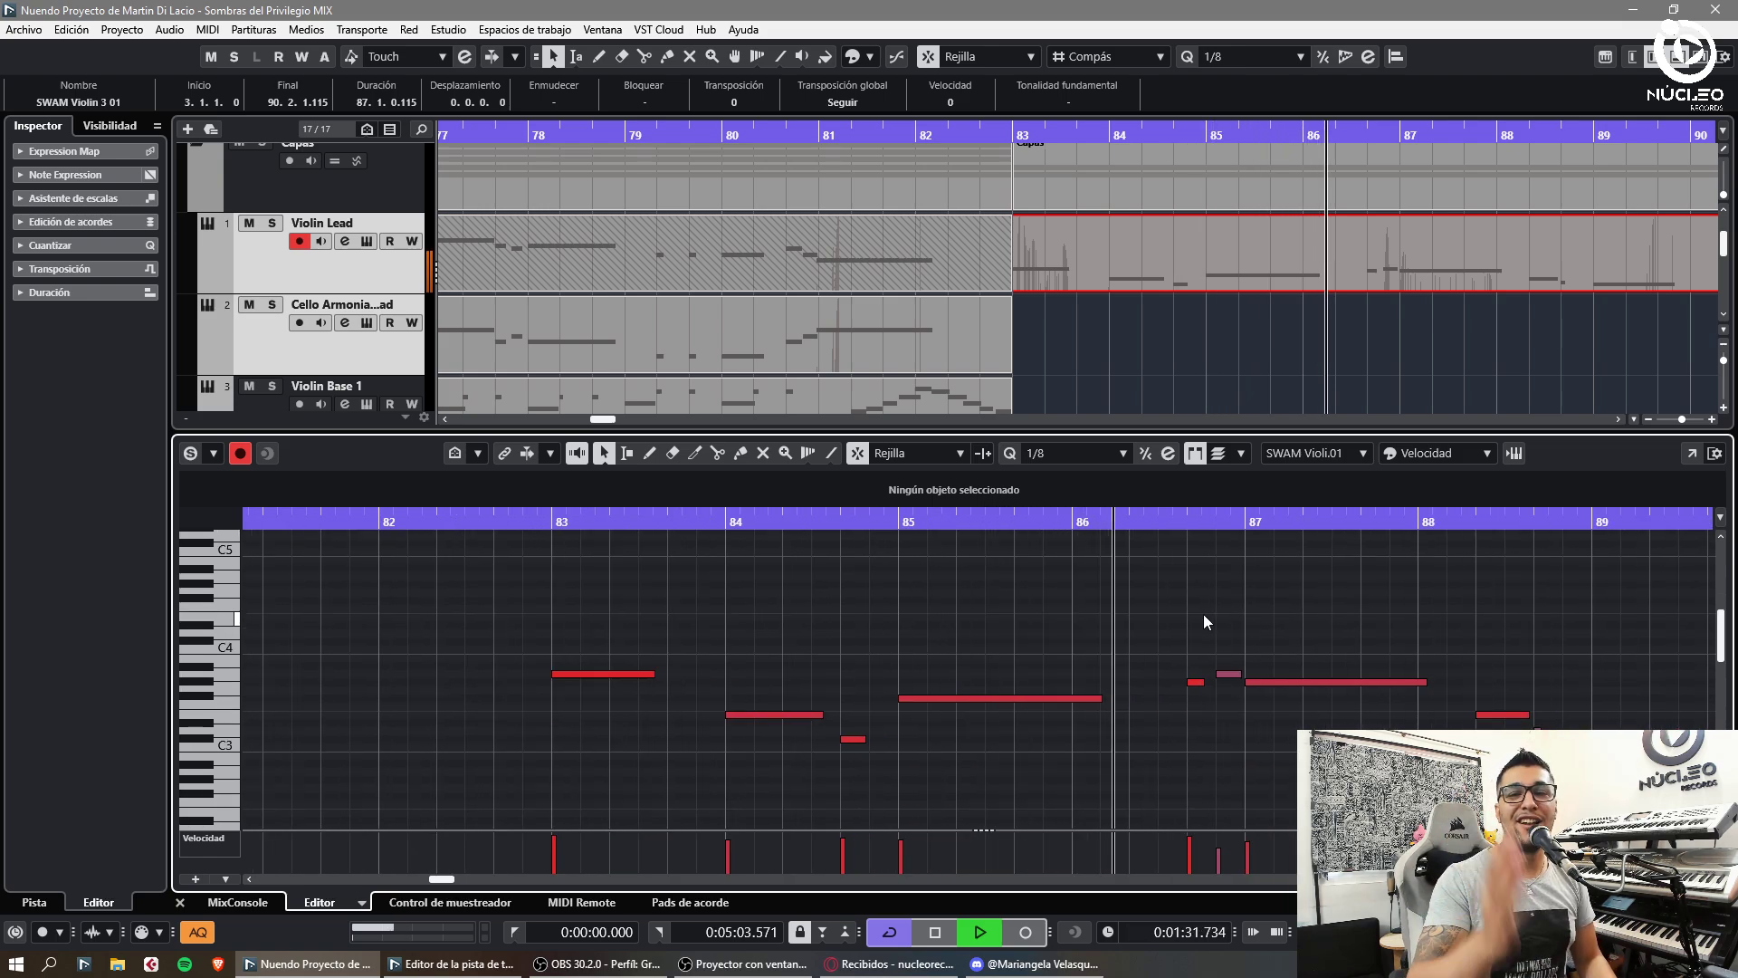
key(space)
key(h)
key(h)
key(h)
key(space)
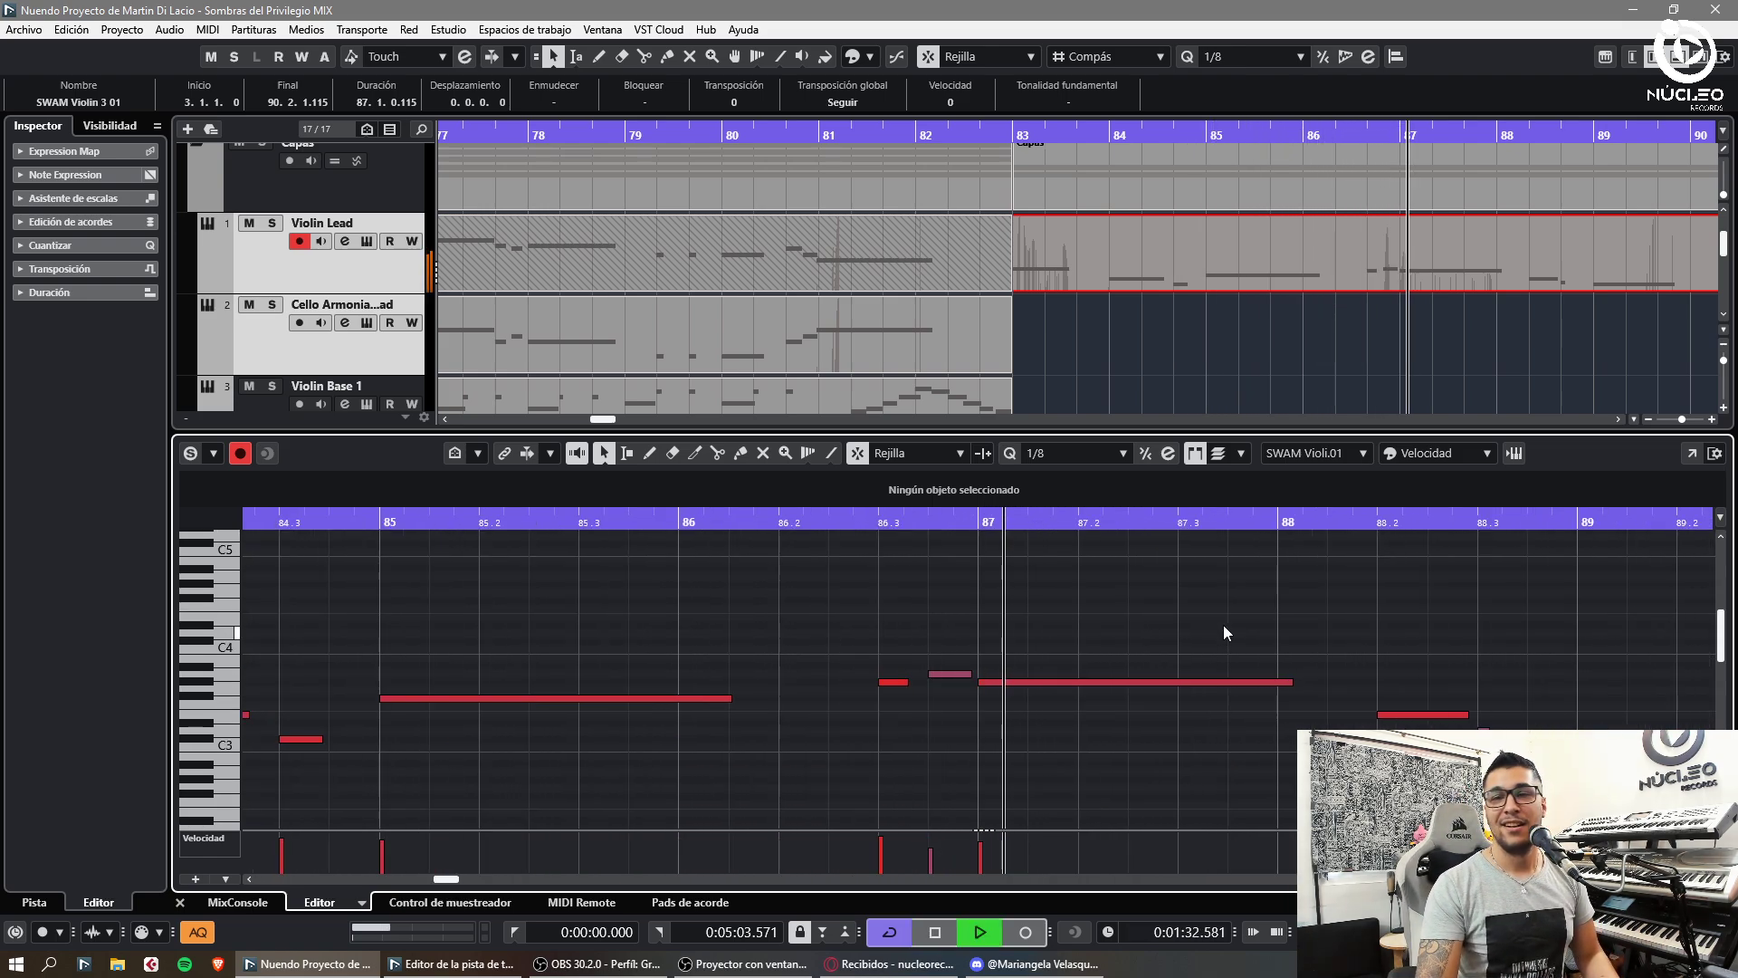
key(g)
key(g)
key(g)
key(g)
key(space)
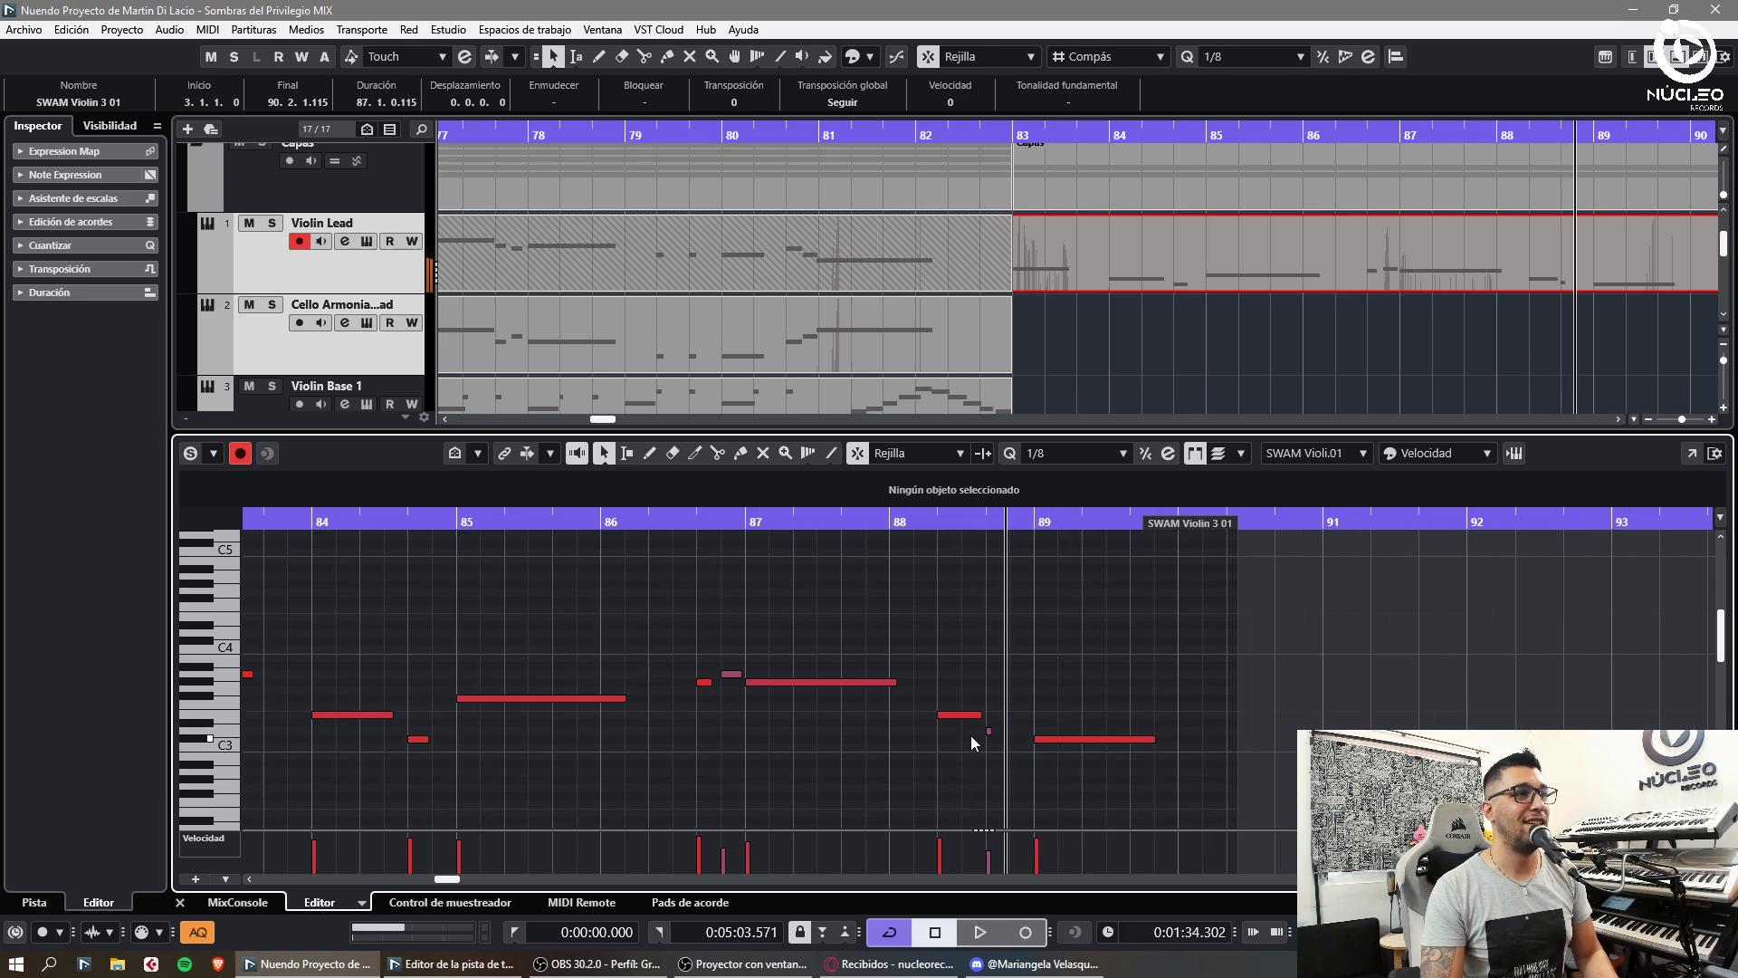
- Delete the Violin Lead notes recorded after bar 88 and play the remaining phrase from about bar 86
drag(1033, 741, 1053, 748)
key(Delete)
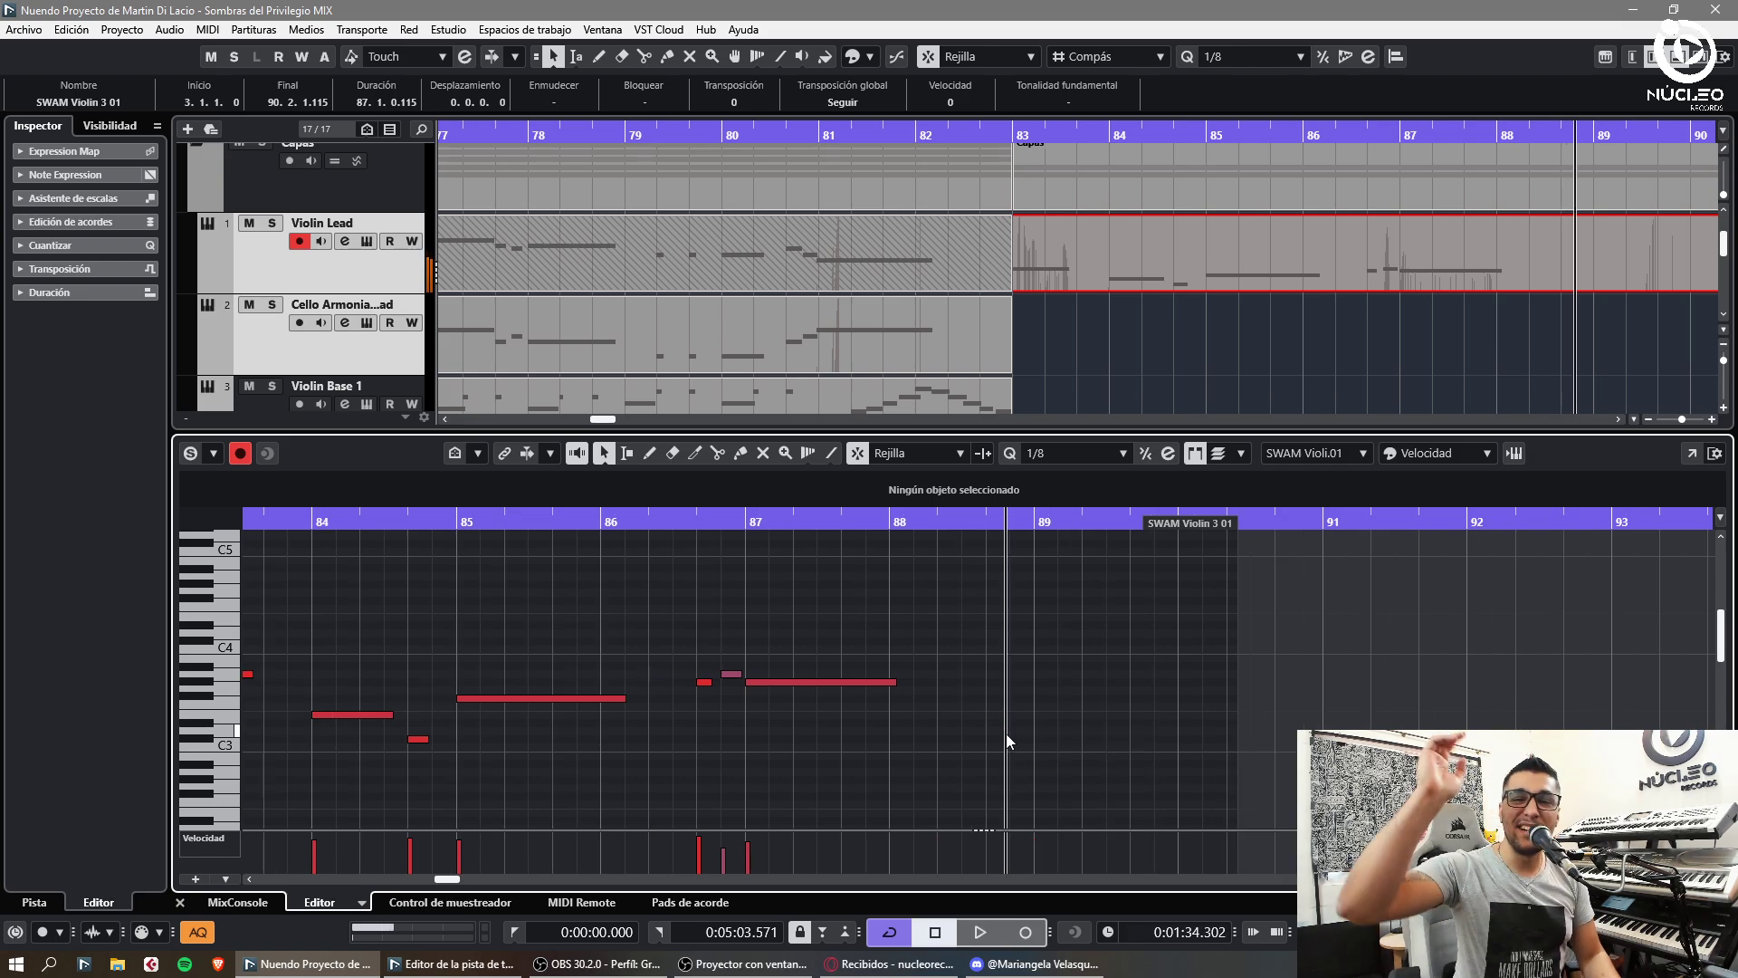
key(g)
key(g)
click(733, 528)
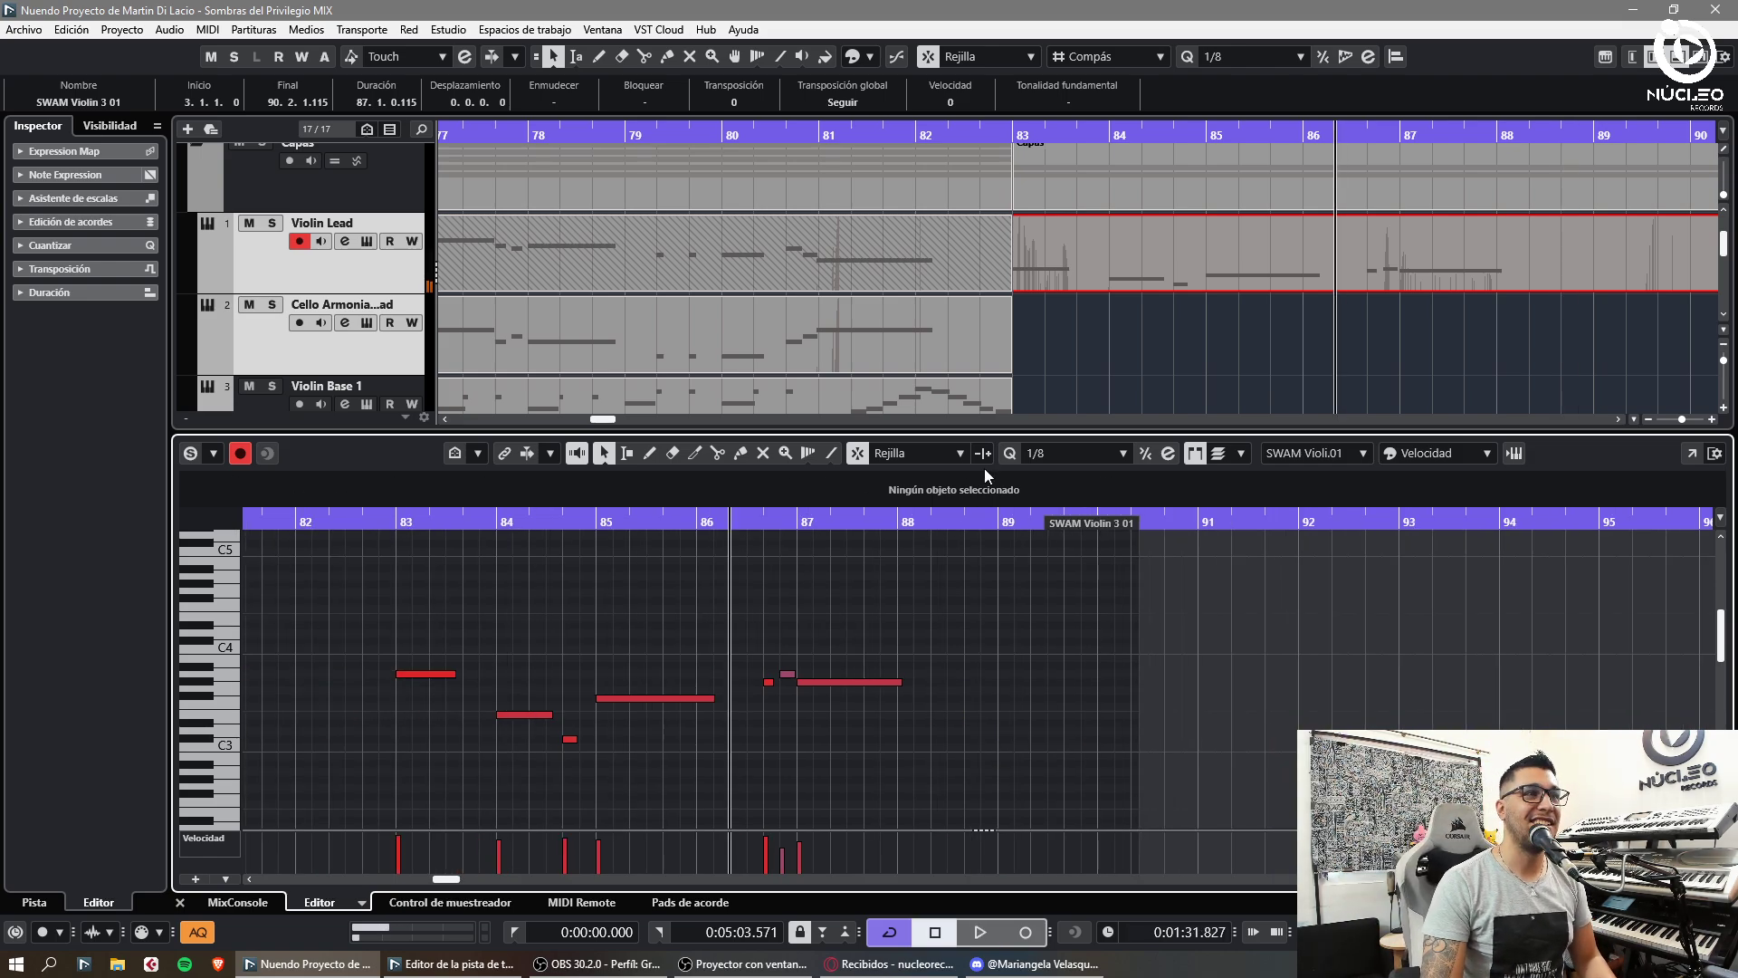
key(space)
- Split the Violin Lead clip at bar 89 and delete the part after it
key(g)
key(g)
key(g)
click(1540, 319)
key(space)
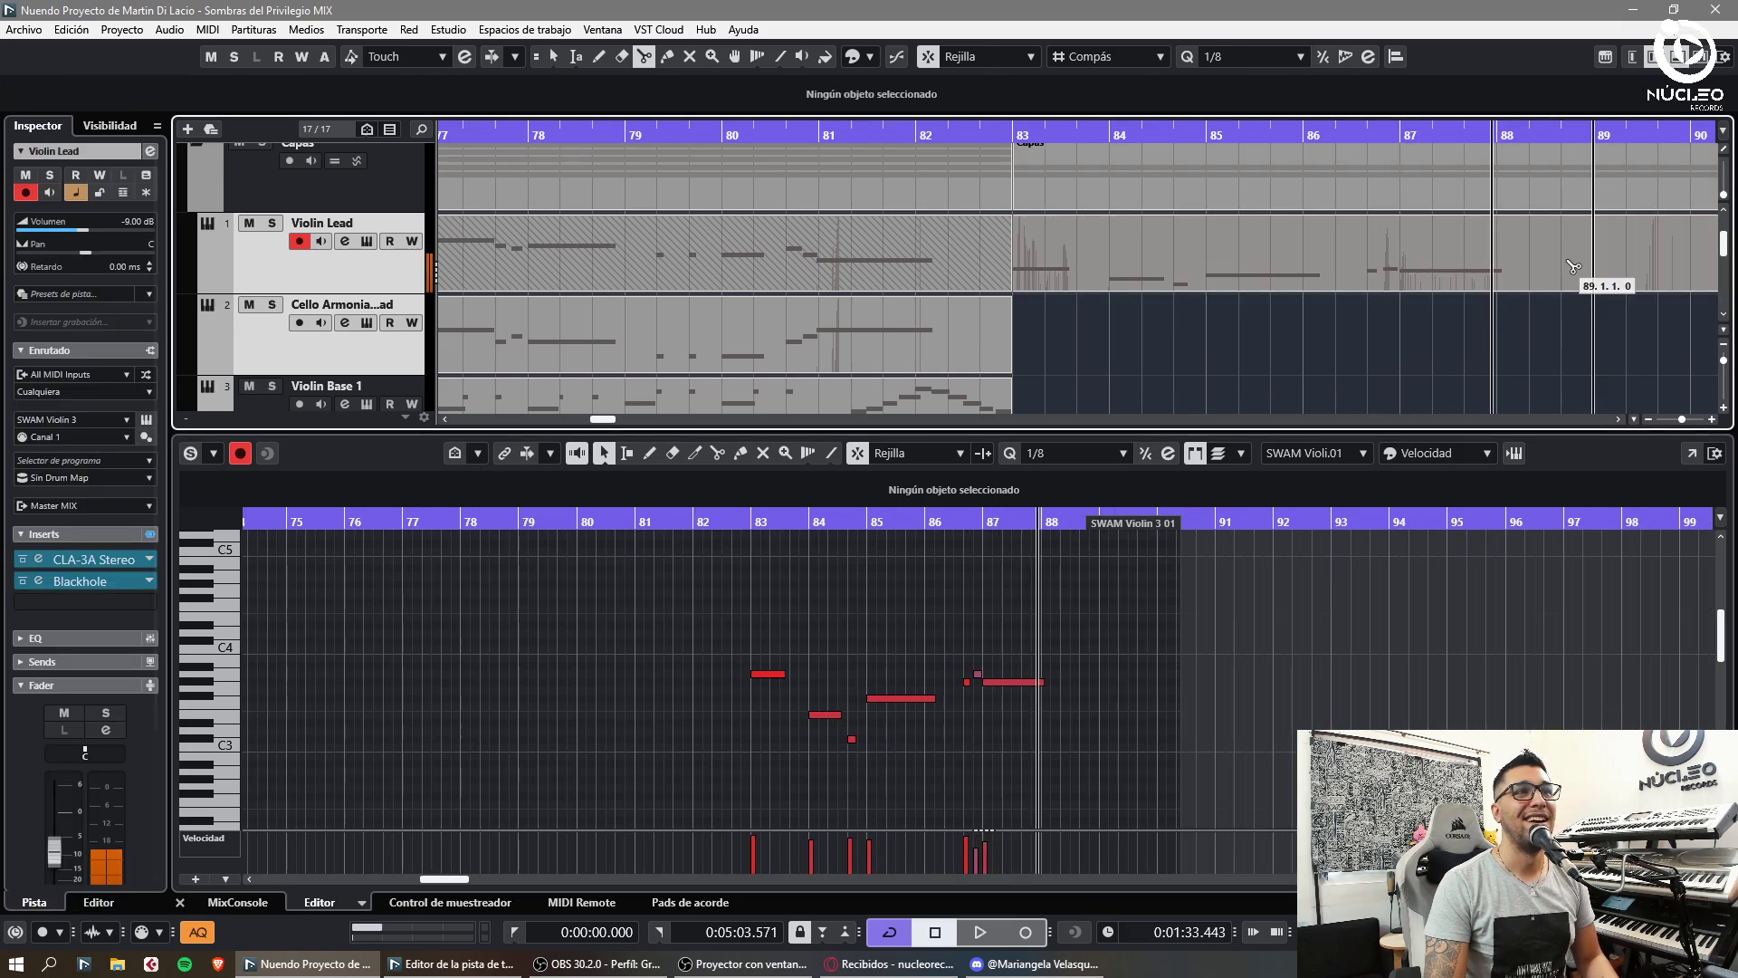
alt+click(1603, 266)
key(End)
scroll(1061, 290, up, 1)
key(g)
scroll(1114, 271, up, 2)
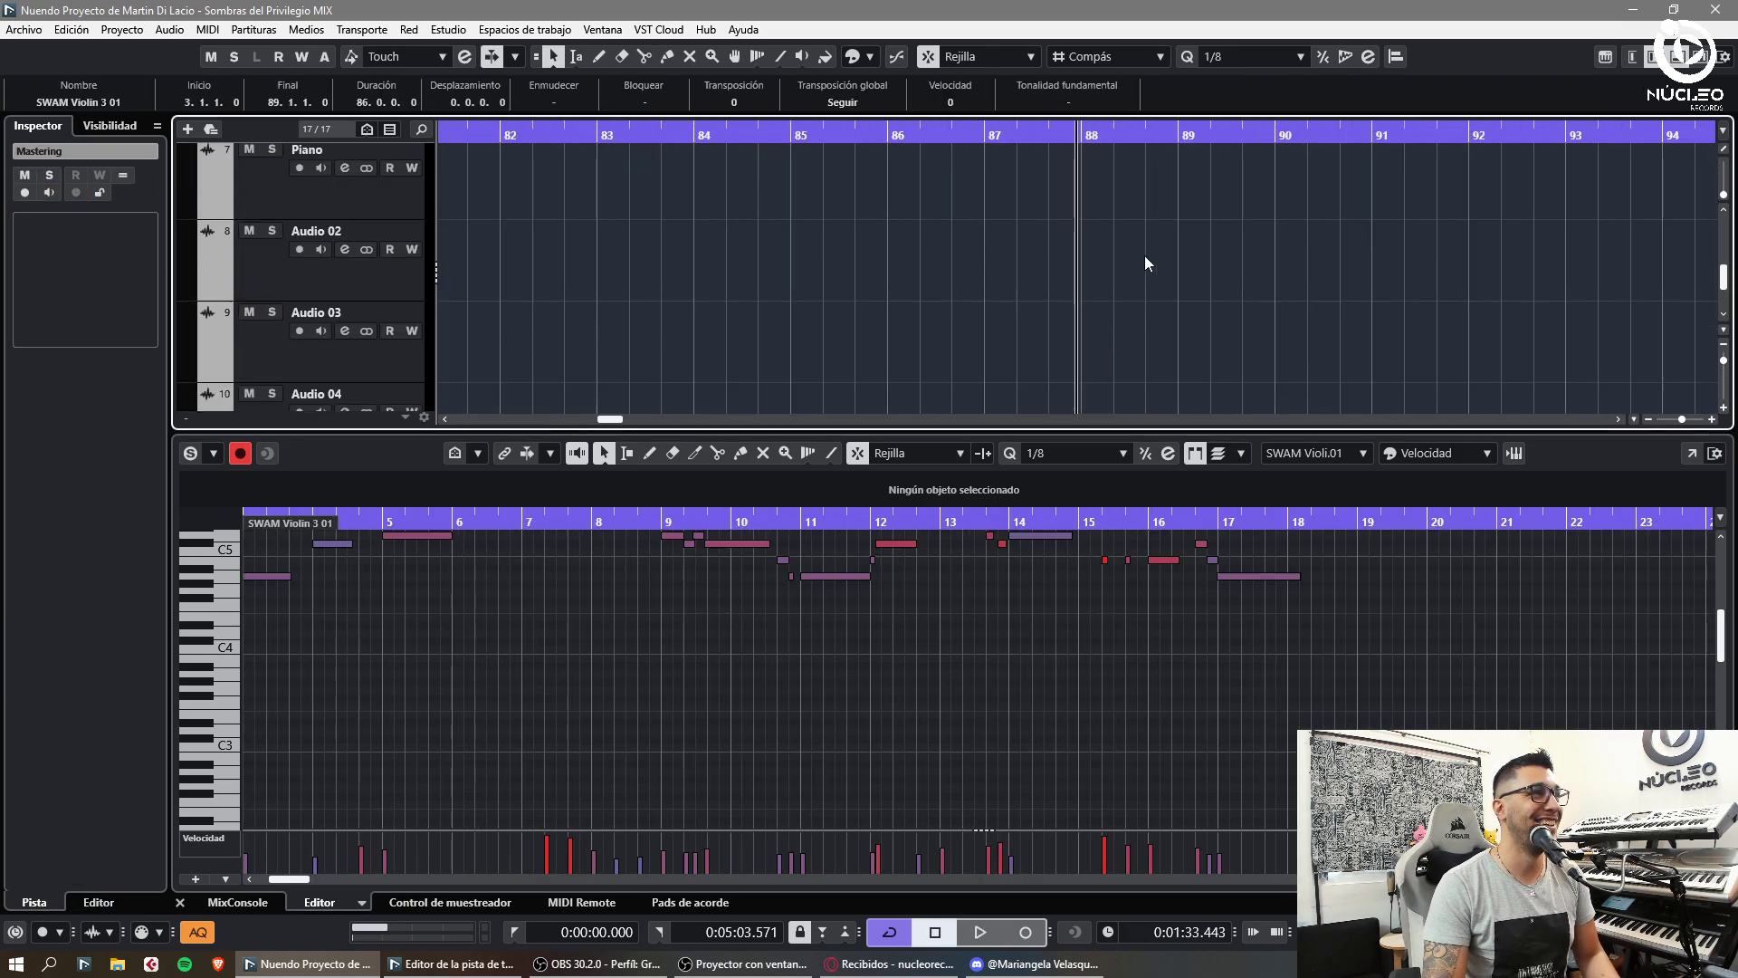
key(g)
- Close the key editor, play from bar 83, and record a continuation of the Violin Lead line up to bar 91
click(1680, 57)
scroll(1267, 362, up, 7)
click(1168, 471)
key(h)
key(h)
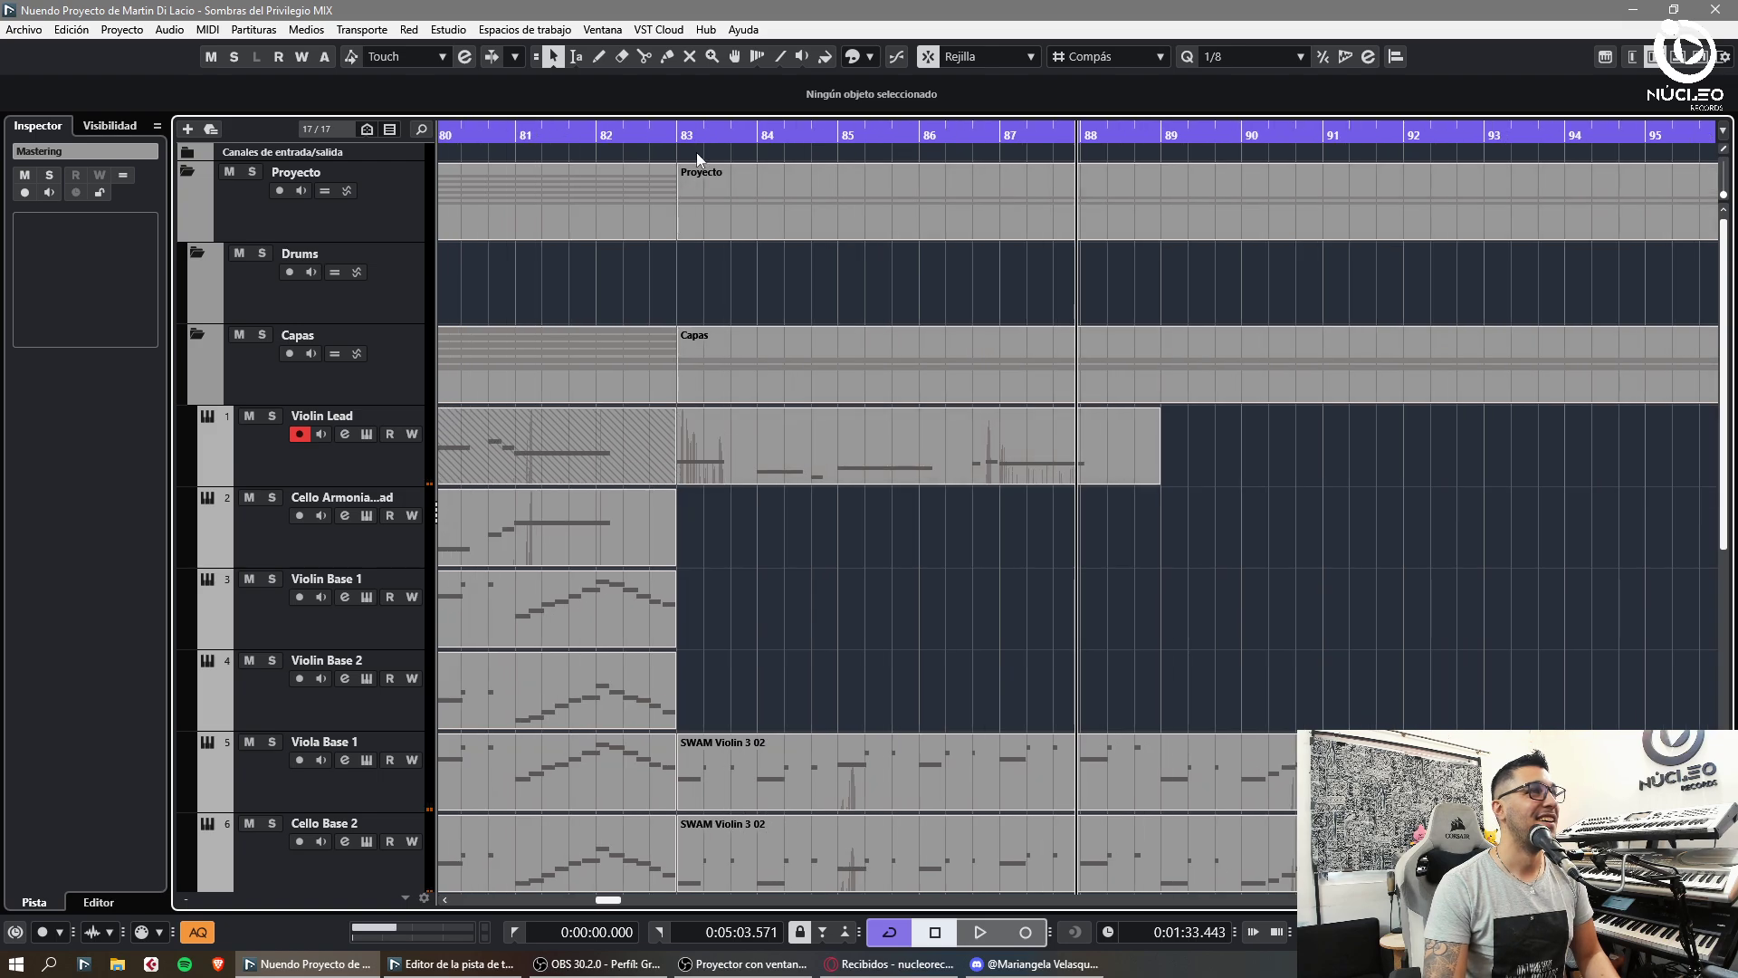
click(686, 136)
key(g)
key(space)
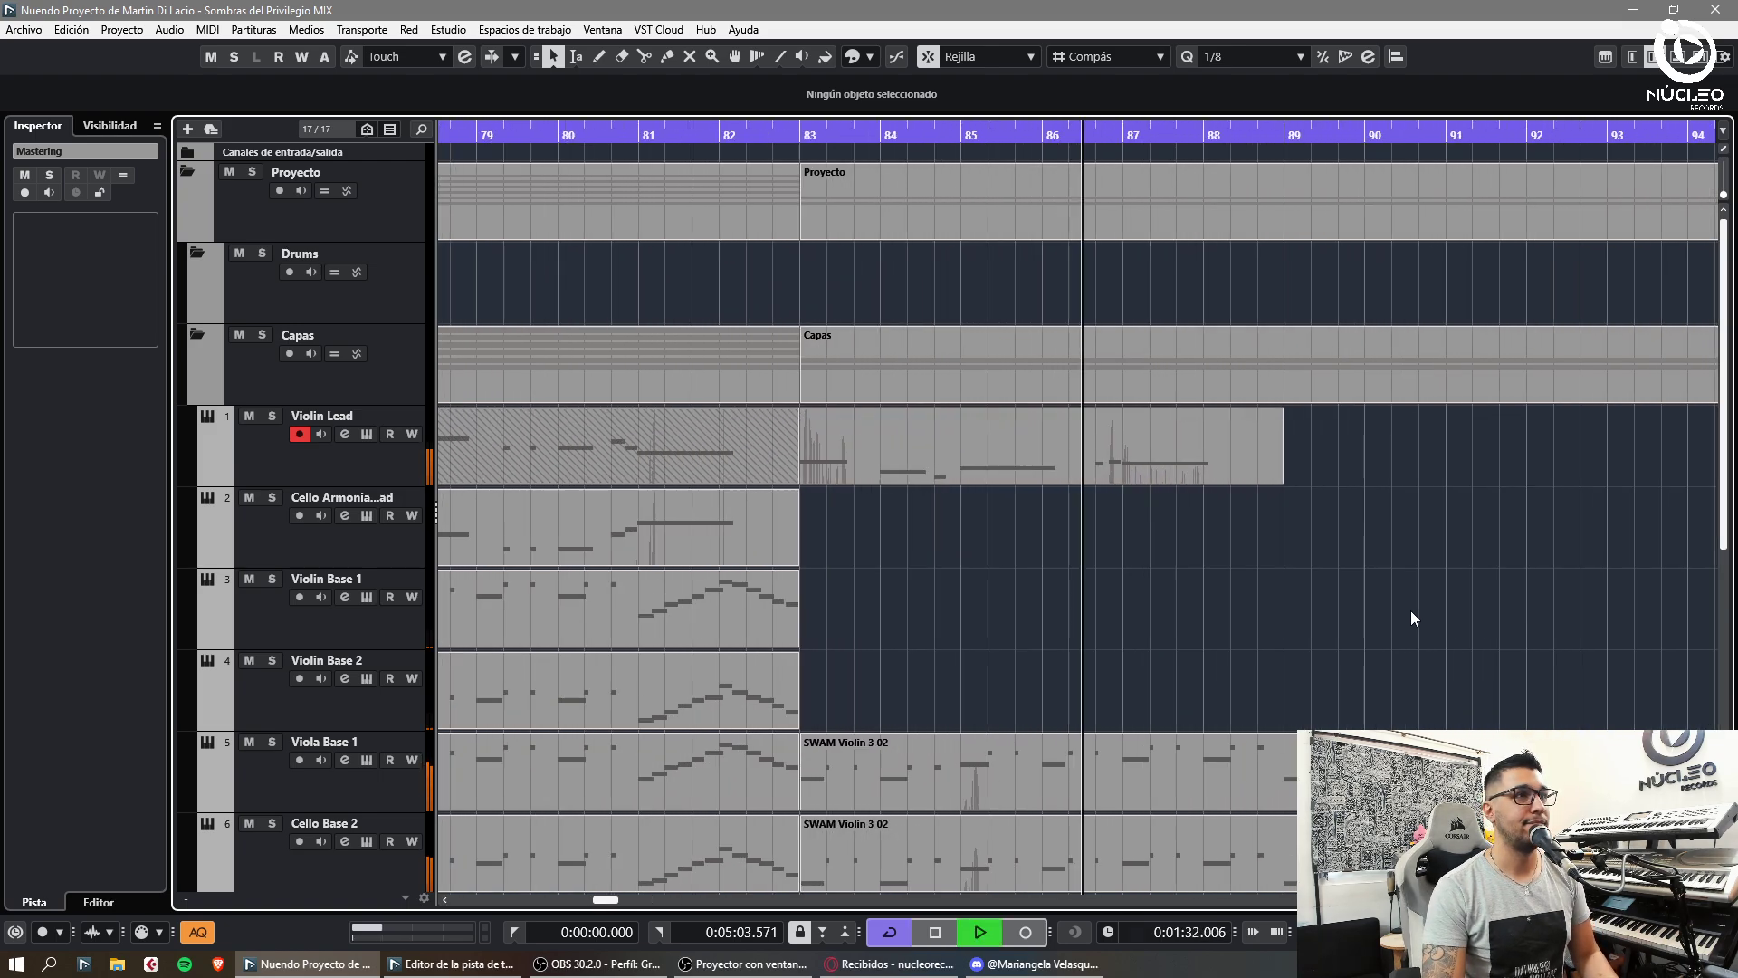
key(KP_Multiply)
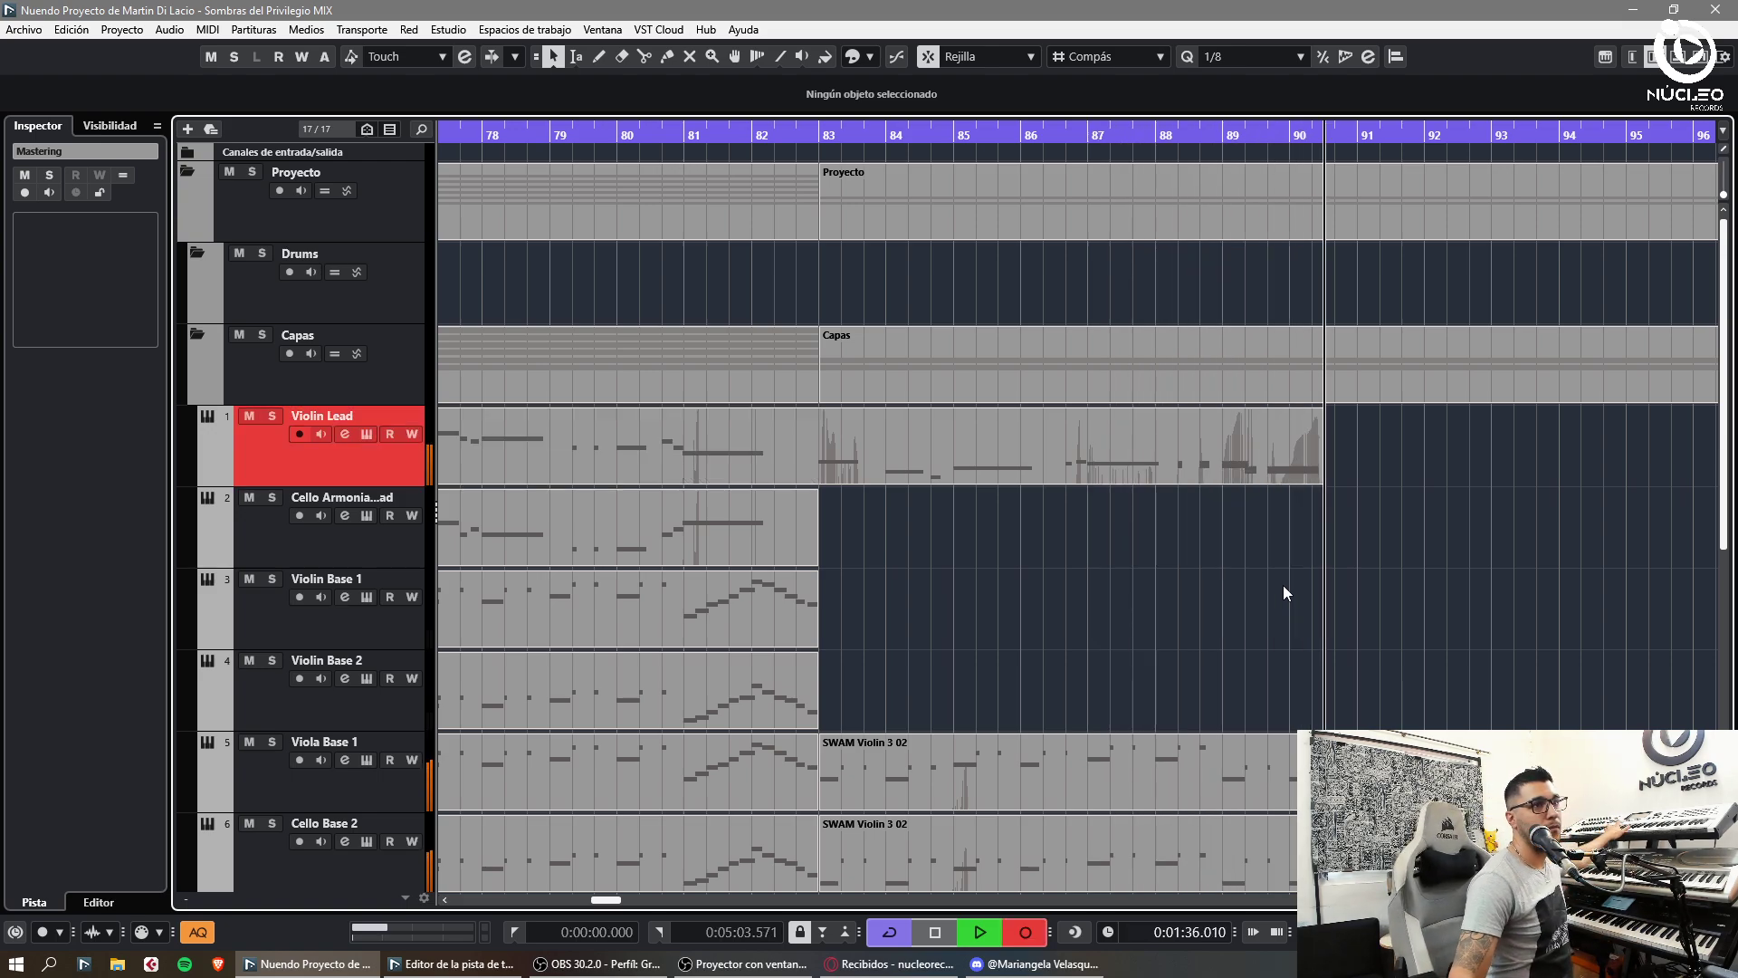
key(space)
- Trim the Violin Lead recording to bars 83 through 91 and glue its pieces into one clip
alt+click(1369, 463)
key(Delete)
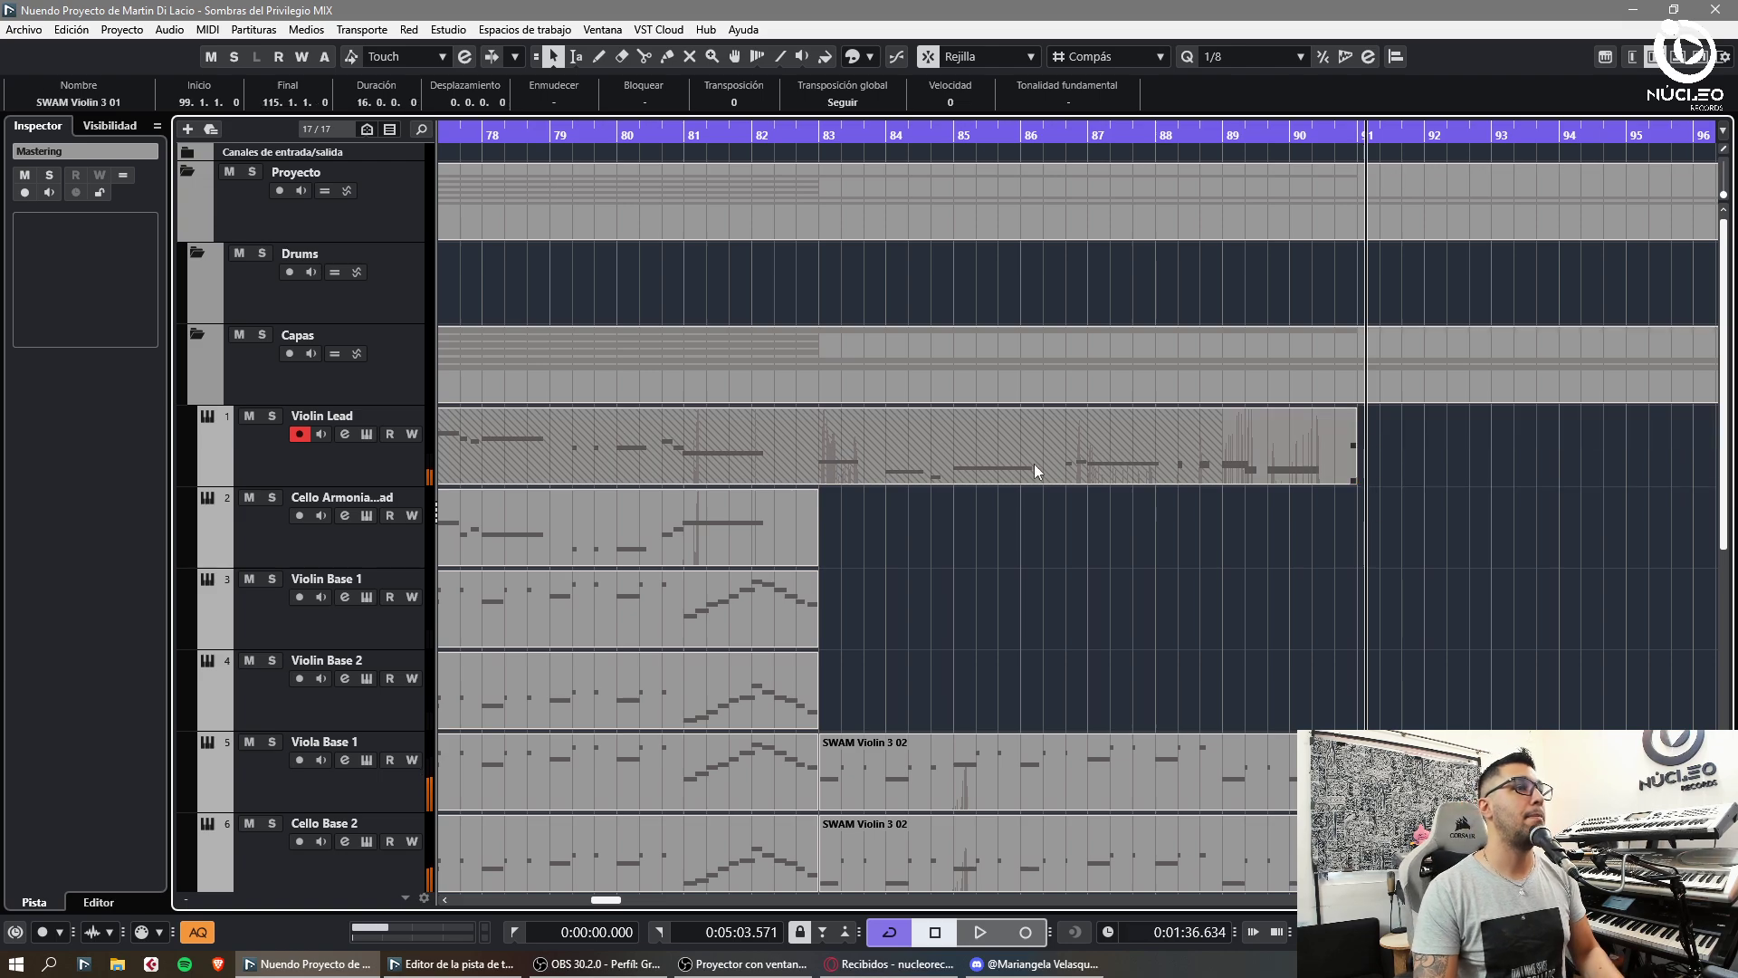
alt+click(819, 452)
click(963, 524)
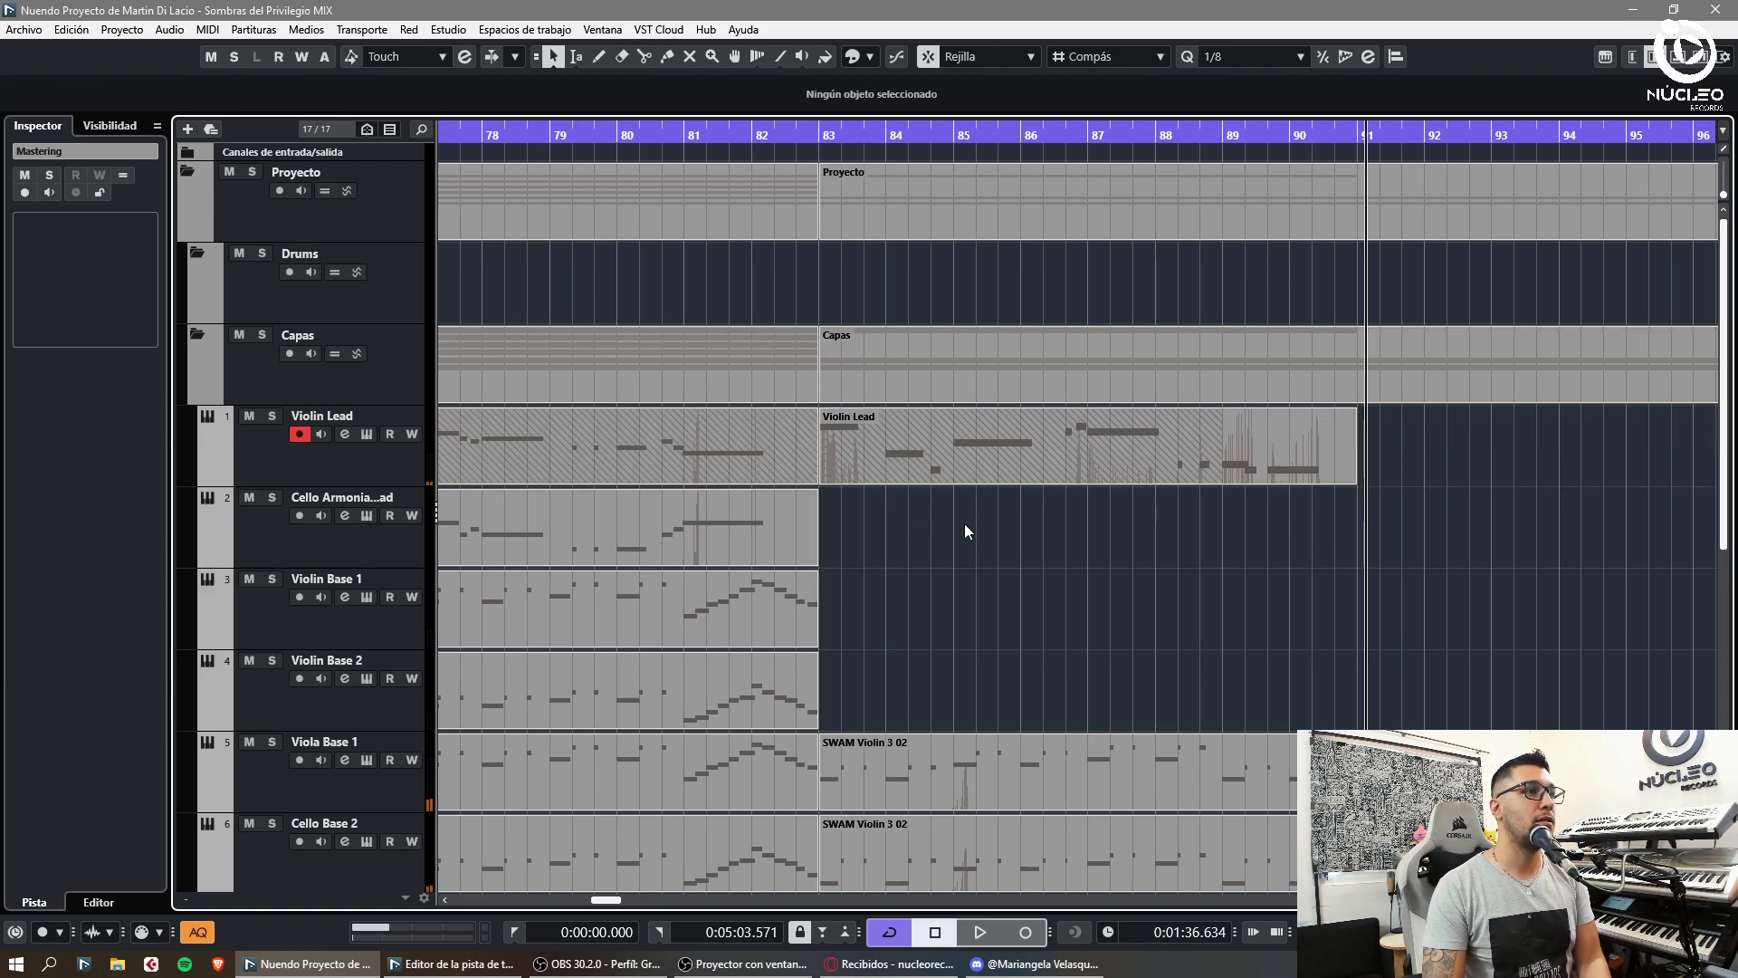
key(4)
click(916, 452)
key(1)
- Show the lanes of the Violin Lead track, delete the leftover overlapping take, and hide the lanes again
key(g)
key(g)
key(g)
key(g)
key(g)
click(1222, 605)
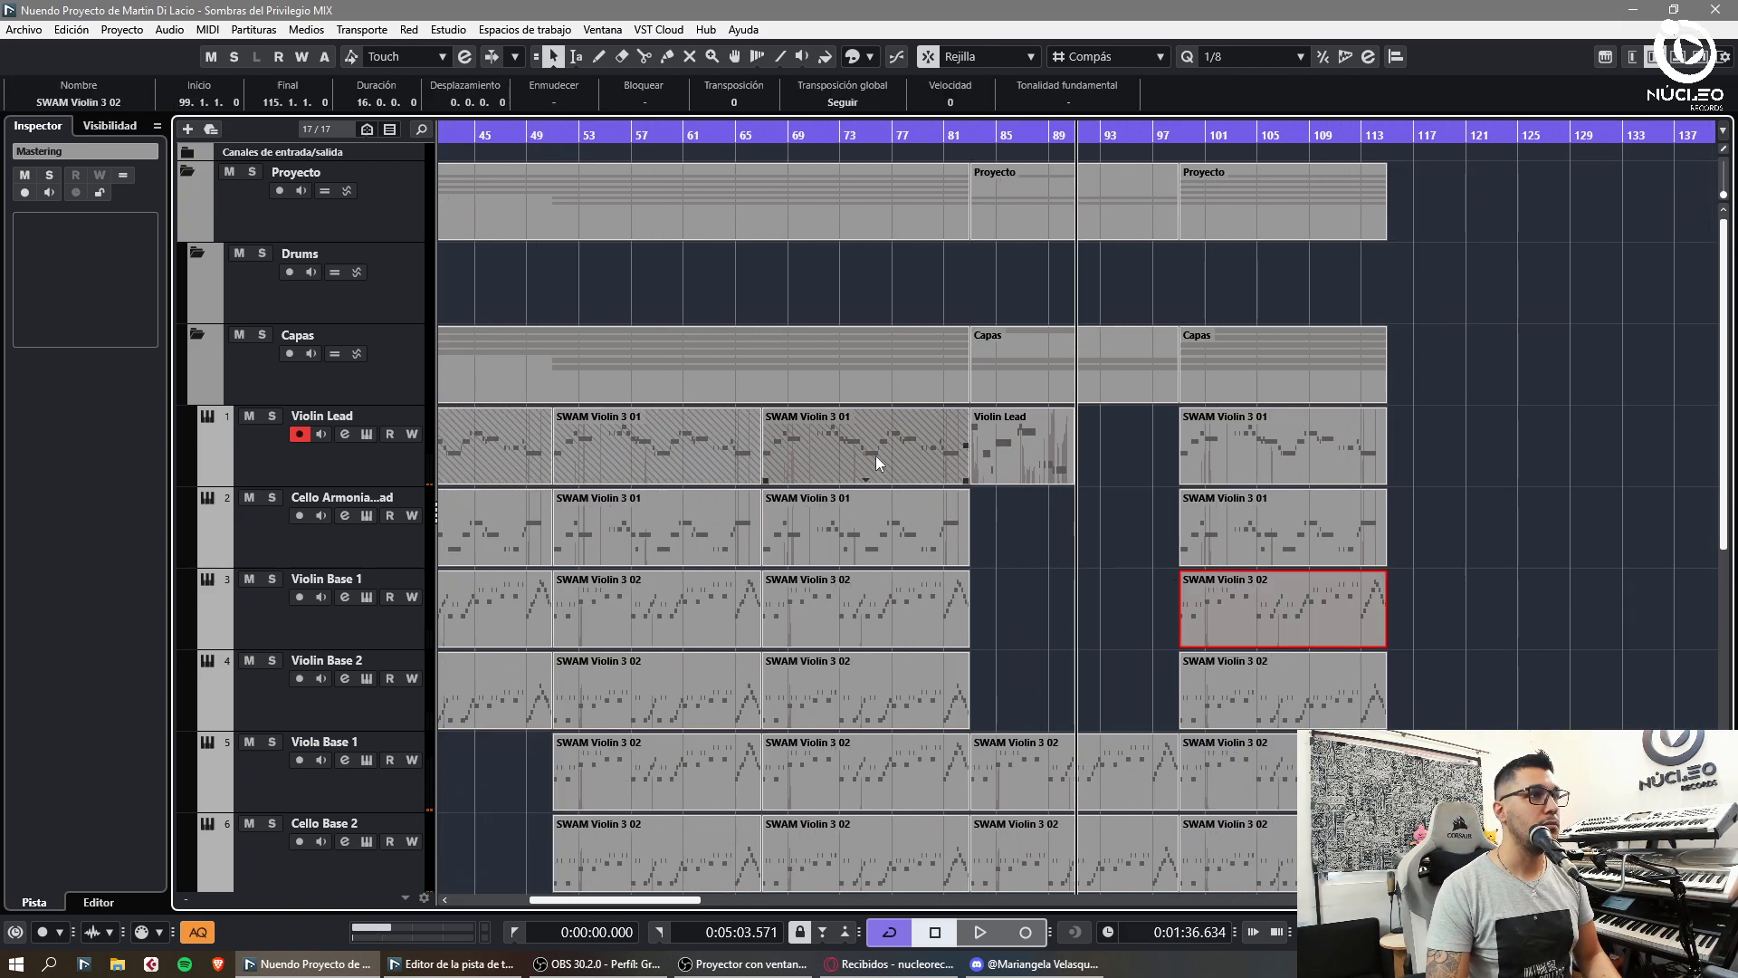
click(396, 452)
key(shift+l)
key(g)
key(g)
key(g)
mouse_move(892, 545)
mouse_down()
mouse_move(895, 630)
mouse_move(883, 536)
mouse_up()
click(896, 514)
key(Delete)
click(1005, 560)
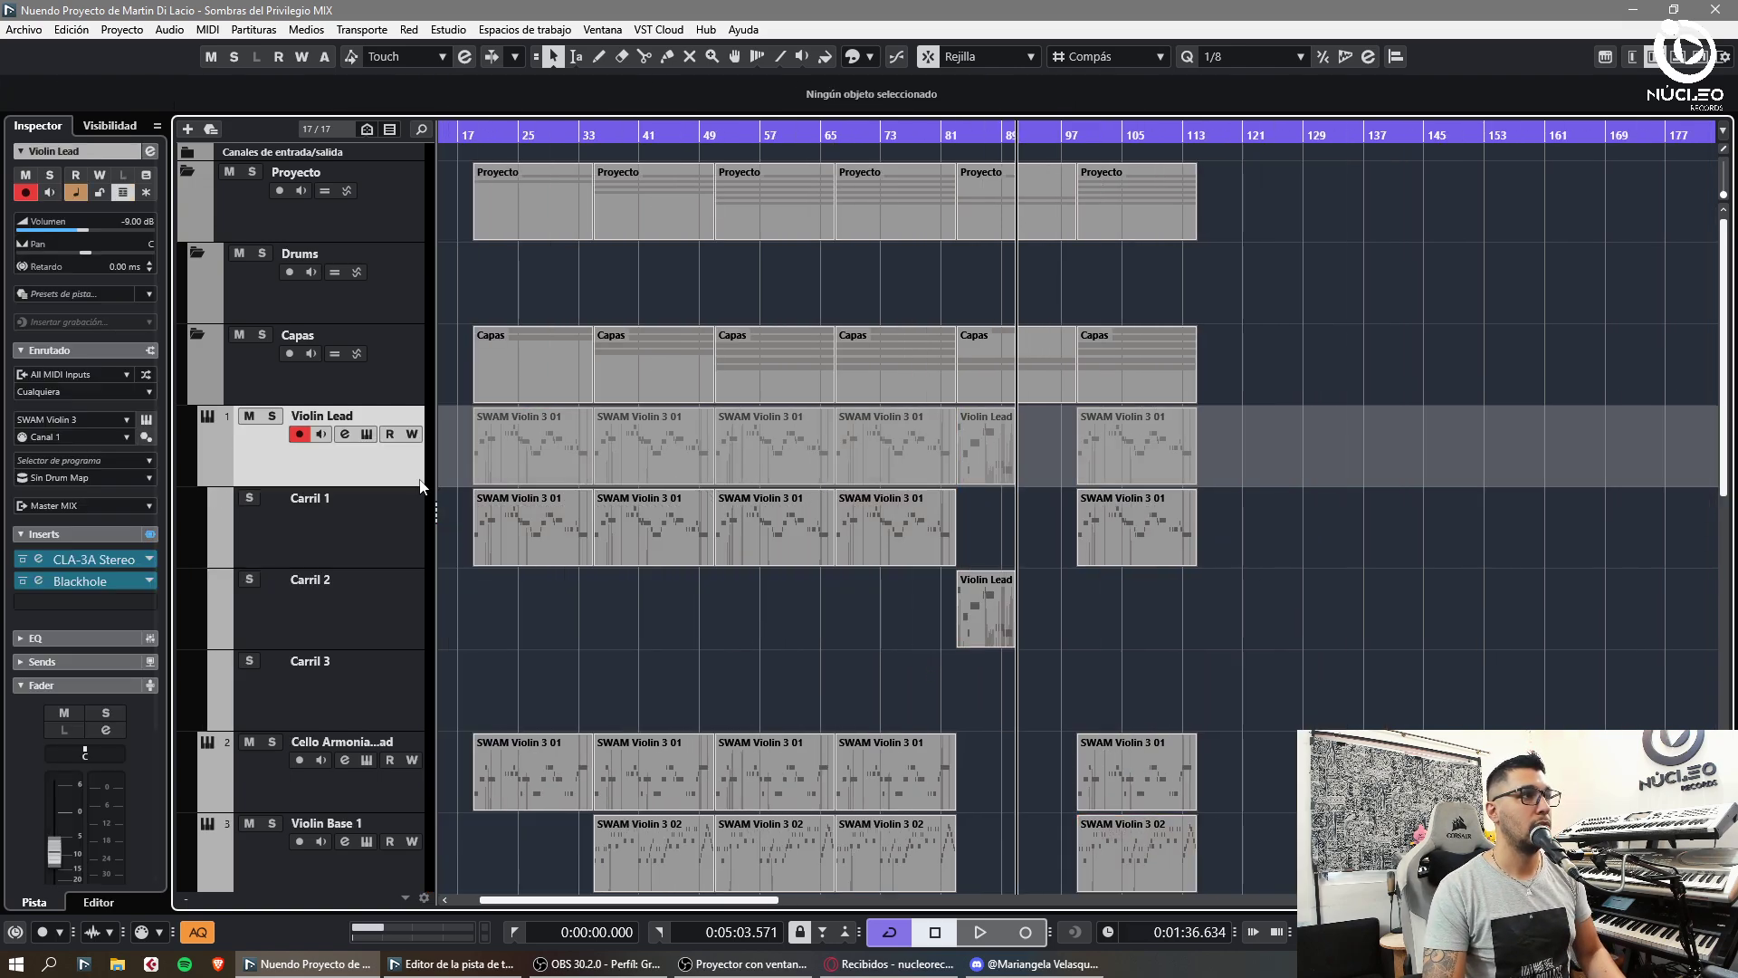
click(419, 480)
key(shift+l)
- Play the start of the break and open the glued Violin Lead clip at bar 83 in the key editor
key(h)
key(h)
key(h)
key(b)
key(b)
key(h)
key(space)
double_click(1186, 433)
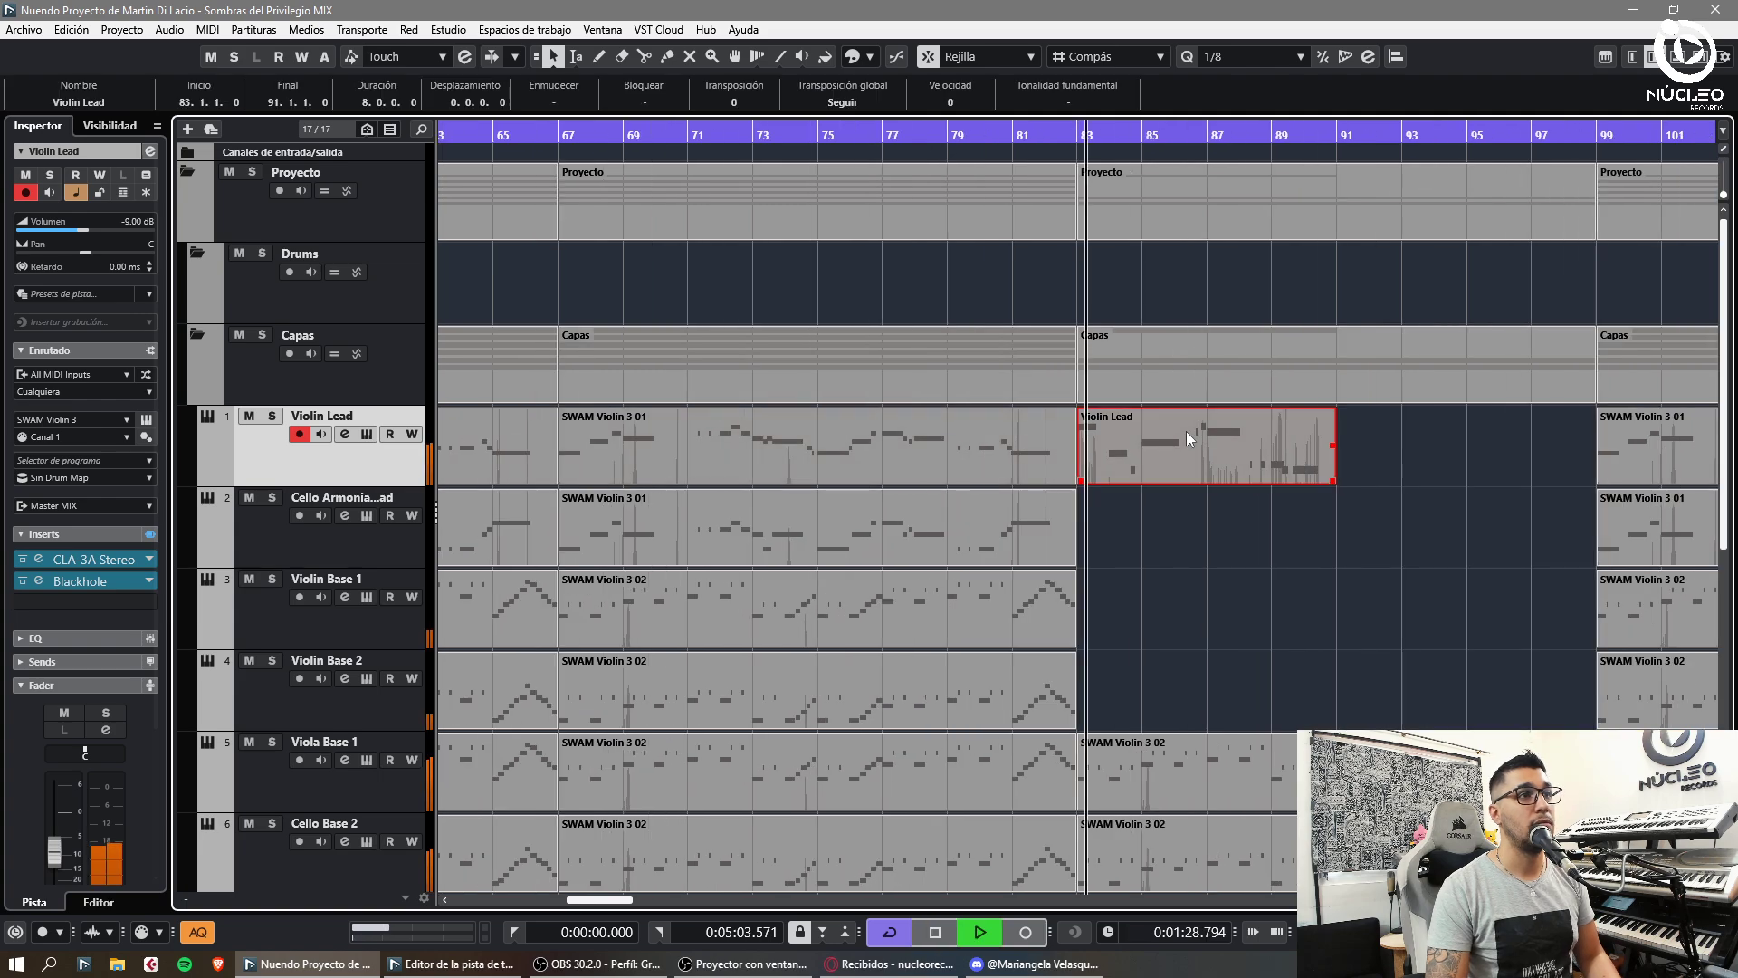
key(h)
key(space)
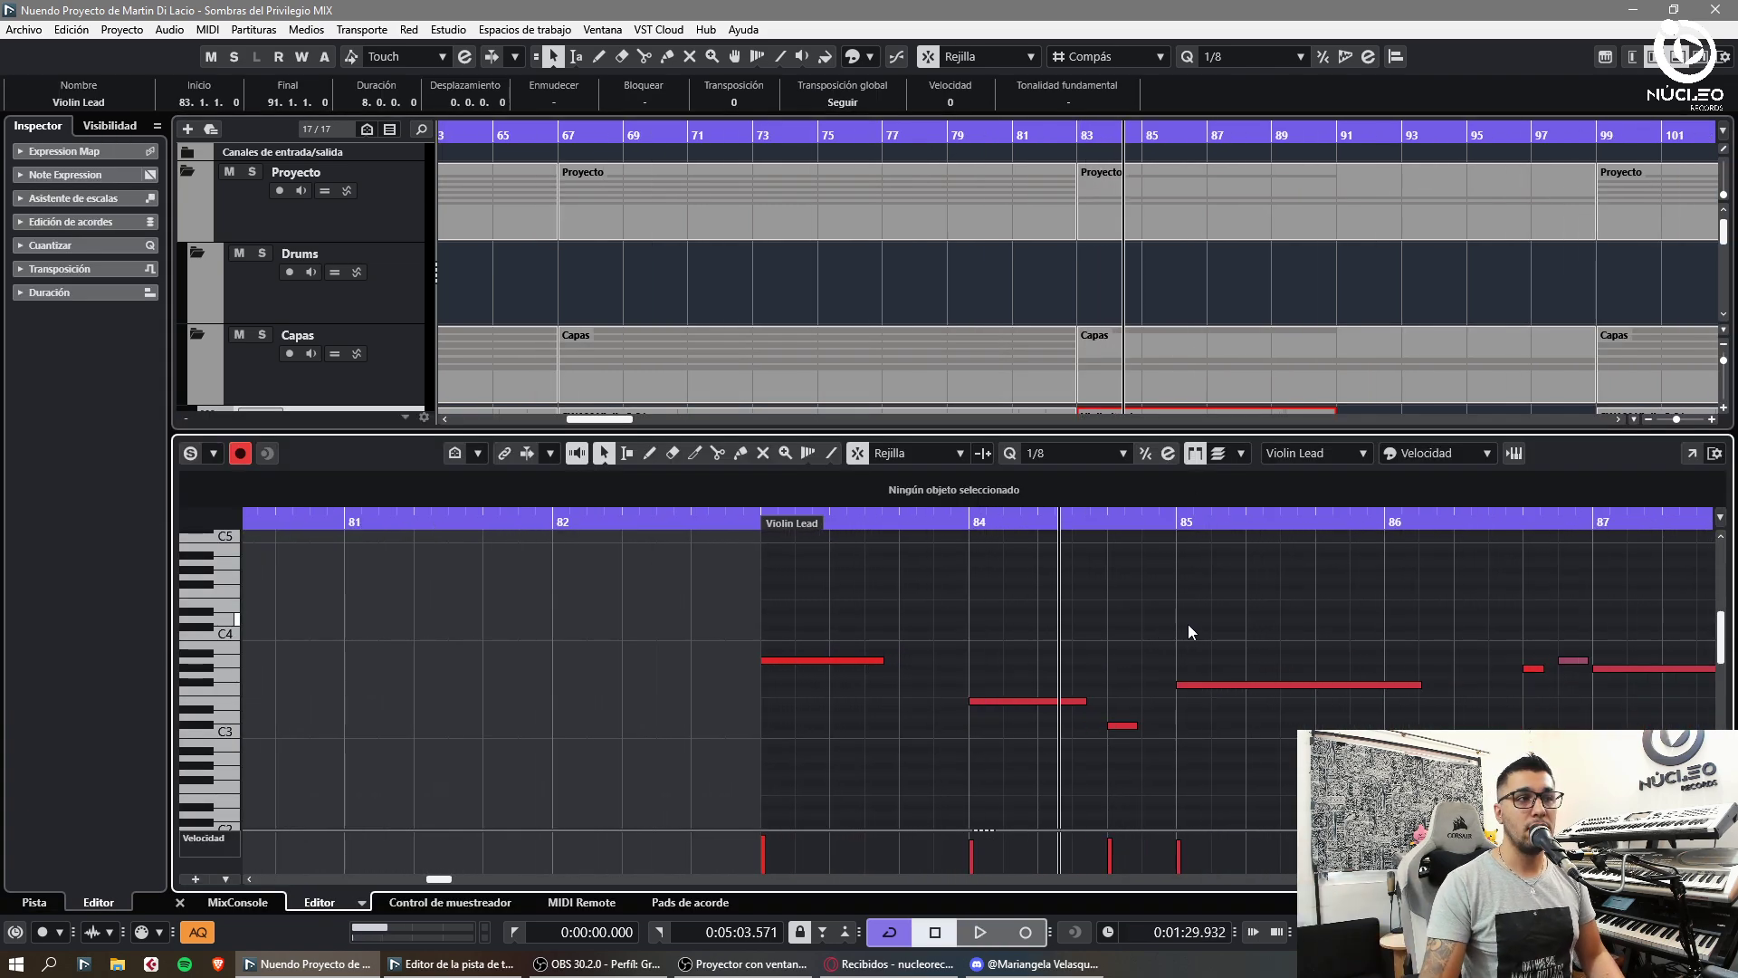
- Listen to the Violin Lead notes from bar 83 to about bar 88 in the key editor, and stop playback
key(h)
click(615, 523)
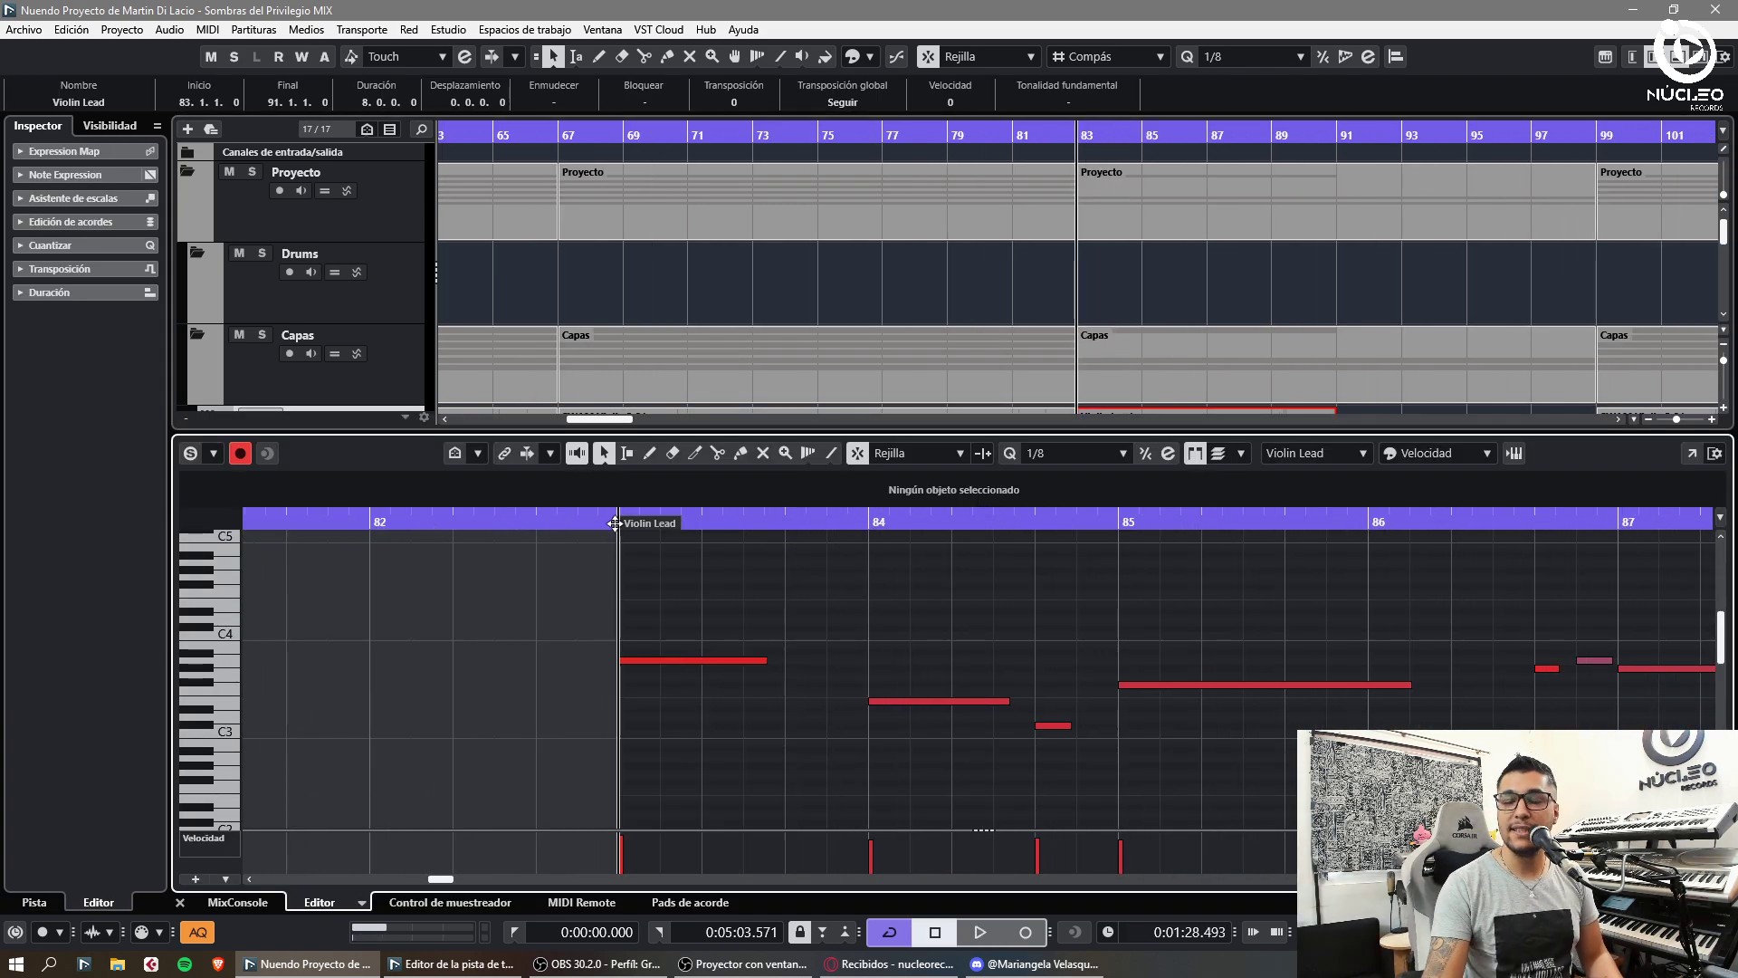
key(g)
key(space)
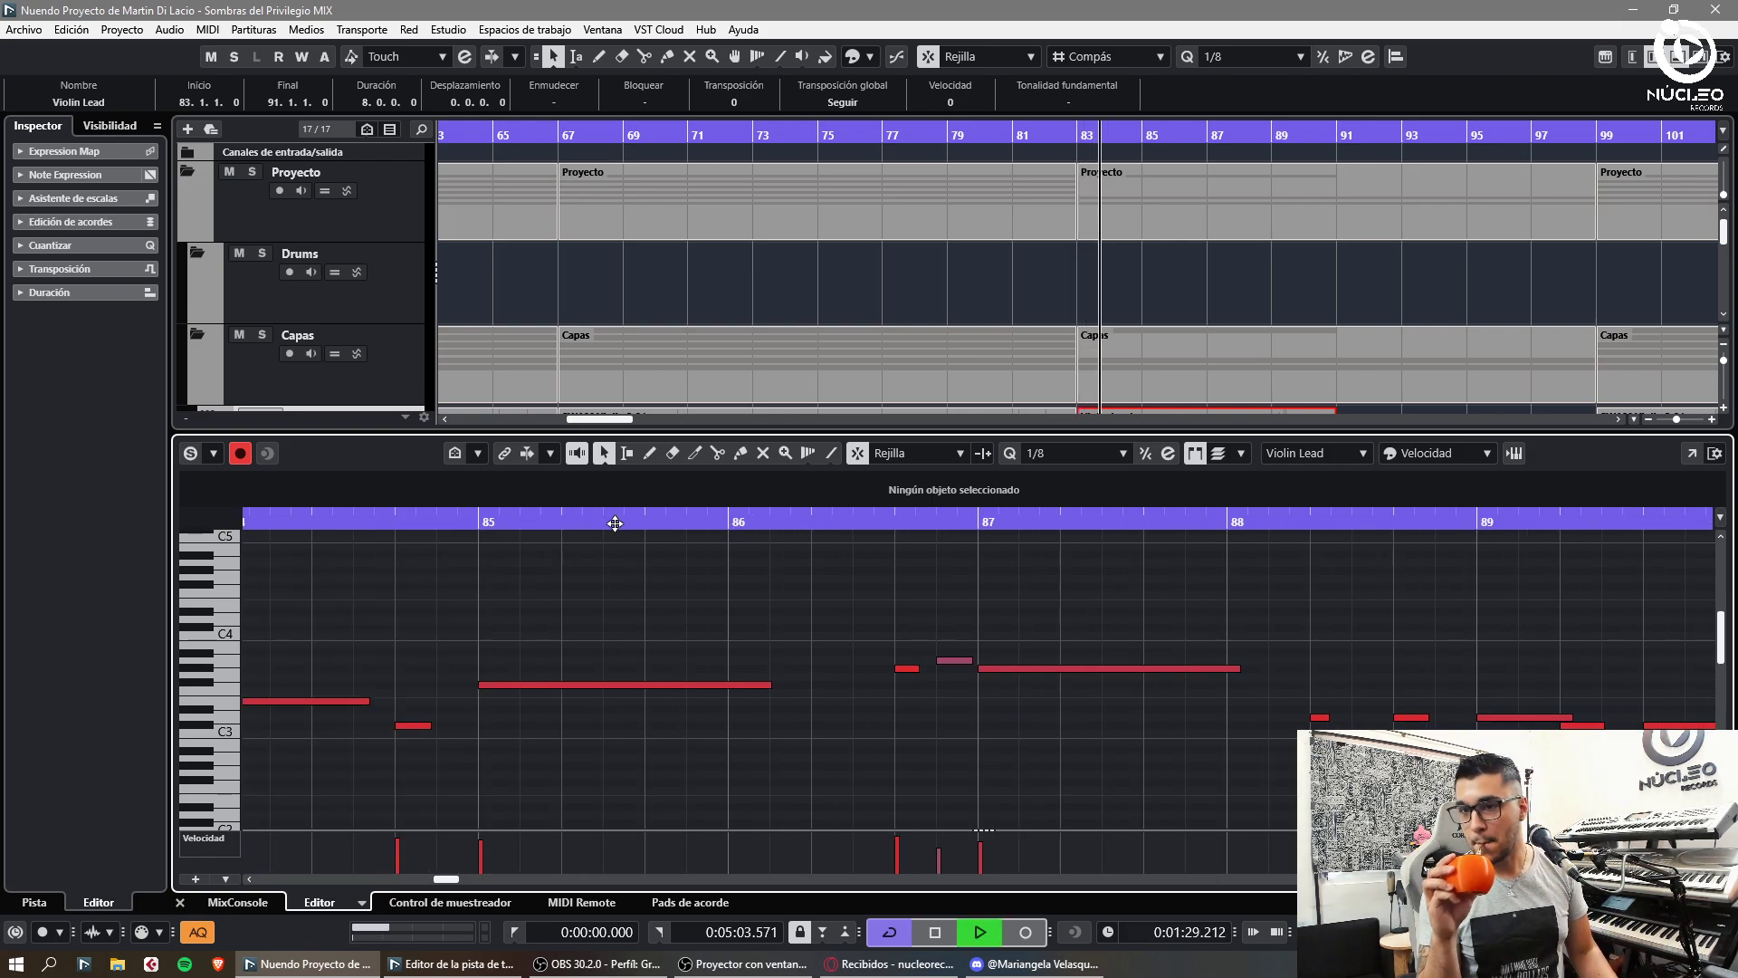
key(h)
key(h)
key(h)
key(g)
key(g)
key(g)
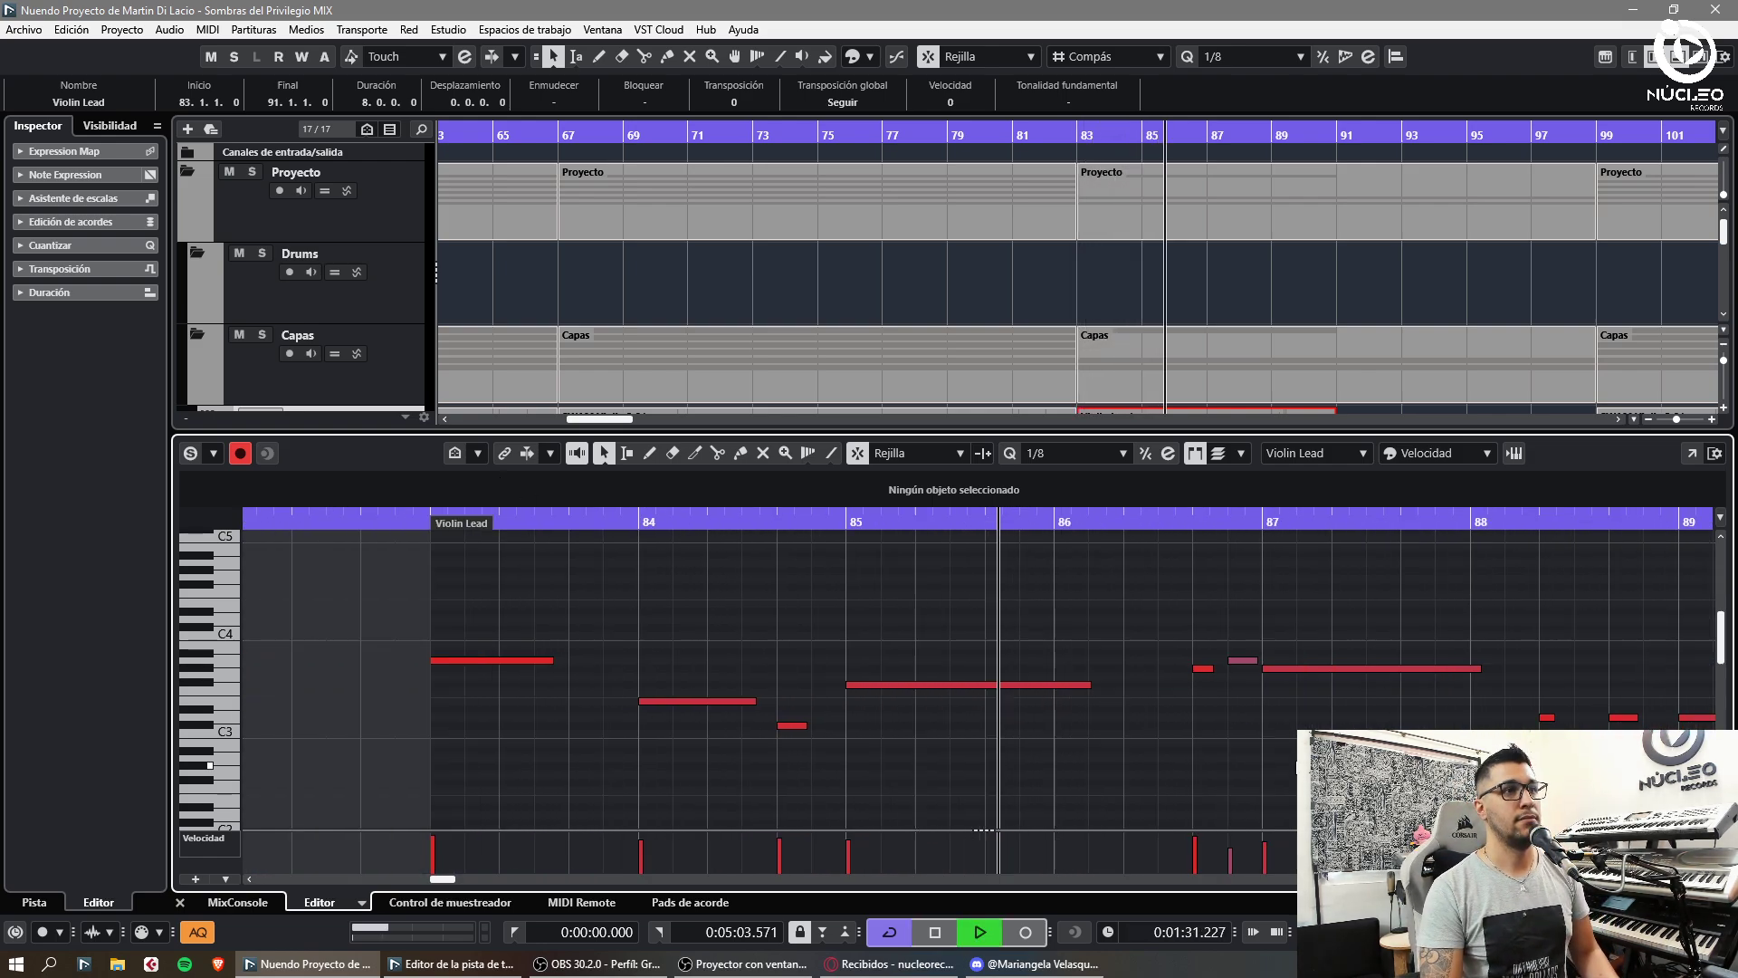
key(h)
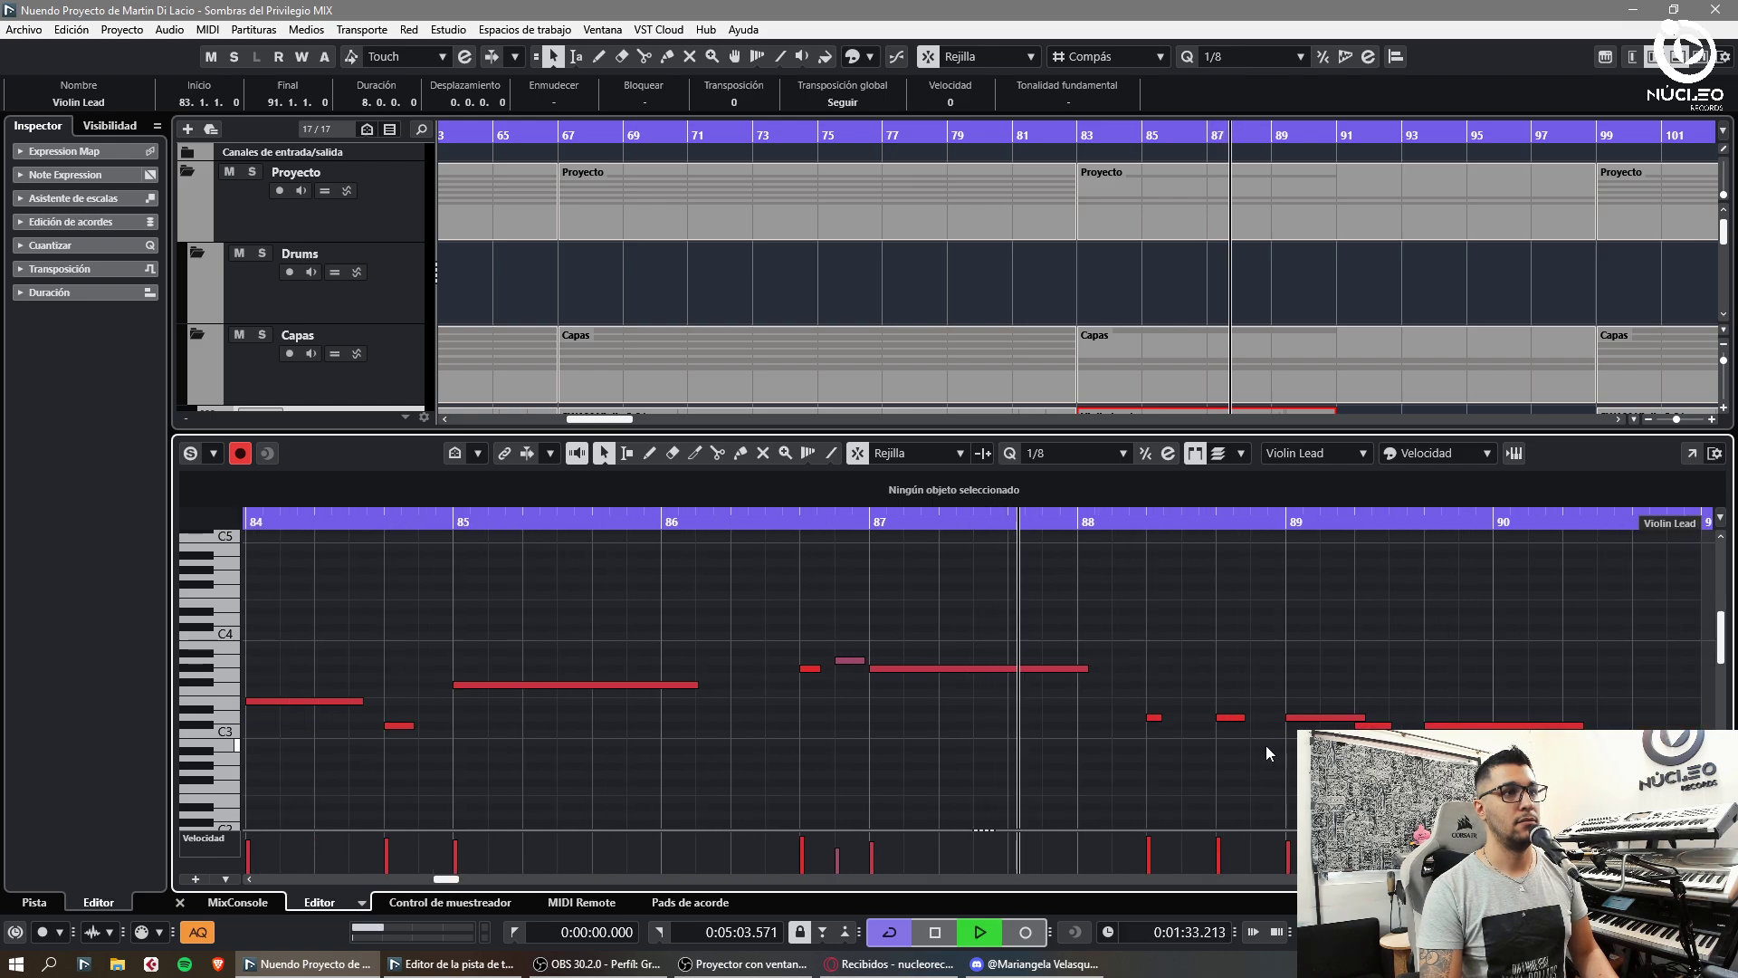
key(space)
- Shorten the long G#3 note at bar 87 to end exactly at bar 88, and play that passage briefly
drag(1022, 688, 1061, 745)
drag(970, 669, 955, 669)
click(918, 521)
key(space)
key(space)
- Play the Violin Lead phrase from bar 88 through bar 89, and stop playback
click(960, 520)
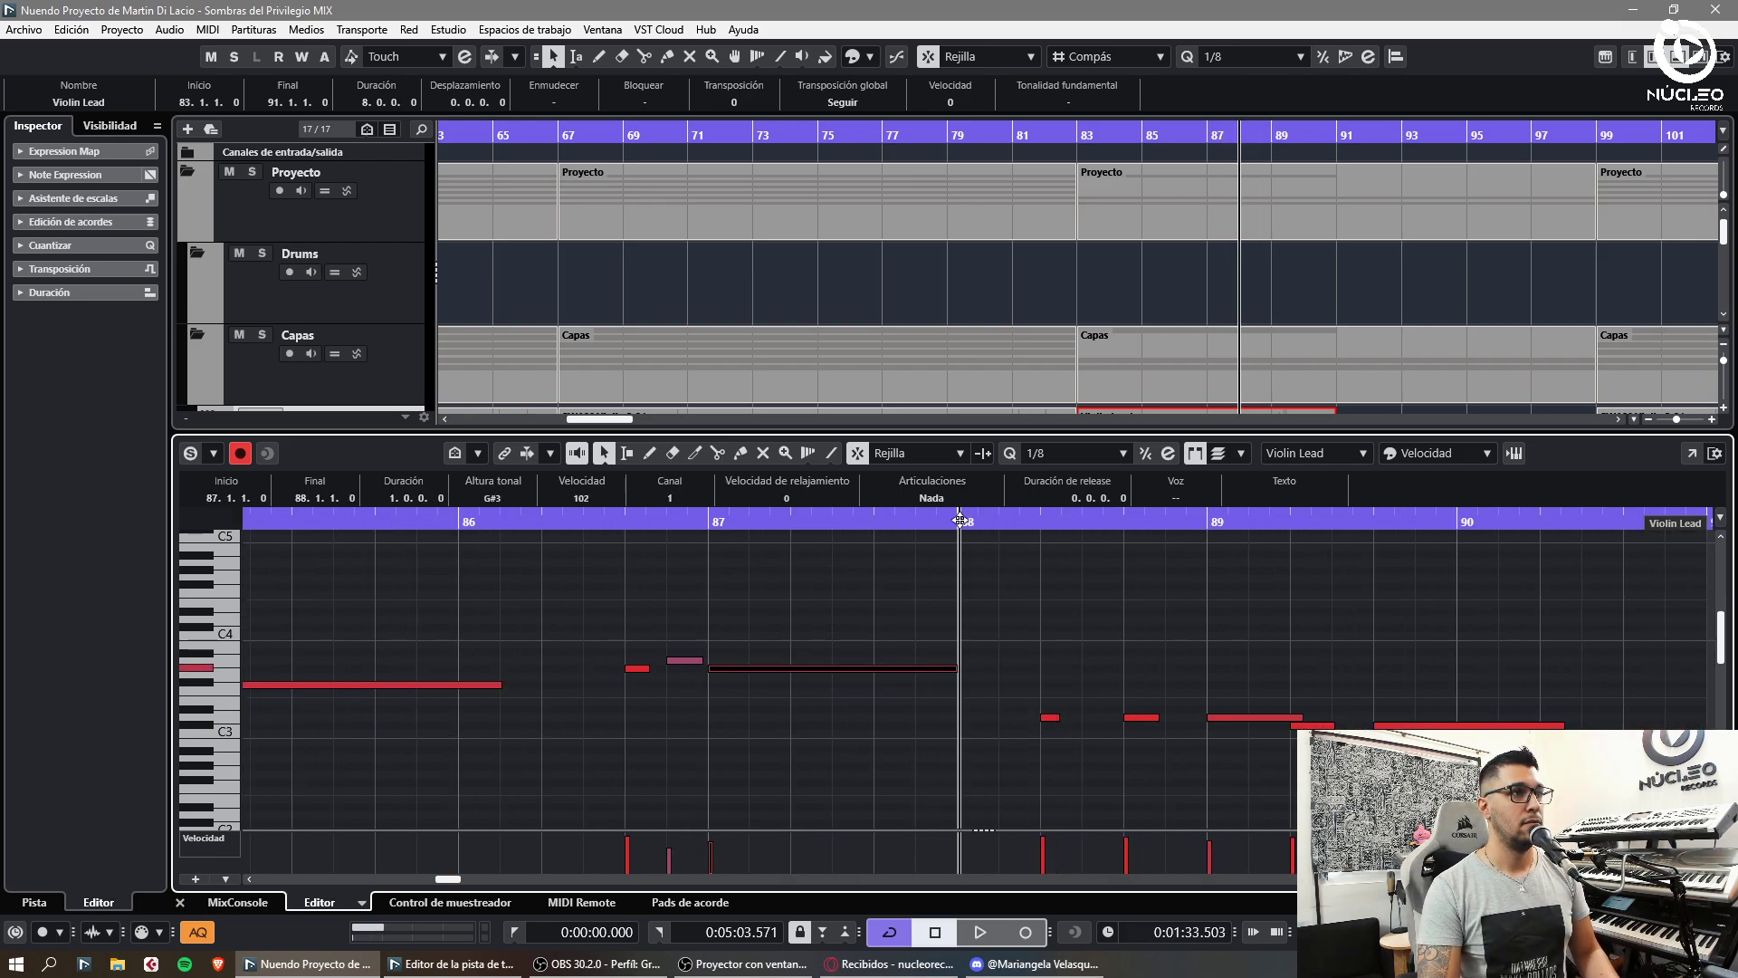
scroll(1010, 624, up, 3)
key(space)
scroll(1012, 626, down, 1)
click(1068, 654)
scroll(1068, 688, down, 2)
scroll(1067, 693, up, 2)
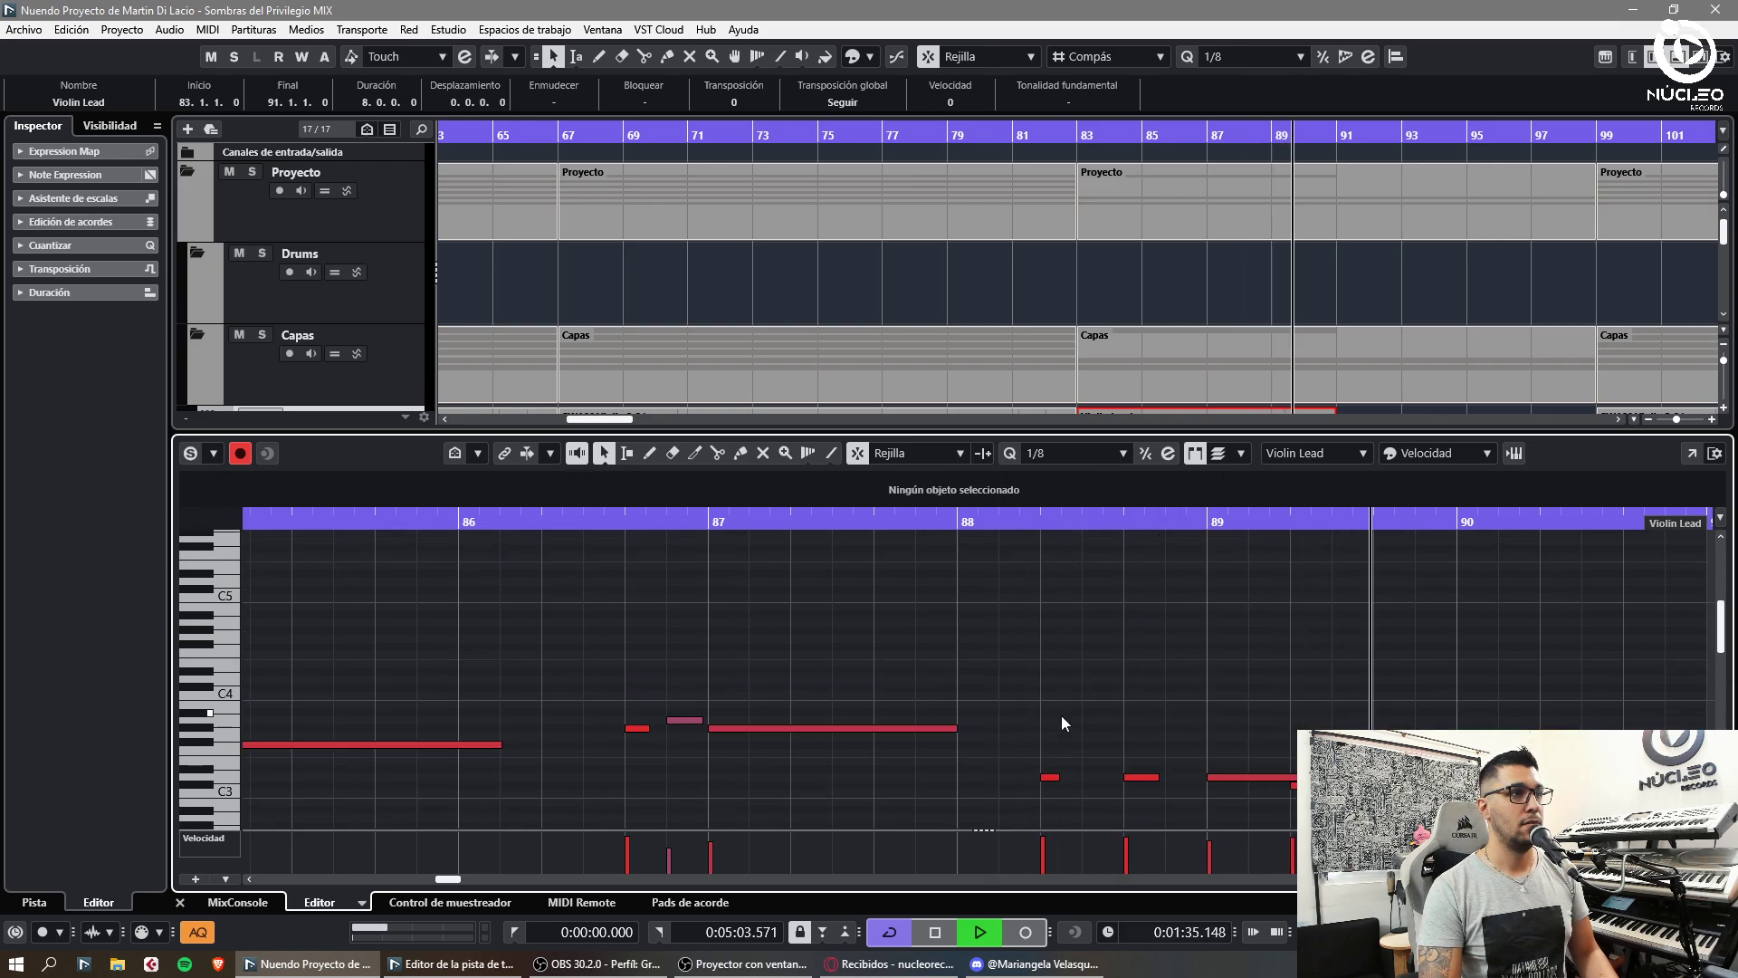
key(space)
- Play from bar 87 and draw a one-beat E3 note from 88.1 to 88.2
click(712, 523)
key(space)
scroll(1097, 705, down, 1)
key(8)
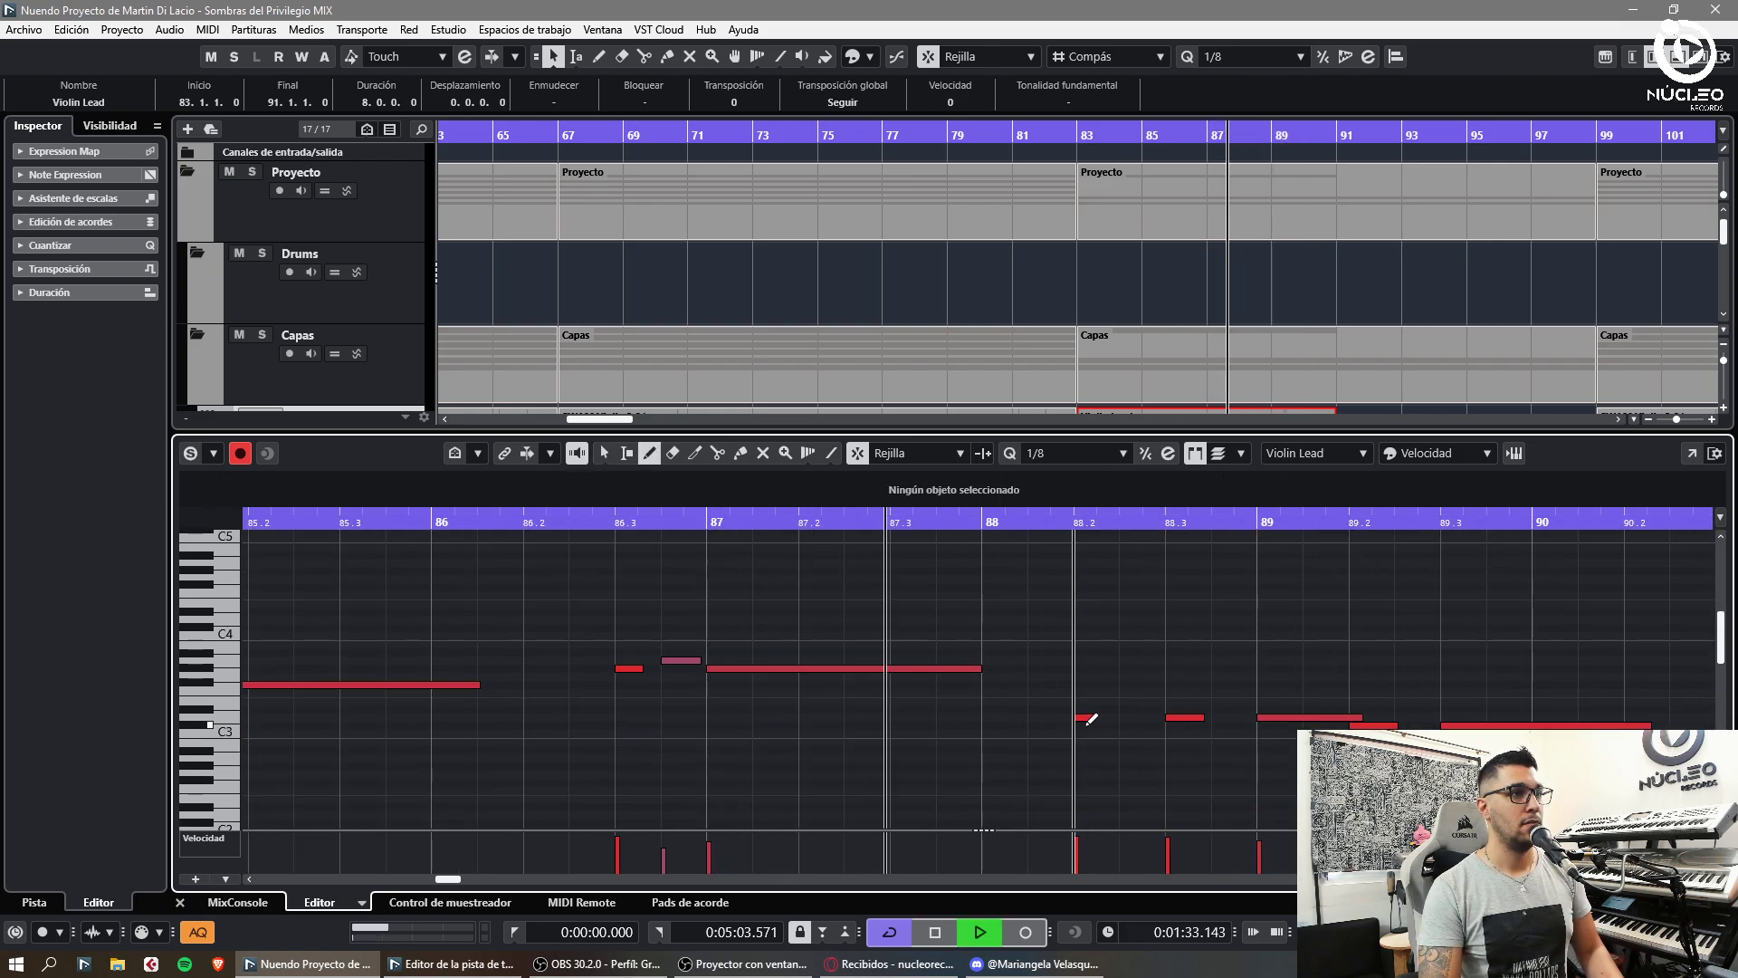
key(space)
drag(987, 701, 1072, 700)
key(1)
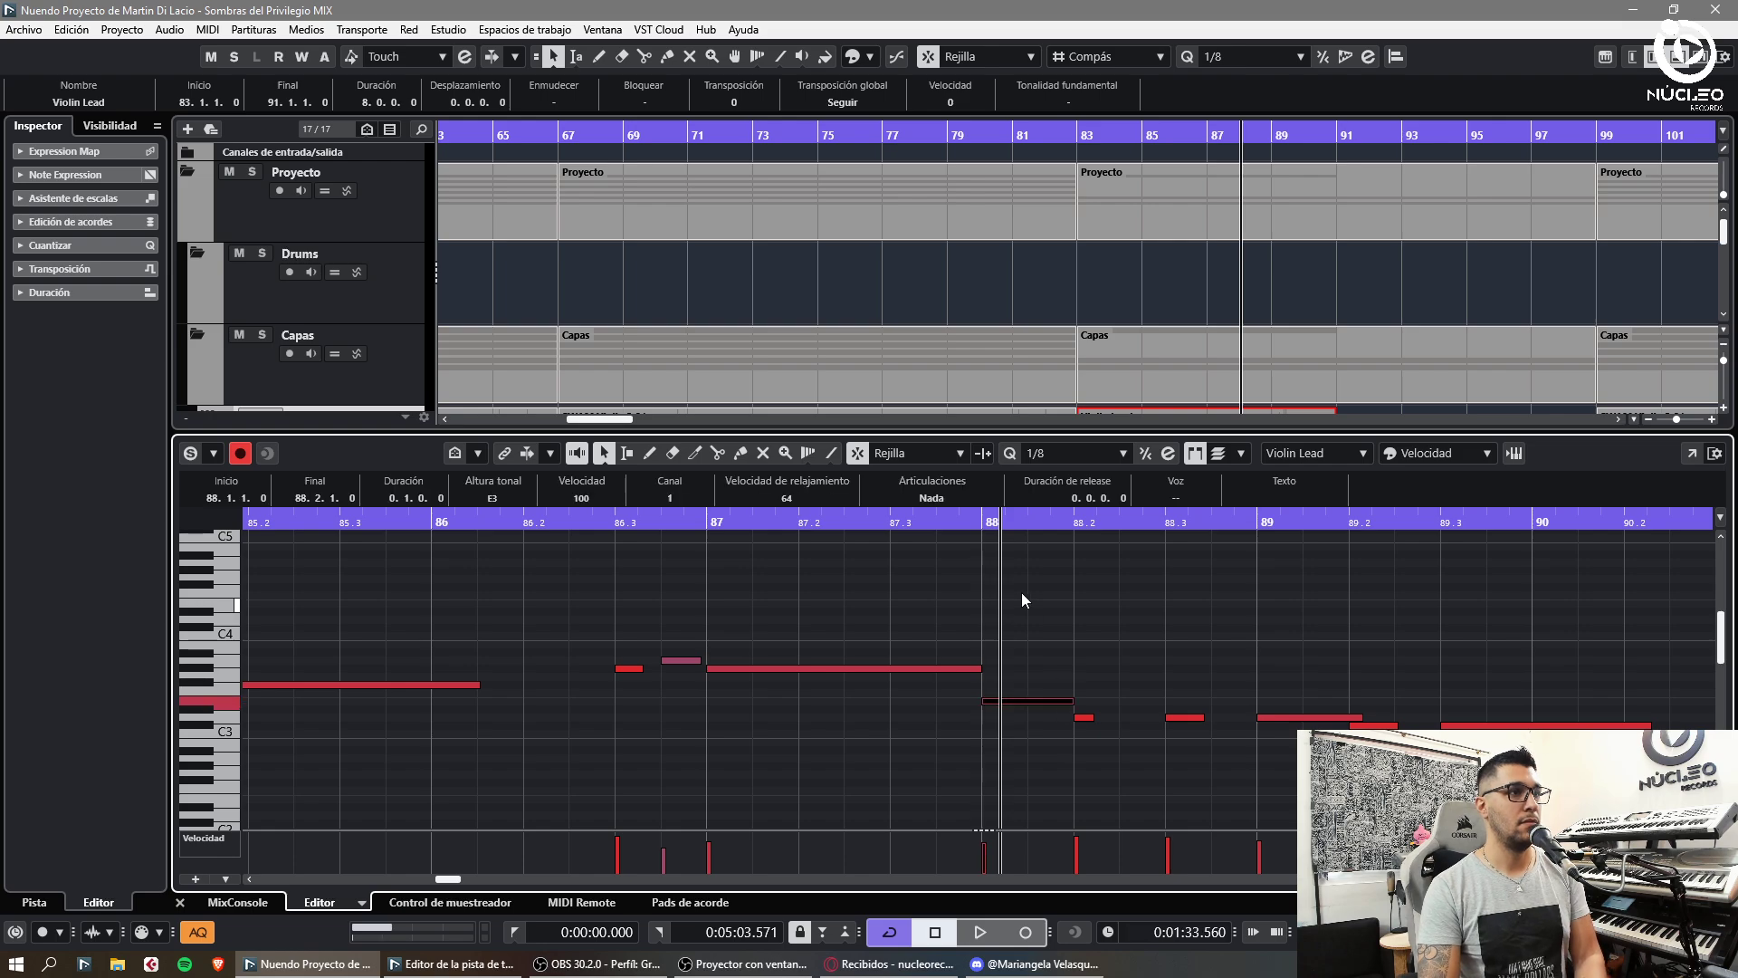
- Try the phrase from bar 88 without the short D3 note at 88.2
click(989, 525)
key(space)
key(space)
click(1078, 722)
click(1079, 717)
key(Delete)
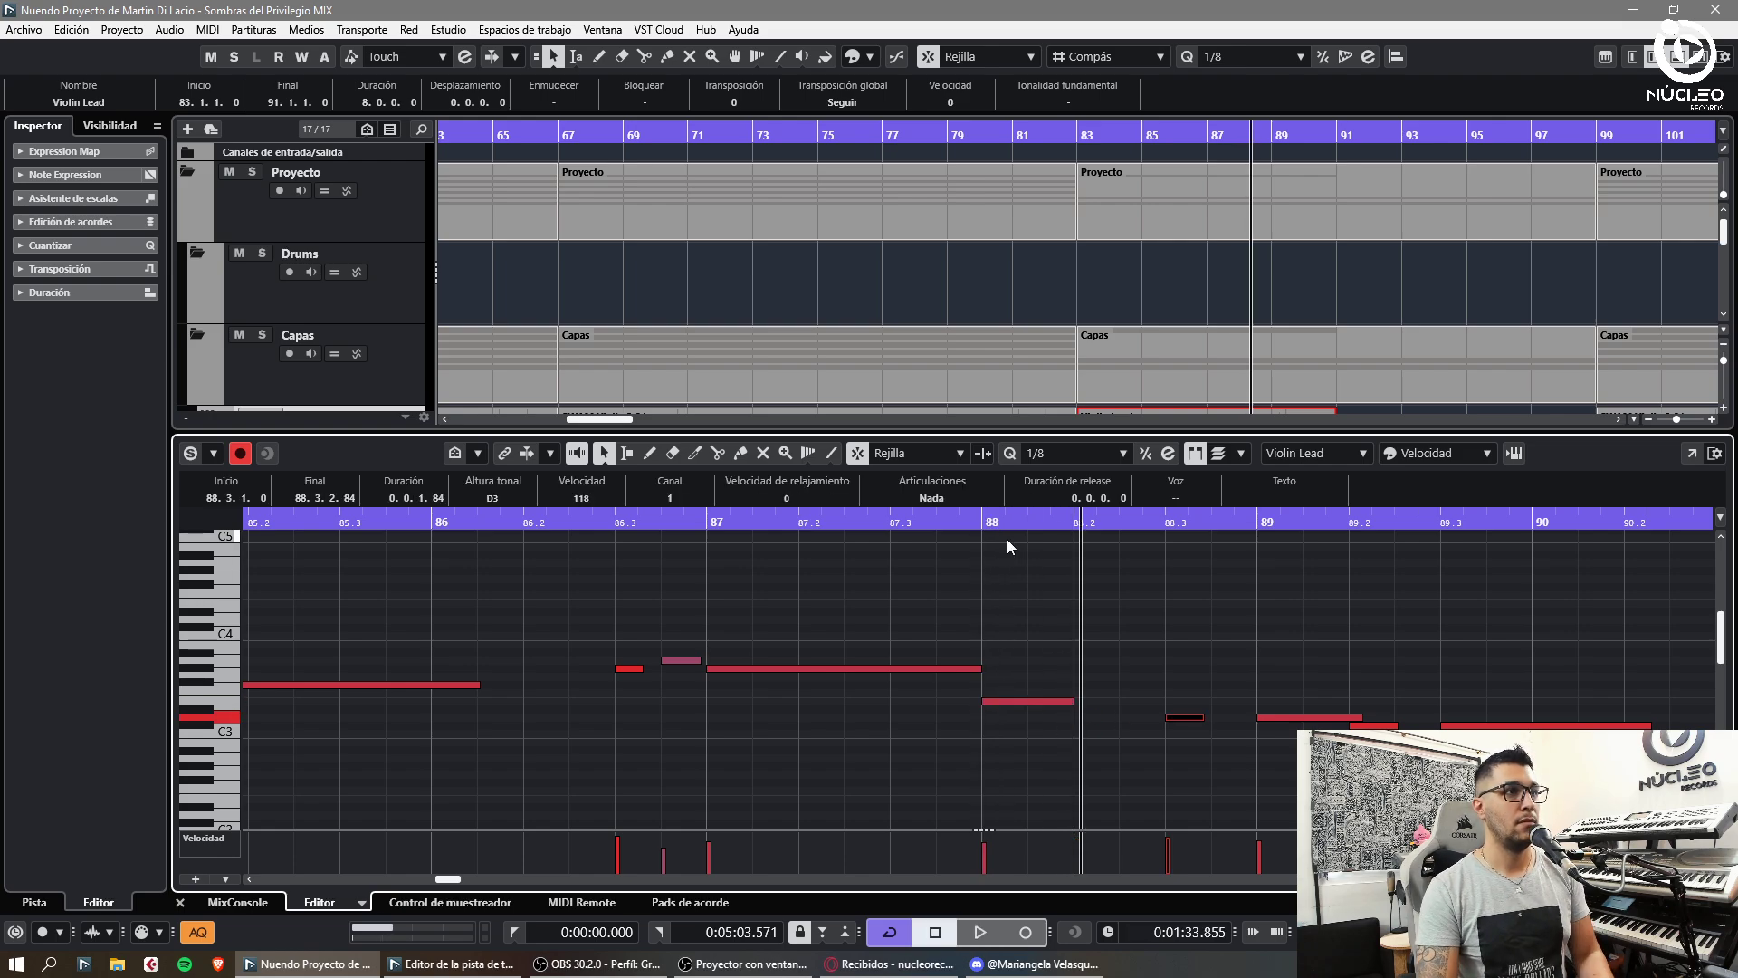
click(1007, 525)
key(space)
key(space)
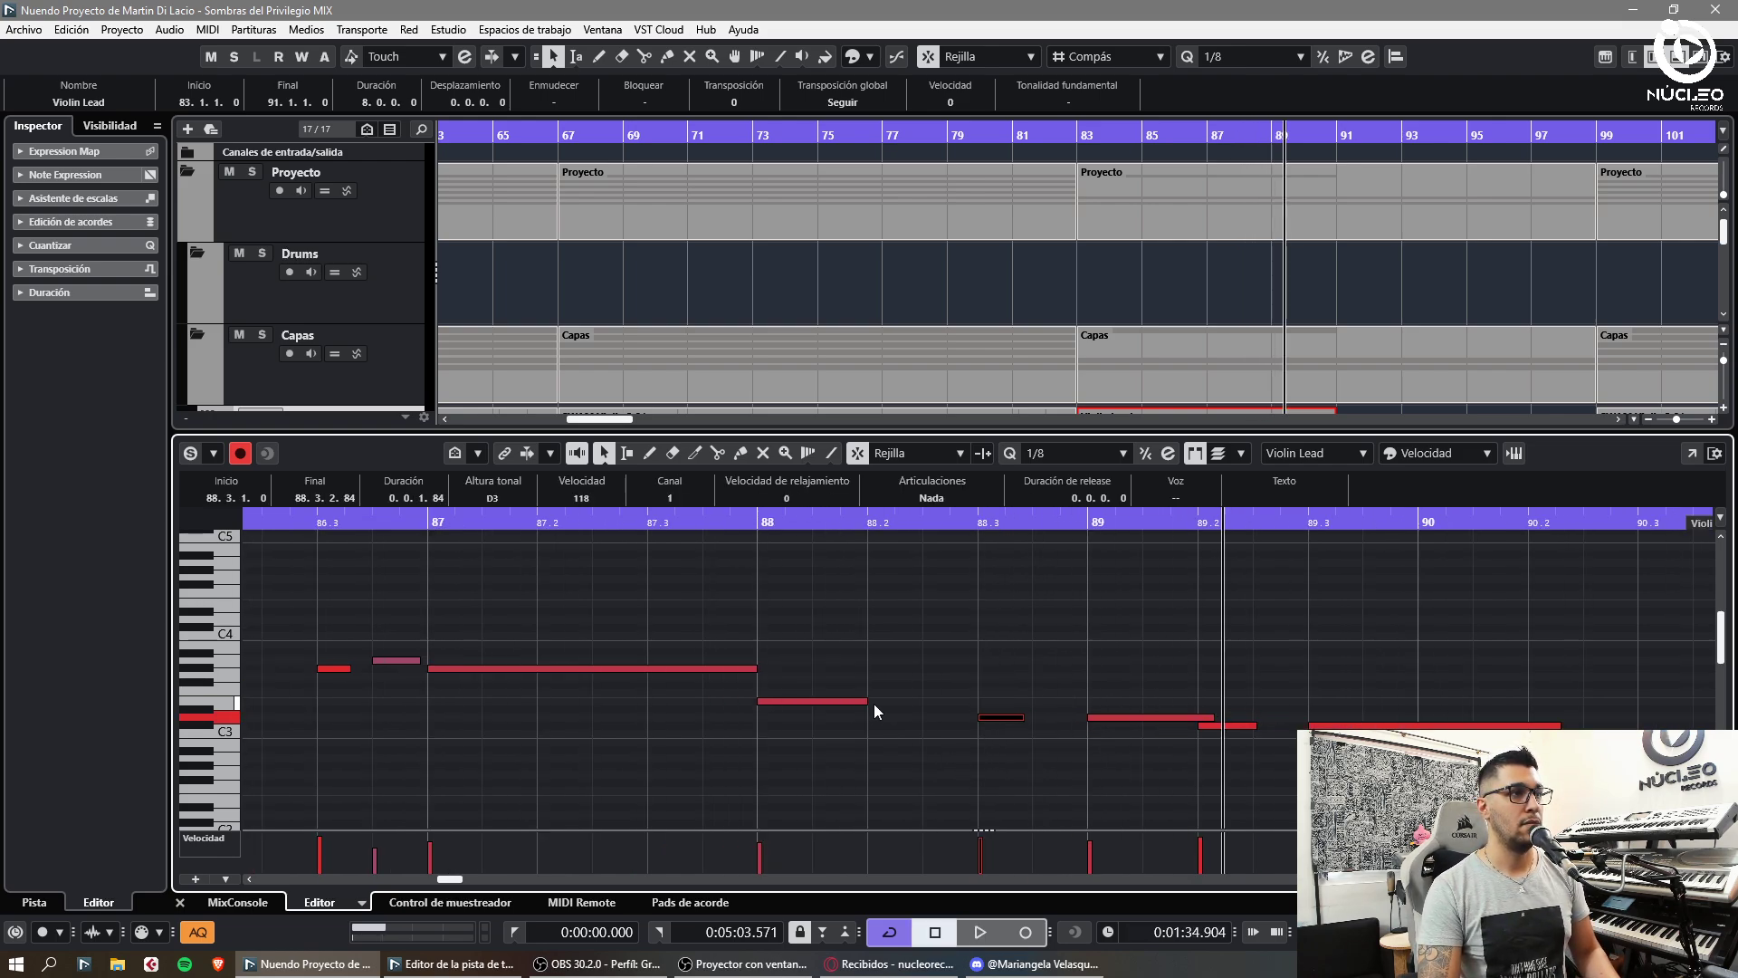
- Restore the deleted D3 note at 88.2 and shorten the D3 at bar 89 to end at 89.2, playing from bar 88
click(761, 525)
key(space)
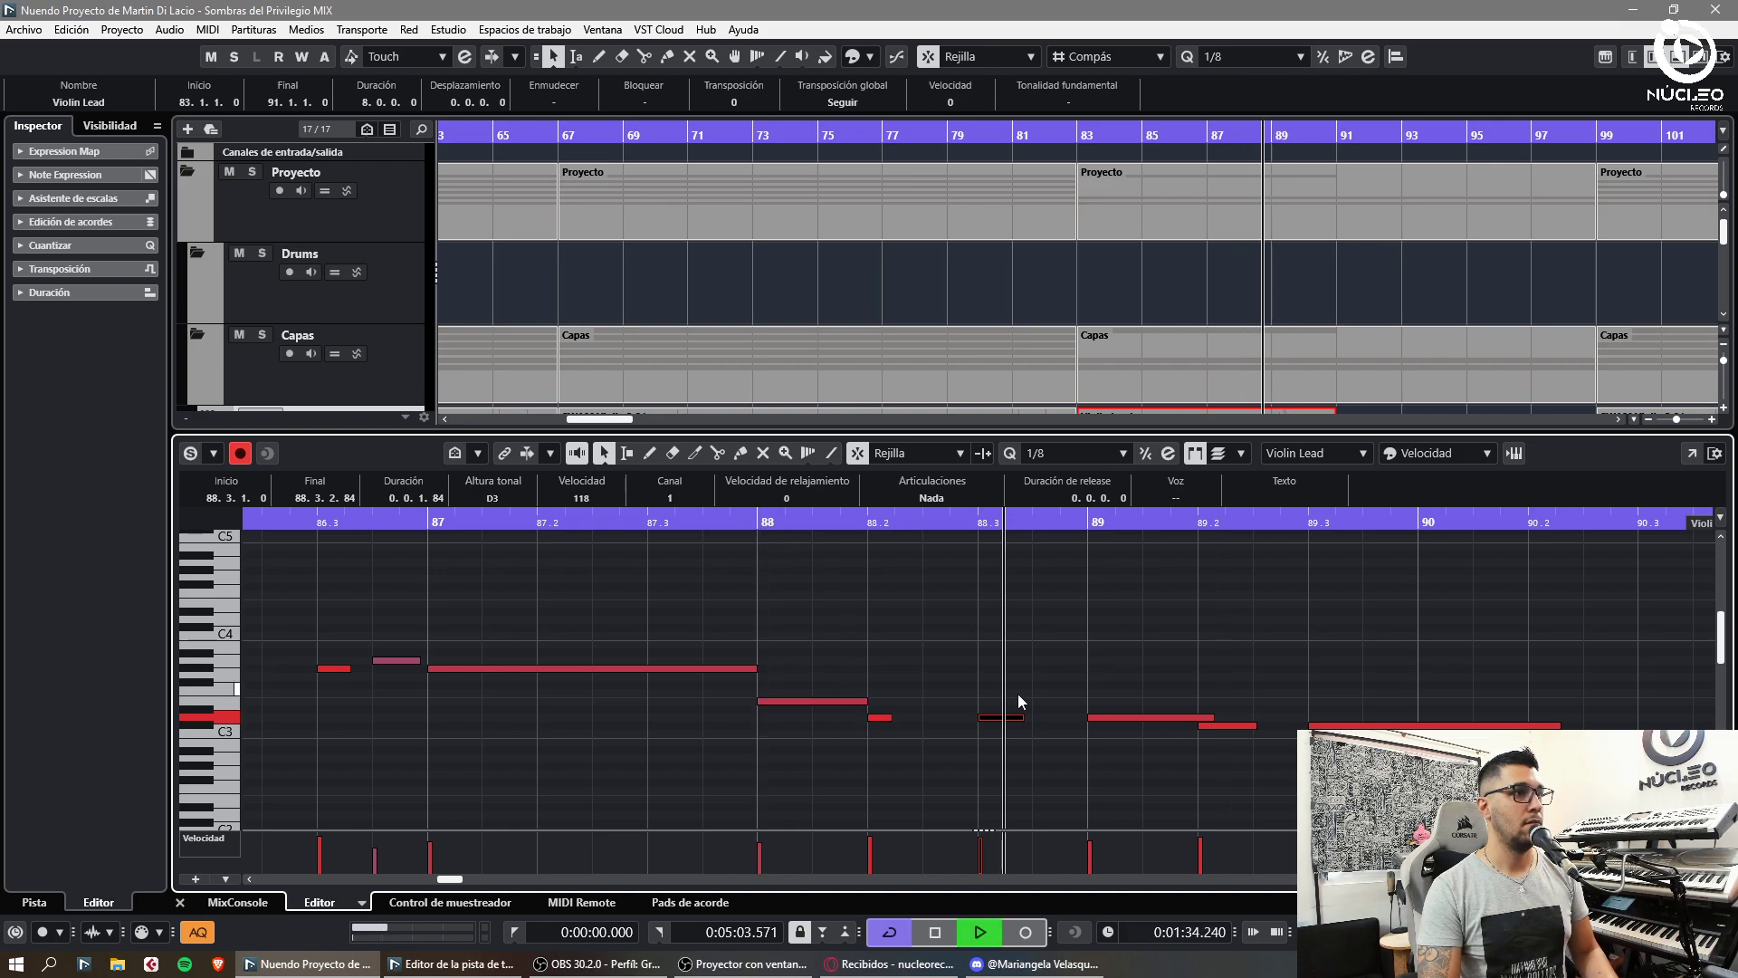
key(g)
key(g)
key(g)
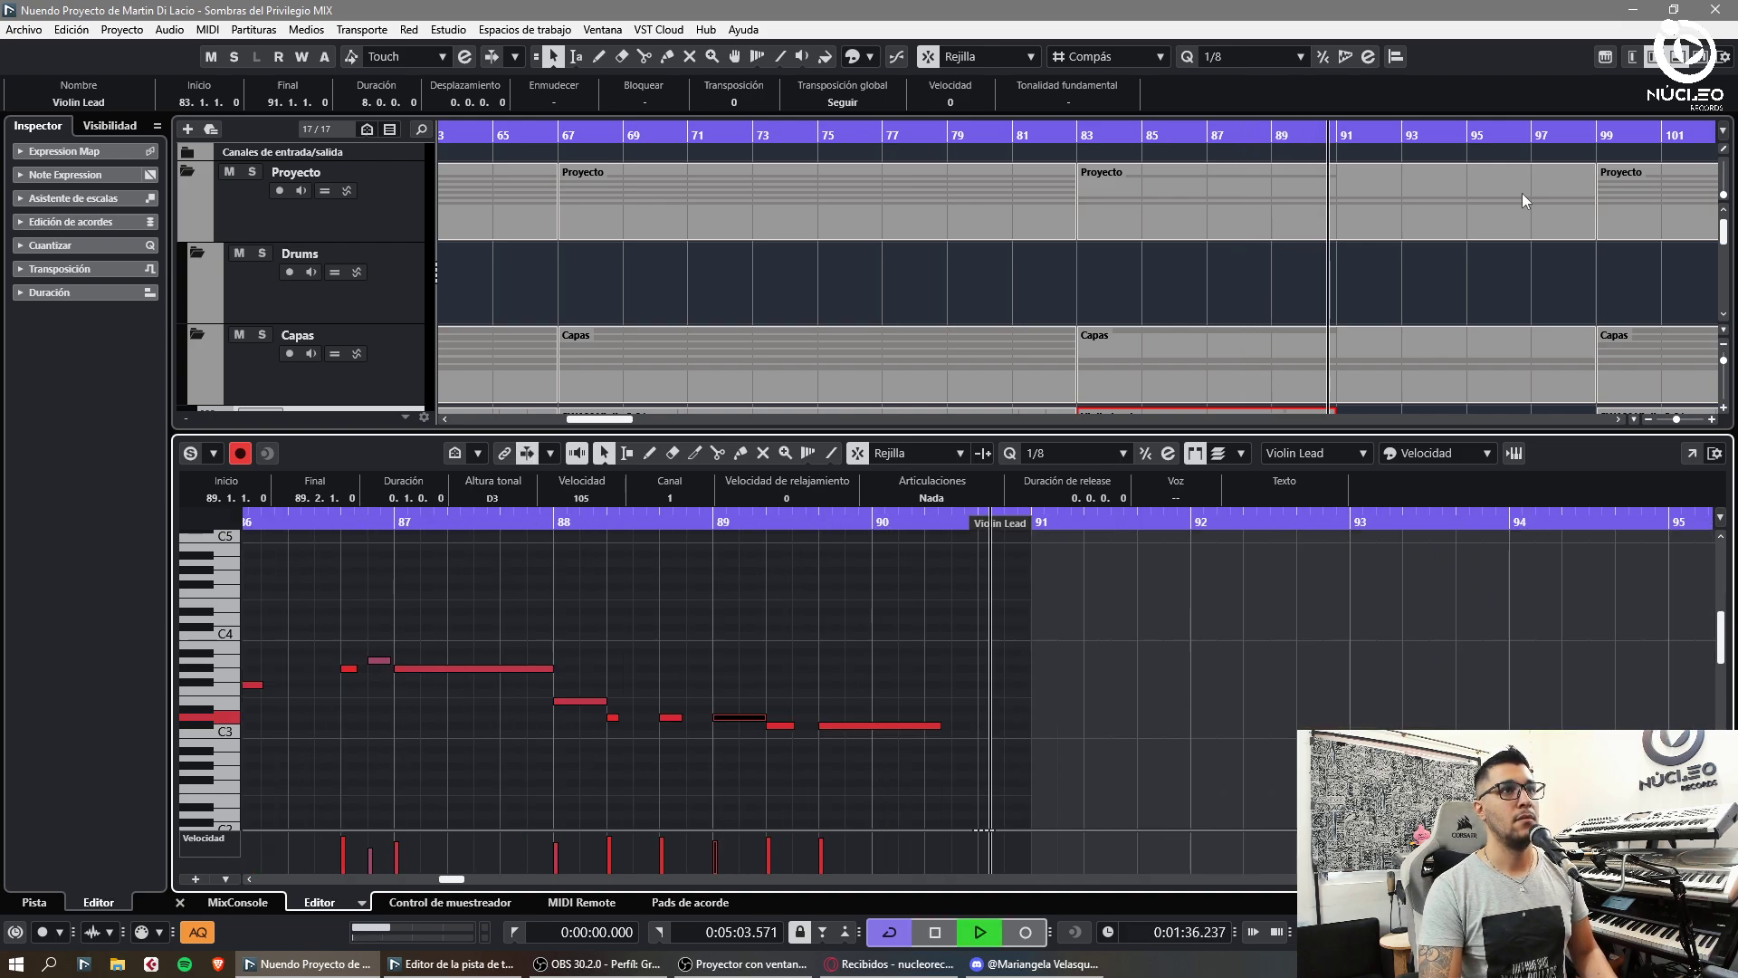
- Close the note editor, duplicate the Violin Lead part so the copy starts at bar 91, and play from there
click(1679, 58)
key(g)
key(g)
key(ctrl+d)
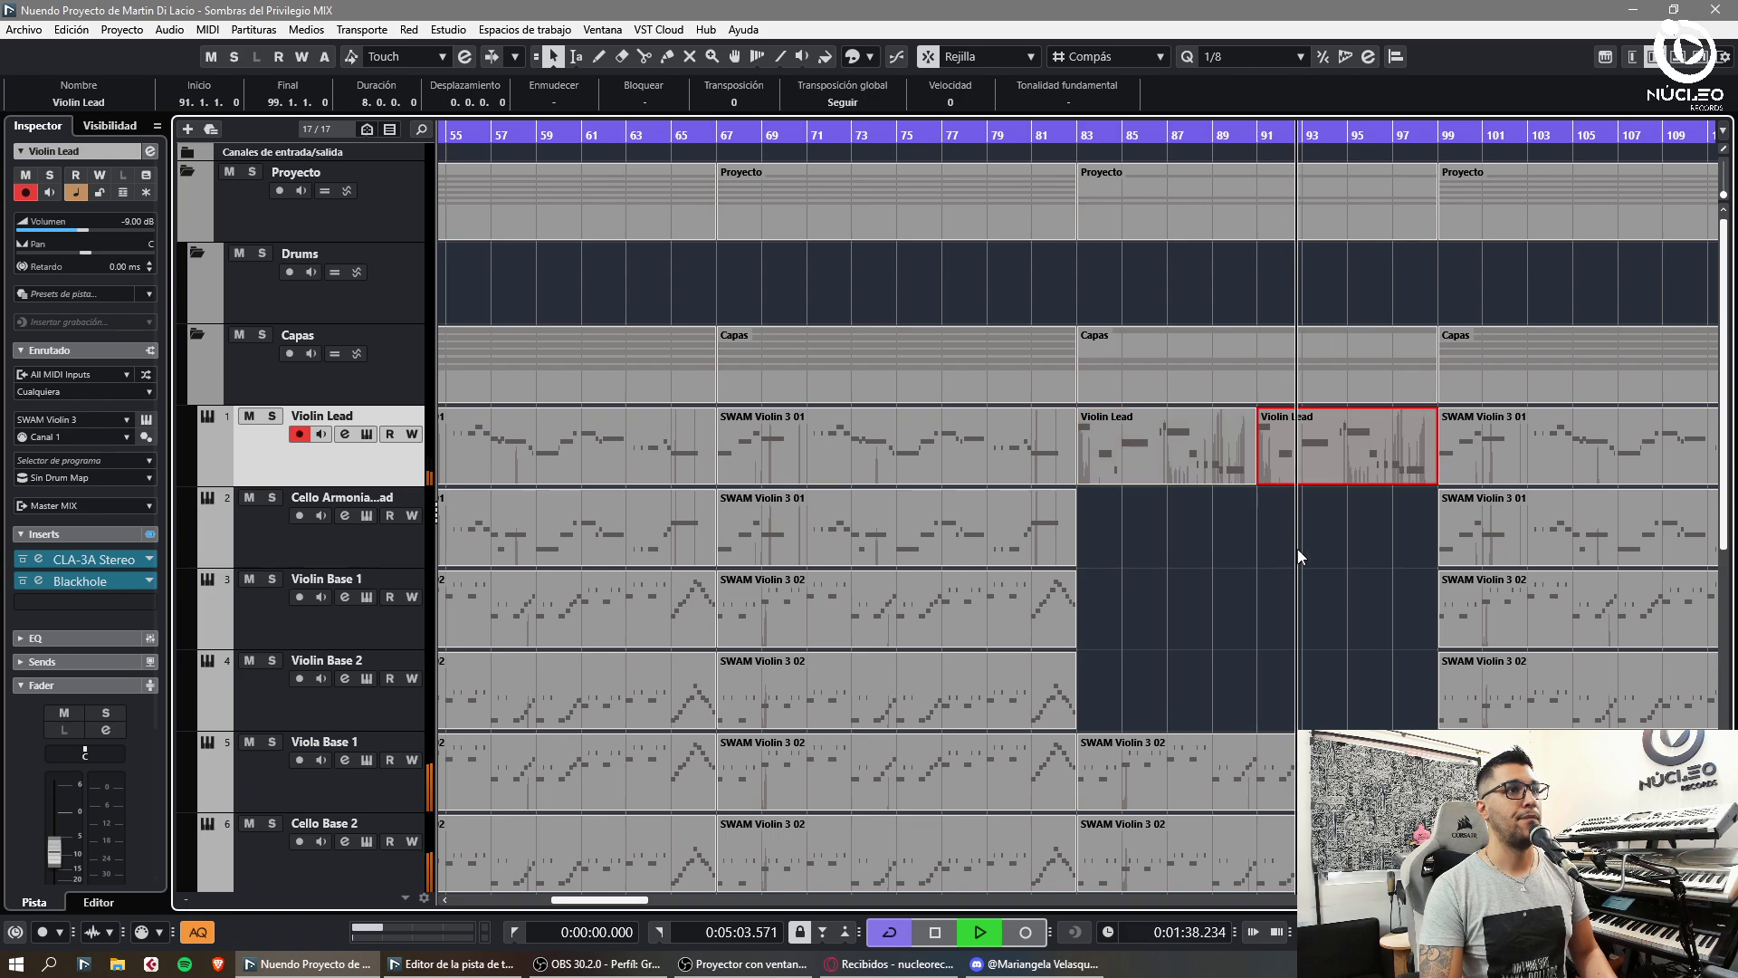
key(h)
click(1090, 140)
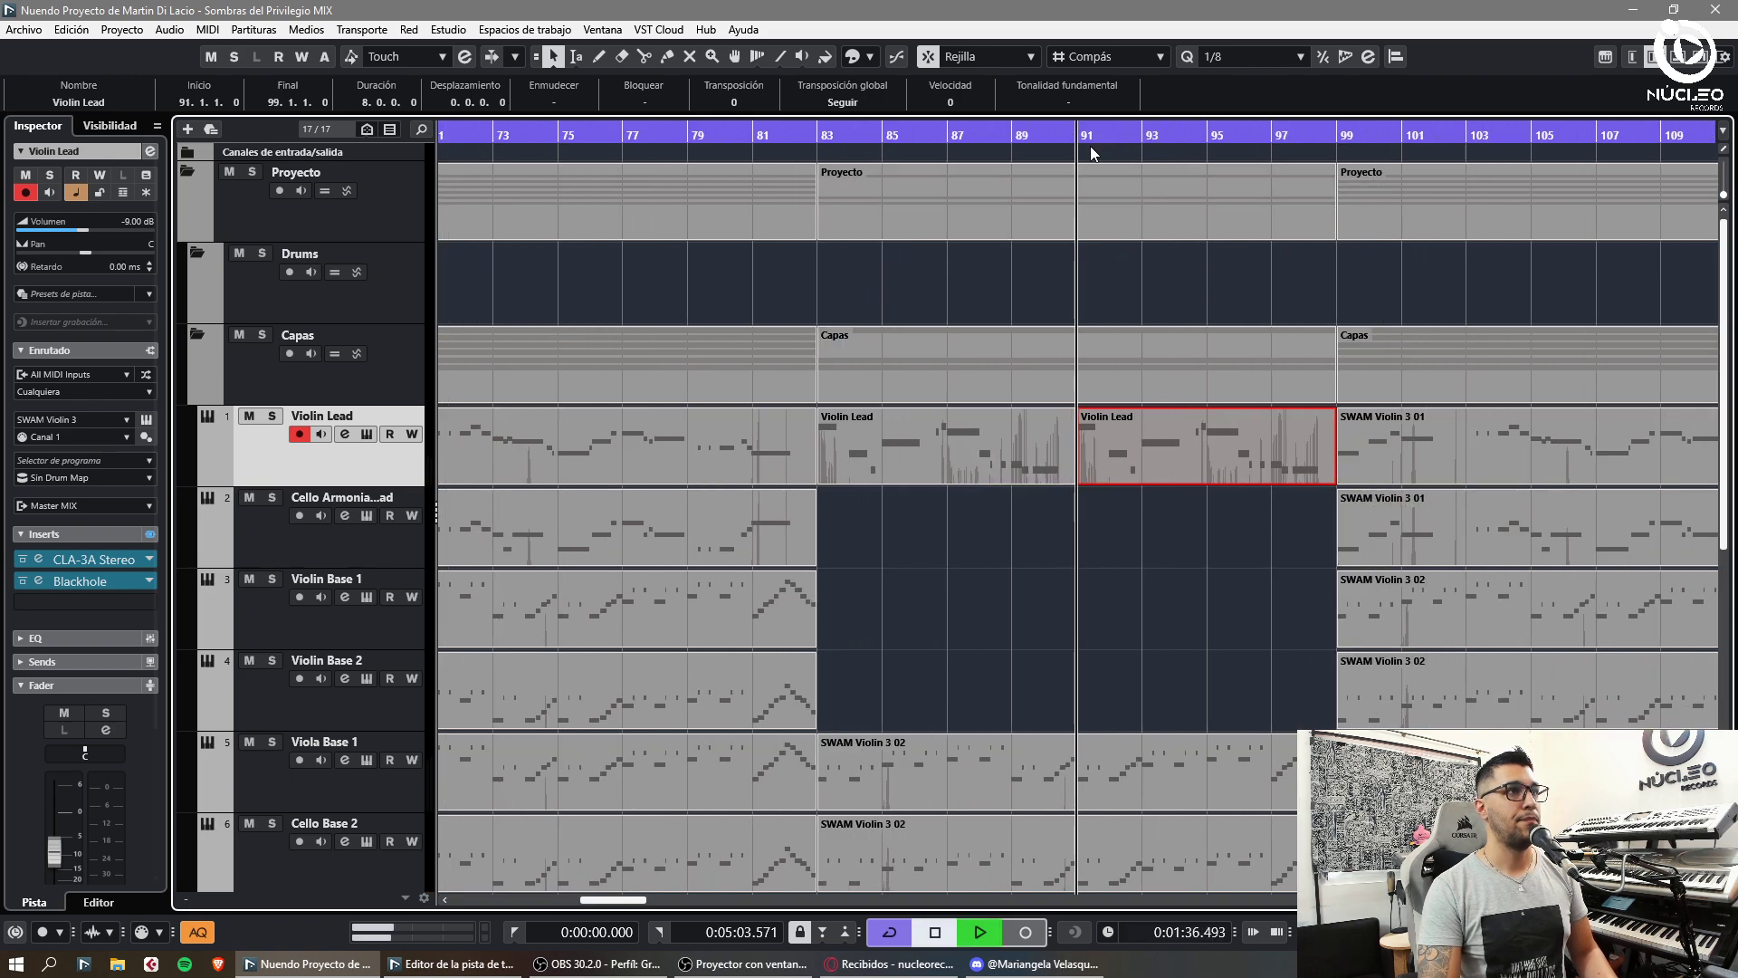
- Open the duplicated Violin Lead part for note editing and raise the long G#3 note at bar 95 to B3
double_click(1148, 438)
key(g)
key(g)
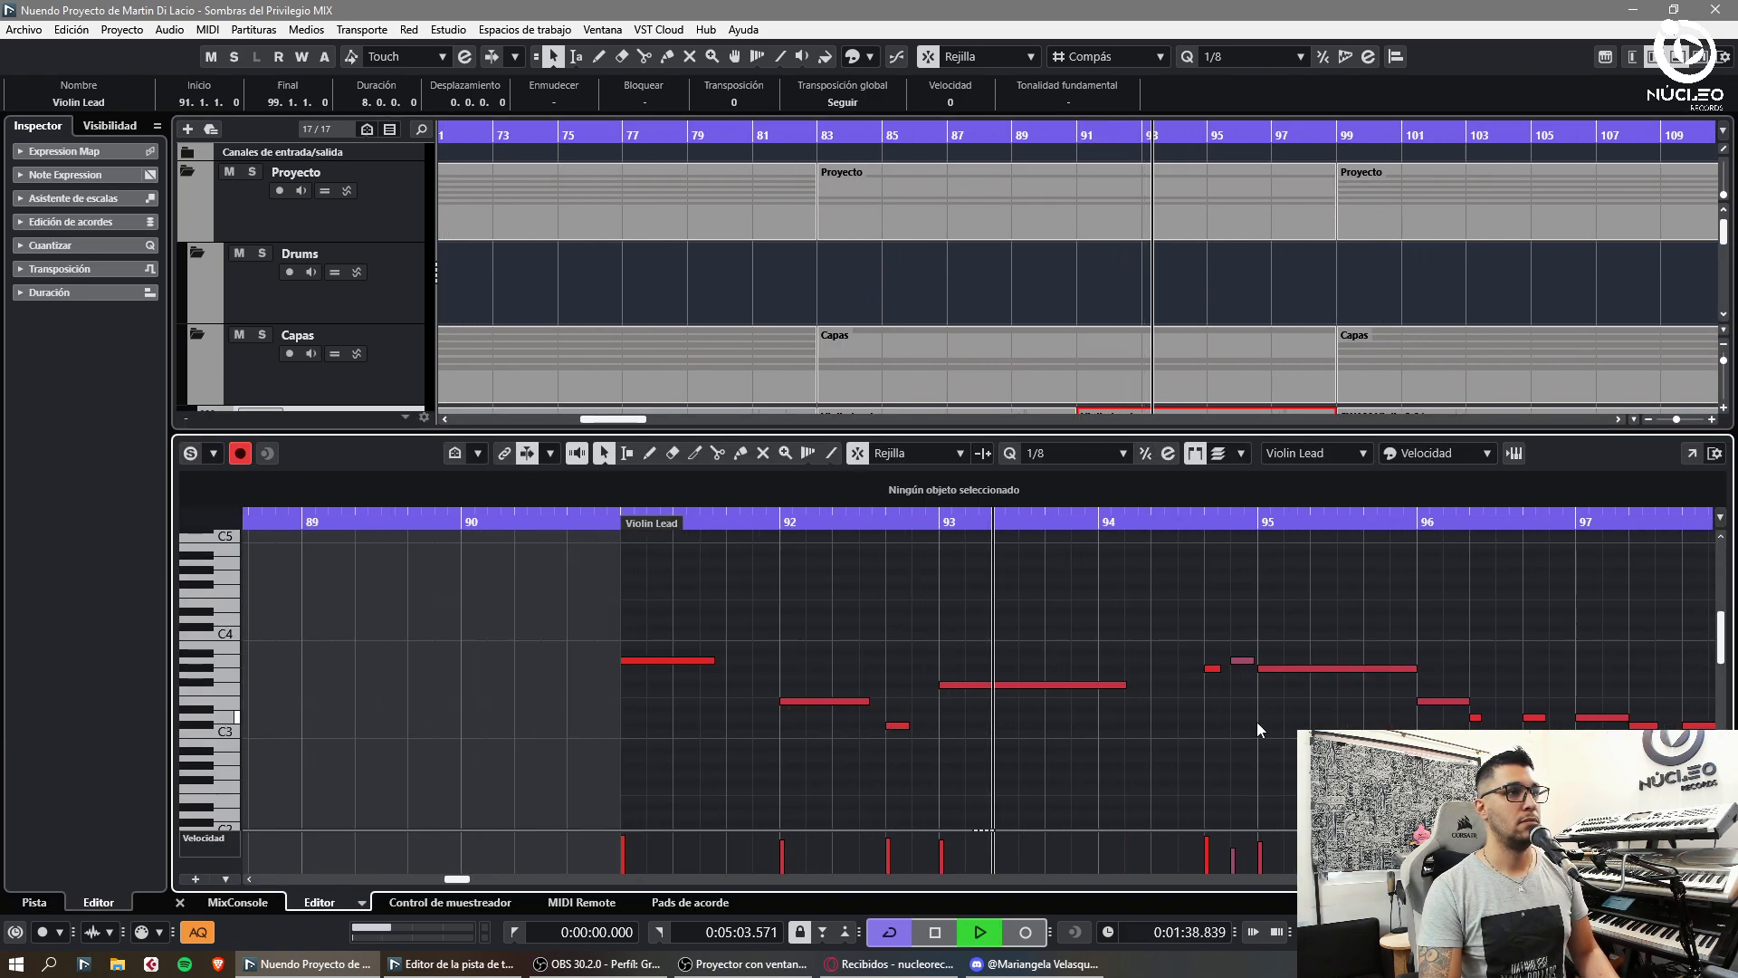
key(h)
key(h)
key(h)
key(h)
key(h)
key(h)
key(space)
key(Left)
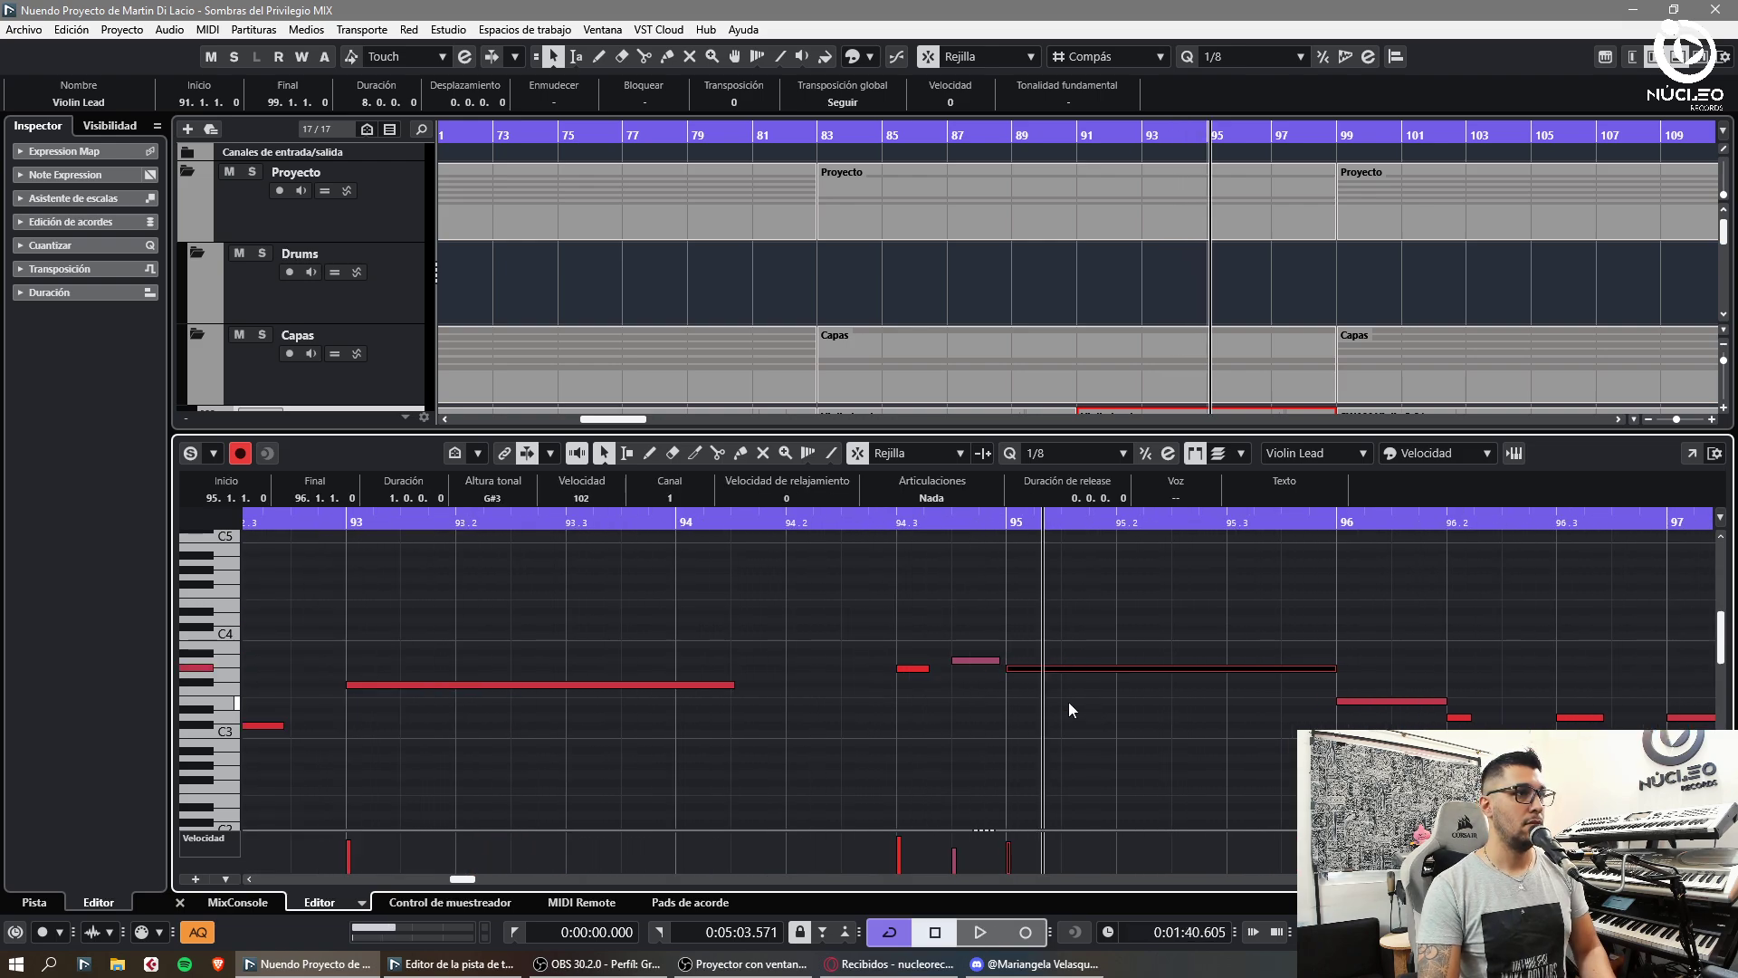
key(Up)
key(Up)
key(Up)
key(space)
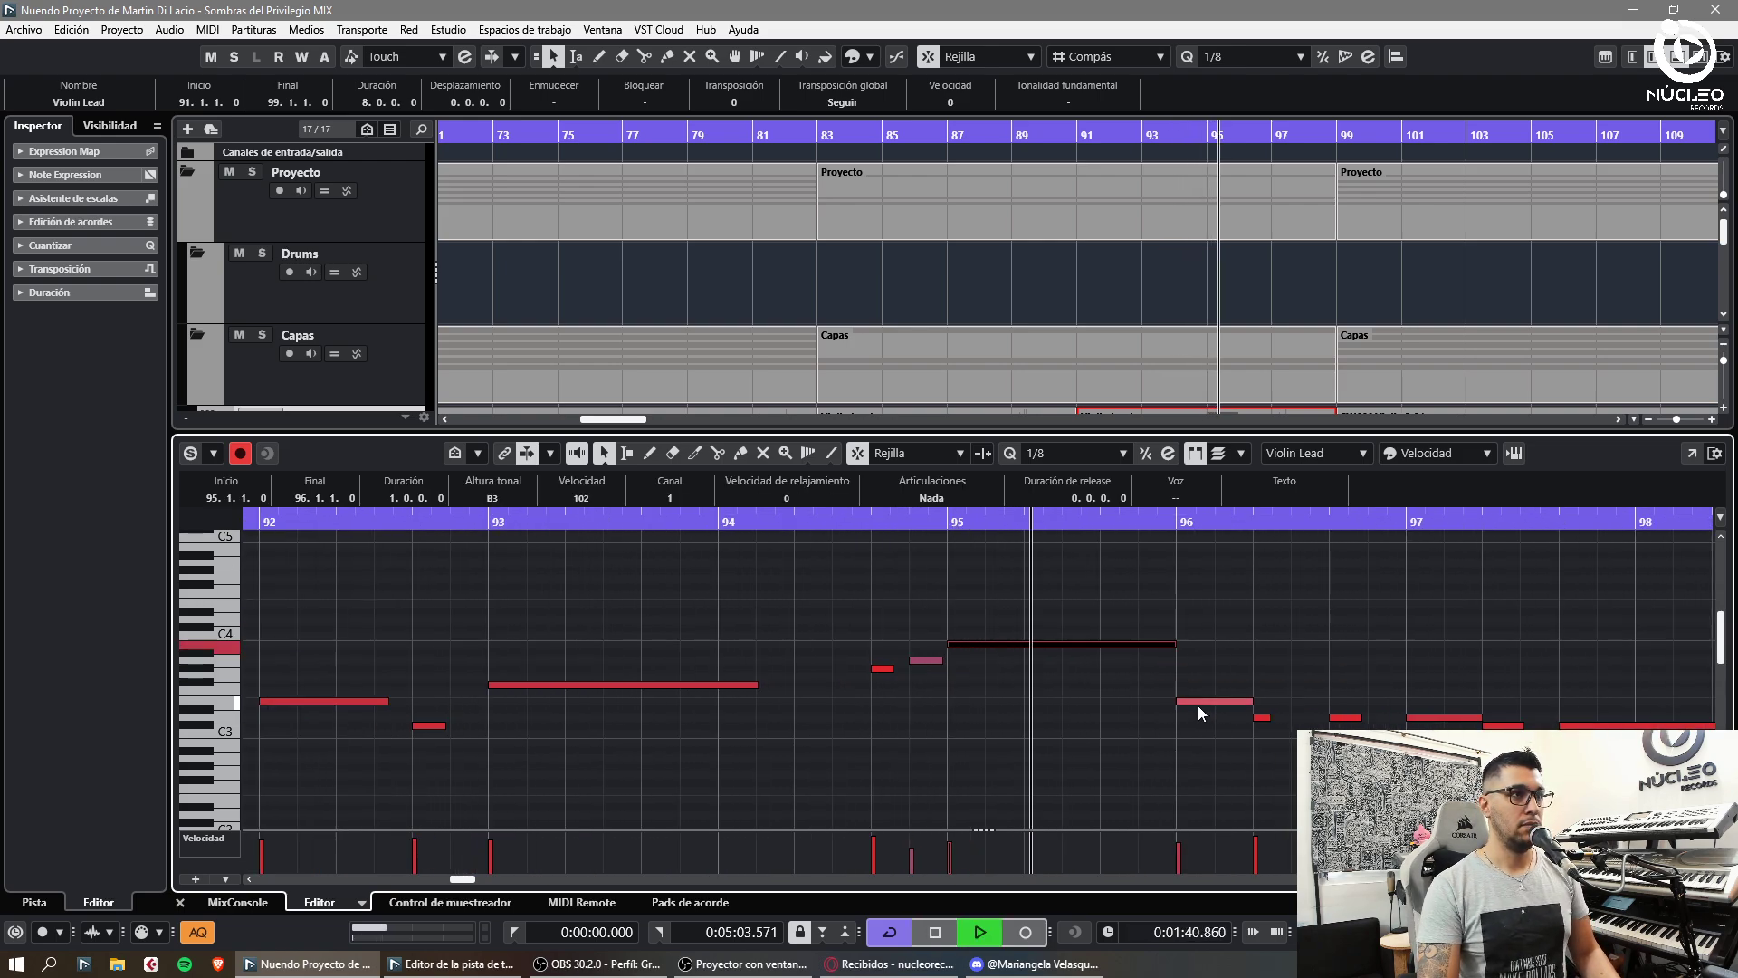
- Stop playback and raise the one-beat note at bar 96 to C#4
key(space)
key(Right)
key(Up)
key(Up)
key(Up)
key(Up)
key(Up)
key(Up)
key(Up)
key(Up)
key(Up)
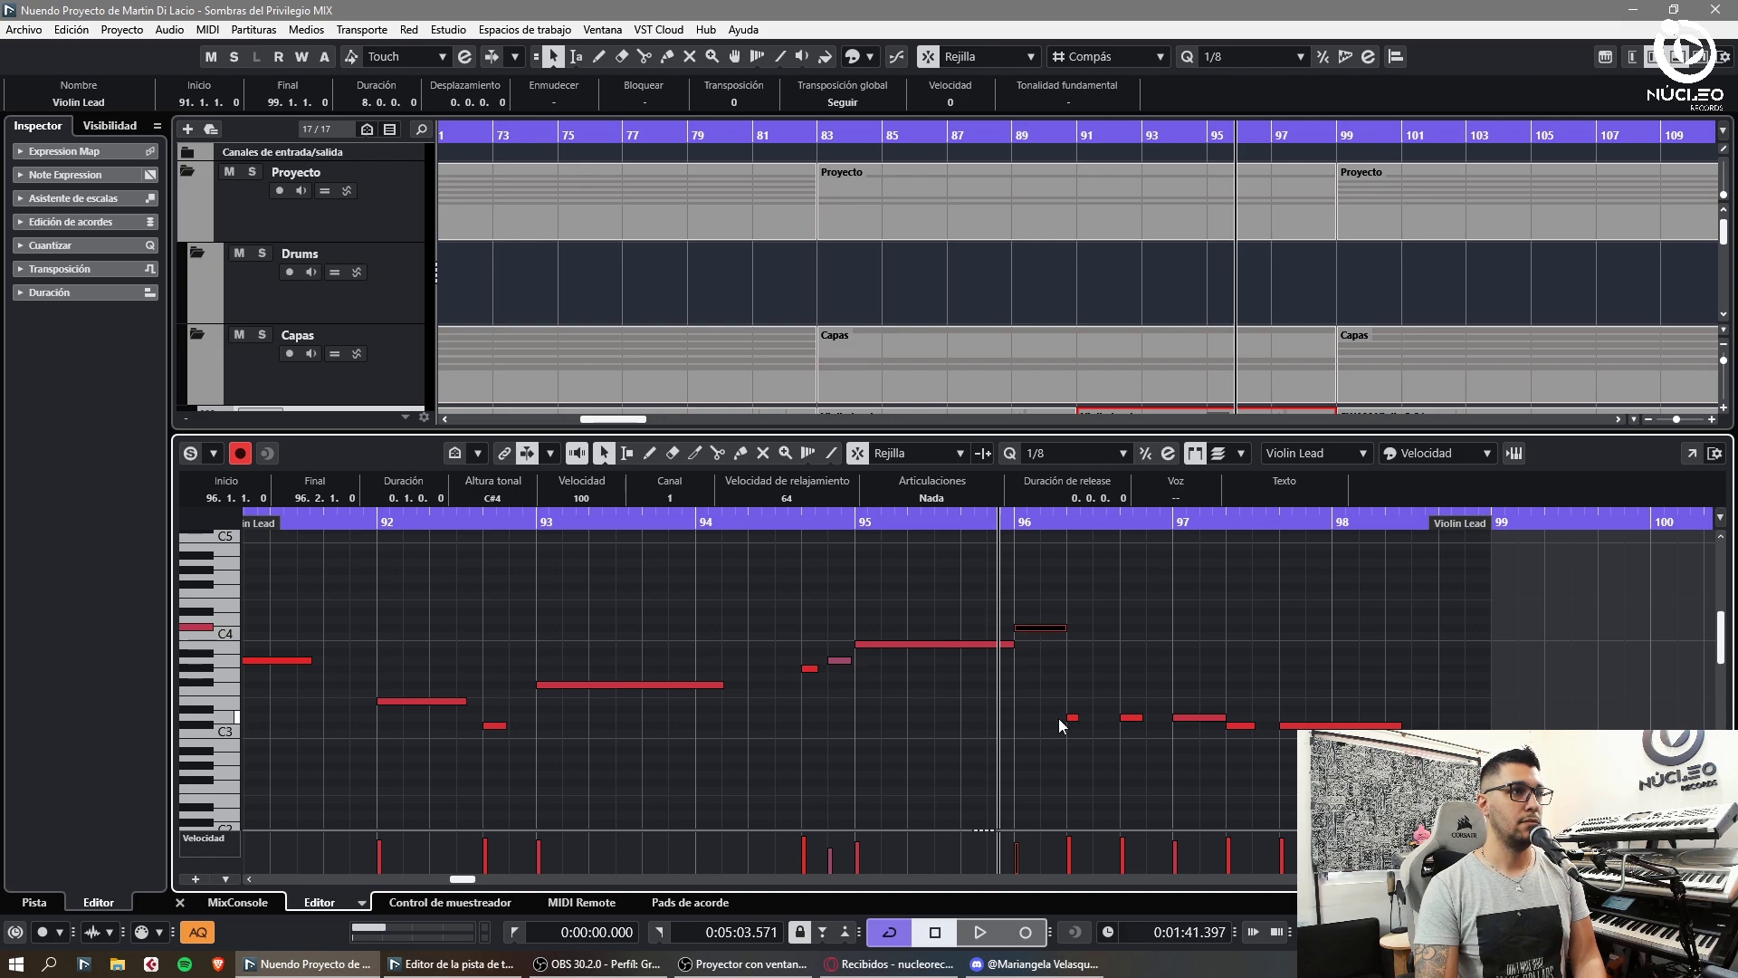
- Raise the short note at 96.2 to D4 and play it briefly
key(Right)
key(Up)
key(Up)
key(Up)
key(Up)
key(Up)
key(Up)
key(Up)
key(Up)
key(Up)
key(Up)
key(Up)
key(Up)
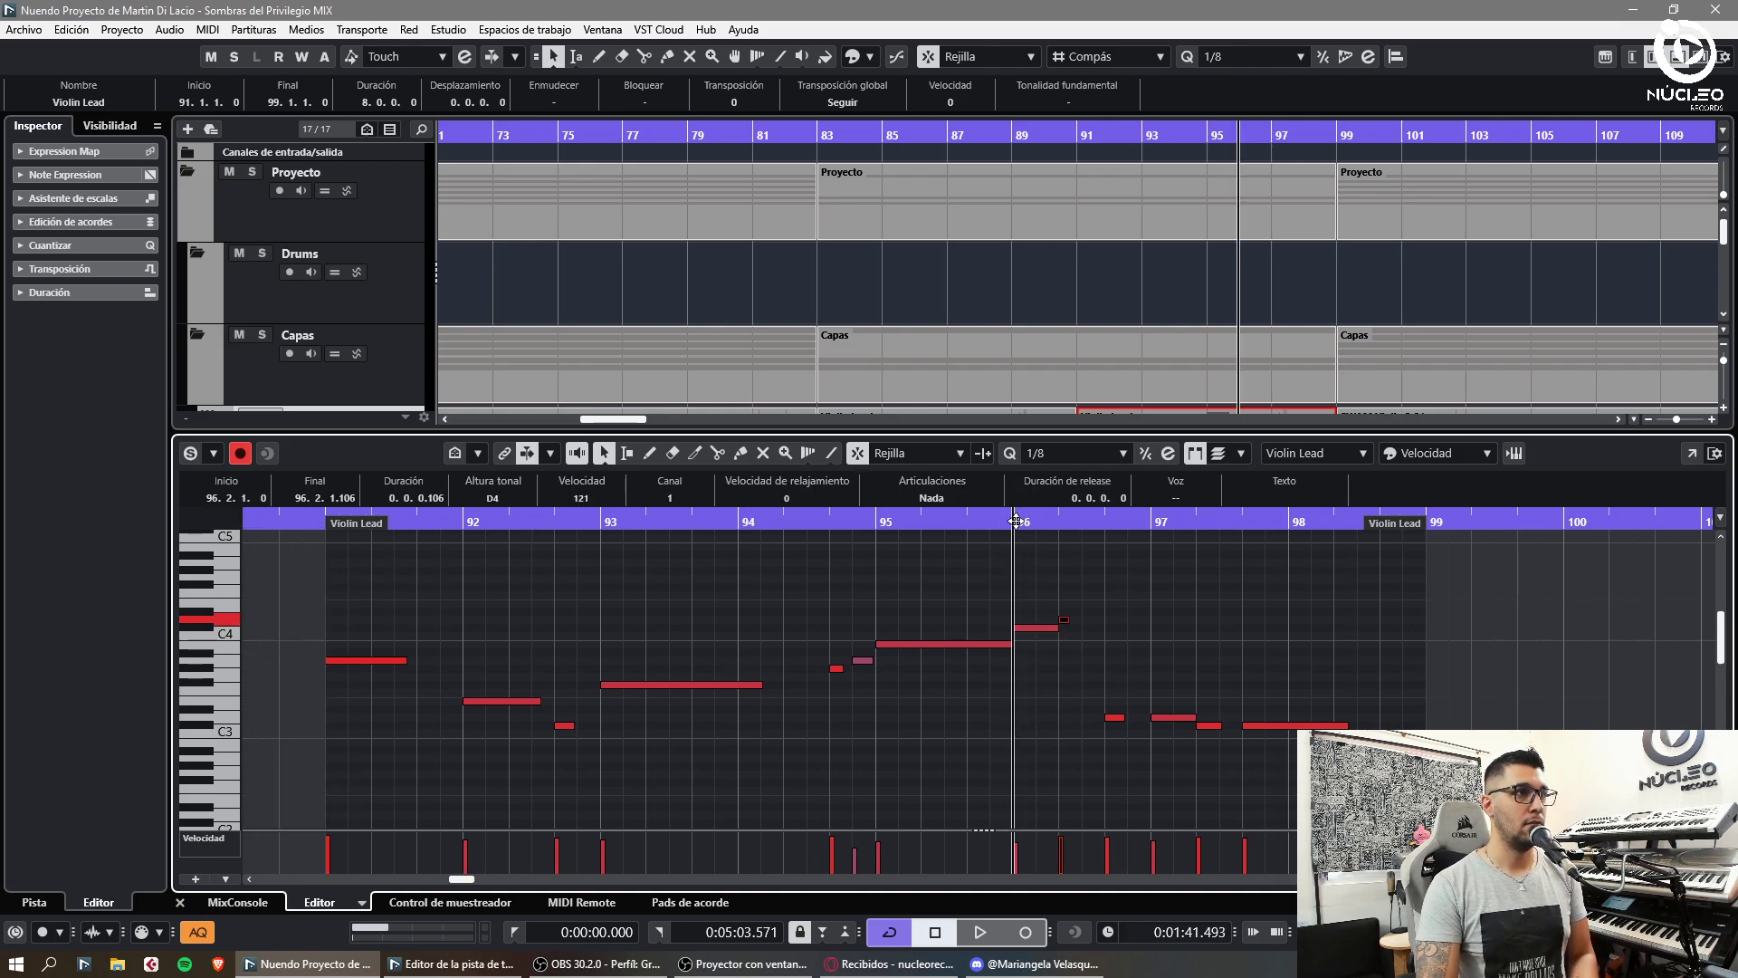
key(space)
key(space)
- Raise the short note at 96.3 to D4
key(Right)
key(Up)
key(Up)
key(Up)
key(Up)
key(Up)
key(Up)
key(Up)
key(Up)
key(Up)
key(Up)
key(Up)
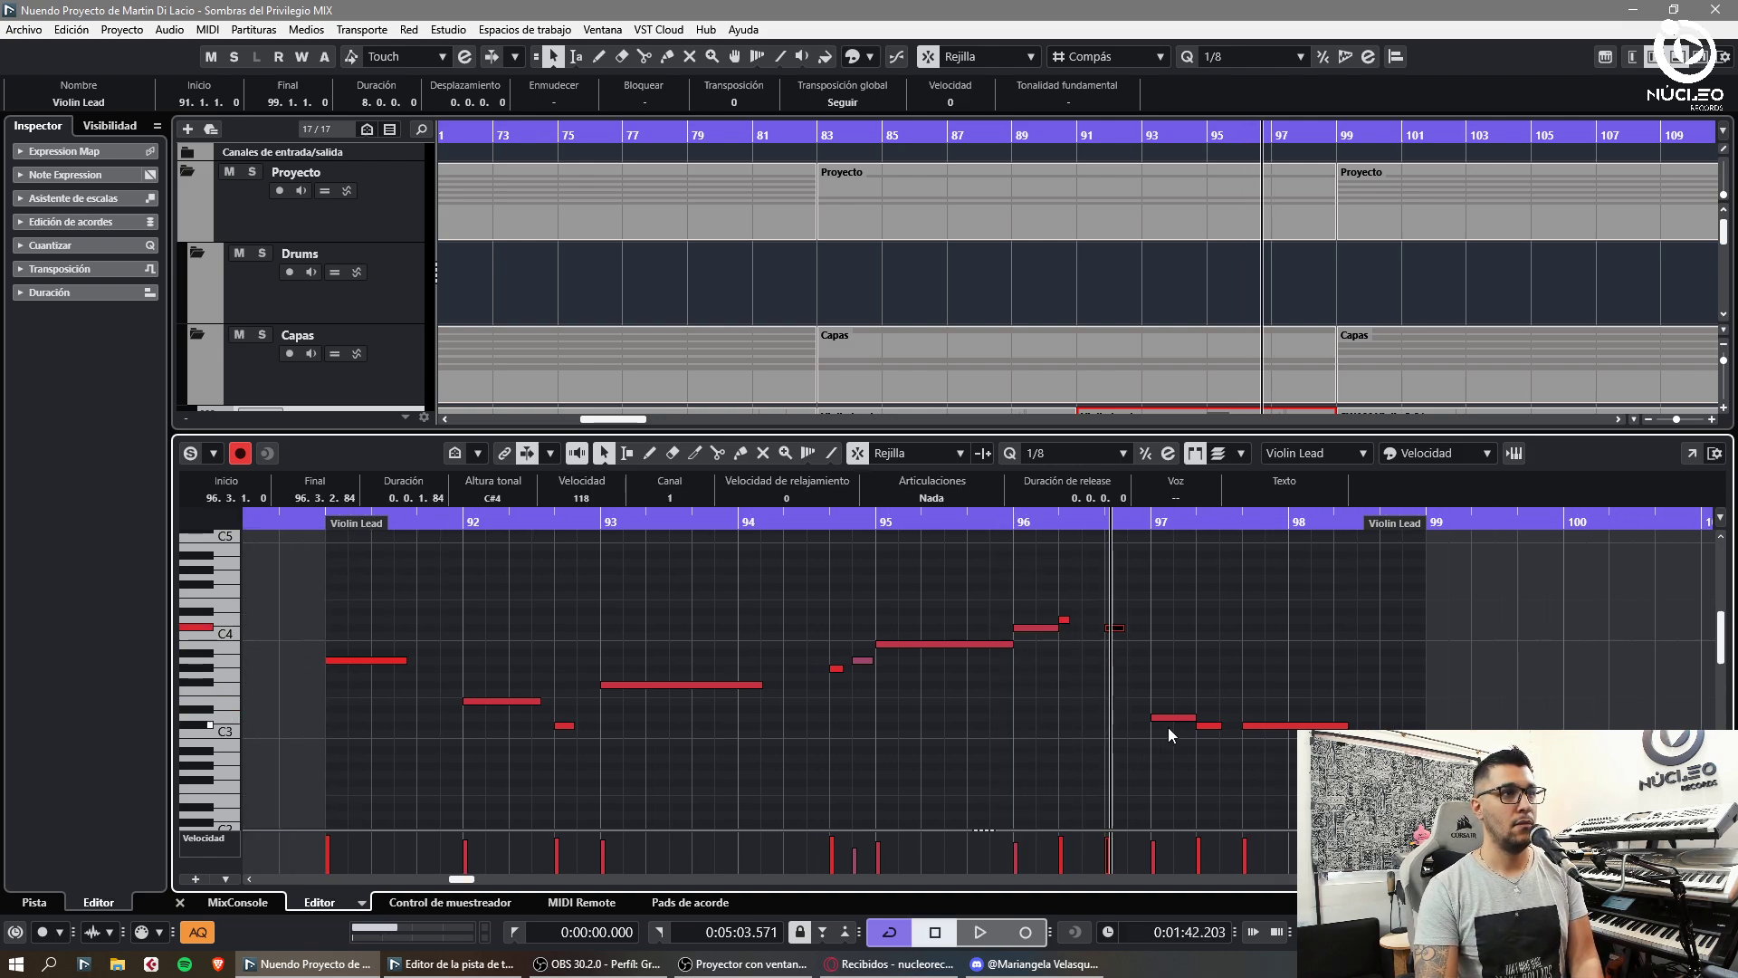
- Raise the one-beat note at bar 97 to C#4 and play the phrase from bar 96
click(1029, 518)
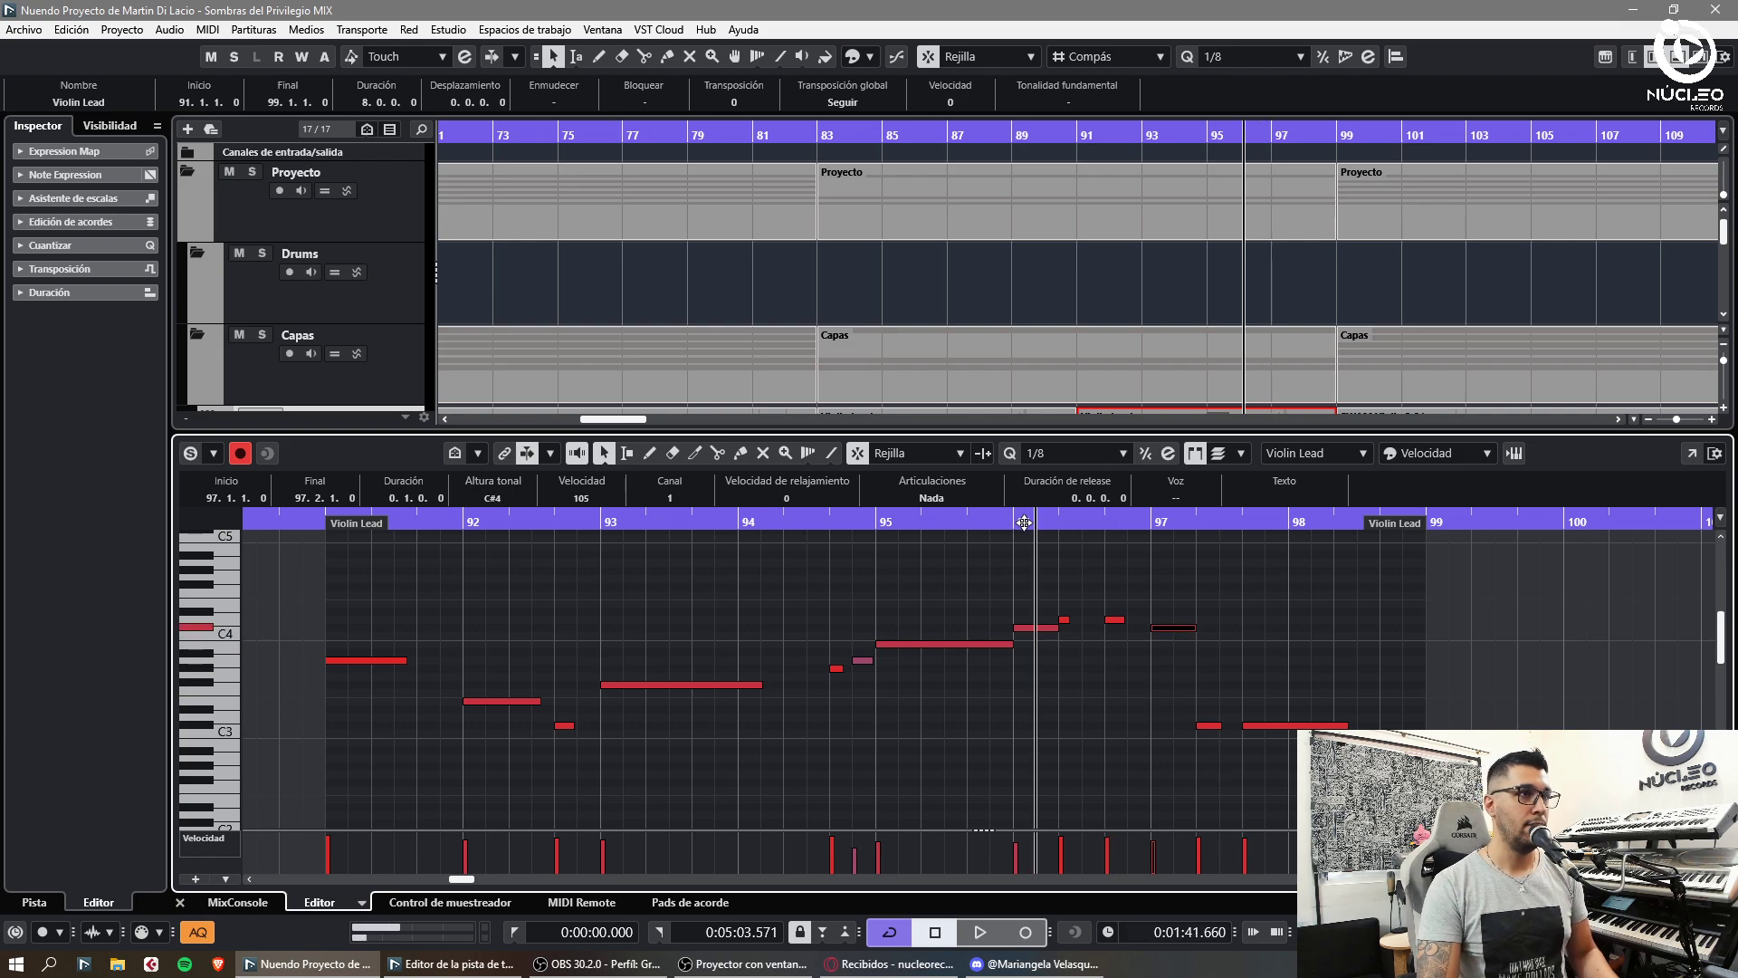
key(space)
key(g)
key(h)
key(h)
key(h)
key(space)
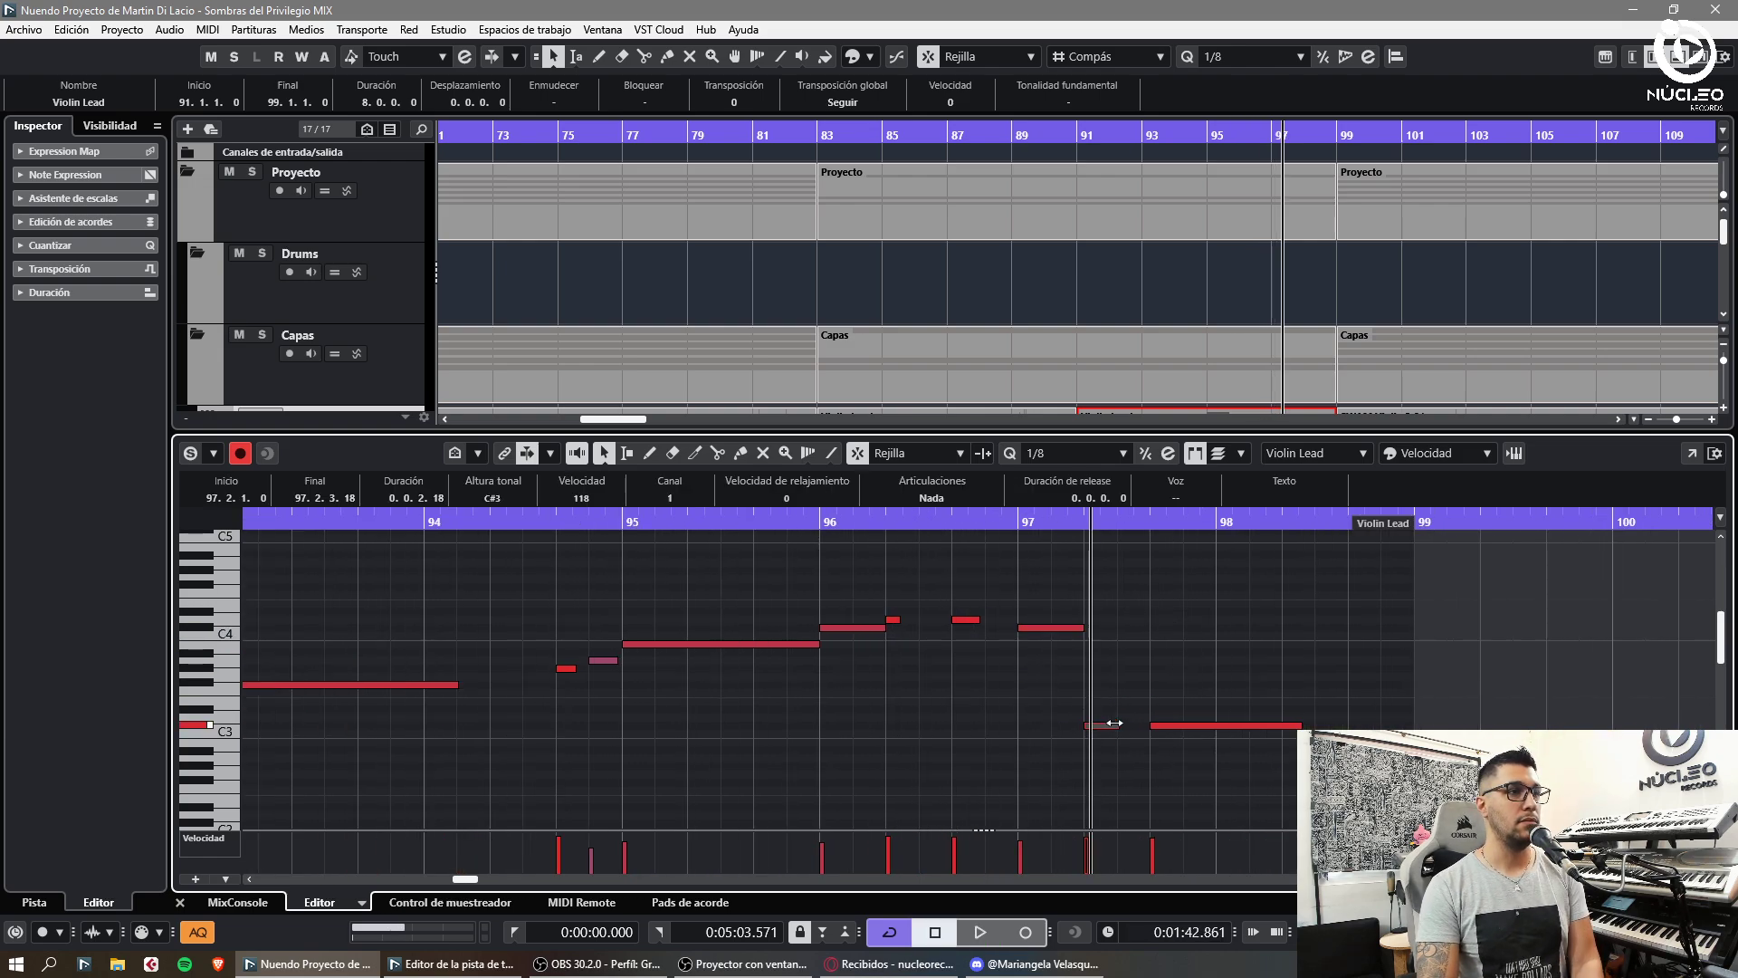
- Select the last two notes, at 97.2 and 97.3, and raise them both to B3
drag(1085, 720, 1220, 747)
key(Up)
key(Up)
key(Up)
key(Up)
key(Up)
key(Up)
key(Up)
key(Up)
key(Up)
key(Up)
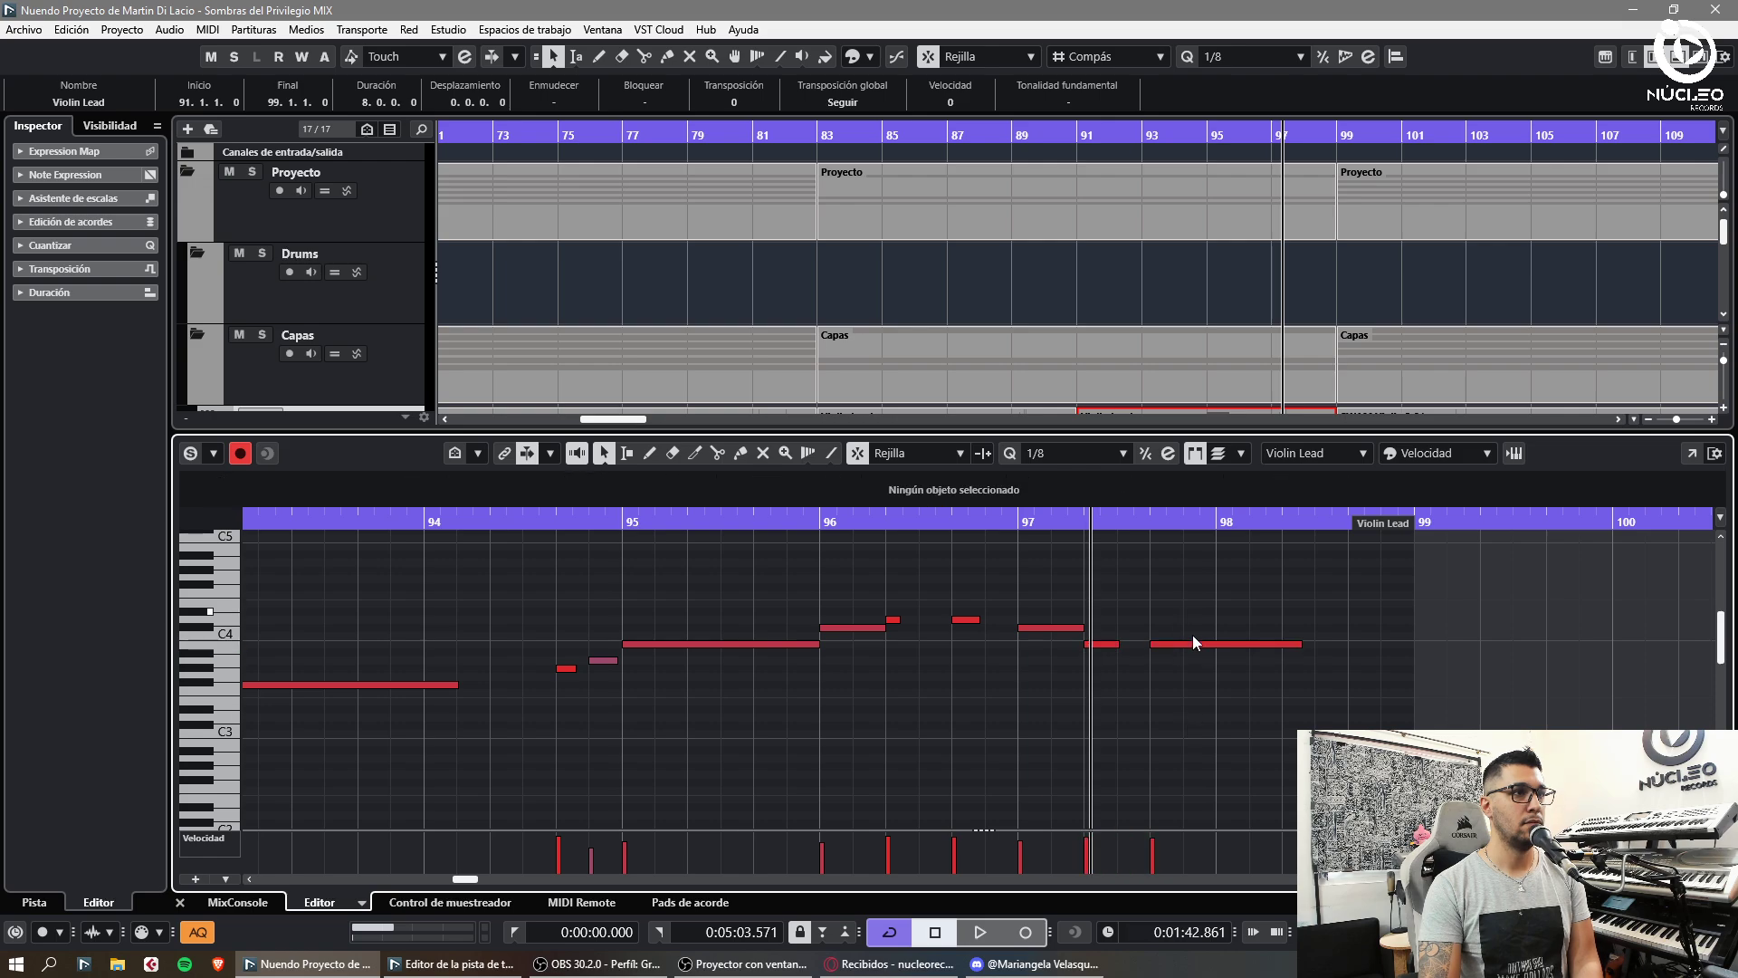
- Lower the note at 97.2 to A3, raise the last note at 97.3 to A4, and play the result
key(Right)
key(Up)
key(Up)
key(Up)
key(Up)
key(Up)
key(Up)
key(Up)
key(Up)
key(Up)
key(Up)
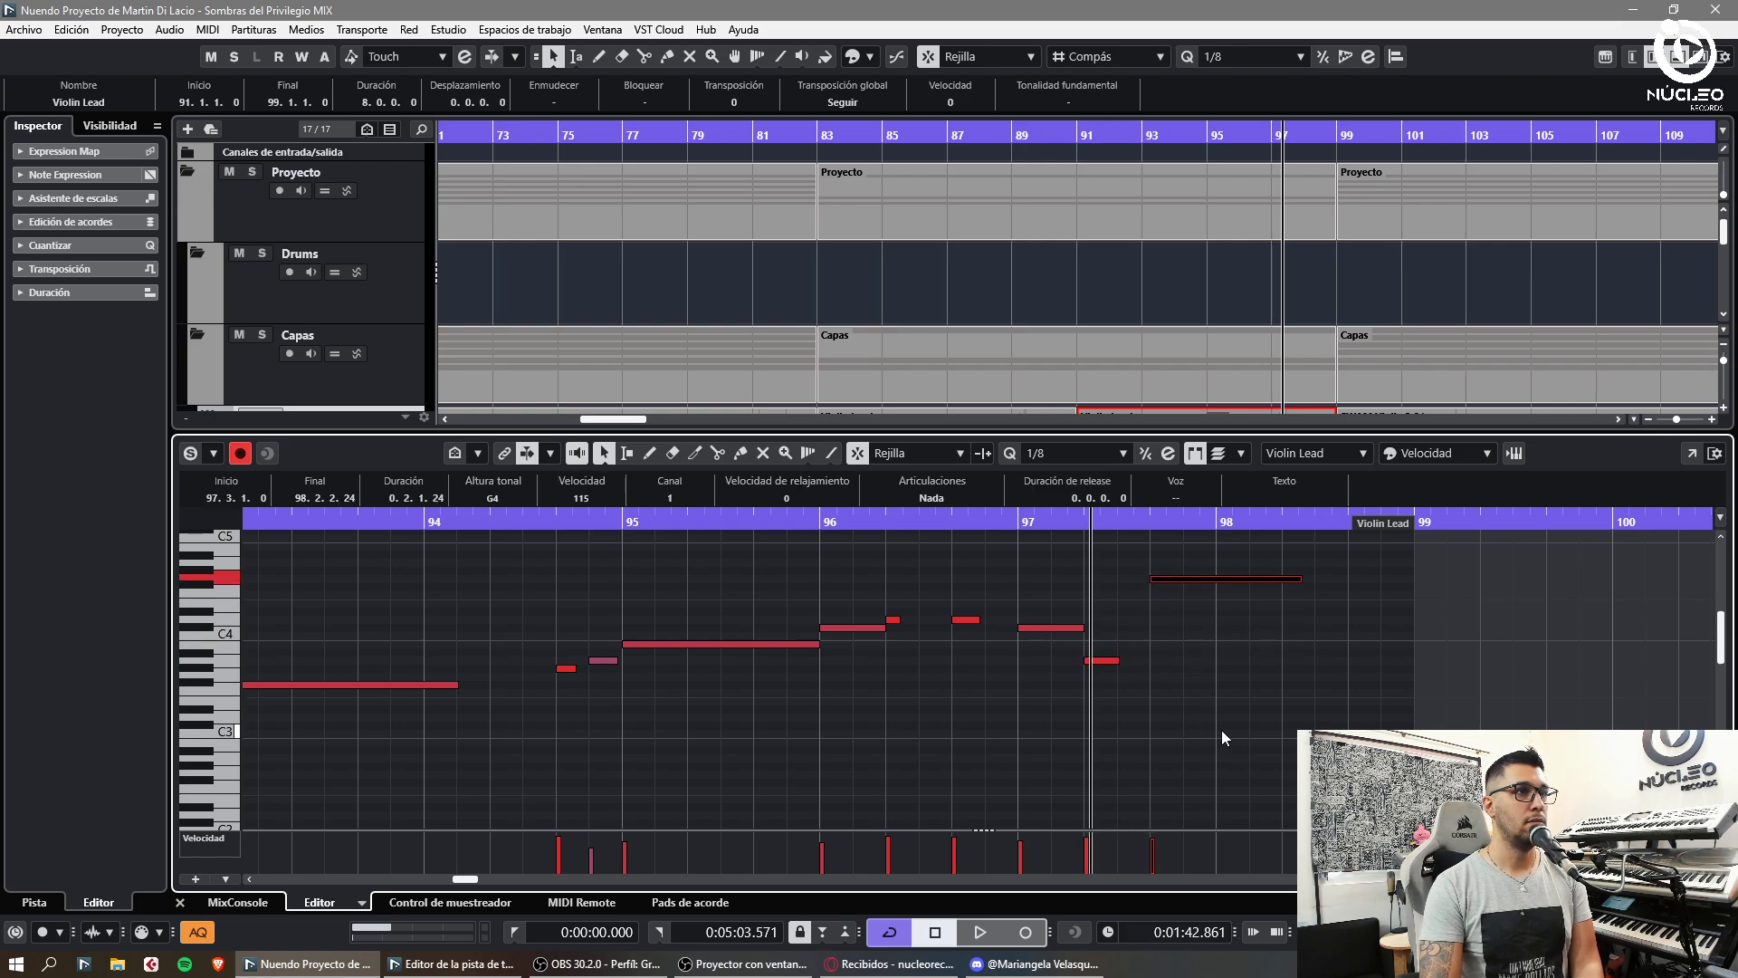
key(space)
click(1181, 714)
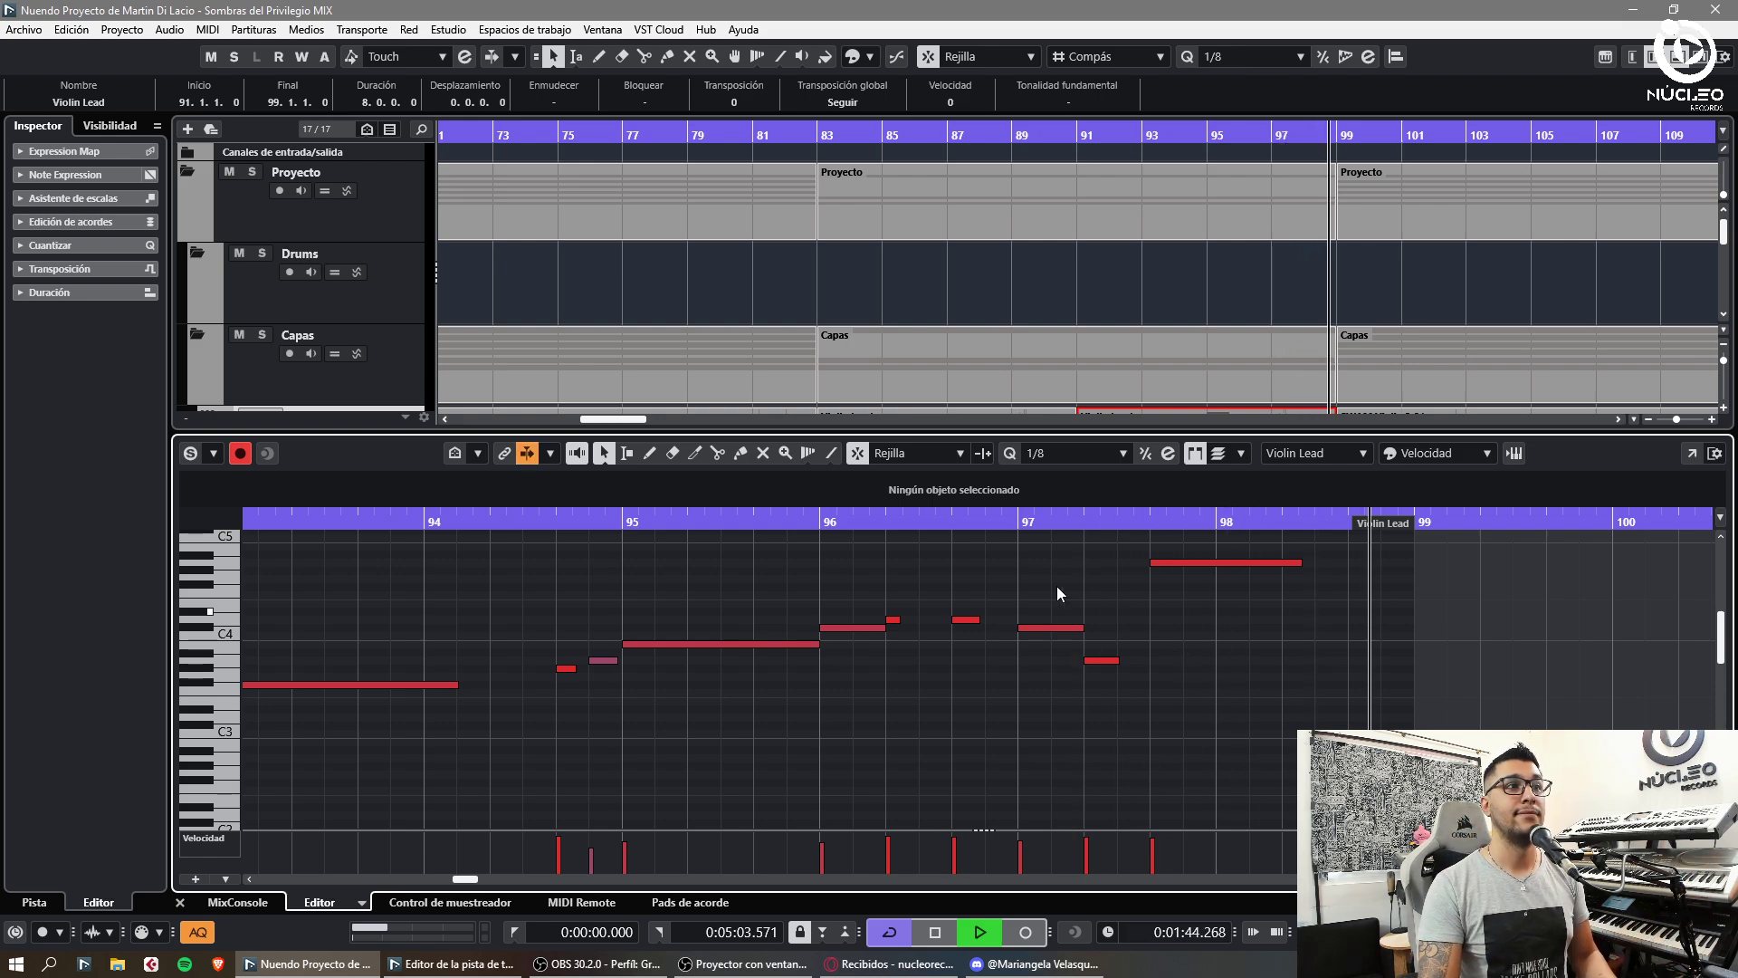
- Play from bar 96, move the A4 note to start at bar 98, and lengthen the A3 note up to bar 98
key(space)
click(815, 521)
key(space)
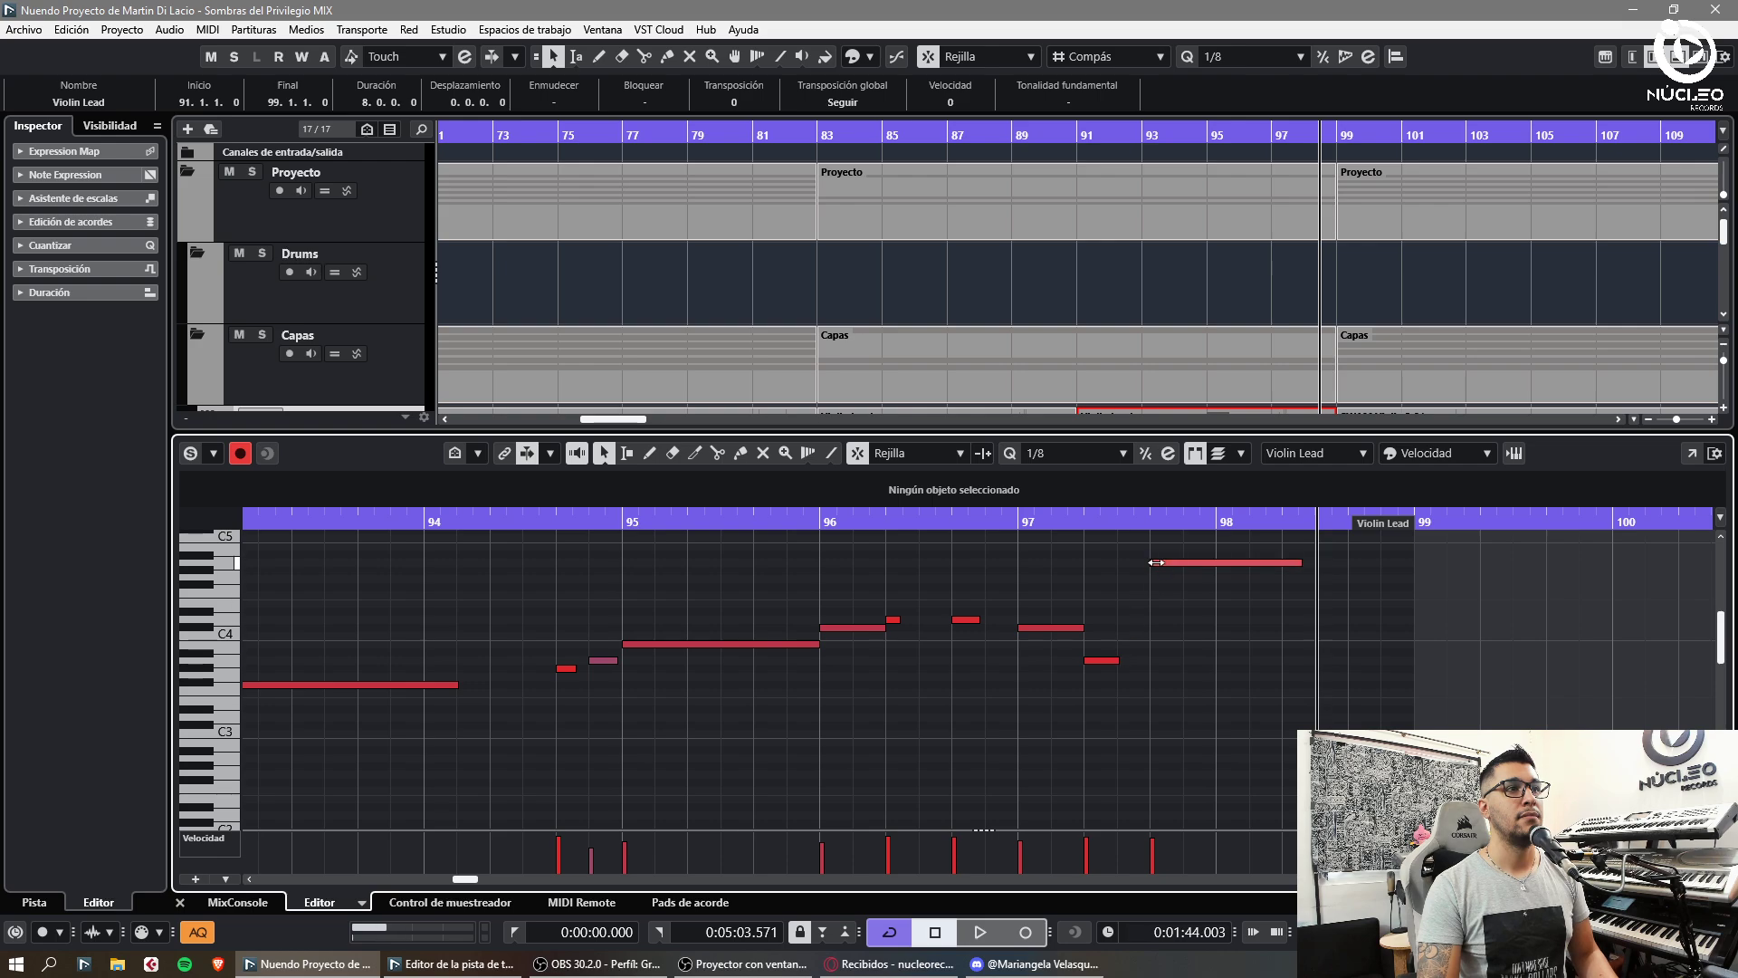
drag(1156, 563, 1223, 562)
drag(1119, 660, 1216, 660)
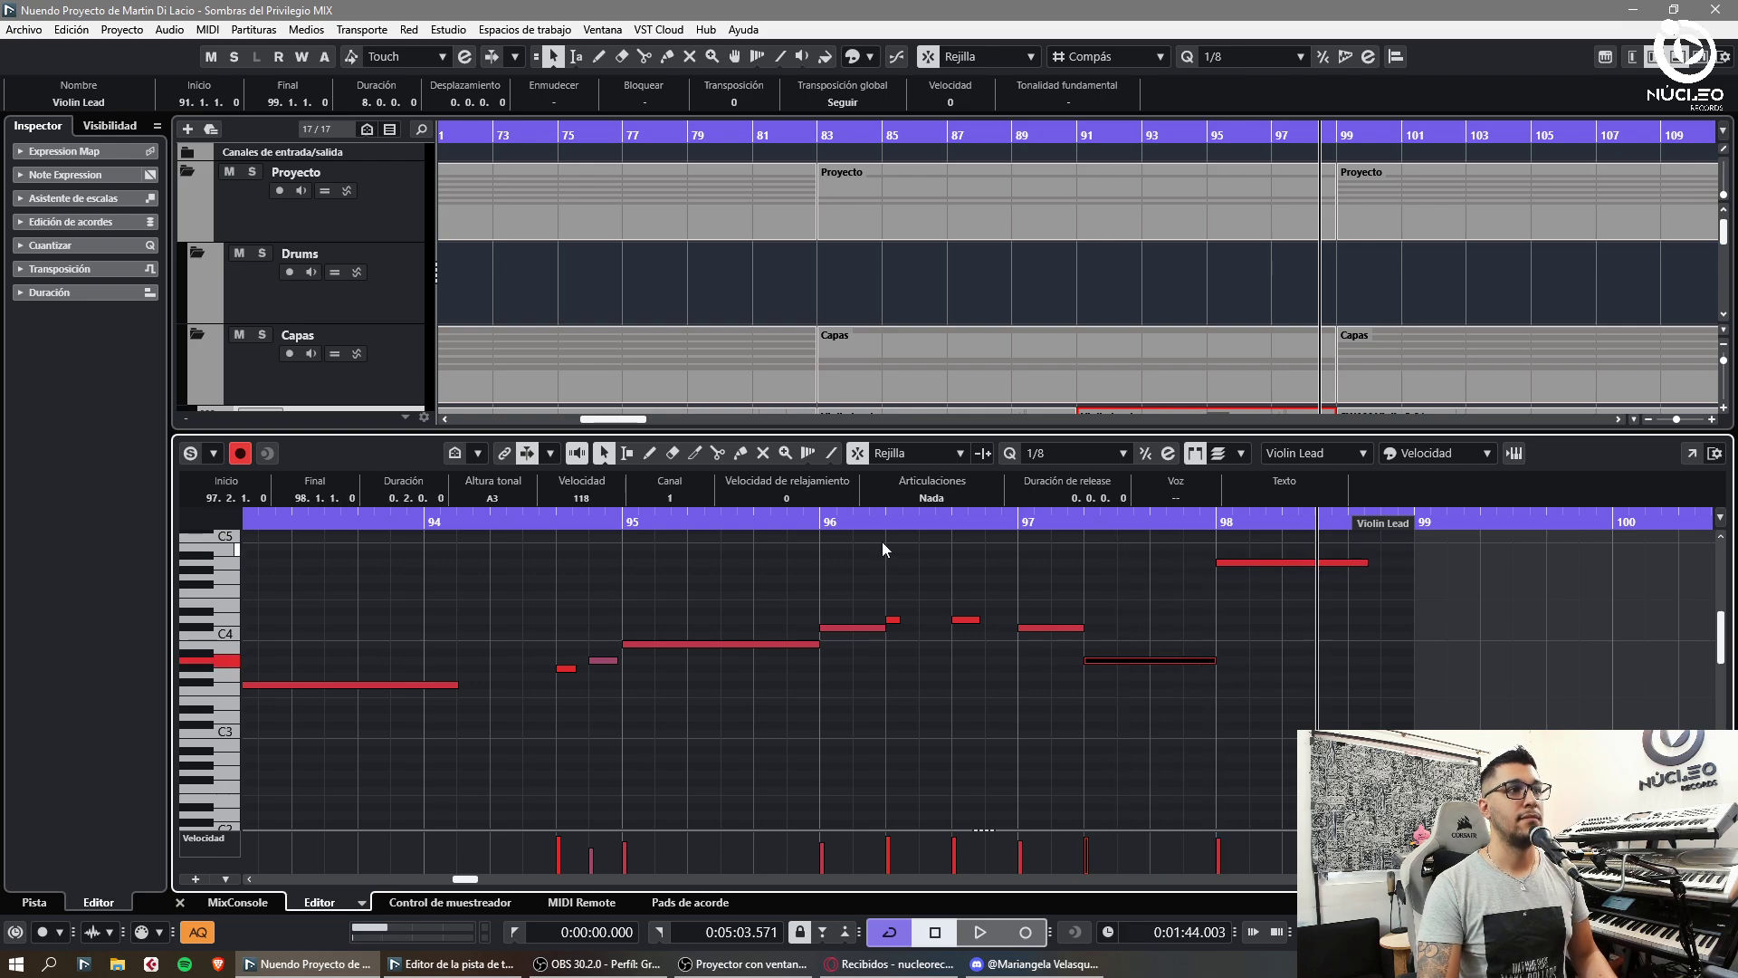
key(space)
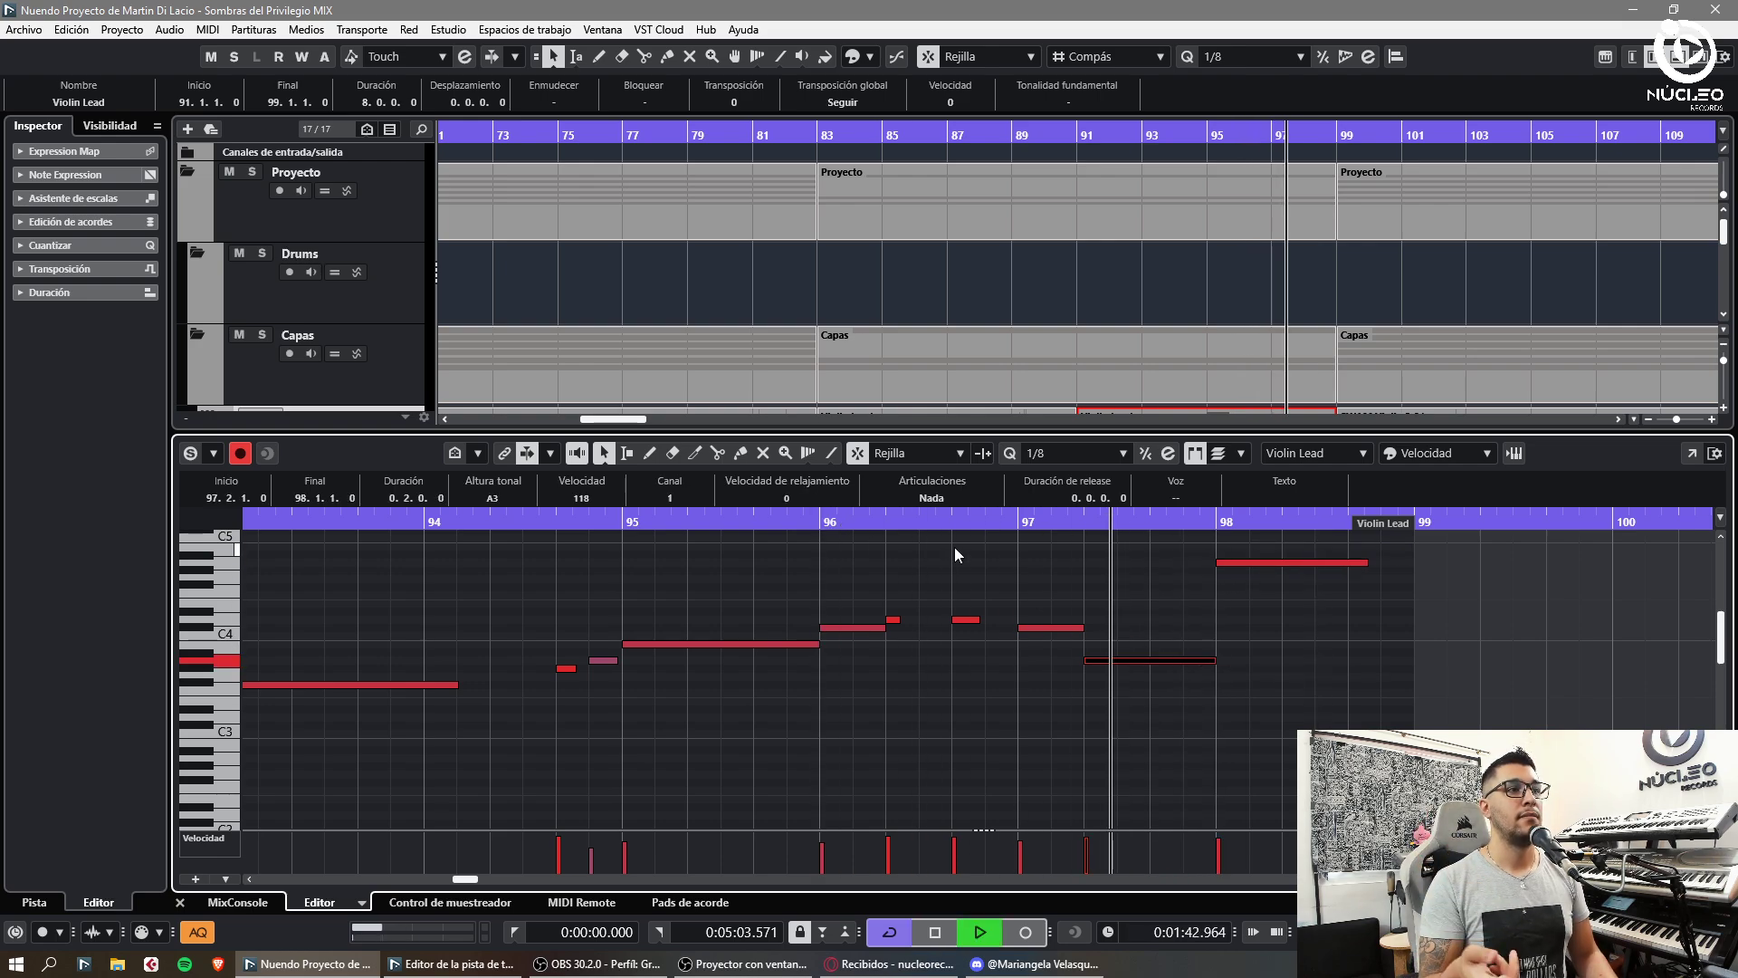
- Play the Violin Lead phrase from bar 96 to check its last notes
key(g)
key(g)
key(space)
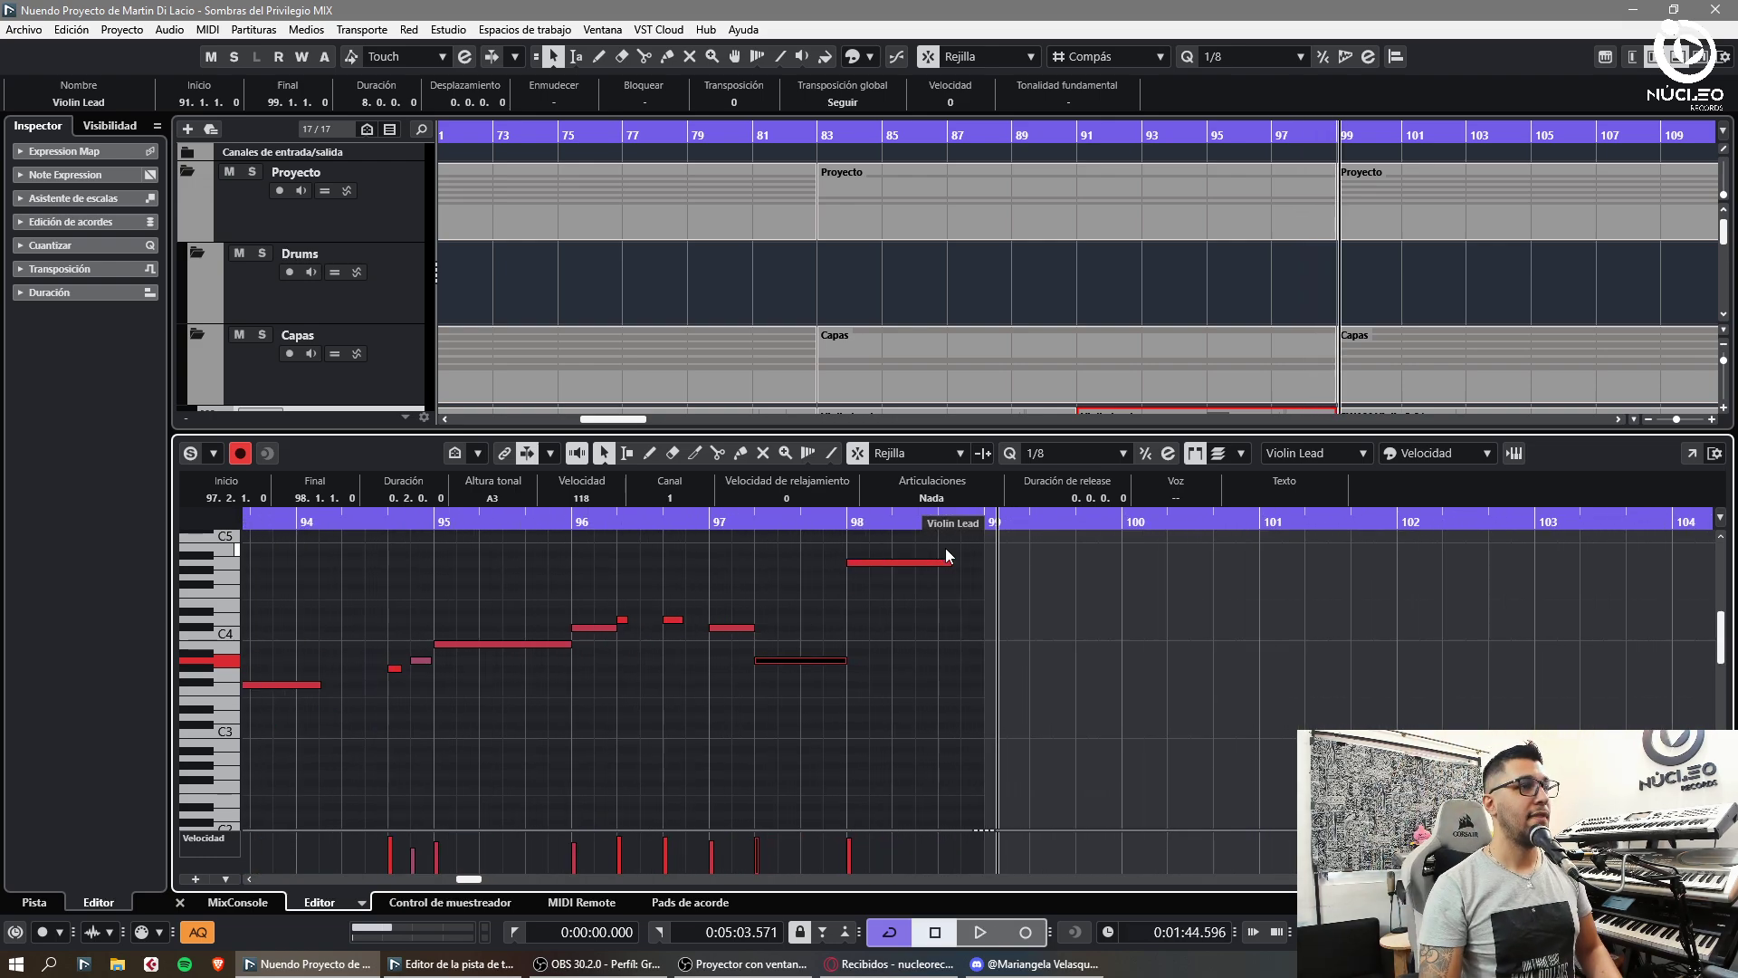
click(572, 525)
key(space)
key(h)
key(h)
key(h)
key(g)
key(g)
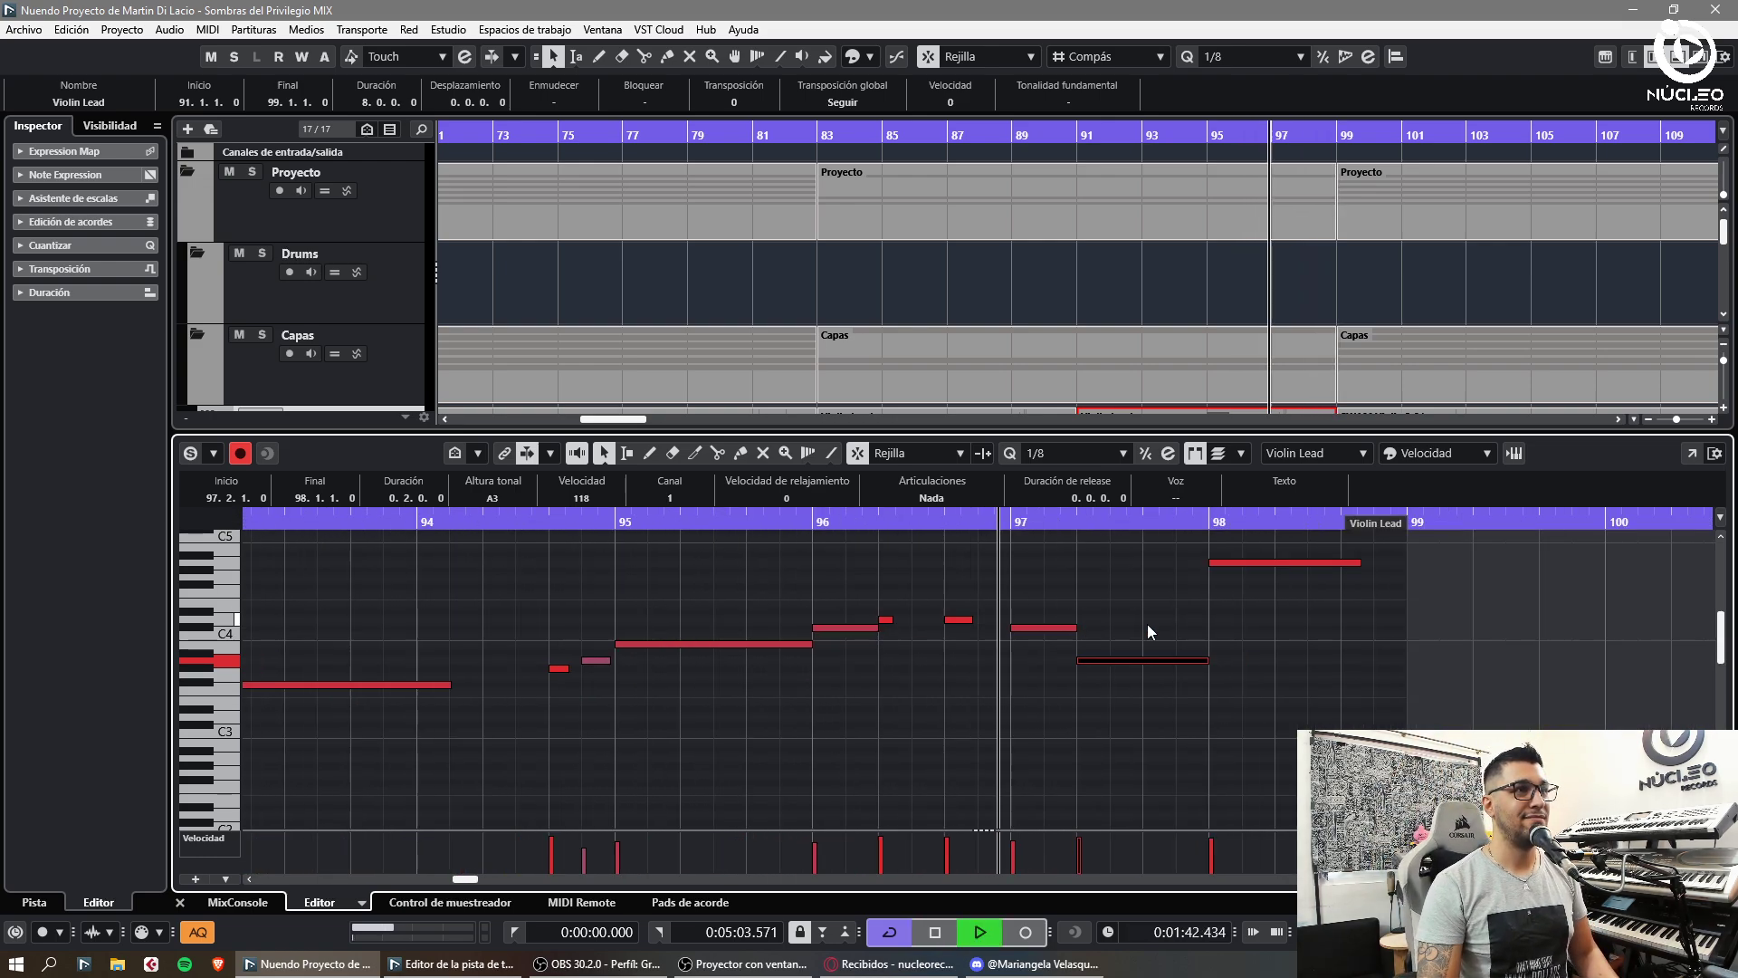
- Raise the one-beat note at bar 97 to D4 and play the phrase
key(space)
click(985, 628)
key(h)
key(h)
key(h)
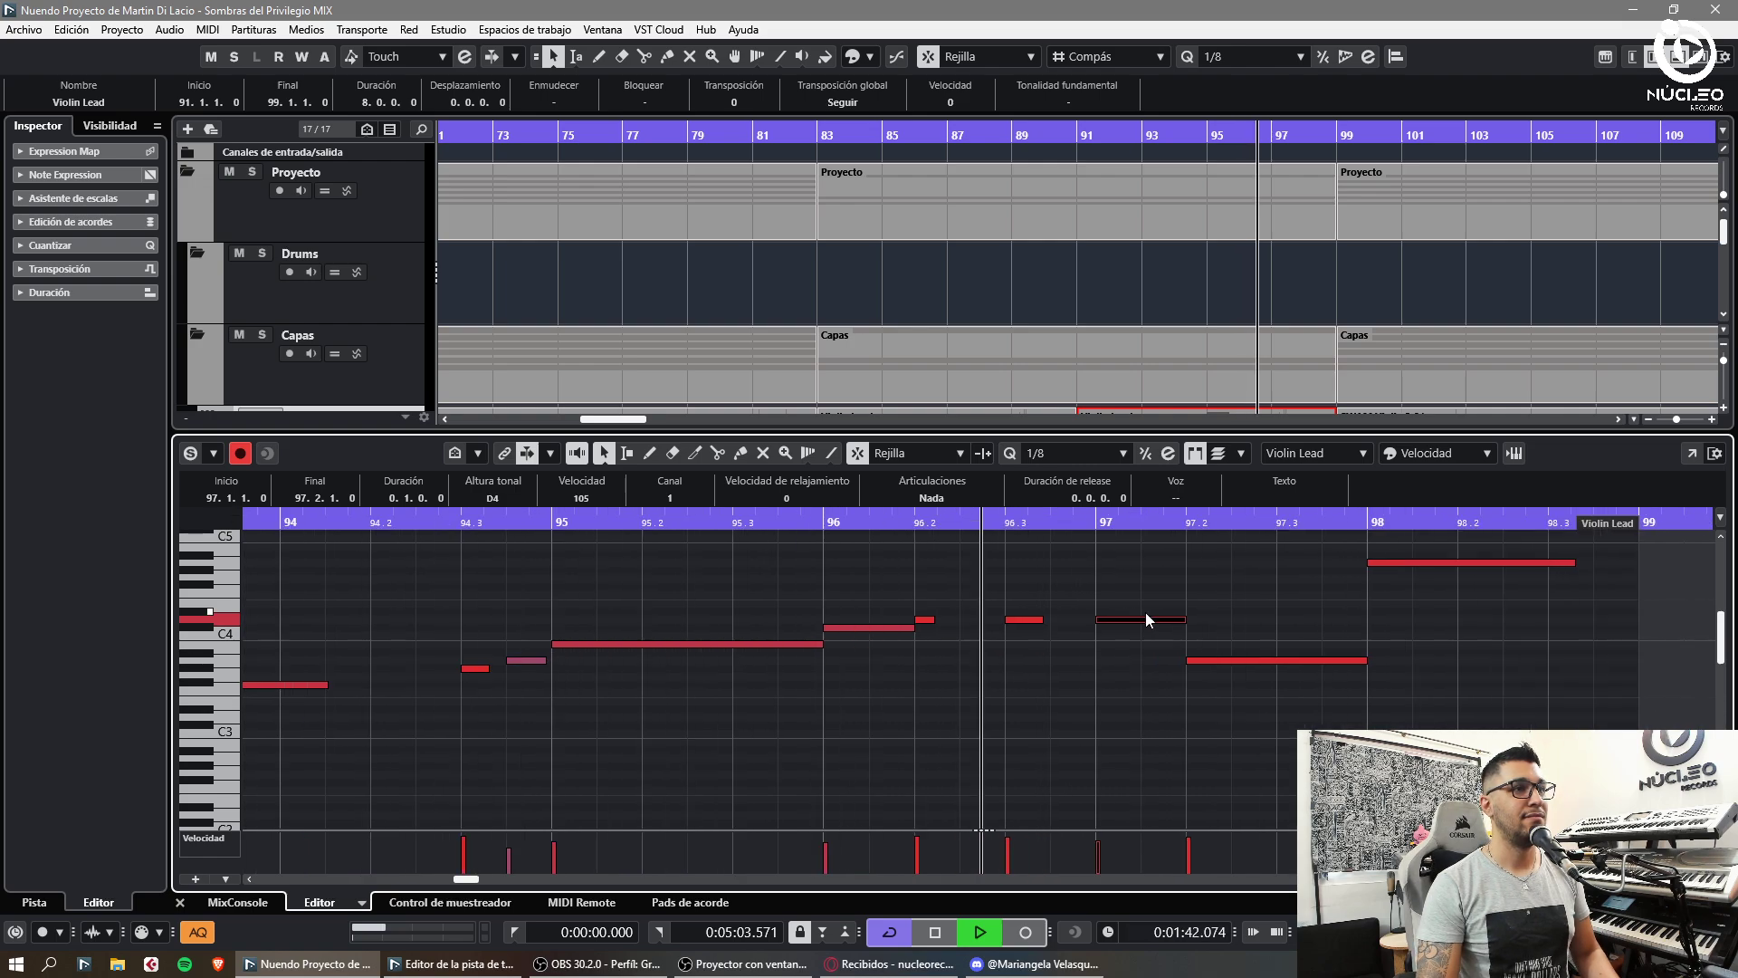
key(space)
key(space)
- Raise the two-beat A3 note at 97.2 to C#4 and play the phrase ending
click(1087, 660)
key(Up)
key(Up)
key(Up)
key(Up)
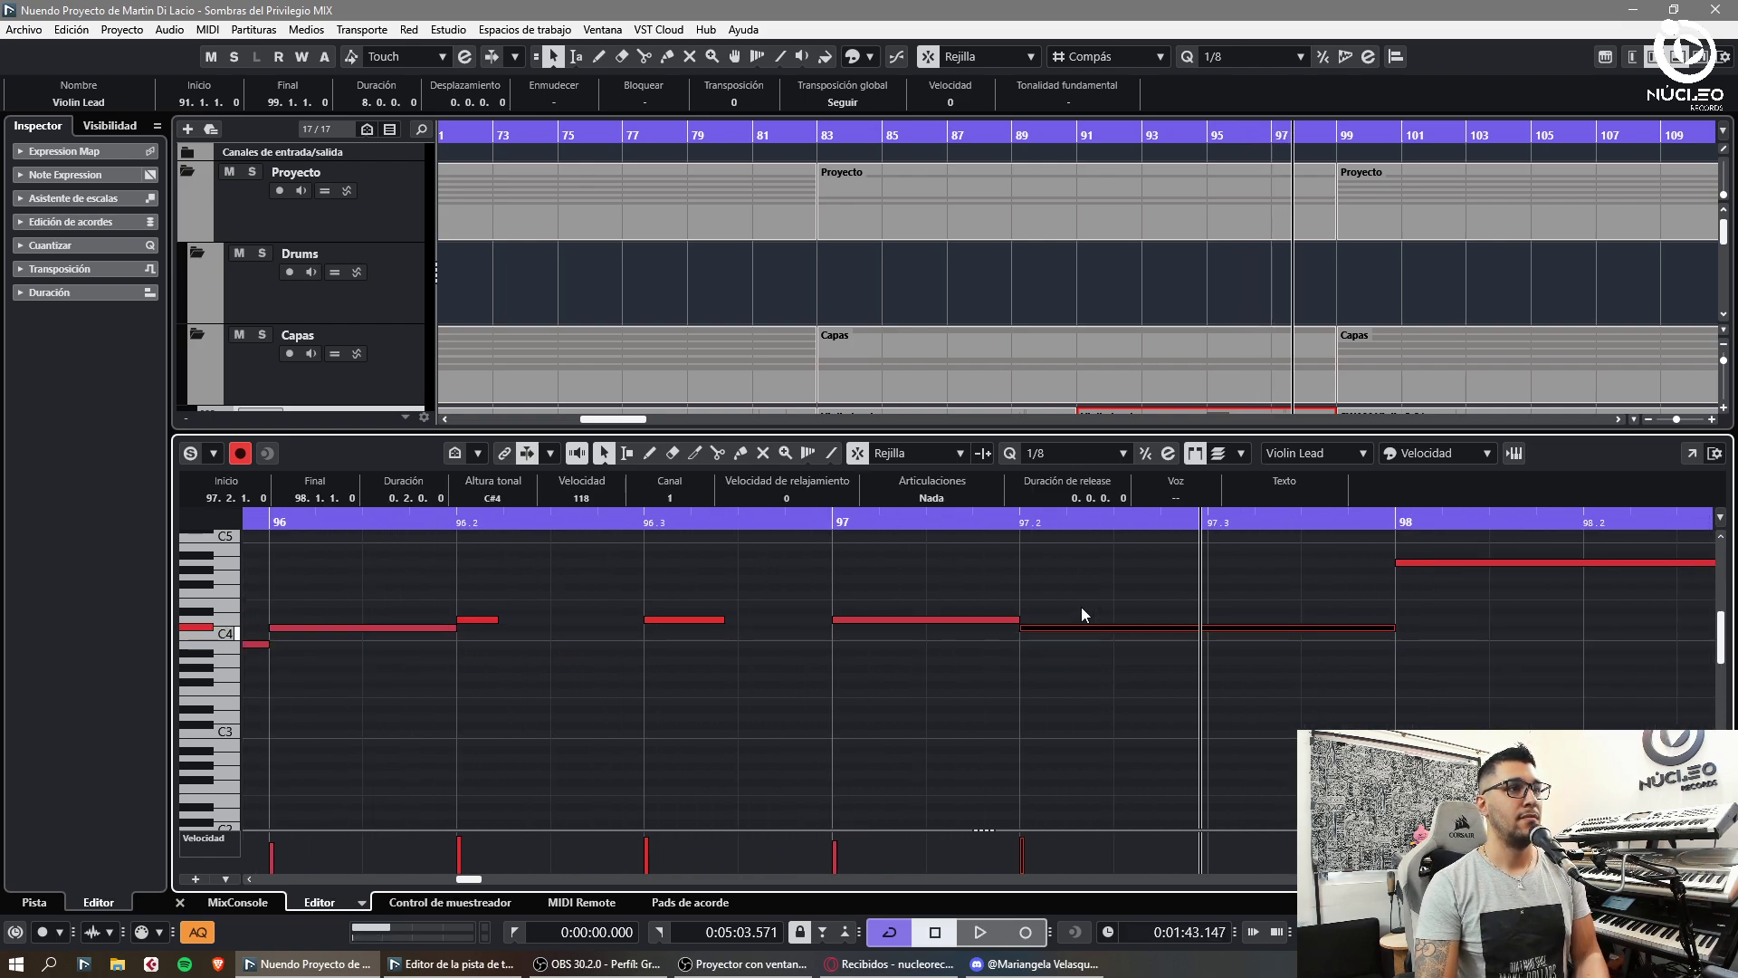
click(1057, 524)
key(space)
key(g)
key(g)
key(h)
key(space)
- Shorten the C#4 note at 97.2 to end at 97.3 and move the A4 note to start at 97.3
drag(1050, 627, 920, 634)
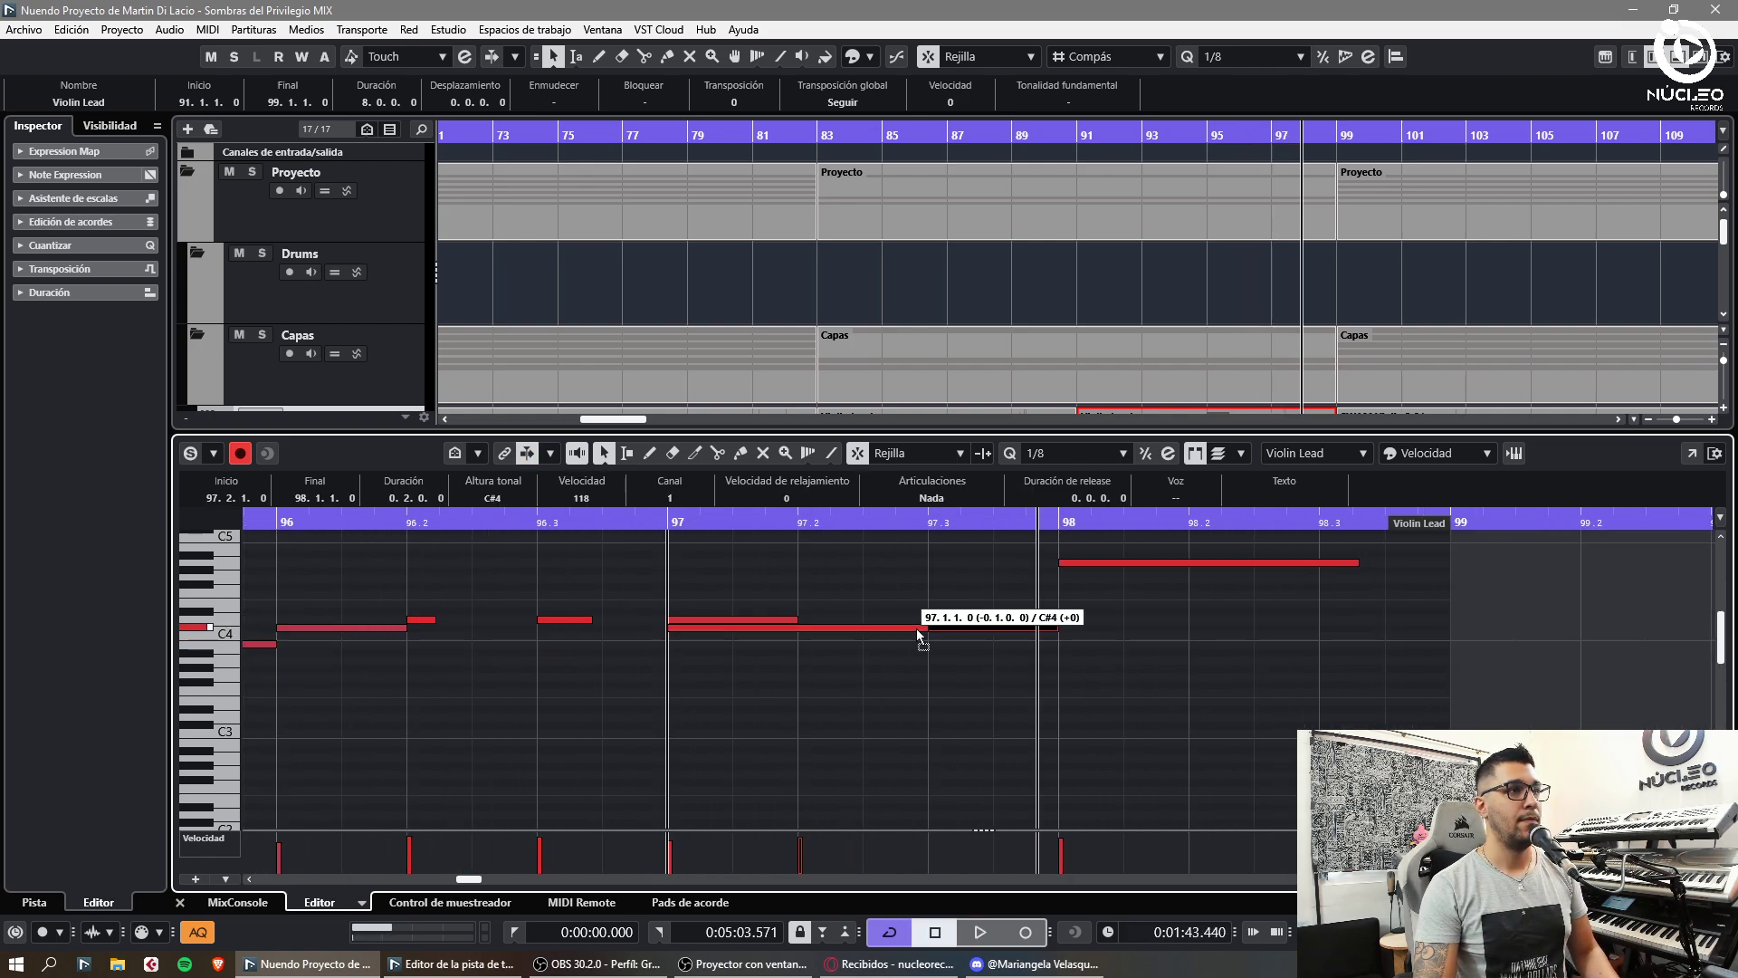
drag(1051, 628, 928, 629)
drag(1068, 562, 938, 563)
- Play the reworked phrase ending through bar 98, and stop playback
key(space)
key(g)
key(g)
key(g)
key(g)
key(g)
key(g)
key(g)
key(g)
key(g)
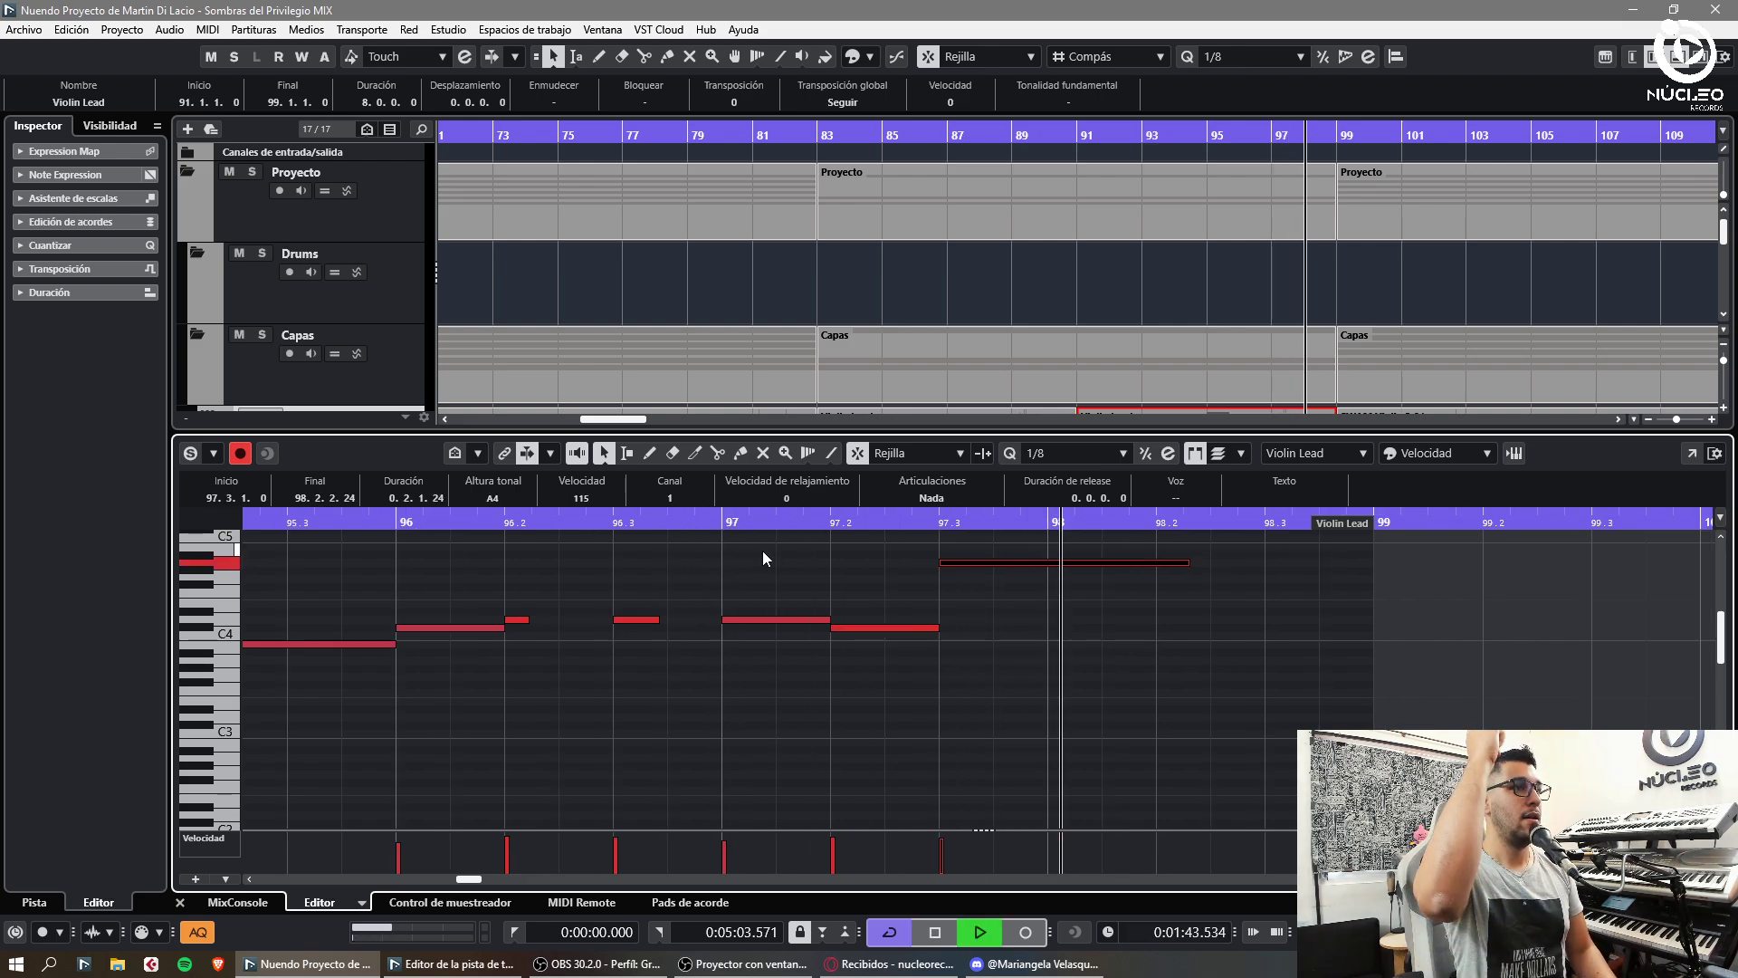
key(h)
key(h)
key(h)
key(h)
key(h)
key(h)
key(h)
key(space)
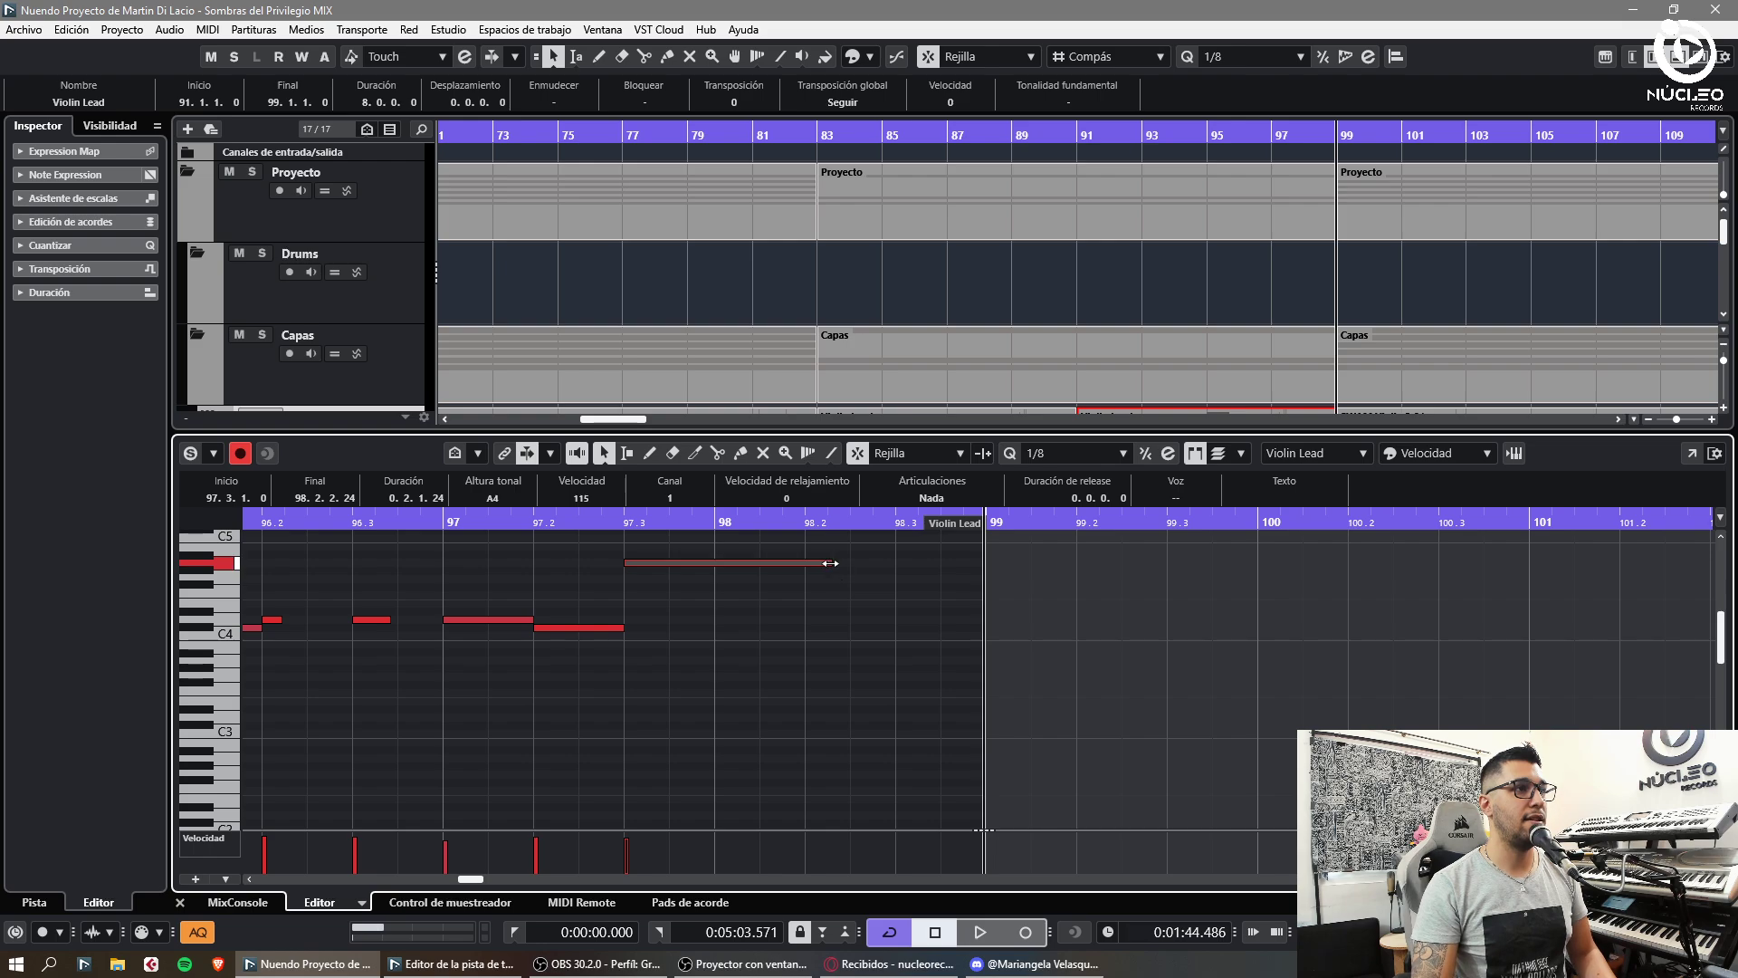
- Lengthen the final A4 note to end half a beat before bar 99, and play the ending
drag(830, 563, 940, 563)
click(669, 543)
key(g)
key(space)
click(658, 519)
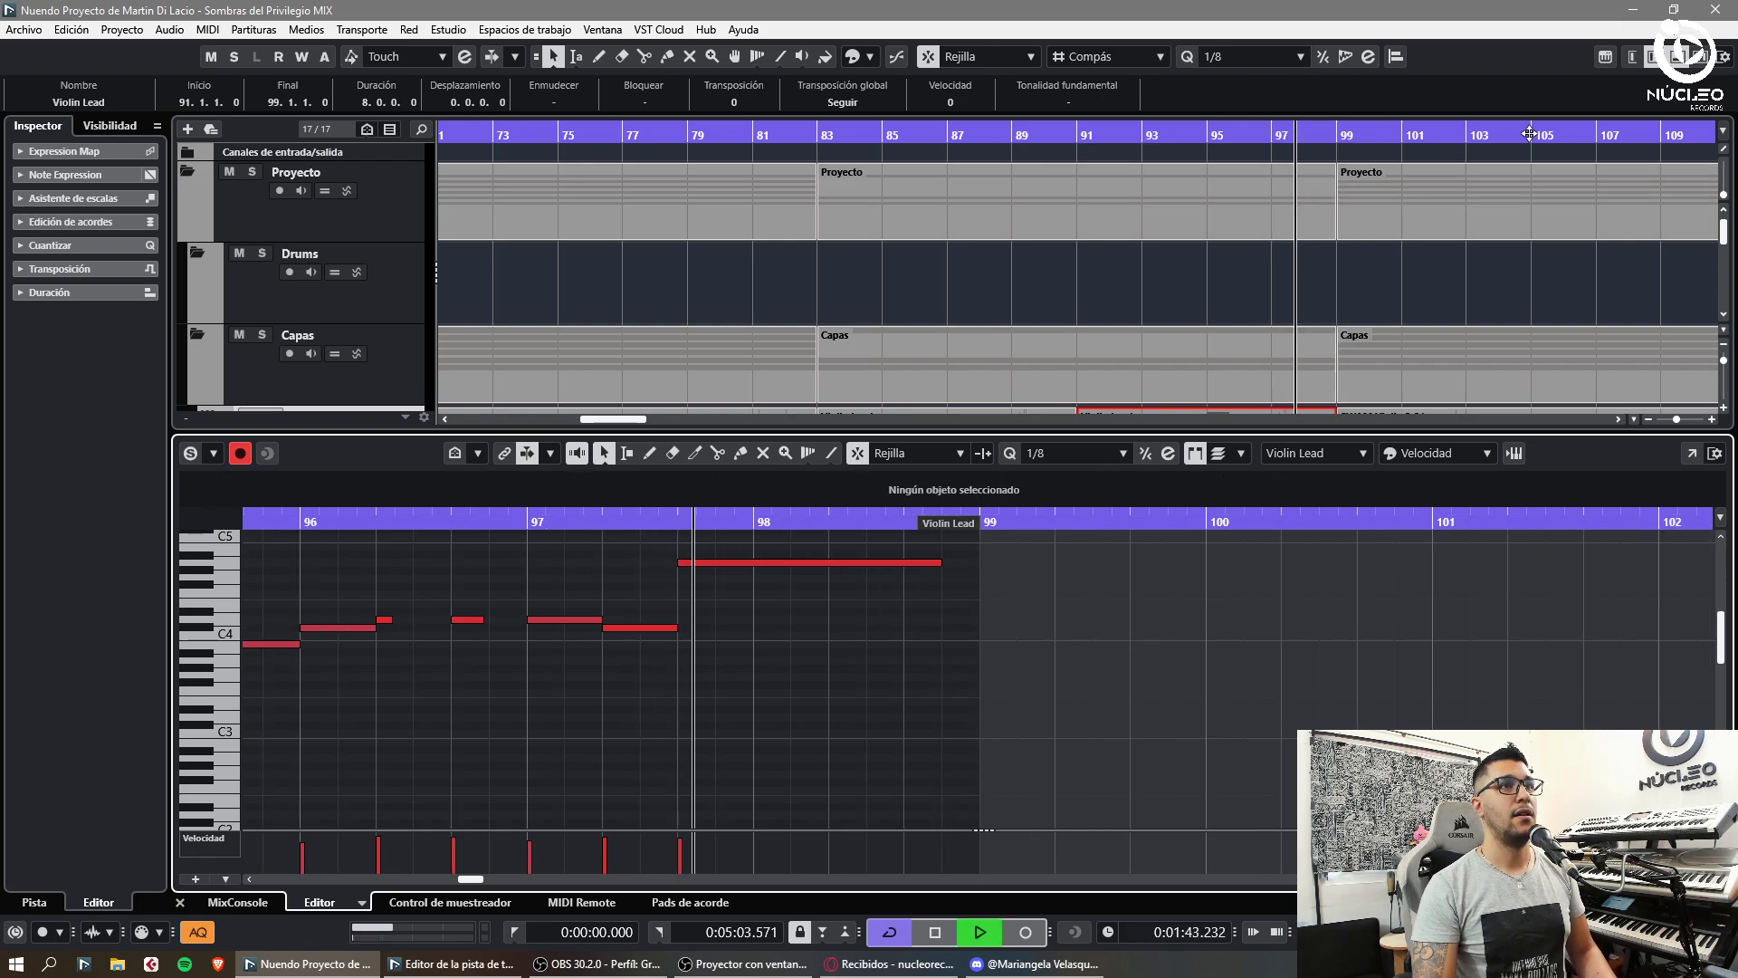
- Close the note editor and play the full arrangement through the end of the break into bar 99
click(1677, 57)
key(g)
key(g)
key(g)
key(h)
click(1236, 504)
key(g)
key(g)
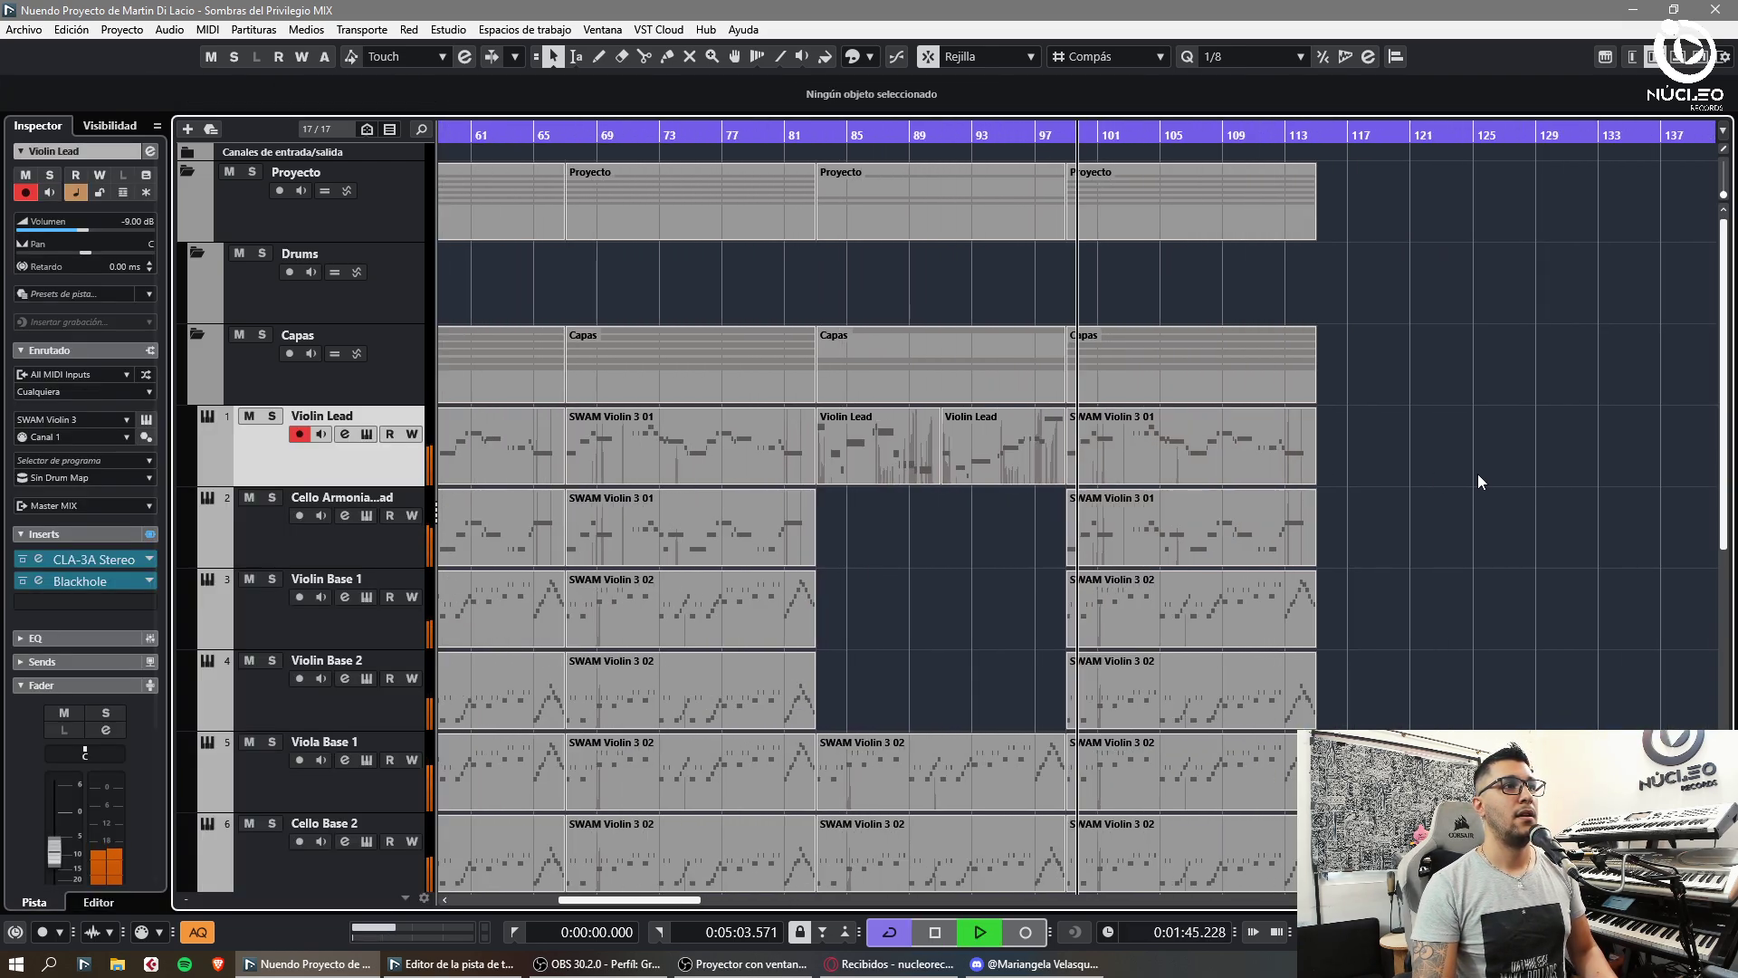
key(h)
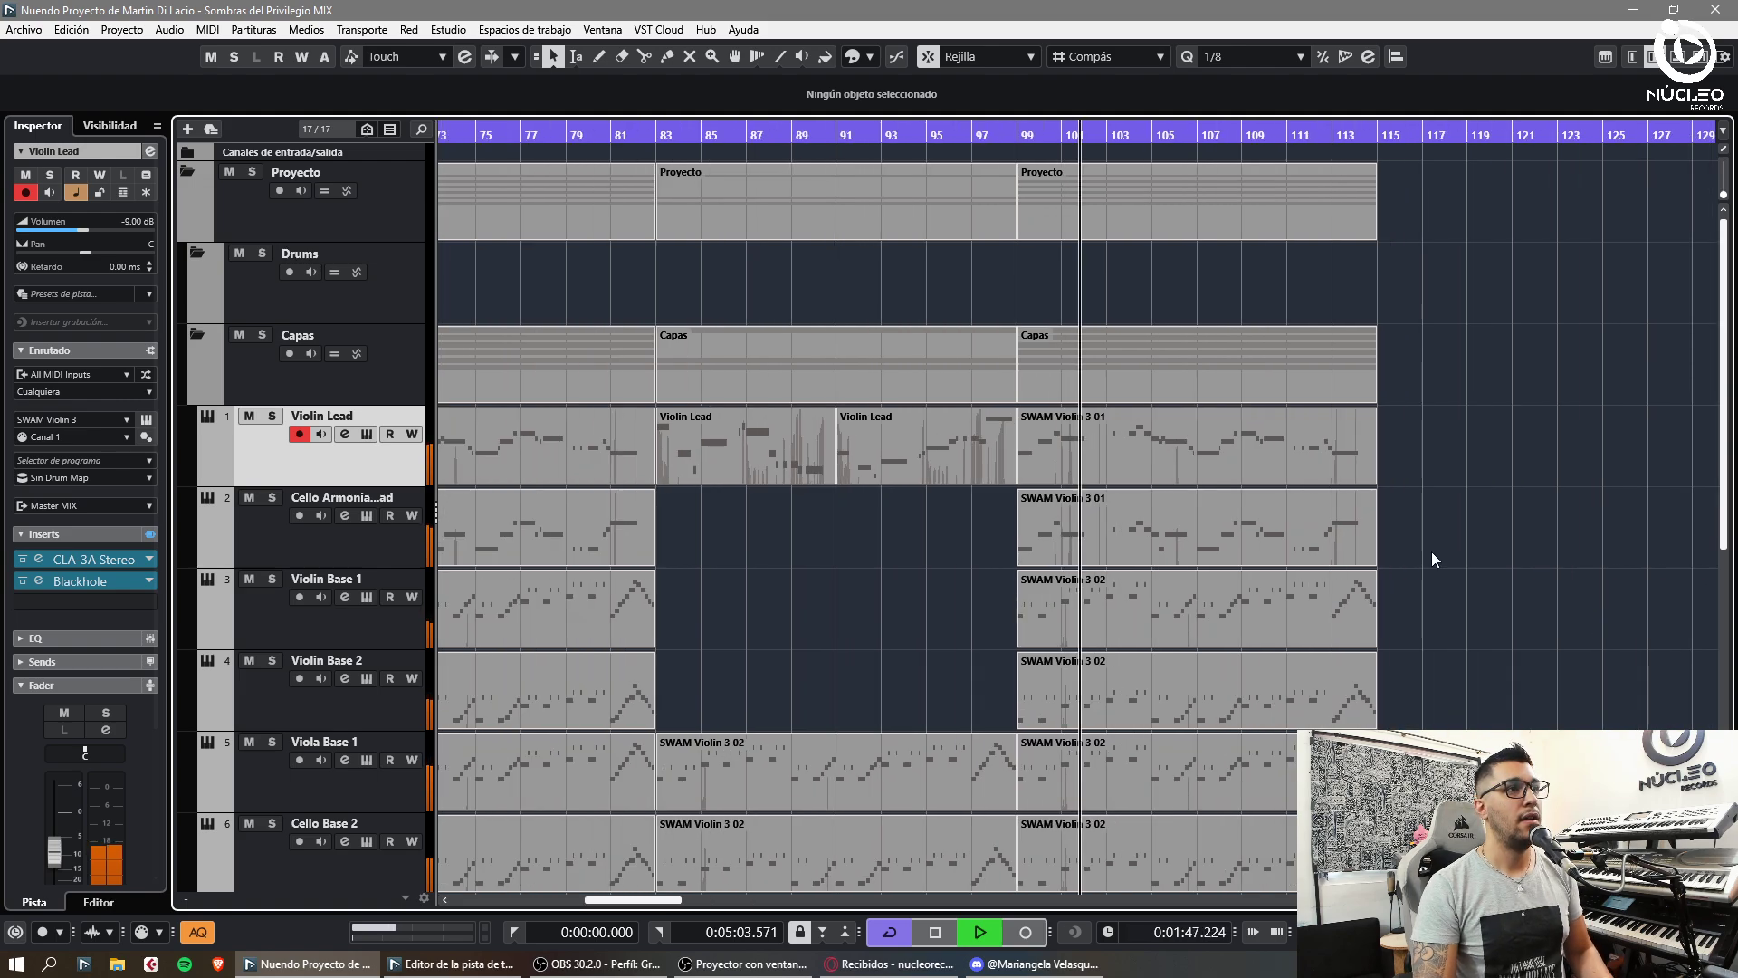
- Play the arrangement through to bar 115, stop playback, and return to the start of the project
scroll(1431, 558, down, 3)
key(g)
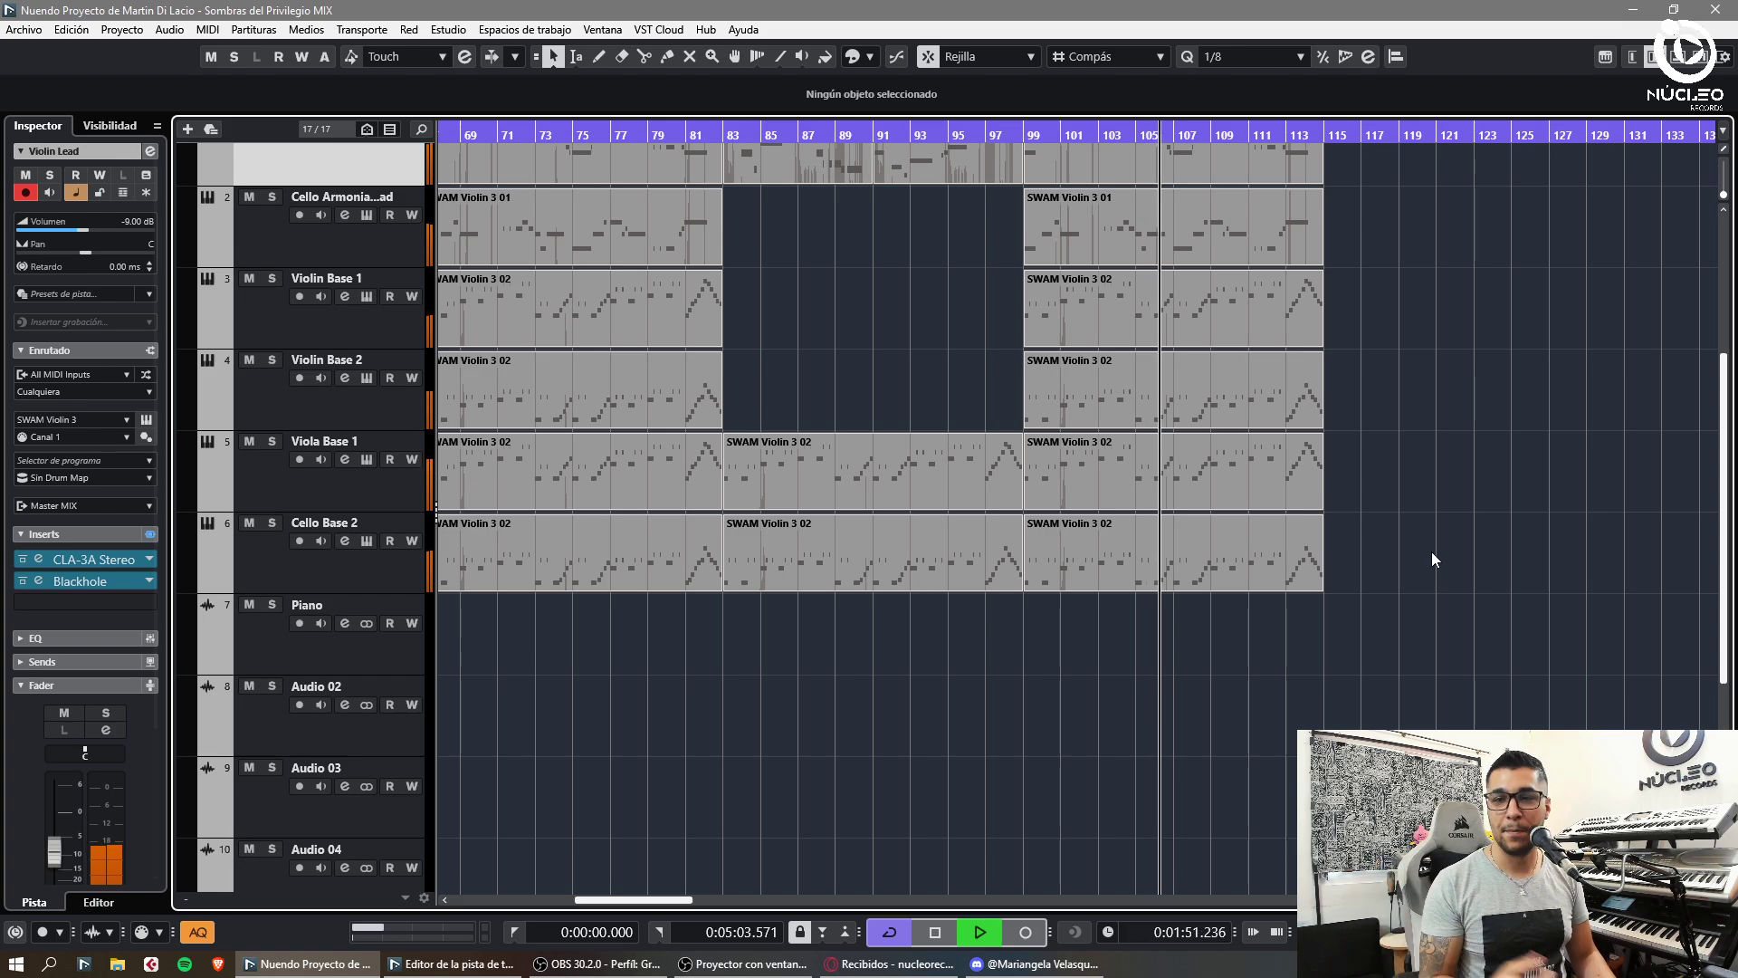
key(g)
key(g)
key(h)
key(h)
key(g)
key(g)
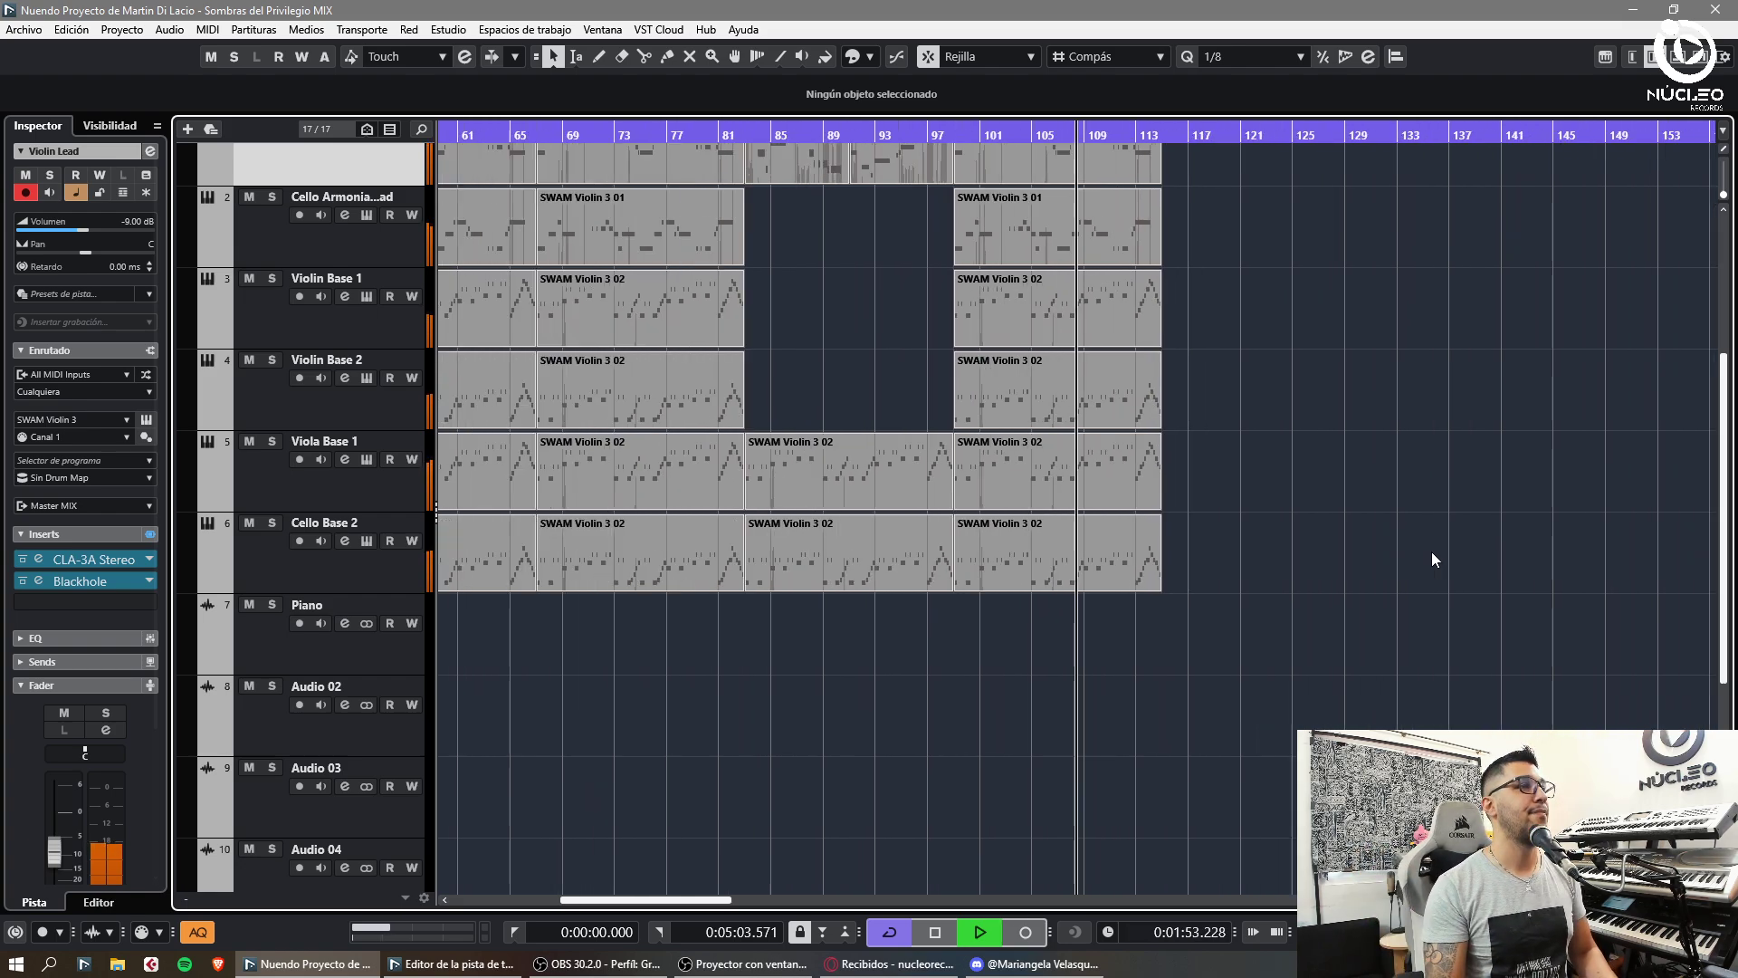
key(g)
key(g)
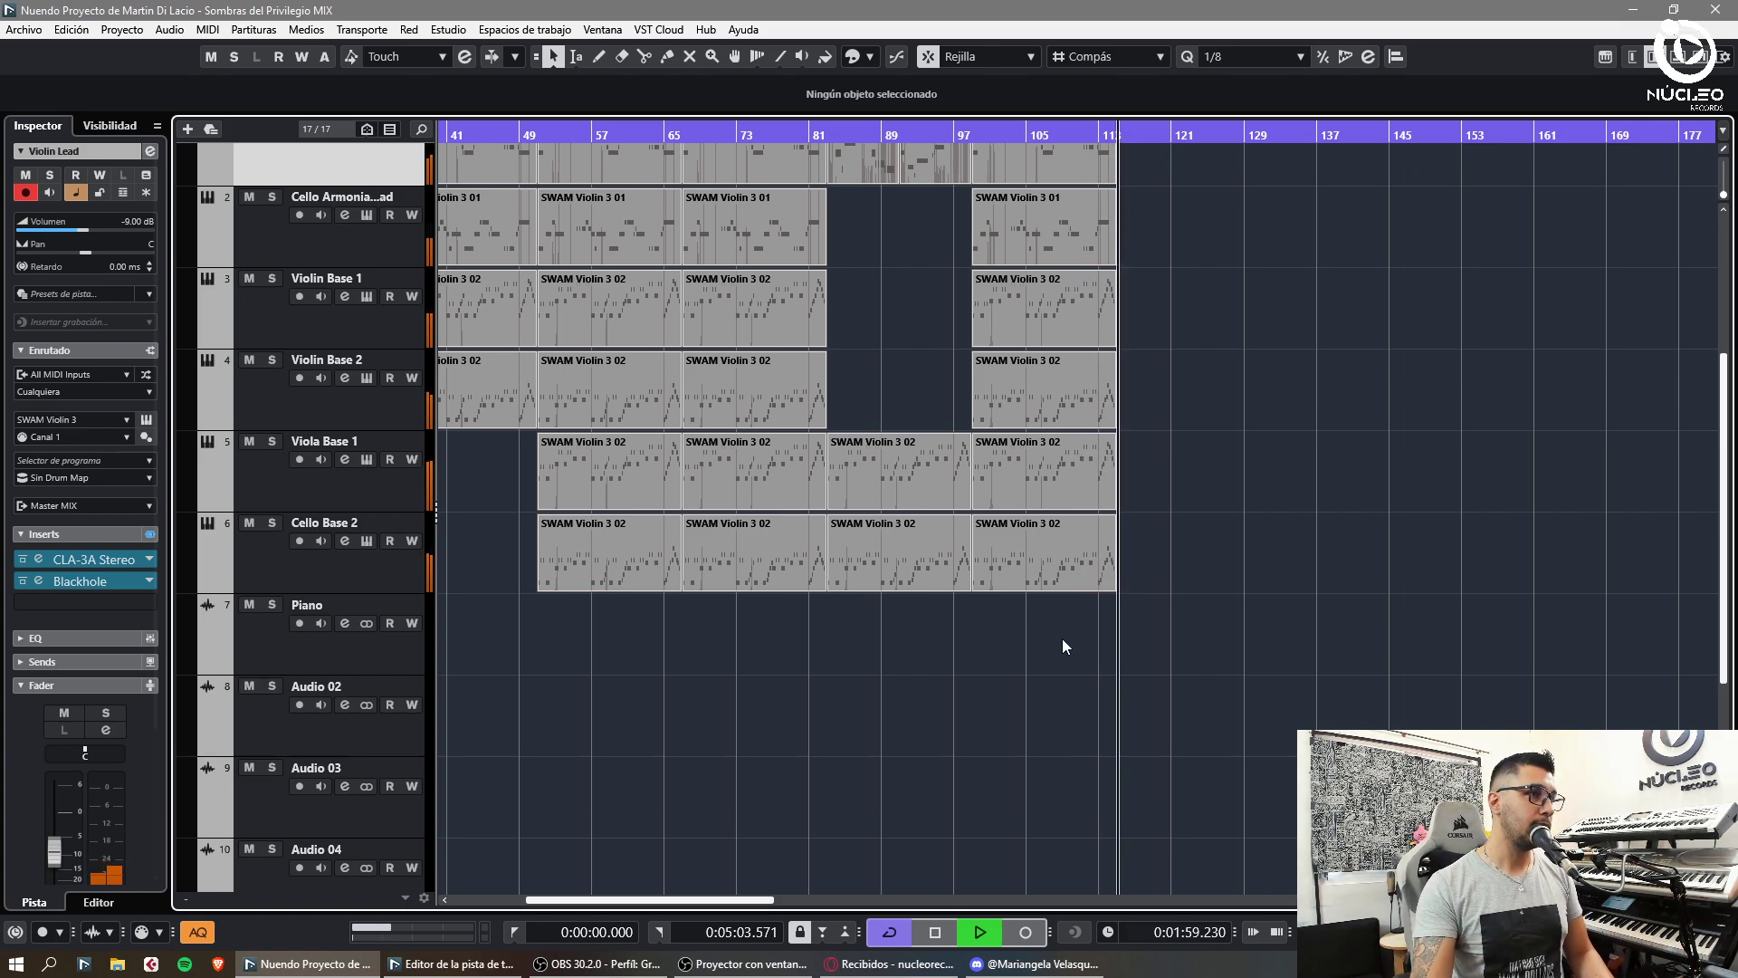
key(space)
key(h)
key(h)
click(516, 685)
key(f)
key(period)
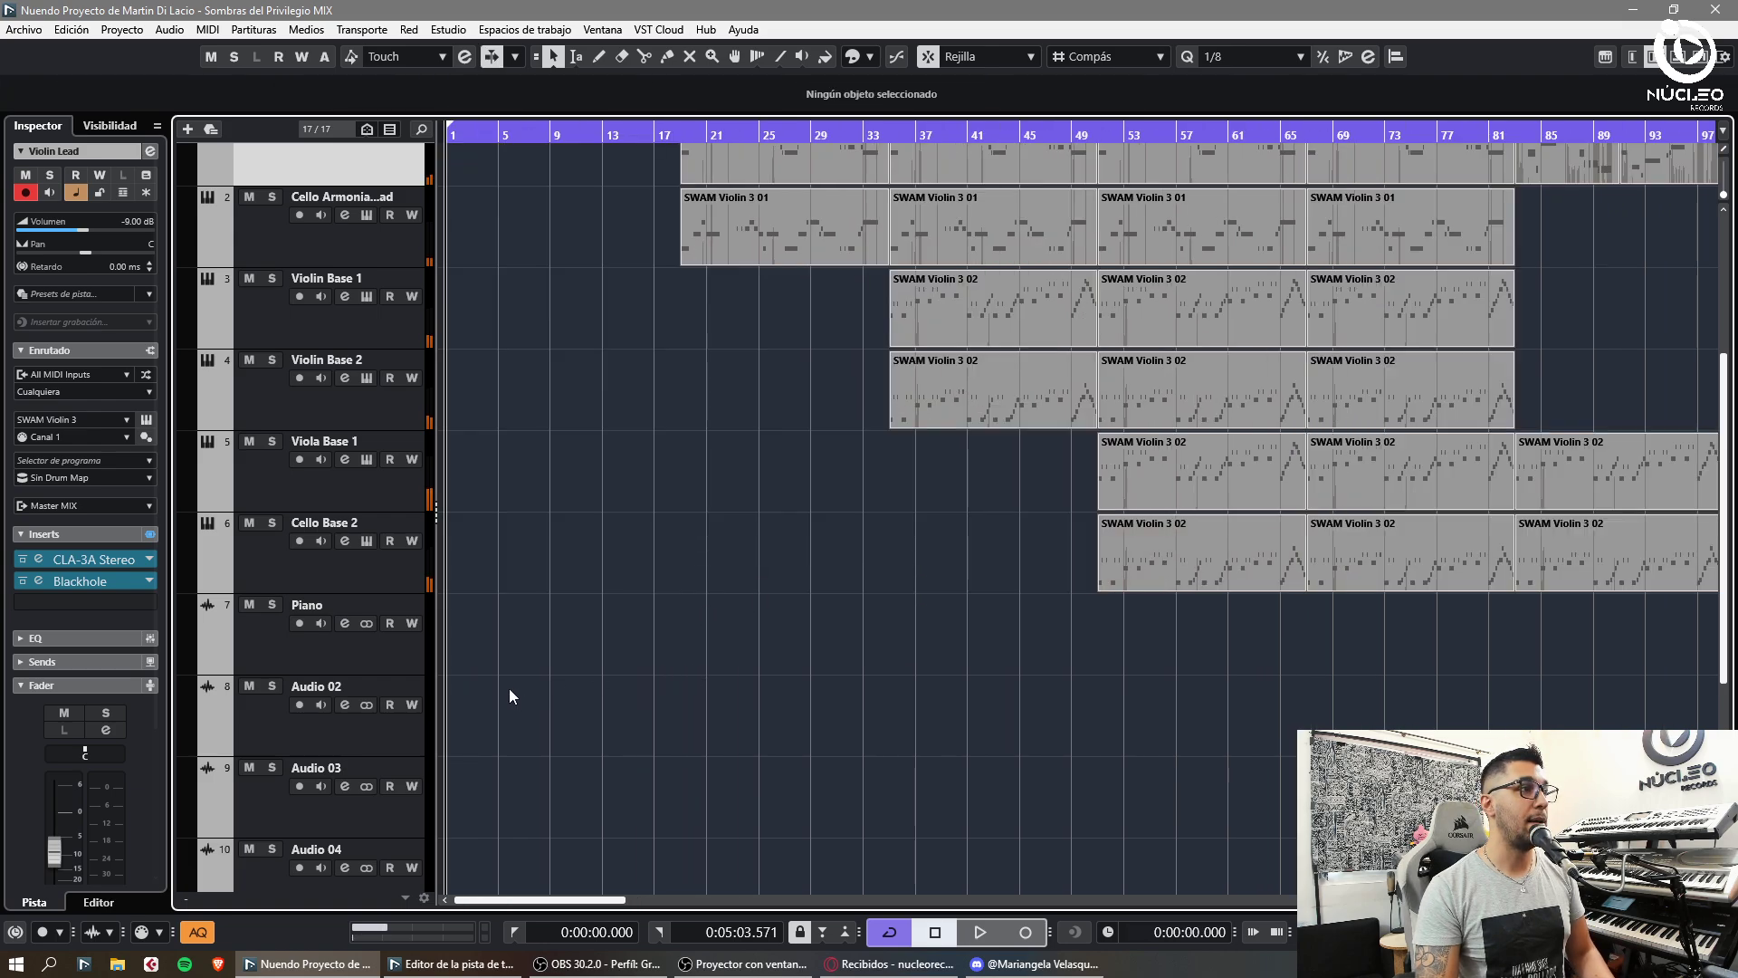
- Select the Piano audio track below Cello Base 2
key(h)
key(g)
key(g)
click(314, 661)
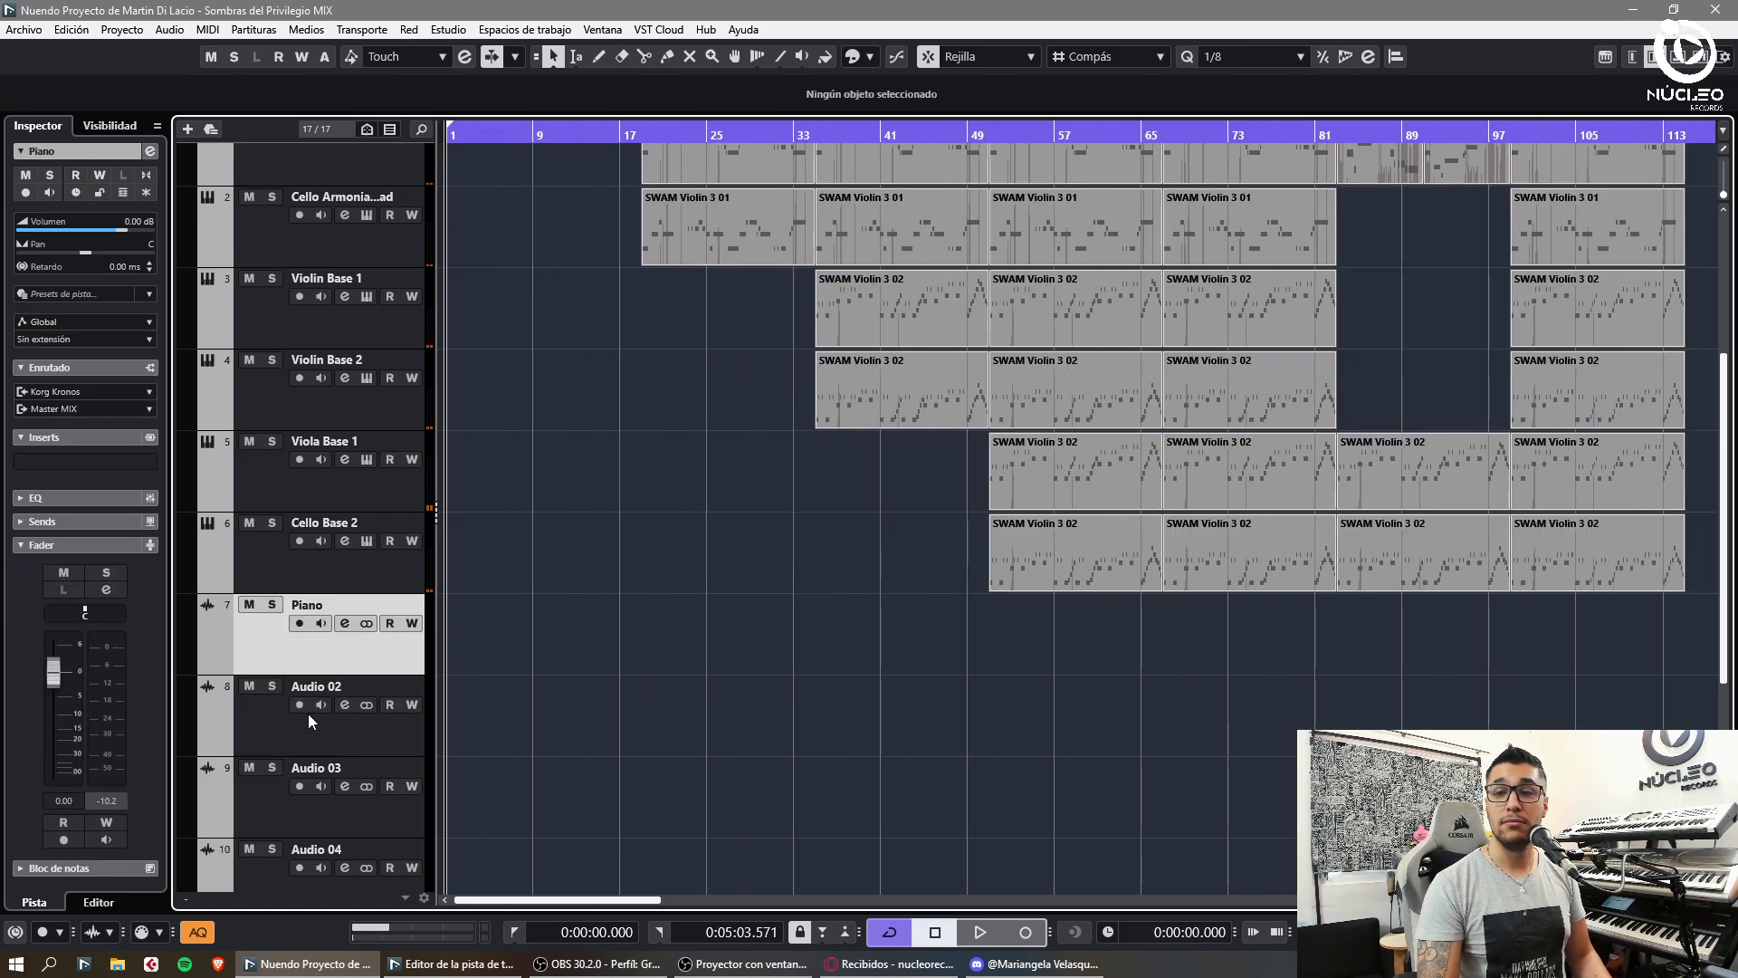
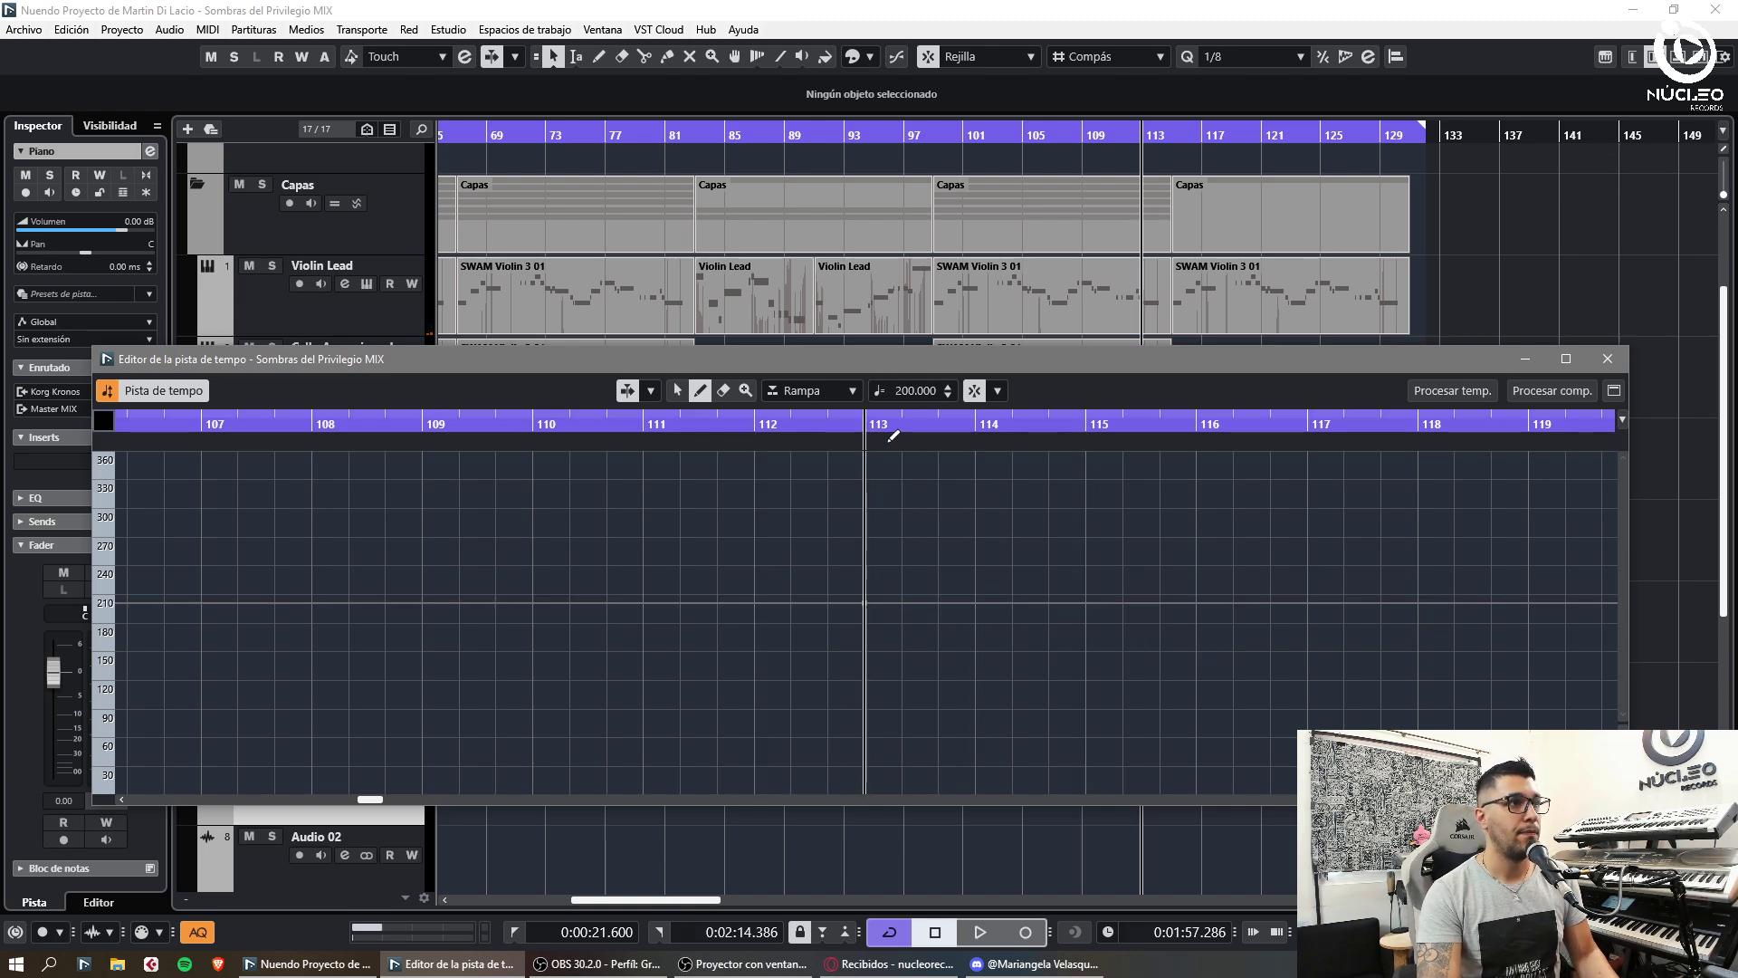
- Draw a tempo ramp from 200 BPM at bar 113 to 150 BPM at bar 115, play it, and close the tempo editor
click(1086, 648)
drag(1086, 649, 1088, 652)
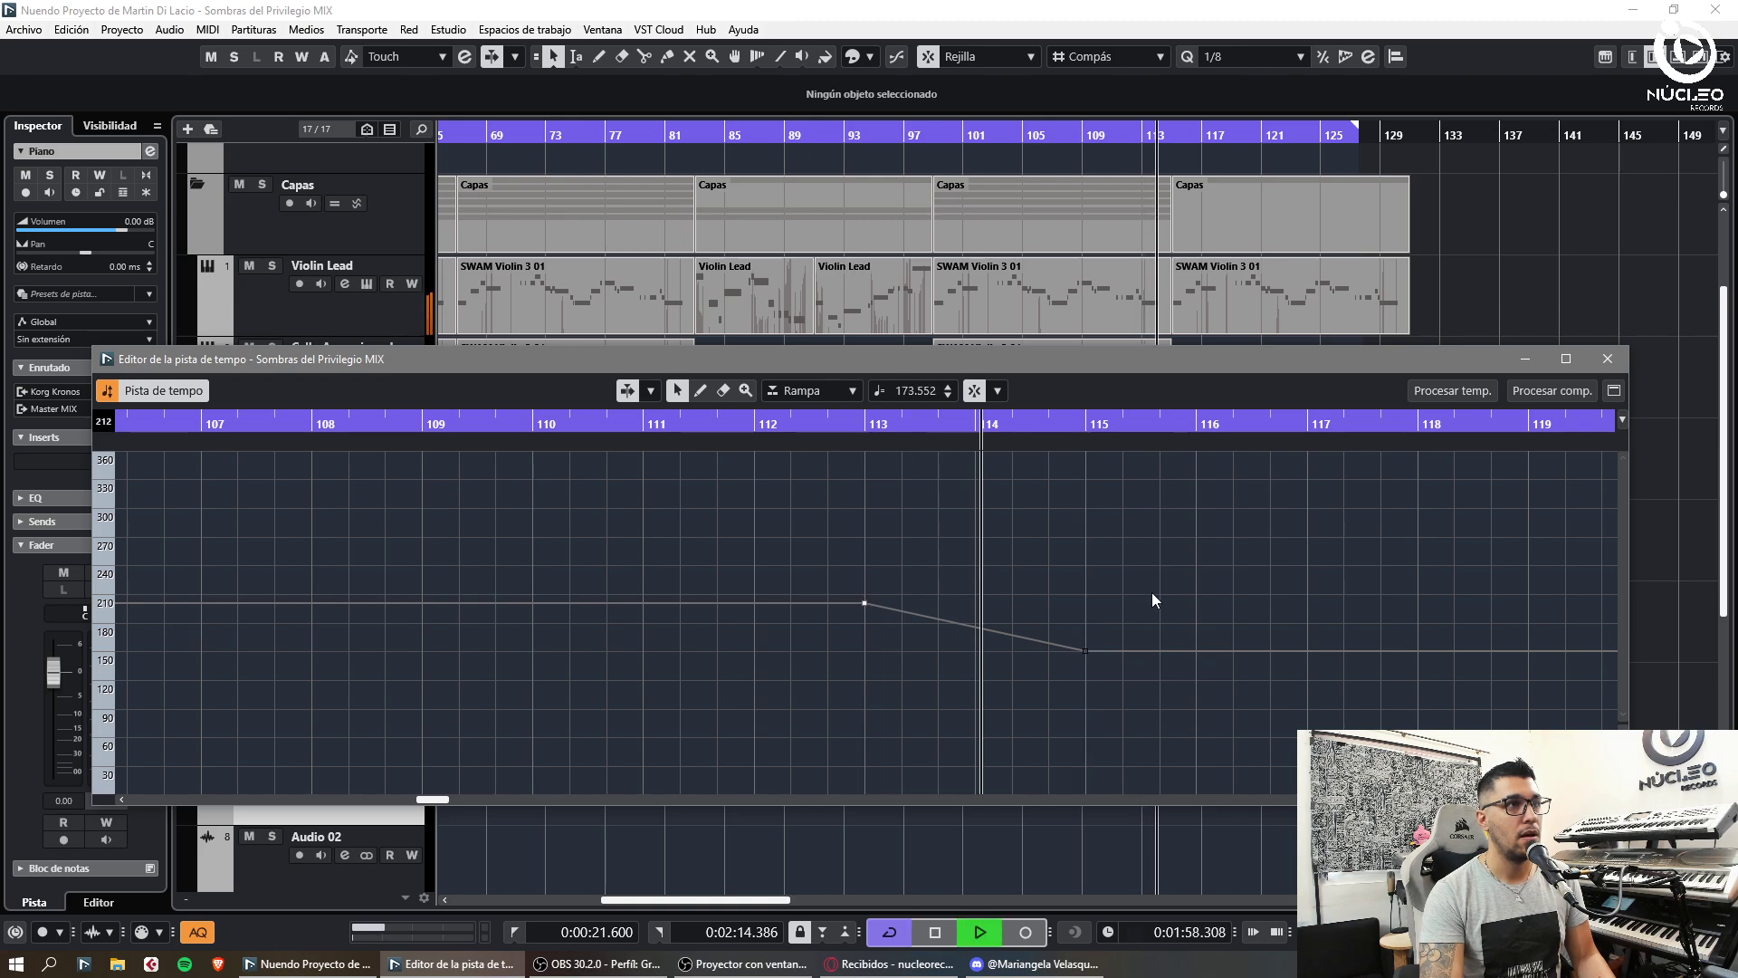
key(space)
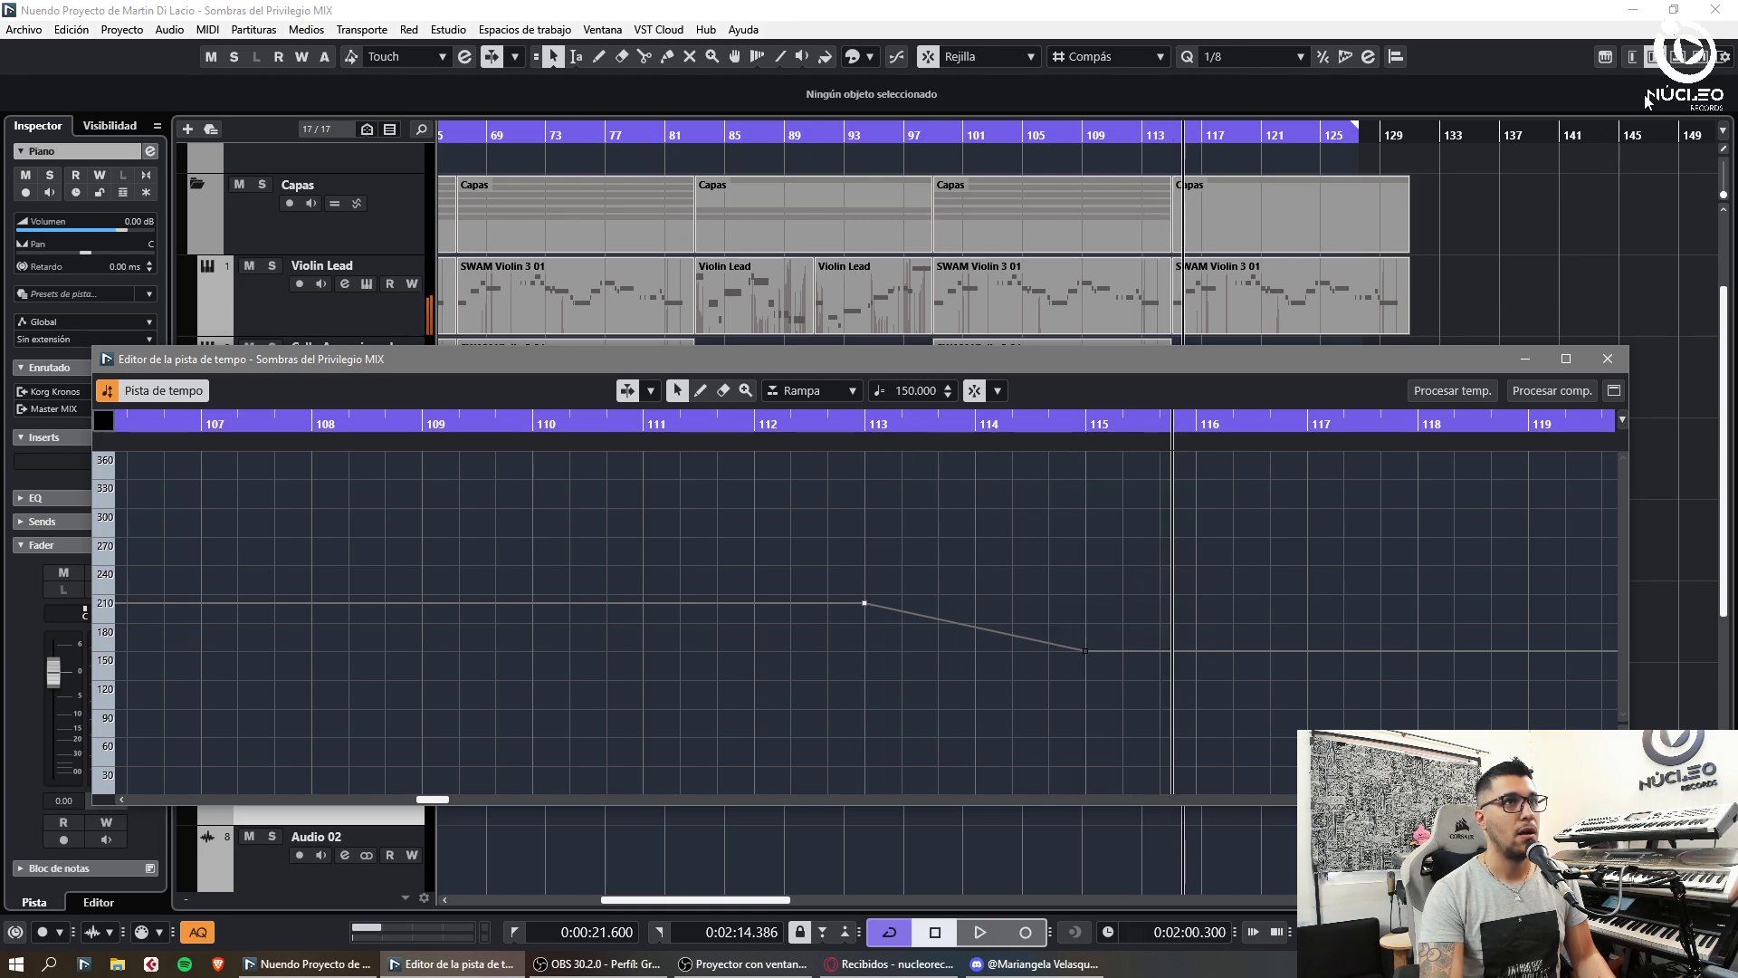
click(1678, 57)
click(1678, 57)
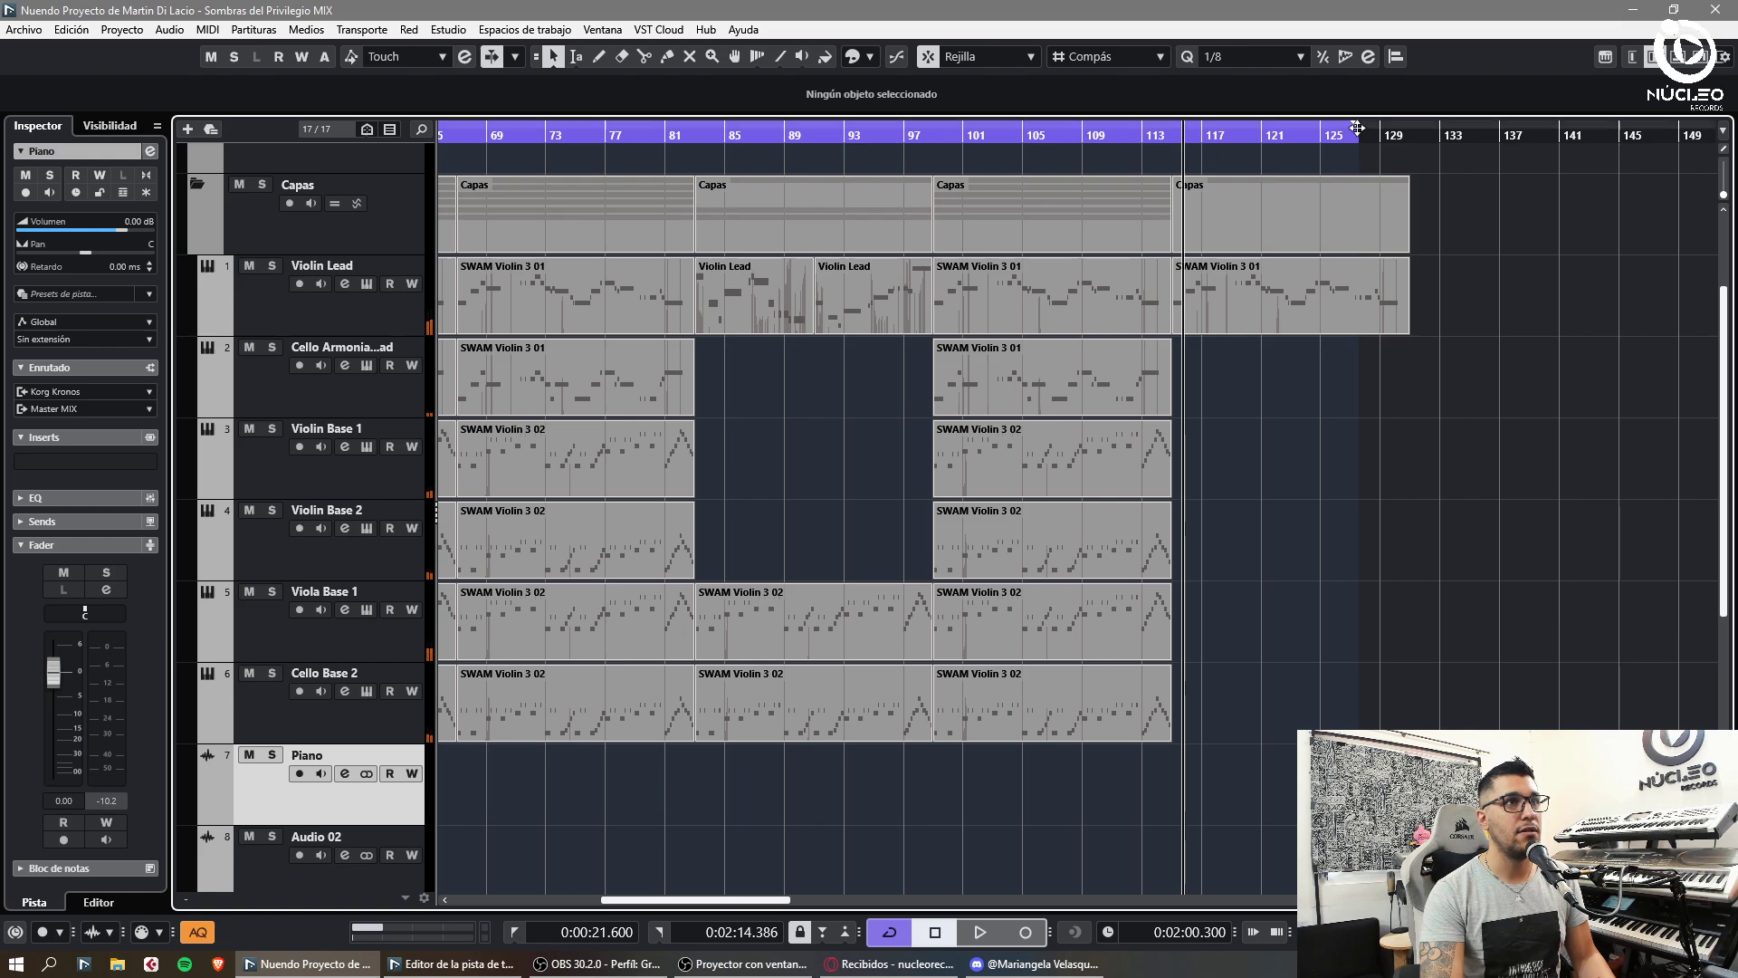
- Extend the end of the cycle range to about bar 135
drag(1357, 127, 1470, 143)
key(g)
key(g)
key(g)
key(g)
key(g)
key(h)
key(g)
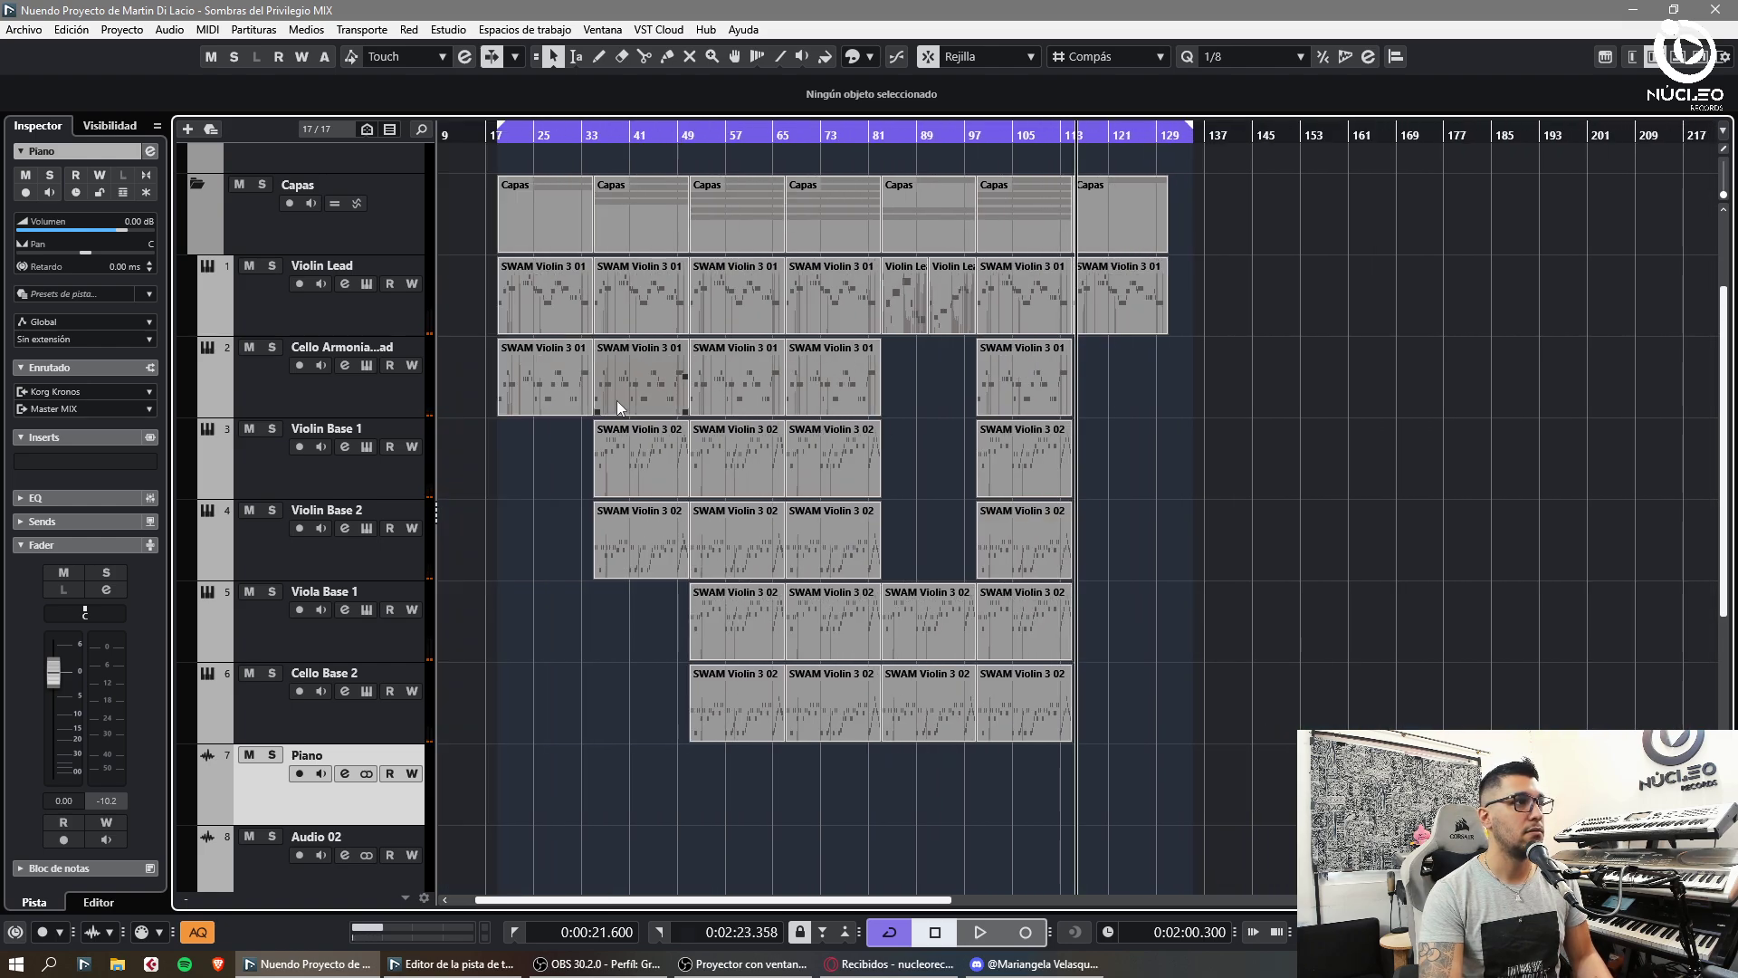
- Duplicate the last Cello Armonia part so the copy fills bars 115 to 131
click(1054, 367)
key(ctrl+d)
key(h)
key(h)
key(h)
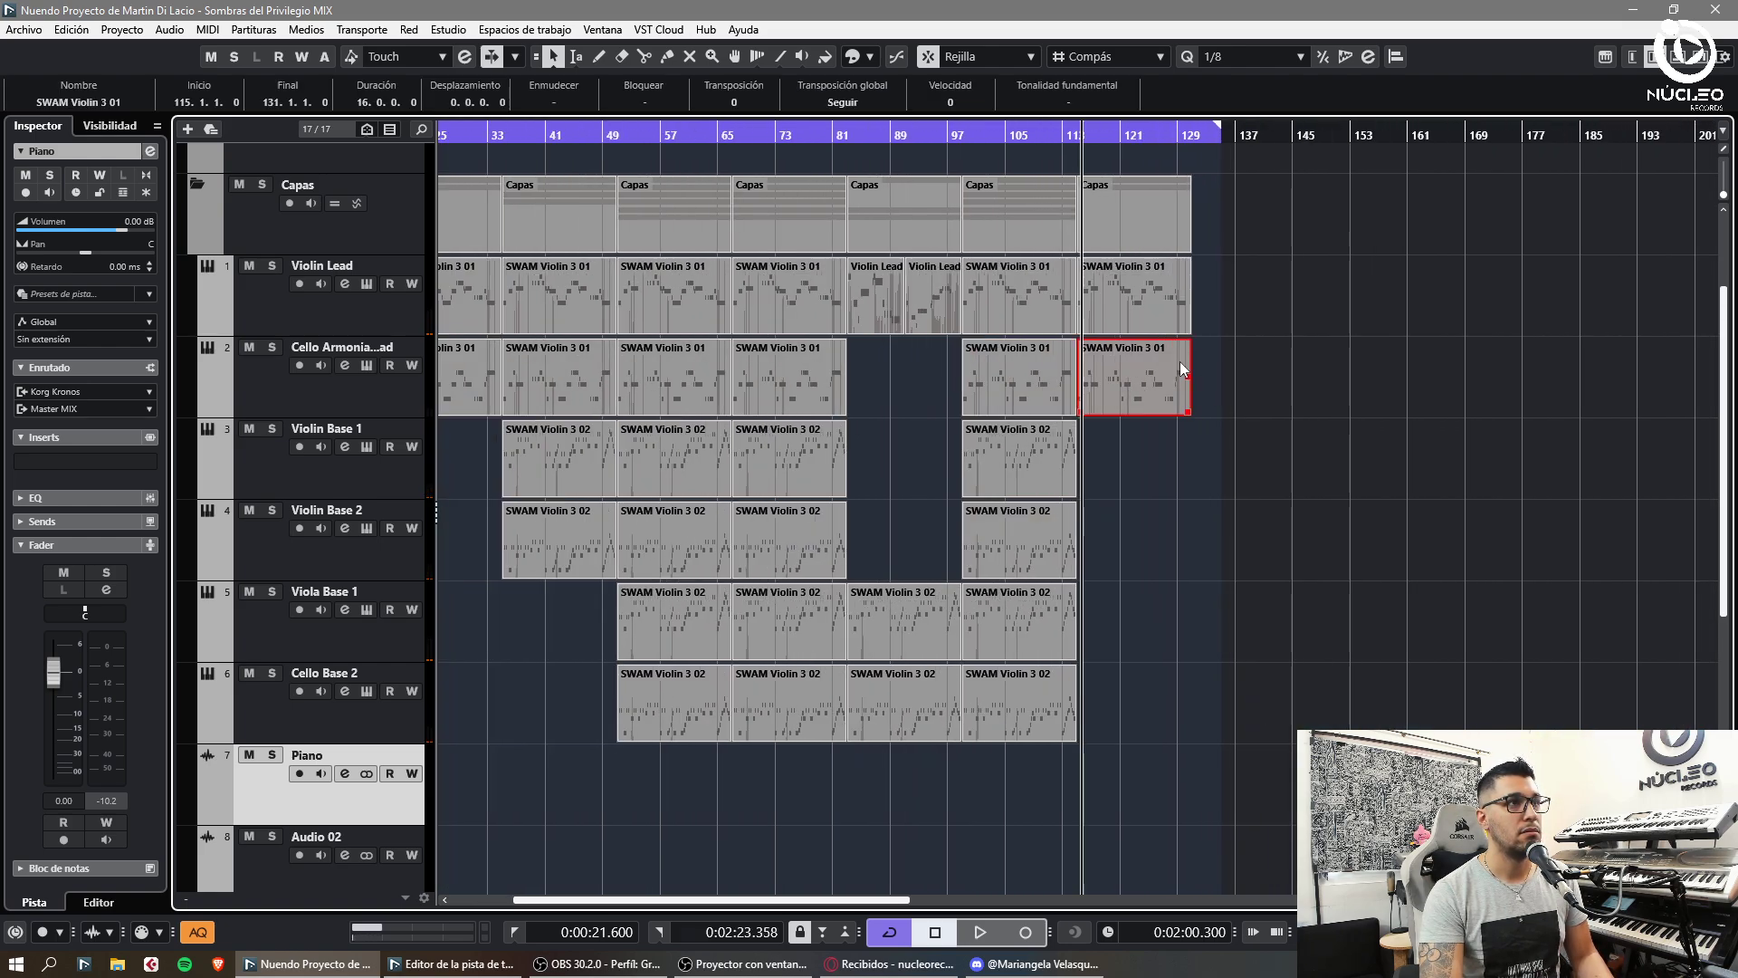
- Move the playhead to bar 99, ahead of the copied Cello Armonia part
key(space)
click(581, 142)
key(g)
key(g)
key(g)
key(g)
key(g)
key(g)
key(g)
key(g)
key(g)
key(g)
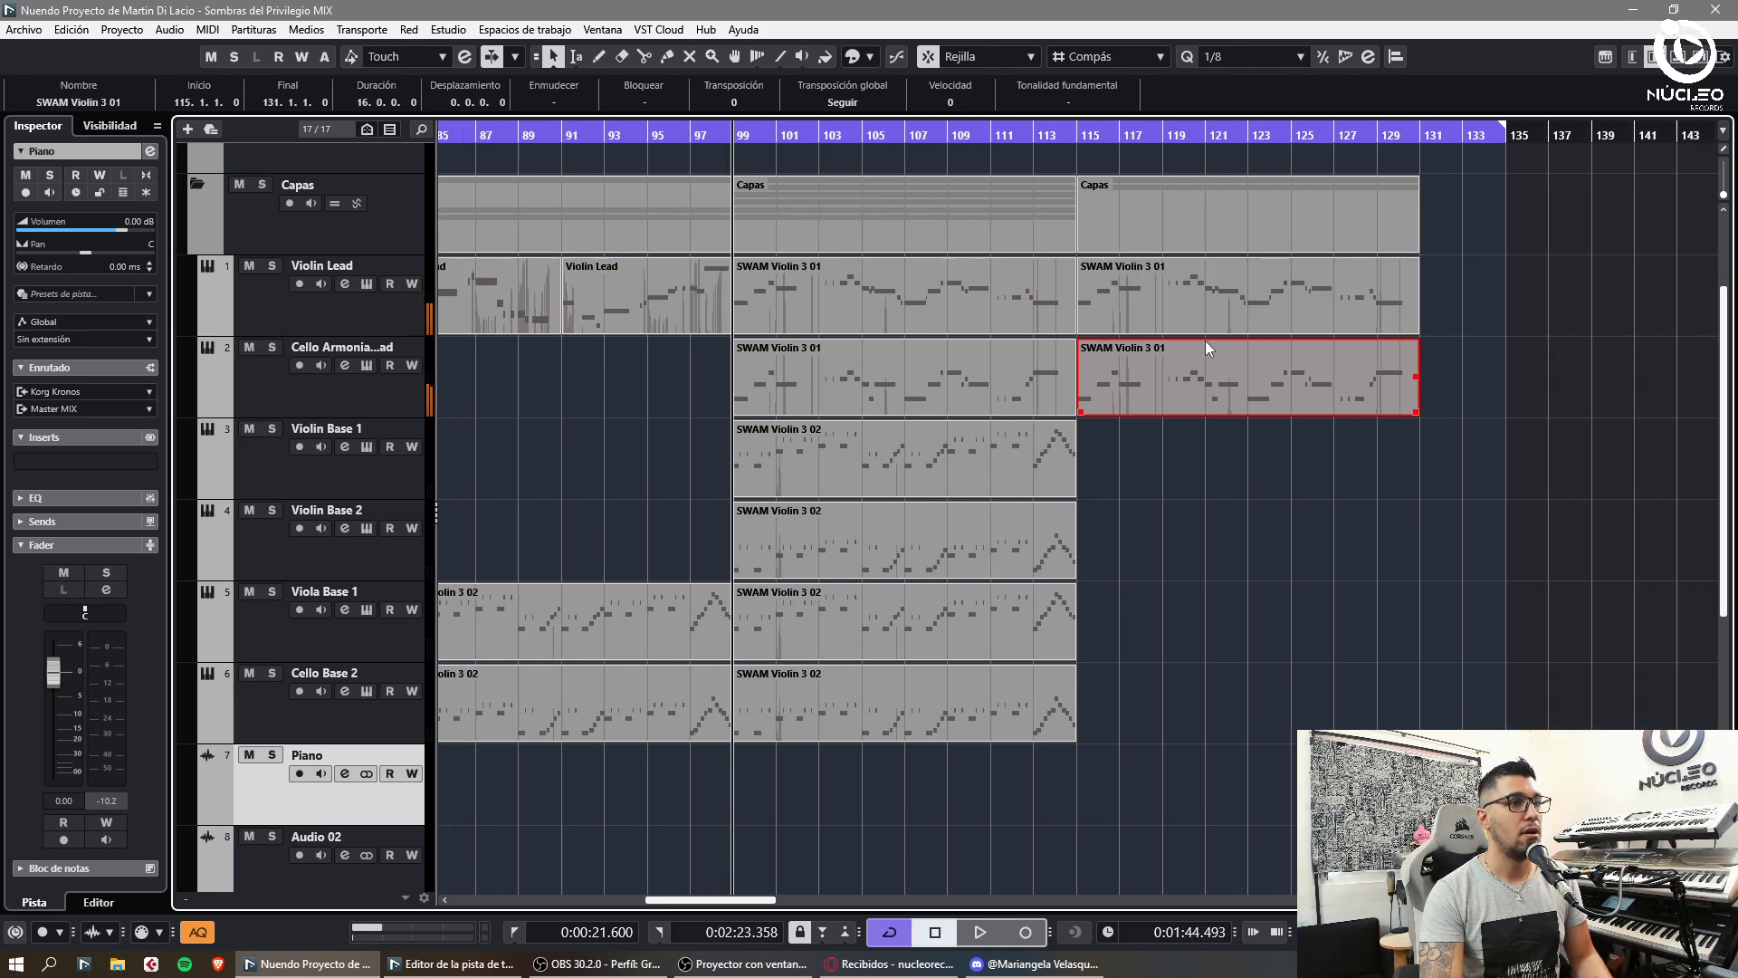
- Play the arrangement from its opening section into the break around bar 87, and stop playback
click(535, 136)
key(space)
key(h)
key(h)
key(h)
key(h)
key(h)
key(h)
key(h)
key(h)
key(h)
key(h)
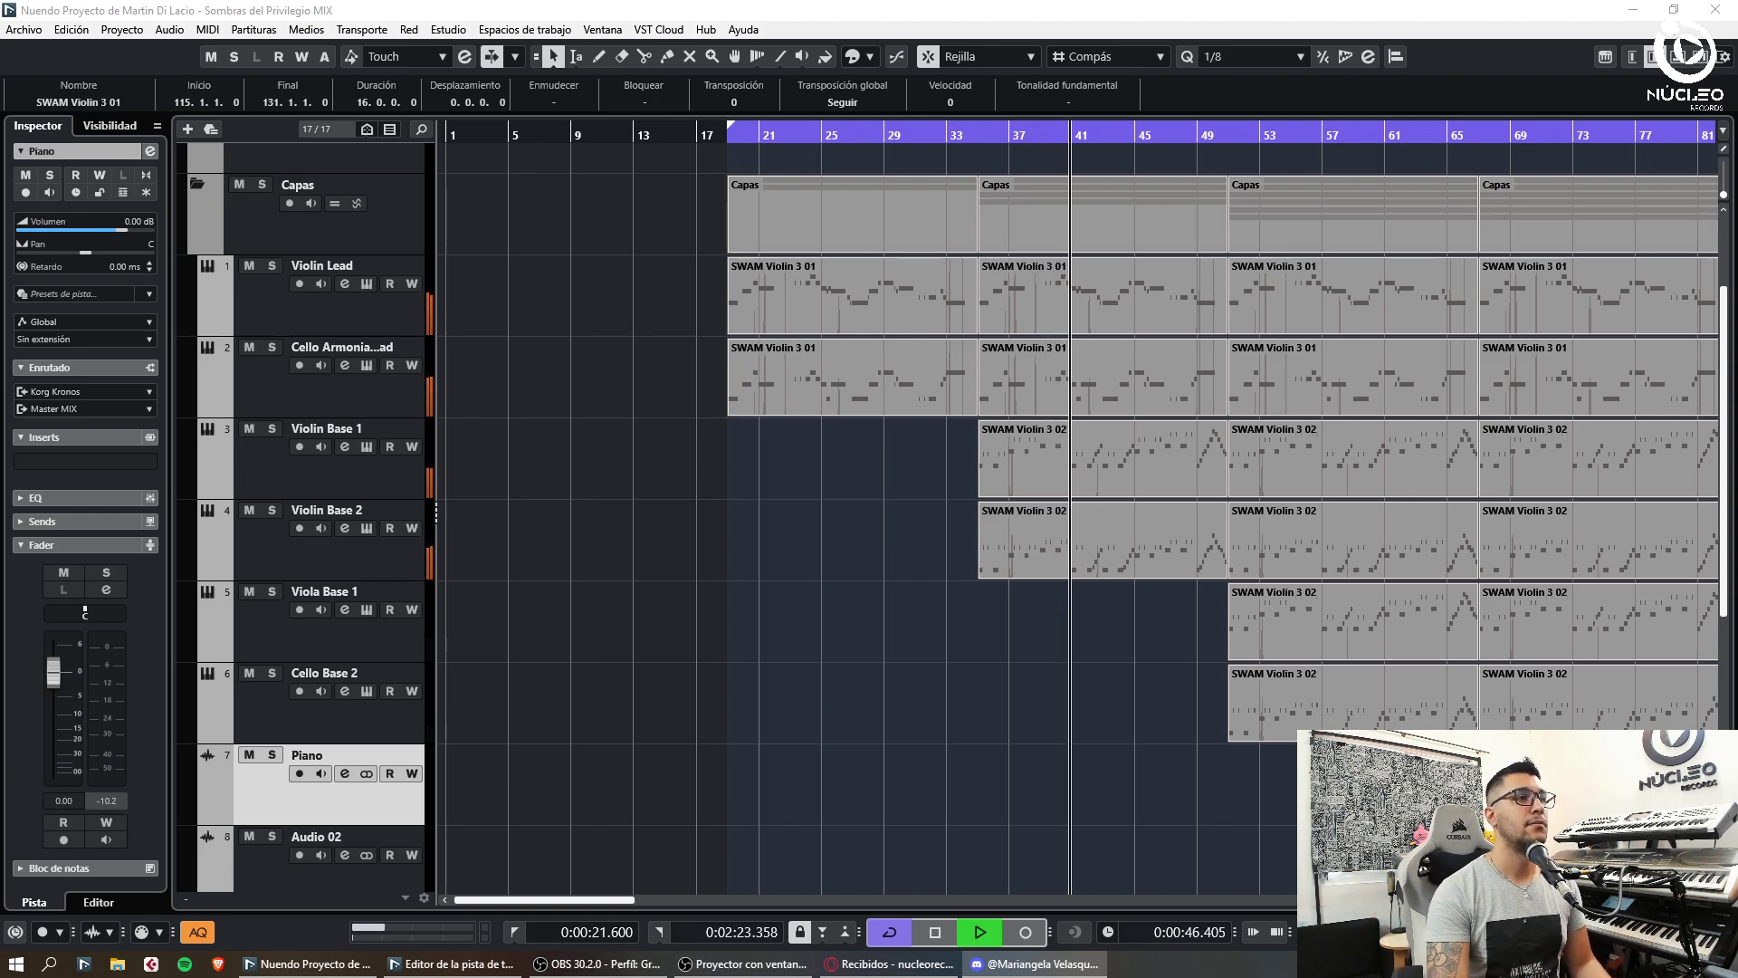
click(770, 634)
key(h)
key(g)
key(g)
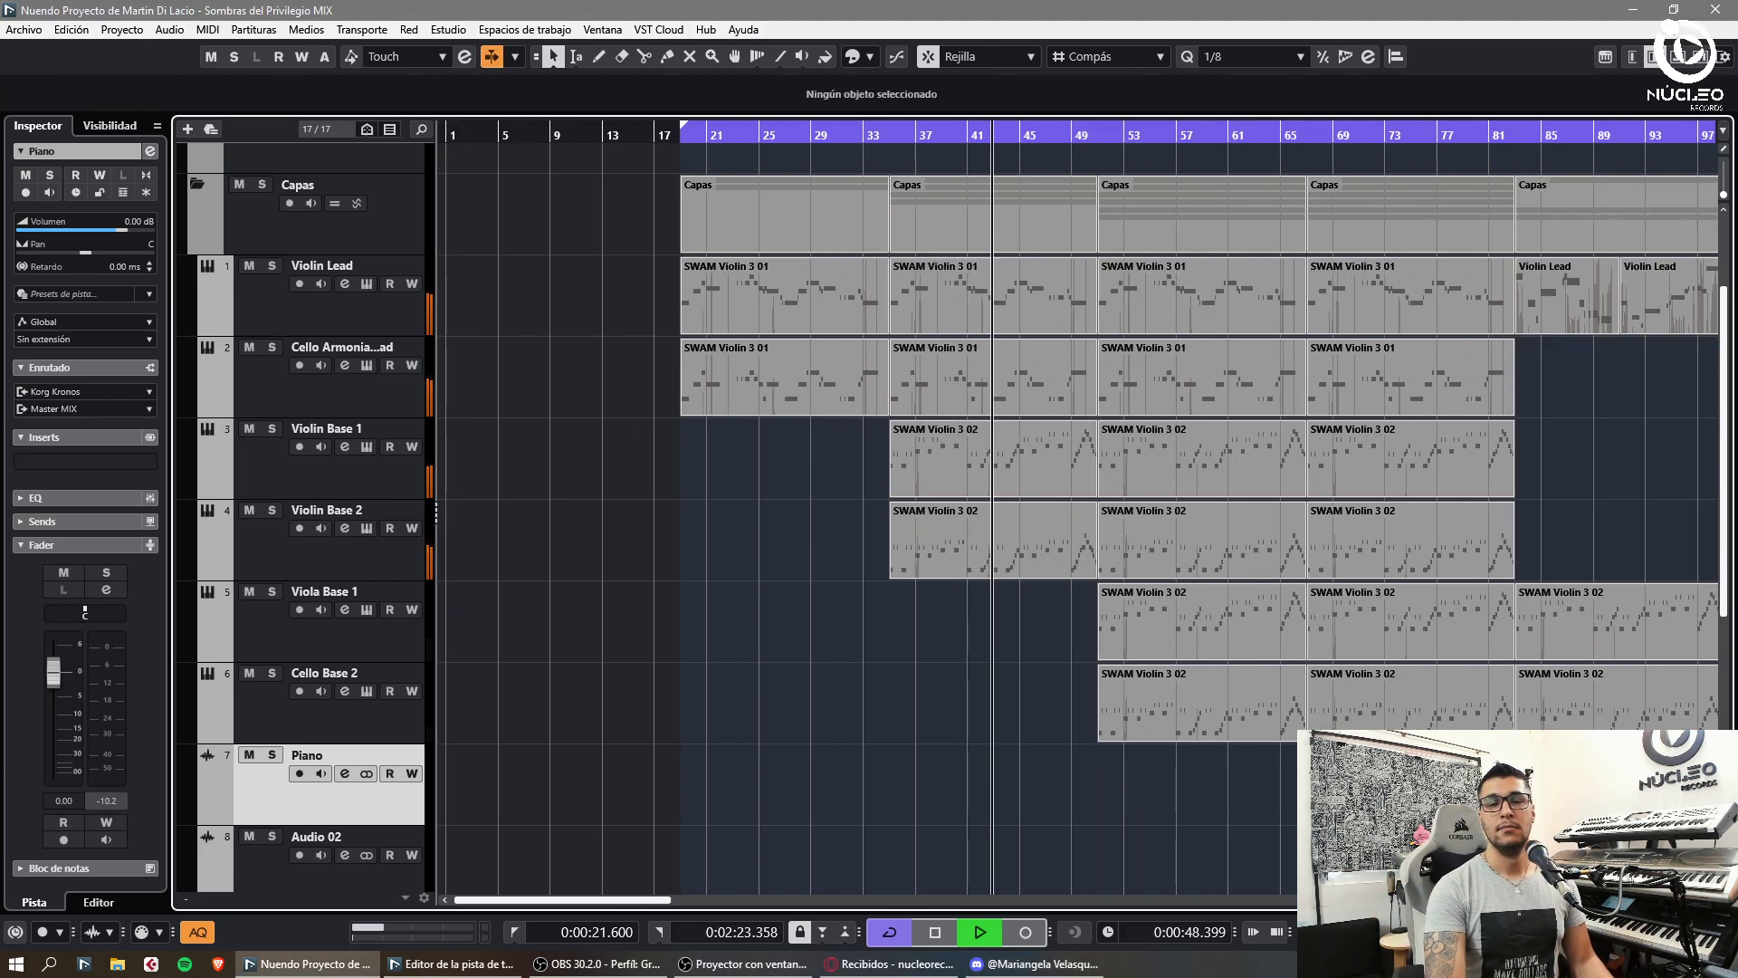
key(h)
key(h)
key(h)
key(g)
key(g)
key(h)
key(h)
key(h)
key(g)
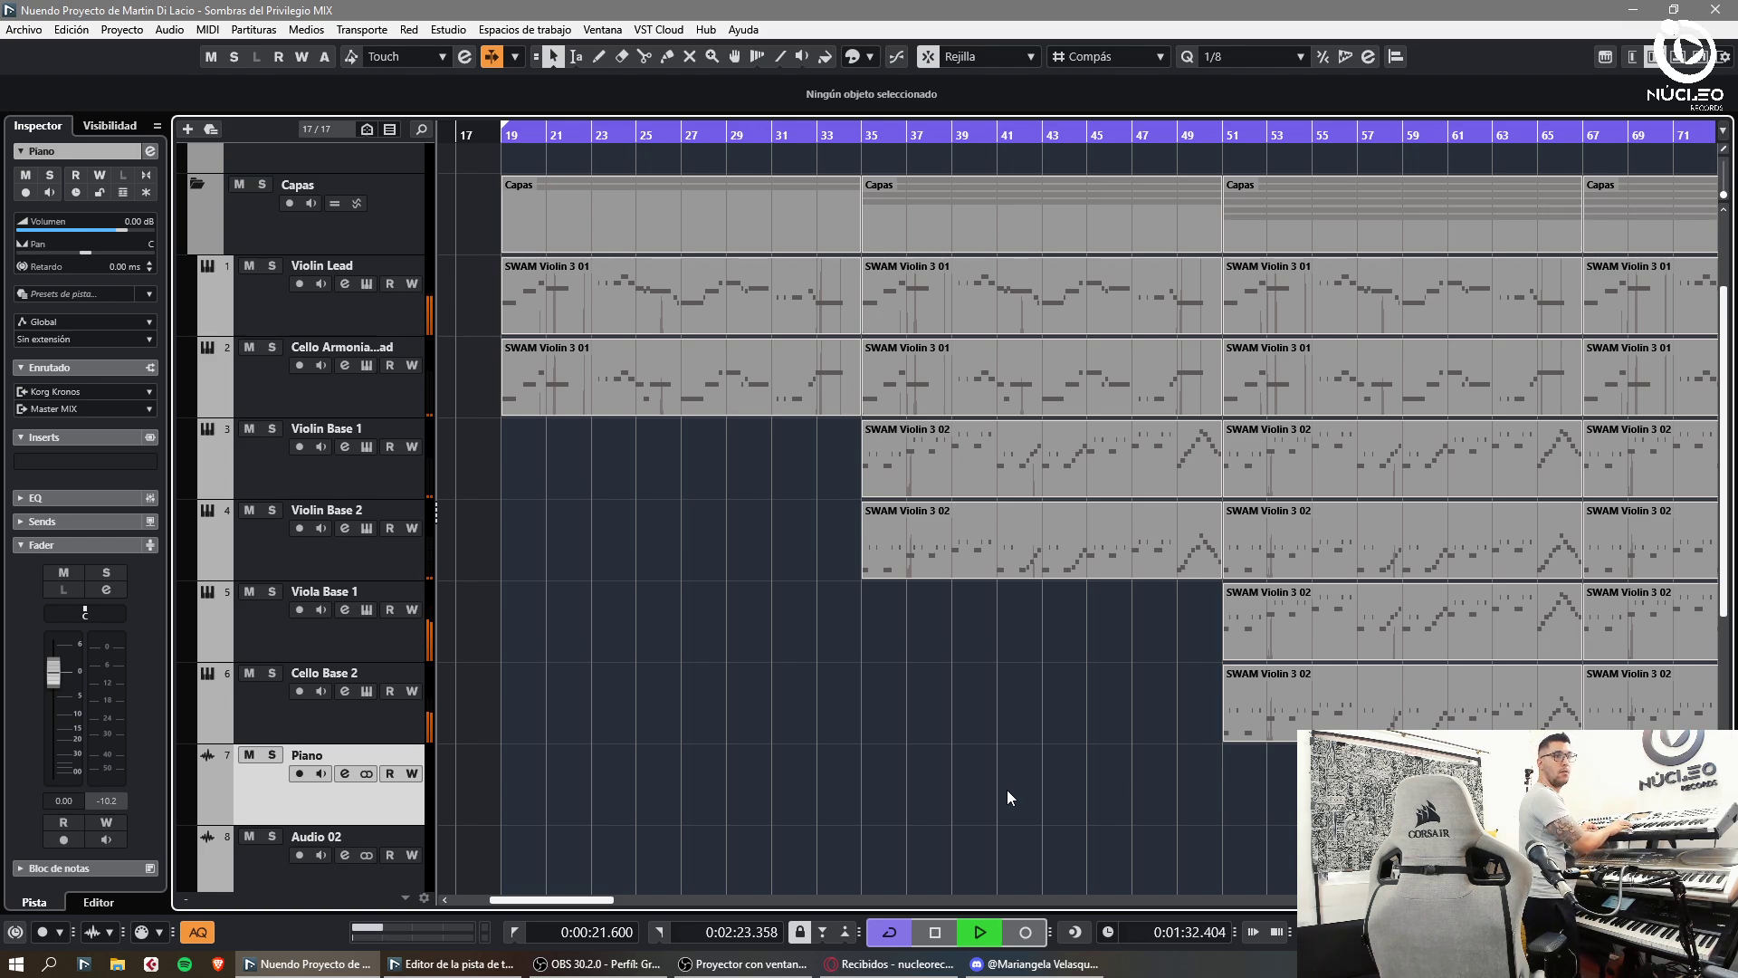
key(space)
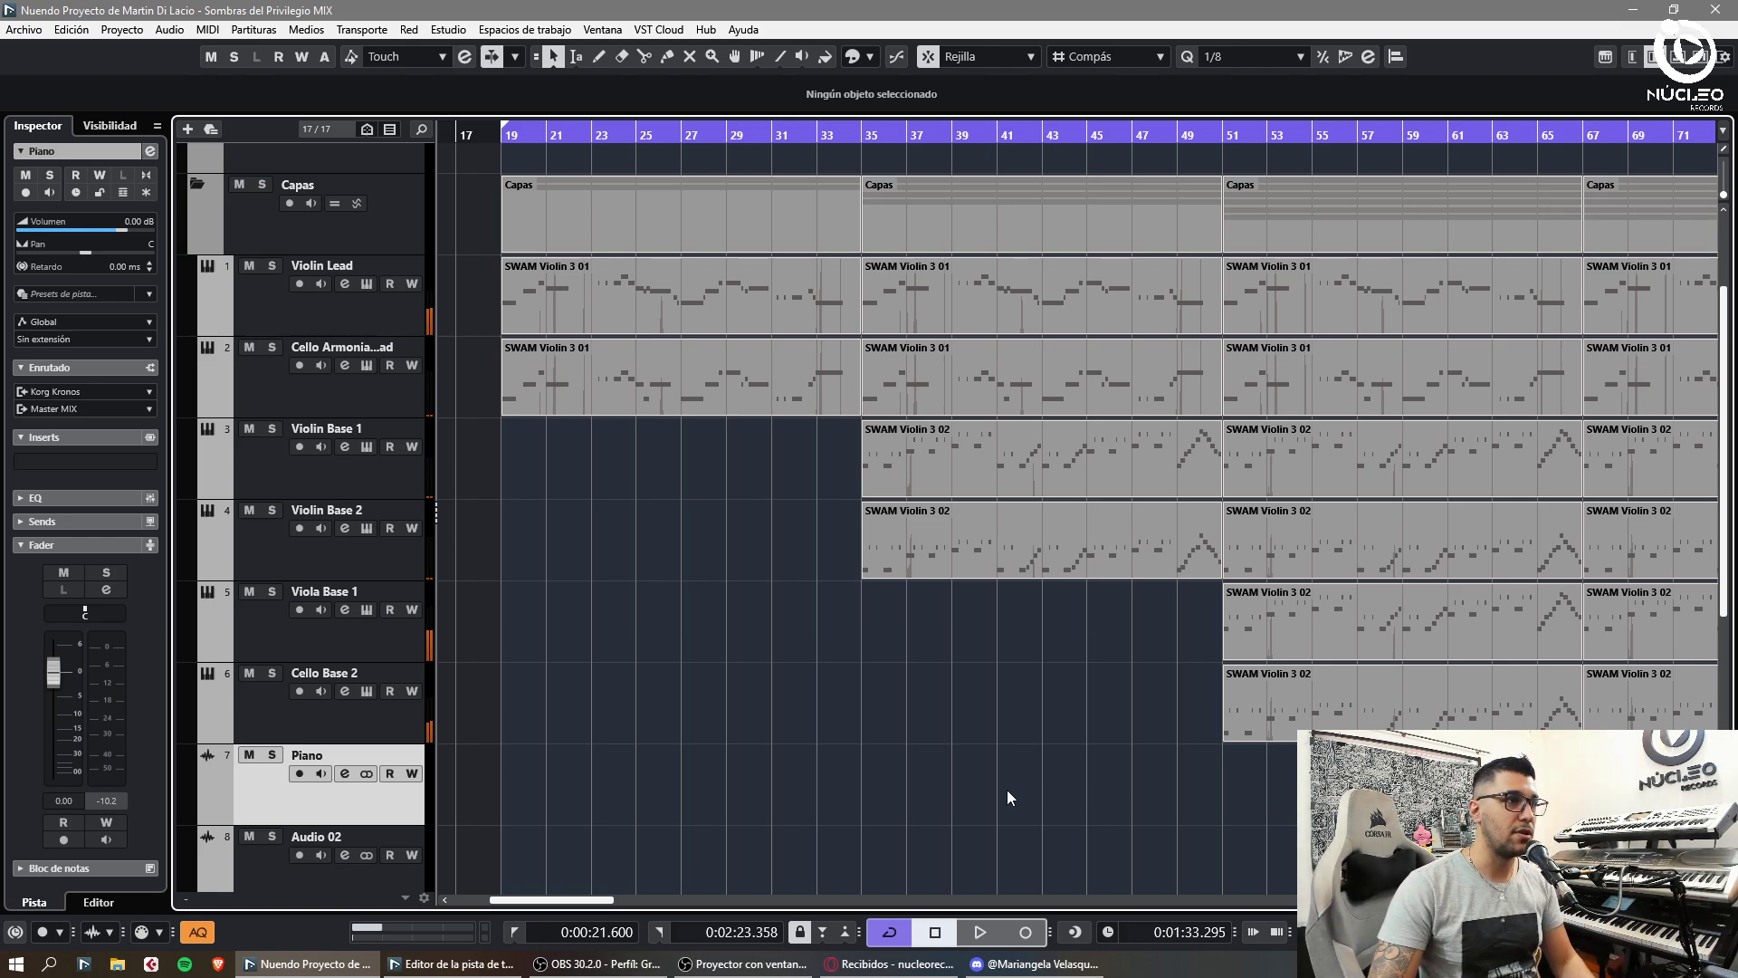
- Check the tempo around bar 88 in the tempo track editor and close the editor
key(g)
key(g)
key(g)
key(g)
key(h)
key(h)
key(g)
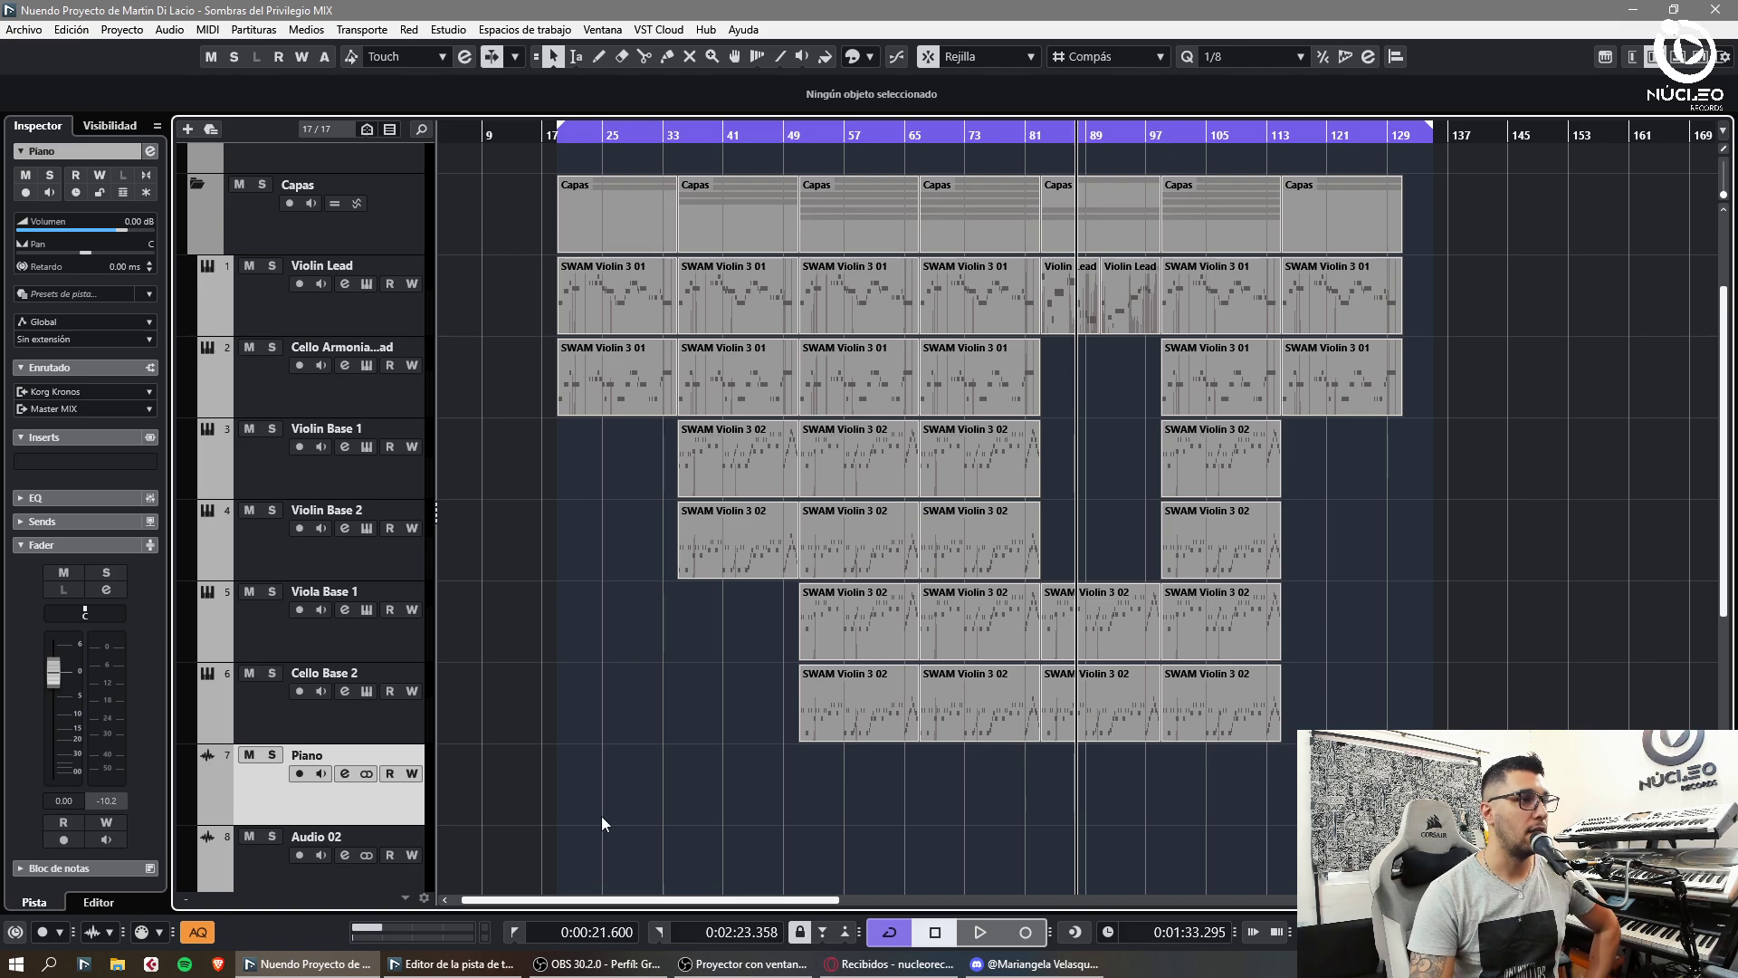
click(545, 964)
click(512, 964)
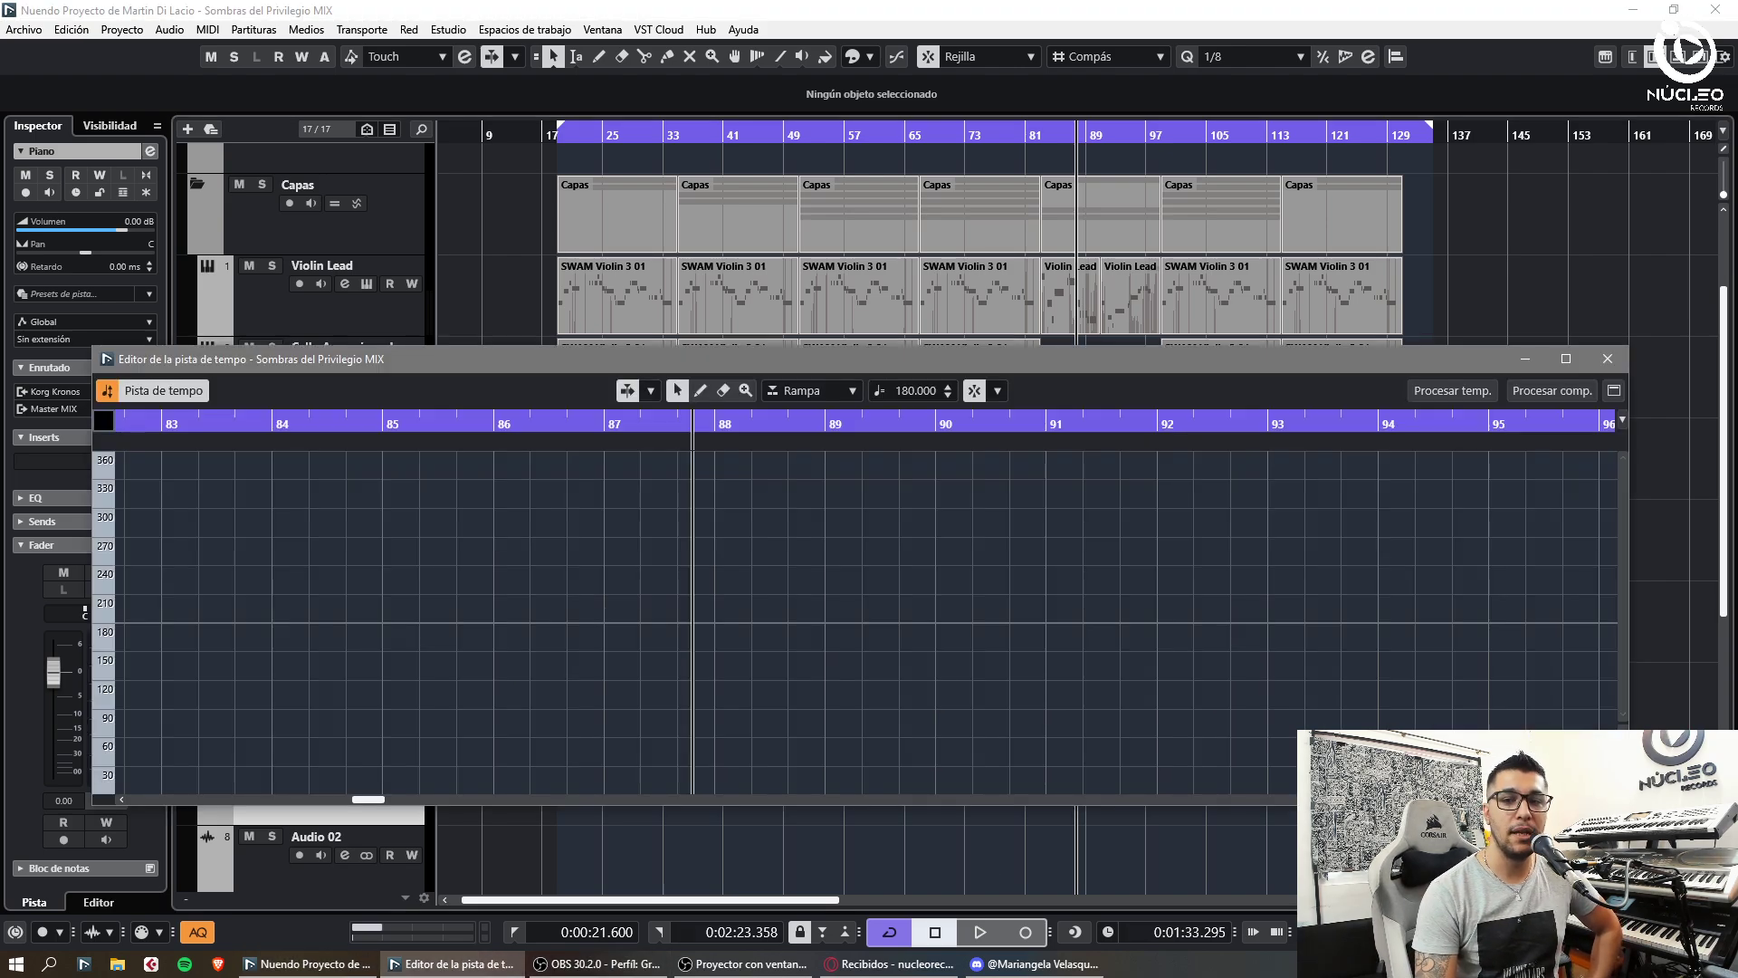
click(1607, 359)
- Return to the start of the project and delete the unused tracks Audio 02, Audio 03 and Audio 04
scroll(1197, 504, down, 4)
key(g)
key(g)
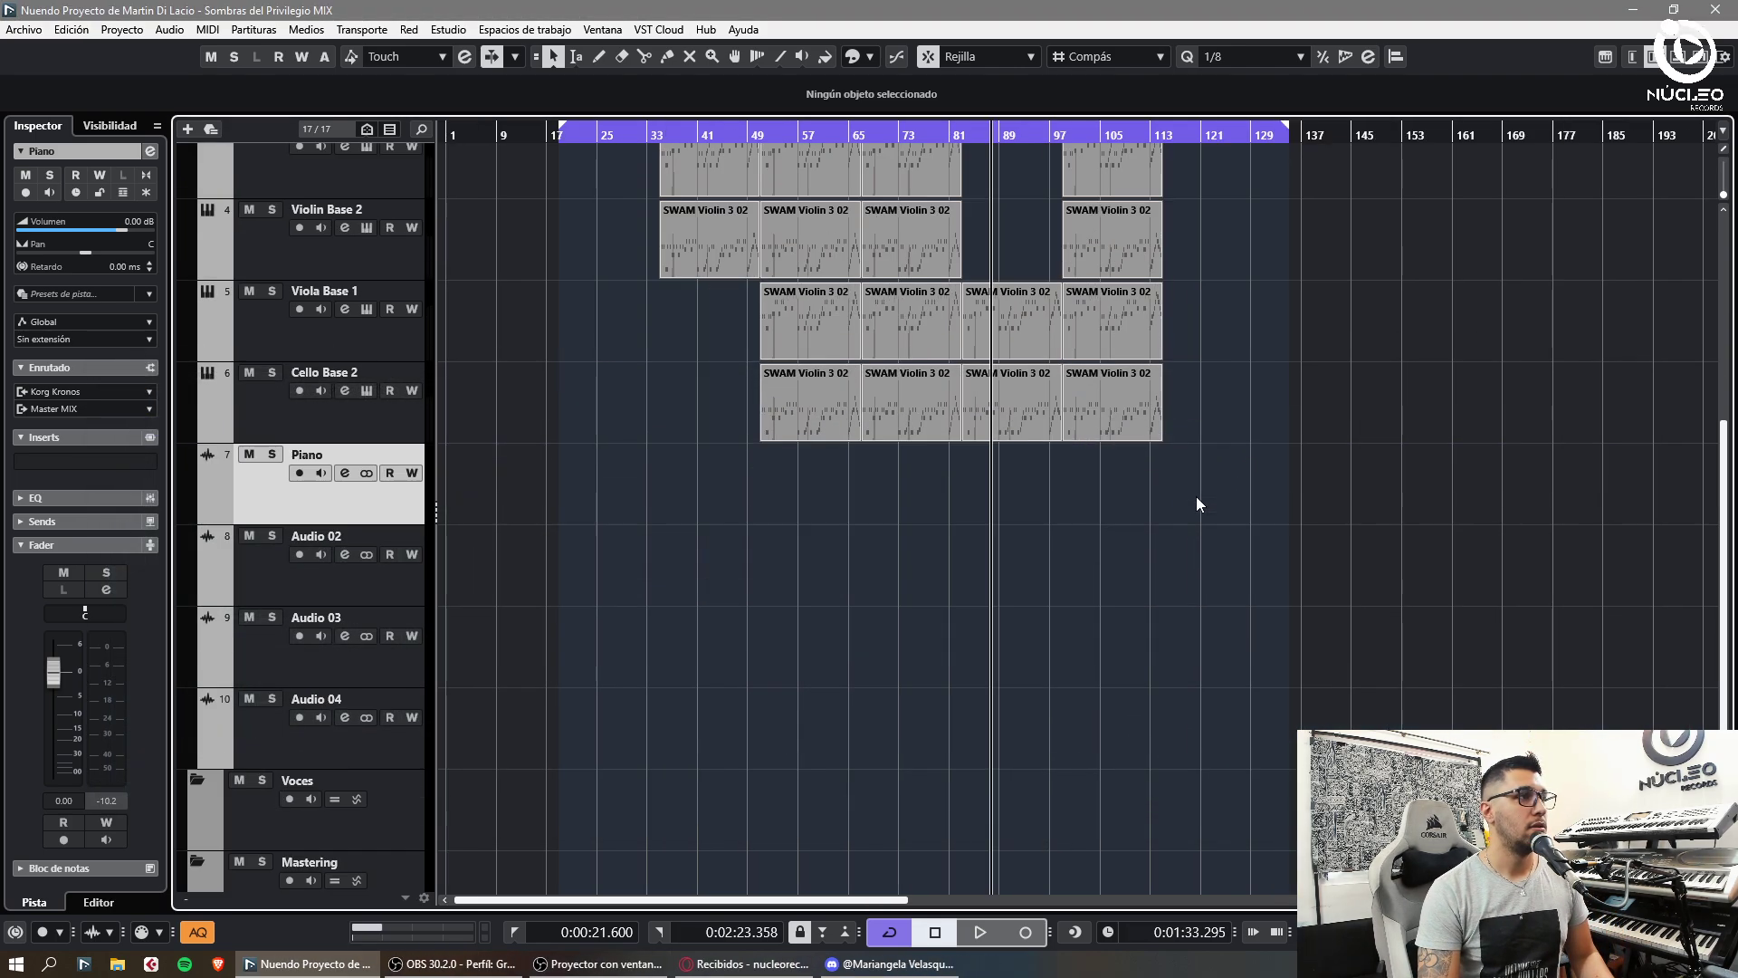
key(period)
key(h)
key(h)
key(h)
click(291, 601)
shift+click(290, 720)
key(Delete)
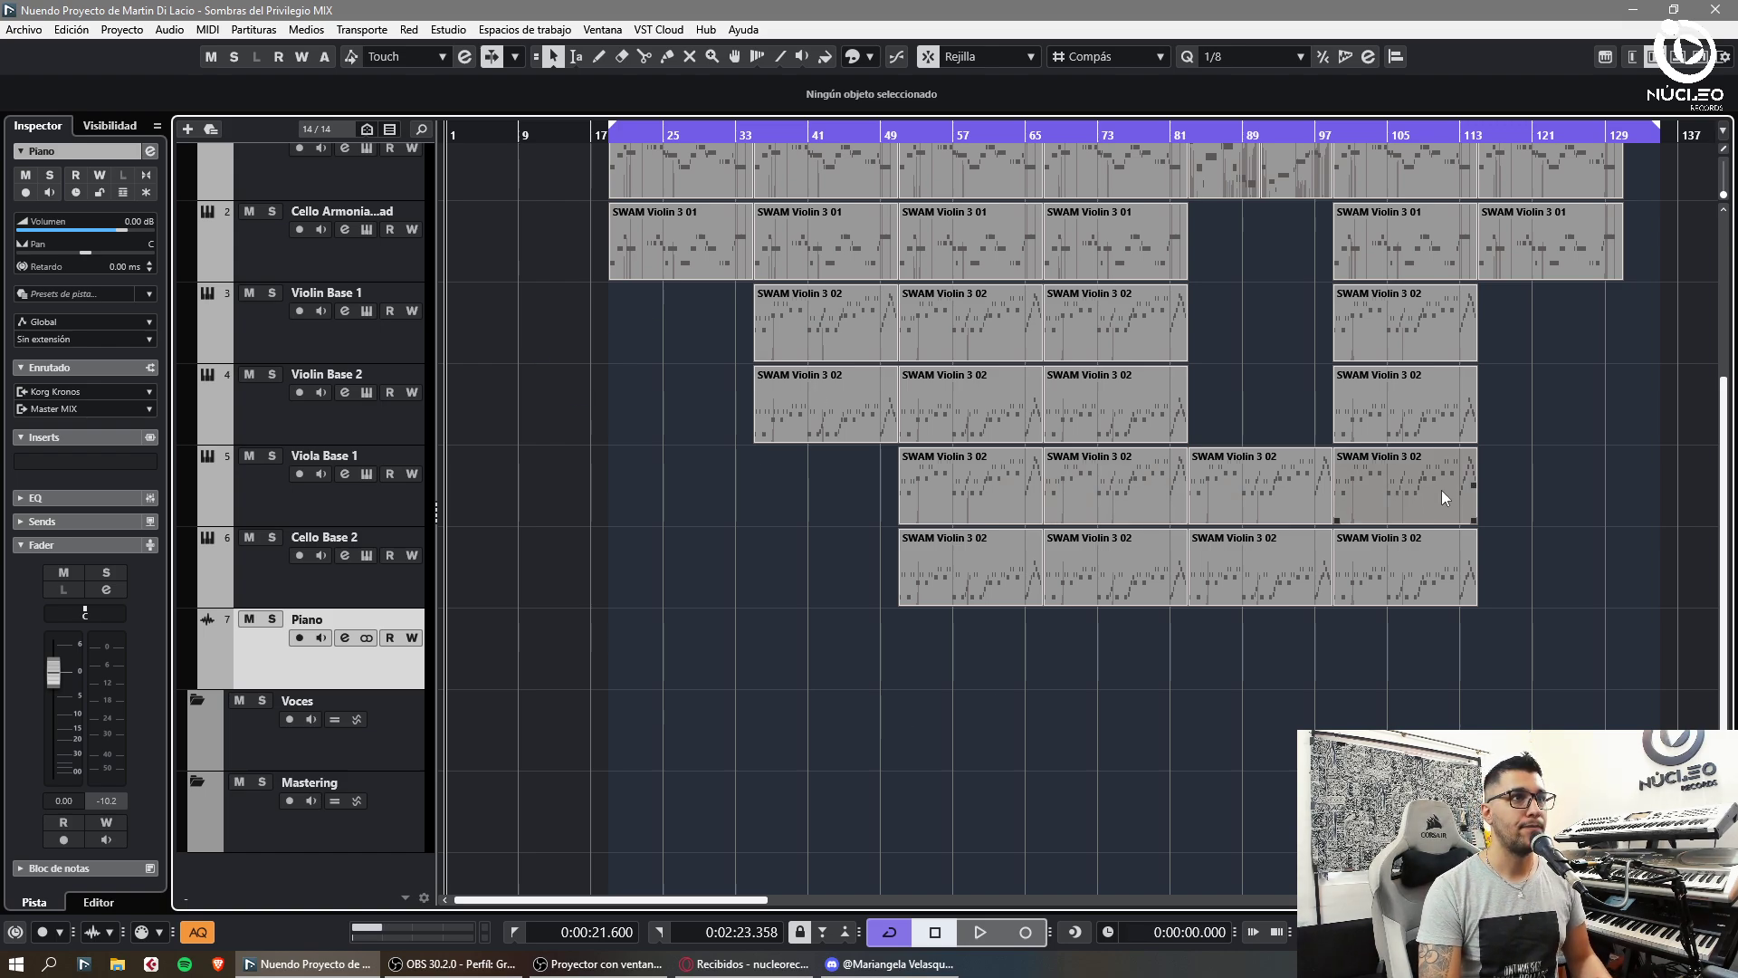
- Delete the Cello Armonia and Violin Lead copies in bars 115 to 131
click(1296, 134)
key(h)
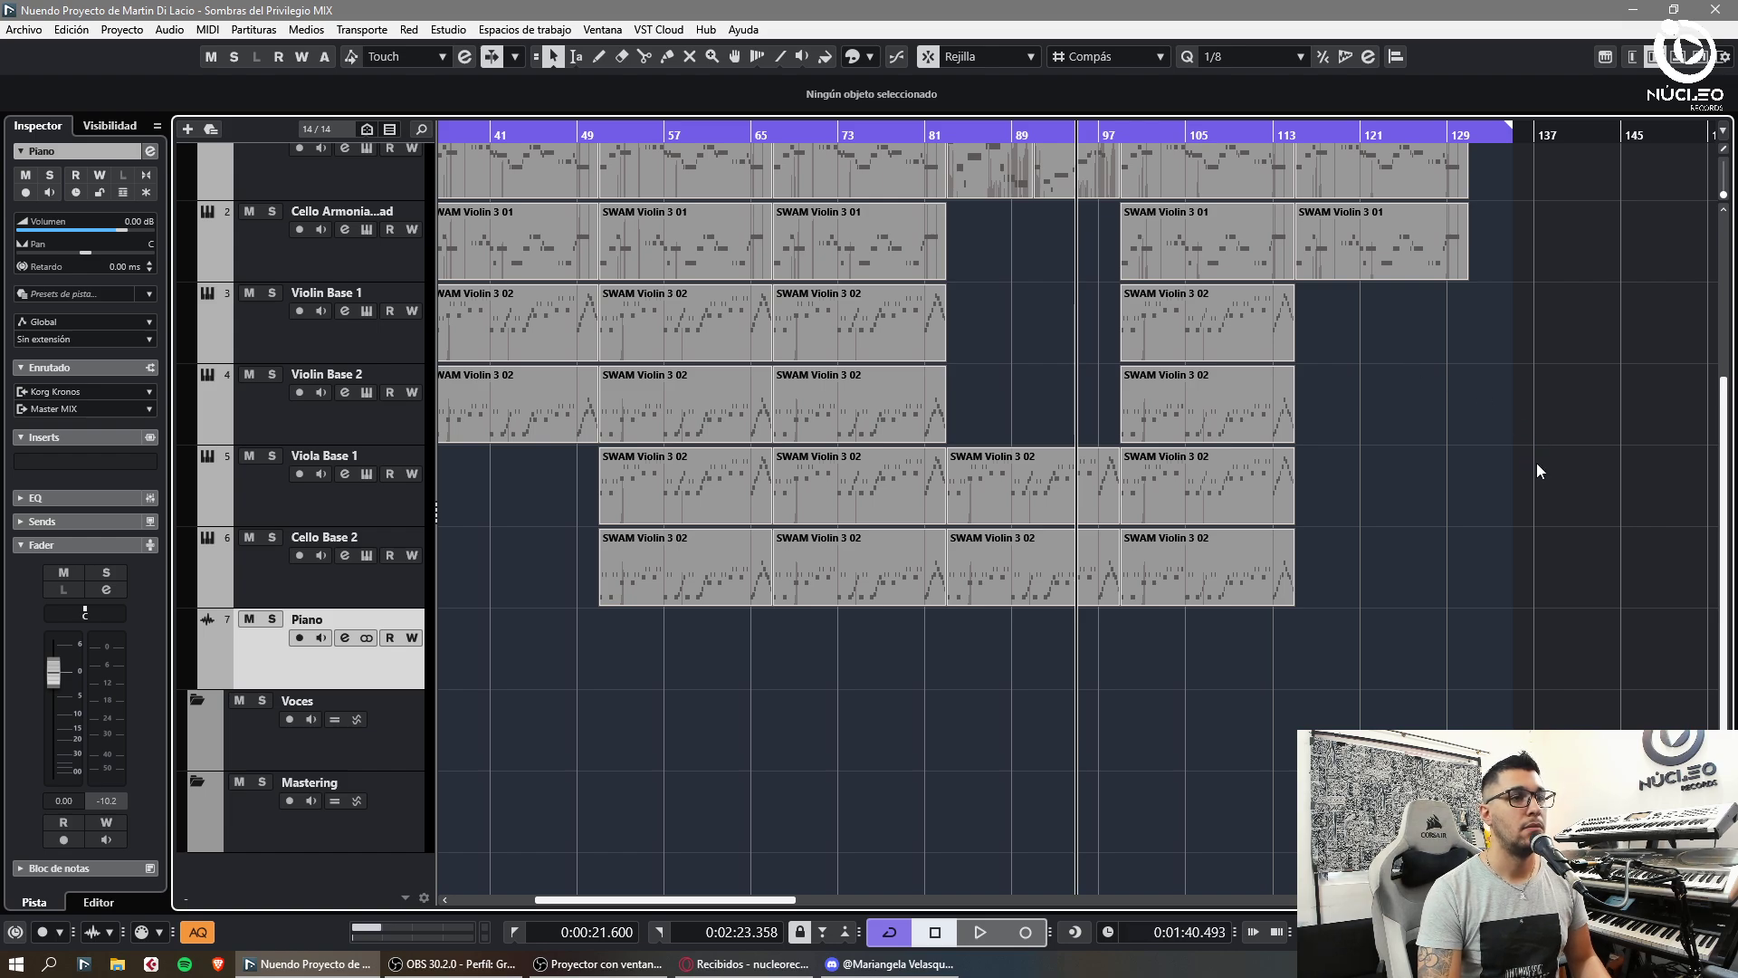
key(g)
key(g)
key(g)
key(g)
key(g)
key(h)
key(h)
key(h)
key(h)
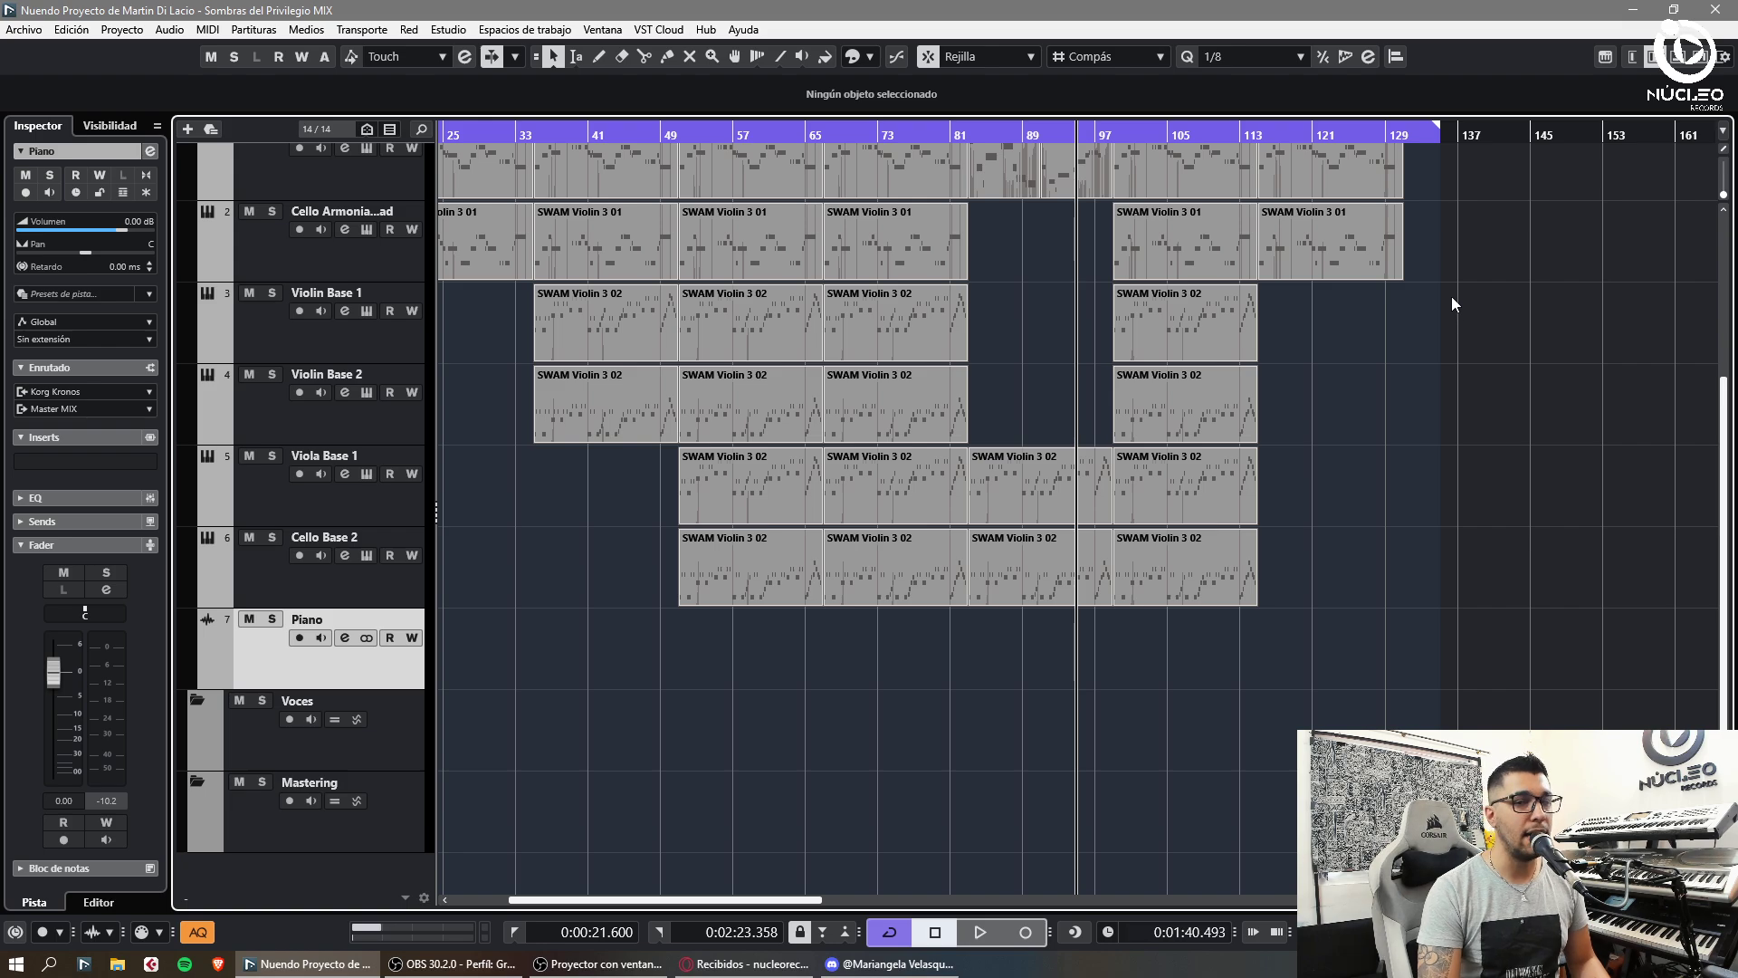
scroll(1377, 353, up, 2)
click(1306, 380)
key(Delete)
click(1349, 333)
key(Delete)
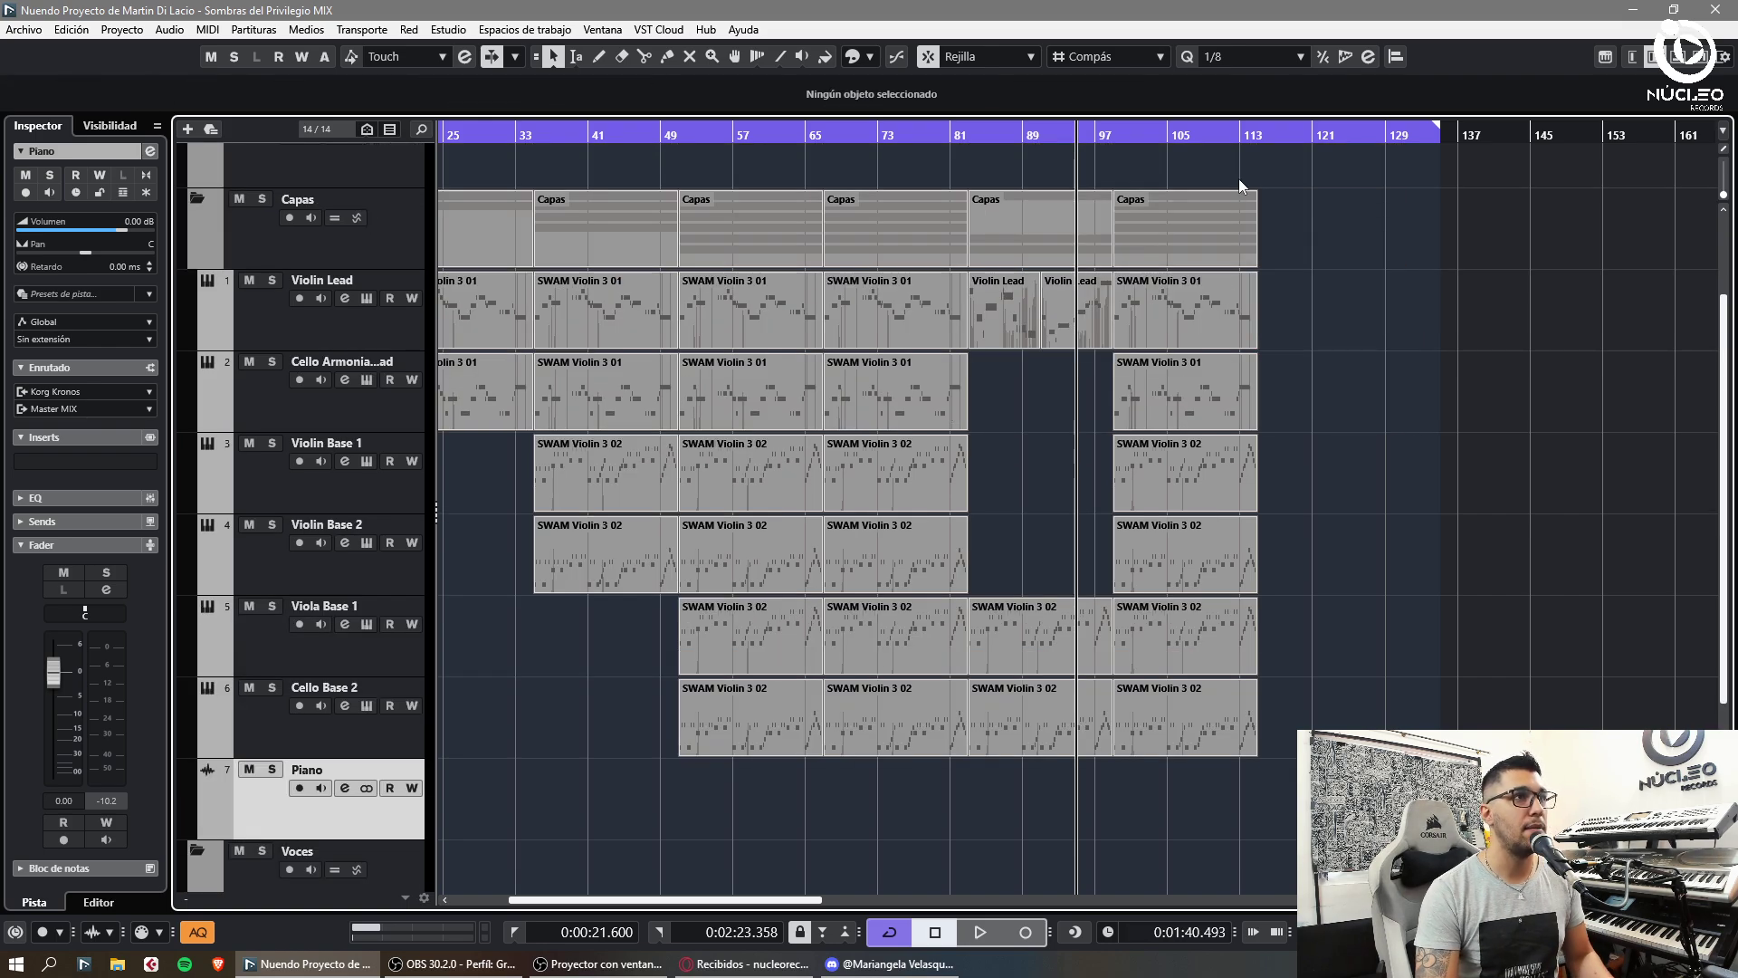
- Turn off cycle playback and try pasting the copied six-track string section at bar 115
key(KP_Divide)
click(1256, 136)
key(h)
key(ctrl+v)
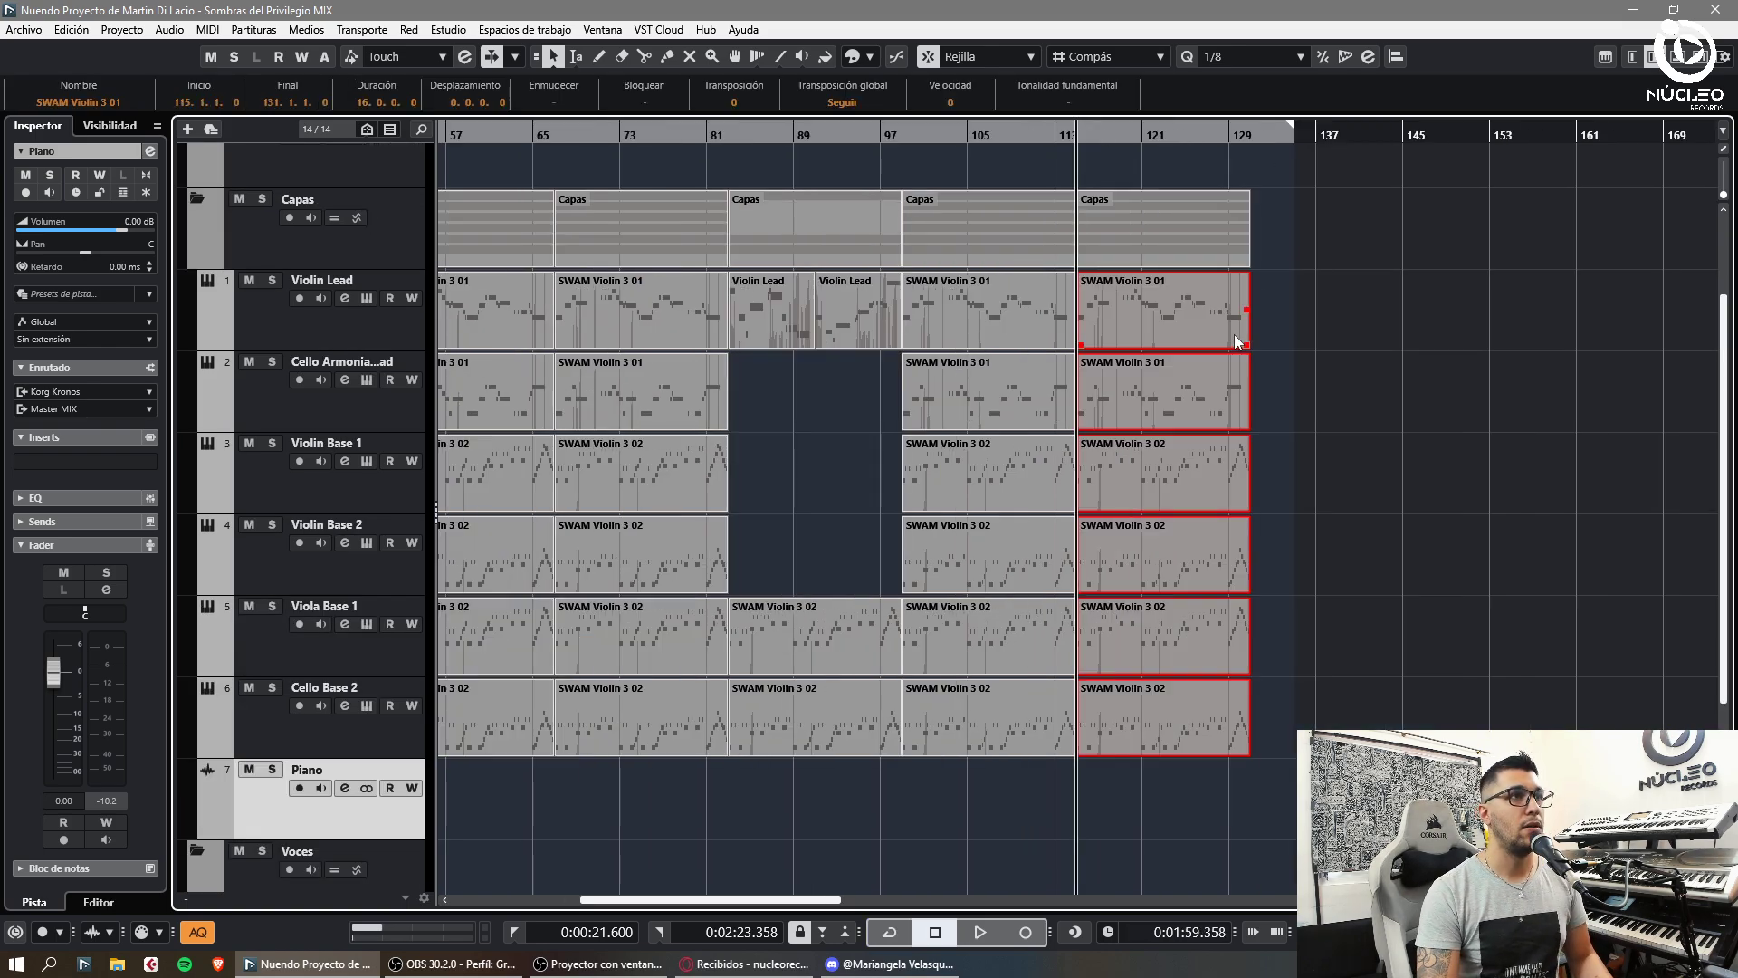
key(ctrl+z)
- Remove the tempo ramp between bars 113 and 115 from the tempo track and close its editor
key(ctrl+t)
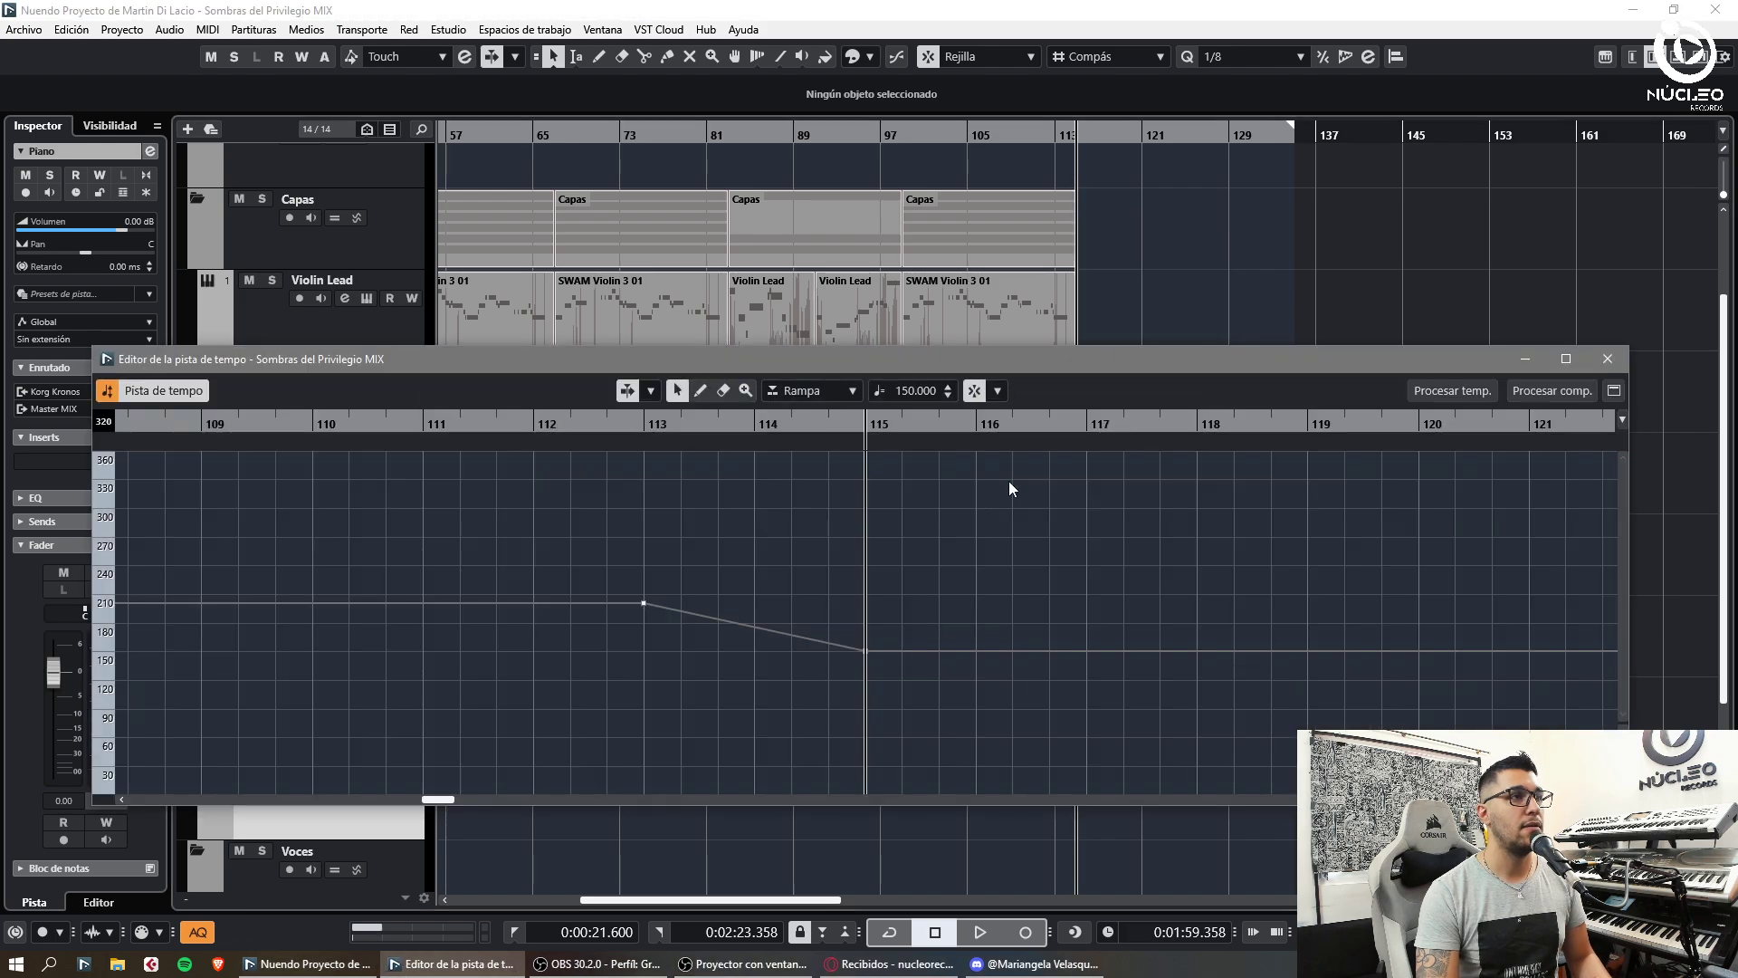
key(ctrl+shift+z)
key(Delete)
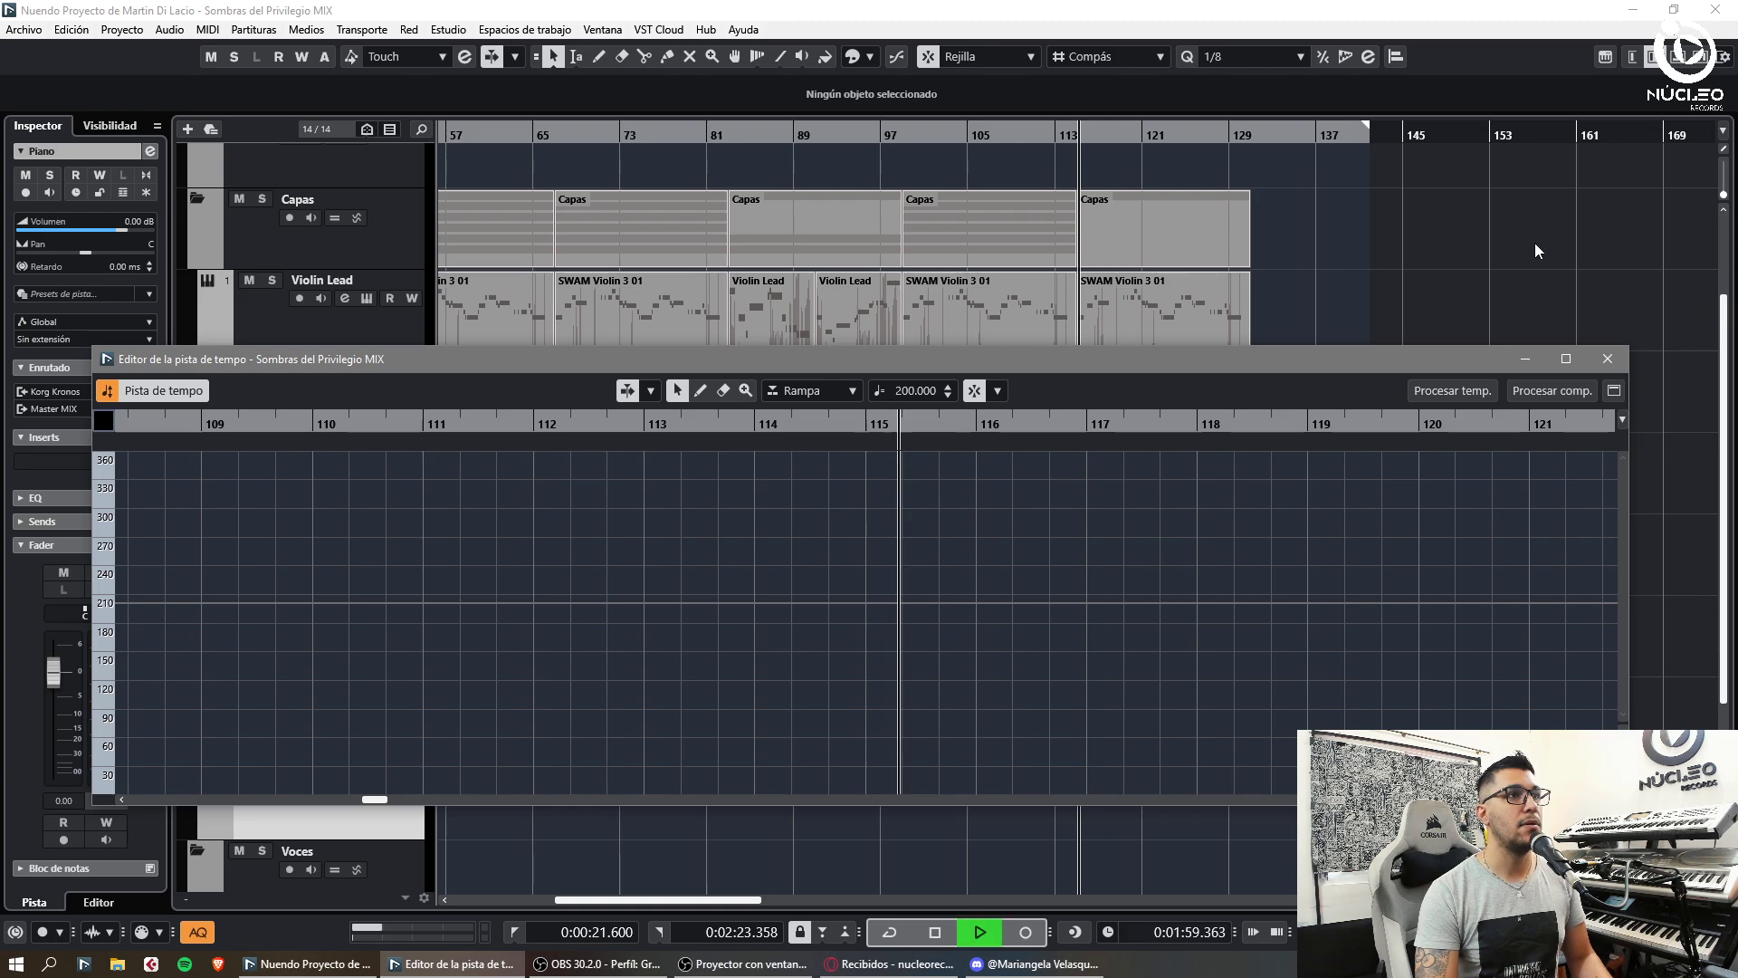
click(1607, 358)
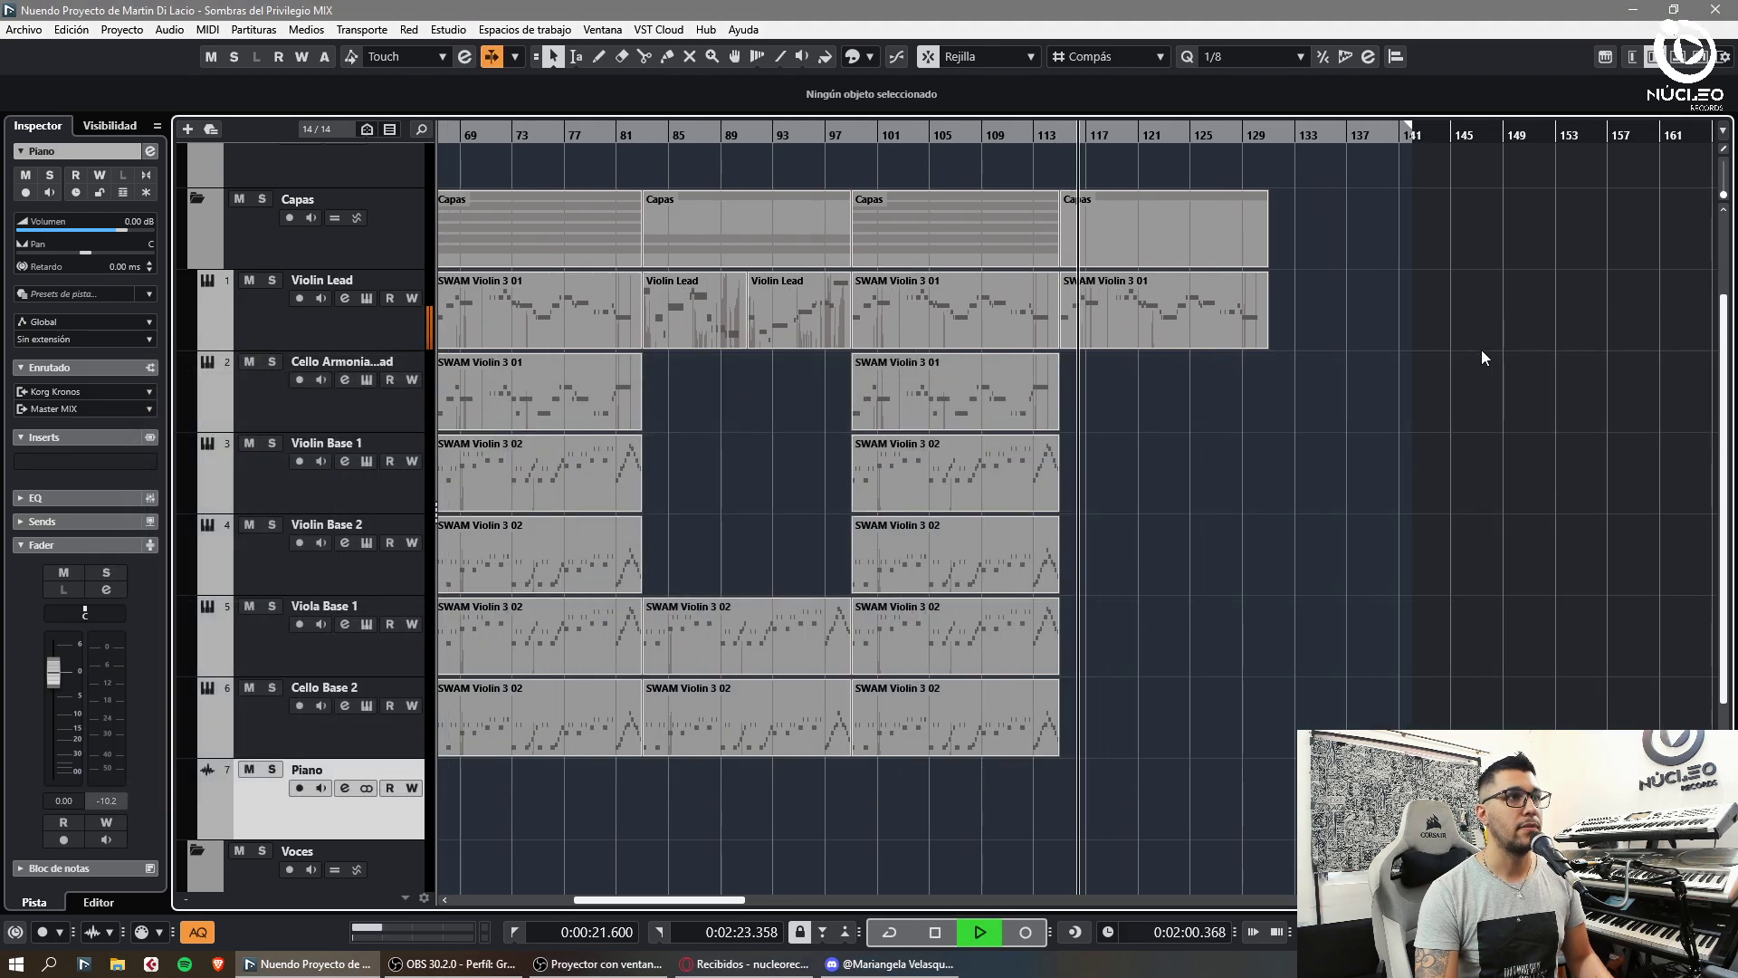
- Play the repeated string section from bar 115 through bar 130
click(1451, 580)
key(h)
key(h)
key(h)
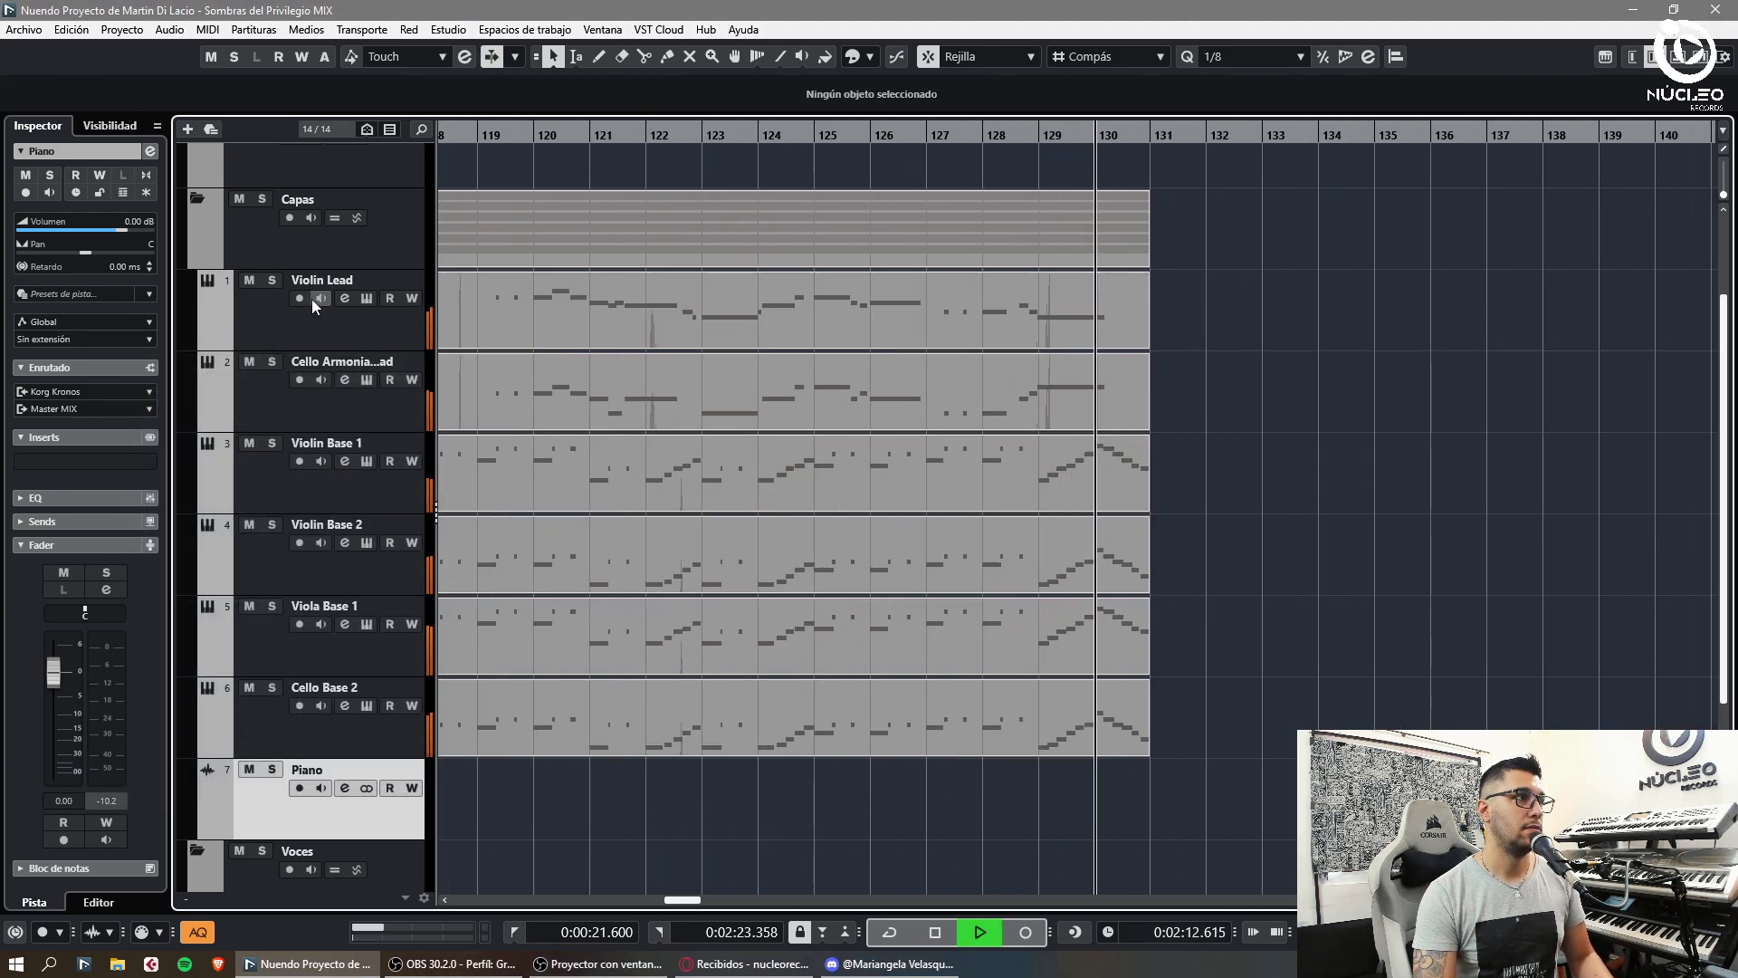
- Record-enable the Violin Lead track, stop playback, and start recording a new part from bar 131
click(298, 298)
key(h)
key(space)
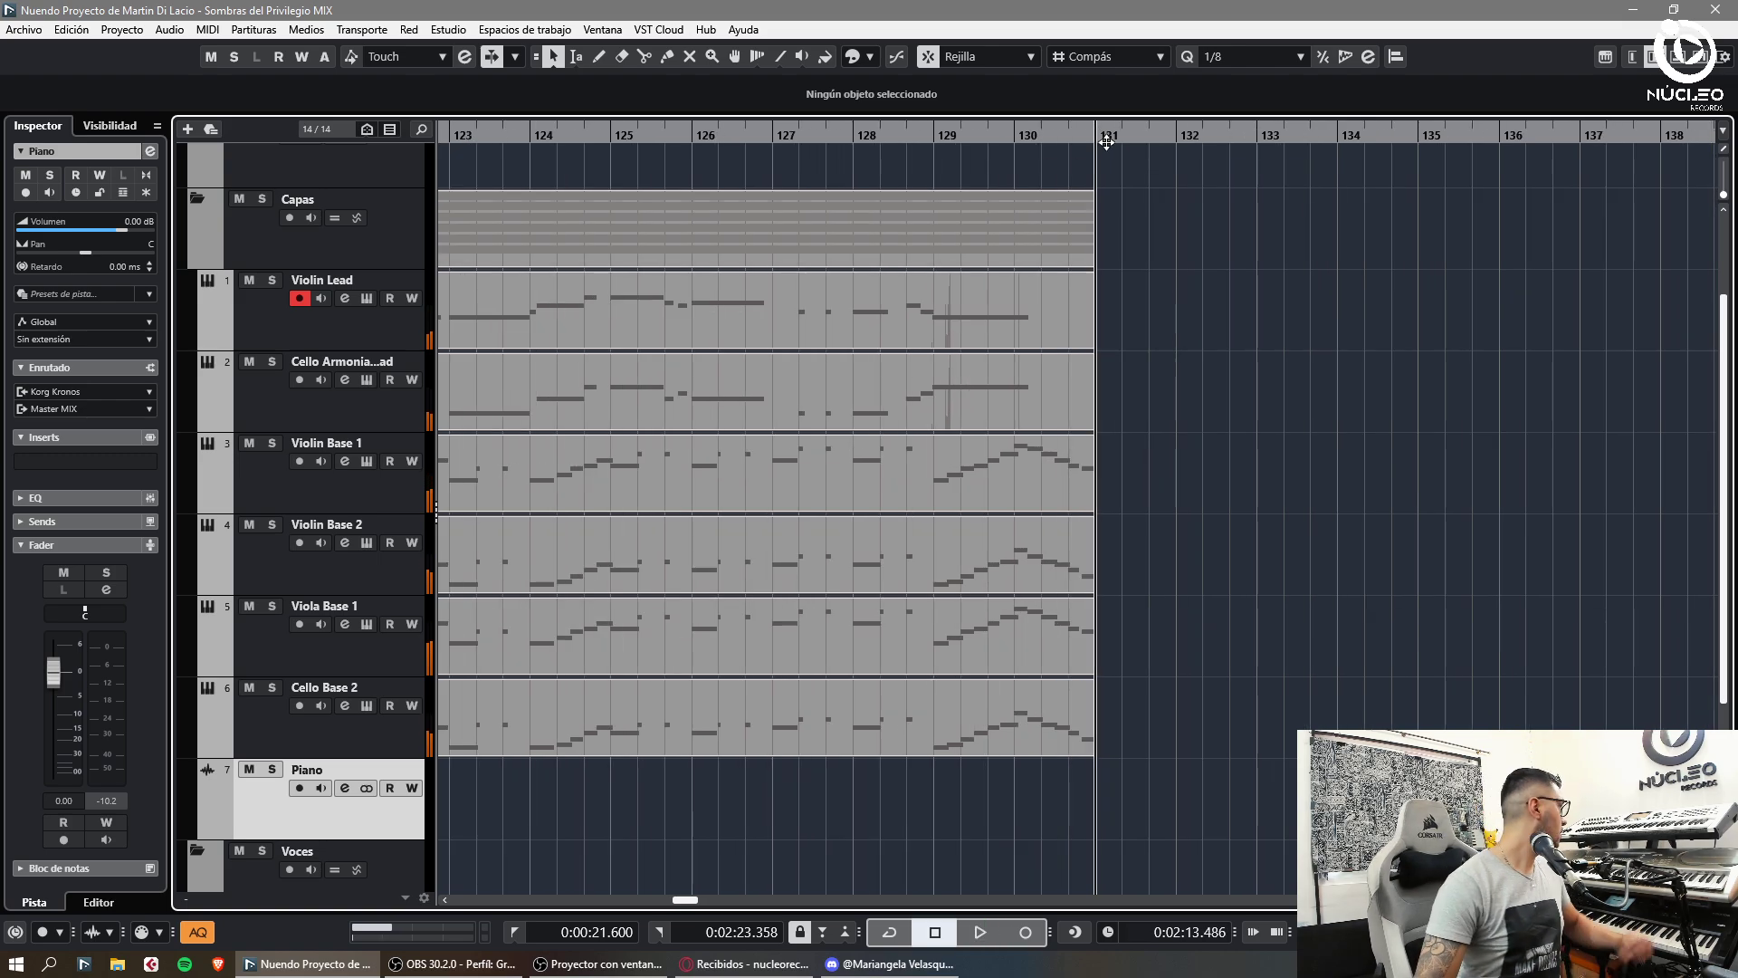
key(KP_Multiply)
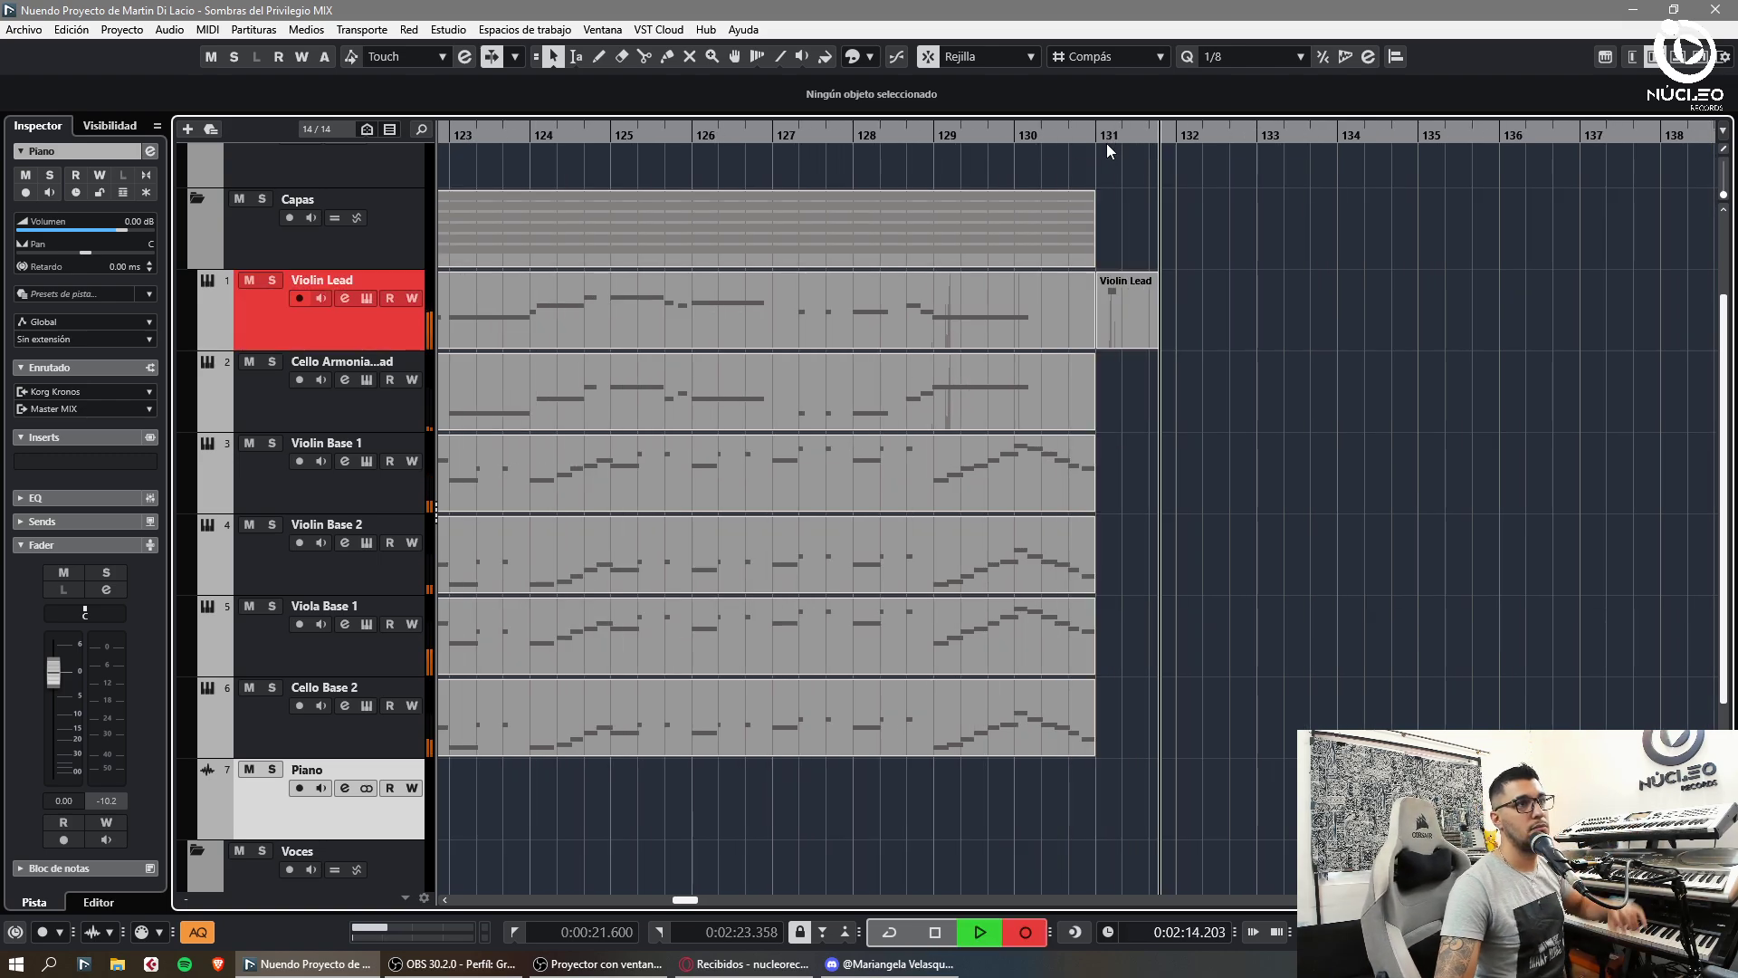
- Record a closing note on the Violin Lead track around bar 131
key(KP_Multiply)
key(h)
click(963, 164)
key(h)
key(space)
- Move the newly recorded Violin Lead clip slightly earlier with snapping turned off
key(j)
drag(761, 315, 740, 316)
click(826, 387)
- Split the new Violin Lead clip at bars 131 and 132, deleting everything outside that single bar
key(3)
click(707, 317)
key(ctrl+z)
key(j)
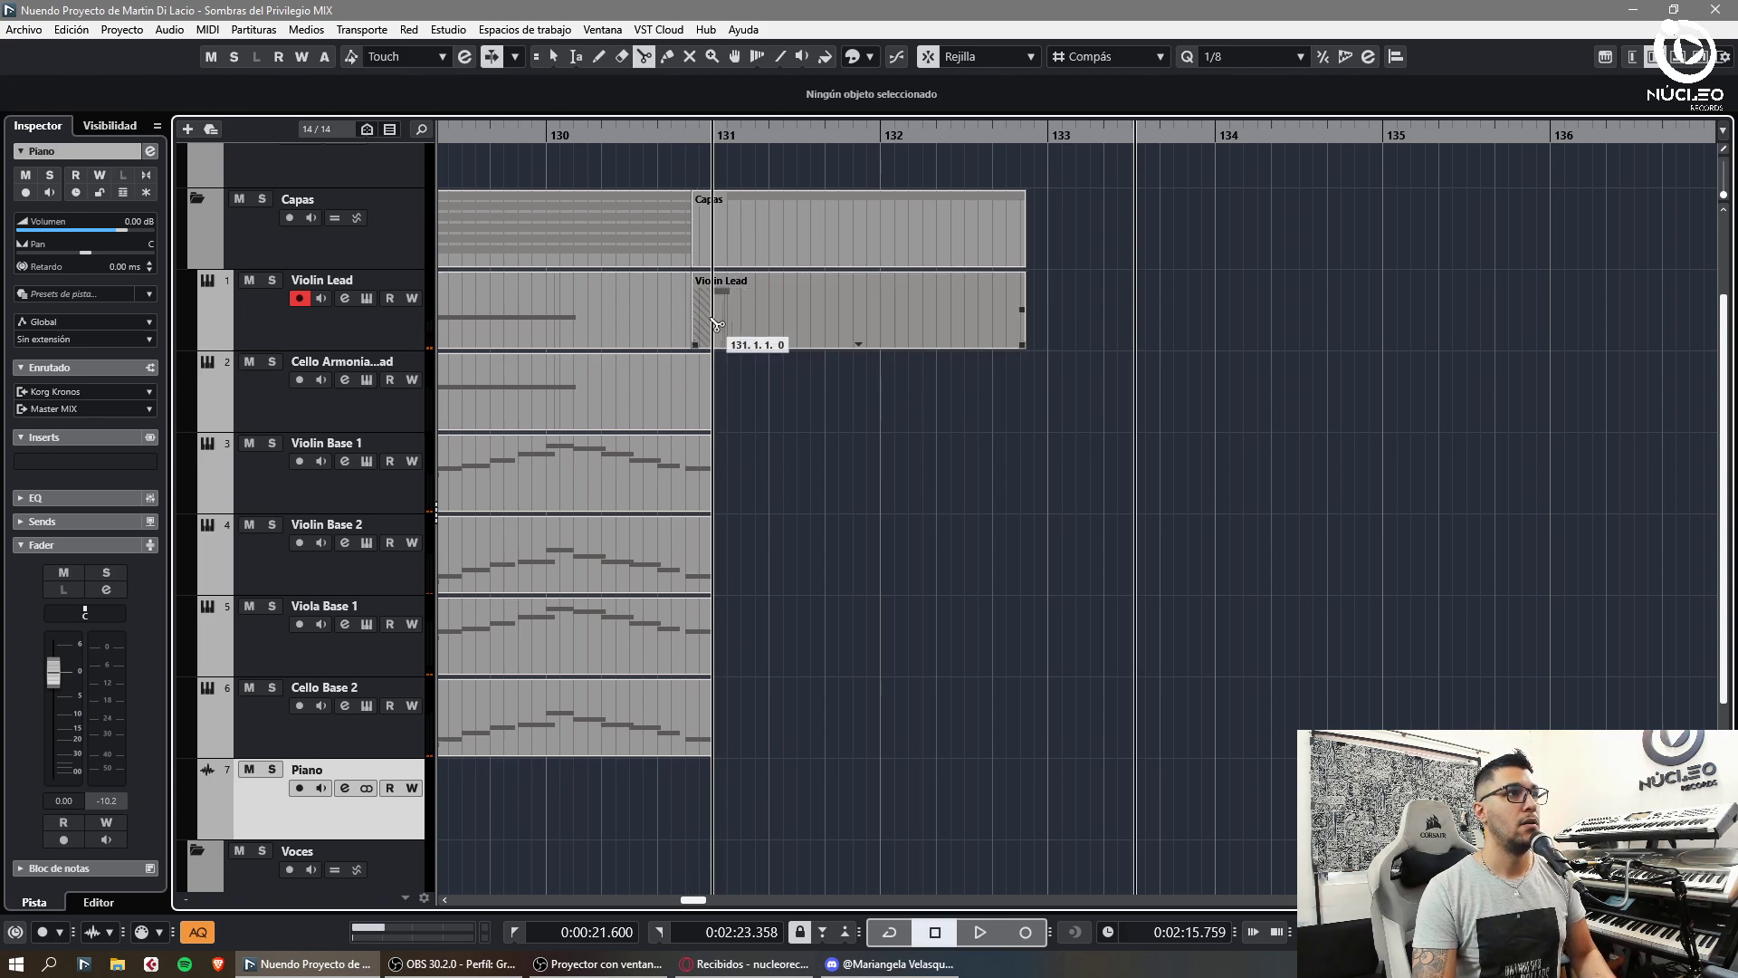
click(712, 323)
key(1)
click(702, 323)
key(Delete)
click(912, 344)
alt+click(915, 343)
key(Delete)
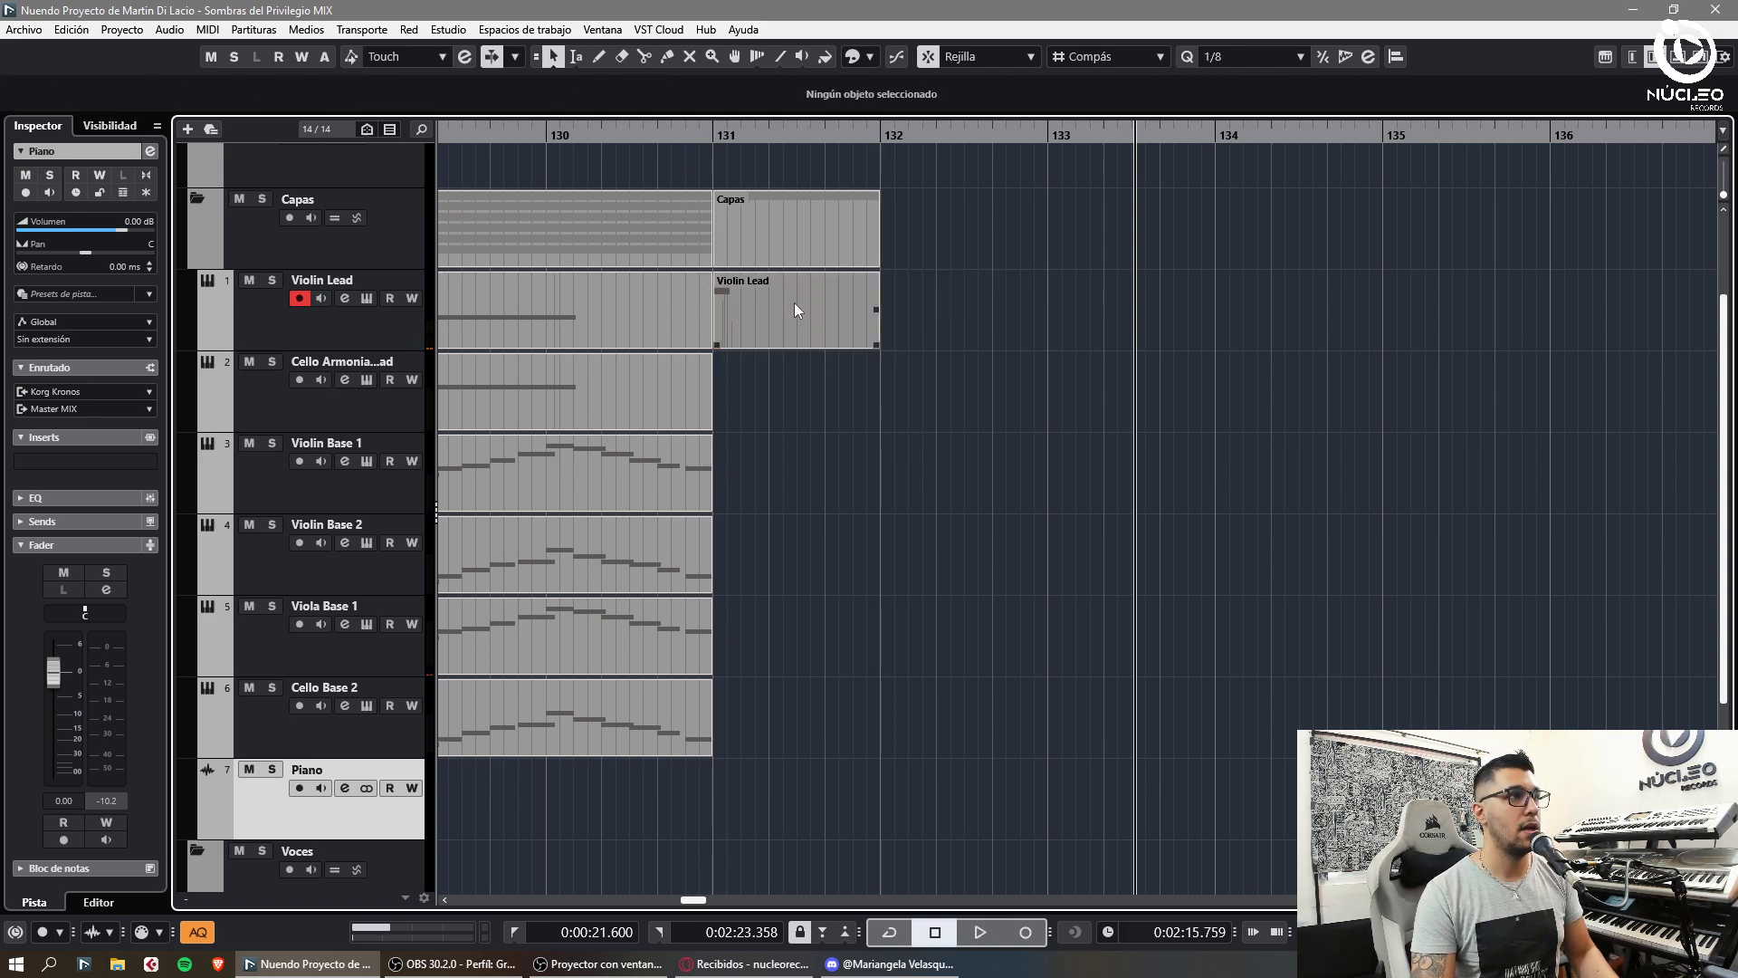
- Copy the one-bar Violin Lead clip at bar 131 to the two cello, two violin base and viola tracks below
drag(795, 308, 814, 389)
drag(815, 391, 798, 475)
key(ctrl+d)
drag(947, 489, 790, 554)
key(ctrl+d)
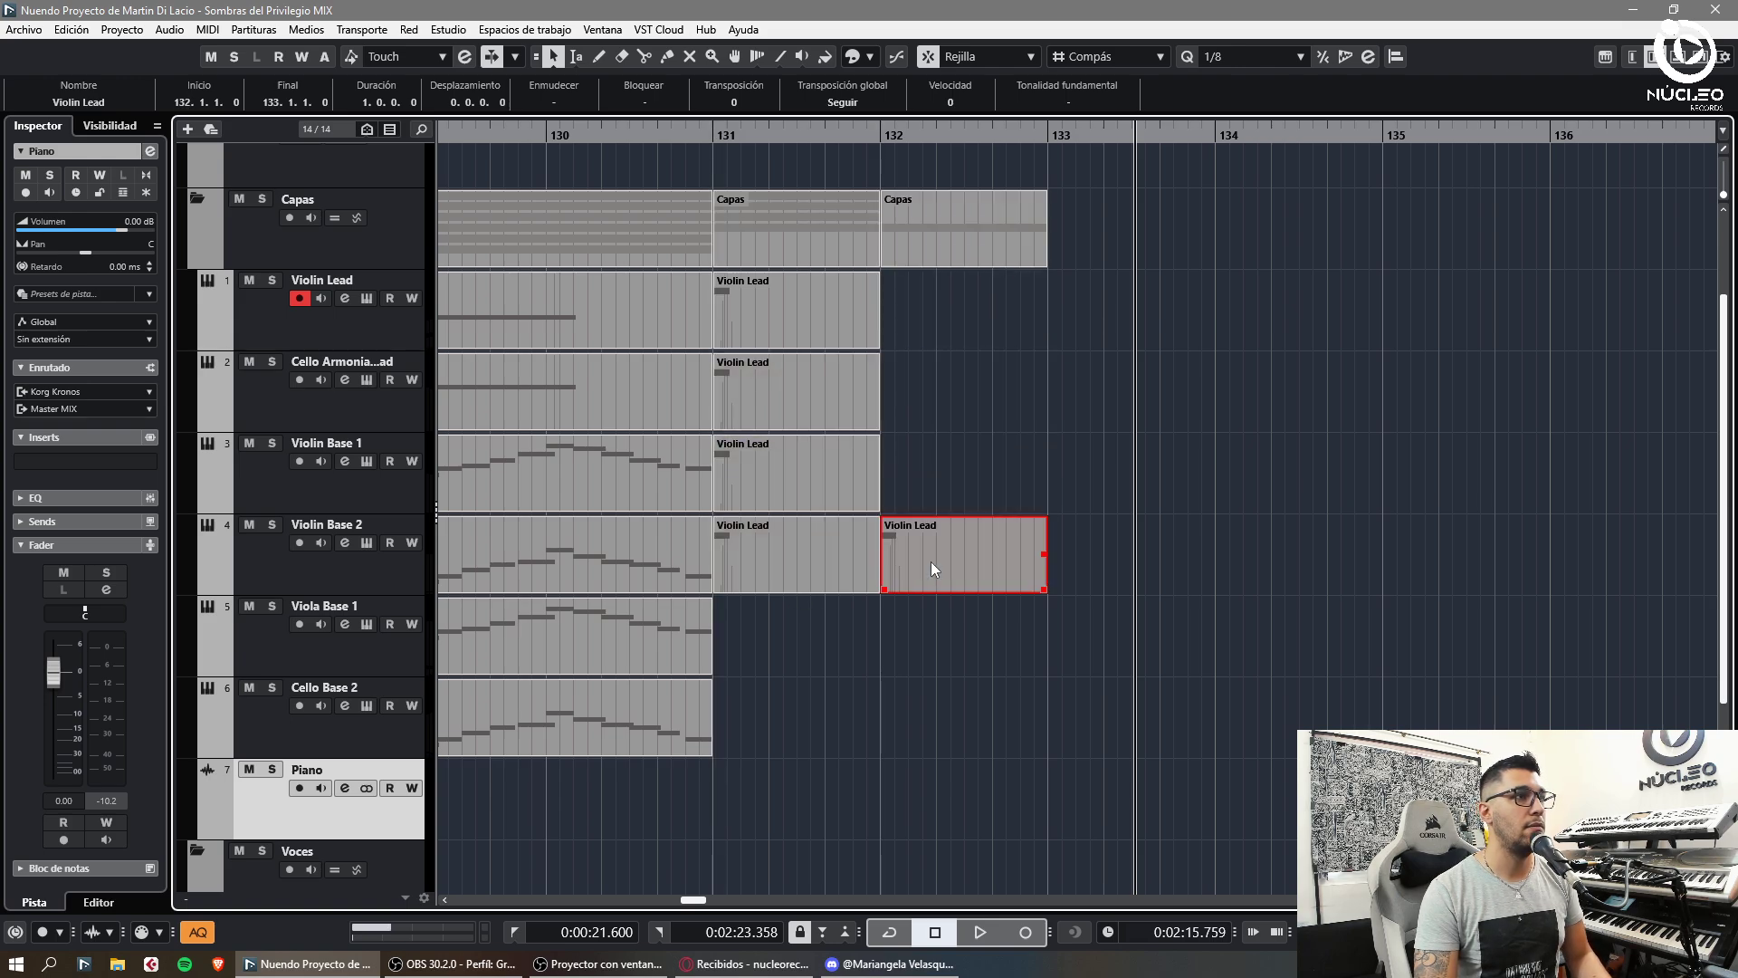
drag(930, 561, 789, 634)
key(ctrl+d)
drag(942, 639, 790, 714)
- Play back the string ending at bar 131 to check the closing note on all tracks
click(742, 164)
key(space)
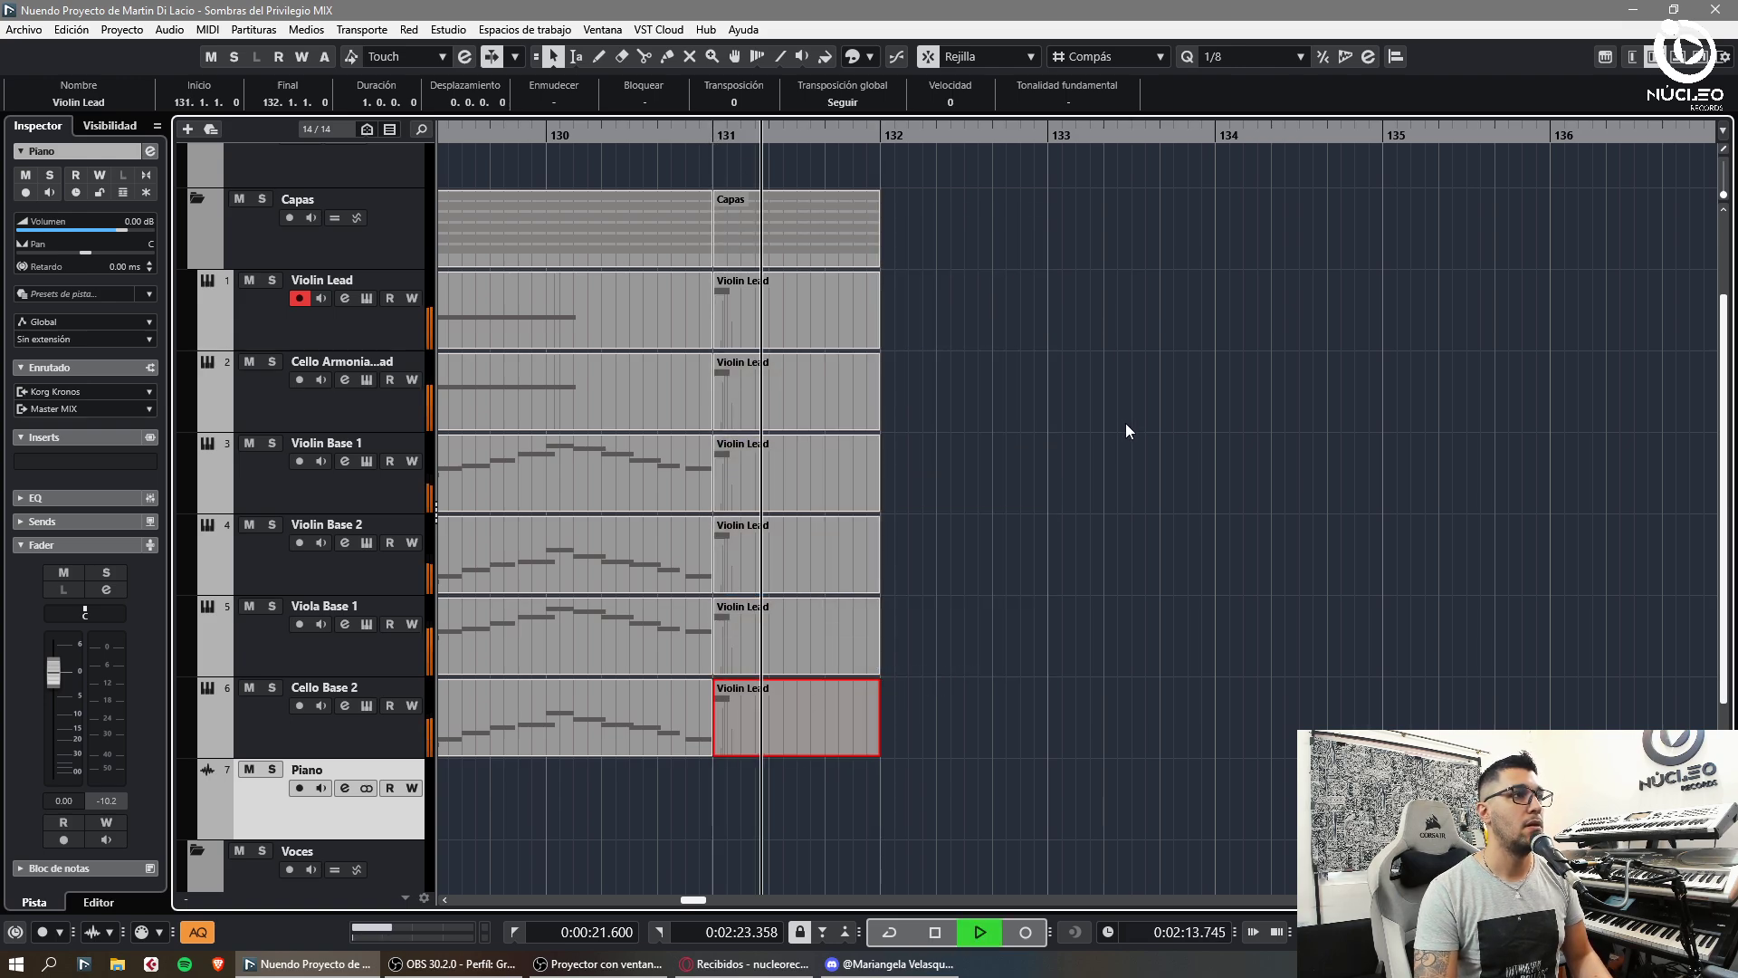
click(1127, 422)
click(721, 128)
key(g)
key(g)
key(g)
key(g)
key(g)
key(g)
key(g)
key(g)
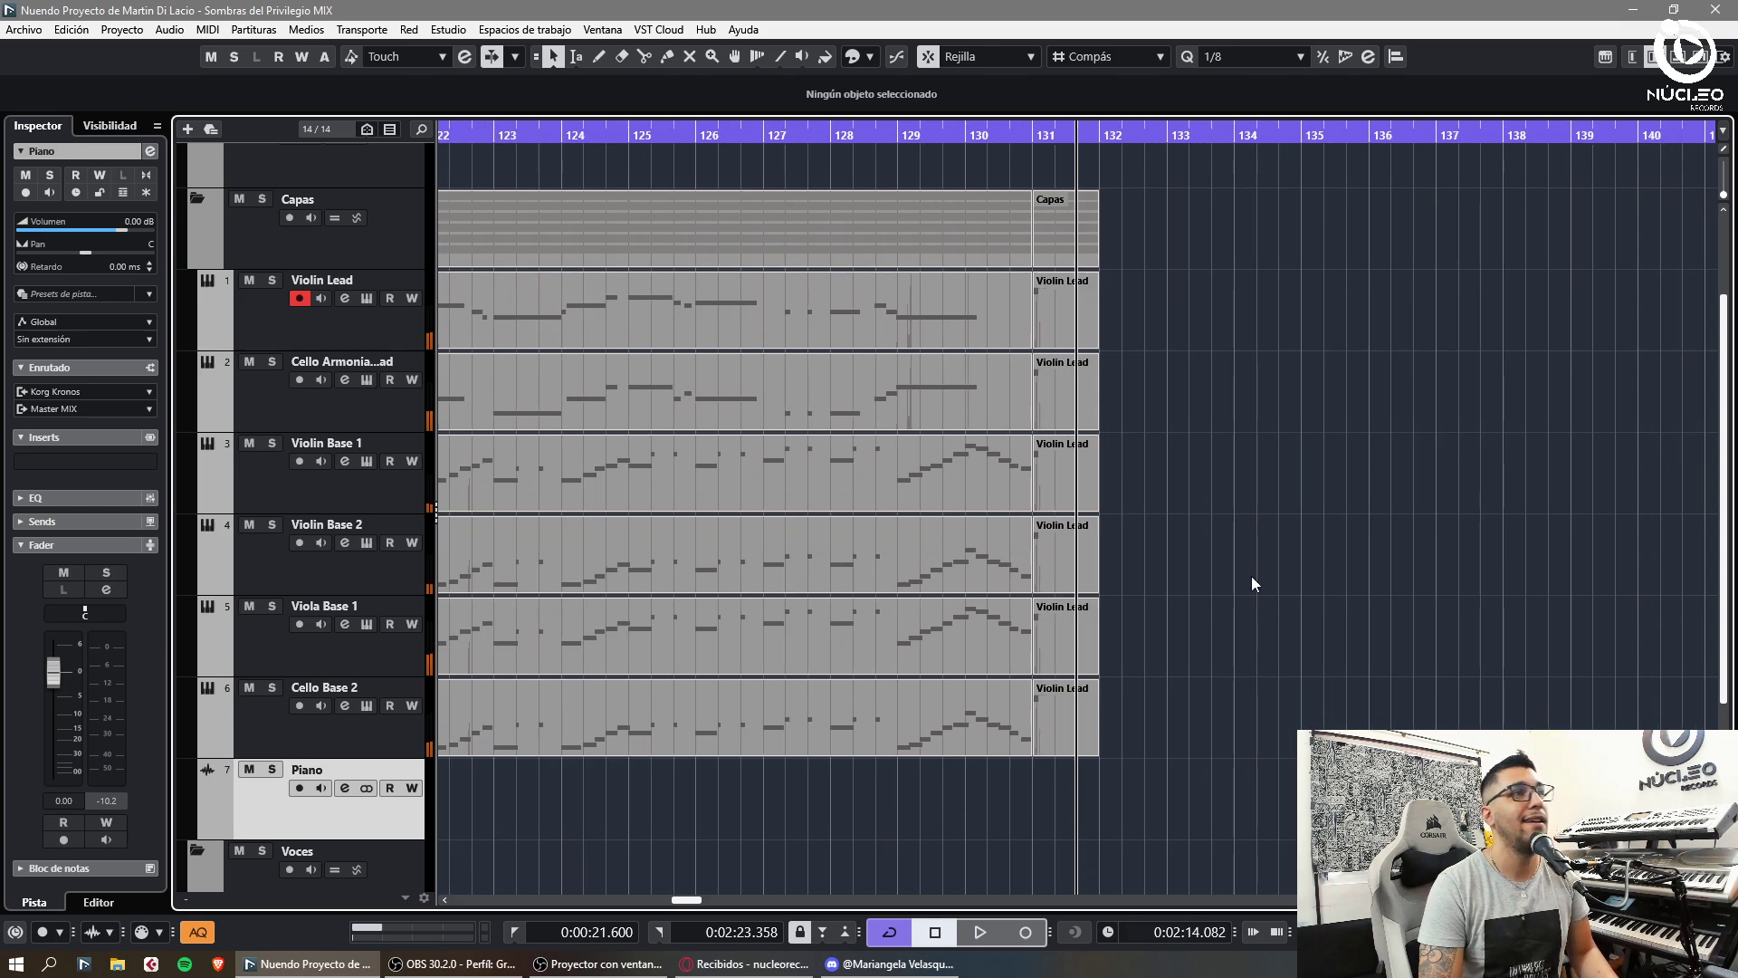
key(alt+Tab)
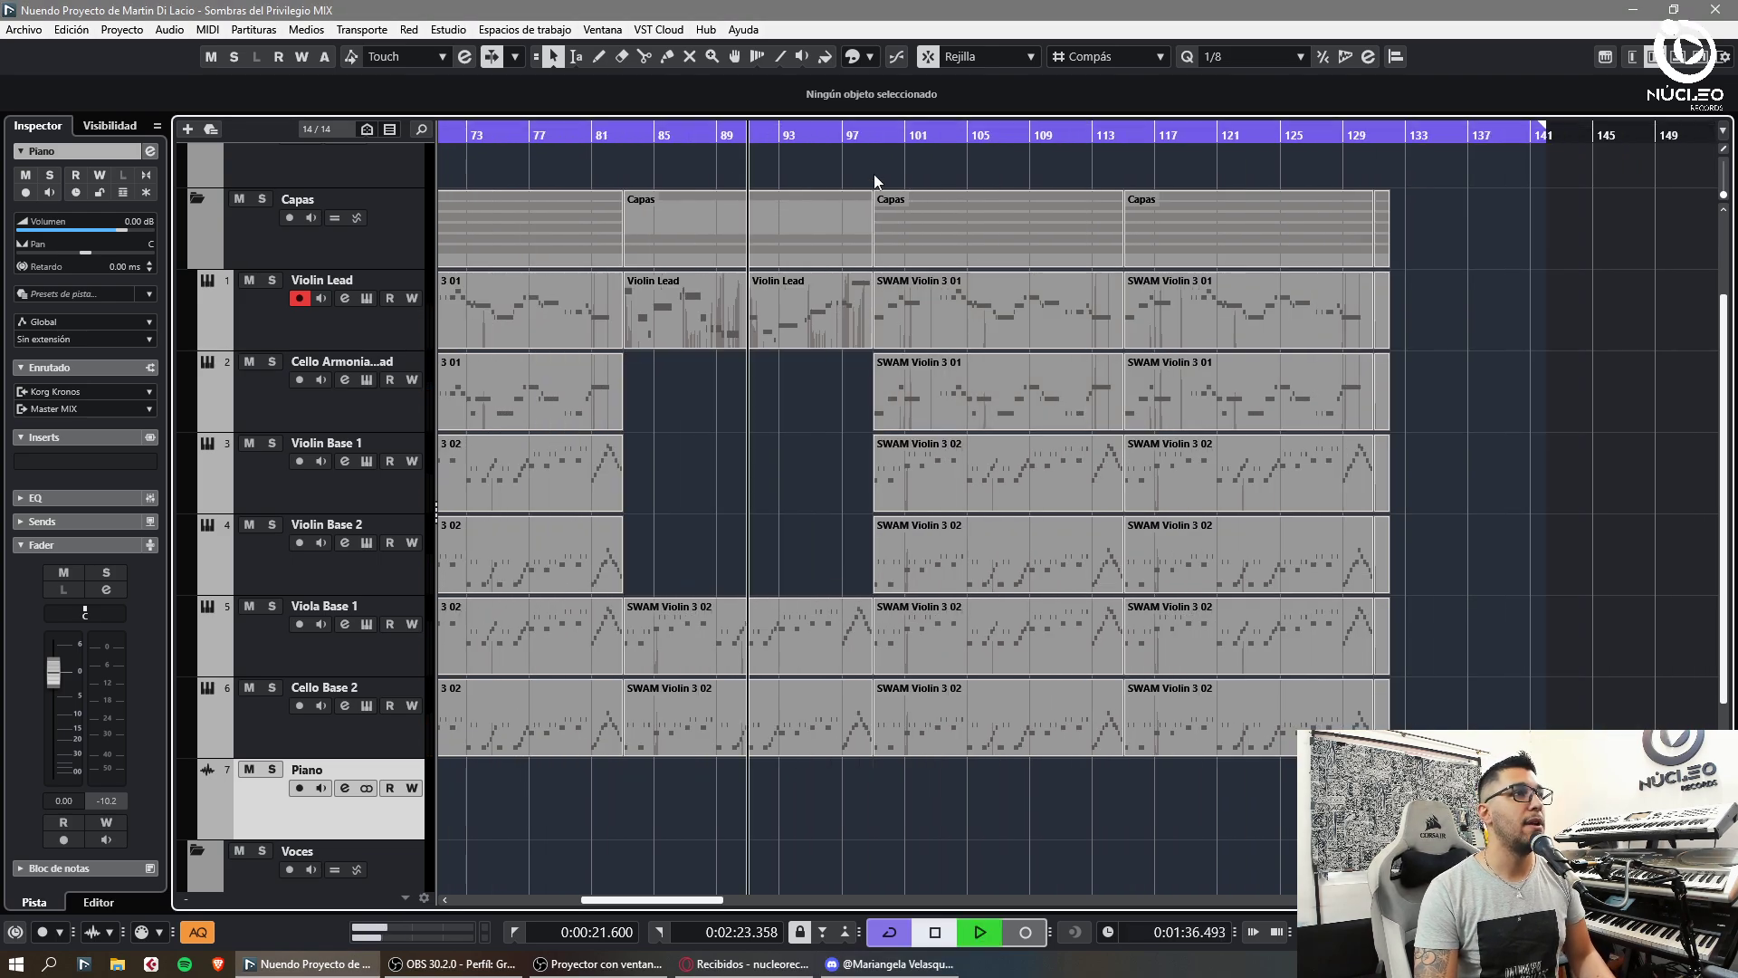
- Open the tempo track editor and add a ramp point at bar 108 at about 228 BPM
key(ctrl+t)
key(g)
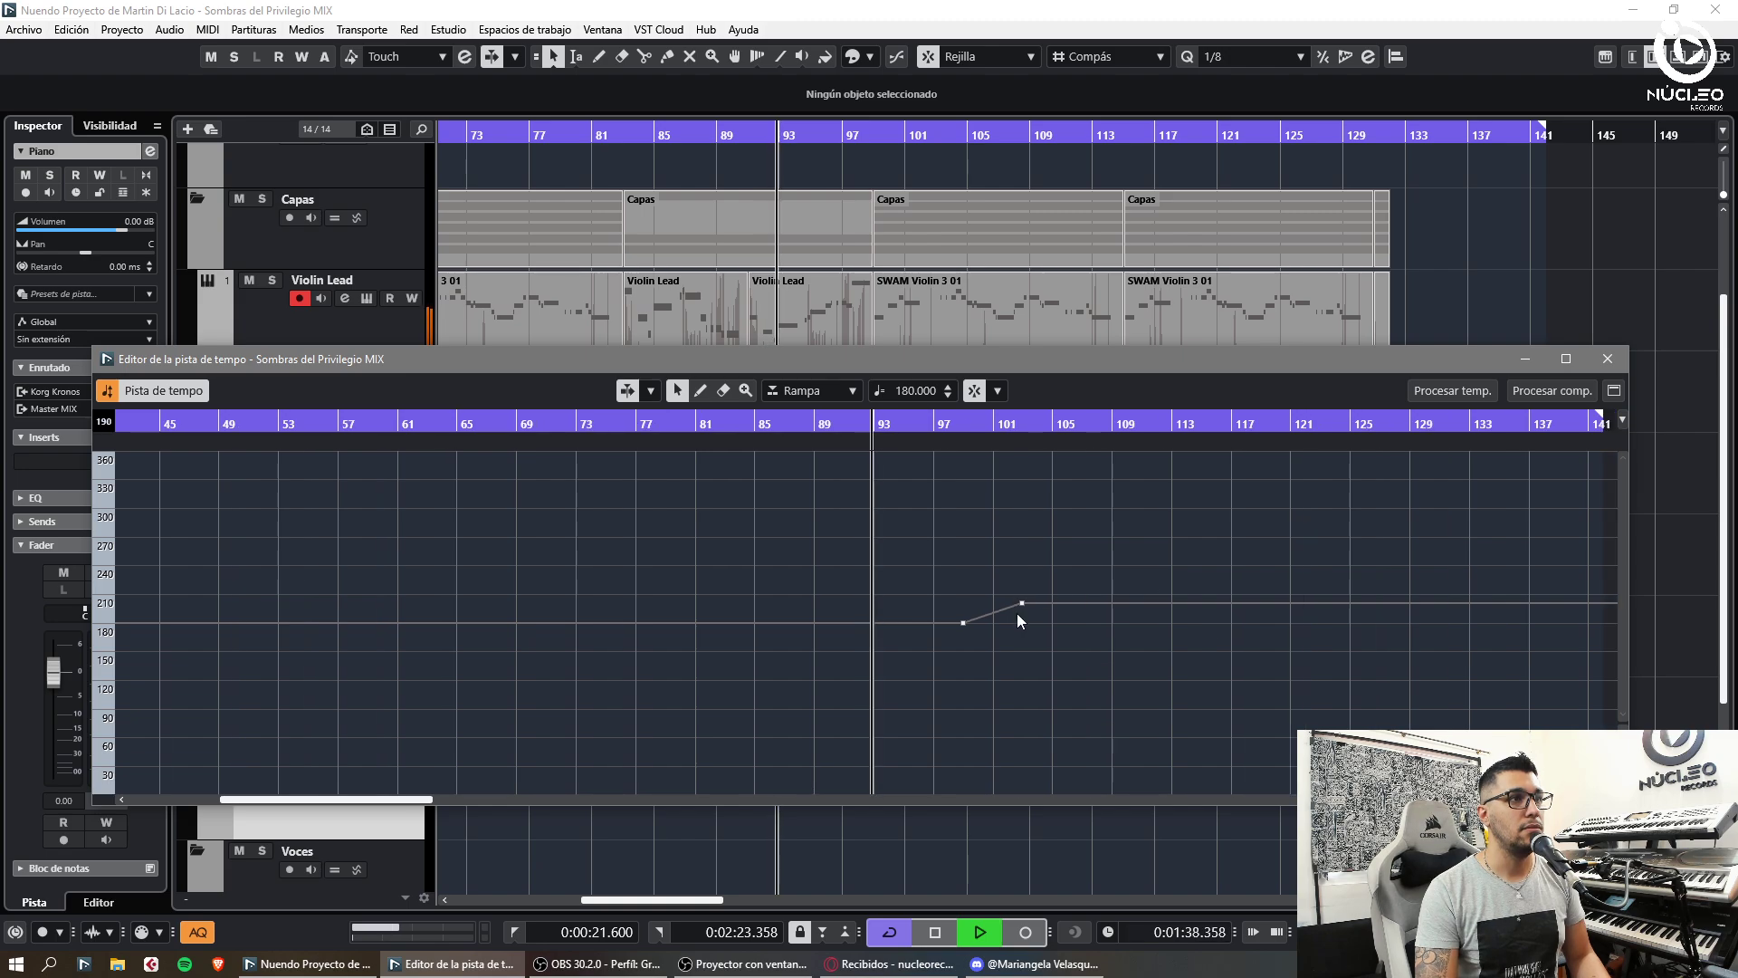
click(1112, 593)
drag(1120, 599, 1099, 594)
key(h)
key(h)
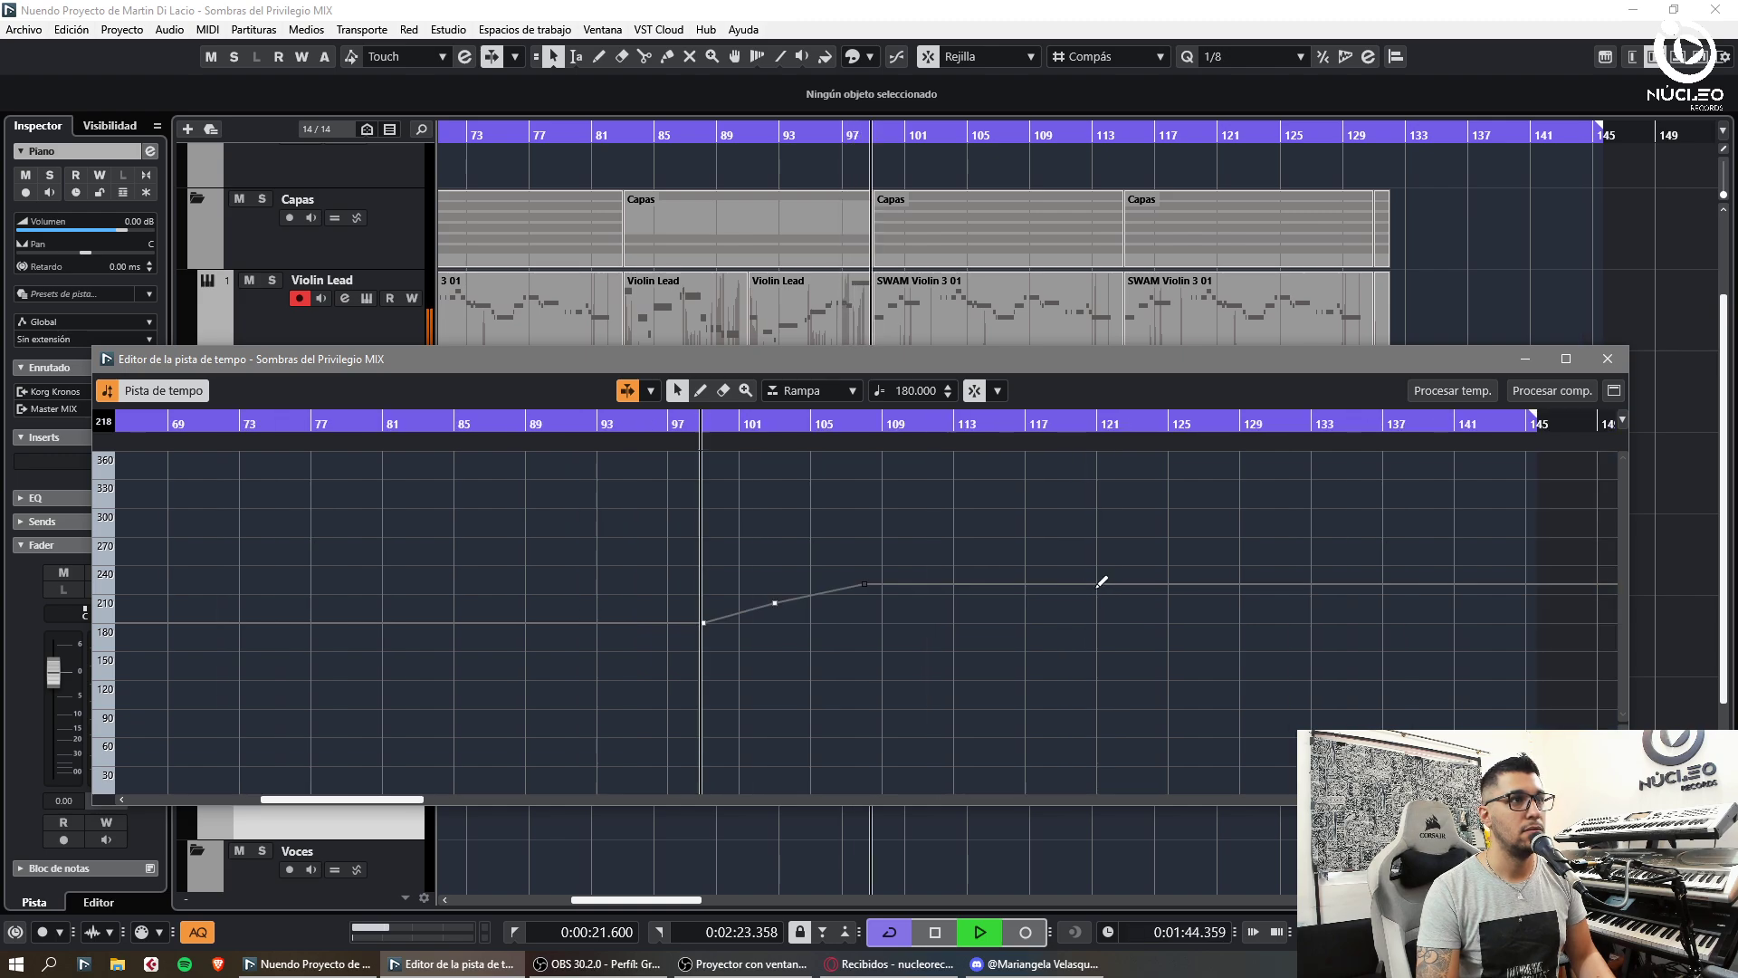
drag(866, 590, 866, 586)
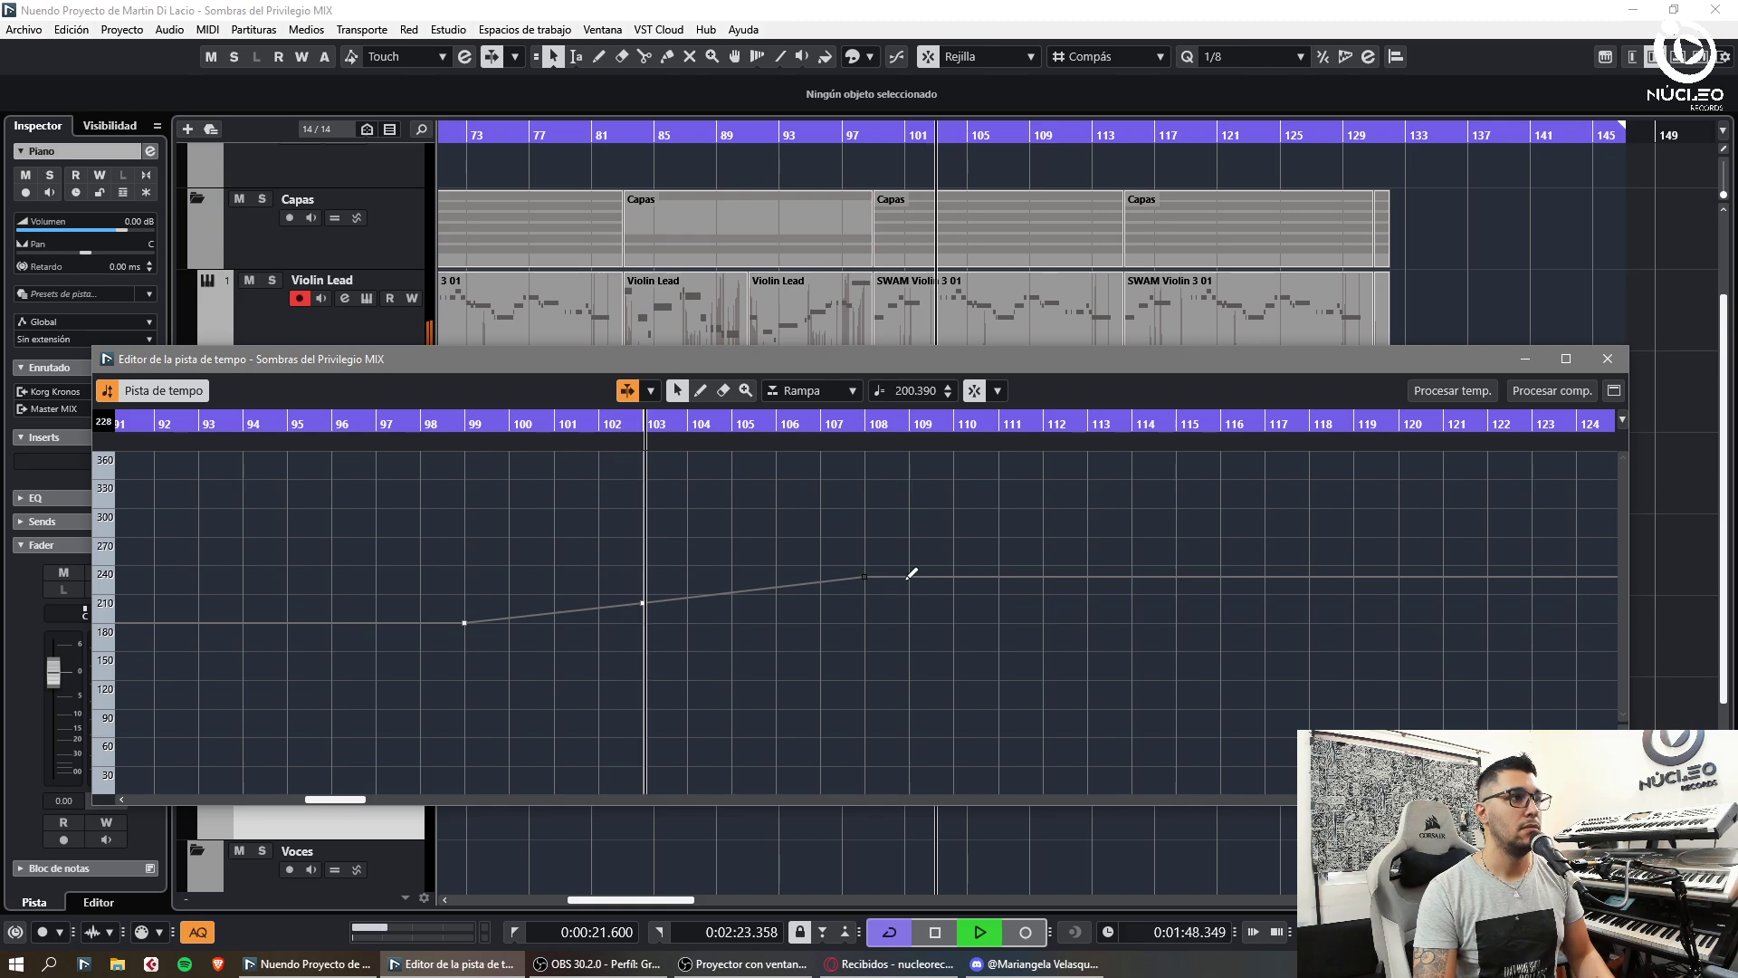
- Add another tempo ramp point at bar 113 and lower it to 265 BPM during playback
key(g)
key(g)
key(h)
key(g)
key(h)
key(h)
key(h)
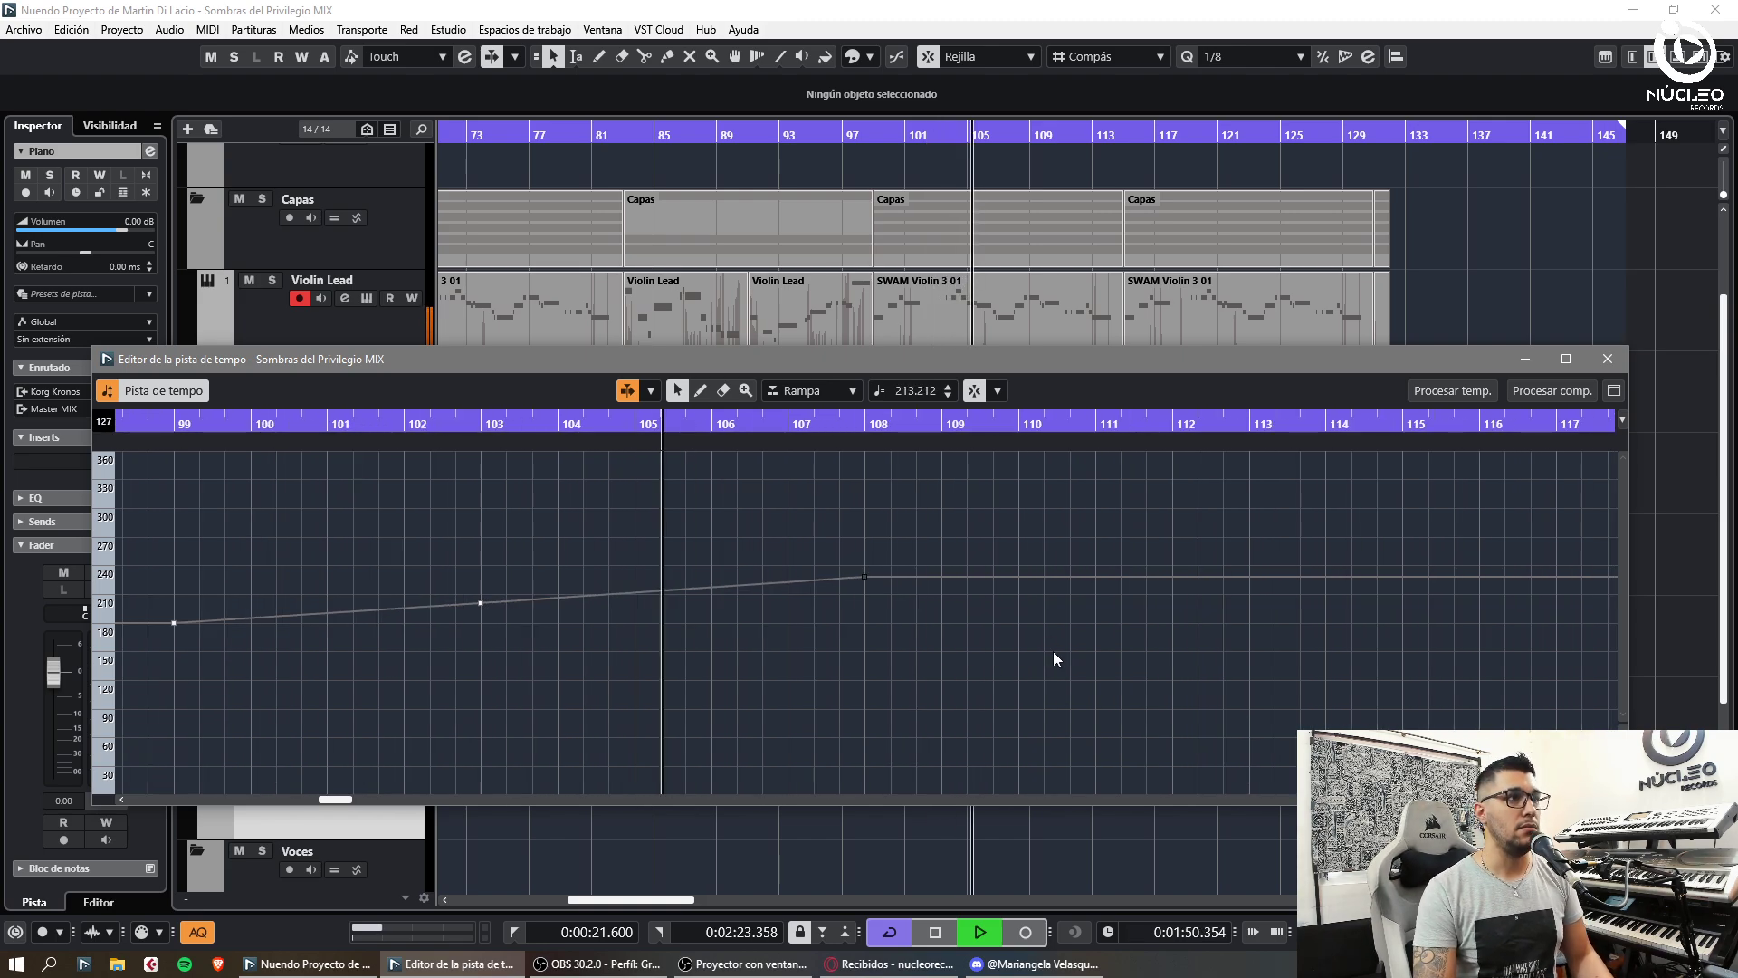
alt+click(1219, 529)
key(g)
key(g)
key(g)
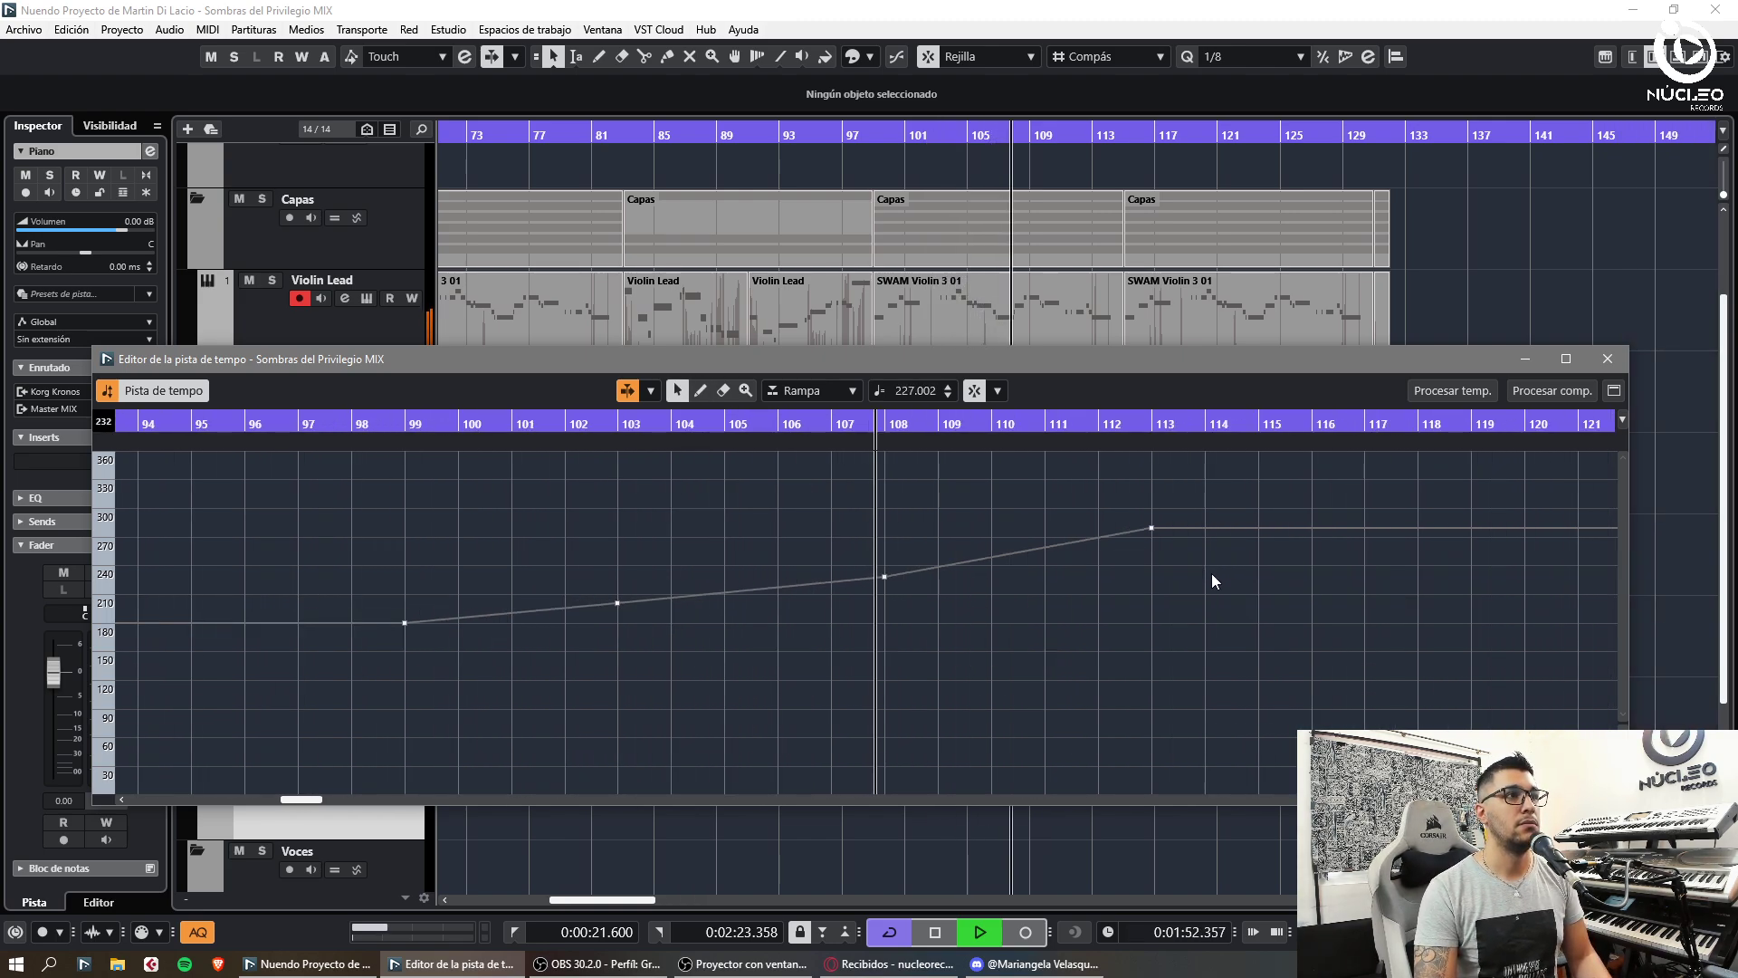
drag(1094, 530, 1098, 549)
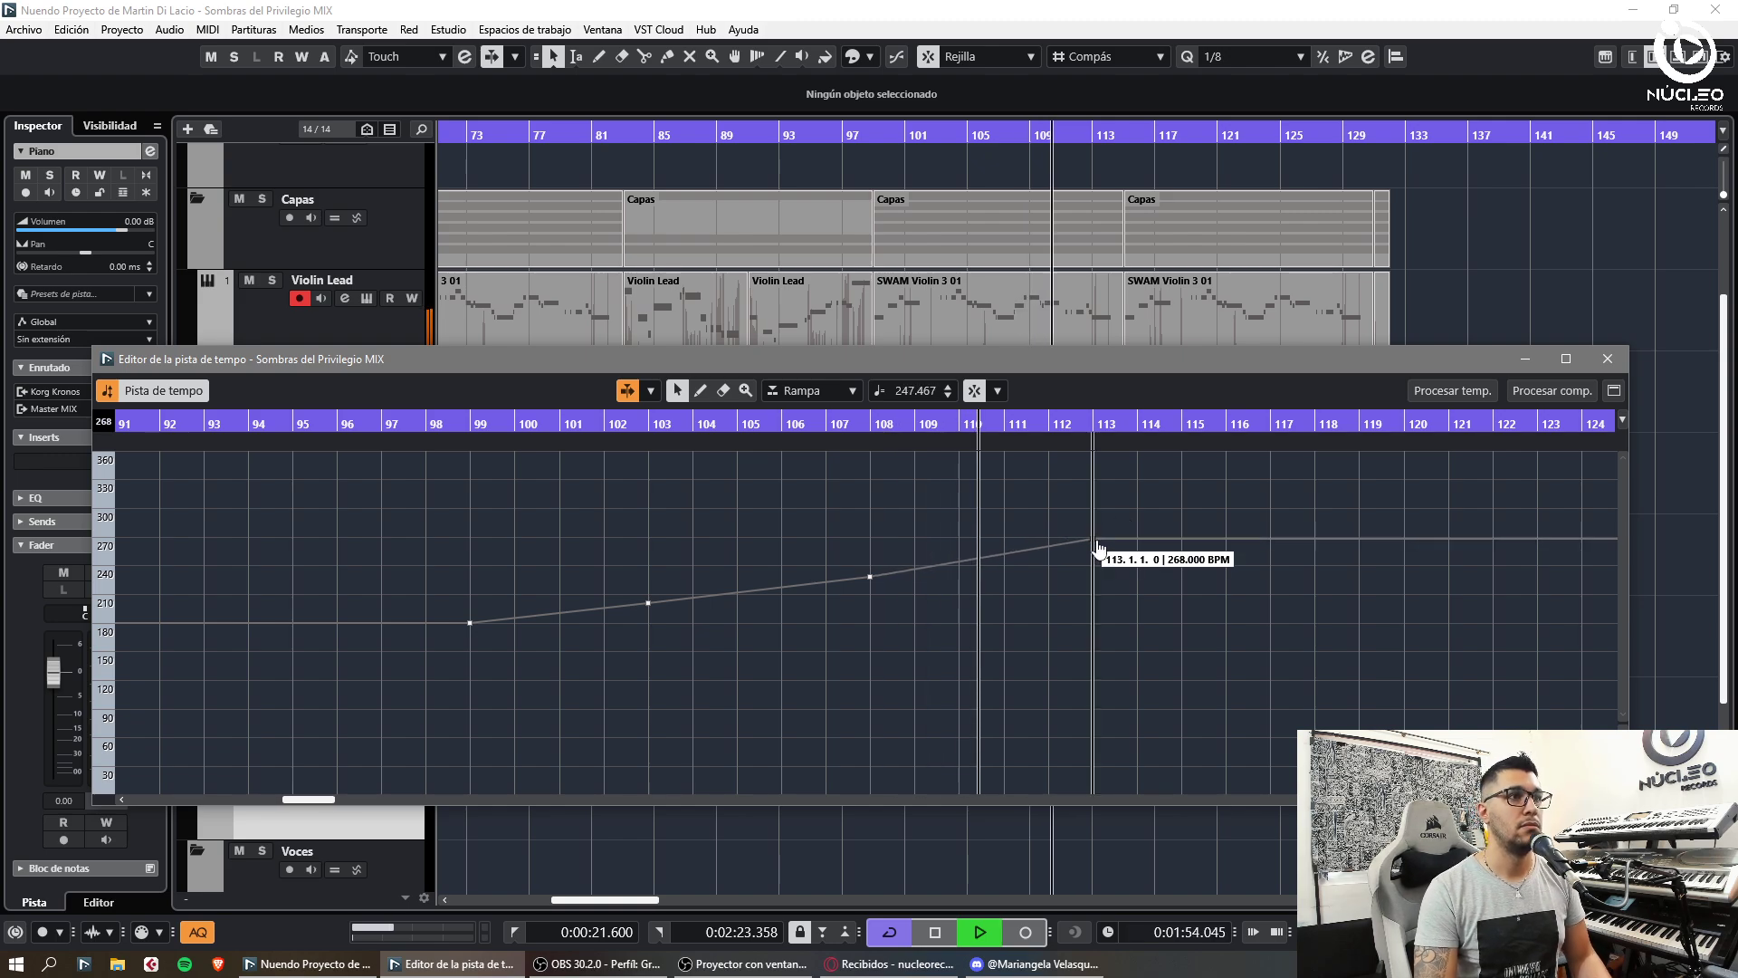
key(h)
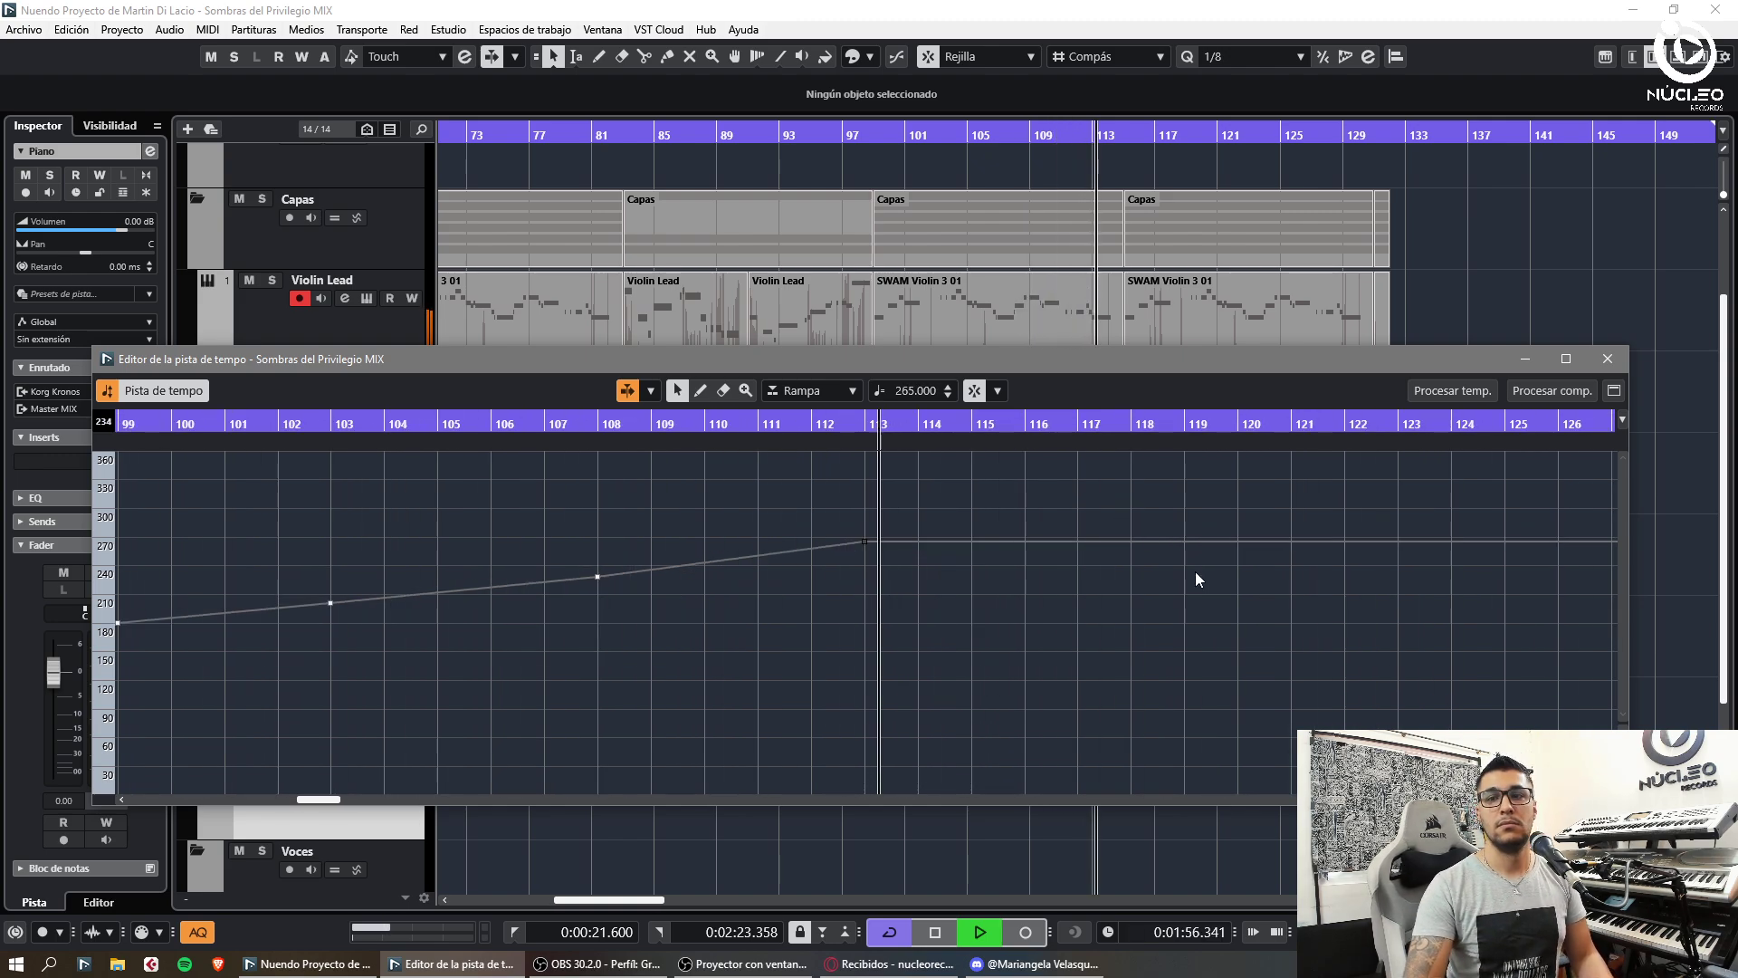
key(g)
key(g)
key(h)
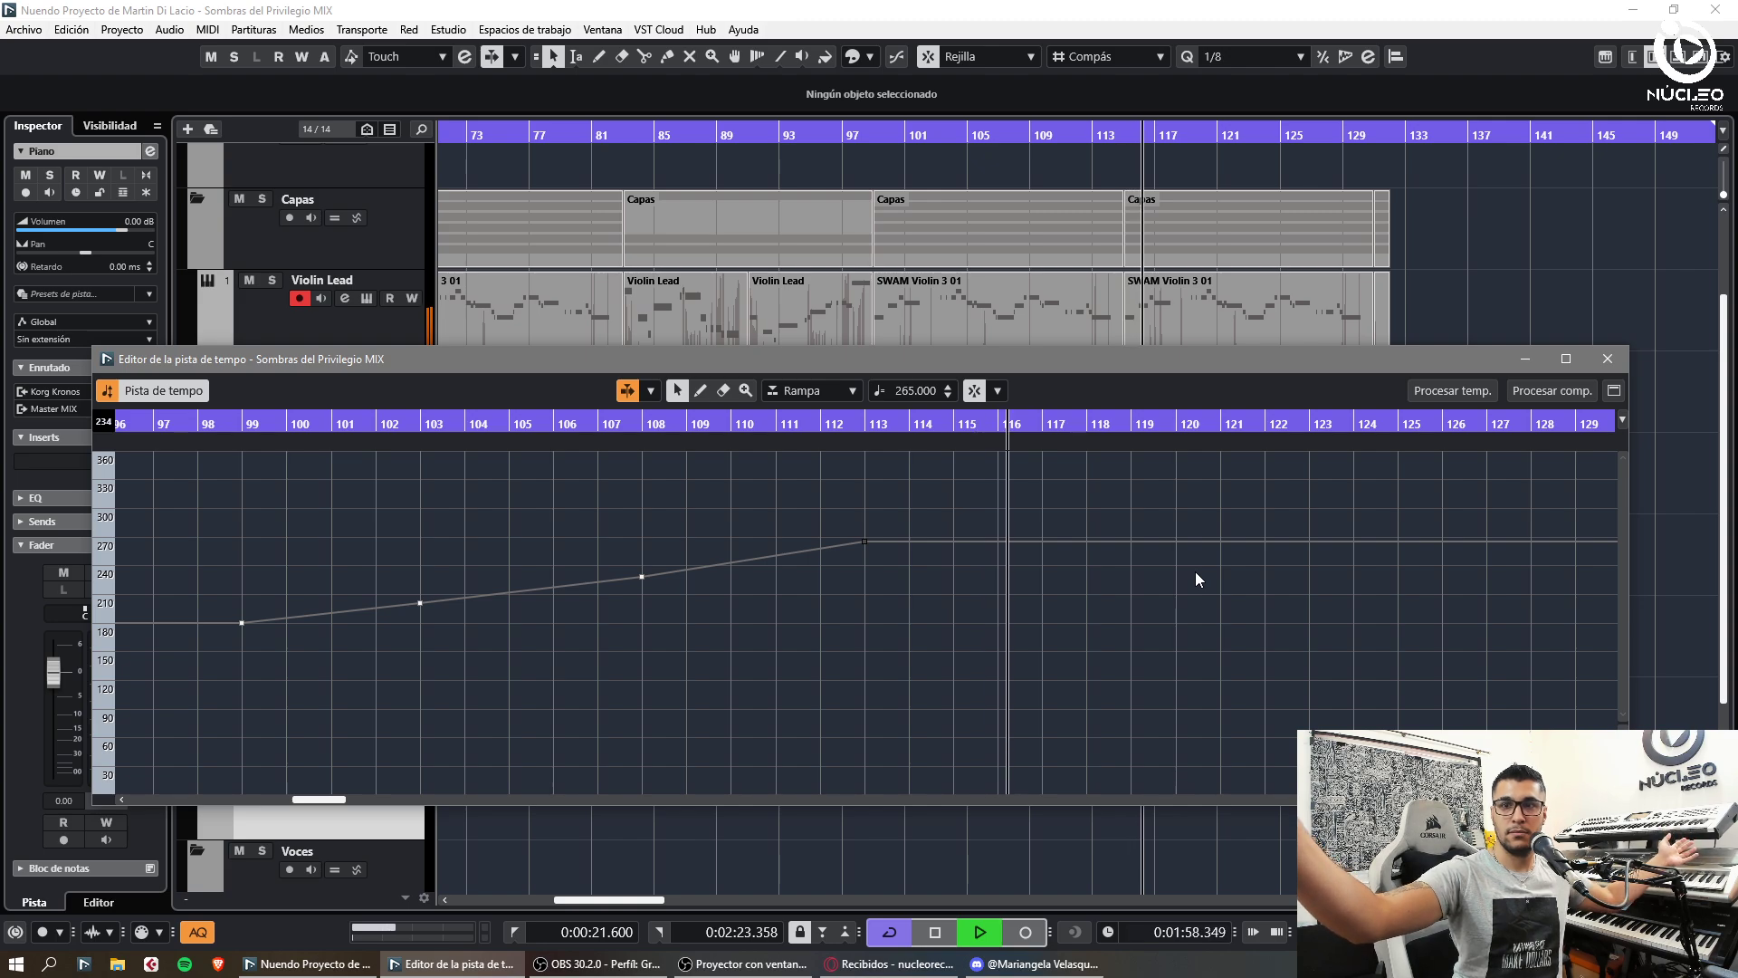
- Stop playback, lower the tempo point at bar 113 to 230 BPM and delete the point at bar 108
key(space)
drag(869, 552, 877, 584)
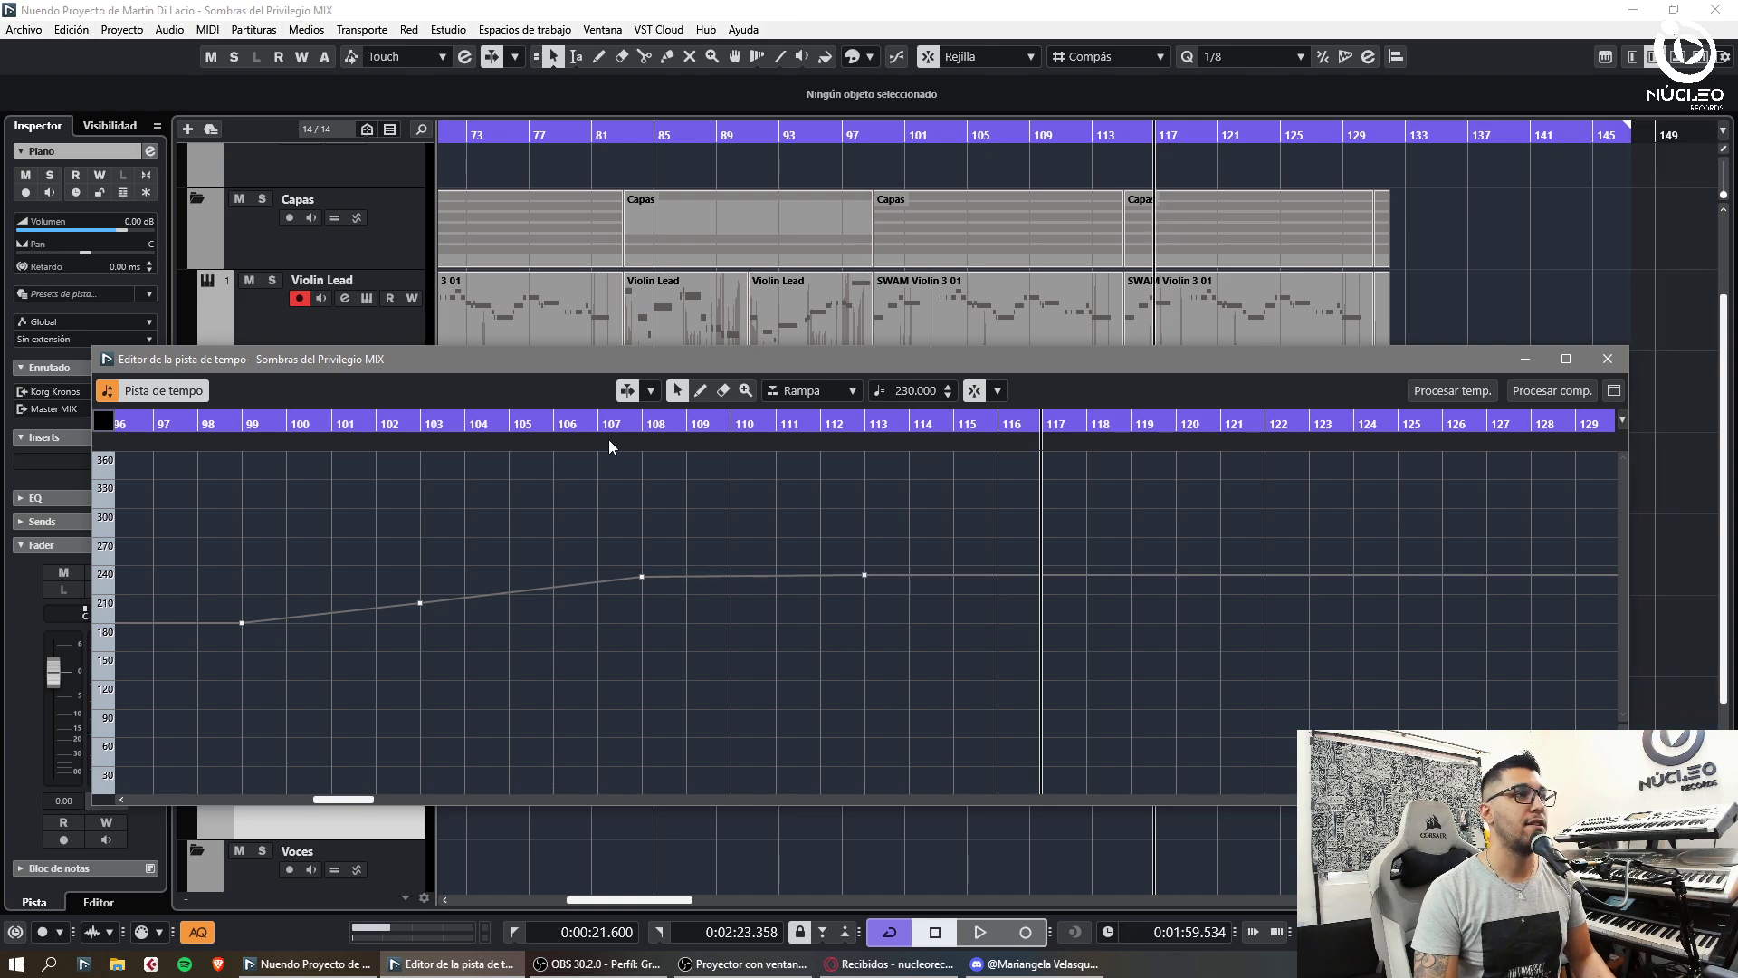
click(642, 579)
key(Delete)
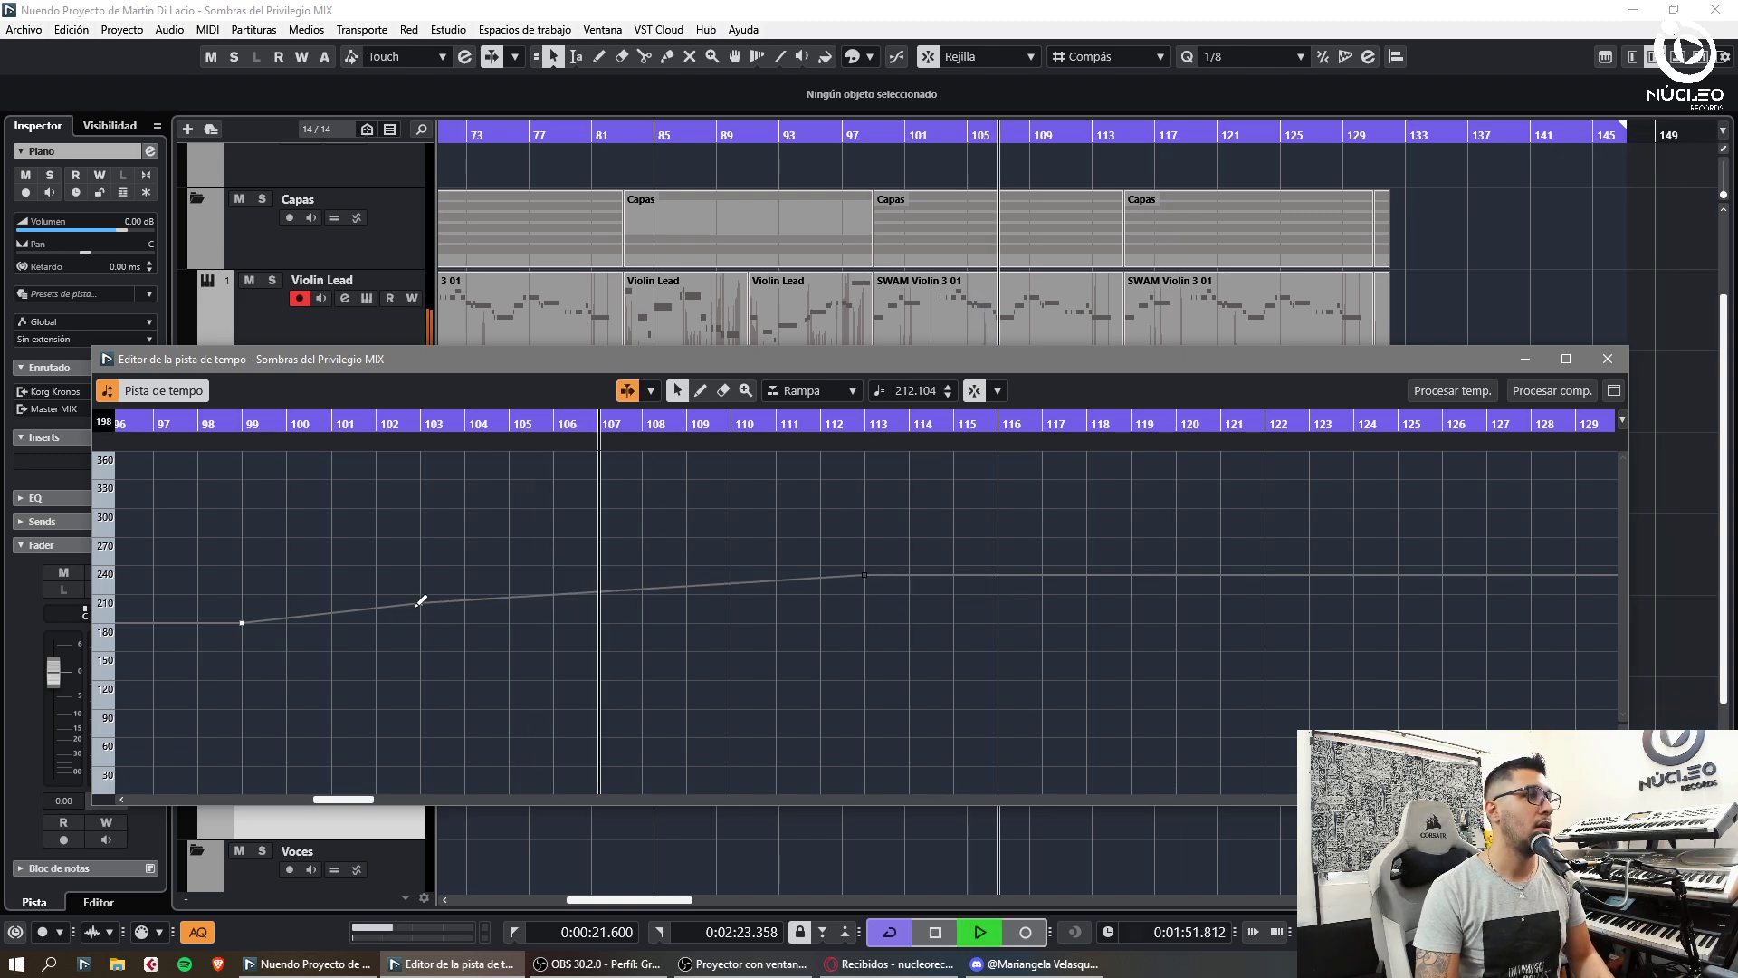
- Listen to the accelerating final section through to its end, and close the tempo track editor
scroll(1118, 522, down, 4)
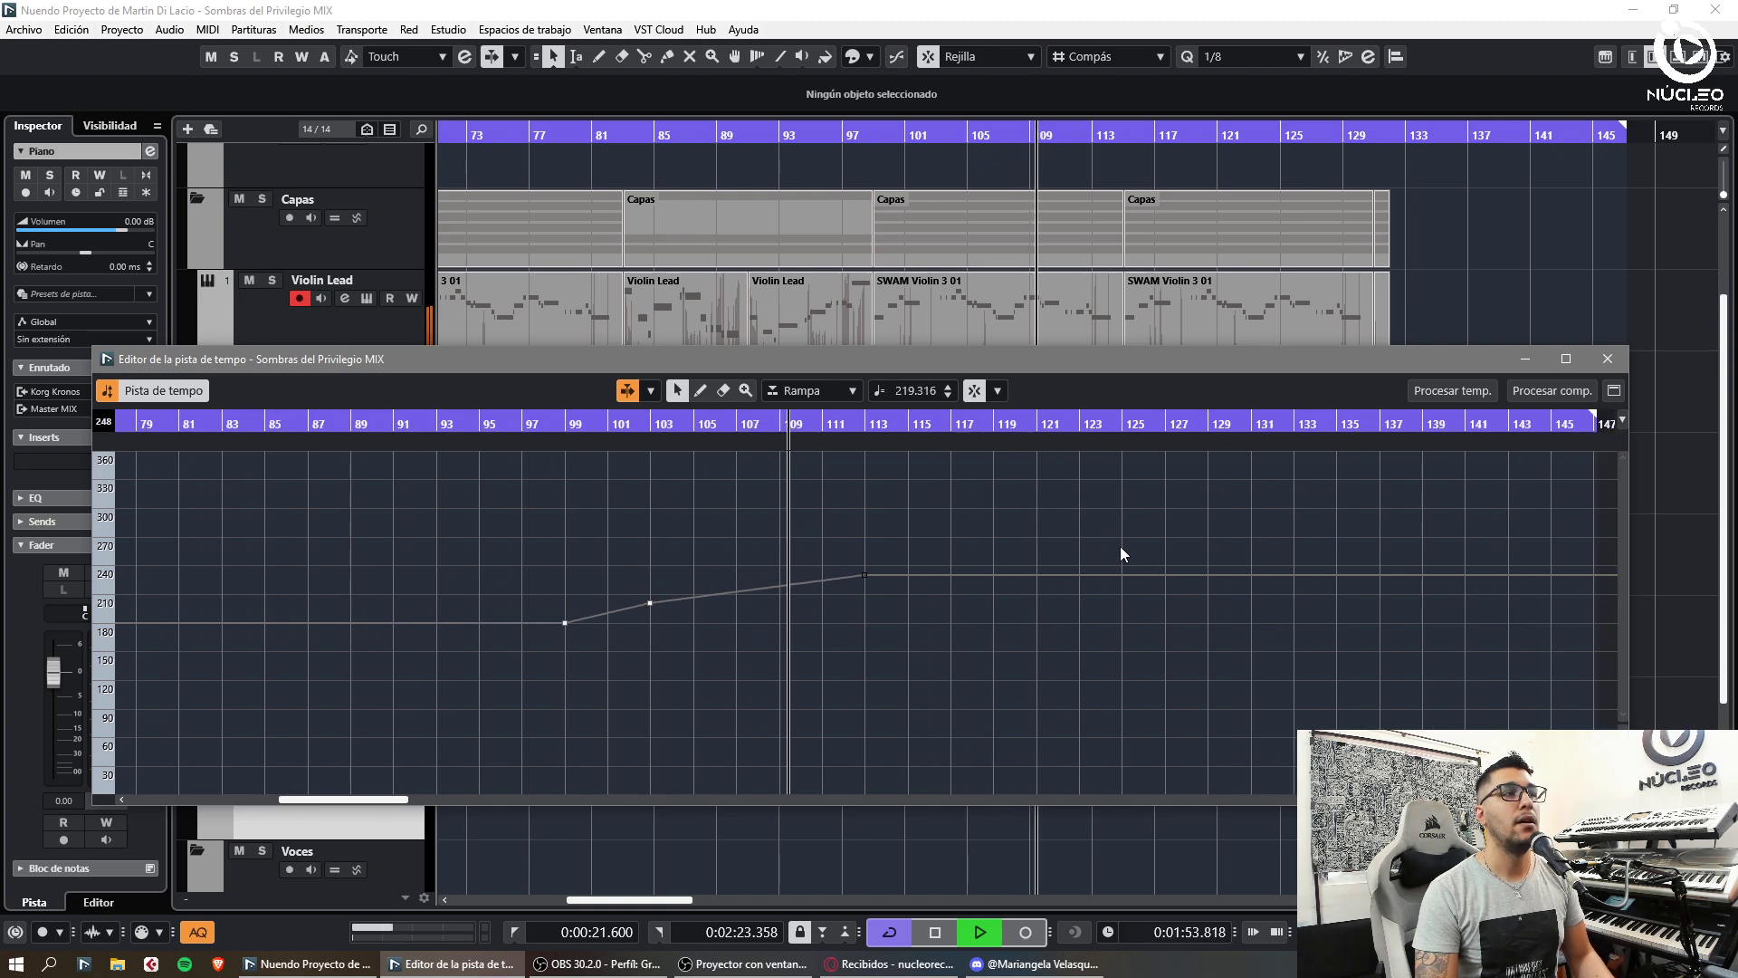
scroll(1389, 498, up, 1)
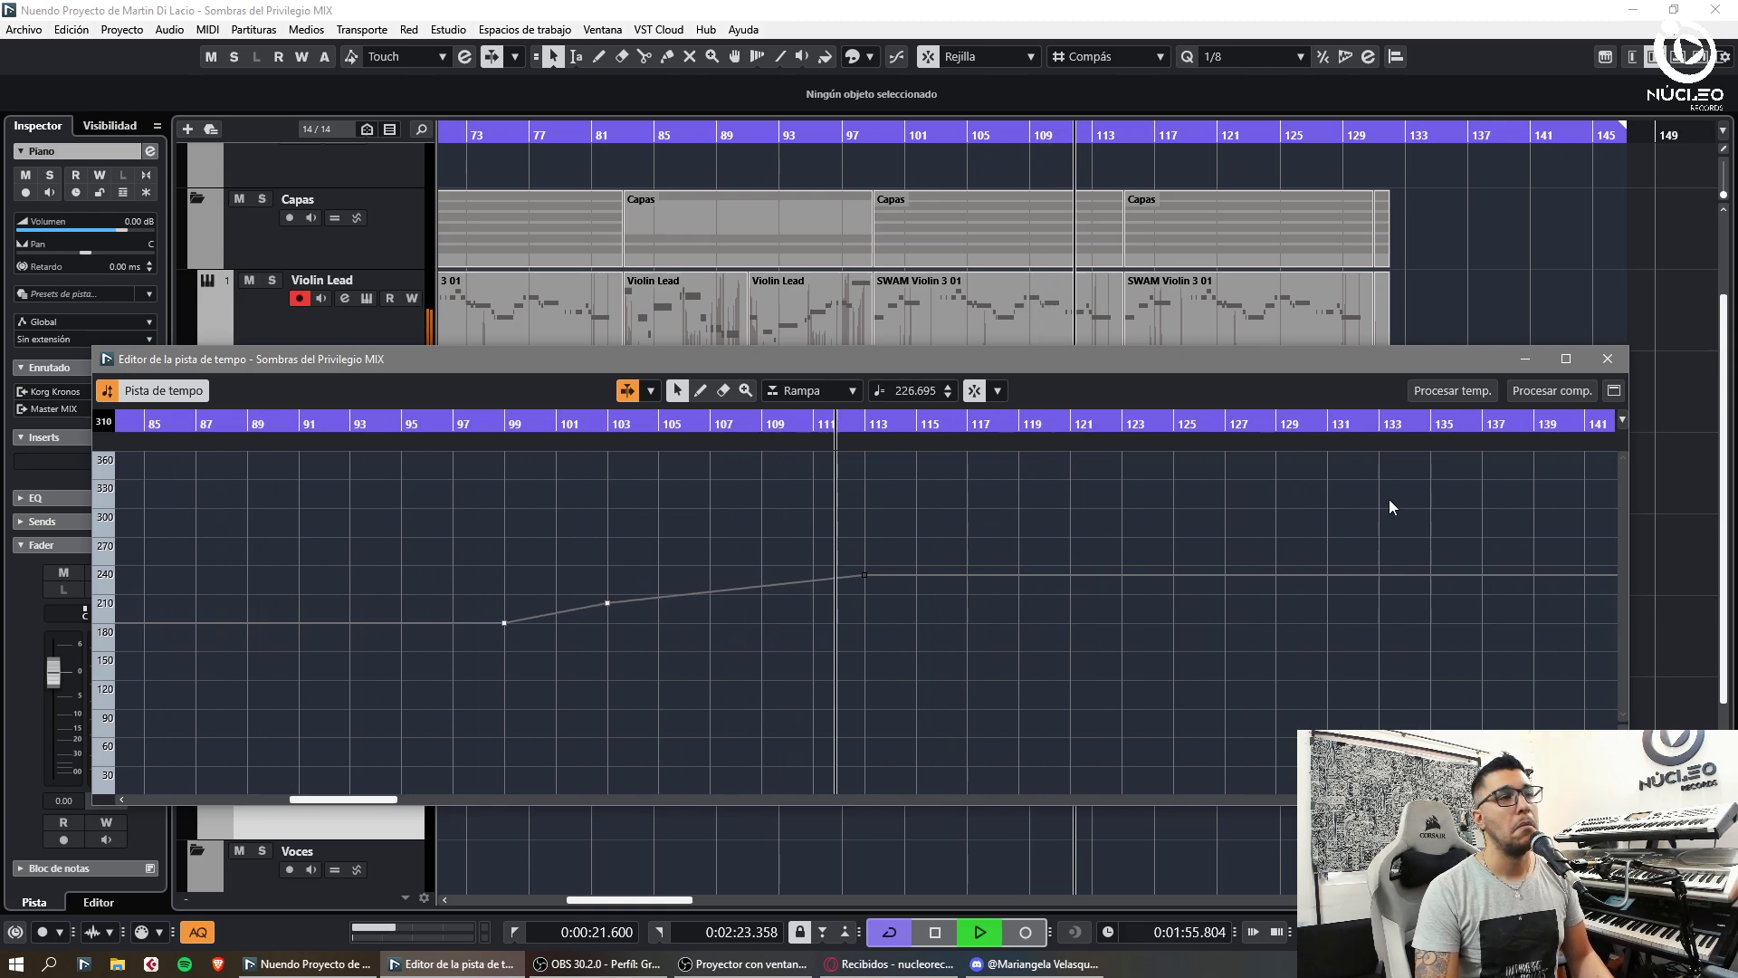
scroll(1393, 507, up, 1)
scroll(1392, 507, down, 1)
scroll(1392, 507, up, 2)
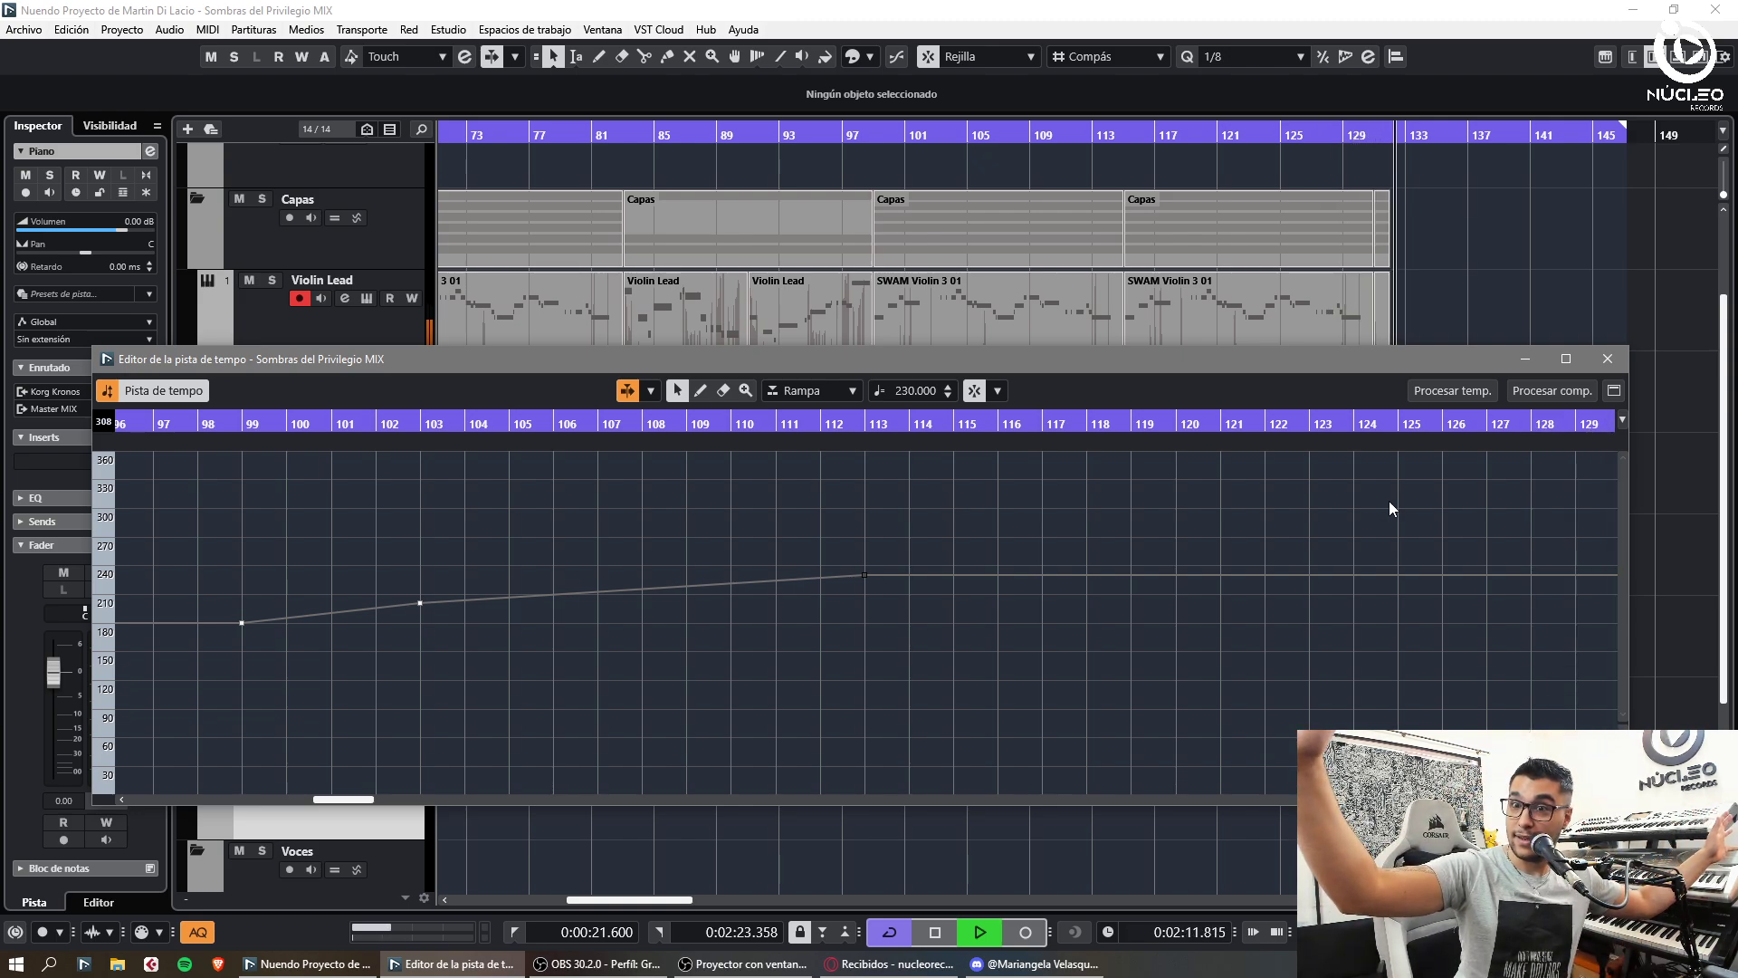
key(space)
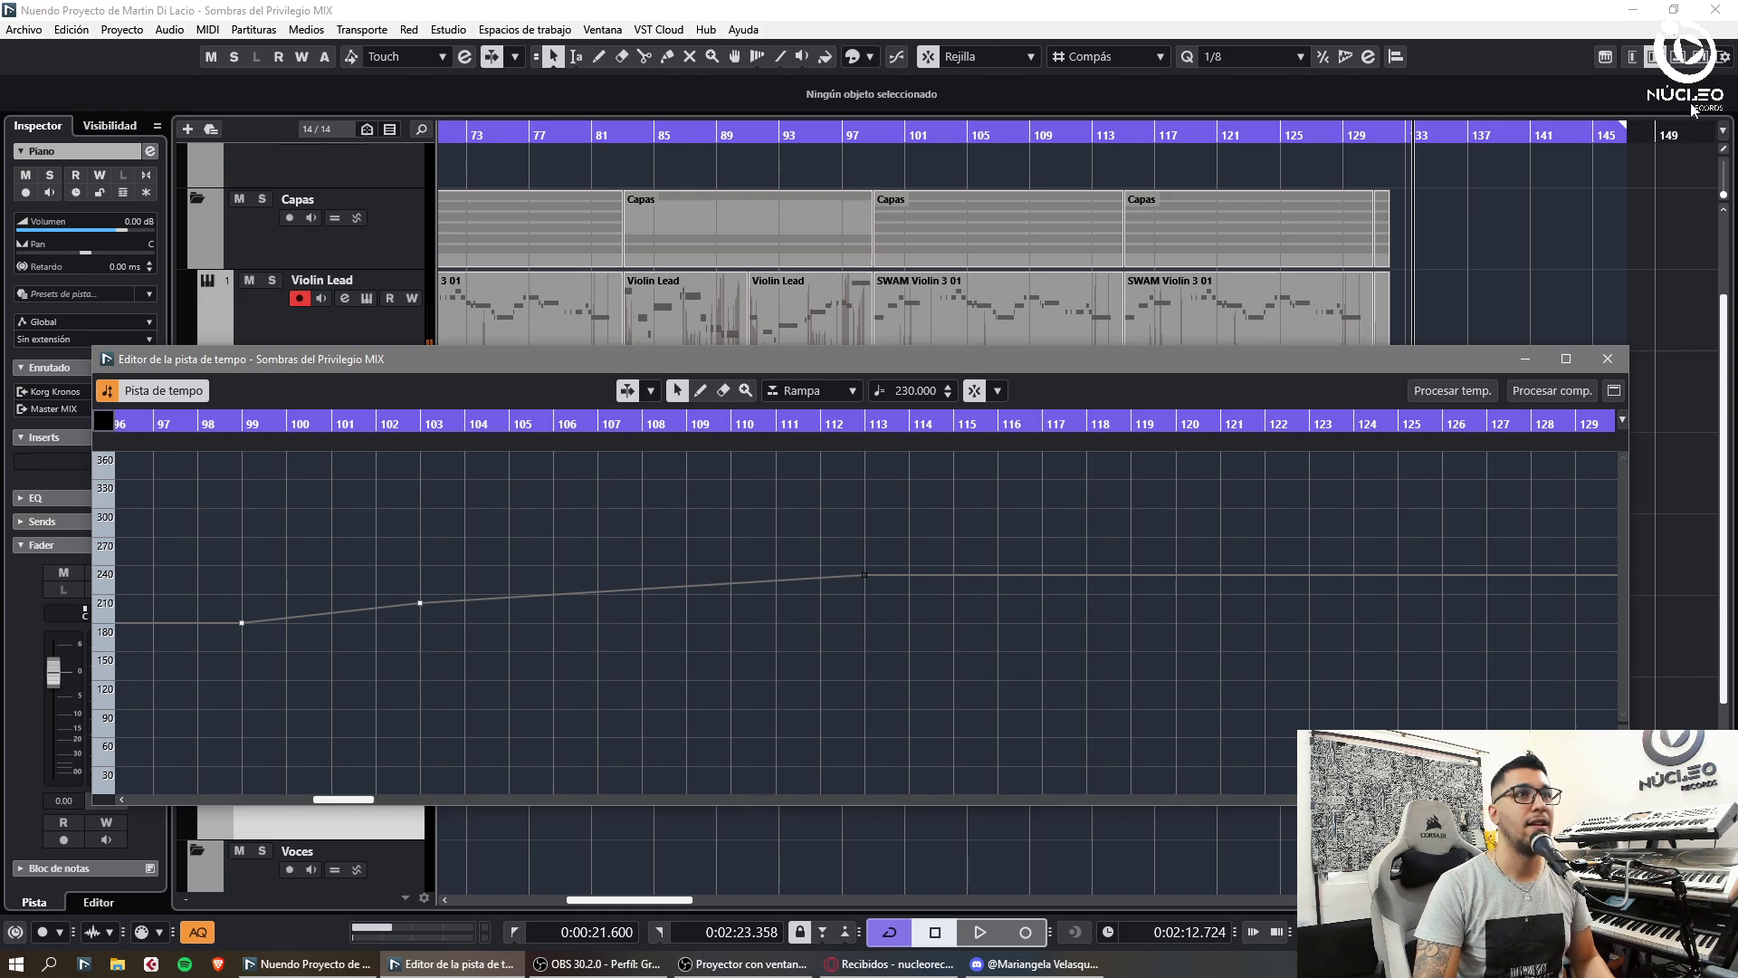
click(1609, 359)
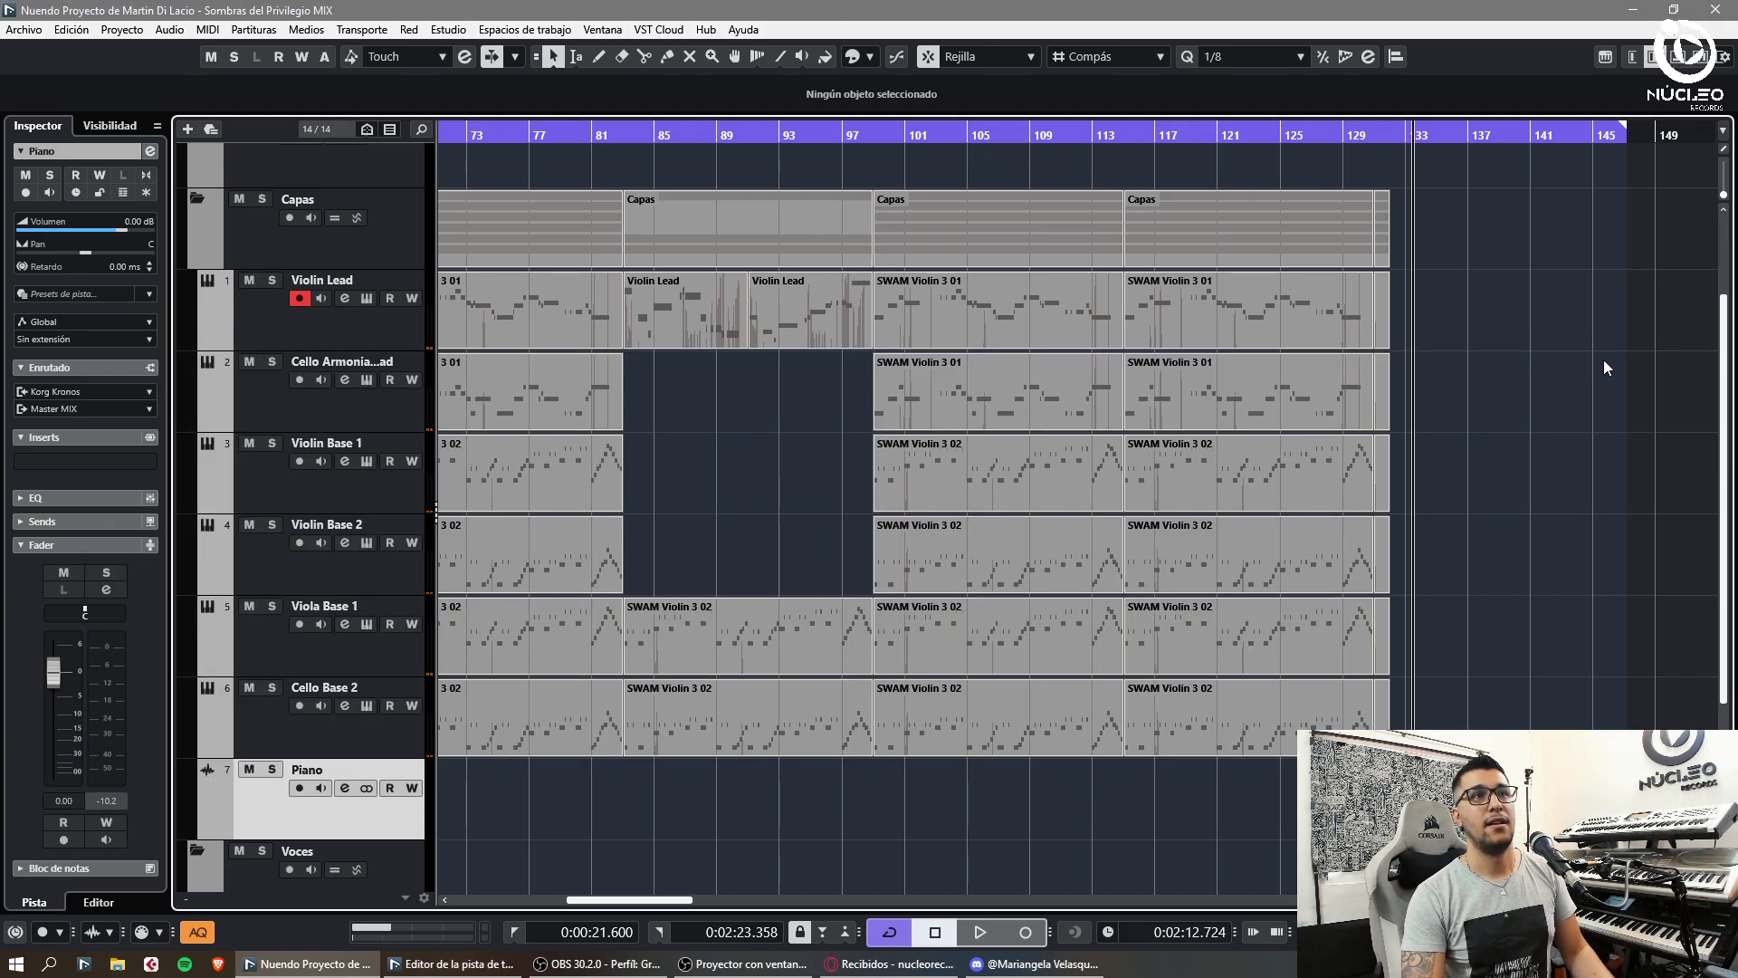
- Show the whole arrangement down to the Piano track and return the playhead to the project start
key(h)
key(g)
key(g)
key(g)
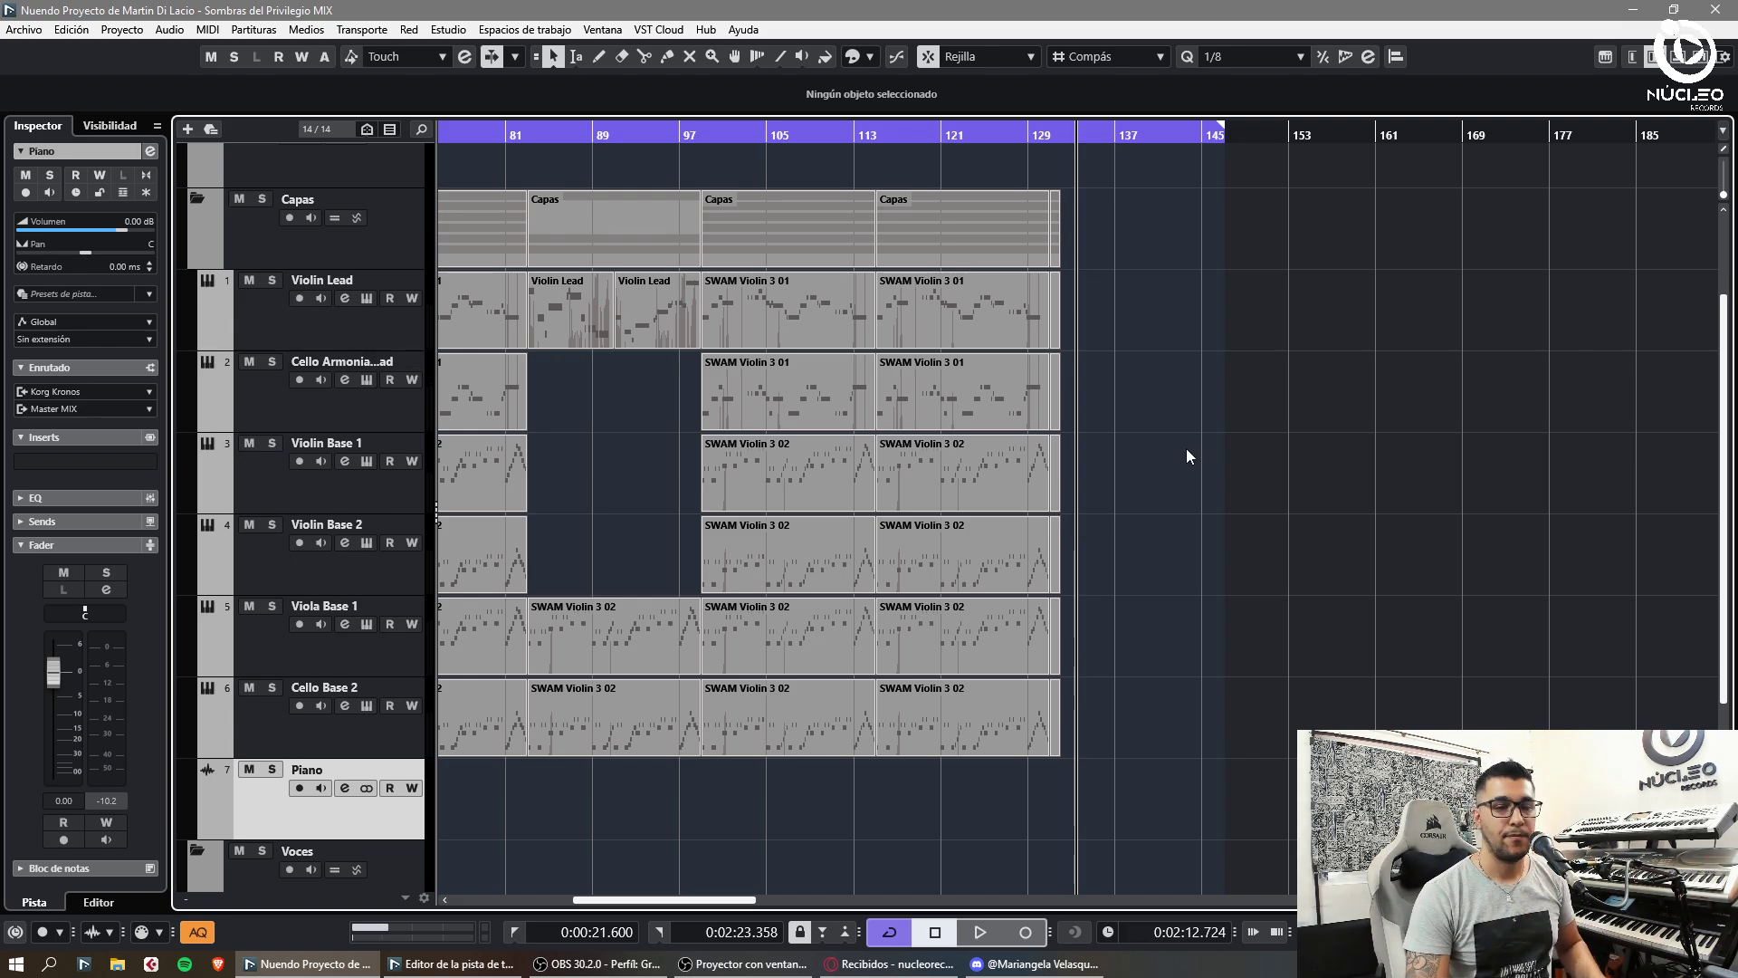
key(g)
key(g)
key(g)
key(g)
key(g)
scroll(1290, 451, down, 3)
key(KP_Decimal)
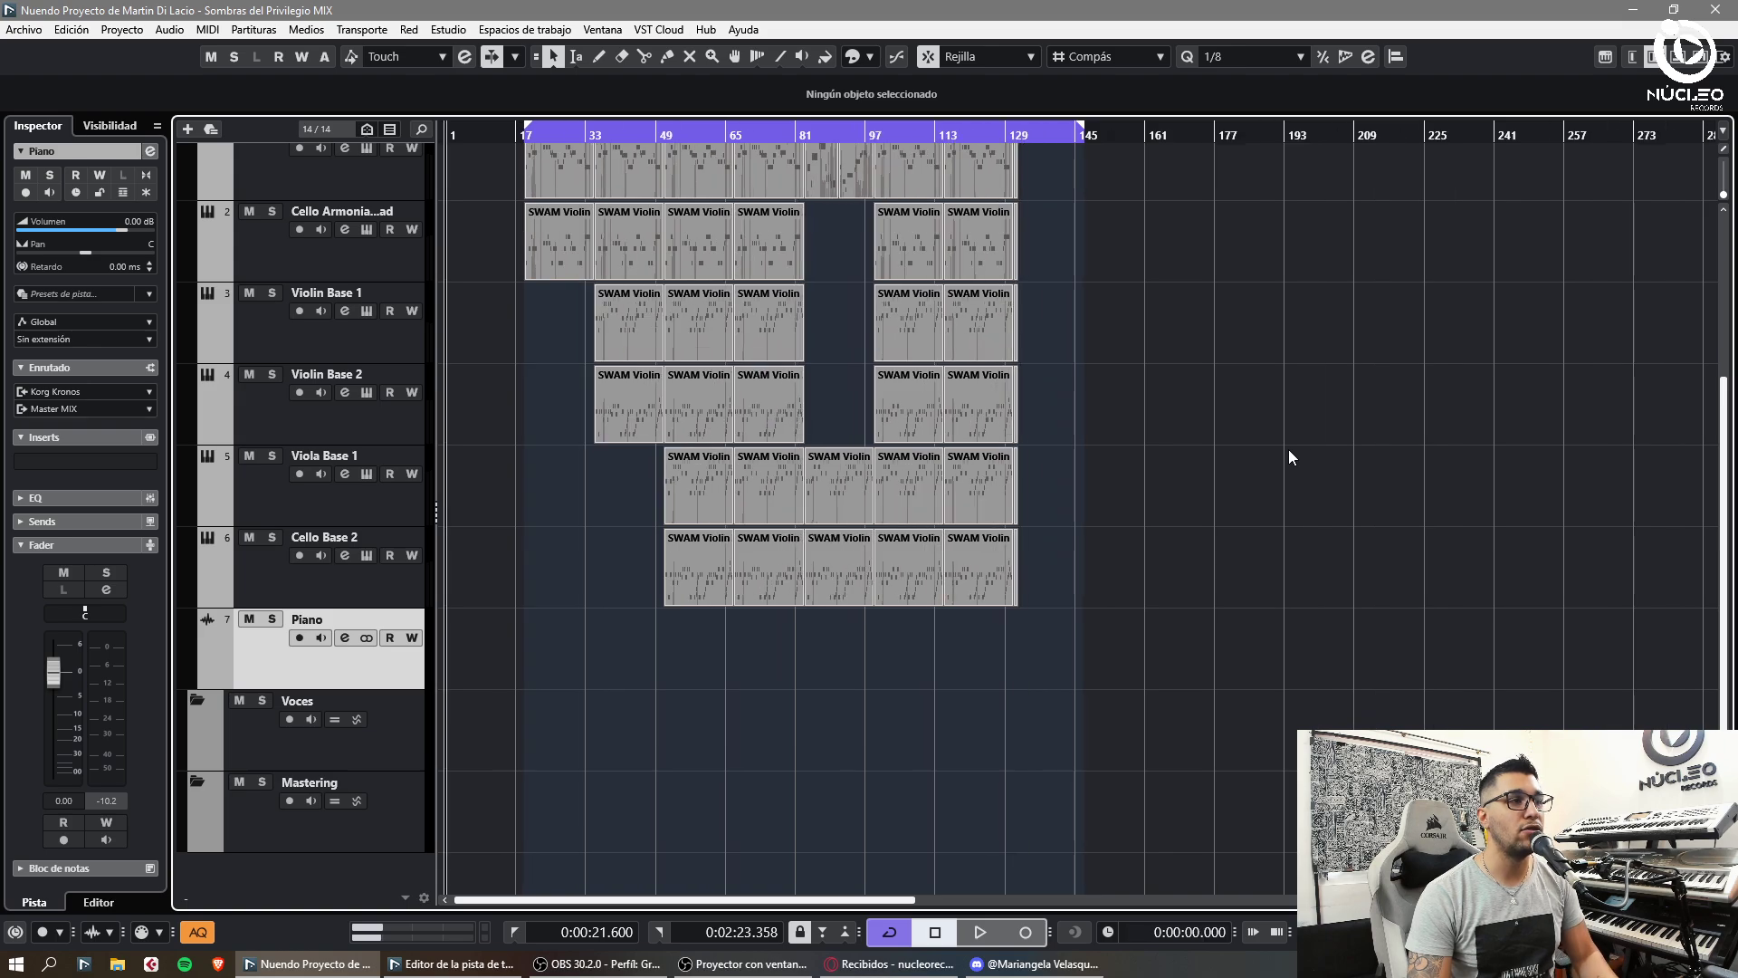
key(F11)
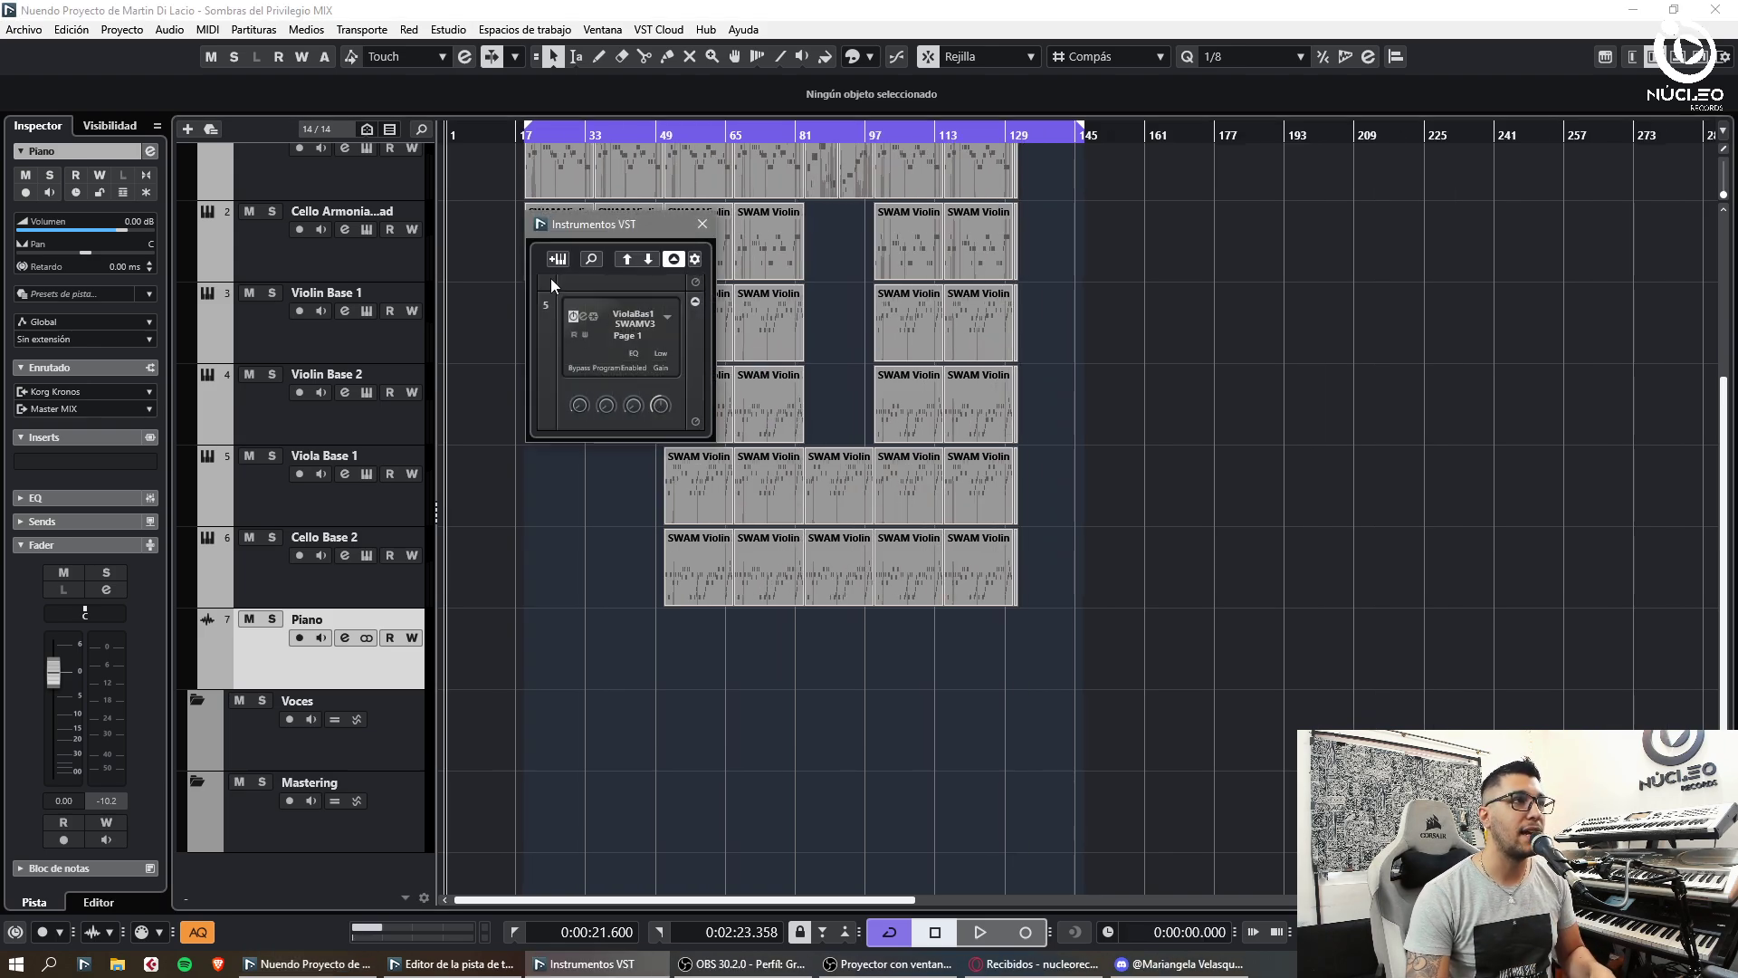
click(558, 260)
click(1349, 445)
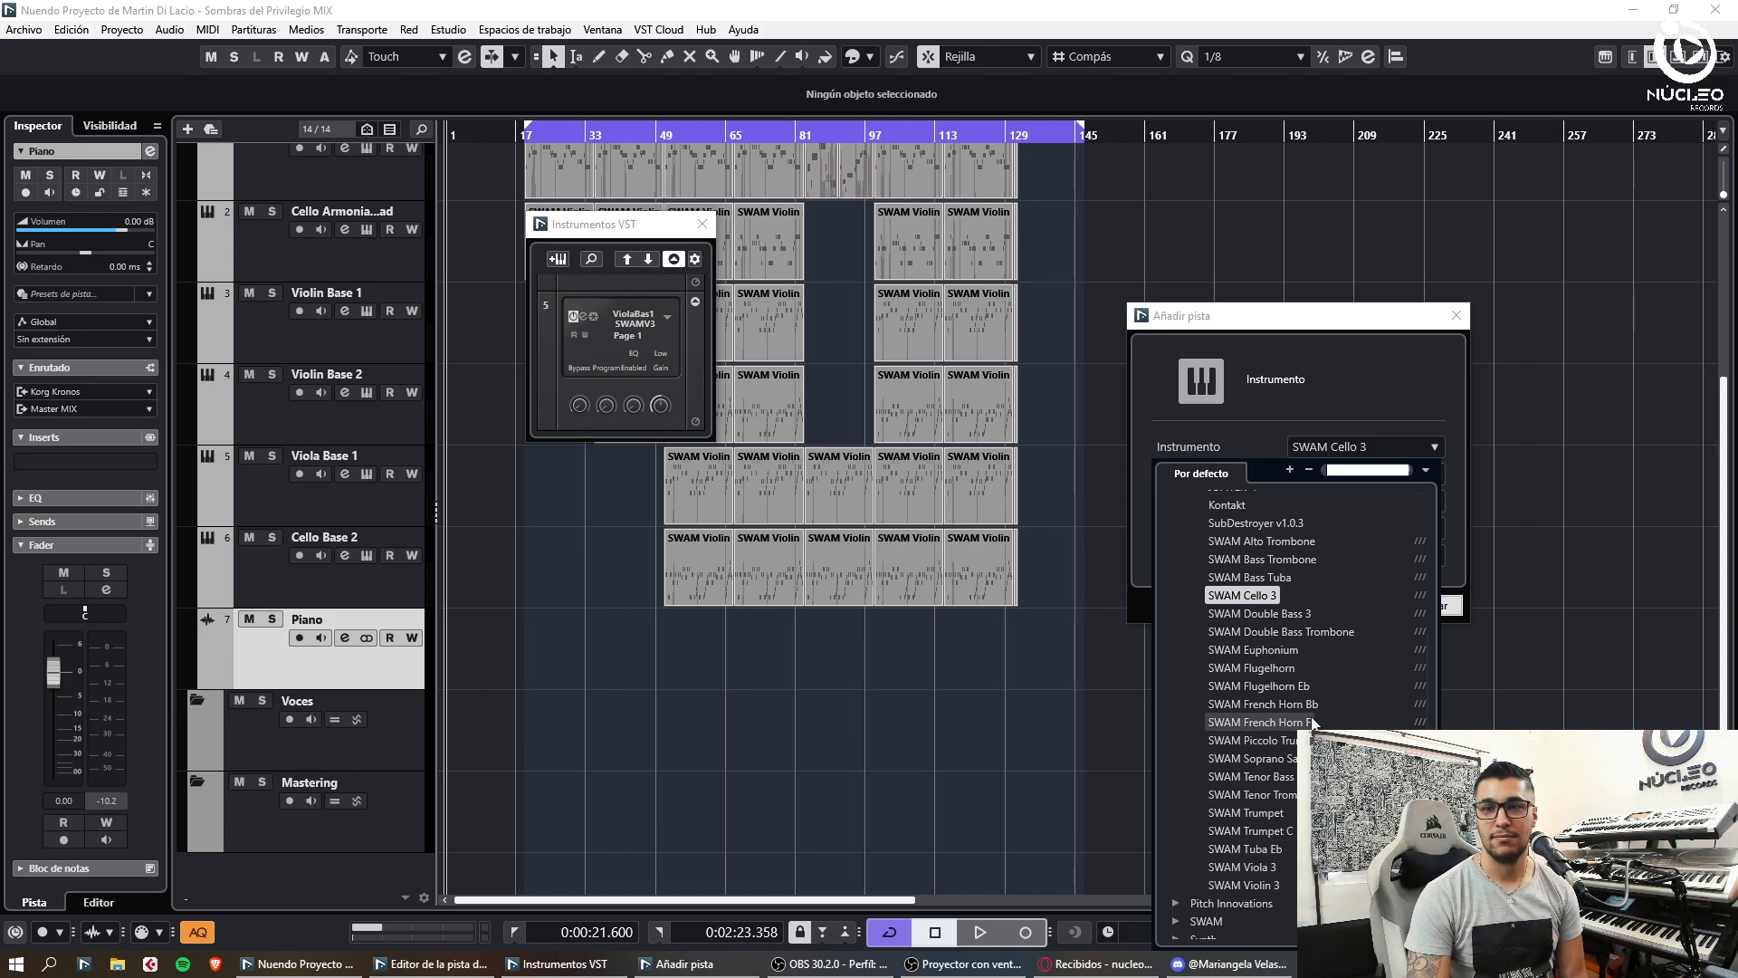
click(1304, 590)
click(1456, 315)
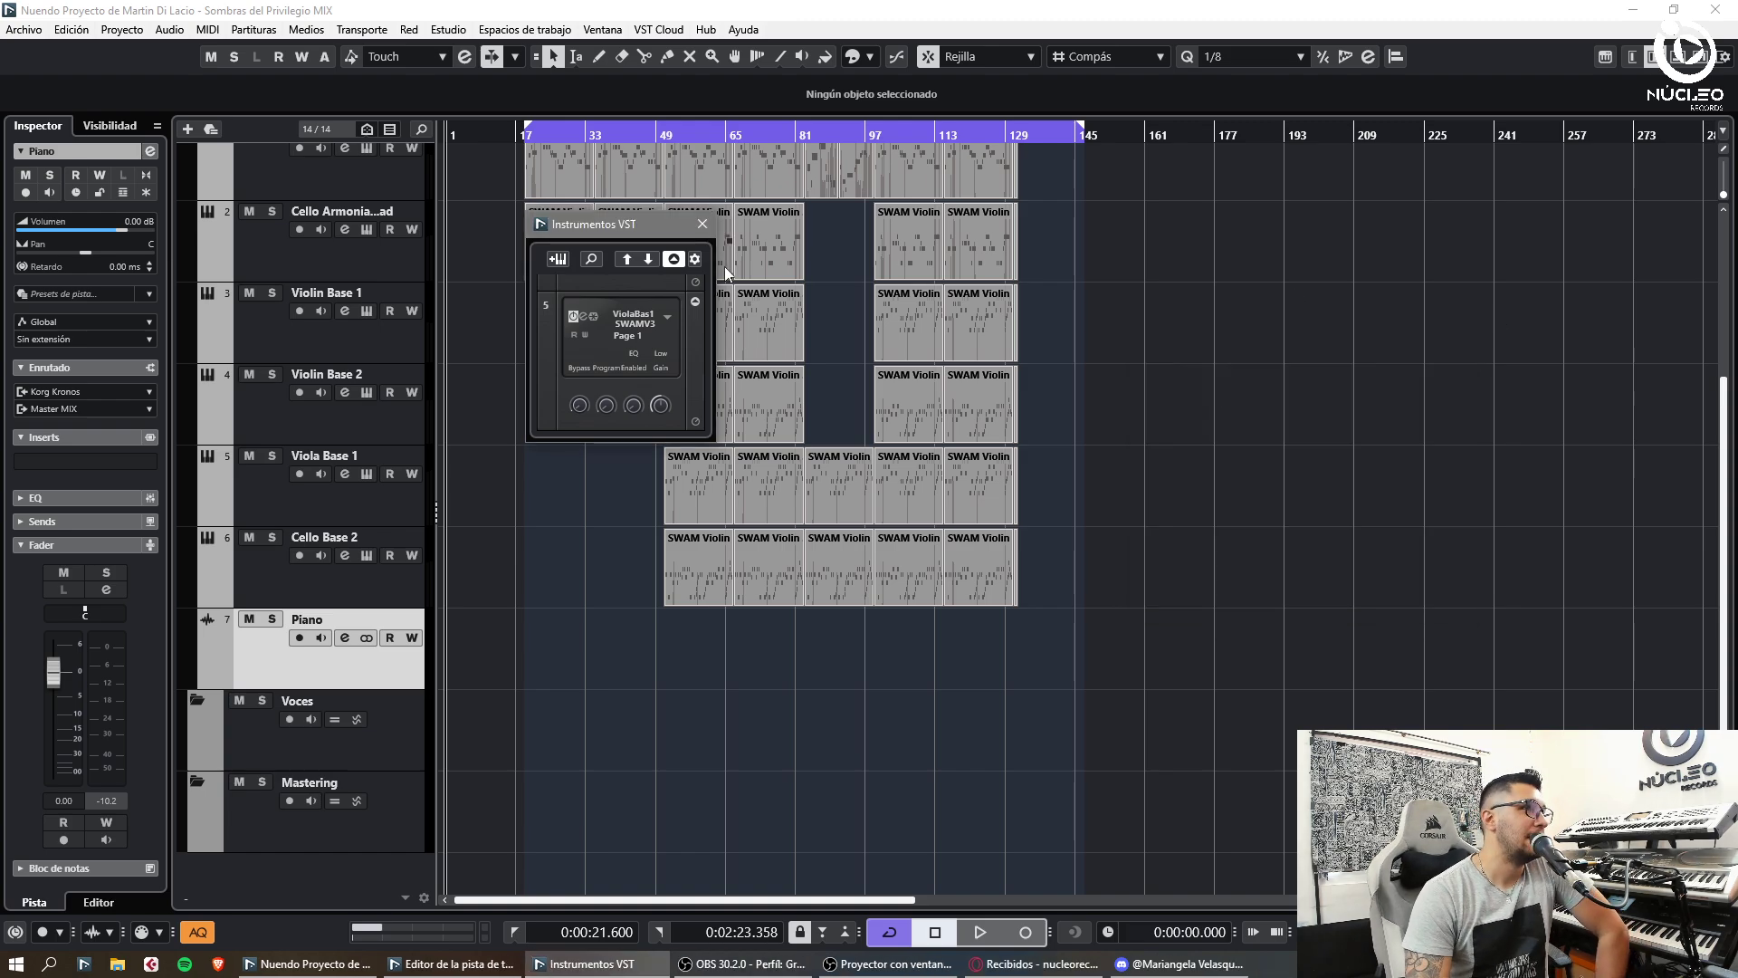
click(702, 223)
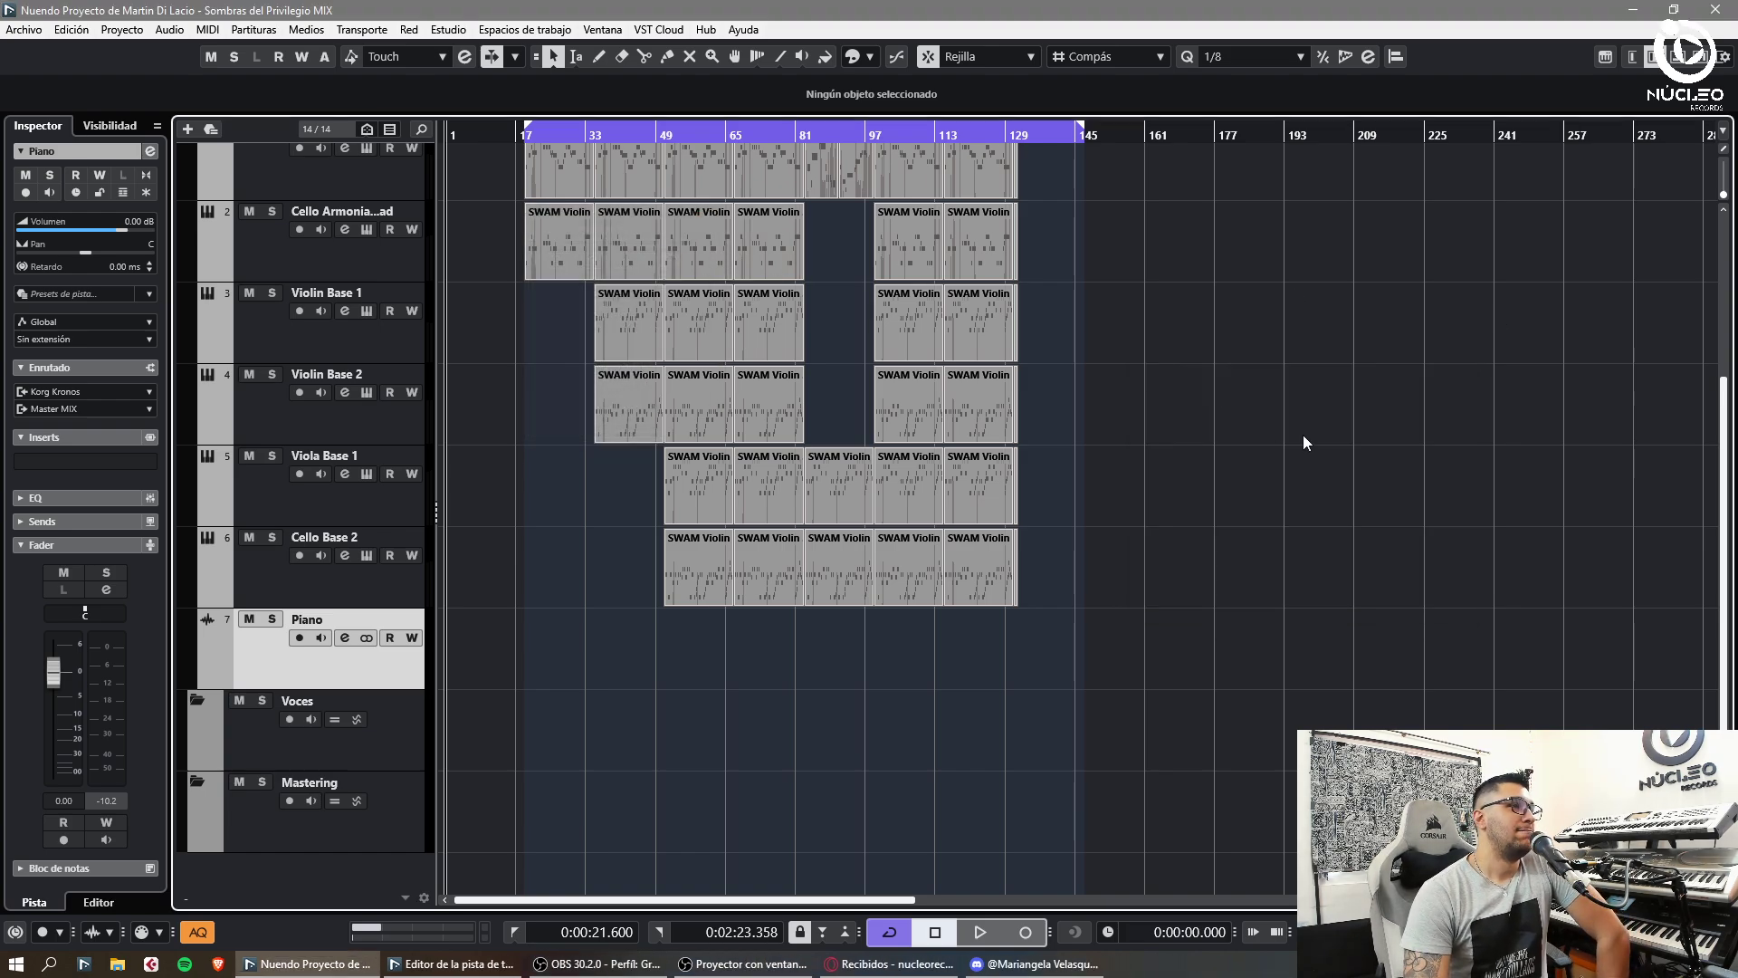
- Arm the Piano track for recording and start playback from about bar 66
click(300, 637)
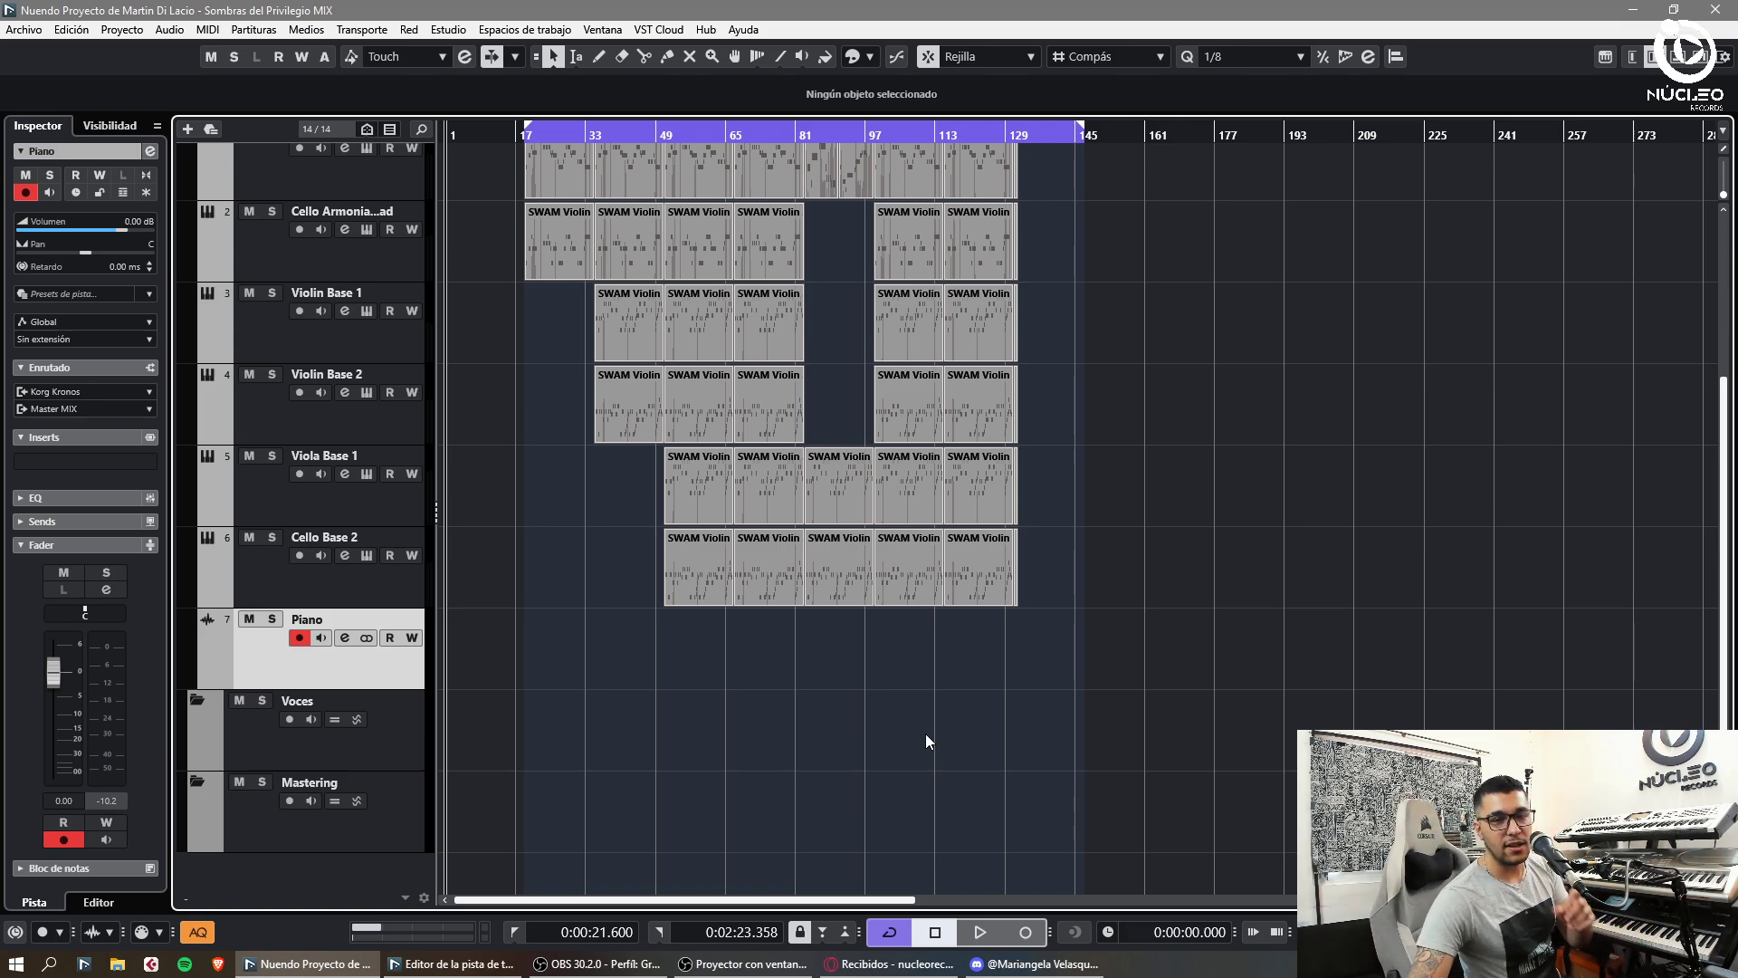
key(alt+Tab)
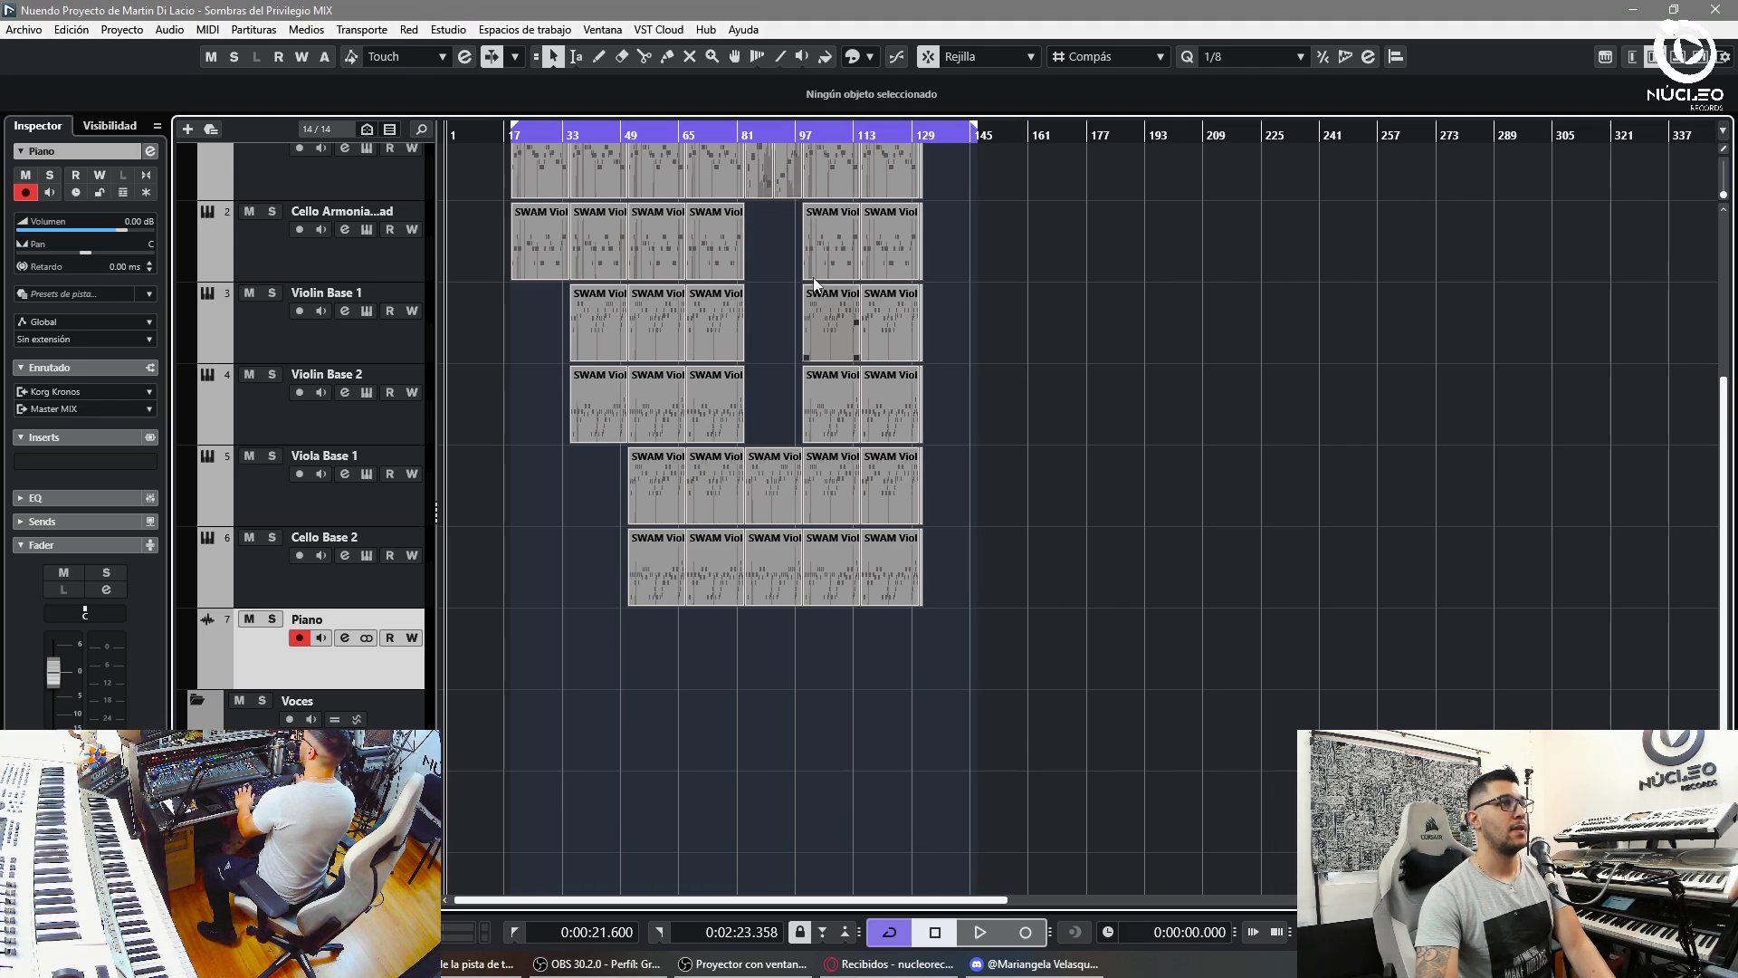
click(738, 140)
key(h)
key(h)
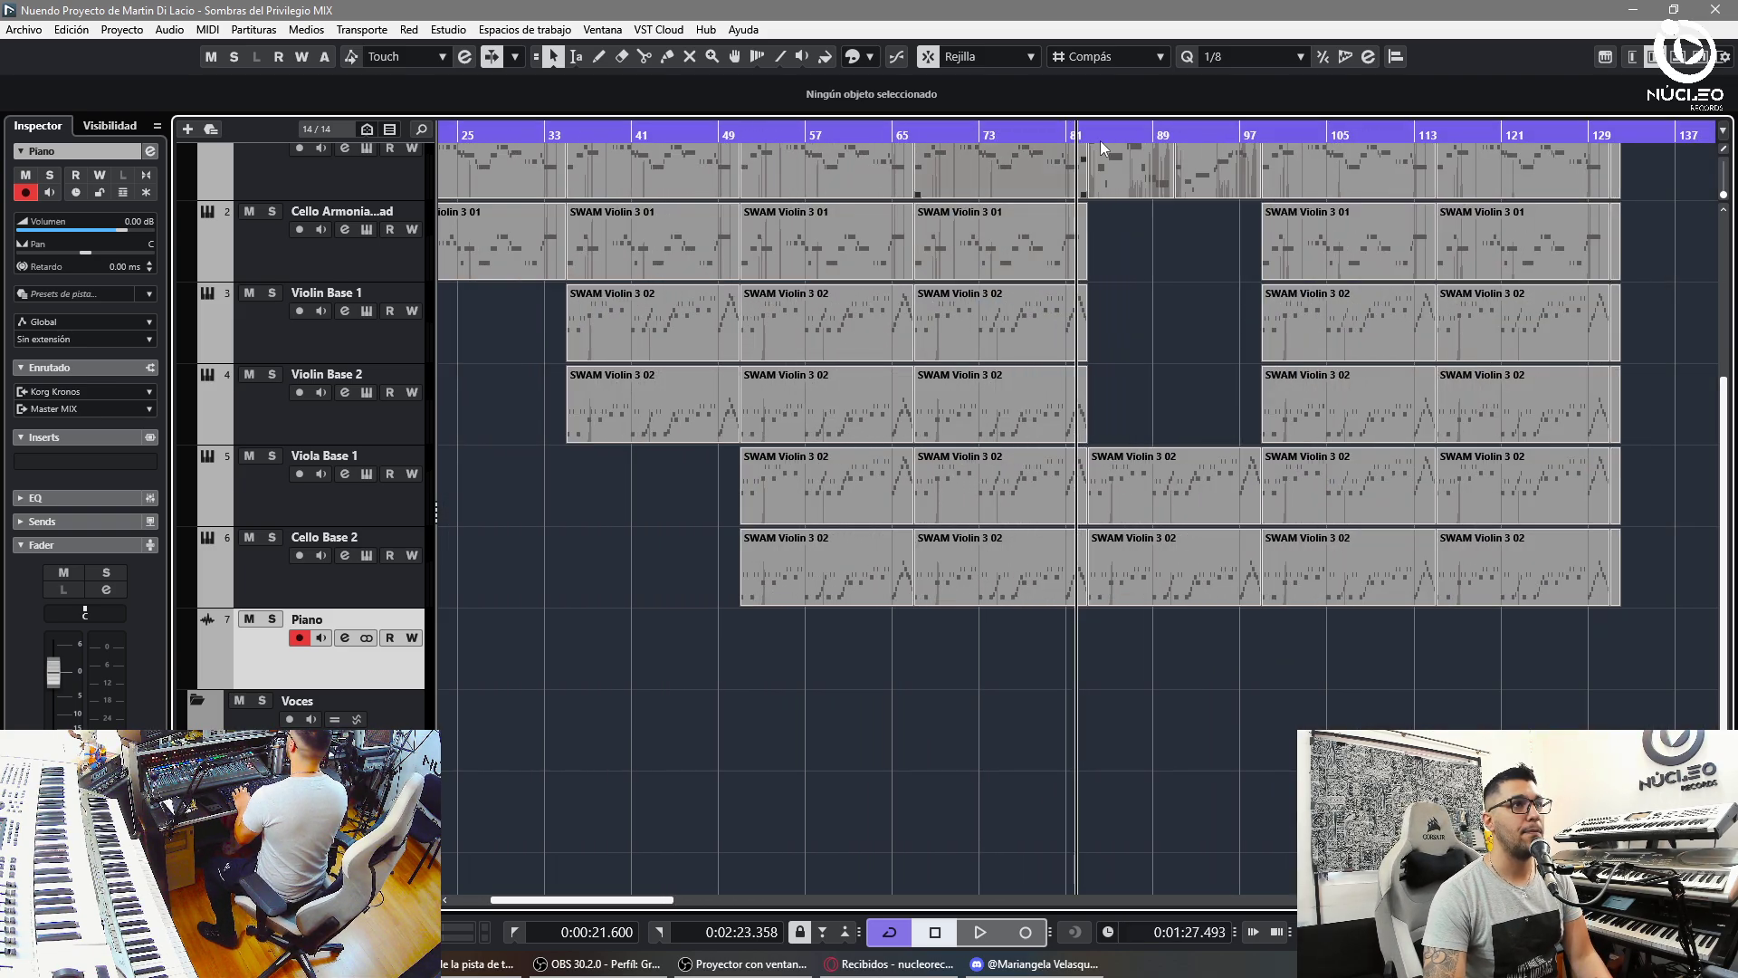
key(space)
click(918, 140)
key(f)
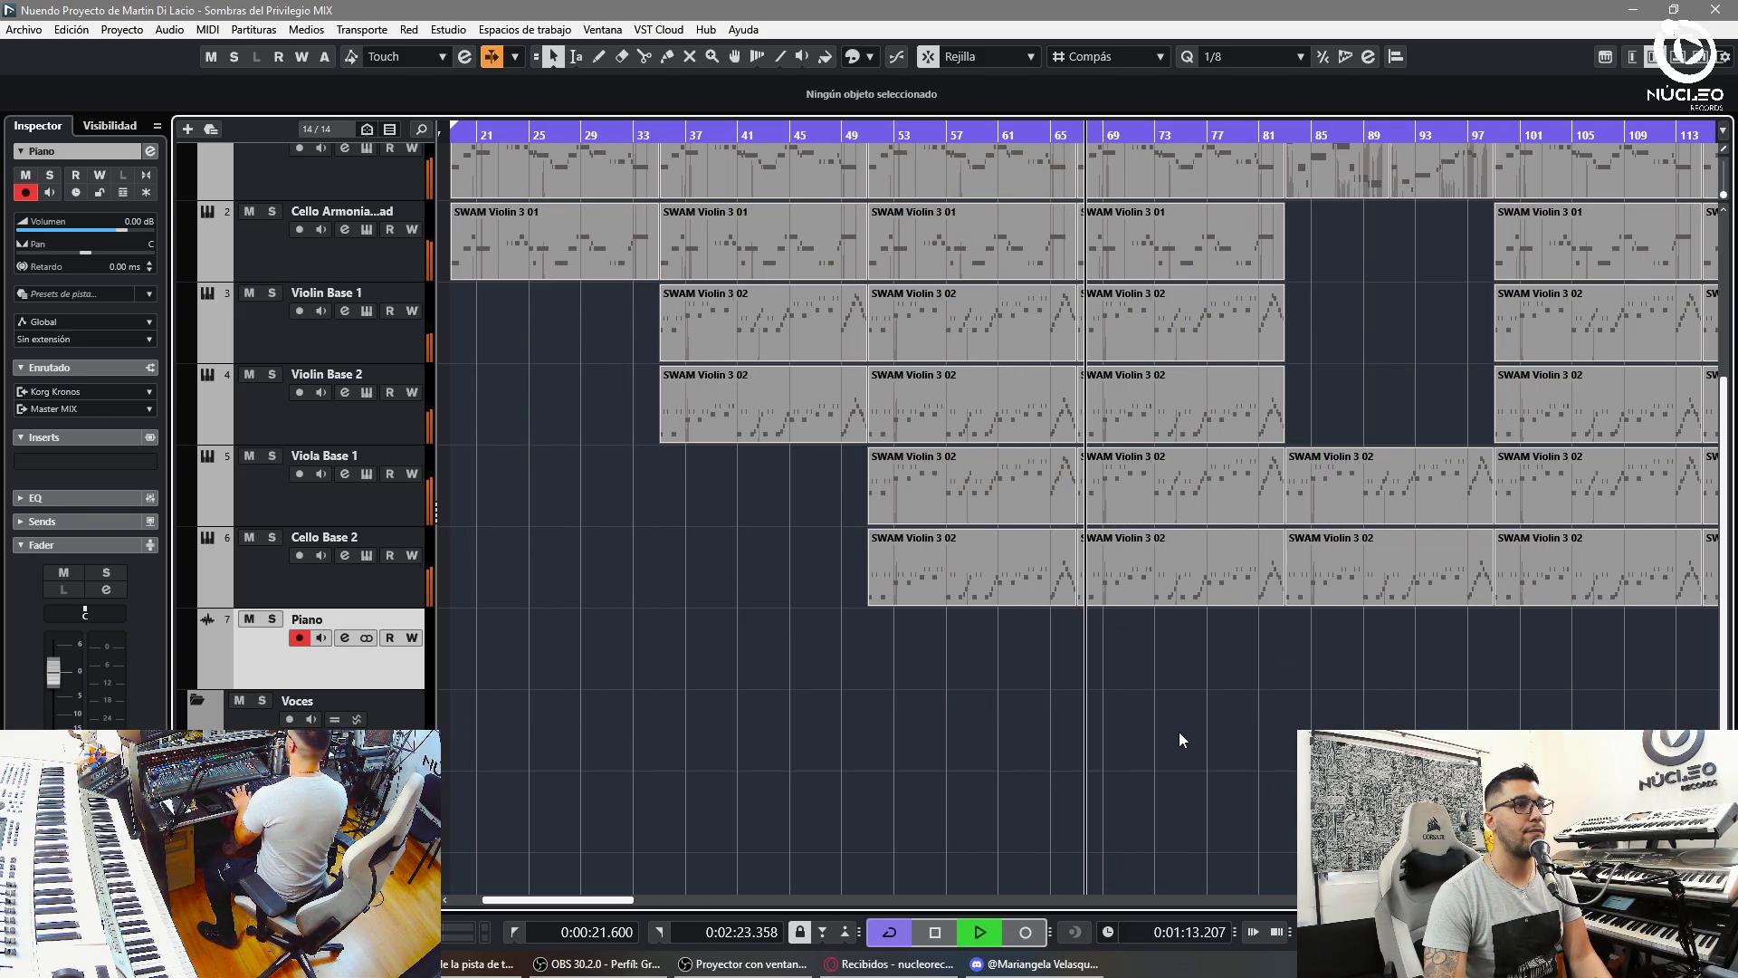
- Record a piano take on the Piano track from bar 78 to about bar 132
key(h)
key(h)
key(g)
key(g)
key(g)
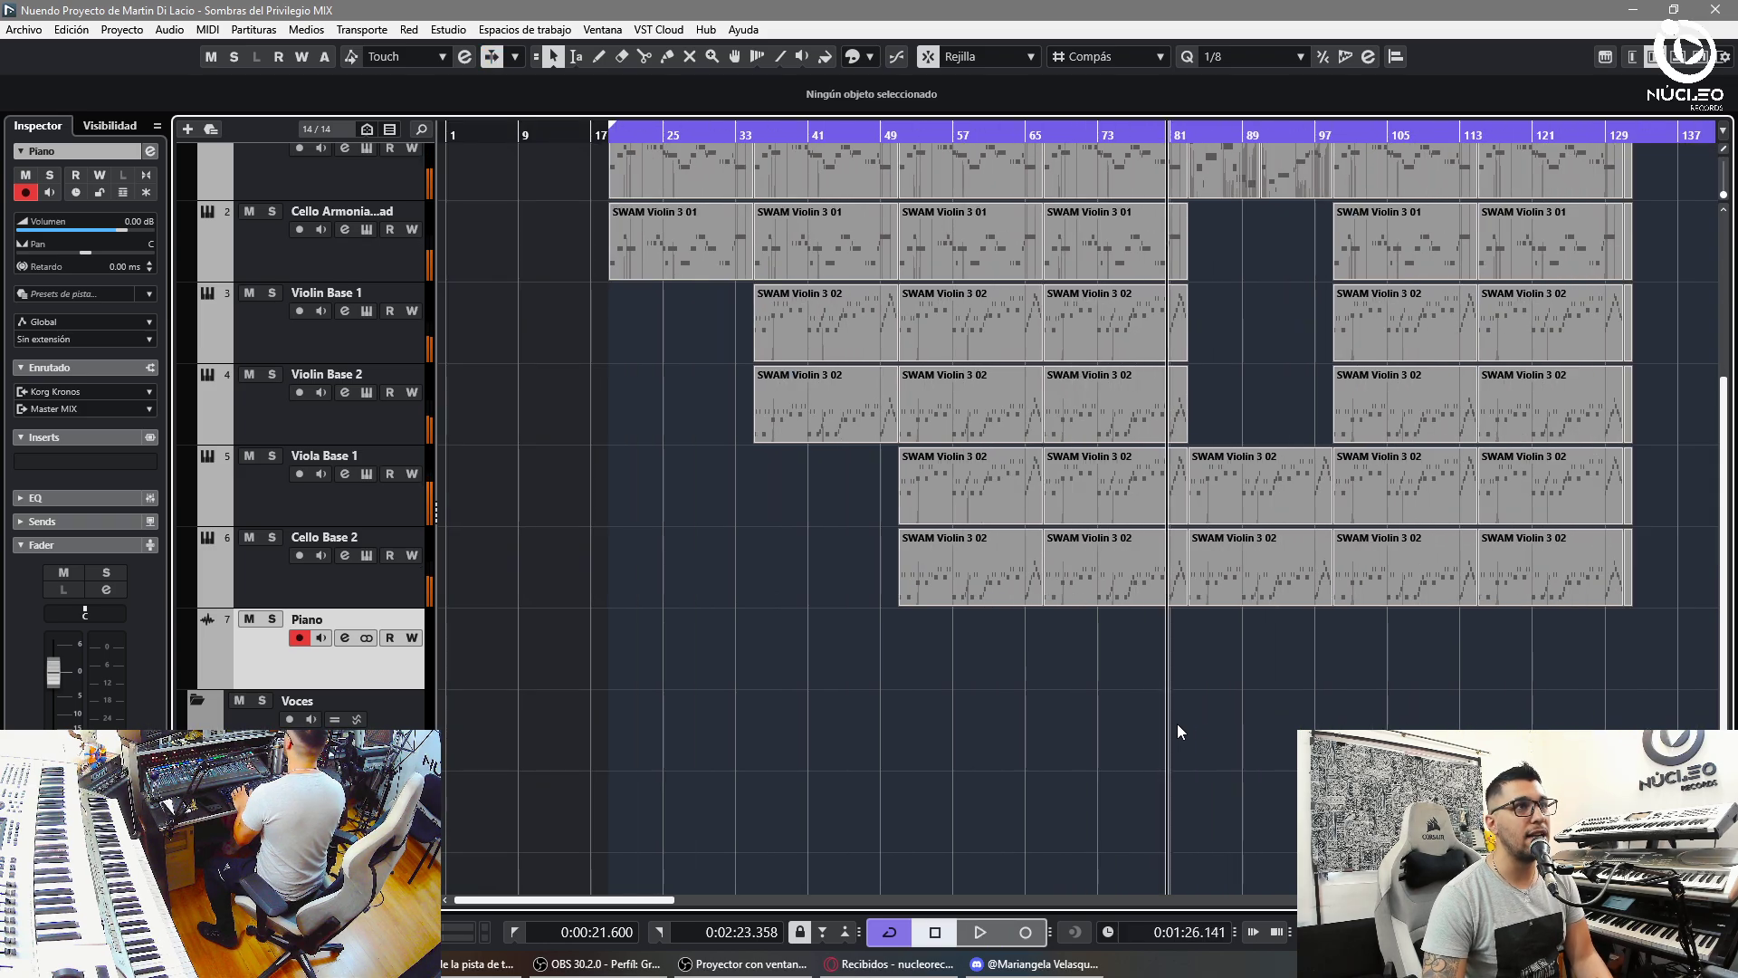
key(KP_Multiply)
key(h)
key(h)
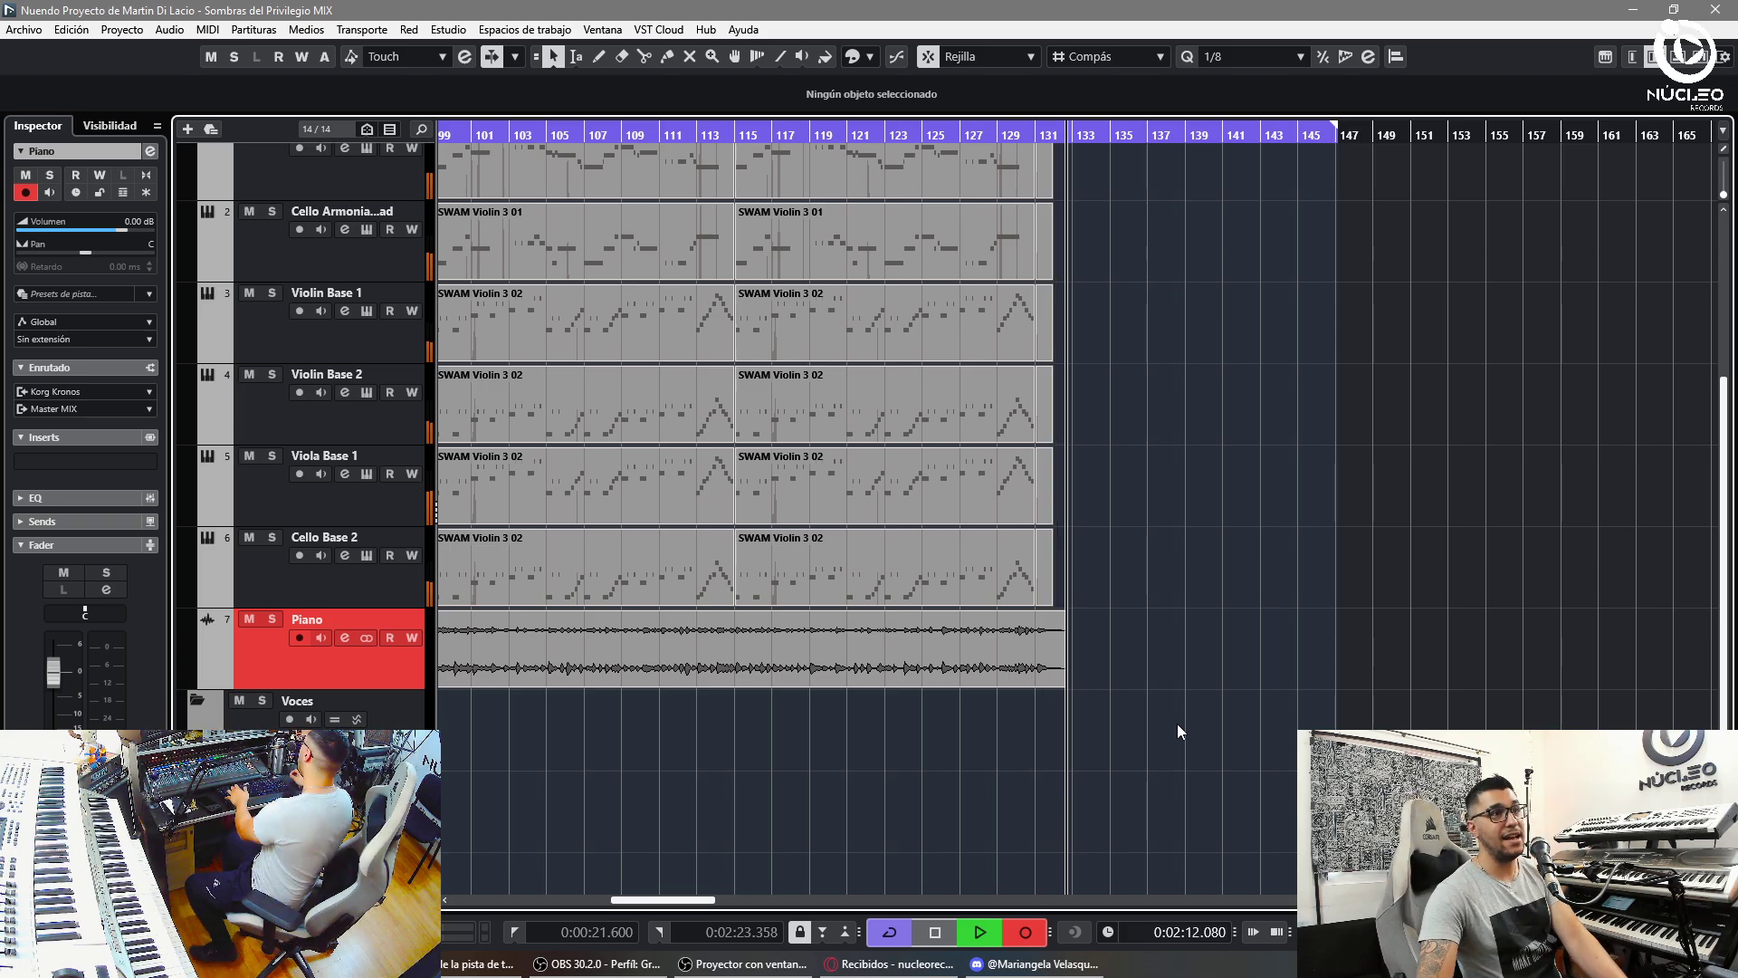
key(space)
- Split the recorded Piano take at bar 83 and delete the part before it
key(g)
key(g)
key(g)
key(g)
key(g)
click(1224, 751)
click(700, 135)
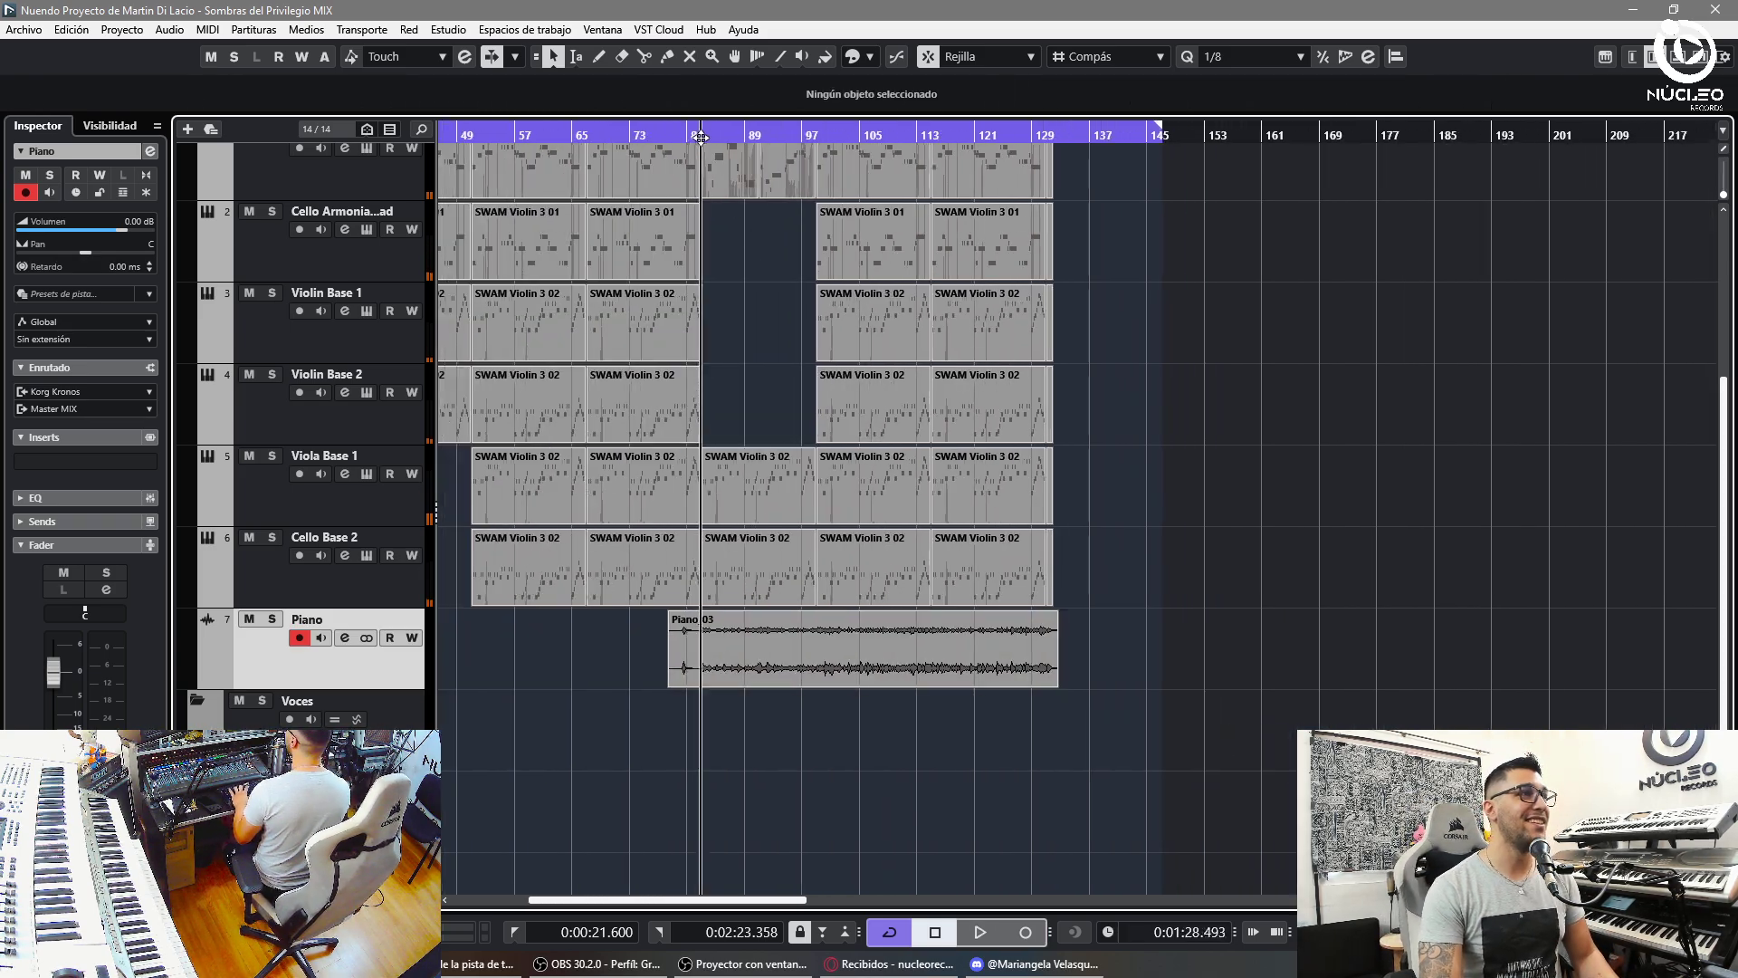
key(h)
key(h)
key(h)
key(h)
key(h)
key(h)
key(h)
key(3)
click(1071, 676)
key(1)
click(1117, 668)
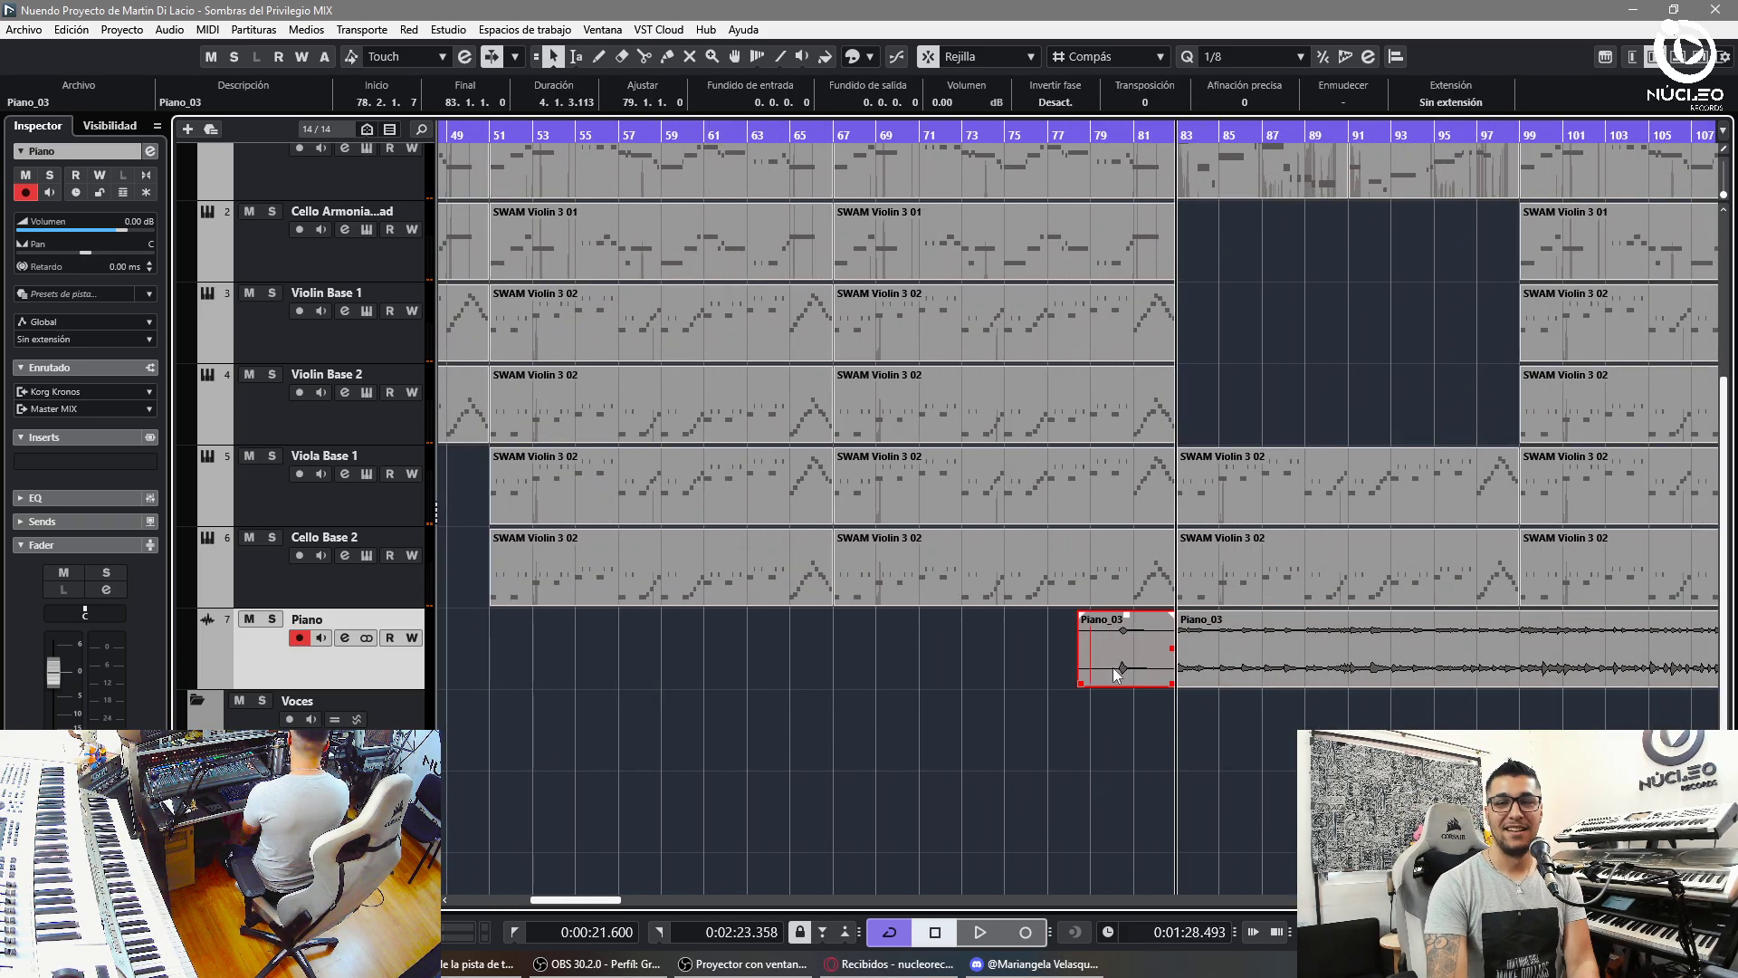
key(Delete)
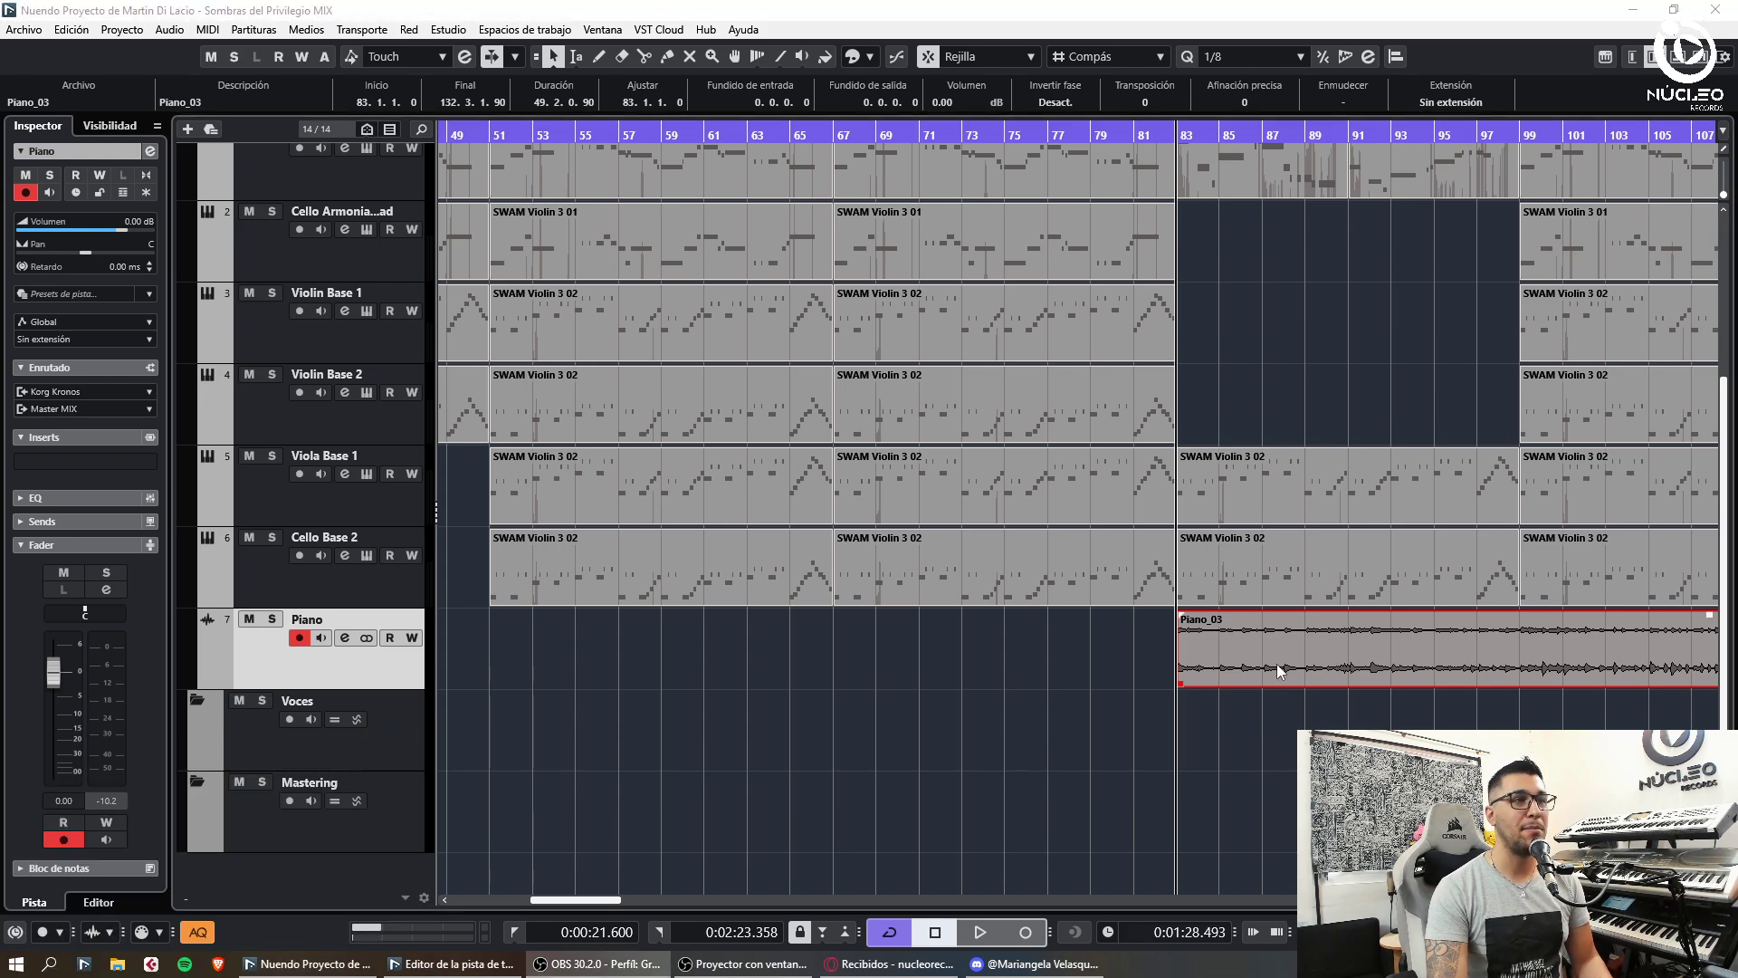
- Listen to the trimmed piano take with the strings from bar 83
click(1240, 753)
key(g)
key(g)
key(g)
key(g)
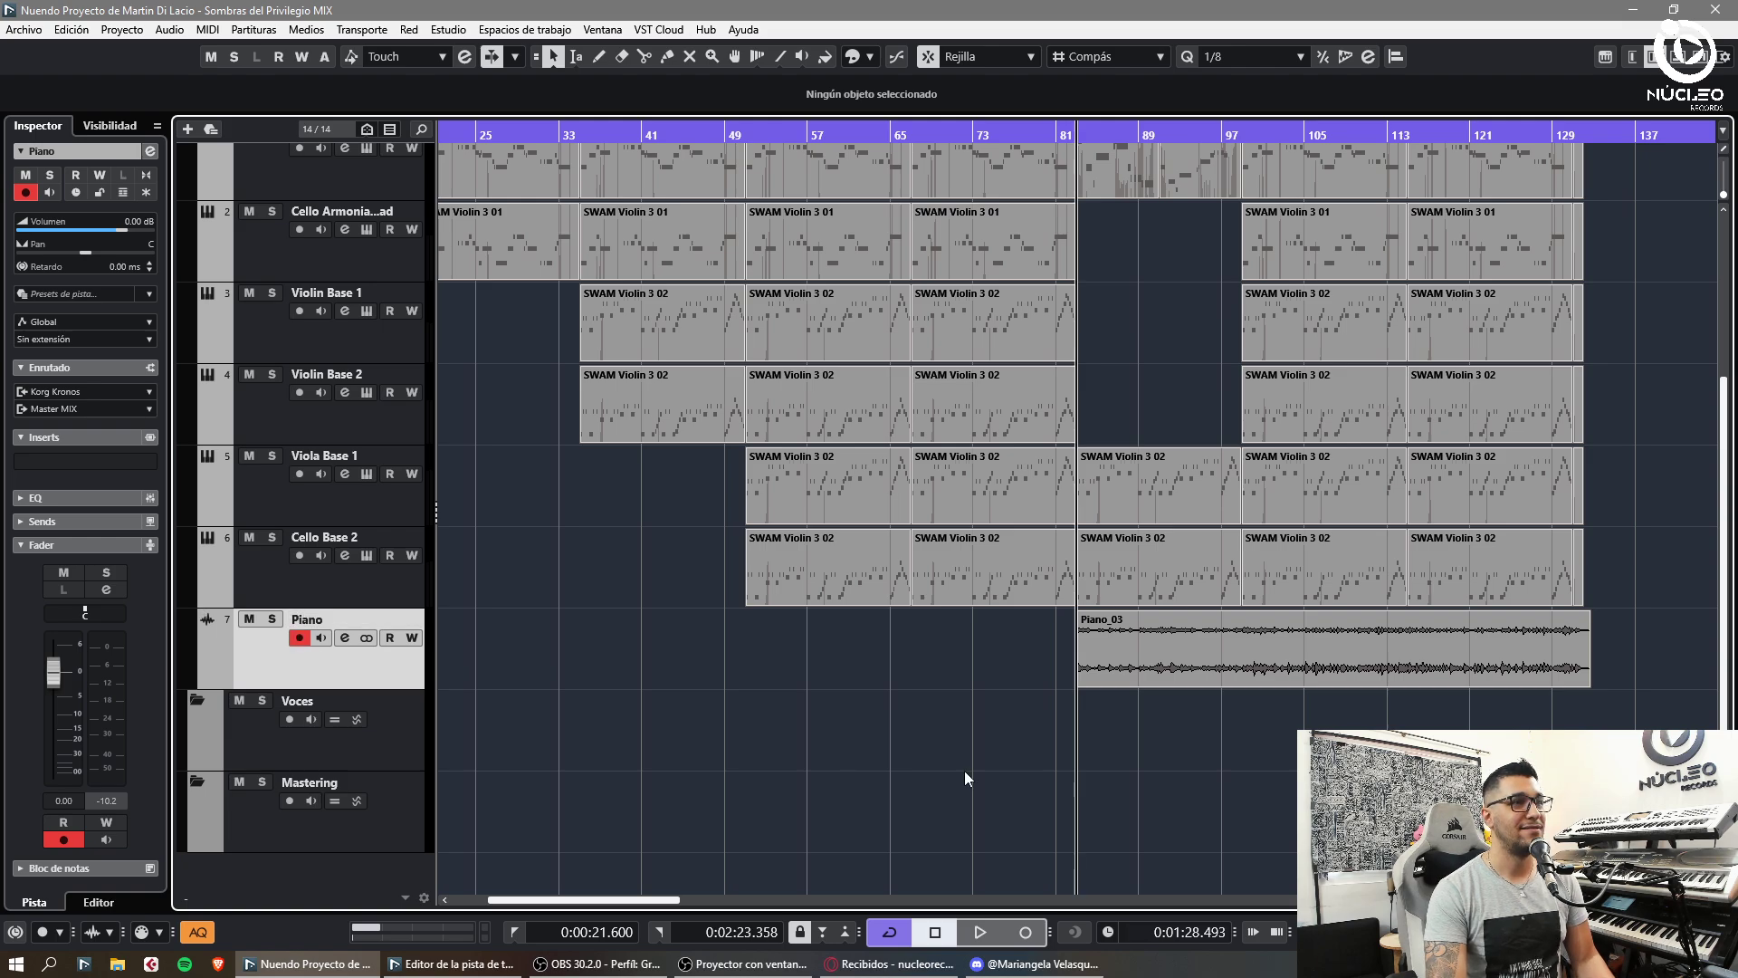
key(space)
key(h)
key(h)
key(h)
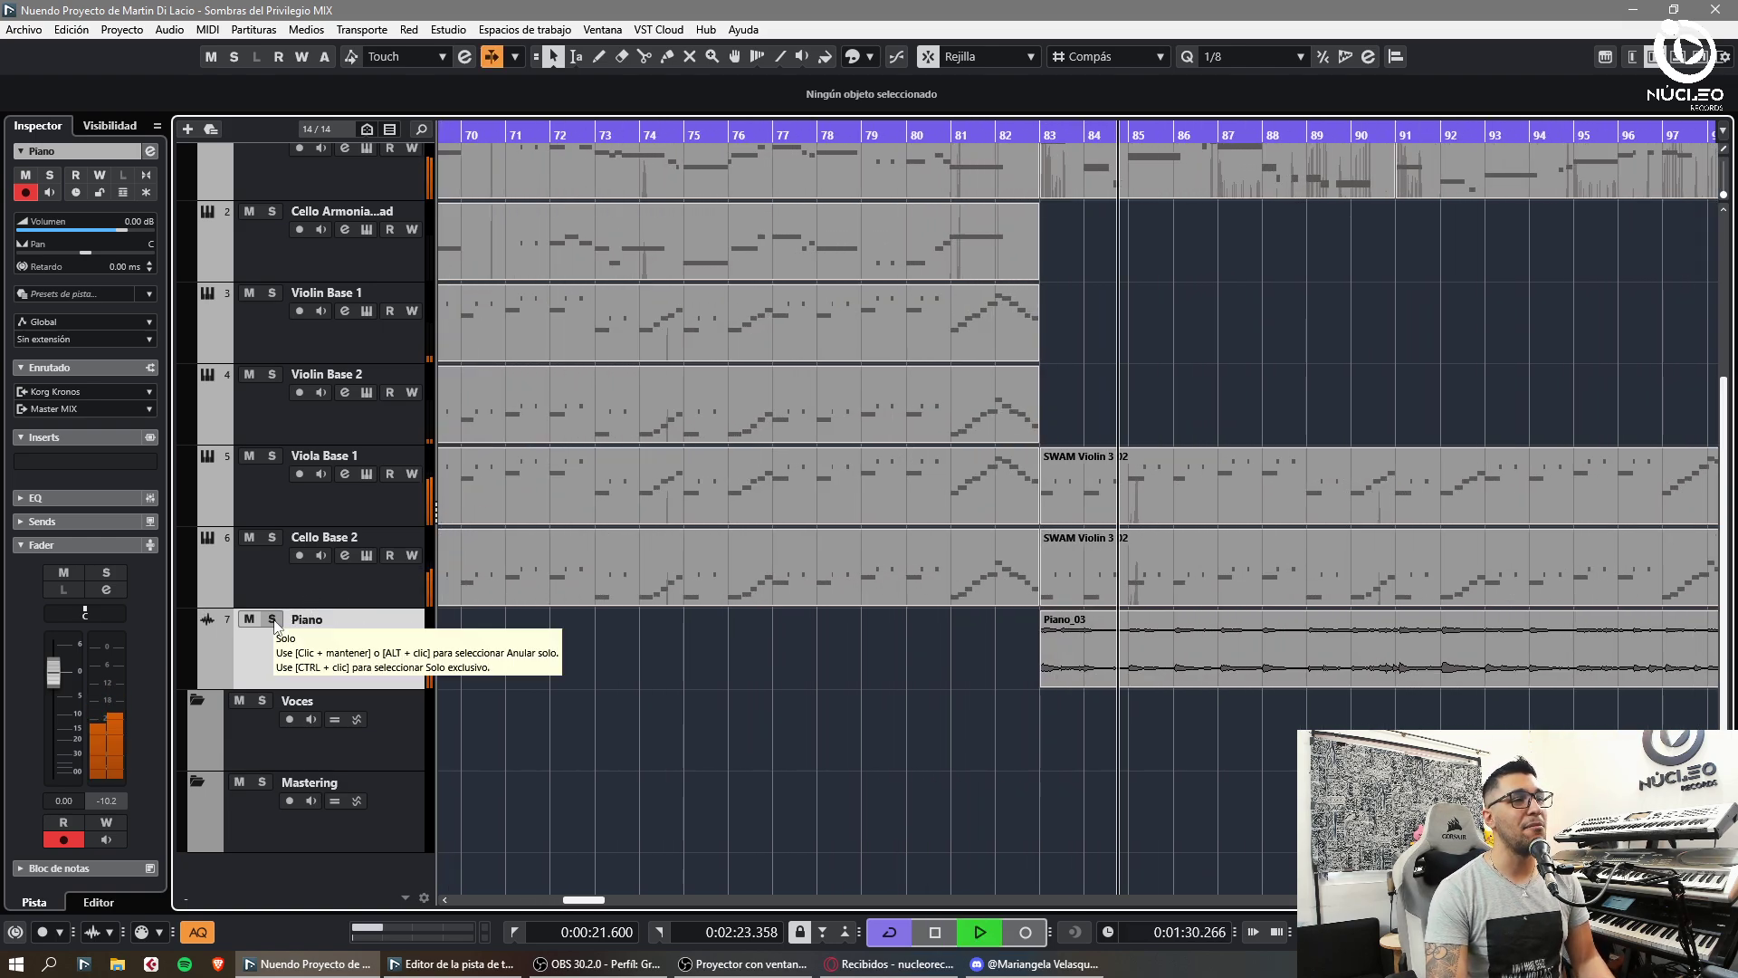
key(g)
key(g)
key(space)
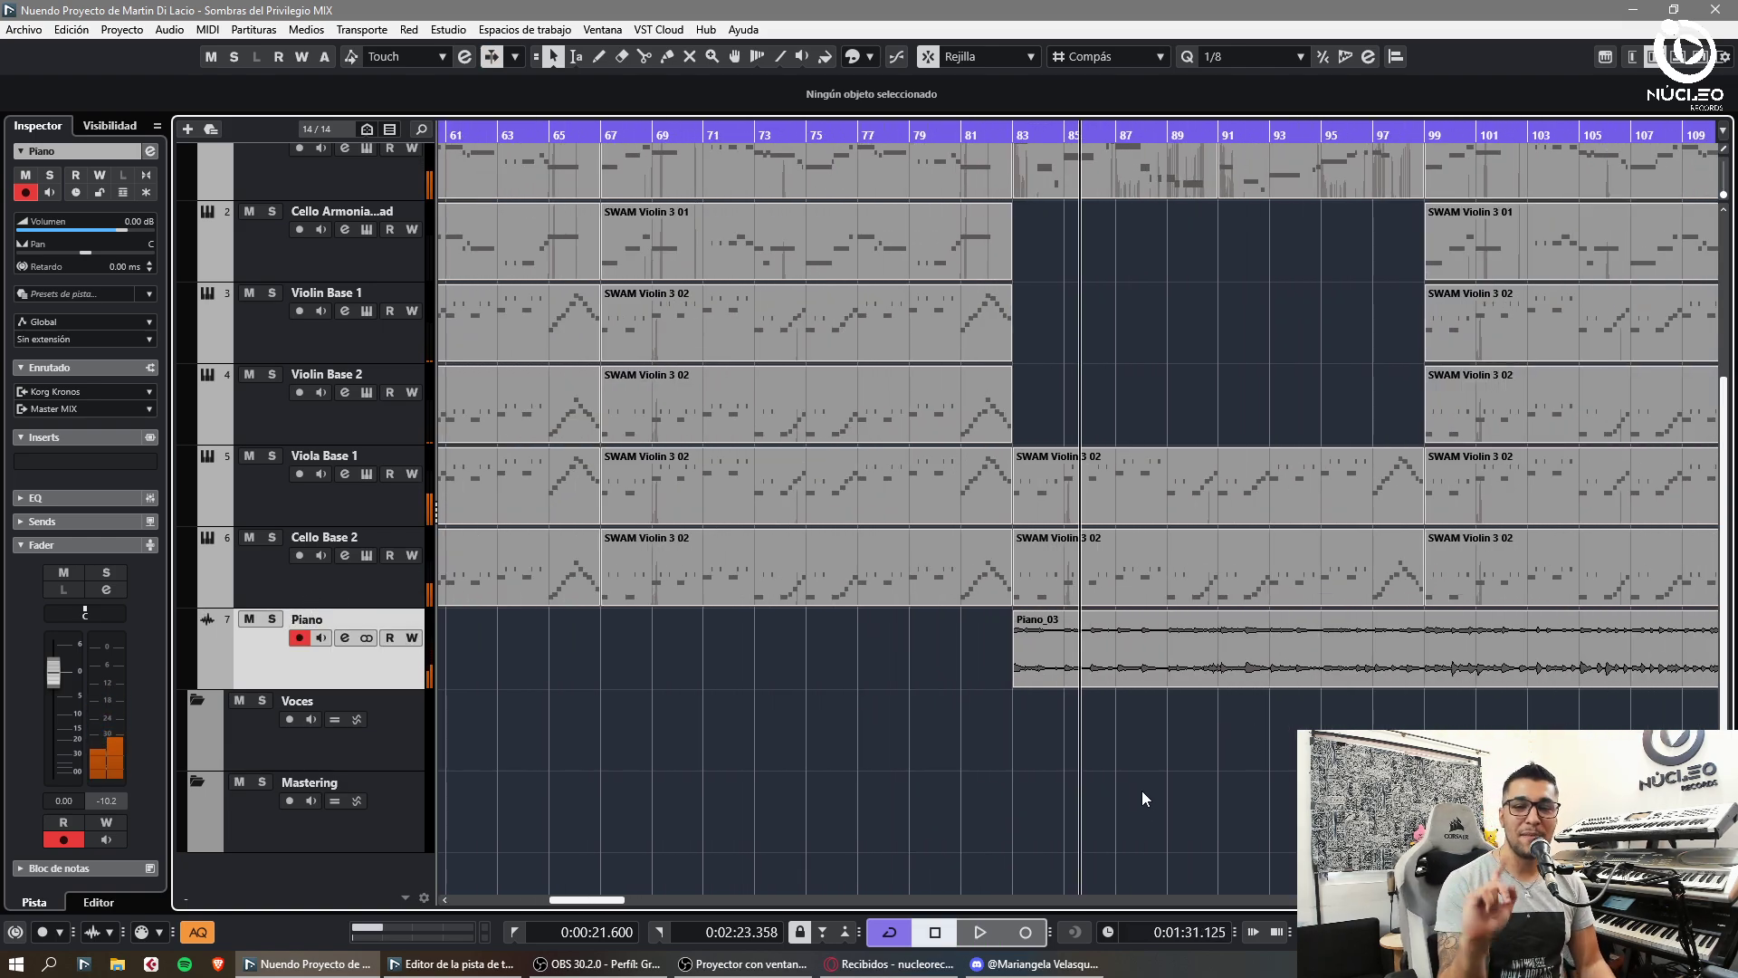
key(space)
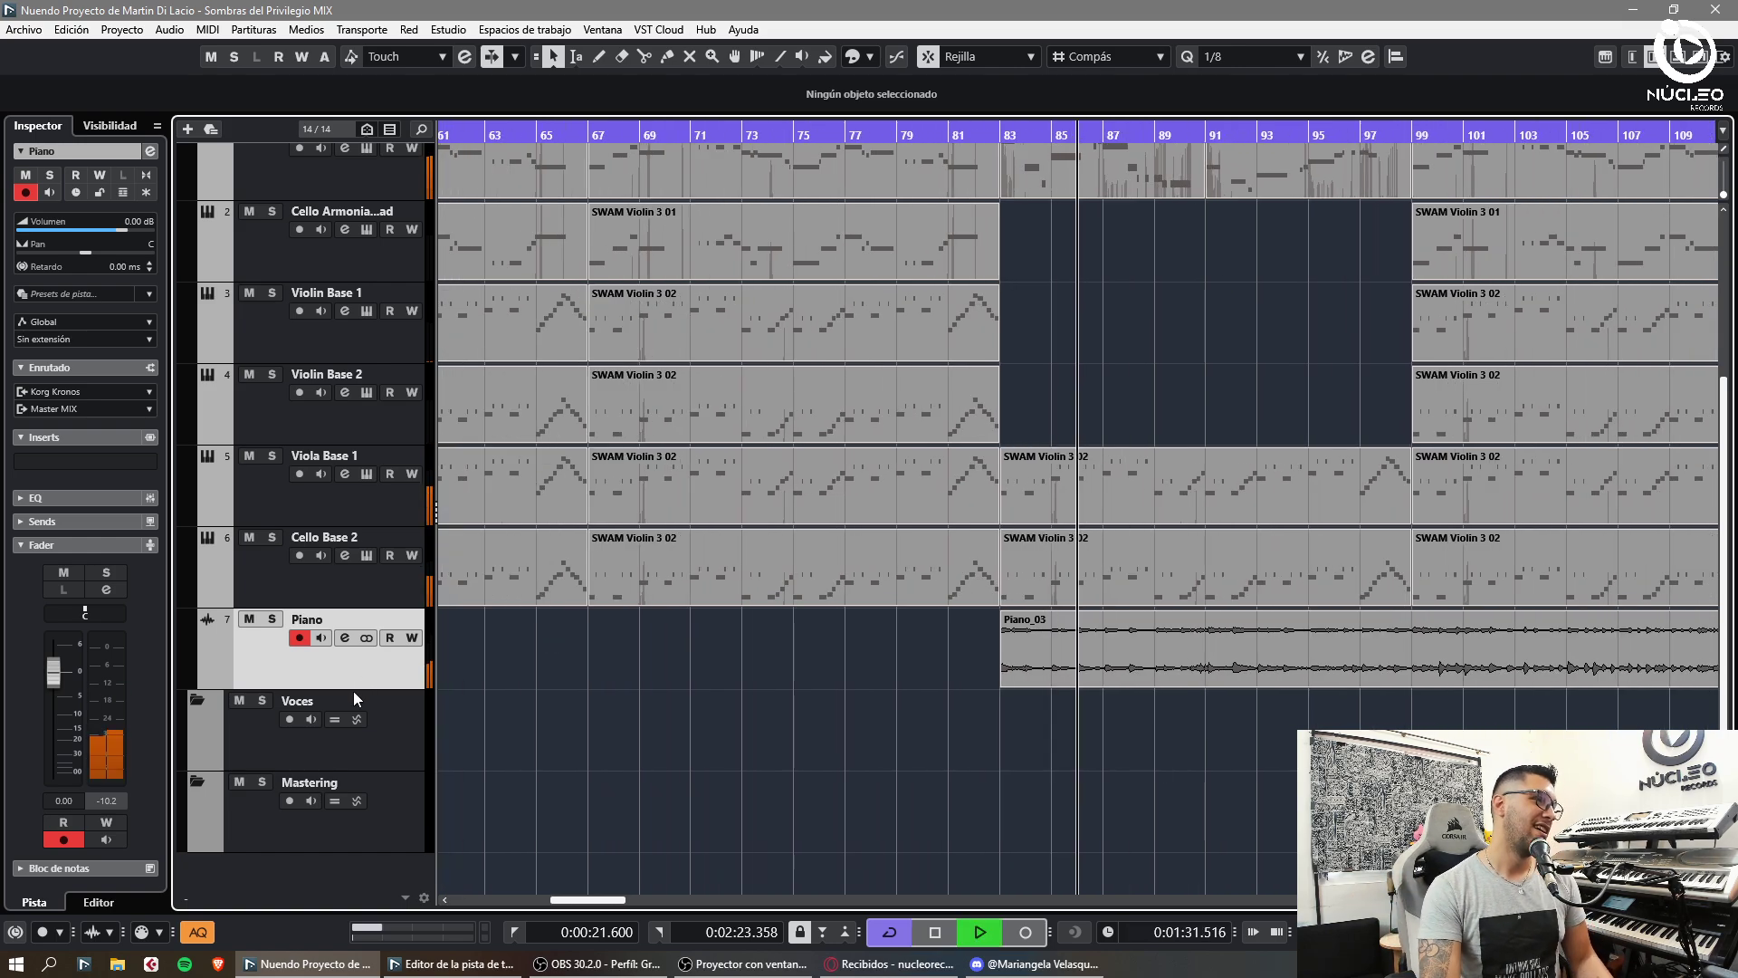
key(g)
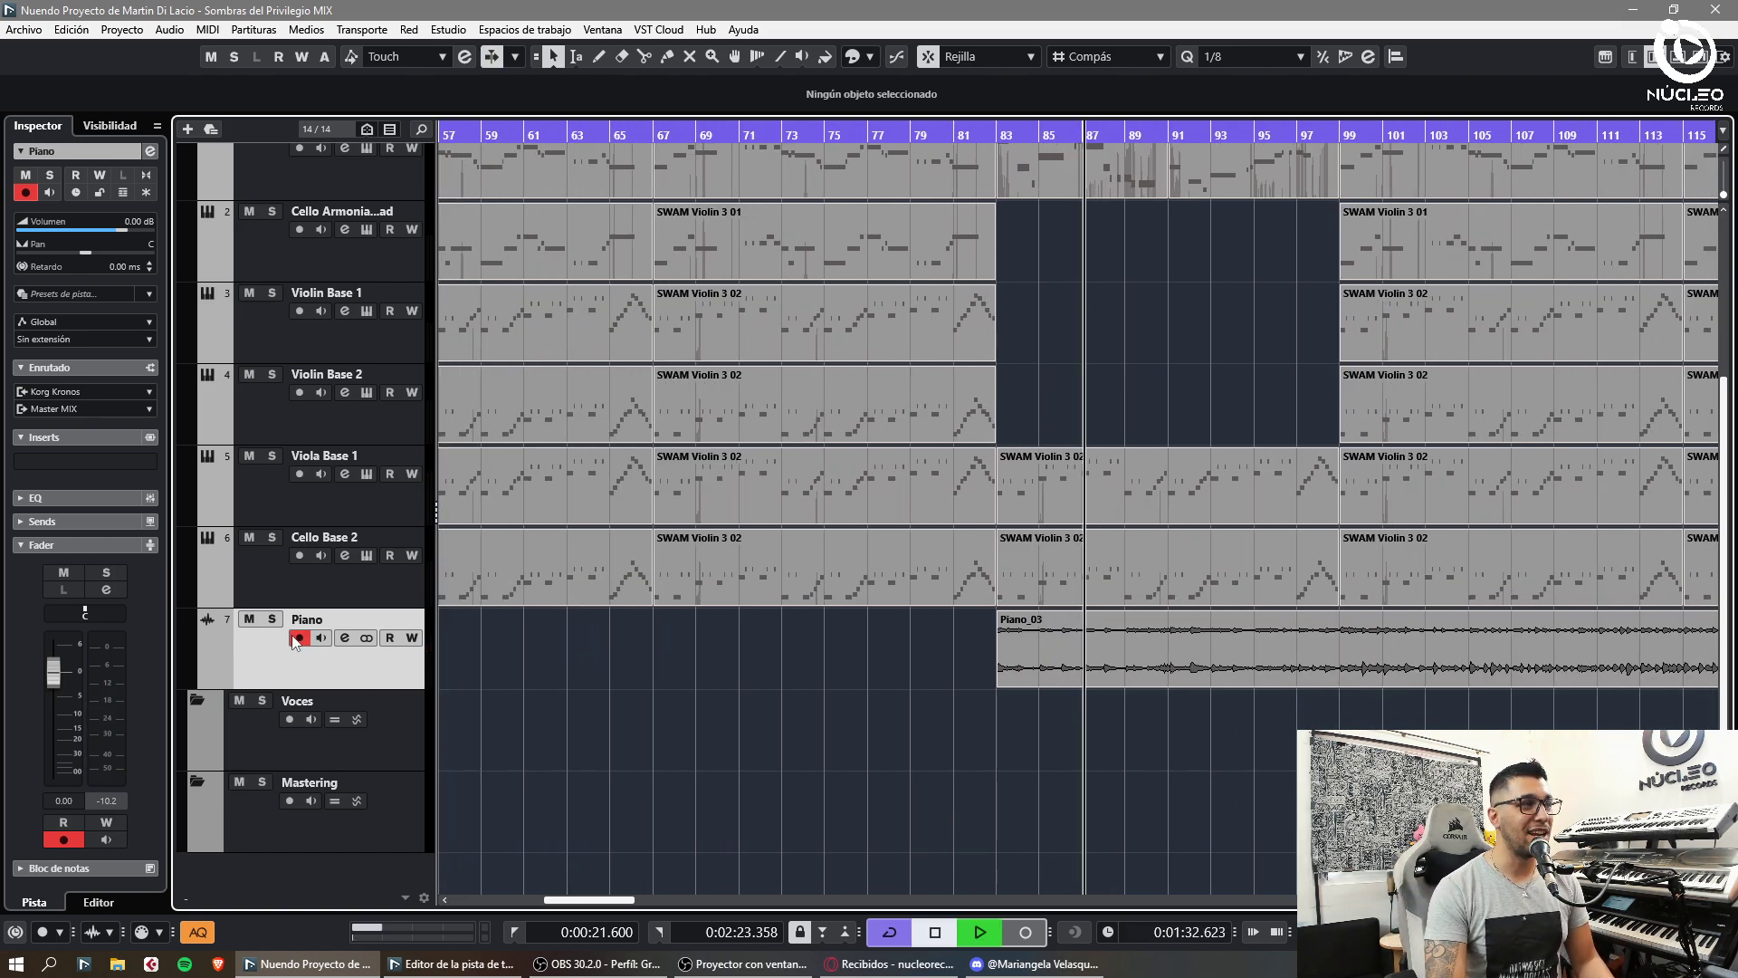
- Solo the Piano, Viola Base 1 and Cello Base 2 tracks
click(272, 620)
click(272, 455)
click(272, 537)
key(h)
key(h)
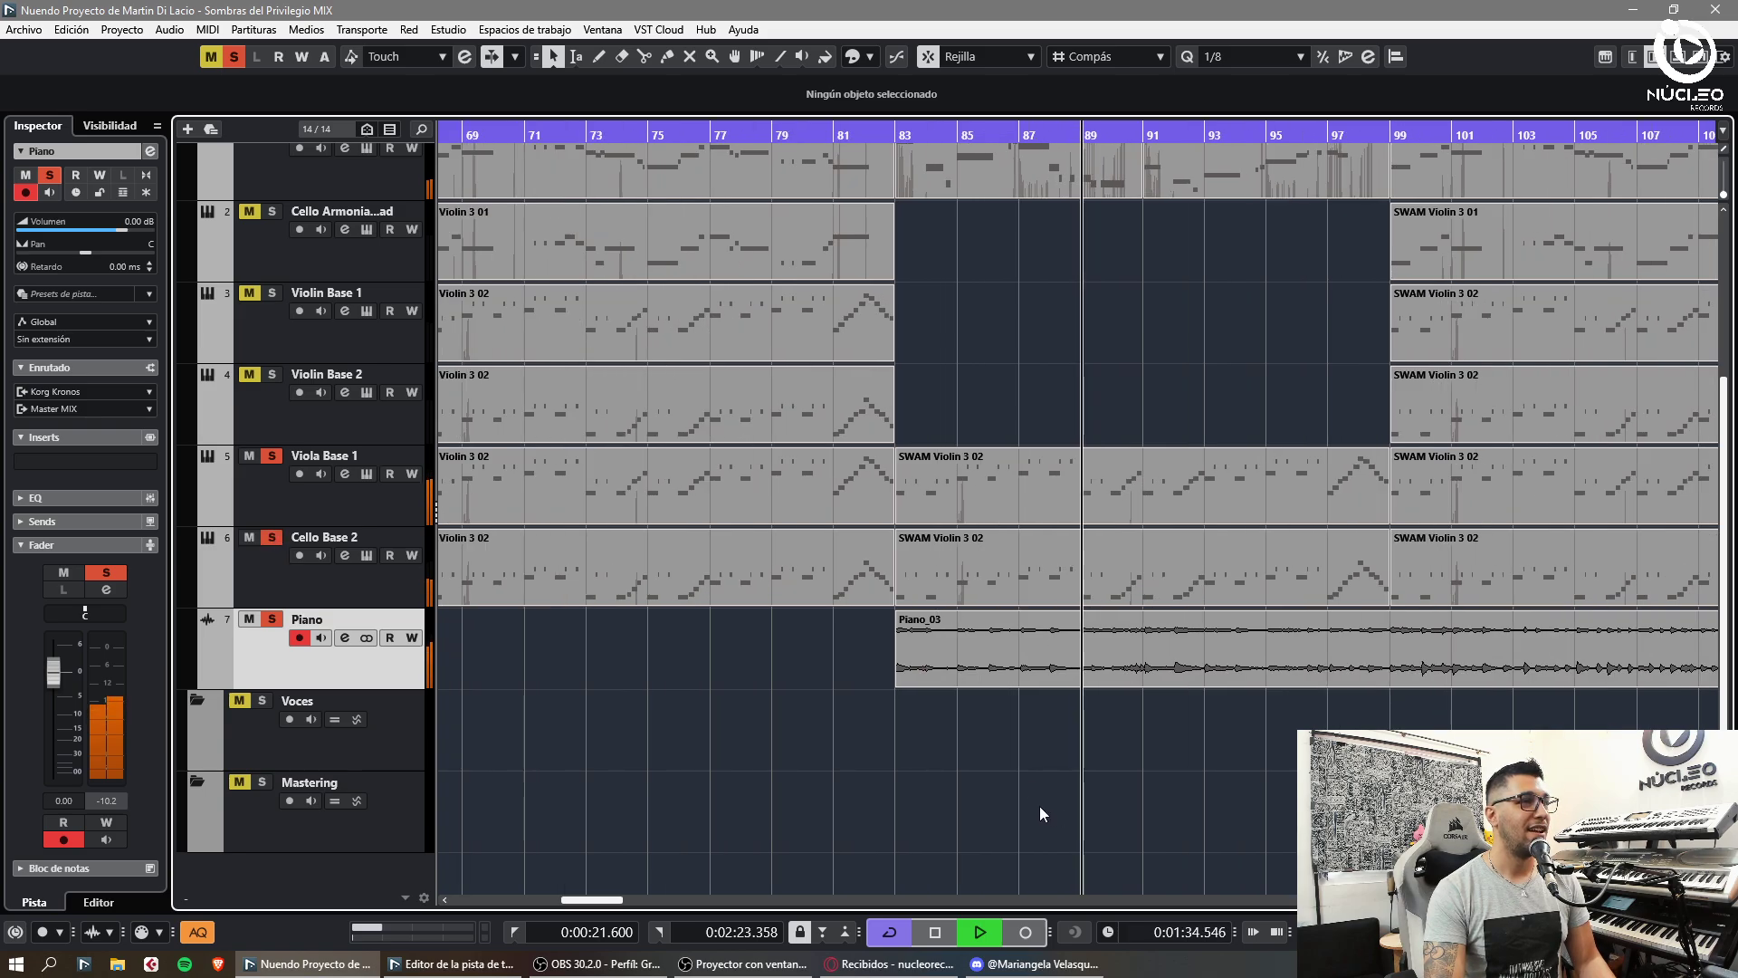
- Insert CLA-3A Stereo in the Piano channel's first insert slot, adjust the compressor during playback and close the mixer
key(F3)
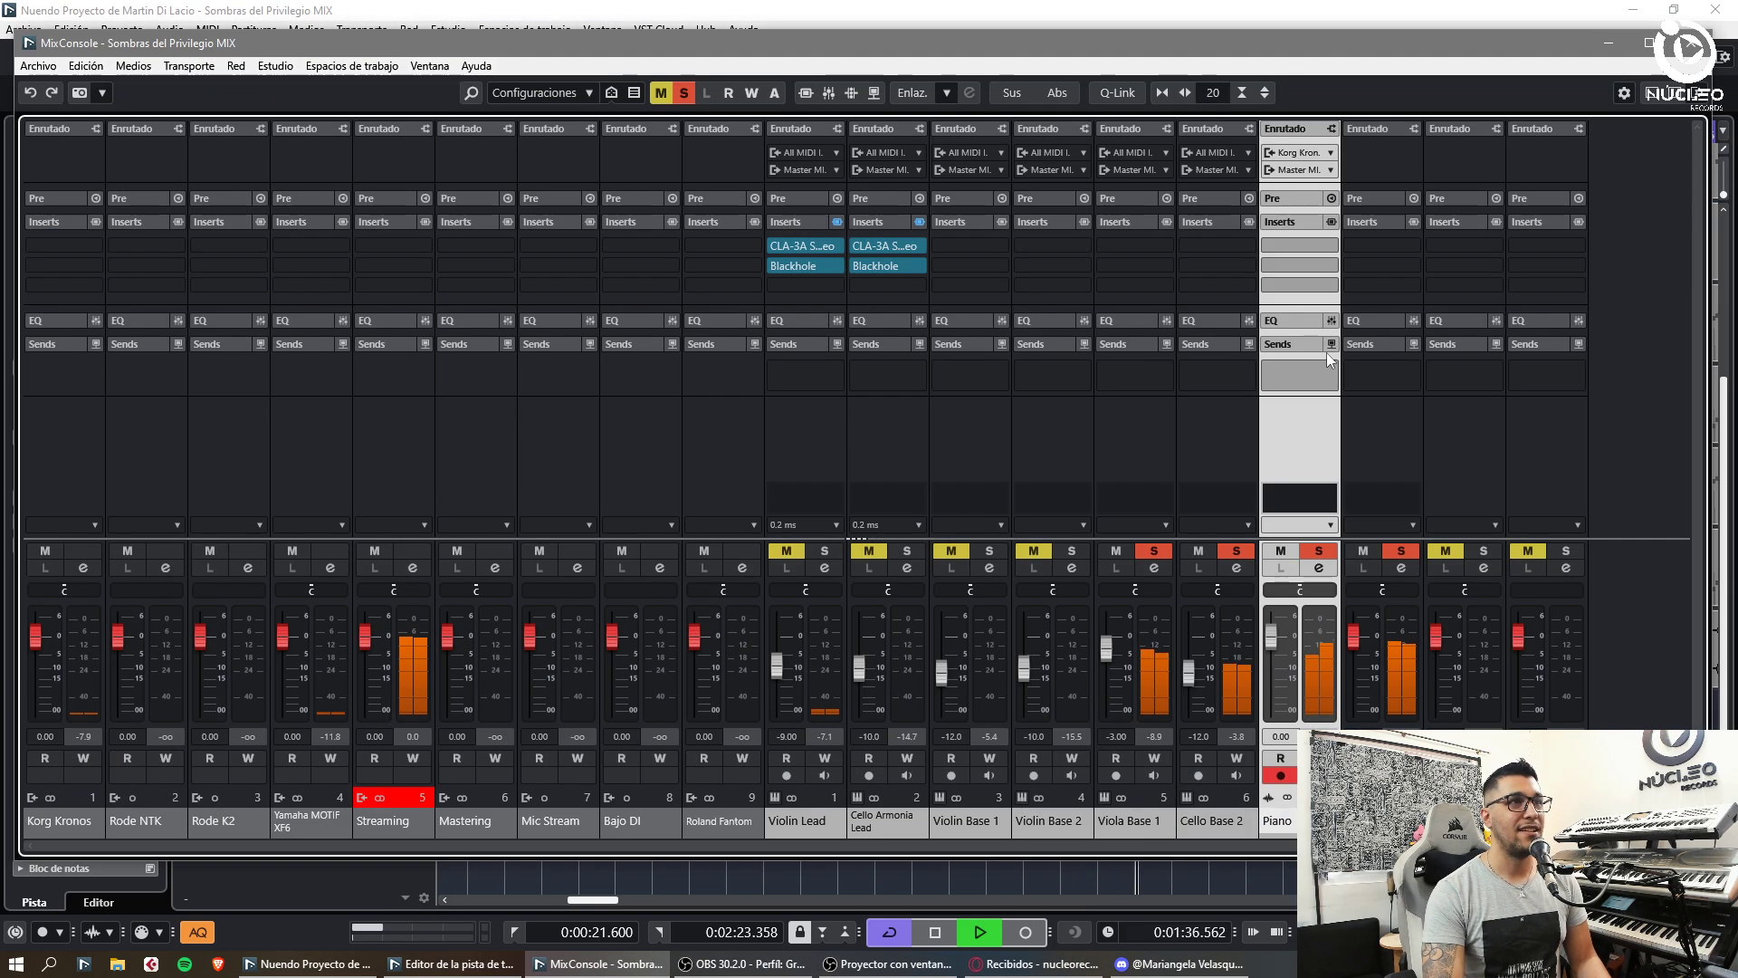
click(1302, 242)
click(1337, 386)
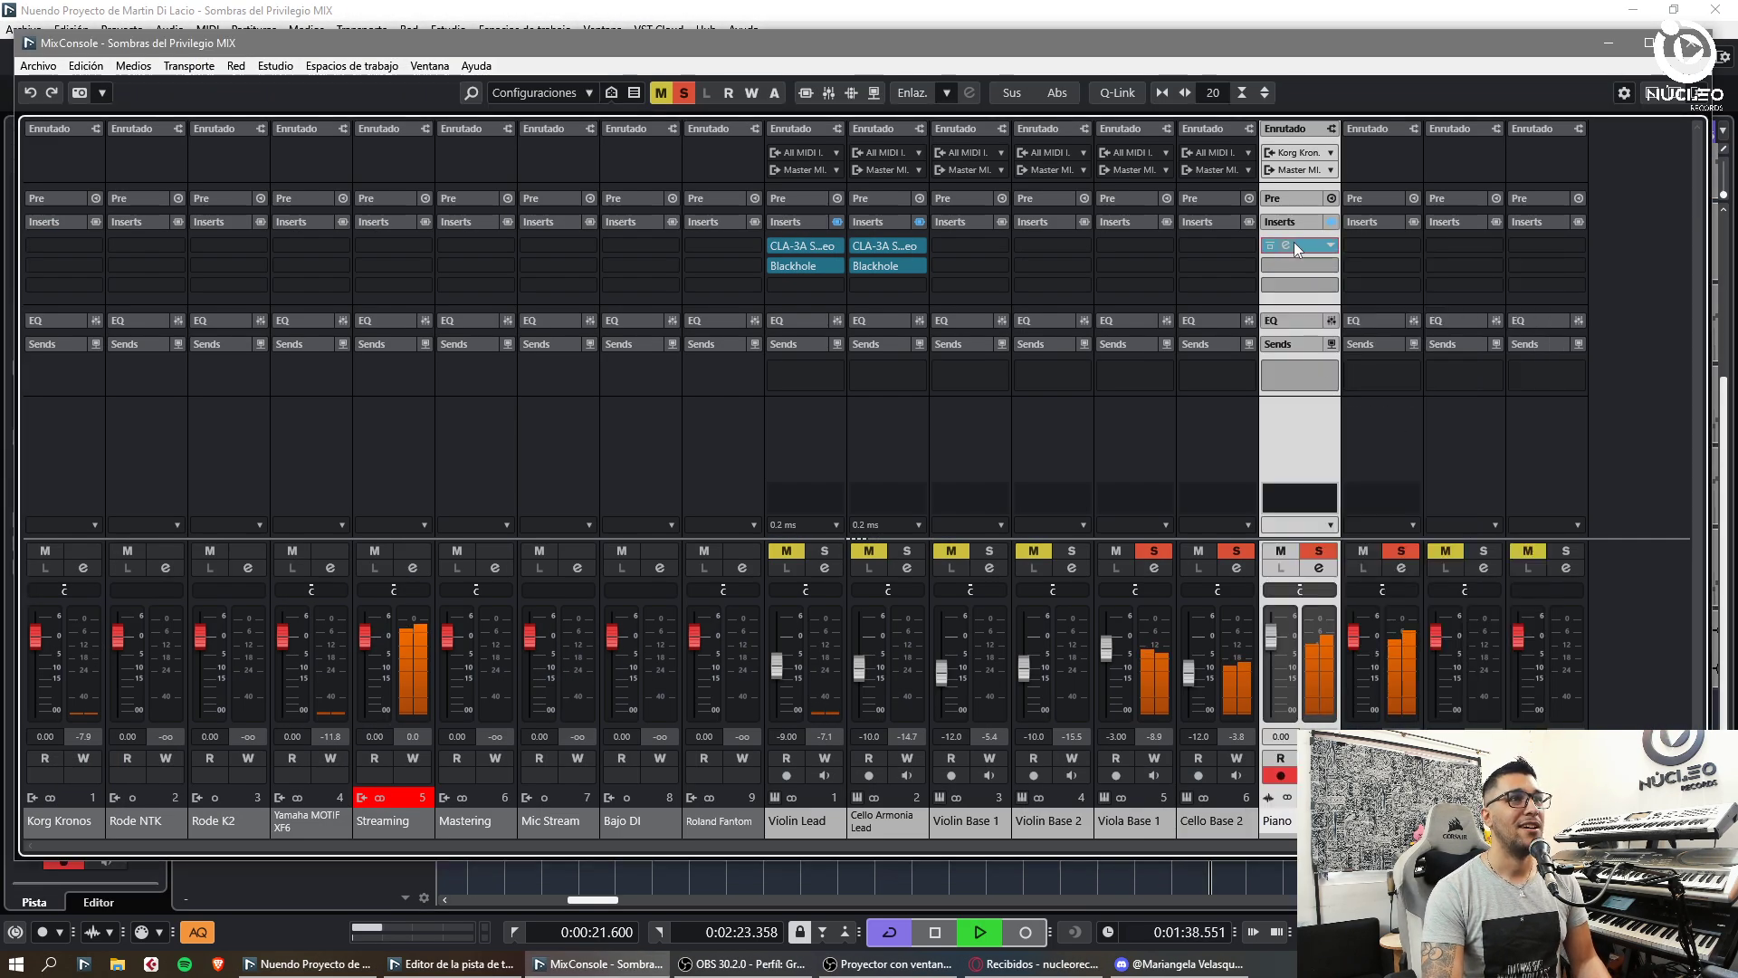
drag(919, 483, 919, 459)
click(978, 323)
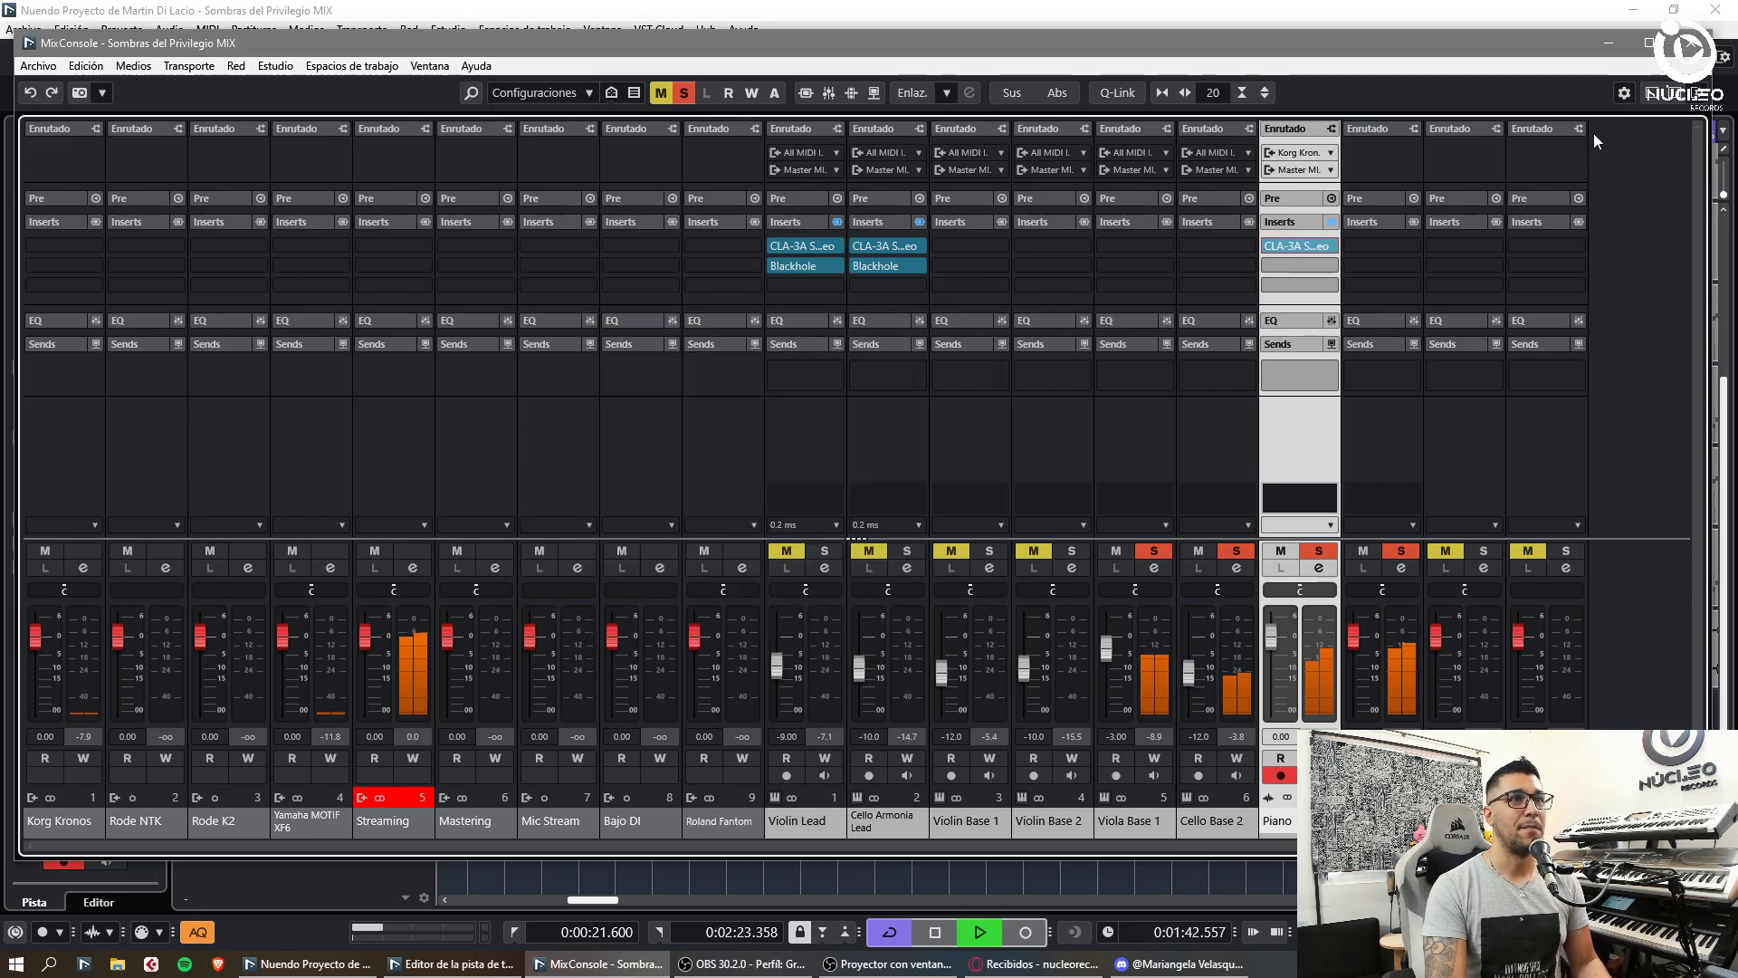
key(F3)
- Listen to the compressed piano take together with the soloed viola and cello up to about bar 111
key(g)
key(g)
key(h)
key(h)
key(g)
key(g)
key(g)
key(g)
key(g)
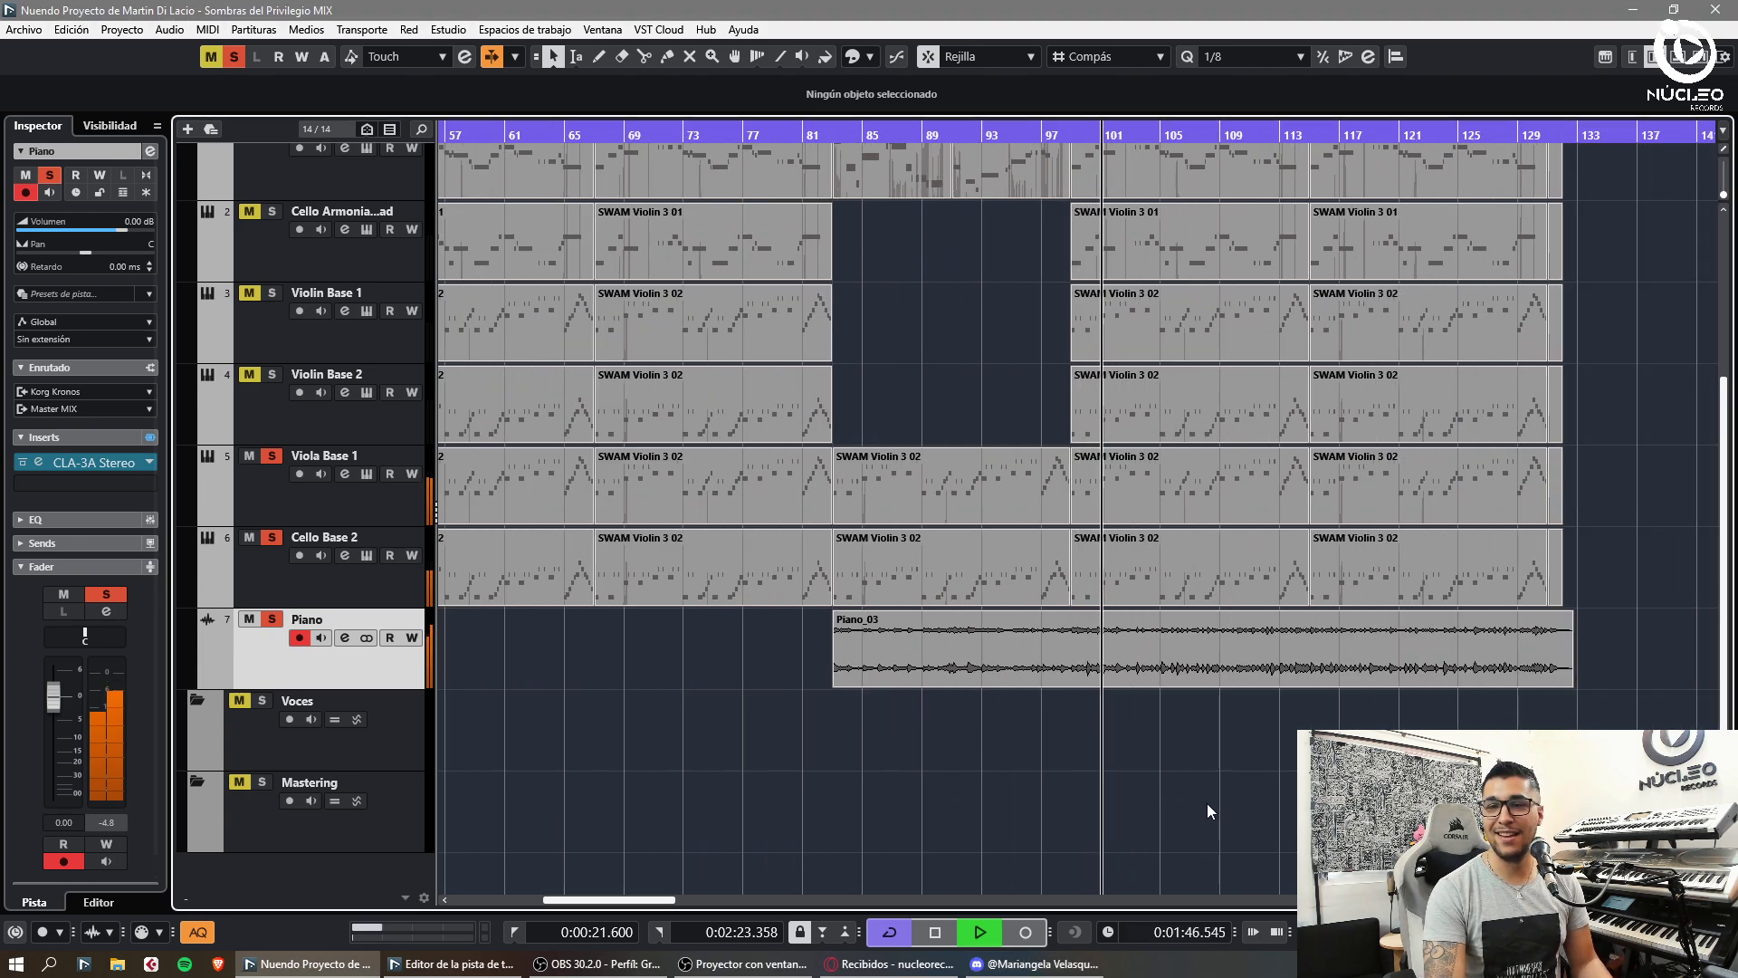
key(h)
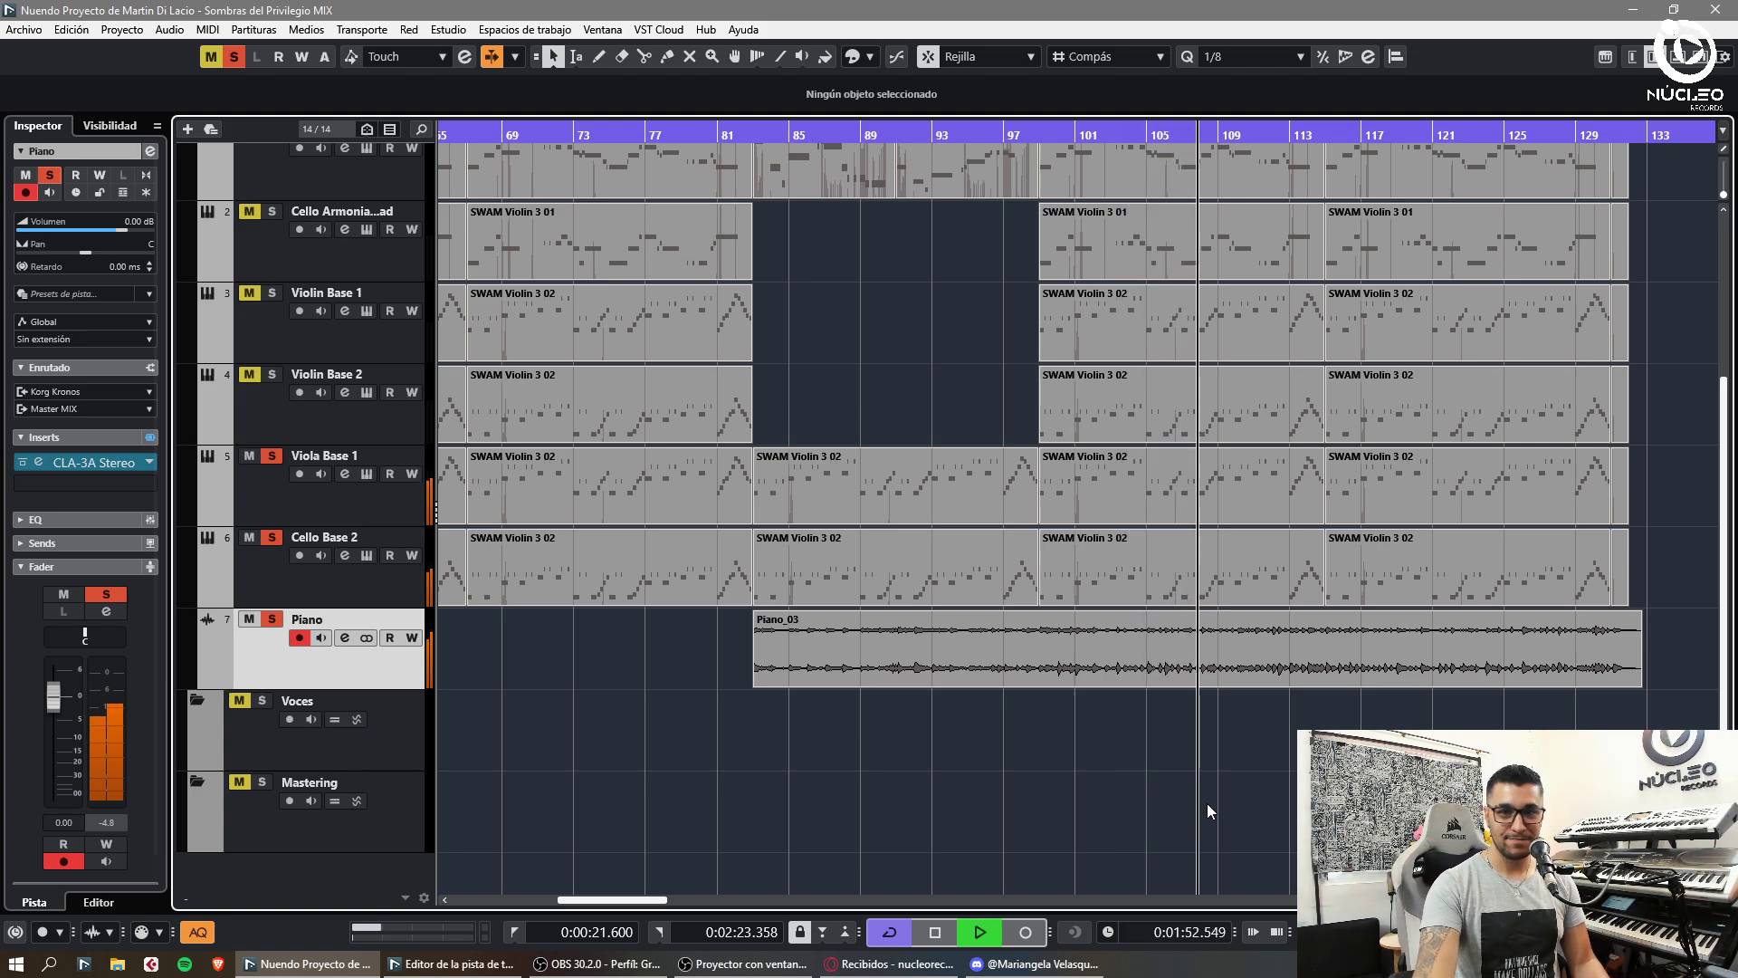
key(space)
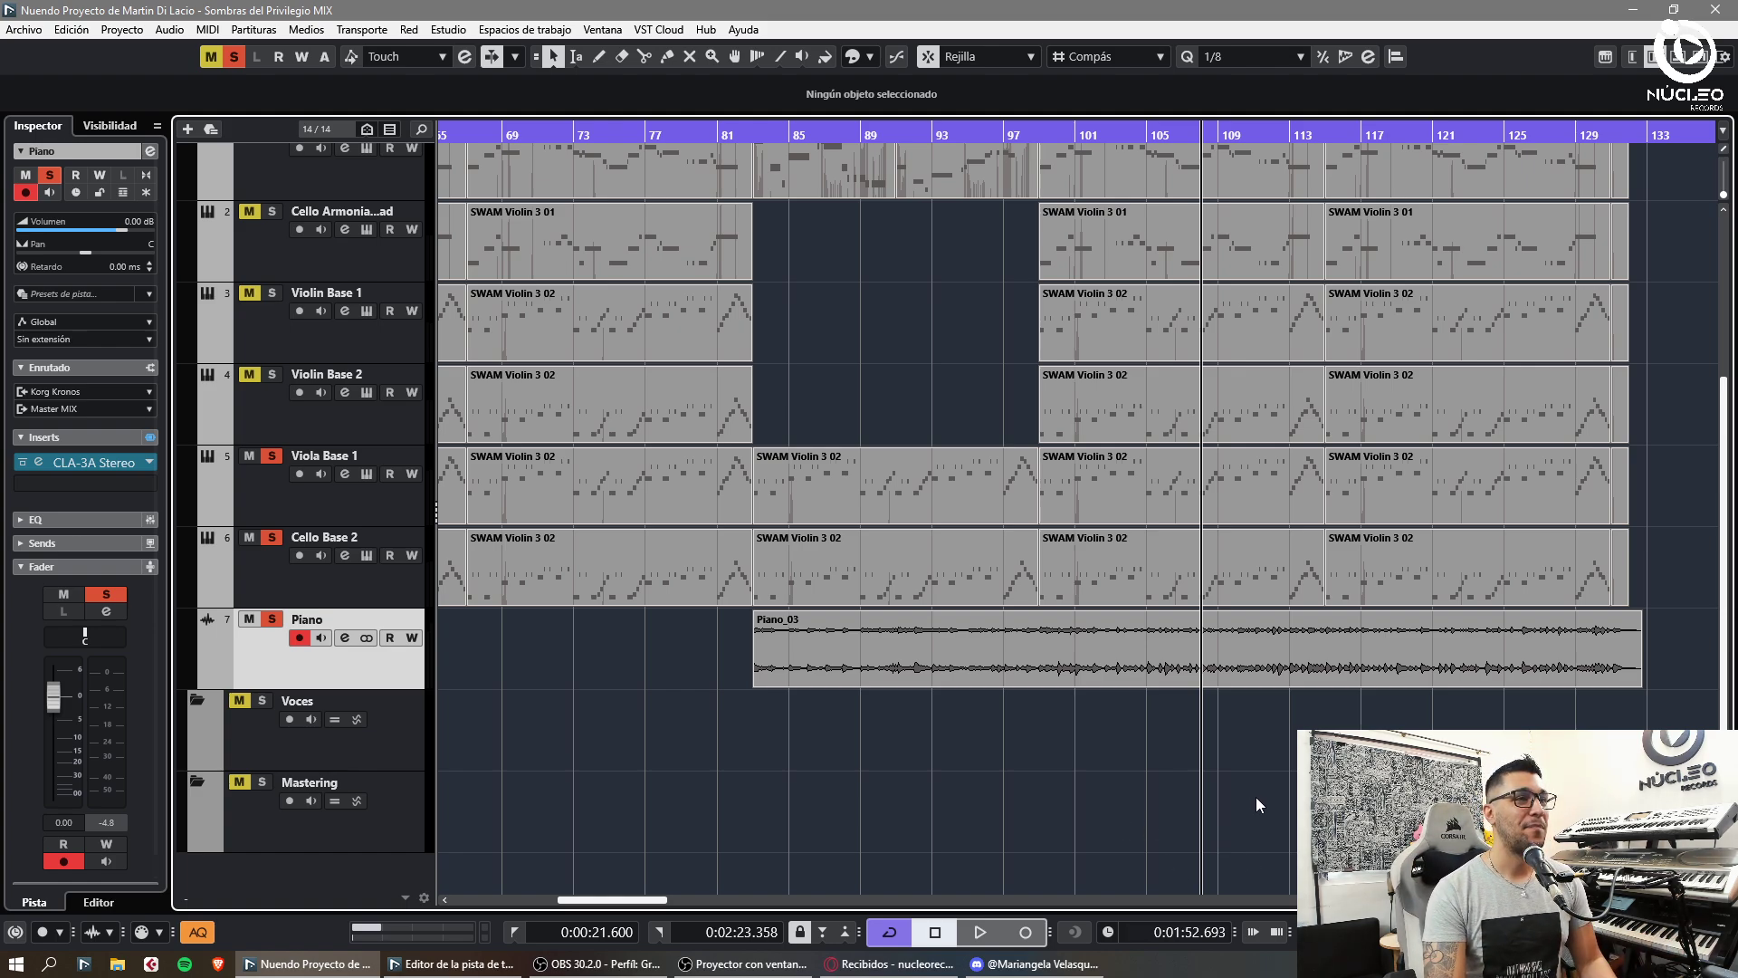
key(space)
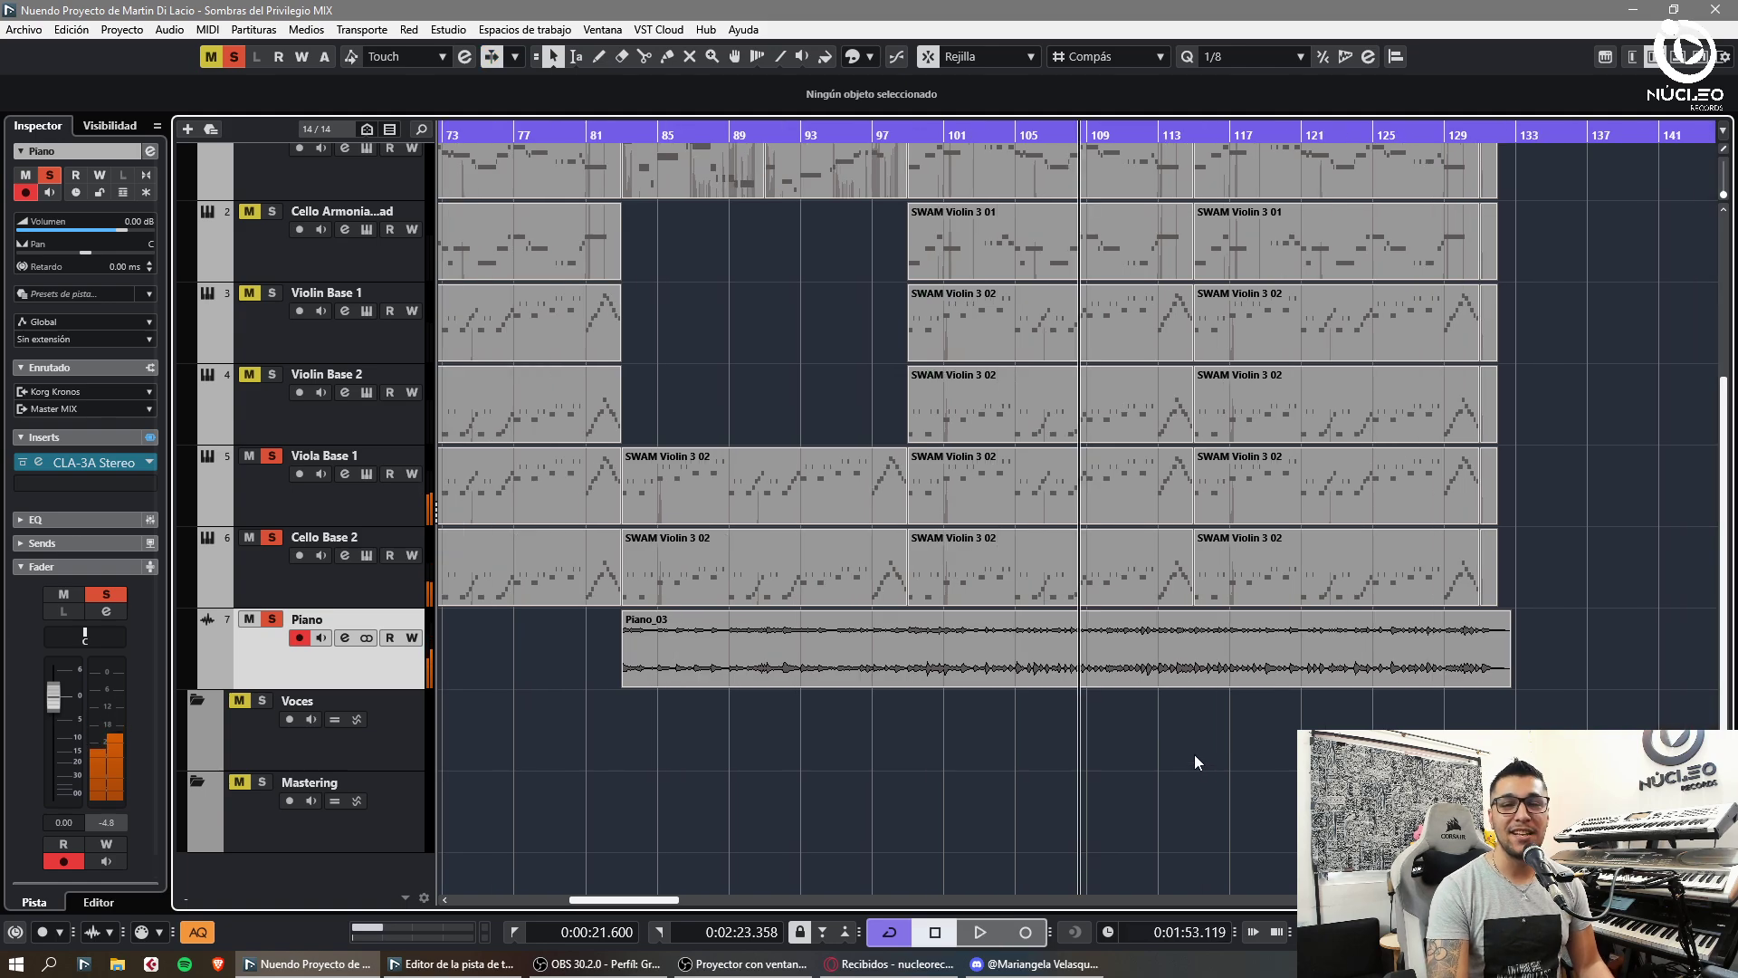
key(space)
key(h)
key(h)
key(h)
key(h)
key(g)
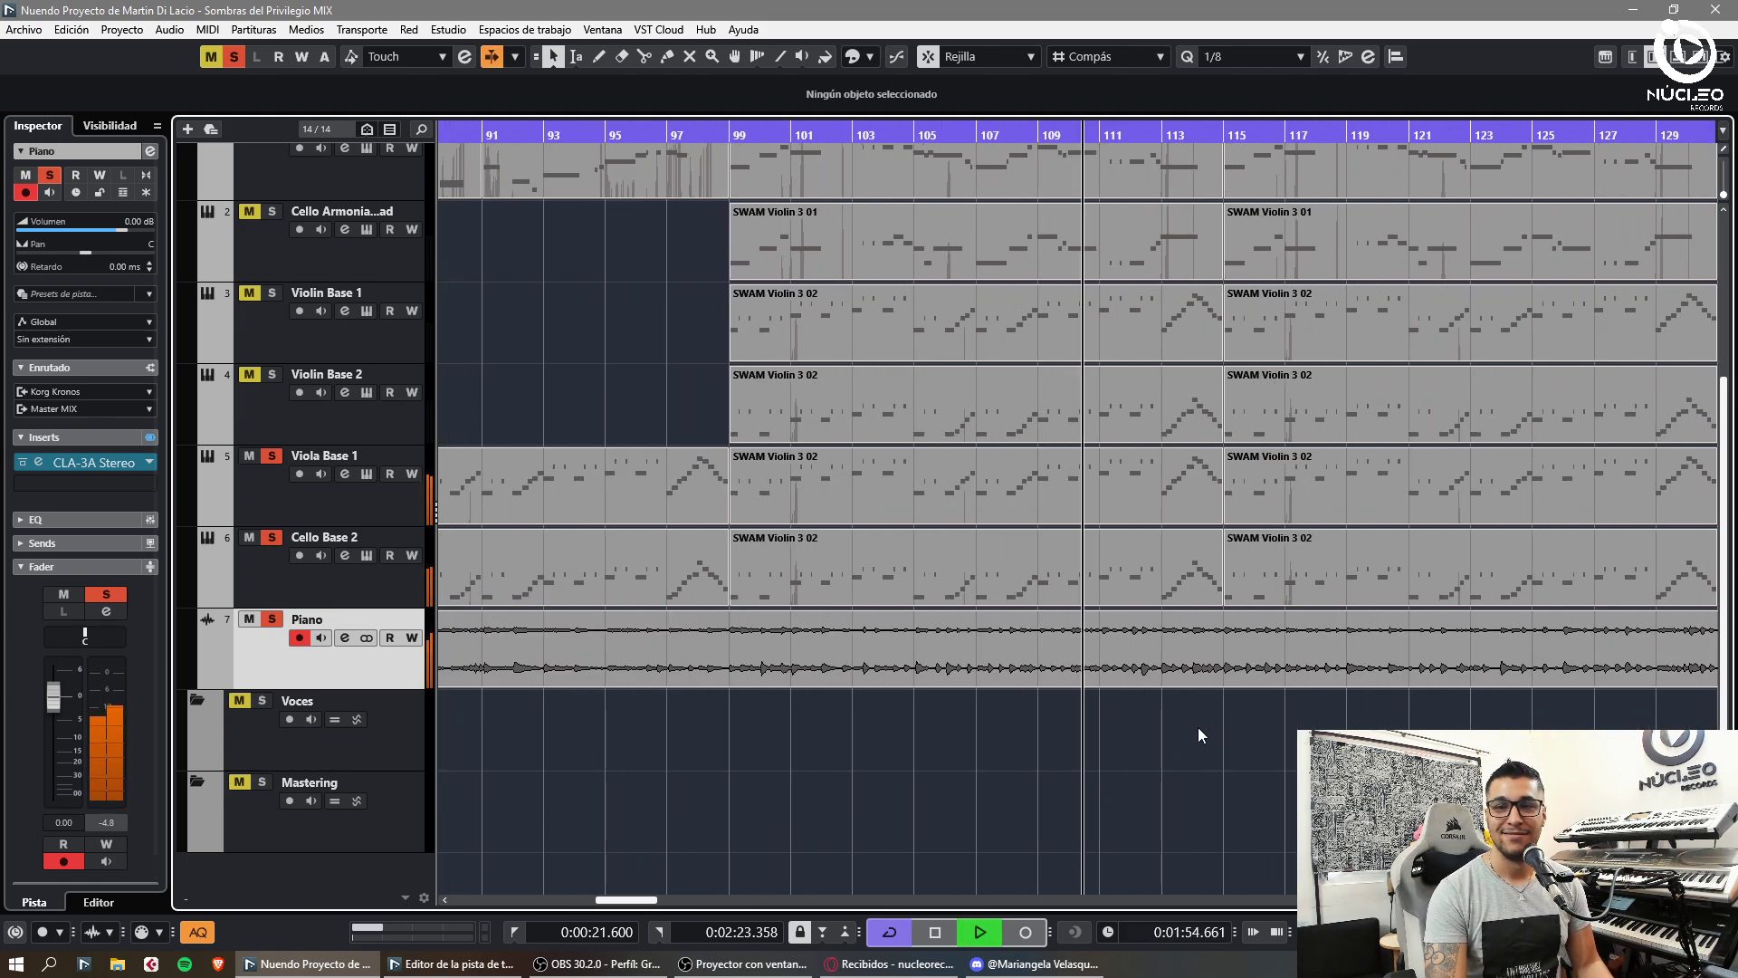
- Clear the solos, play from about bar 94 and record a new Piano take from about bar 95
key(1)
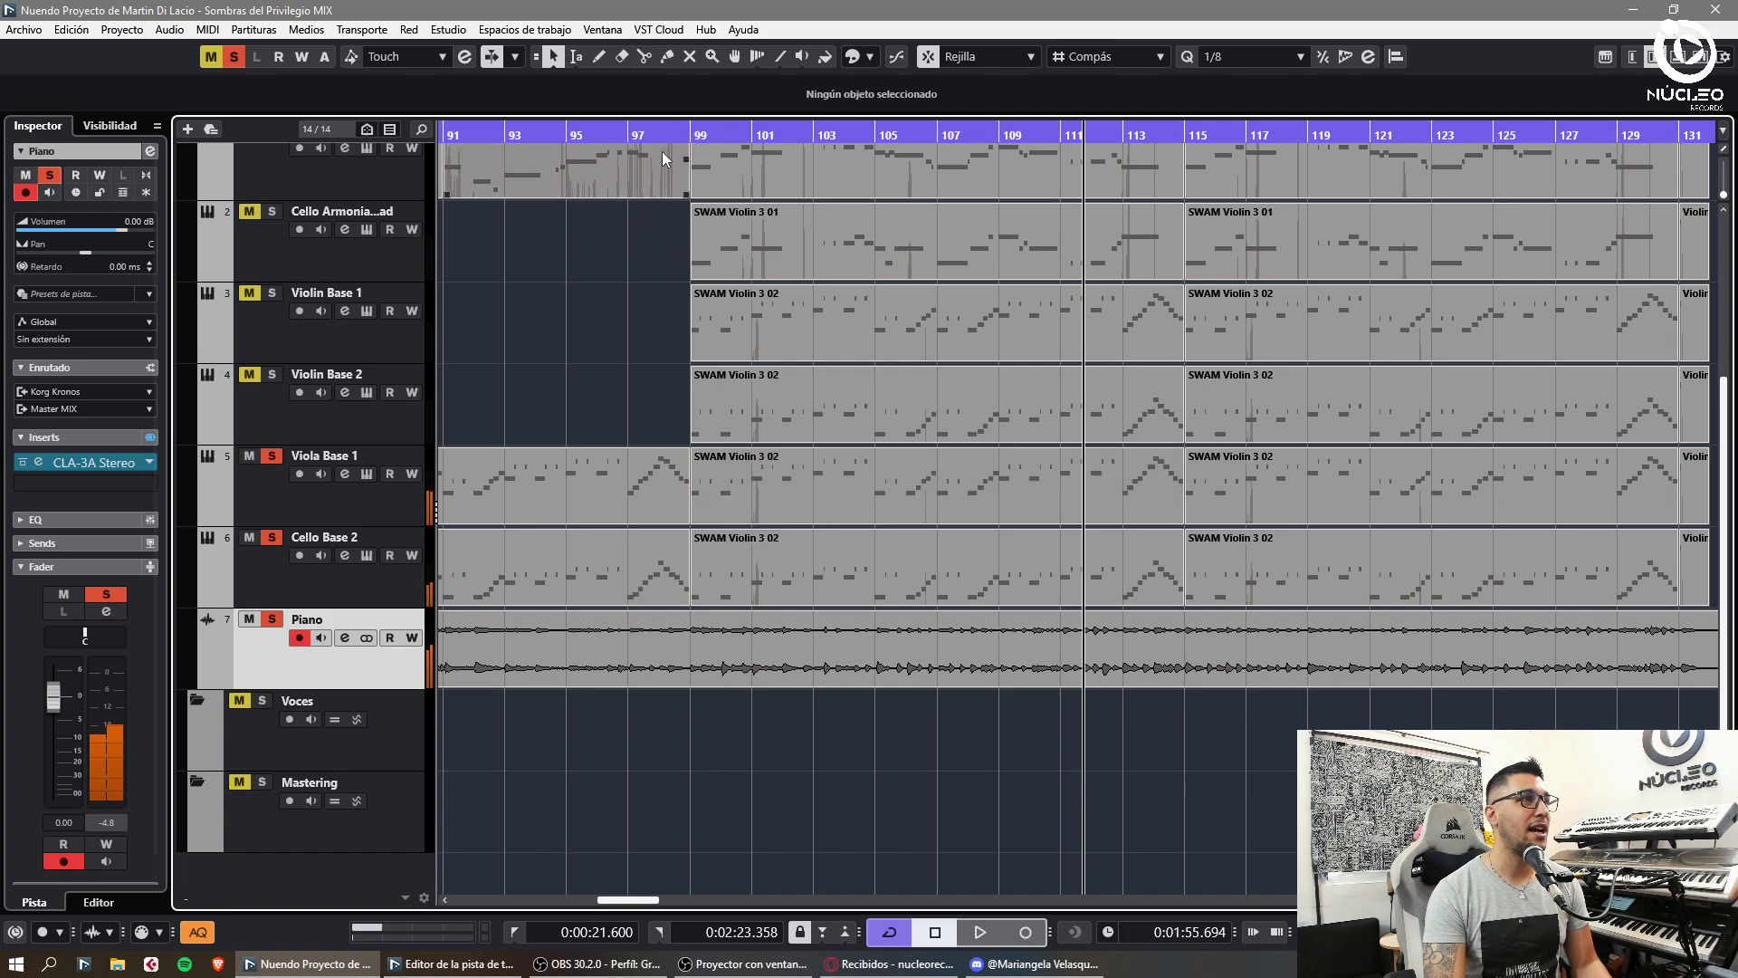
click(553, 135)
key(space)
key(h)
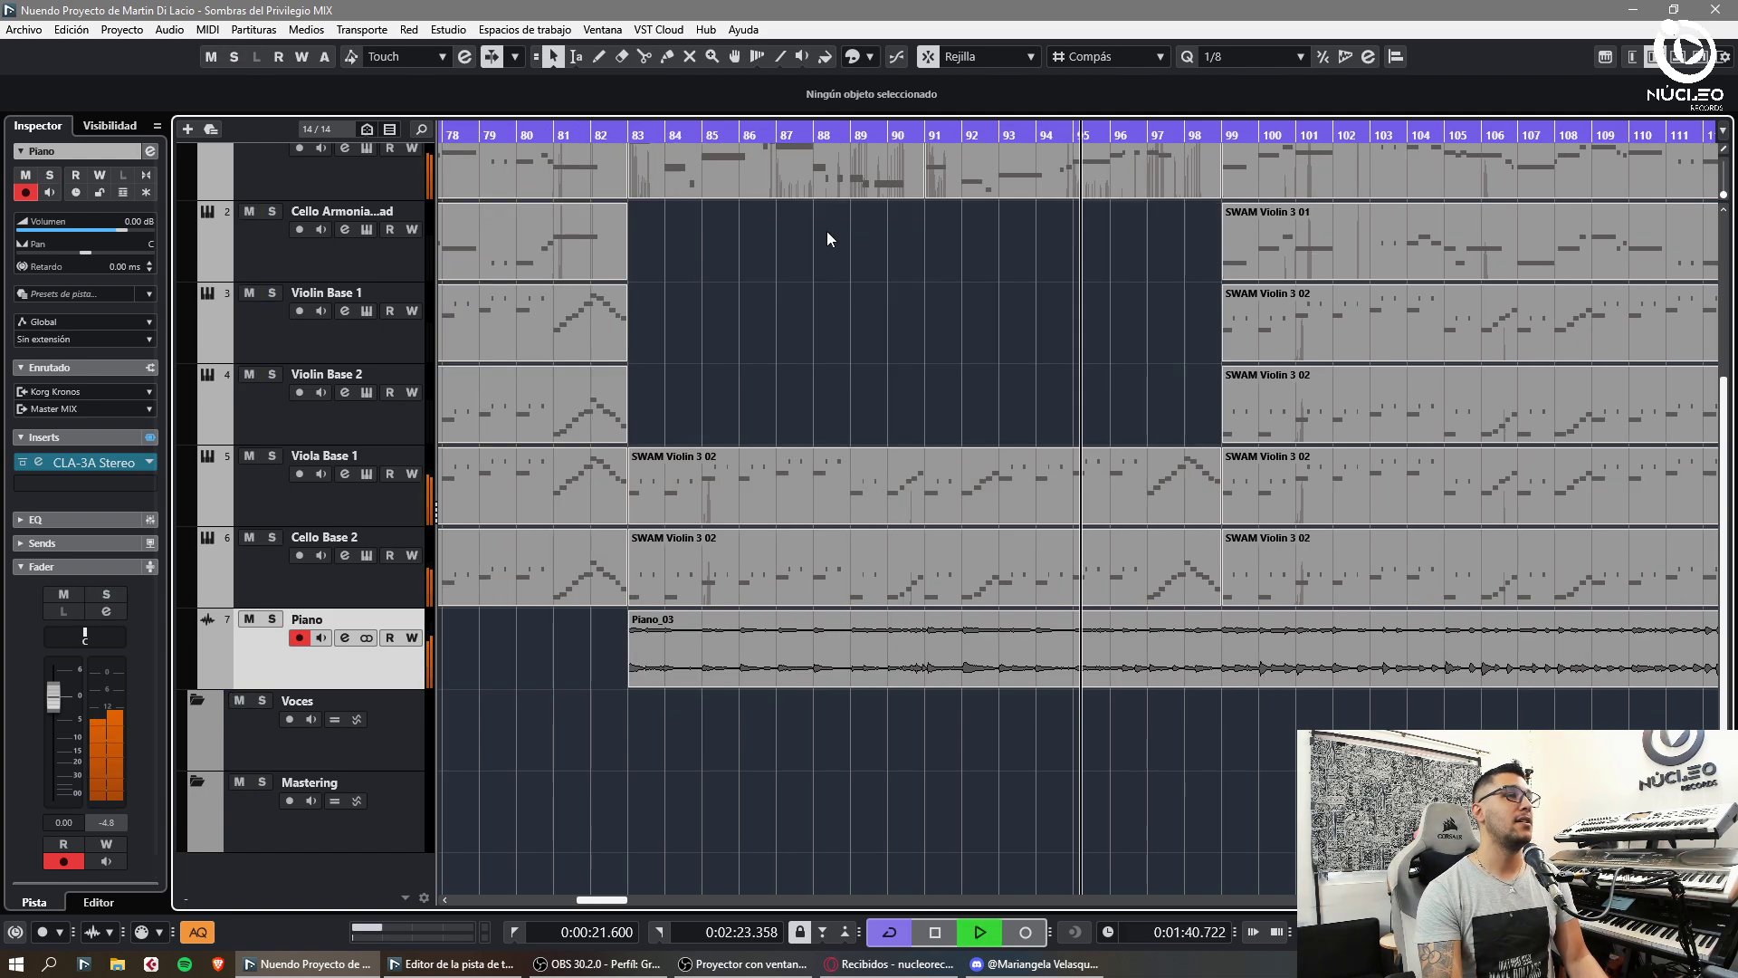
key(h)
key(KP_Multiply)
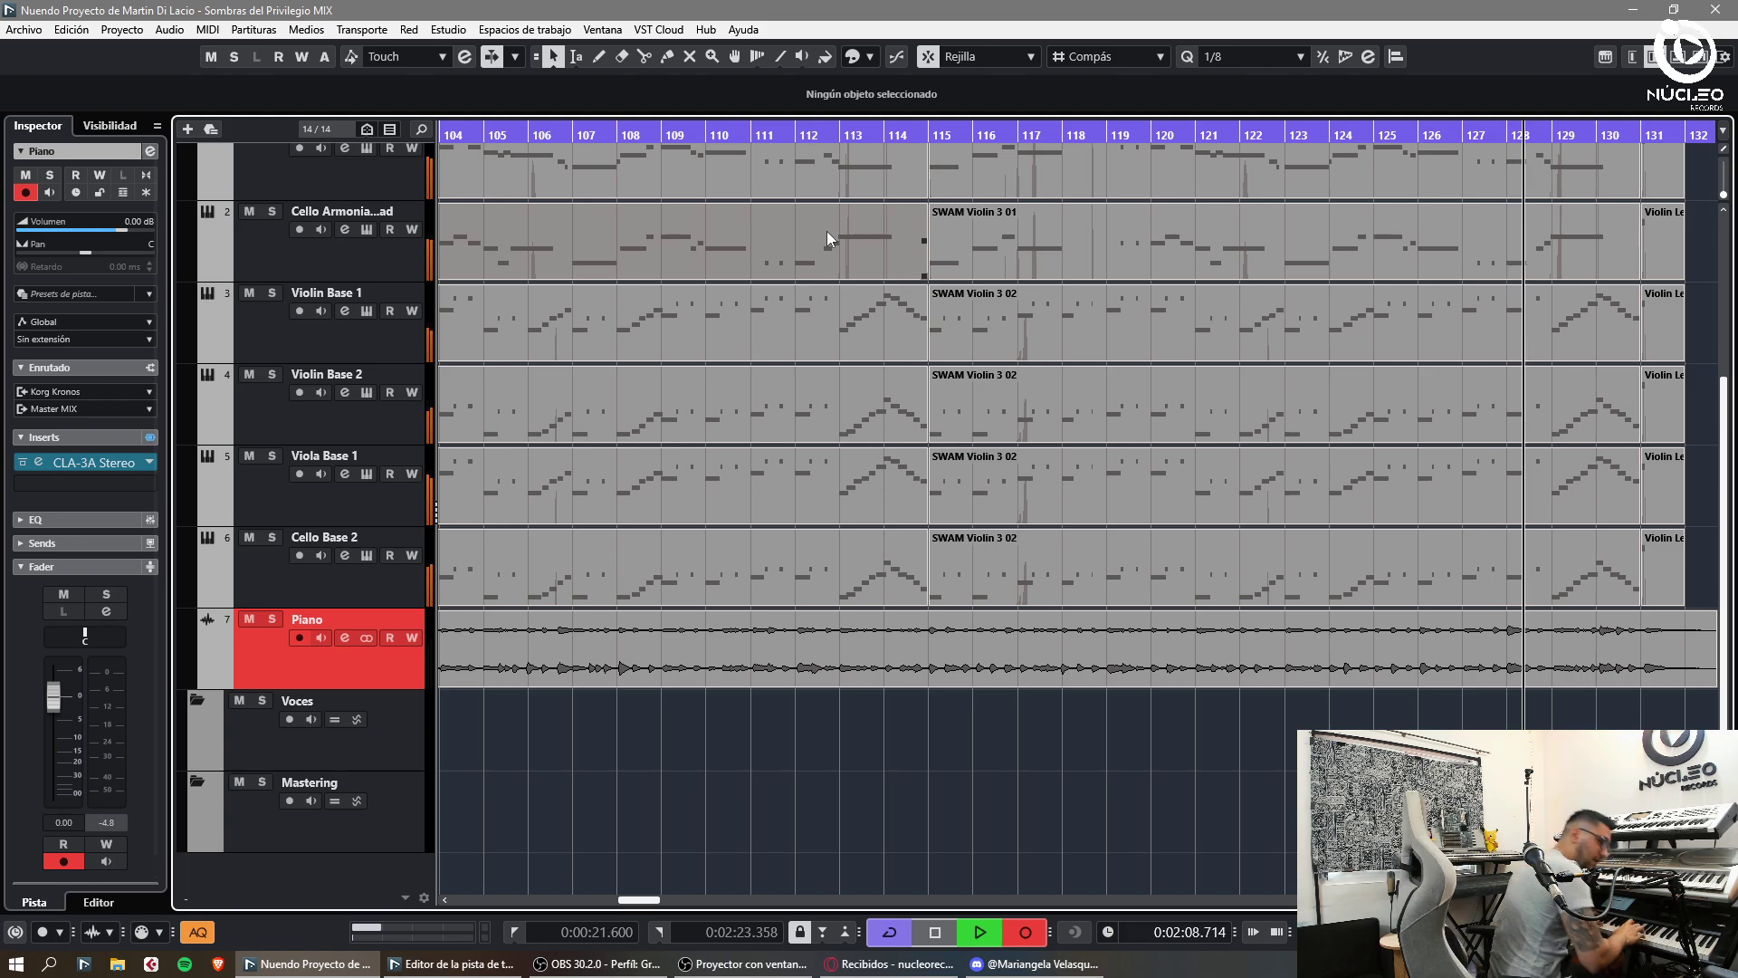
- Record another Piano take over the ending, from about bar 123 to about bar 132
key(space)
key(KP_Multiply)
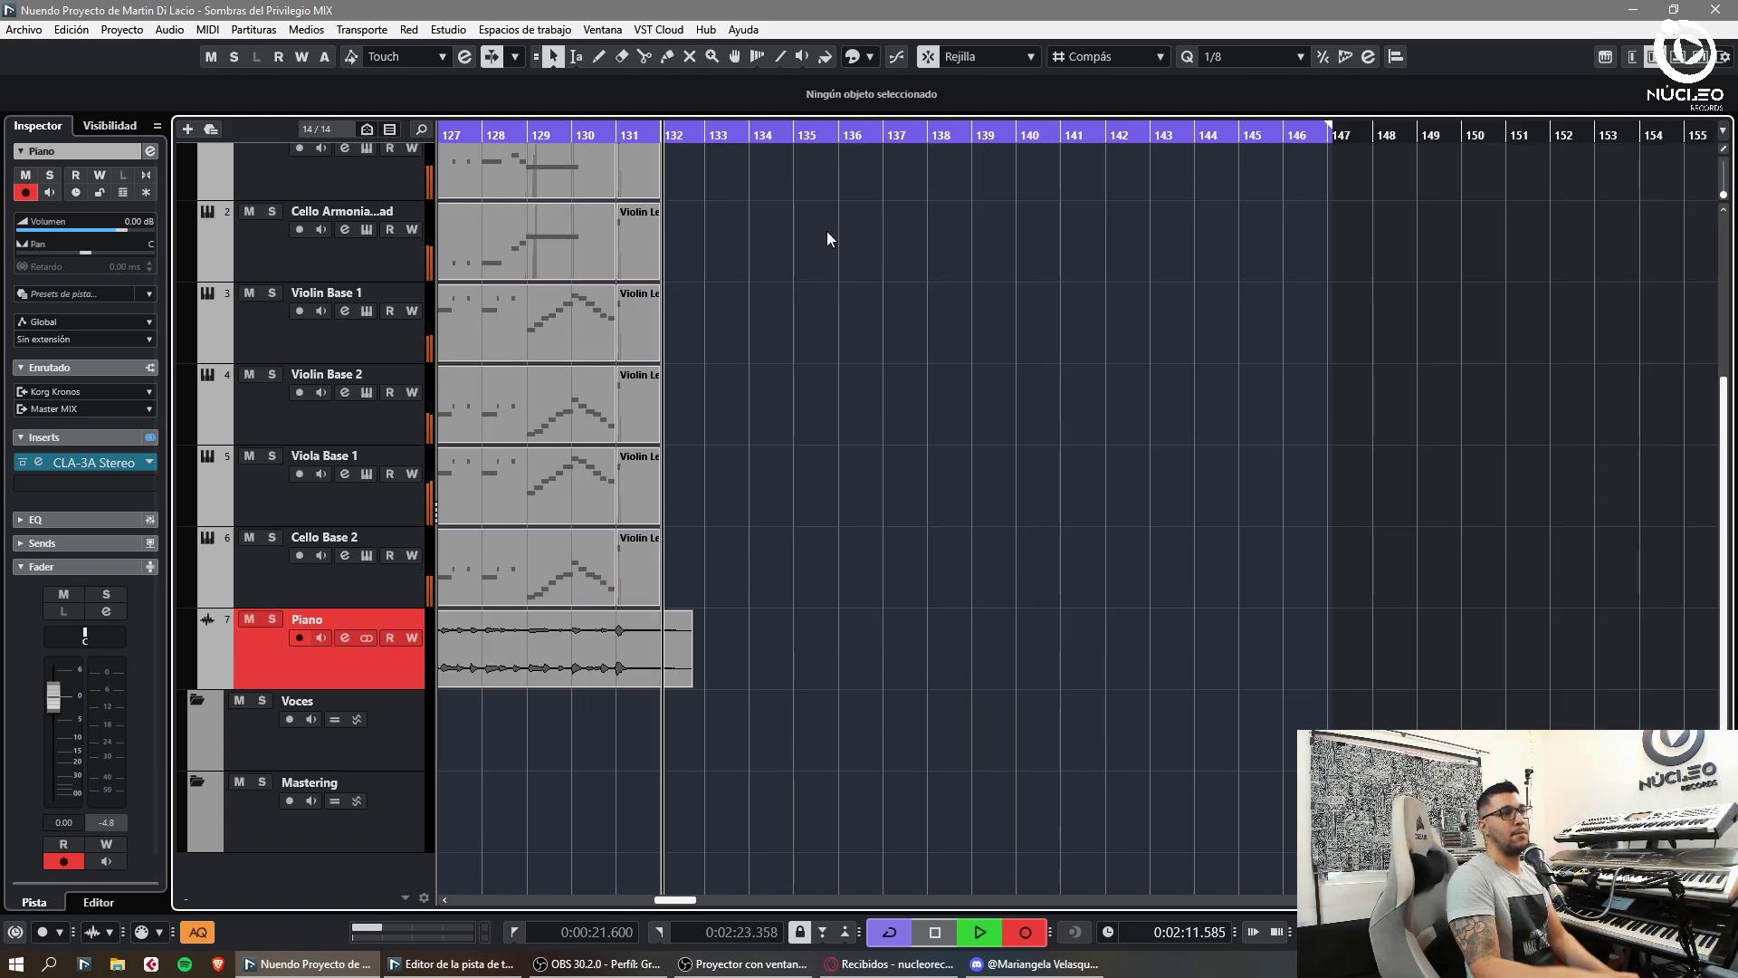
key(space)
- Play back the ending and trim the start of the Piano_05 take to bar 127
scroll(943, 319, left, 4)
scroll(943, 318, down, 4)
click(1029, 133)
key(space)
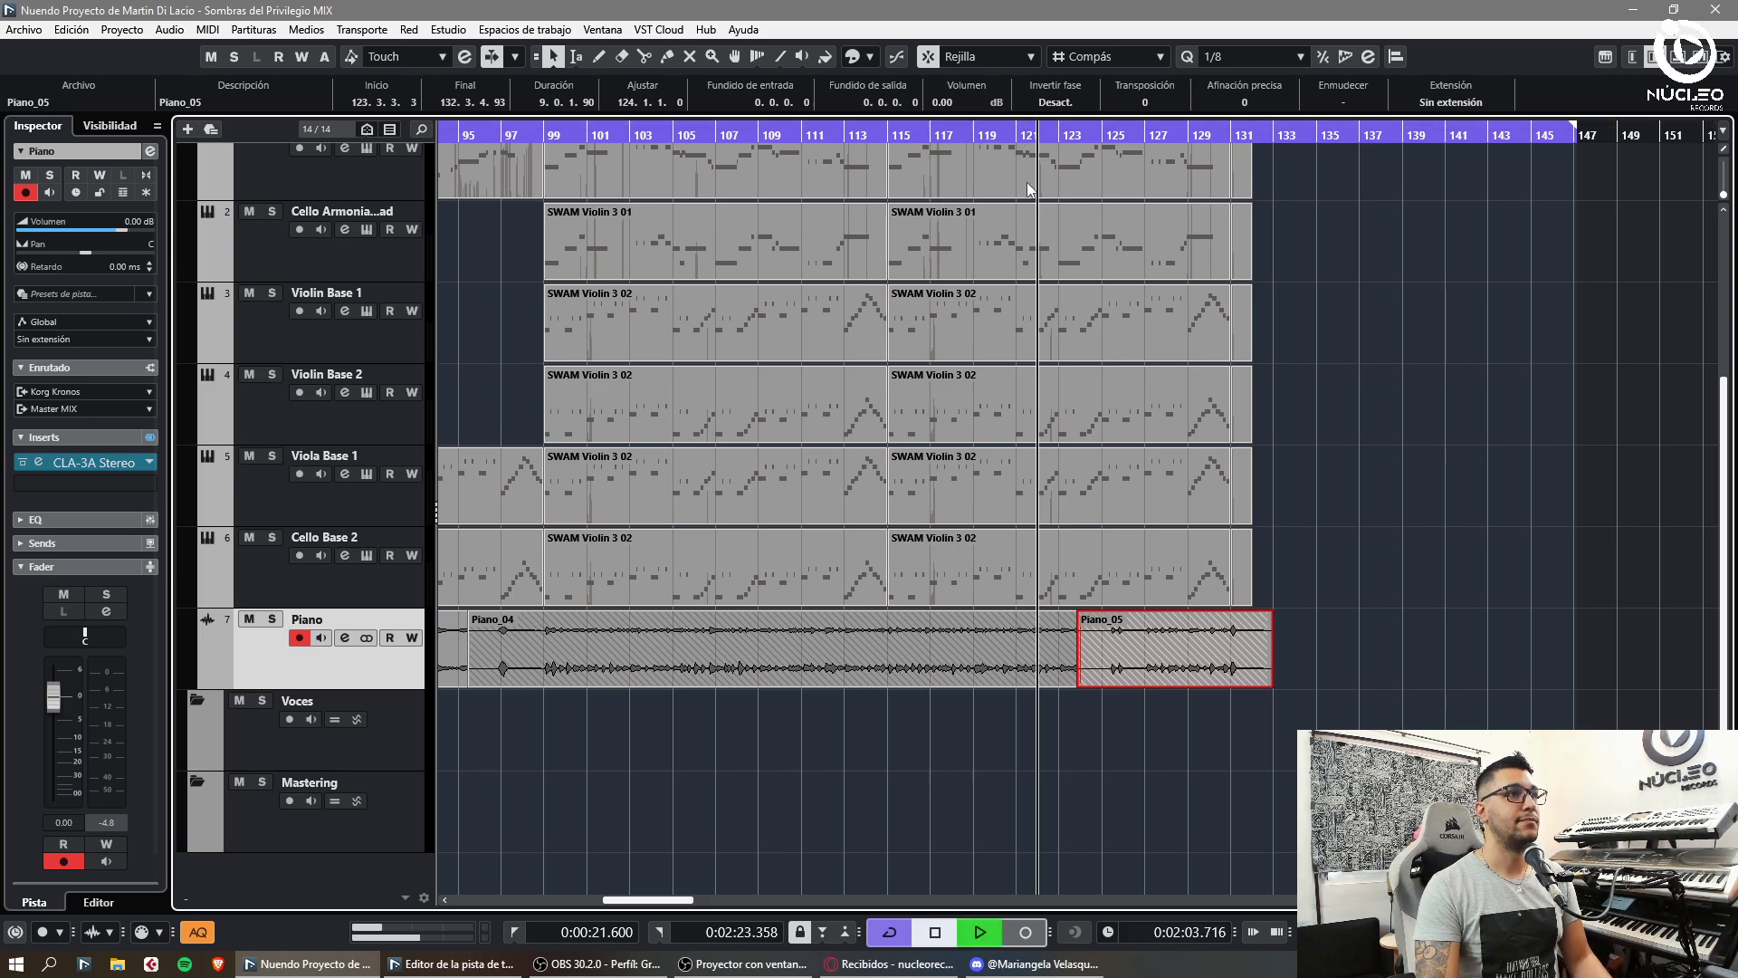
scroll(1031, 190, up, 4)
drag(1193, 684, 1433, 674)
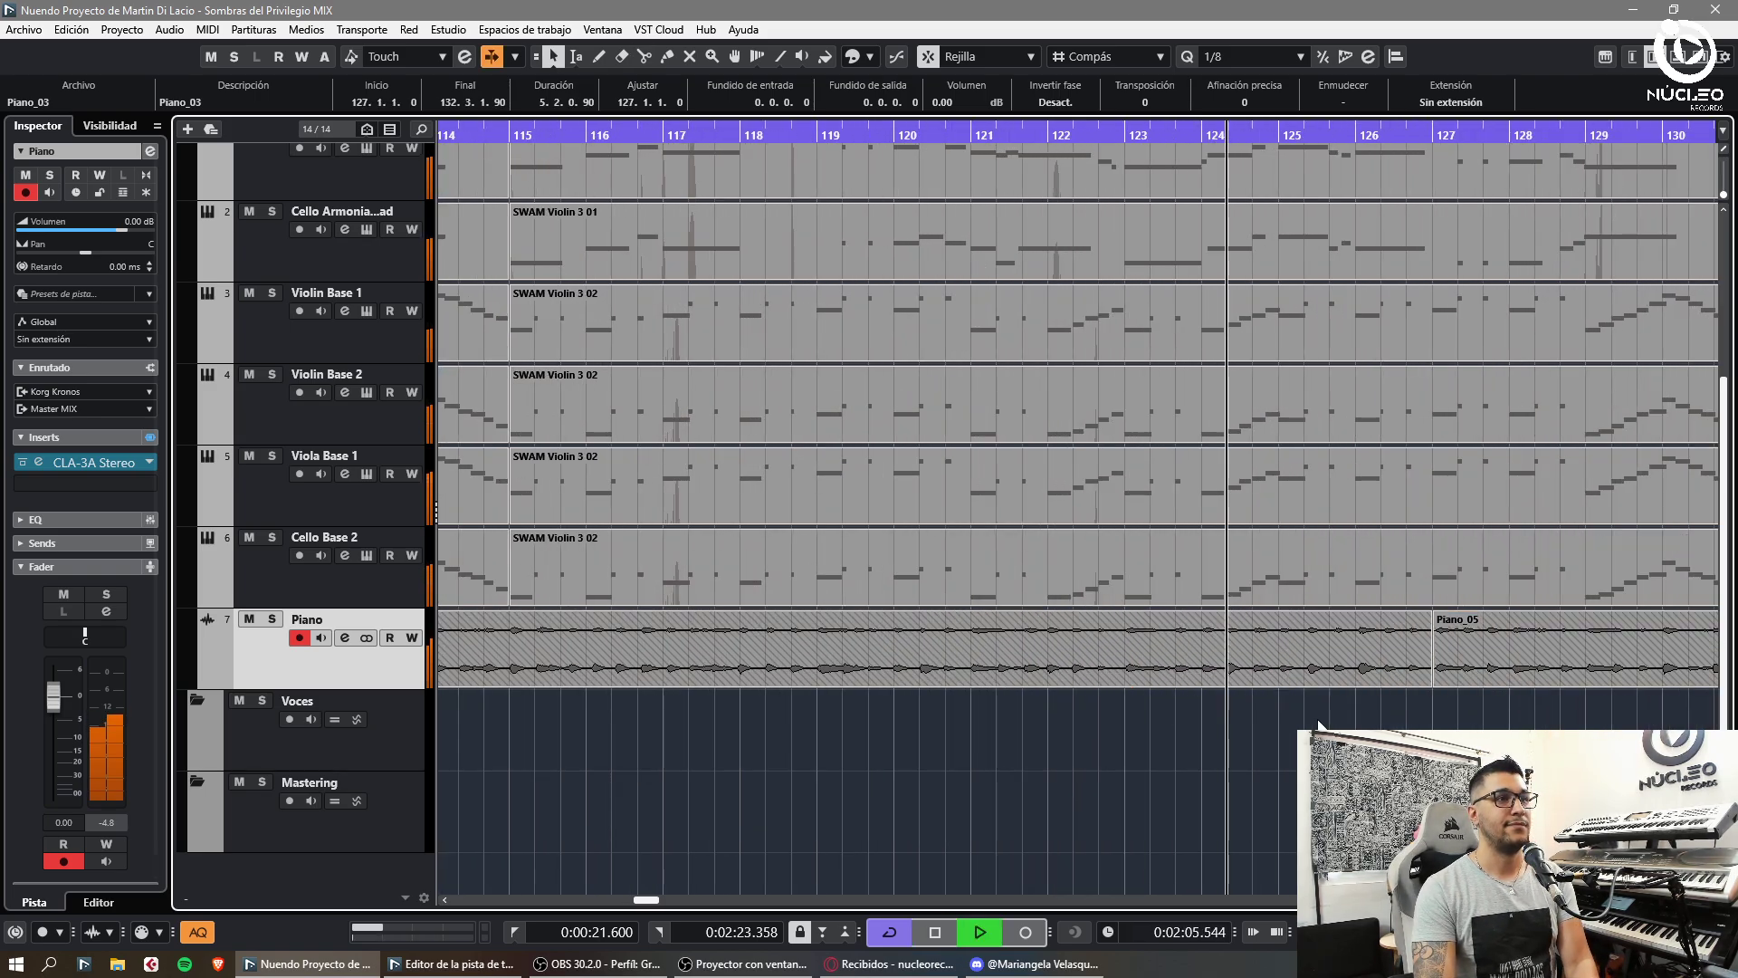
click(1319, 725)
- Solo the Piano track and show its take lanes
click(273, 620)
double_click(304, 654)
key(g)
key(g)
scroll(978, 754, down, 2)
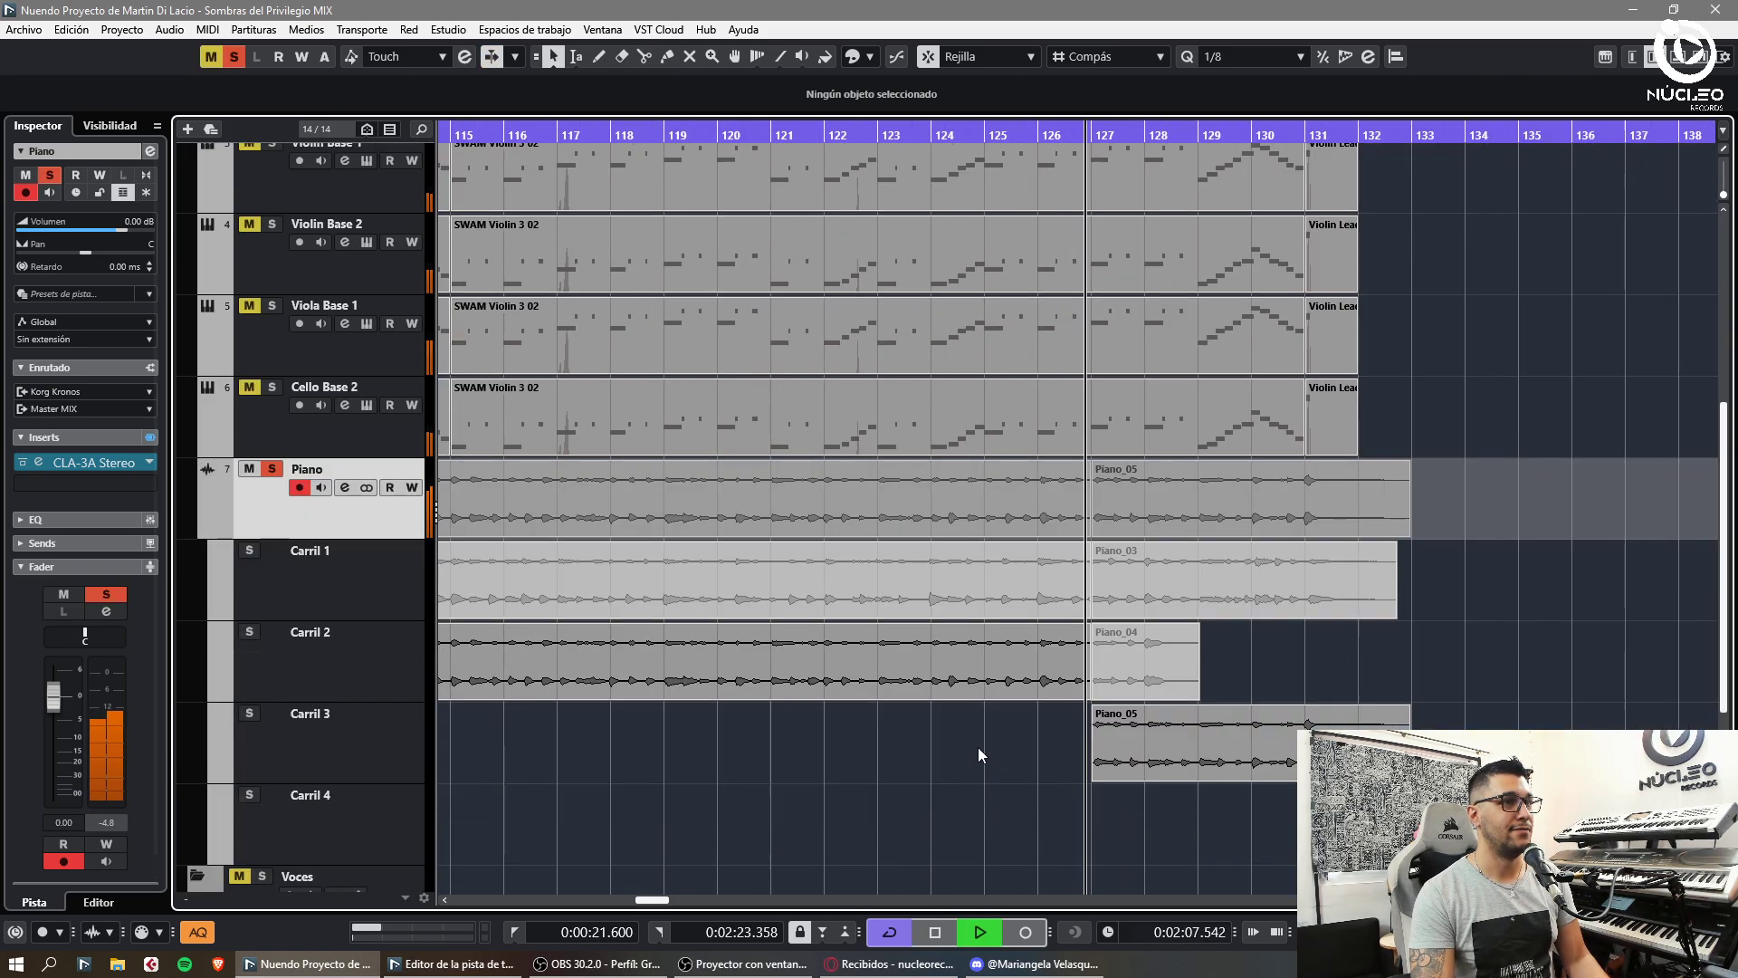
- Delete the Piano_04 segment after bar 127 from Carril 2 and move Piano_05 from Carril 3 into its place
scroll(977, 747, down, 2)
click(1135, 525)
key(Delete)
drag(1194, 581, 1172, 534)
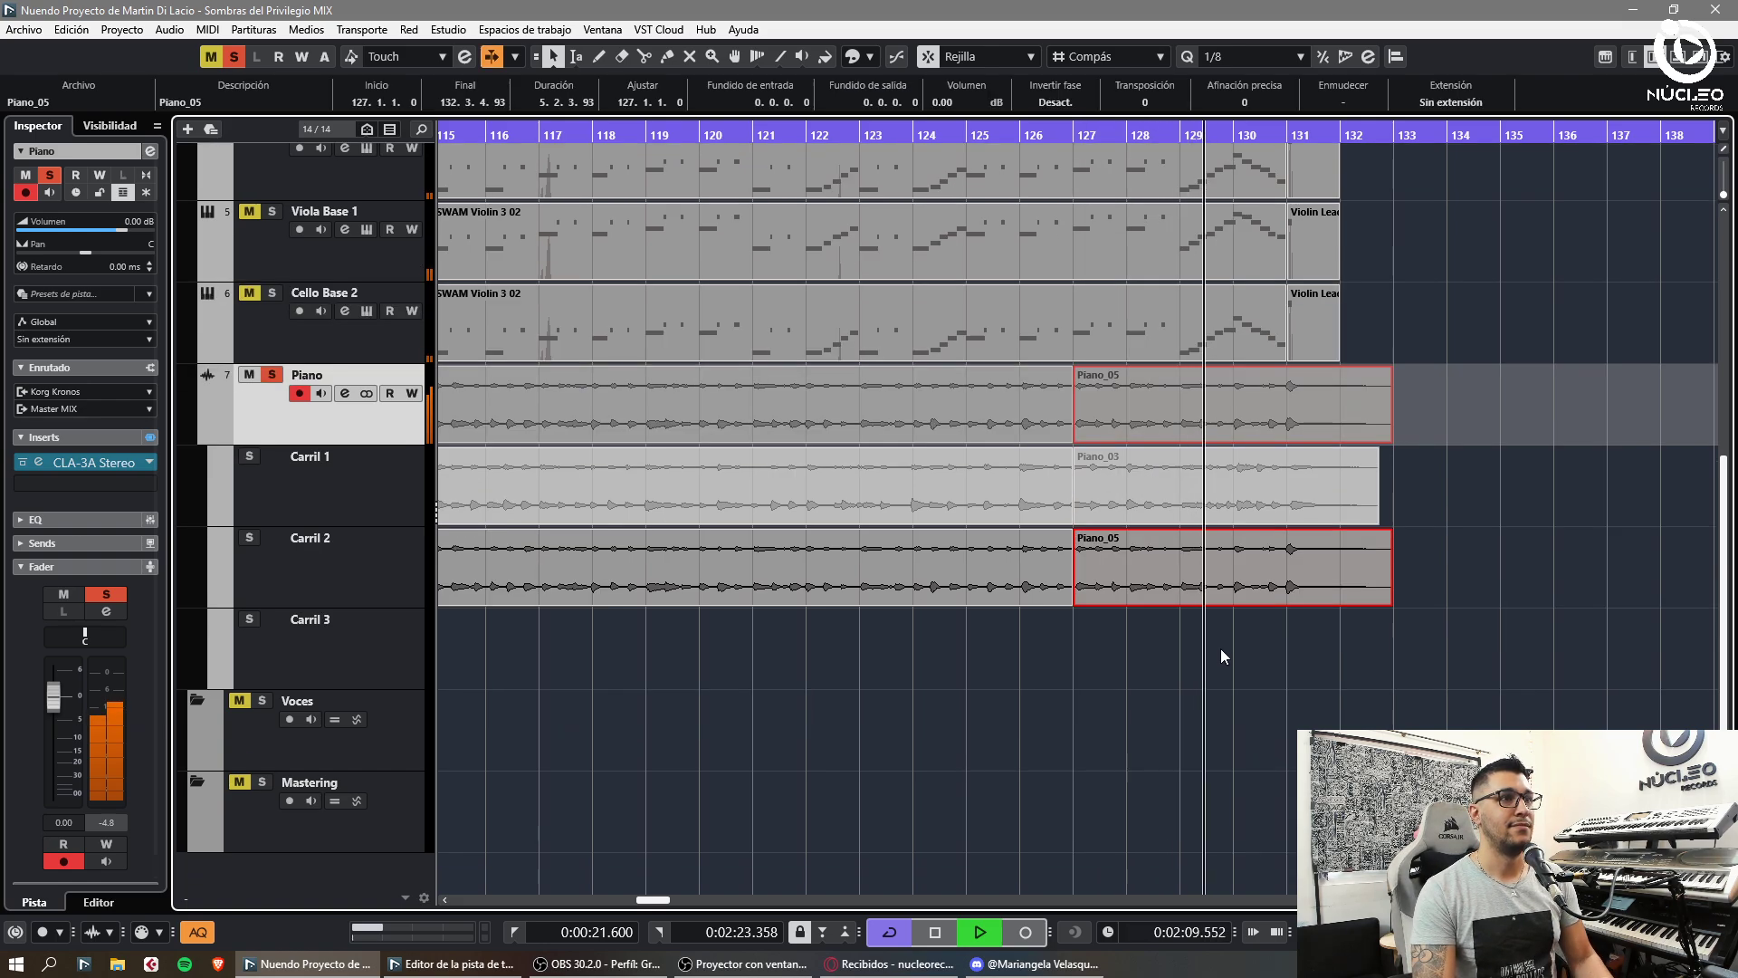
- Listen to the joined piano takes through to the ending
key(h)
key(h)
key(h)
key(g)
key(g)
key(h)
key(g)
key(g)
key(space)
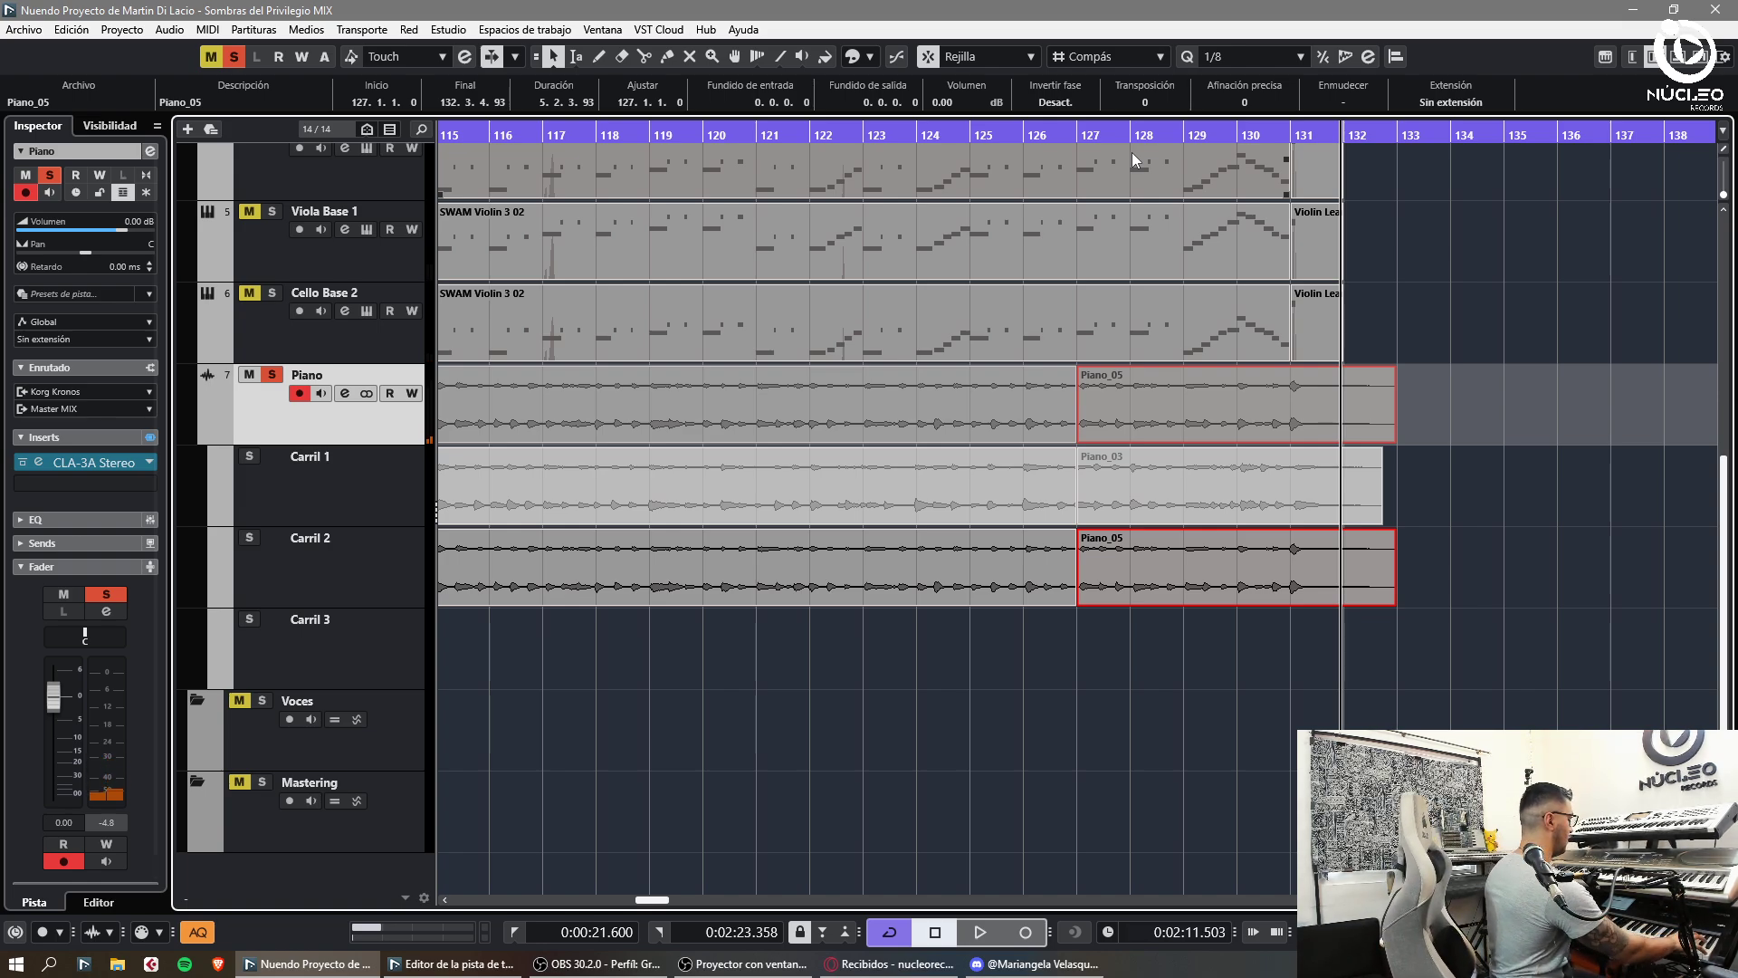
- Record a new piano ending from about bar 129 and place it on Carril 2, starting at bar 131
key(KP_Multiply)
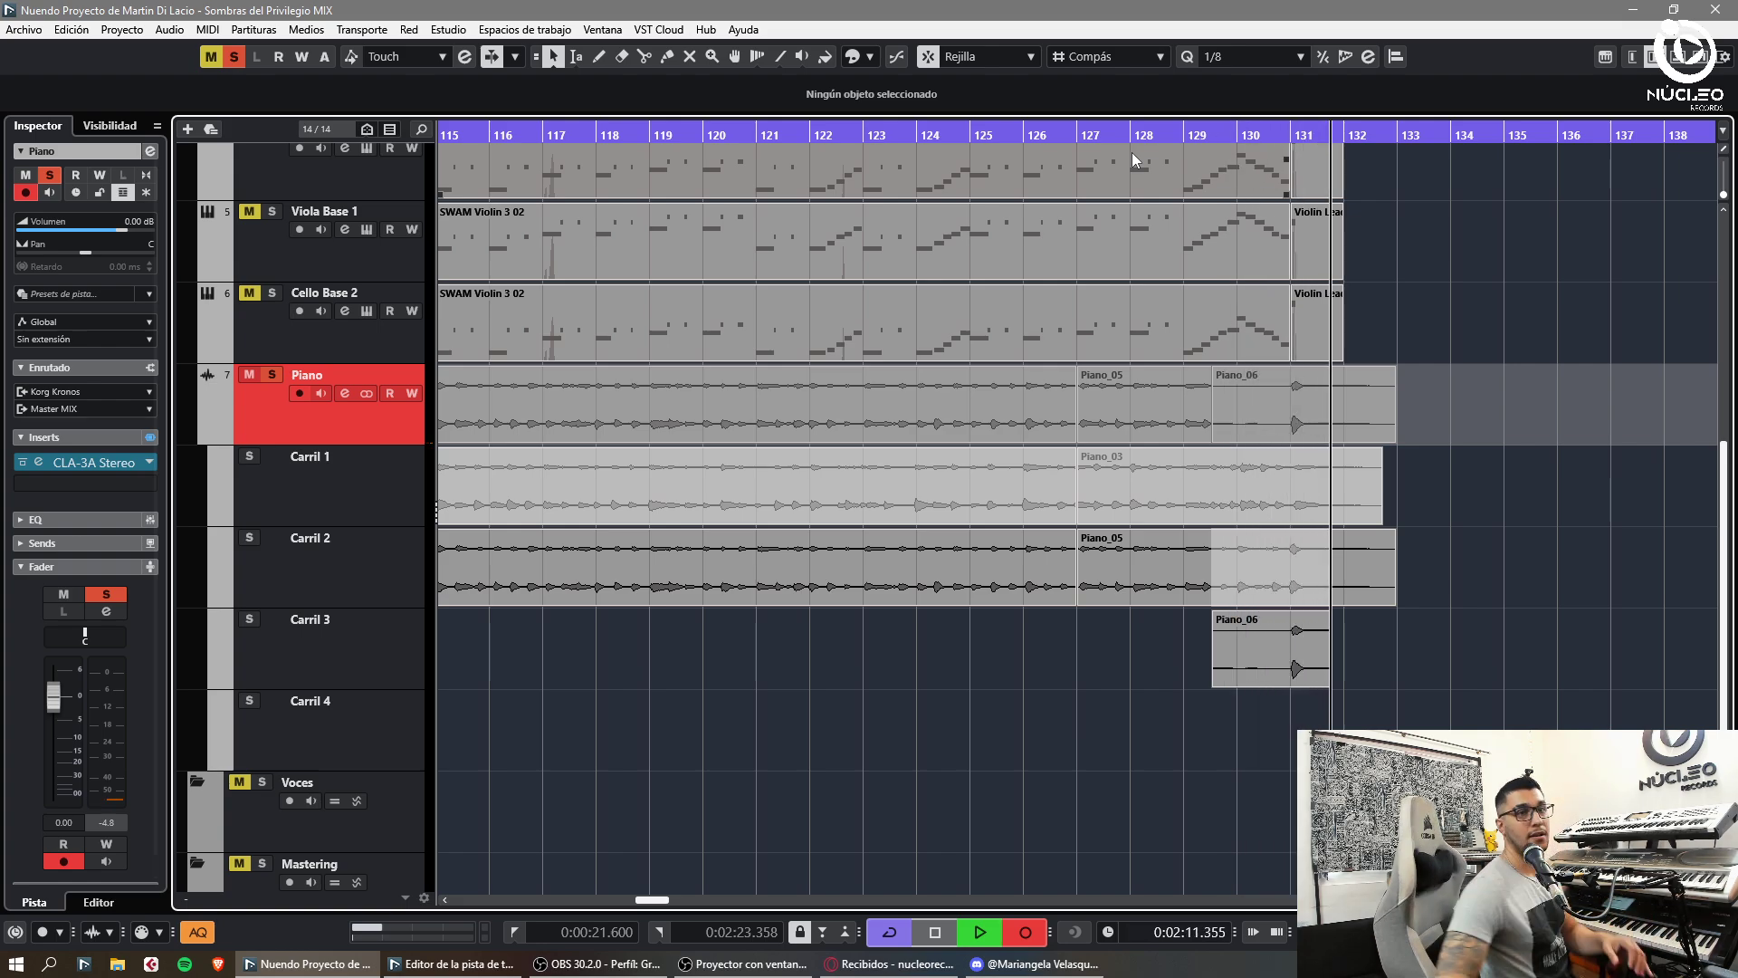
key(space)
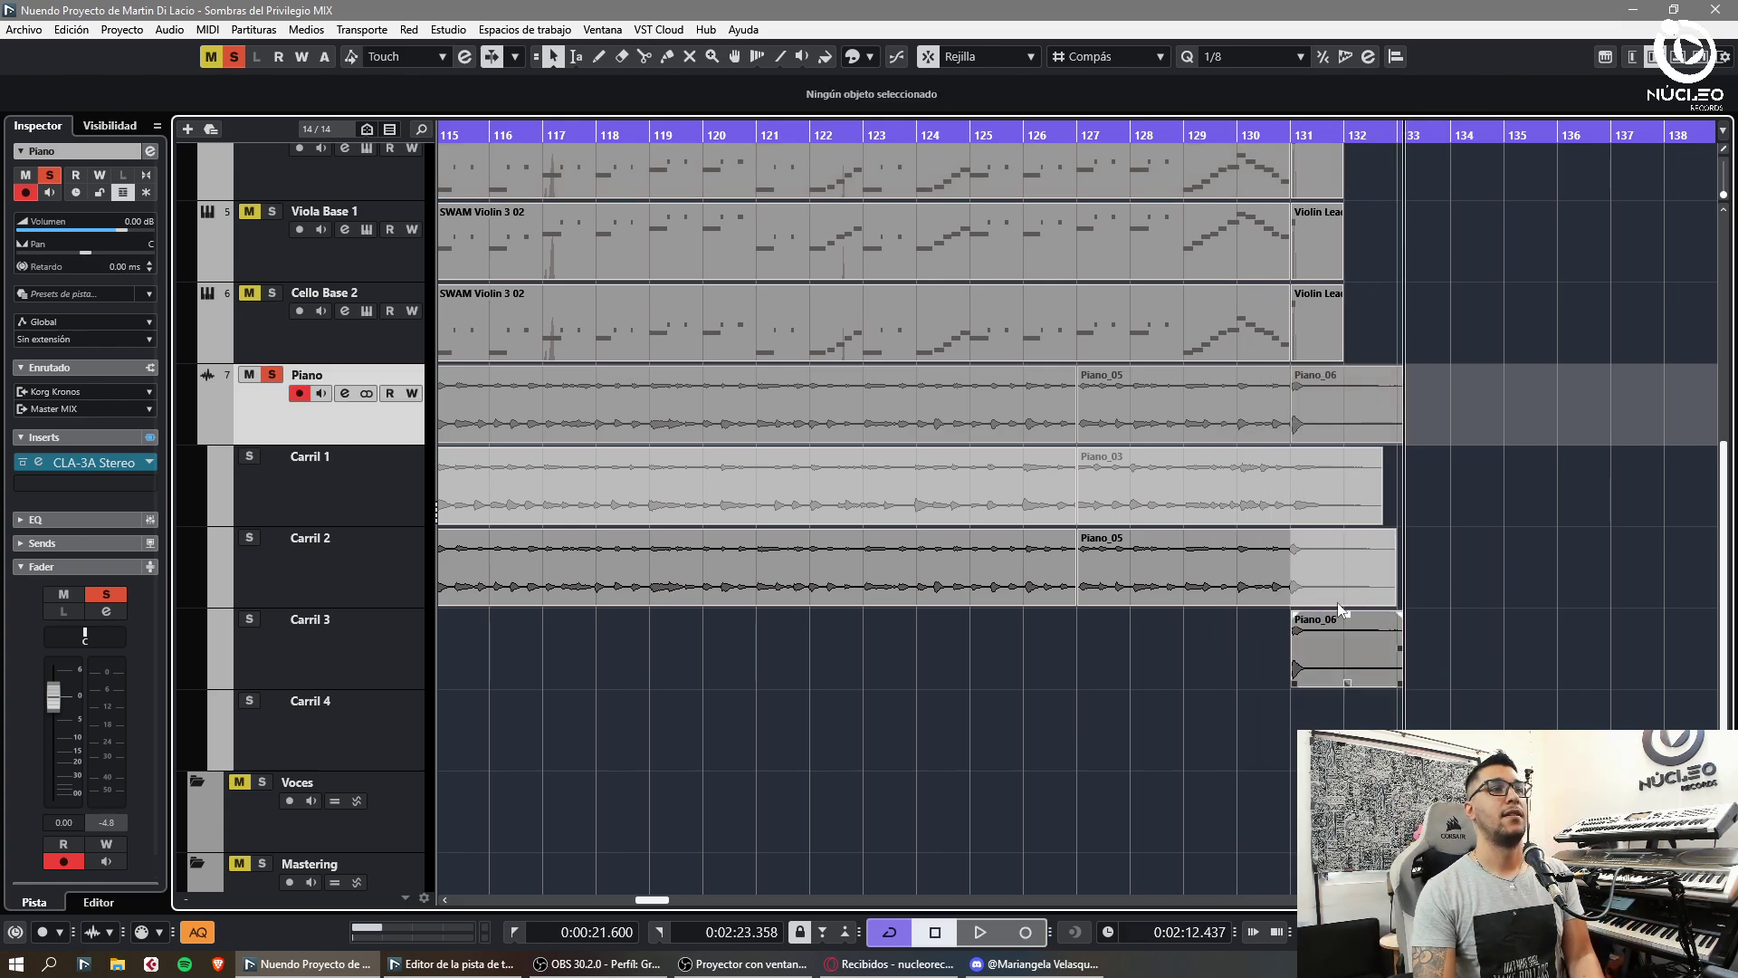
drag(1371, 638, 1376, 584)
click(1487, 604)
- Split the Piano_03 take on Carril 1 and the Piano_04 take on Carril 2 at bar 99
click(1349, 500)
key(g)
key(g)
key(g)
key(g)
key(g)
key(g)
key(g)
key(g)
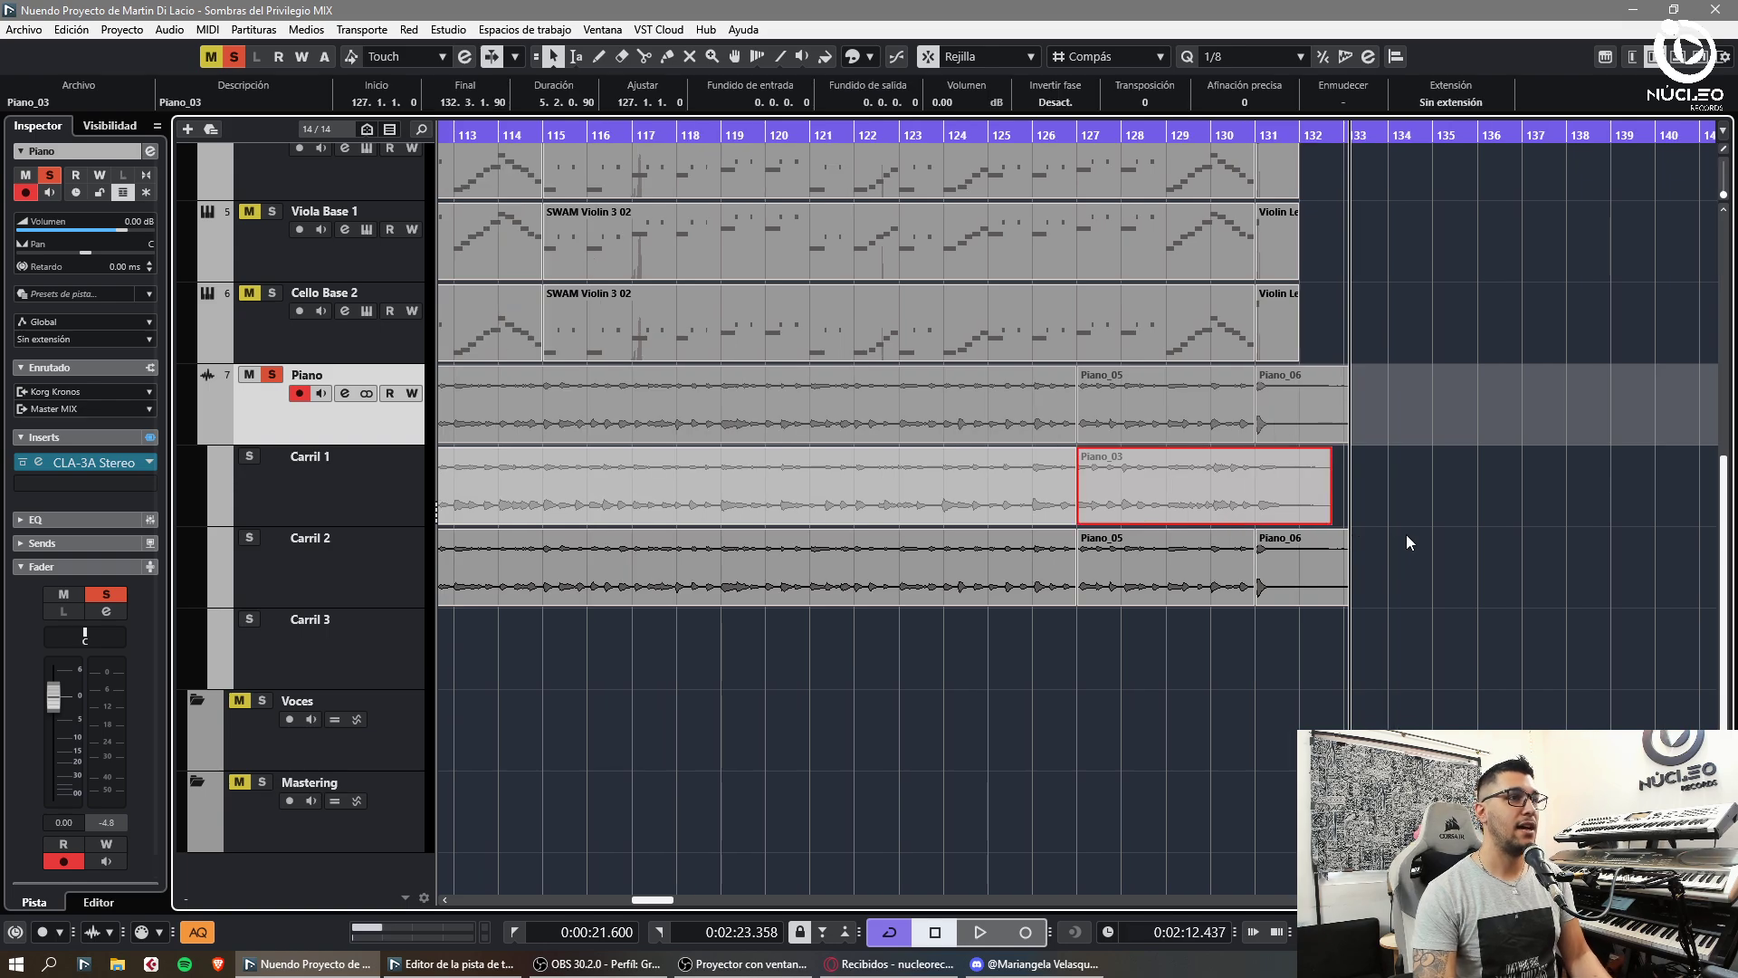
drag(1429, 513, 779, 509)
alt+click(732, 504)
alt+click(726, 599)
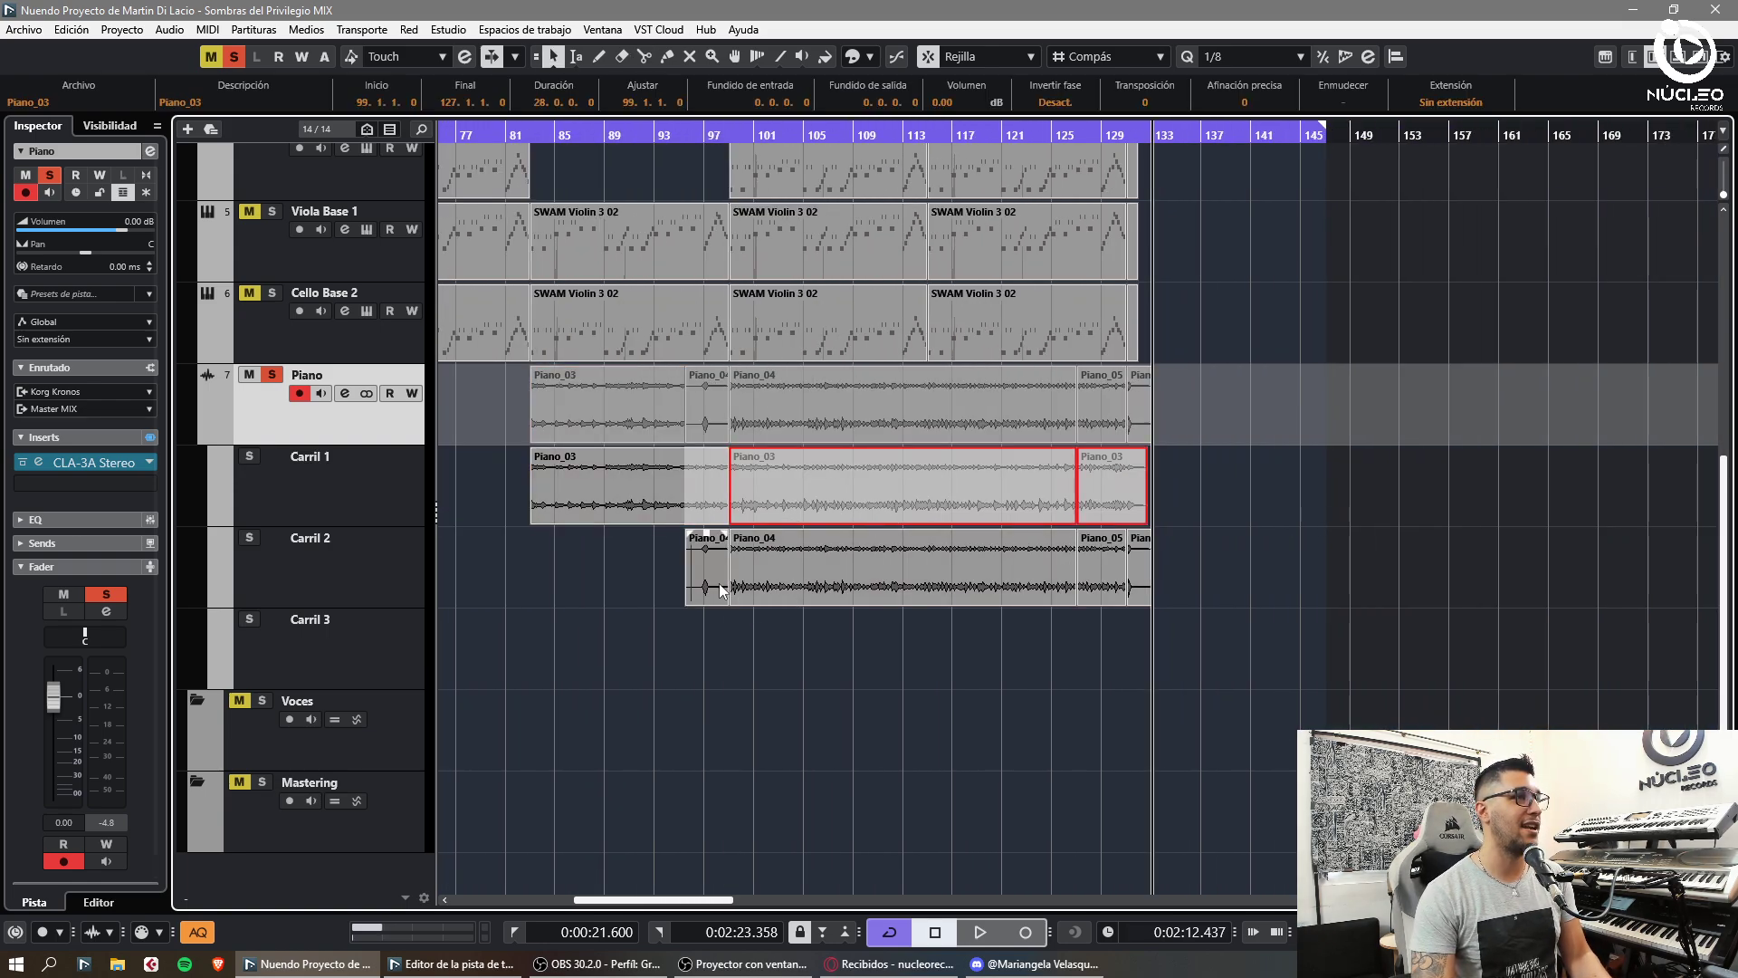
- Delete the Piano_04 segment before bar 99 and both Piano_03 segments after it
click(717, 582)
key(Delete)
click(899, 487)
key(Delete)
click(1110, 498)
key(Delete)
click(1318, 541)
- Play the edited piano part from about bar 83 and clear all solos
click(546, 135)
key(space)
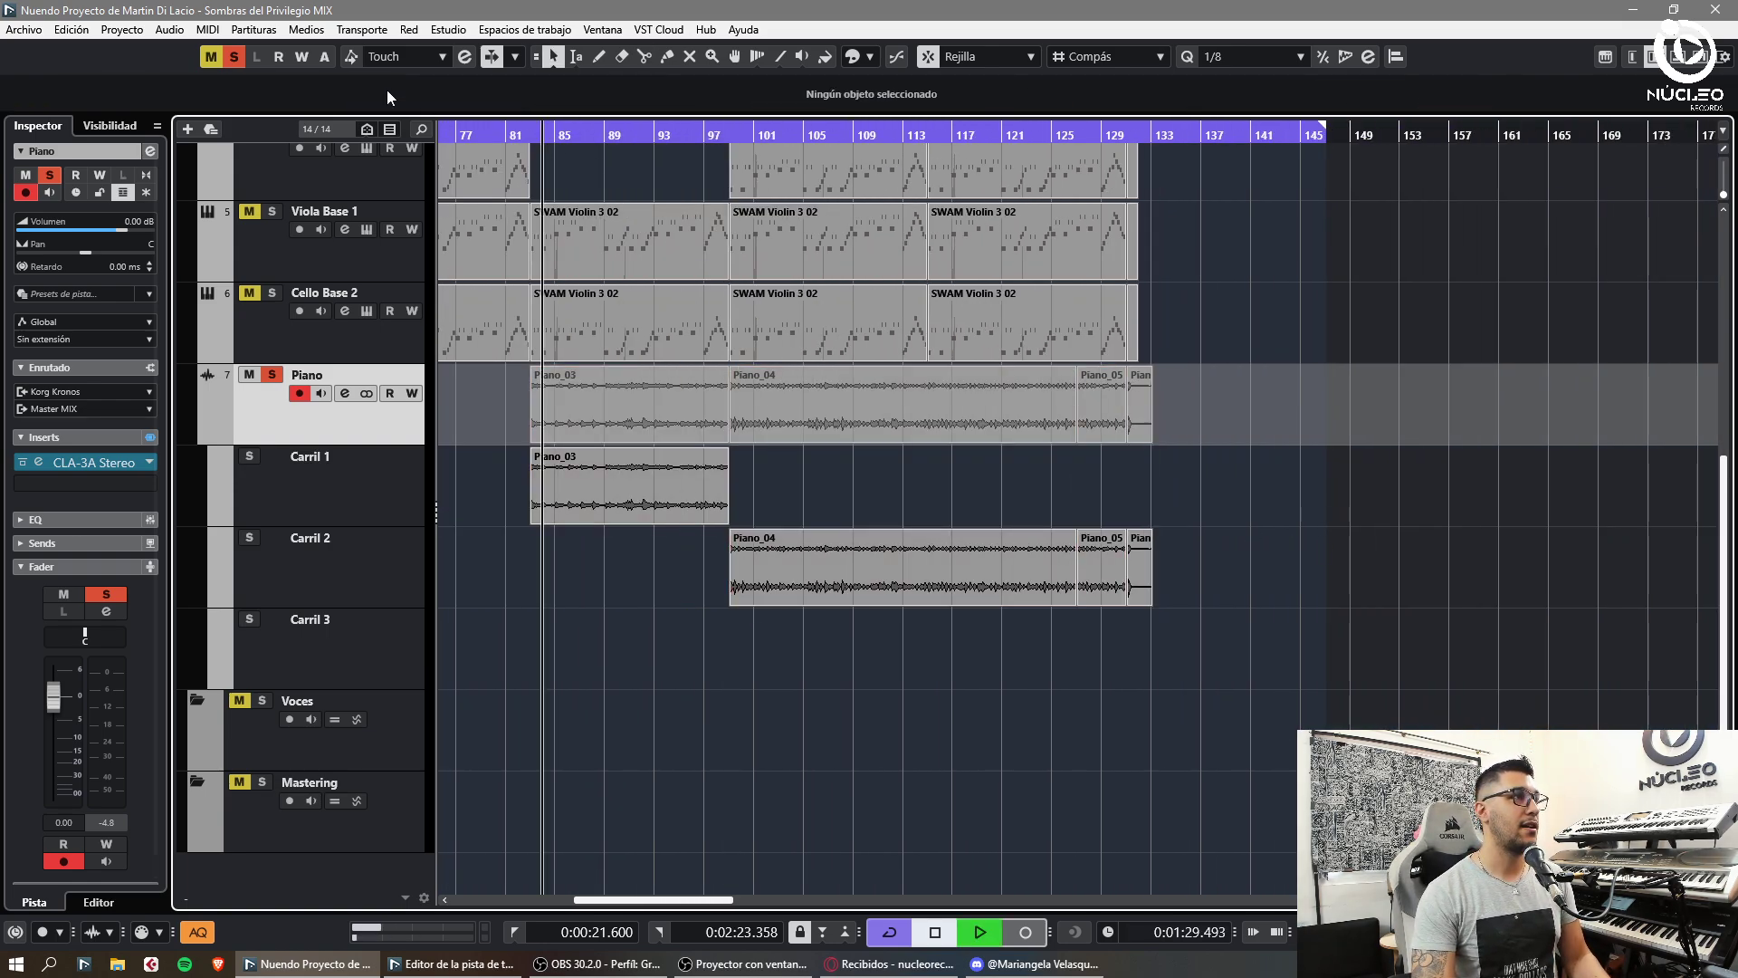
click(233, 57)
- Move all the piano segments from Carril 2 up to Carril 1
drag(675, 564, 1142, 584)
drag(972, 565, 972, 494)
click(1392, 623)
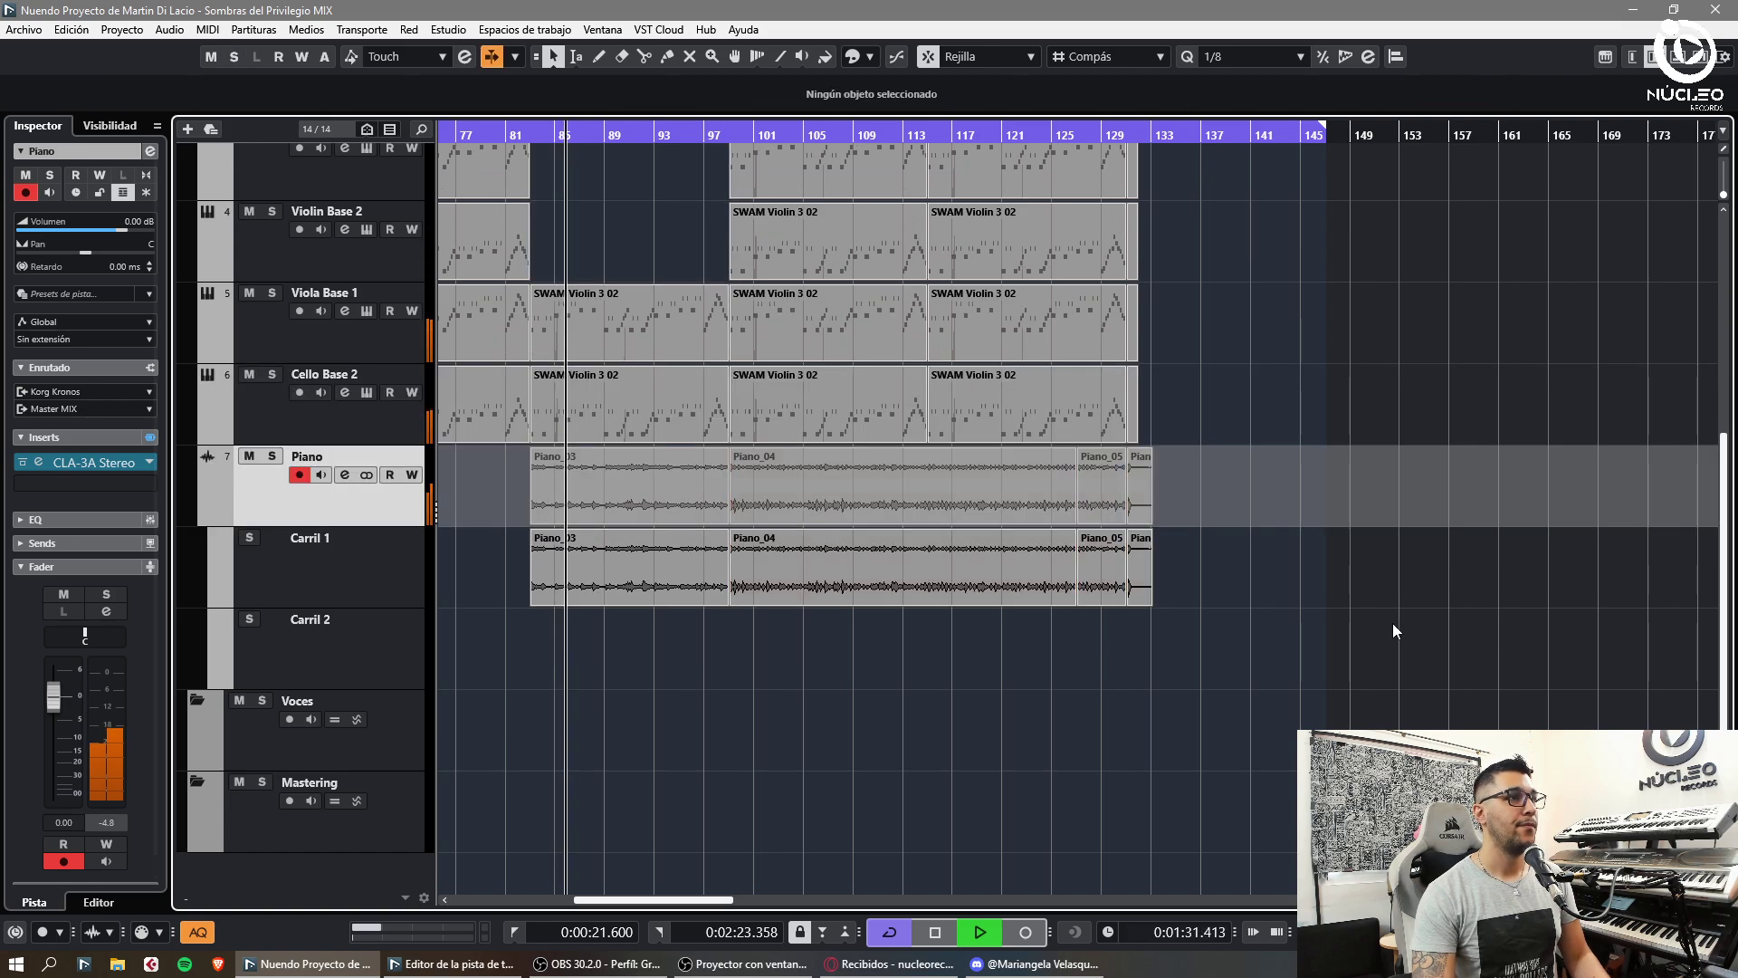
drag(1337, 611, 688, 579)
click(1226, 689)
- Disarm the Piano track and insert FabFilter Pro-Q 3 in its second insert slot
key(g)
key(g)
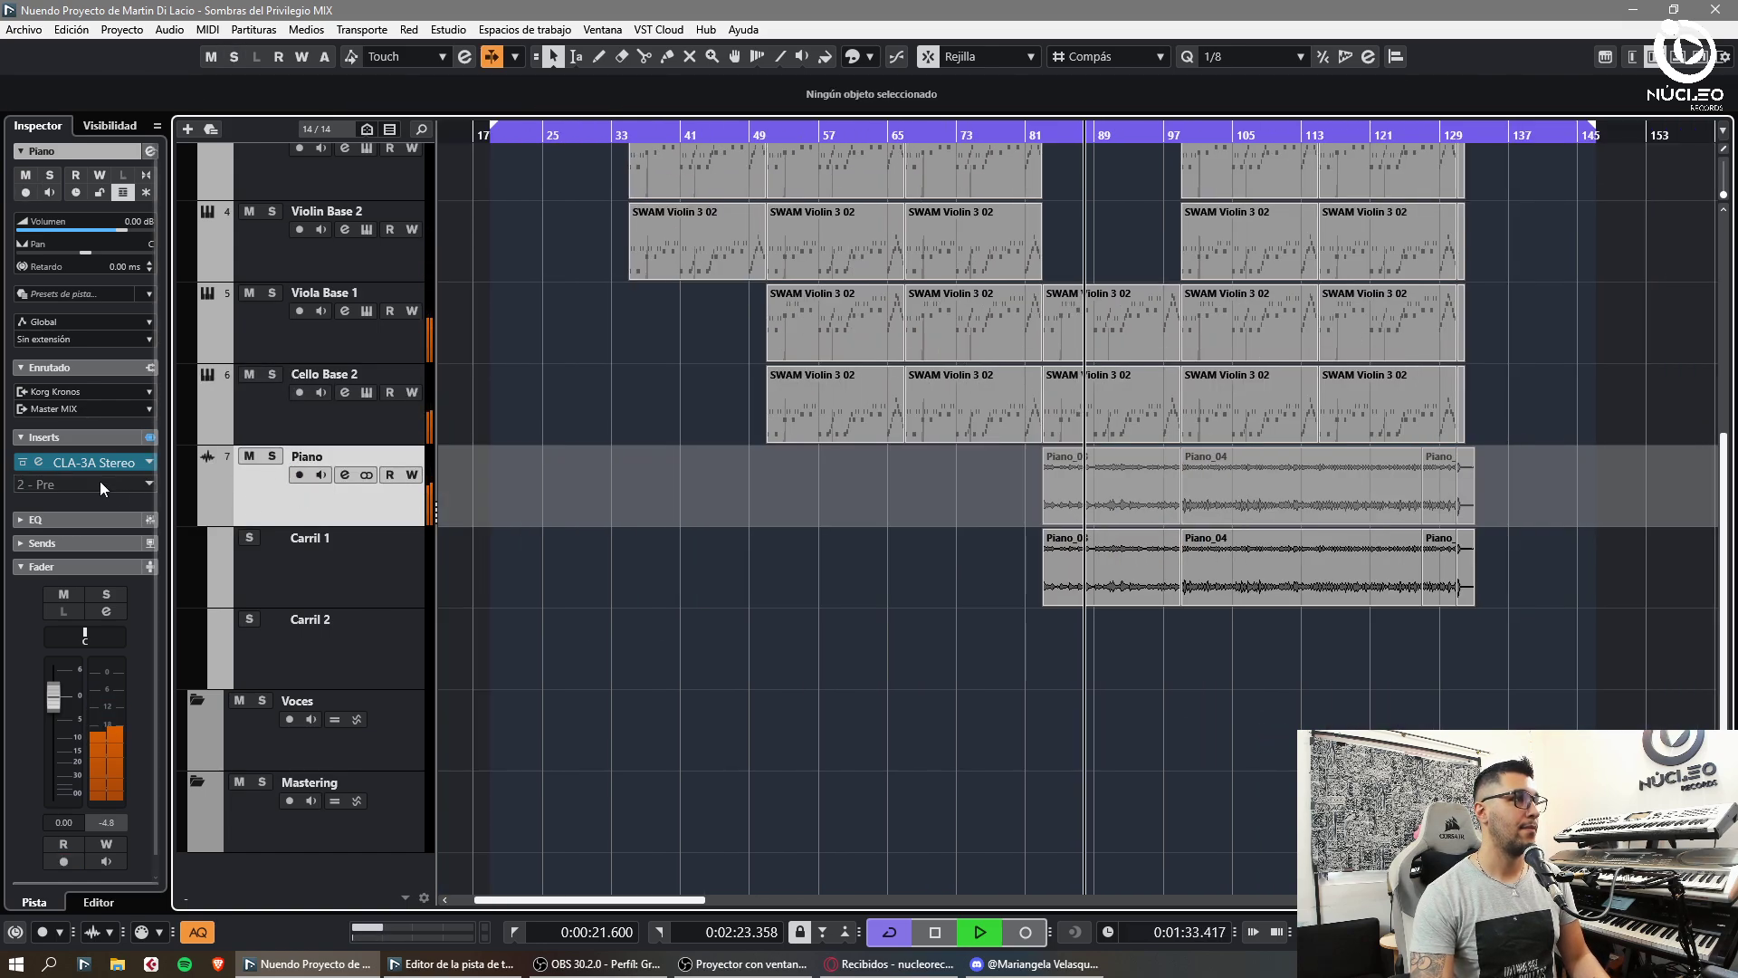
click(99, 481)
text(fabf)
click(148, 702)
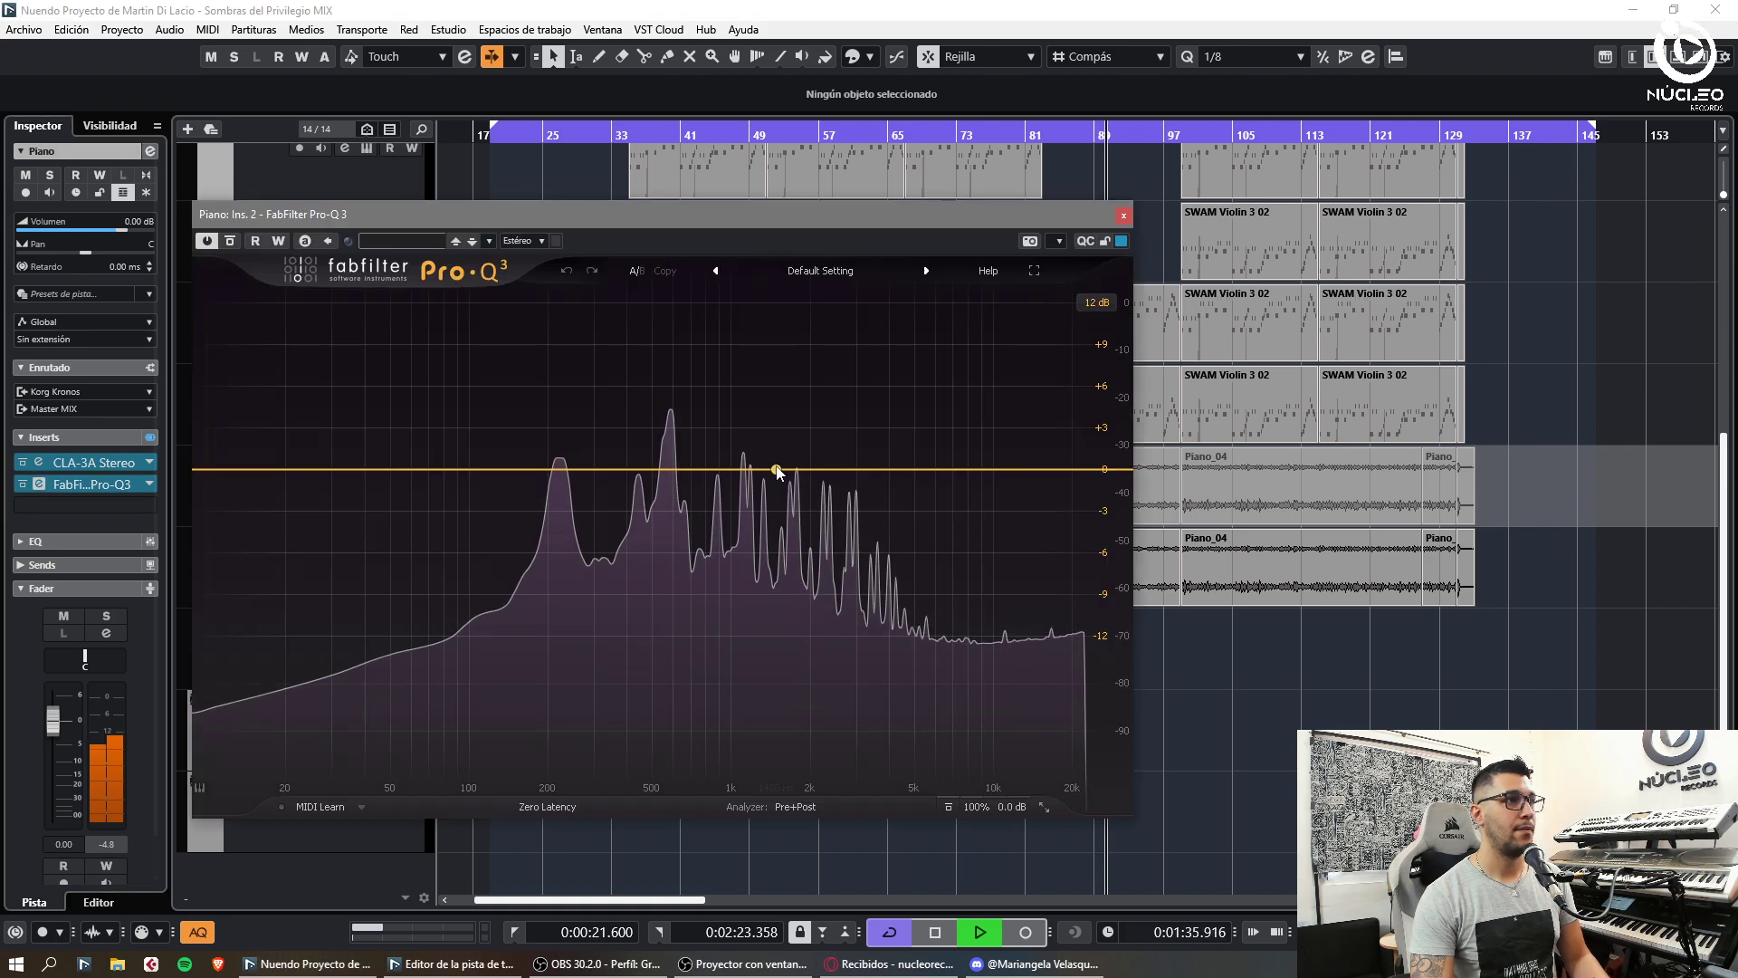
- Add a slight boost around 1.4 kHz and a cut of about 2.1 dB at about 164 Hz to the piano EQ
click(771, 456)
drag(525, 470, 525, 497)
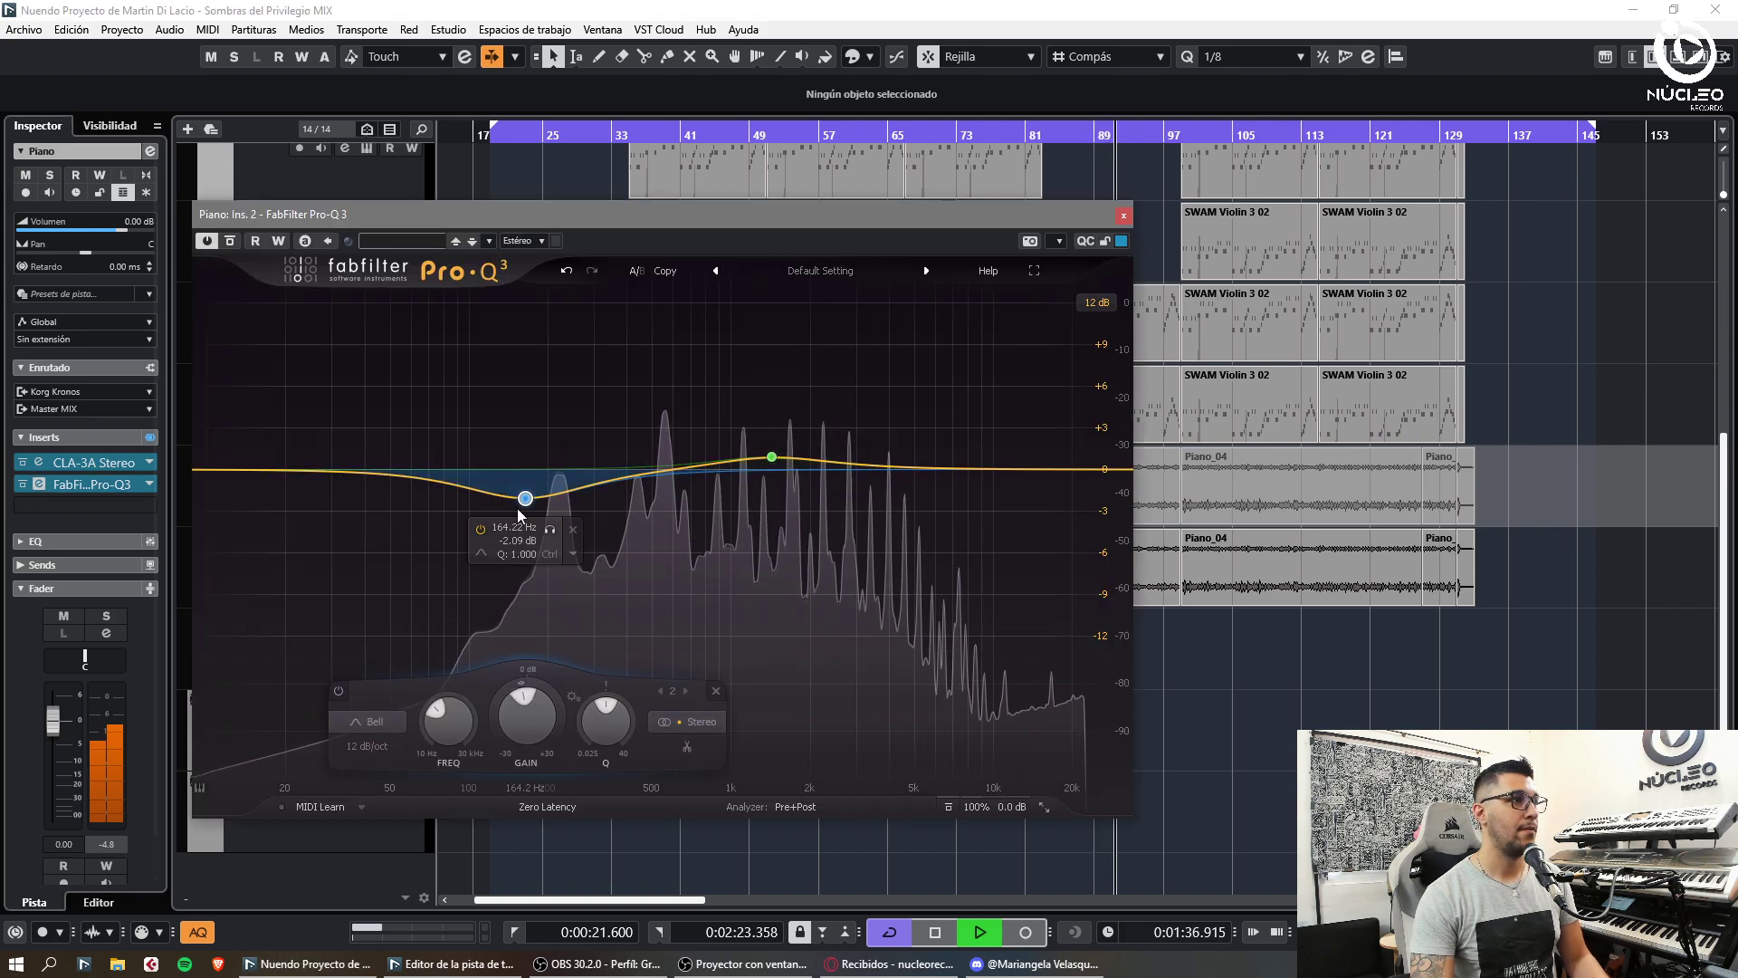
- Change the piano EQ's low-frequency band to a 30 dB/oct Low Cut at 100 Hz
click(373, 722)
click(358, 588)
click(365, 749)
click(387, 643)
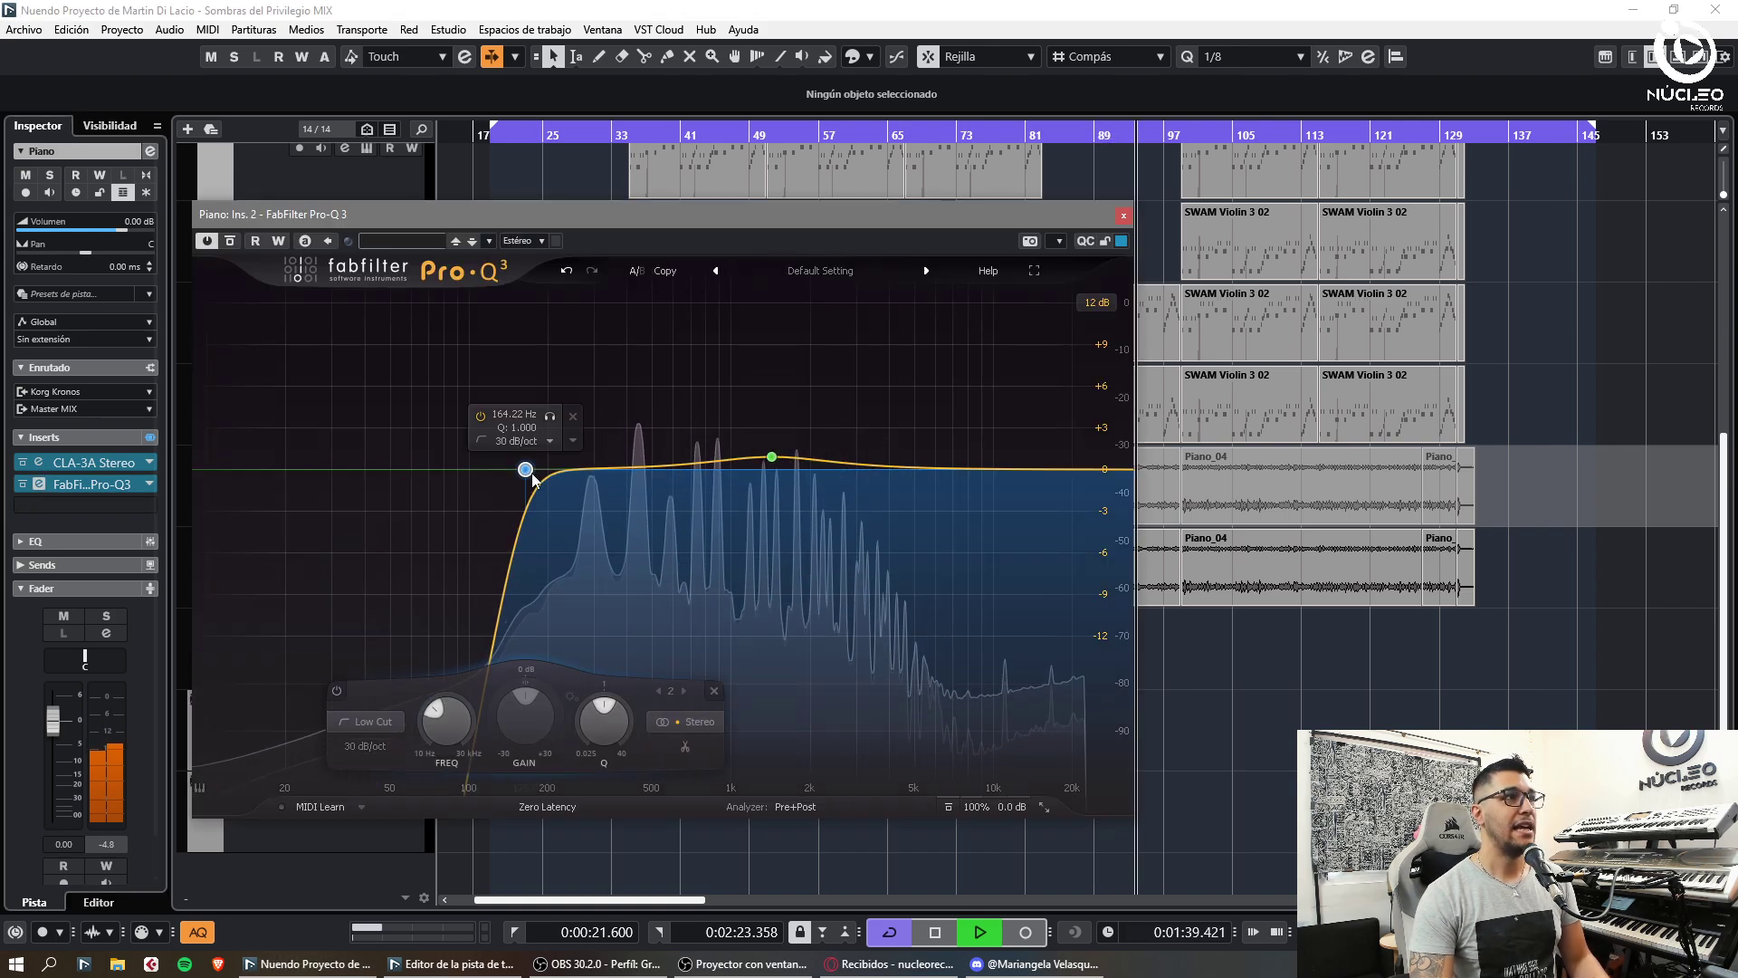
drag(525, 470, 484, 466)
double_click(405, 713)
text(100)
key(Return)
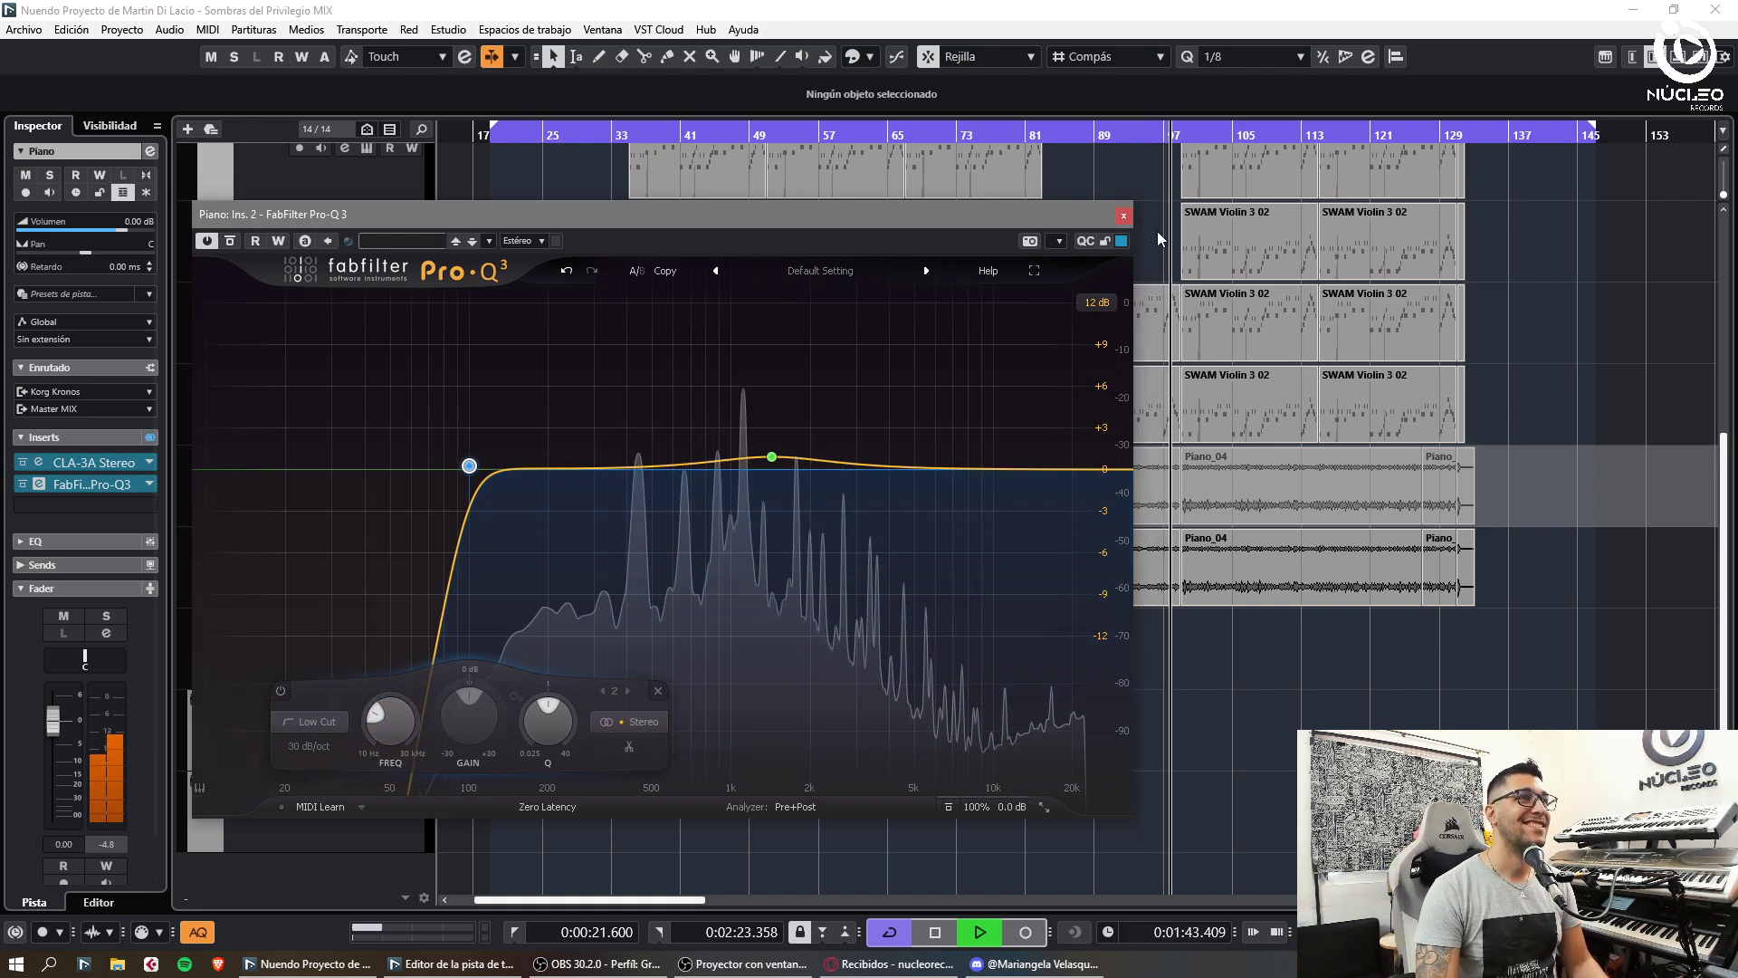
- Add a 12 dB/oct High Cut near 7 kHz to the piano EQ and close the plug-in
click(1123, 216)
click(39, 484)
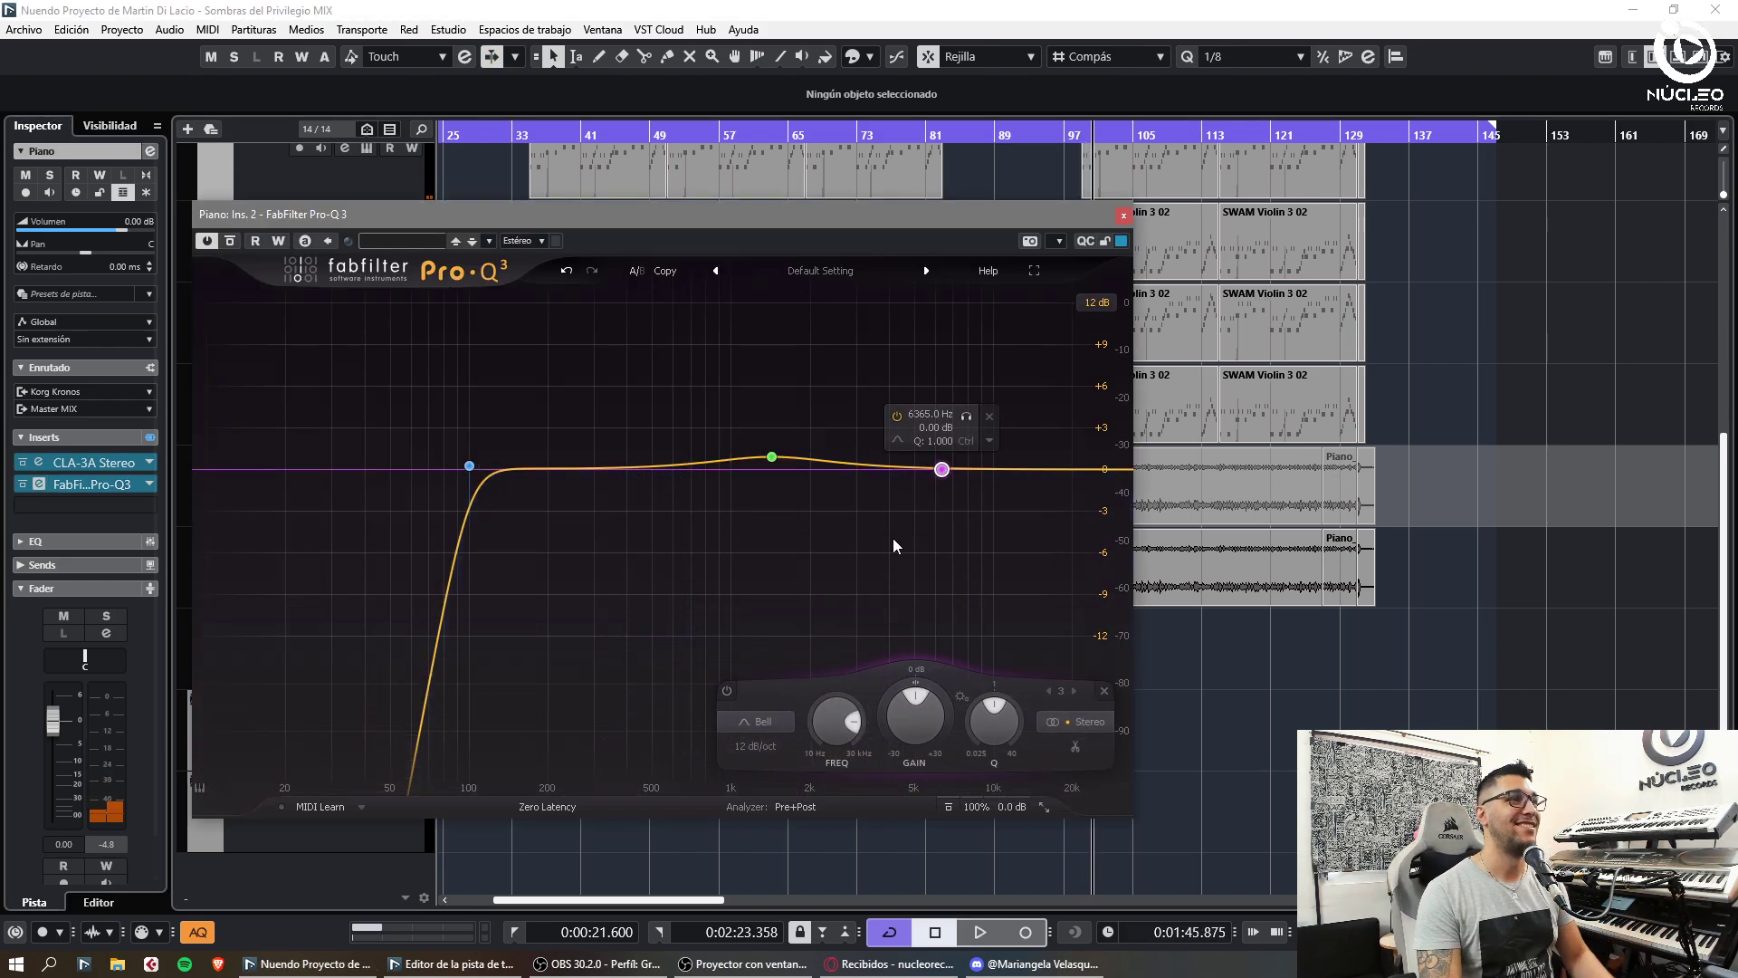
click(766, 720)
click(760, 645)
drag(942, 469, 959, 469)
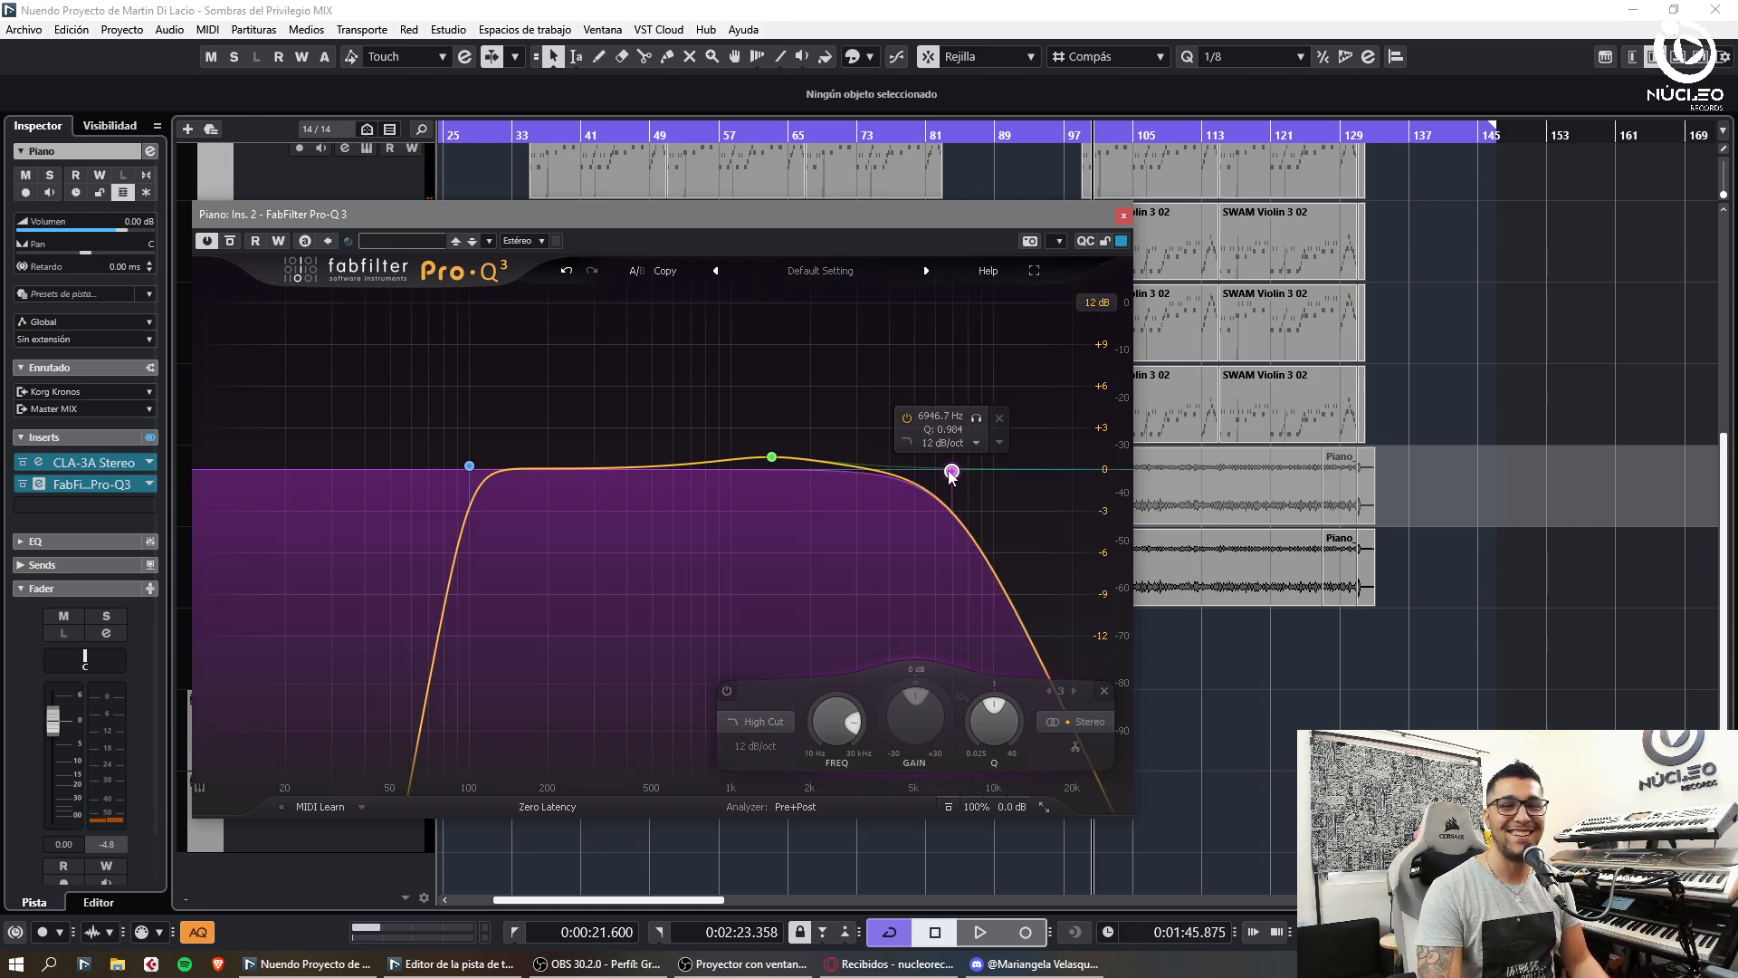
key(space)
key(space)
click(1124, 215)
- Collapse the Piano track's lanes and play the piano together with the strings through the final section
key(h)
key(h)
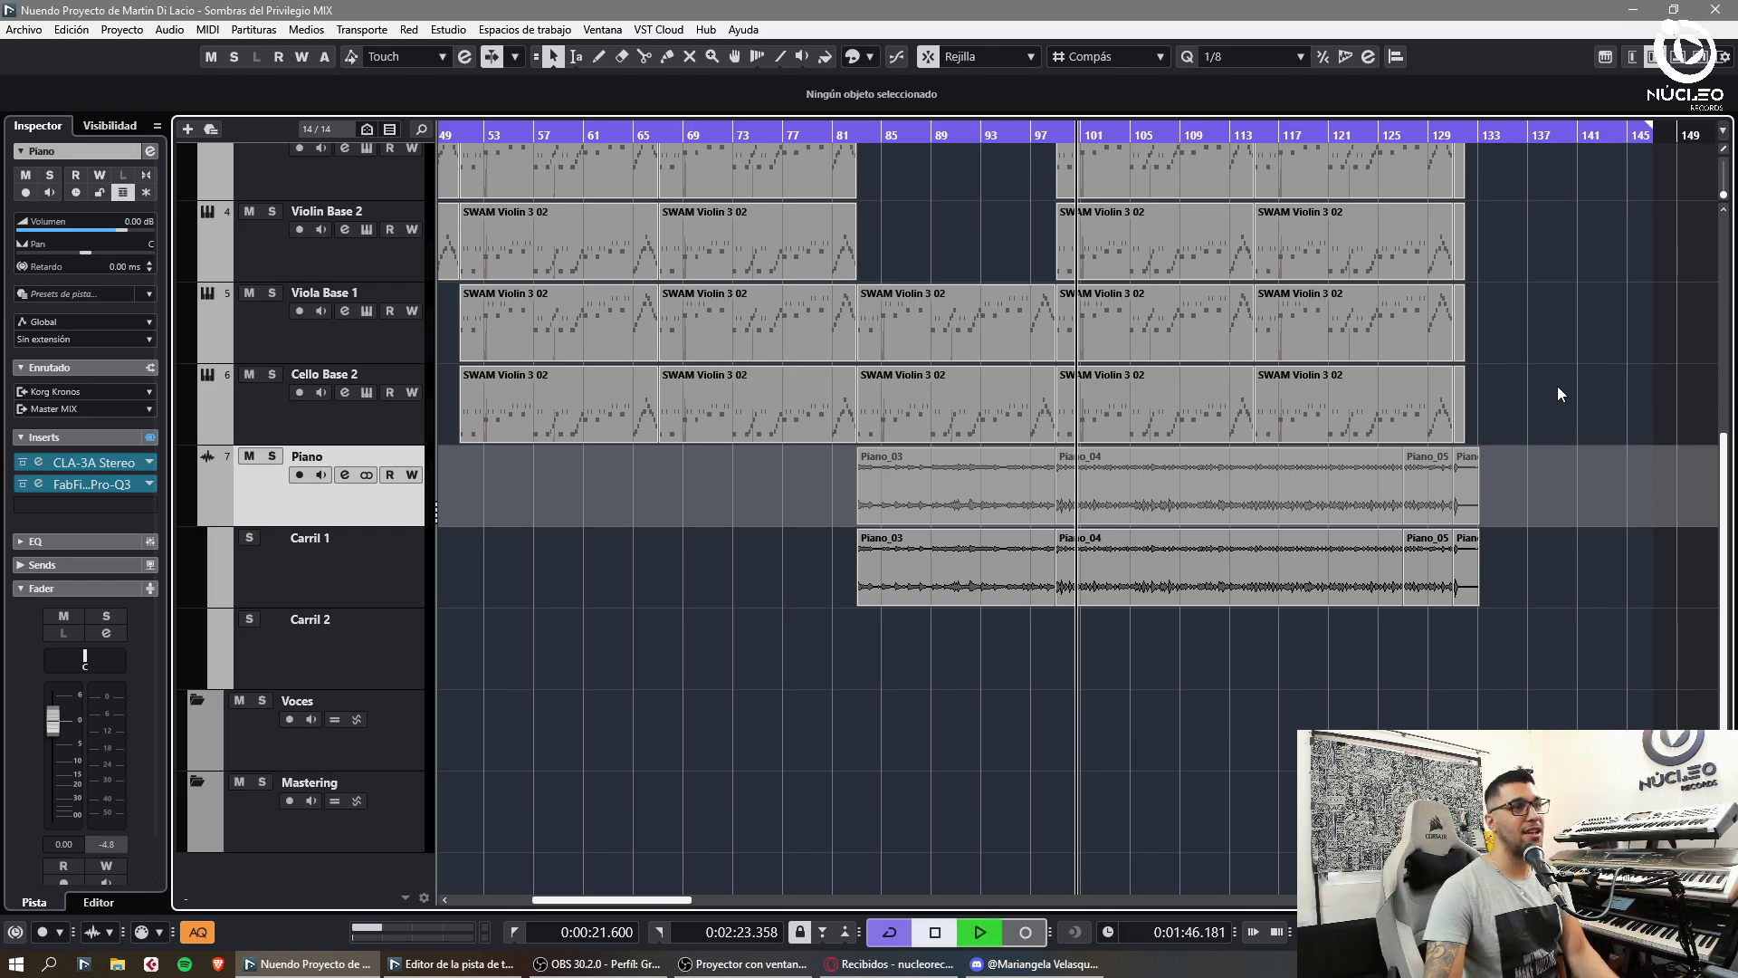
key(shift+l)
key(g)
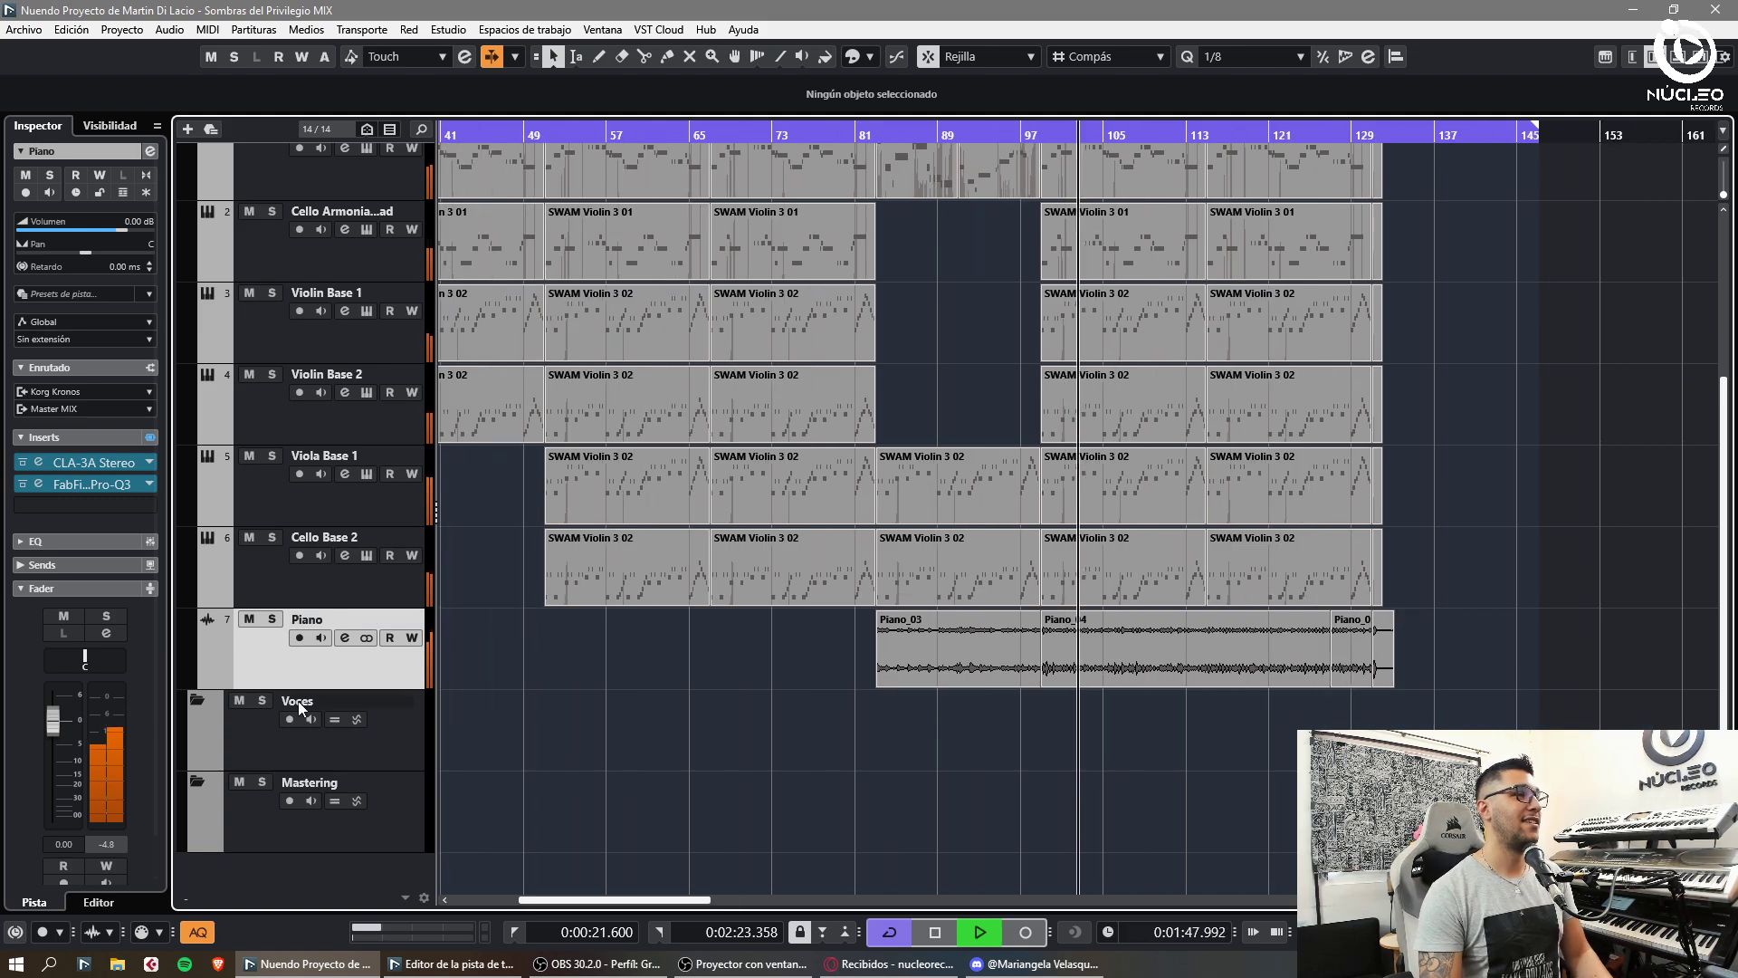
key(h)
key(space)
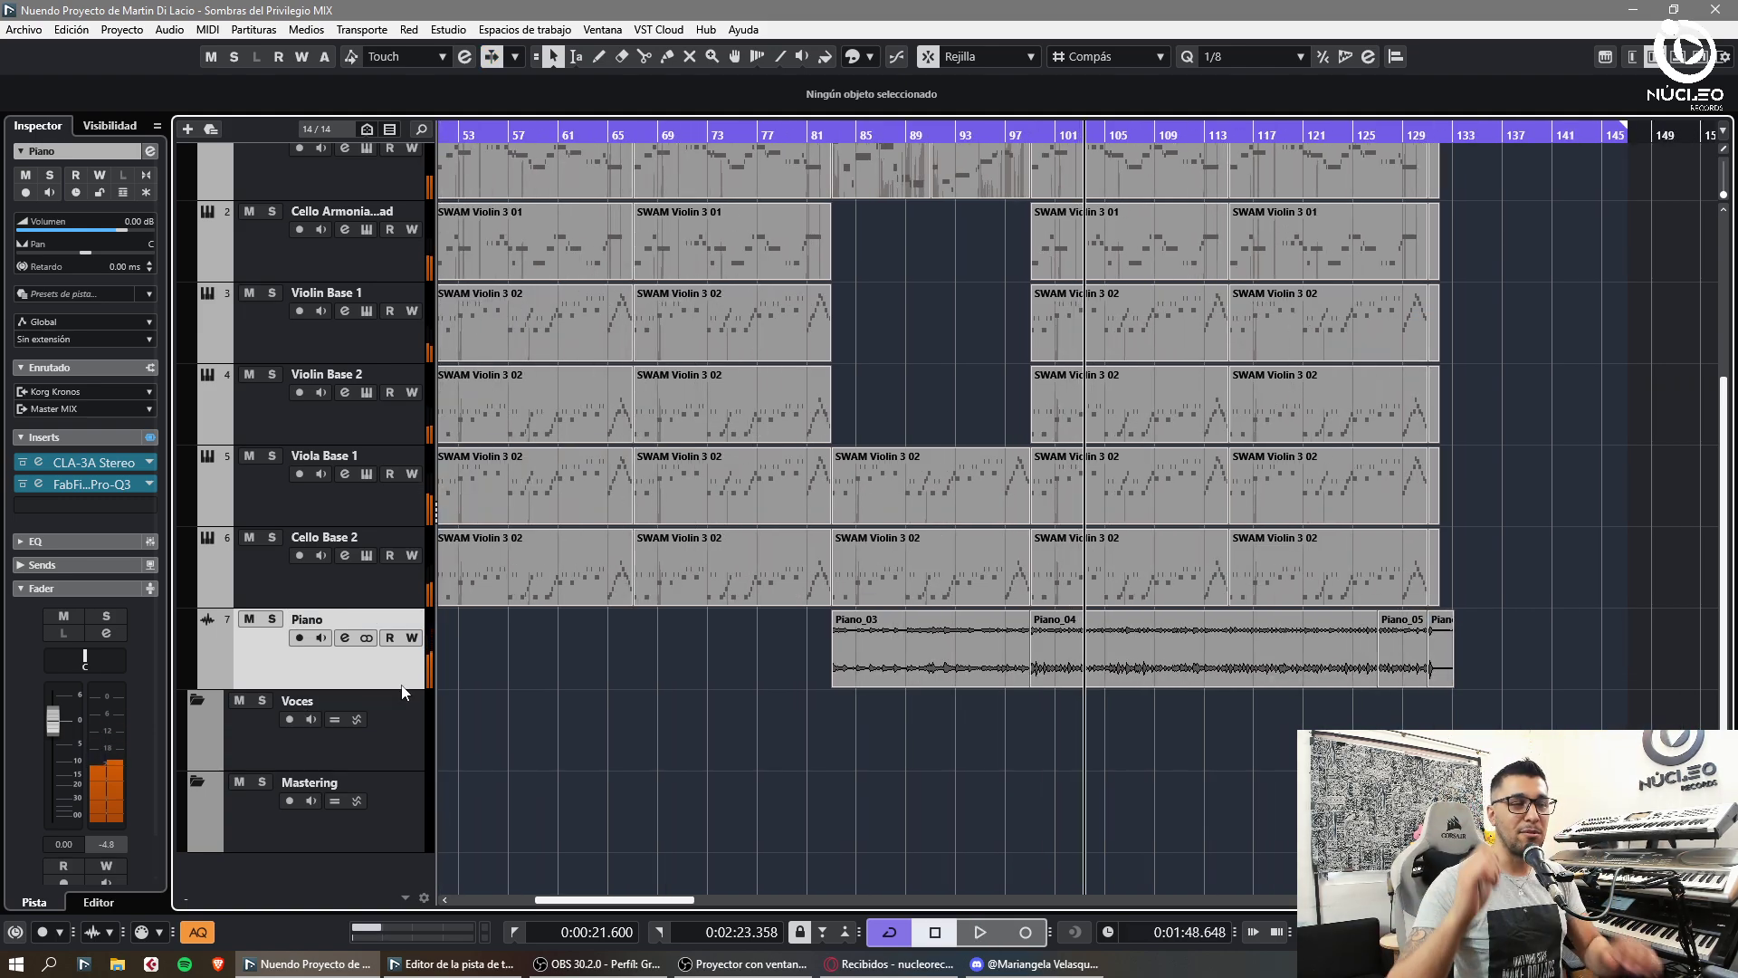
key(space)
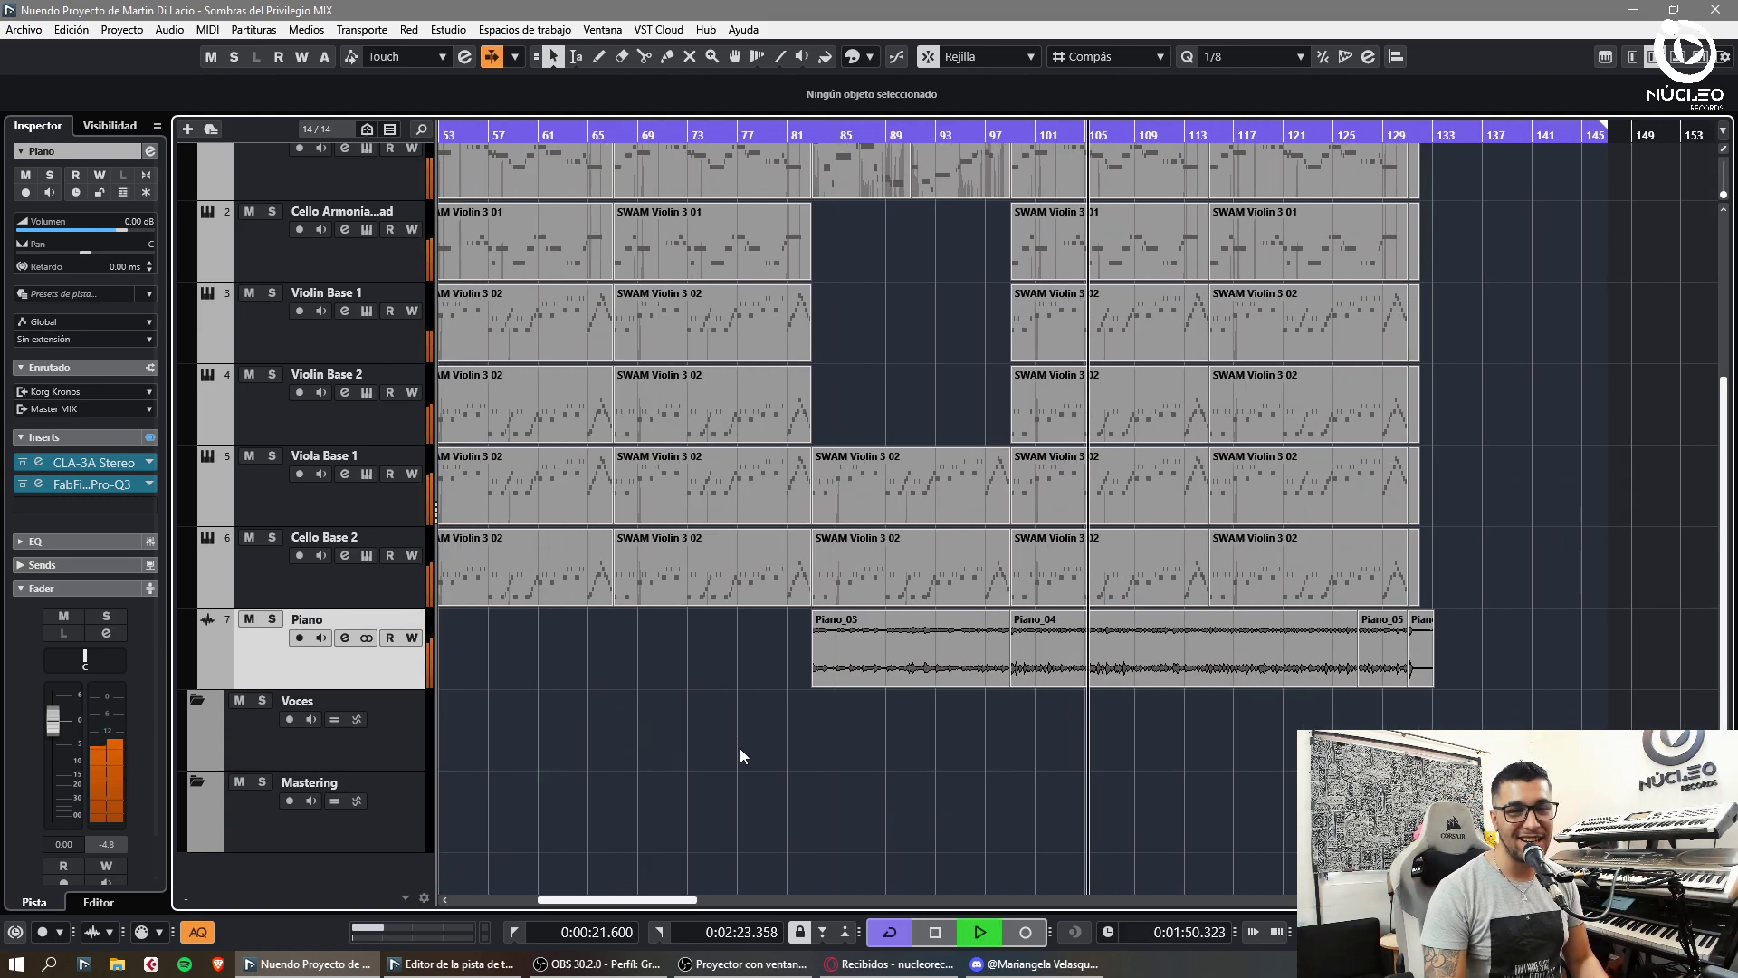
key(g)
key(g)
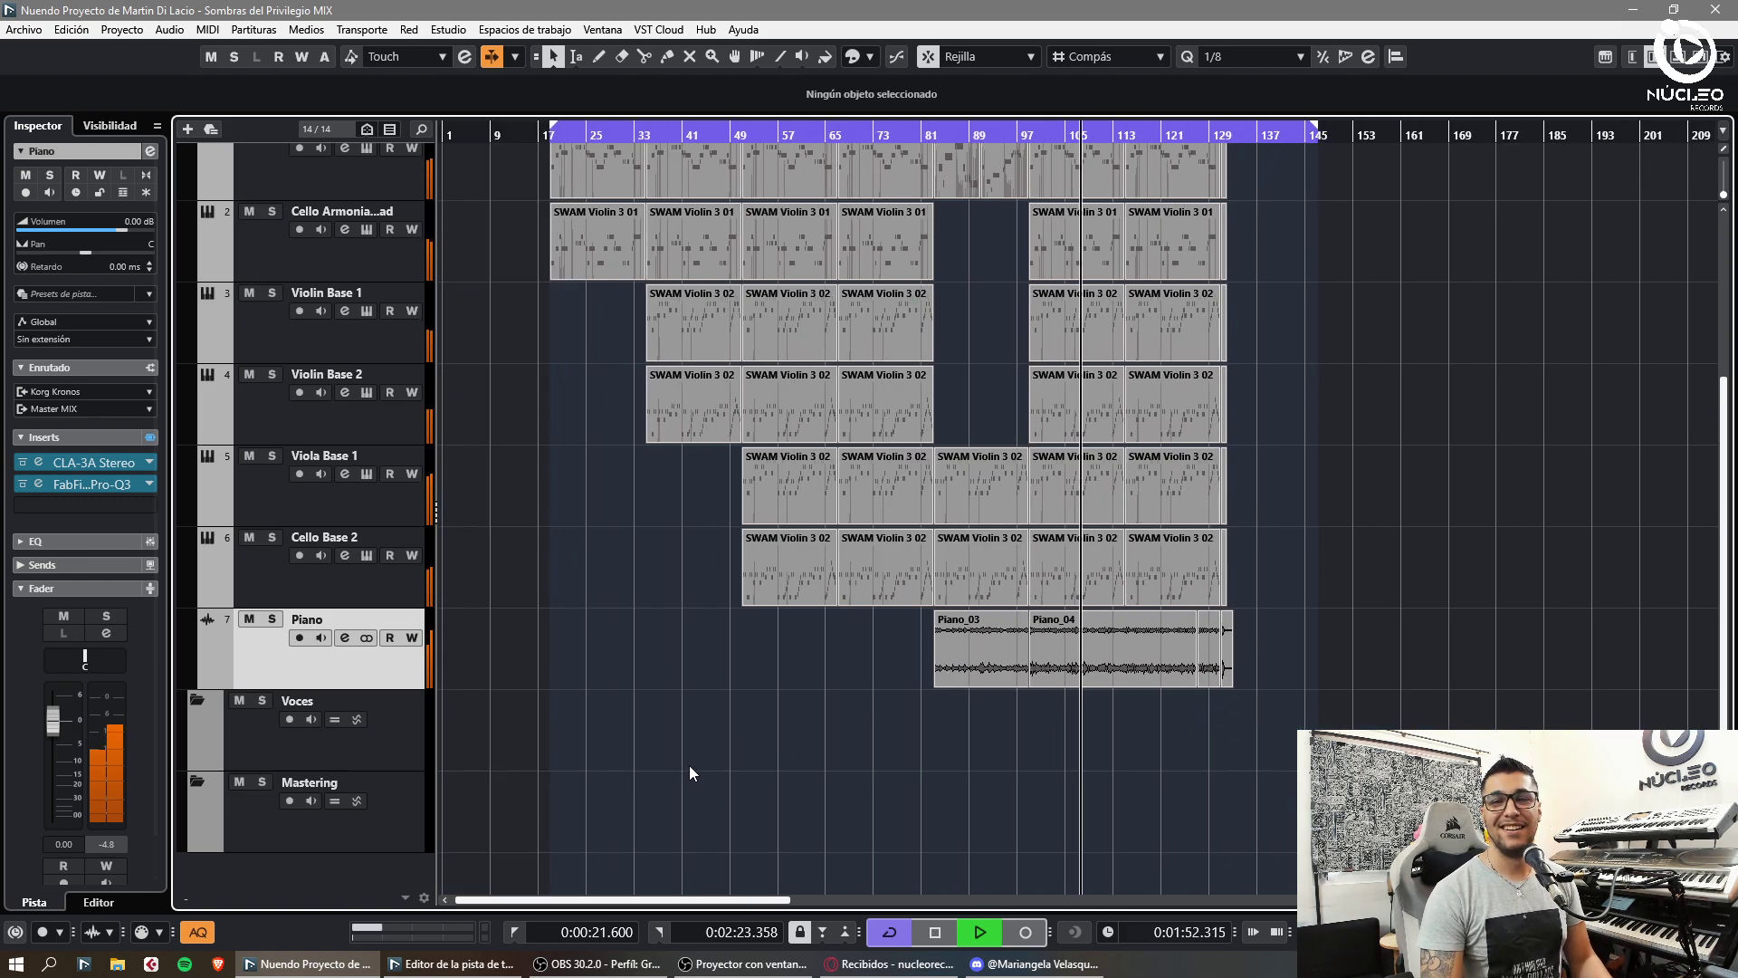
key(space)
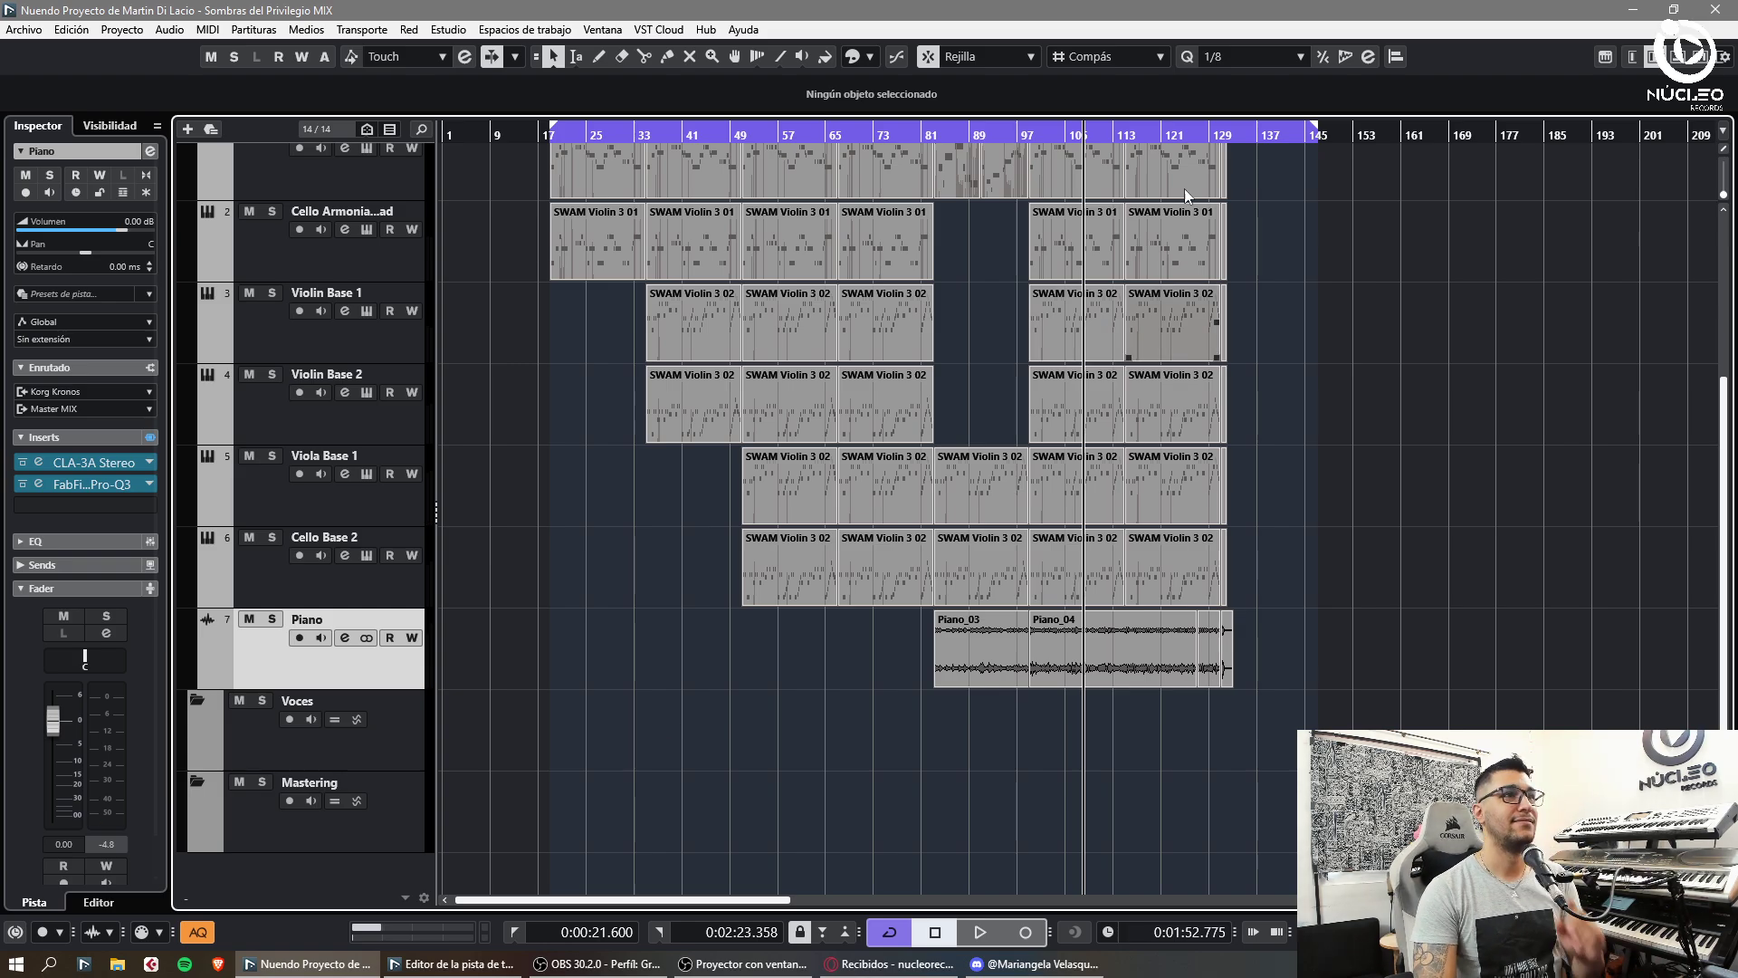
- Look over the whole arrangement of string and piano tracks, from the first parts to the ending
click(1229, 133)
key(h)
key(h)
scroll(1177, 295, up, 4)
key(g)
key(KP_Decimal)
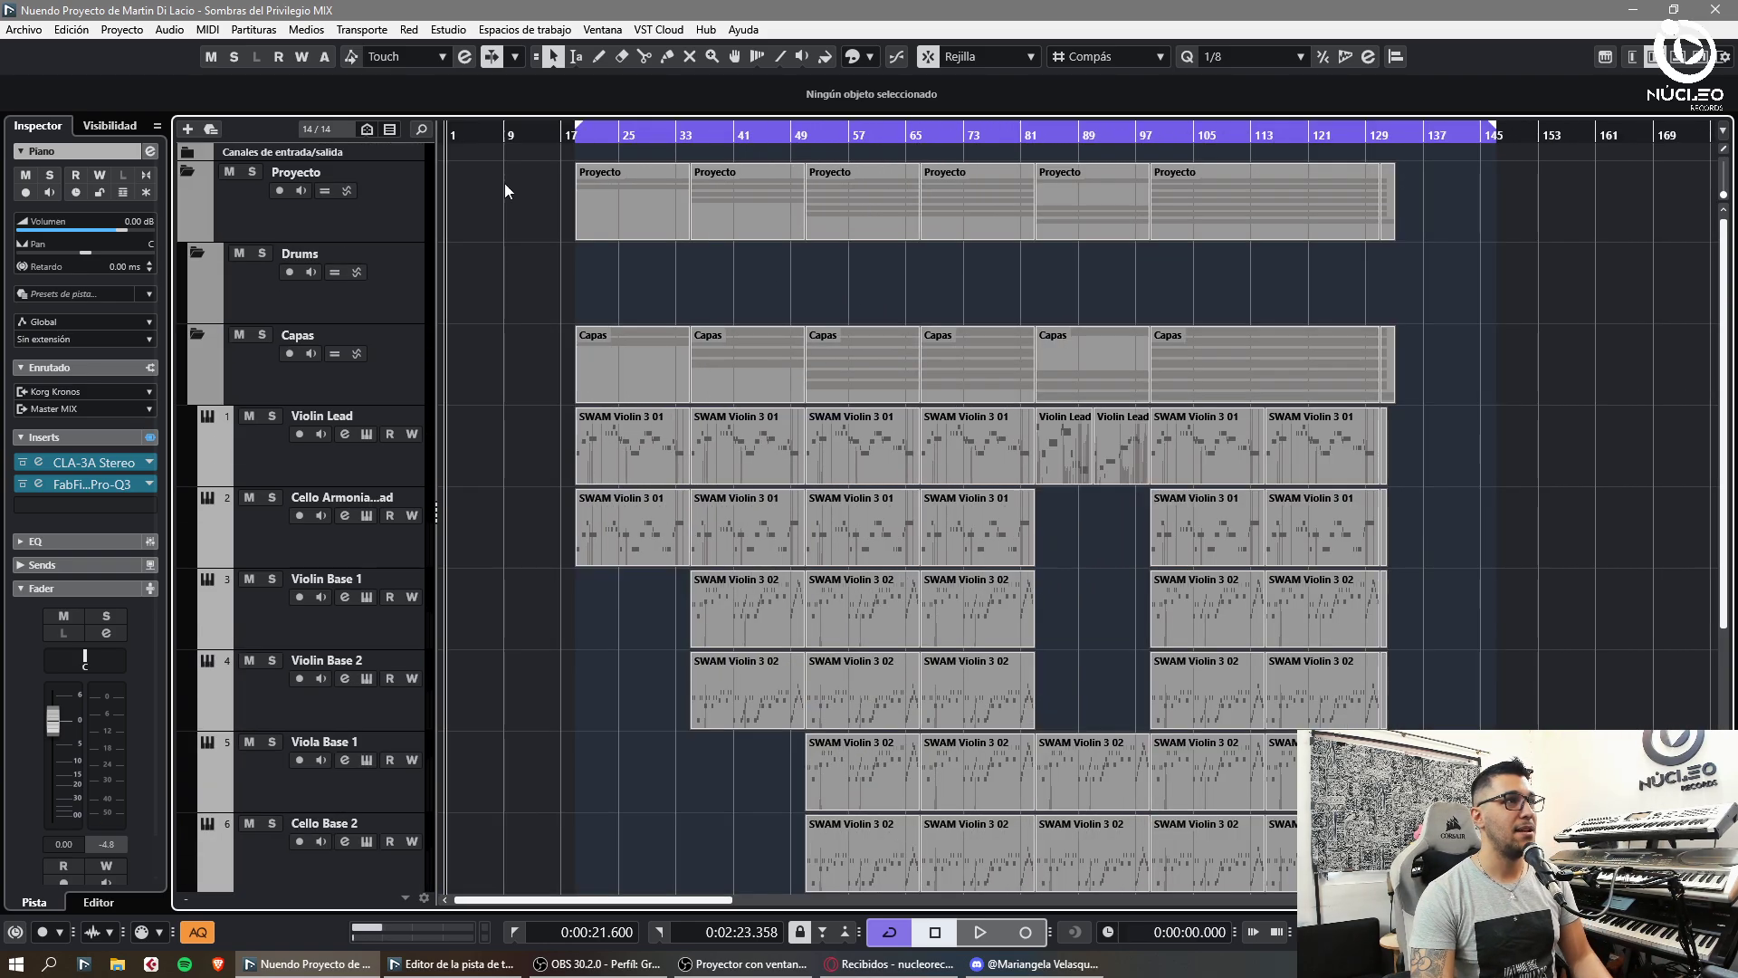
key(g)
key(h)
key(f)
click(574, 138)
key(h)
key(h)
key(h)
key(h)
key(h)
key(g)
key(g)
key(g)
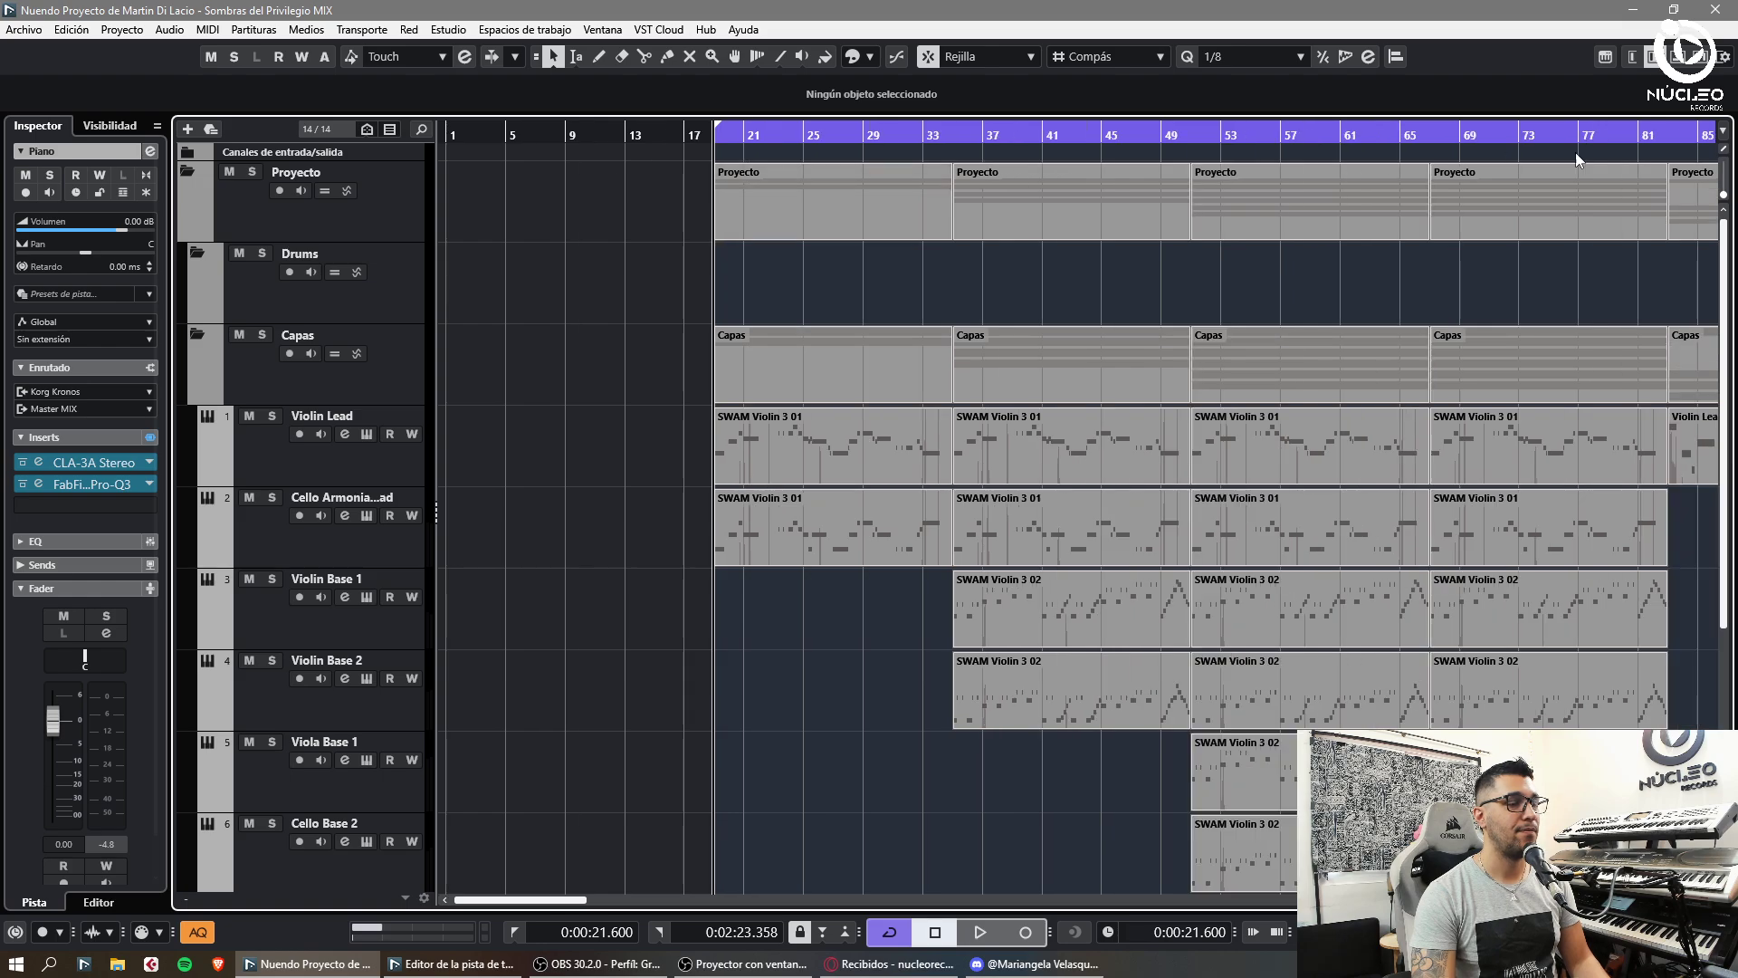
key(g)
key(g)
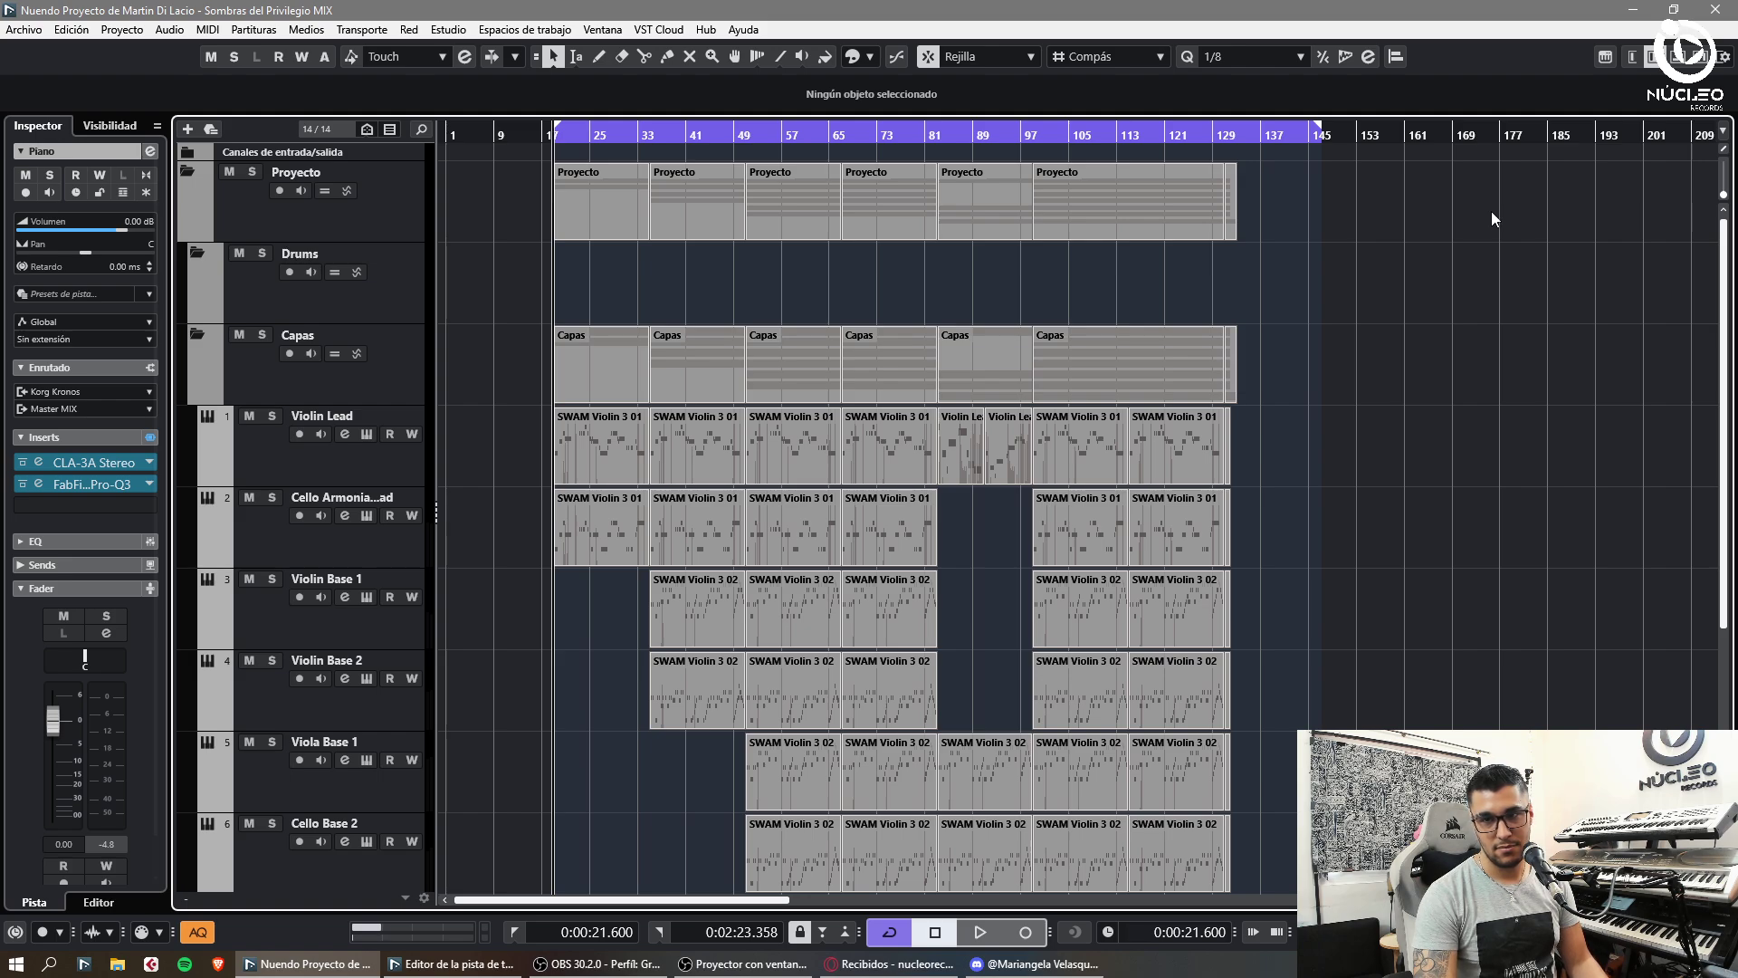
scroll(1492, 212, down, 3)
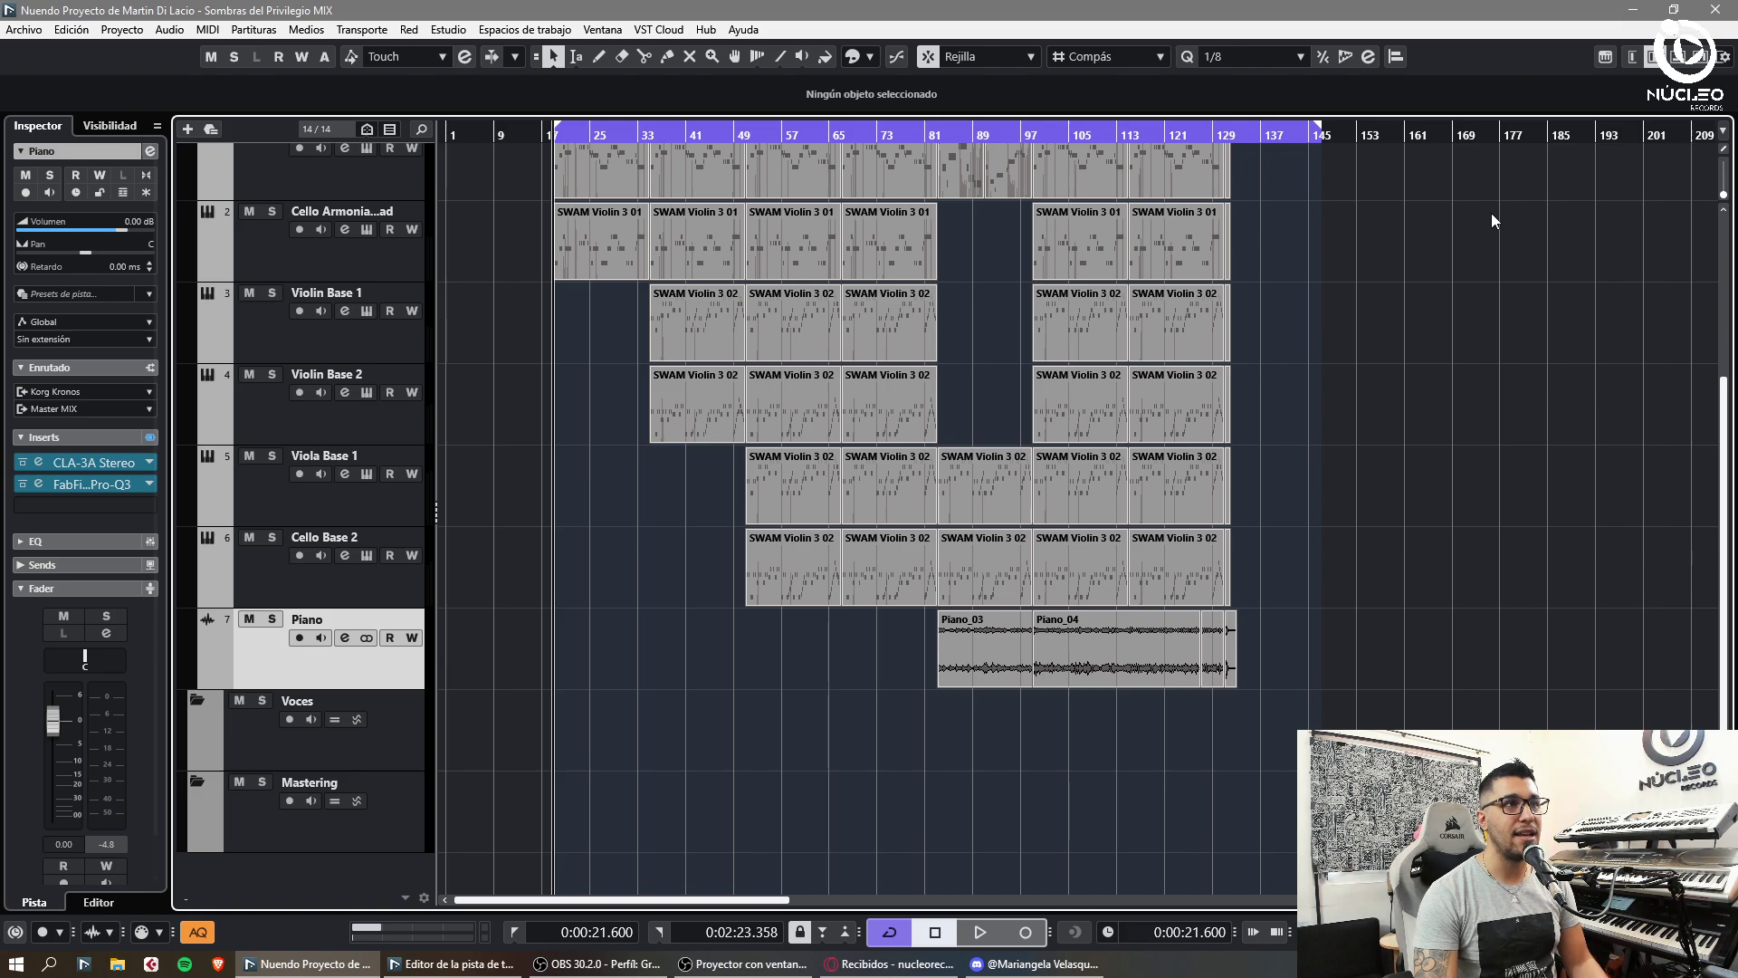
scroll(1491, 213, up, 2)
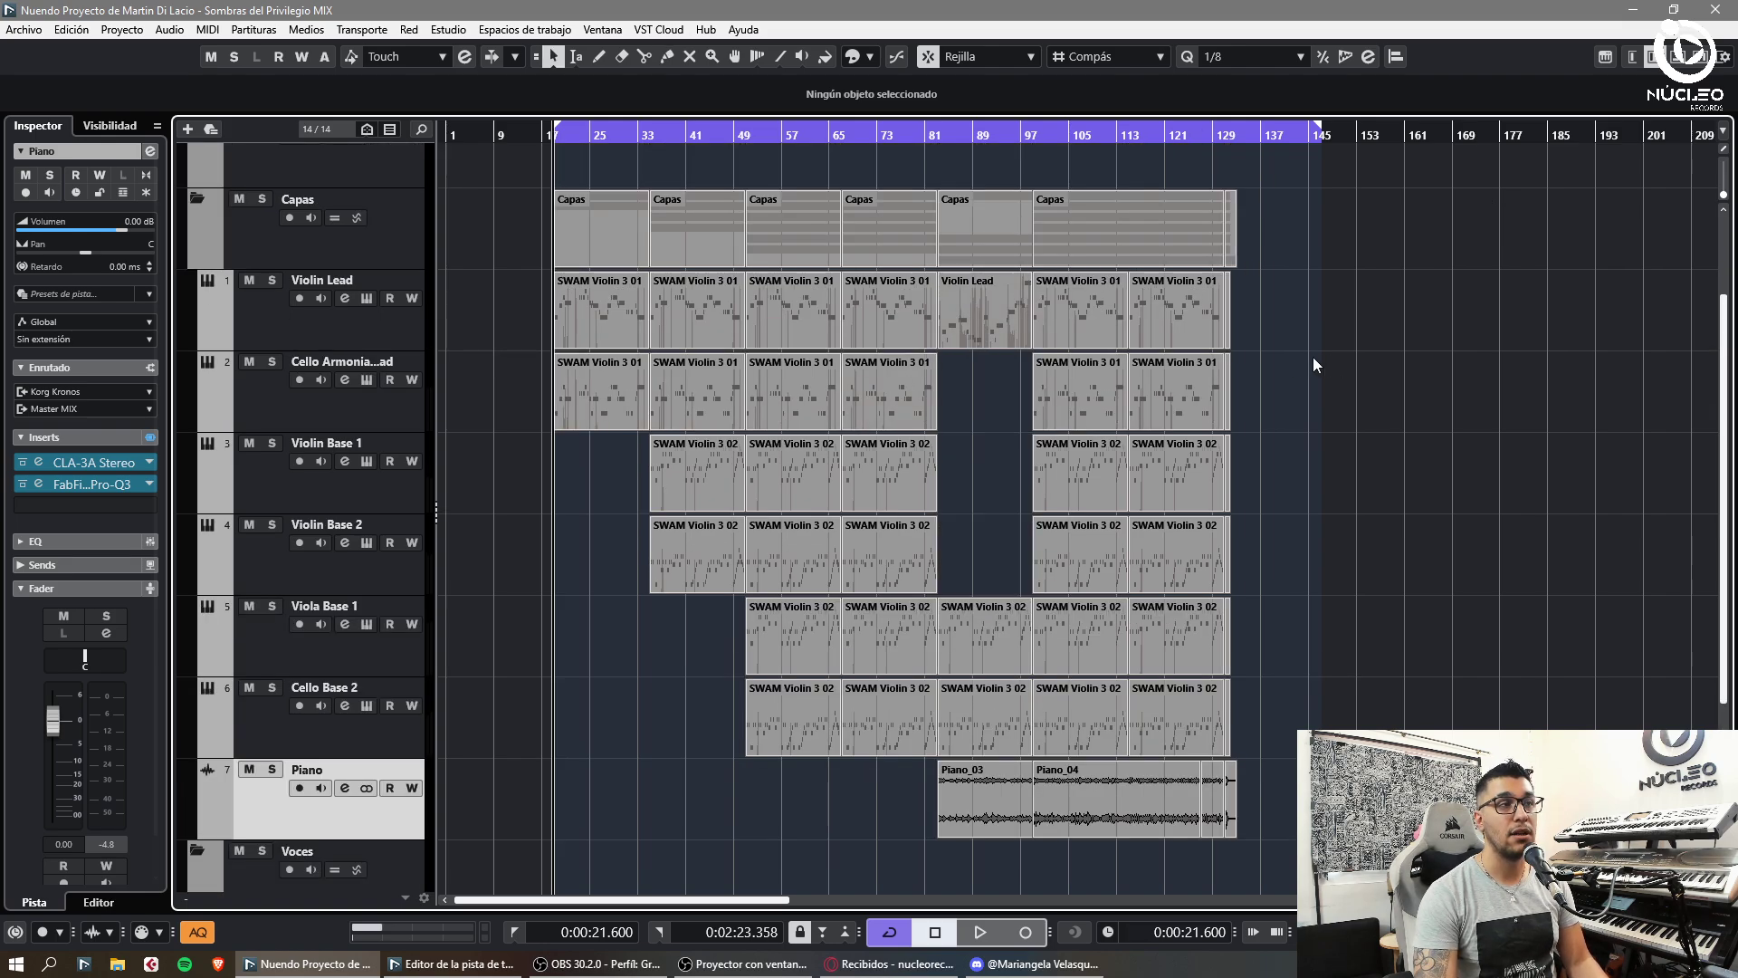
scroll(1315, 364, up, 2)
- Examine the tempo ramp between bars 99 and 113 in the tempo track editor
drag(1030, 159, 1197, 306)
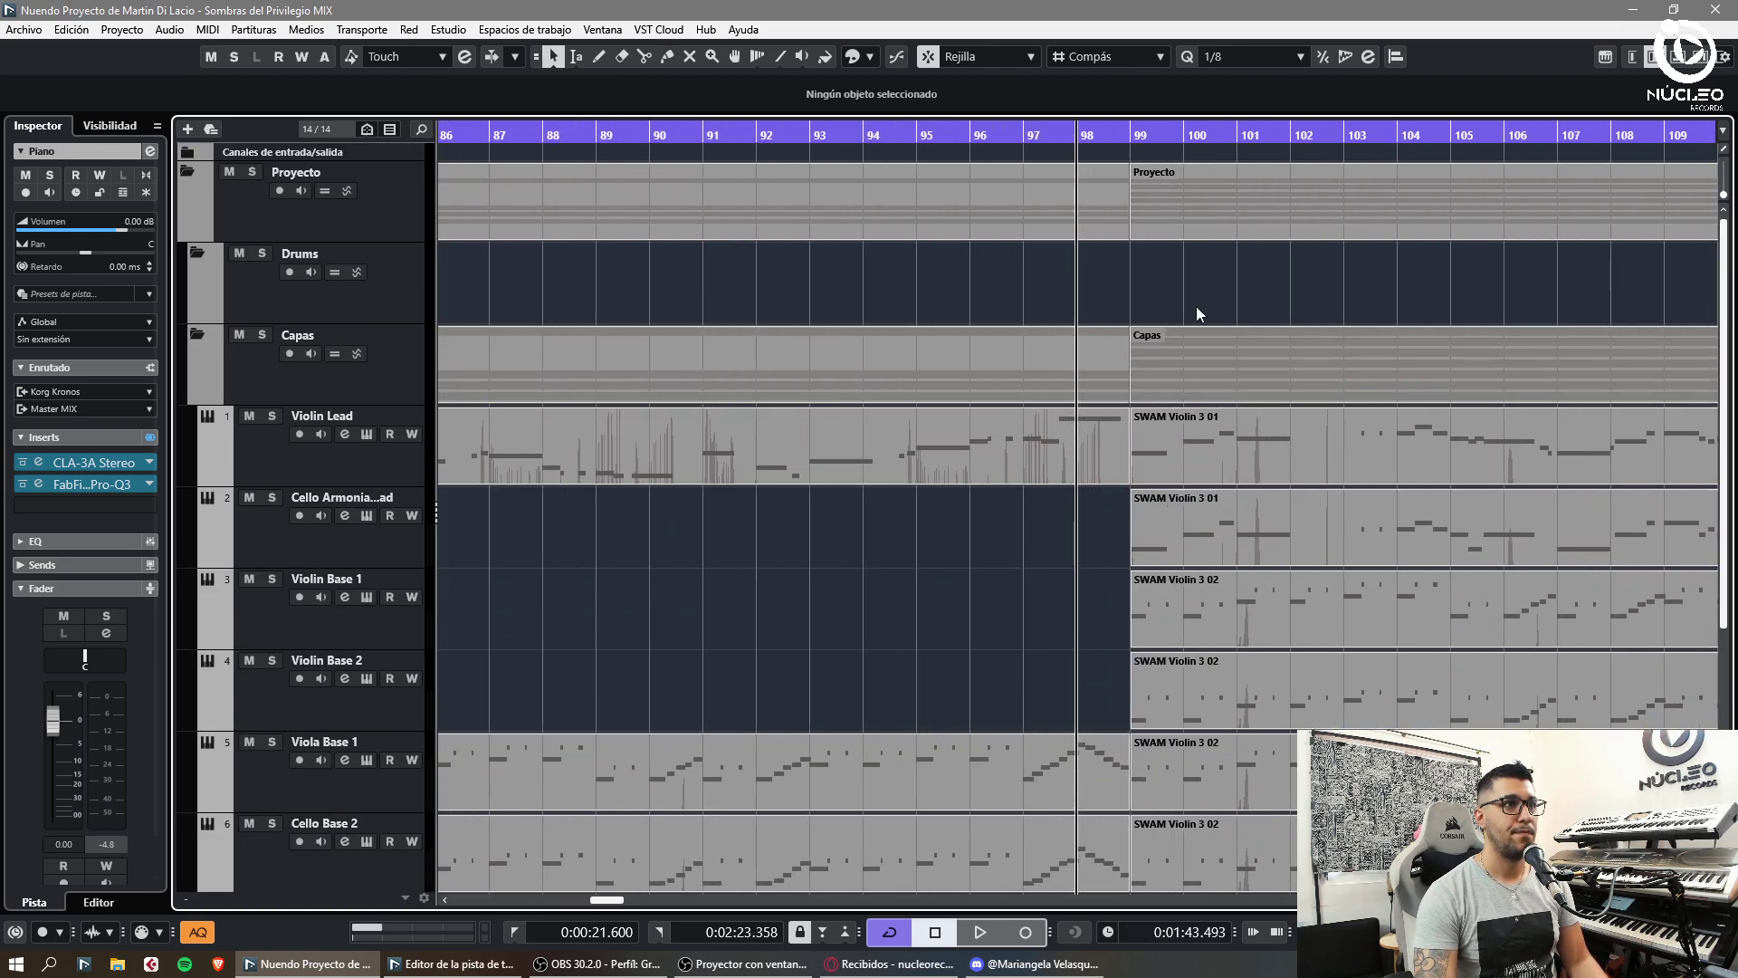
key(g)
key(g)
key(g)
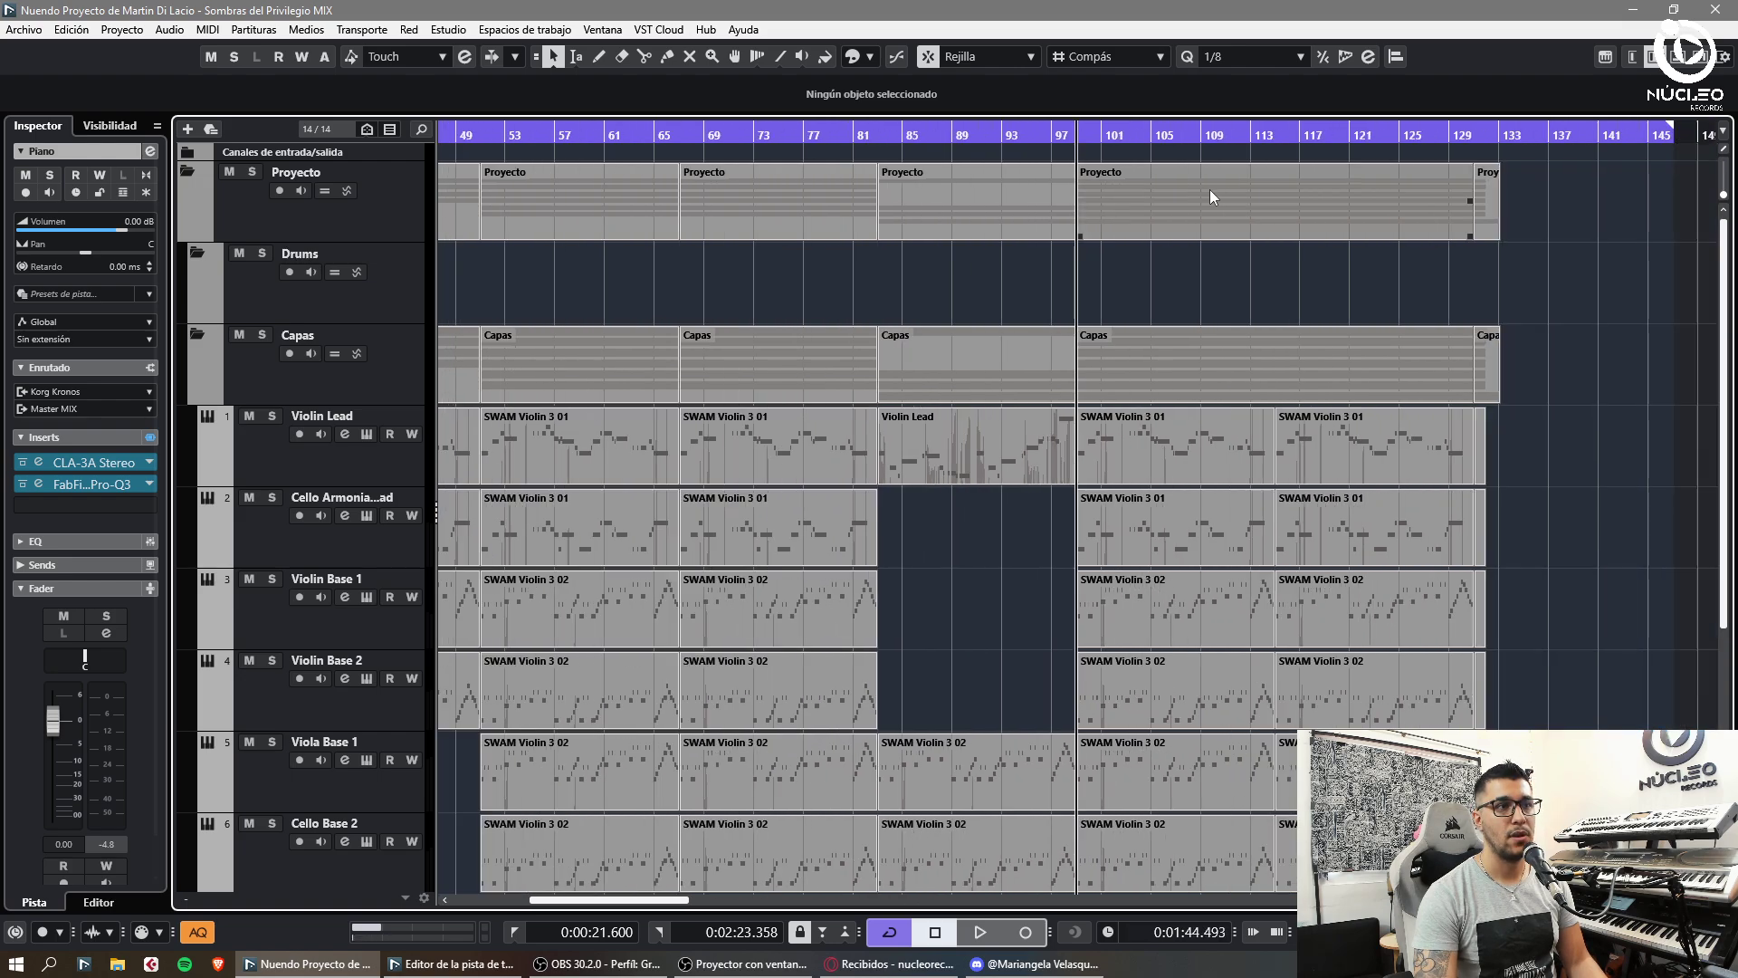
key(ctrl+t)
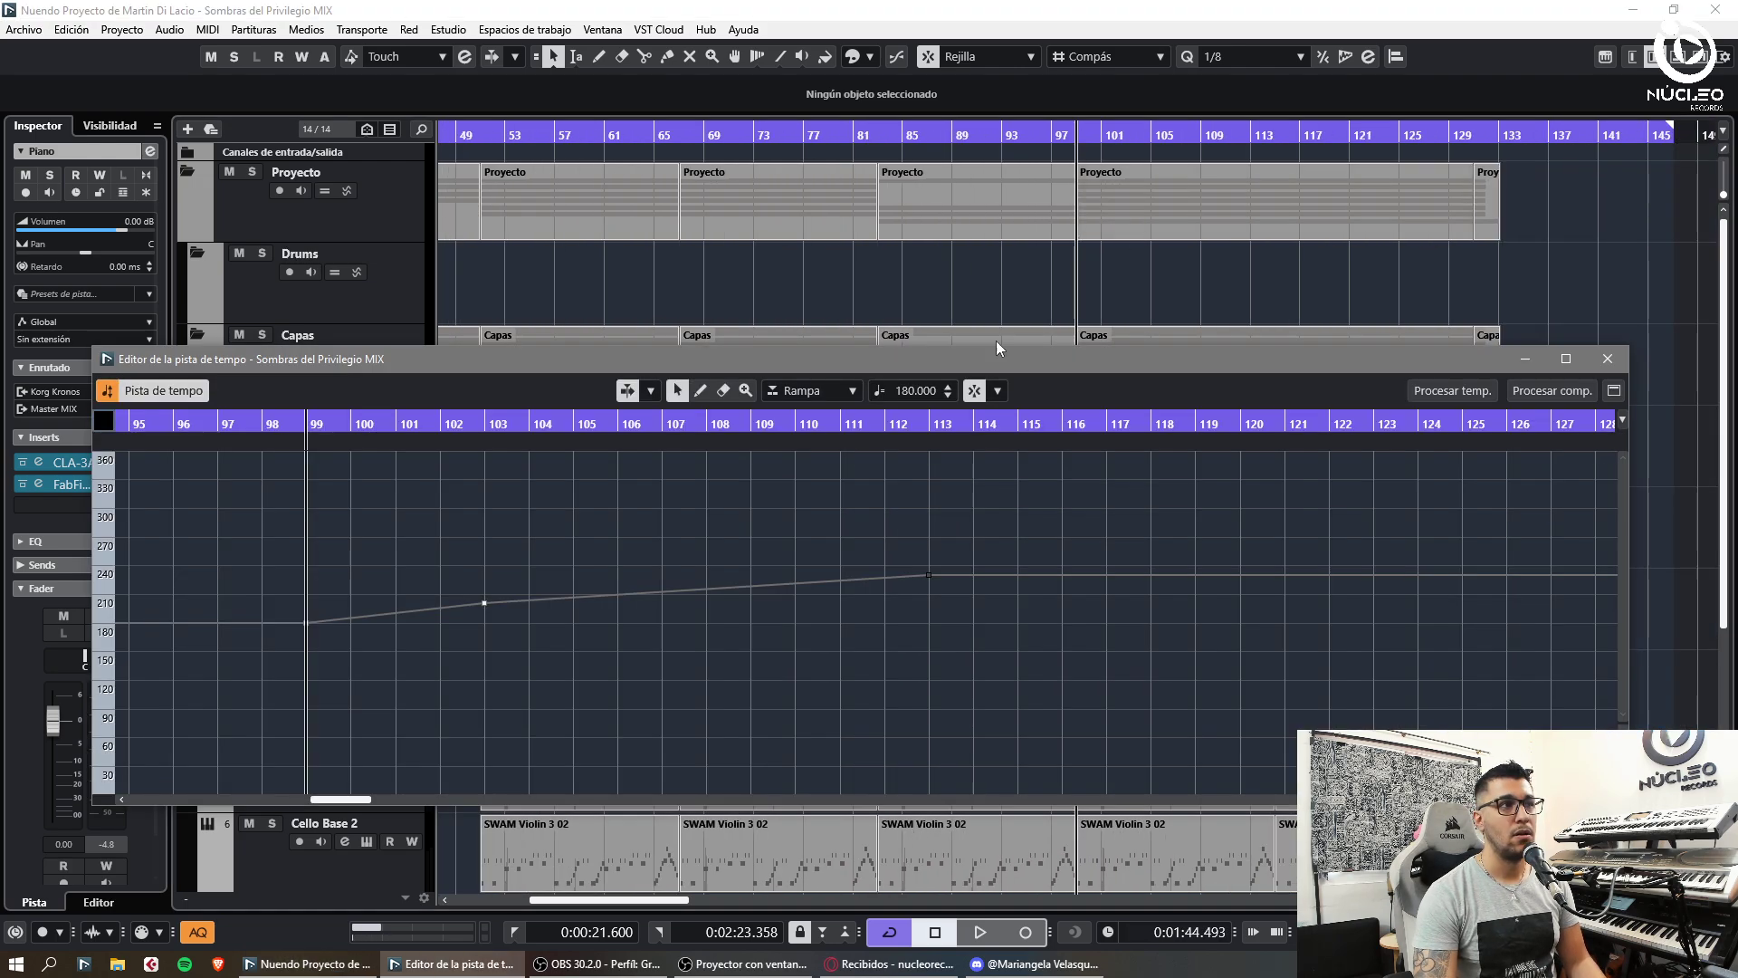
key(g)
key(h)
key(g)
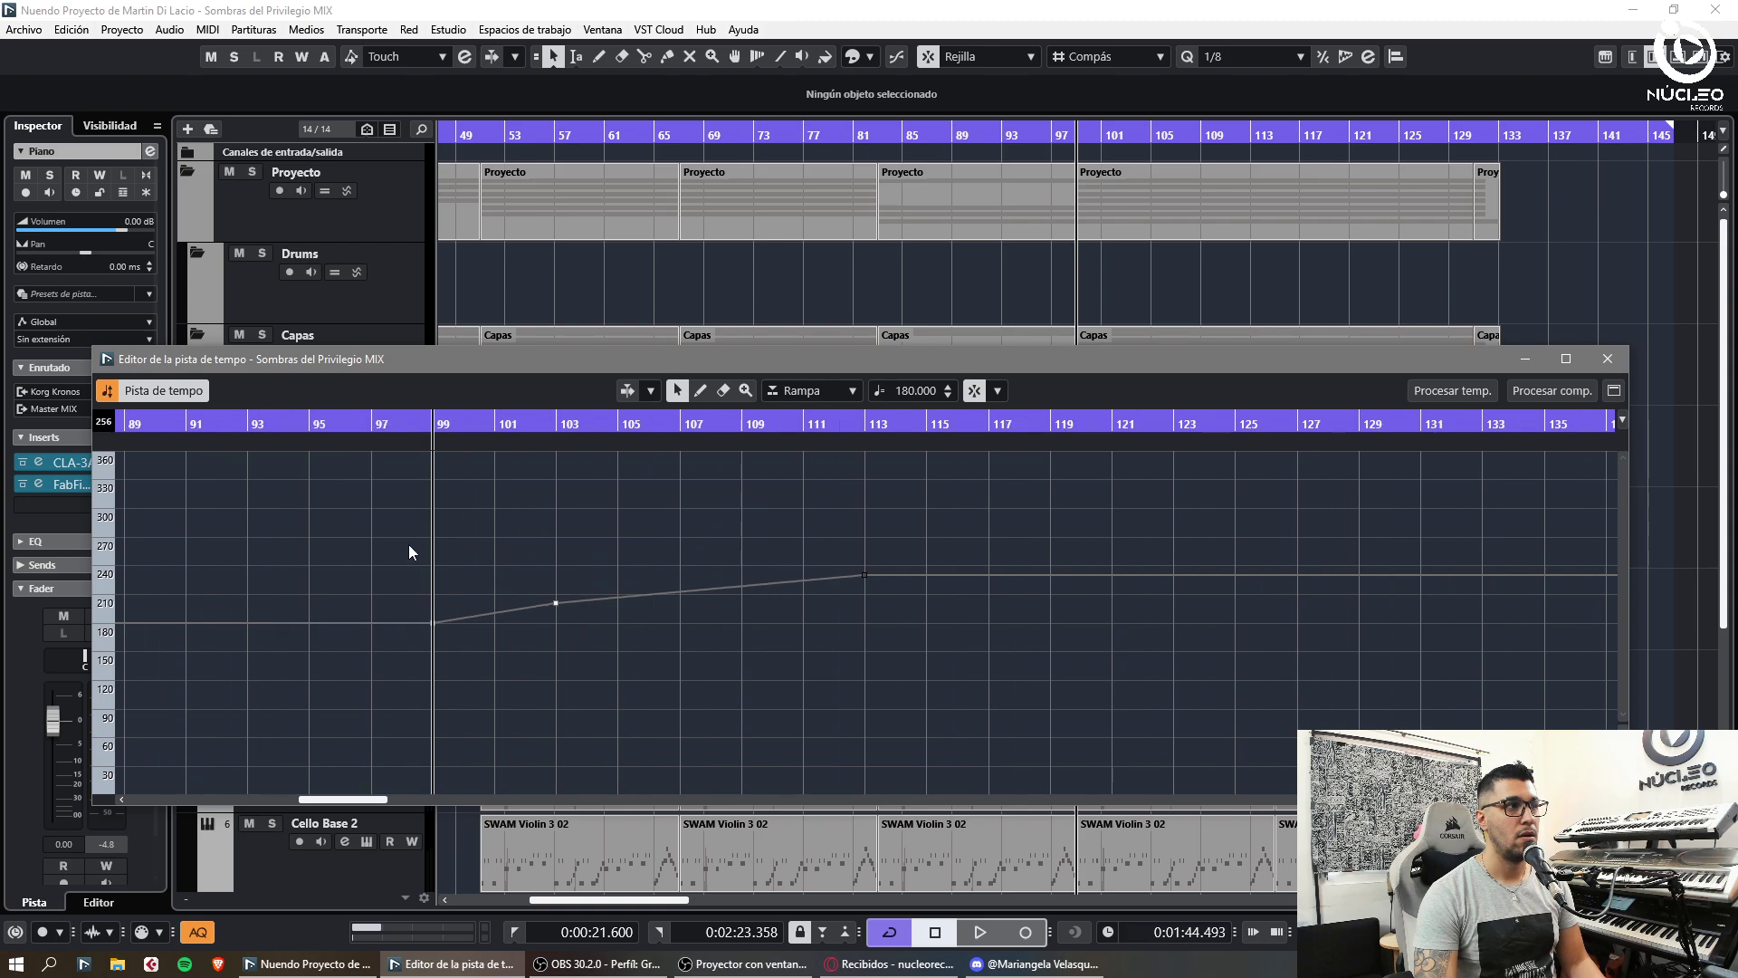
drag(397, 496, 1122, 697)
key(h)
key(h)
key(h)
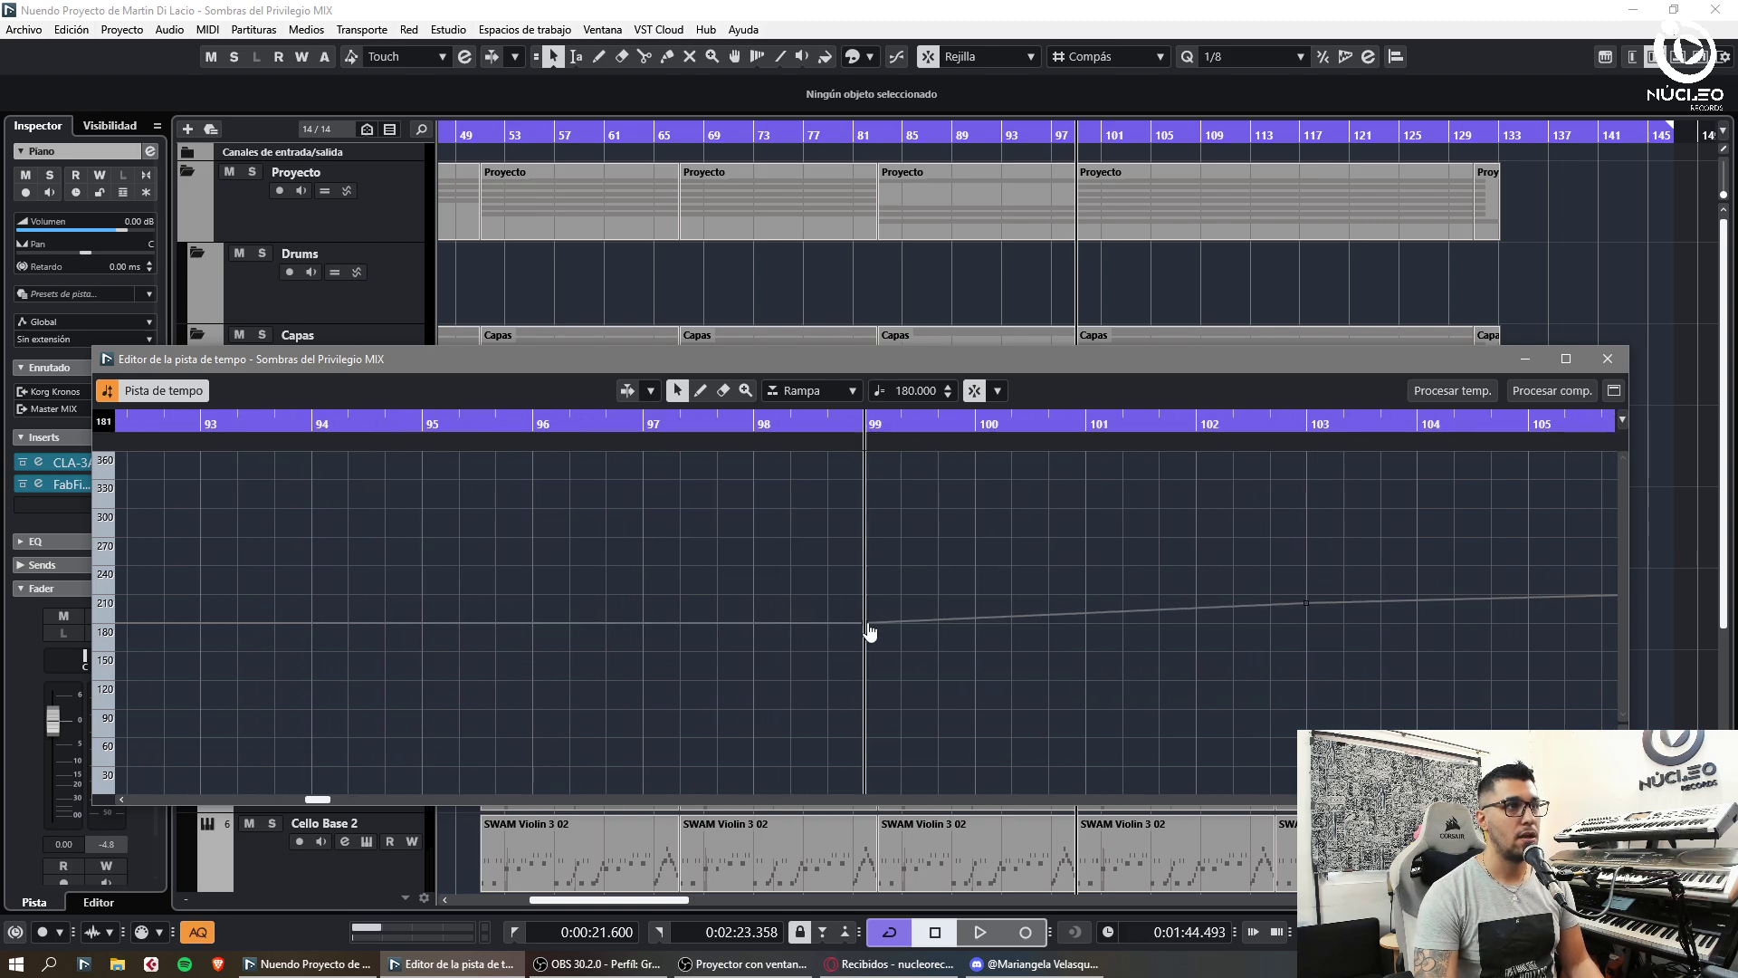
key(g)
click(1653, 57)
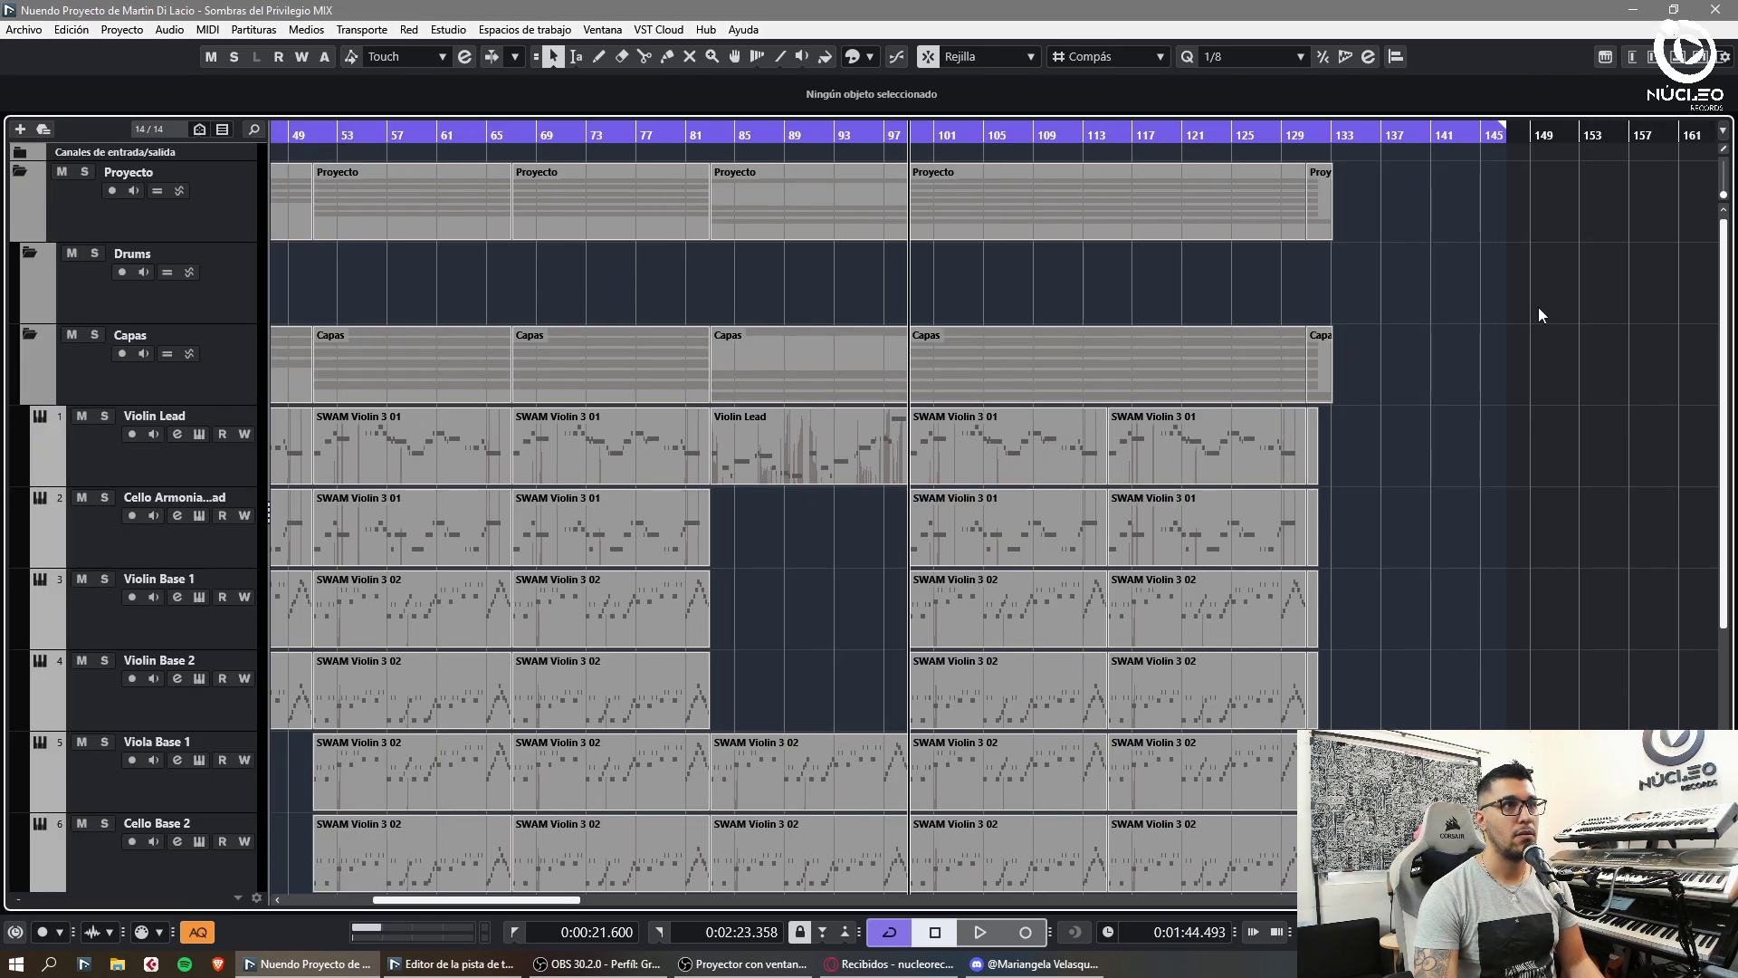
- Try shifting the final section from bar 99 to bar 133 and duplicating the section at bars 83 to 99
key(1)
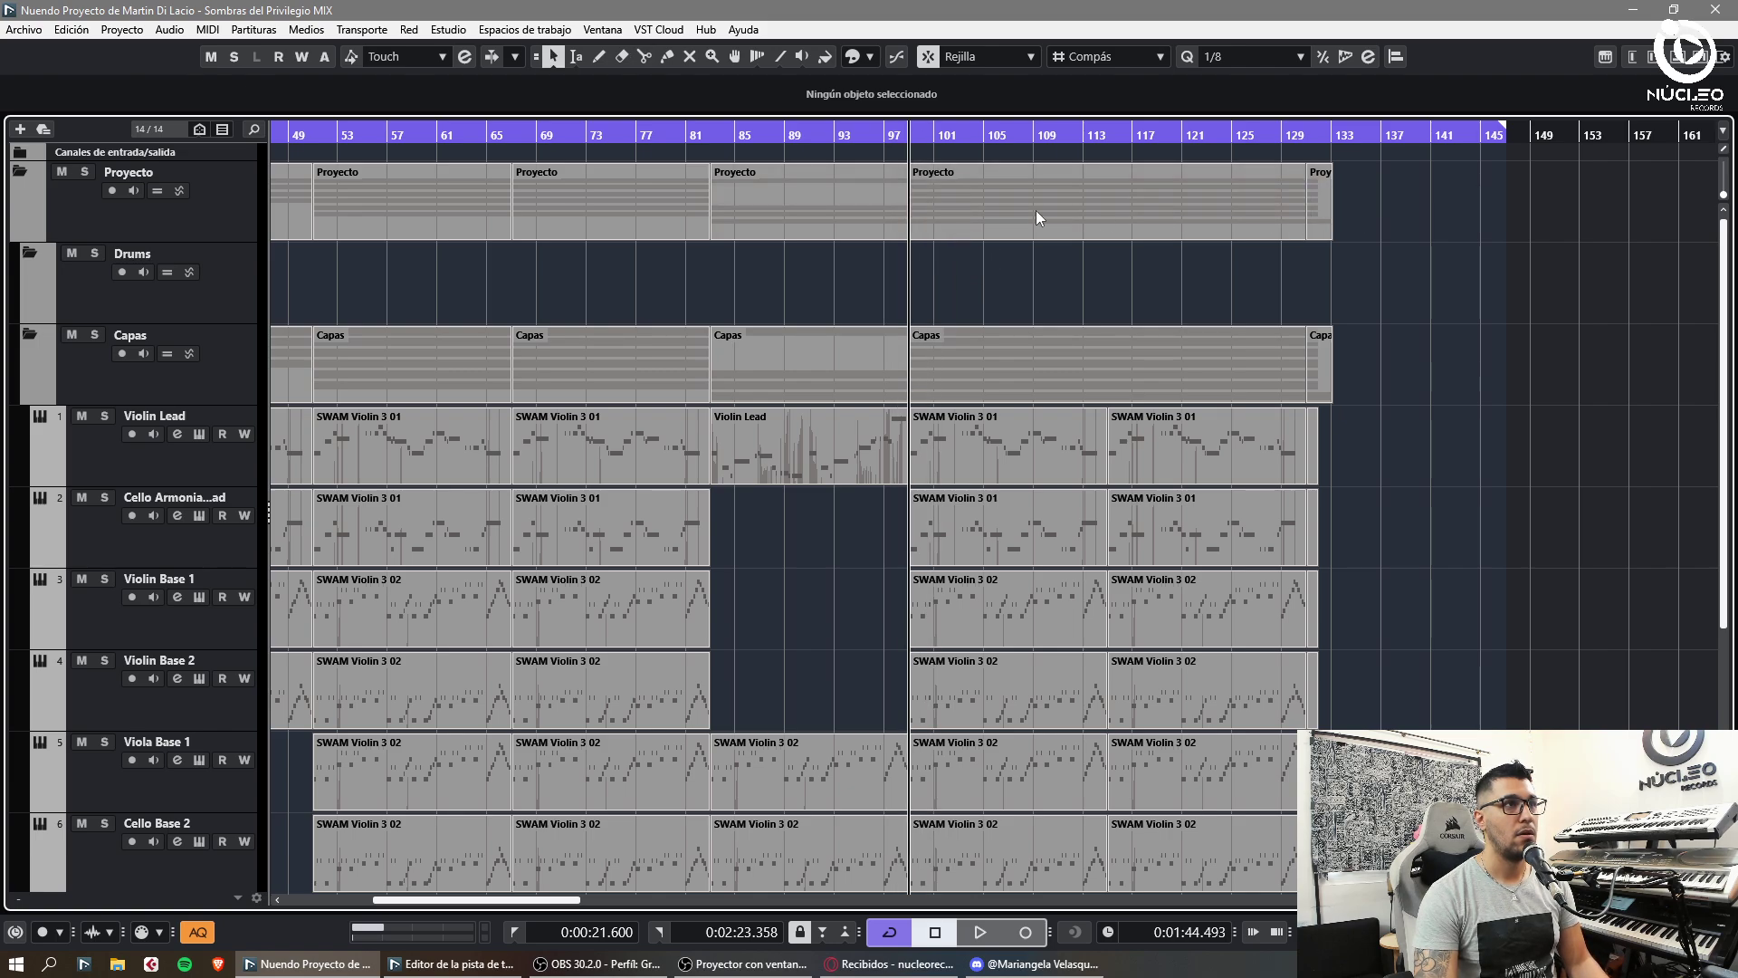
key(ctrl+z)
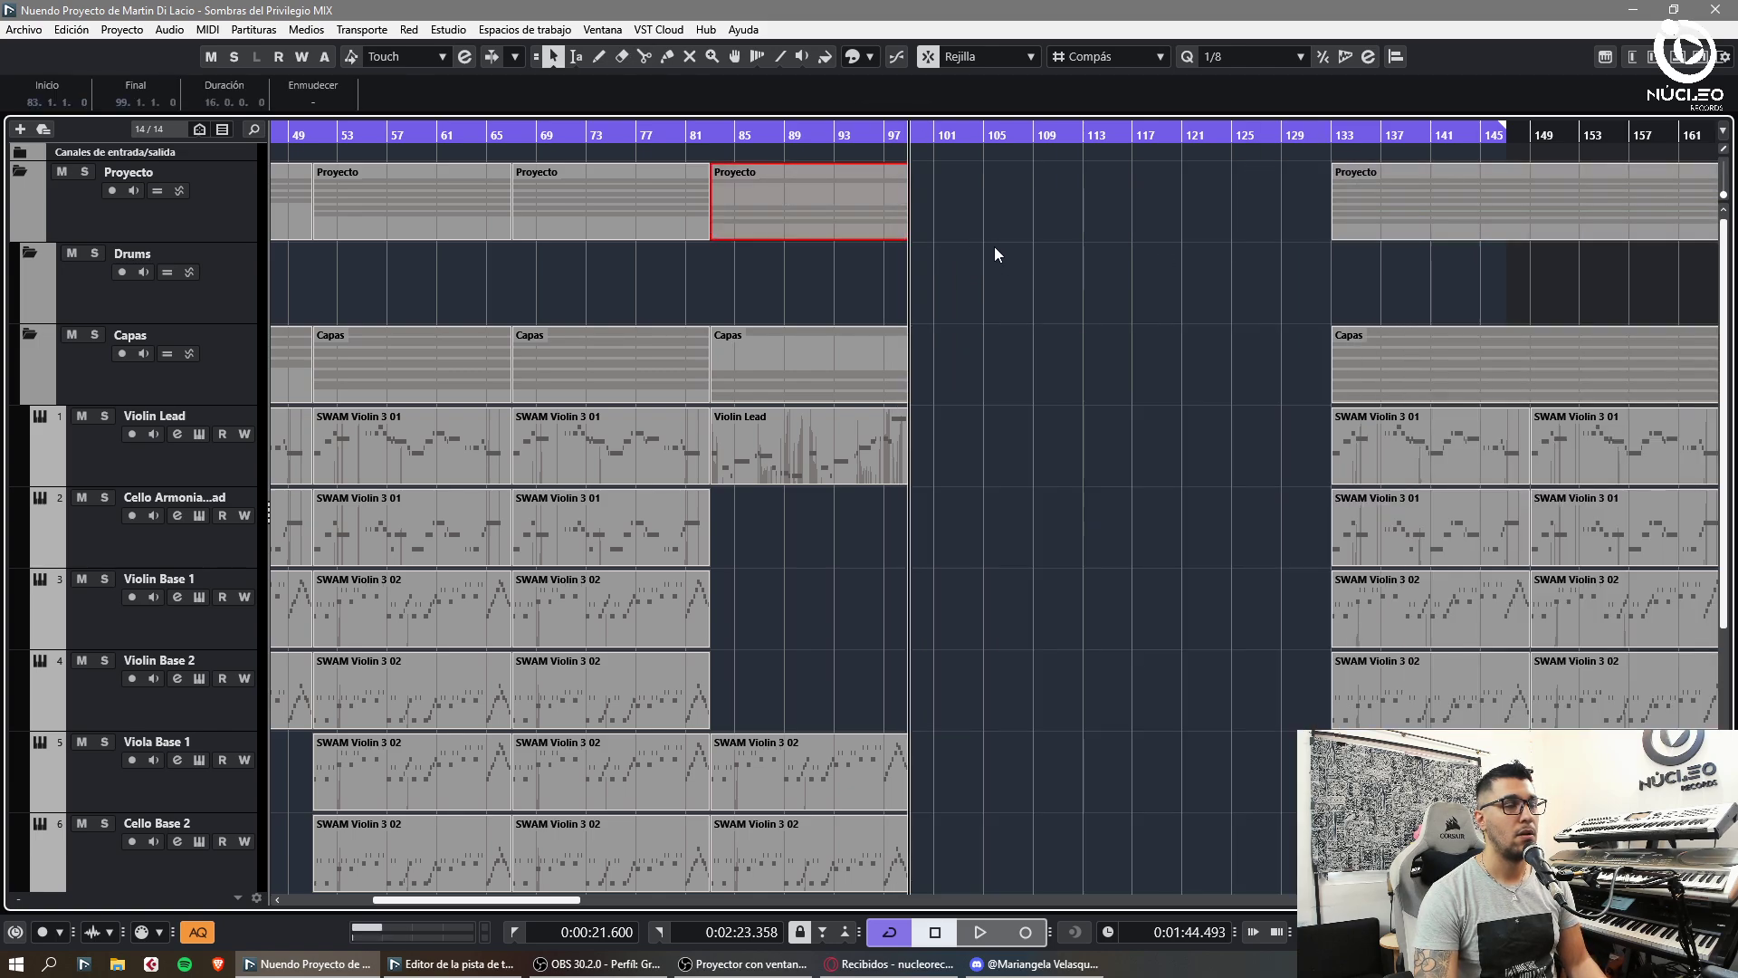
key(ctrl+d)
key(ctrl+z)
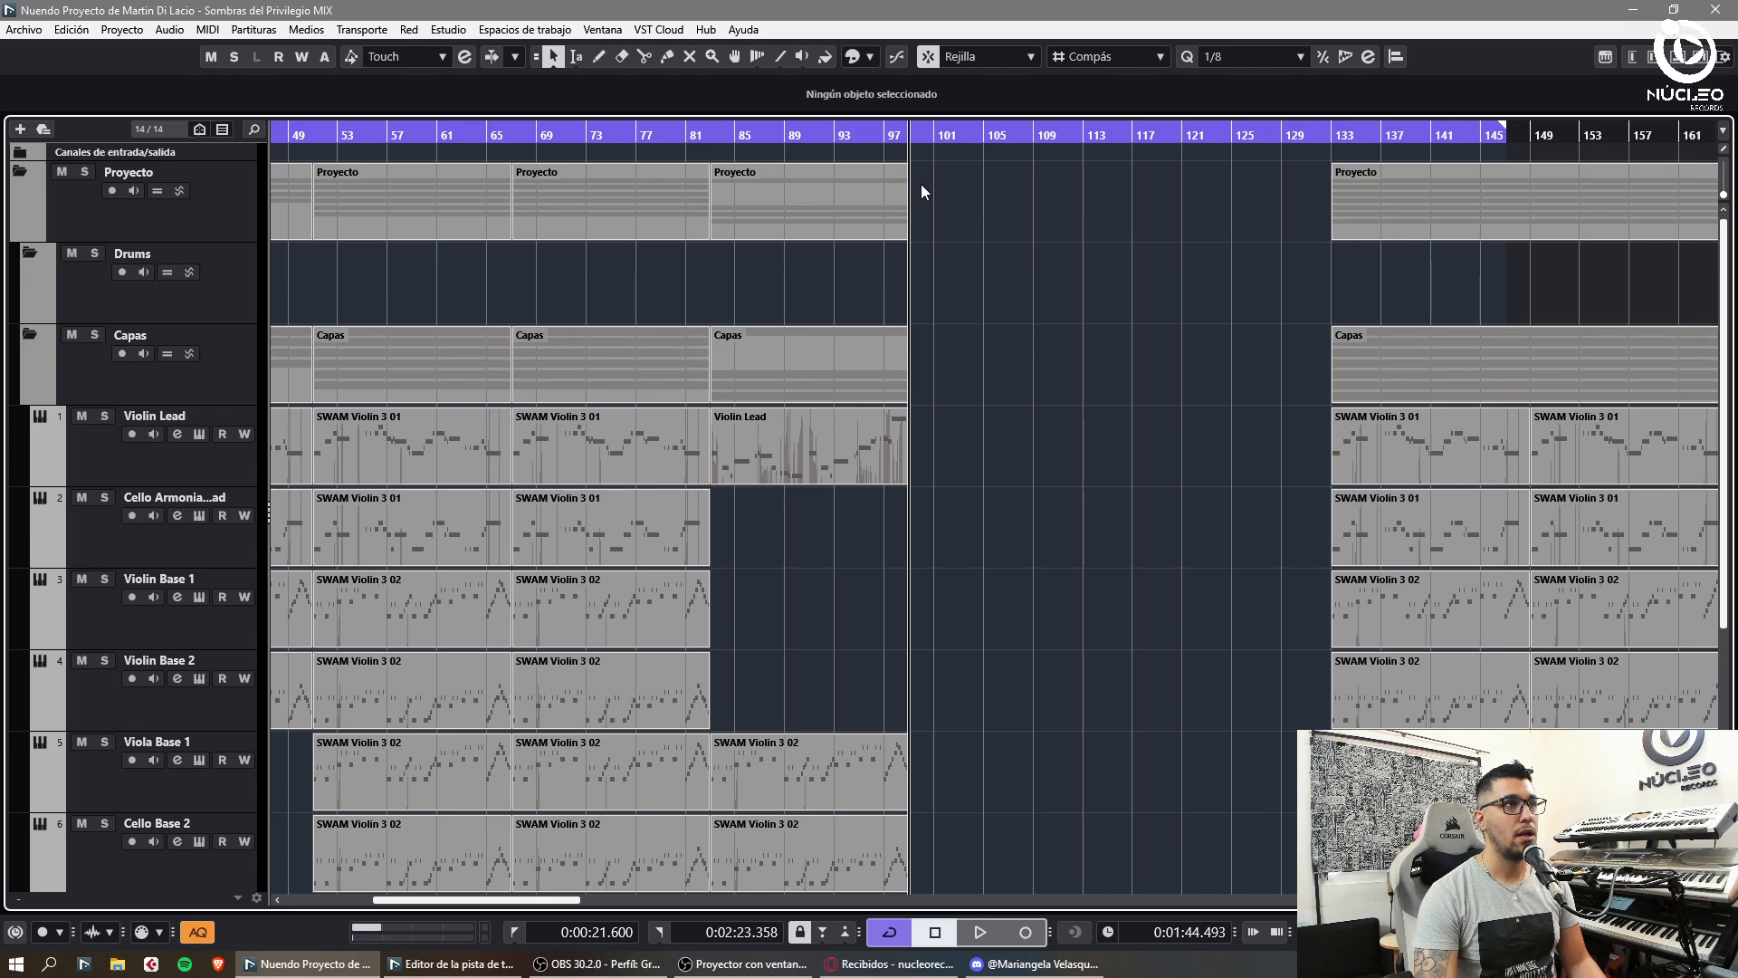
key(ctrl+z)
- Set the right locator to 0:02:13.107, just past the end of the last parts
click(1319, 136)
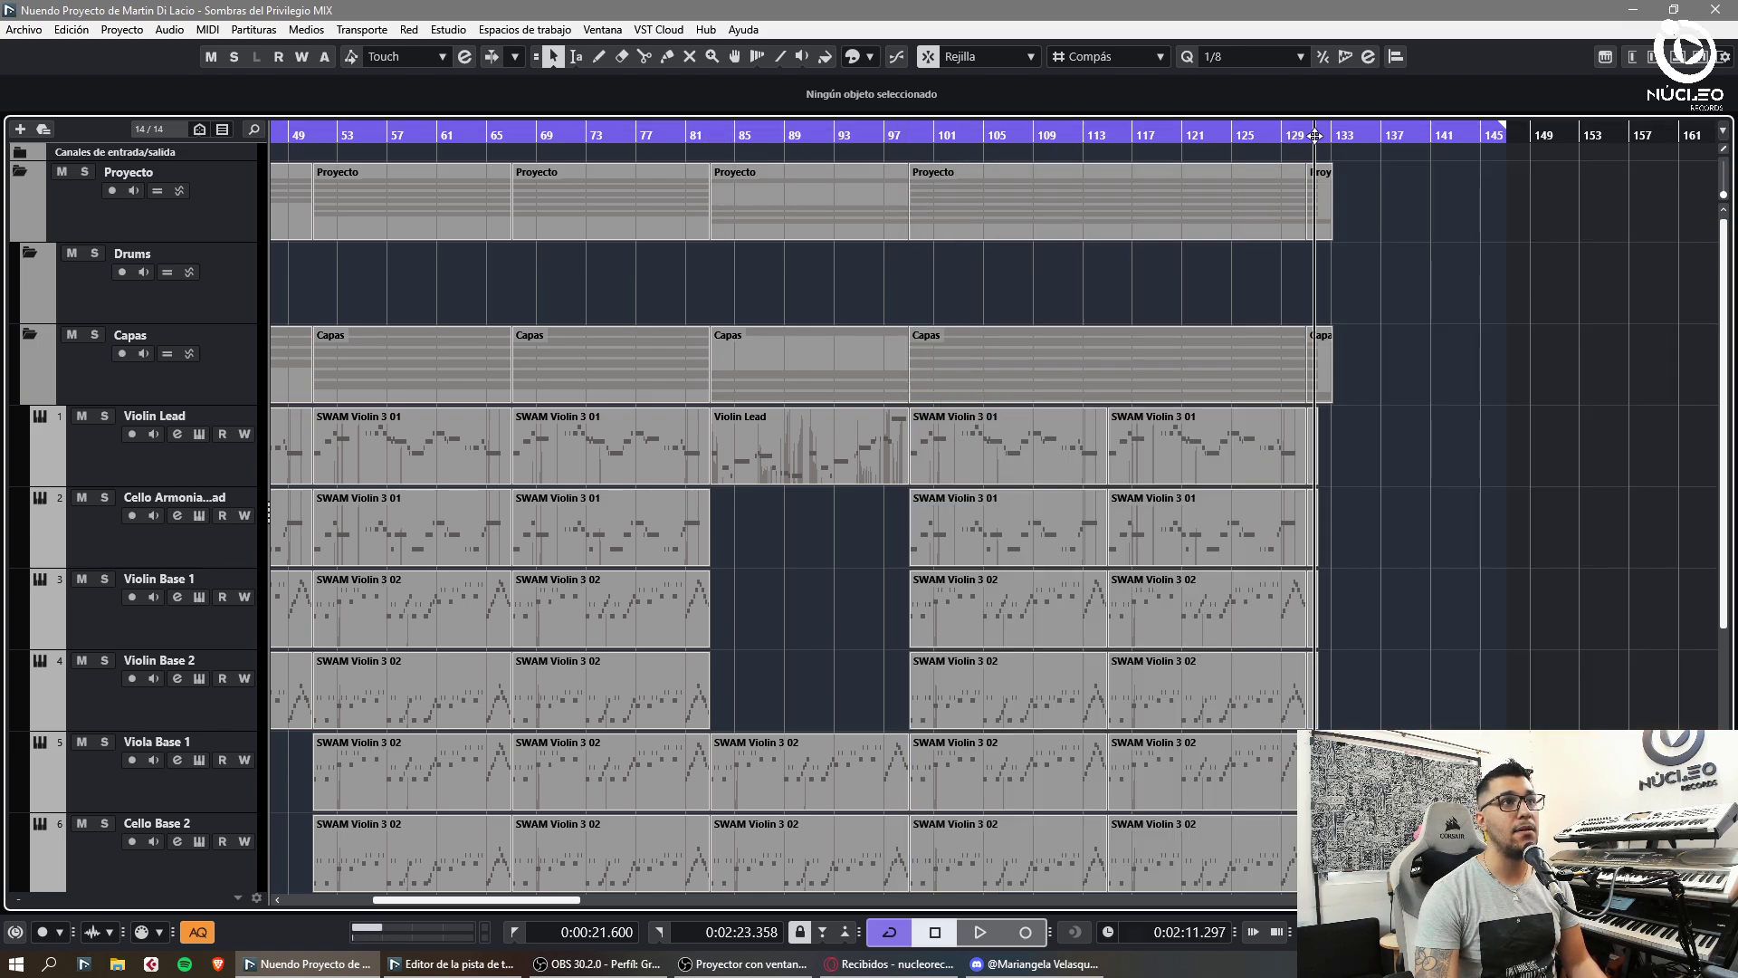
key(g)
key(g)
key(g)
key(g)
click(350, 139)
key(h)
key(h)
key(h)
key(h)
key(h)
key(h)
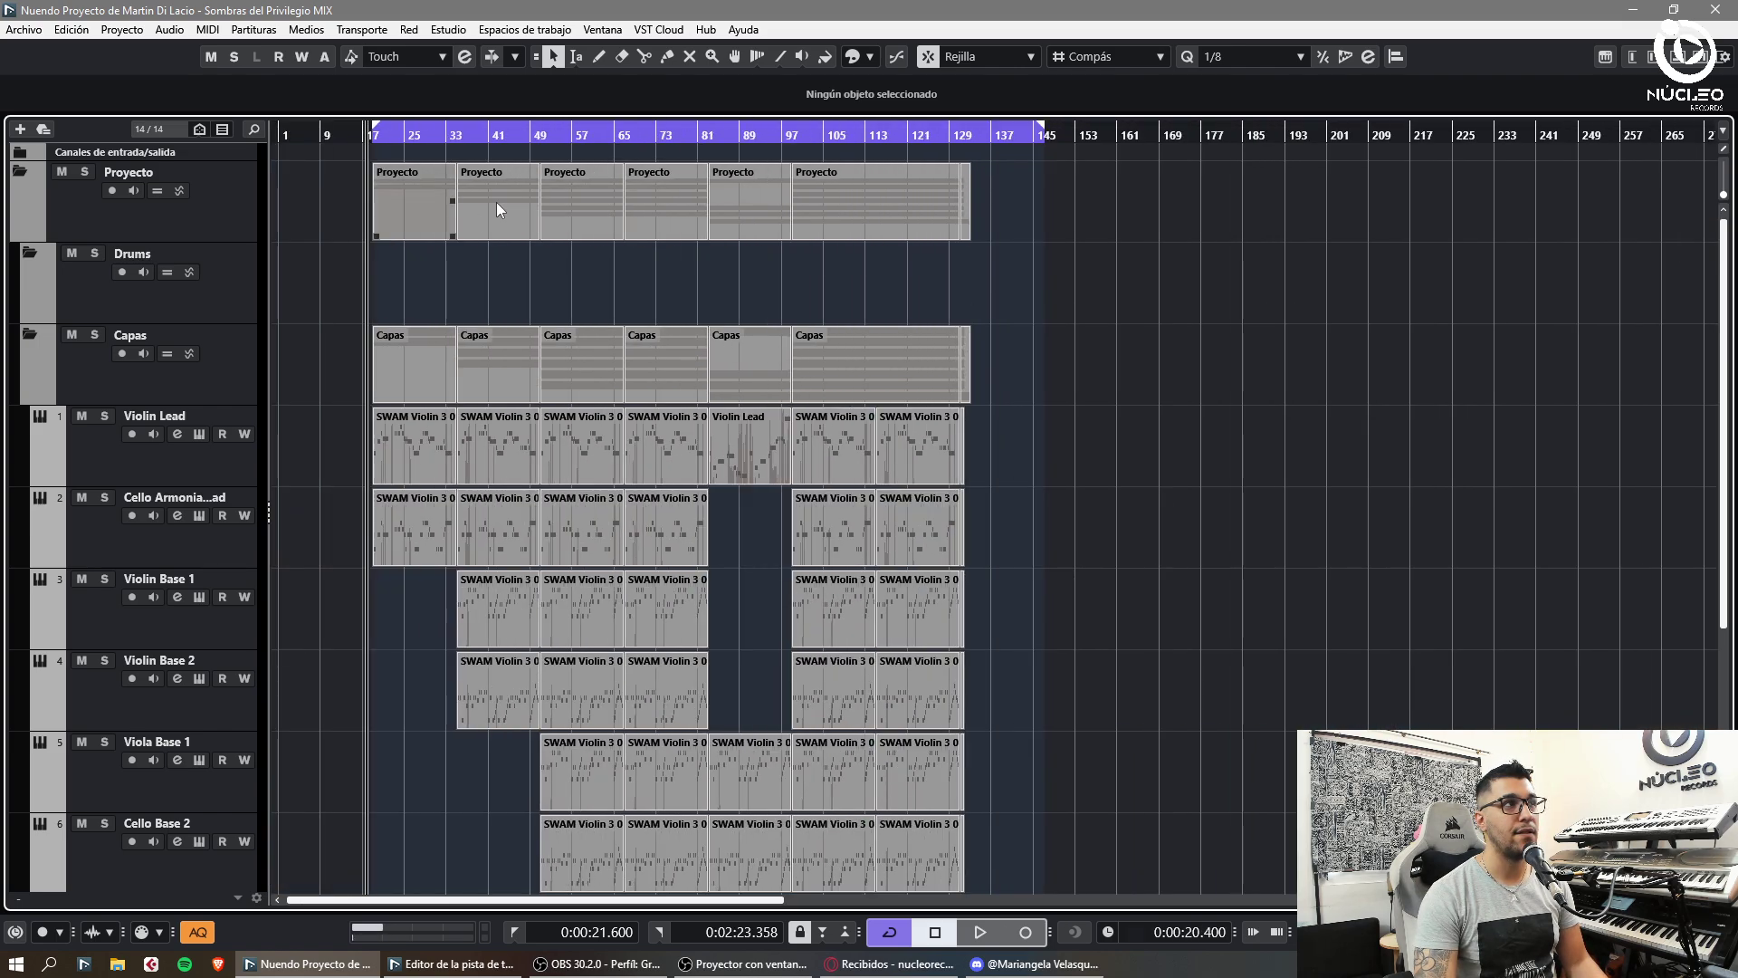
click(511, 138)
key(g)
key(g)
scroll(621, 213, down, 2)
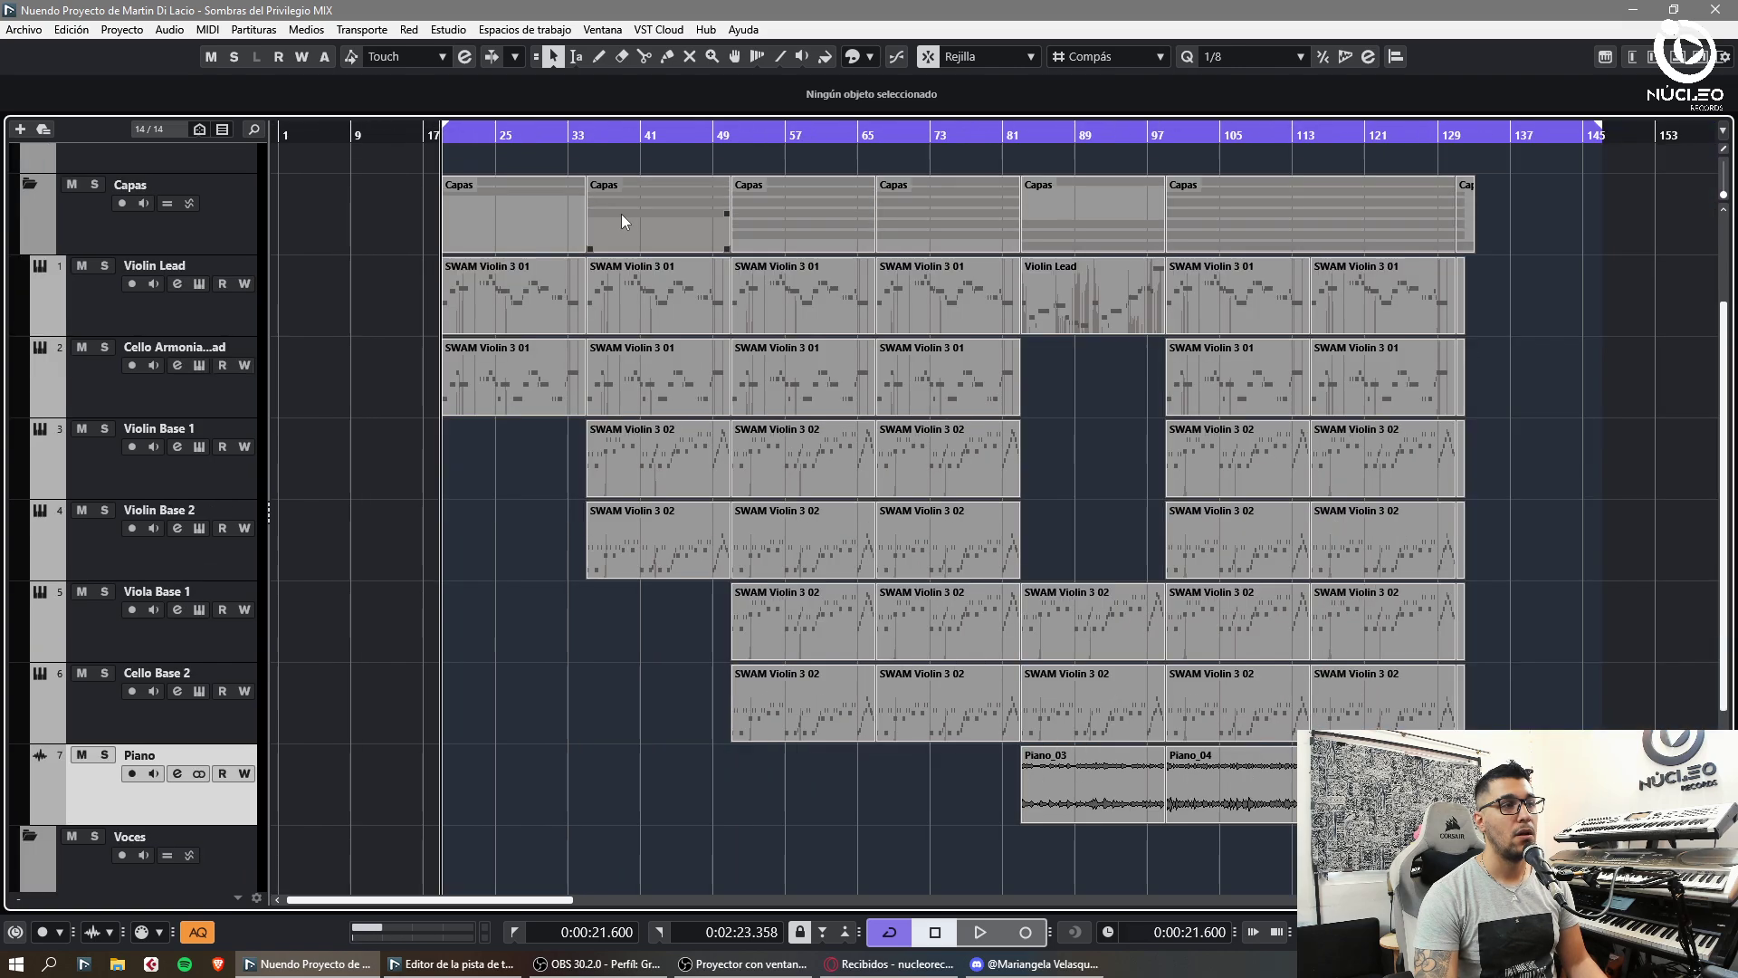
scroll(621, 214, up, 2)
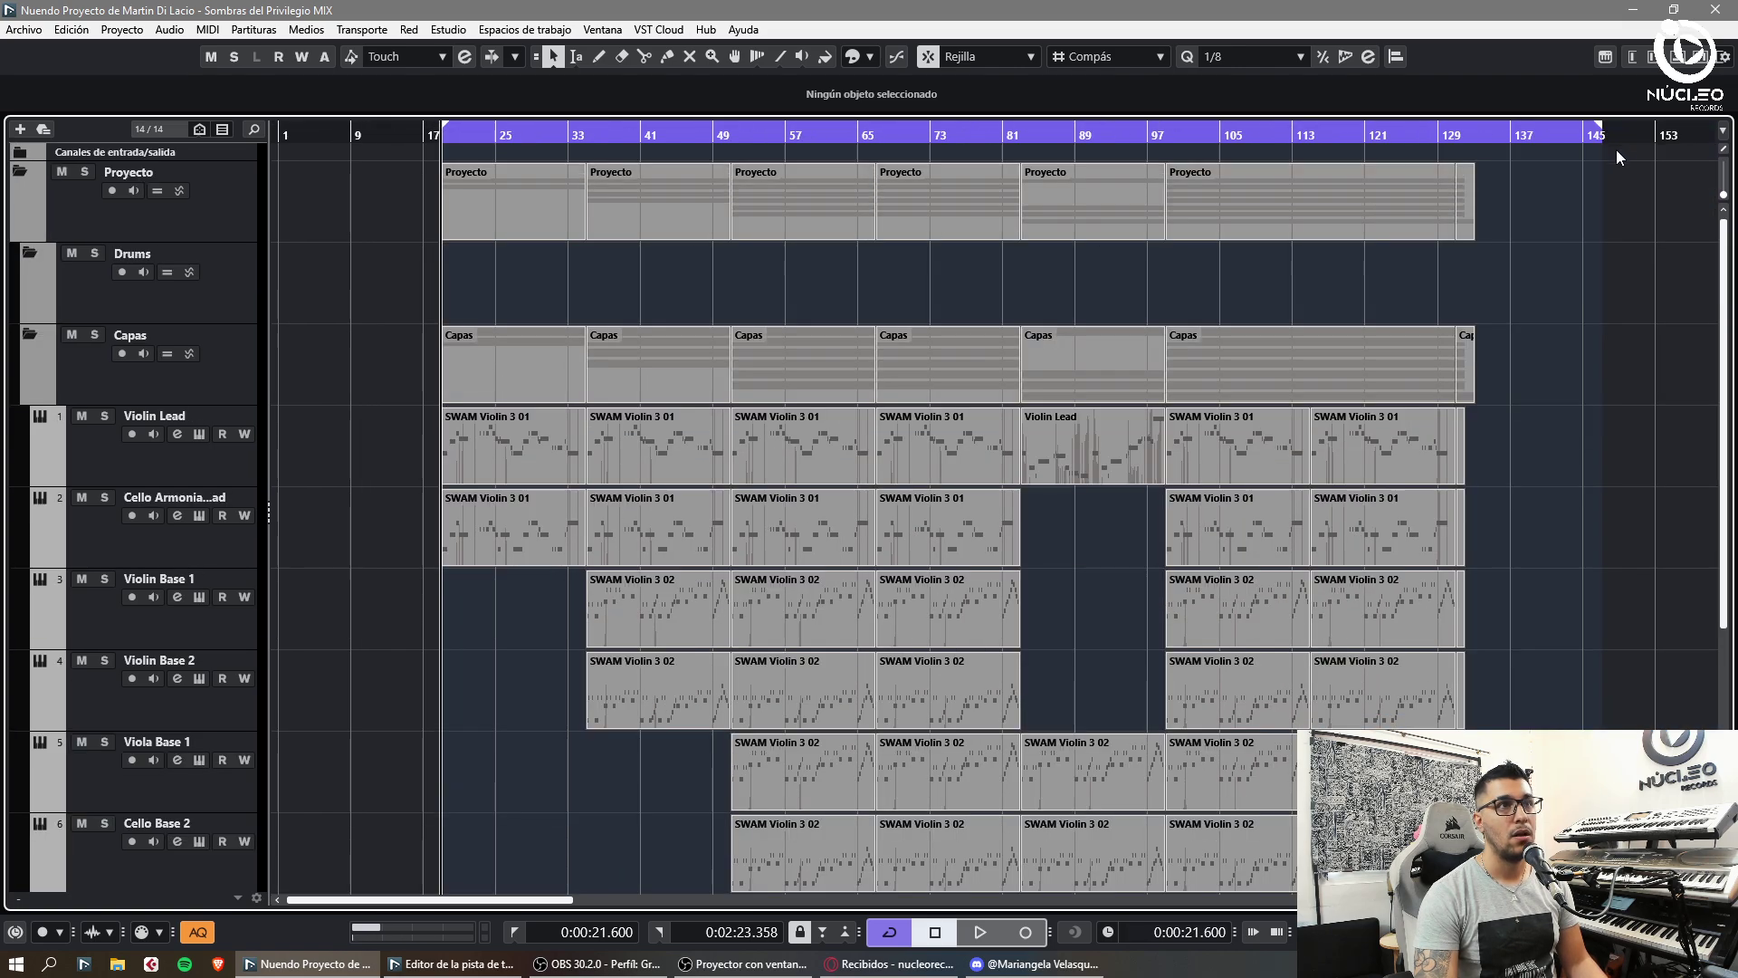
drag(1598, 134, 308, 109)
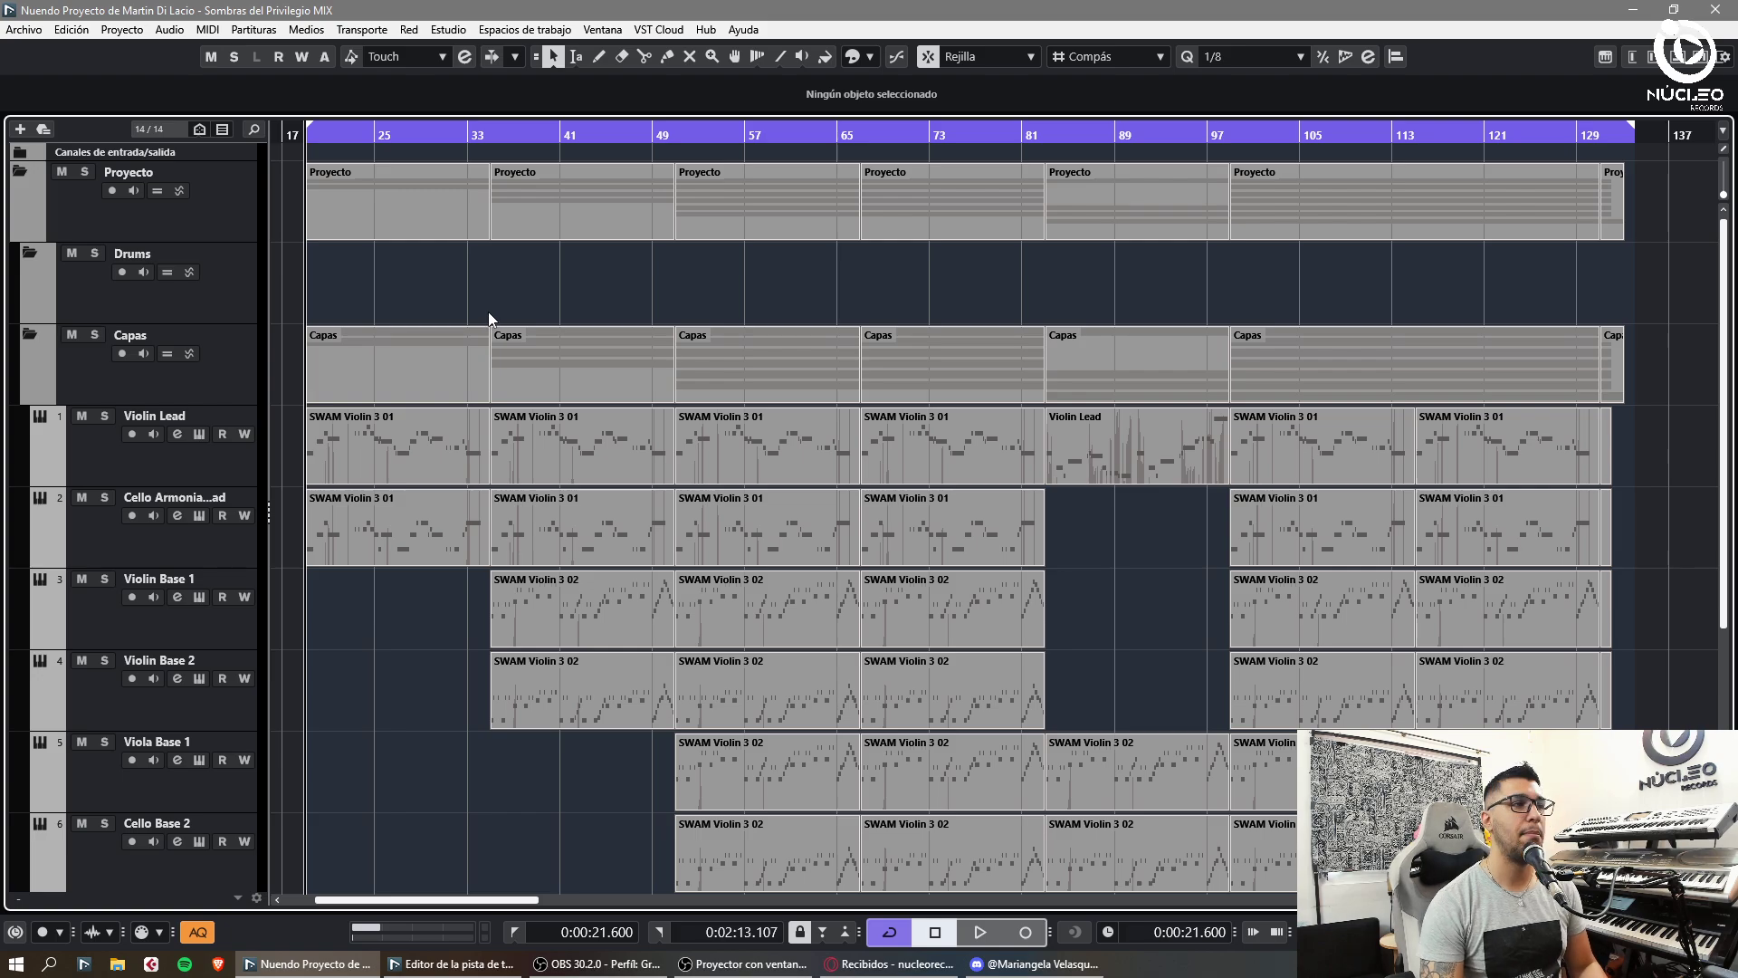
- Show the Inspector again and return the cursor to the start of the project
scroll(487, 312, down, 5)
scroll(507, 359, down, 3)
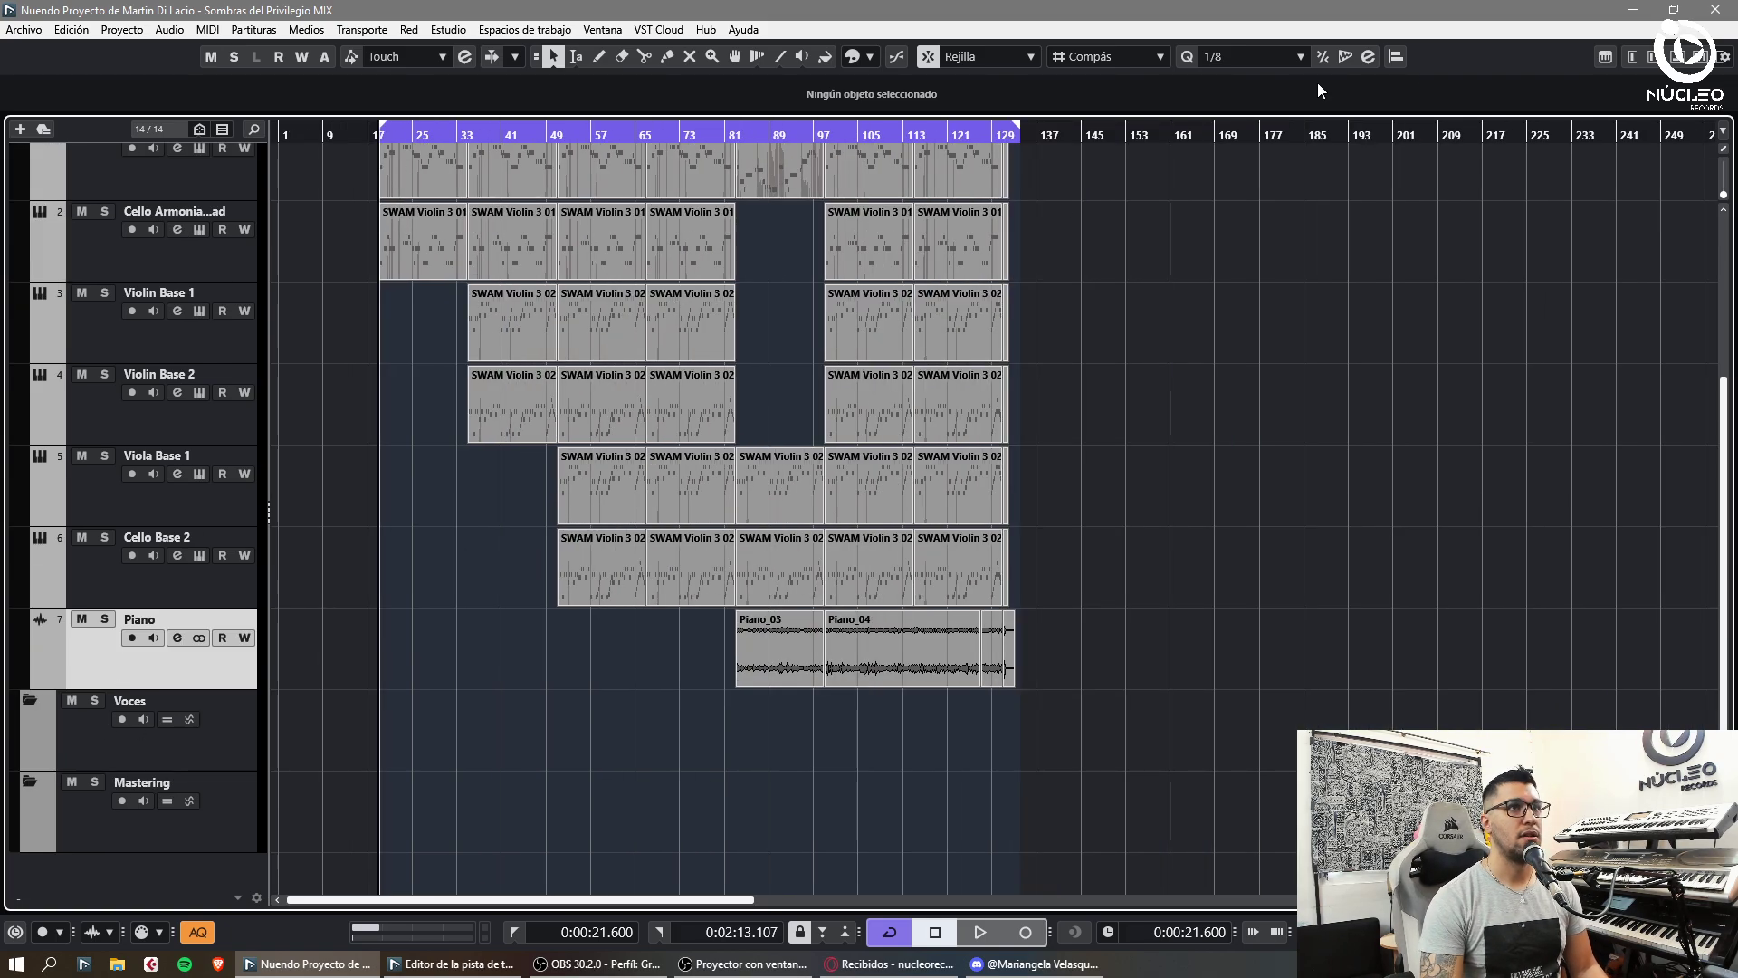
click(1655, 58)
click(622, 720)
key(period)
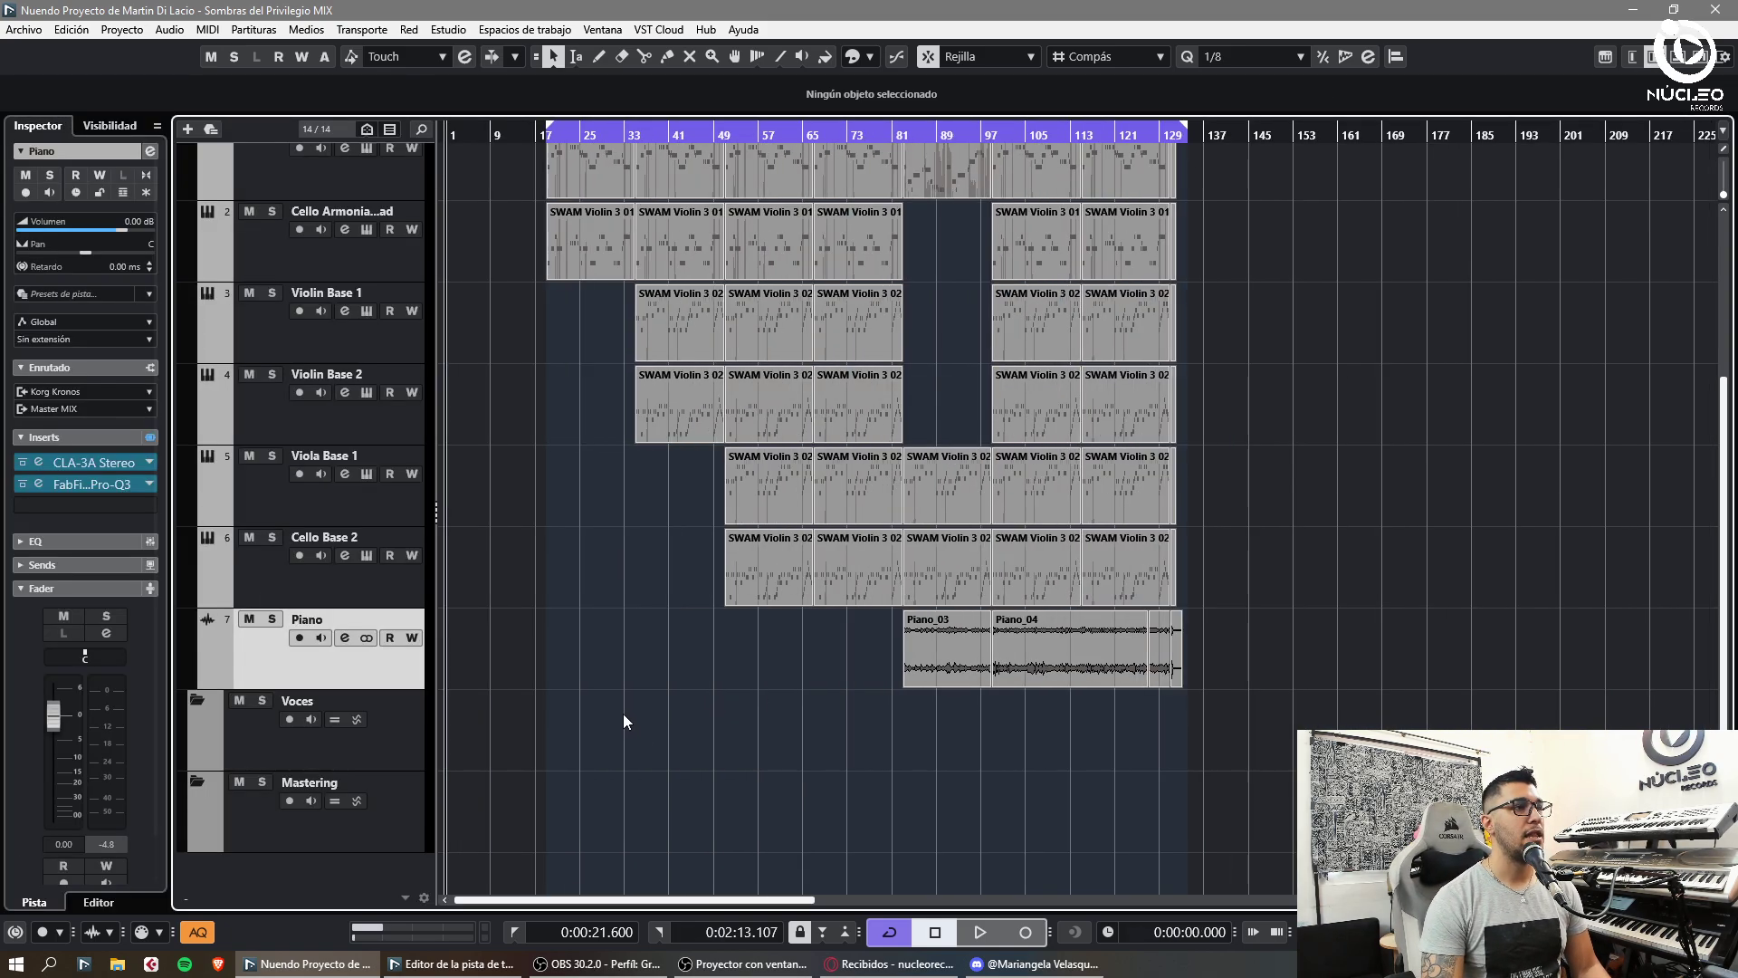
key(h)
key(h)
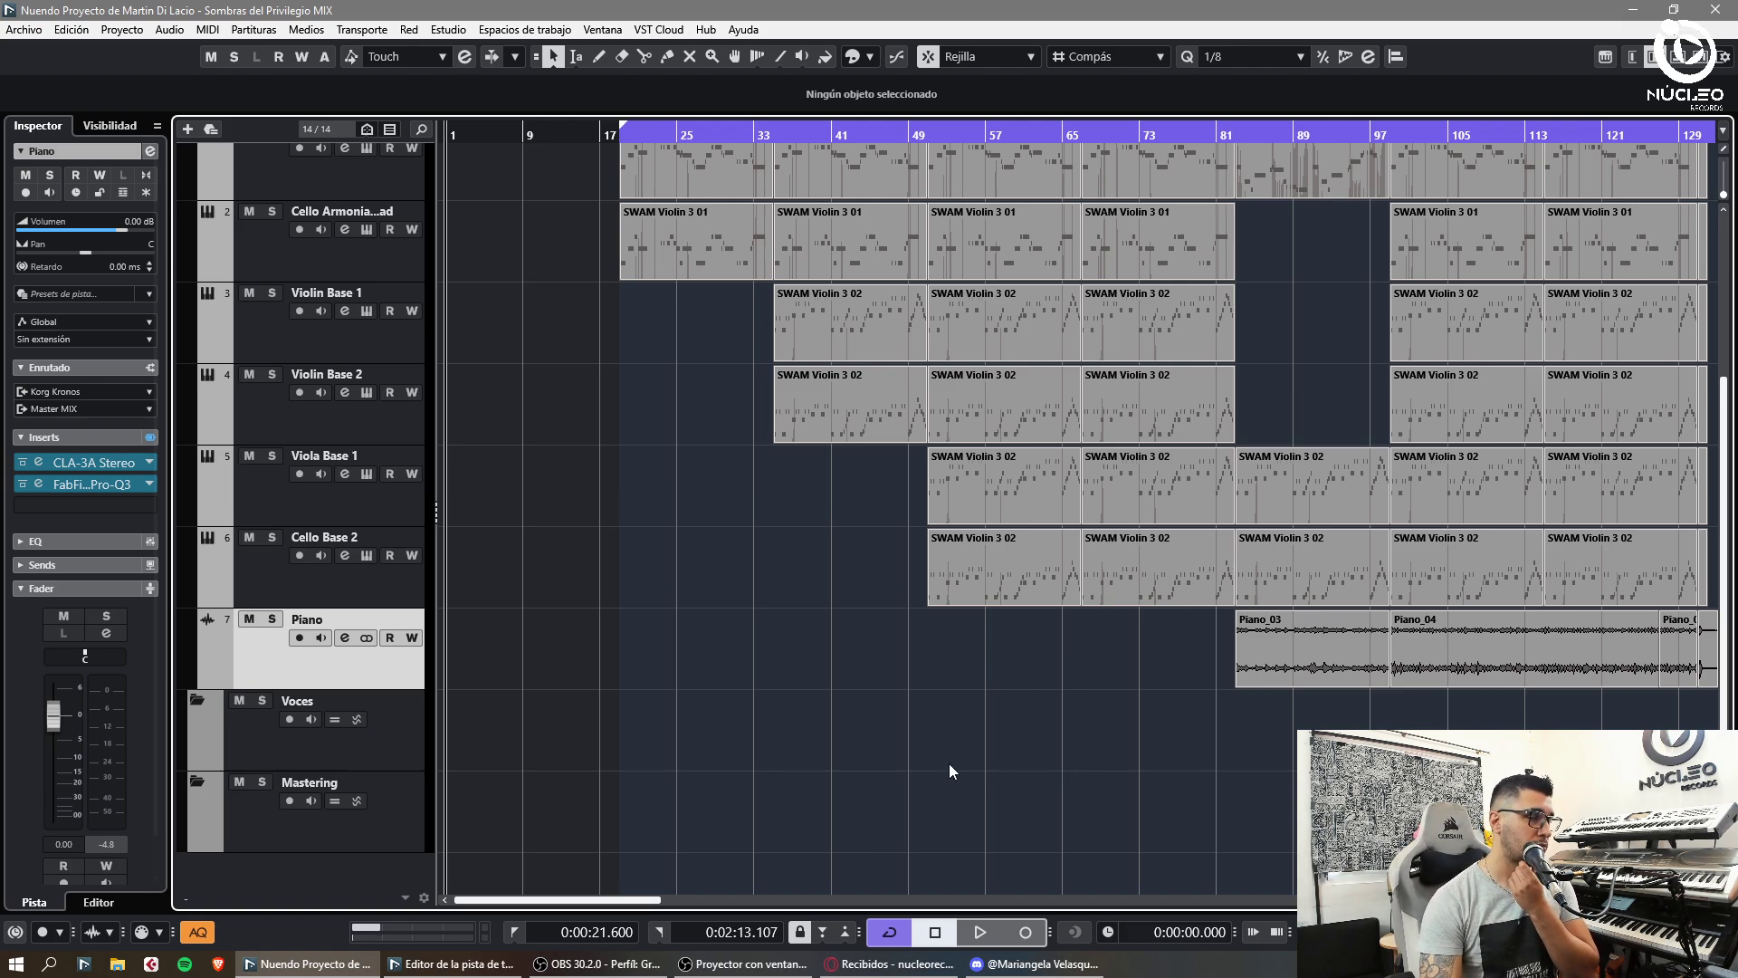
key(F11)
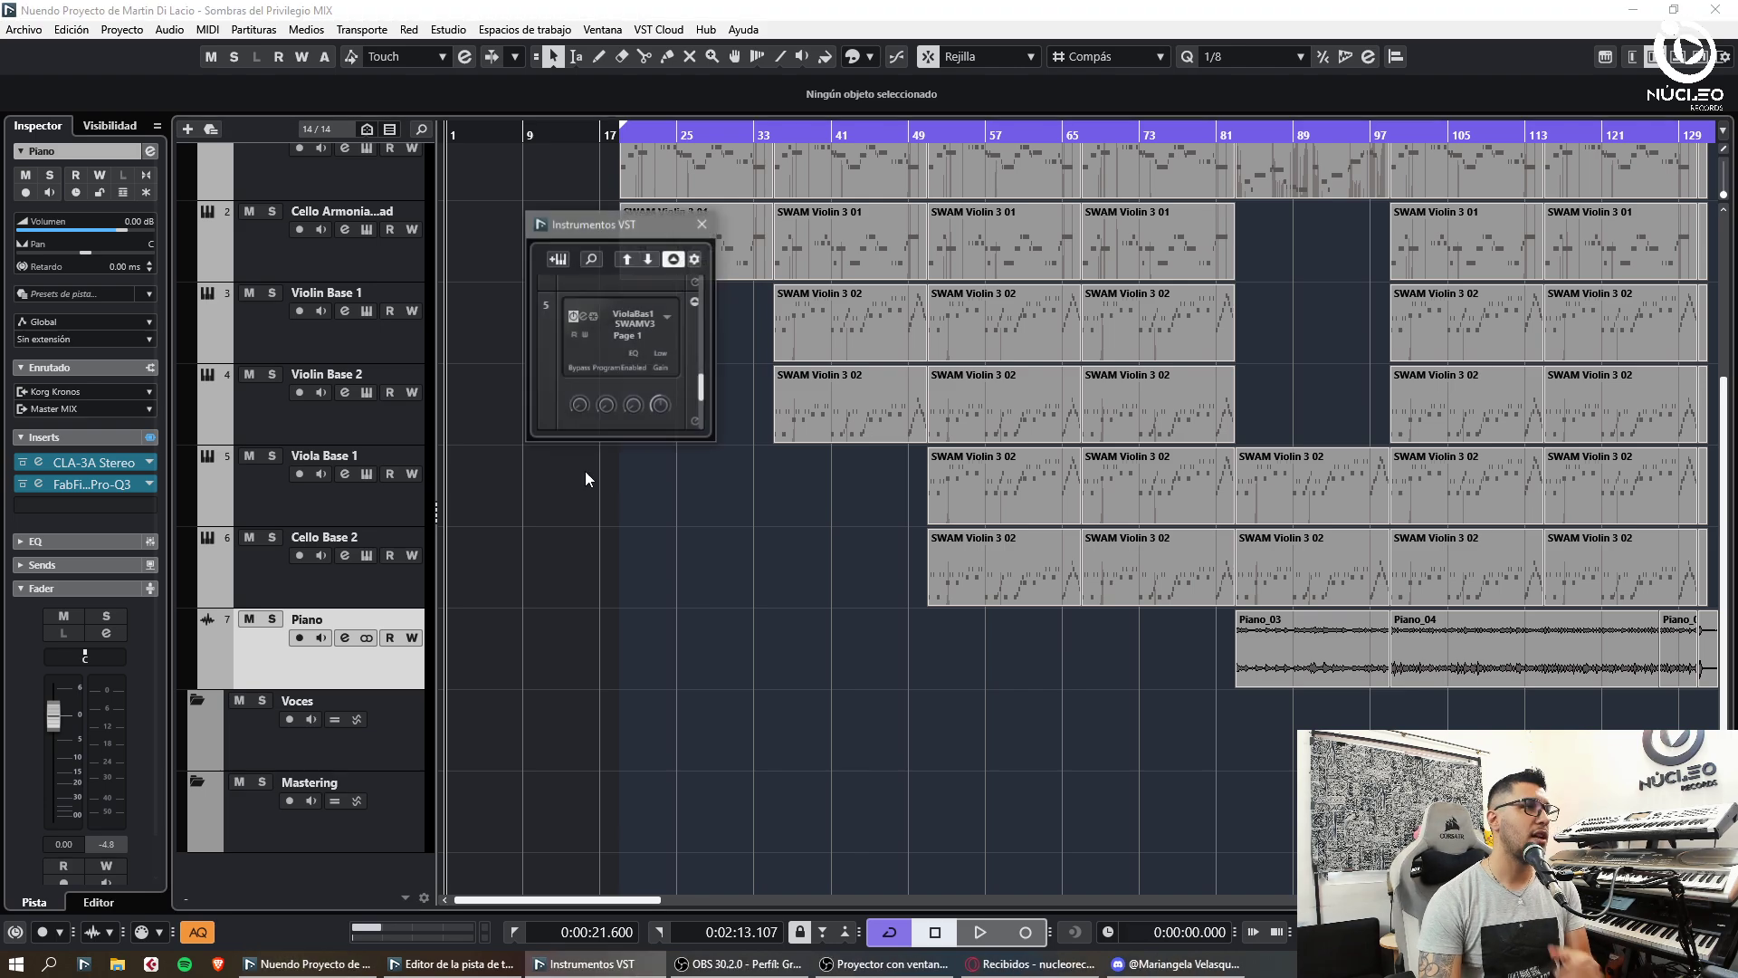
click(560, 262)
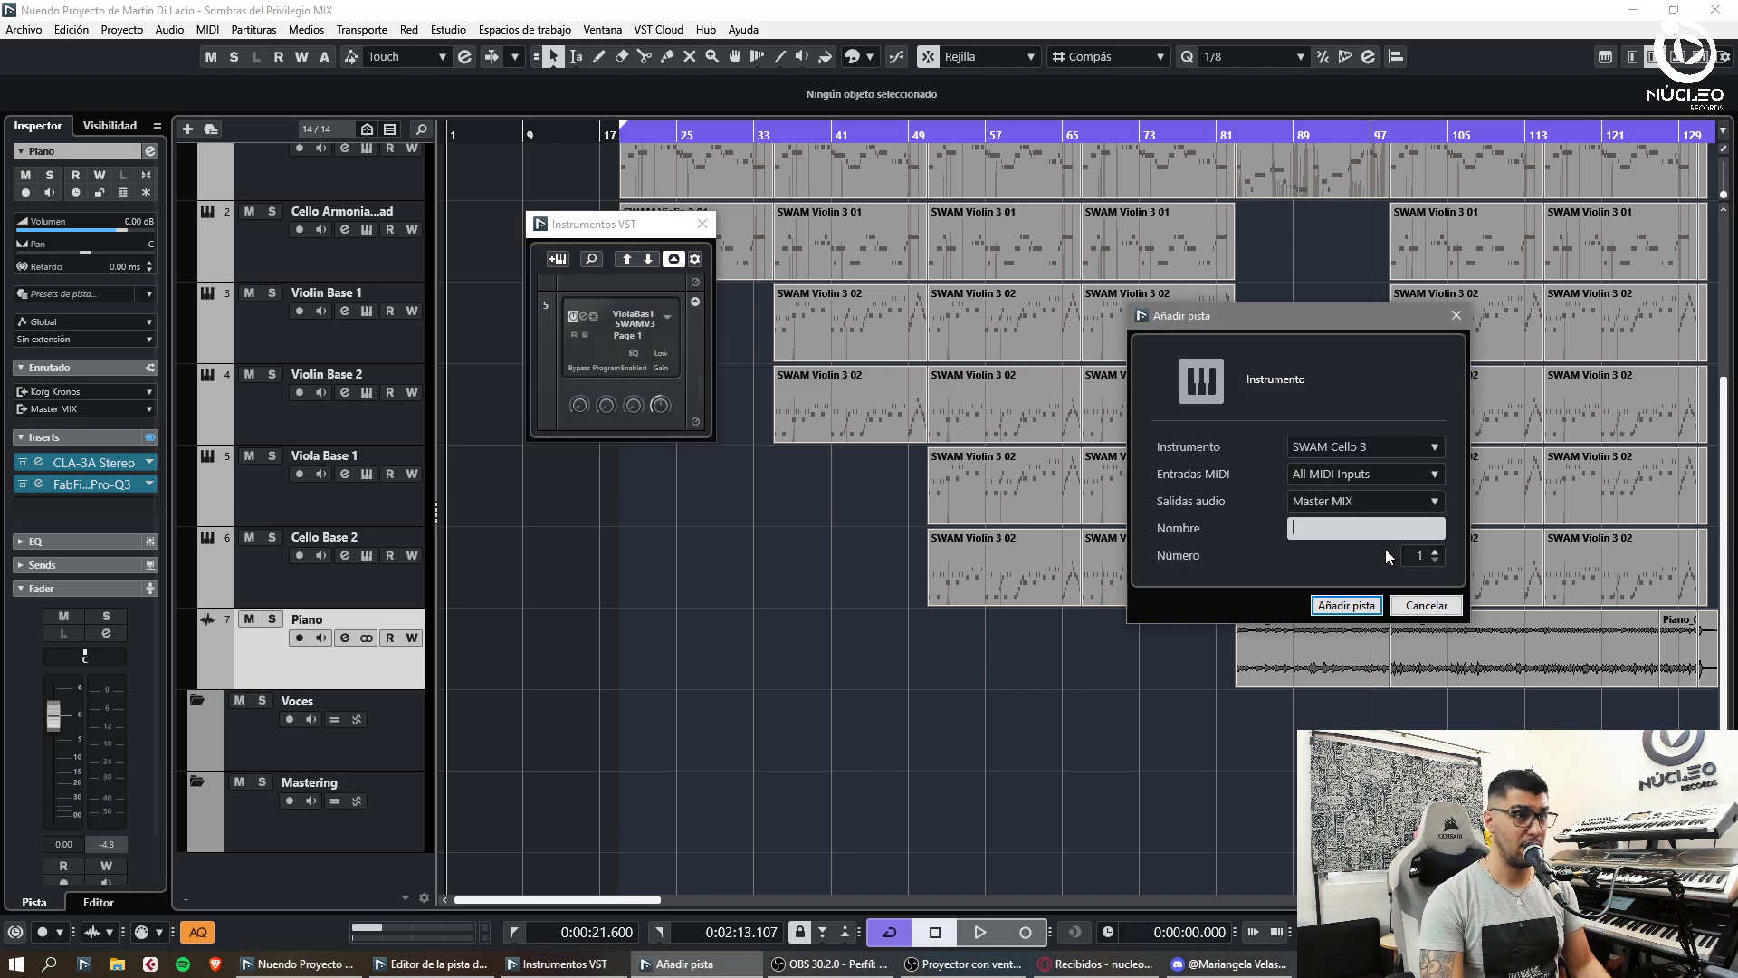
click(1415, 623)
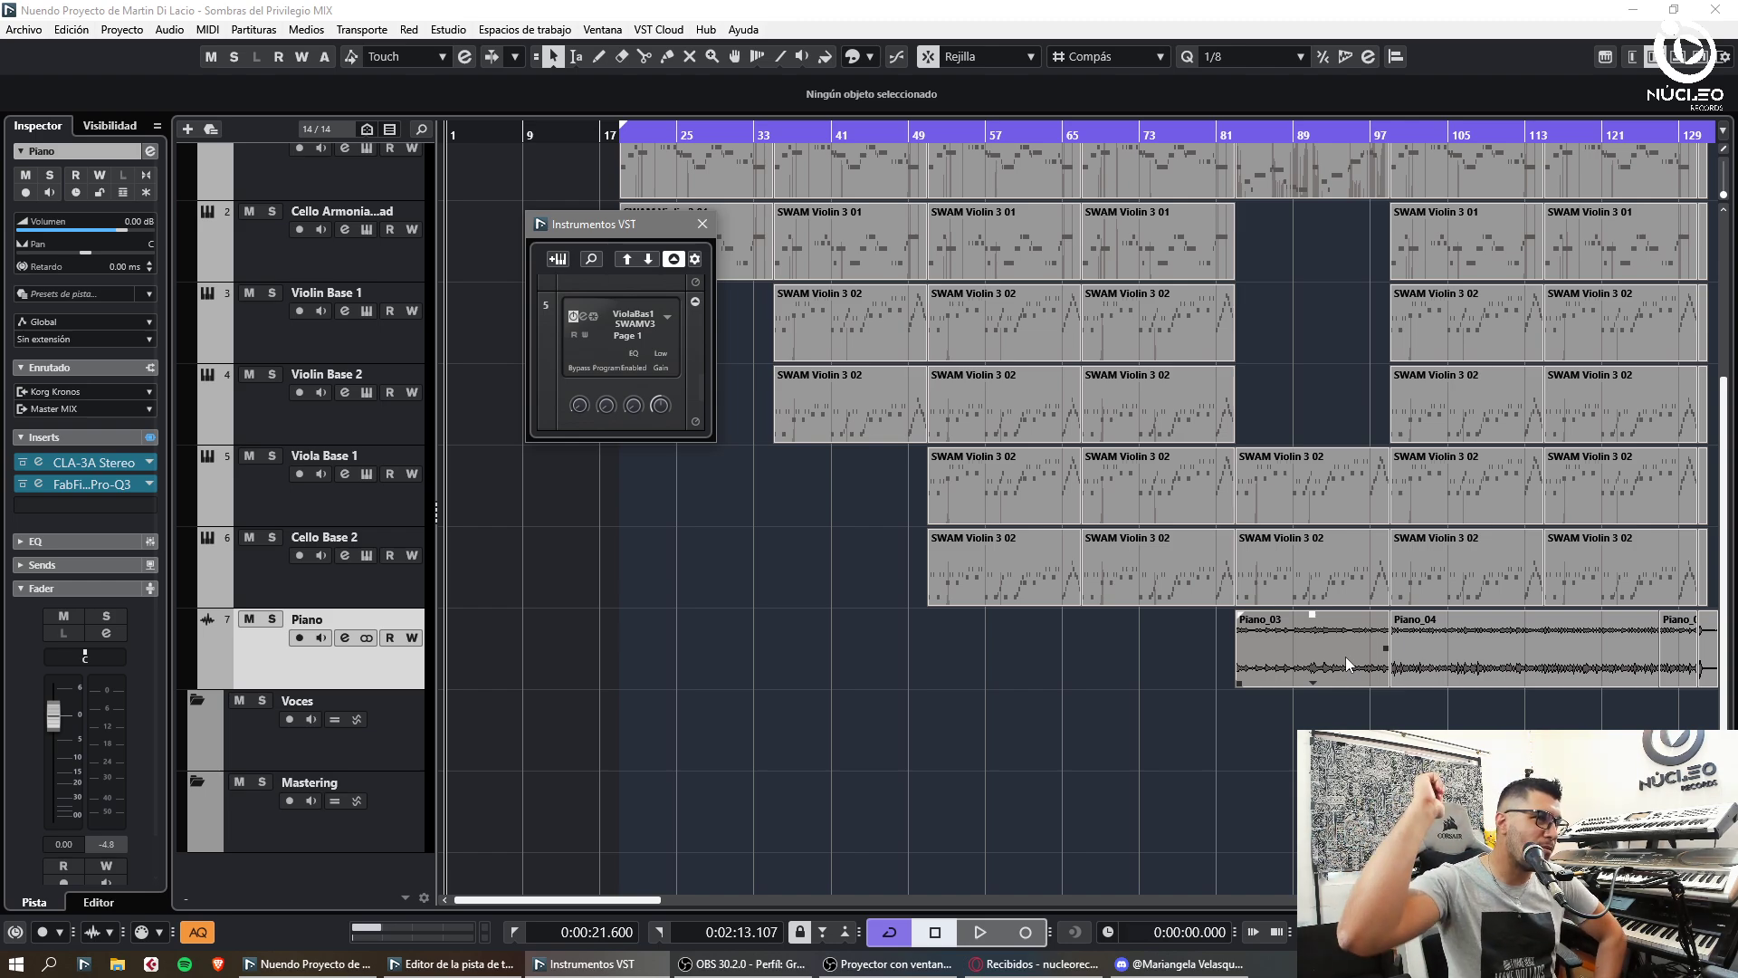
click(1412, 775)
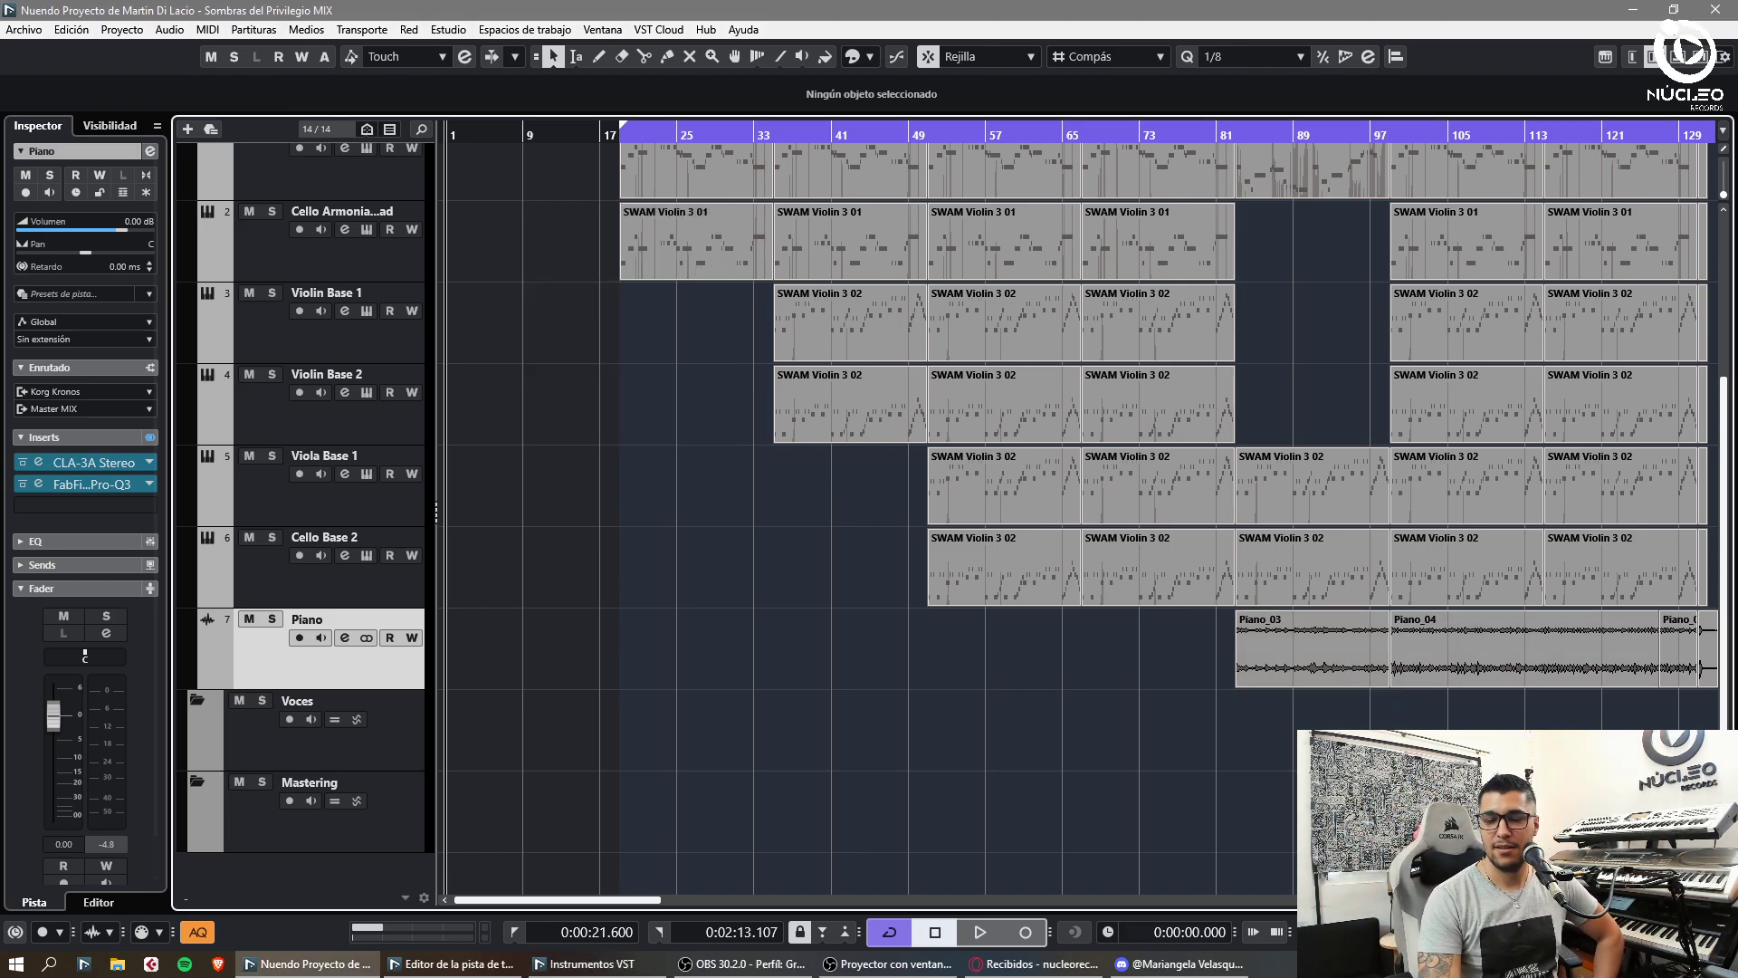
key(alt+Tab)
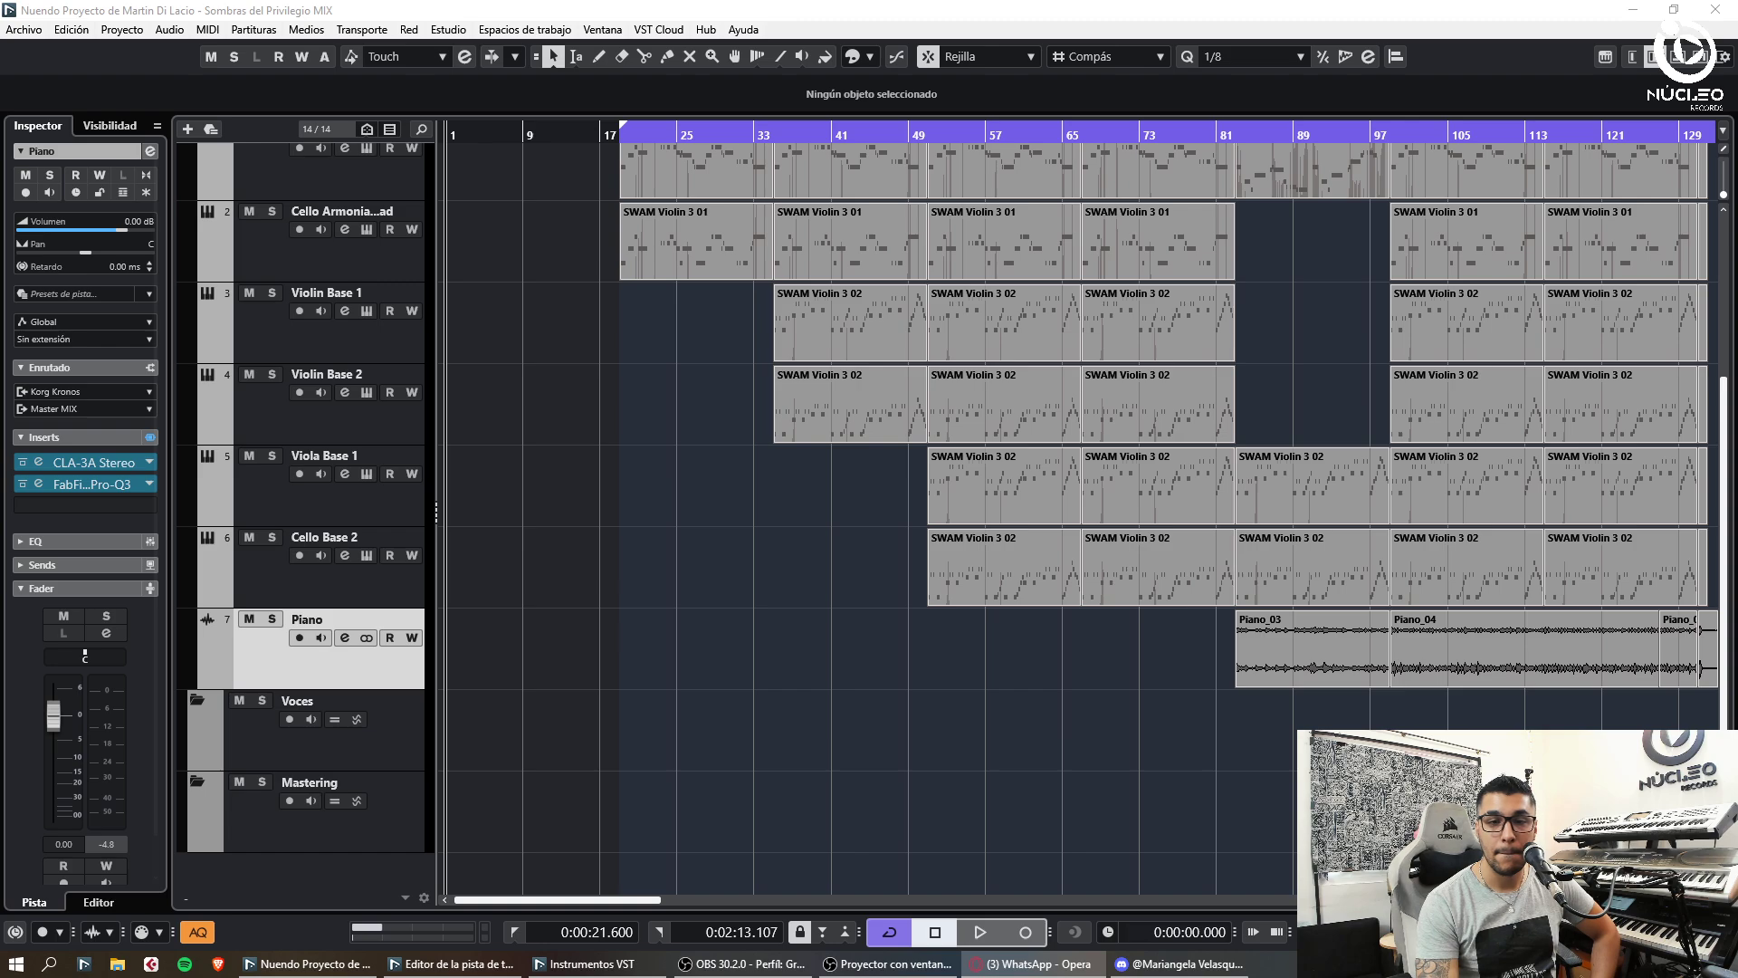
click(1548, 742)
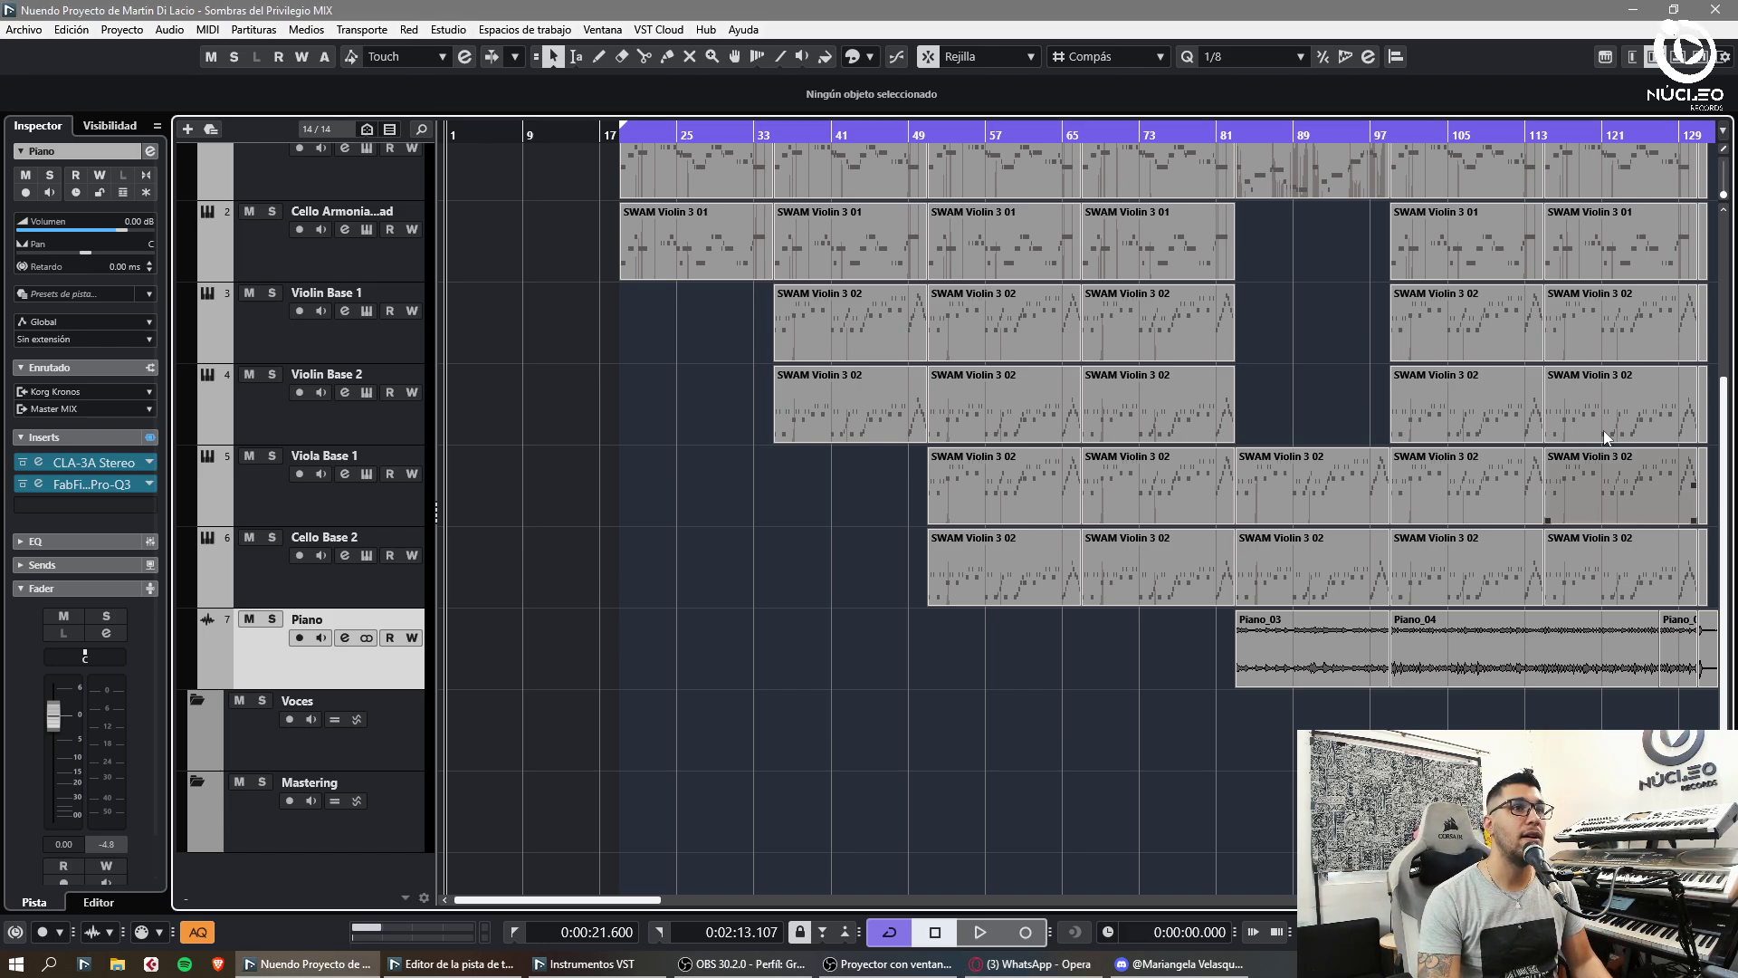
- Play back the end of the arrangement through bars 130 to 133 to check how the final parts ring out
key(g)
key(g)
click(1314, 134)
key(space)
key(h)
key(h)
key(h)
key(h)
key(h)
key(h)
key(h)
key(h)
key(h)
key(h)
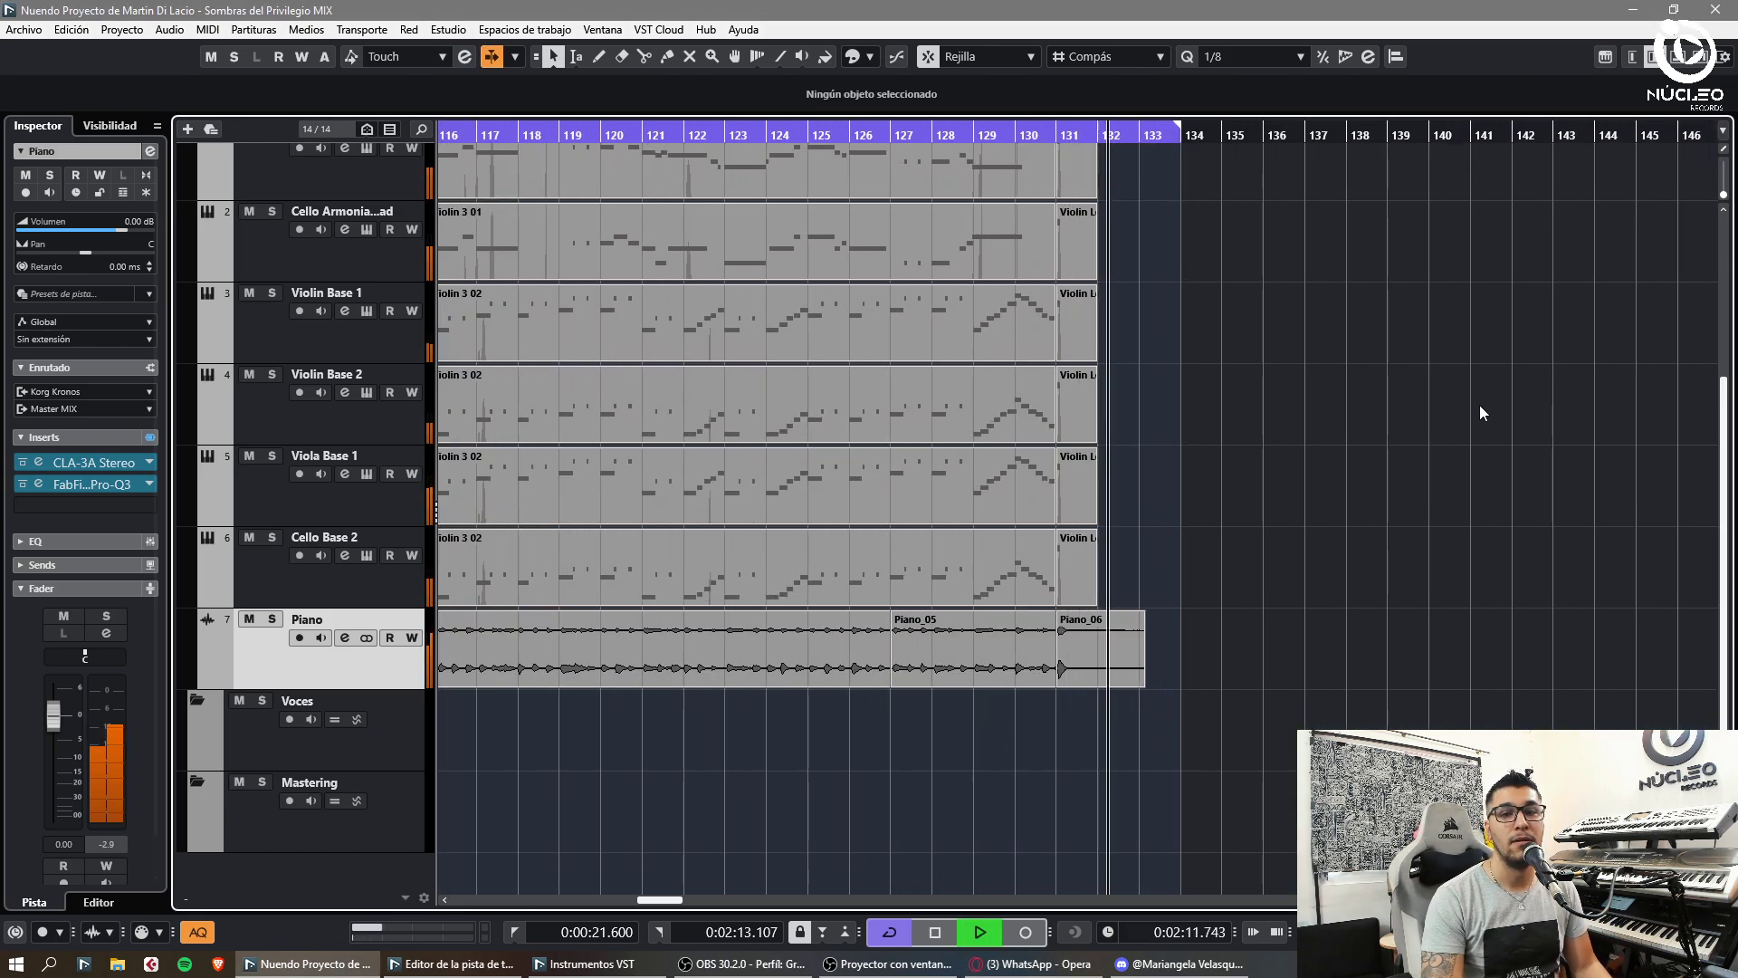
key(space)
key(space)
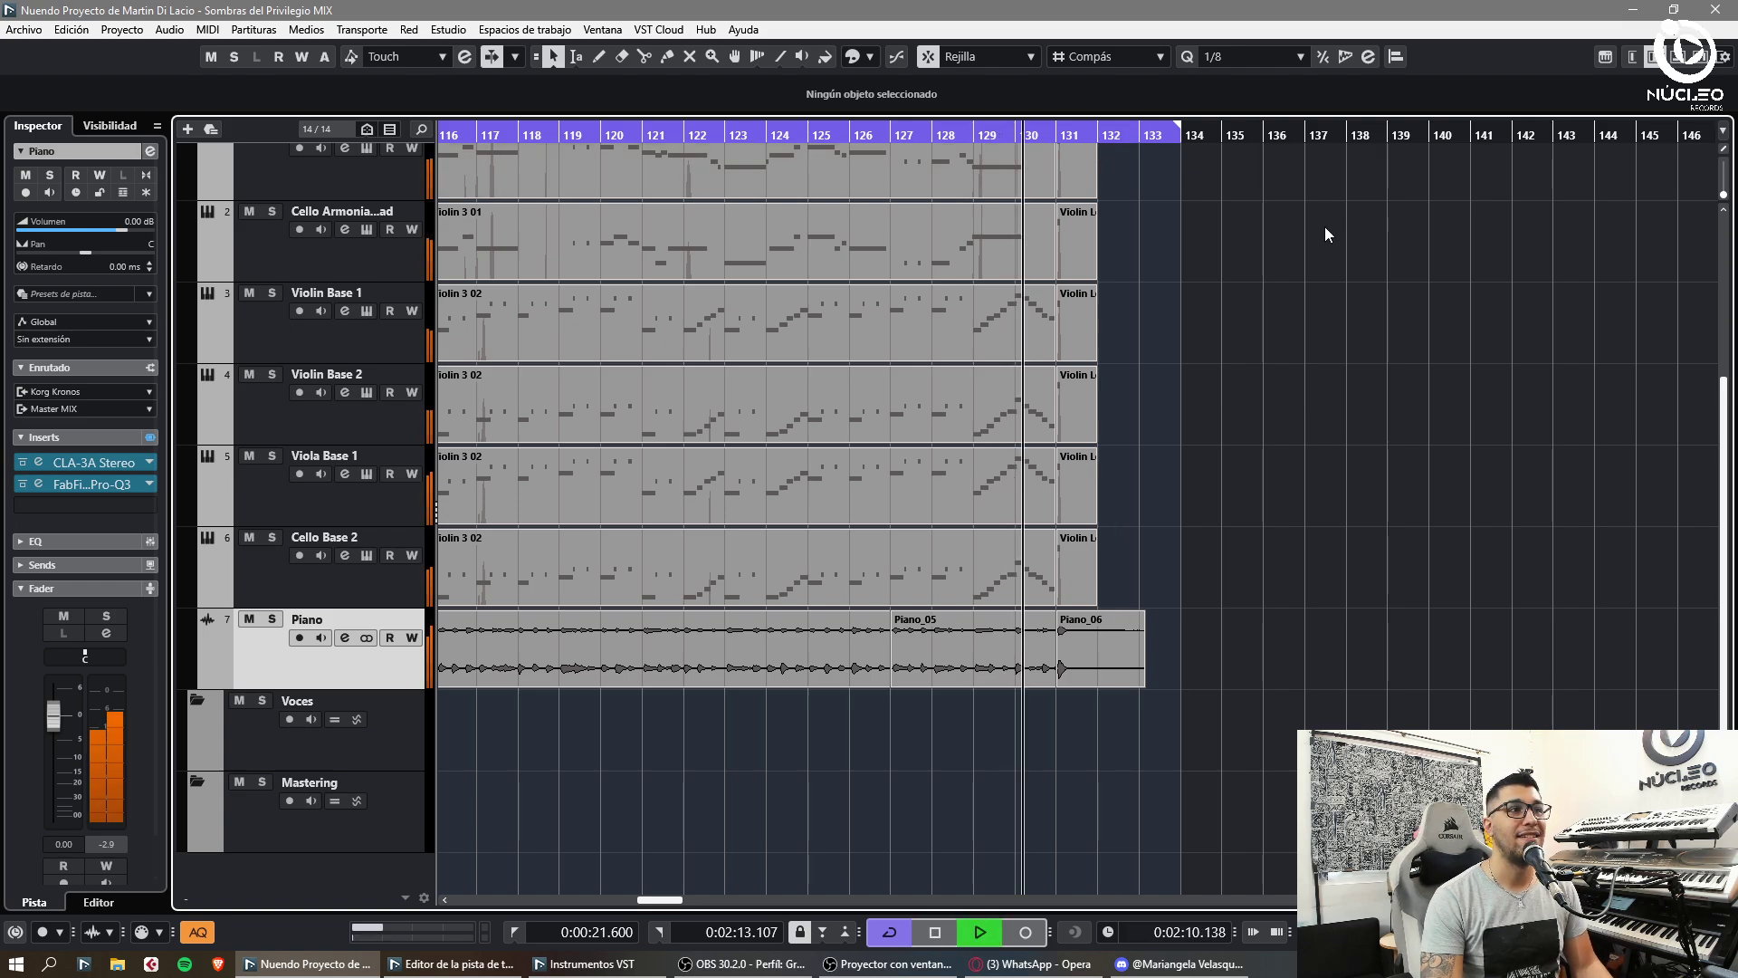
key(h)
key(h)
key(h)
key(h)
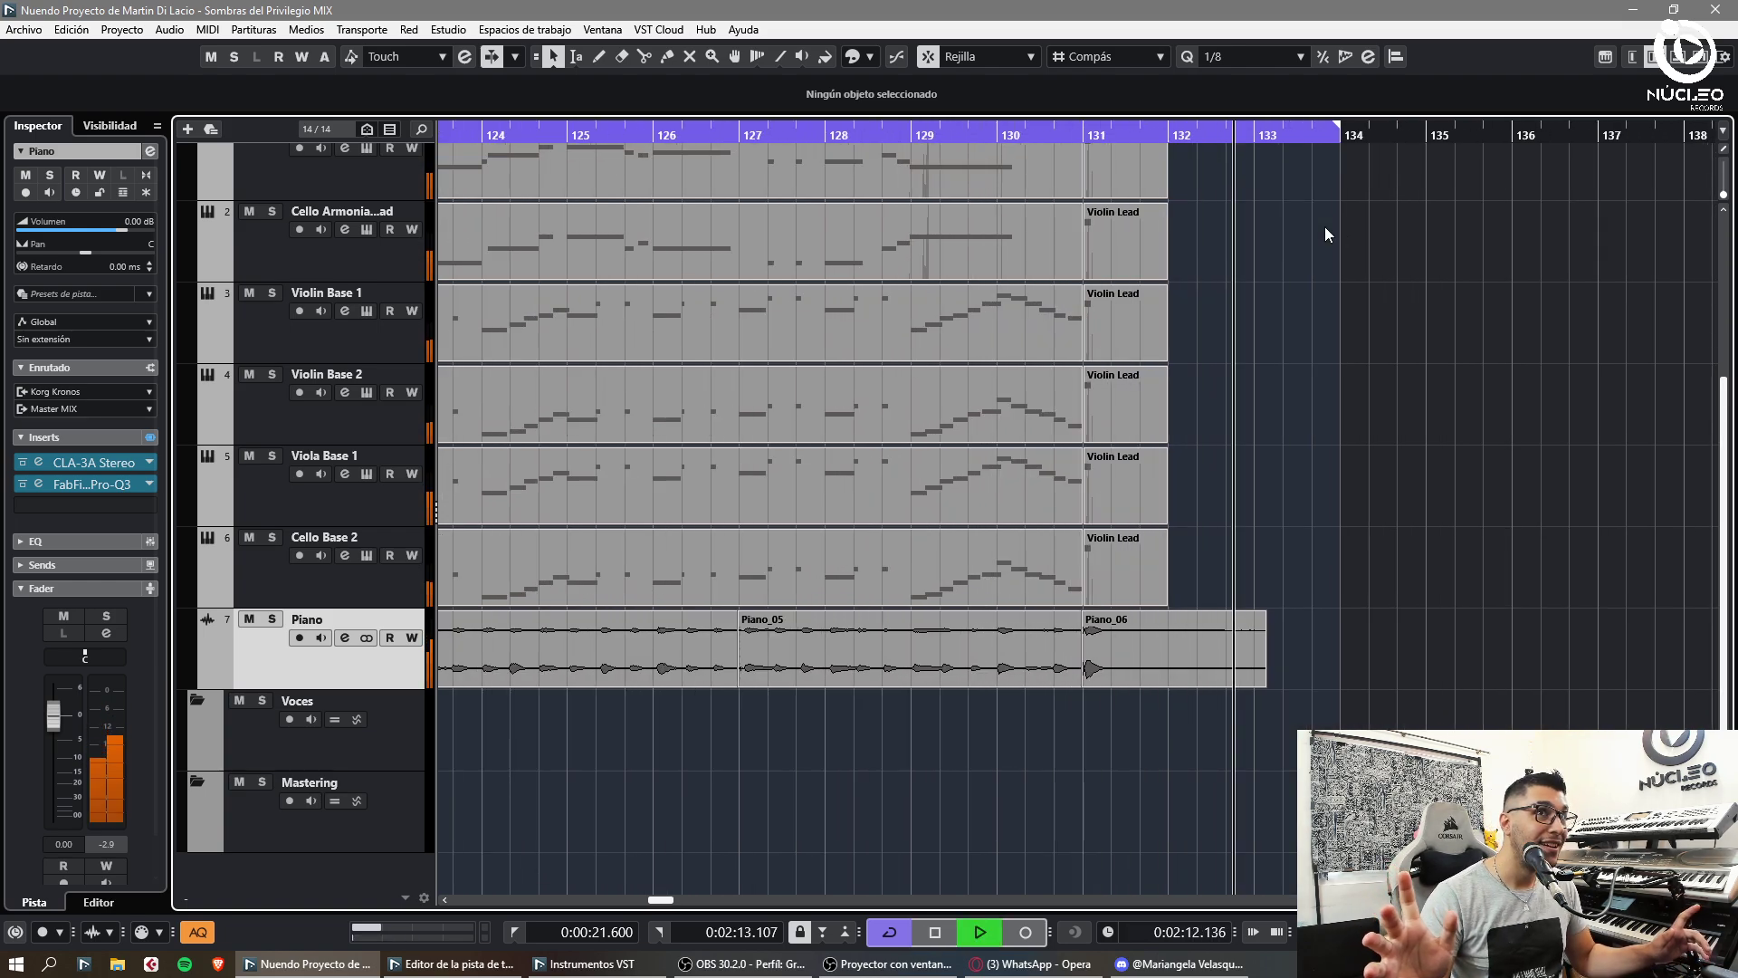
key(space)
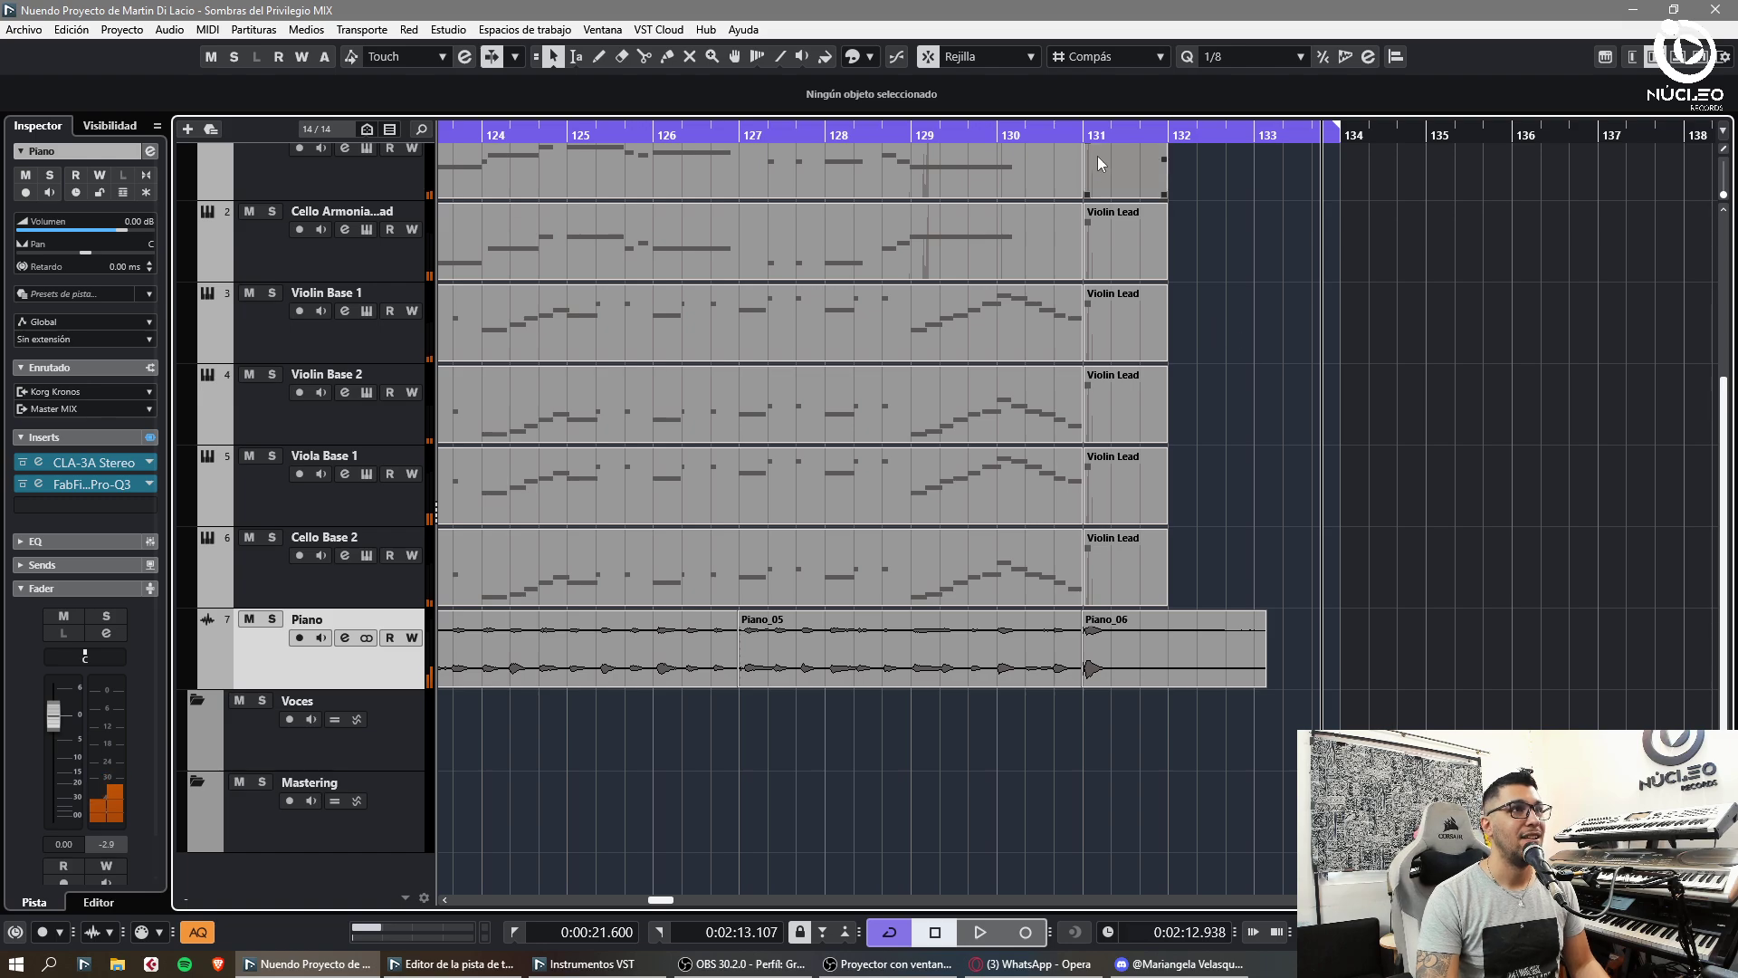
- Place the cursor at bar 131 and inspect the note in Cello Base 2's last part in the key editor, then close the editor
click(1085, 136)
key(g)
key(g)
key(g)
key(g)
key(g)
key(g)
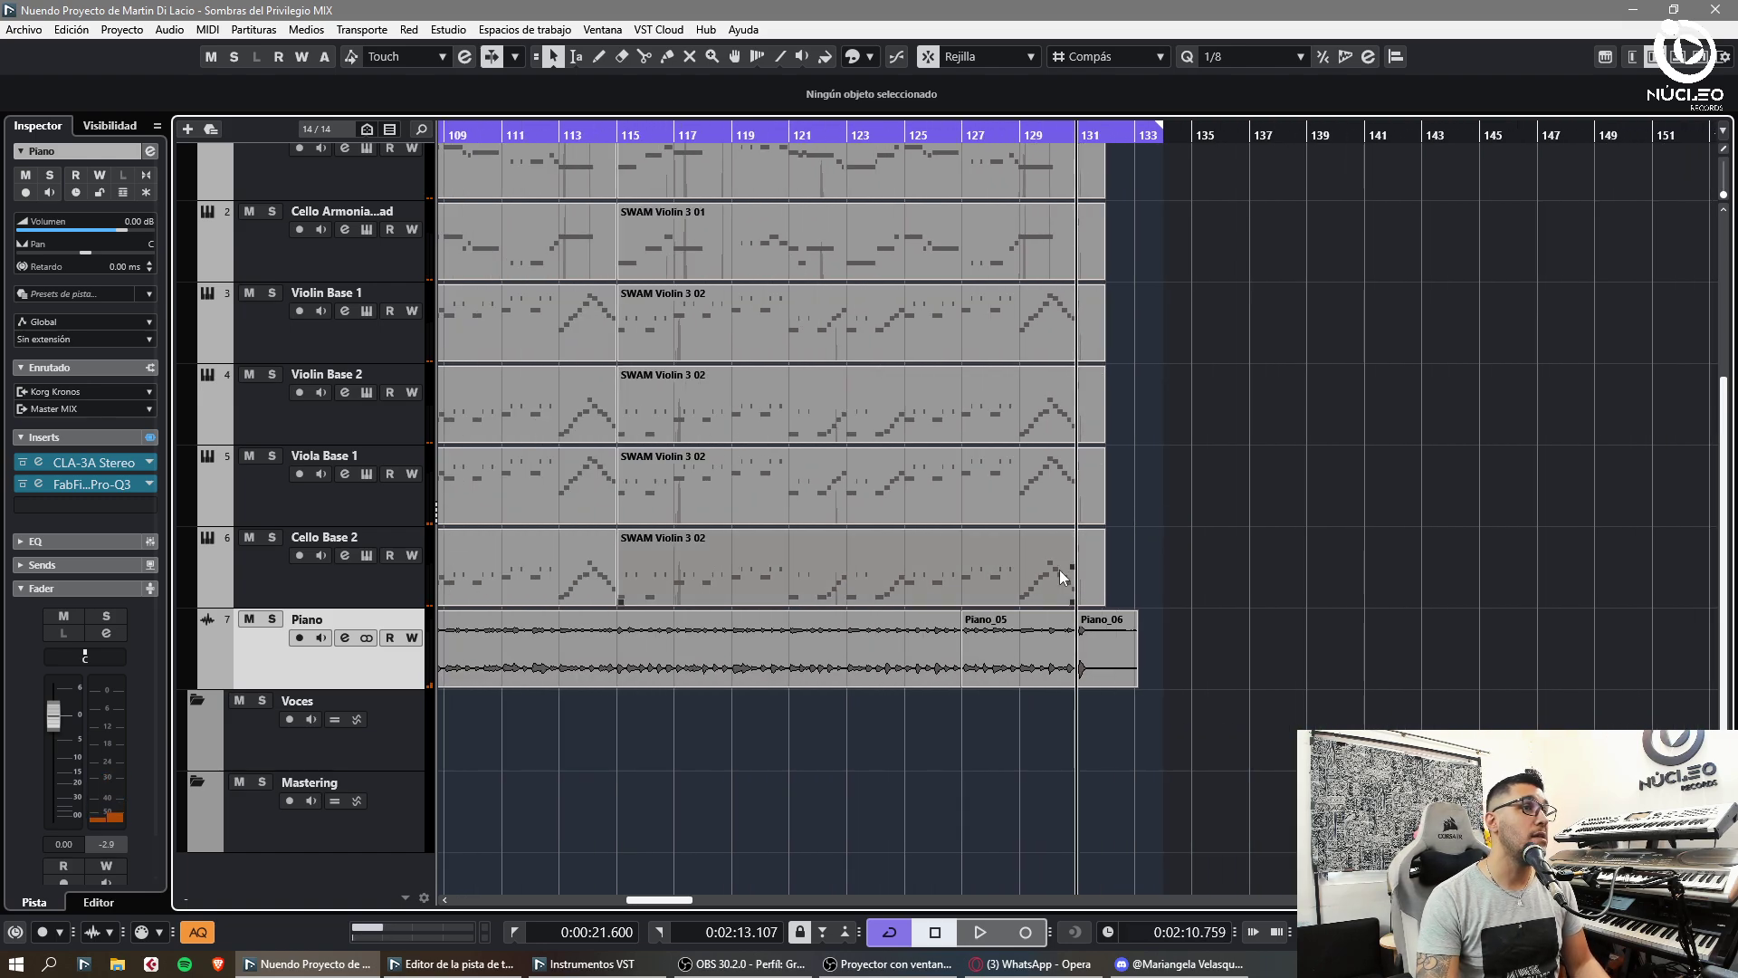
double_click(1093, 554)
key(g)
key(g)
drag(826, 646, 961, 724)
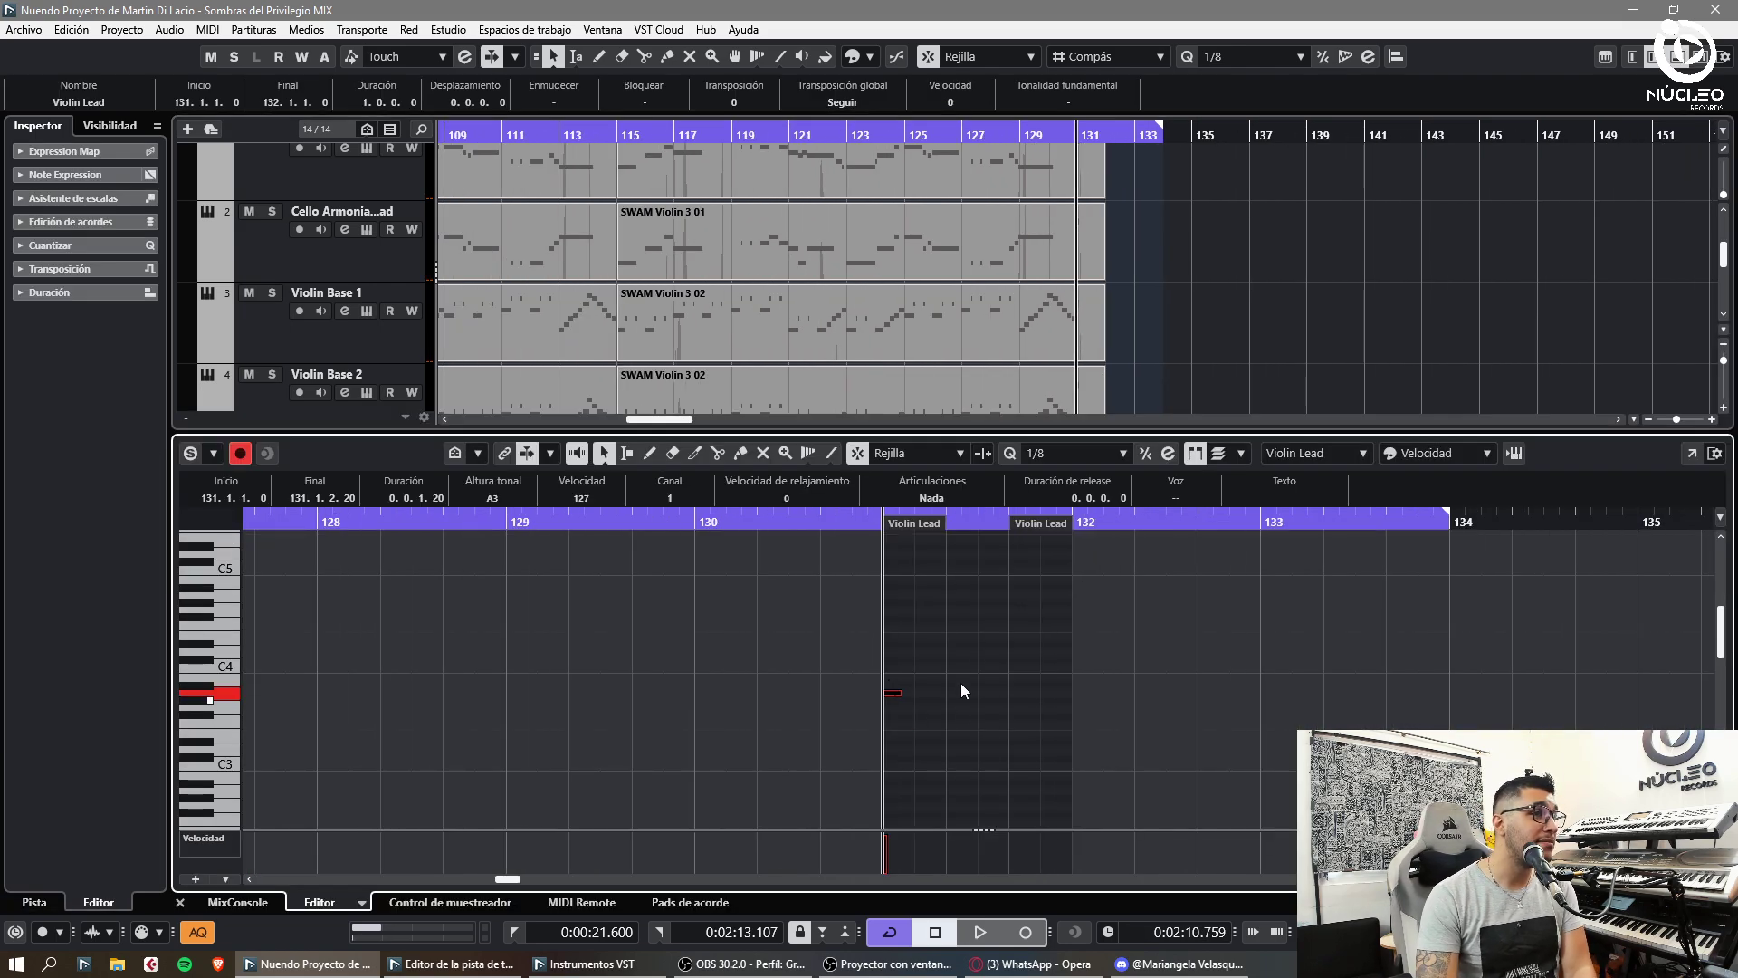
scroll(1101, 368, down, 2)
click(1684, 62)
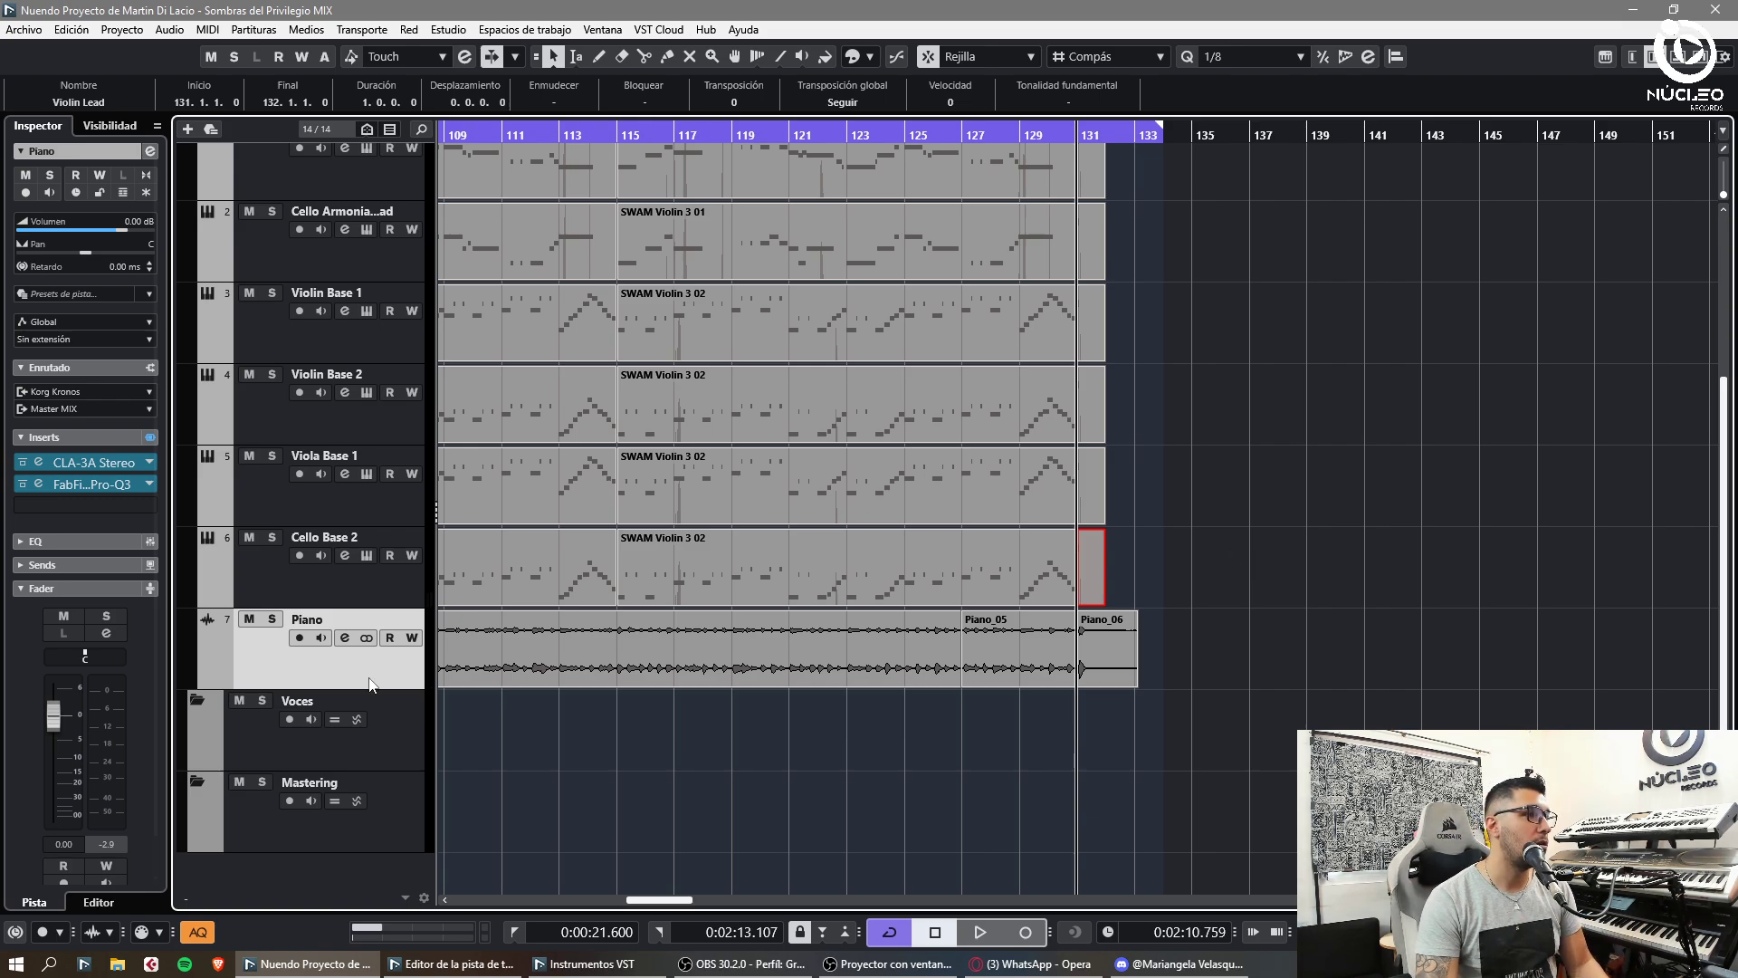
- Add a SWAM Tuba Eb instrument track from the VST Instruments rack and close the rack
key(F11)
click(558, 259)
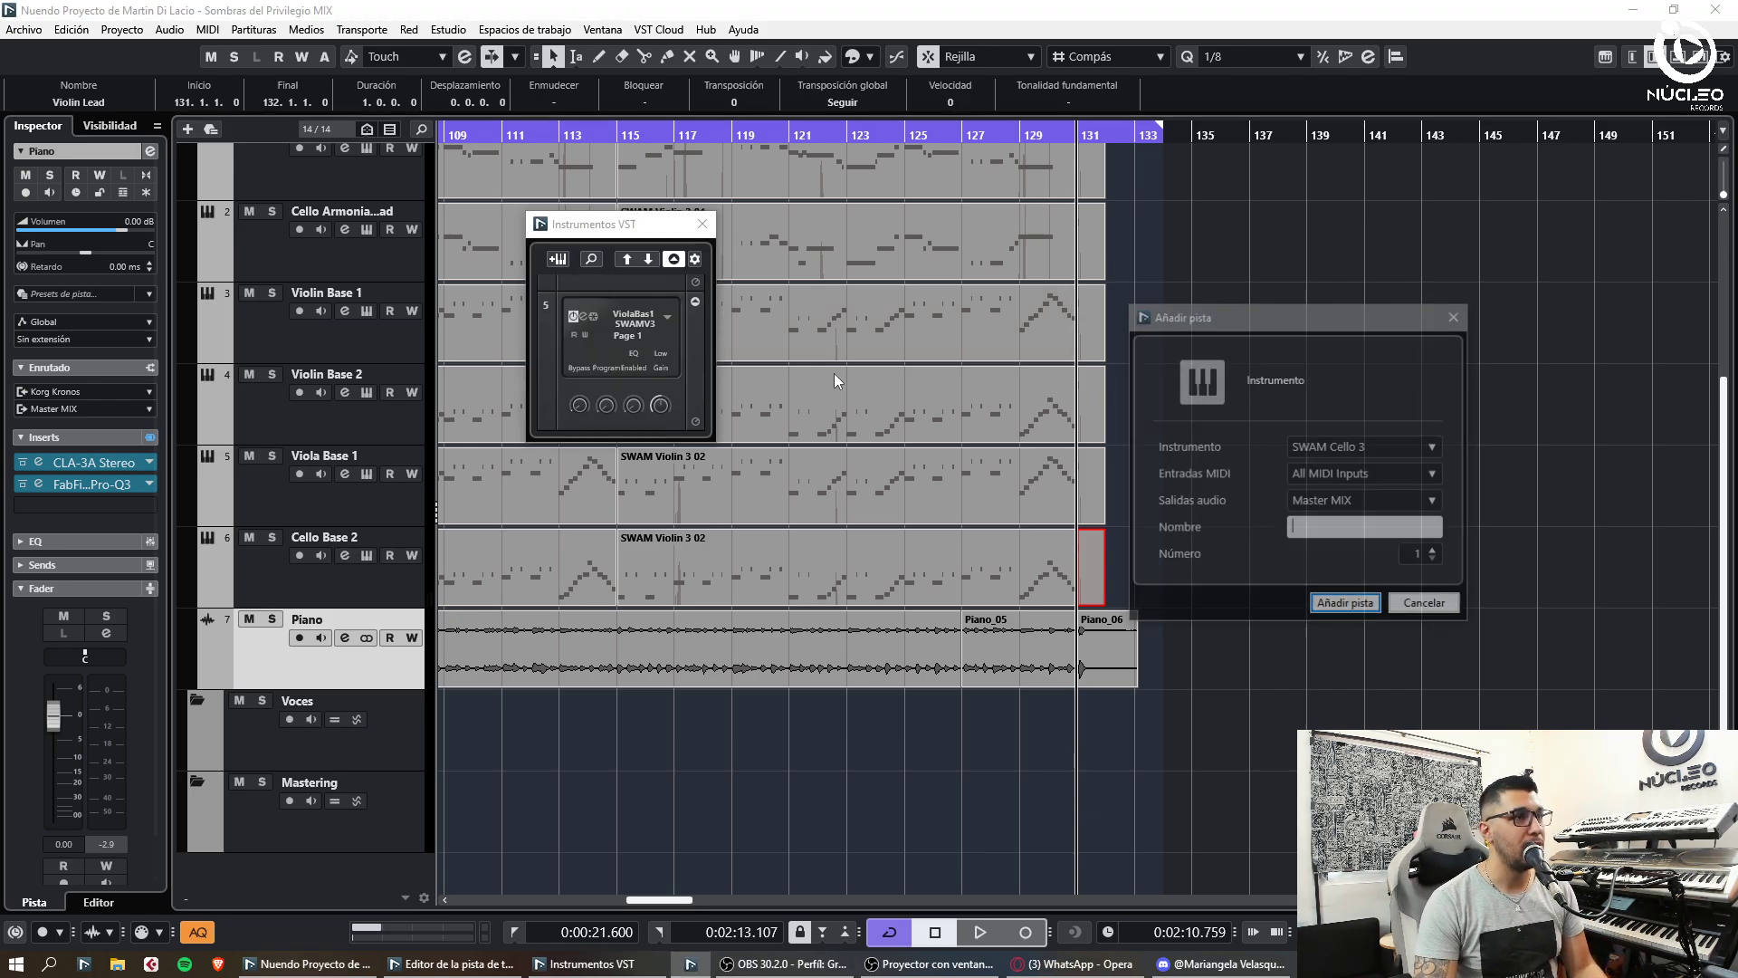
click(1355, 448)
click(1177, 650)
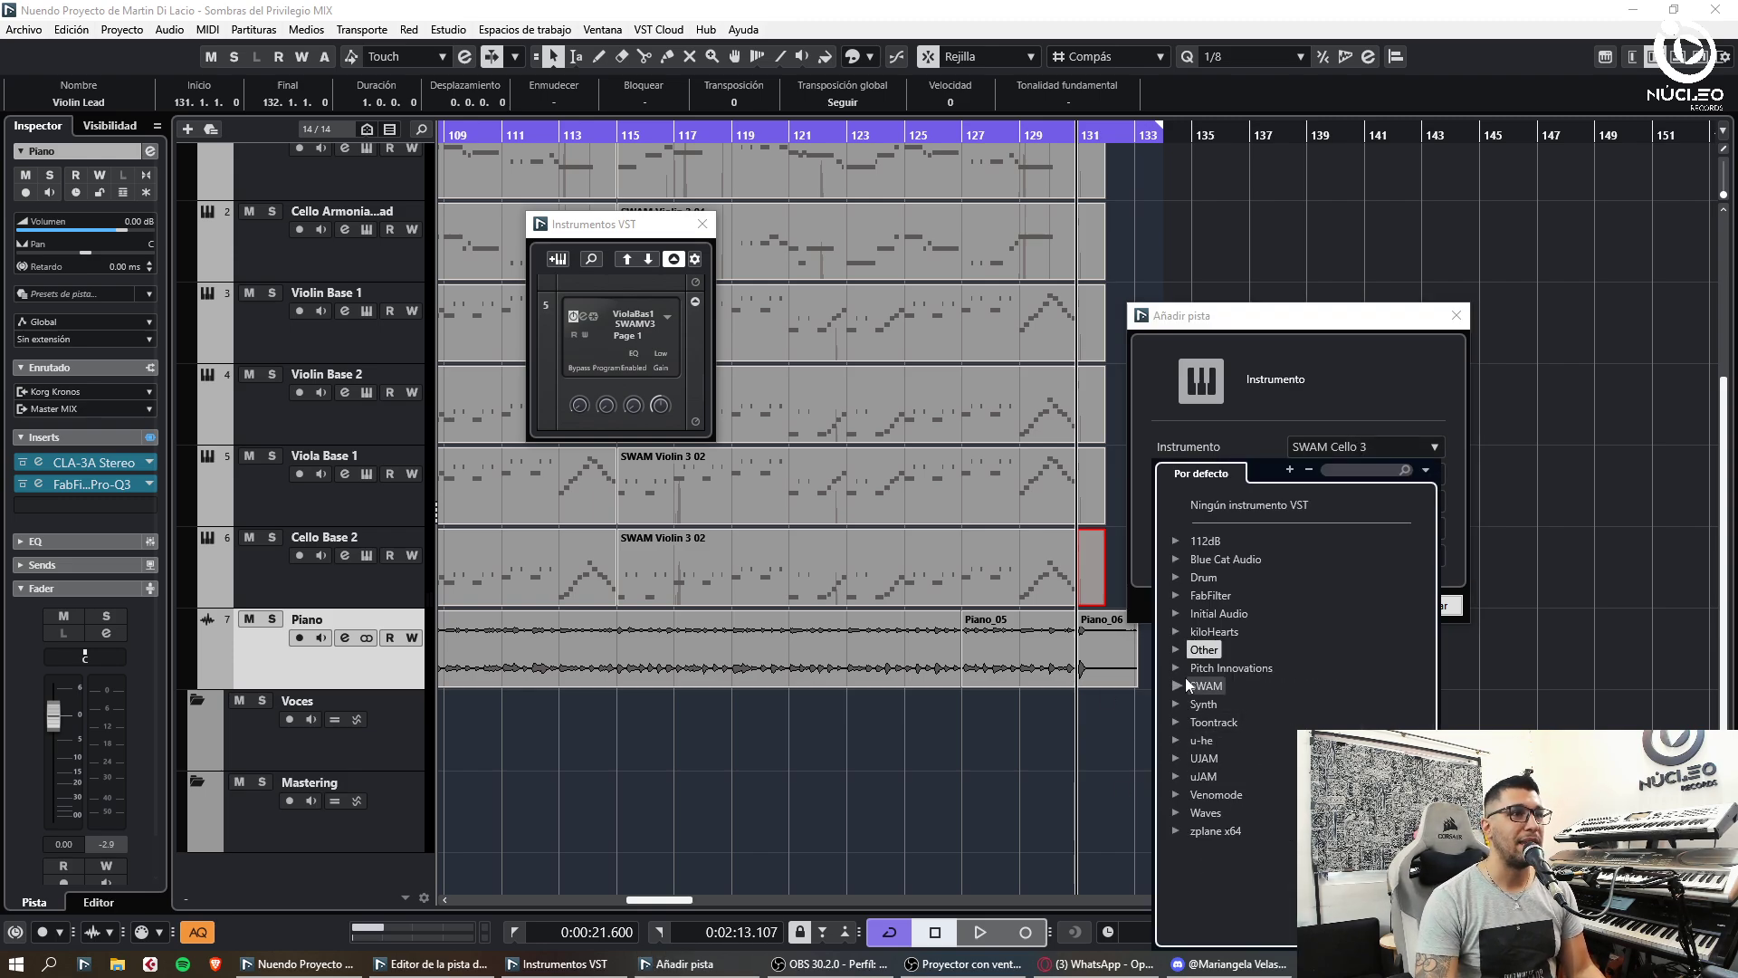
click(1177, 648)
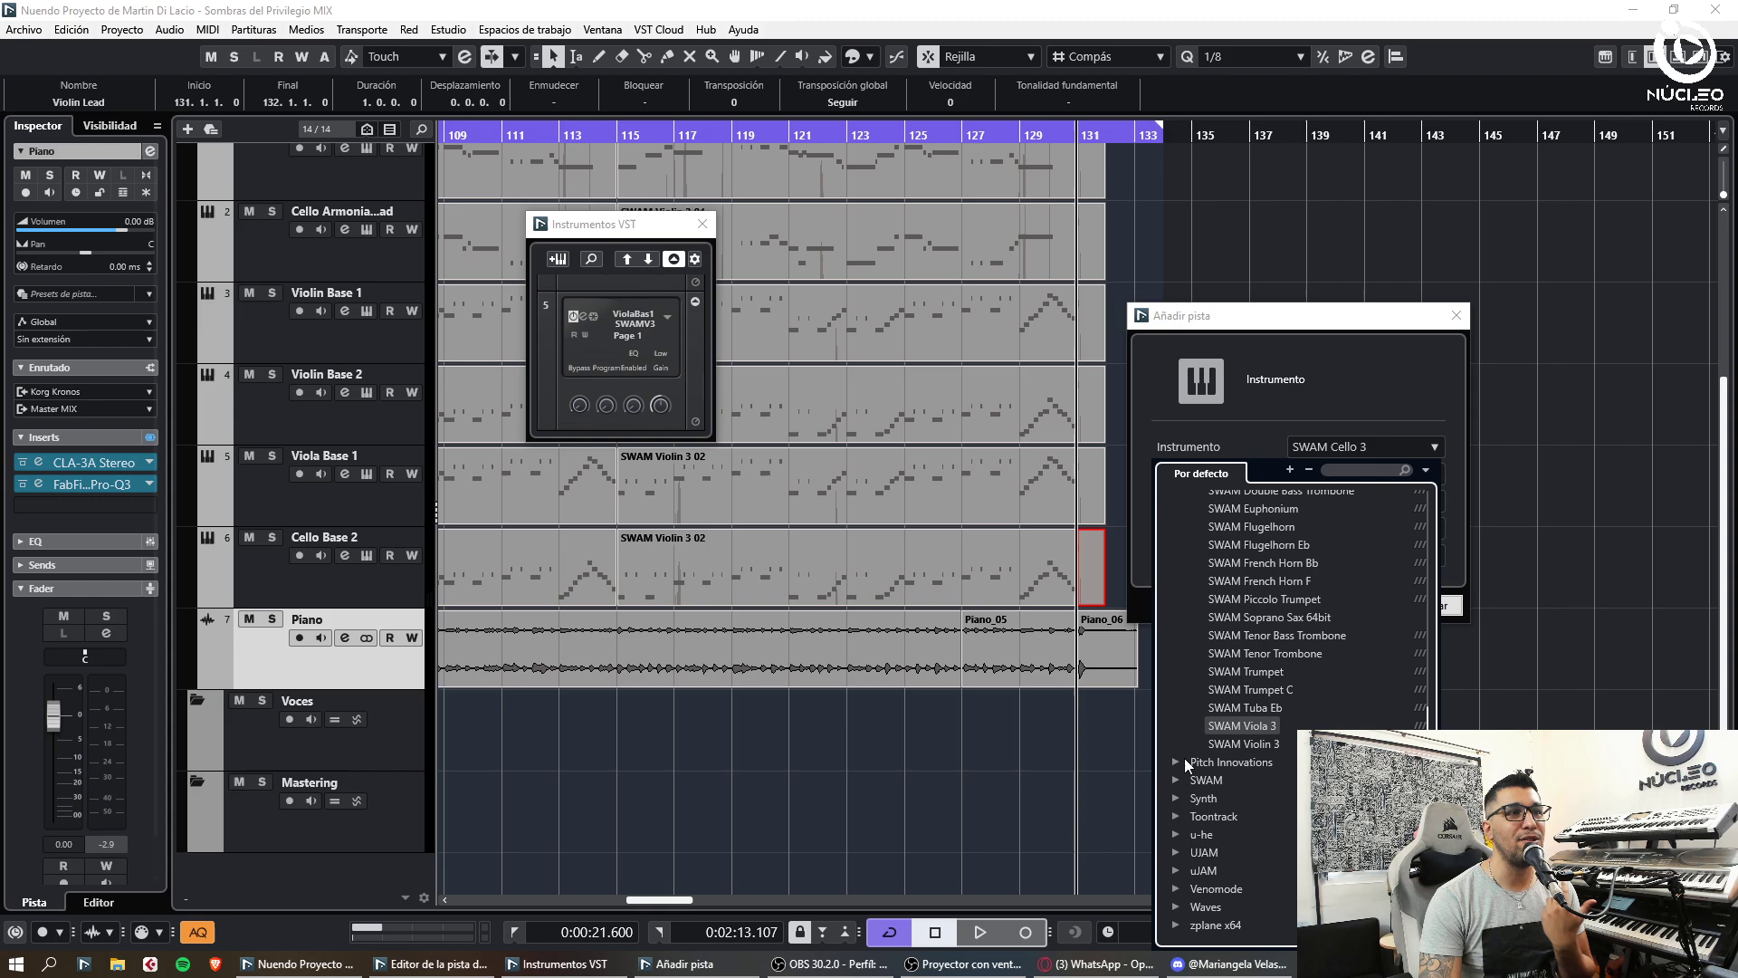
click(1231, 727)
click(1358, 612)
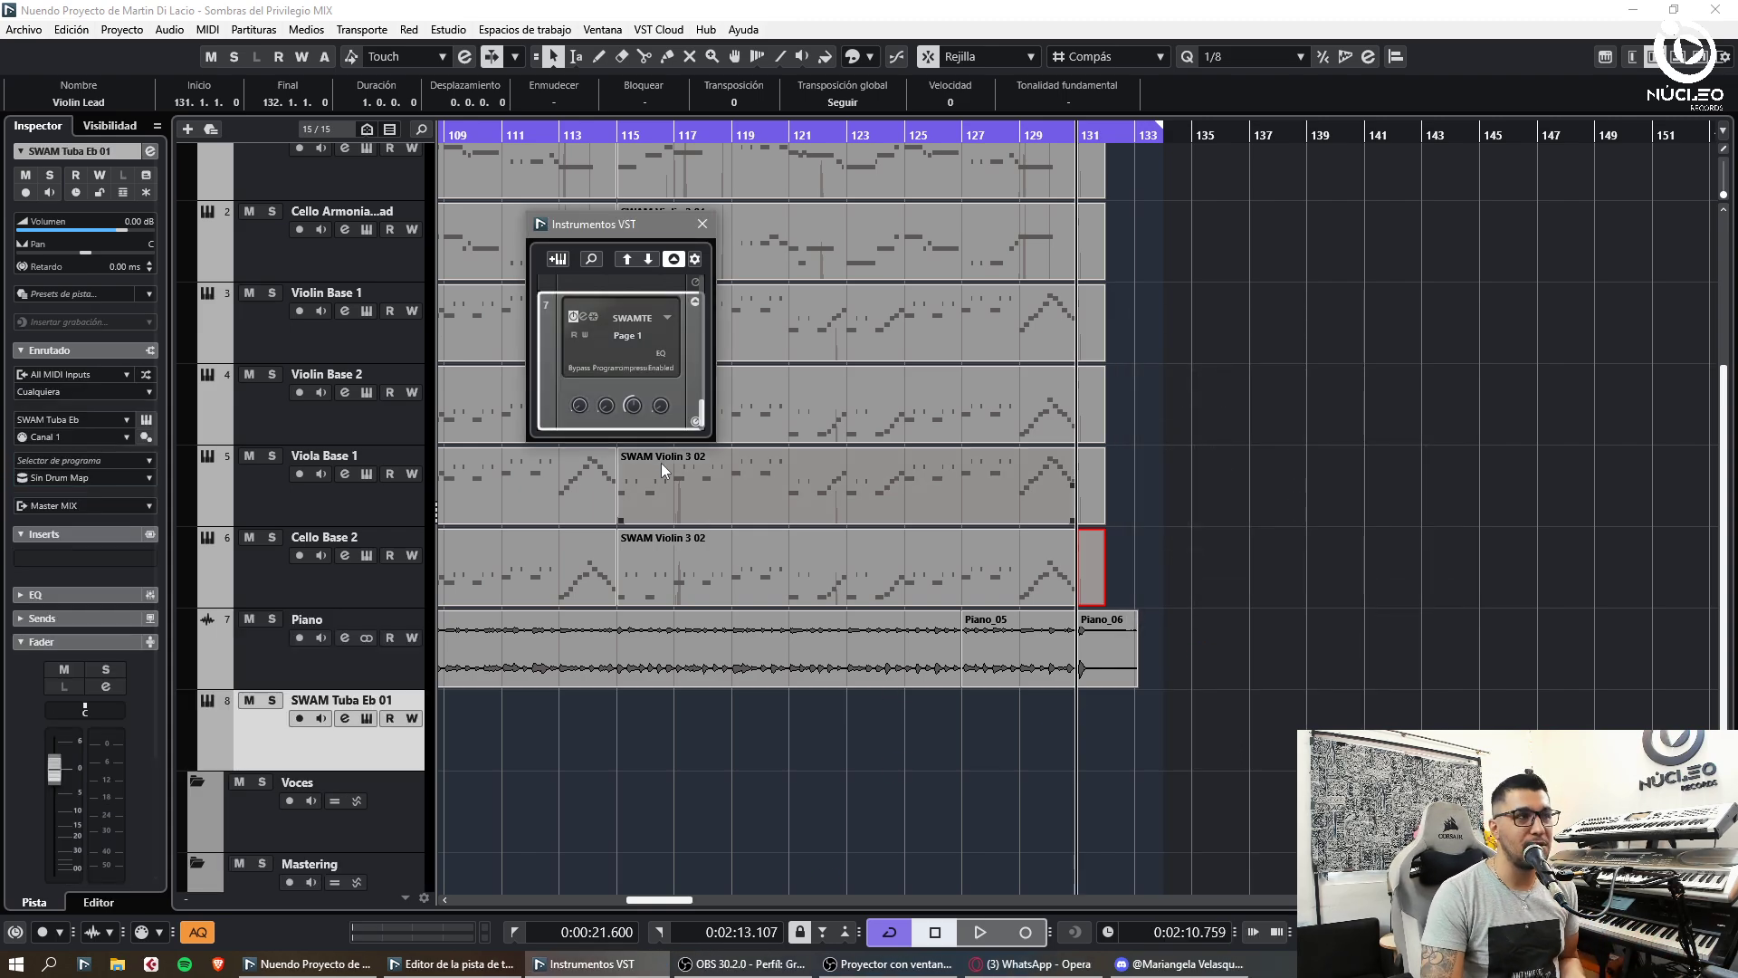
click(702, 224)
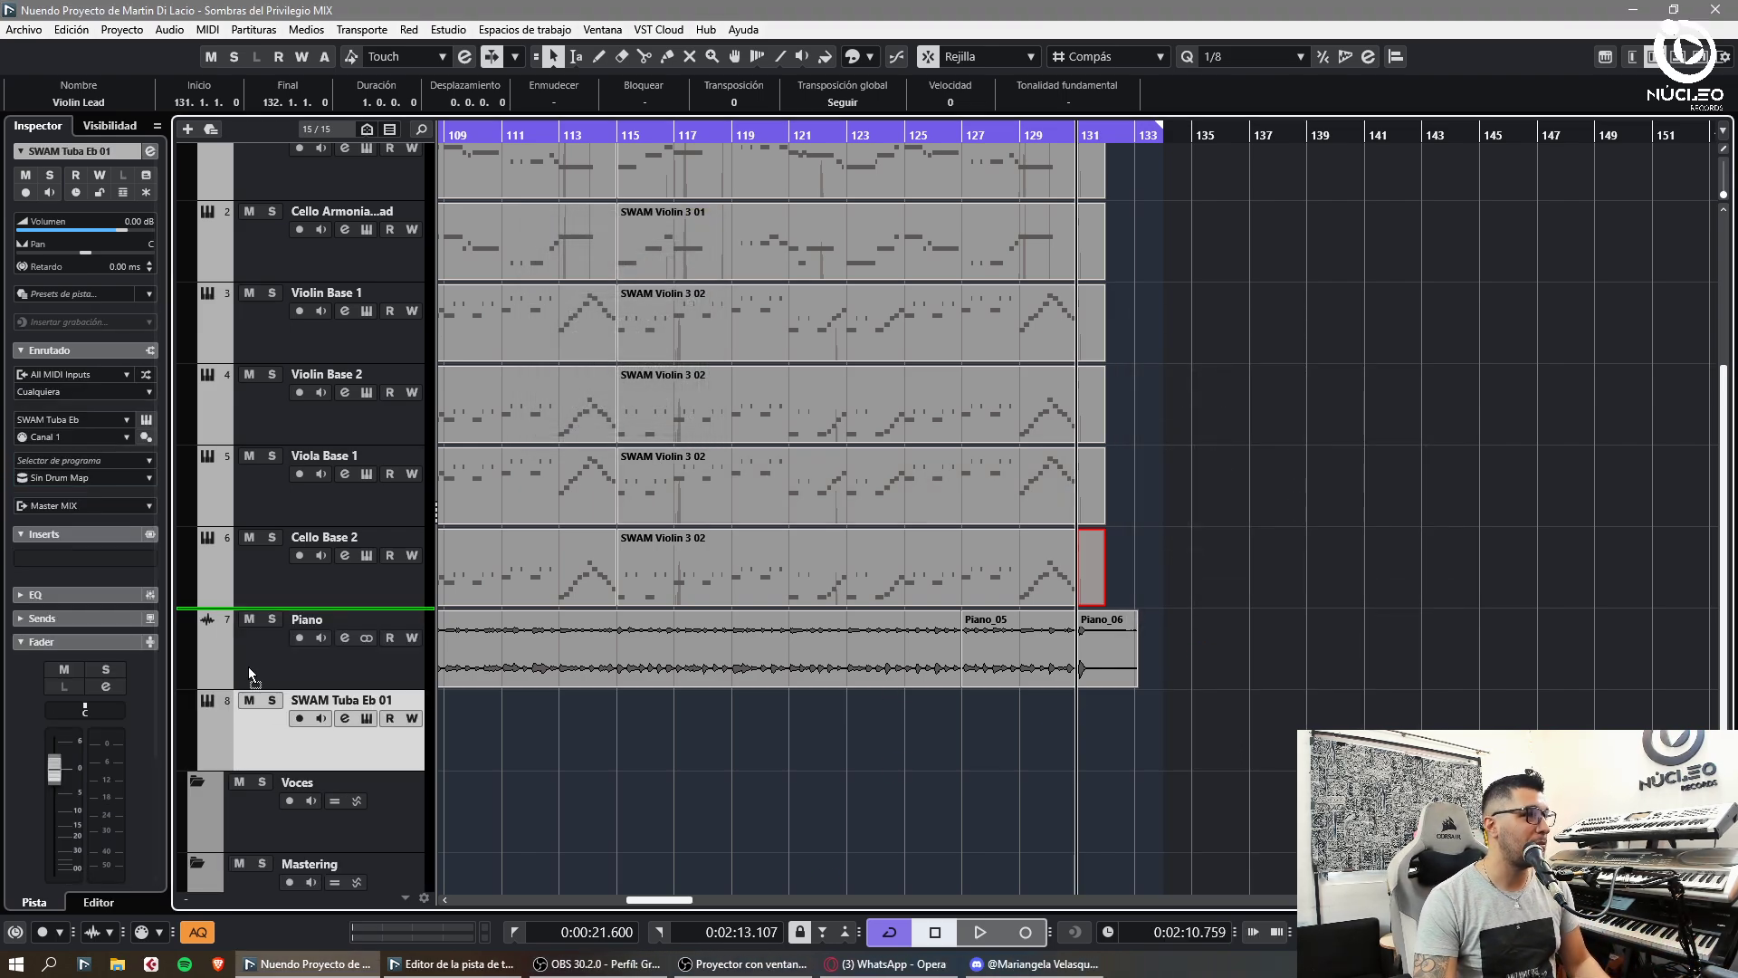
- Move the SWAM Tuba Eb 01 track above the Piano track, and close the tuba's instrument window after auditioning it
drag(248, 666, 339, 652)
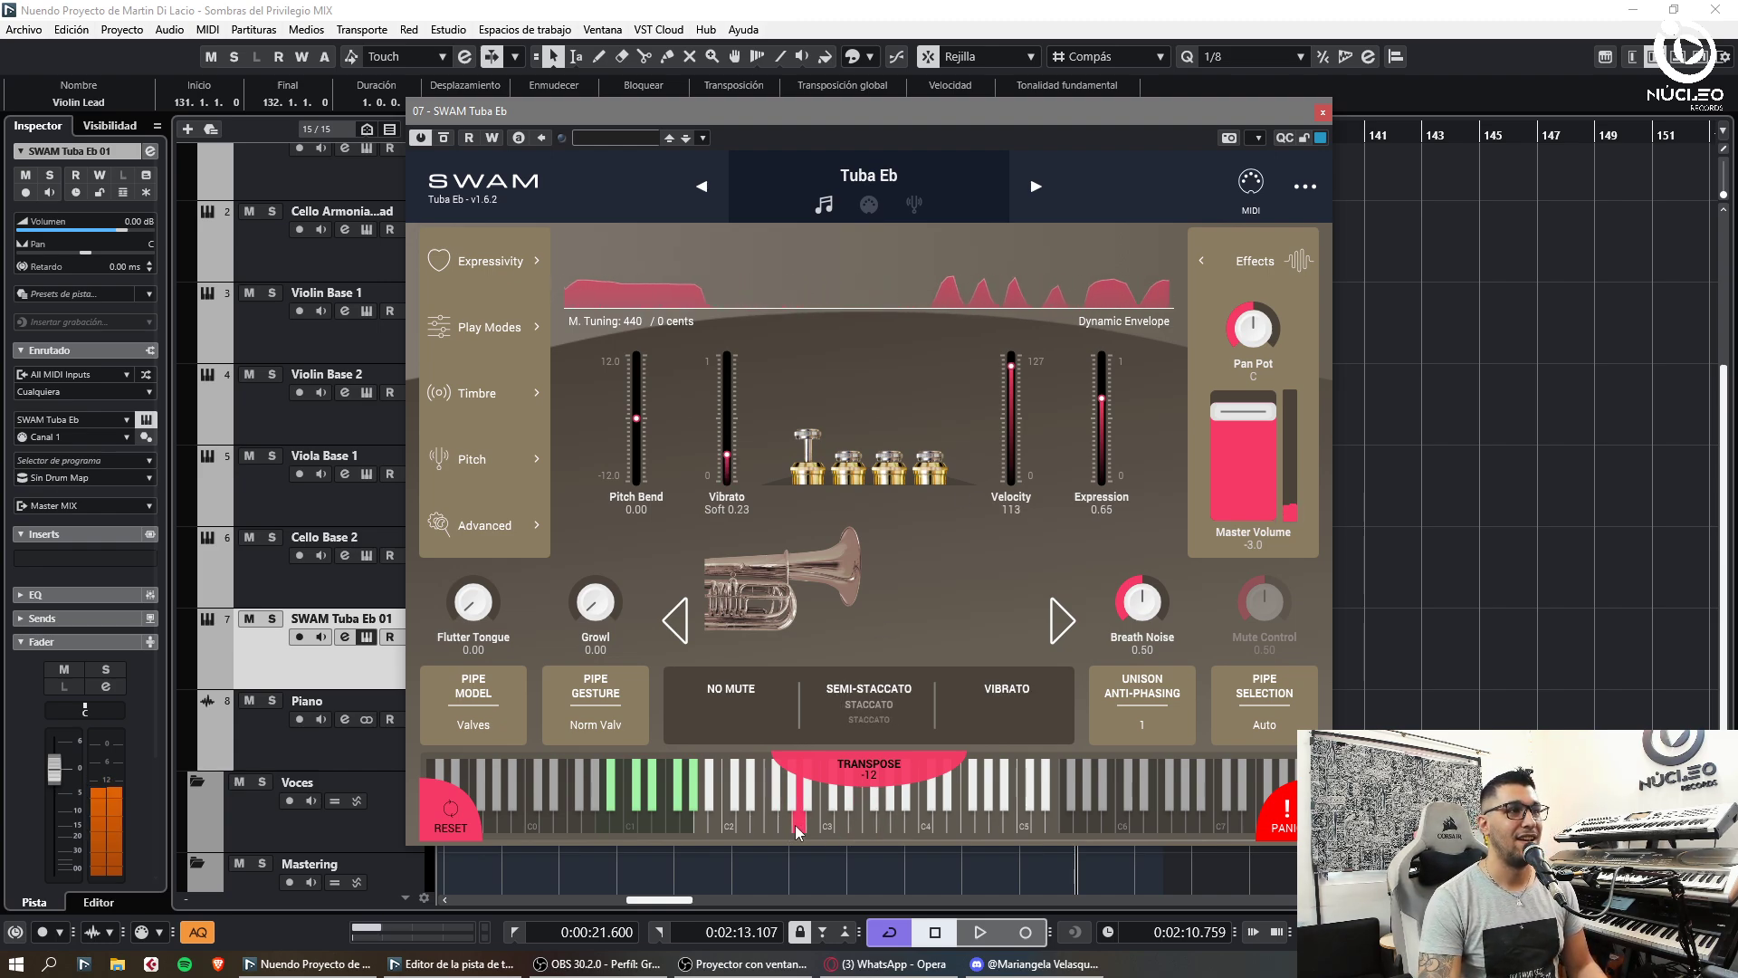
click(1323, 112)
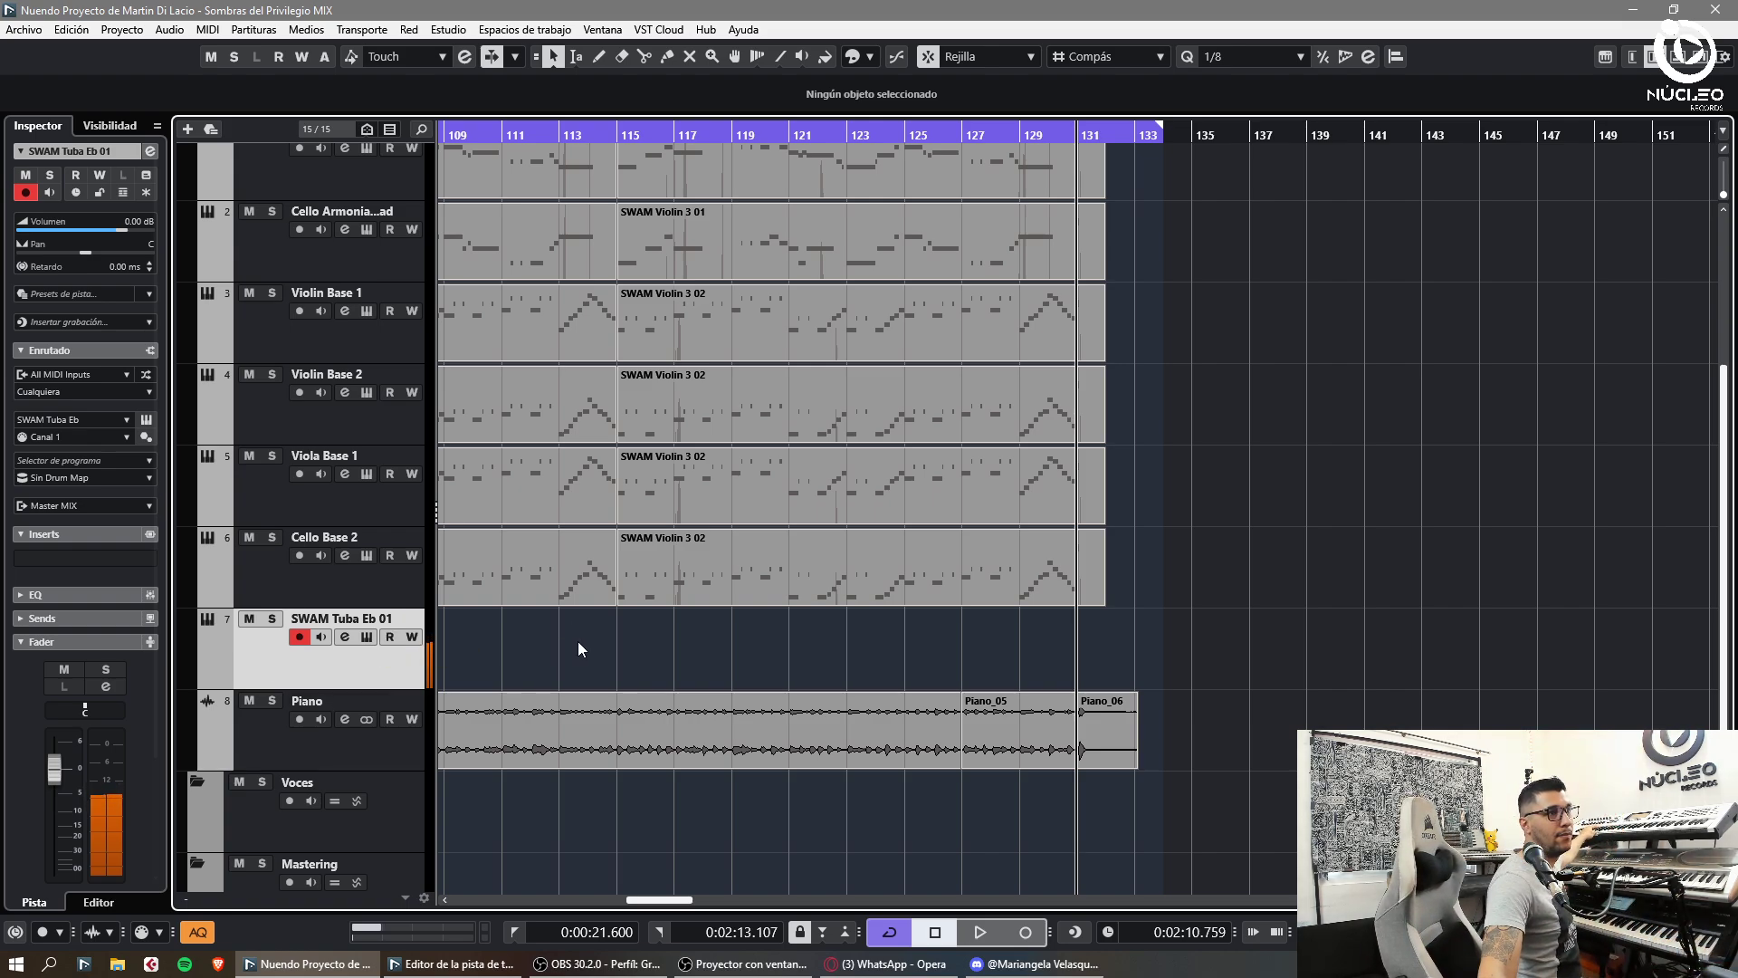
- Play the arrangement from about bar 93 and record a tuba part on the SWAM Tuba Eb 01 track through the final section
key(g)
key(g)
key(g)
key(g)
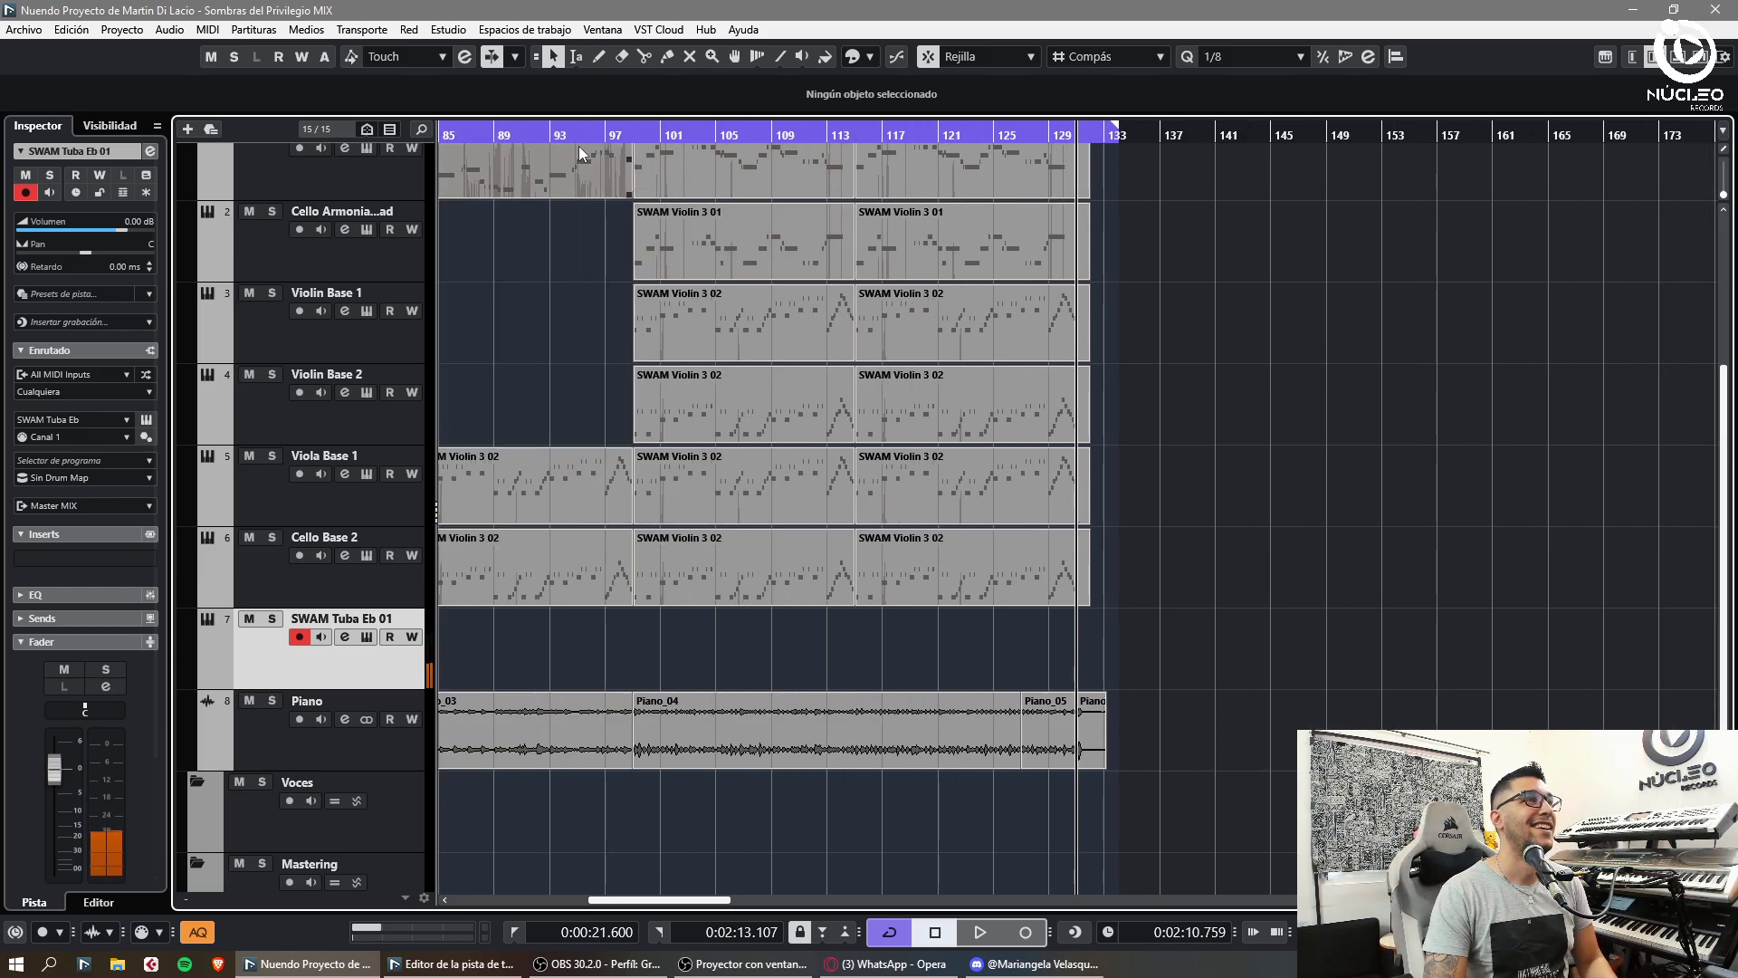
click(556, 137)
key(space)
key(h)
key(h)
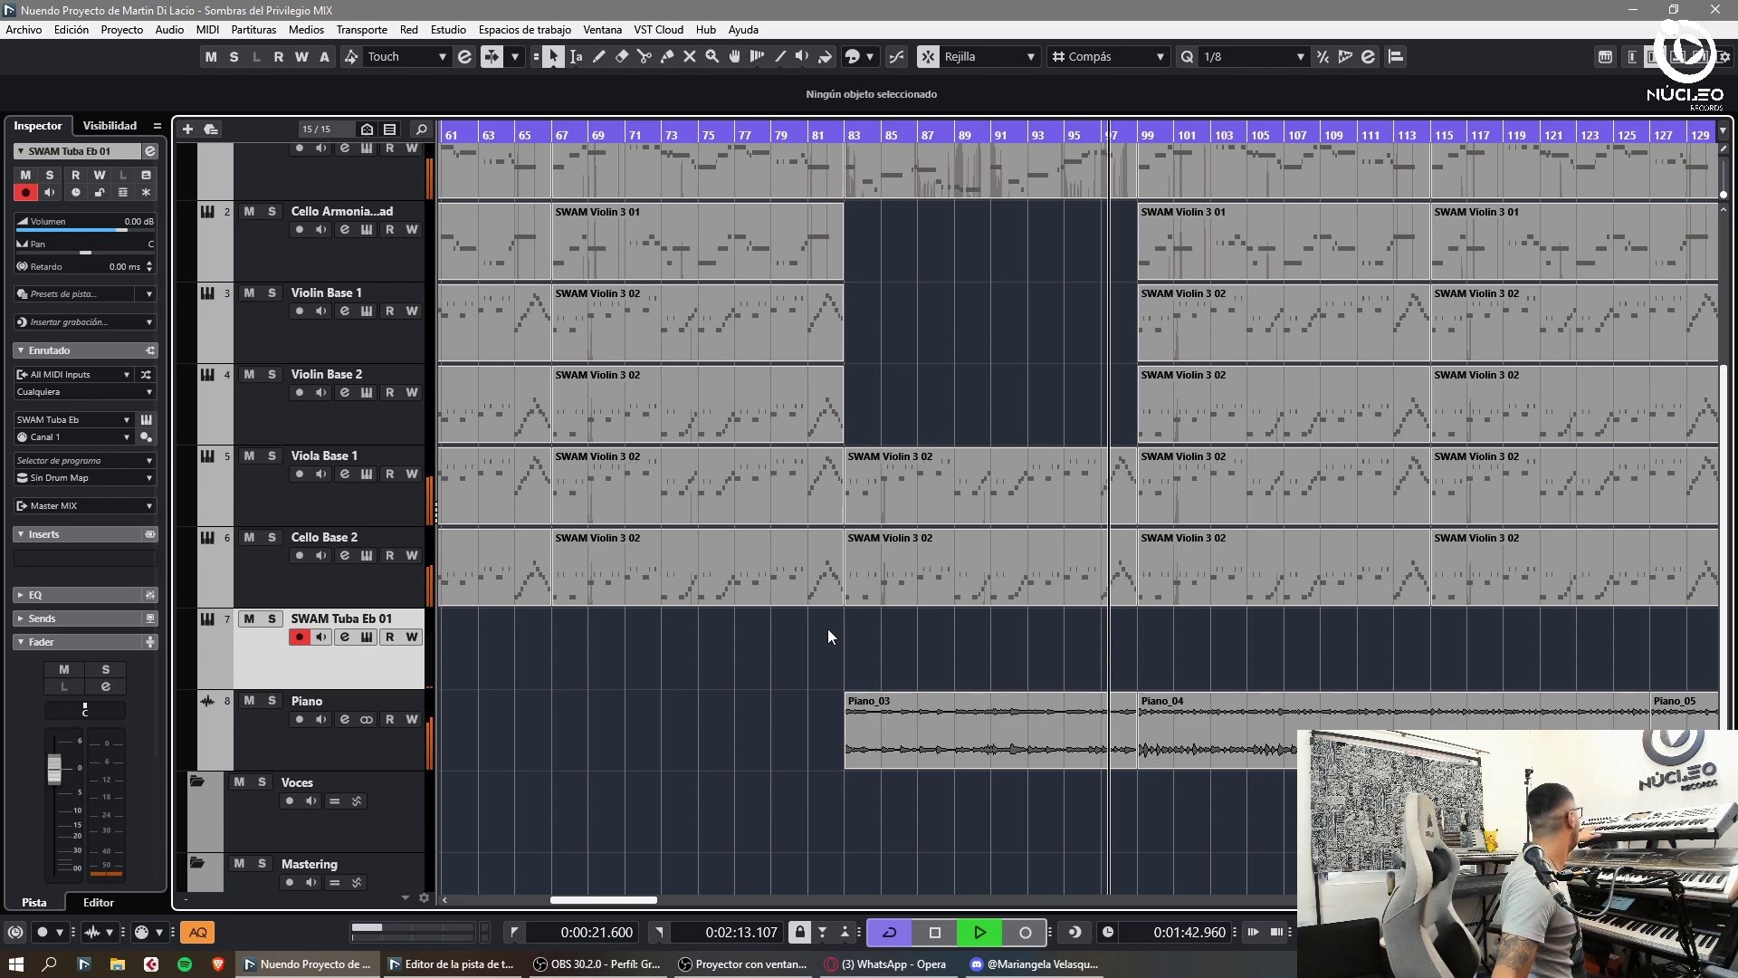
key(KP_Multiply)
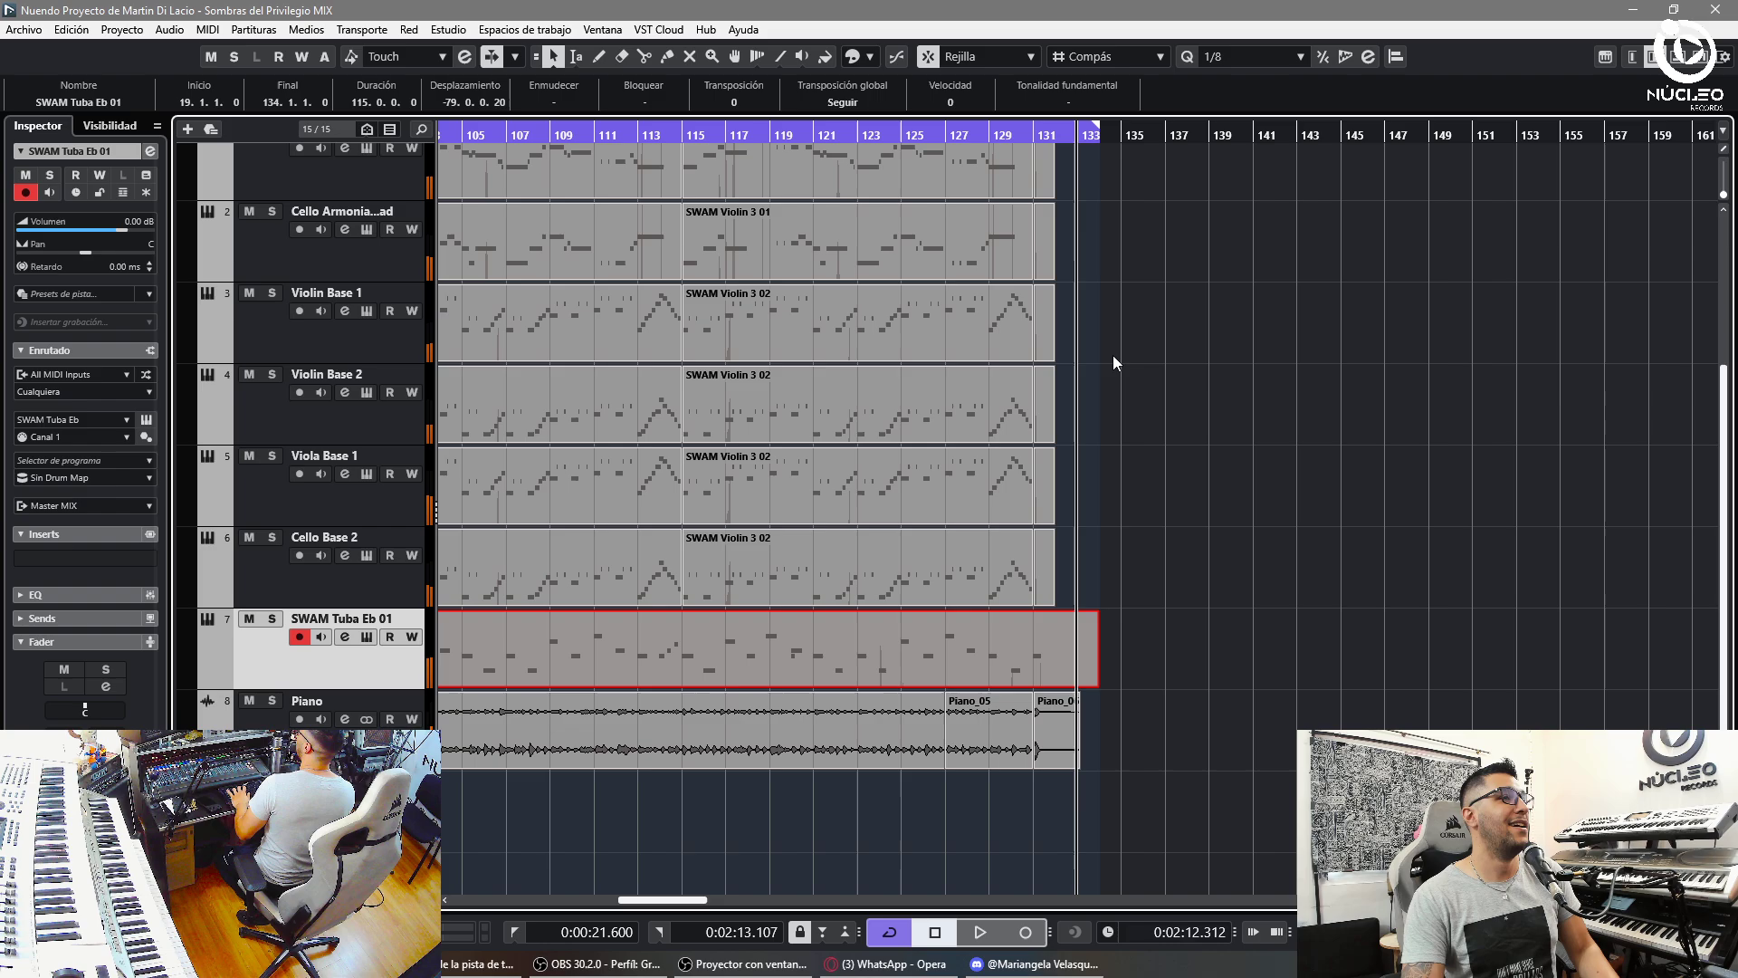
- Split the recorded tuba part at bar 99 and delete the portion before it
key(h)
key(g)
key(g)
key(g)
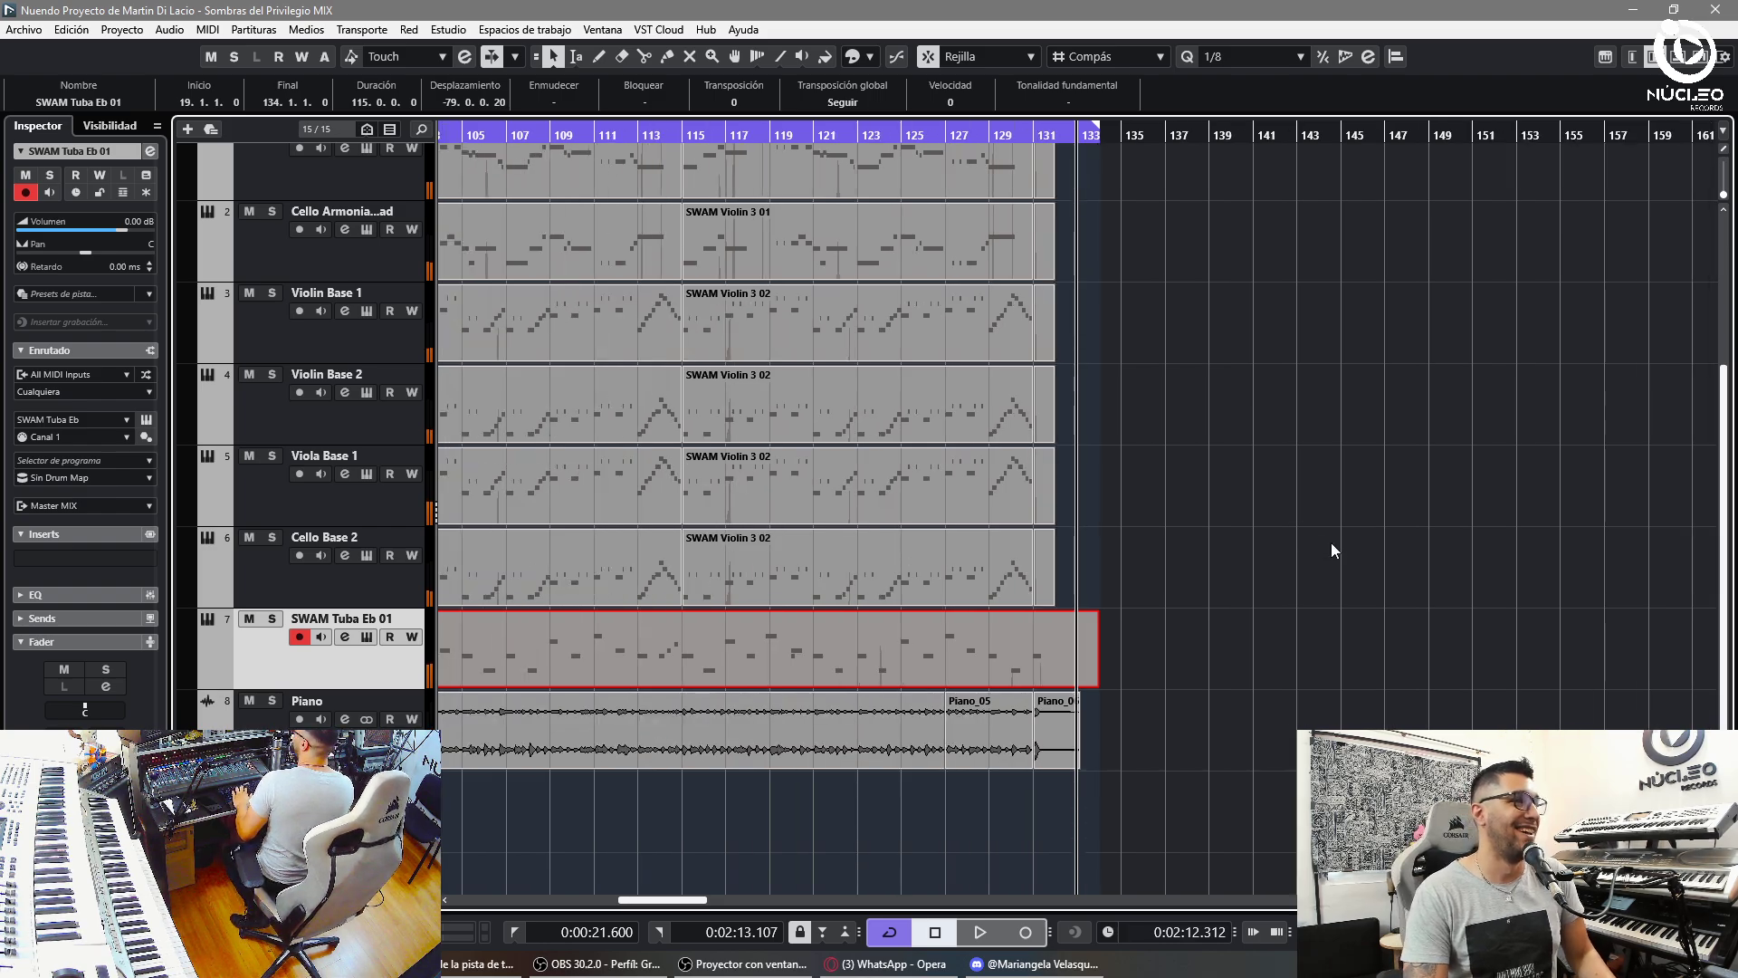
key(h)
key(g)
key(g)
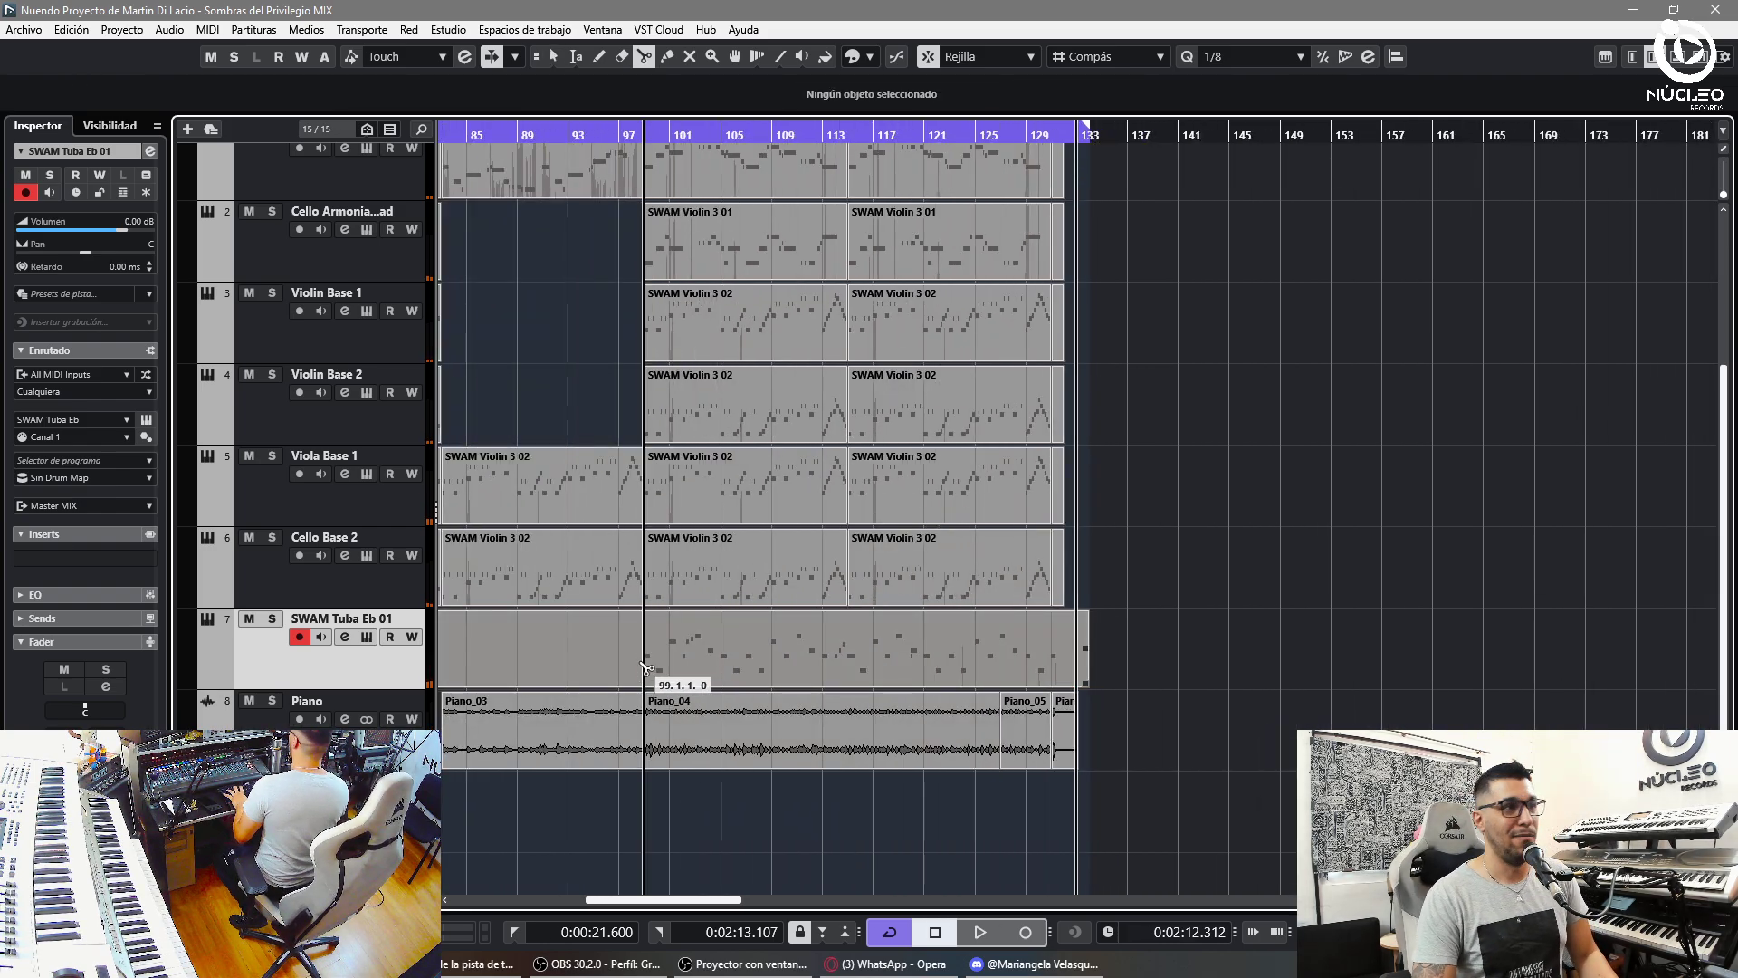
alt+click(644, 667)
click(579, 659)
key(Delete)
- Solo the tuba track and play it back from bar 99
click(272, 618)
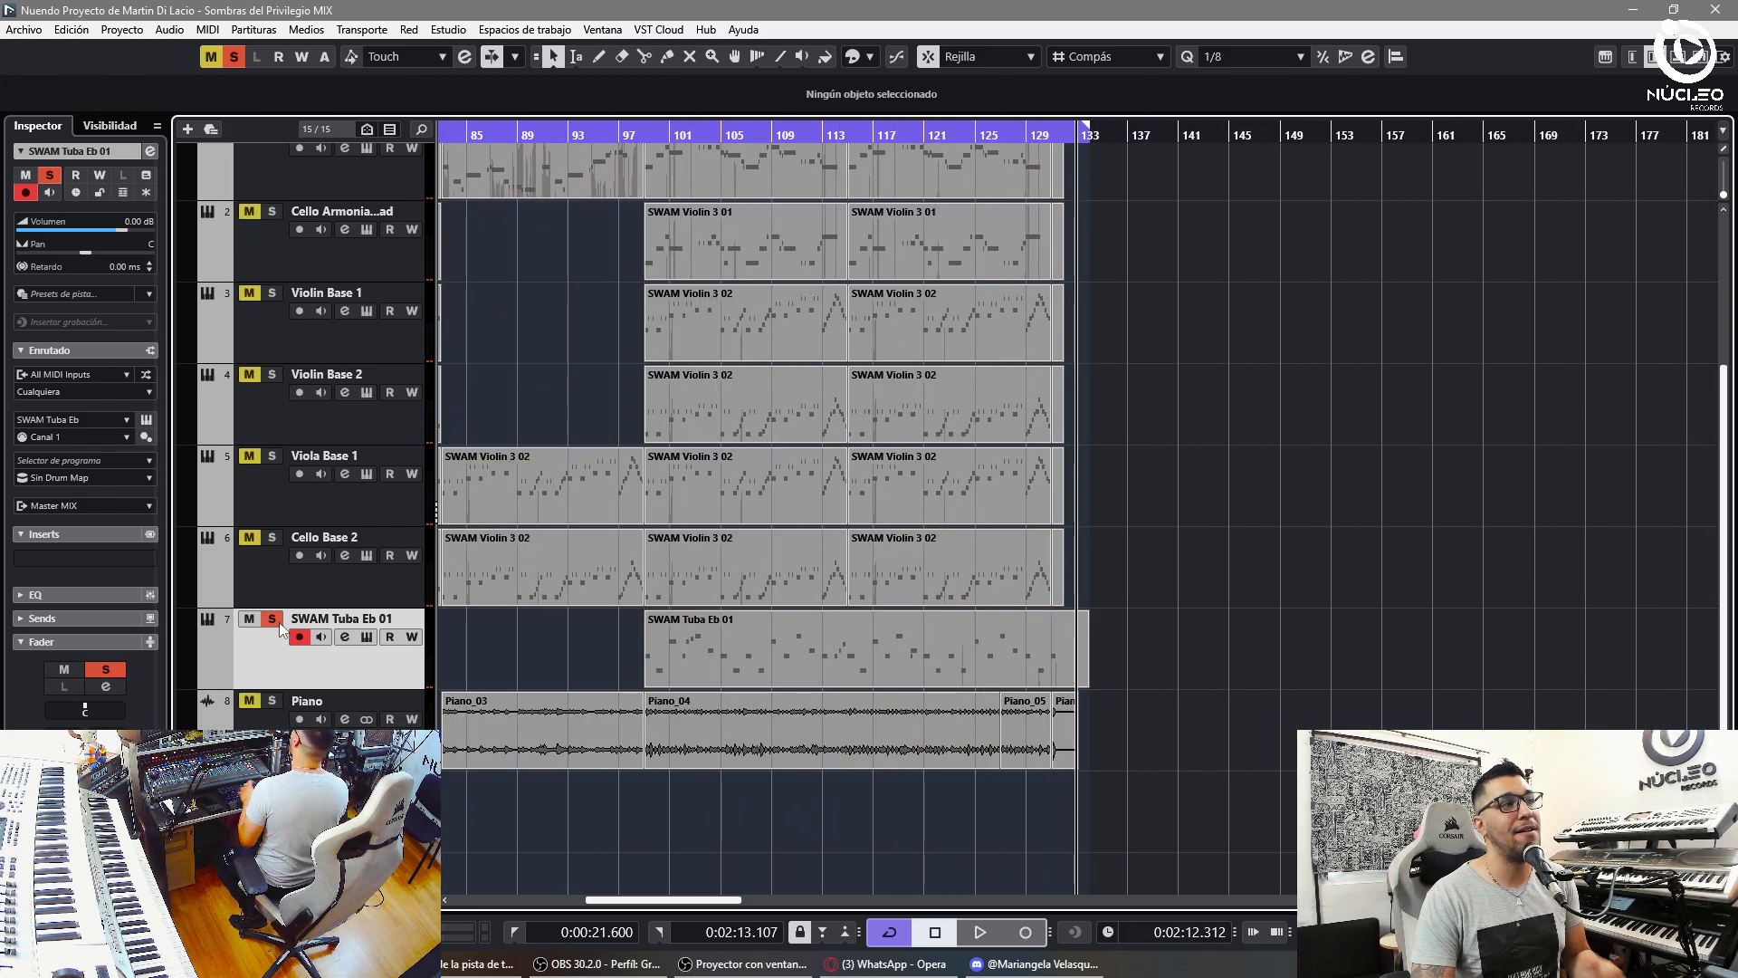
click(641, 134)
key(space)
key(h)
key(h)
key(h)
key(h)
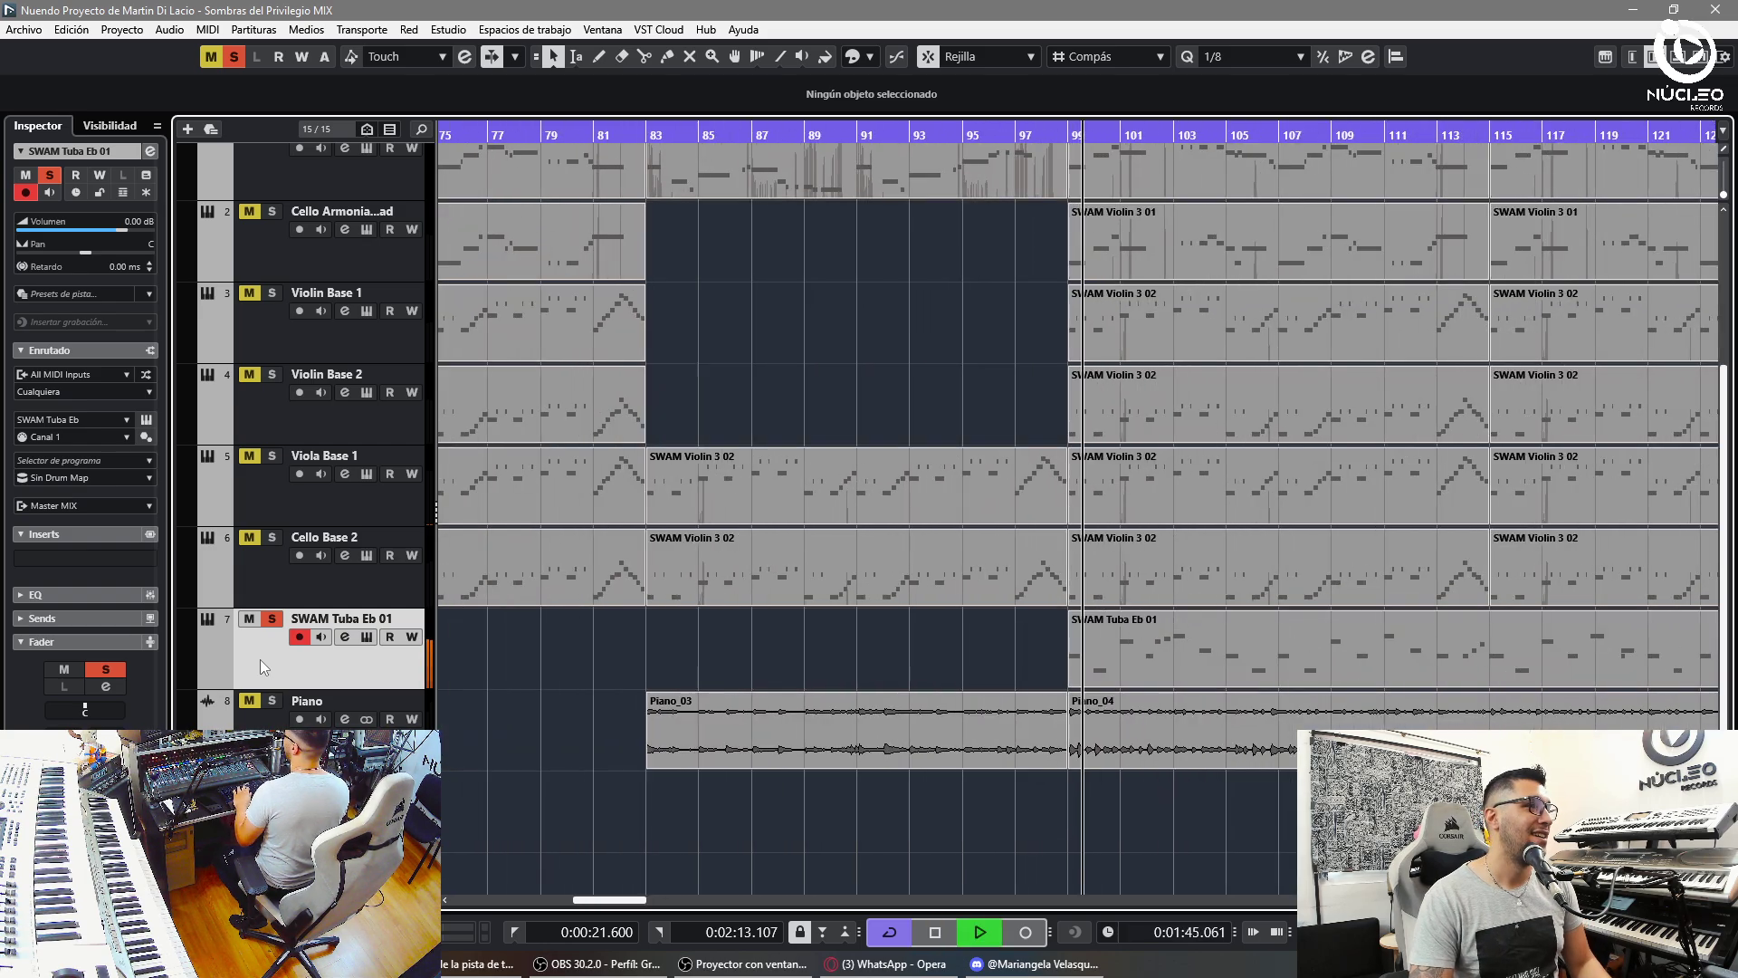
key(g)
click(88, 562)
- Examine the recorded tuba notes from bar 99 onwards in the key editor, then close the editor
click(1123, 631)
double_click(1150, 636)
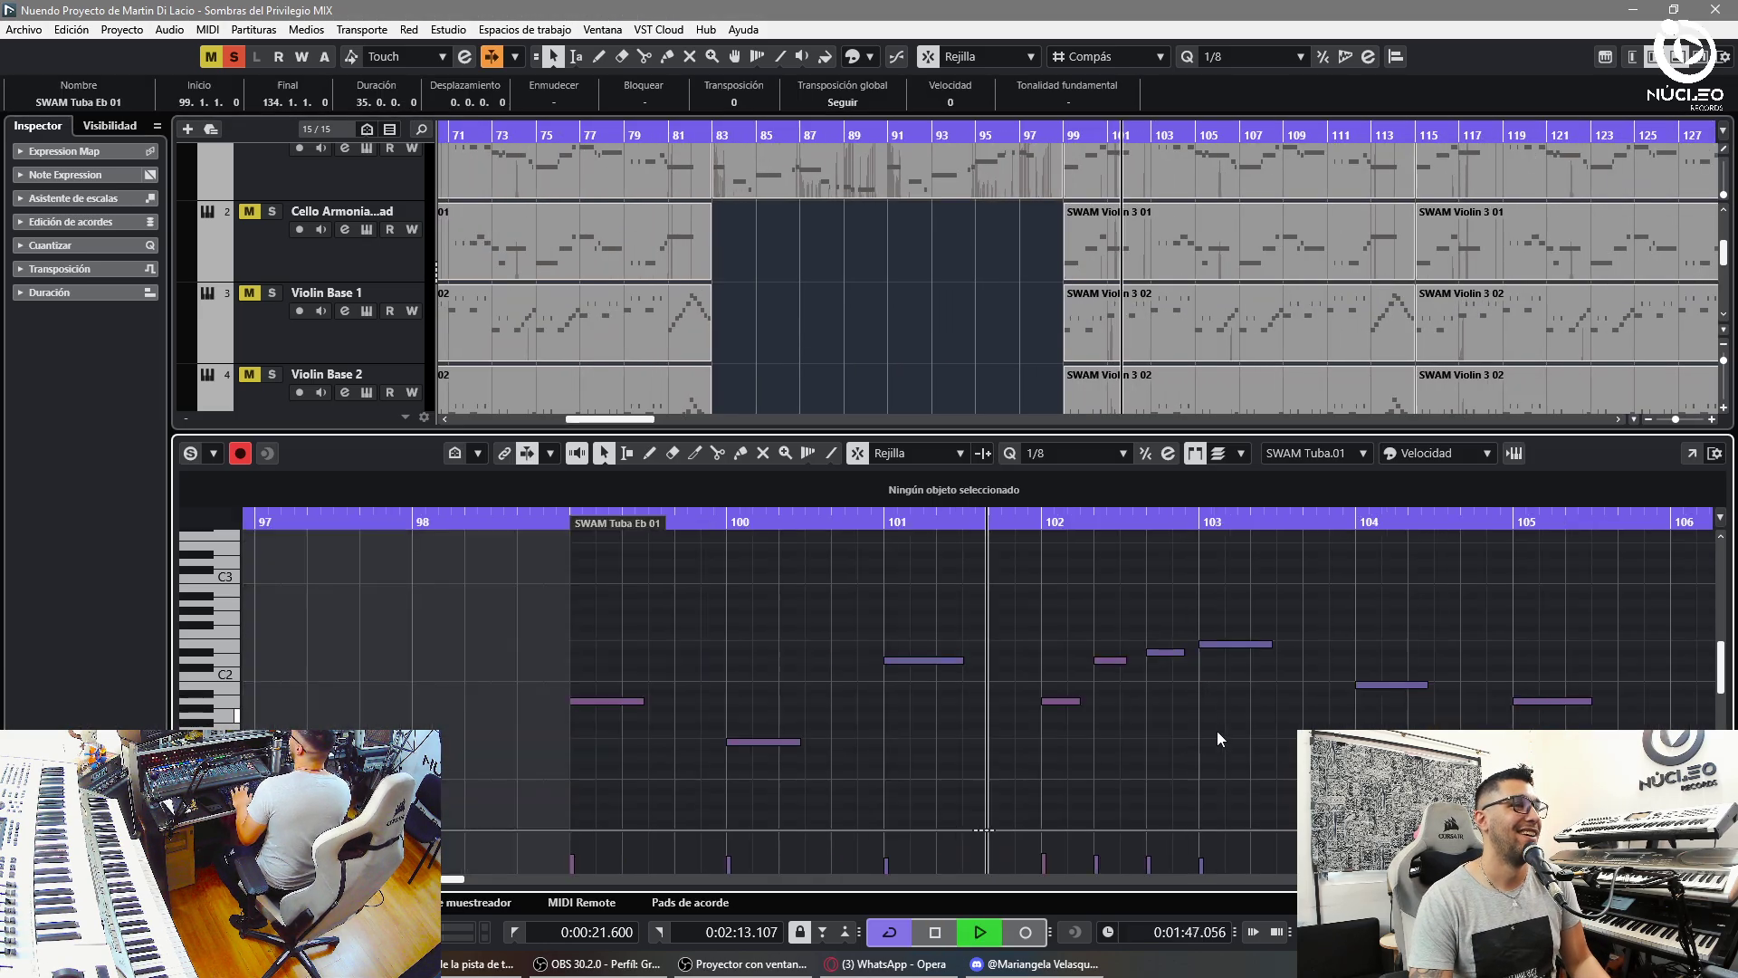
key(g)
key(g)
key(g)
key(g)
key(g)
key(g)
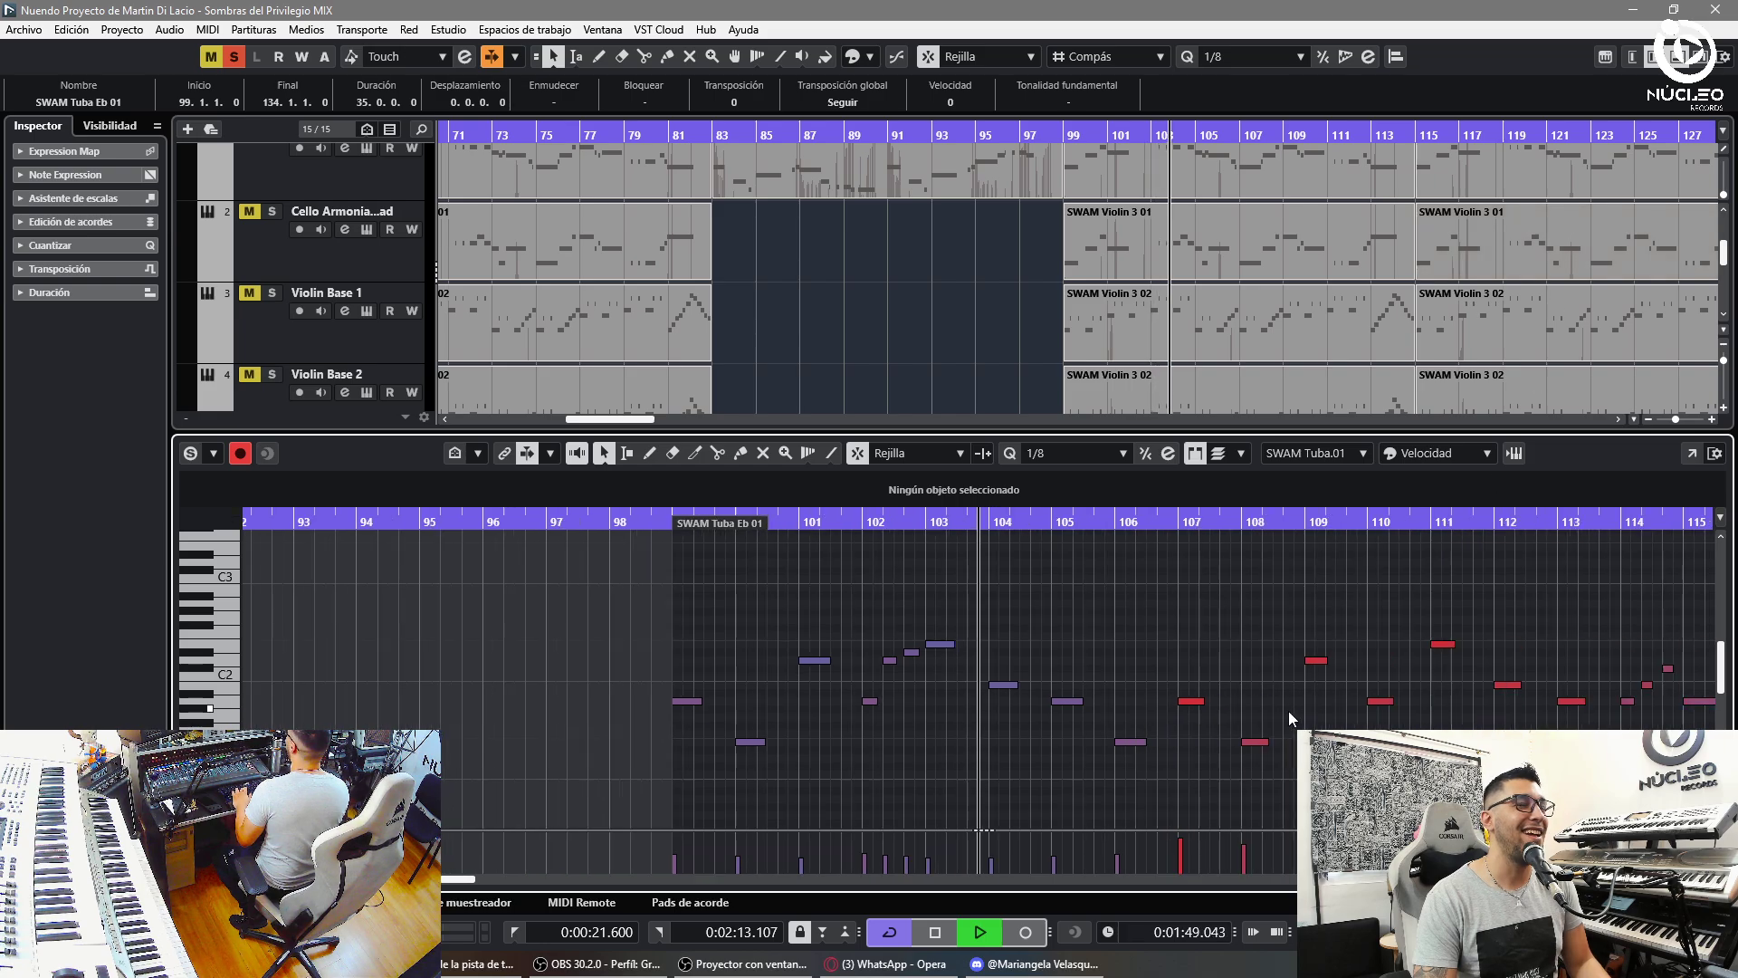
click(1678, 57)
- Set the SWAM Tuba Eb's mute to Cupwah Mute while the part plays, then close the instrument window
key(g)
key(h)
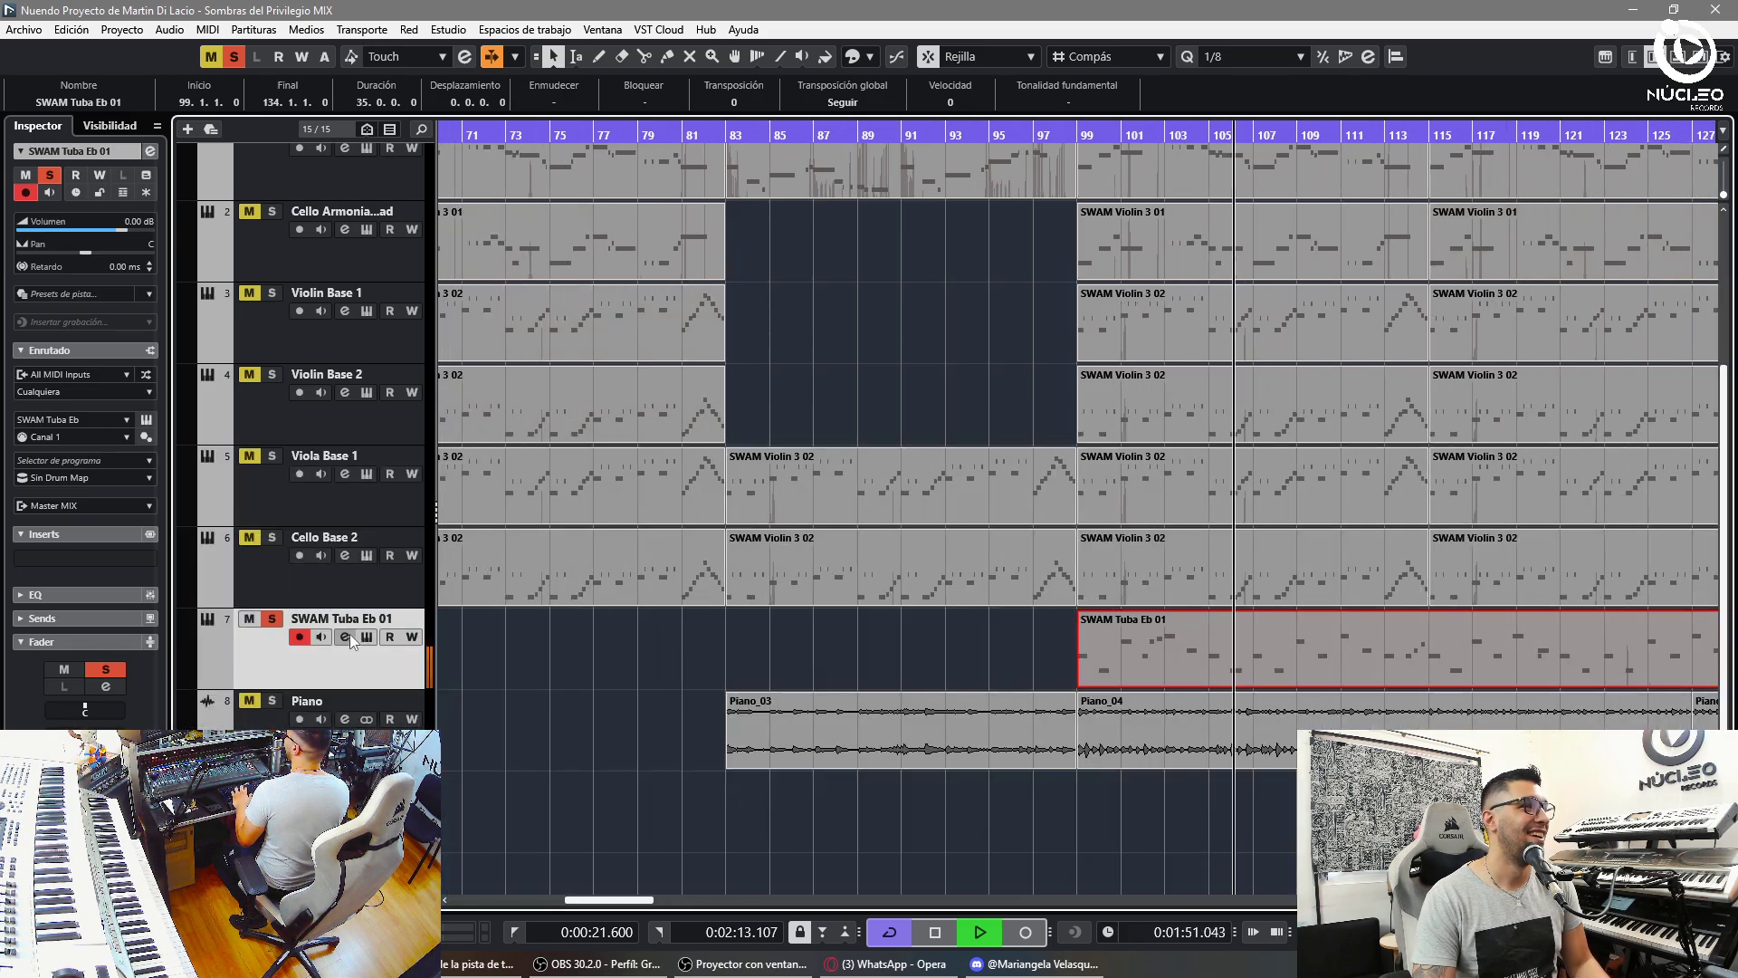
click(346, 637)
click(349, 636)
click(366, 636)
click(1062, 623)
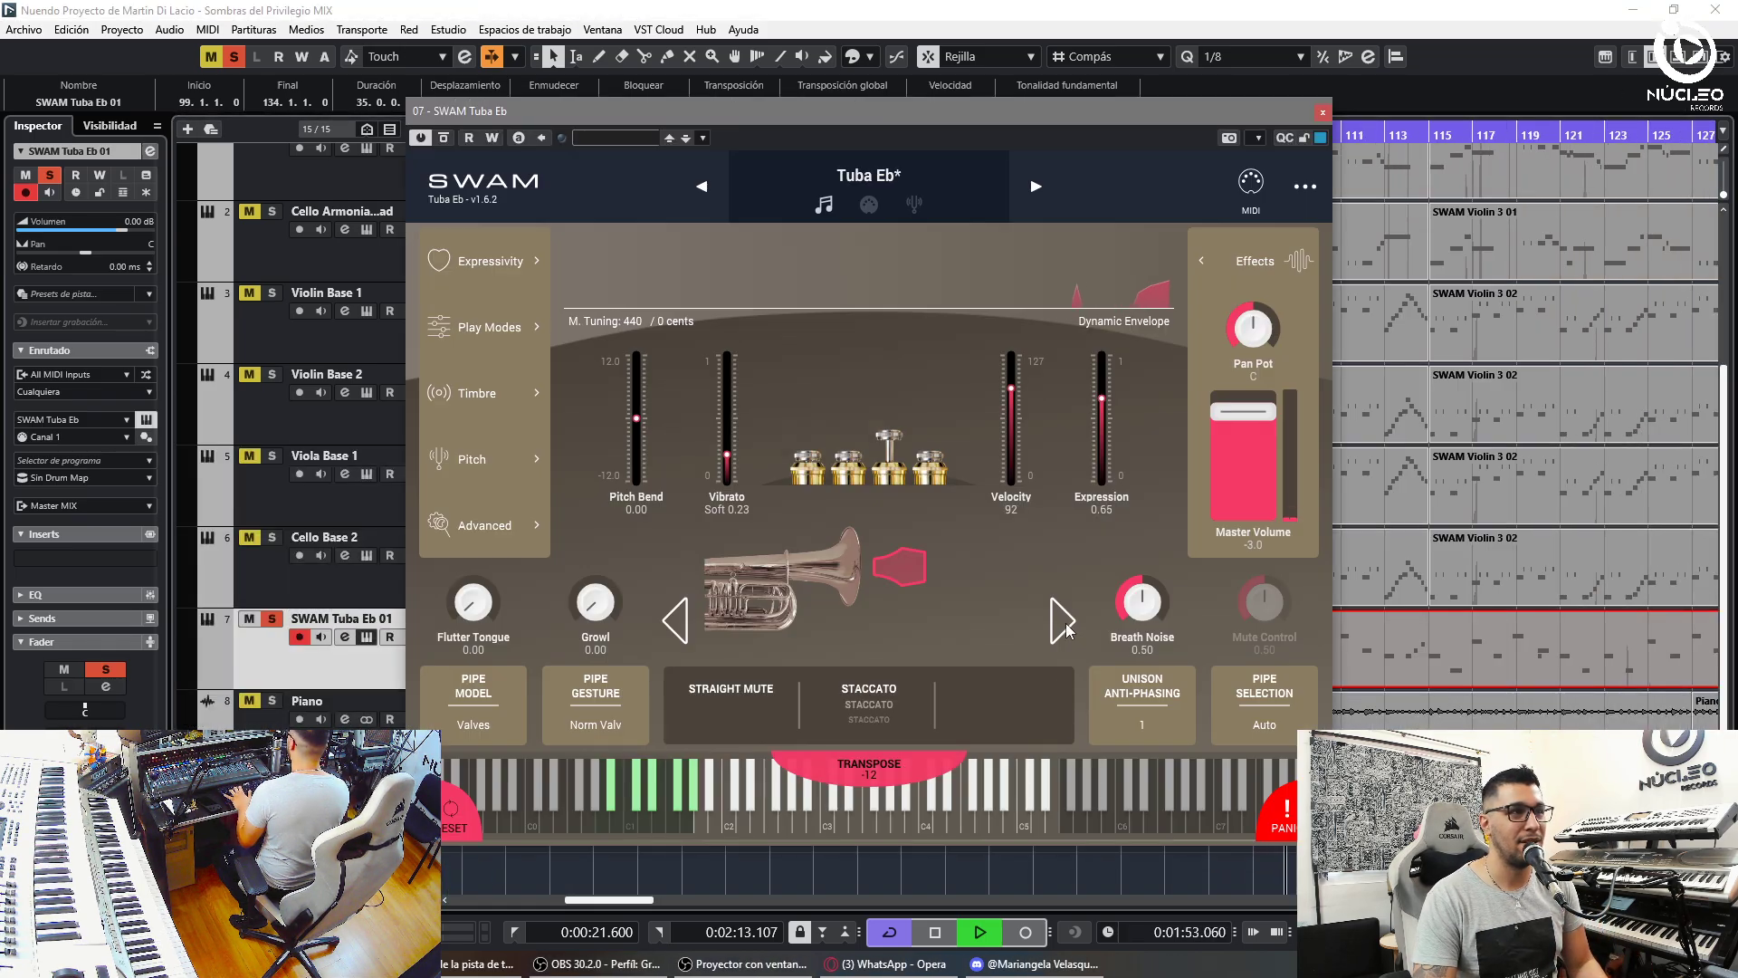
click(1062, 623)
click(1064, 625)
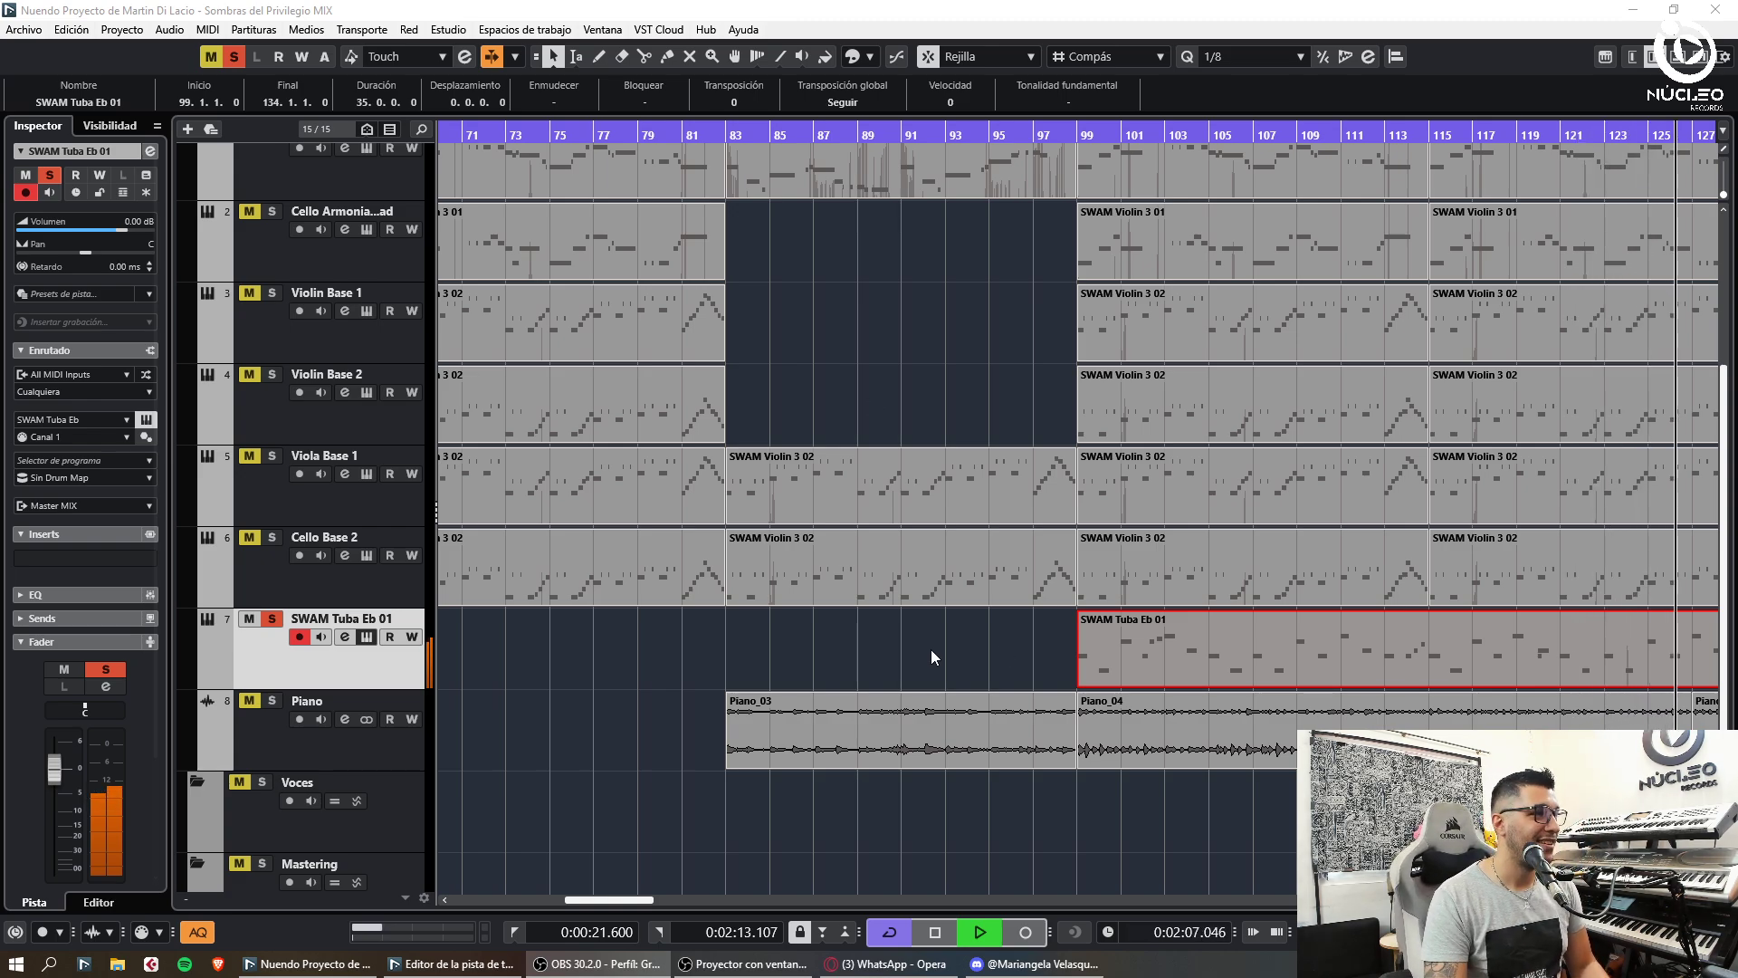
key(space)
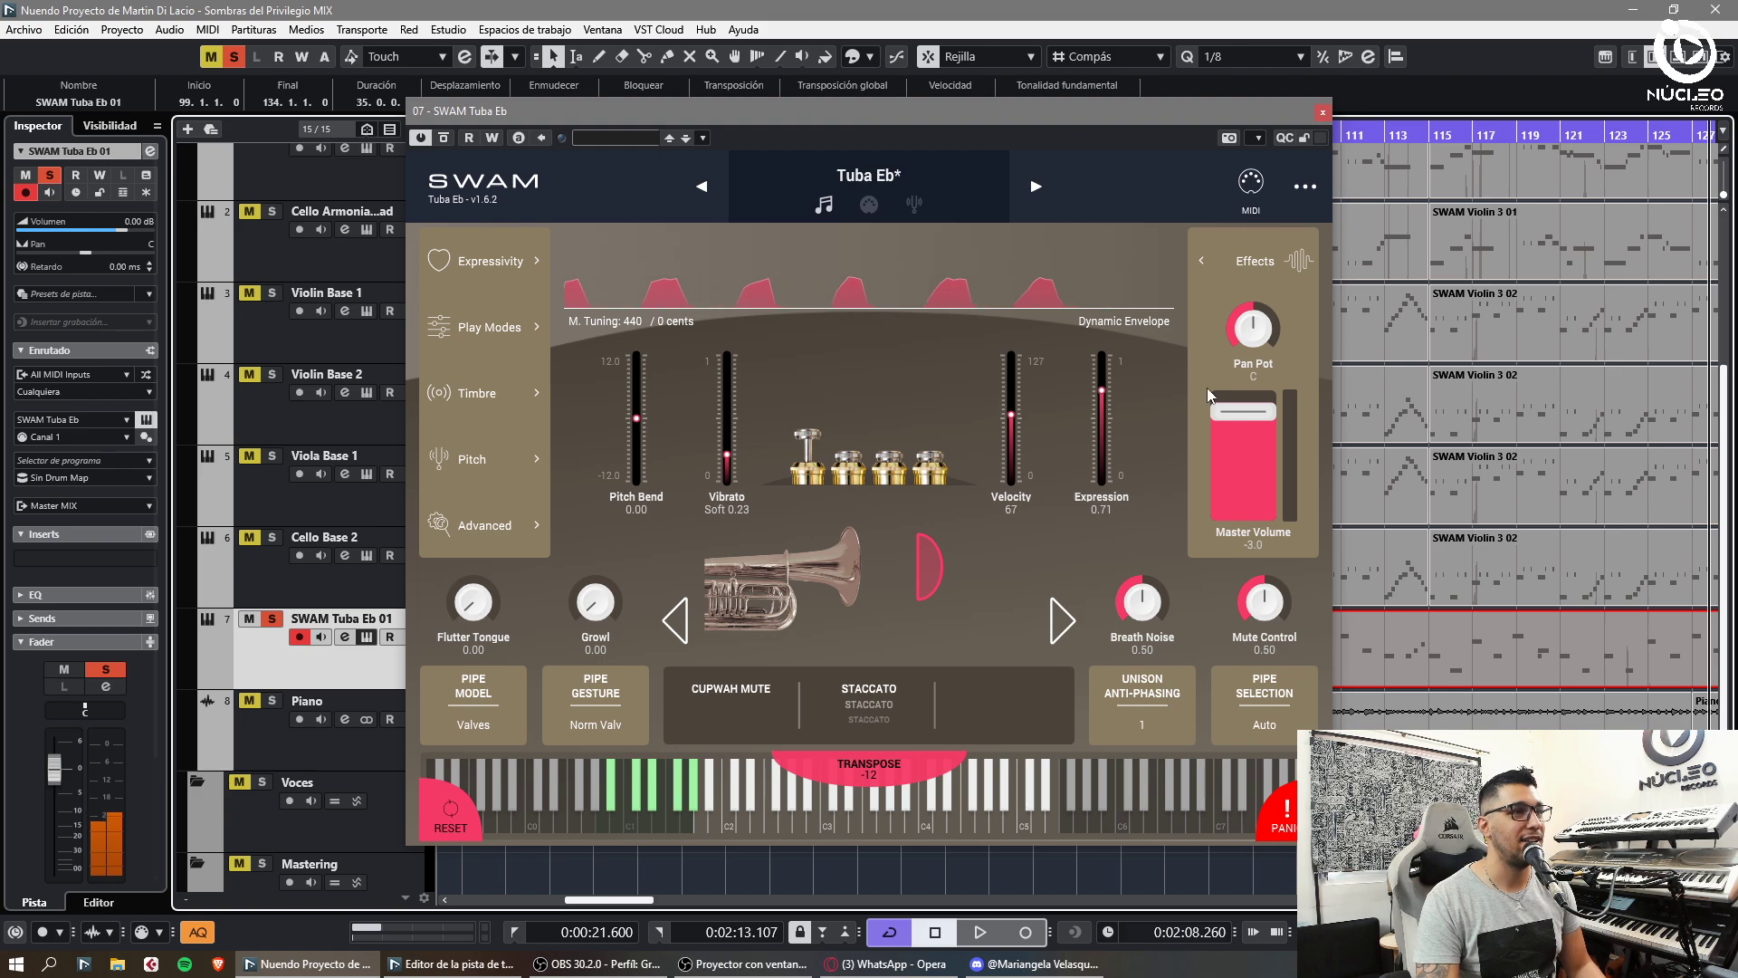
key(space)
click(1323, 112)
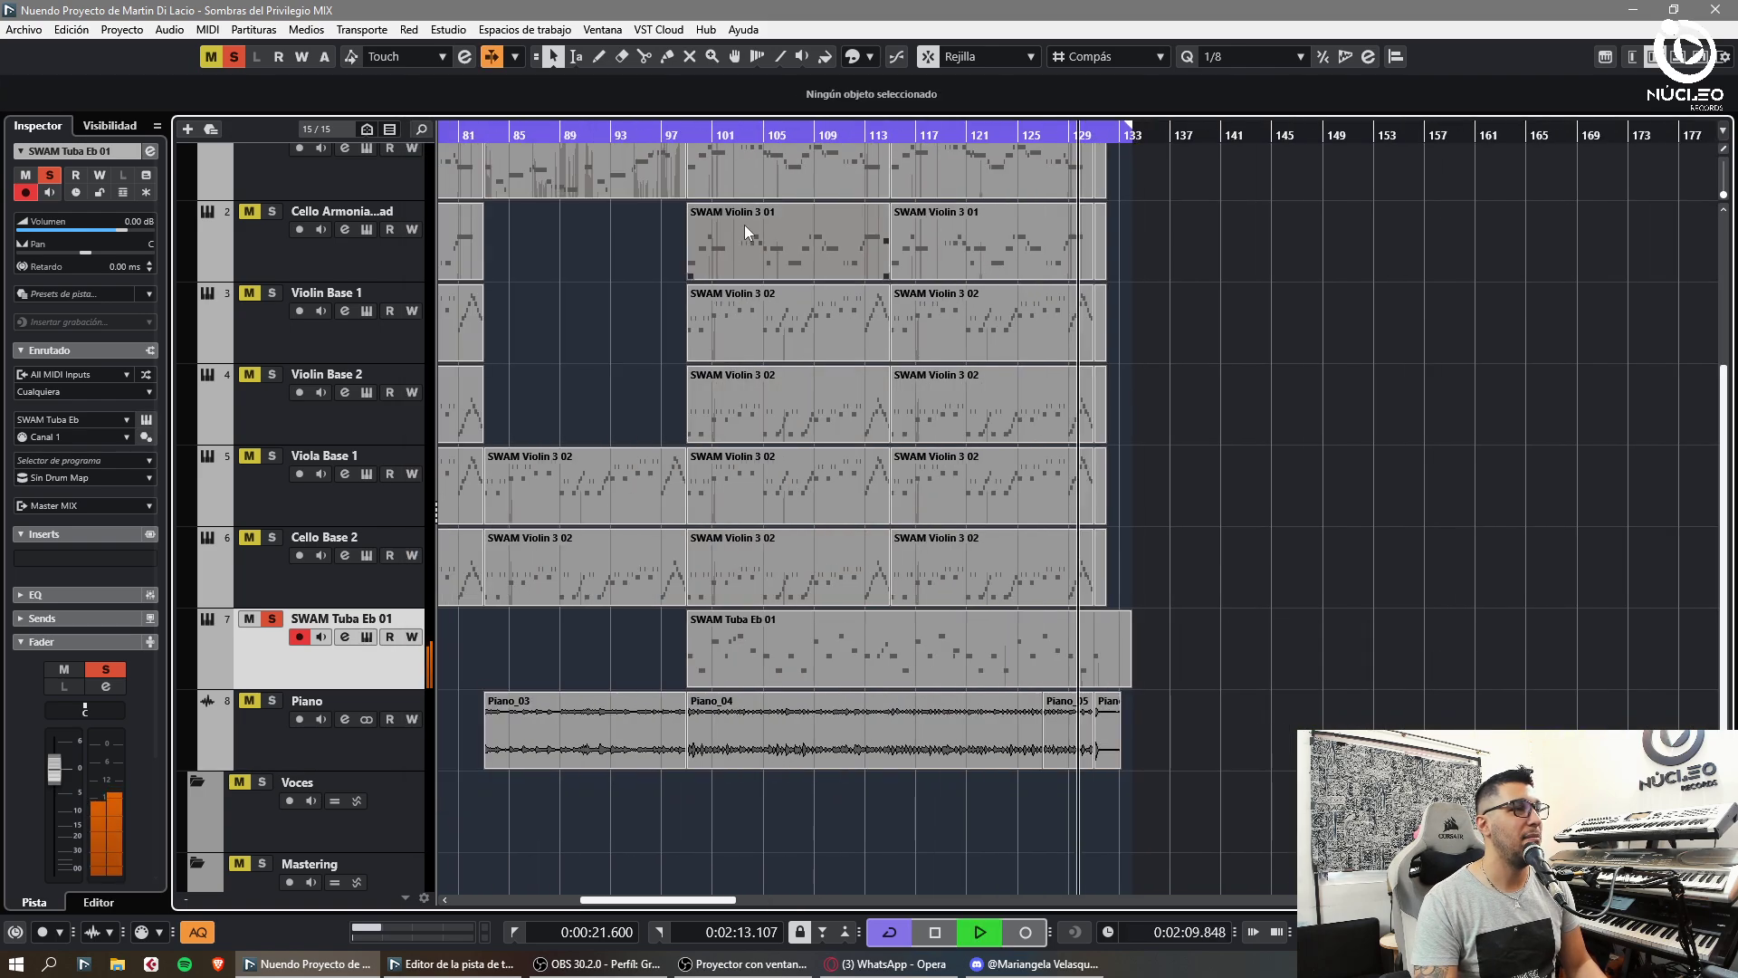
- Replay the tuba from bar 99, insert a CLA-3A Stereo compressor on its track, and adjust the peak reduction to about 5.3
key(space)
key(space)
click(79, 559)
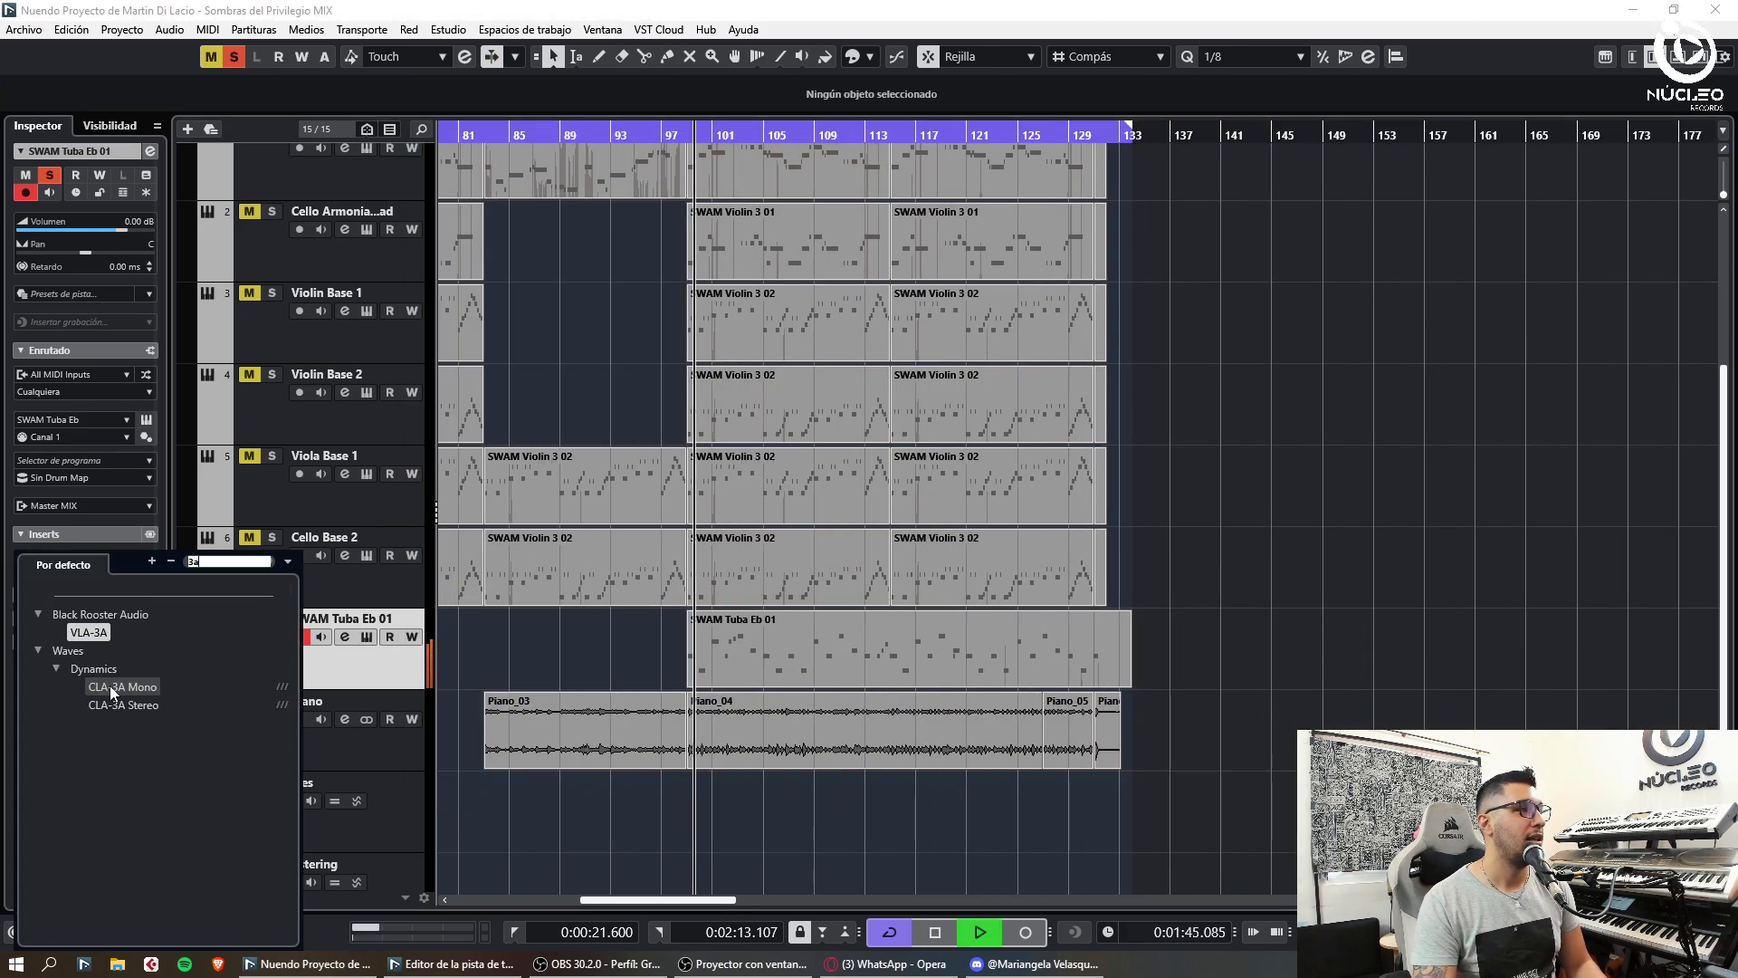
click(116, 704)
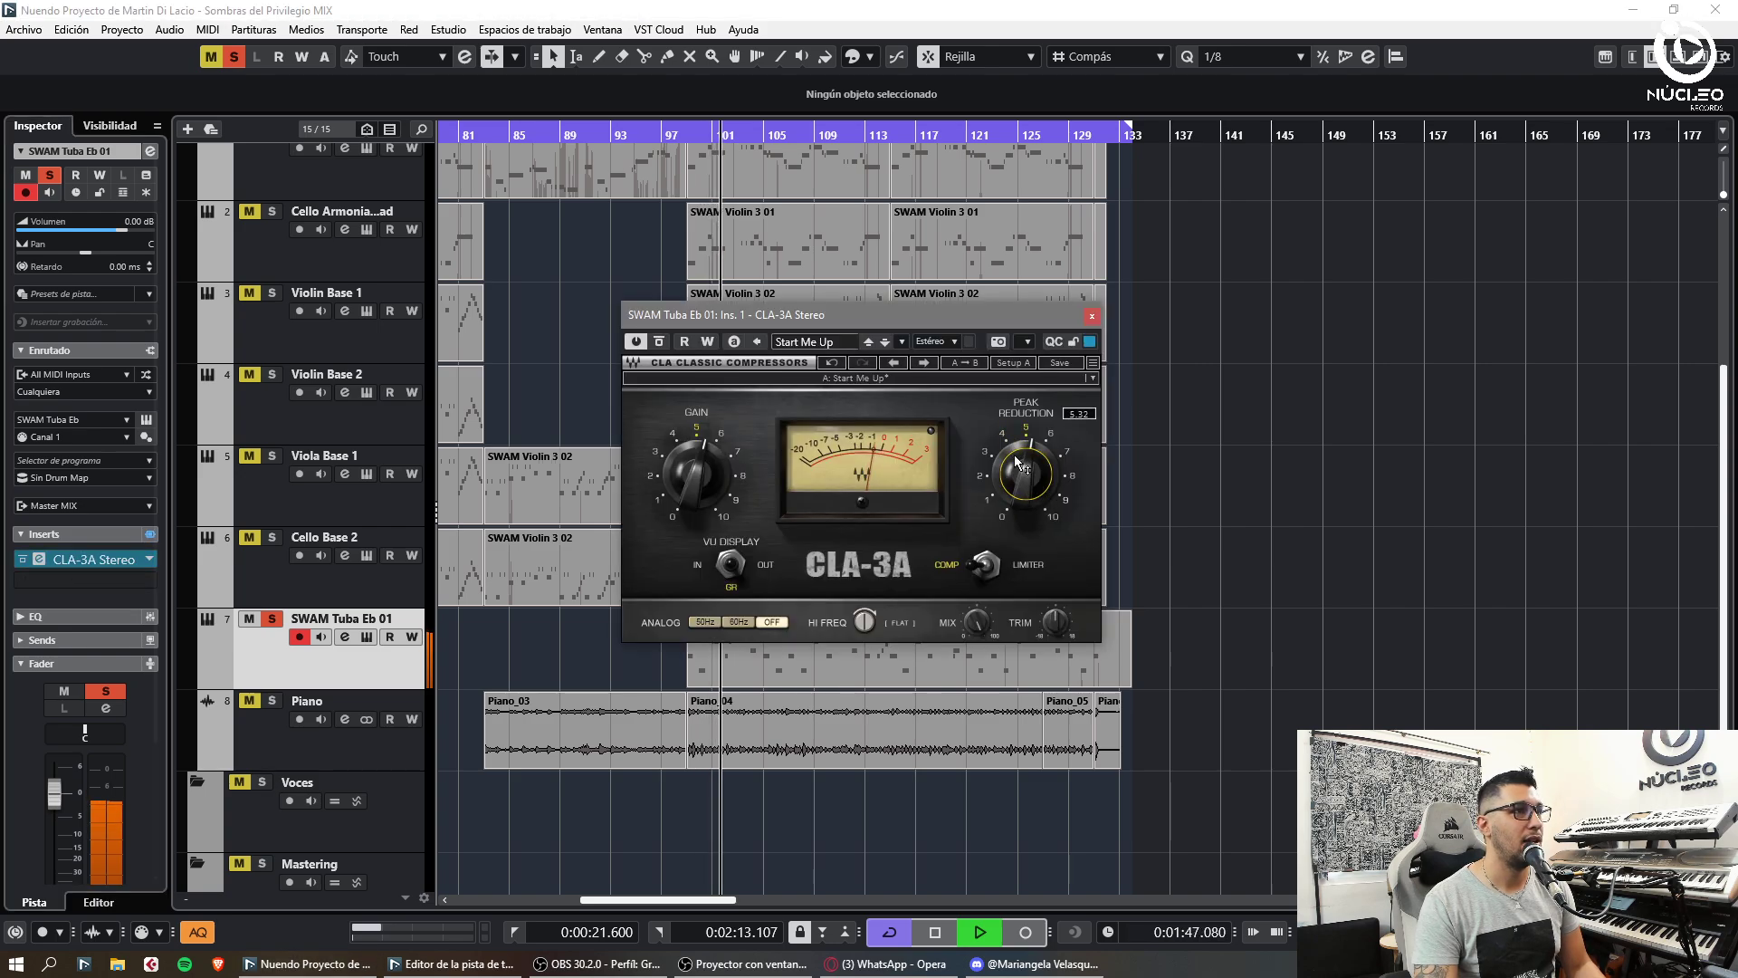
click(1092, 317)
- Insert FabFilter Pro-Q 3 after the compressor on the tuba track and add a 24 dB/oct low cut at about 34 Hz
click(54, 577)
text(fabf)
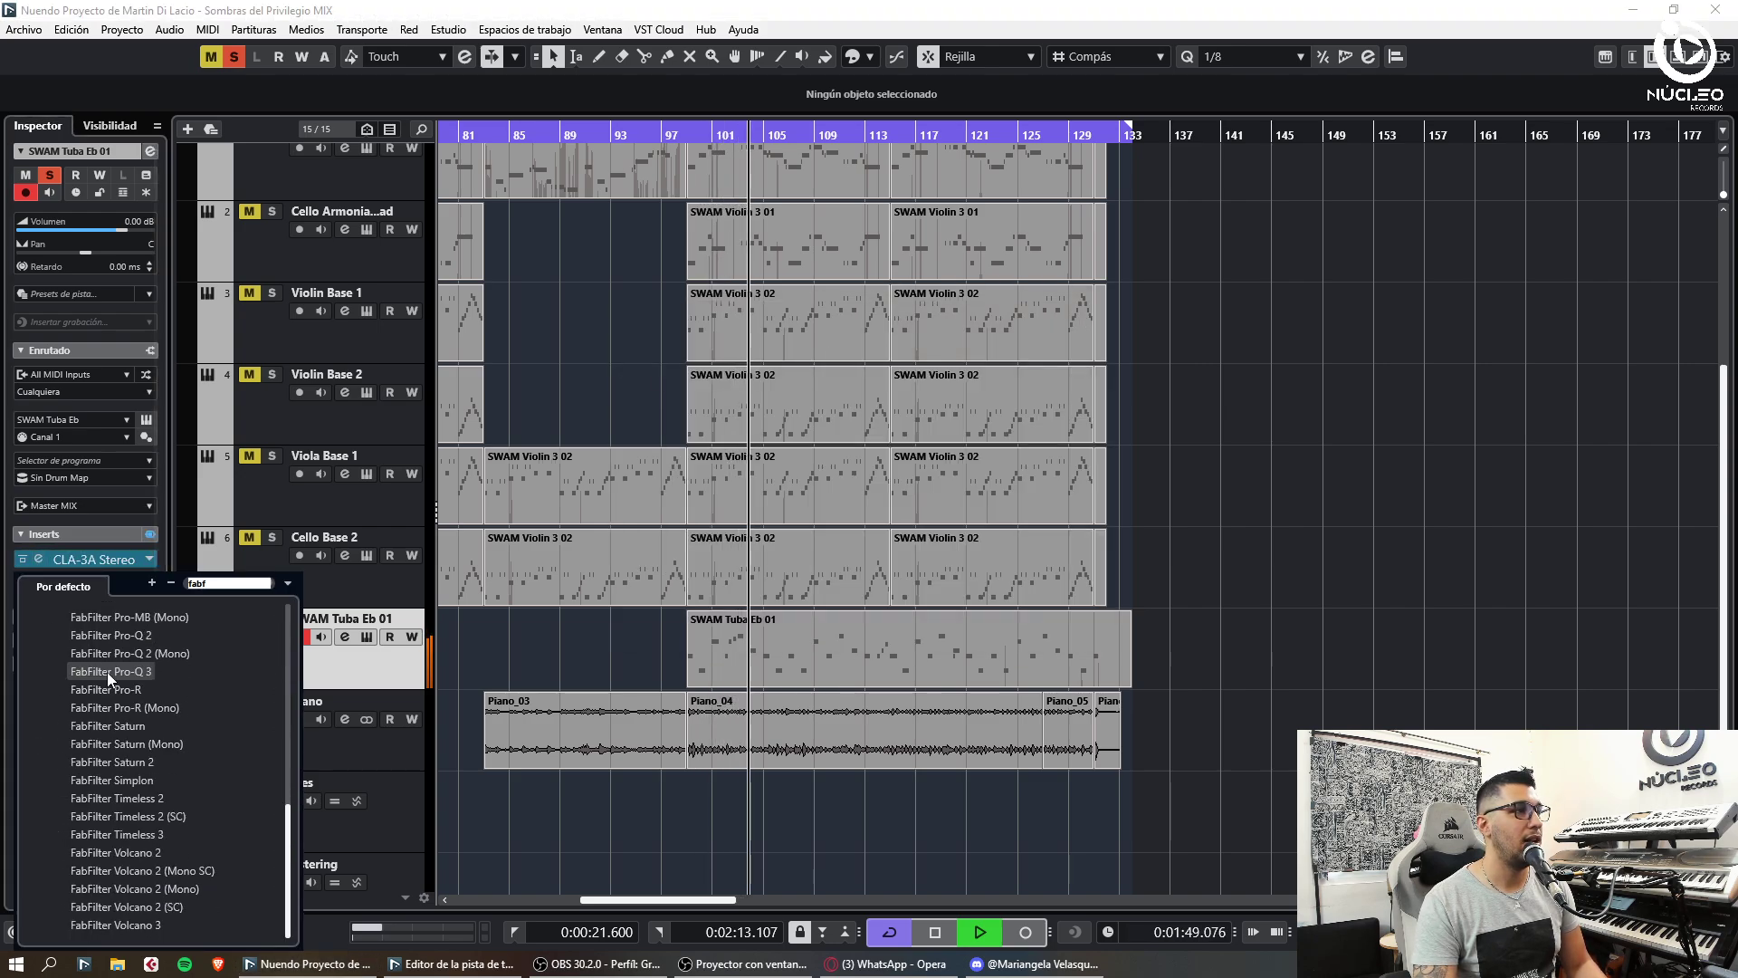
click(138, 675)
click(779, 397)
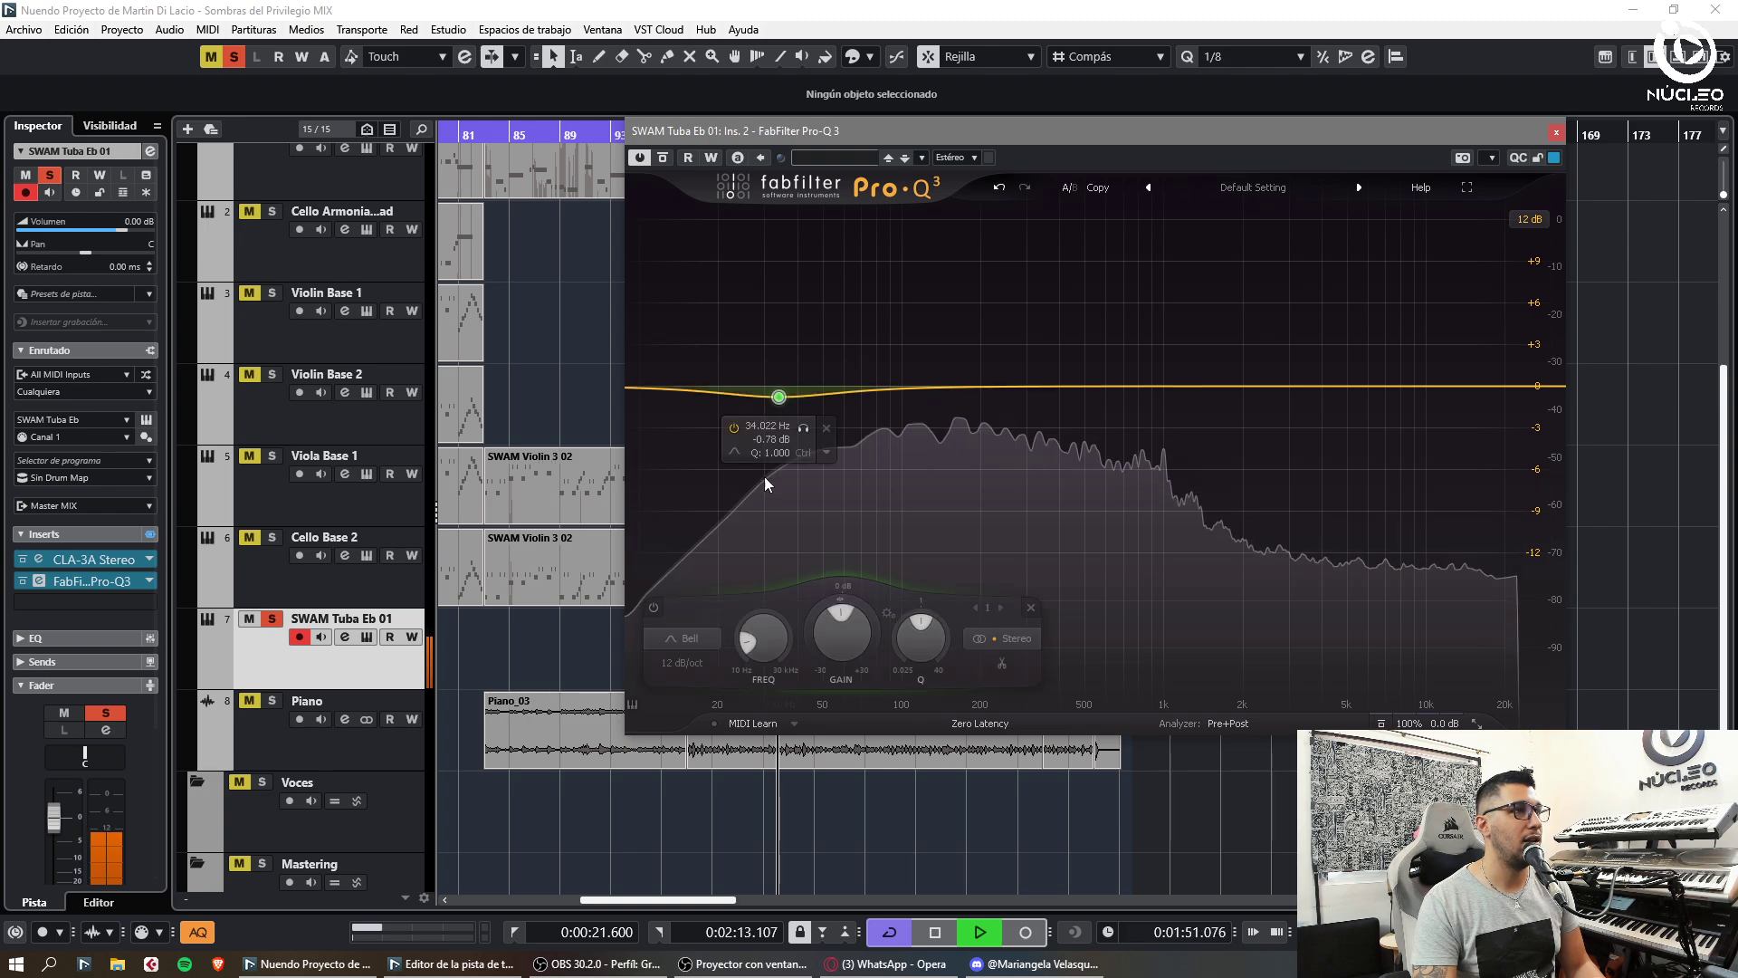
click(683, 639)
click(688, 503)
click(683, 663)
click(704, 745)
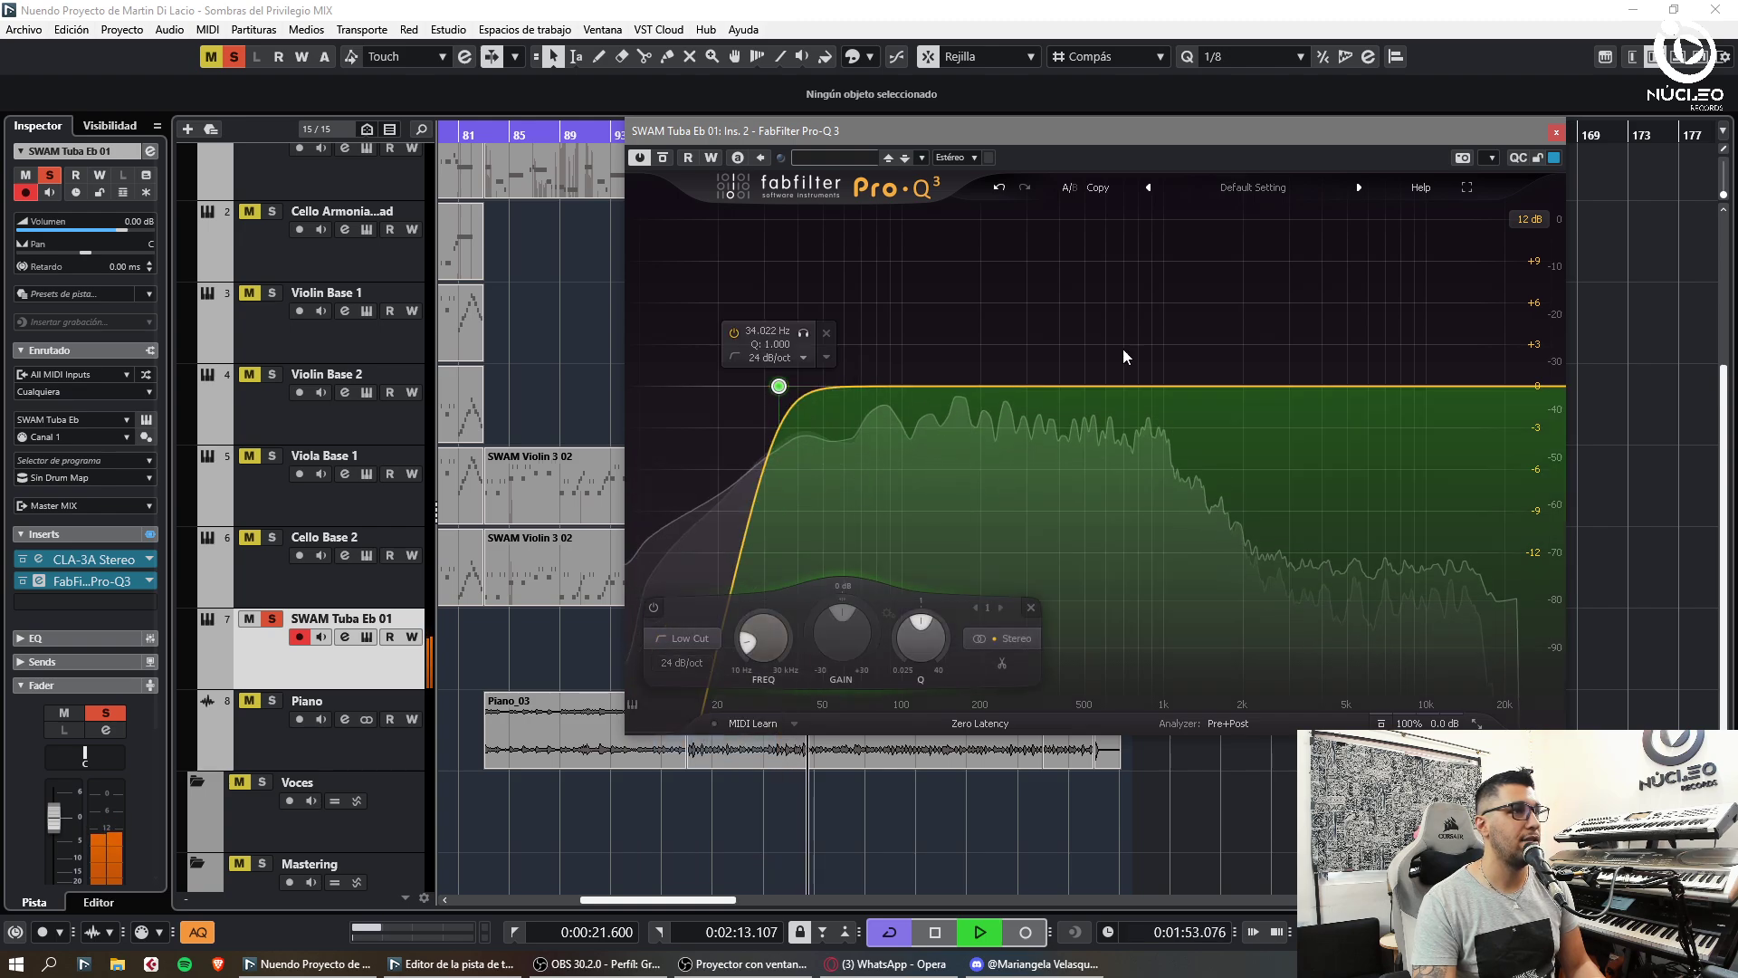
- Add a second equalizer band in the tuba's midrange, pull it down into a cut, and close the Pro-Q 3 window
double_click(1212, 359)
drag(1213, 362, 1148, 471)
mouse_move(1077, 412)
mouse_down()
mouse_move(1056, 543)
mouse_move(1065, 432)
mouse_up()
click(1556, 134)
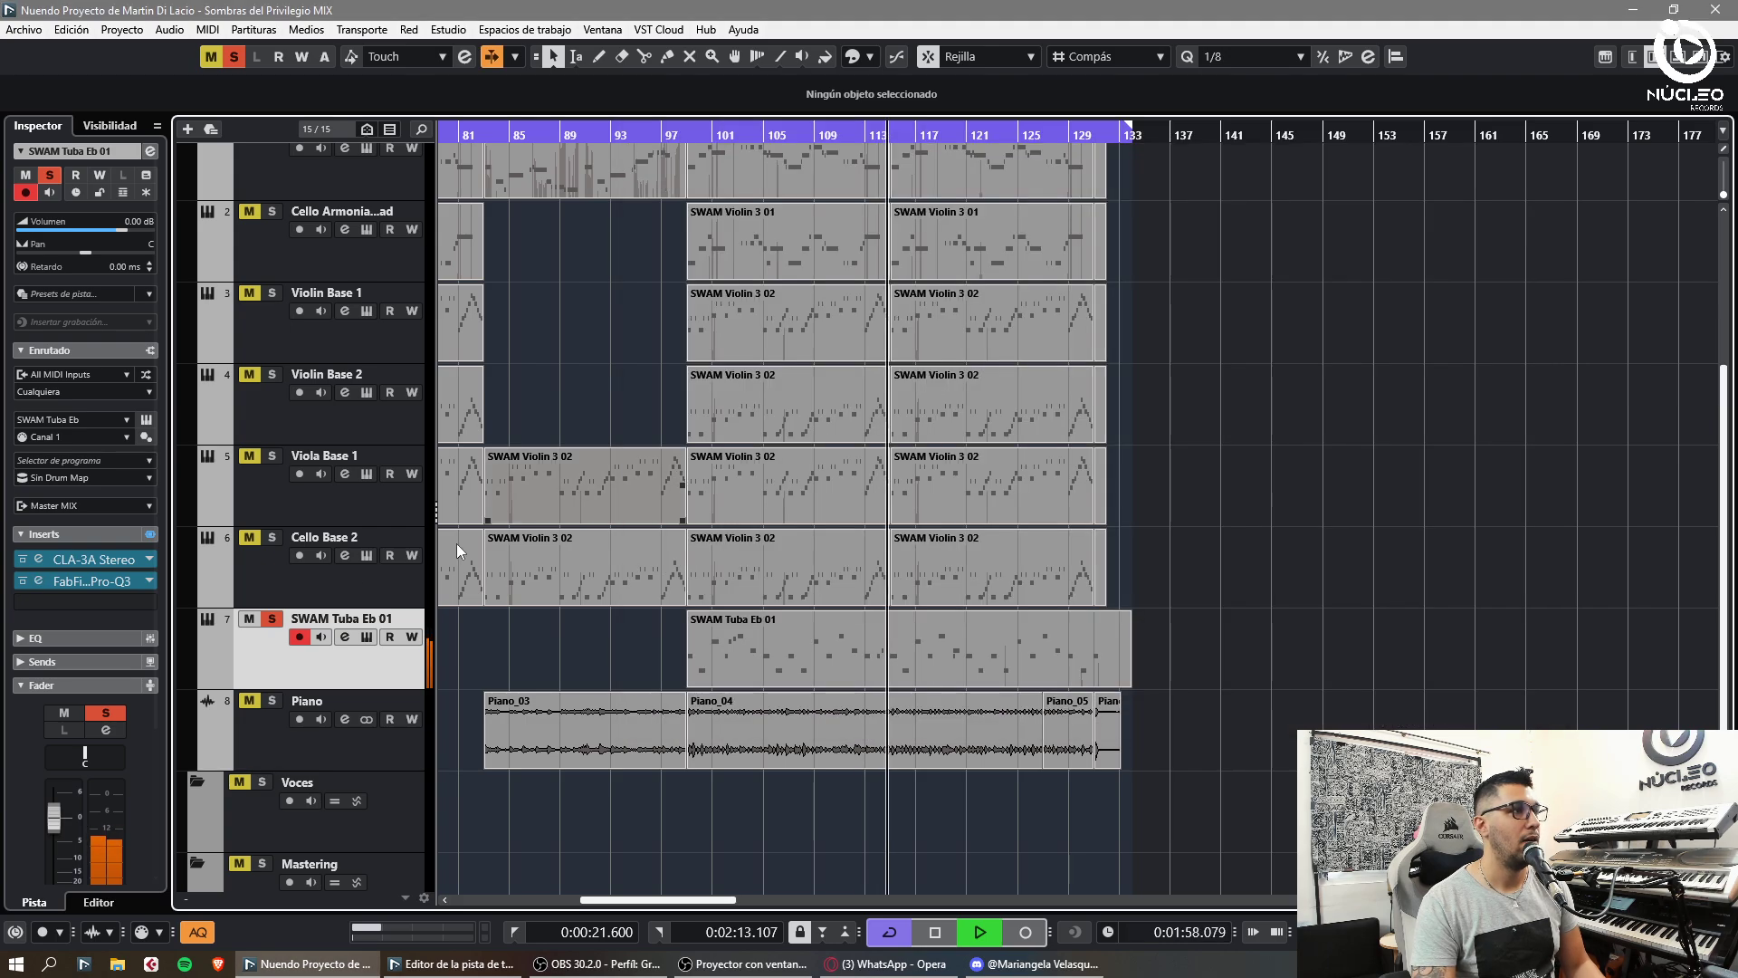
- Set the tuba track's volume to -10 dB and clear all solos so the whole arrangement plays
double_click(132, 221)
text(-10)
key(Return)
click(235, 58)
key(h)
key(h)
key(h)
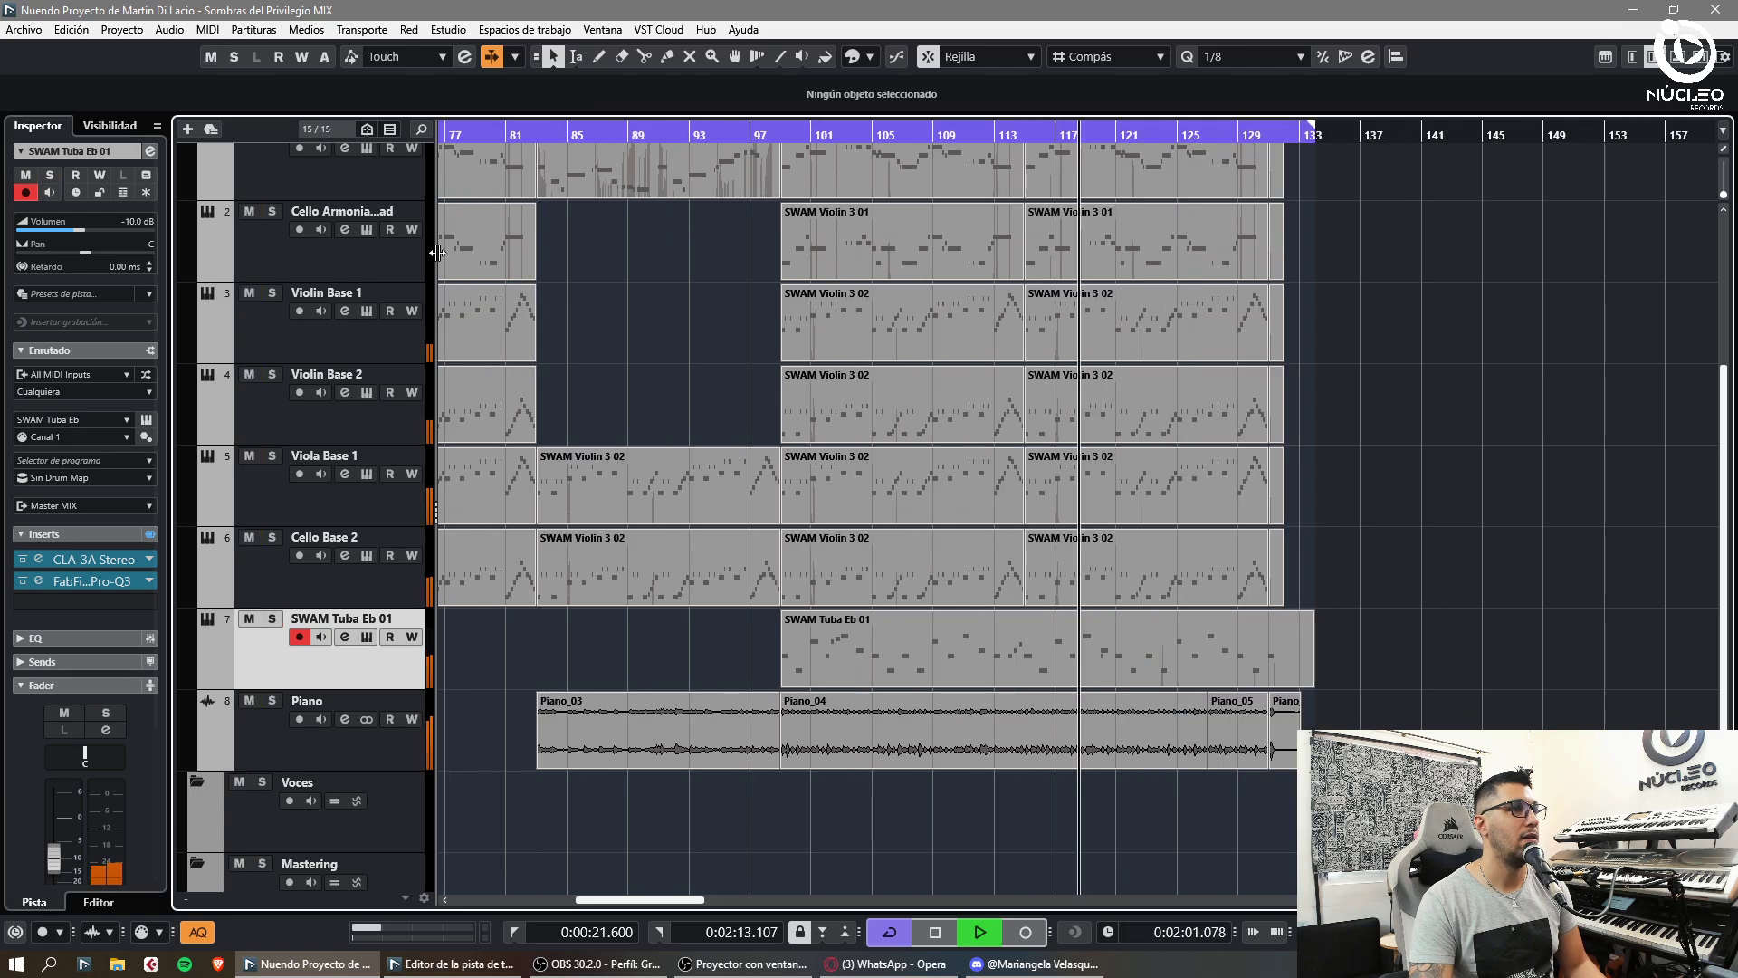
key(h)
- Restart playback from the start of the tuba part at bar 99 and open that part in the key editor
click(905, 714)
key(g)
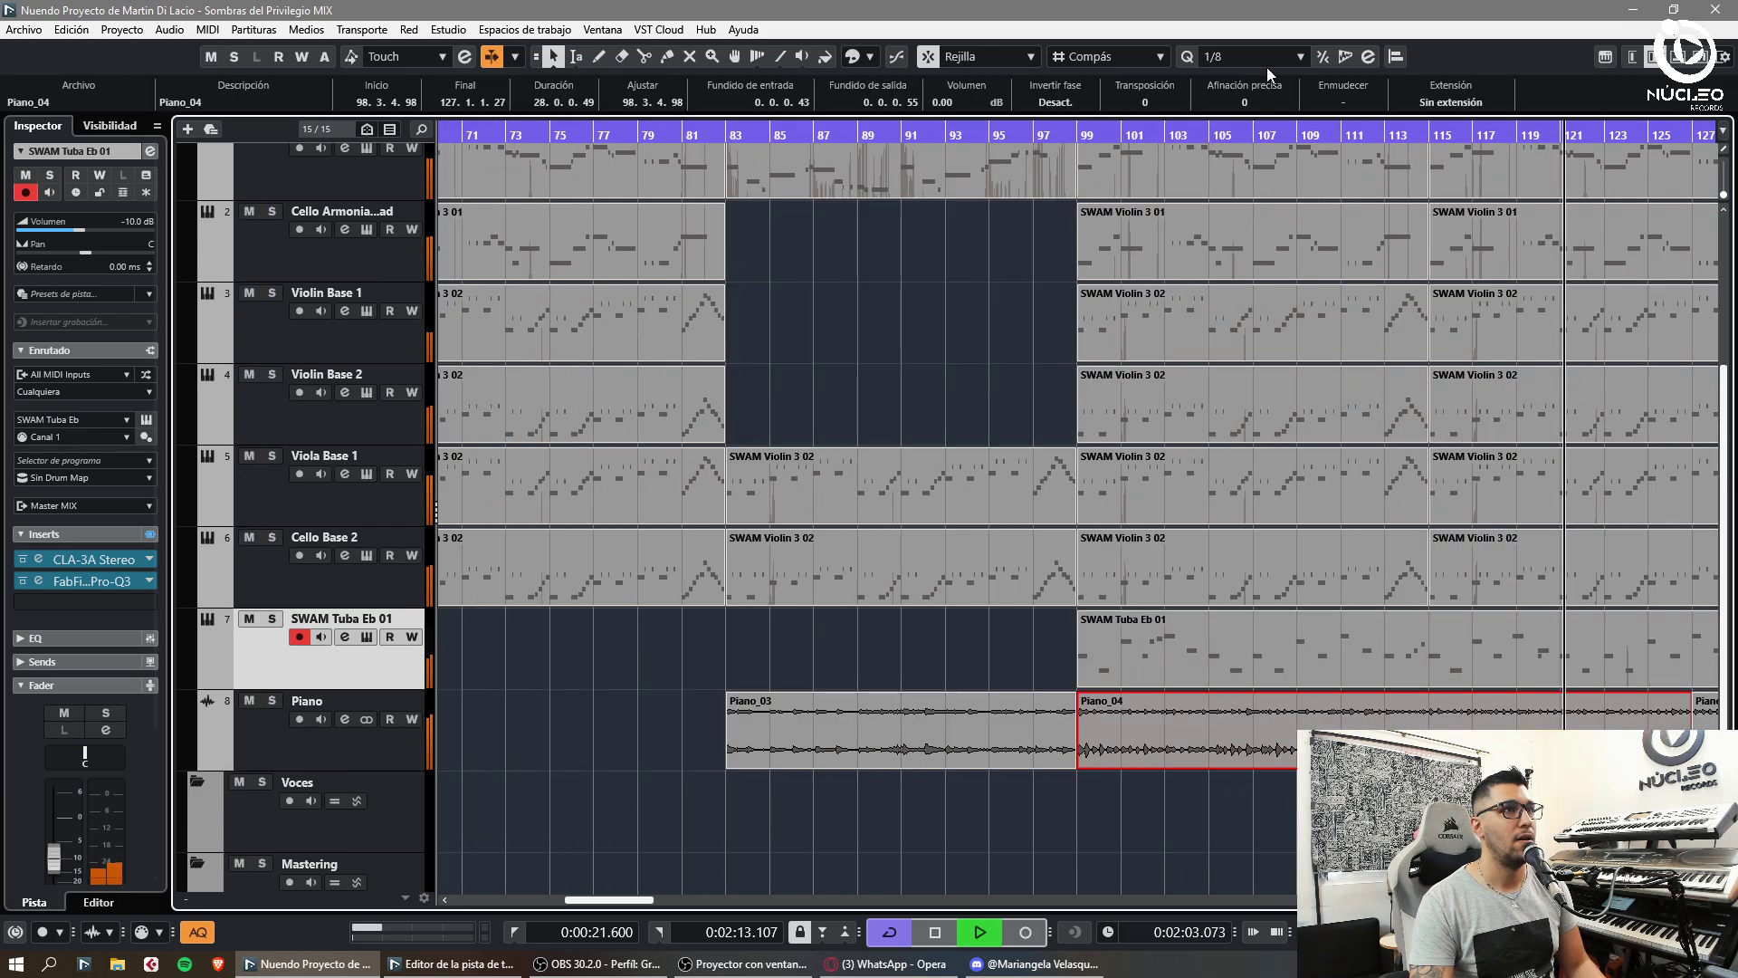
click(1150, 674)
key(l)
key(h)
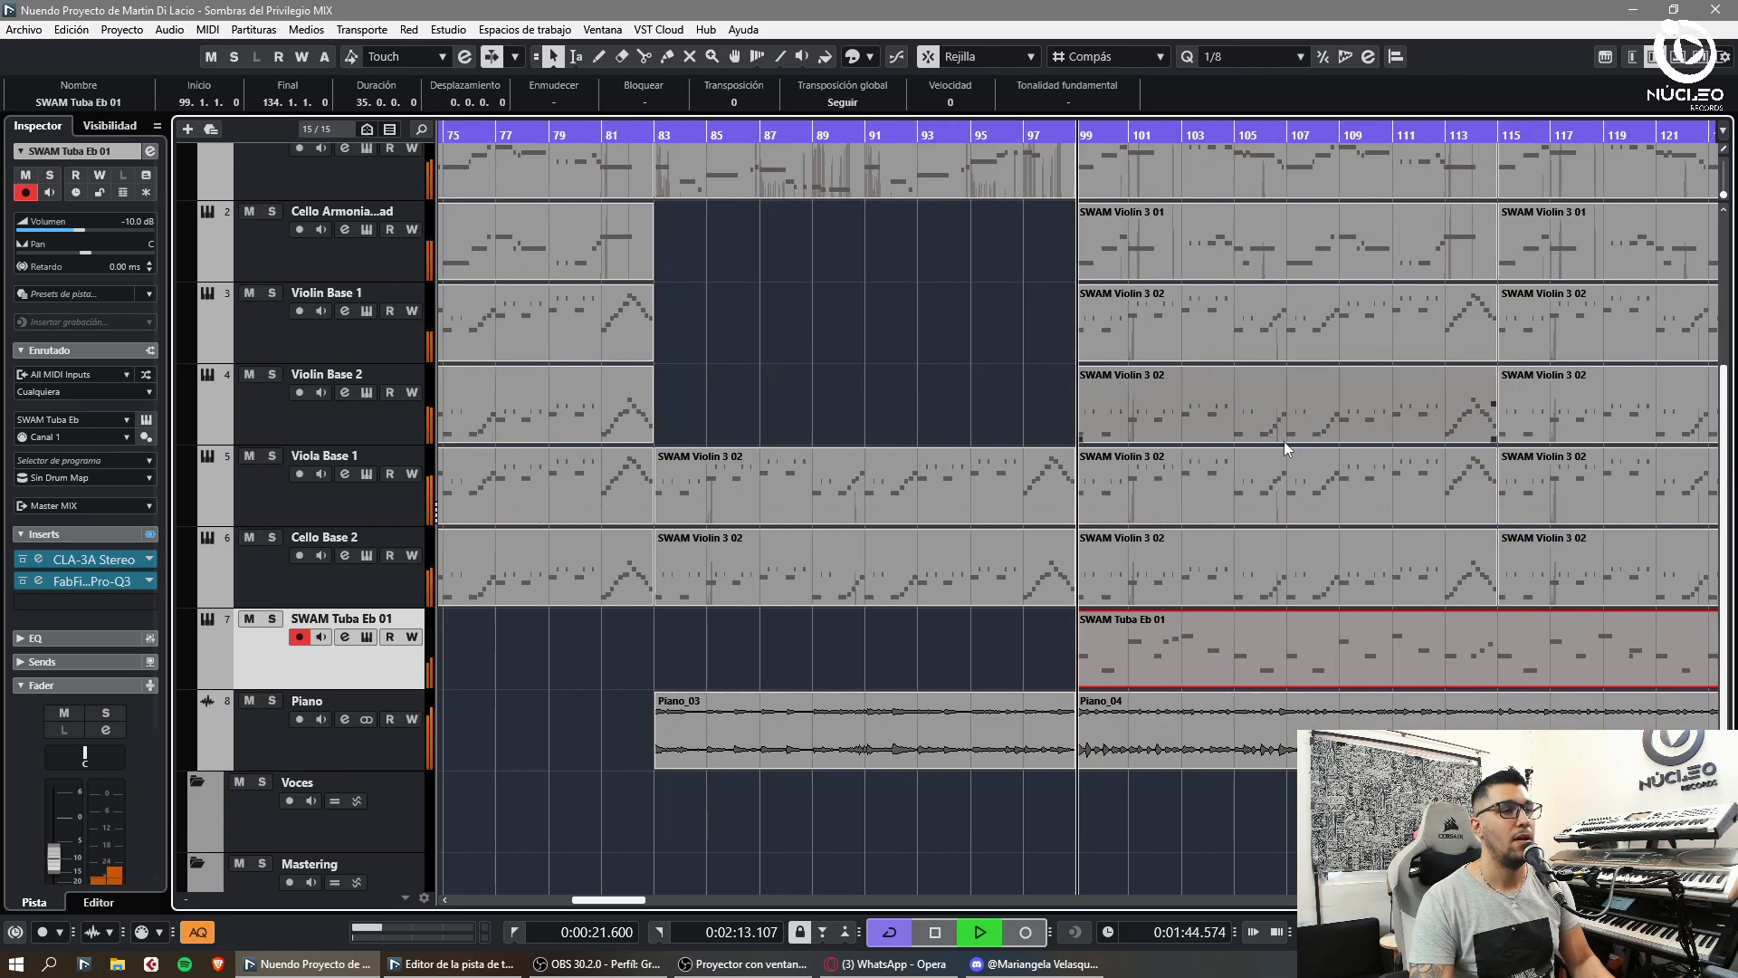
double_click(1278, 683)
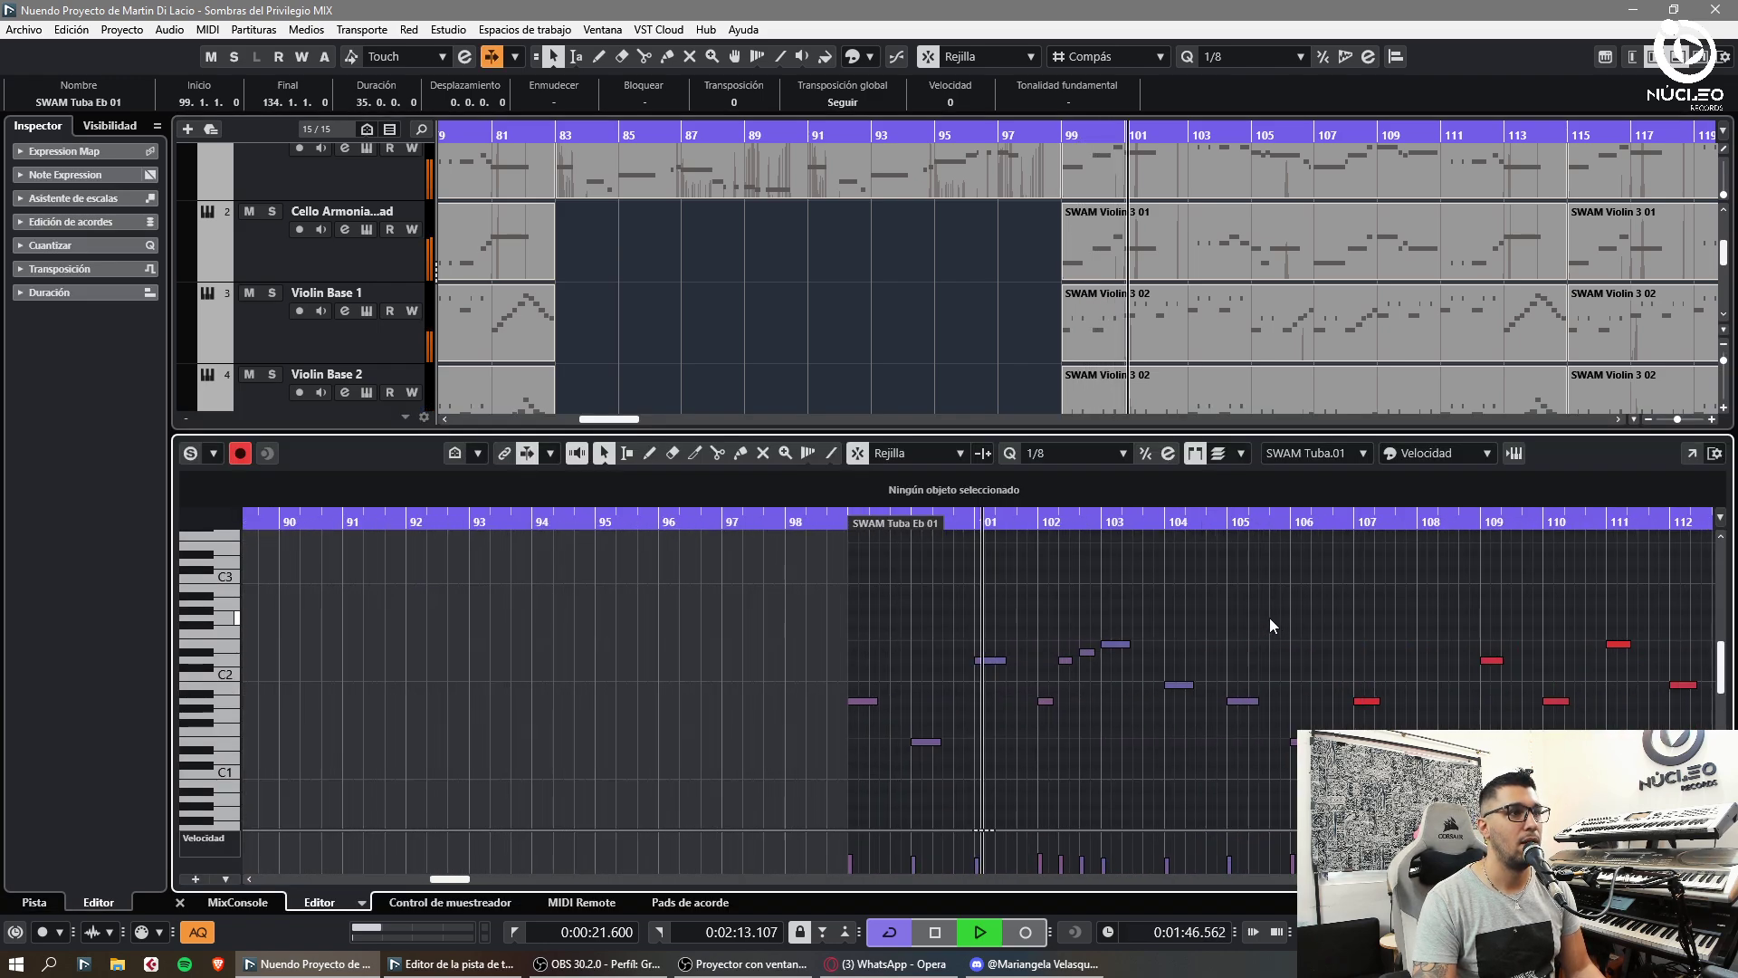
- Examine the tuba notes from bar 99 onwards in the key editor while the arrangement plays
key(h)
key(g)
key(g)
click(746, 320)
key(h)
key(h)
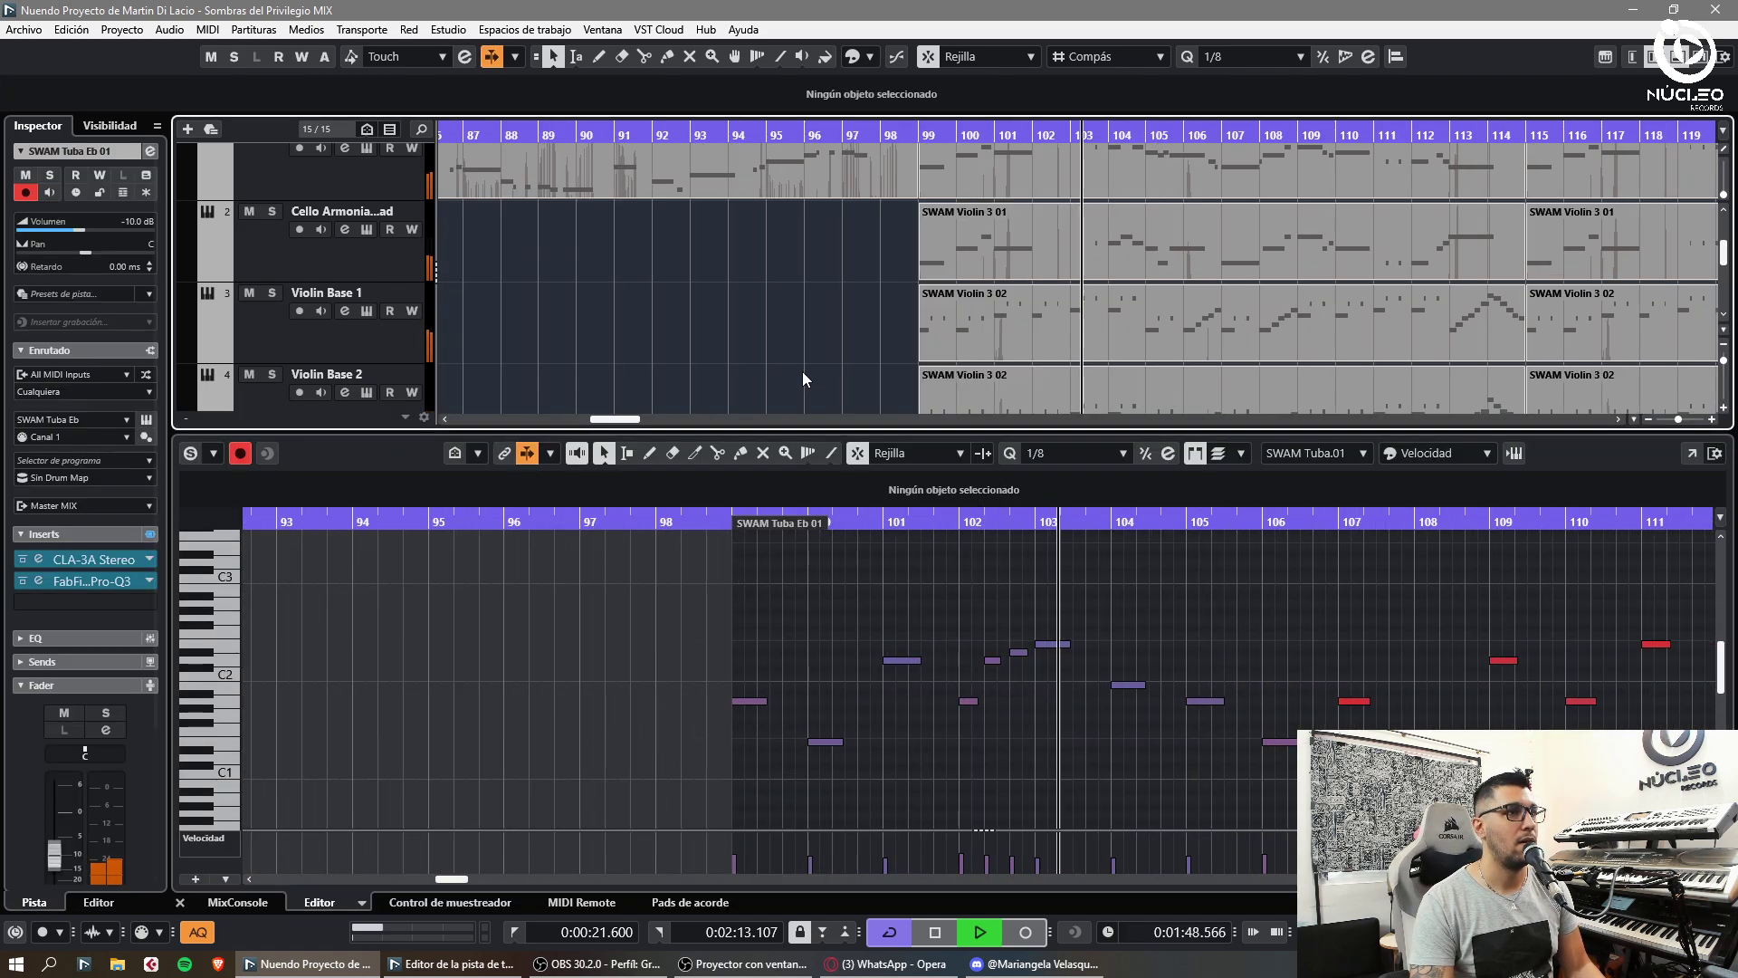
click(1211, 585)
key(g)
key(g)
key(h)
key(h)
key(h)
key(g)
key(g)
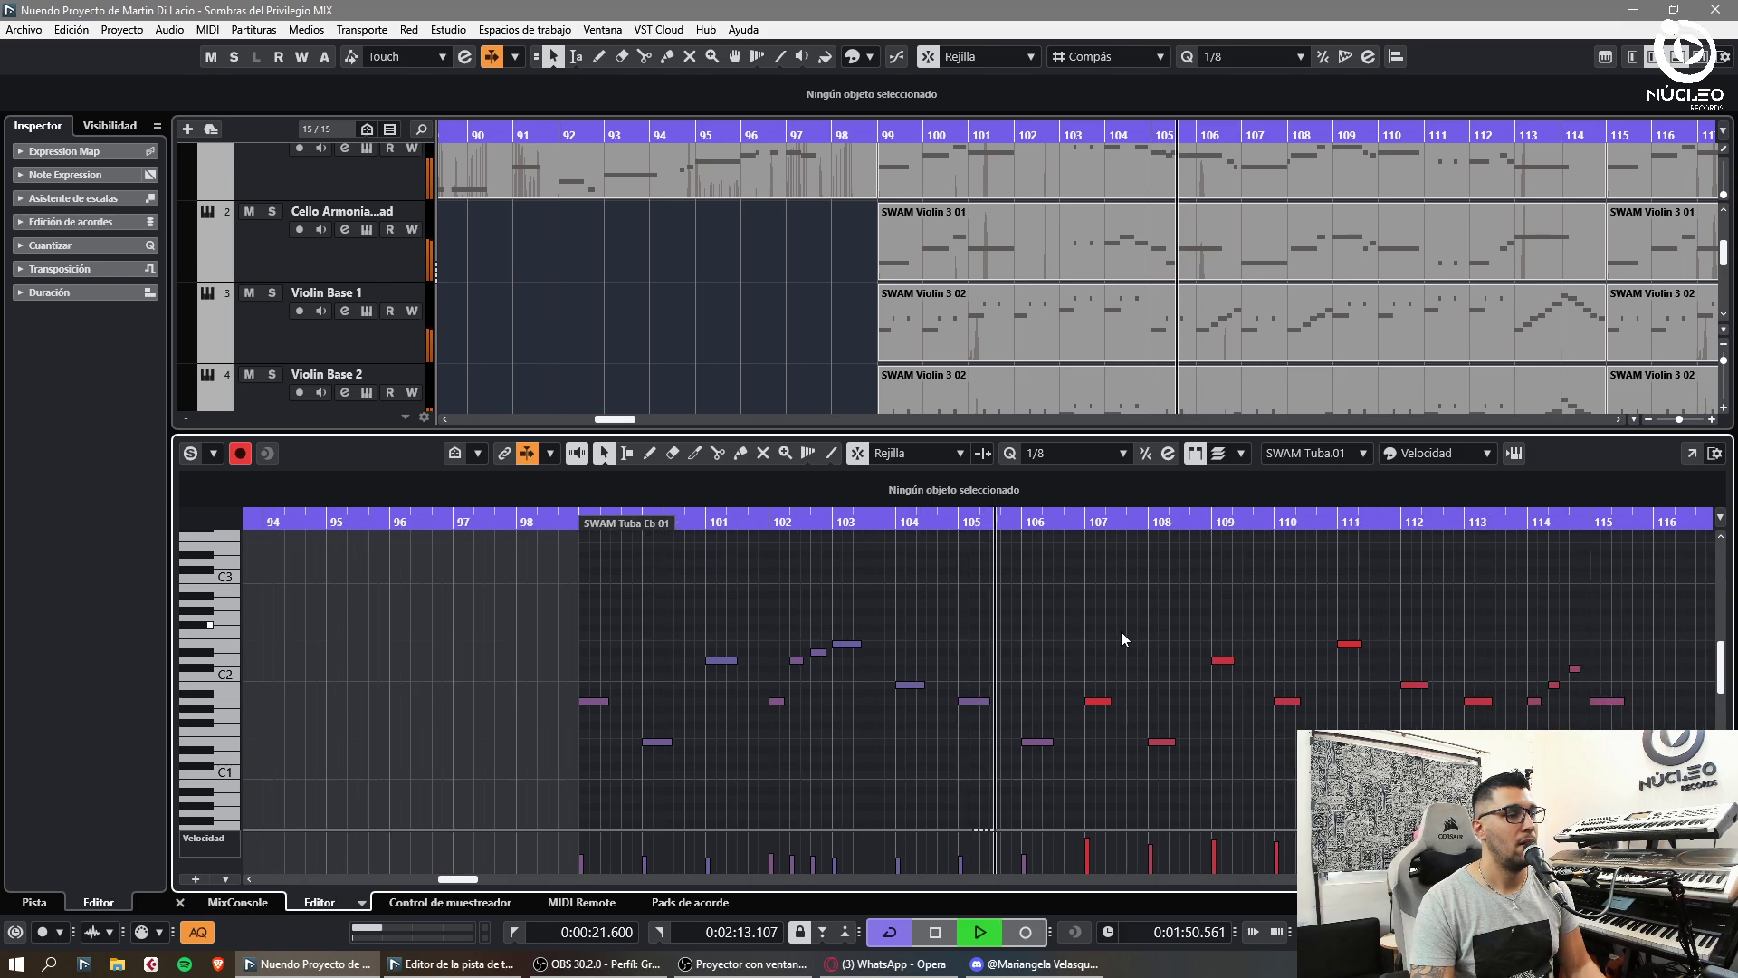
key(h)
key(h)
key(h)
key(g)
key(h)
key(g)
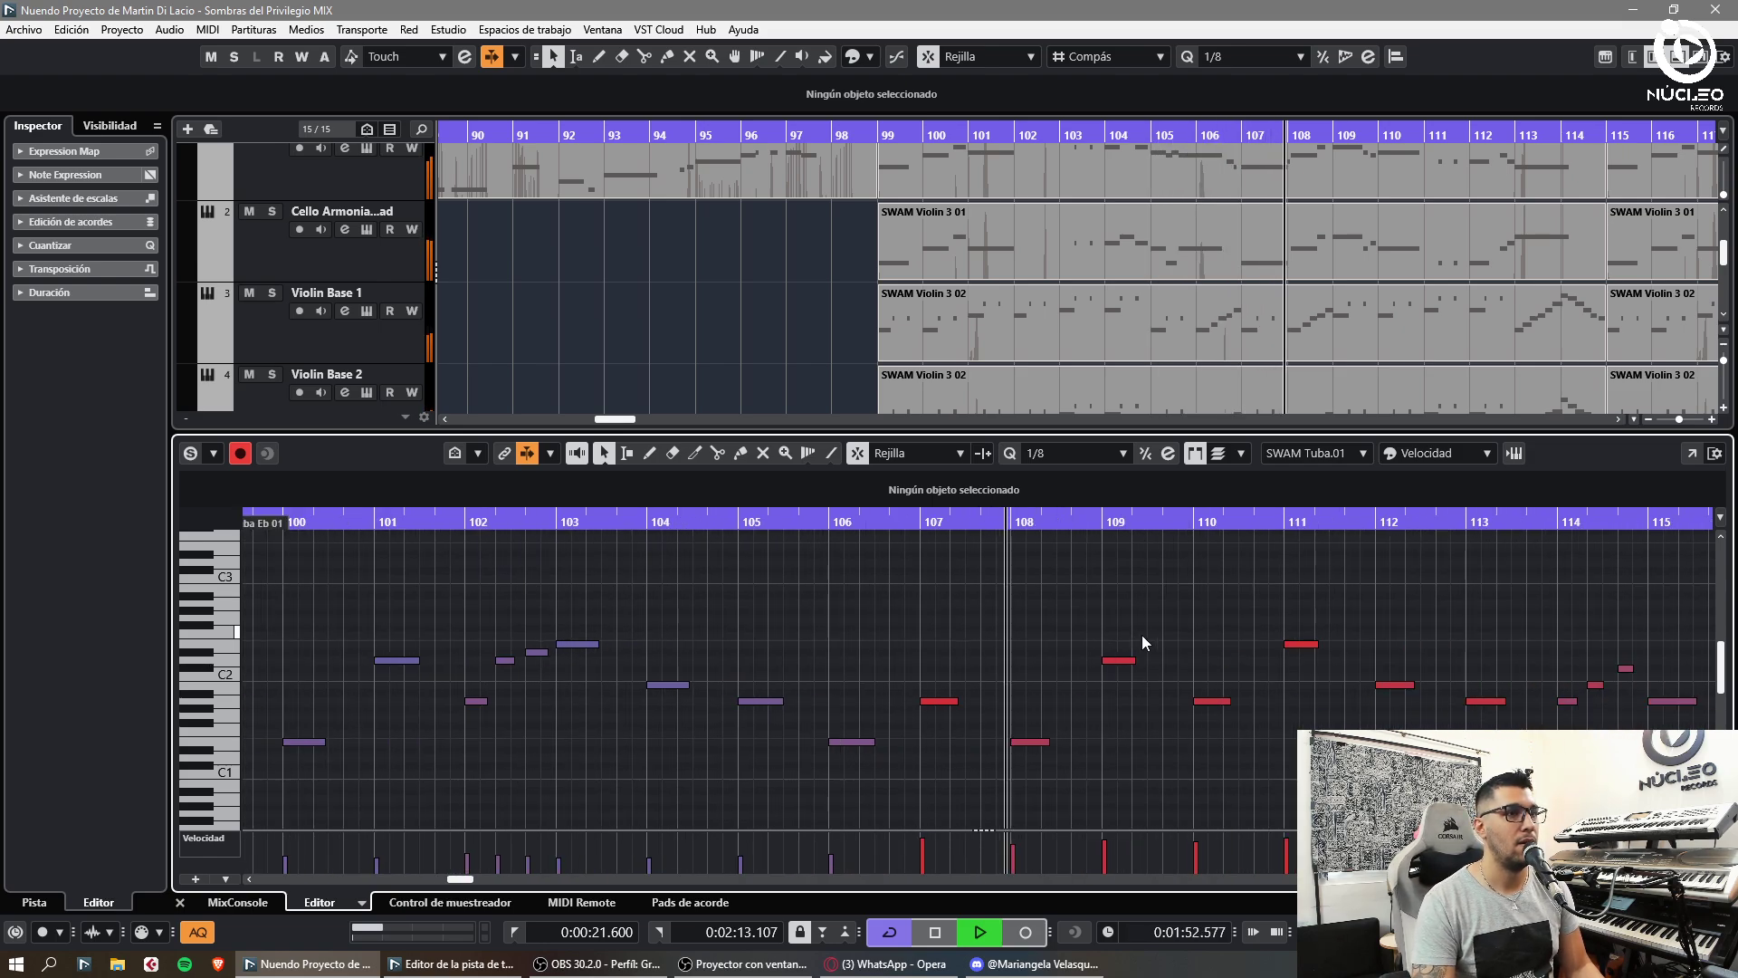
key(g)
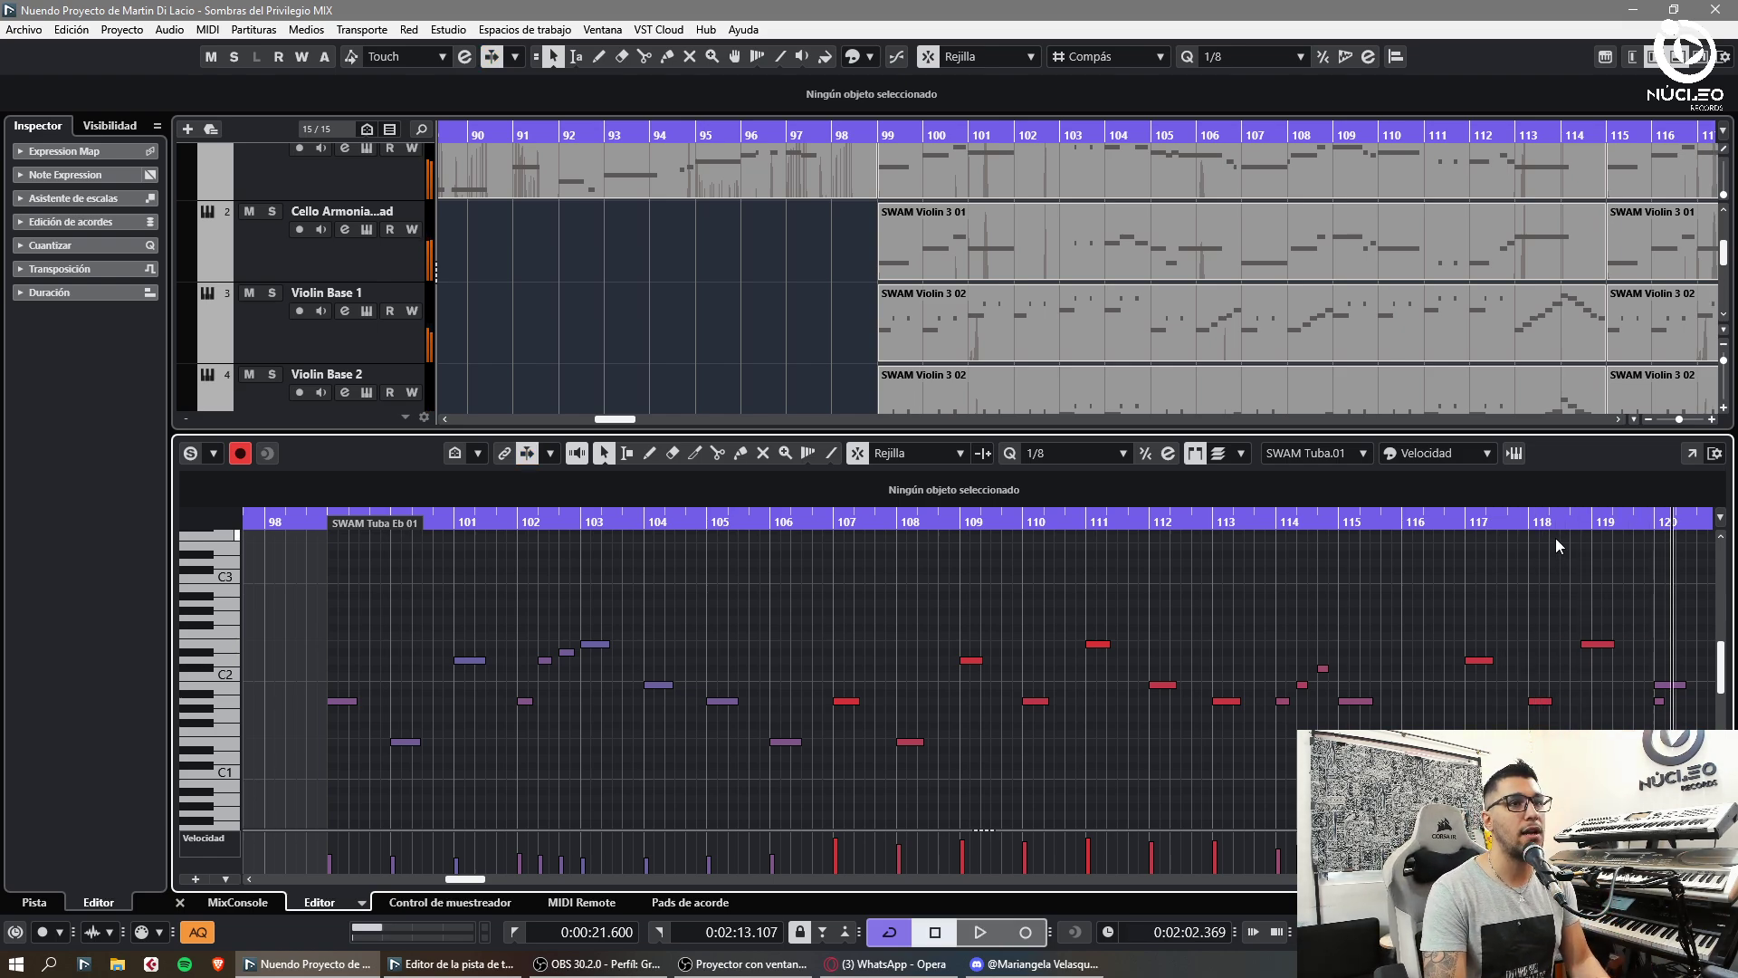
- Replay from the tuba note at bar 119, delete the extra short note at bar 120, and close the key editor
click(1049, 644)
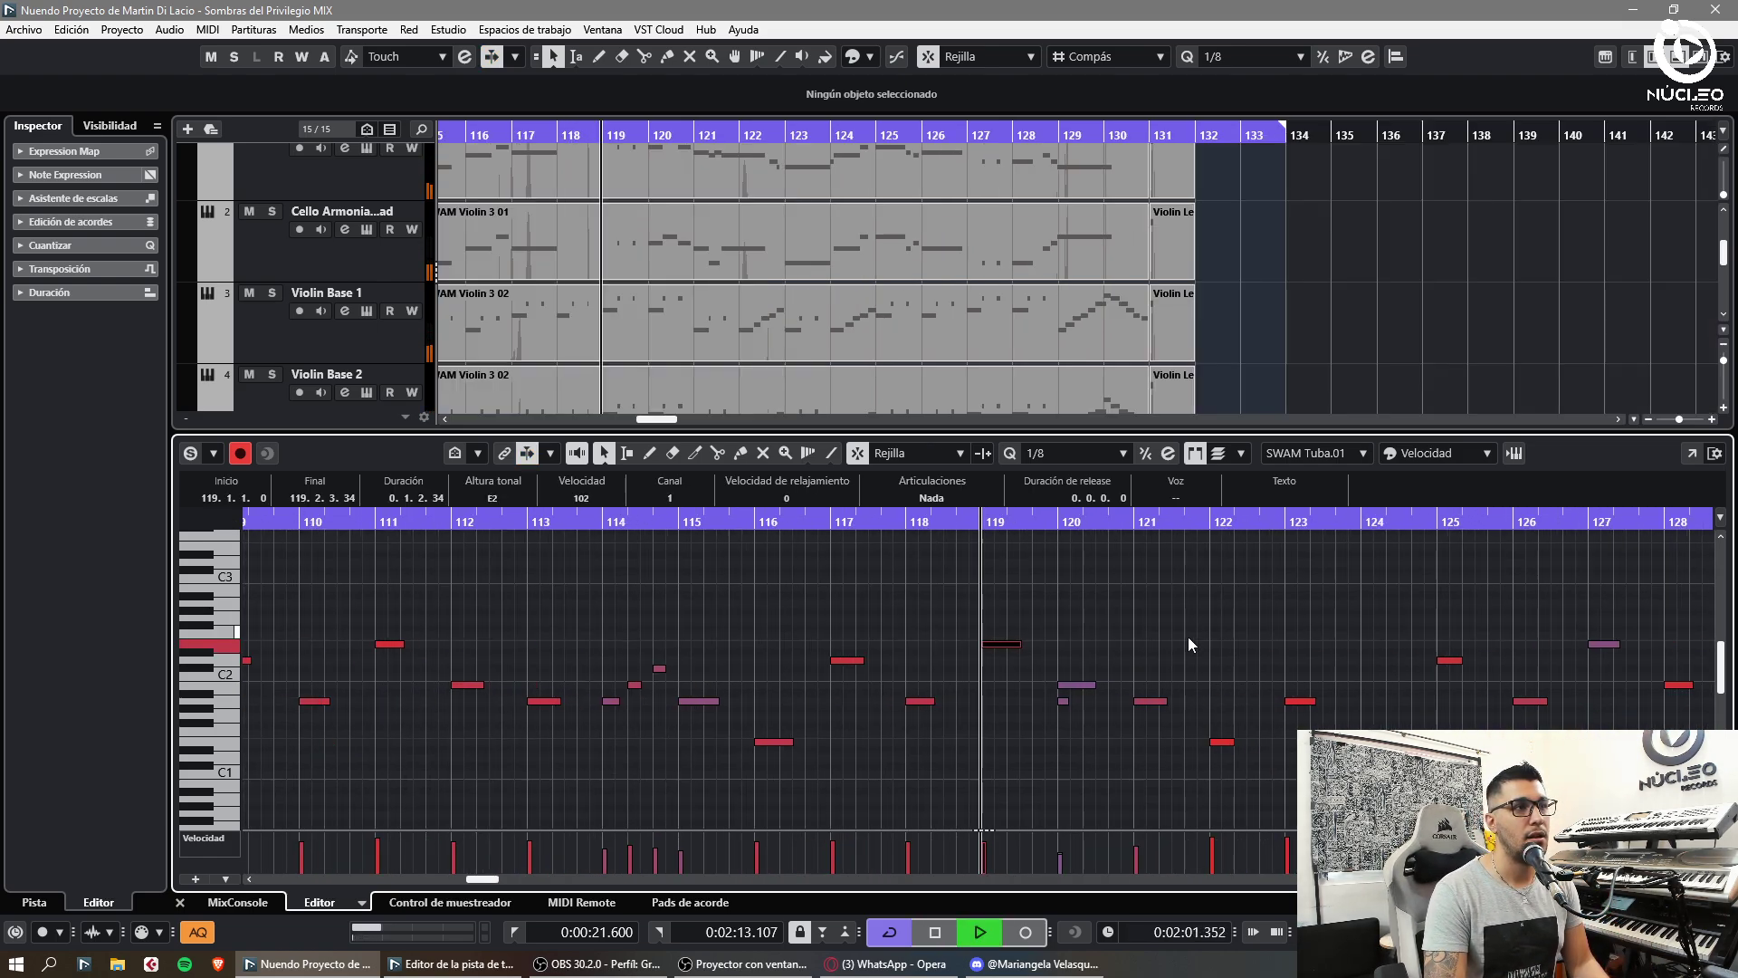
click(1139, 619)
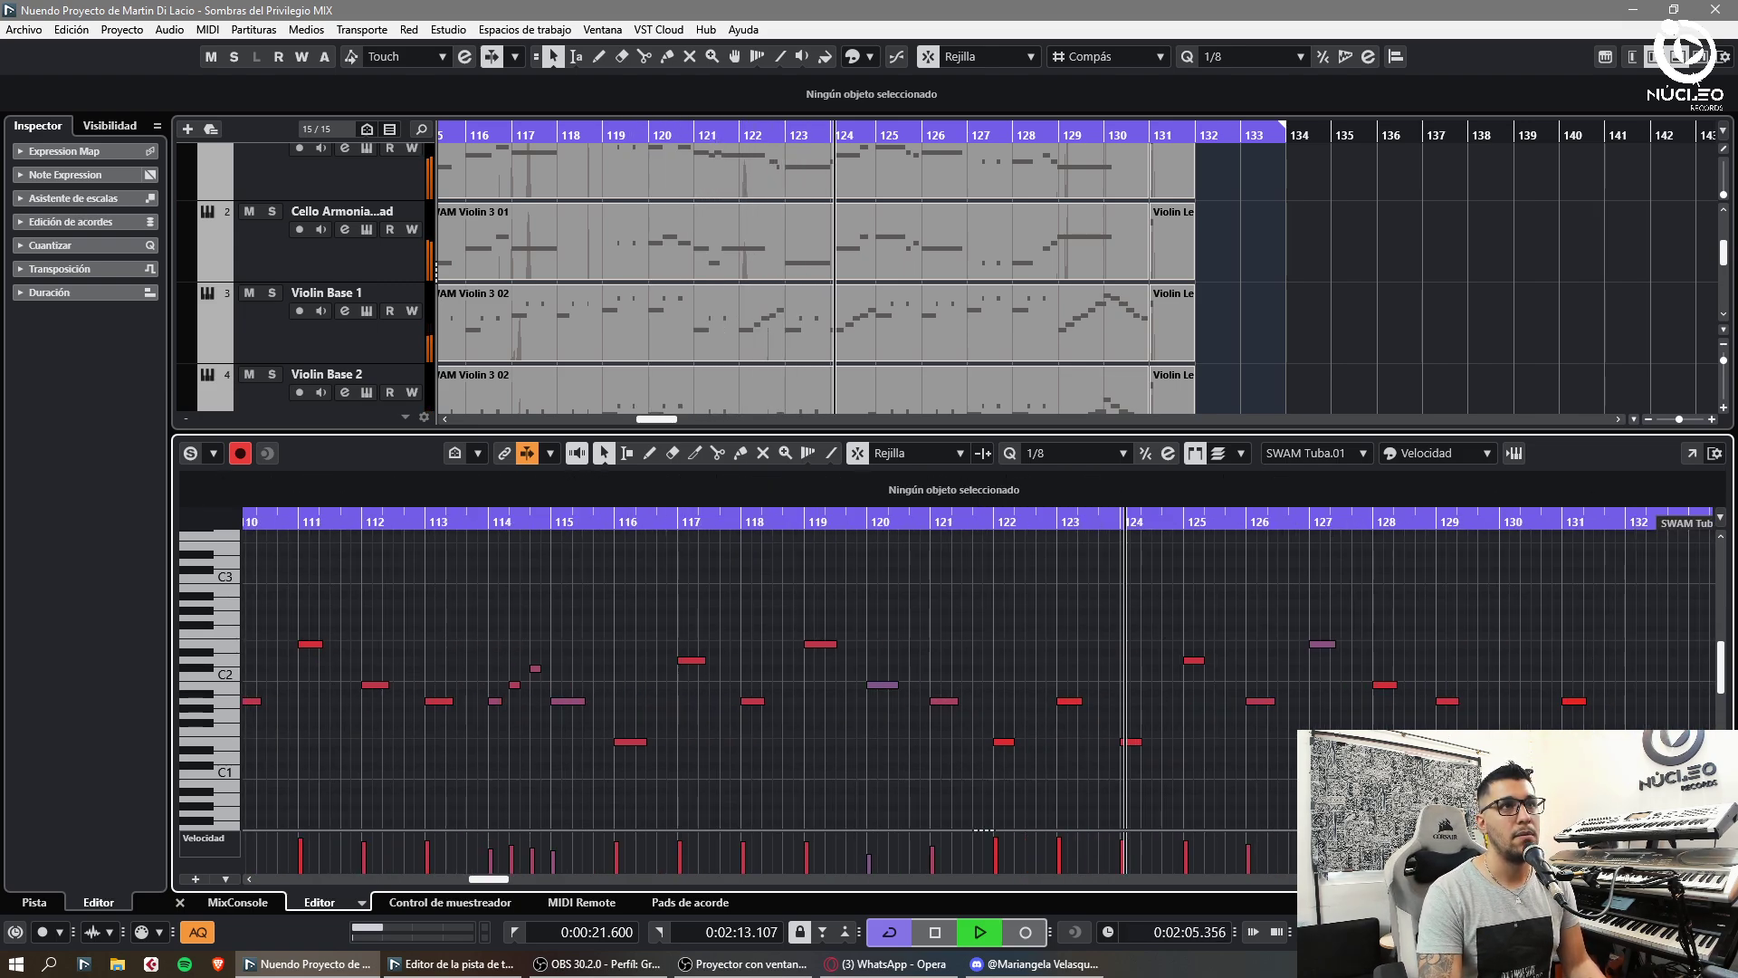
click(1680, 57)
- Disarm recording on the SWAM Tuba Eb 01 track
key(g)
key(g)
key(g)
click(299, 638)
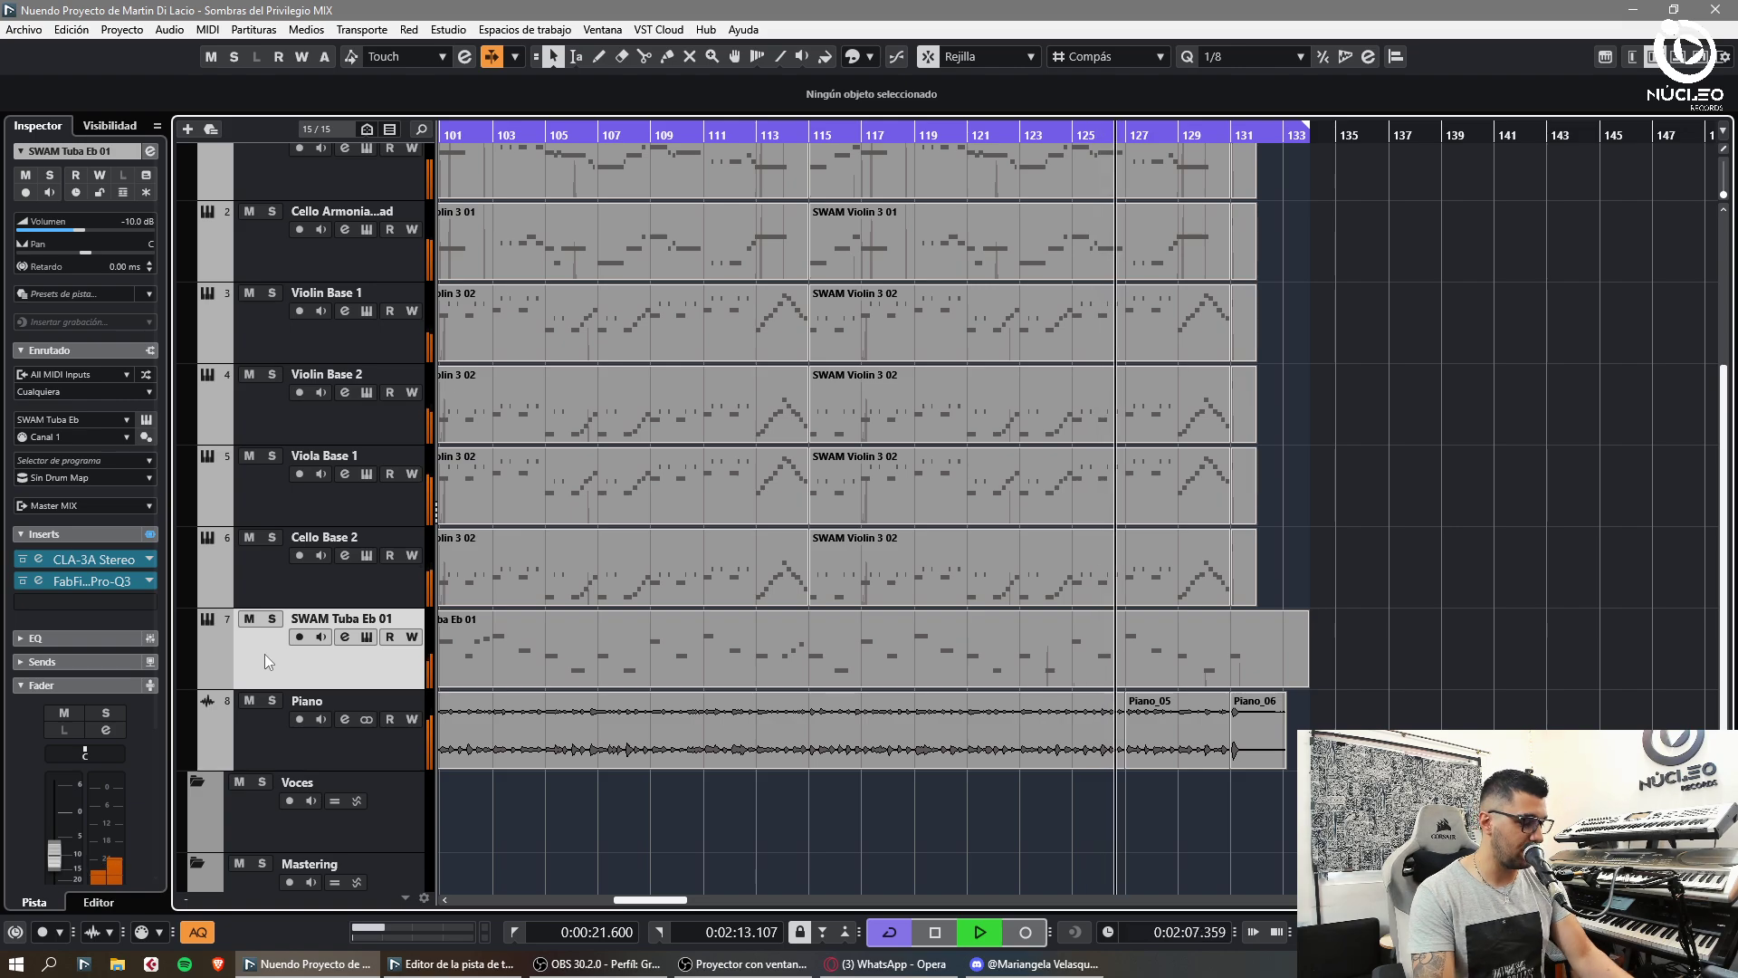
- Add a stereo audio track named Pizzicato, place it below Piano, and stop playback
text(tPizzi)
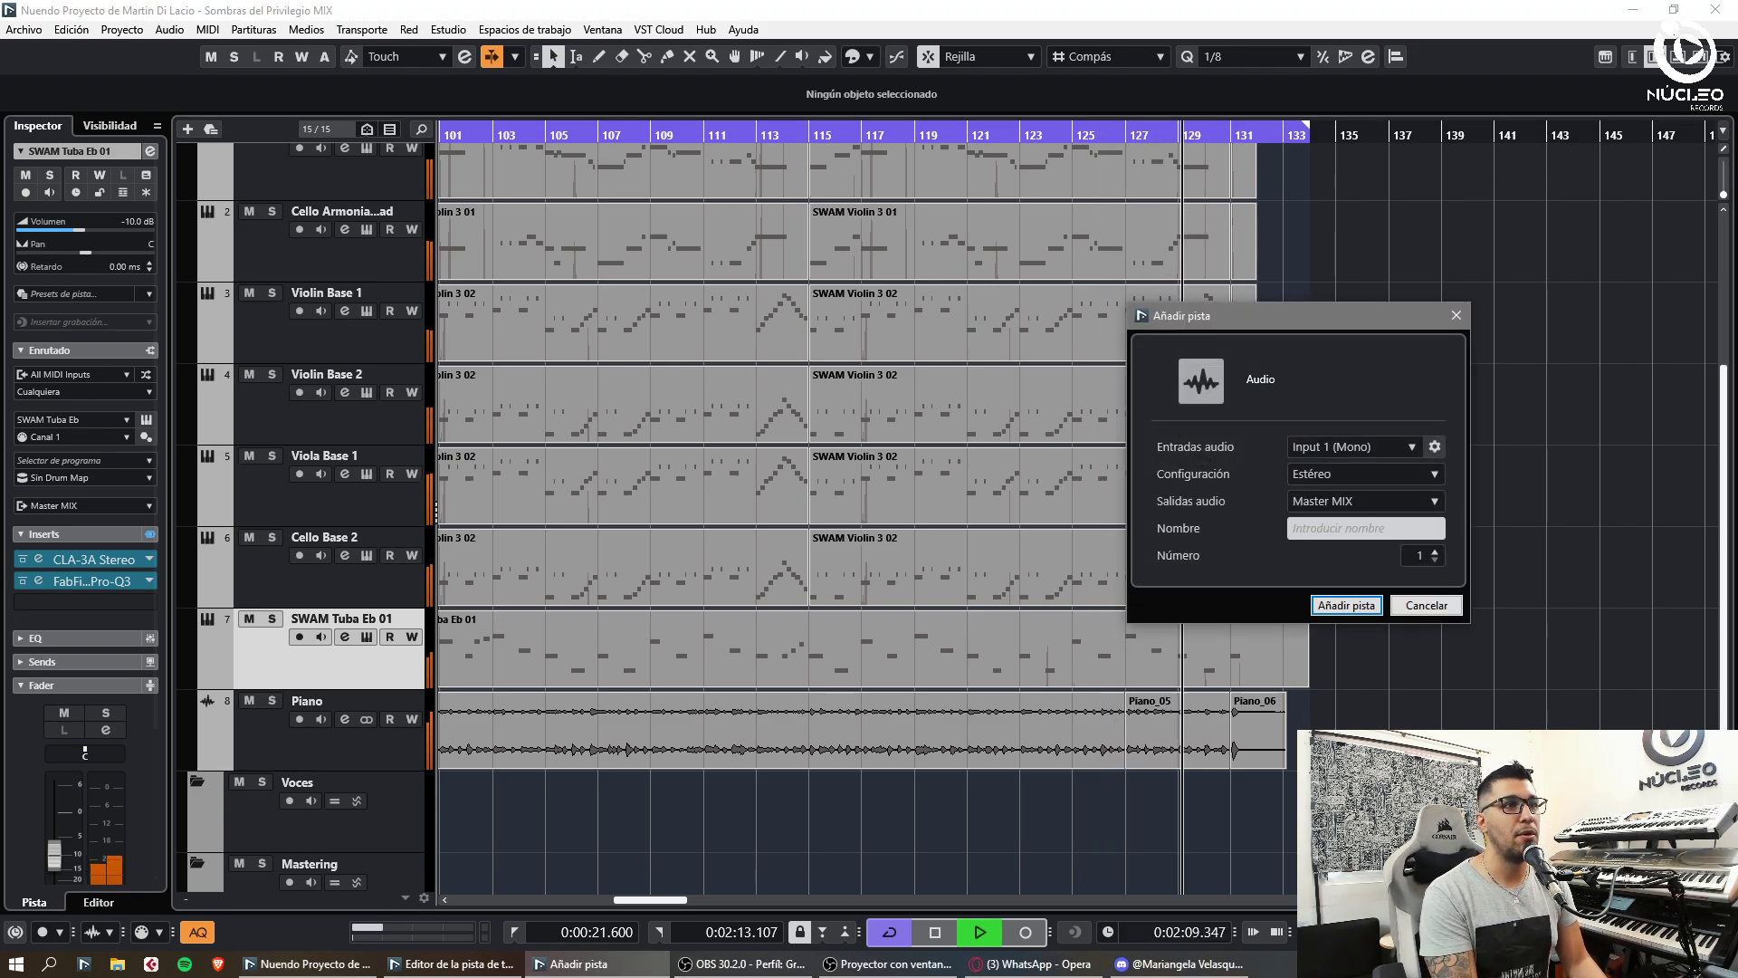
text(cato)
key(Return)
key(g)
drag(264, 746, 249, 786)
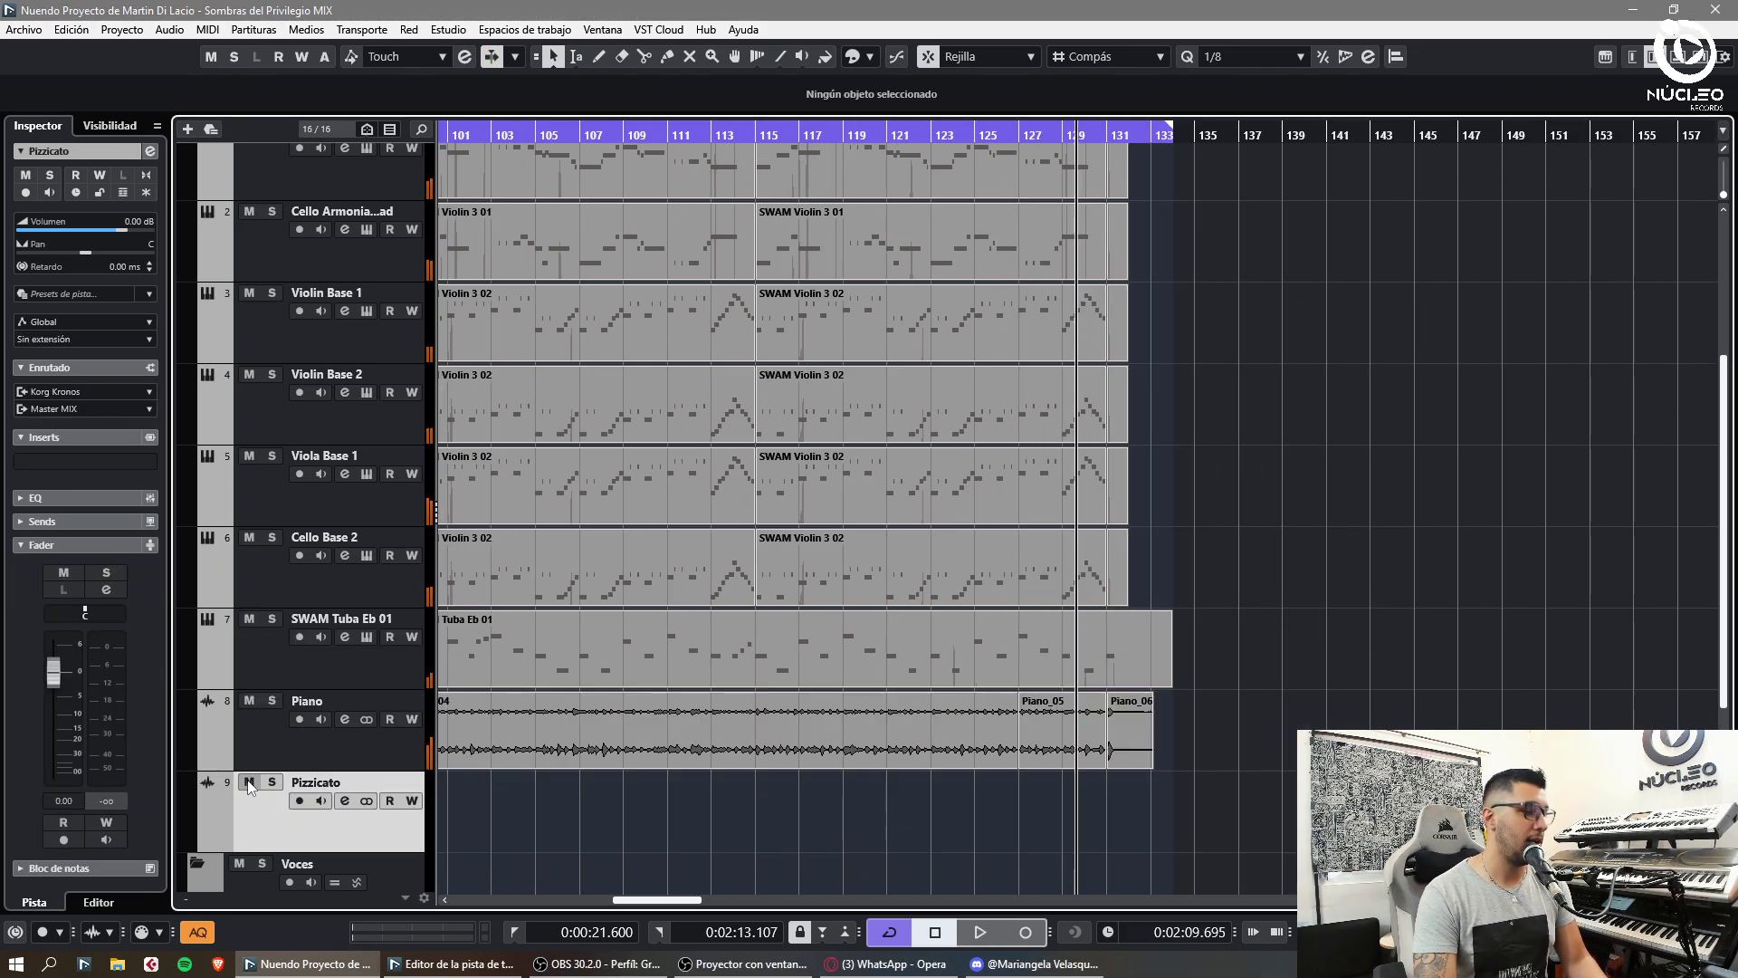
- Create a group track named Capas GRP and move it into the Capas folder below Pizzicato
key(shift+g)
text(Capas GRP)
key(Return)
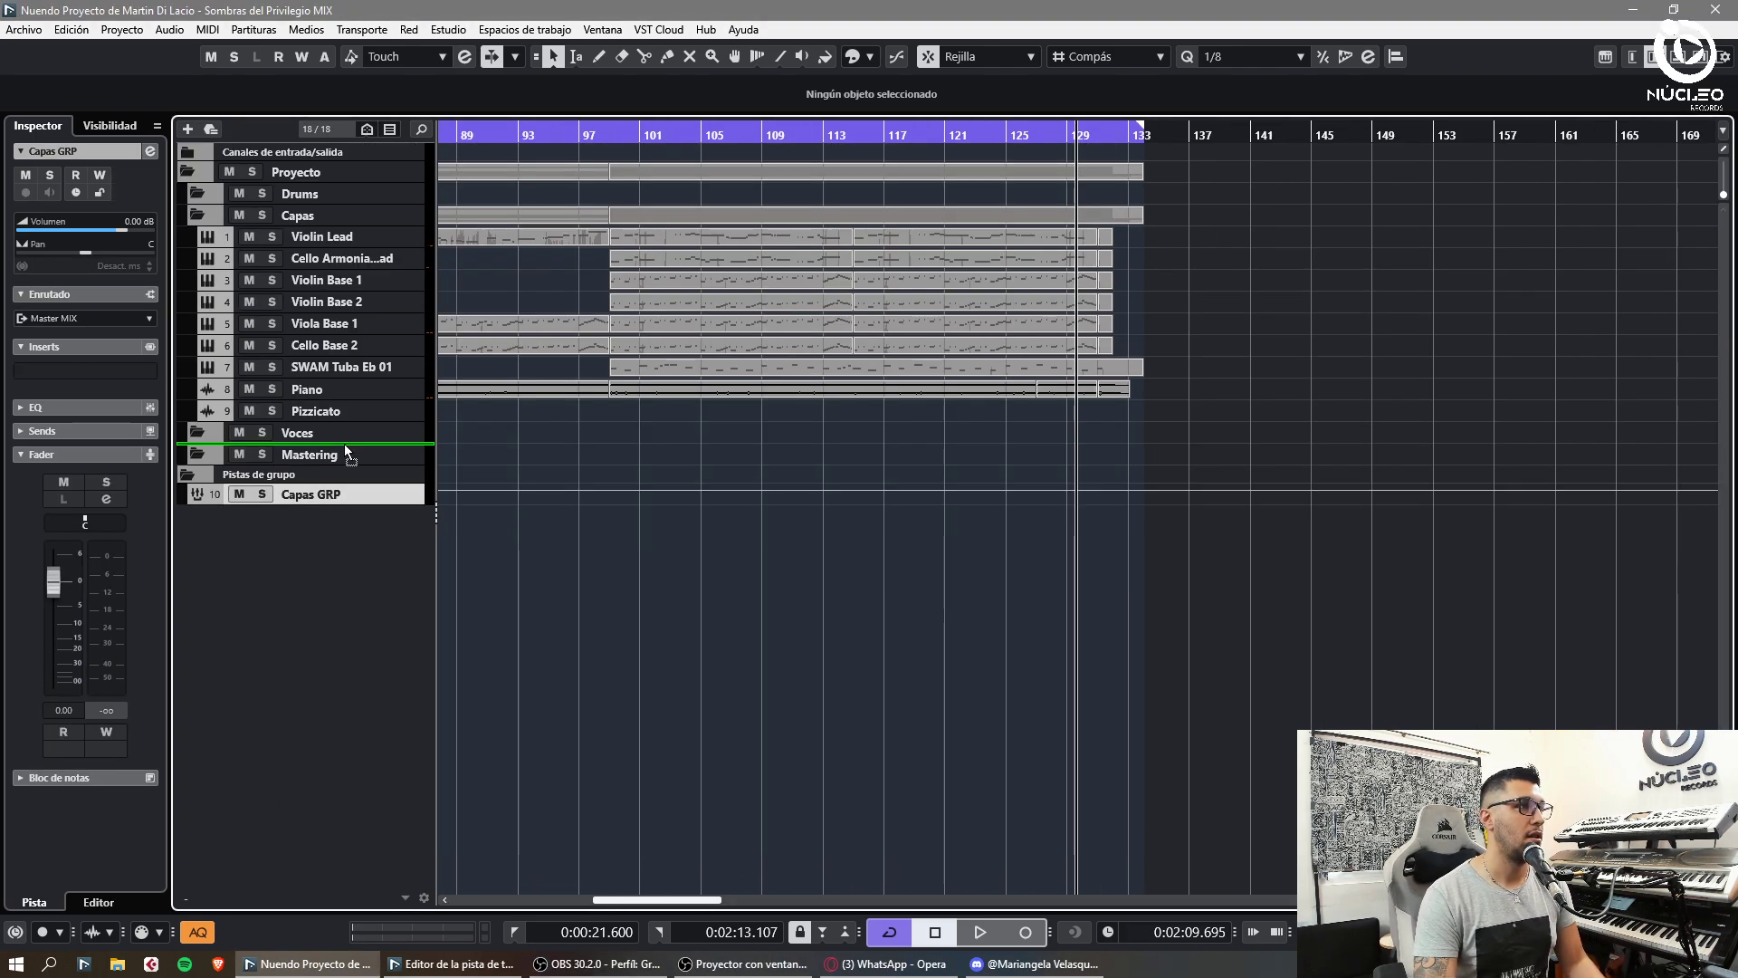
mouse_move(344, 450)
mouse_down()
mouse_move(342, 421)
mouse_move(335, 437)
mouse_up()
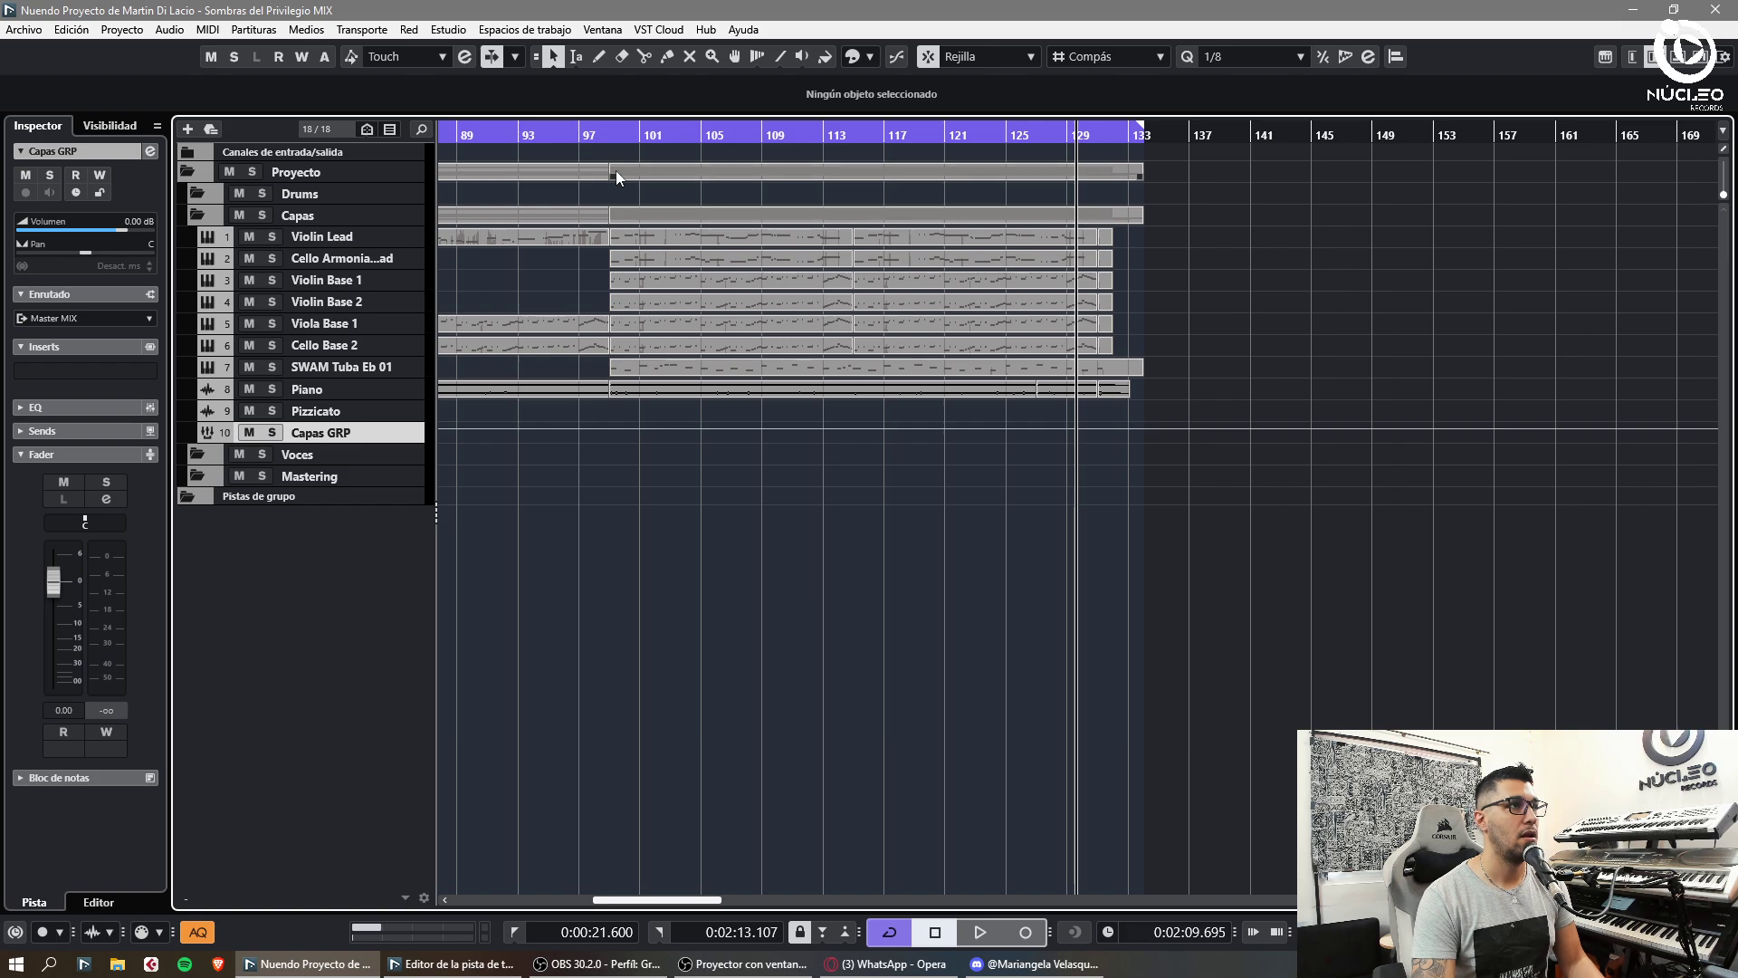
- Set the playhead to bar 99, open the tempo track editor, and examine the tempo ramp up to bar 113
click(604, 137)
key(ctrl+t)
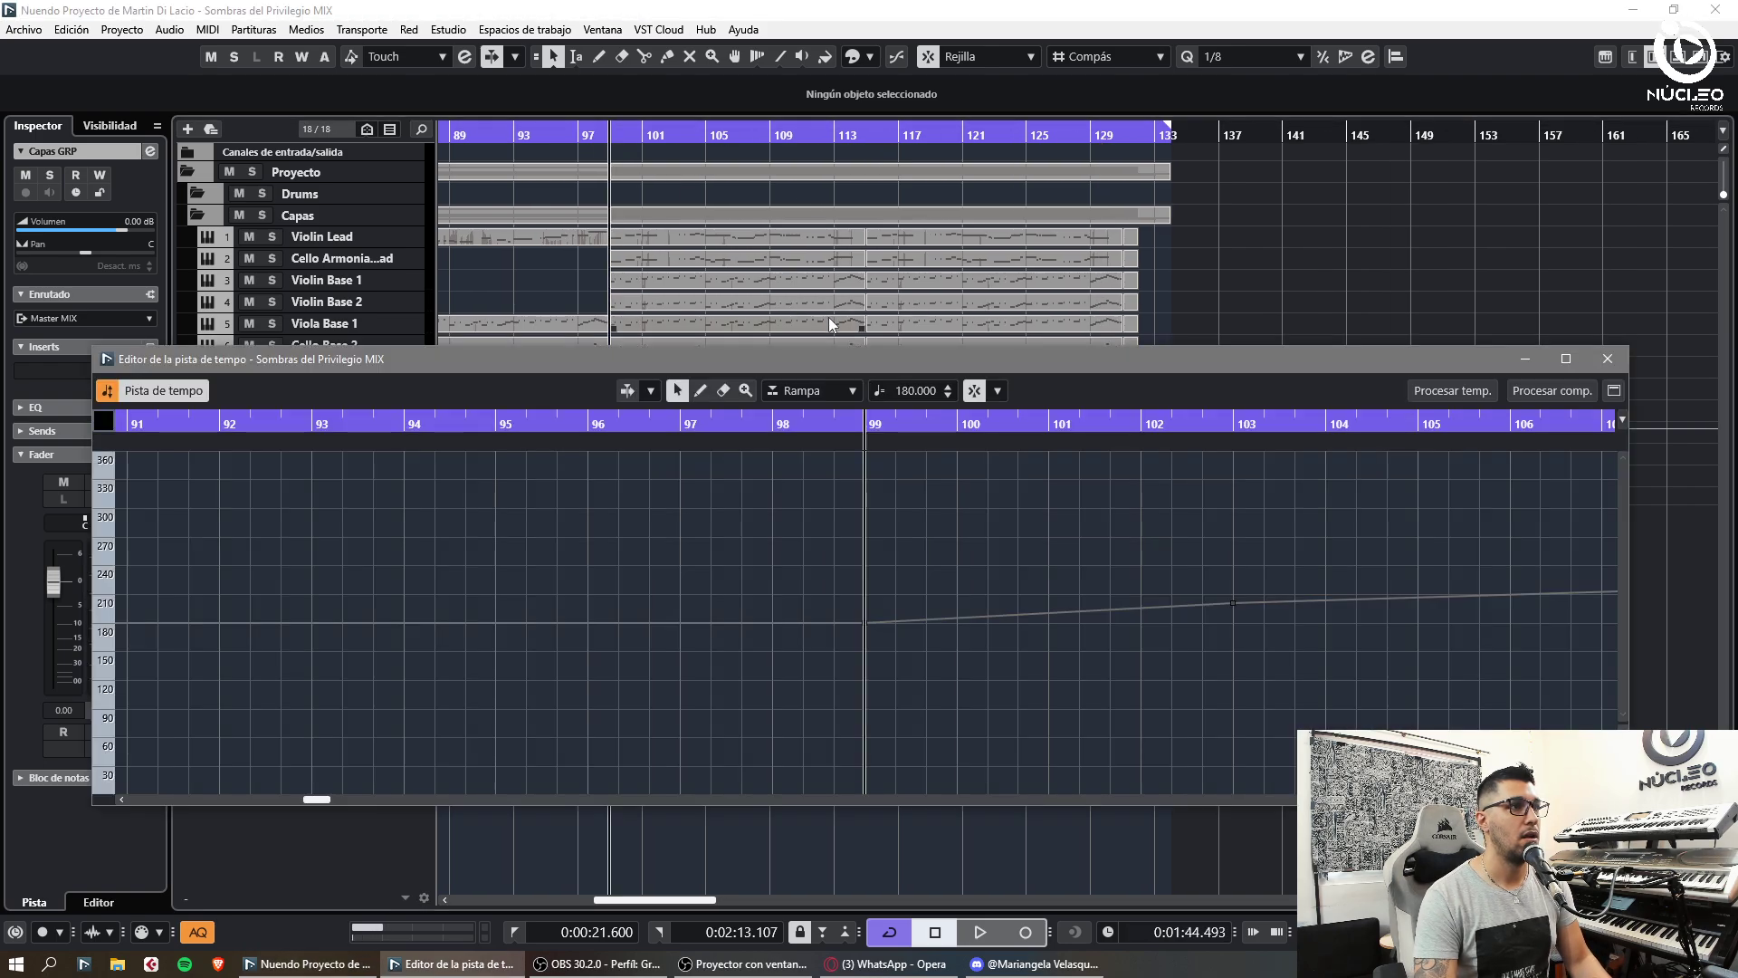
key(g)
key(g)
key(g)
key(g)
key(g)
key(g)
key(g)
key(g)
key(h)
key(h)
key(h)
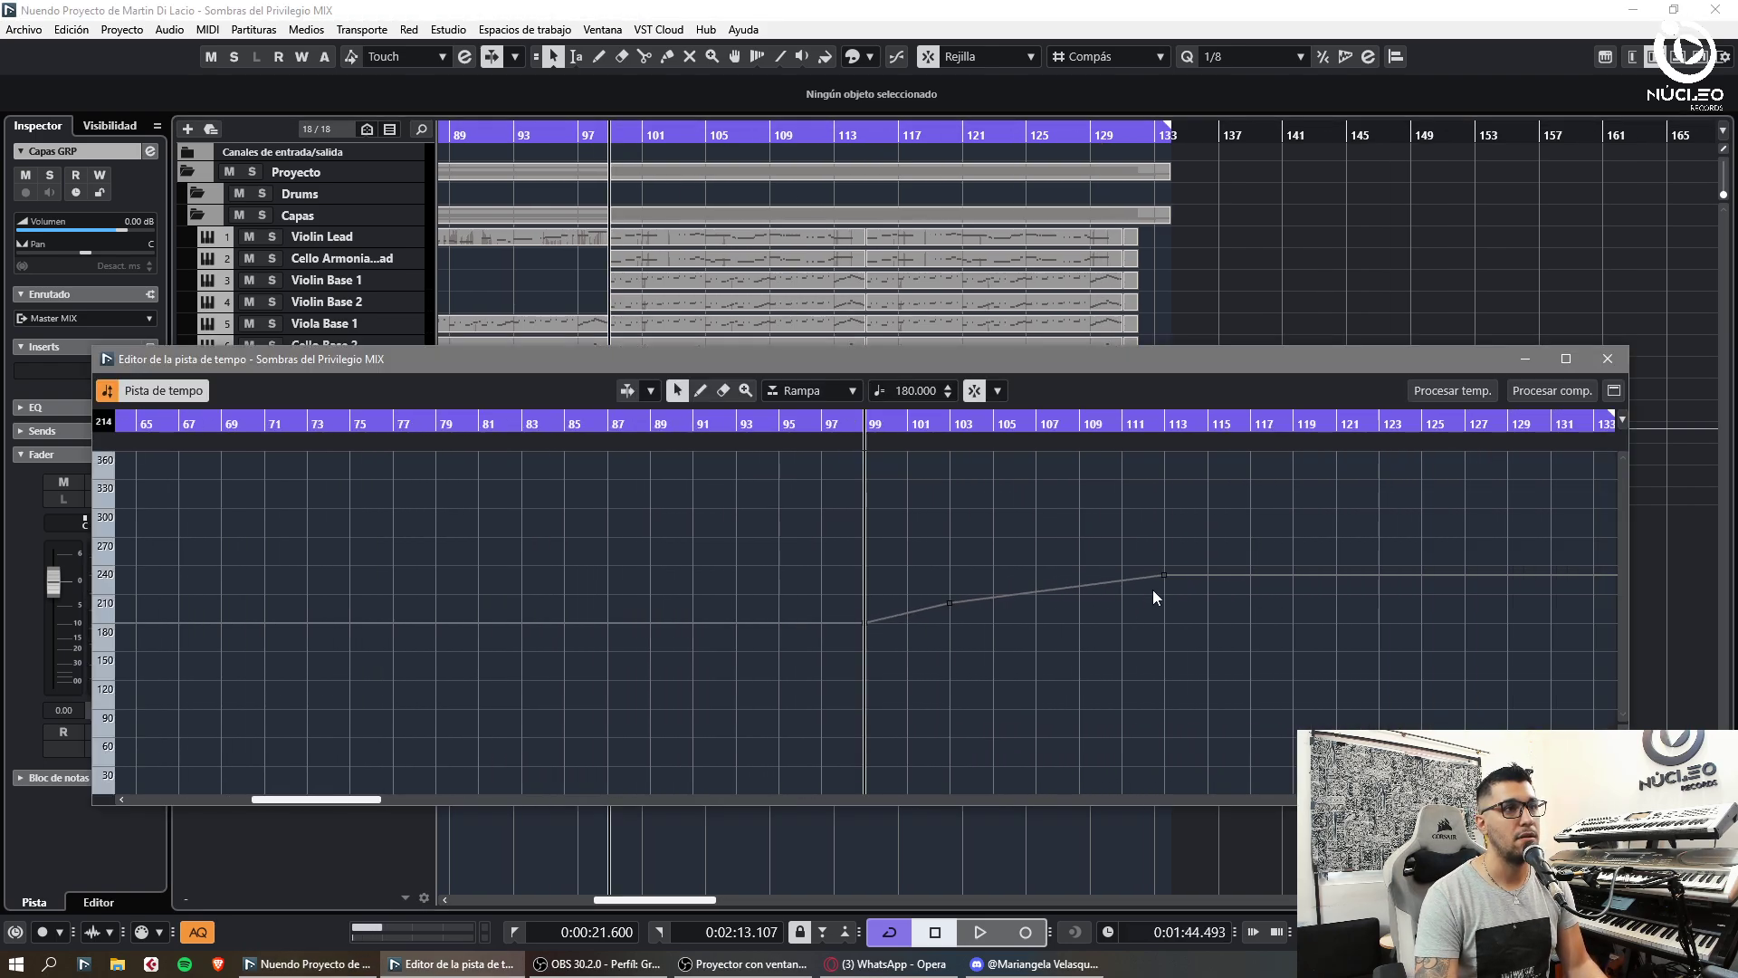
- Try moving the tempo point at bar 103 to bar 105 while playing back the ramp
key(space)
key(h)
drag(989, 604, 1080, 606)
key(ctrl+z)
key(h)
key(h)
key(h)
key(h)
key(space)
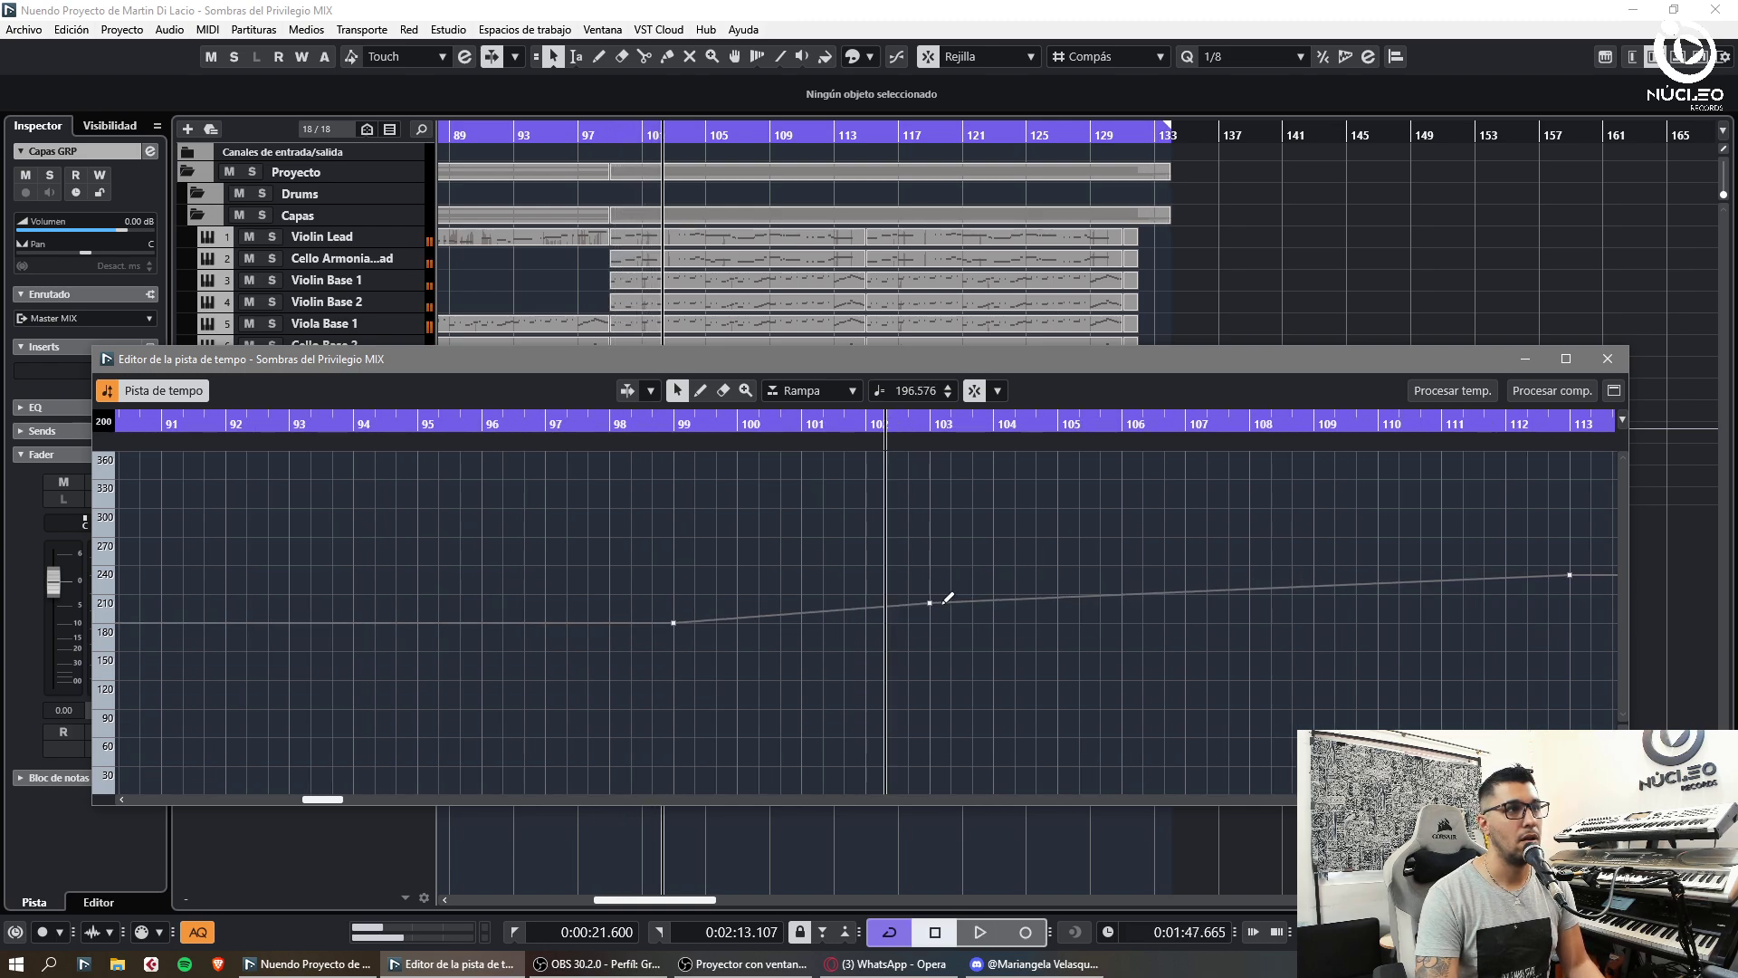
drag(932, 613, 1050, 608)
key(space)
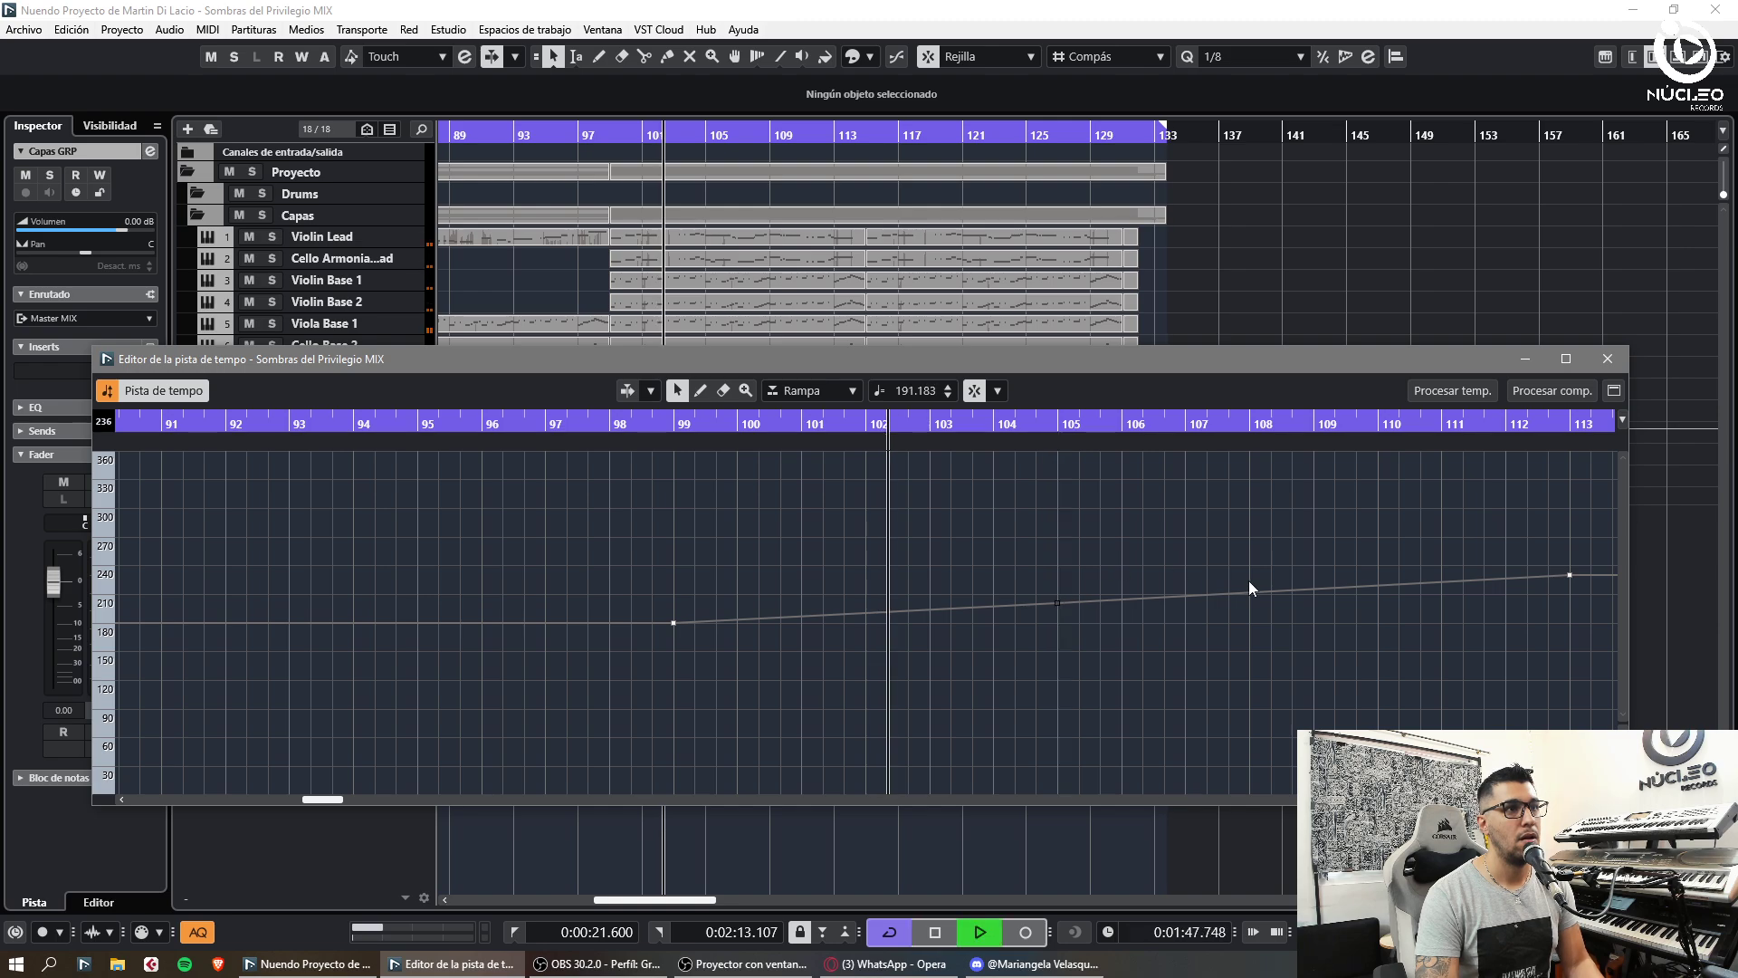
- Try removing the middle tempo point and replay the ramp from bar 99
key(g)
key(g)
key(Delete)
click(646, 431)
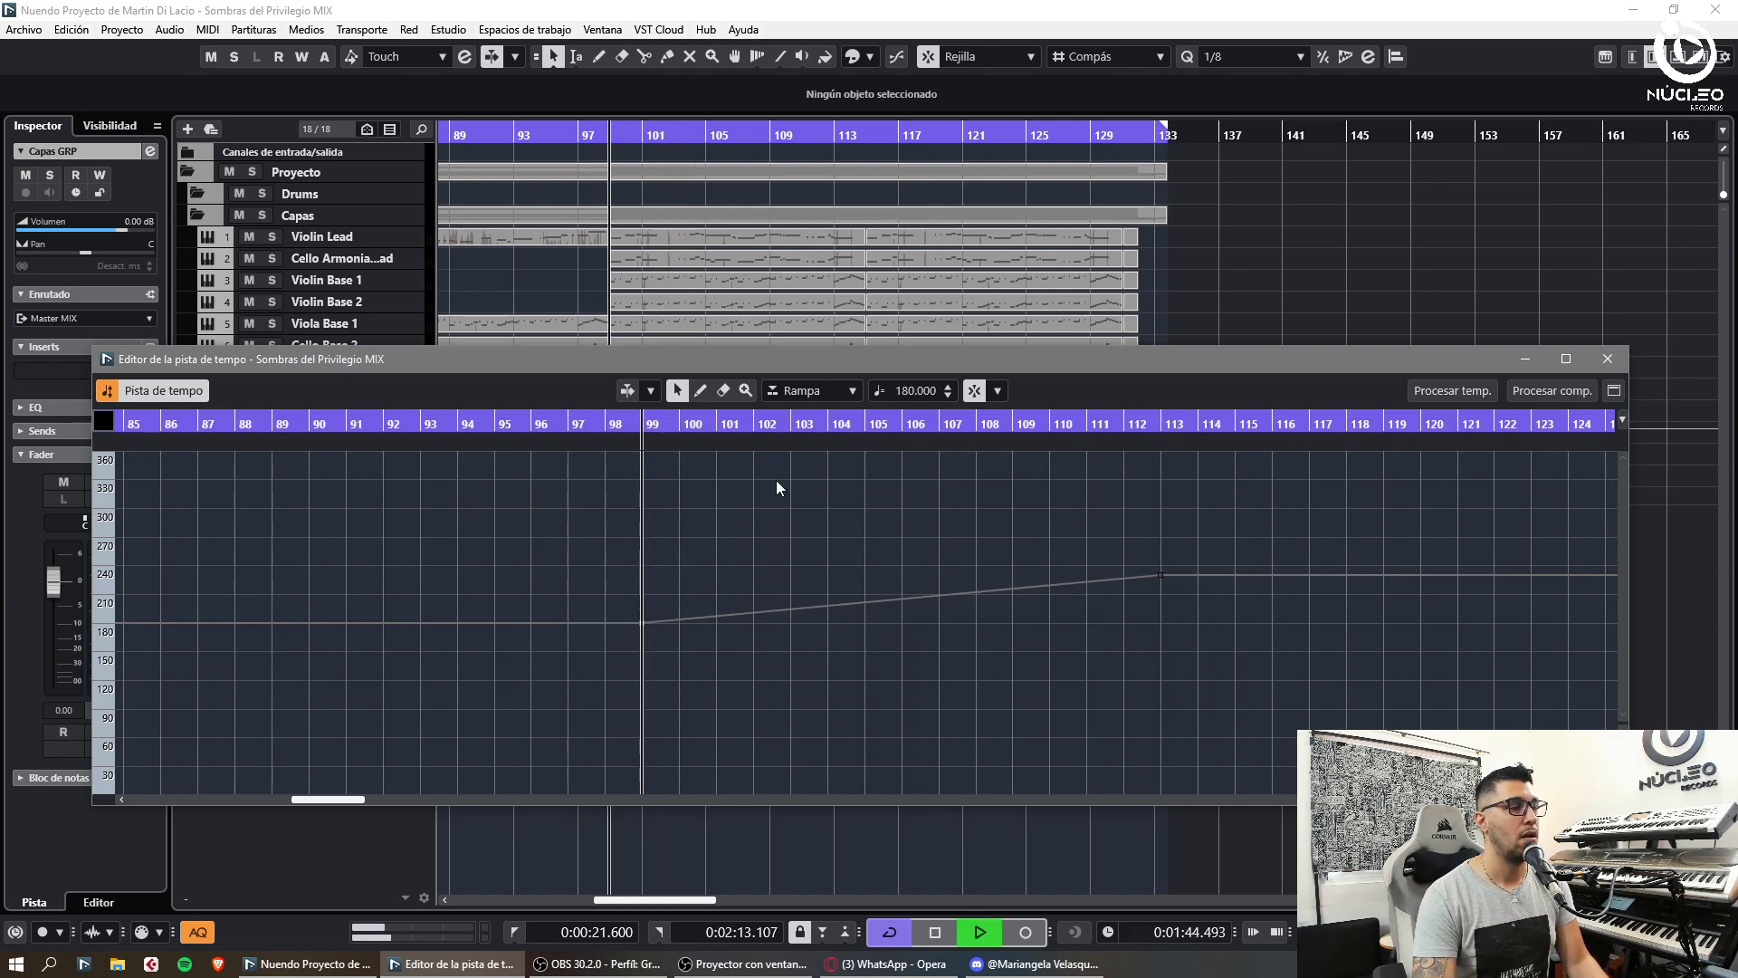
key(h)
key(h)
- Undo the tempo edits to restore the point at bar 103, close the tempo track editor, and stop playback
key(ctrl+z)
key(g)
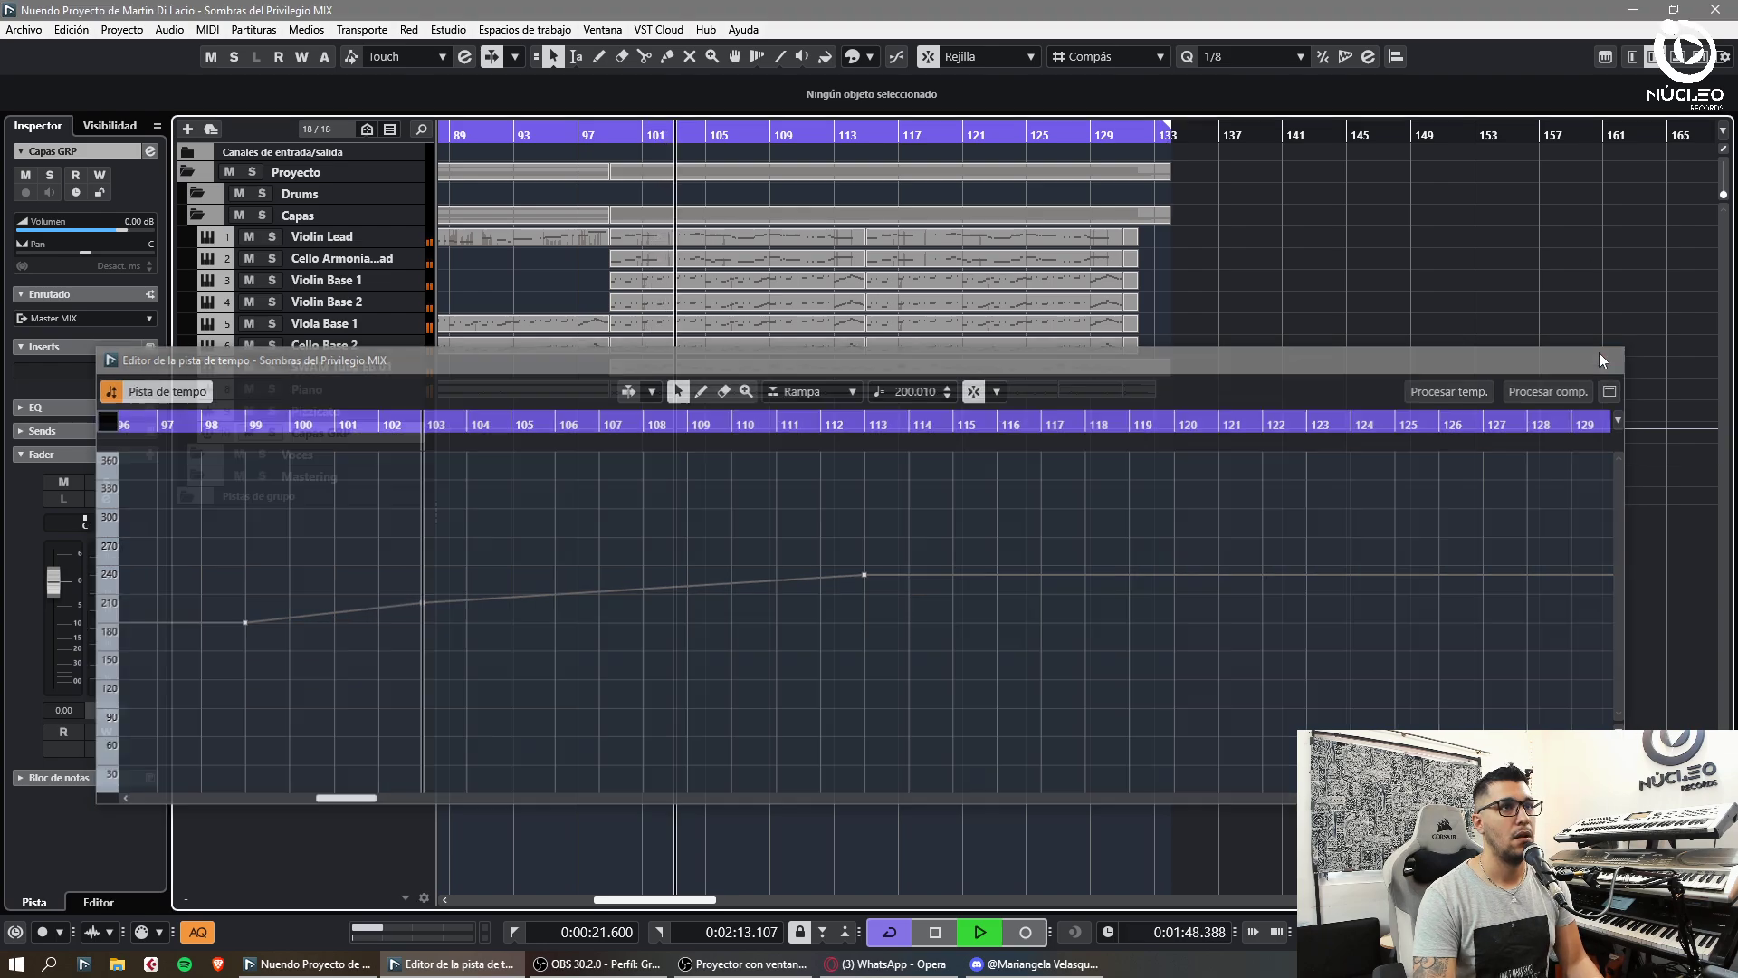
click(1608, 359)
key(space)
click(343, 367)
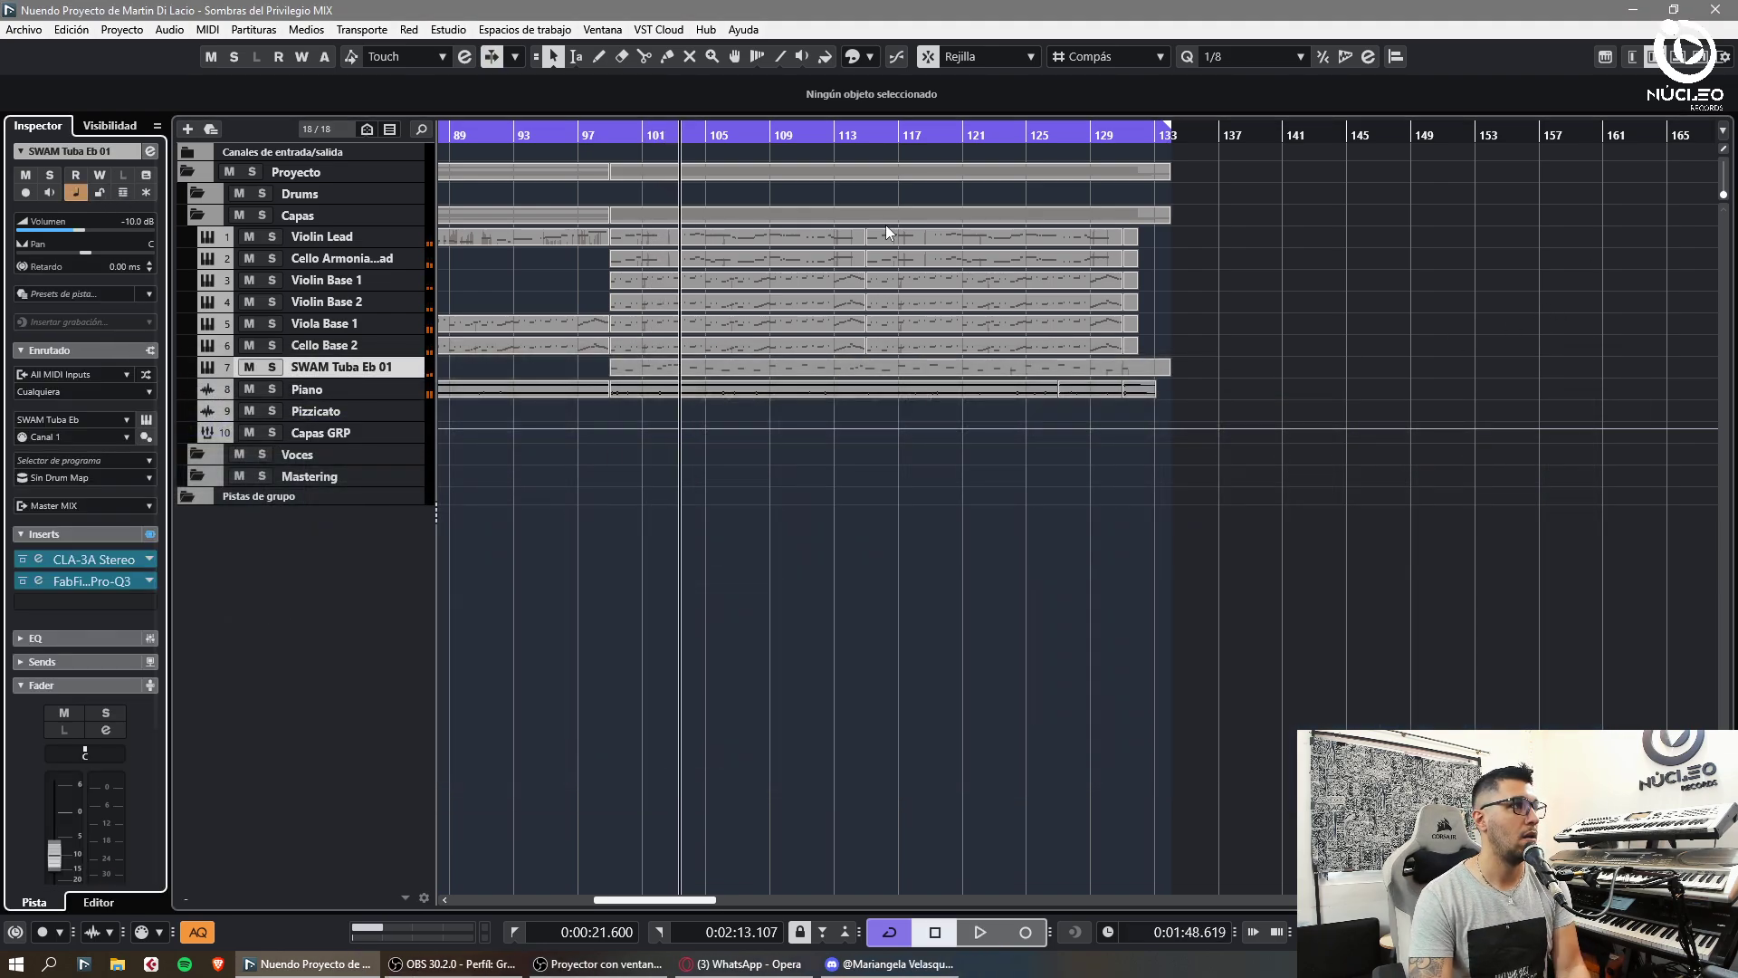
key(g)
click(330, 344)
click(341, 326)
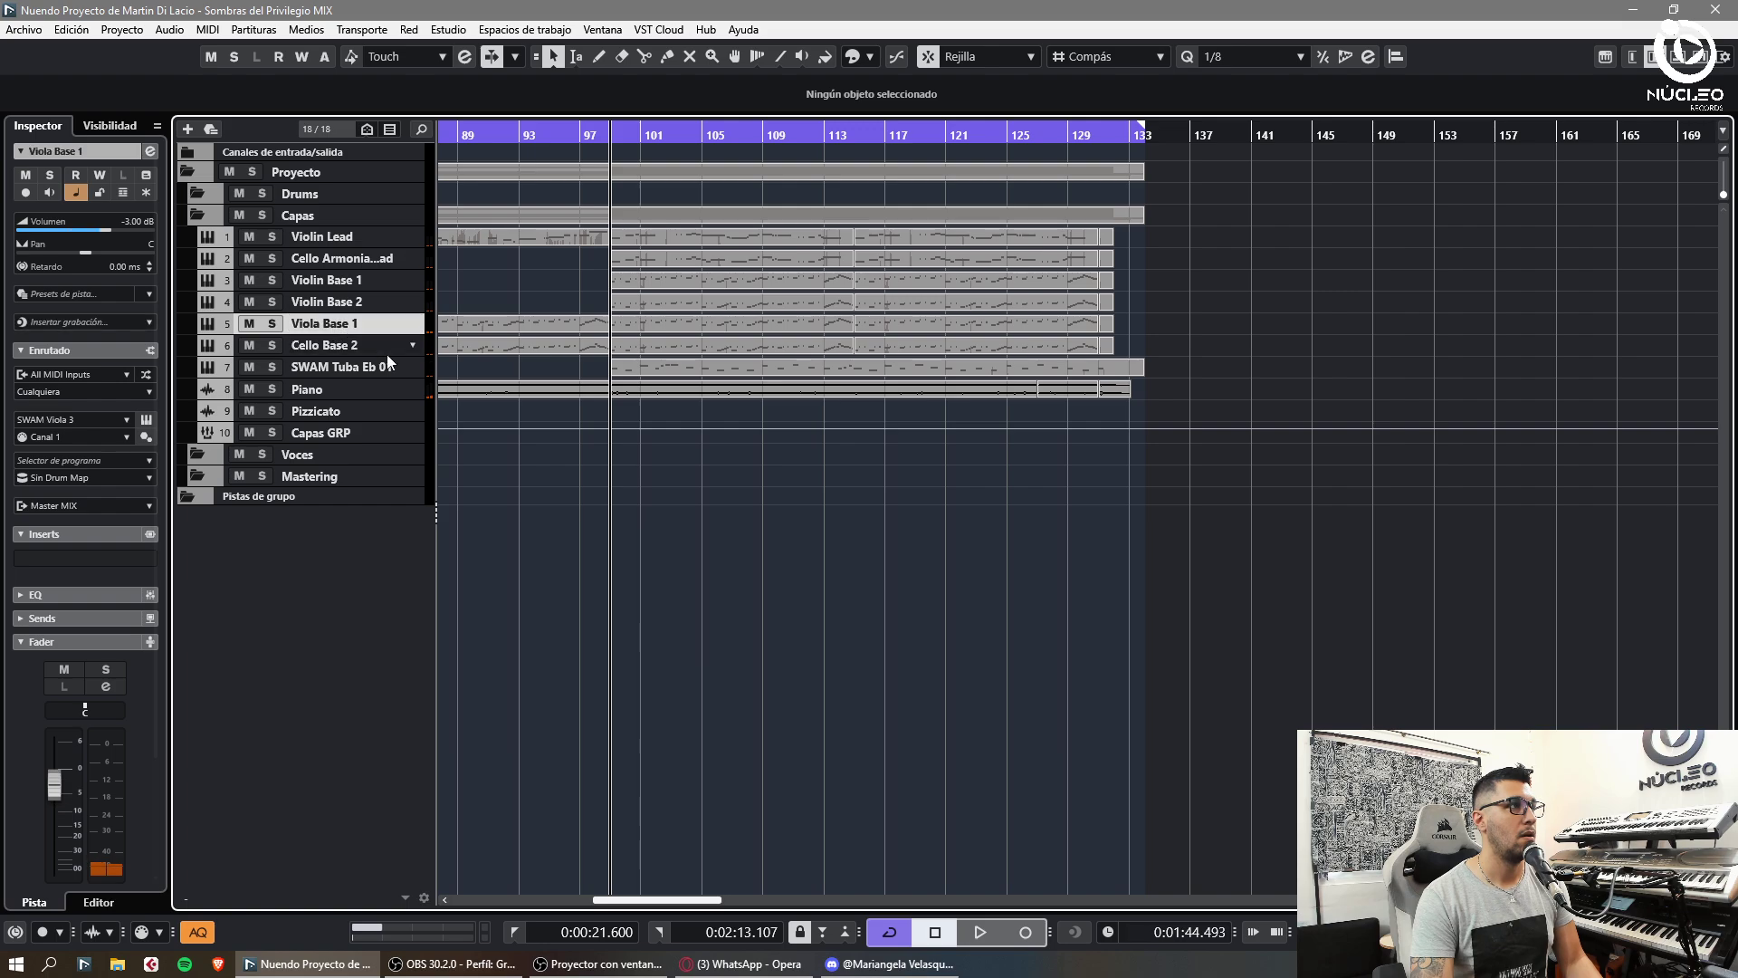
- Reopen the tempo track and delete the point at bar 103 to make a straight ramp from bar 99 to 113
key(ctrl+t)
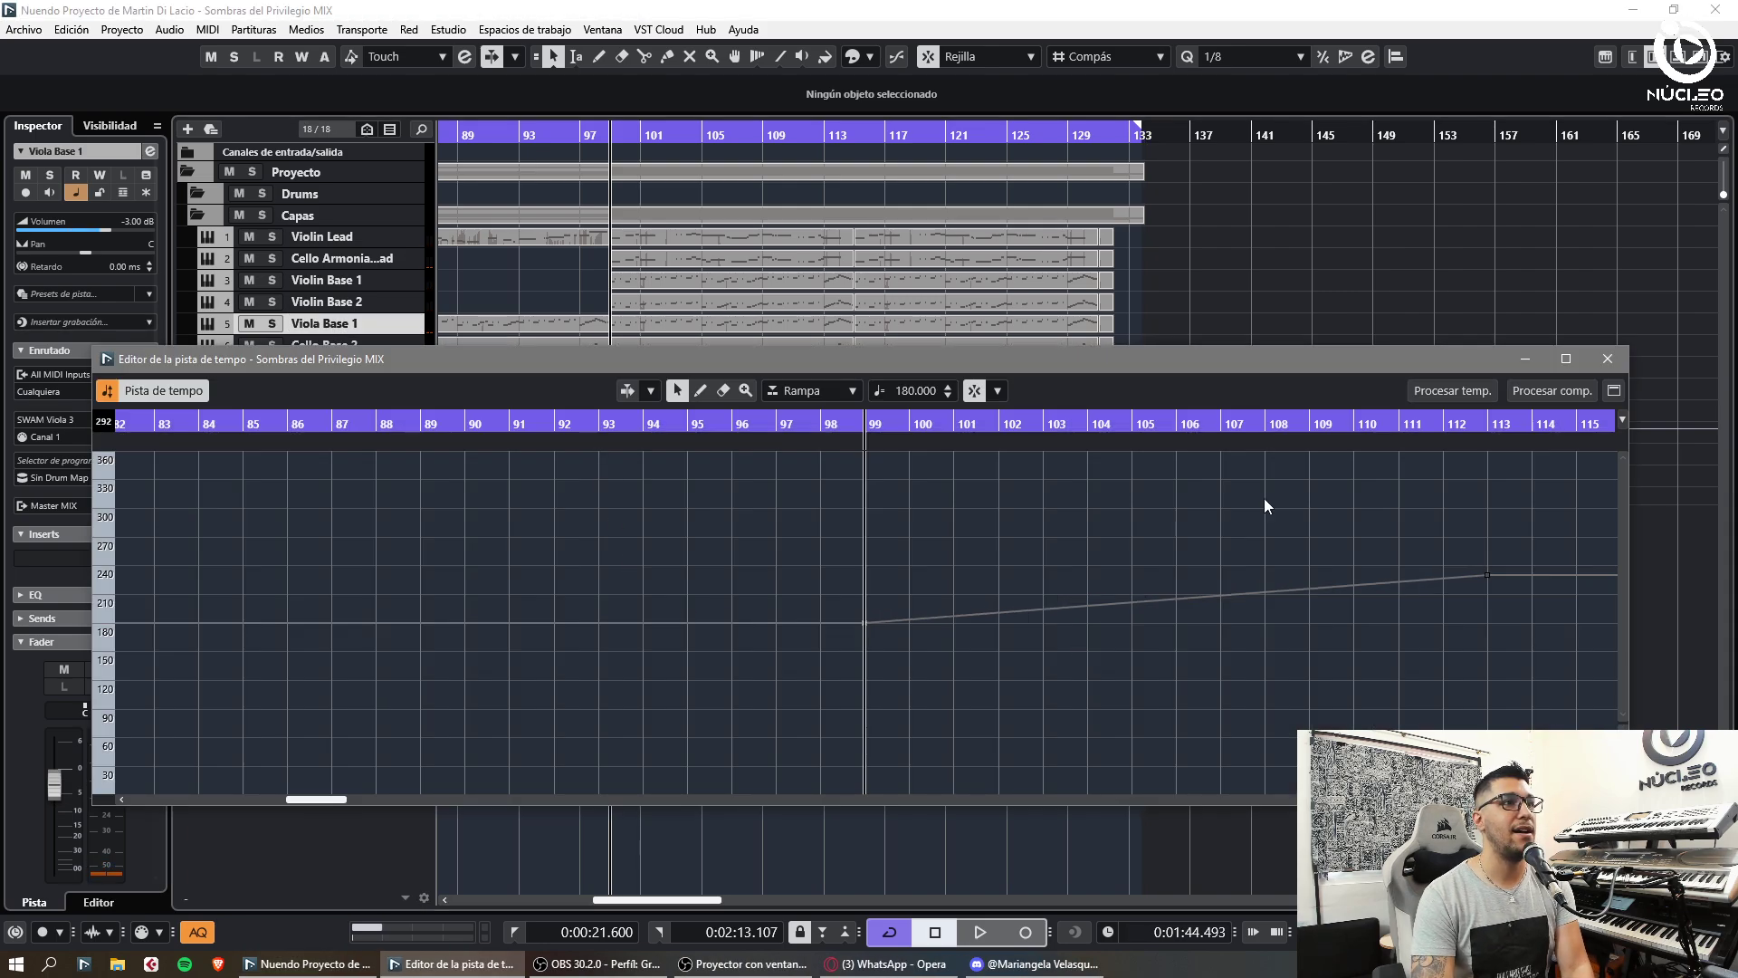
click(1654, 57)
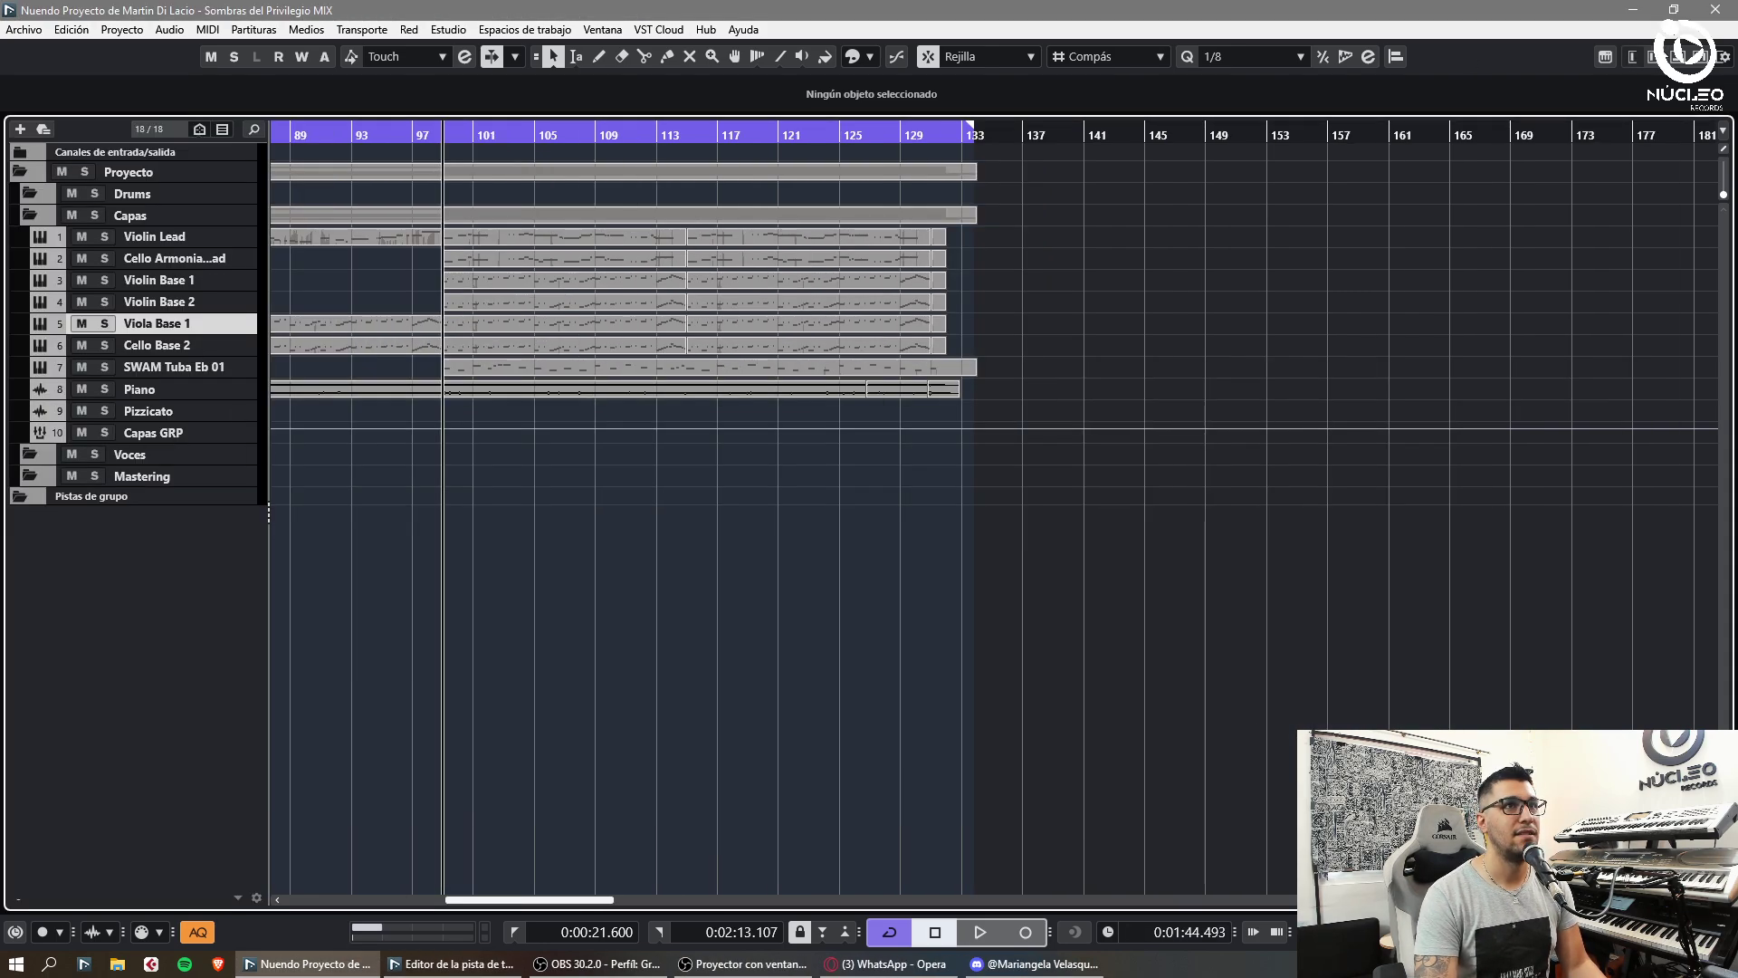
click(1632, 56)
- Solo the tuba track, play it from bar 99, enlarge its track height, and check its SWAM Tuba Eb instrument window
click(272, 367)
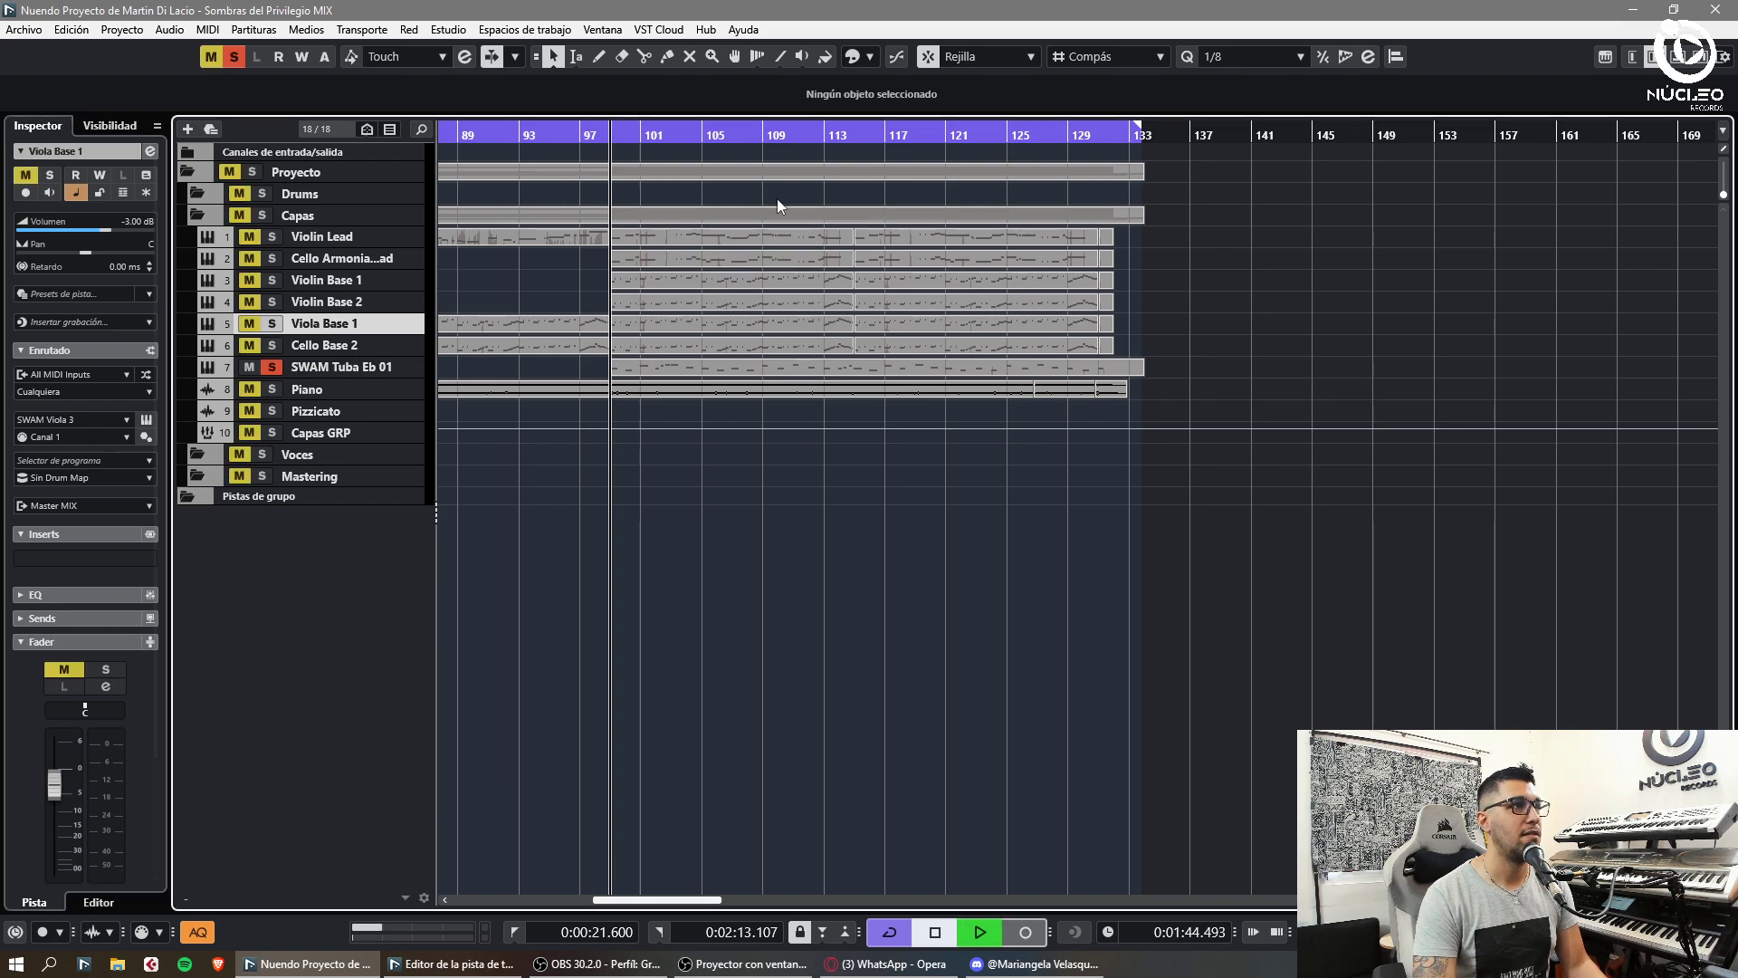
key(h)
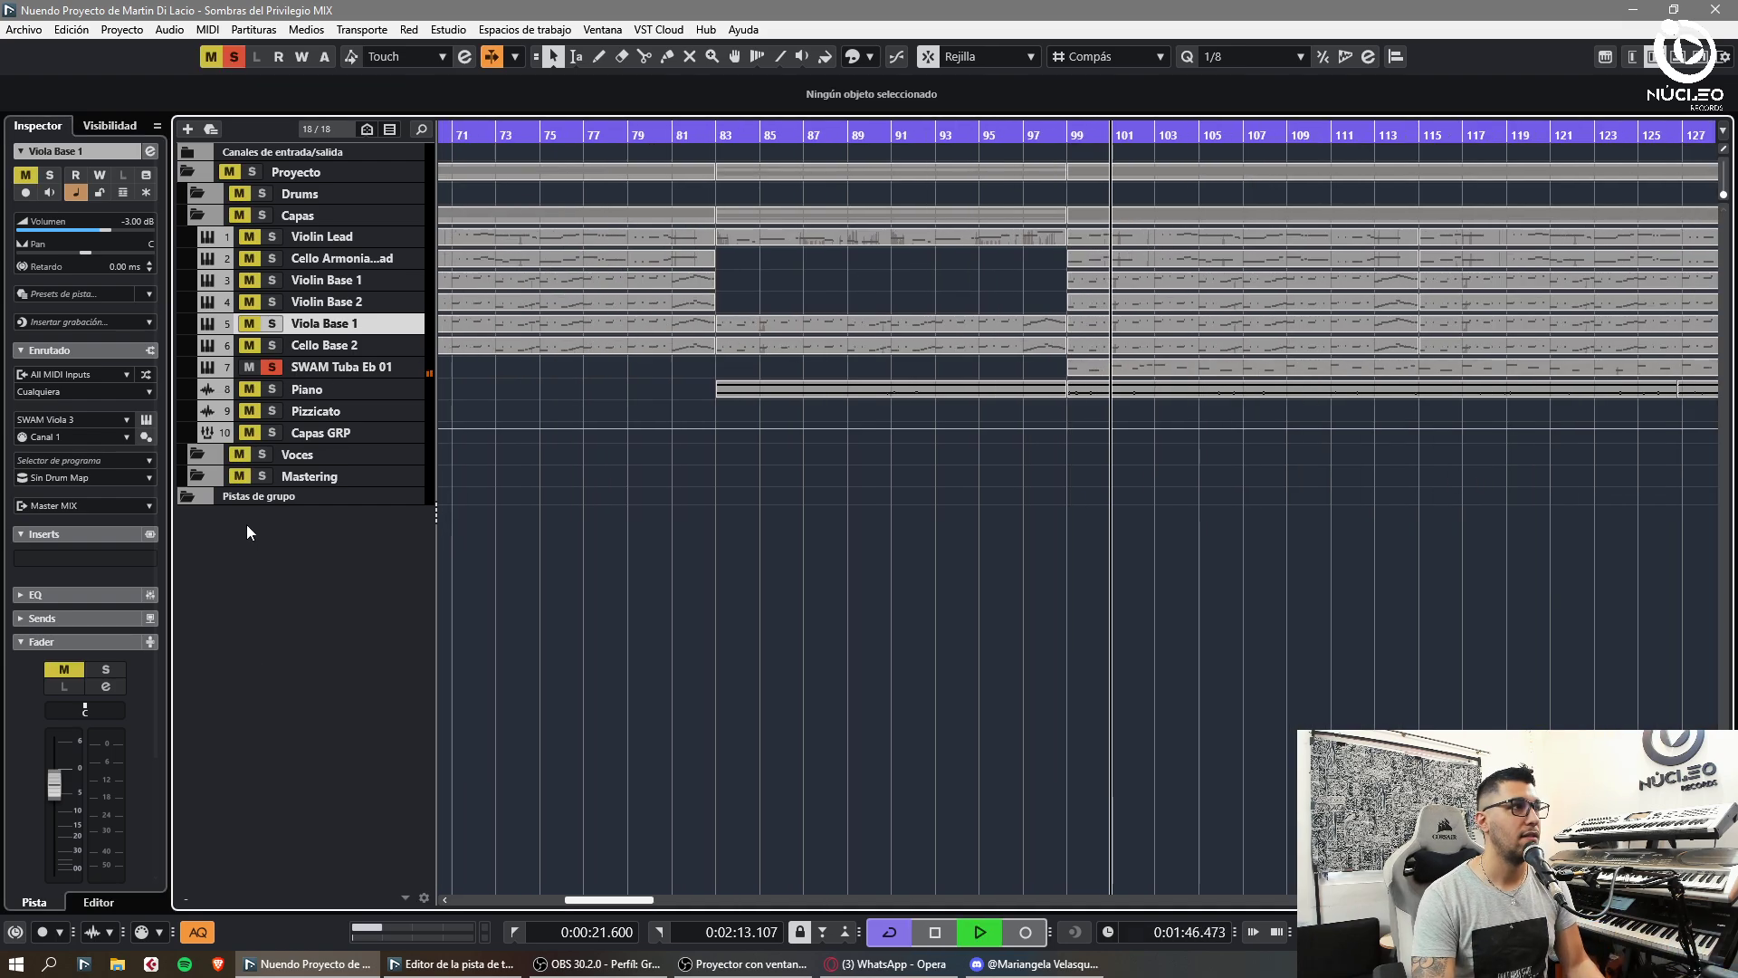
click(319, 371)
drag(319, 377, 319, 436)
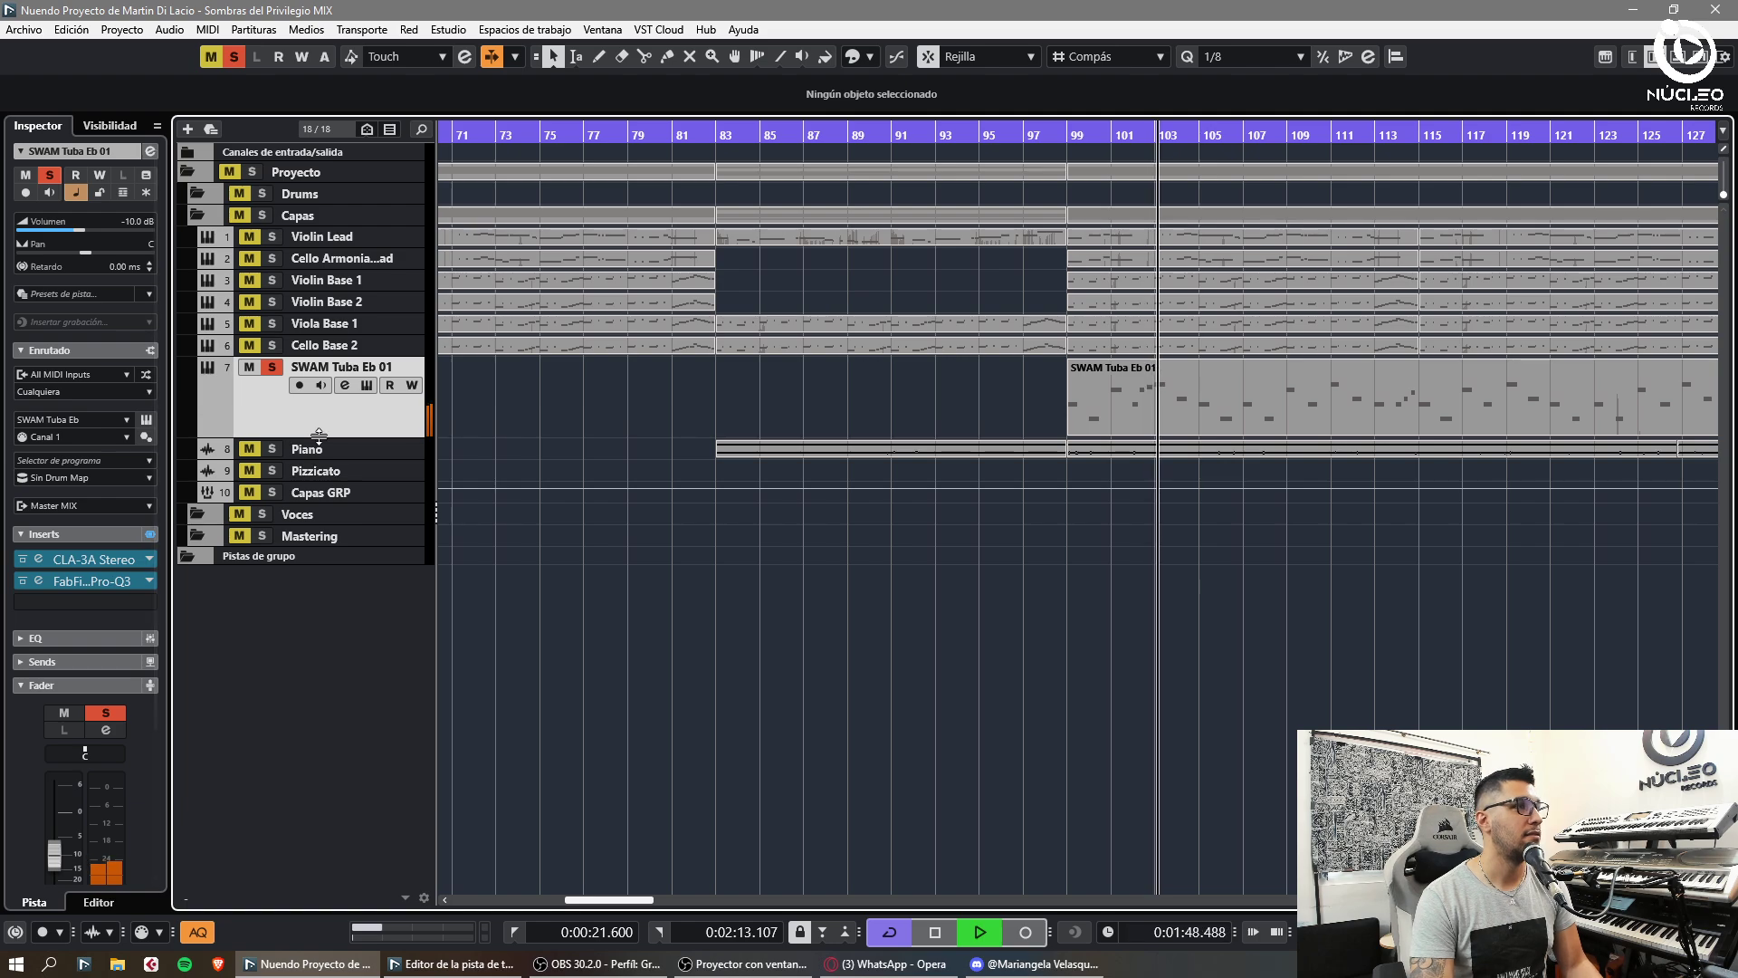
click(367, 385)
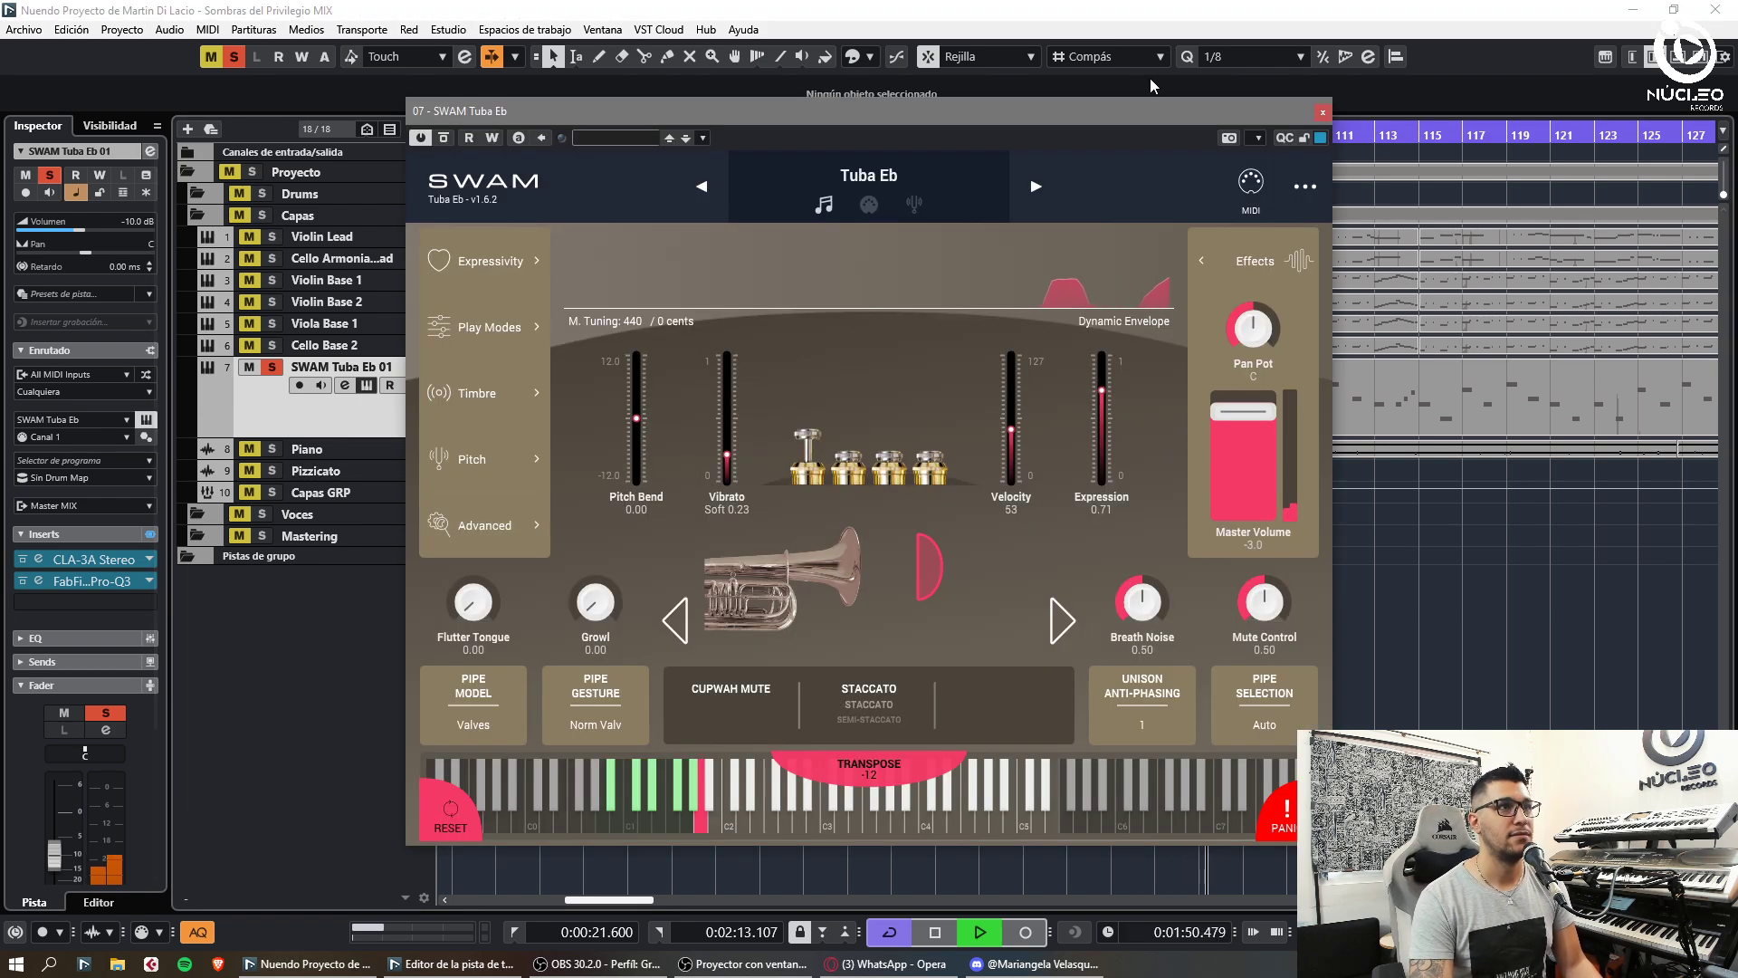
click(1321, 114)
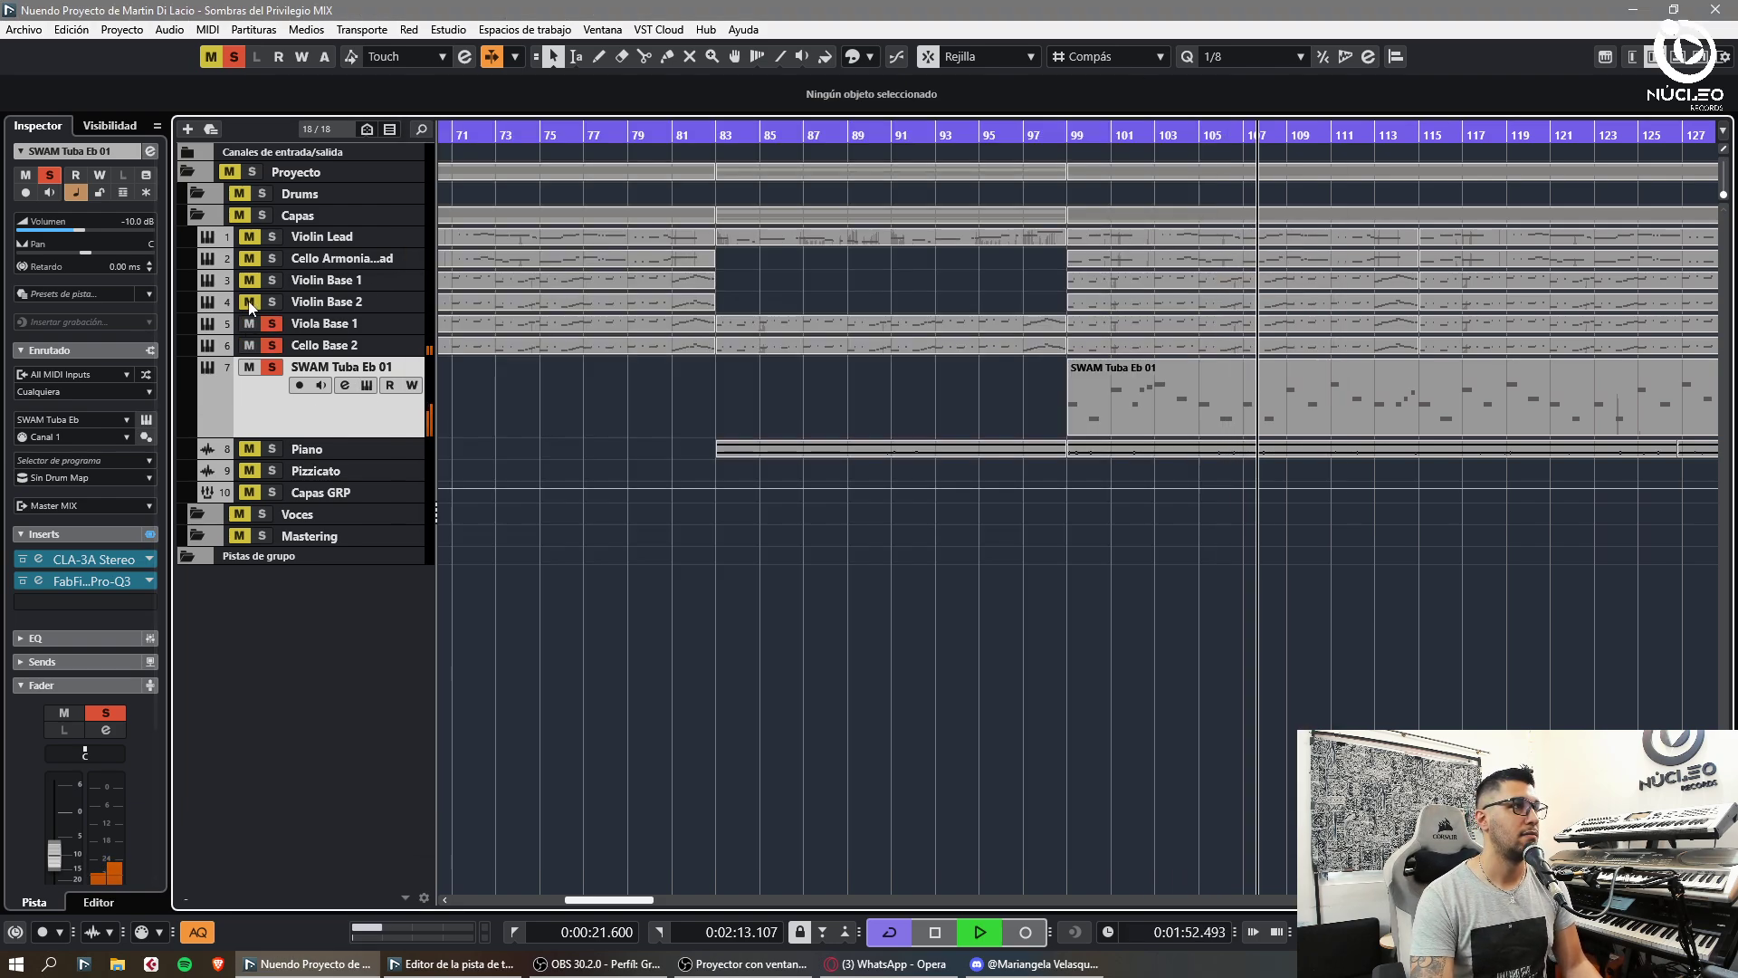
- Add the viola, cello and violin tracks to the solo so the strings play together with the tuba
drag(270, 259, 272, 237)
key(g)
key(g)
key(g)
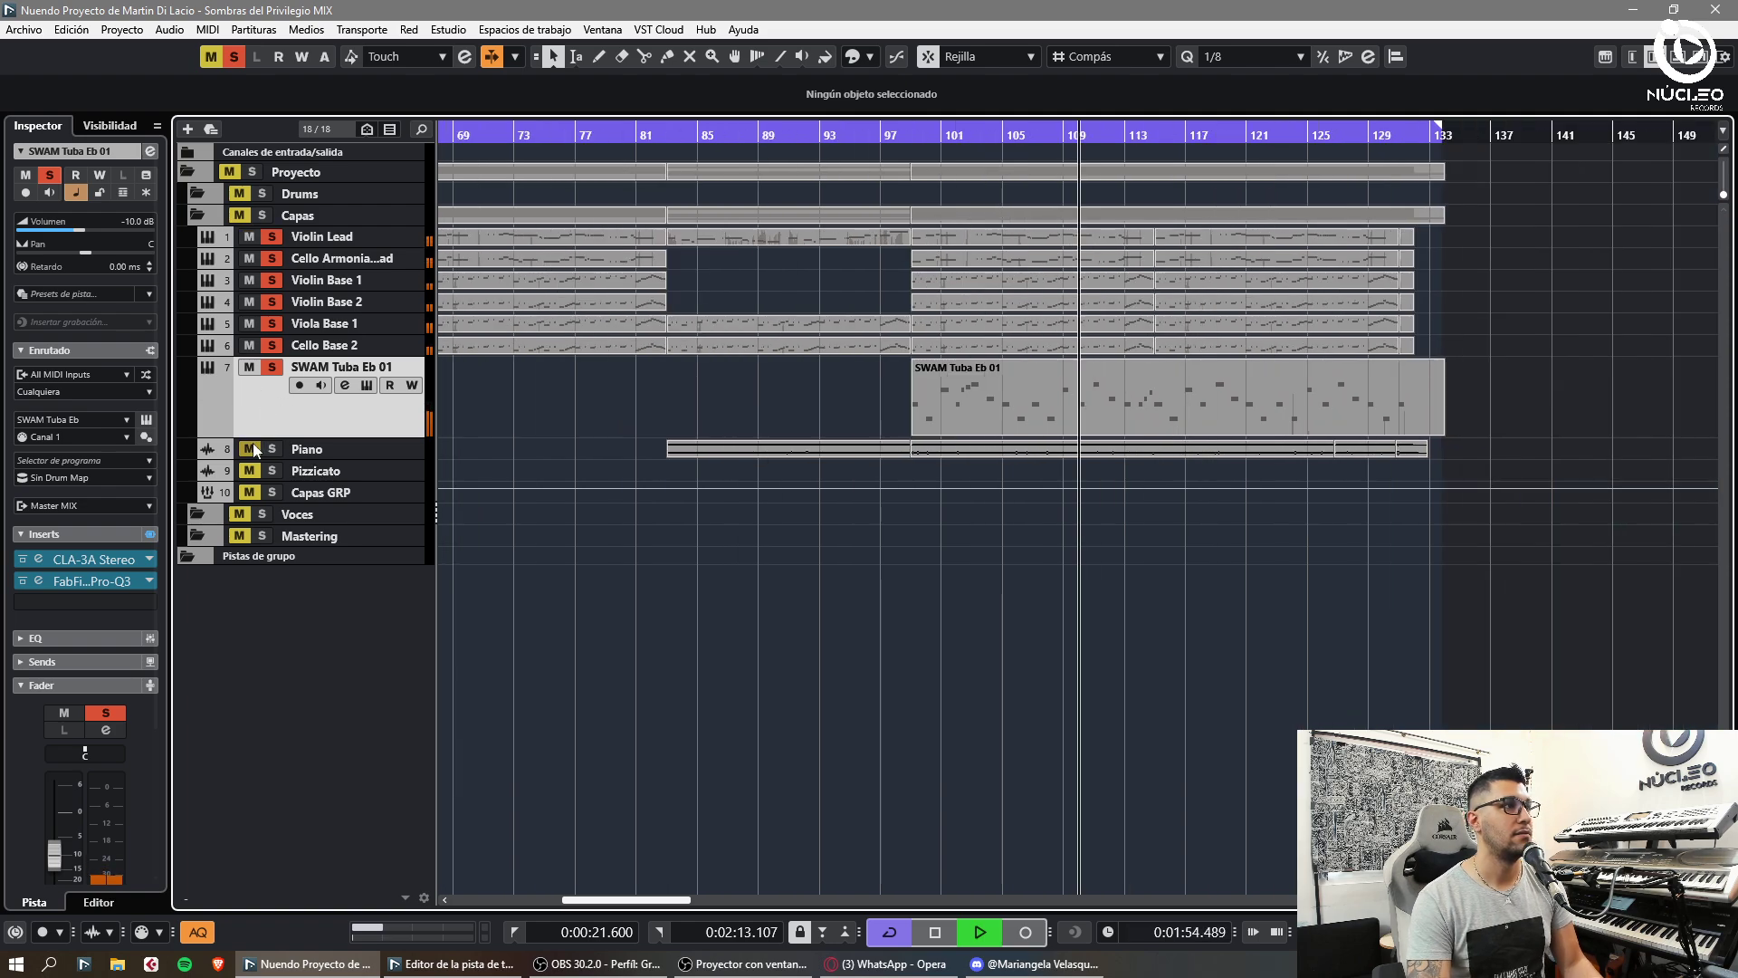
- Add the Piano track to the solo, stop playback, and increase the height of all tracks
click(270, 449)
key(h)
scroll(132, 223, down, 2)
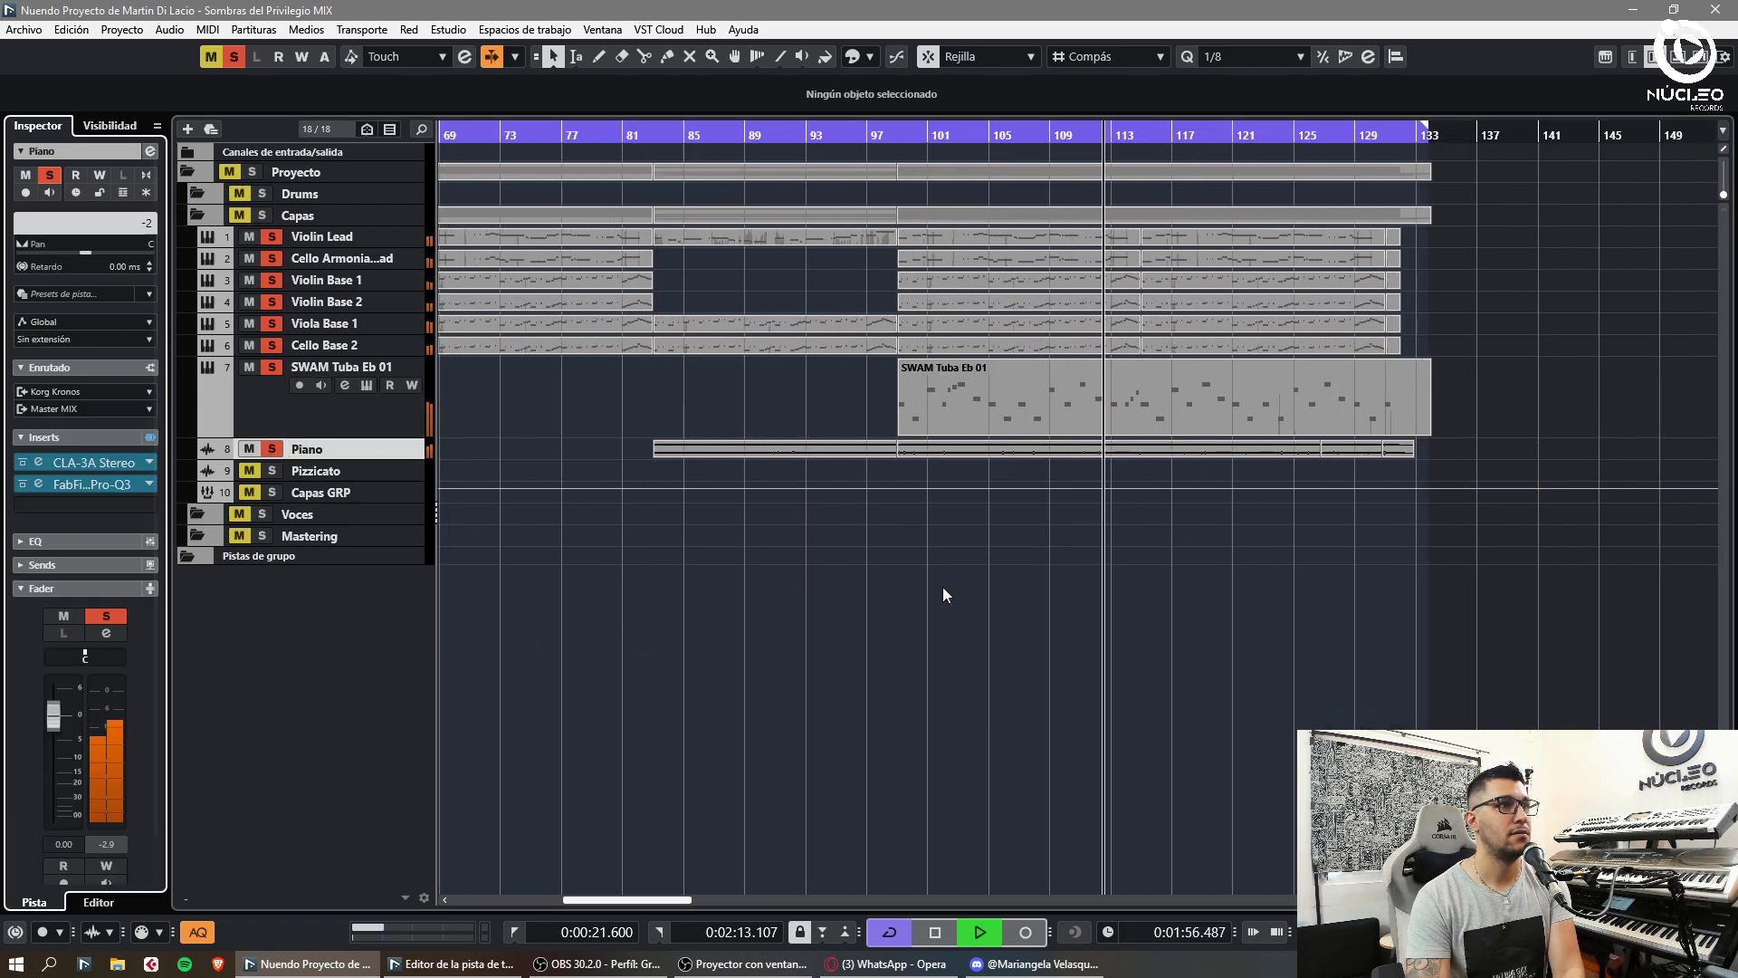
key(space)
key(shift+h)
key(shift+h)
key(shift+h)
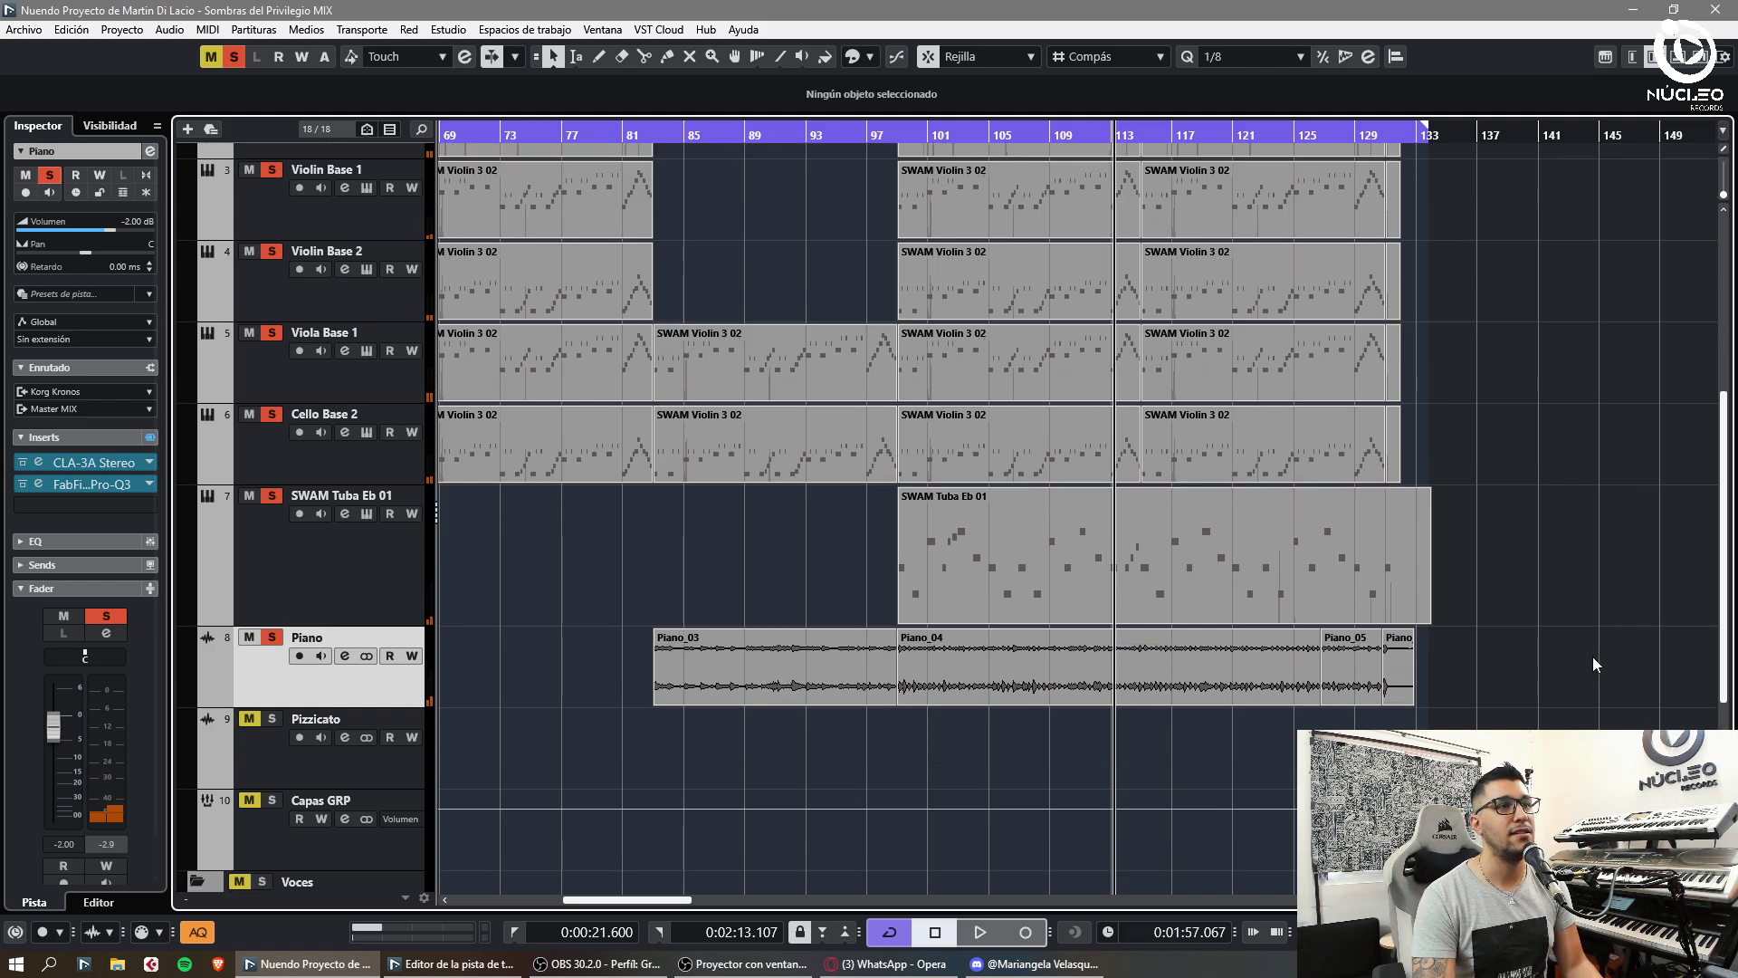
- Delete the Piano events from bar 99 through the end of the song
click(1181, 670)
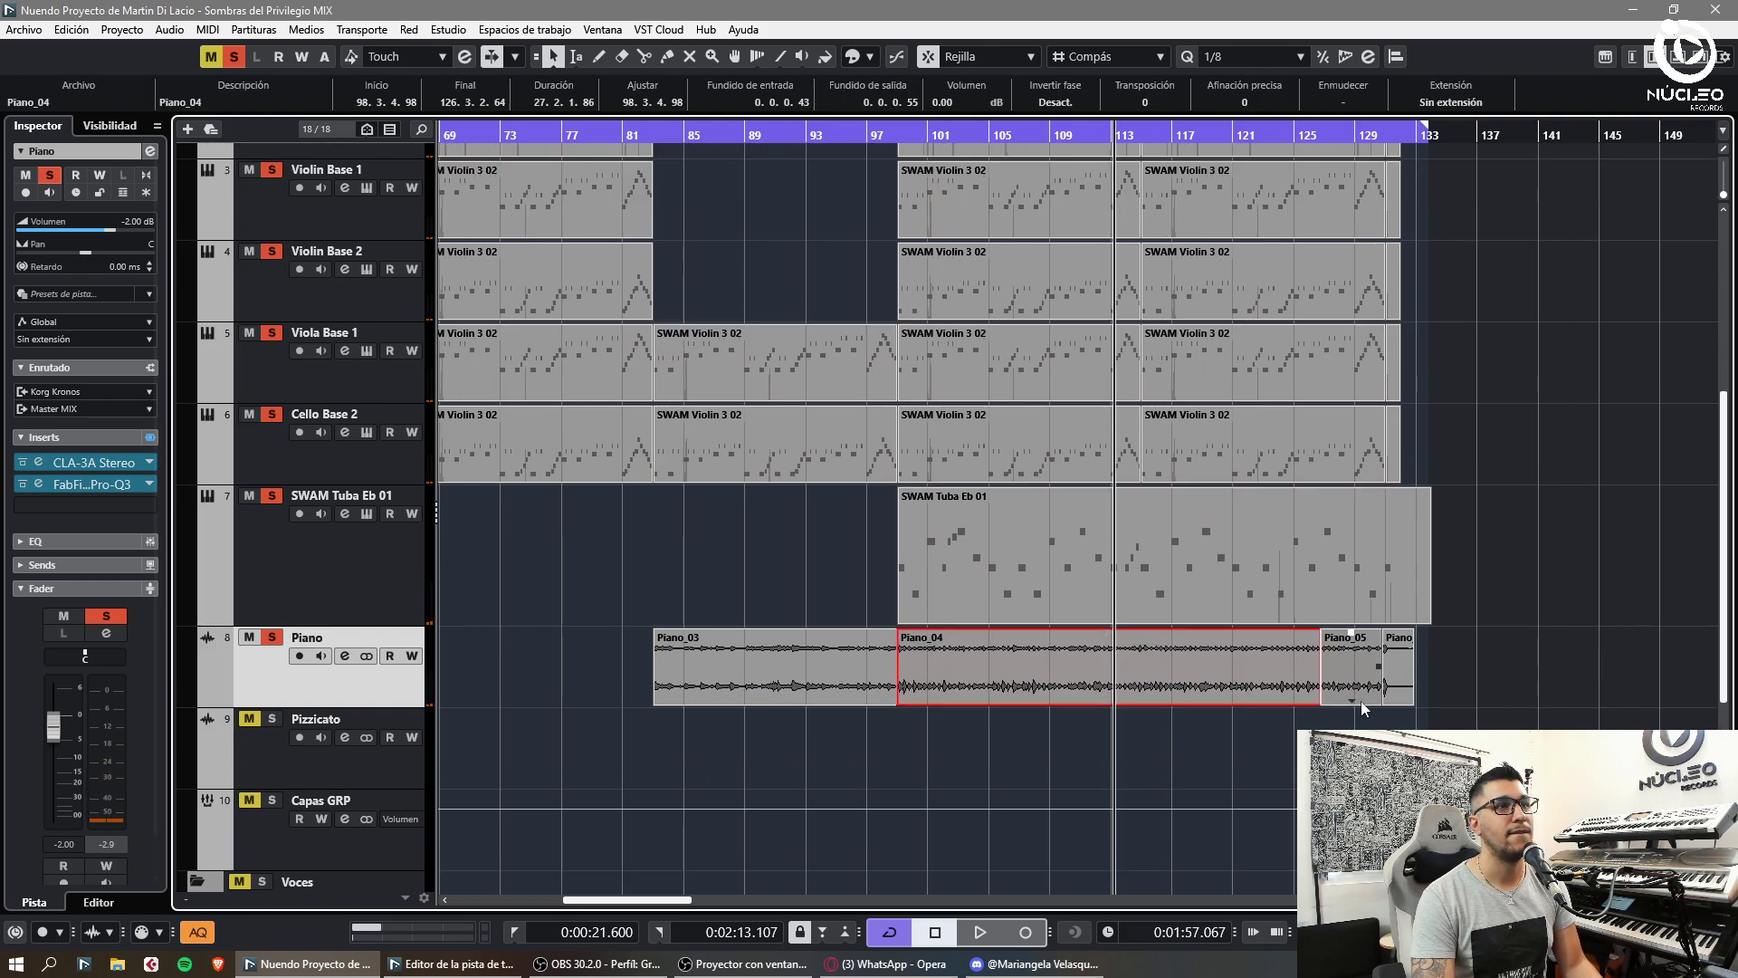
drag(1479, 688, 1153, 687)
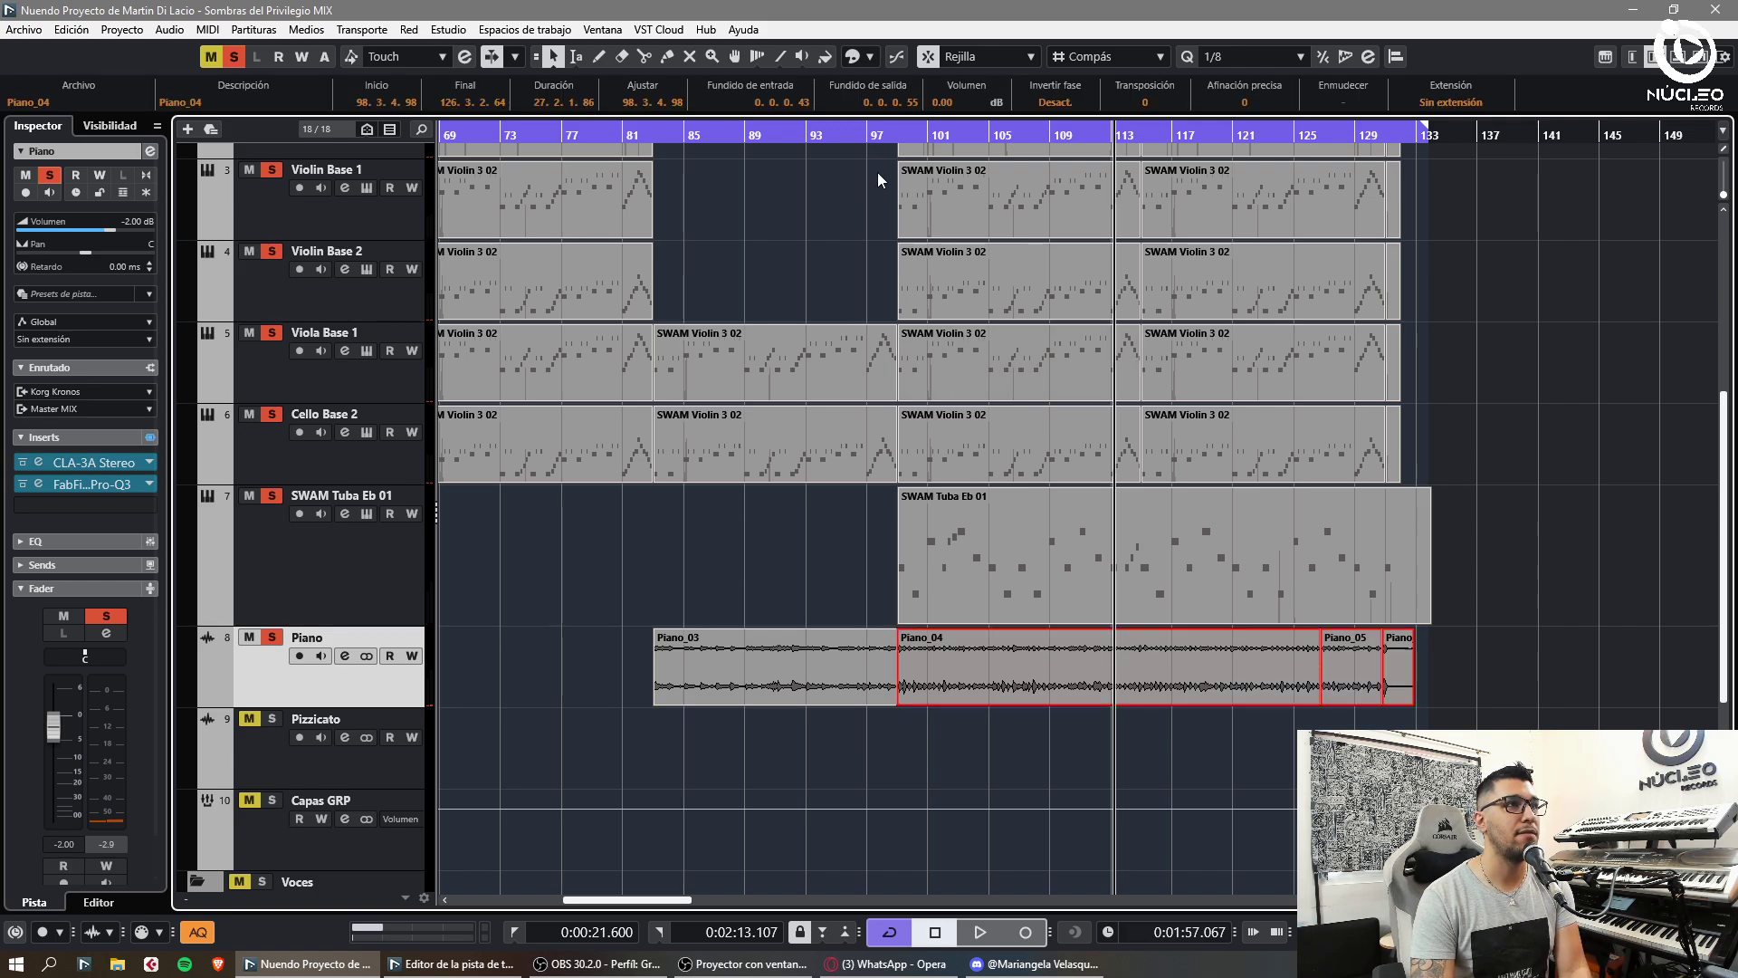
key(Delete)
- Start playback from about bar 95 and turn off all track solos
click(840, 142)
key(space)
key(h)
key(h)
click(234, 57)
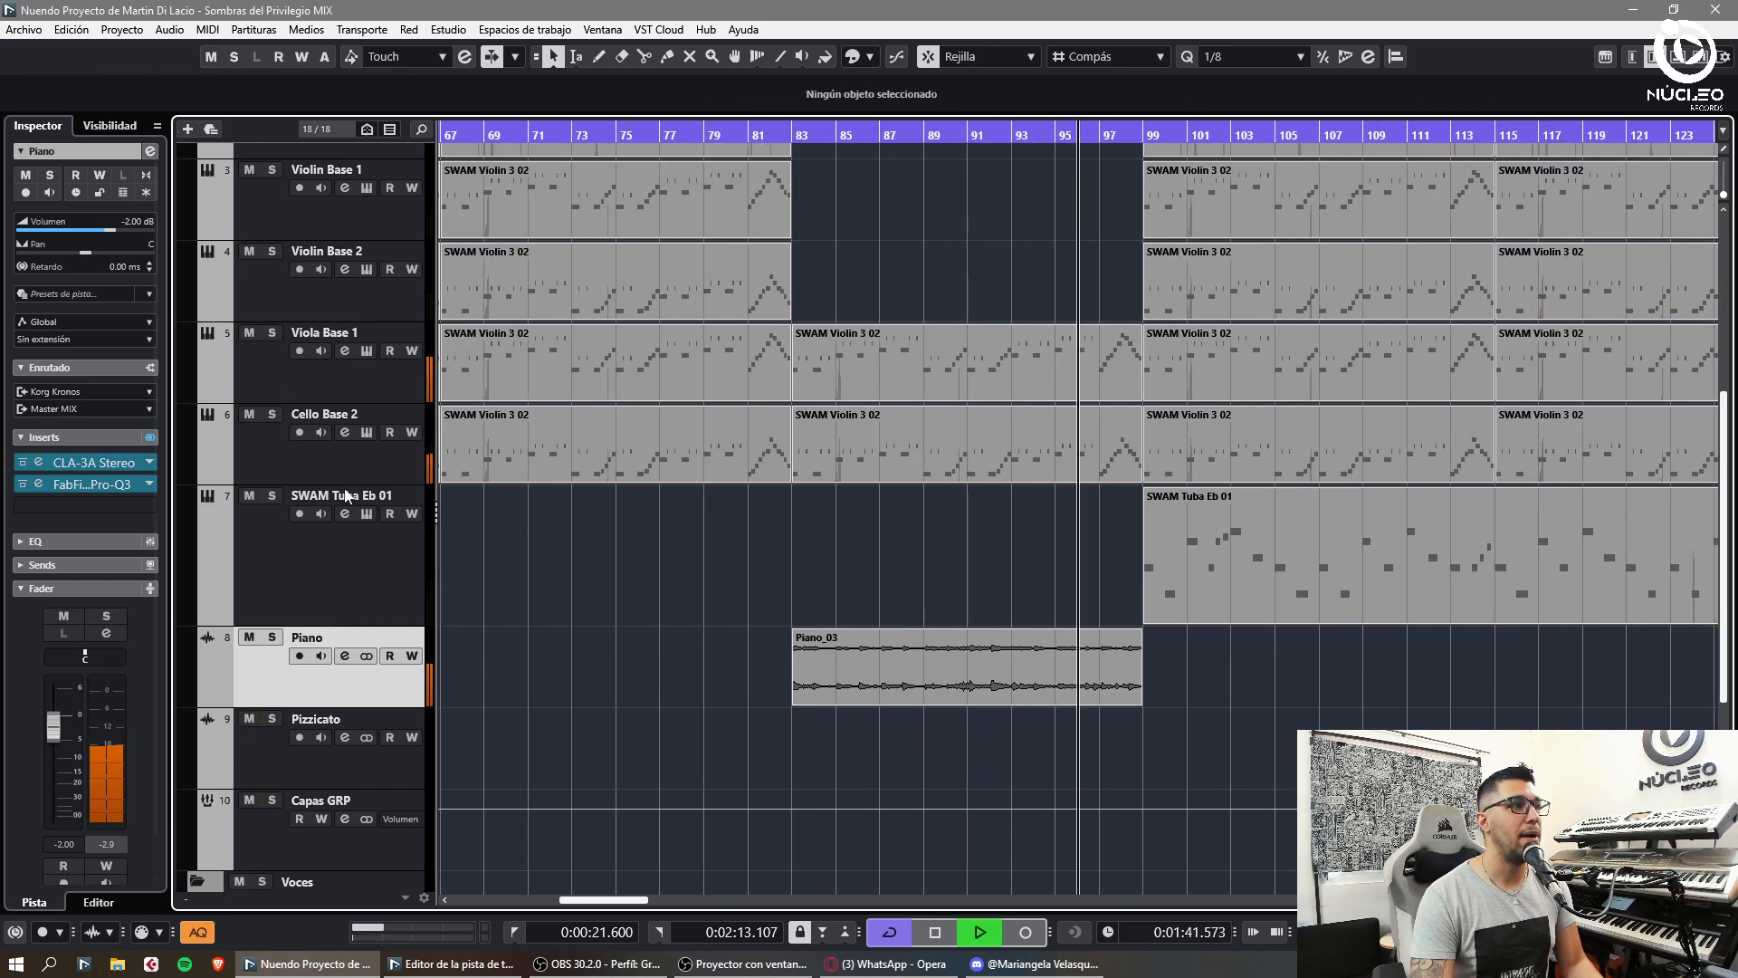
- Record two demonstration takes on the Piano track, punching in shortly before bar 99 and deleting each take
key(KP_Multiply)
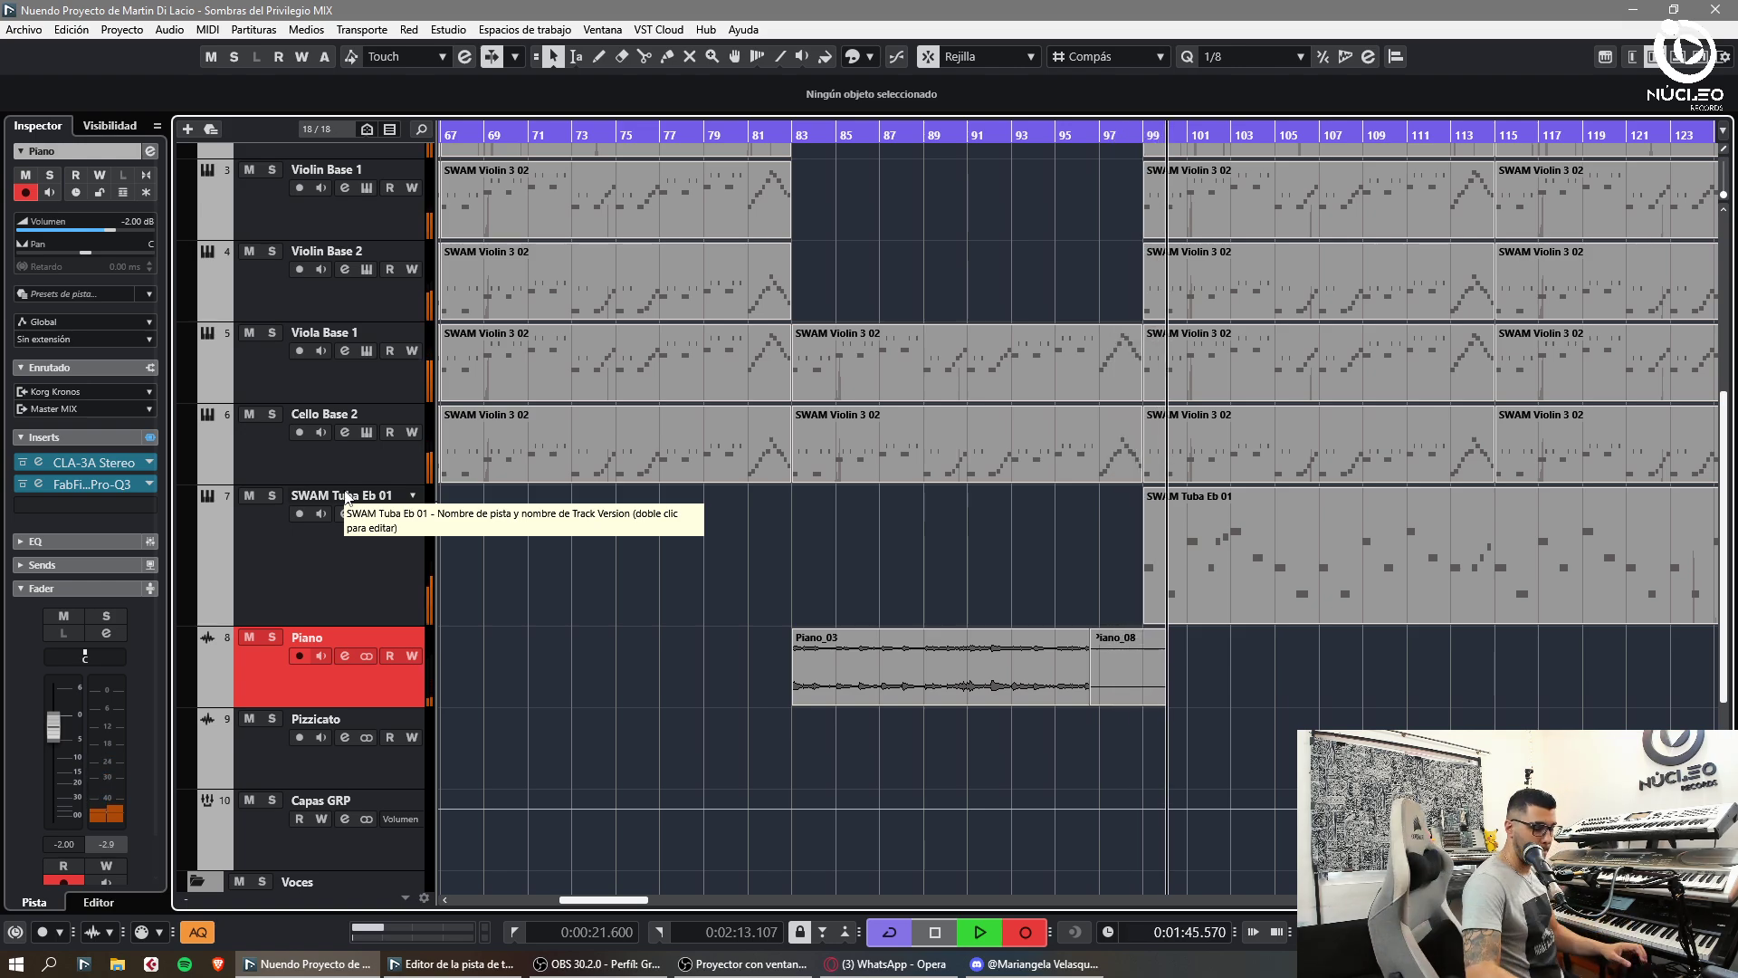
key(space)
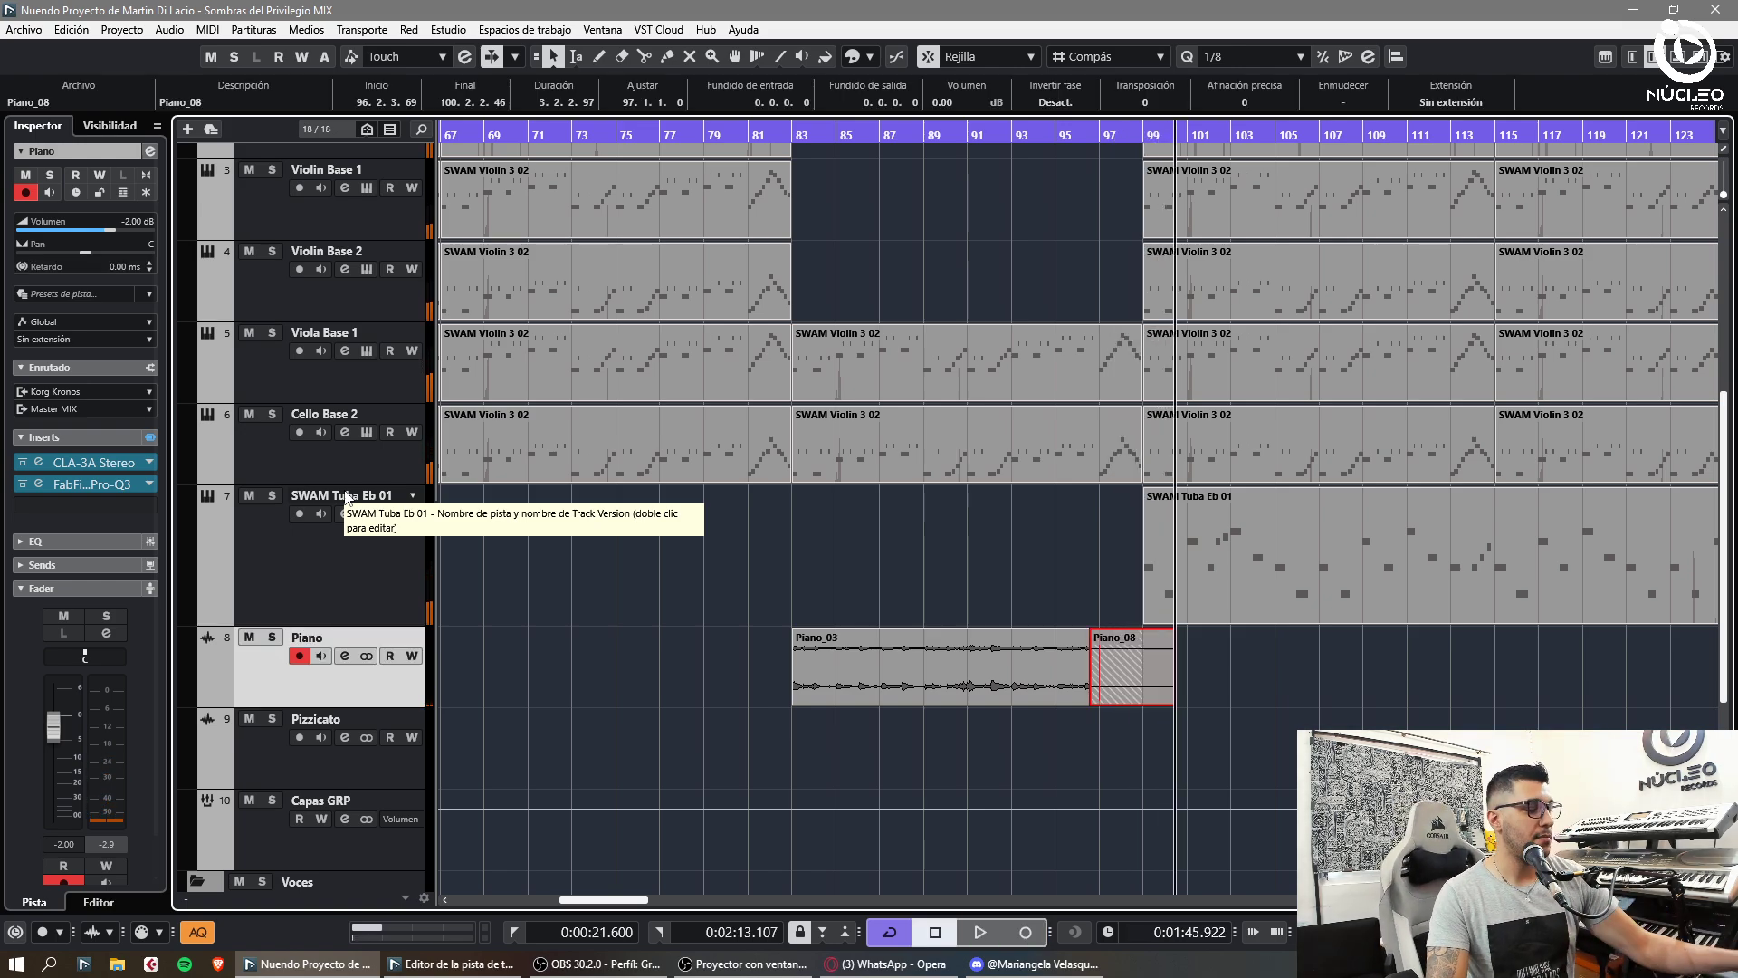
key(Delete)
click(1054, 134)
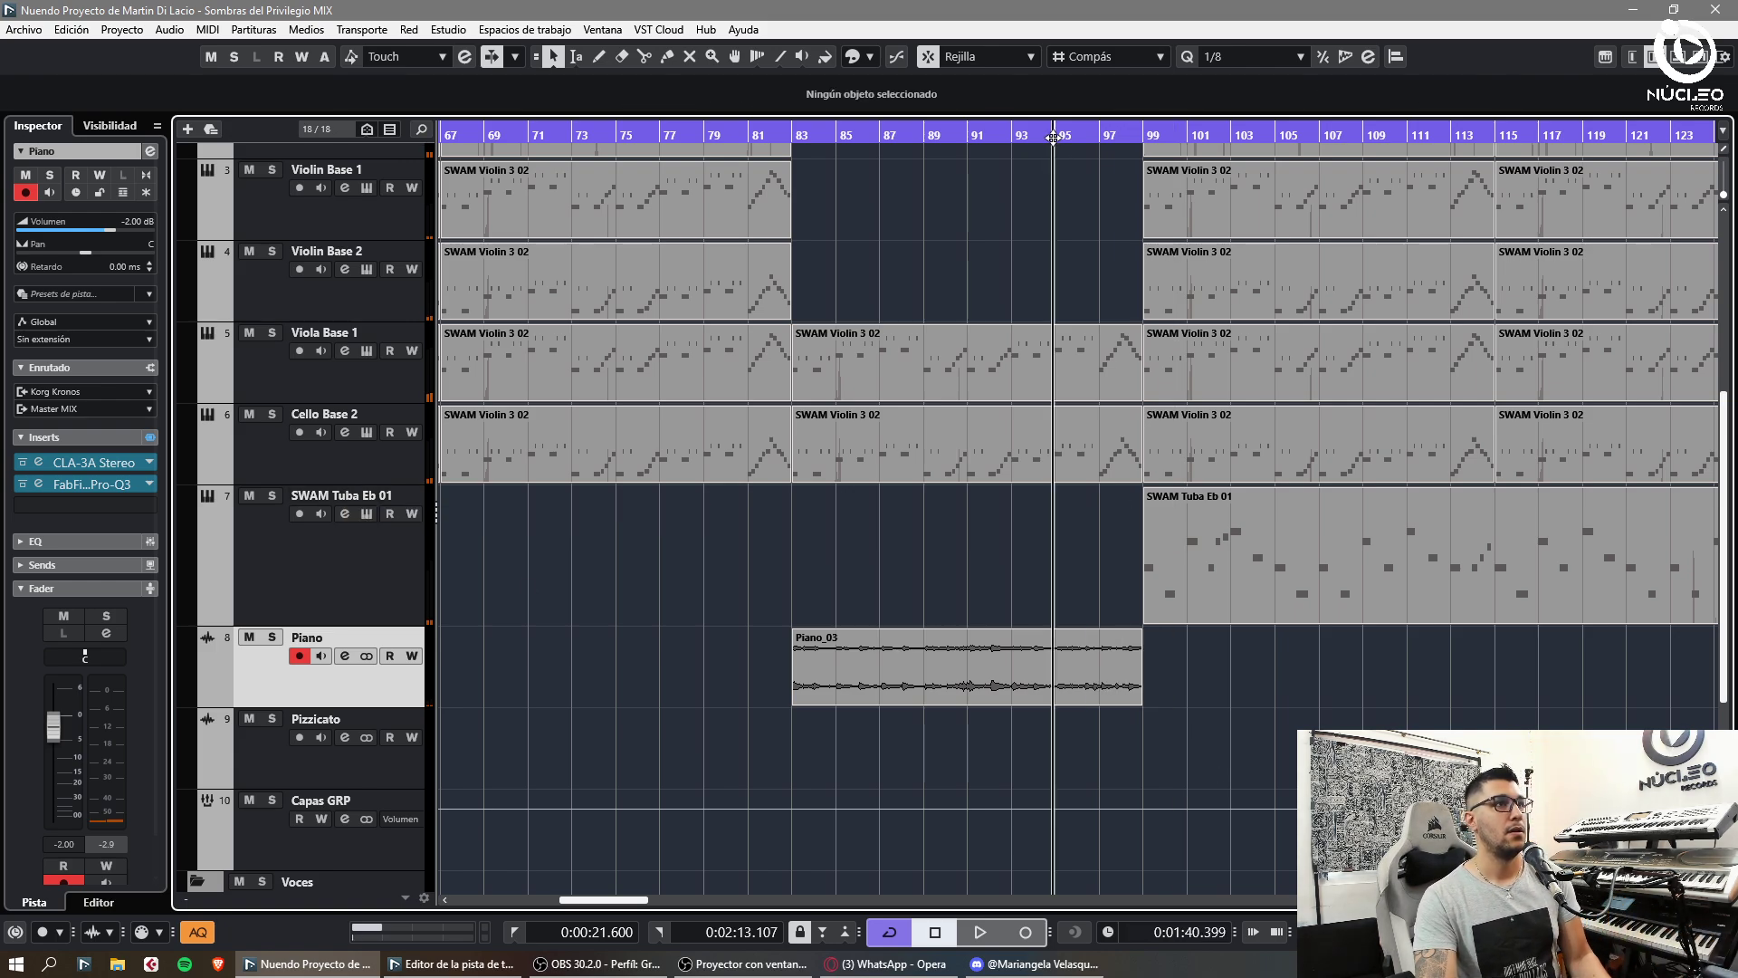
key(space)
key(KP_Multiply)
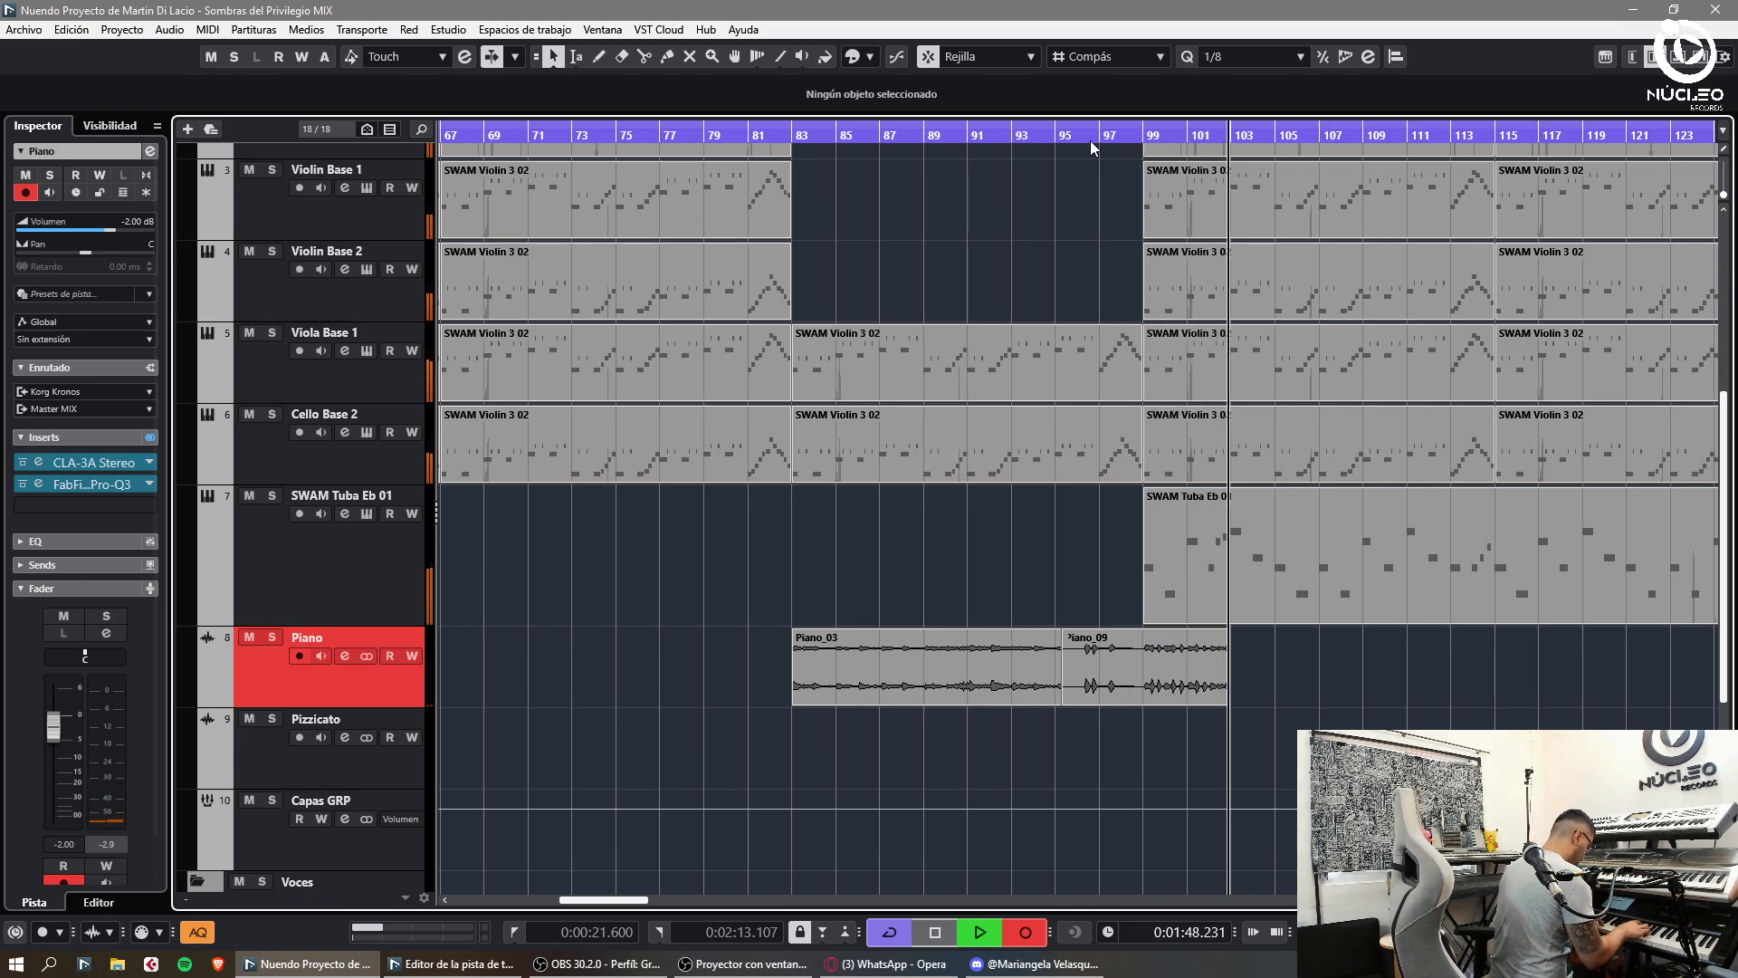
key(space)
key(Delete)
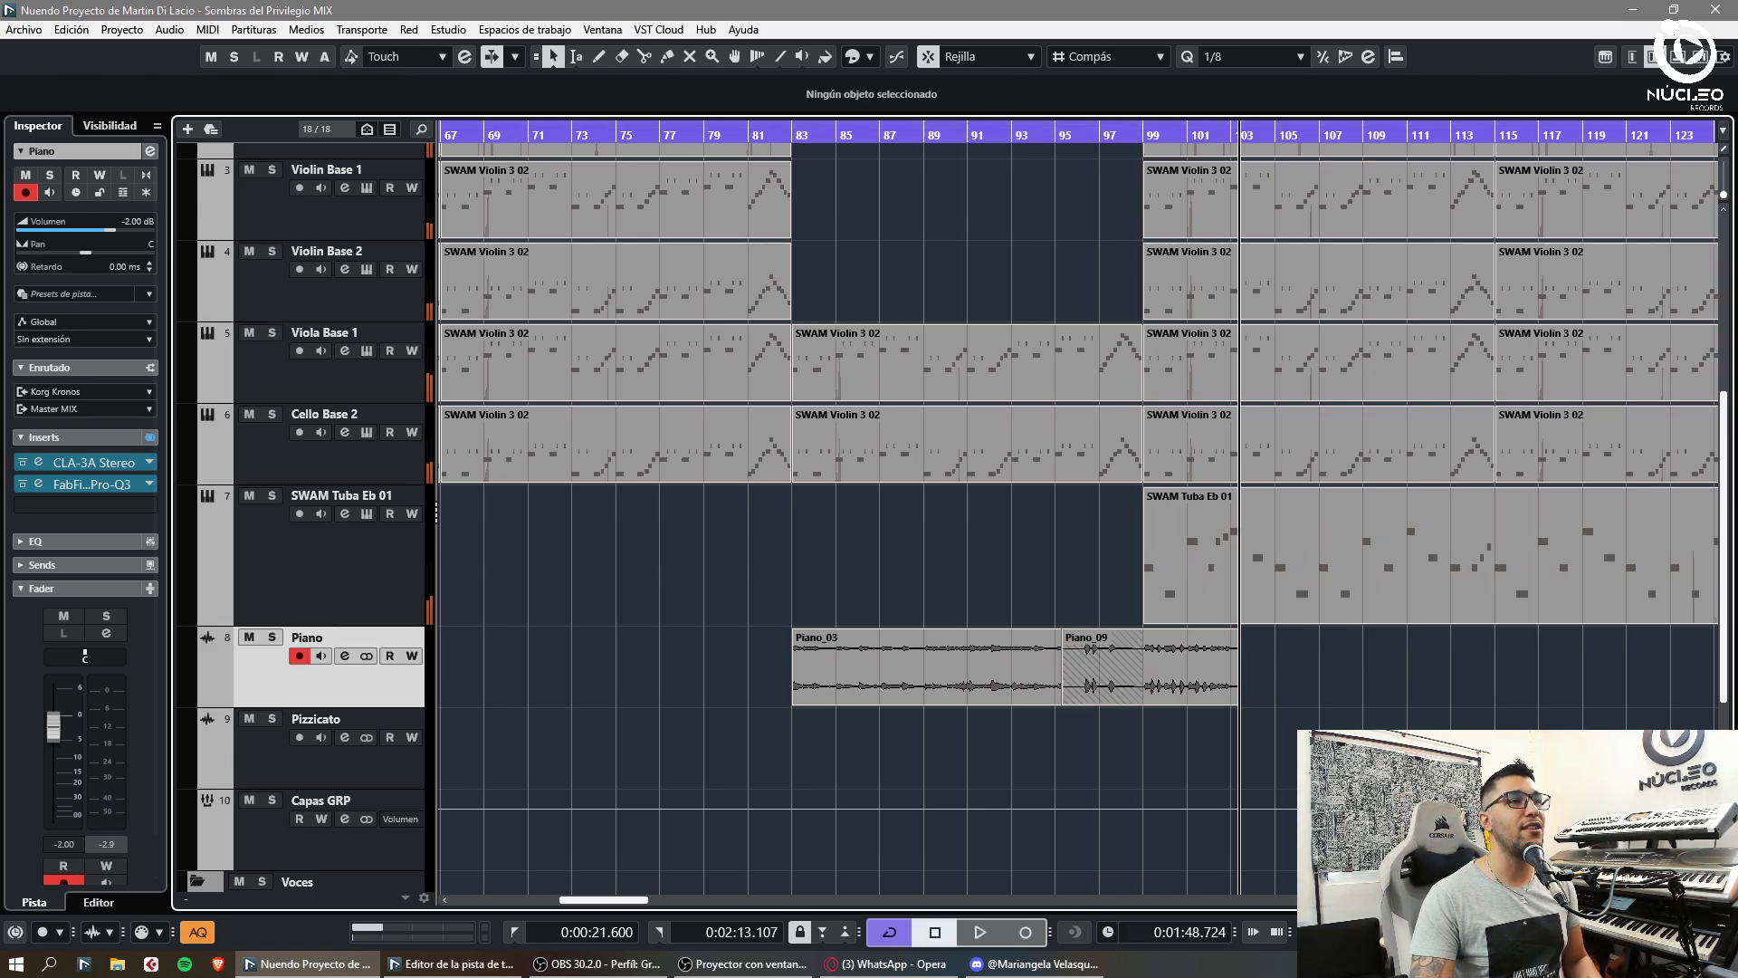
- Undo the demonstration edits to restore the Piano events from bar 99 onward, and restart playback
key(ctrl+z)
key(ctrl+z)
key(ctrl+z)
key(ctrl+z)
key(ctrl+z)
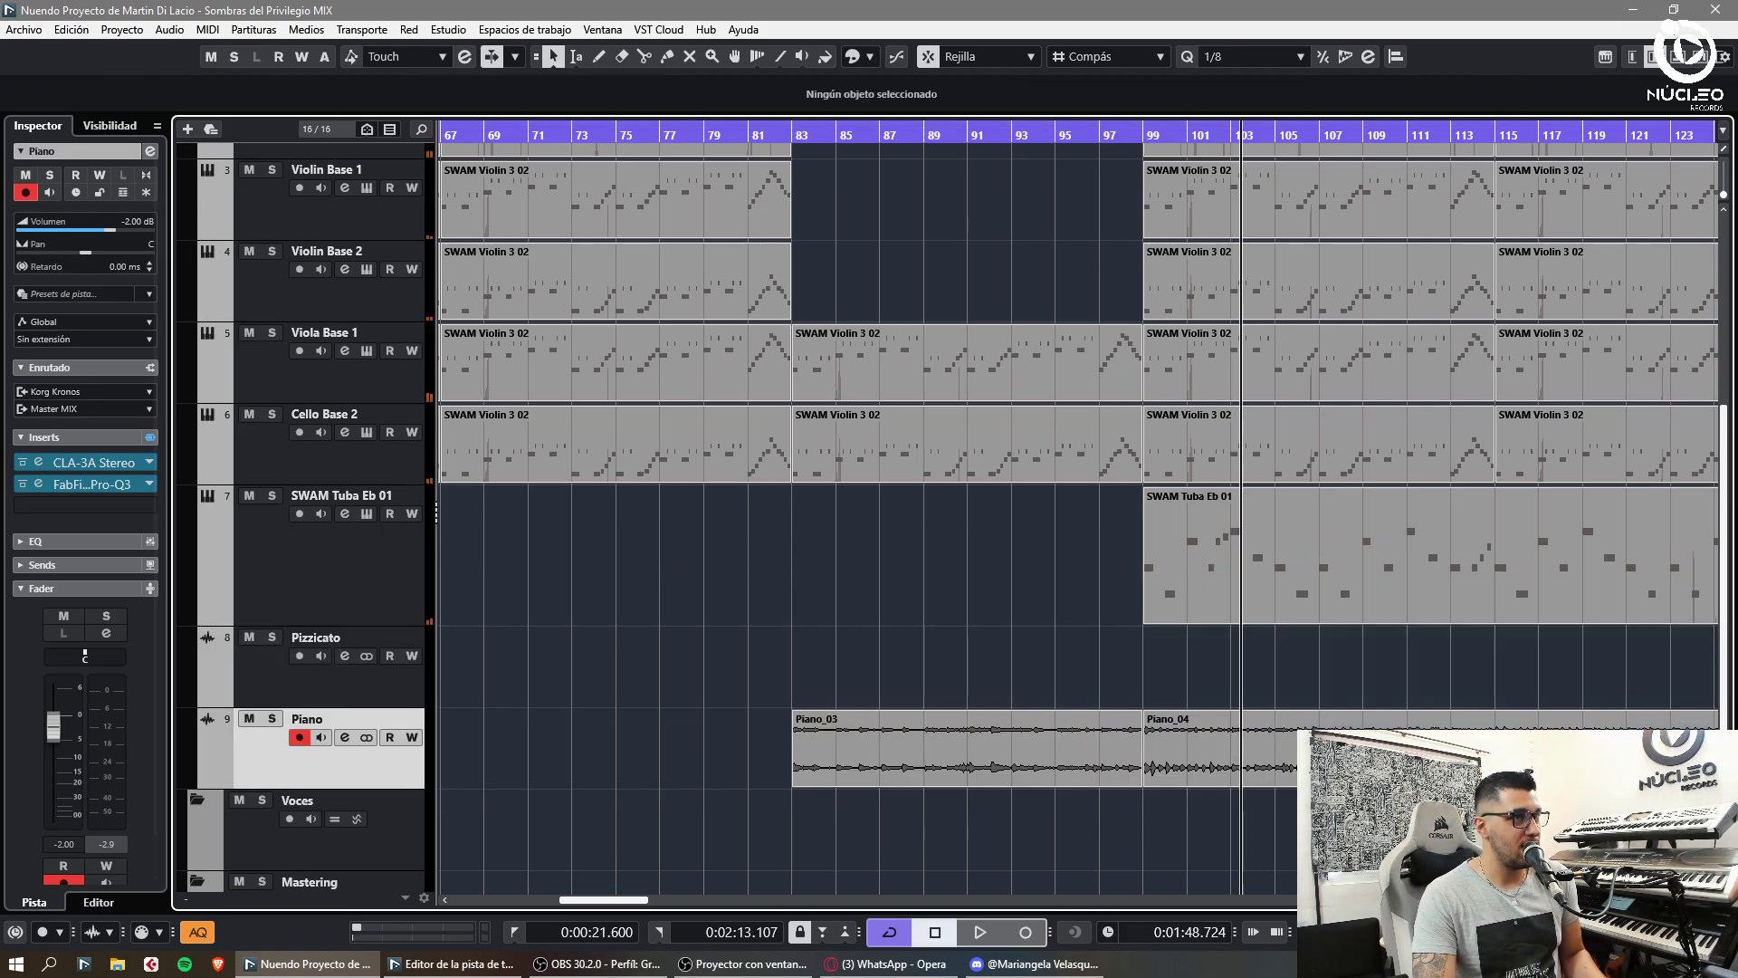
key(g)
key(g)
key(space)
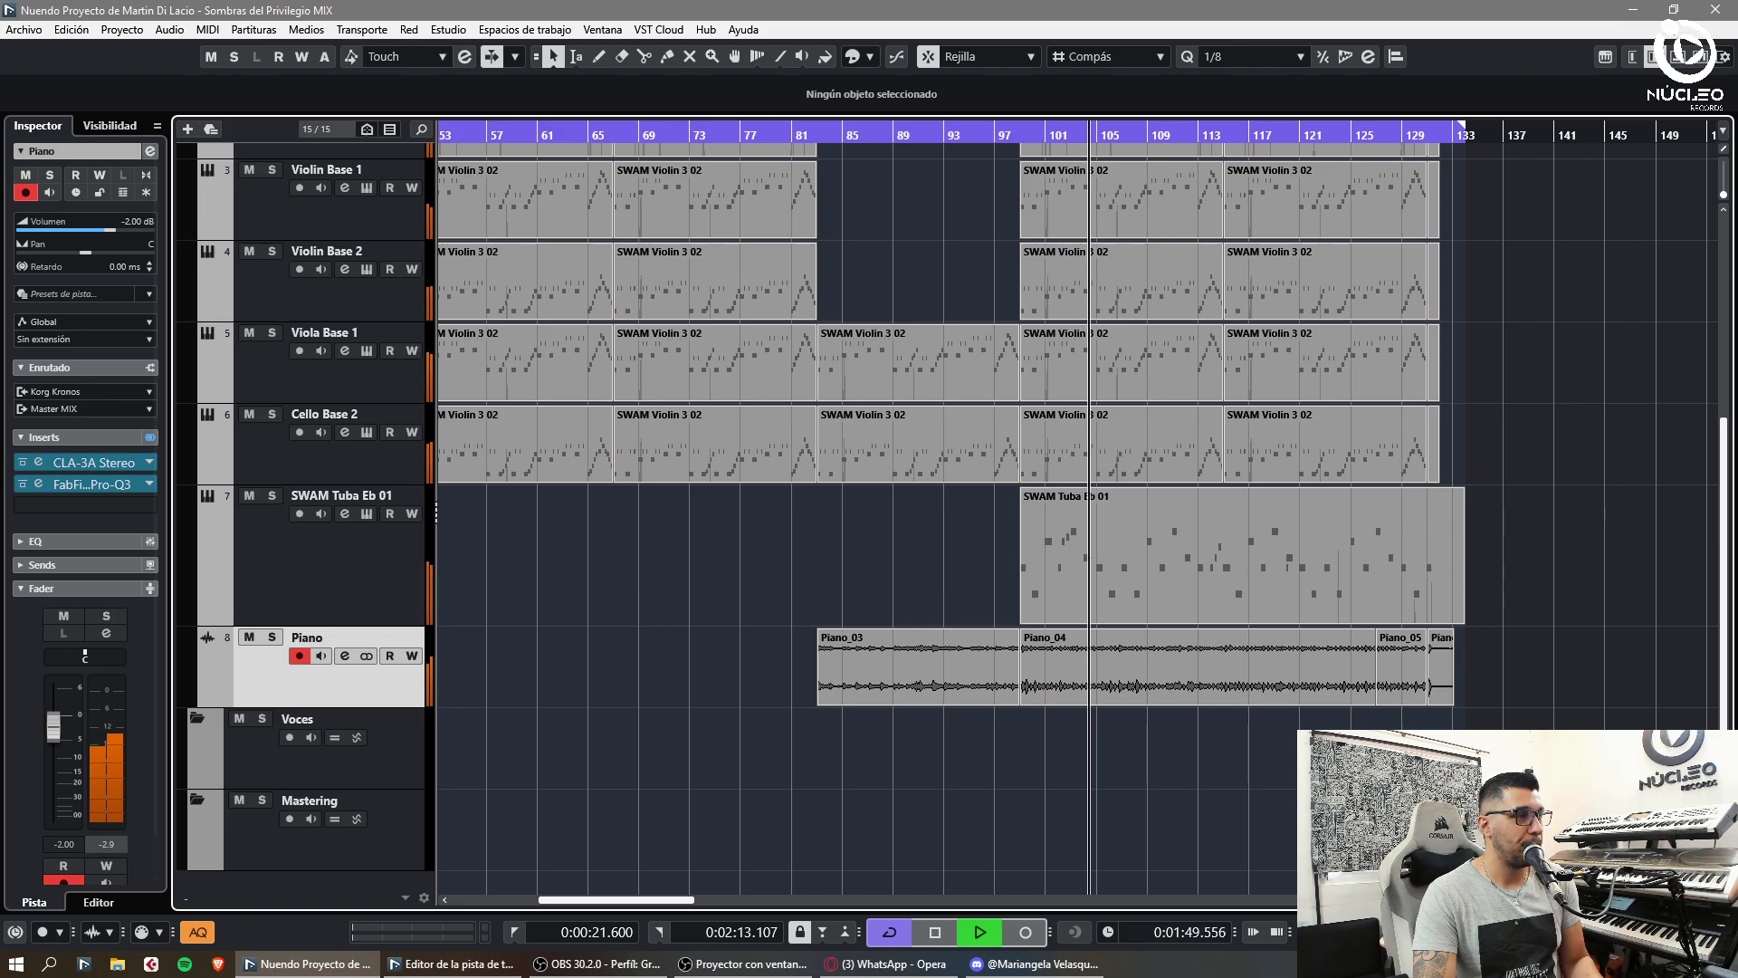
- Check the tempo ramp in the tempo track editor, redo the edits that bring back the Pizzicato and Capas GRP tracks, and close the editor
key(ctrl+t)
key(g)
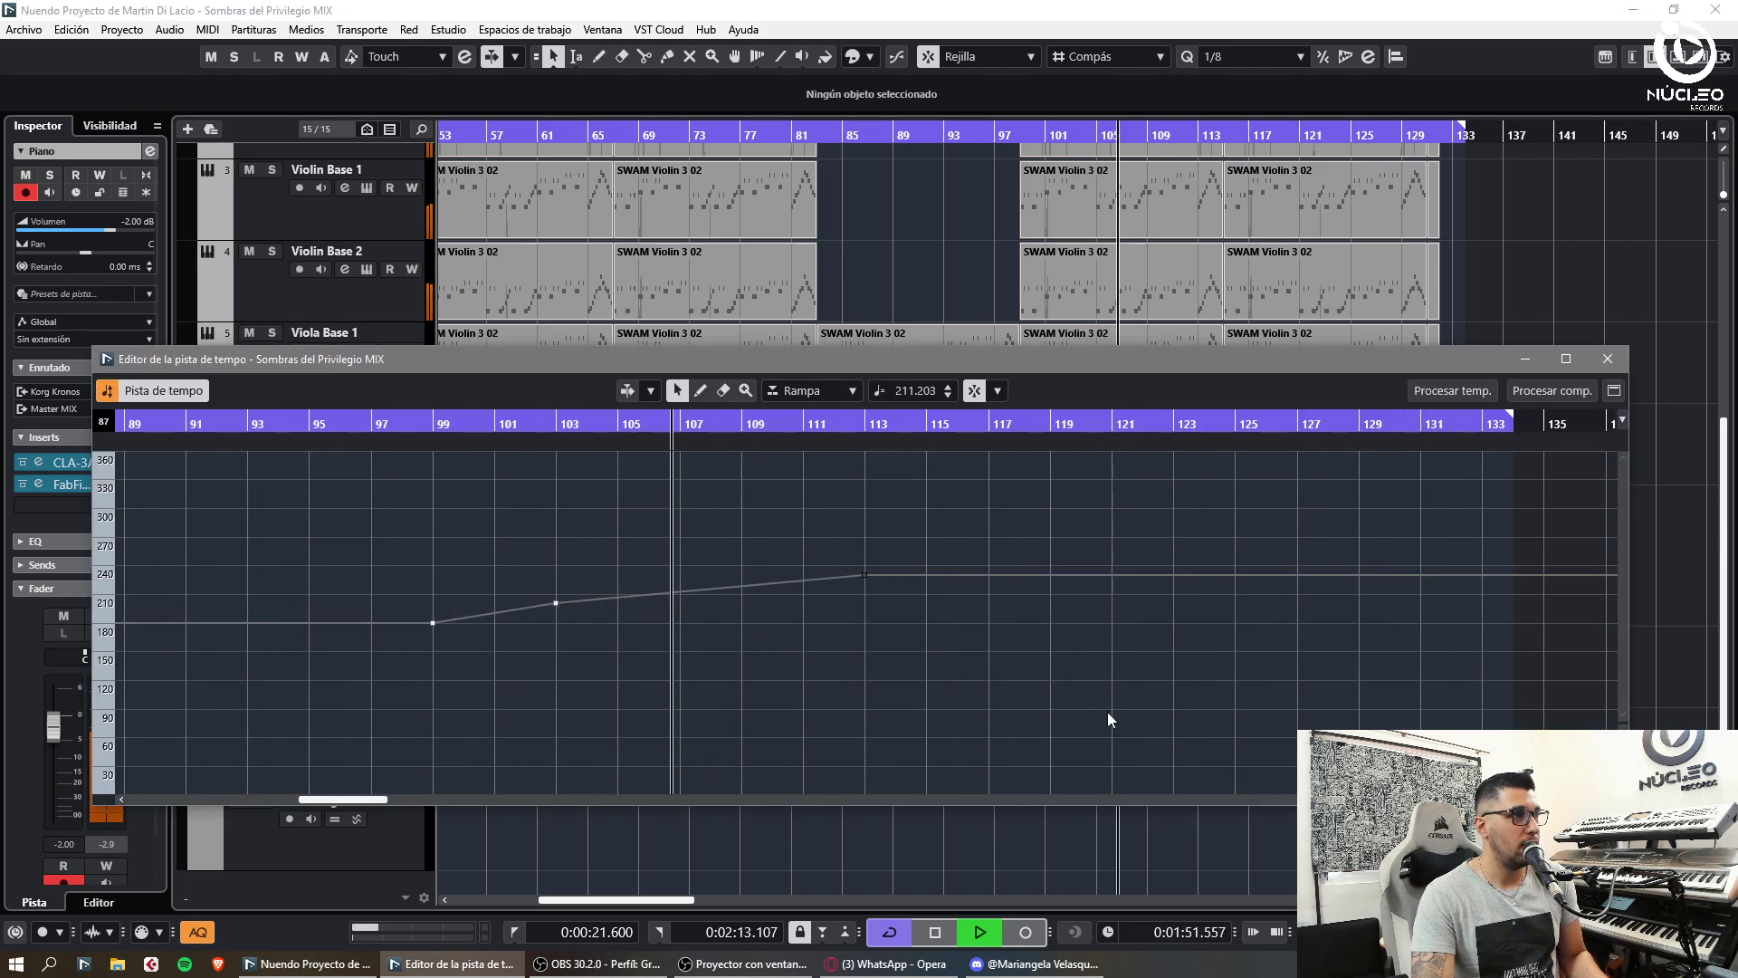
key(ctrl+z)
key(ctrl+z)
key(ctrl+z)
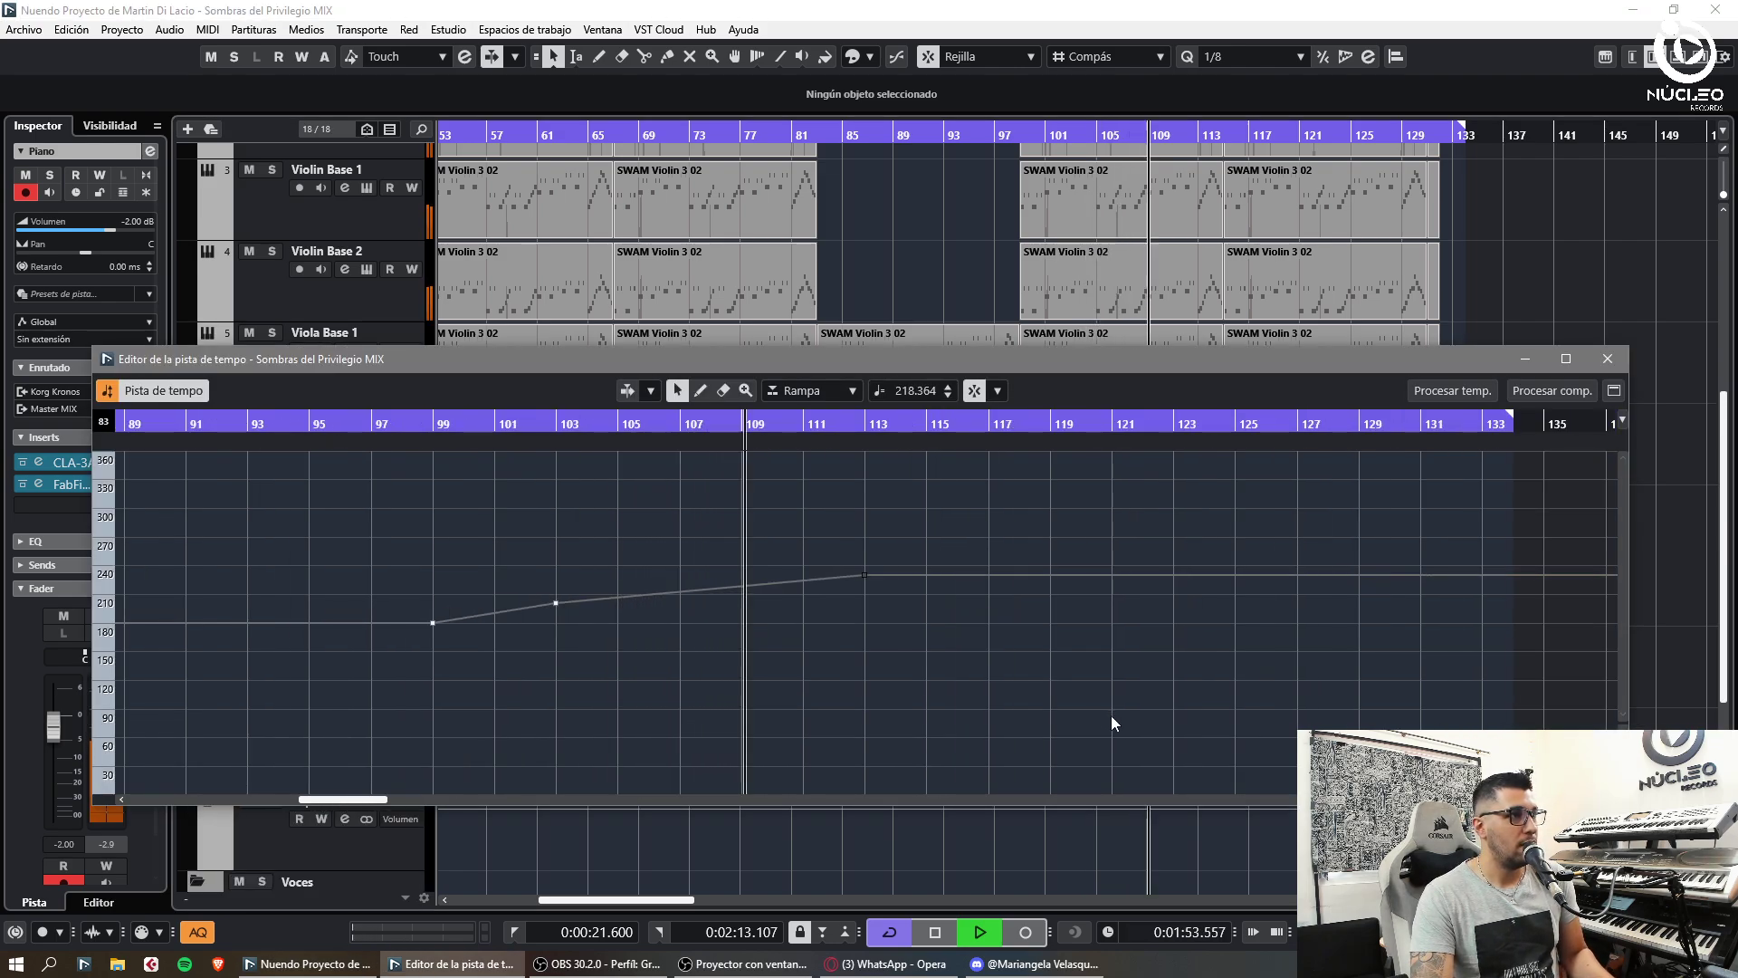
click(1607, 359)
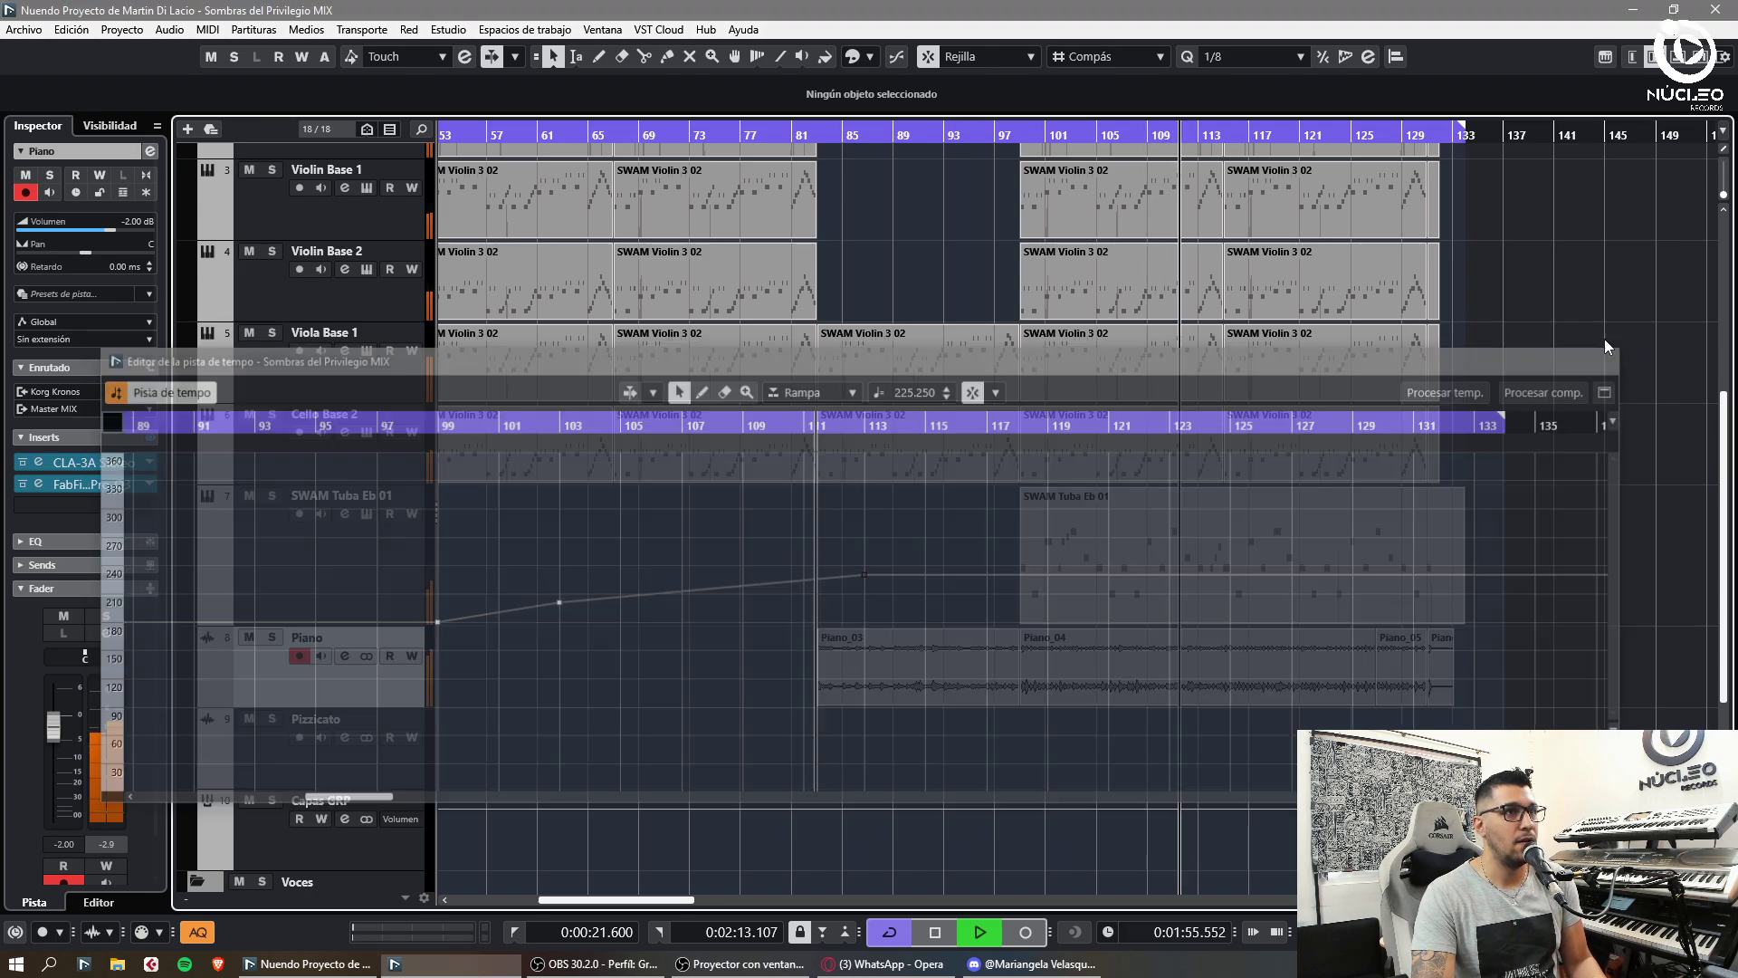
- Listen through the final section, disarm the Piano track, select and record-arm the Pizzicato track, and stop playback
key(h)
key(g)
key(h)
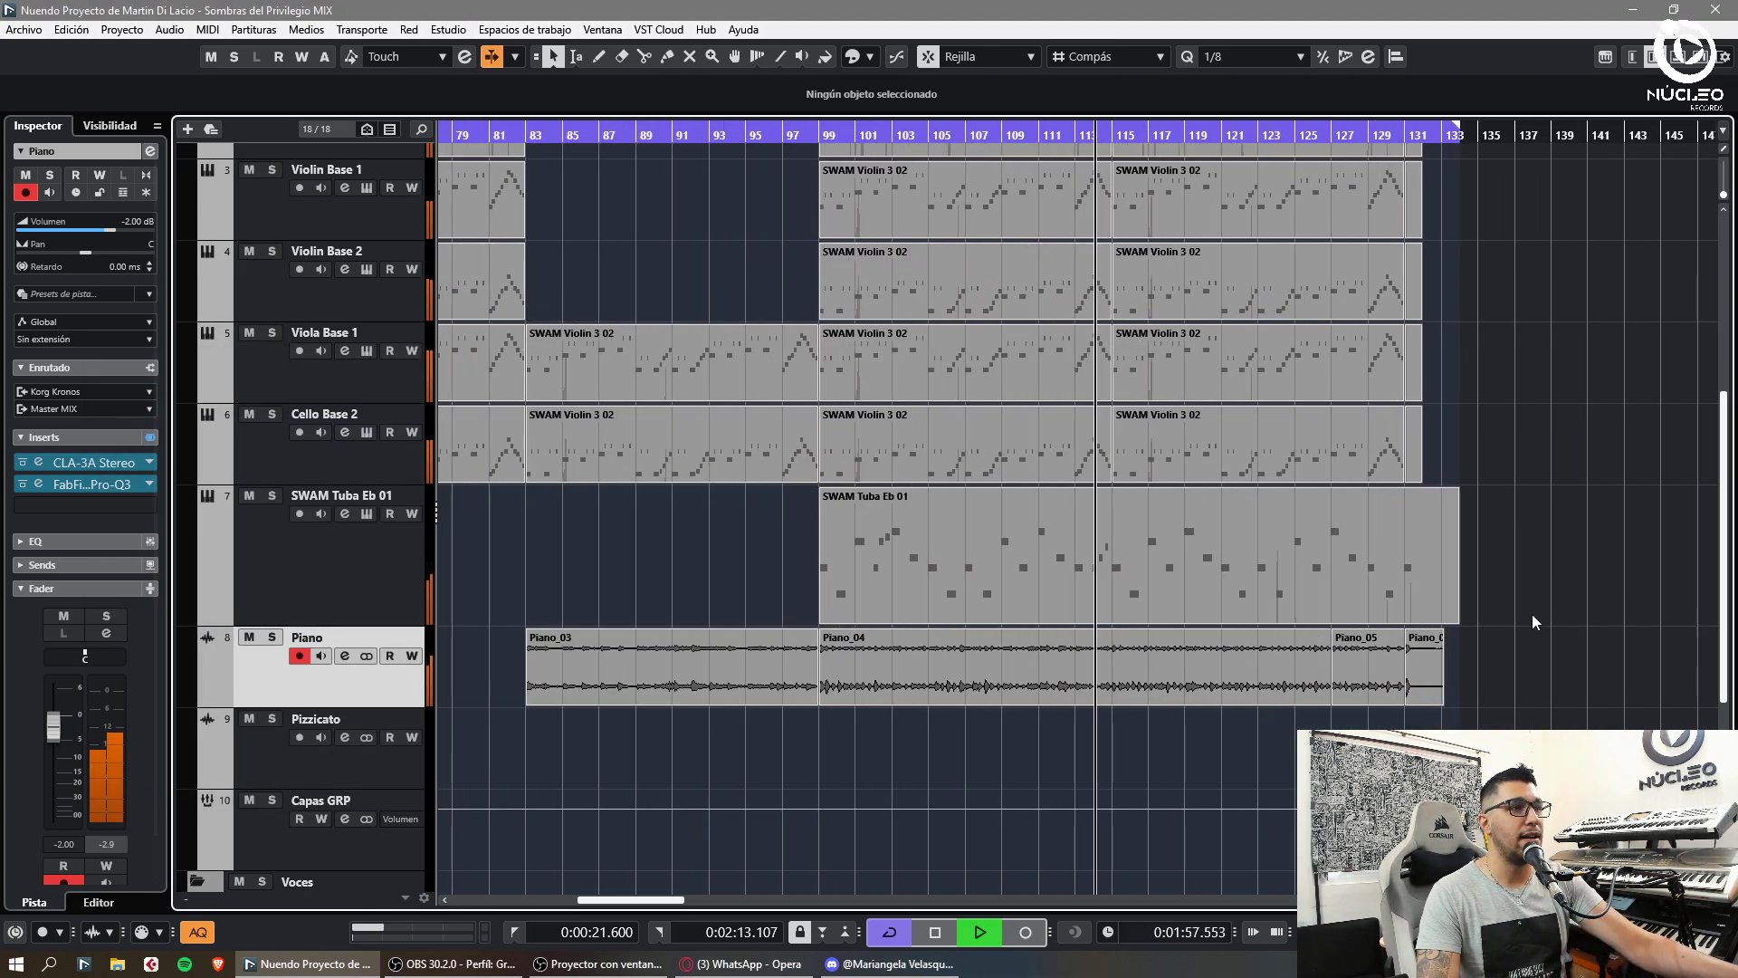
key(h)
key(g)
key(g)
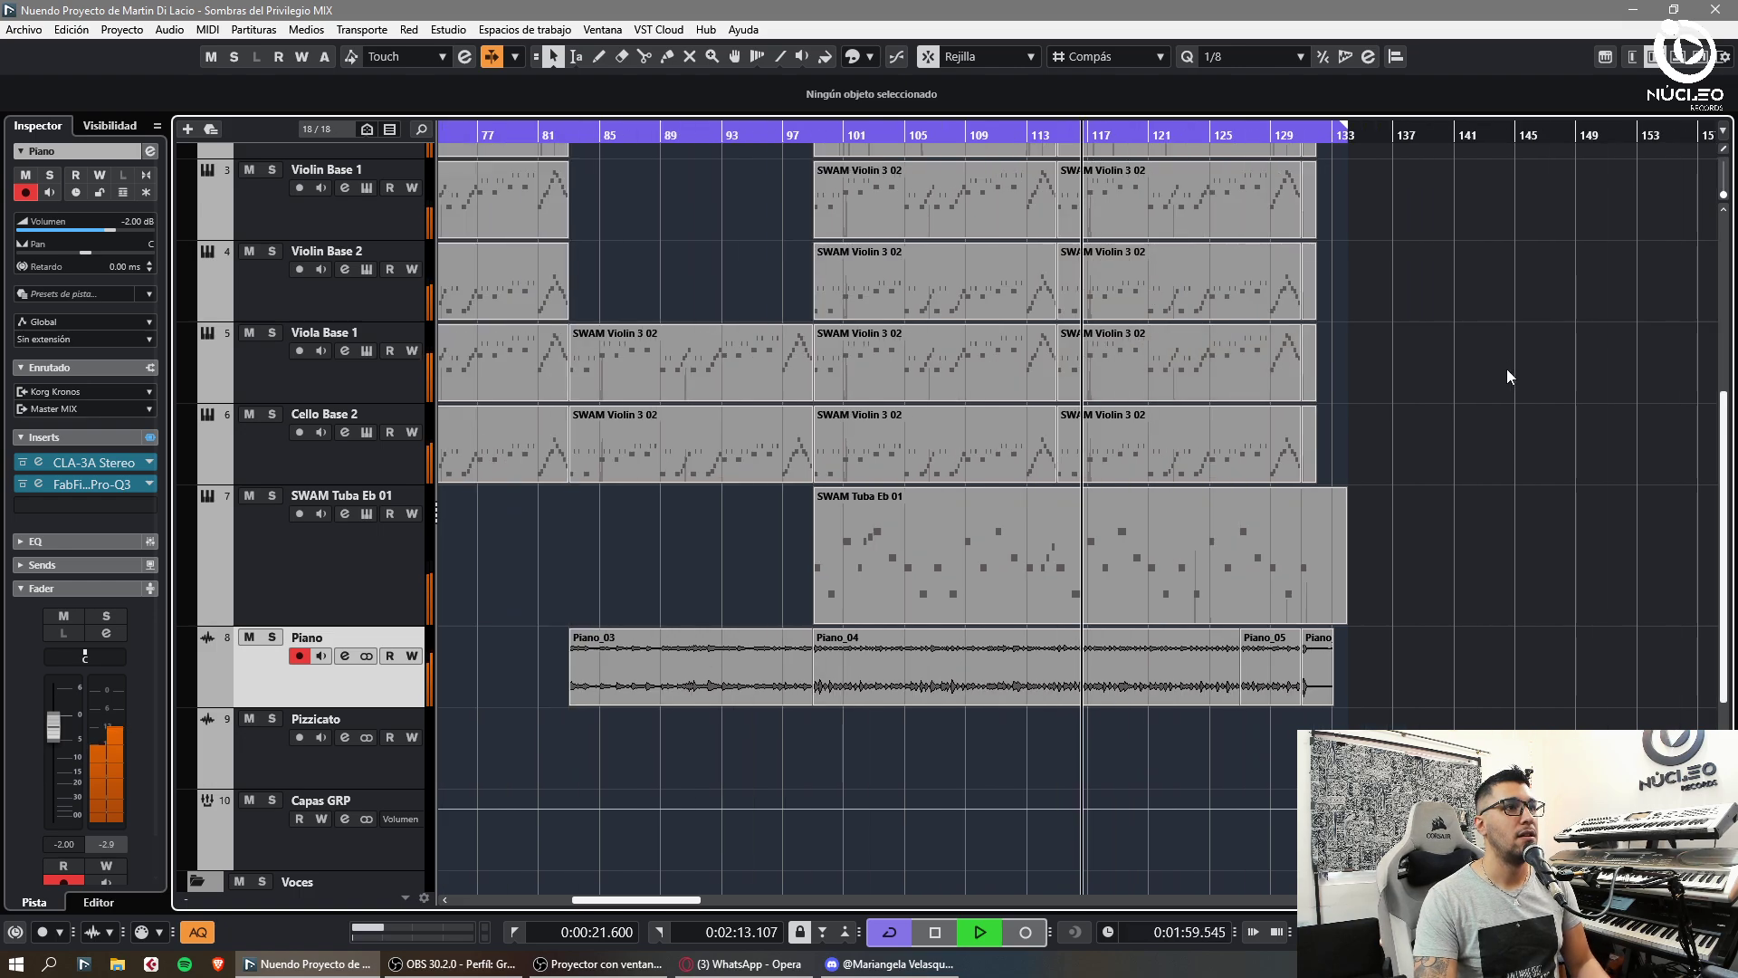
key(h)
key(g)
click(298, 659)
key(g)
key(g)
key(g)
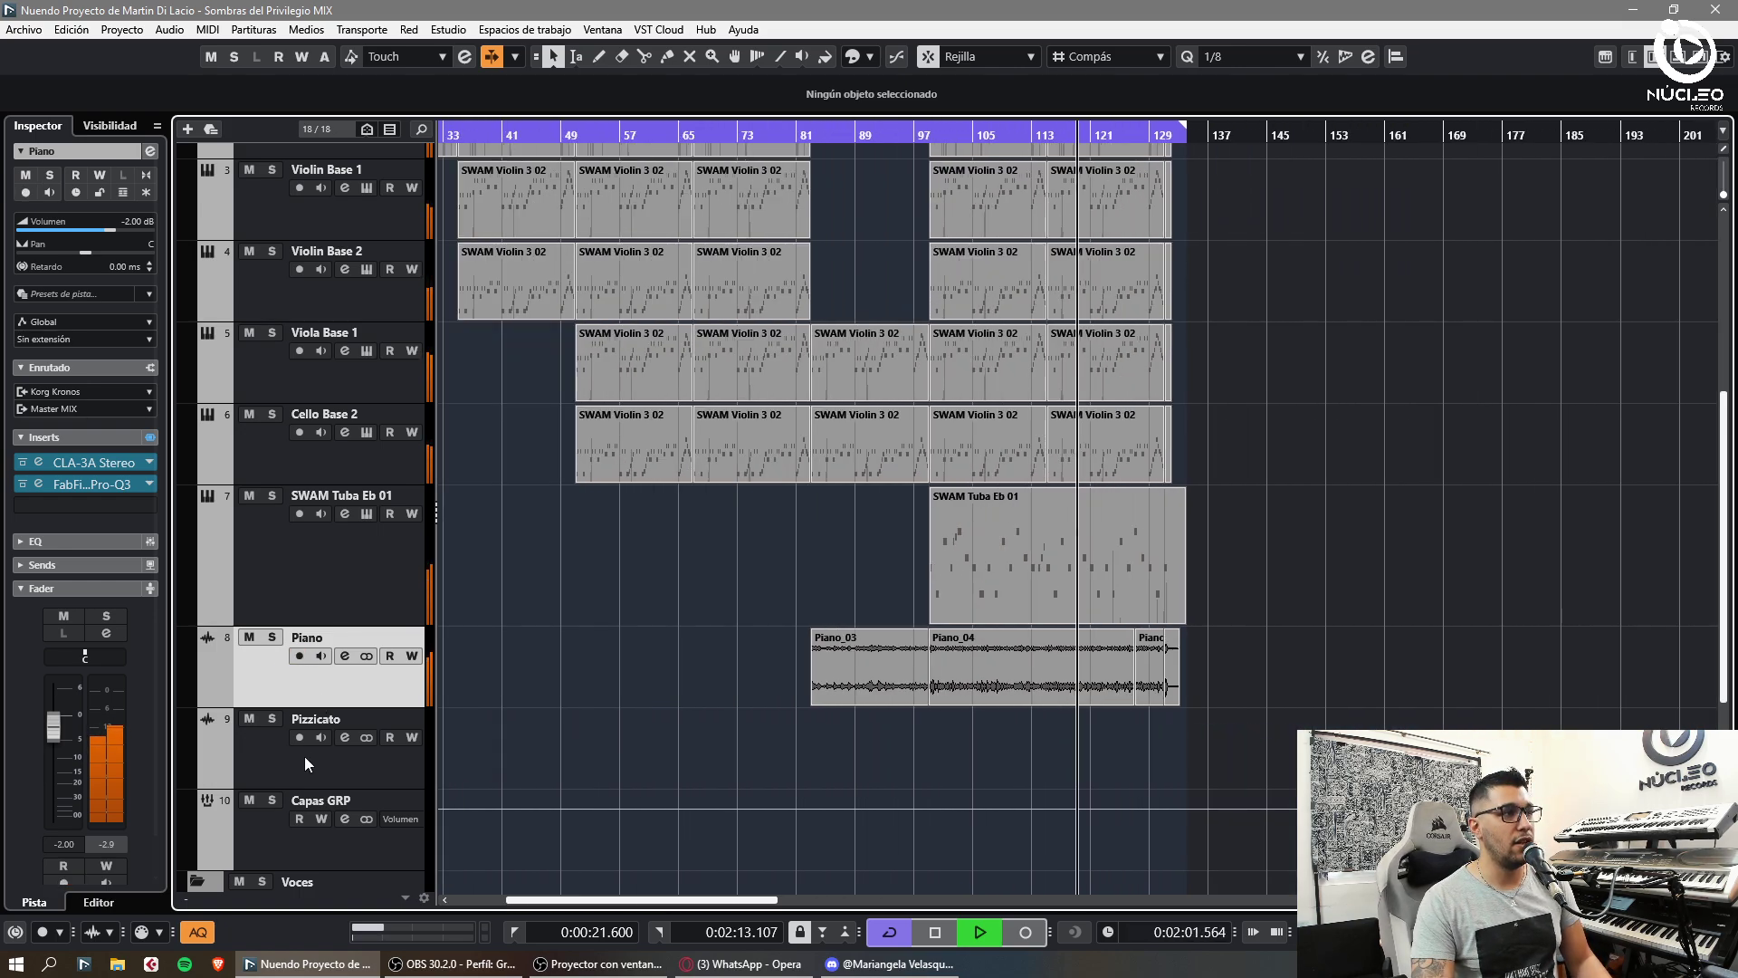
click(245, 740)
key(space)
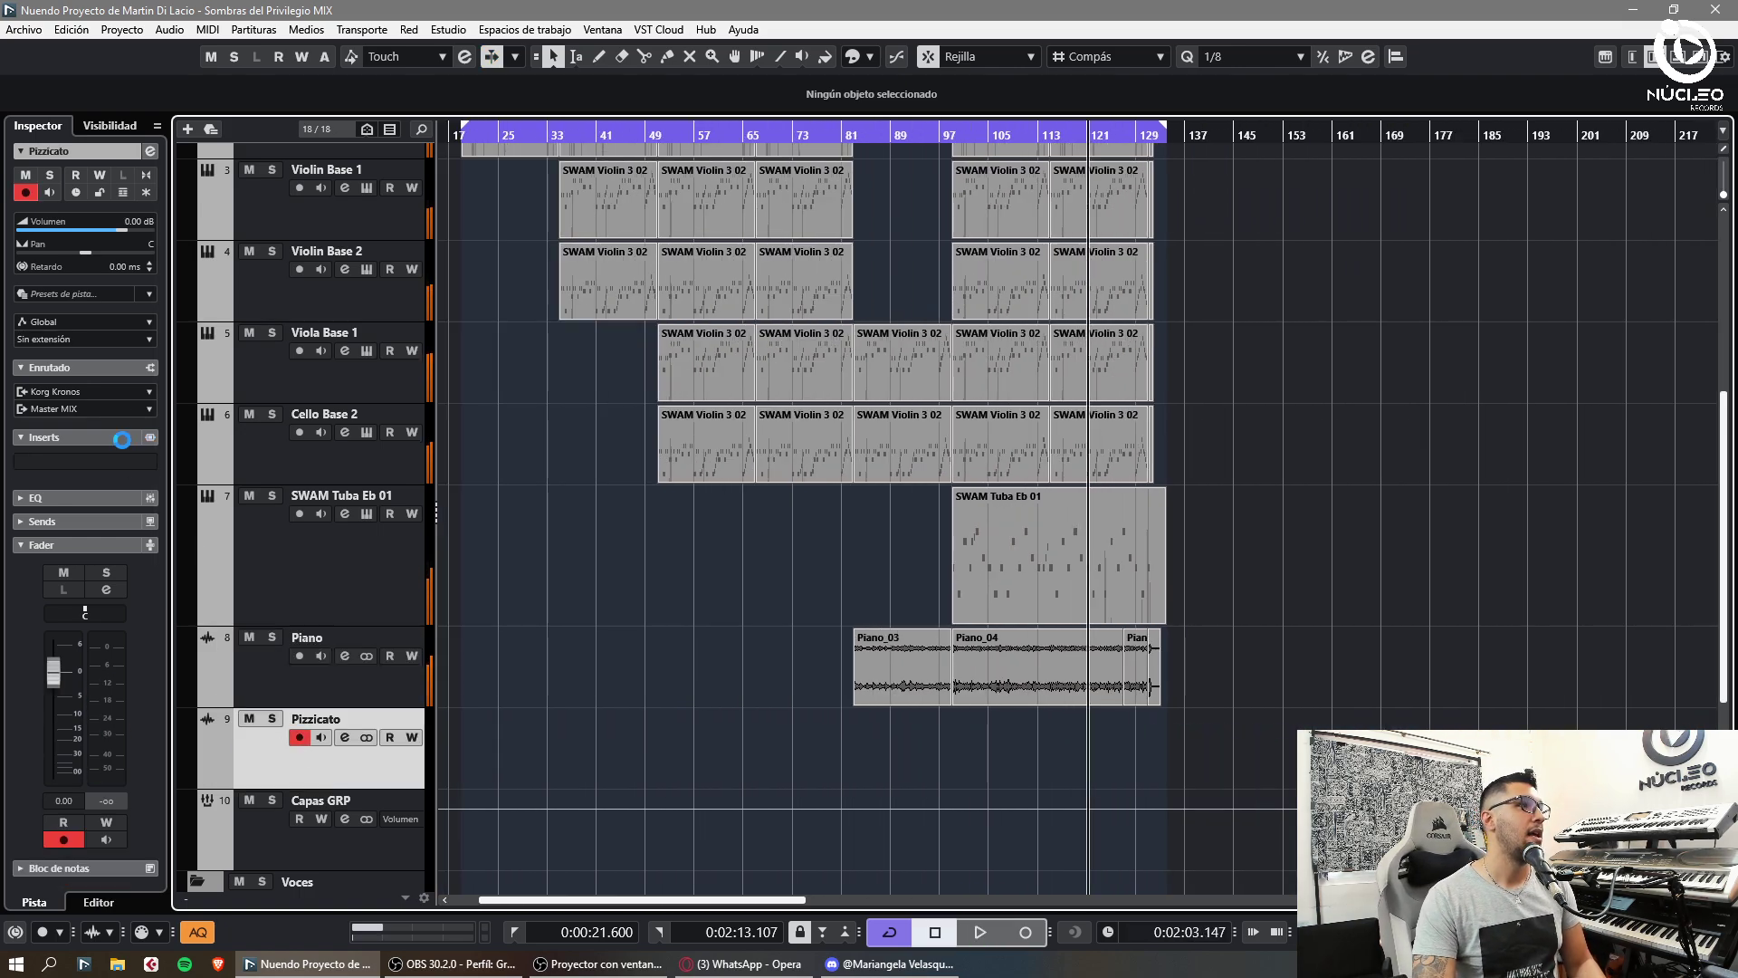
- Place the playhead at the start of the final section at bar 99, and show and hide the Pizzicato automation lane
click(957, 136)
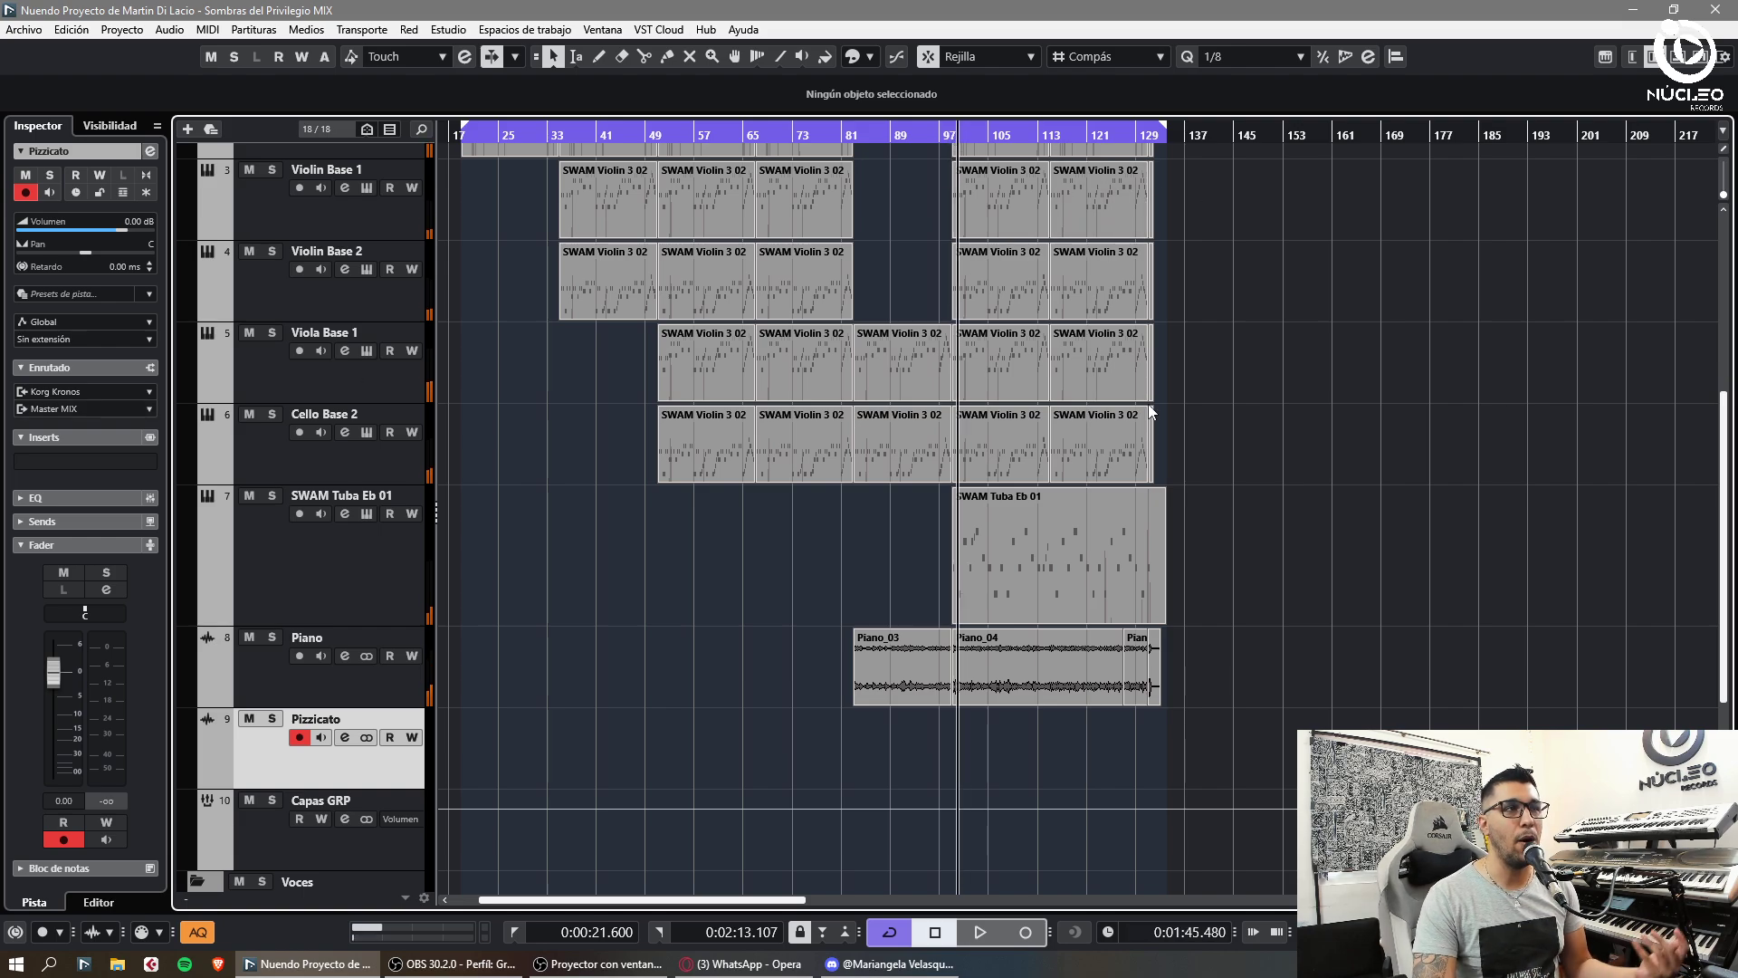
click(952, 136)
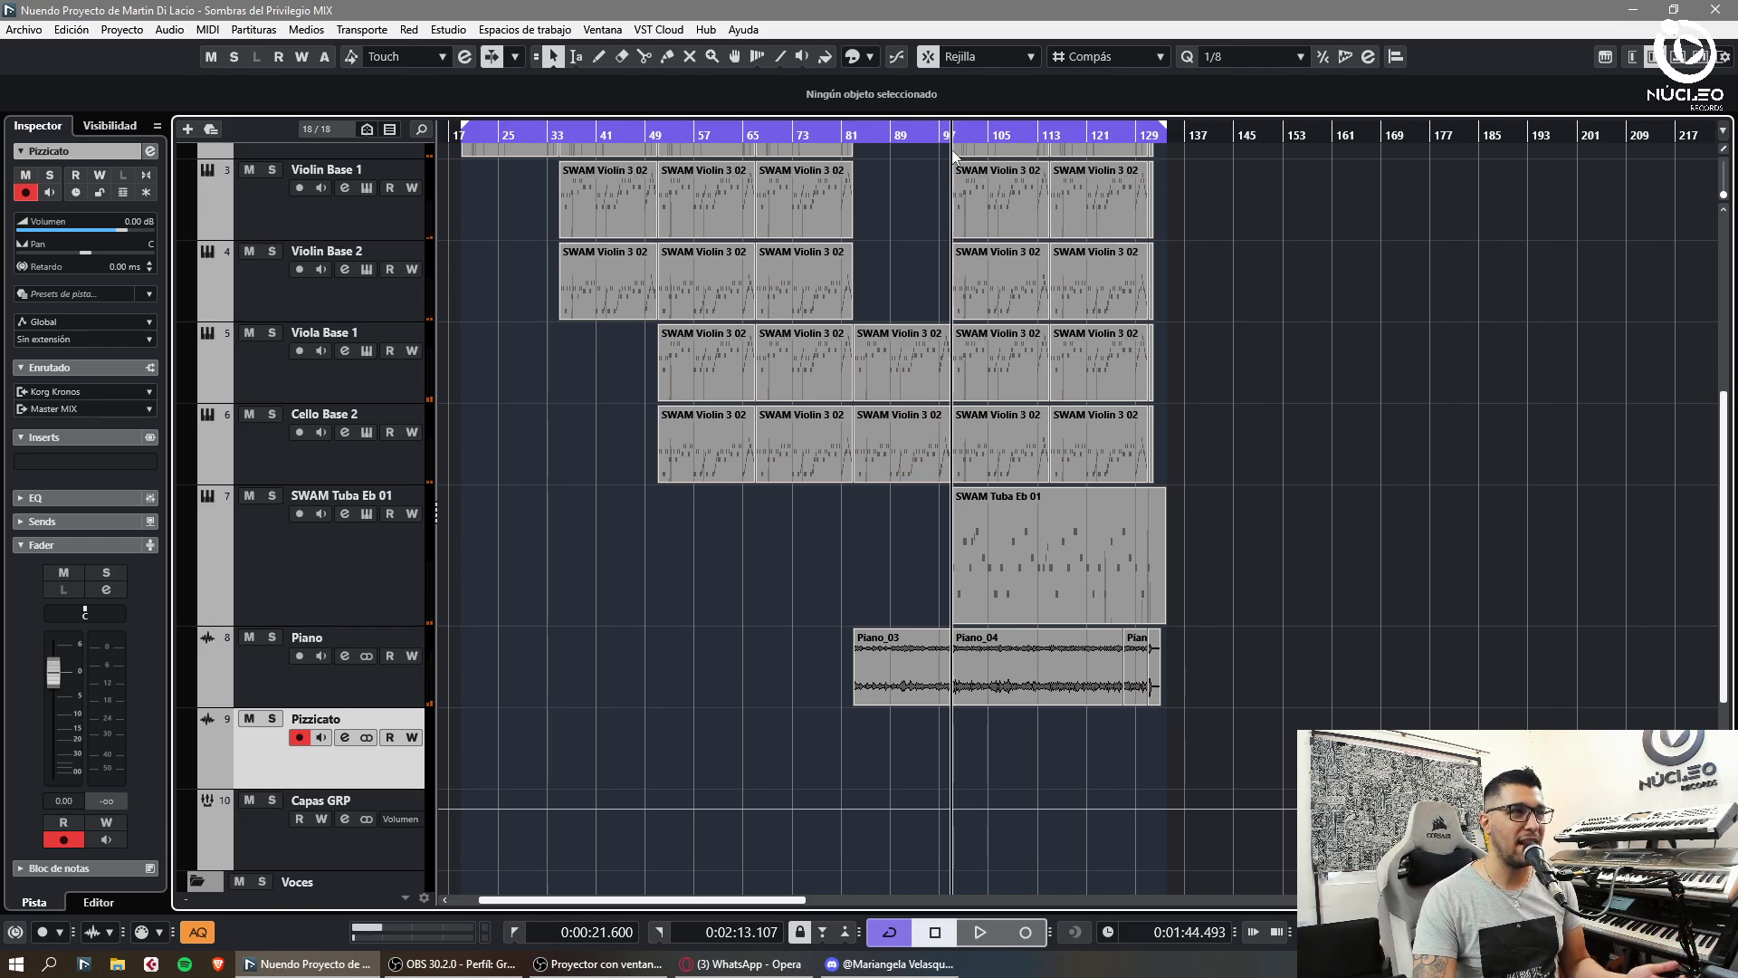
key(h)
key(h)
key(h)
click(207, 781)
key(h)
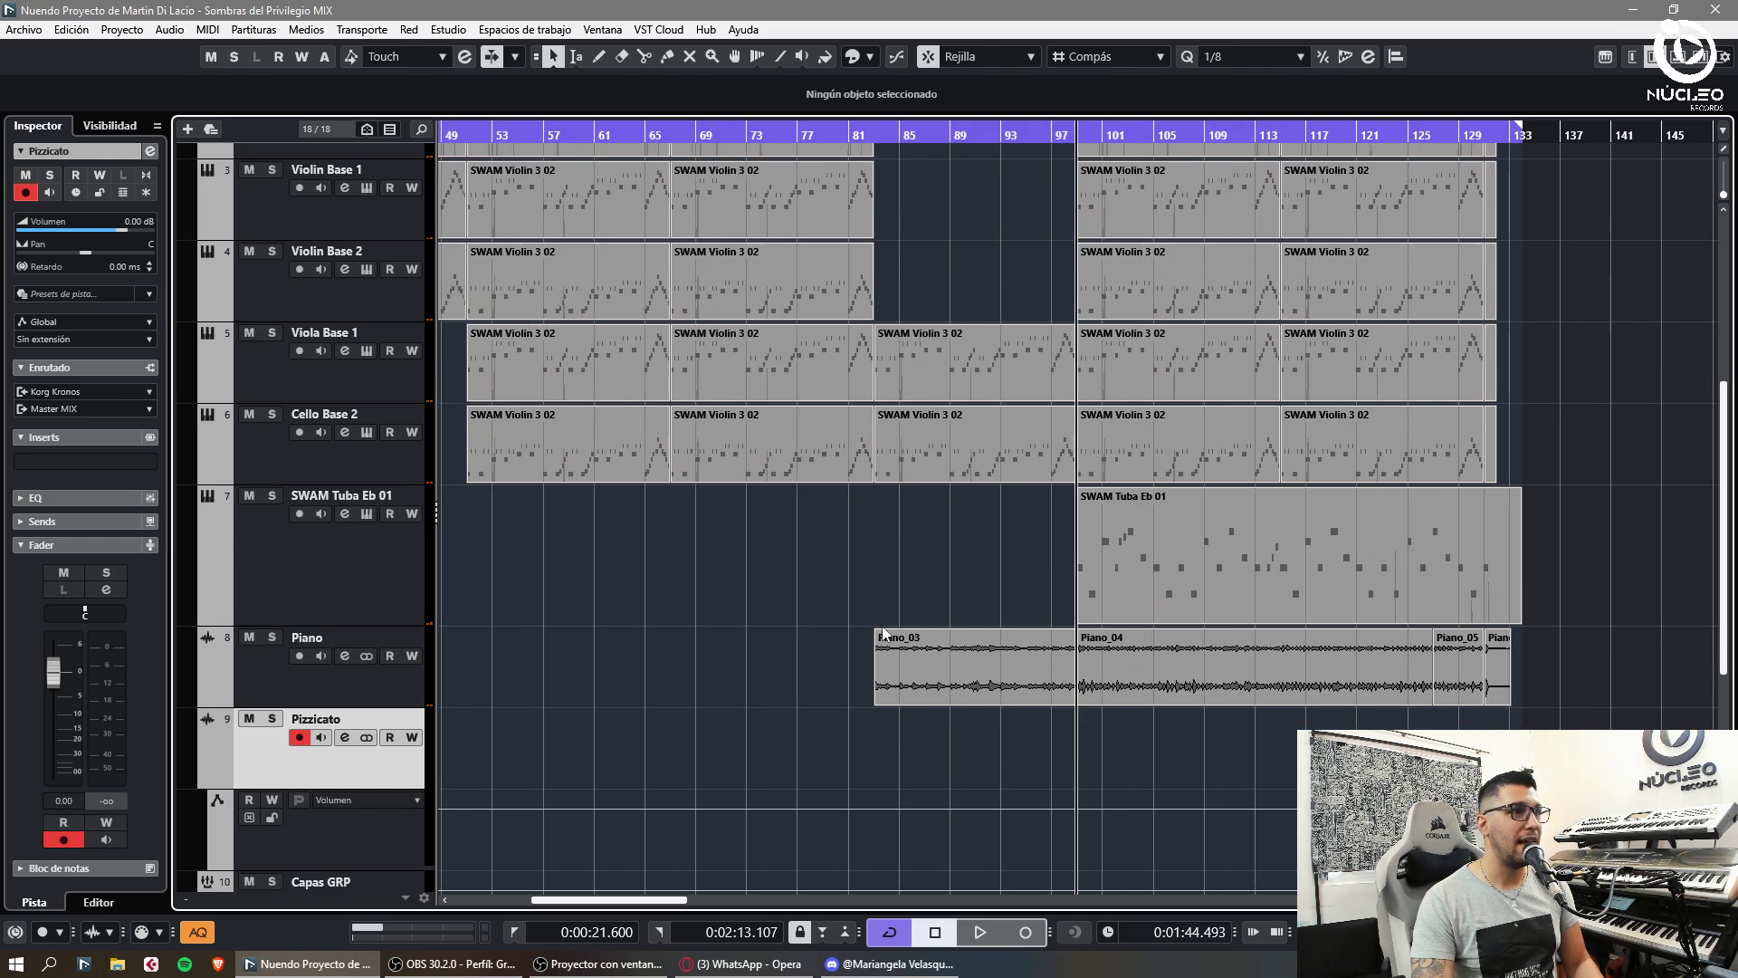
click(198, 785)
key(g)
- Play the repeated part of the final section from bar 115 and stop at about bar 119
key(space)
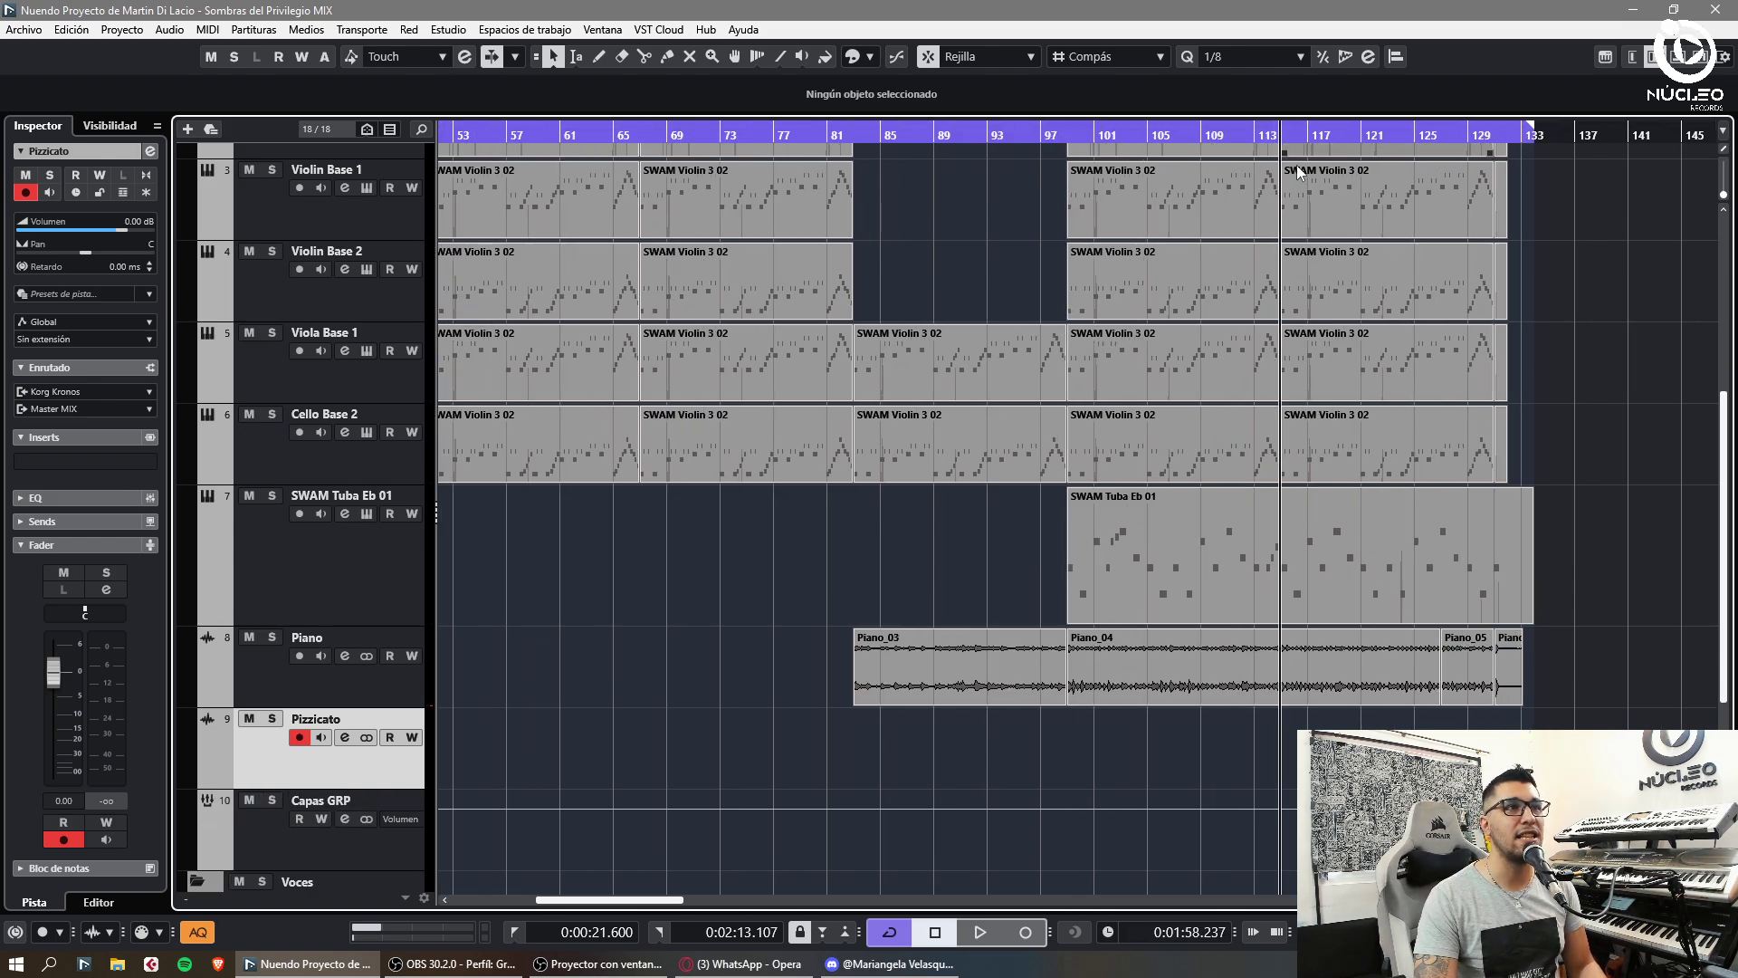
key(h)
key(h)
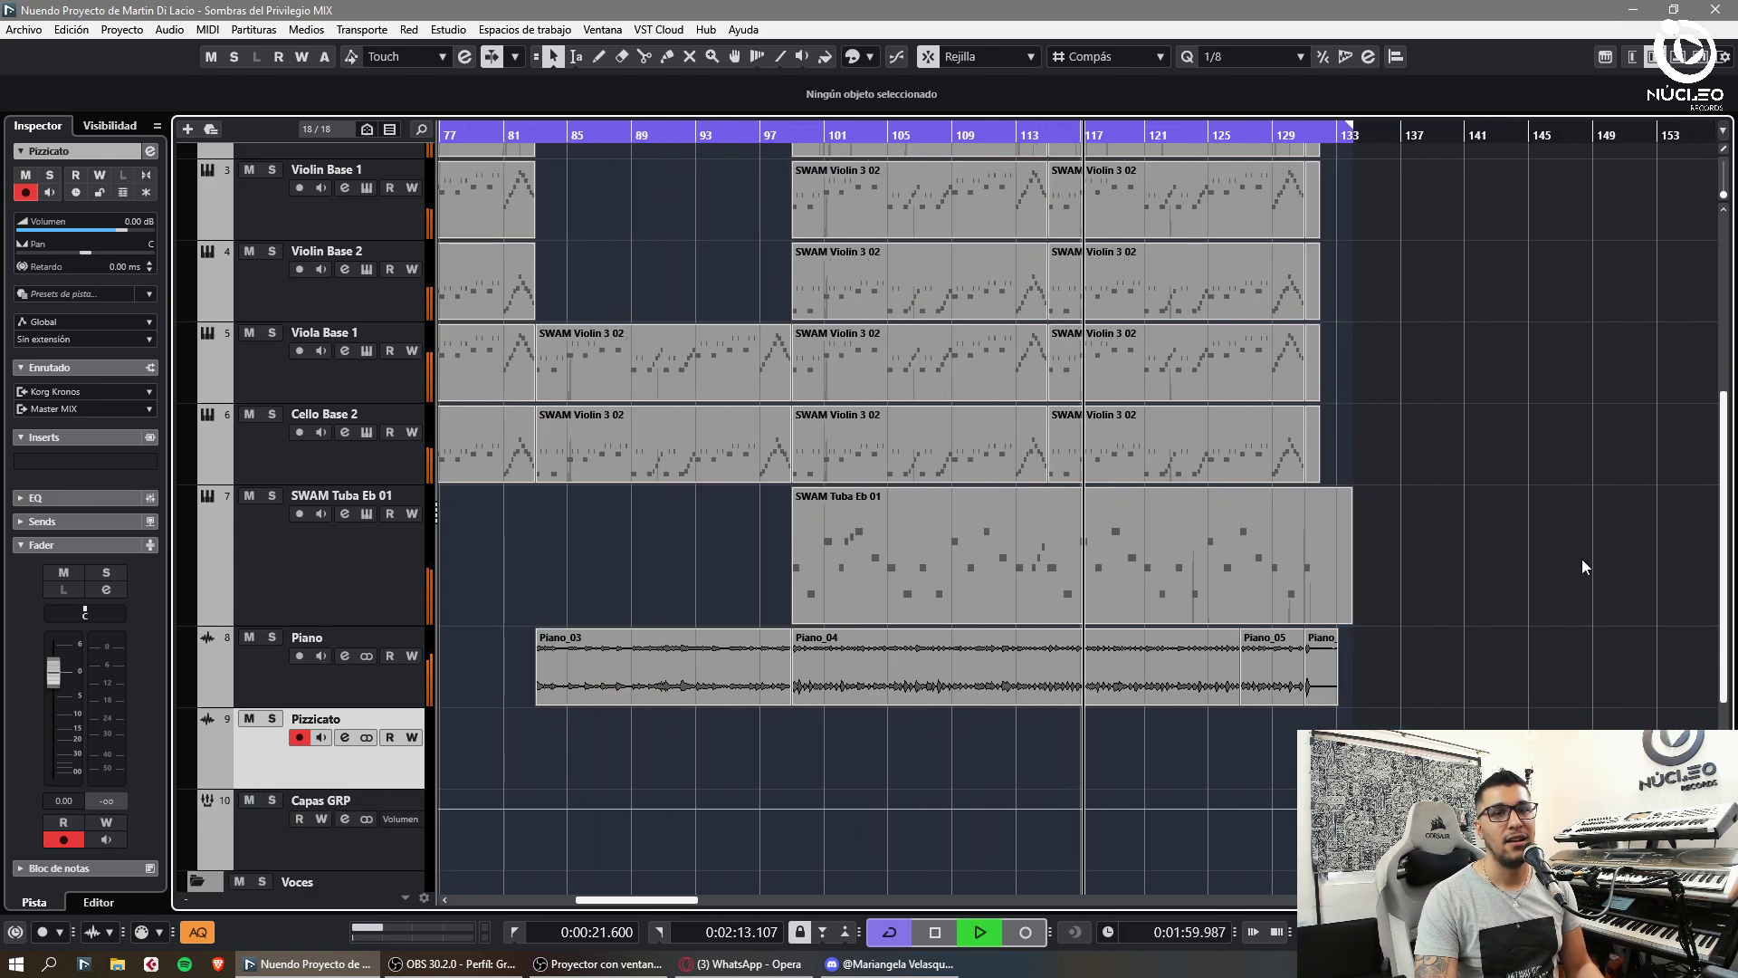
key(space)
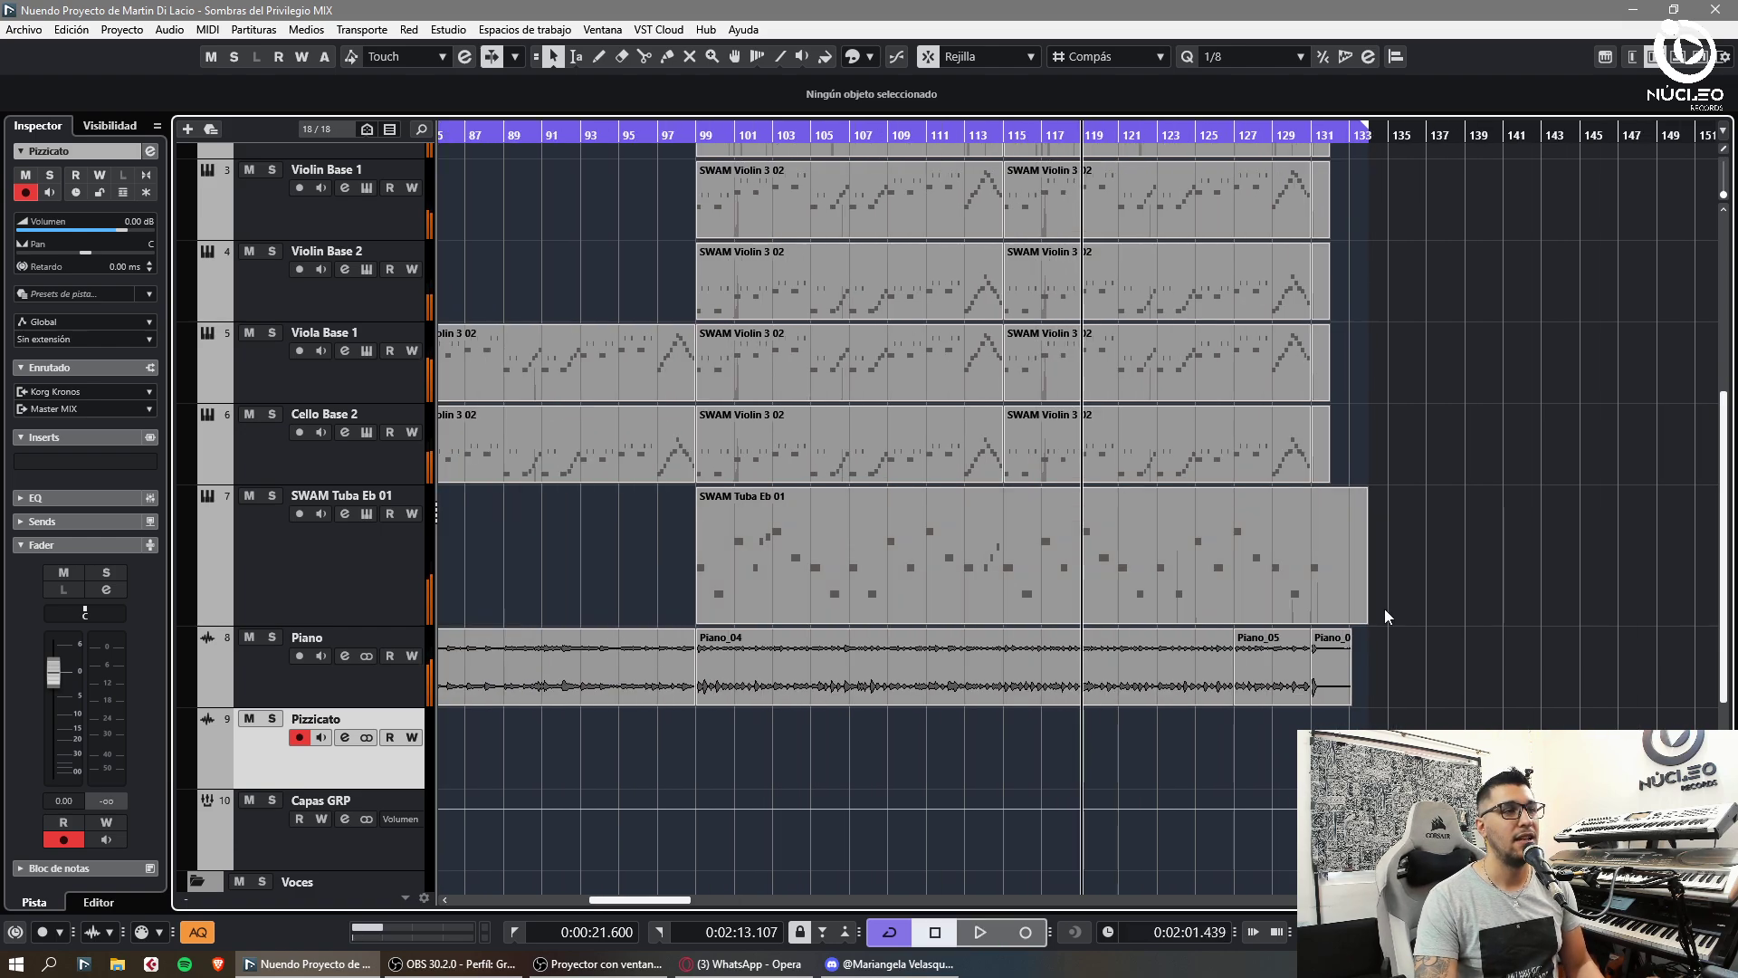
key(g)
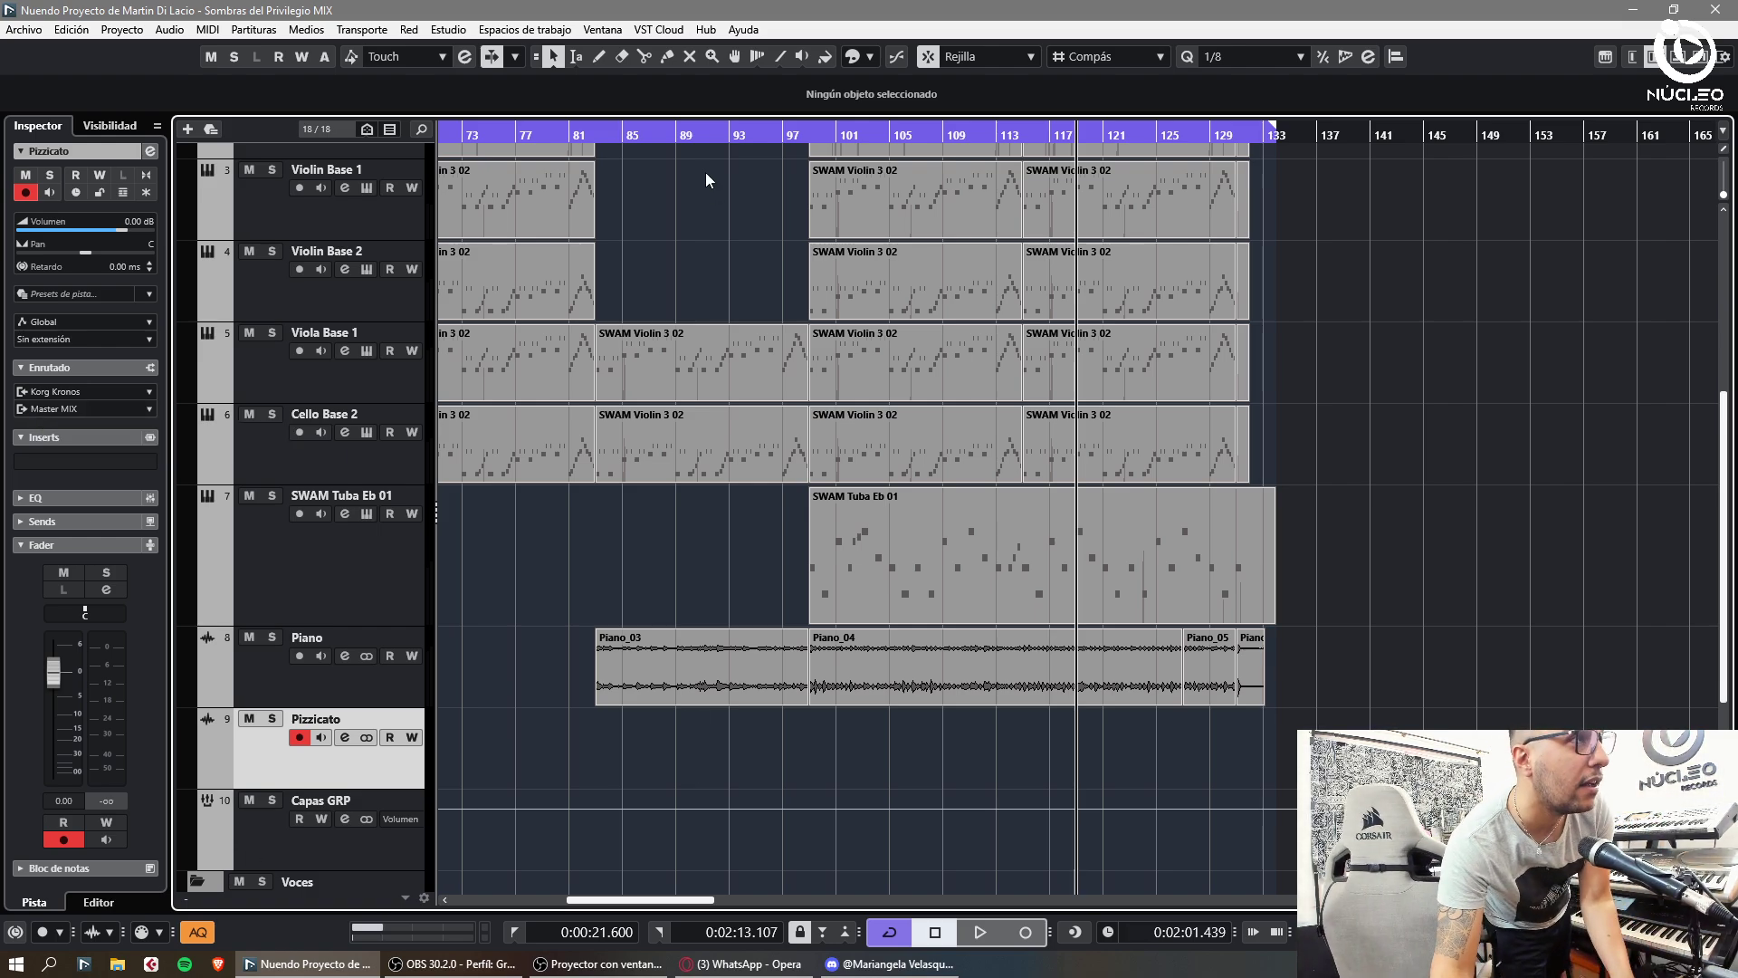
- Try a recording on the Pizzicato track from about bar 63, stop it, and delete the take
double_click(703, 135)
click(742, 134)
key(h)
key(h)
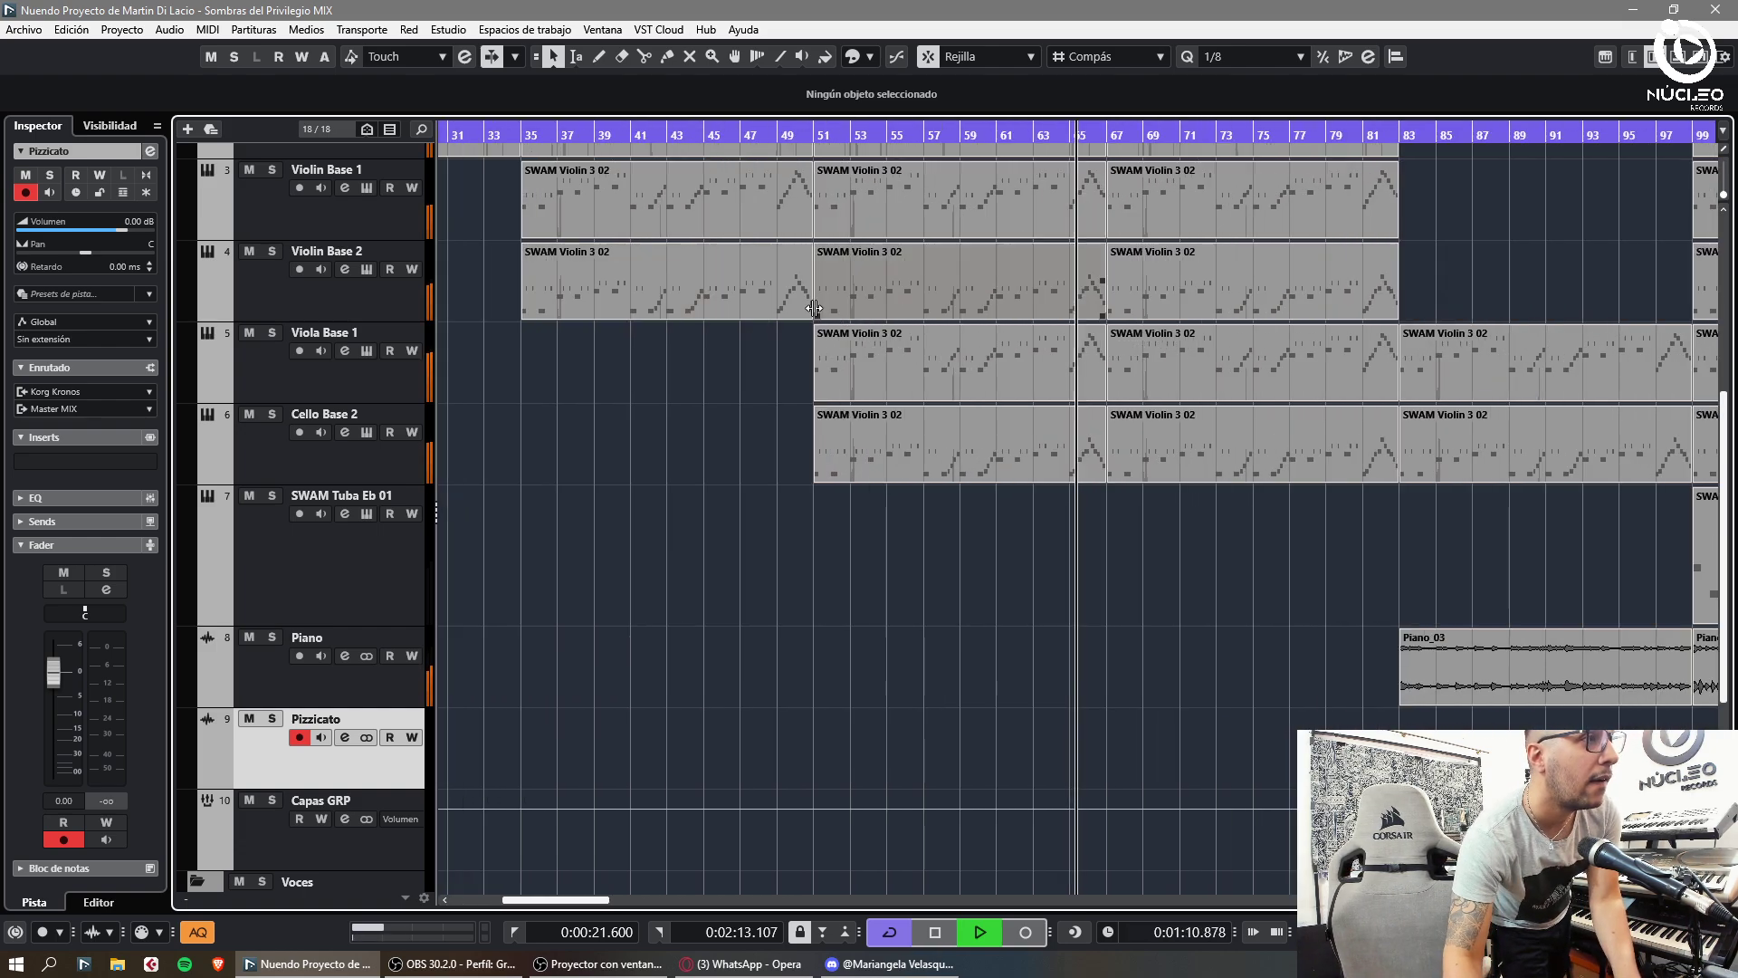
key(KP_Multiply)
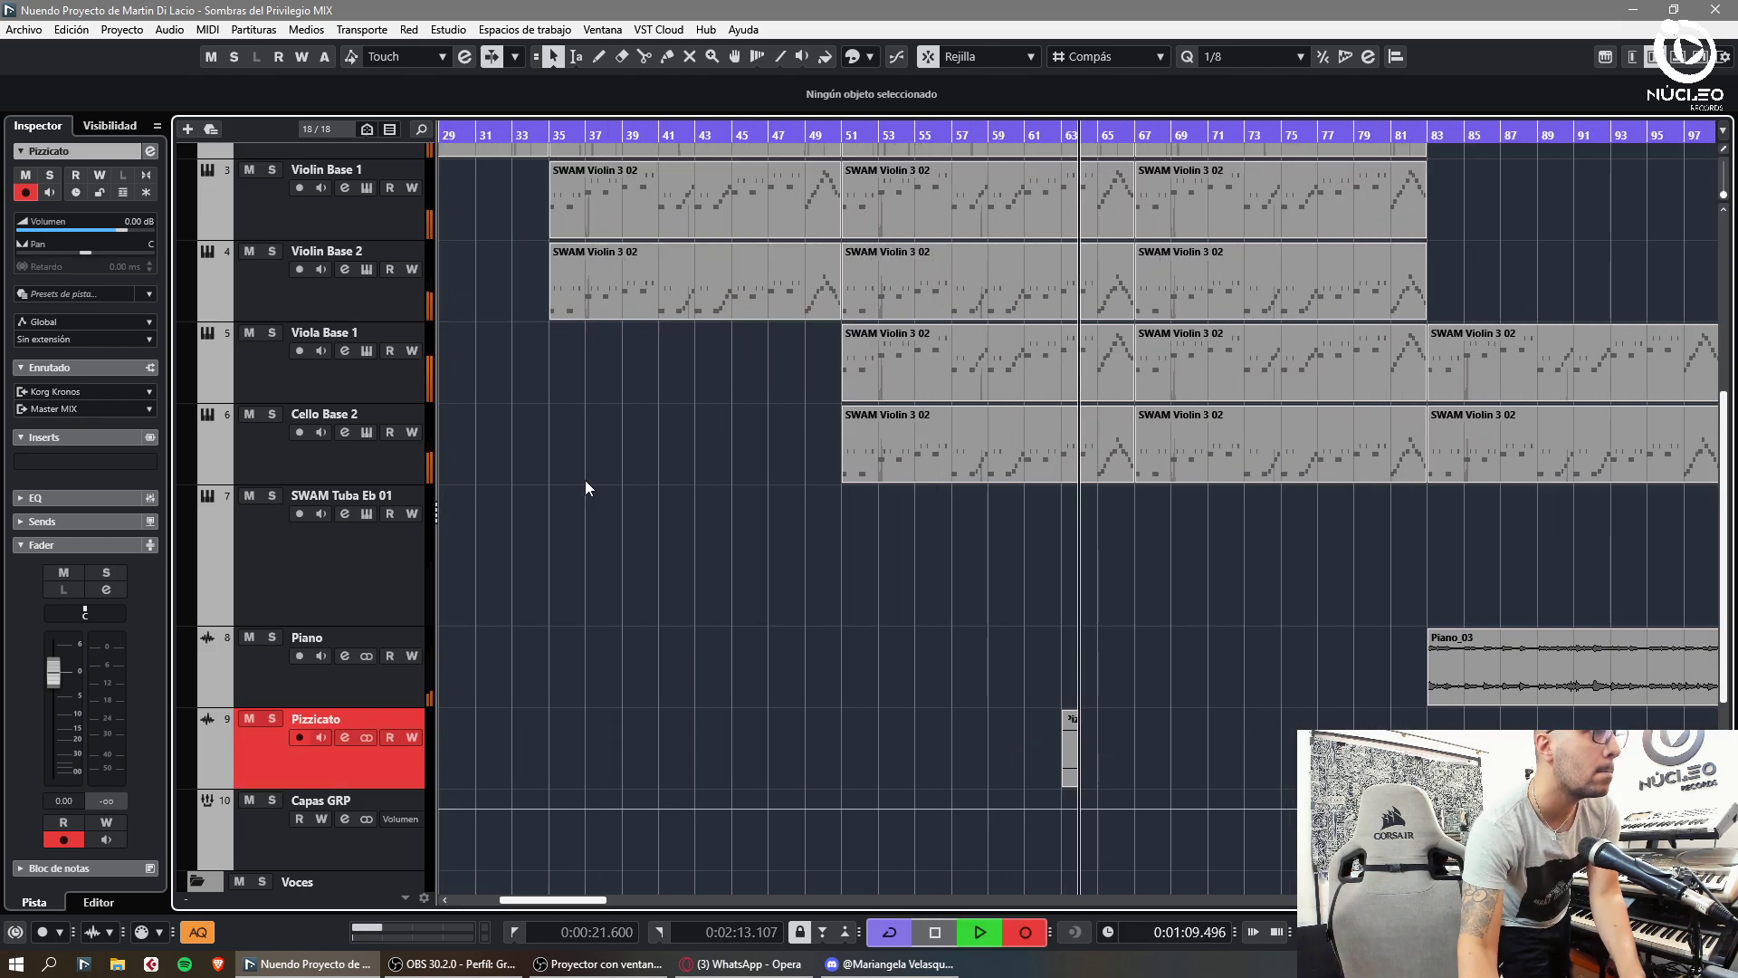
key(space)
key(Delete)
- Set the Pizzicato track's input to Yamaha MOTIF XF6, bring up the OBS projector window, and return to the project
click(128, 391)
click(139, 562)
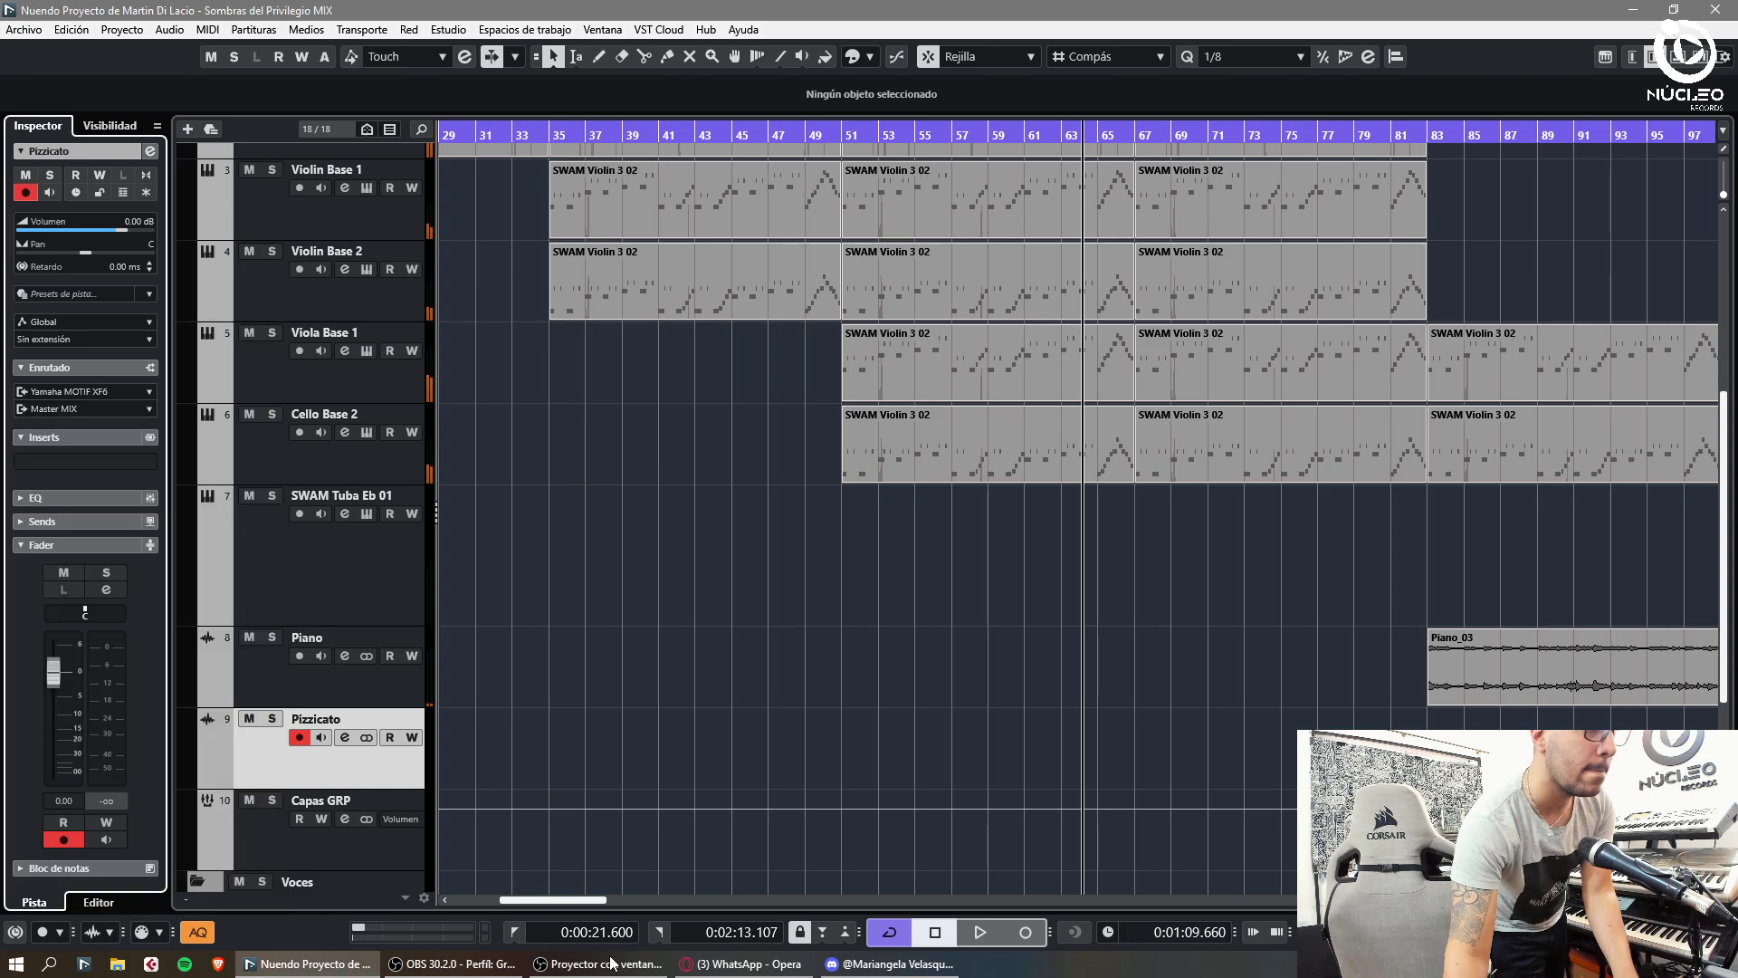
click(612, 964)
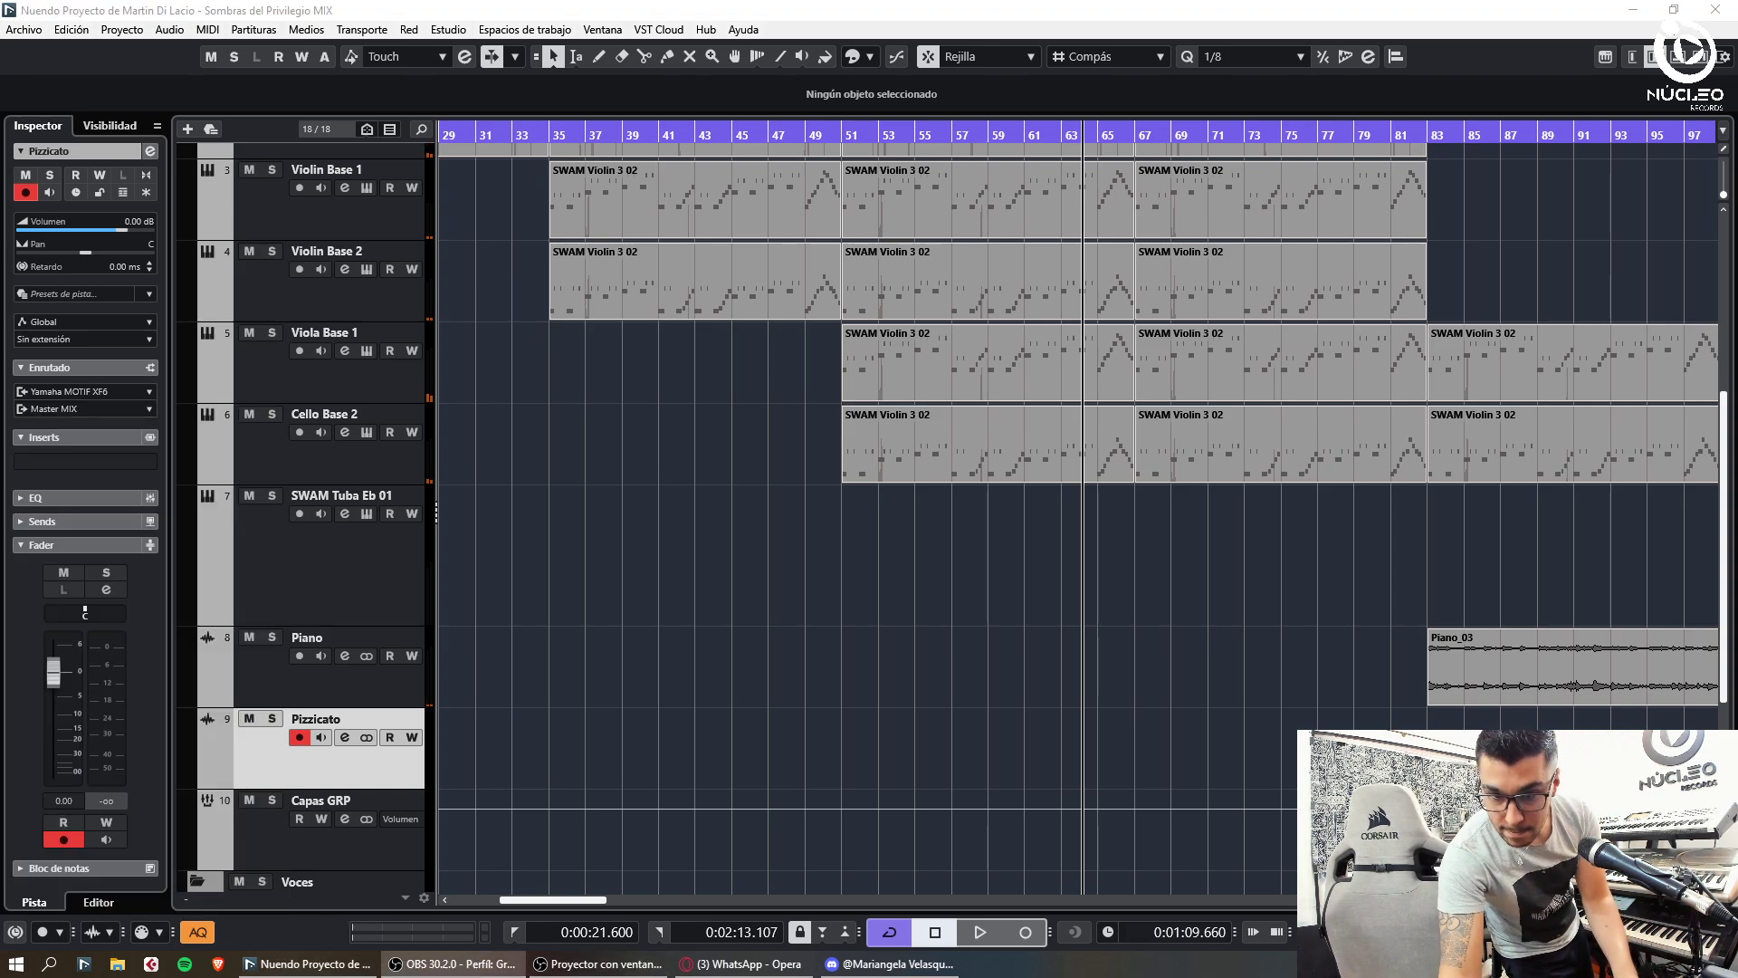
click(817, 433)
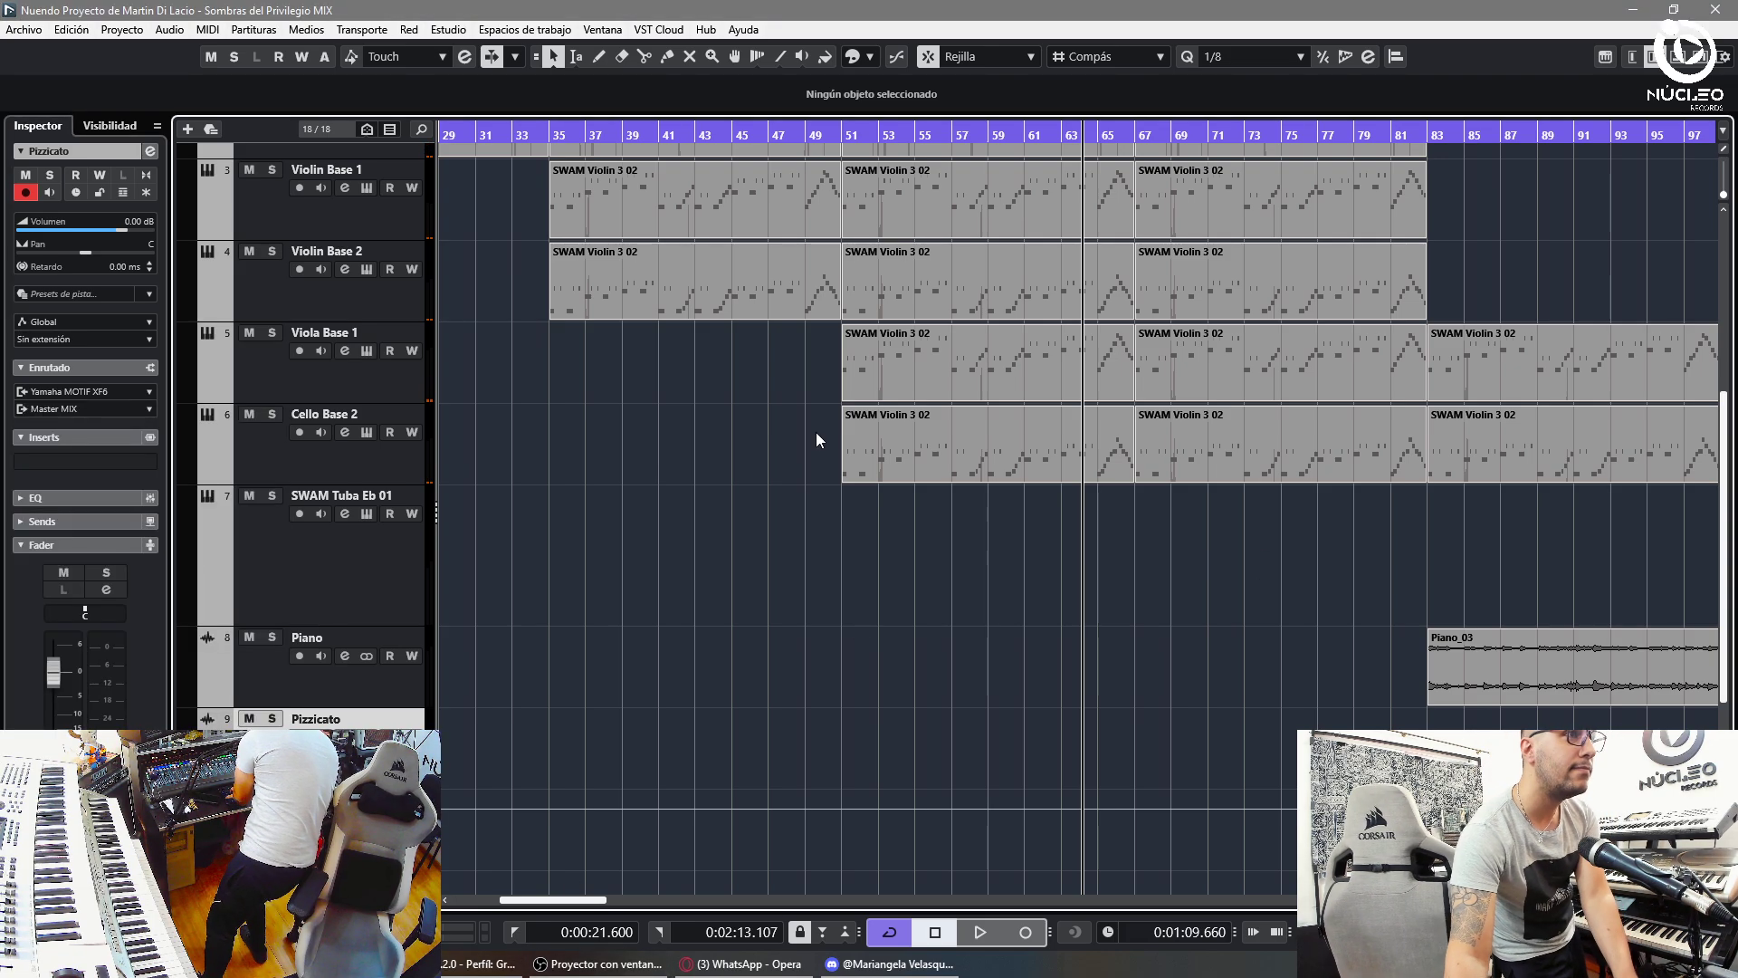
- Record a pizzicato take from bar 63 to just past bar 84 on the Pizzicato track
click(1061, 134)
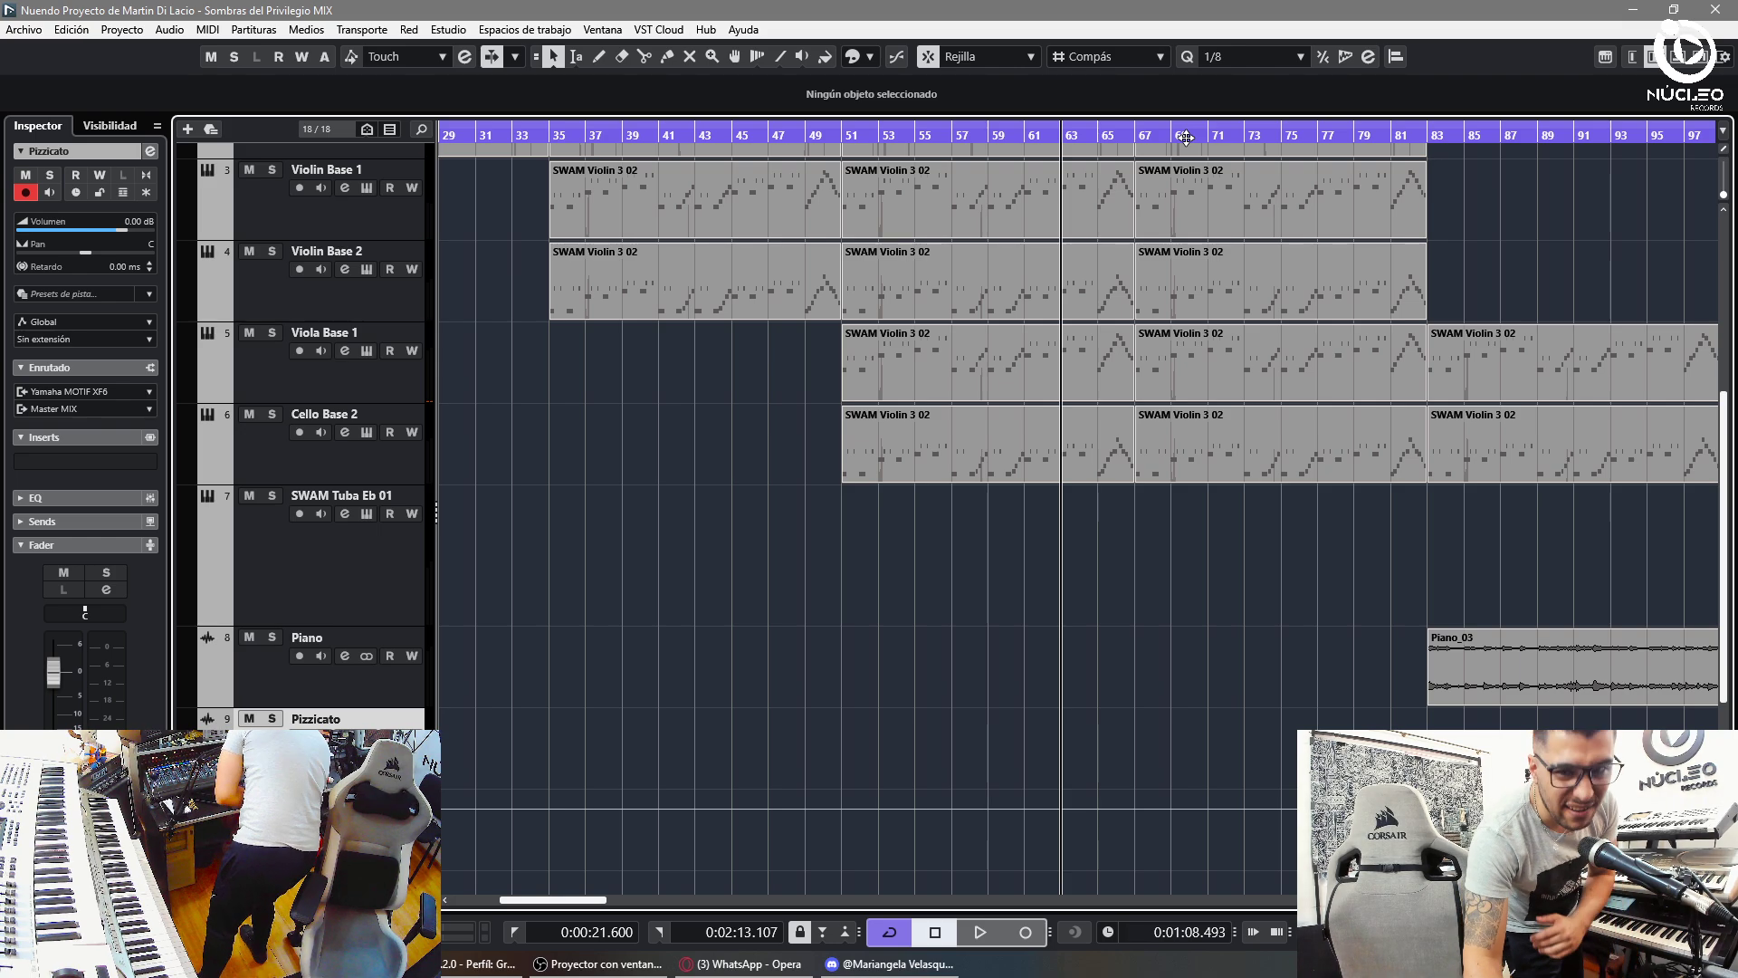
key(KP_Multiply)
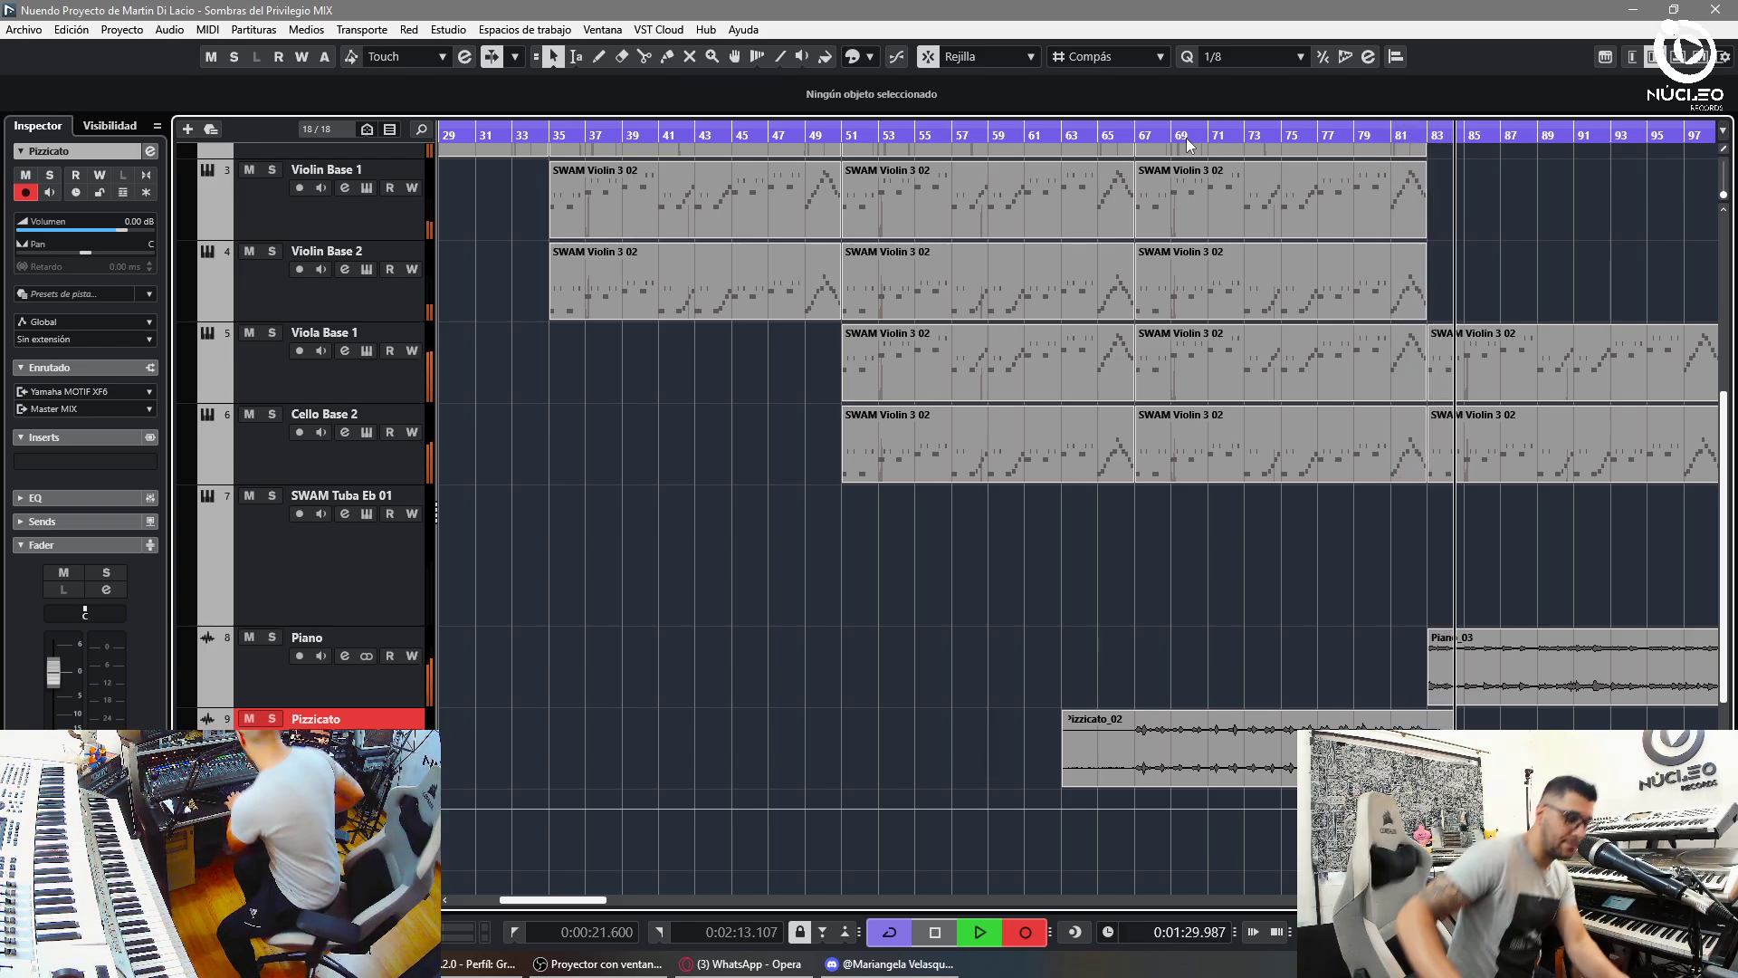
key(space)
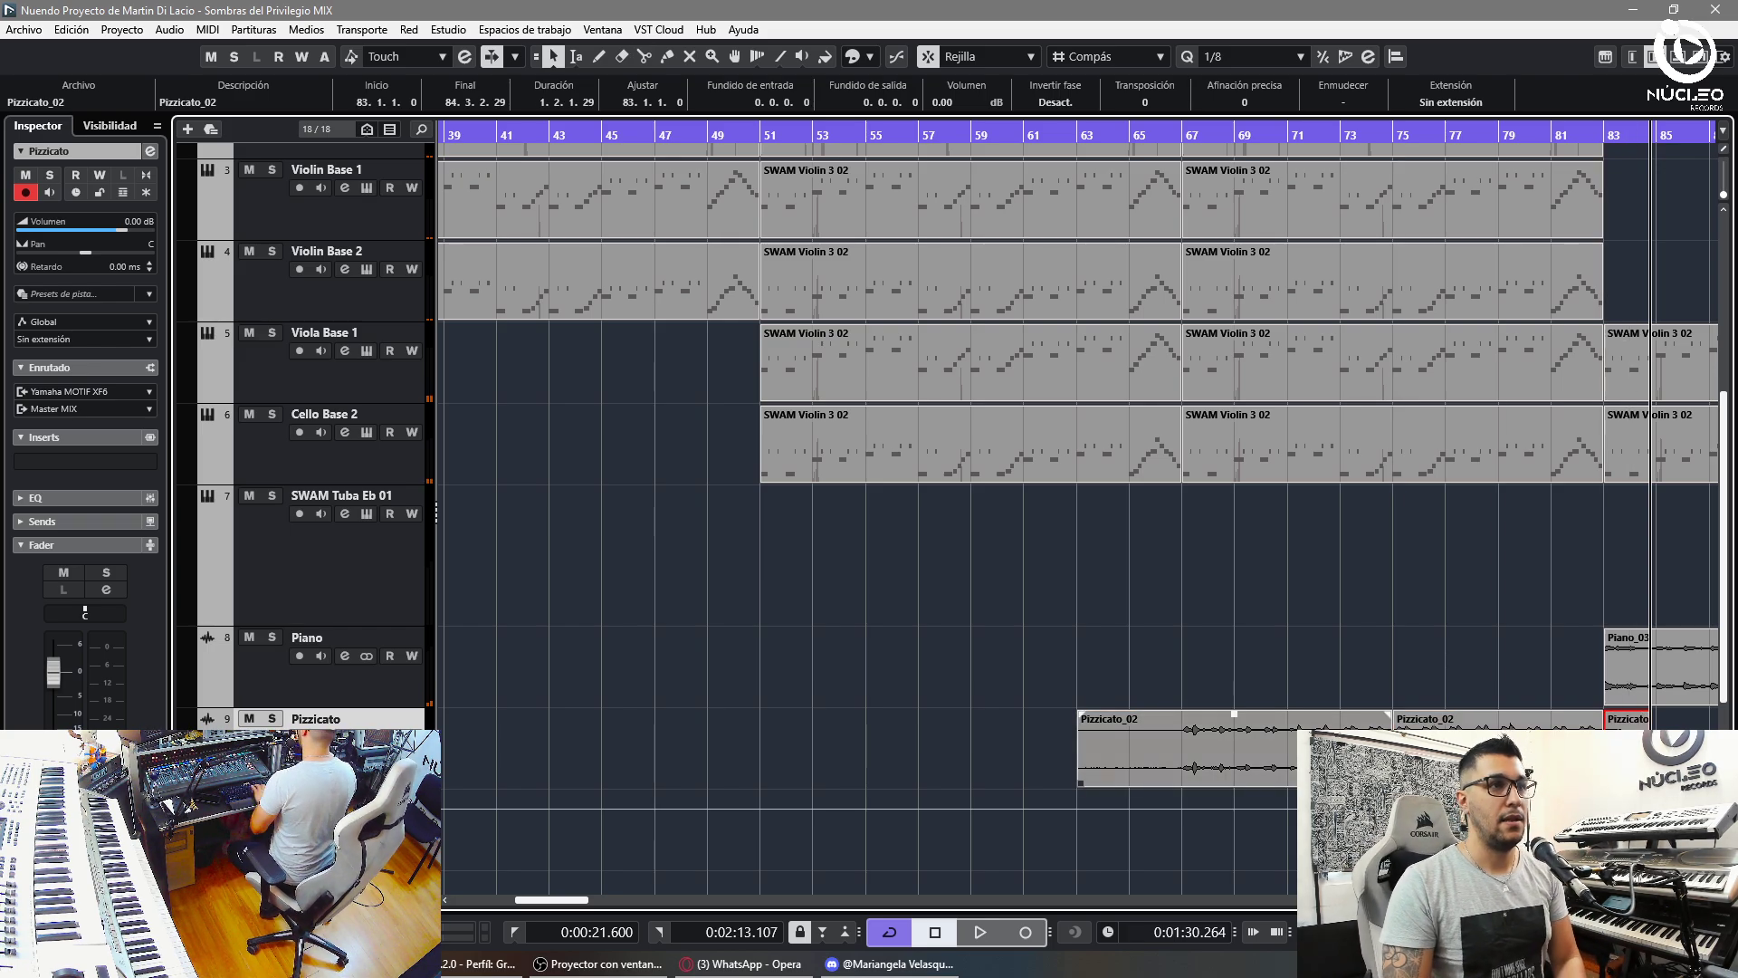
- Keep only the bar 75 to 83 section of the pizzicato take and copy it back to bar 67
key(Delete)
click(1268, 721)
key(Delete)
drag(1446, 722, 1237, 737)
click(1444, 716)
key(g)
key(g)
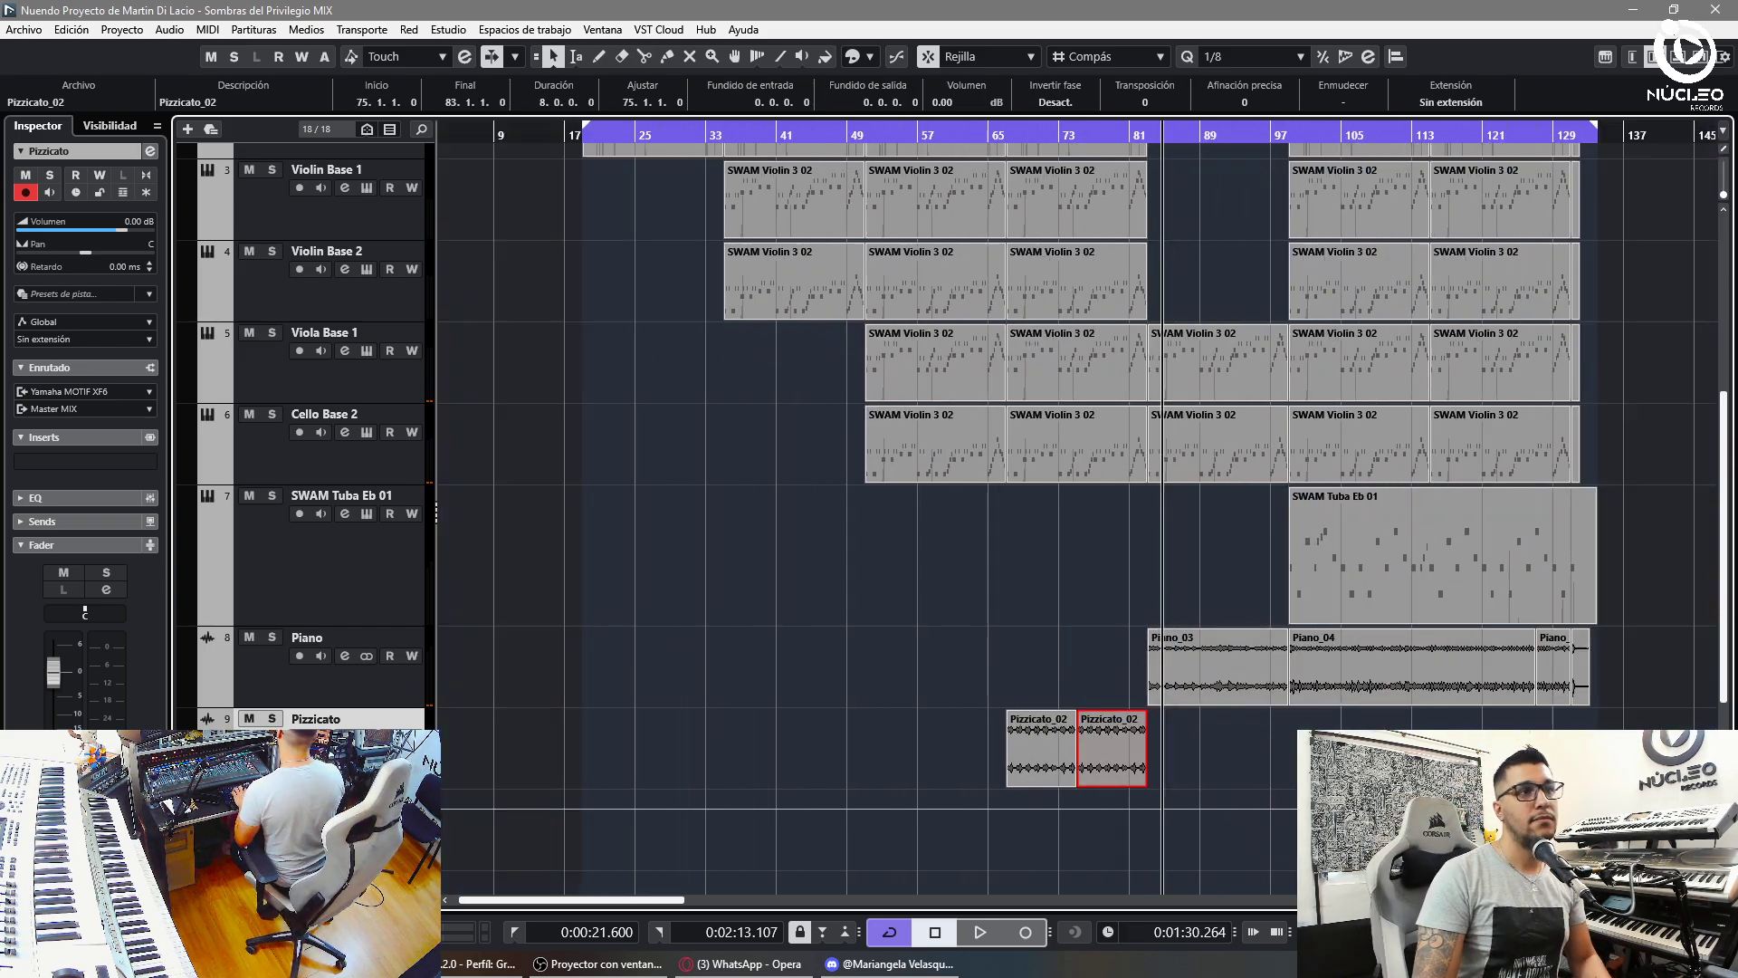
- Place two more copies of the pizzicato clip back to back from bar 99 and play the project from there
key(ctrl+d)
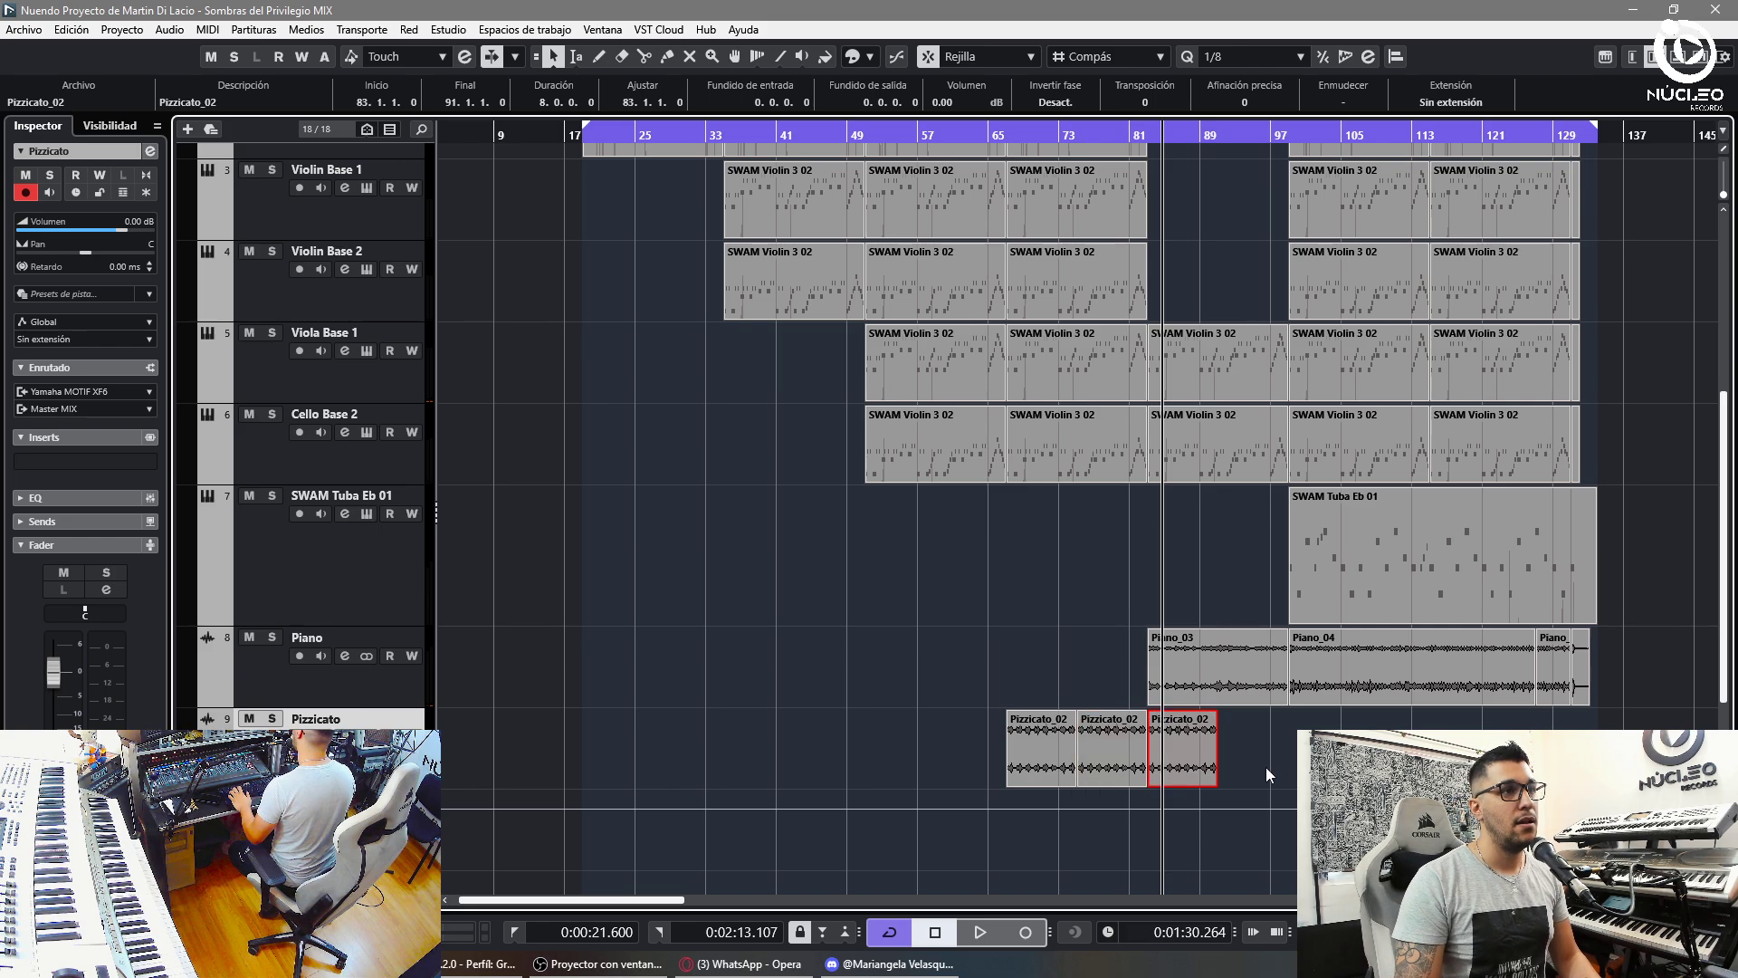
key(ctrl+d)
drag(1295, 753, 1177, 777)
drag(1188, 776, 1349, 775)
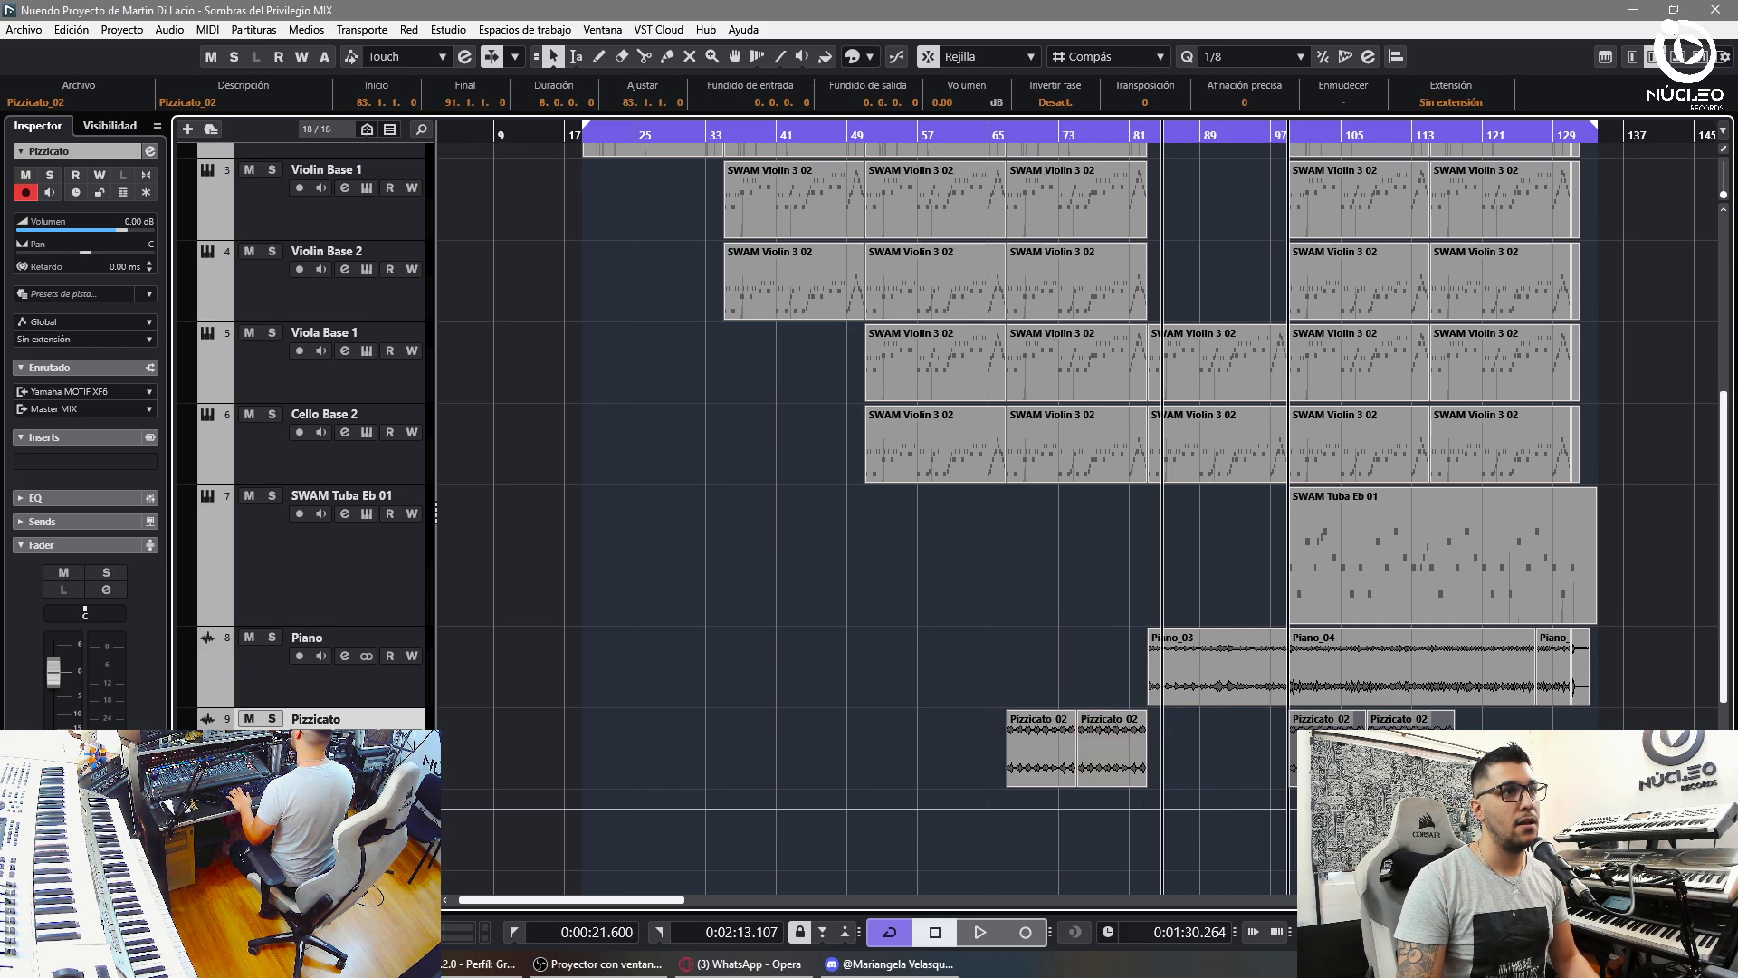
click(1293, 137)
key(space)
key(h)
key(h)
key(h)
key(h)
key(h)
key(h)
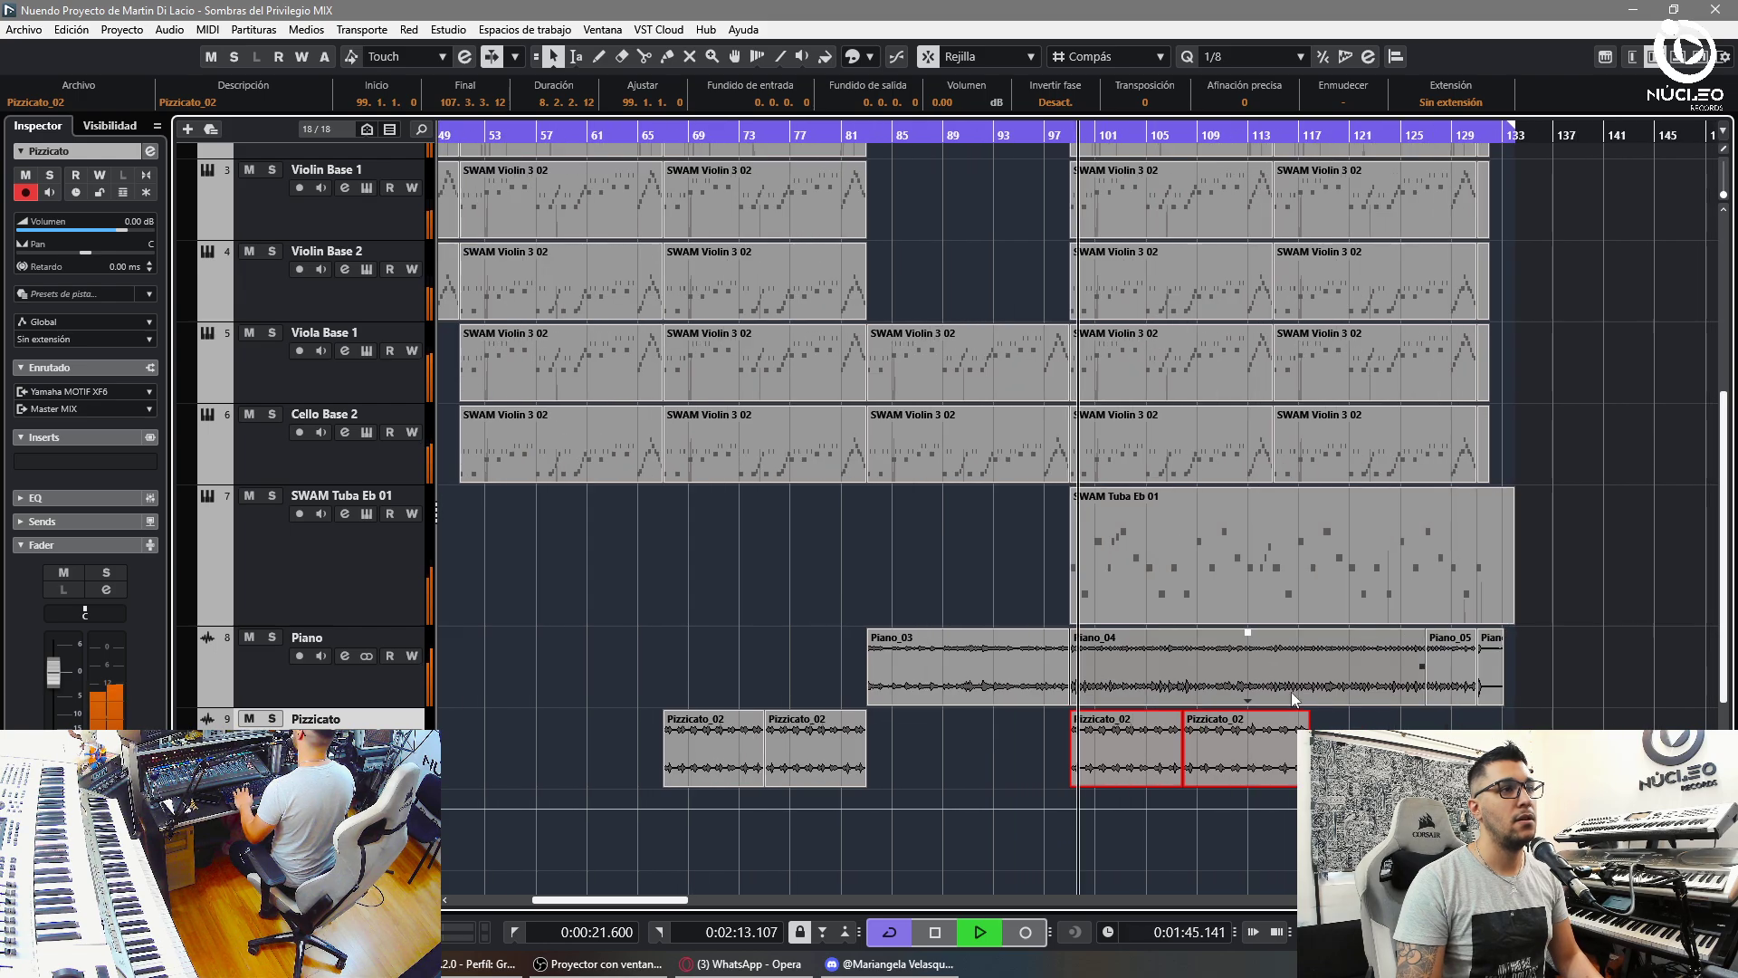
- Delete the two pizzicato clip copies placed from bar 99
key(g)
key(g)
click(1252, 795)
drag(1252, 793, 1171, 782)
key(Delete)
- Record a new take on the Pizzicato track from bar 95 to about bar 133
click(1008, 136)
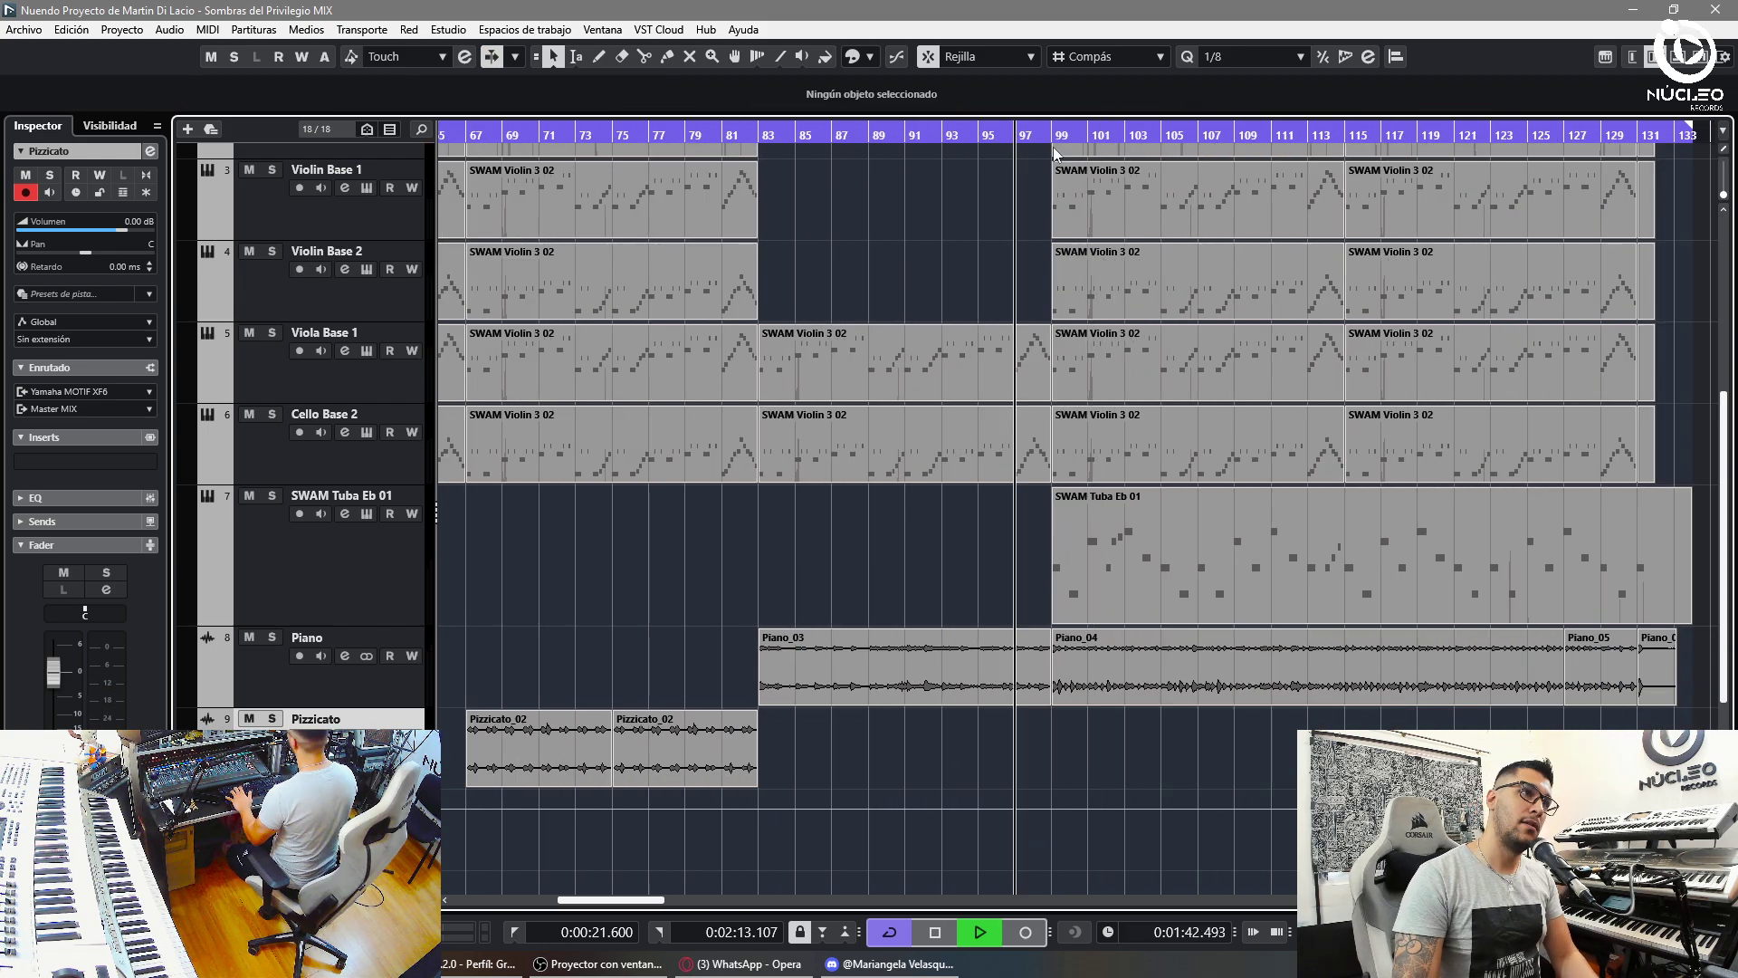
key(space)
key(KP_Multiply)
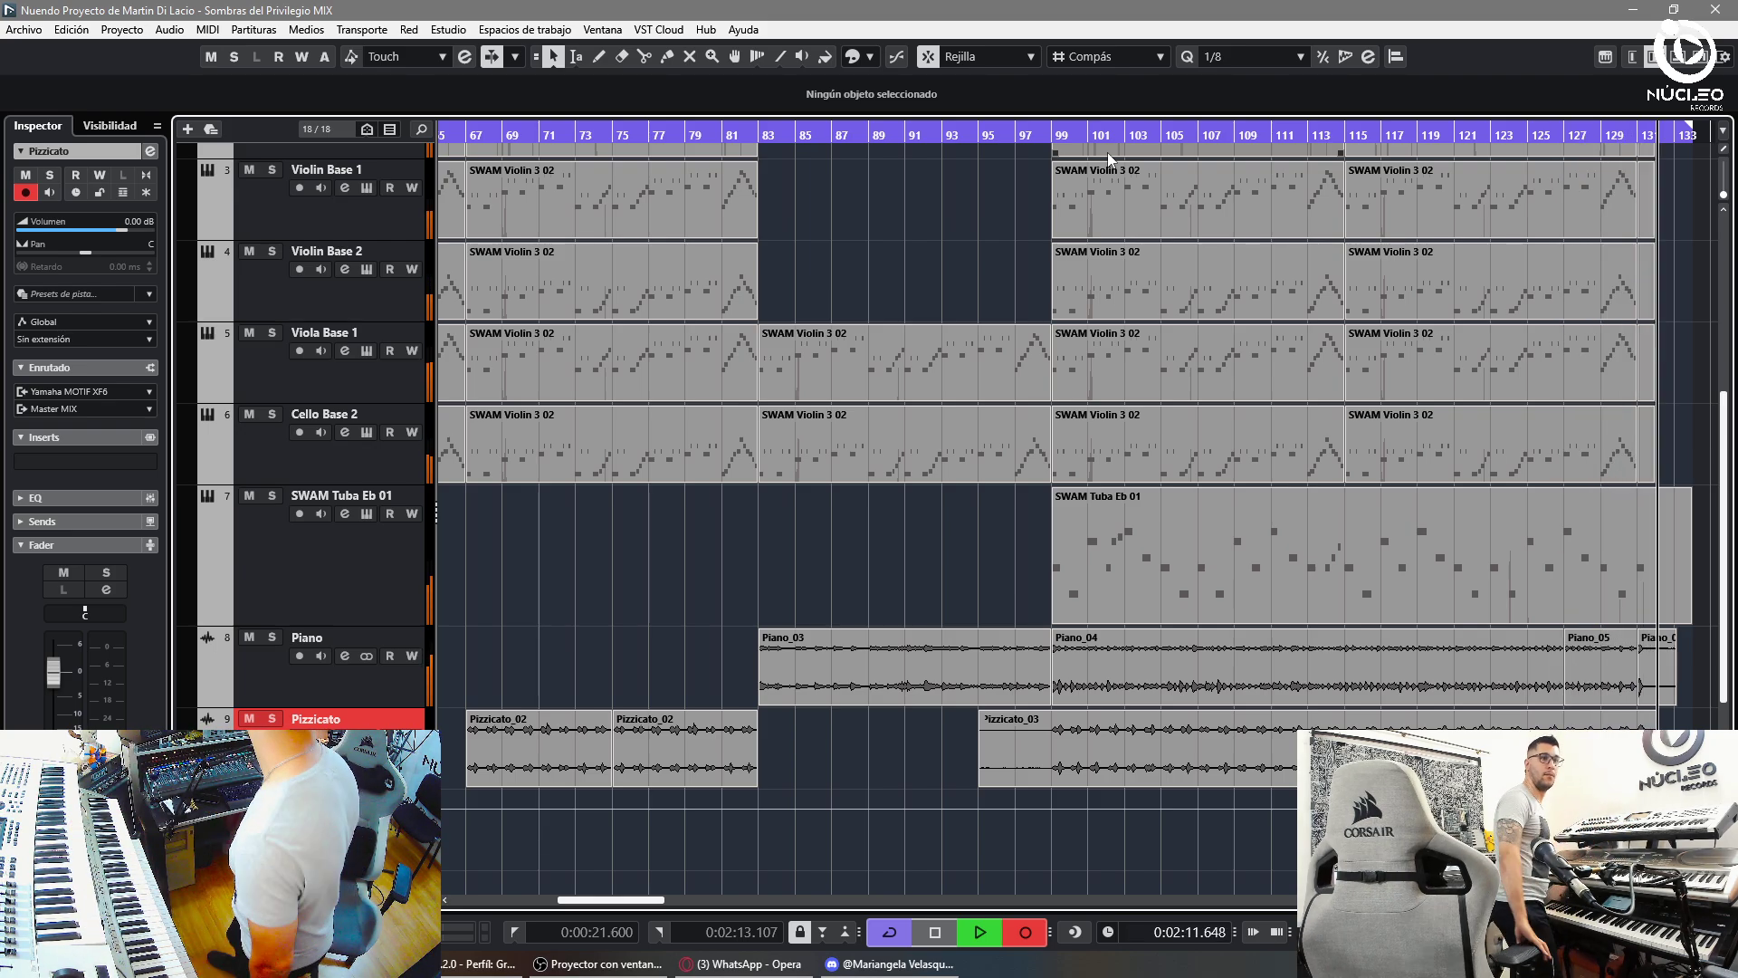
key(space)
- Cut away the beginning of the new pizzicato take so the clip starts at bar 99
scroll(1112, 154, left, 1)
key(g)
key(g)
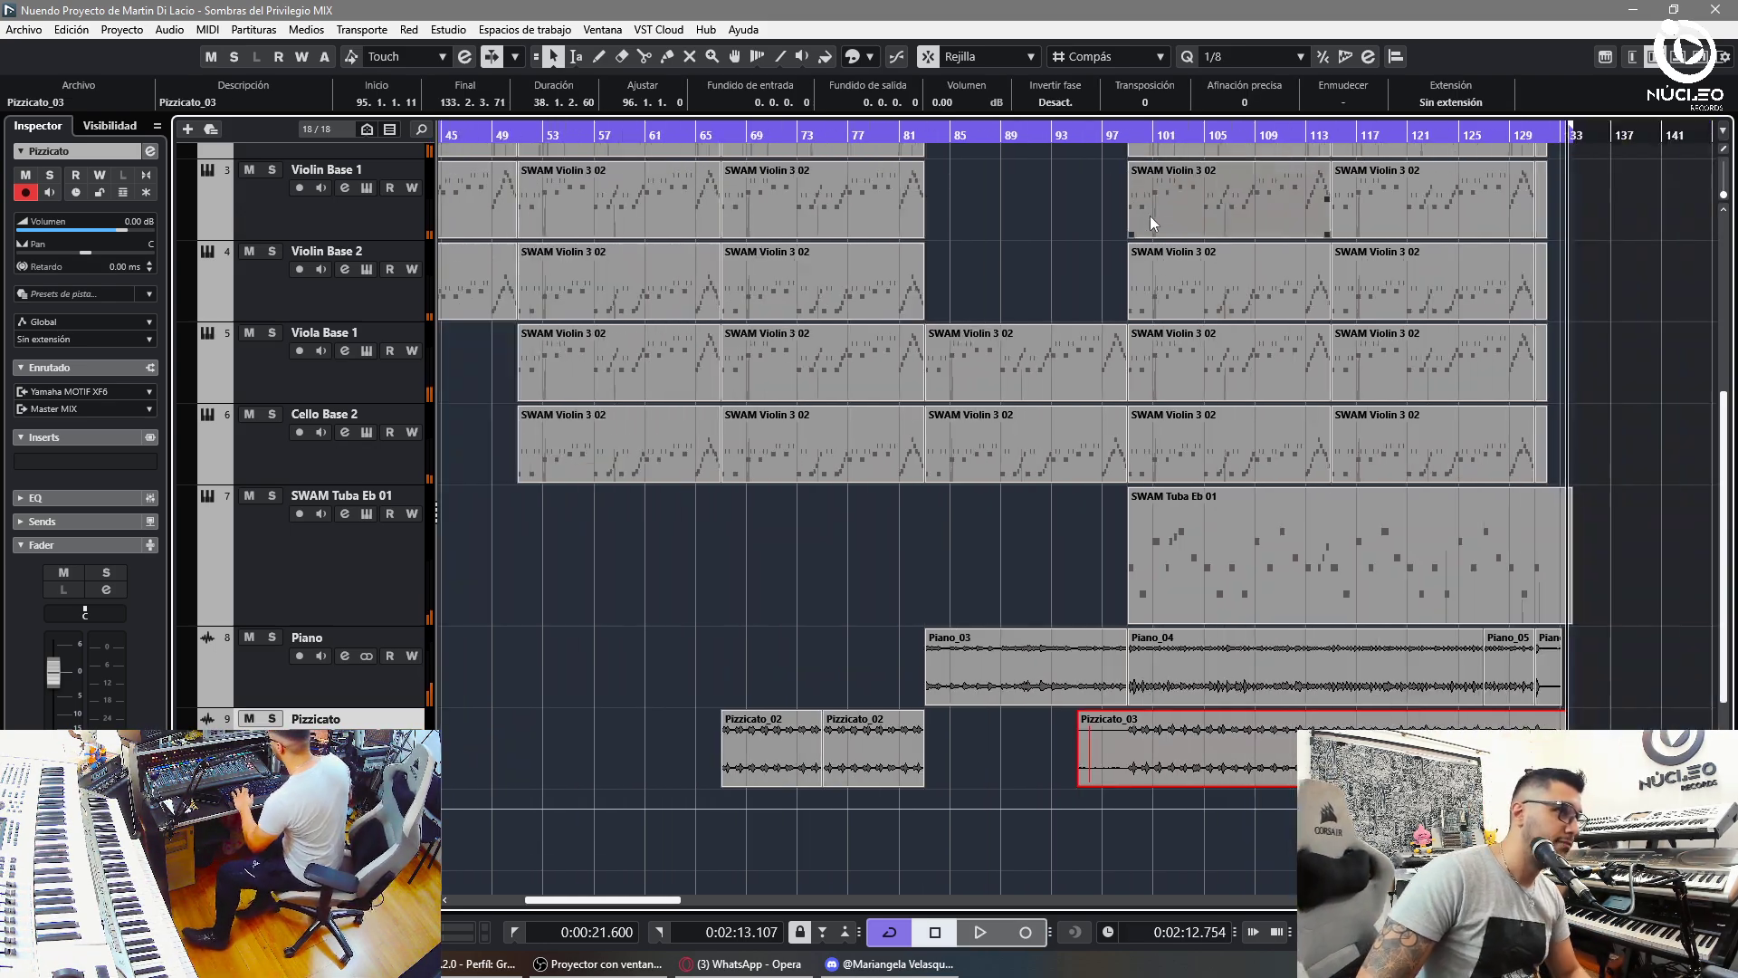
key(3)
click(1115, 752)
key(1)
click(1104, 771)
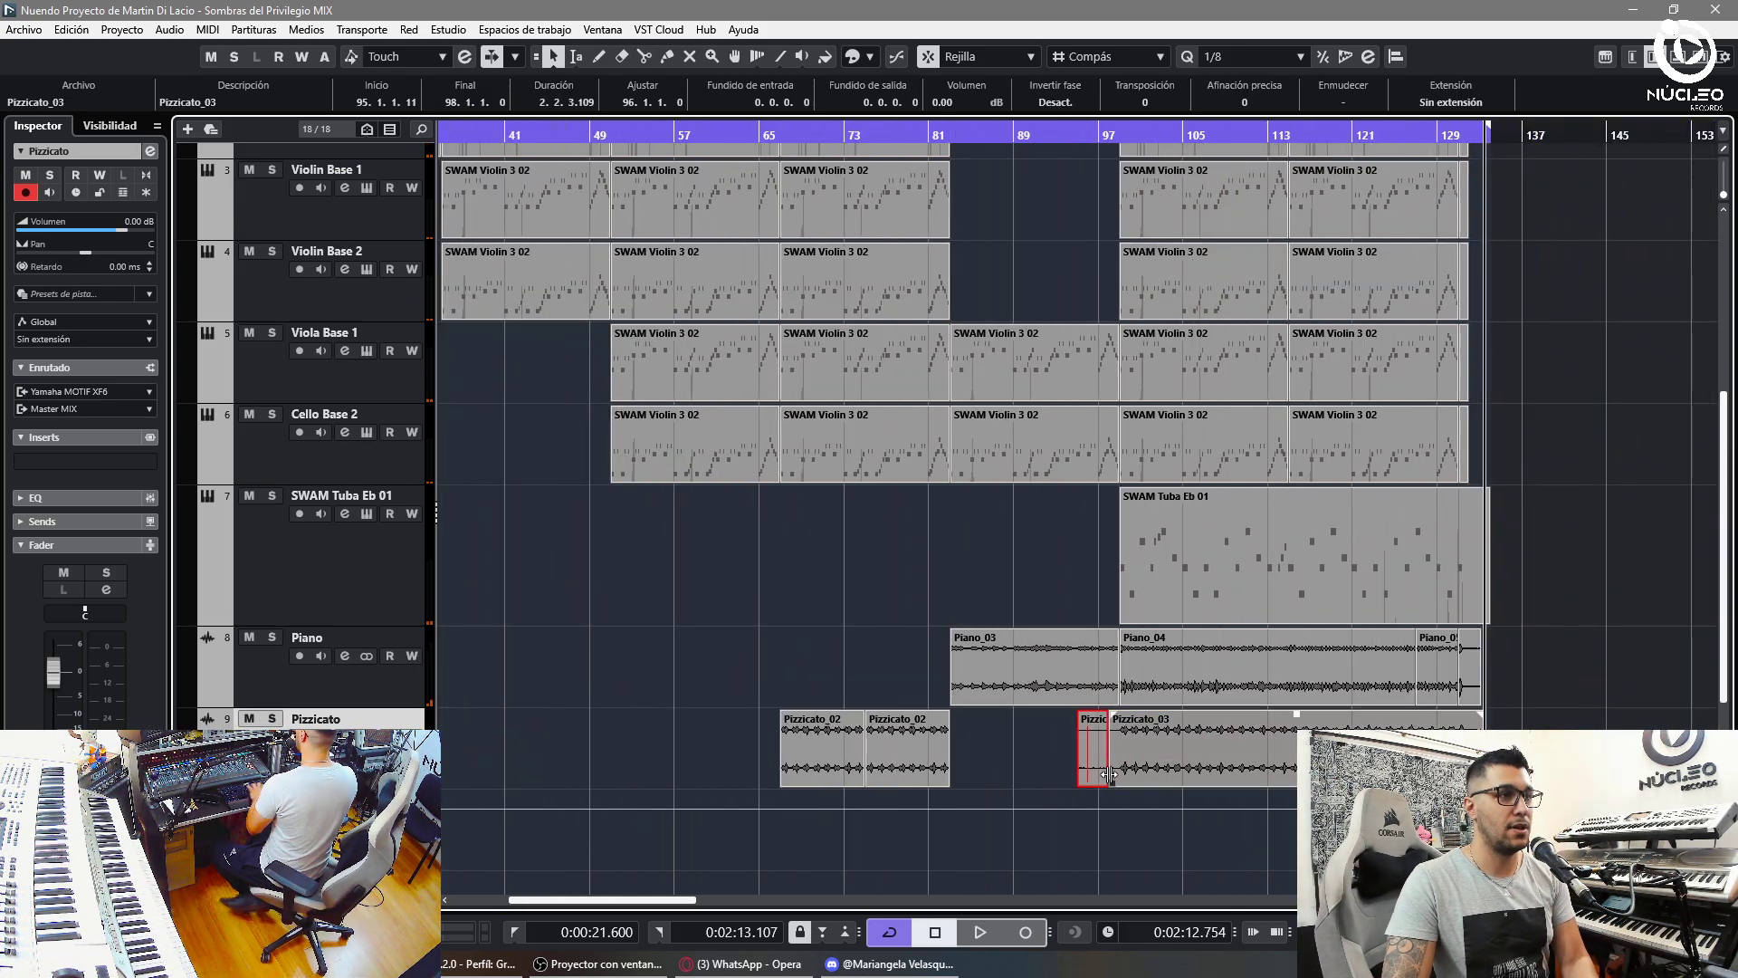
drag(1115, 784, 1124, 781)
- Play from bar 99 with the Pizzicato, Piano, SWAM Tuba Eb 01 and Cello Base 2 tracks soloed
click(1119, 140)
key(h)
key(h)
key(space)
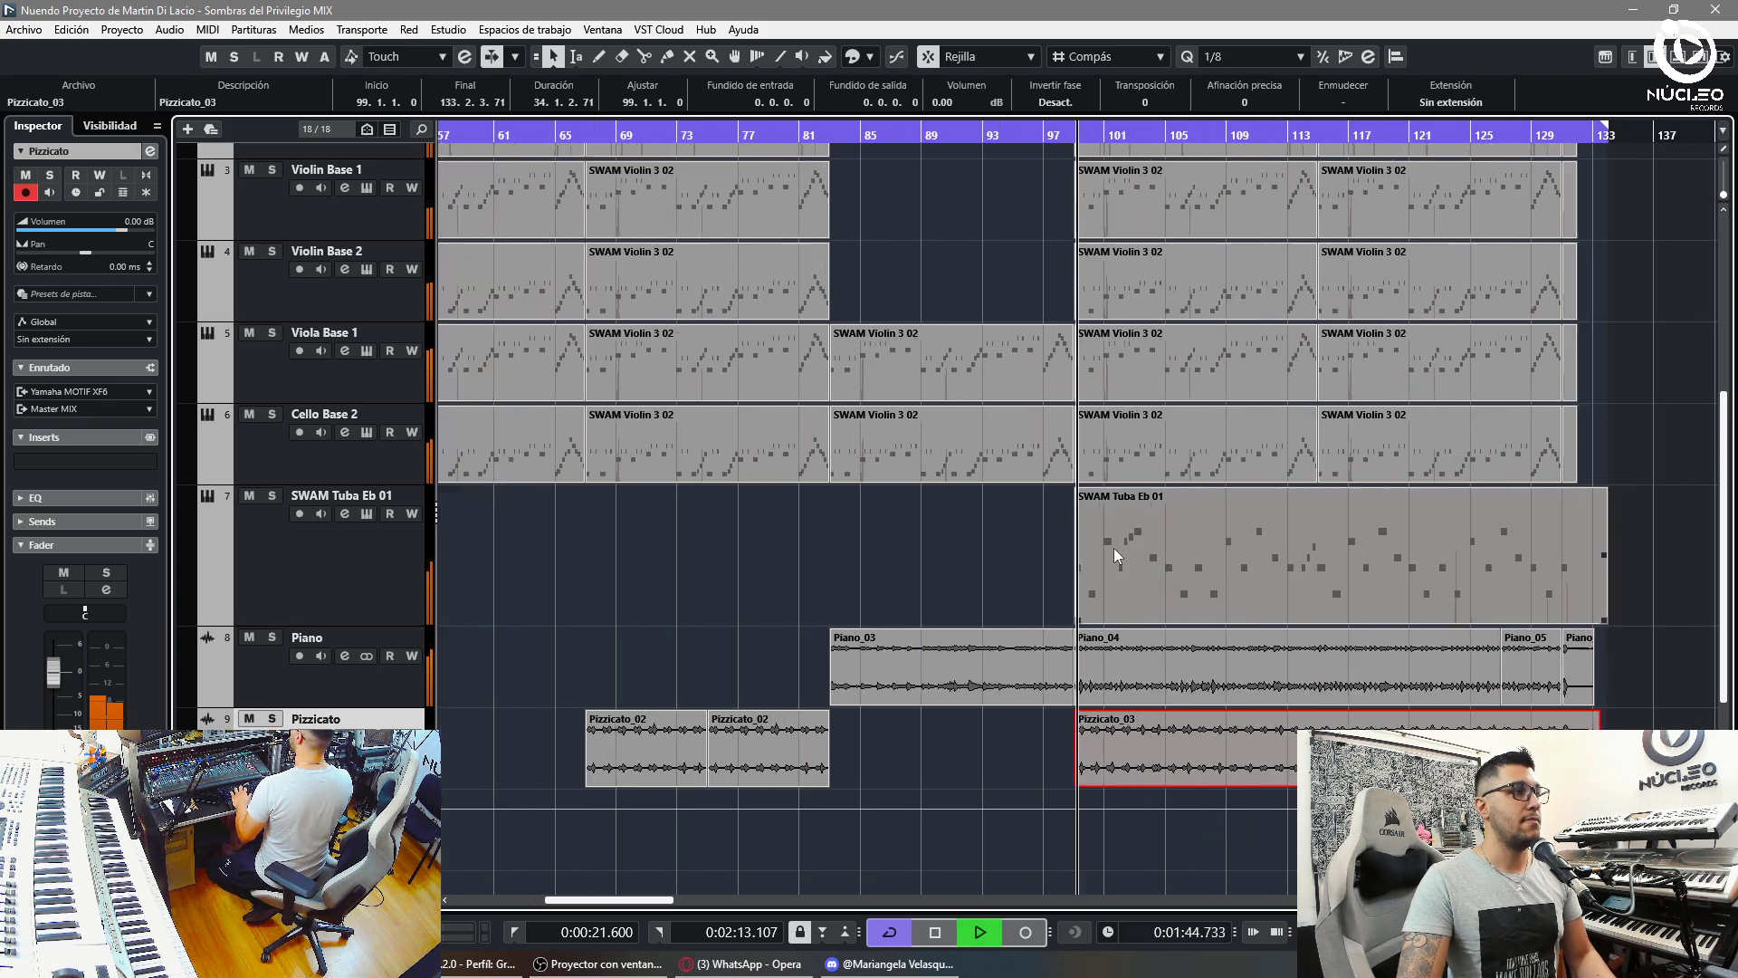
click(272, 719)
key(h)
key(h)
key(h)
key(h)
click(272, 638)
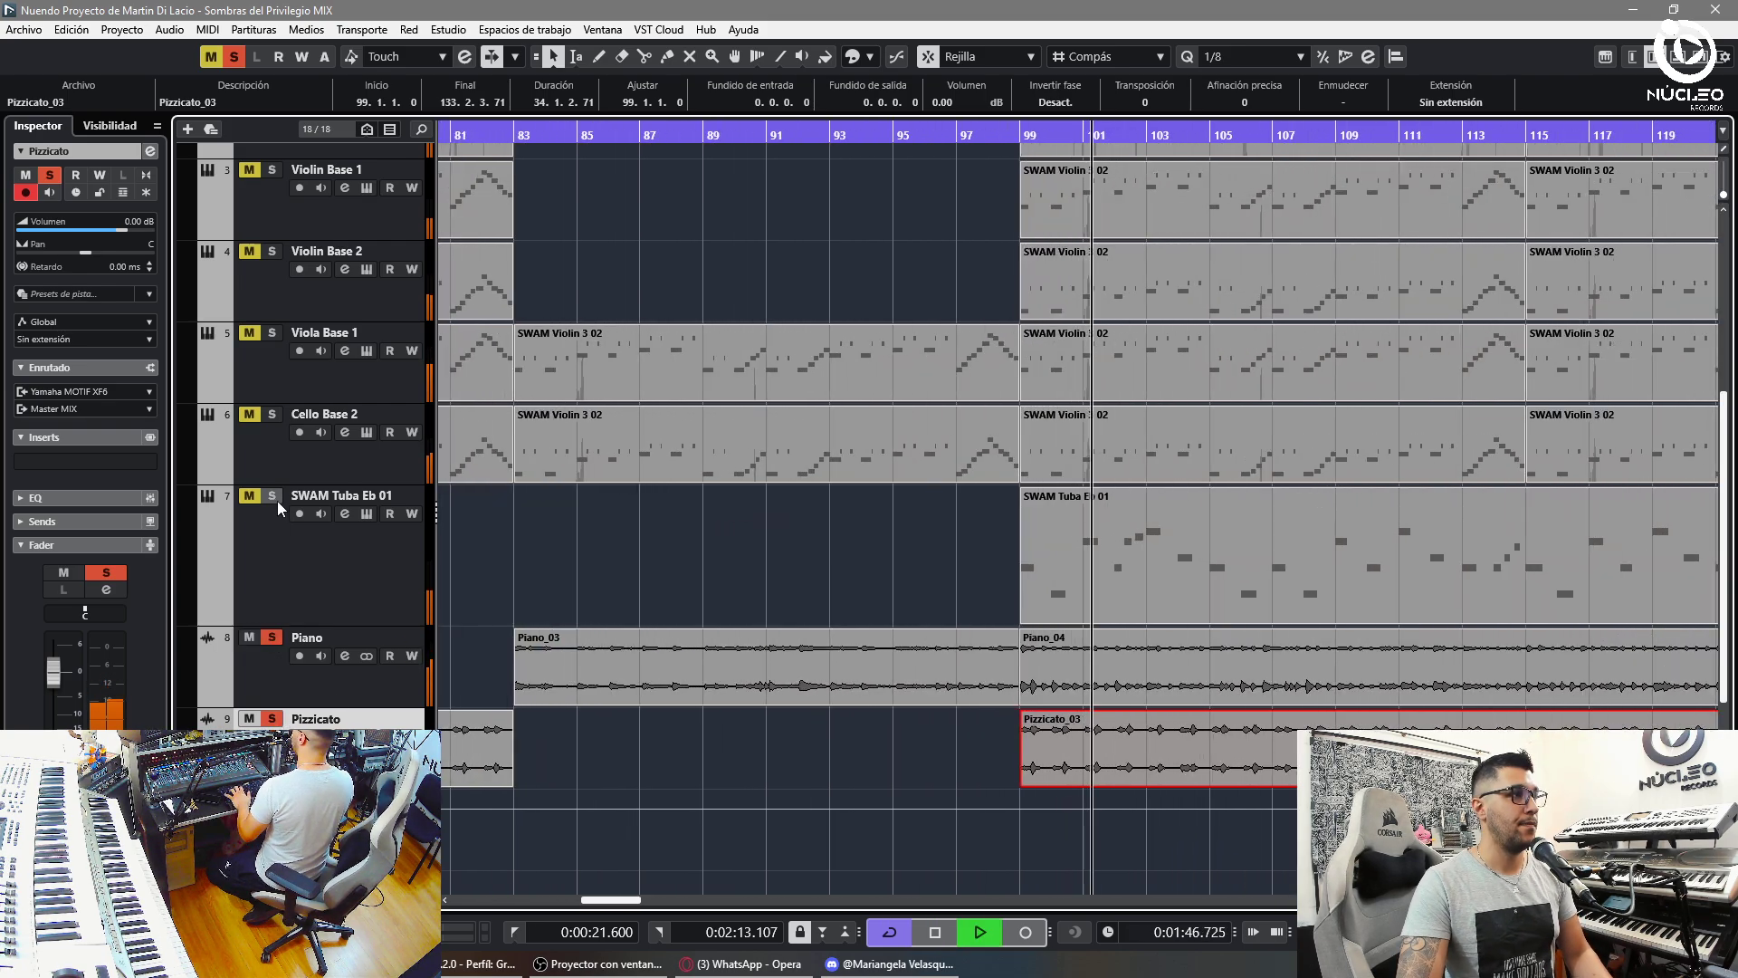
click(276, 497)
click(269, 414)
- In the mixer, copy the CLA-3A insert to Pizzicato, and copy CLA-3A and Blackhole to the violin, viola and cello base channels
key(F3)
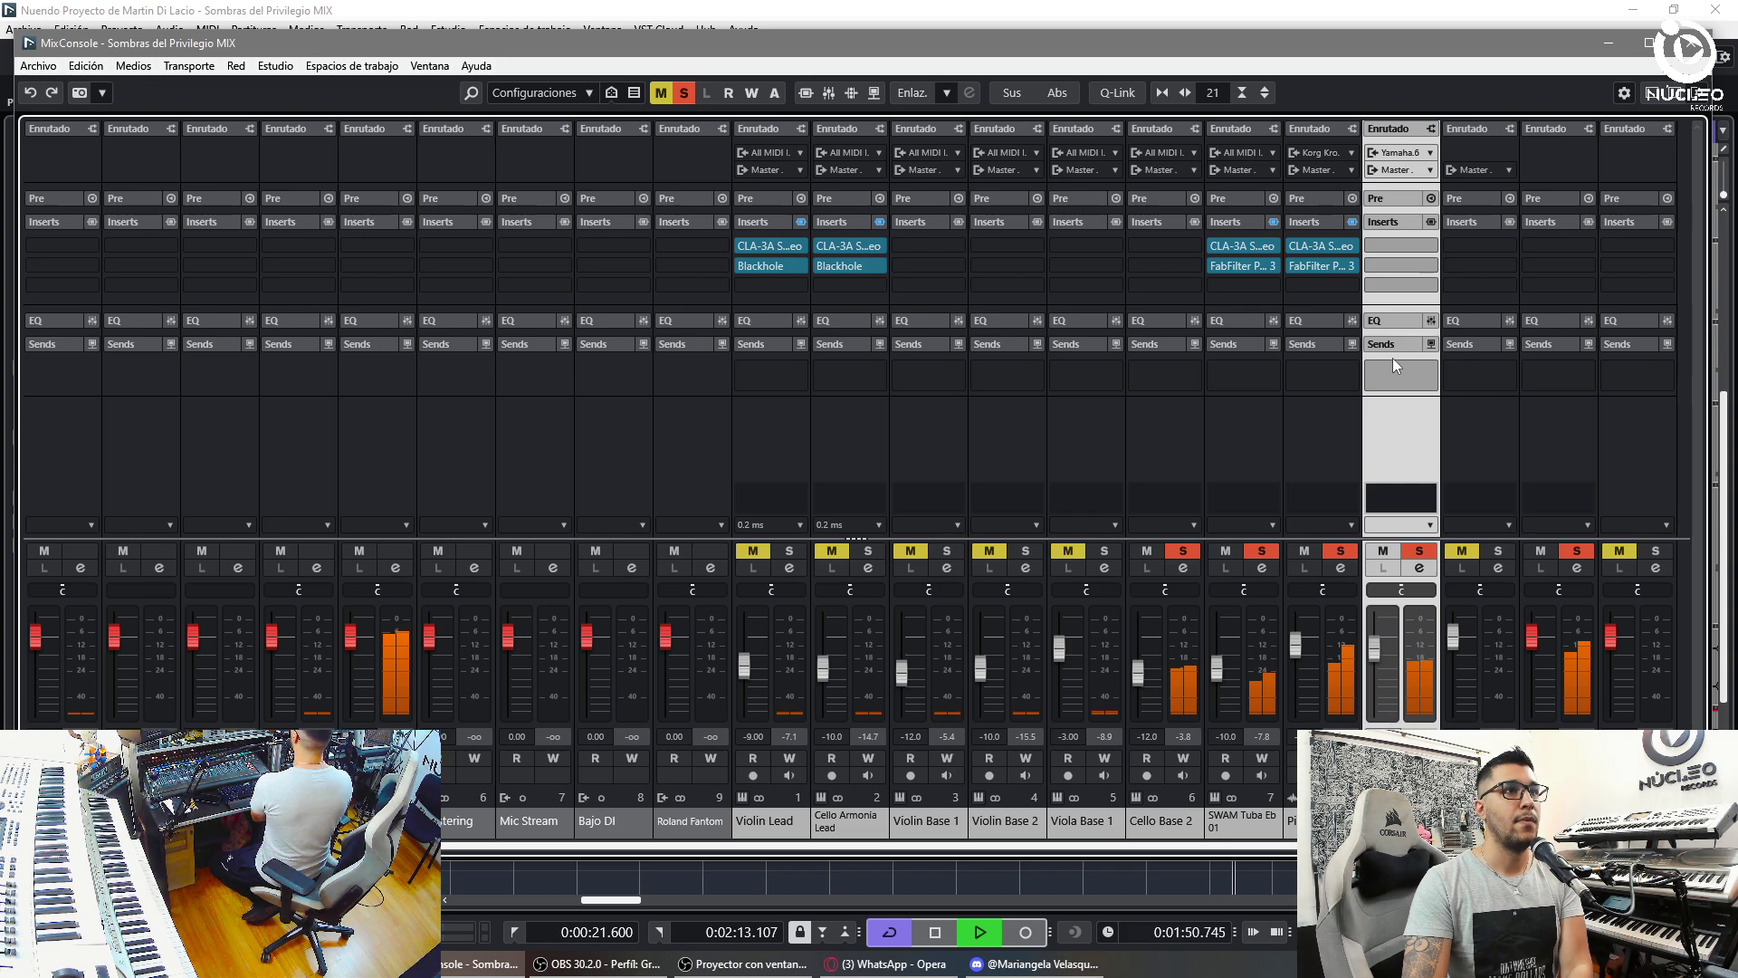
drag(1357, 250, 1395, 246)
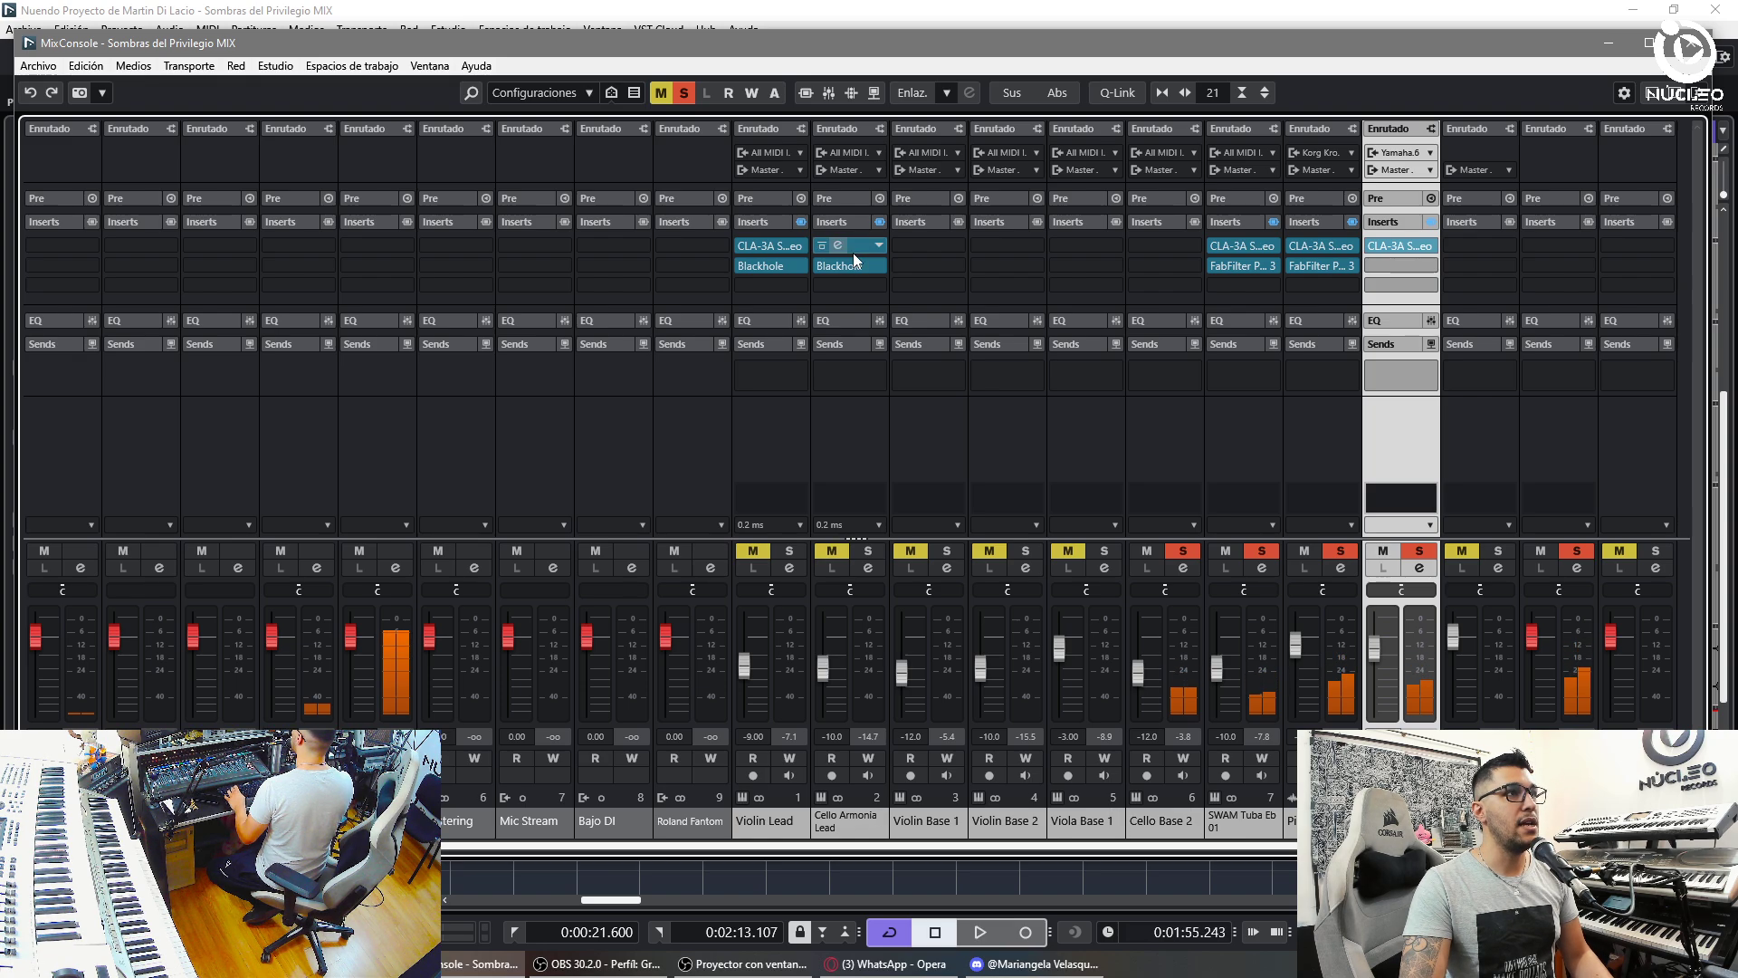
drag(853, 251, 936, 268)
drag(936, 268, 1152, 263)
drag(933, 247, 1098, 247)
drag(1094, 247, 1137, 252)
key(F3)
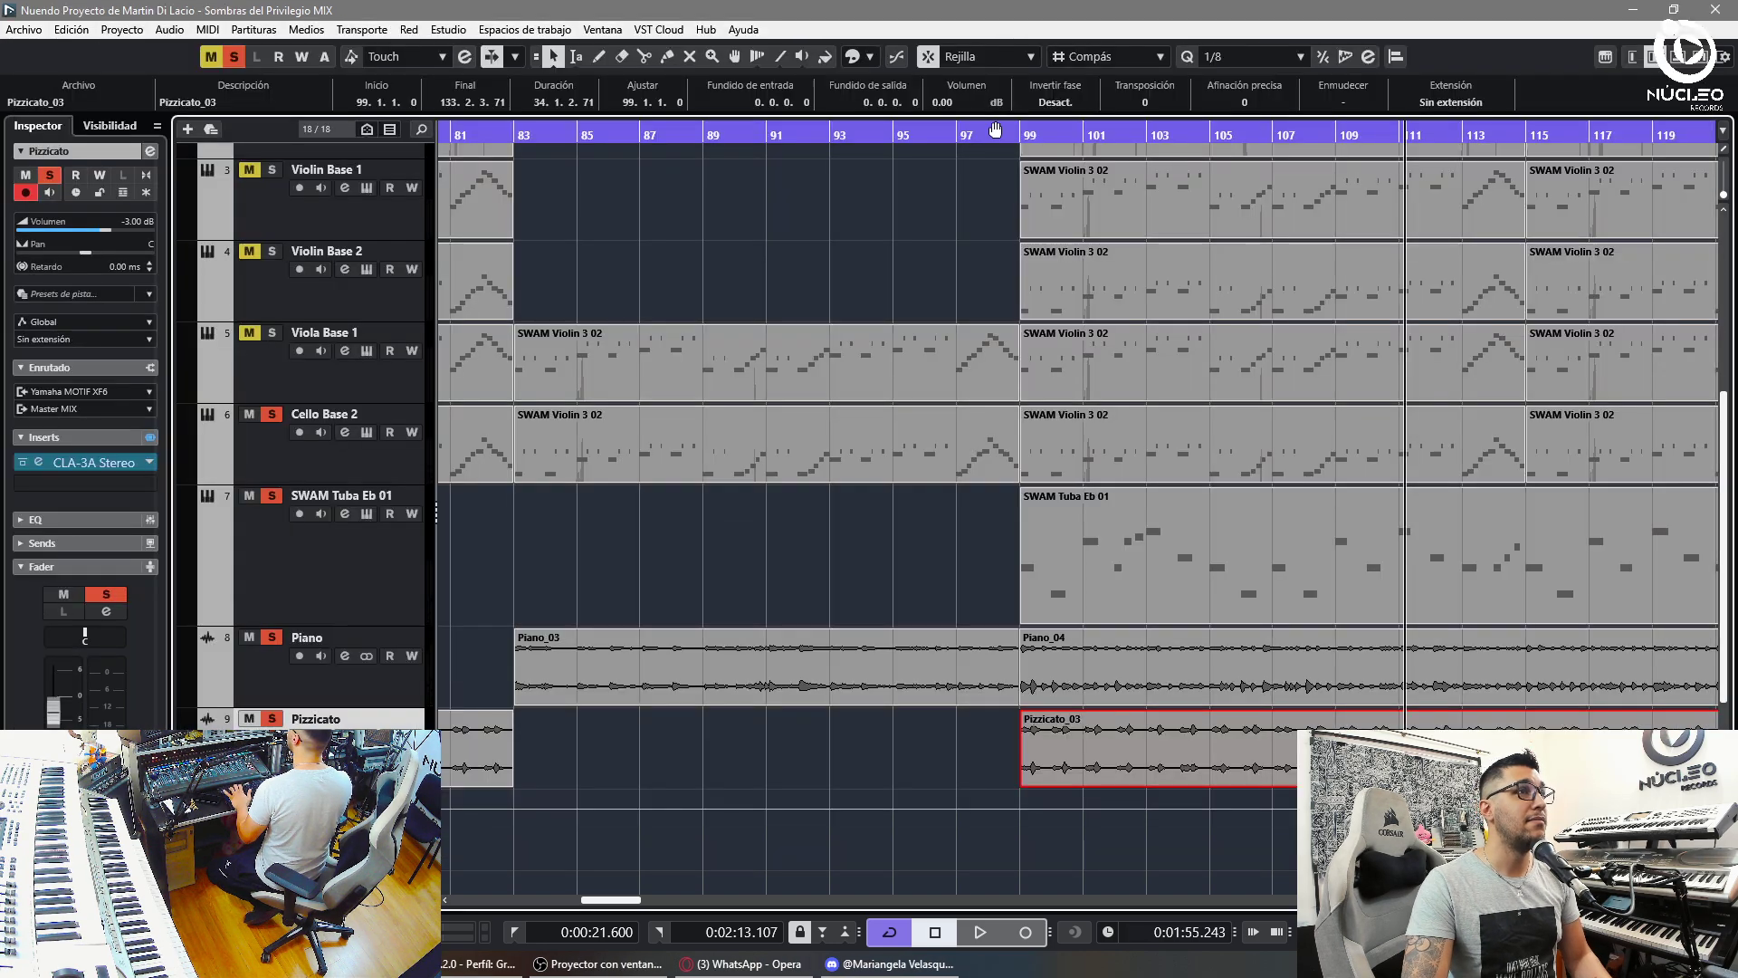
- Clear the existing solos, then play from about bar 98 with Violin Lead, the cello harmony, Violin Base 1 and Violin Base 2 soloed
click(210, 56)
click(233, 56)
scroll(274, 311, up, 3)
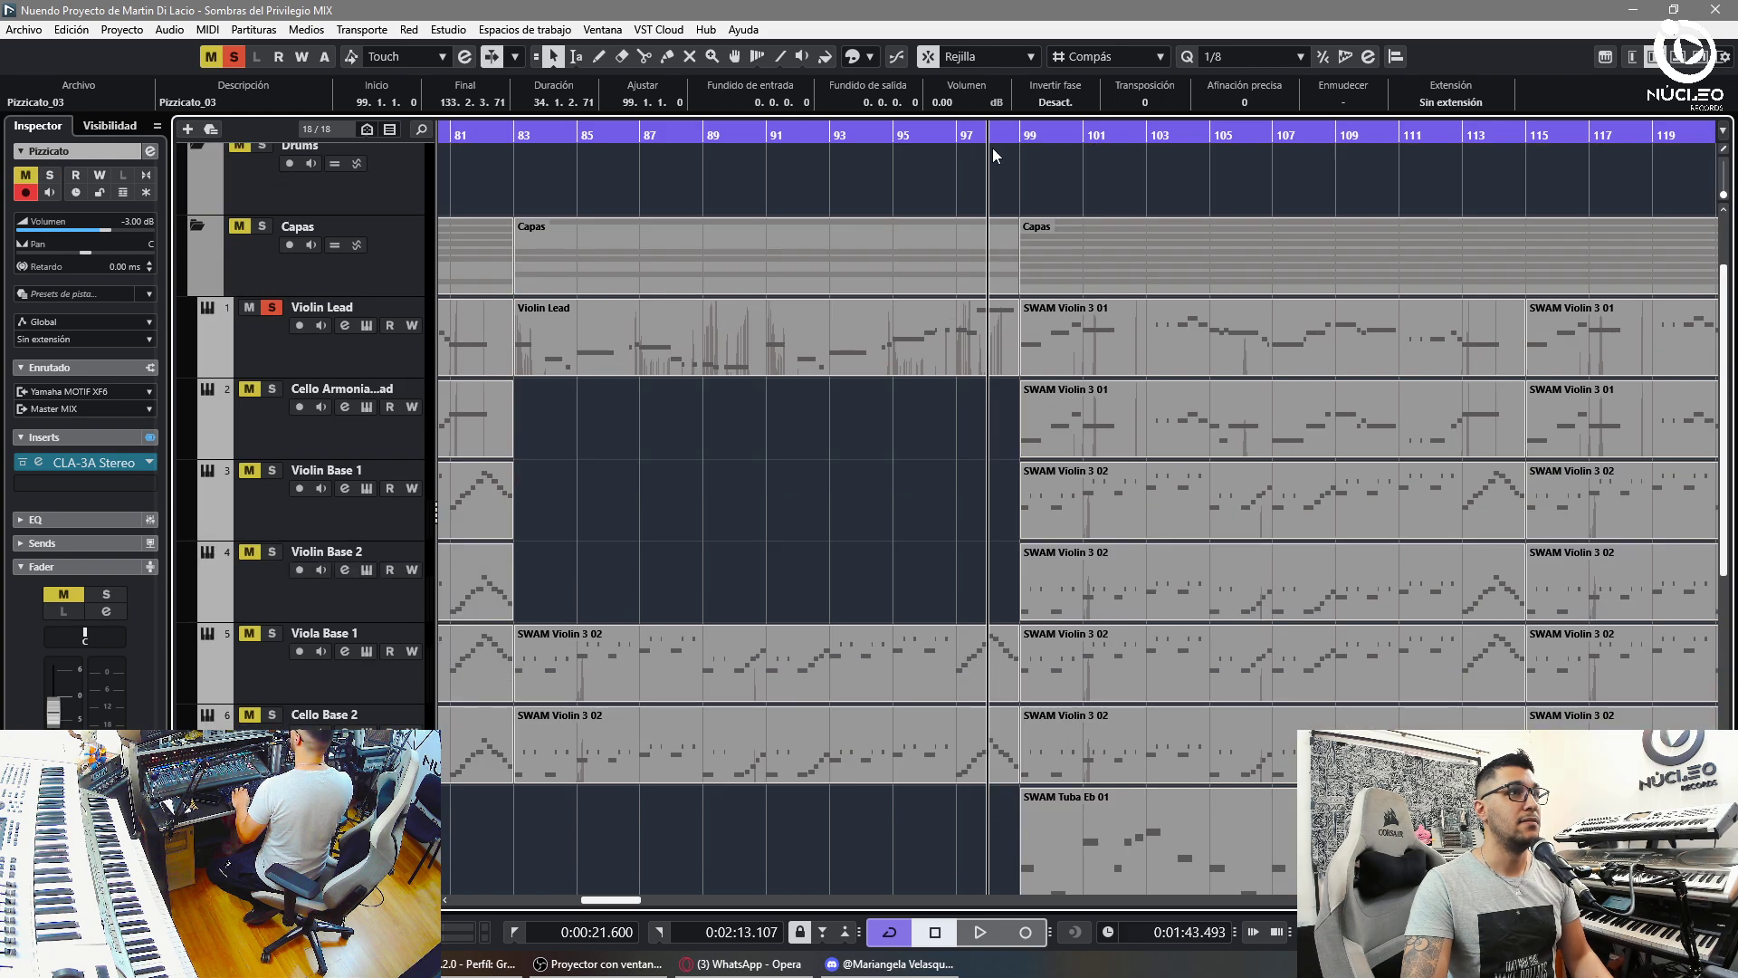
key(space)
key(g)
click(249, 389)
click(251, 471)
click(249, 553)
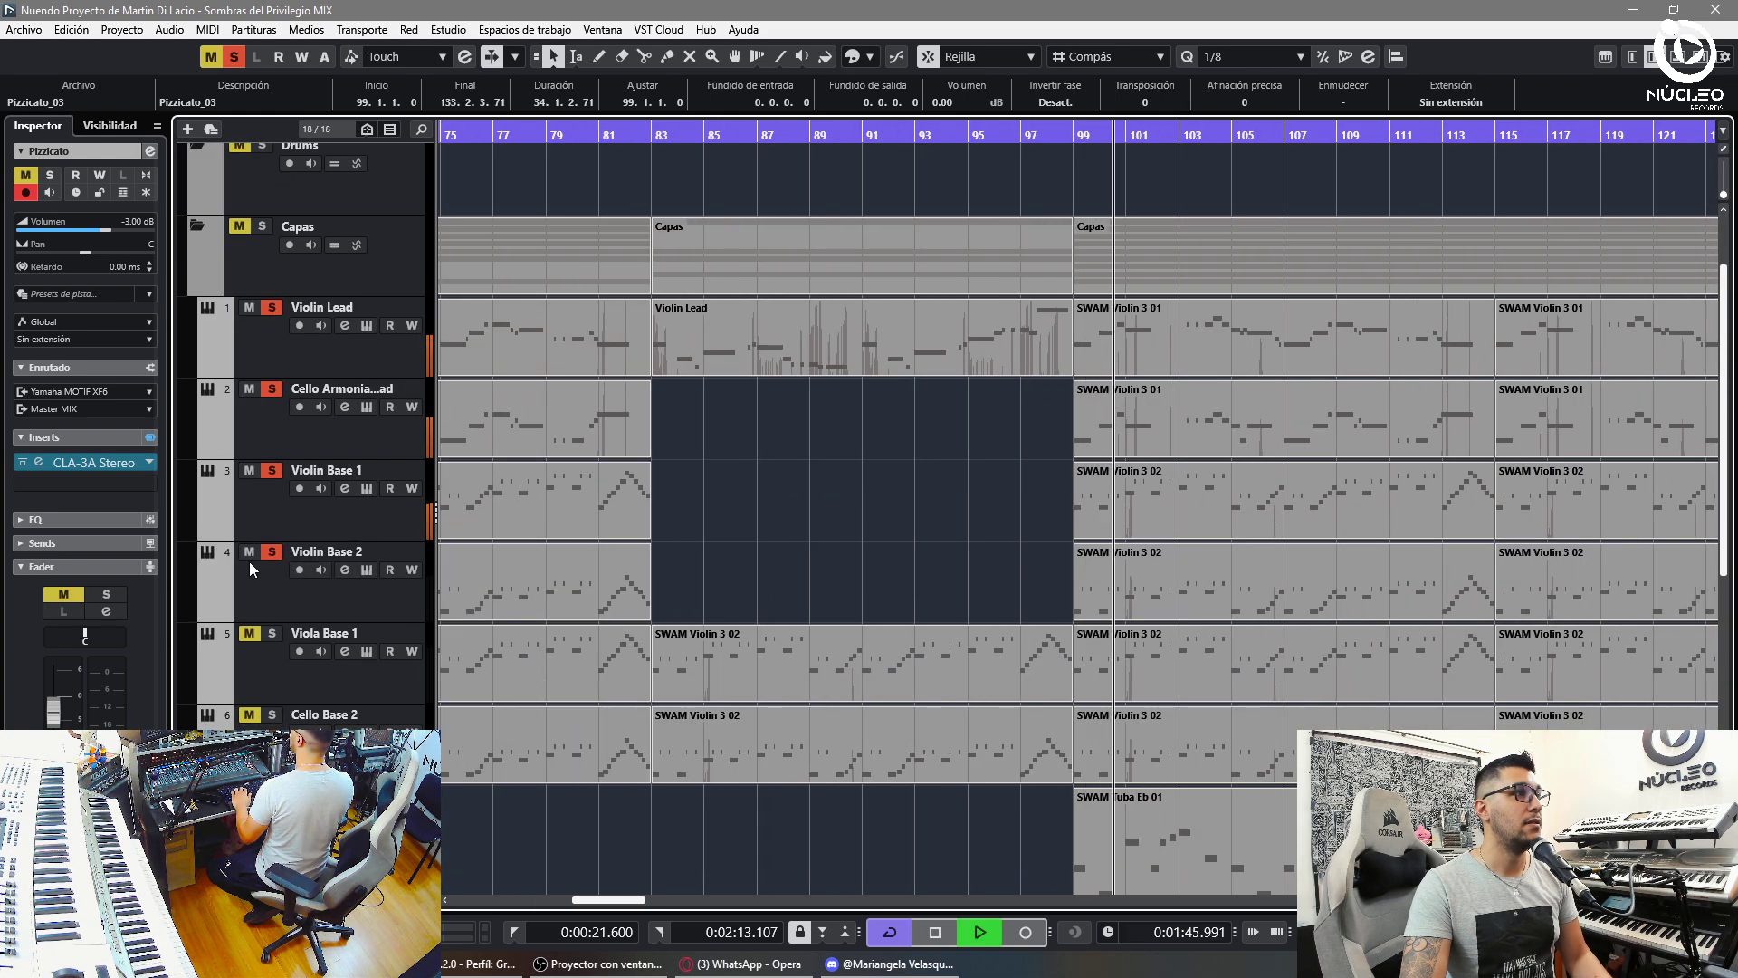
- Add Viola Base 1, Cello Base 2, SWAM Tuba Eb 01, Piano and Pizzicato to the soloed tracks during playback
click(249, 634)
click(249, 715)
scroll(257, 660, down, 3)
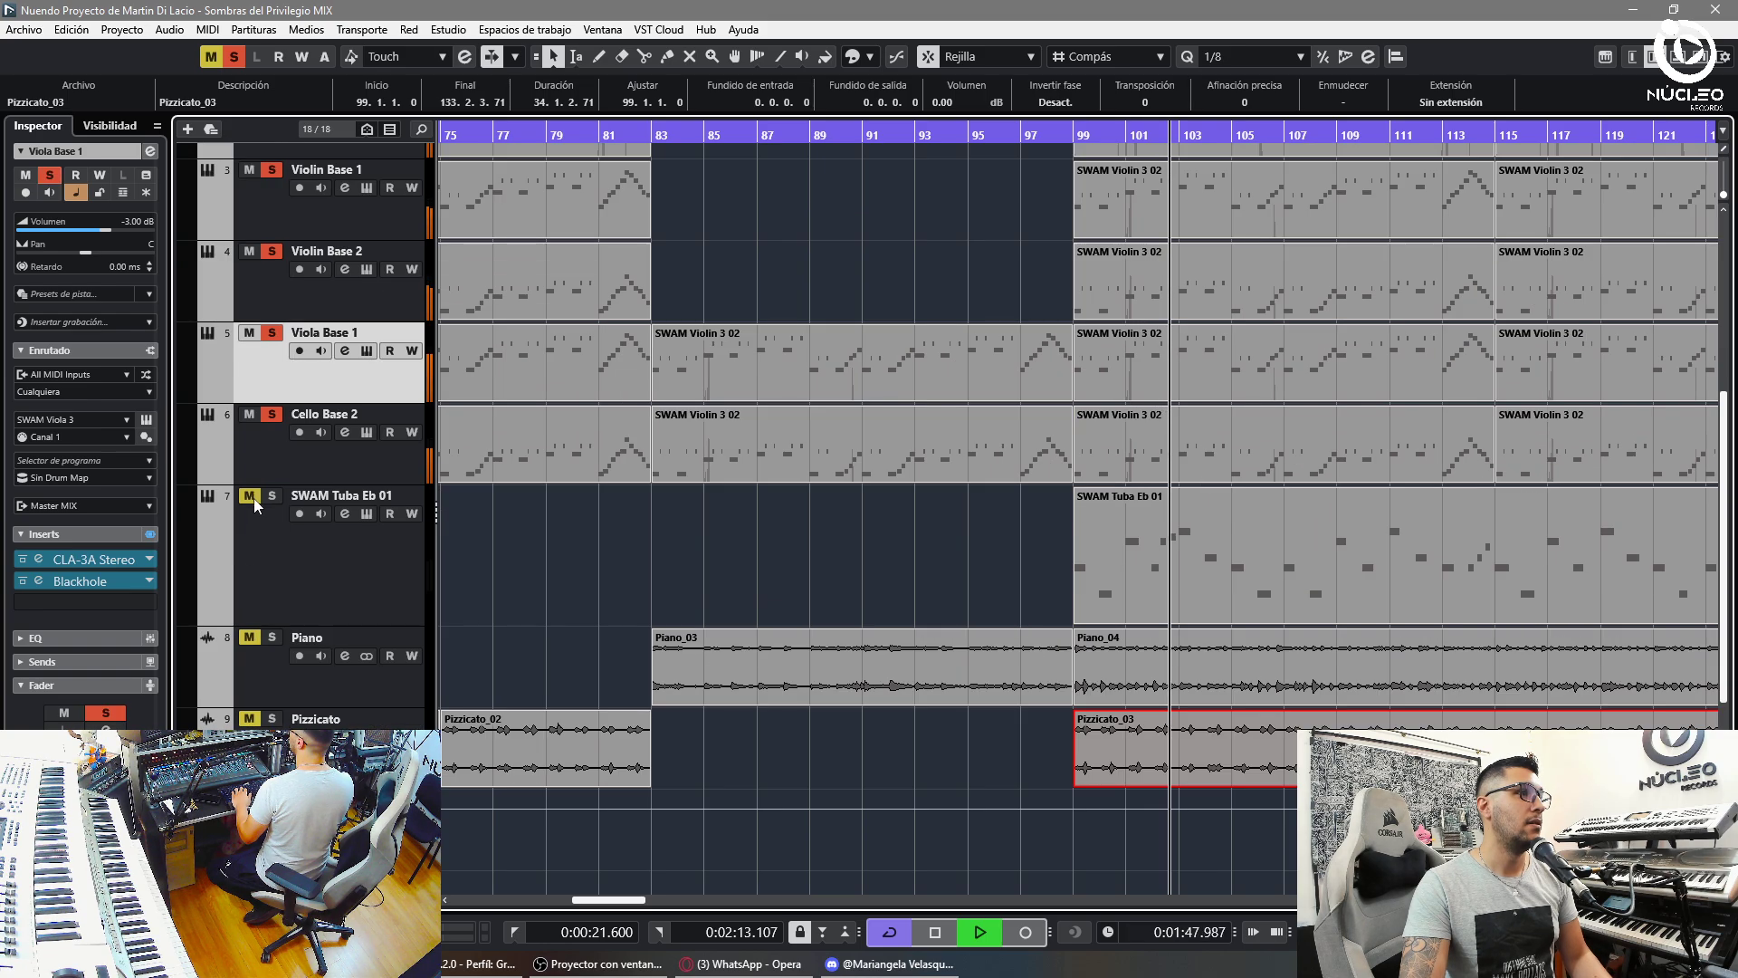
click(250, 496)
click(249, 638)
click(249, 718)
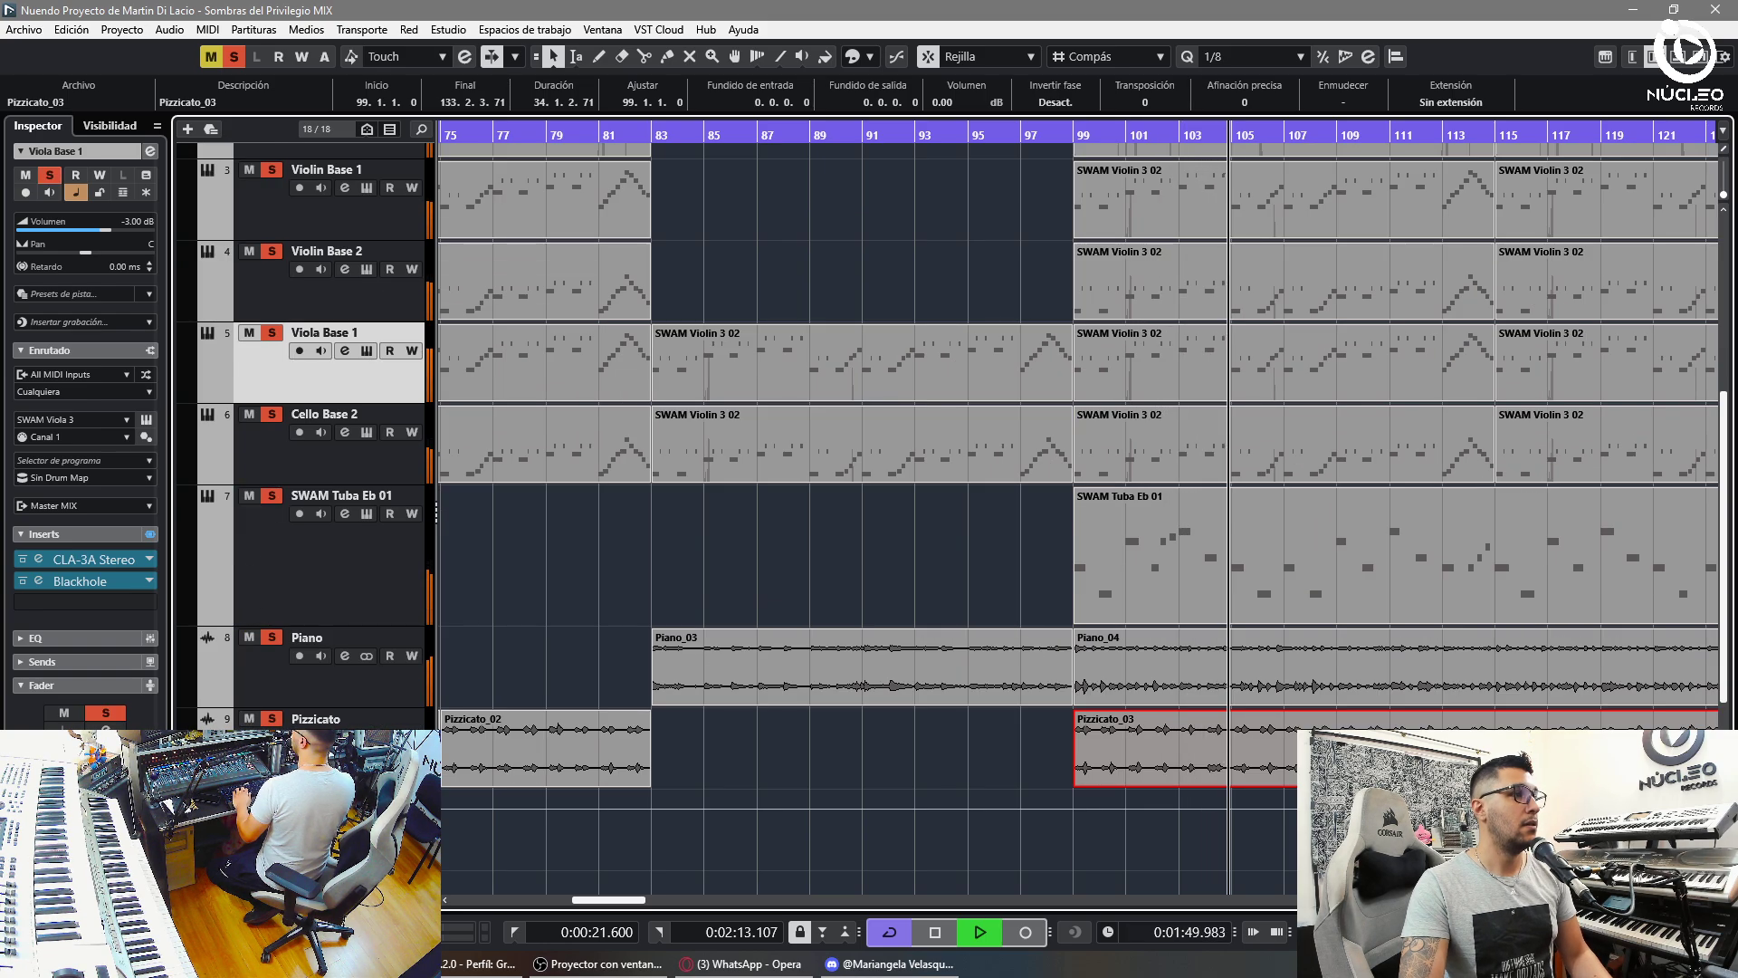
- Set the Pizzicato track's volume to -4 dB and stop playback
key(f)
click(262, 744)
key(g)
key(g)
key(g)
key(g)
double_click(134, 222)
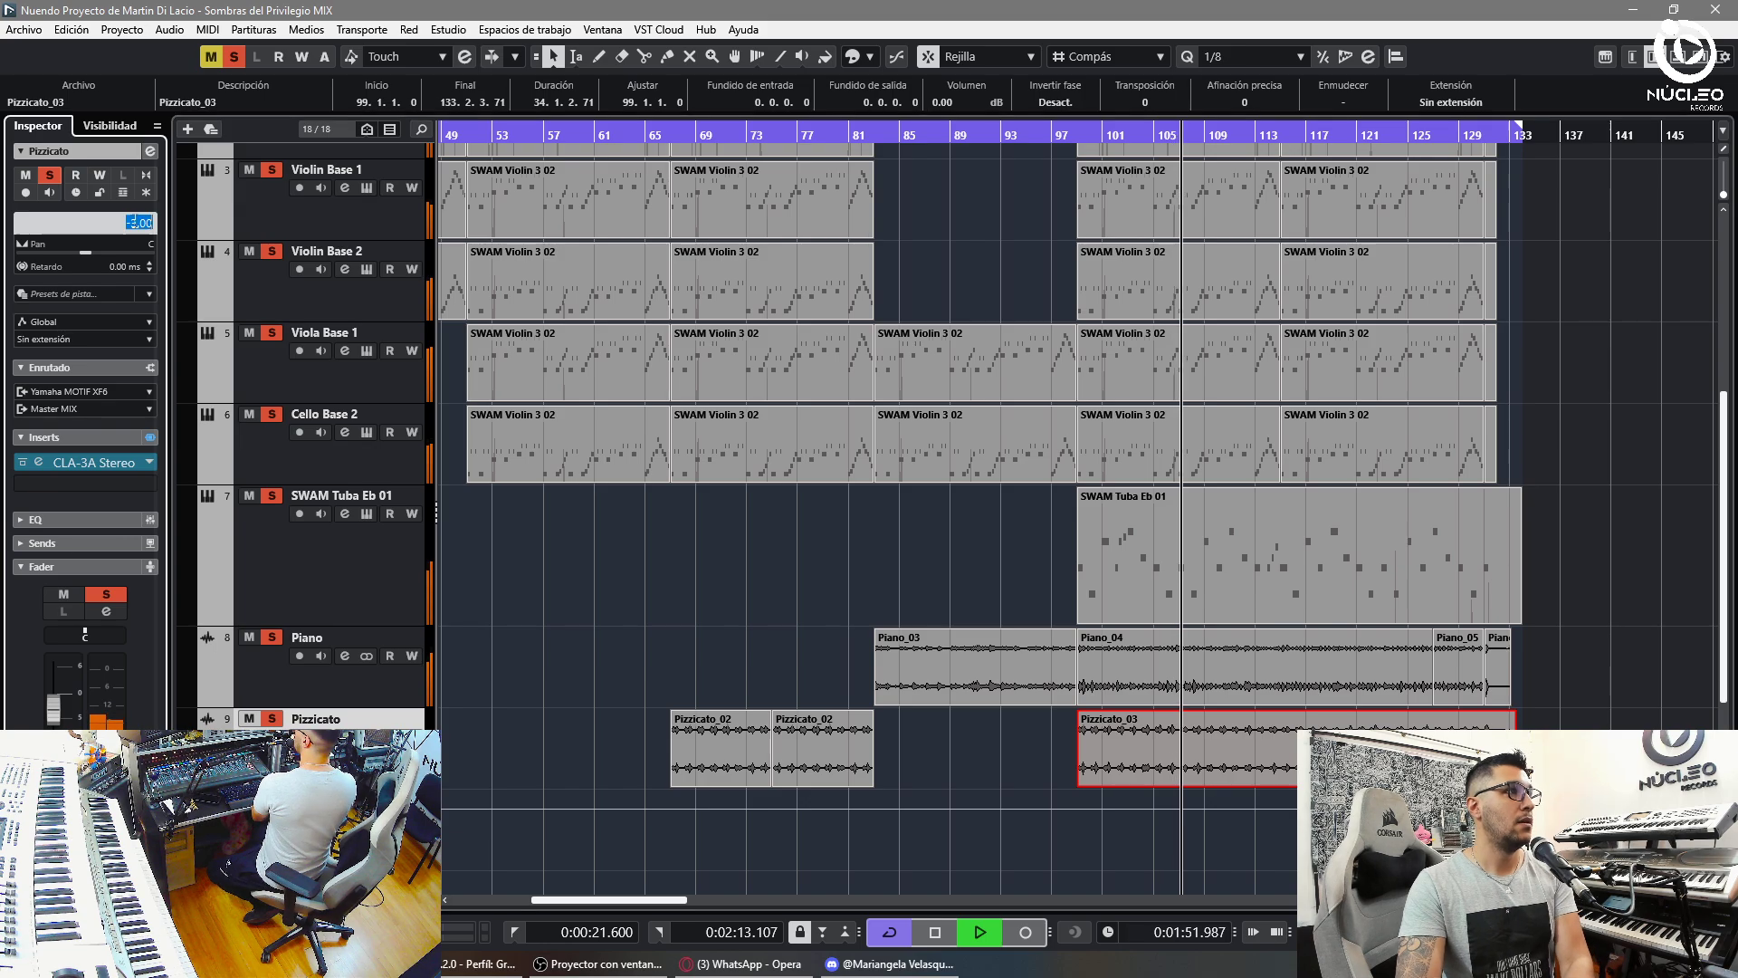
text(-4)
key(Return)
click(1571, 217)
key(space)
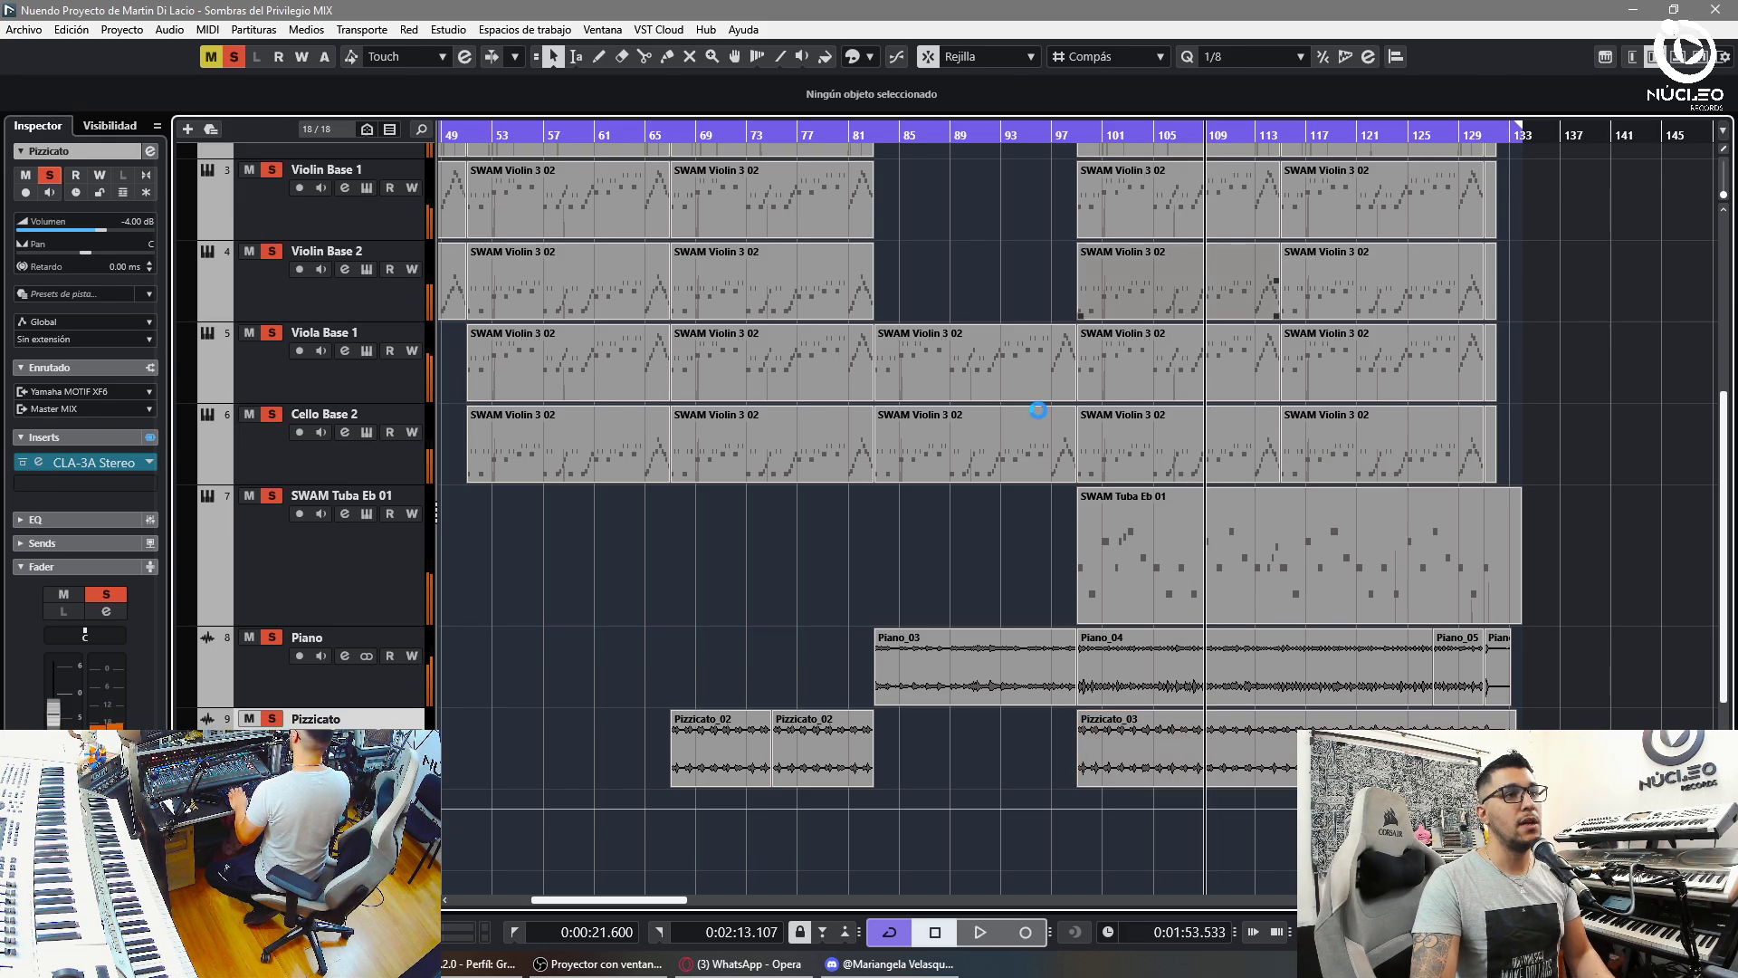
- Move the playhead back to about bar 20, near the start of the arrangement
key(g)
key(g)
key(g)
click(528, 134)
key(h)
key(h)
key(h)
key(h)
key(h)
key(h)
key(h)
key(h)
key(h)
key(h)
key(h)
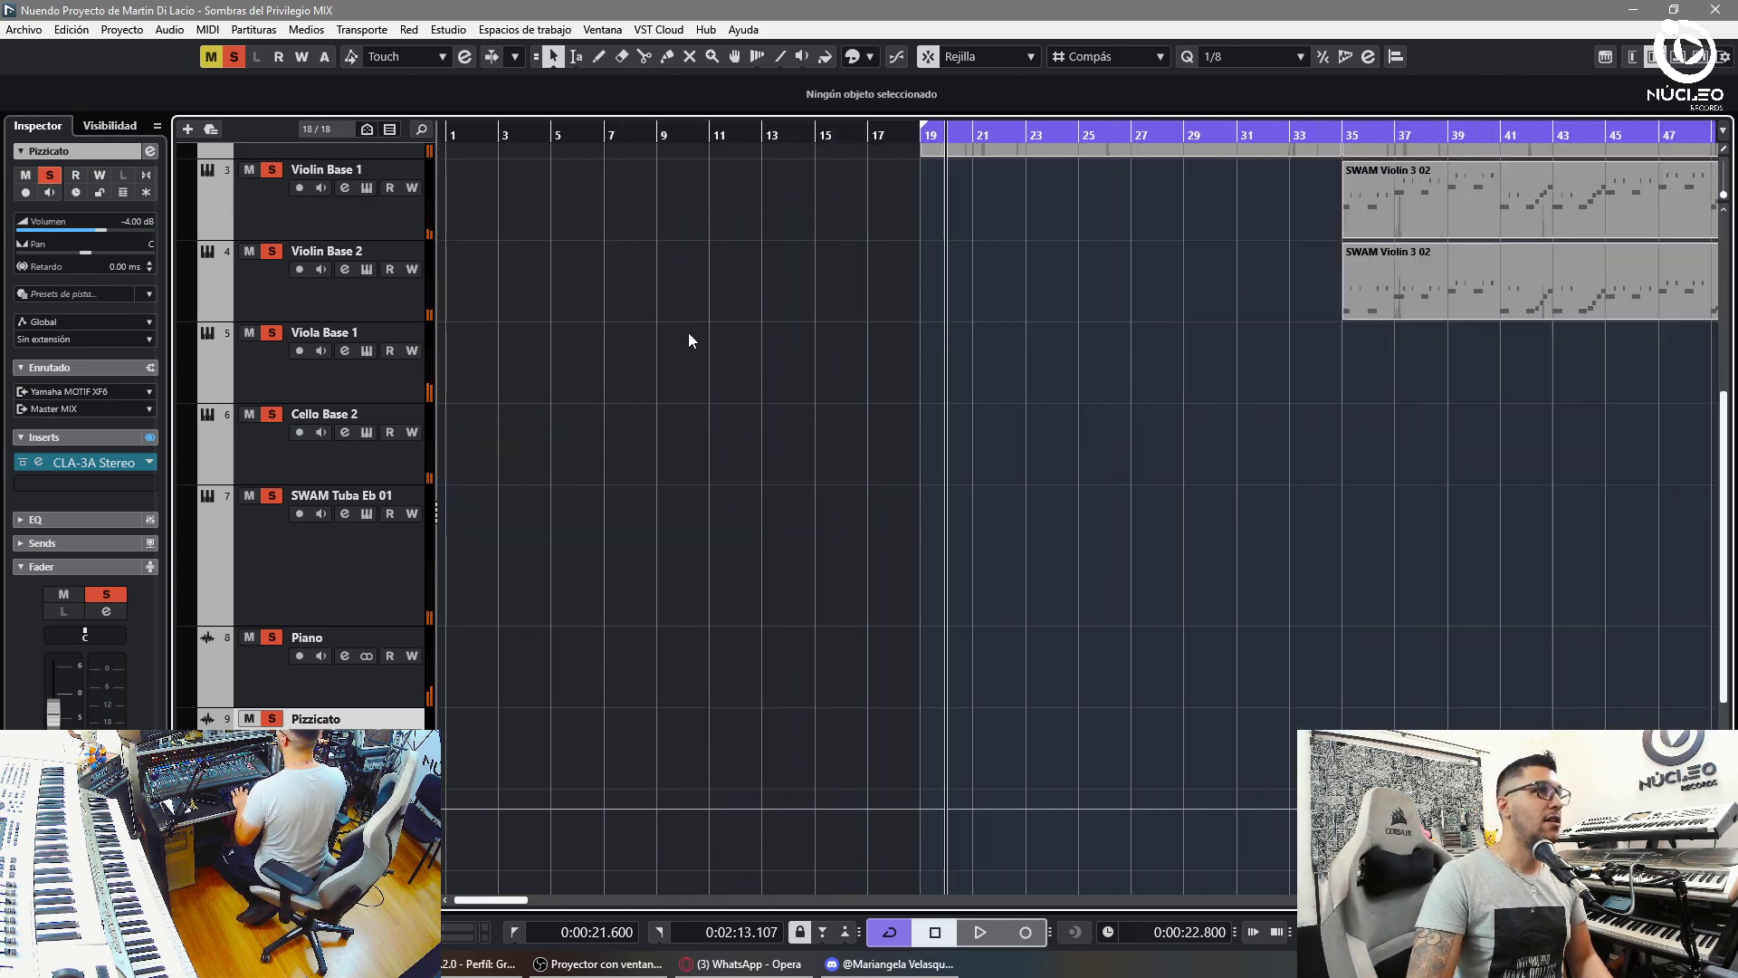